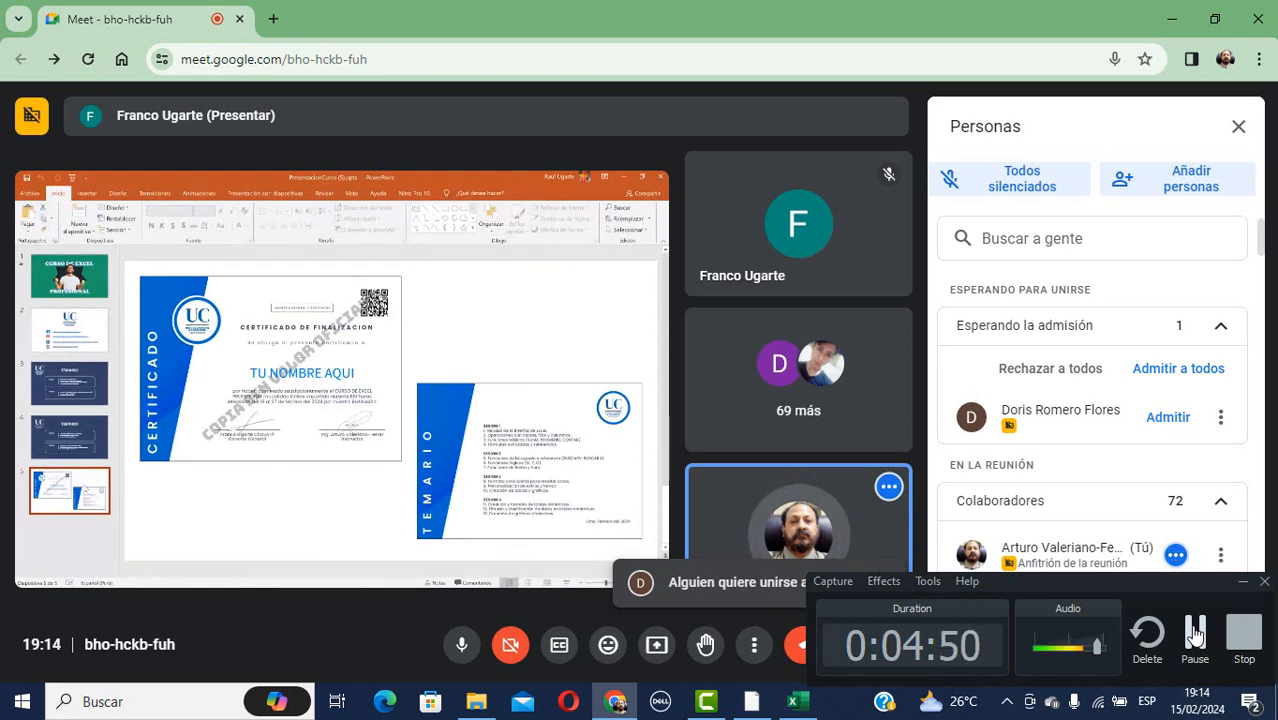
Admit the waiting attendees three times, confirming each, bringing the call to 75 participants.
click(1186, 368)
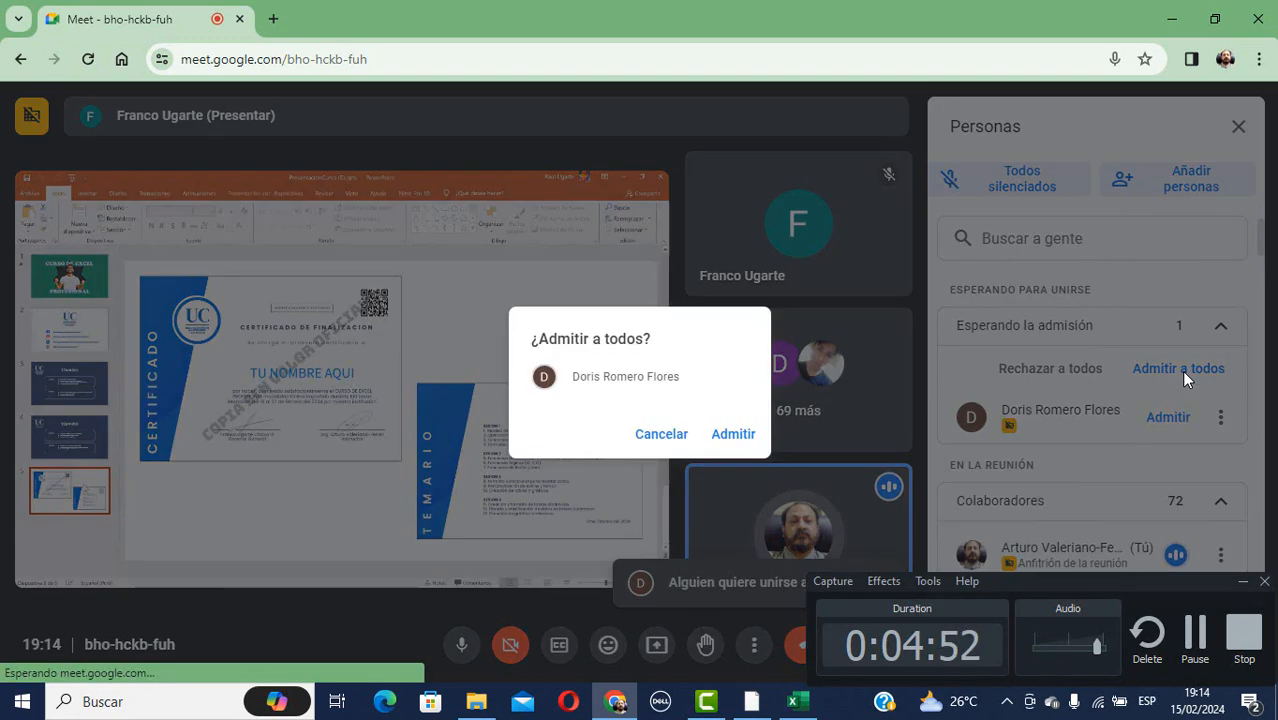
click(733, 434)
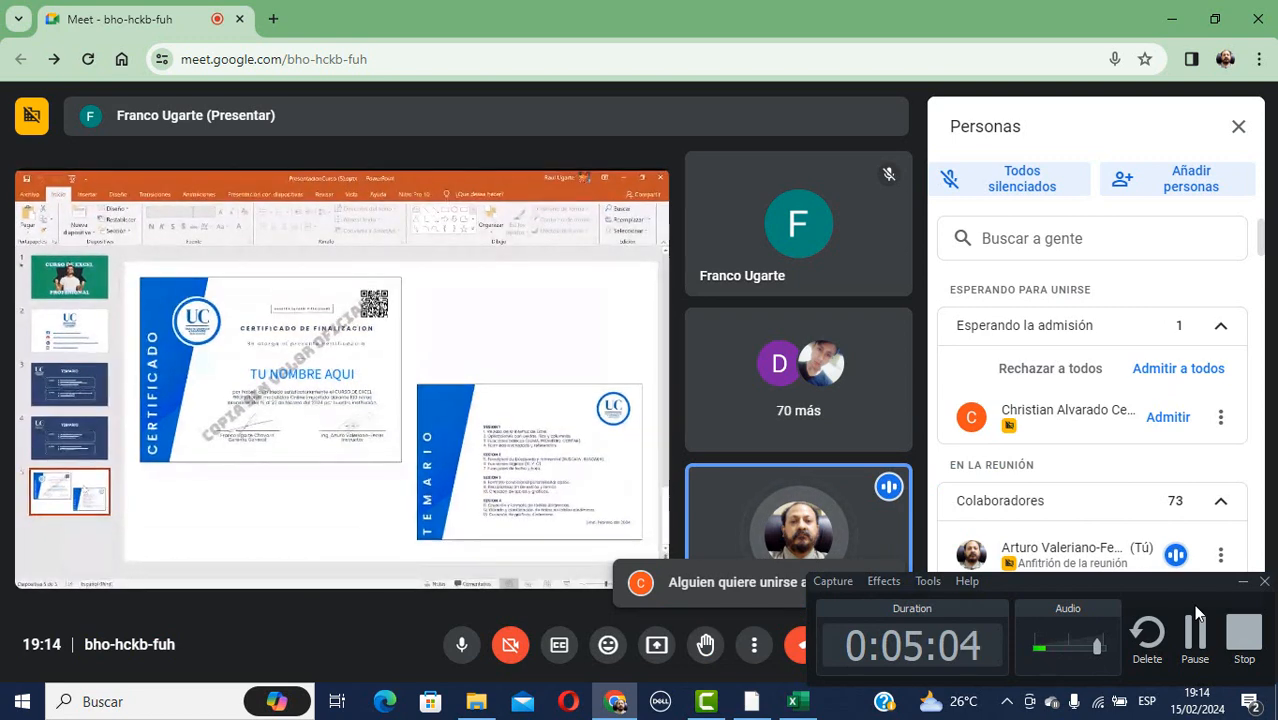
click(1178, 368)
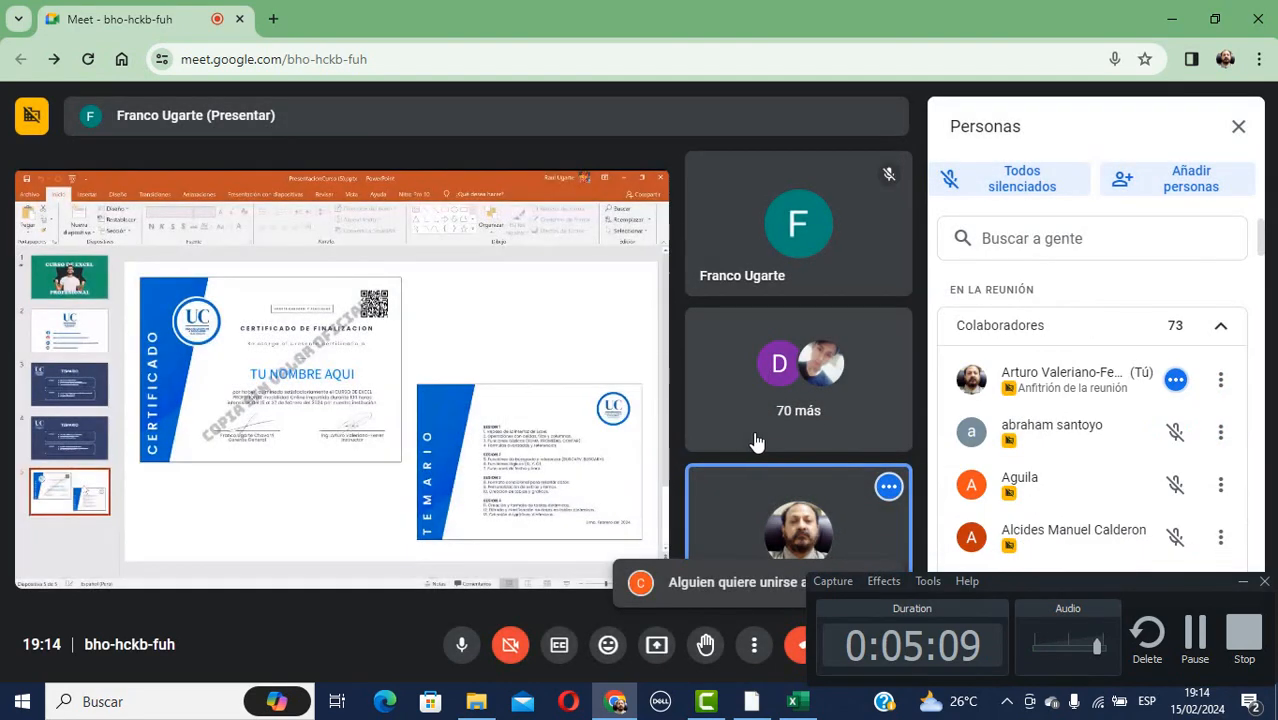
click(742, 438)
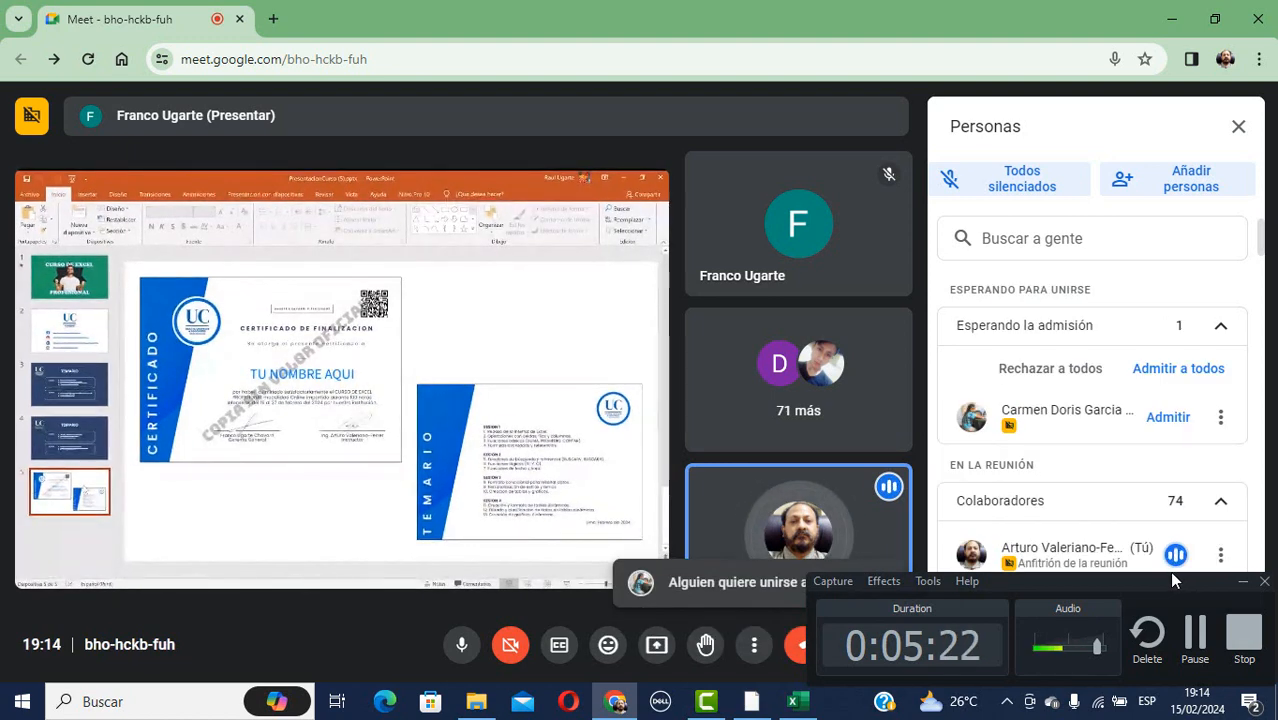
click(1178, 368)
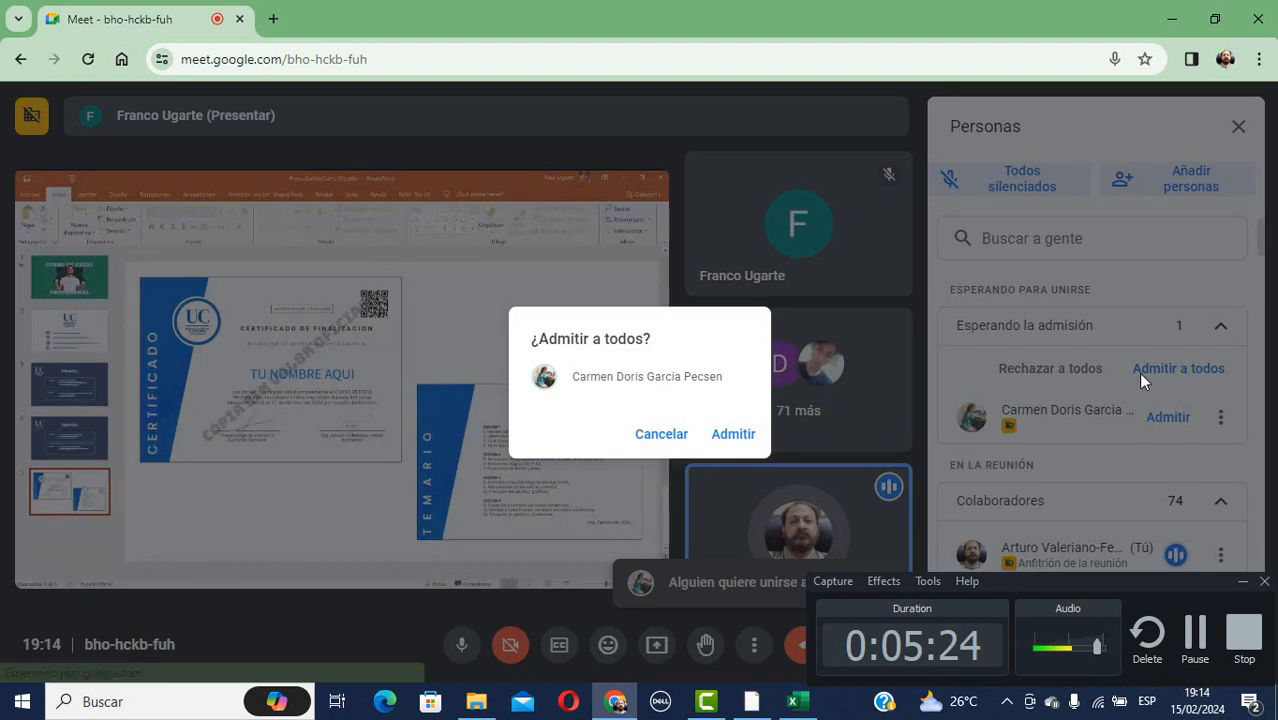
click(734, 434)
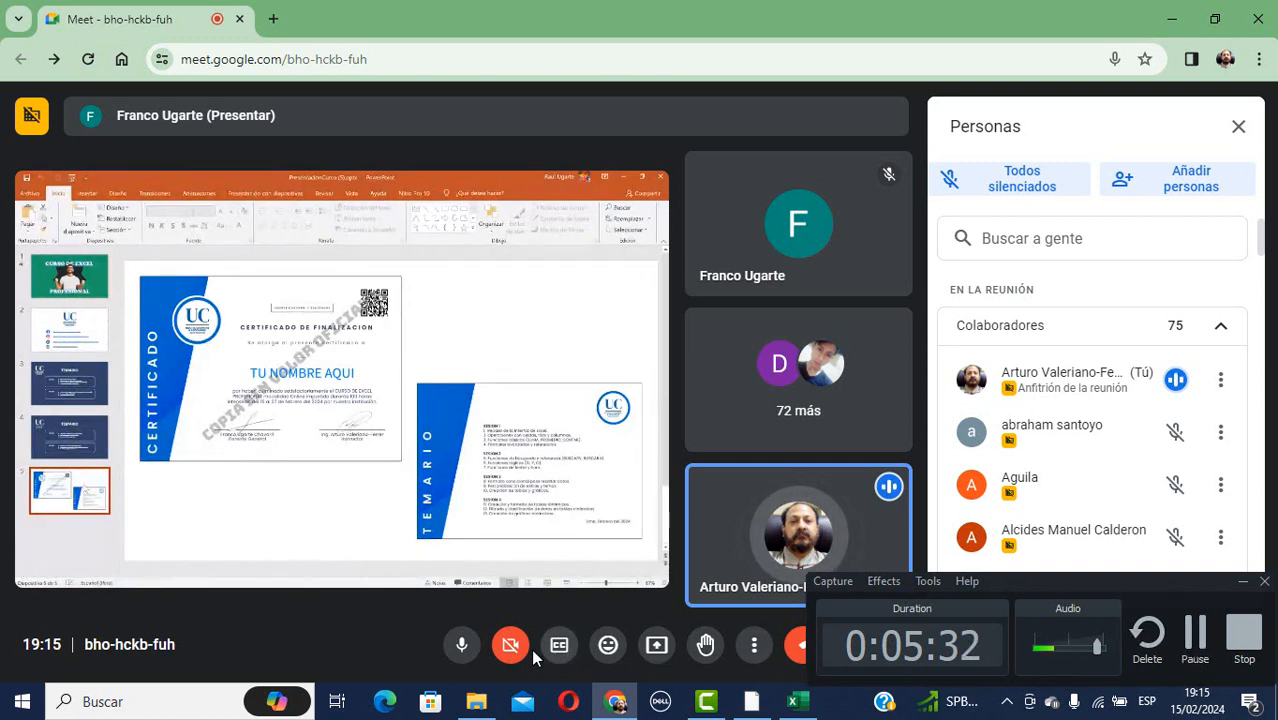
Mute the microphone, present the Excel window, and show its OPERACIONES BASICAS sheet.
click(461, 648)
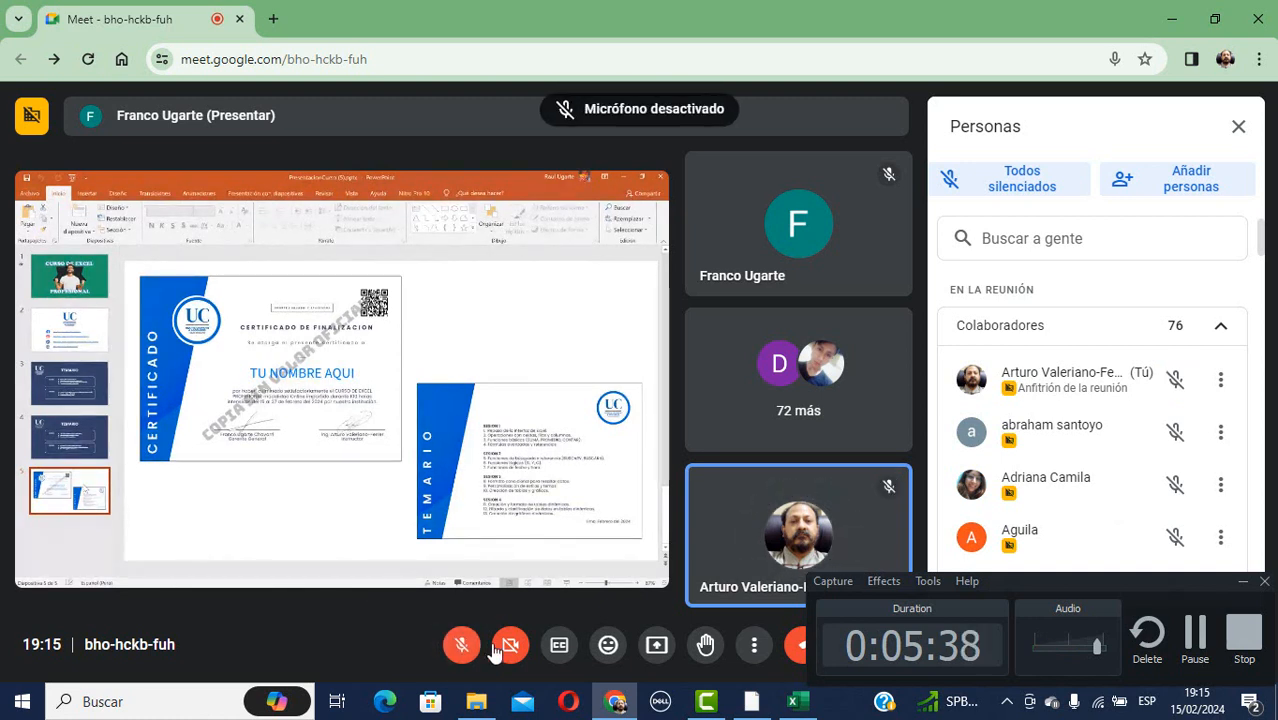
click(1187, 655)
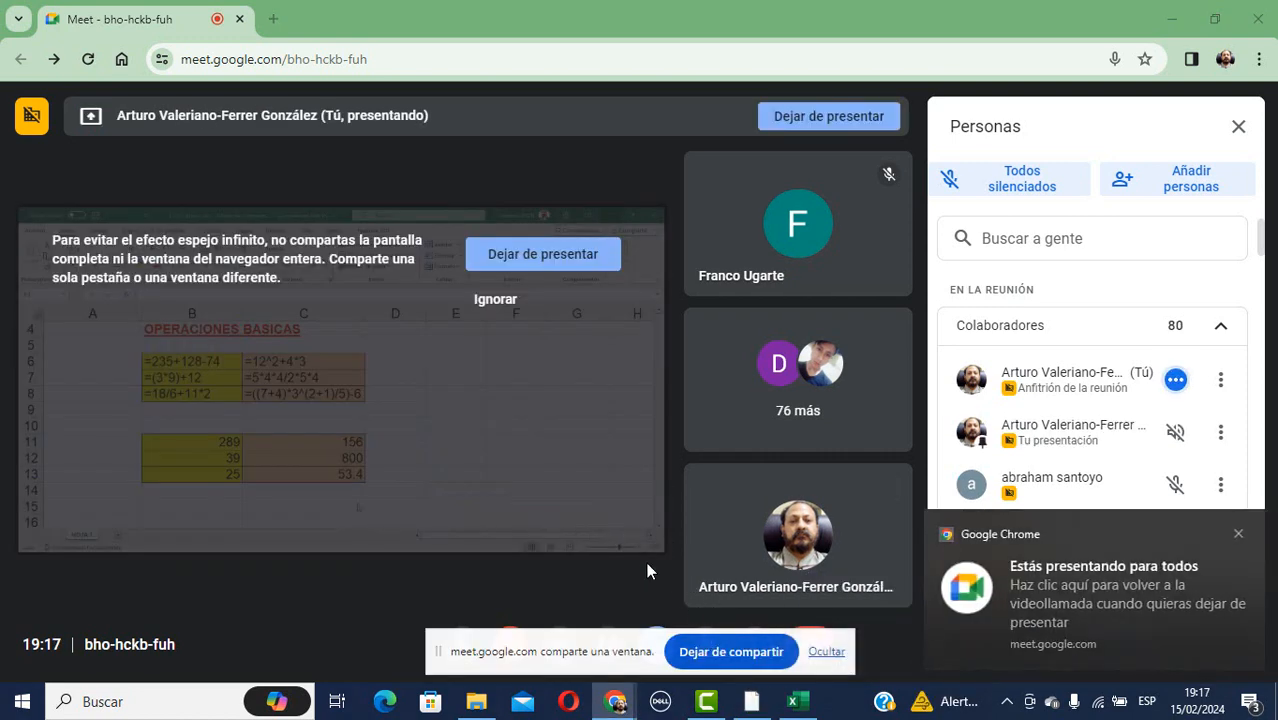
mouse_move(547, 549)
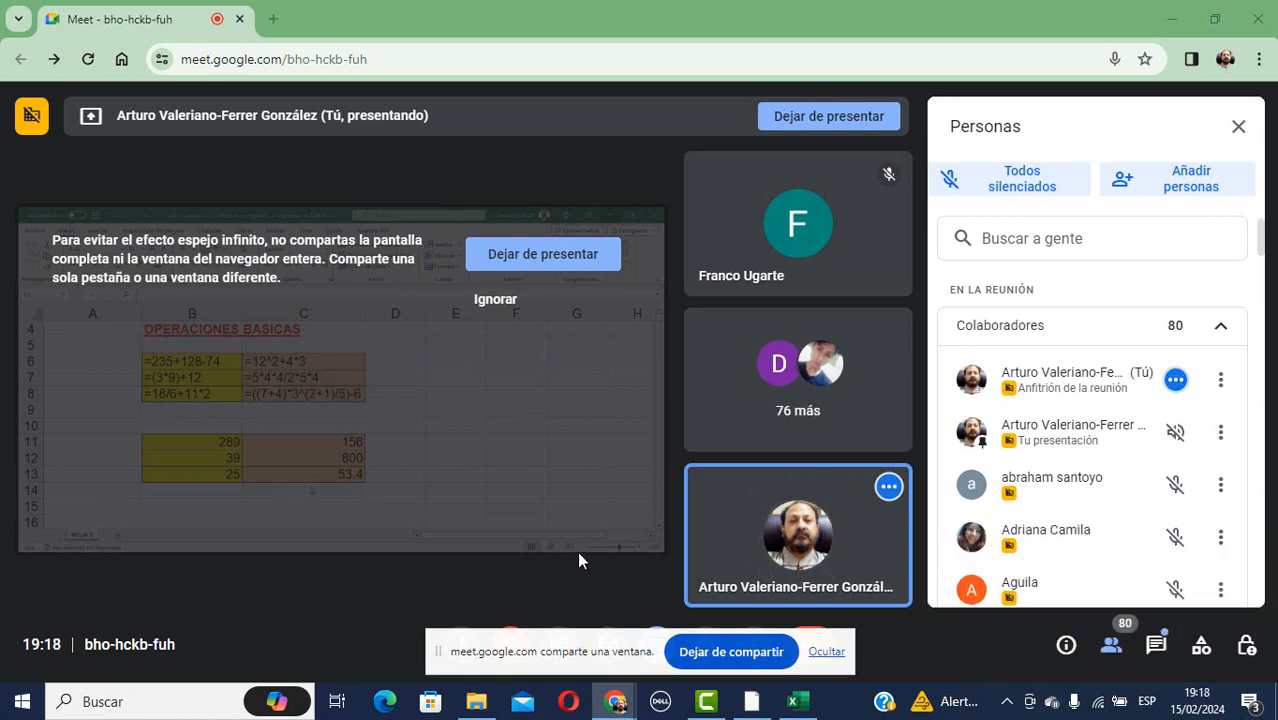
click(797, 706)
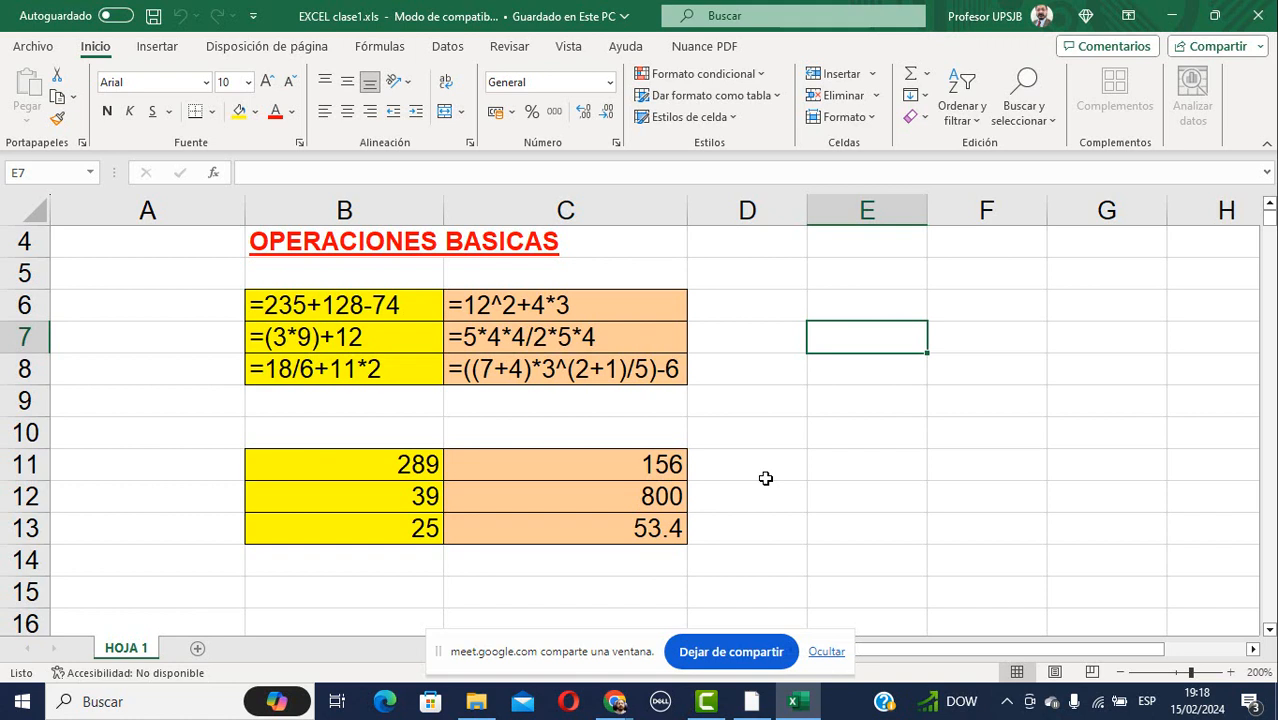
Hide the meet.google.com sharing bar and select B11, where =235+128-74 gives 289.
click(836, 655)
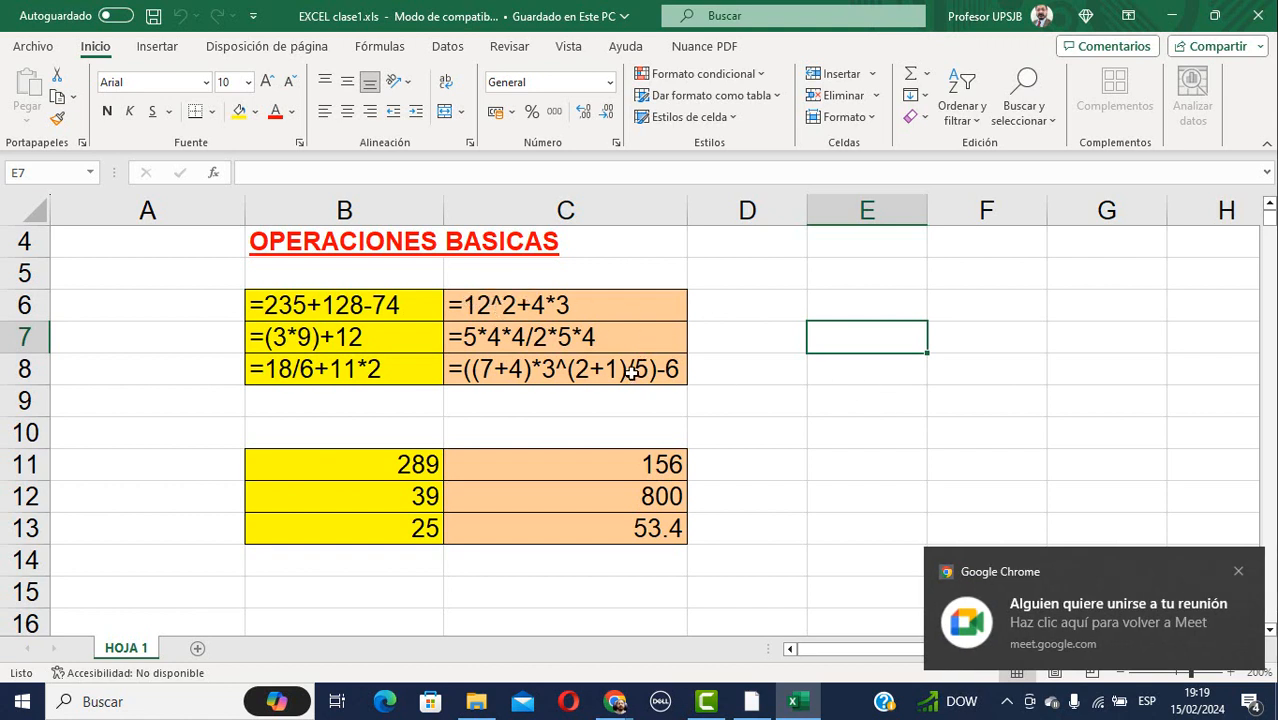
click(354, 465)
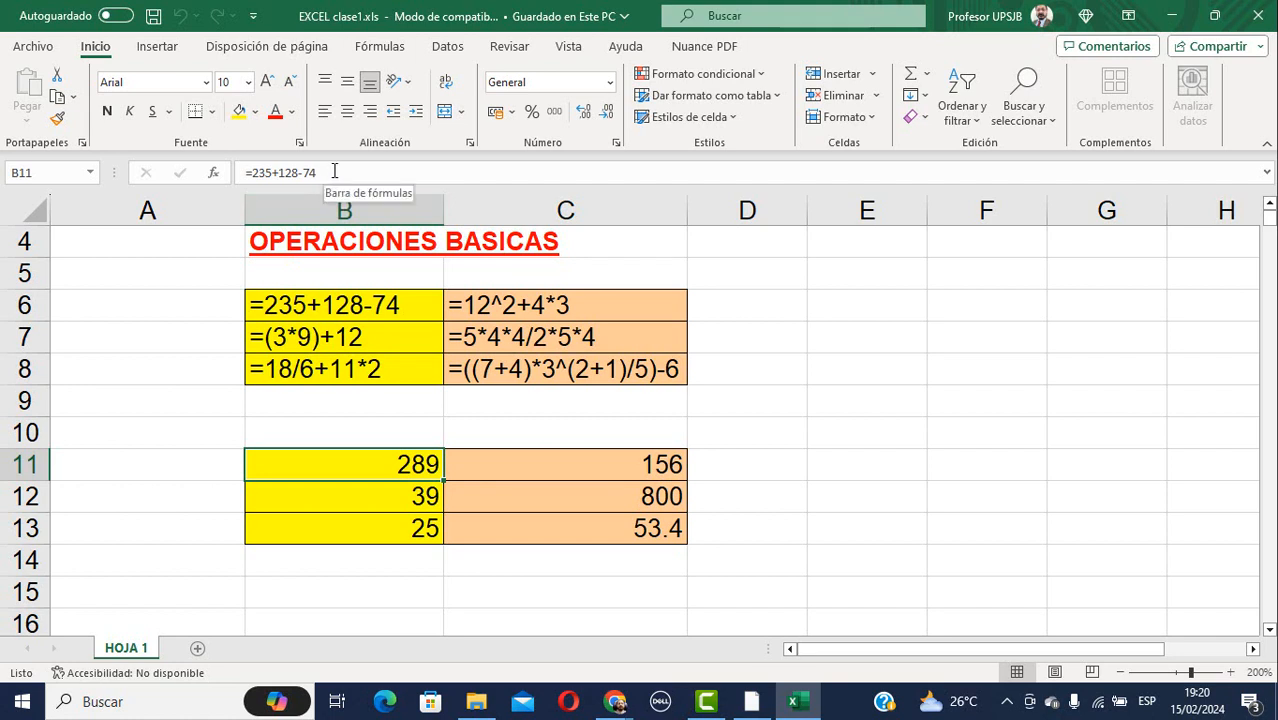
double_click(360, 470)
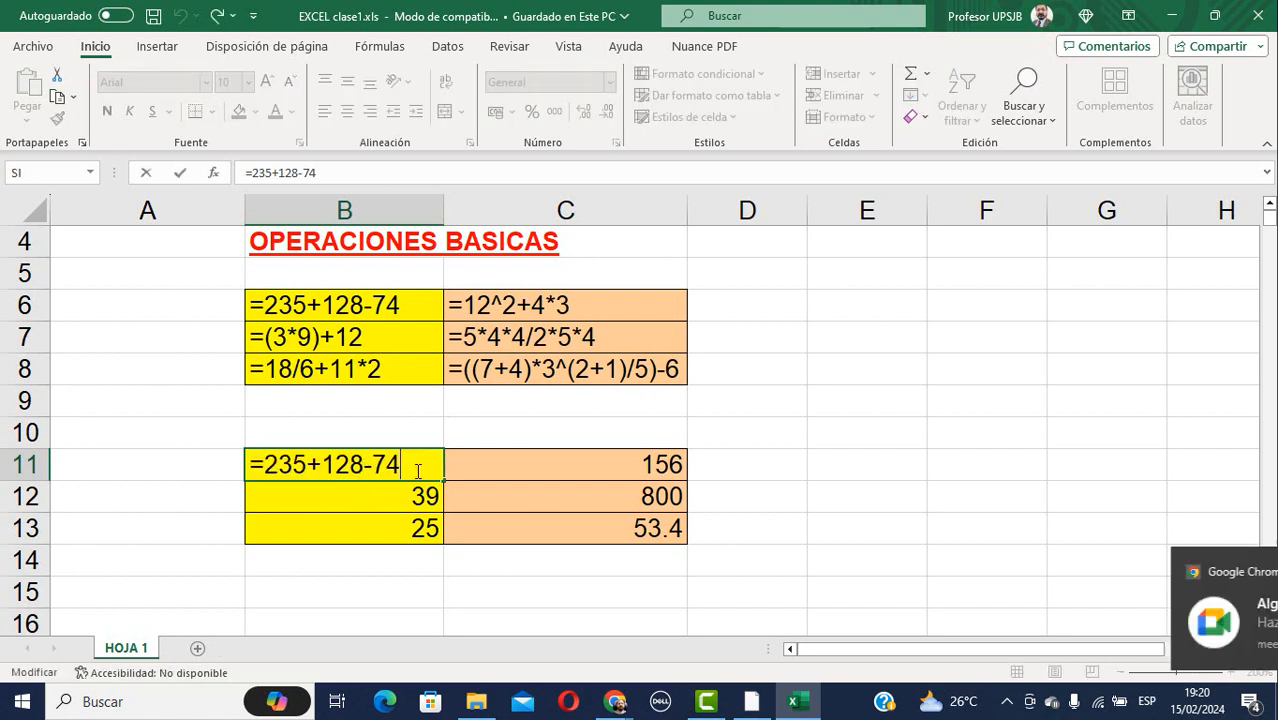
key(Escape)
click(380, 497)
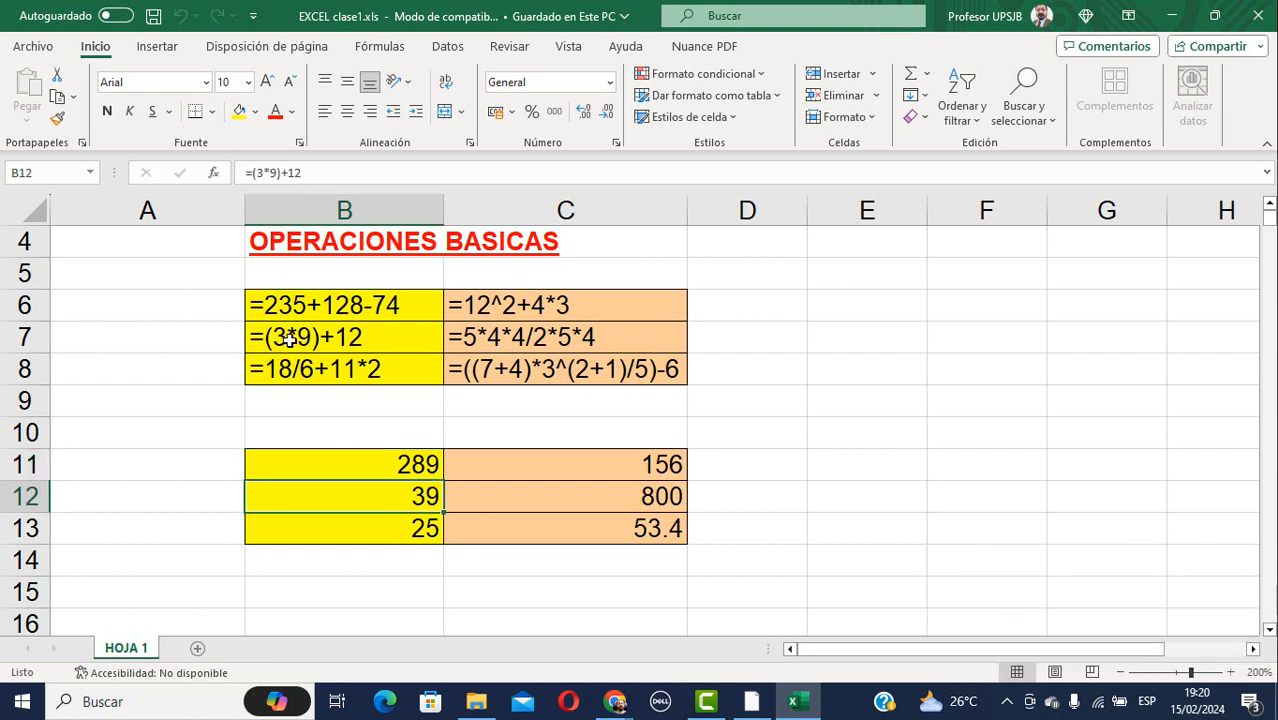
key(F2)
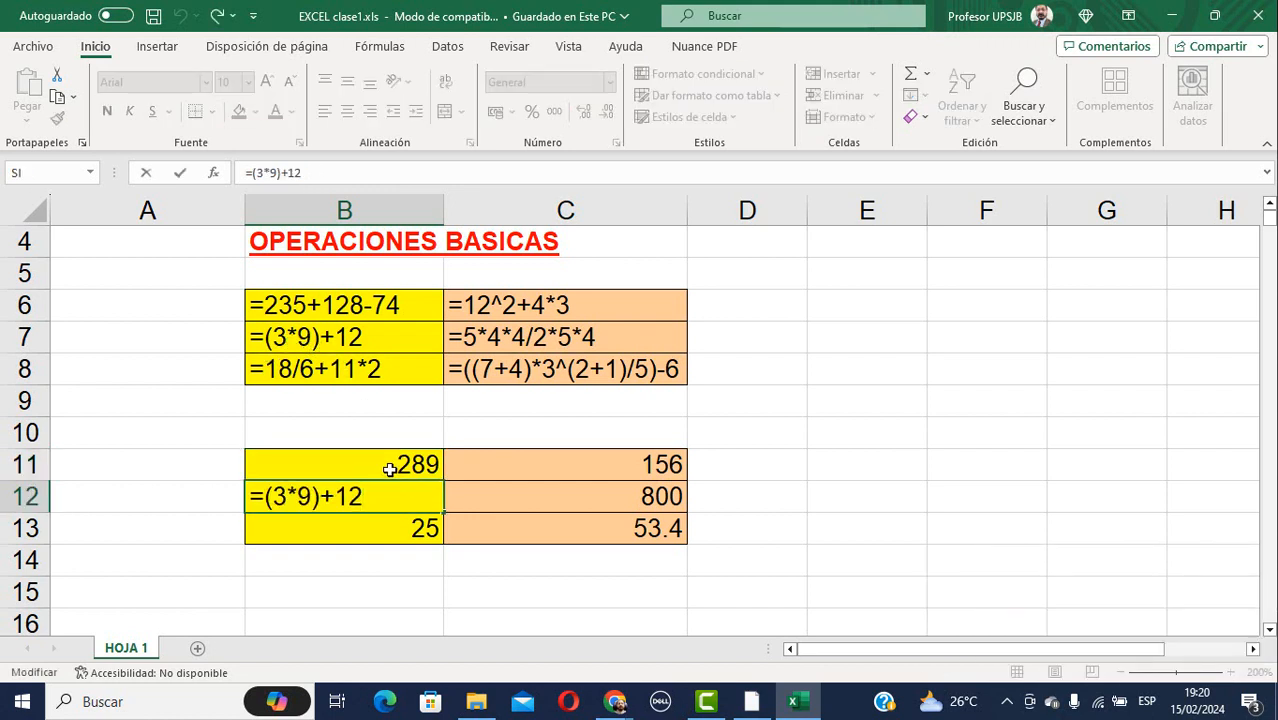
key(Escape)
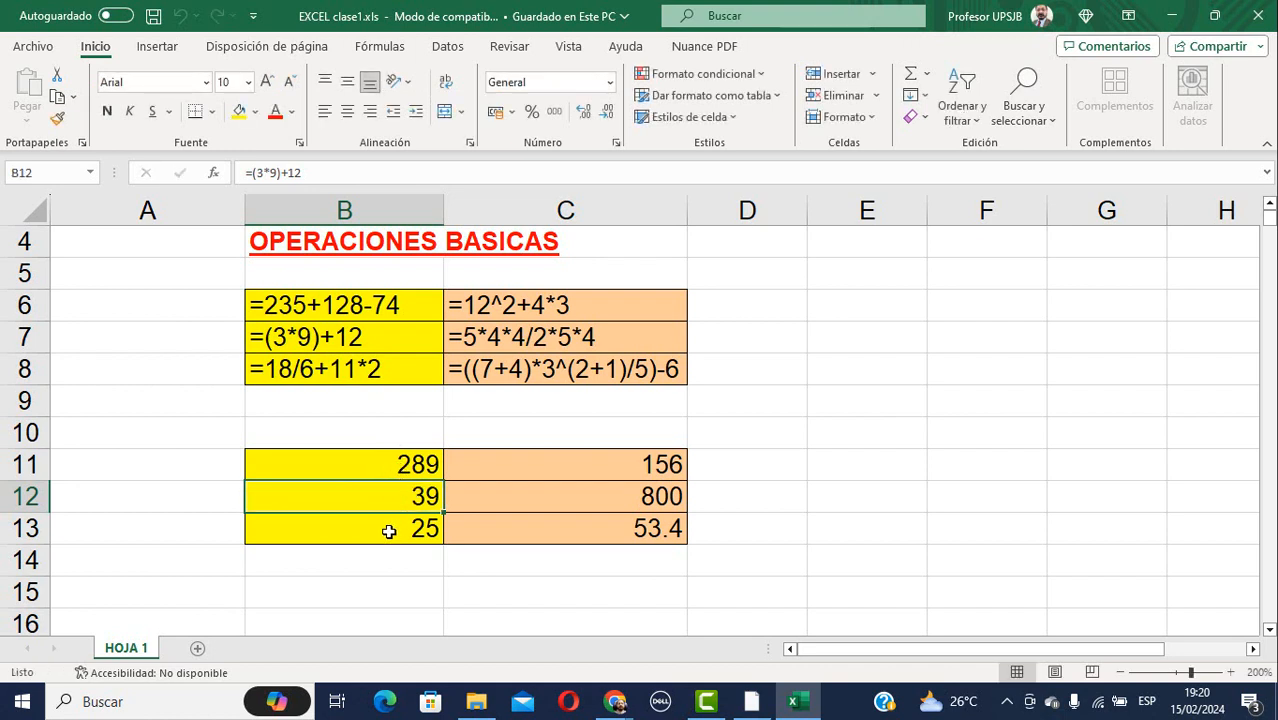
click(388, 529)
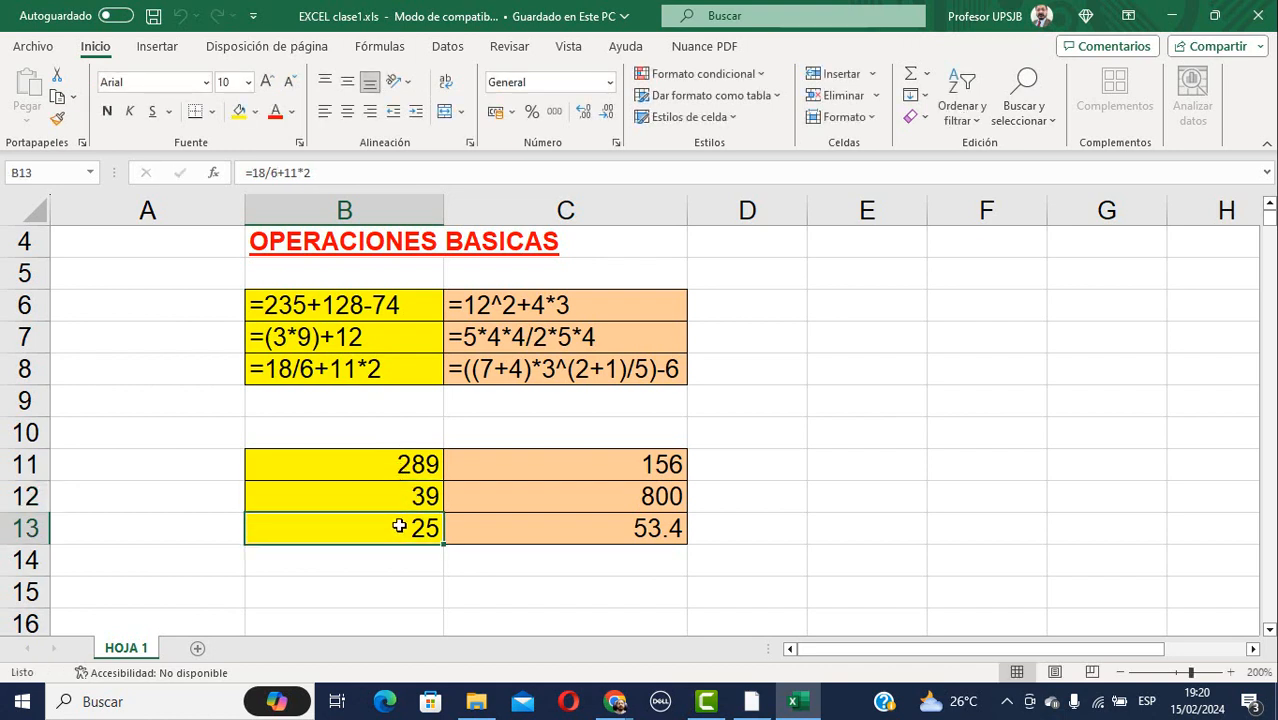
key(F2)
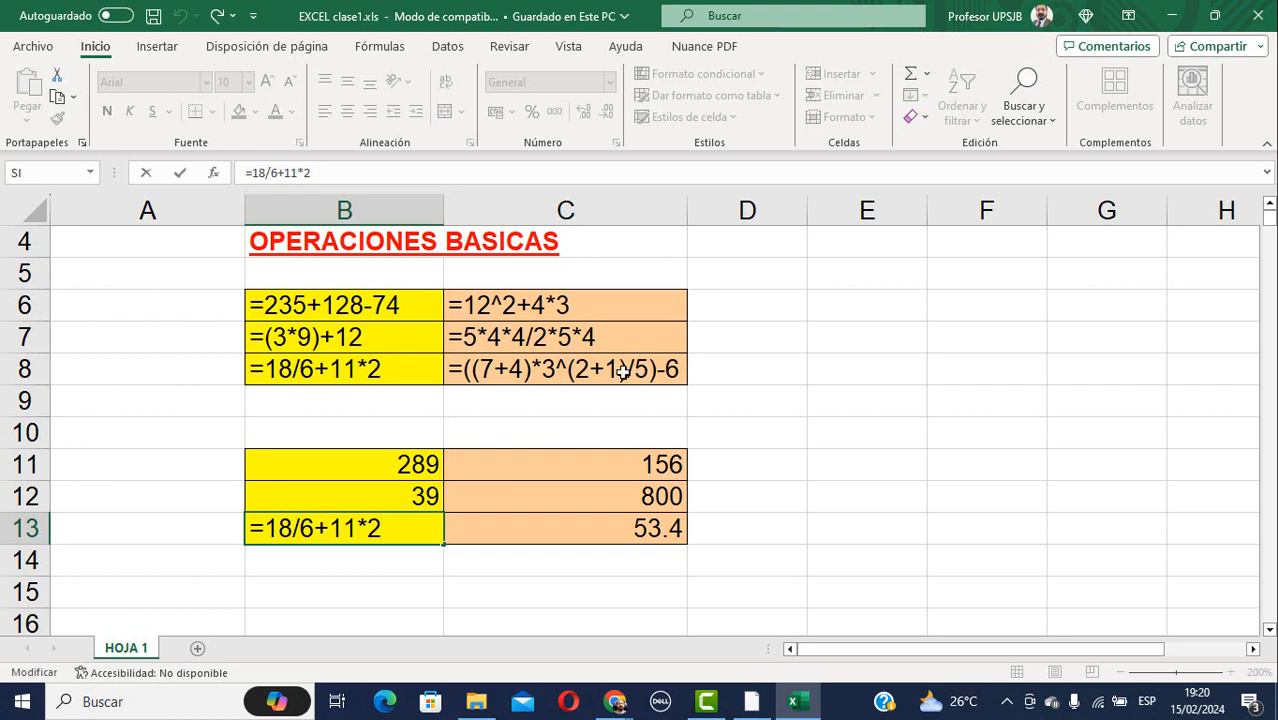
click(626, 467)
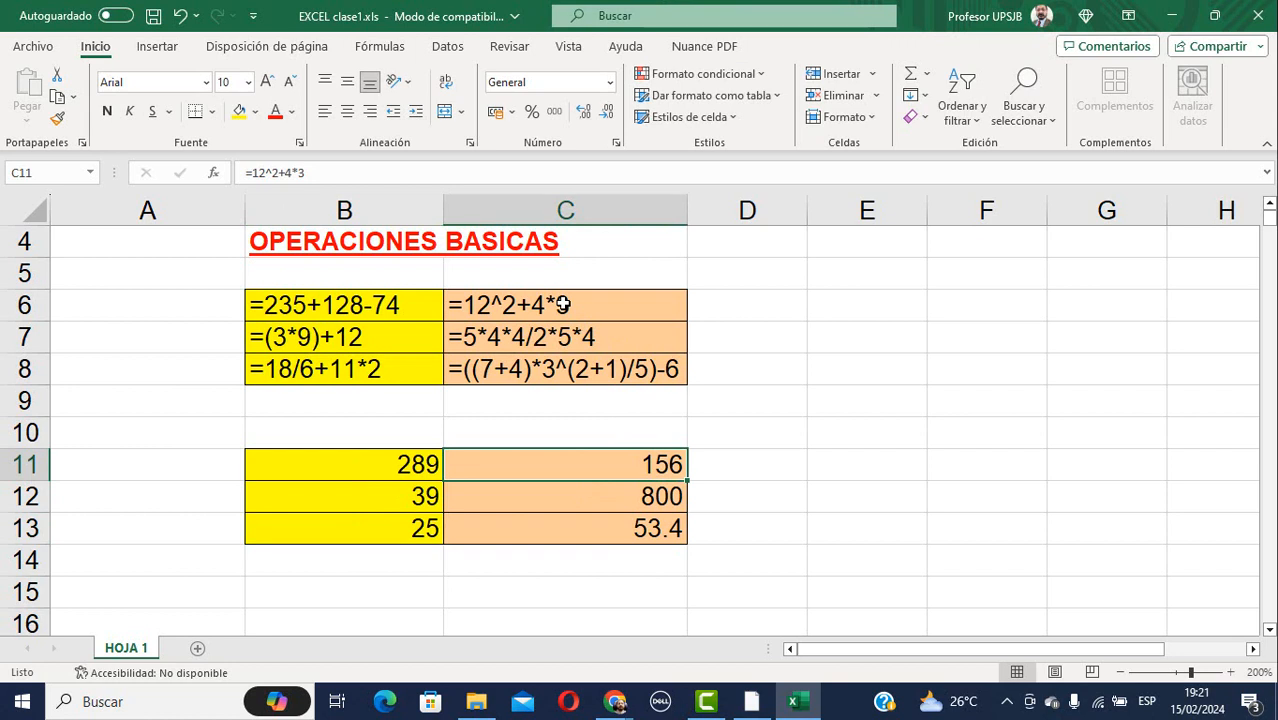
click(651, 494)
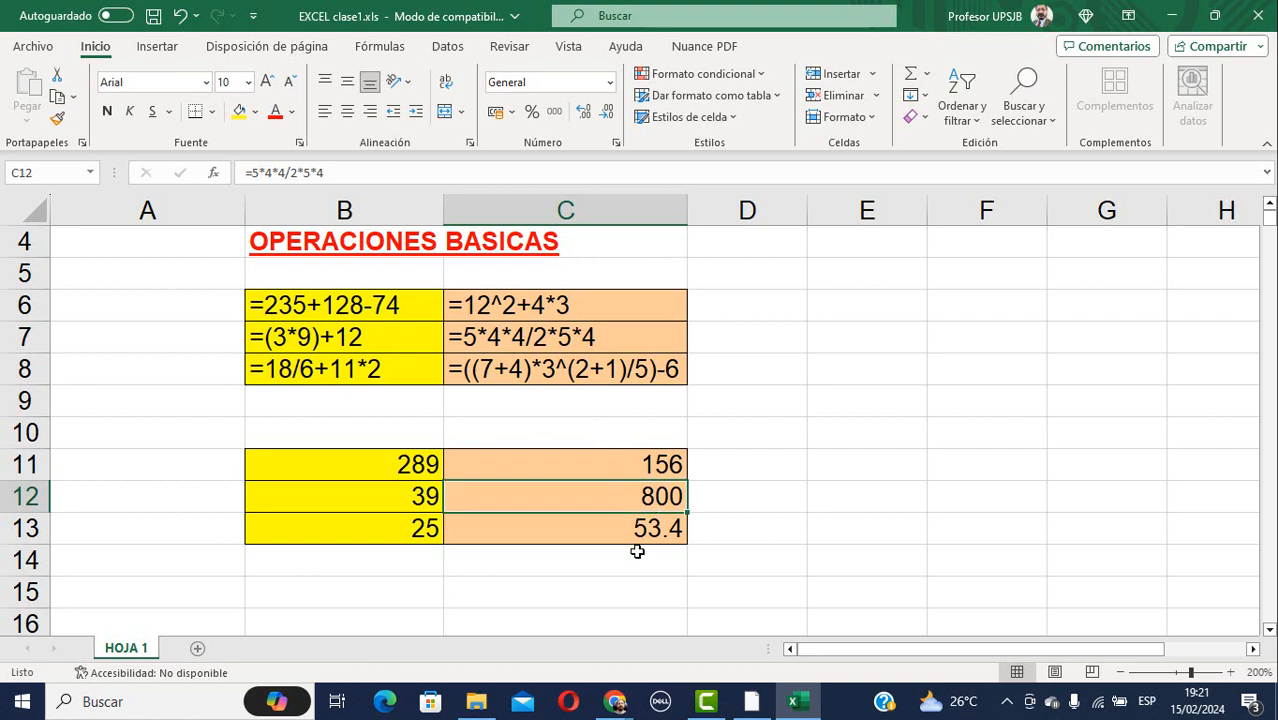
click(639, 552)
click(636, 531)
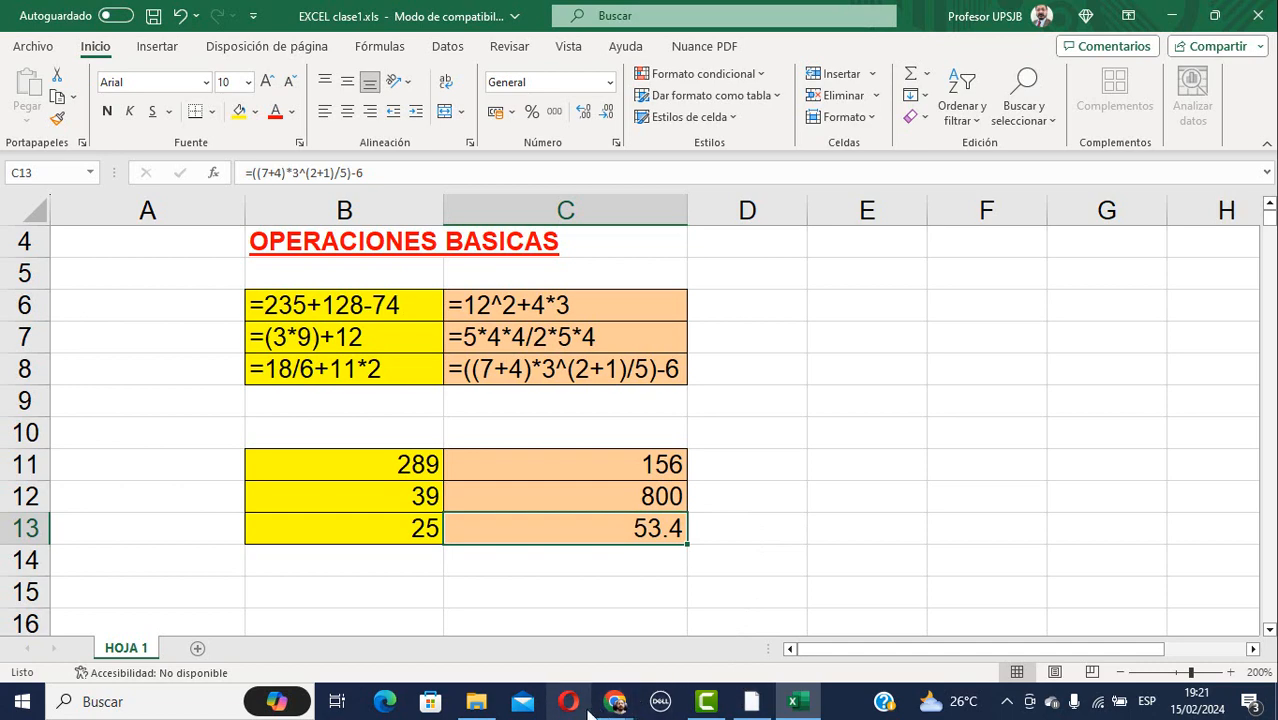
click(480, 706)
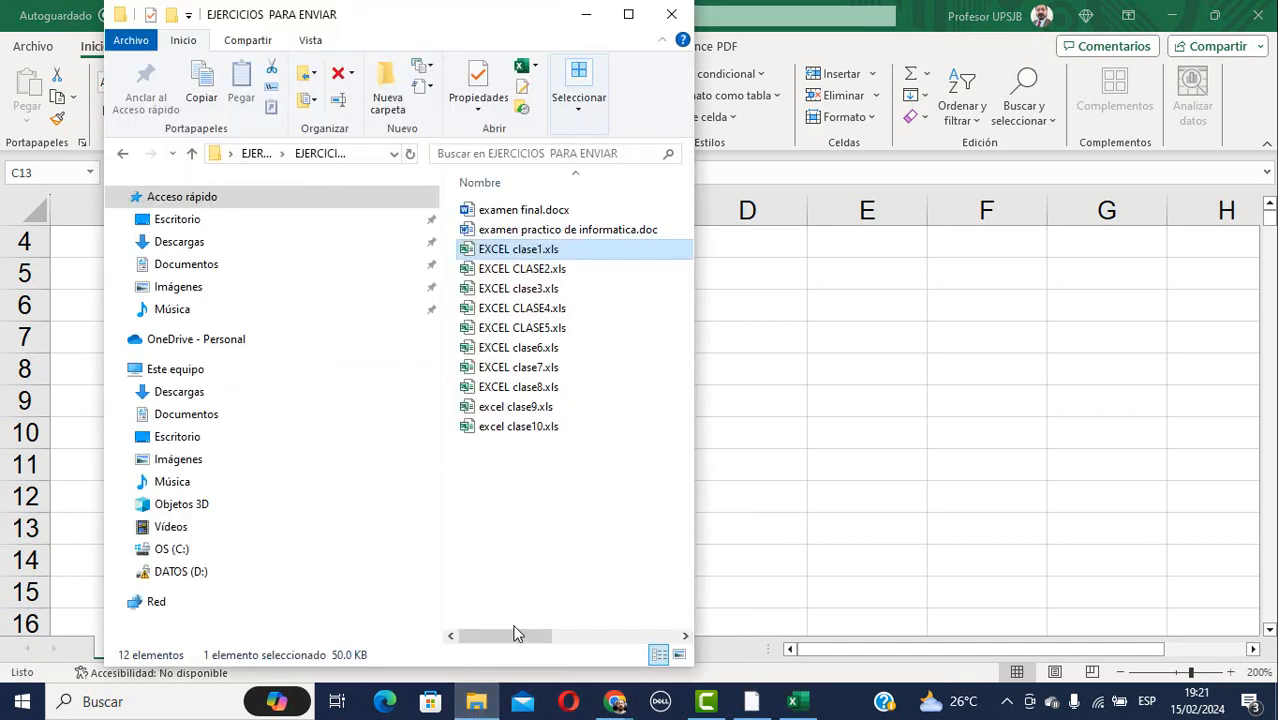
Open the EXCEL CLASE2.xls workbook on its caso1 sheet.
click(525, 273)
double_click(522, 288)
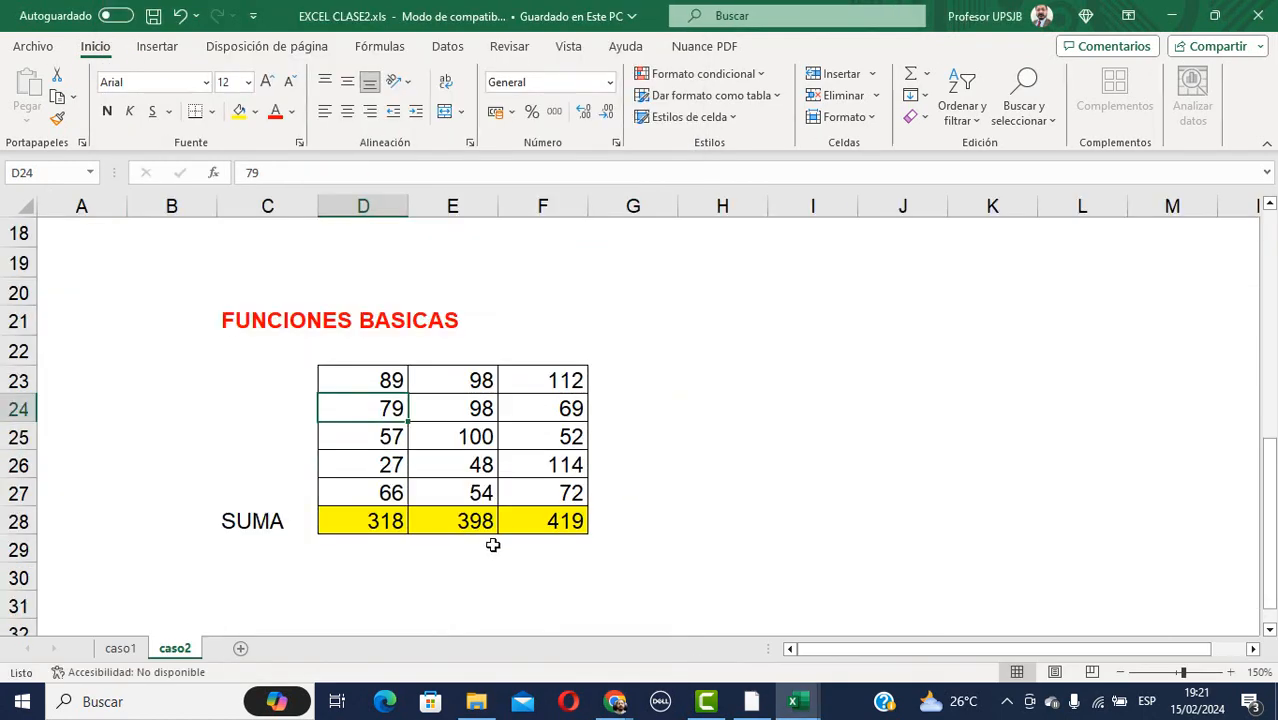
click(115, 650)
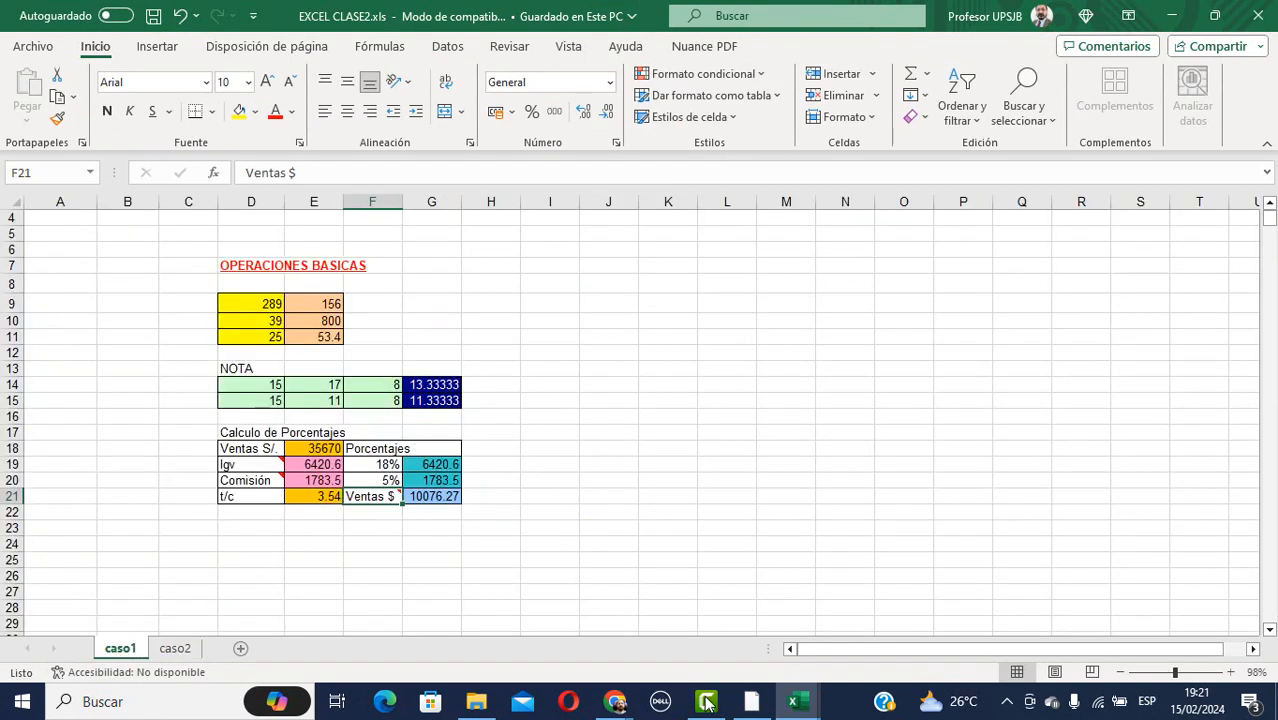
Inspect the formulas in D9, E9 and the NOTA table's D14, then return to Meet.
mouse_move(710, 704)
click(249, 304)
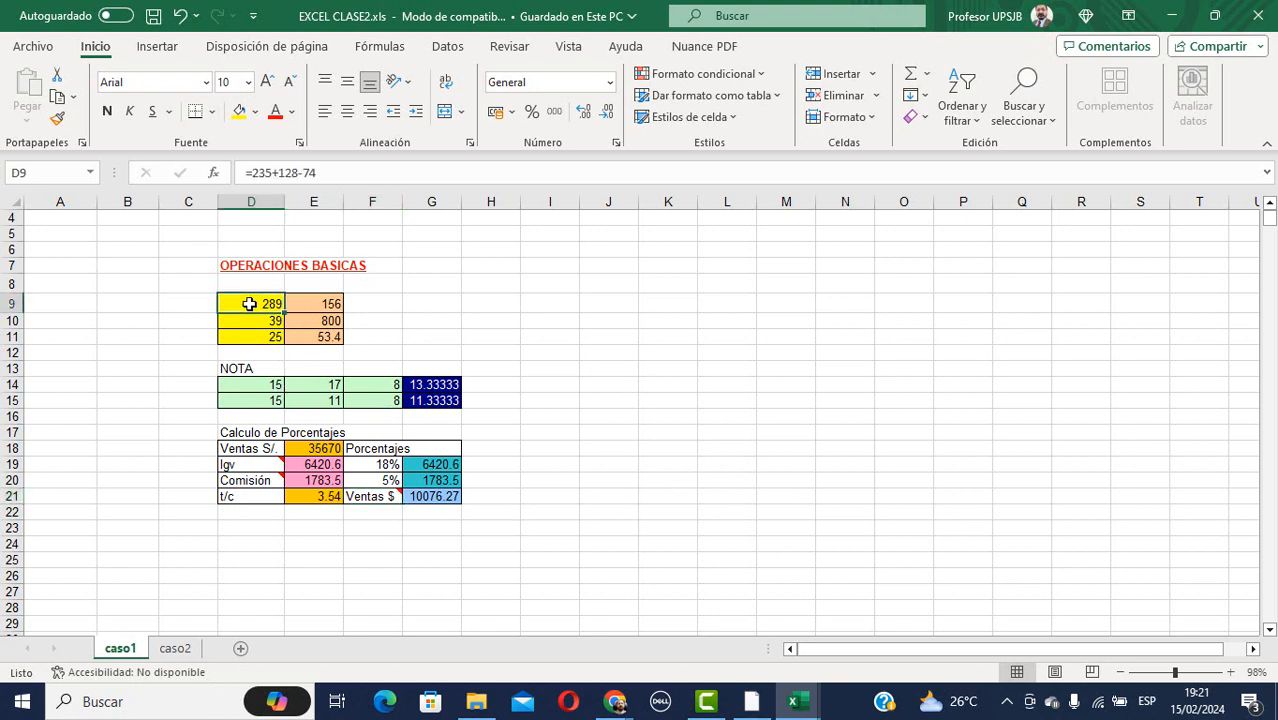
click(313, 308)
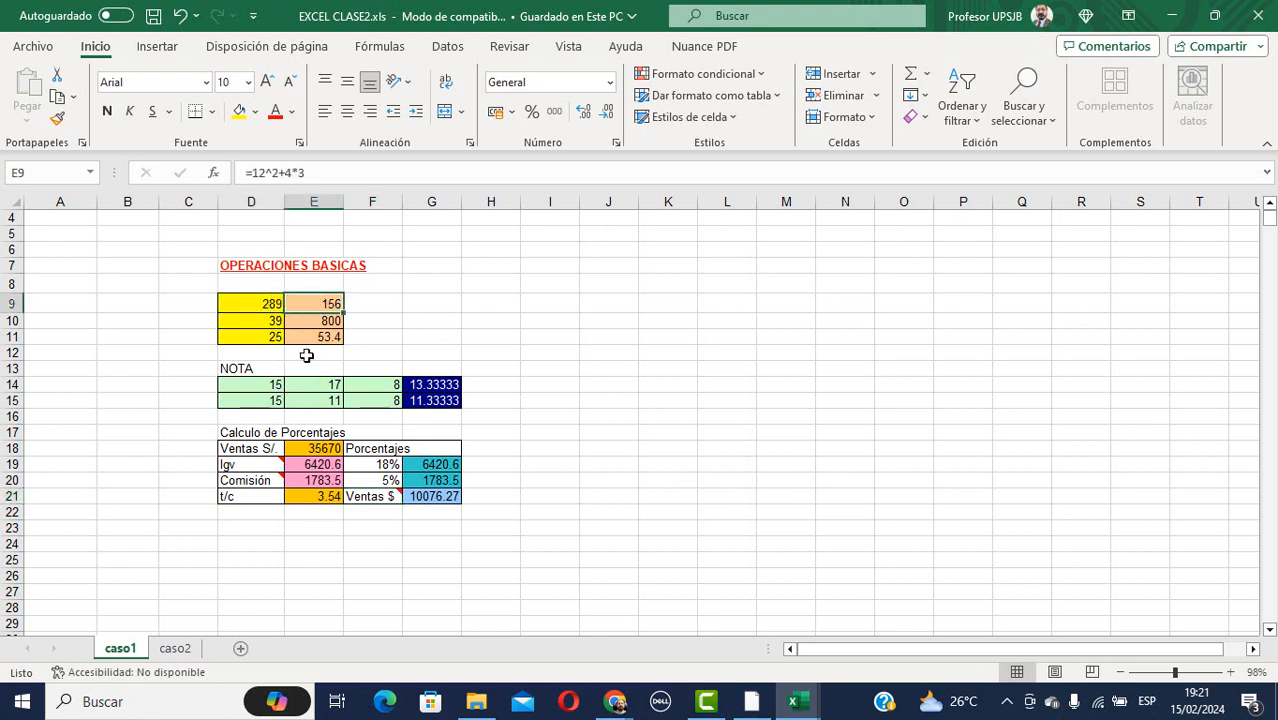
click(257, 385)
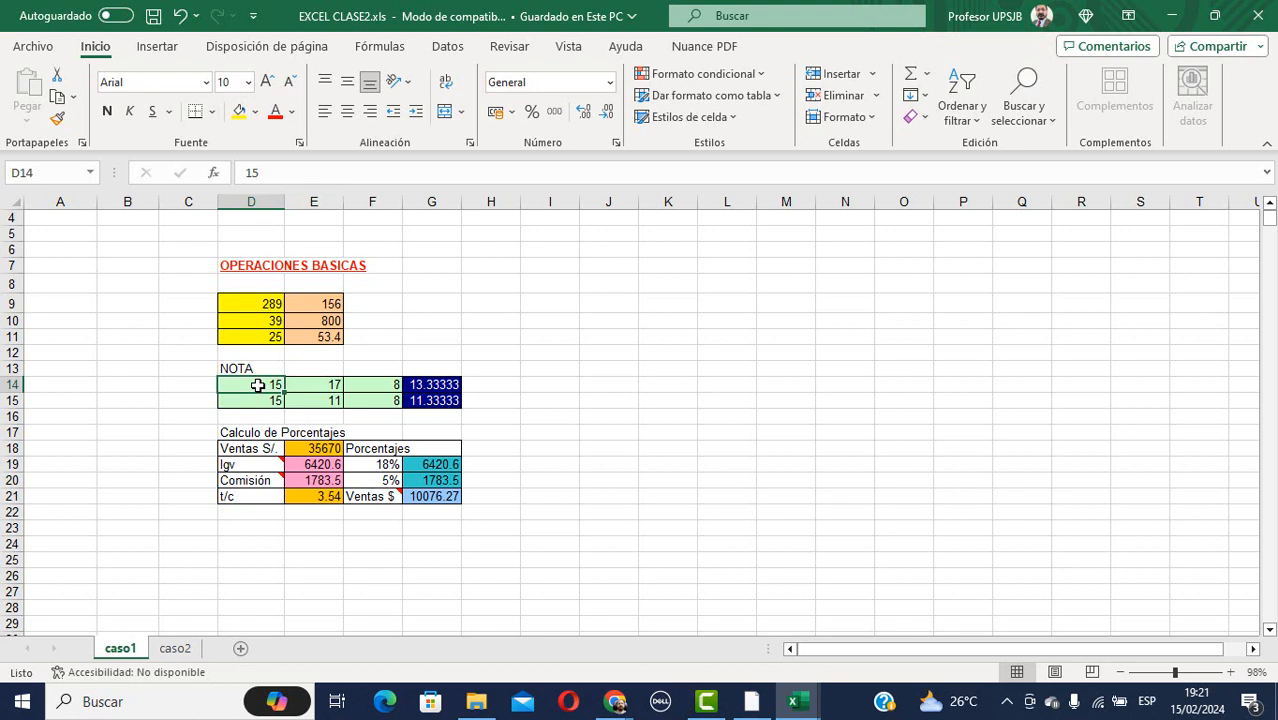
mouse_move(610, 708)
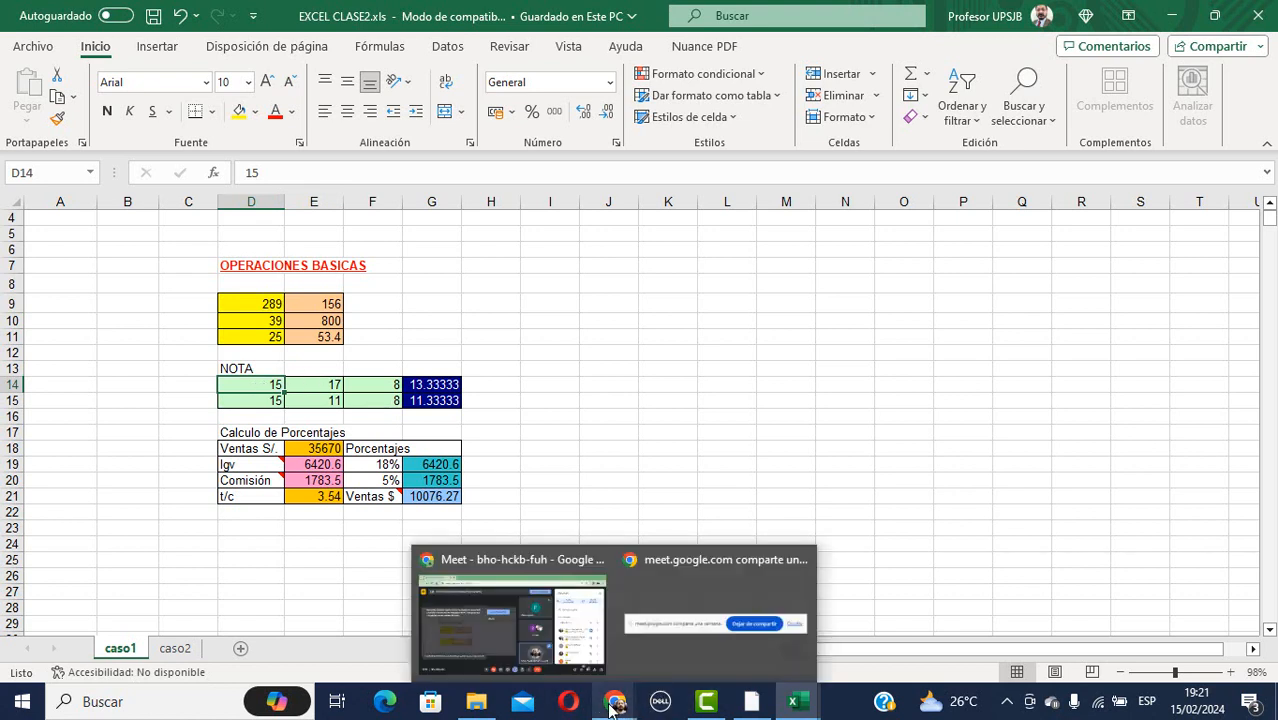
click(537, 560)
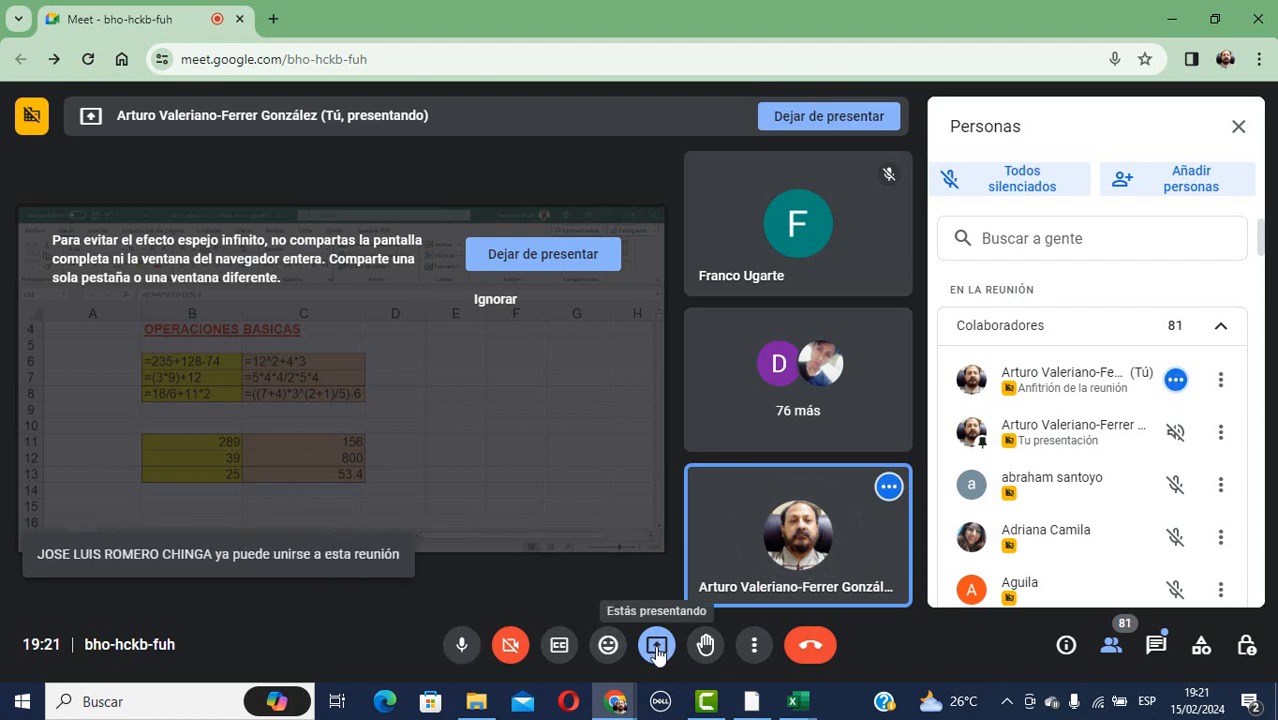
Stop the current presentation and share the EXCEL CLASE2.xls window from the Ventana list.
click(657, 648)
click(709, 598)
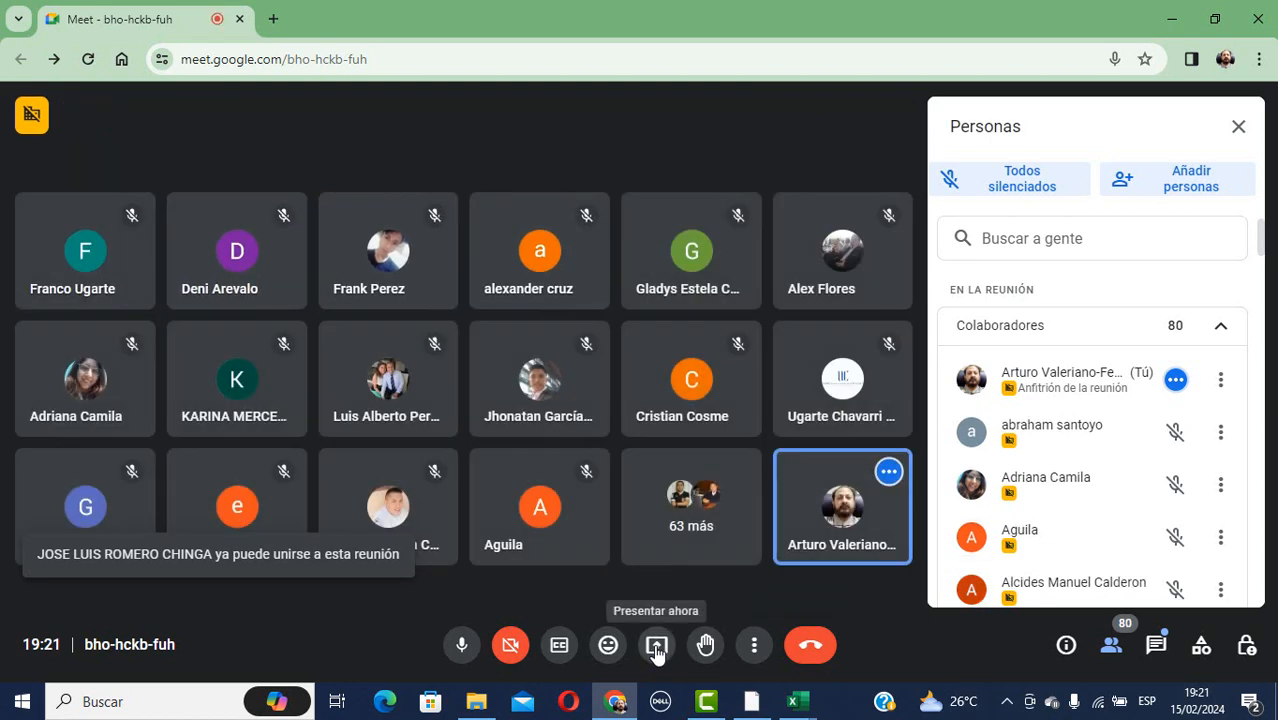
click(657, 648)
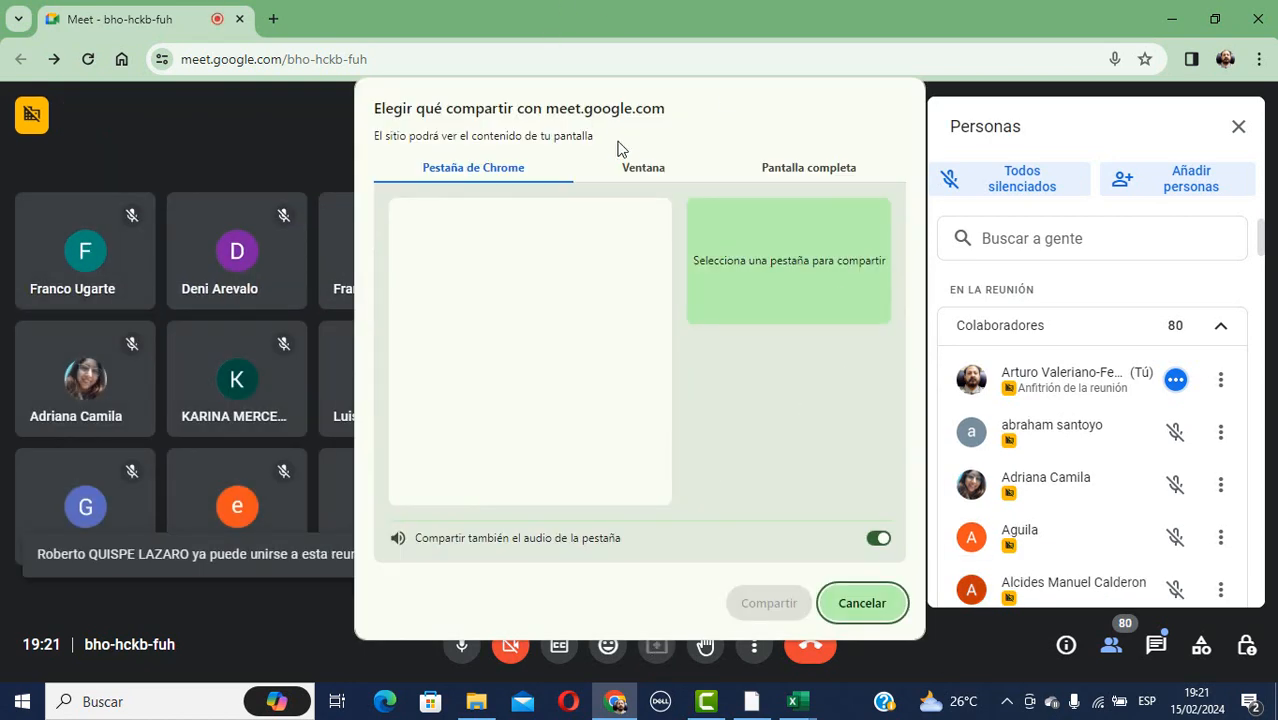
click(641, 170)
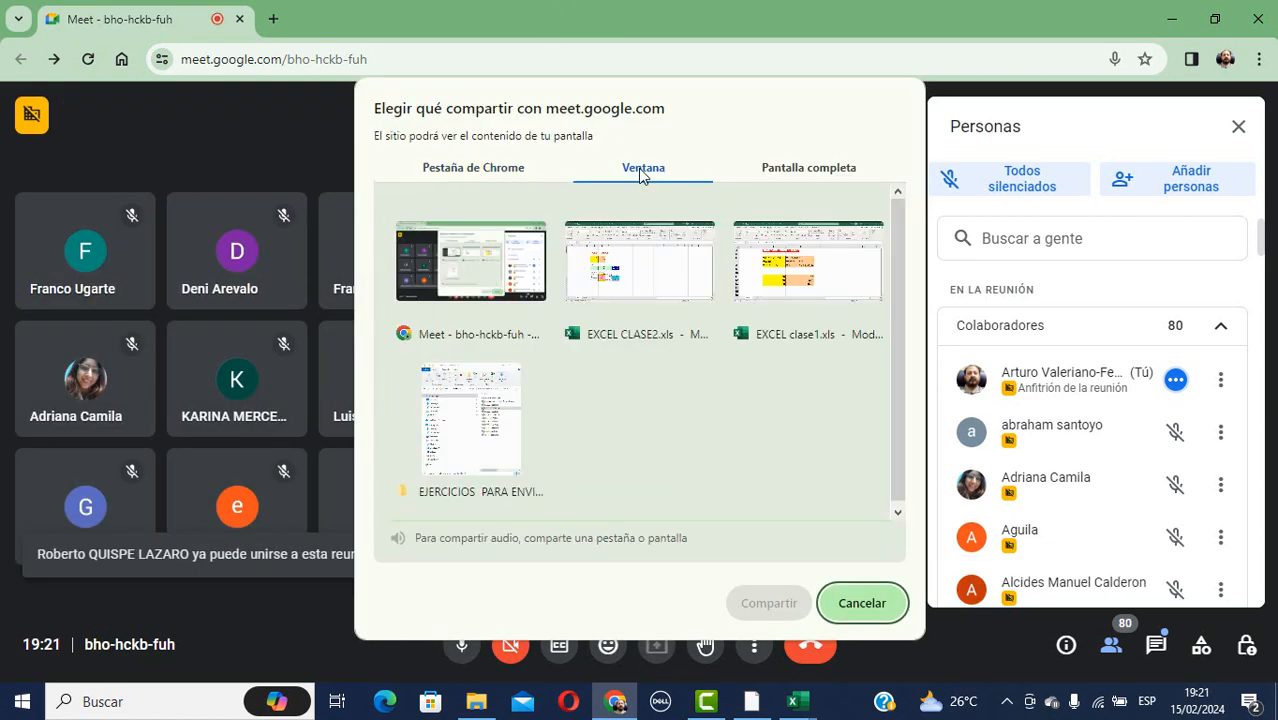
click(651, 274)
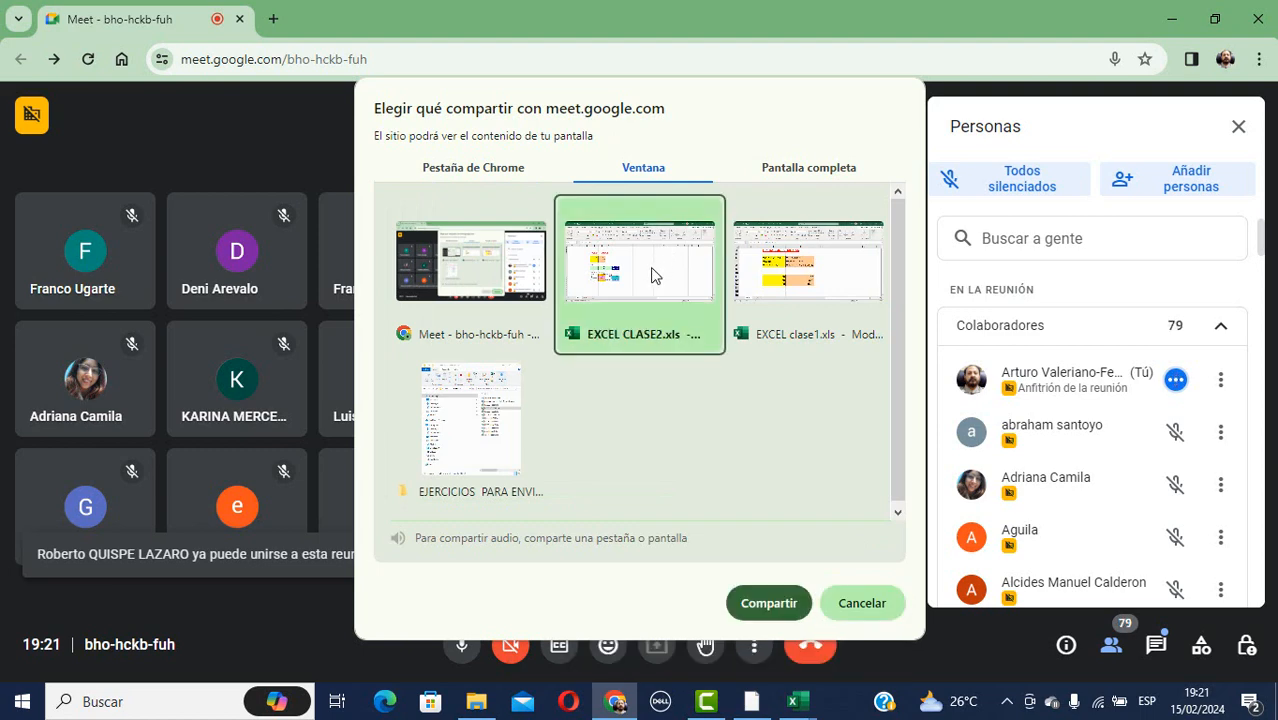
click(768, 603)
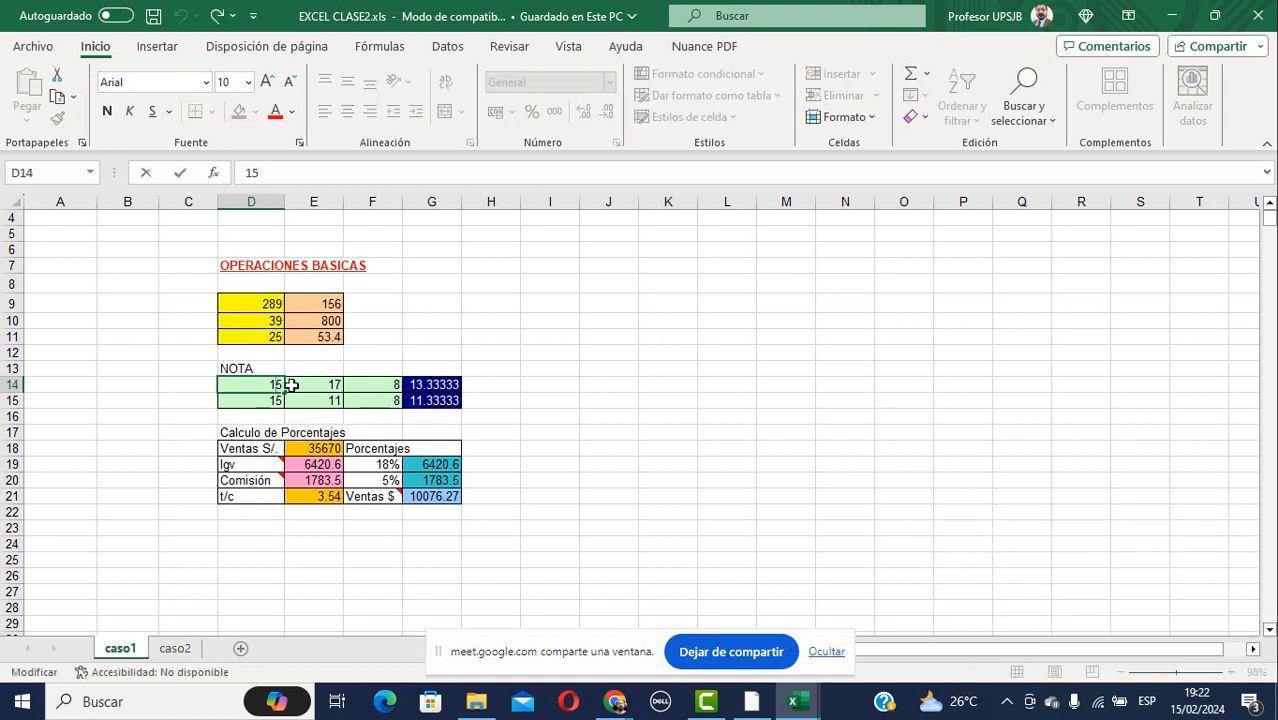
click(336, 384)
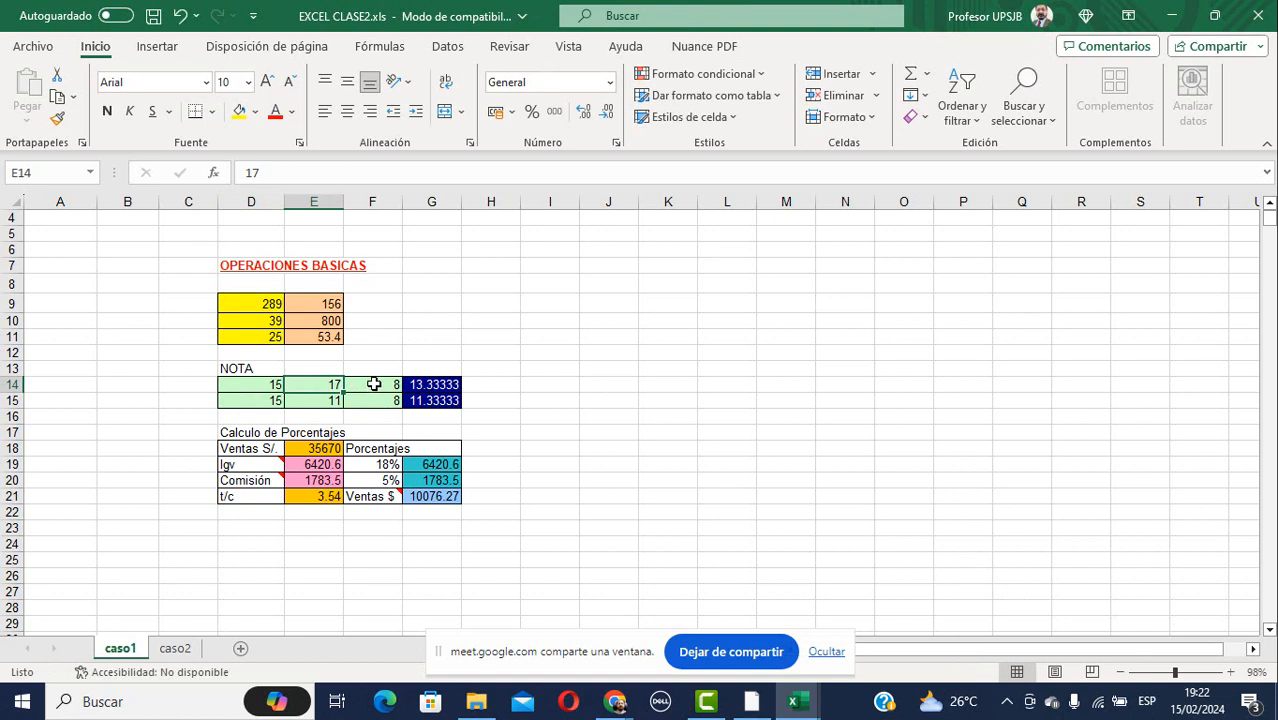
click(371, 384)
click(438, 388)
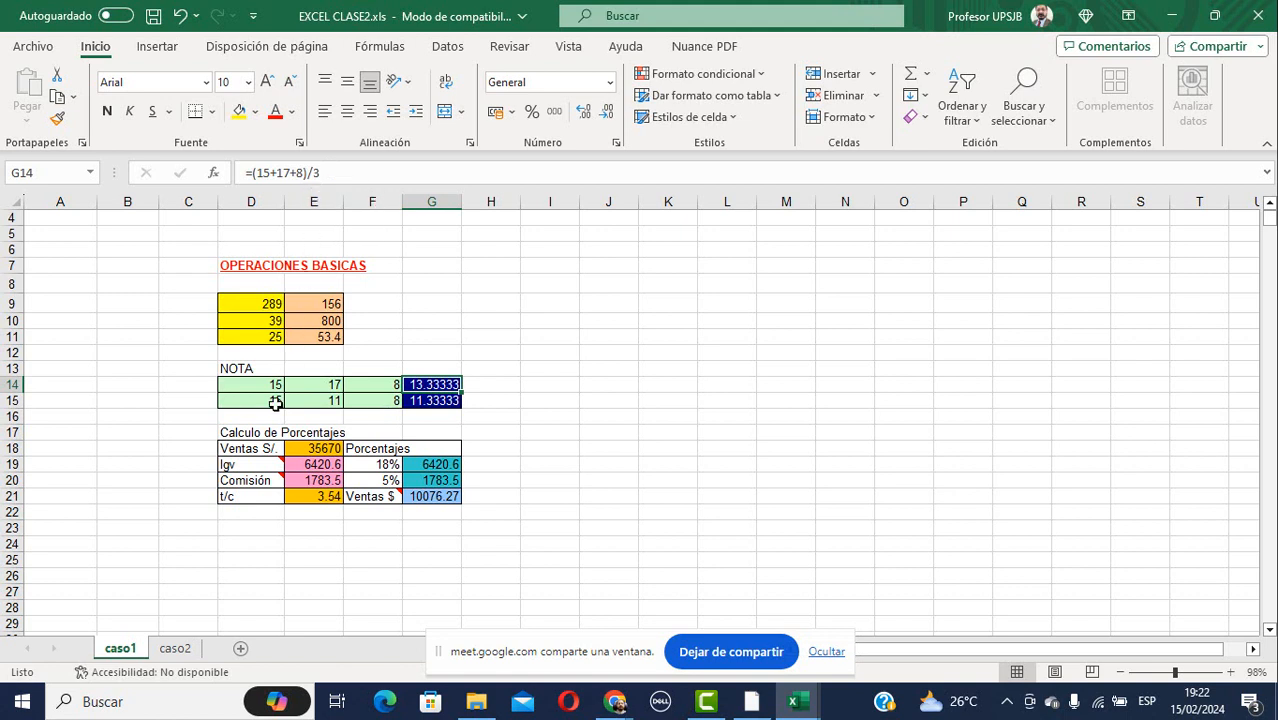
click(270, 450)
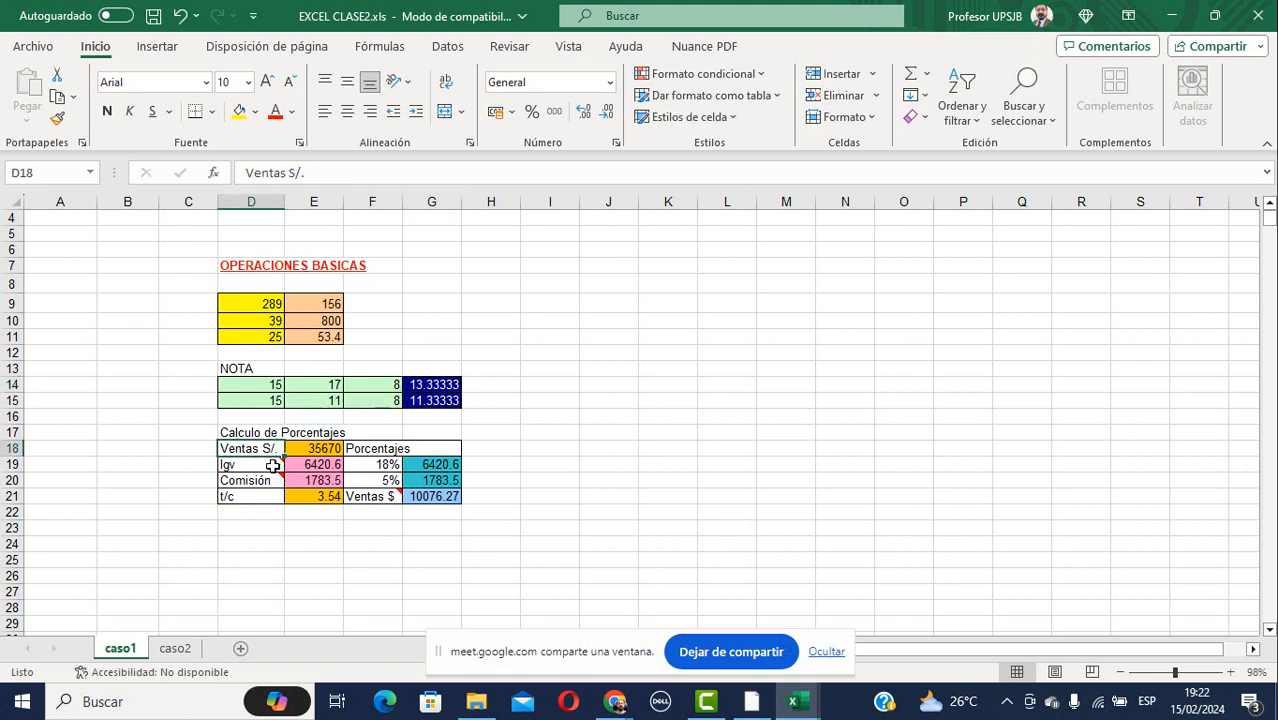
mouse_move(264, 467)
click(332, 447)
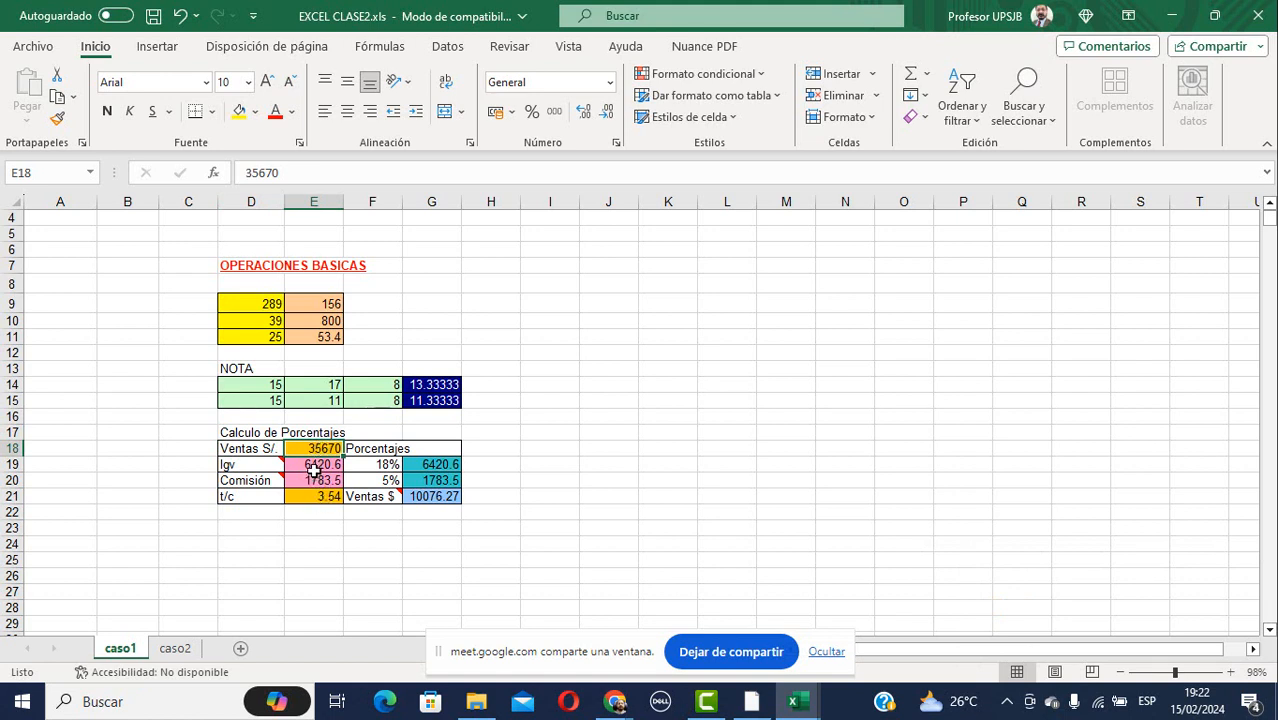
click(314, 466)
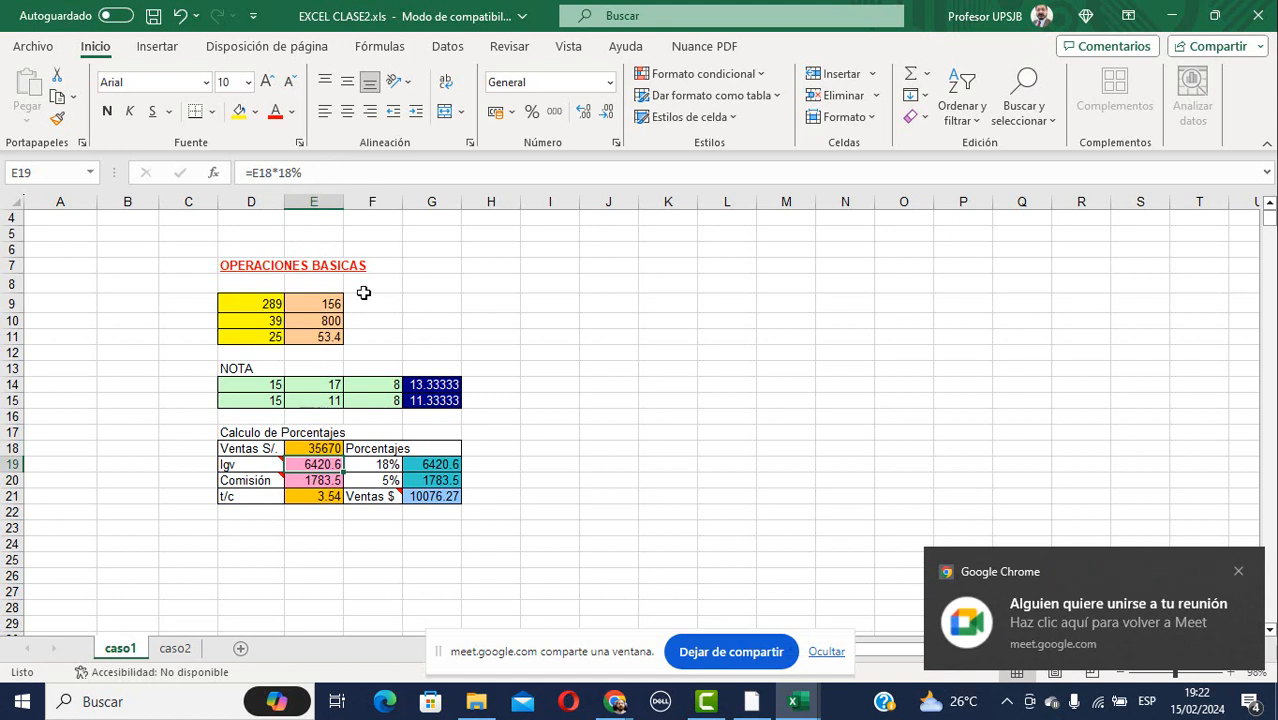
key(F2)
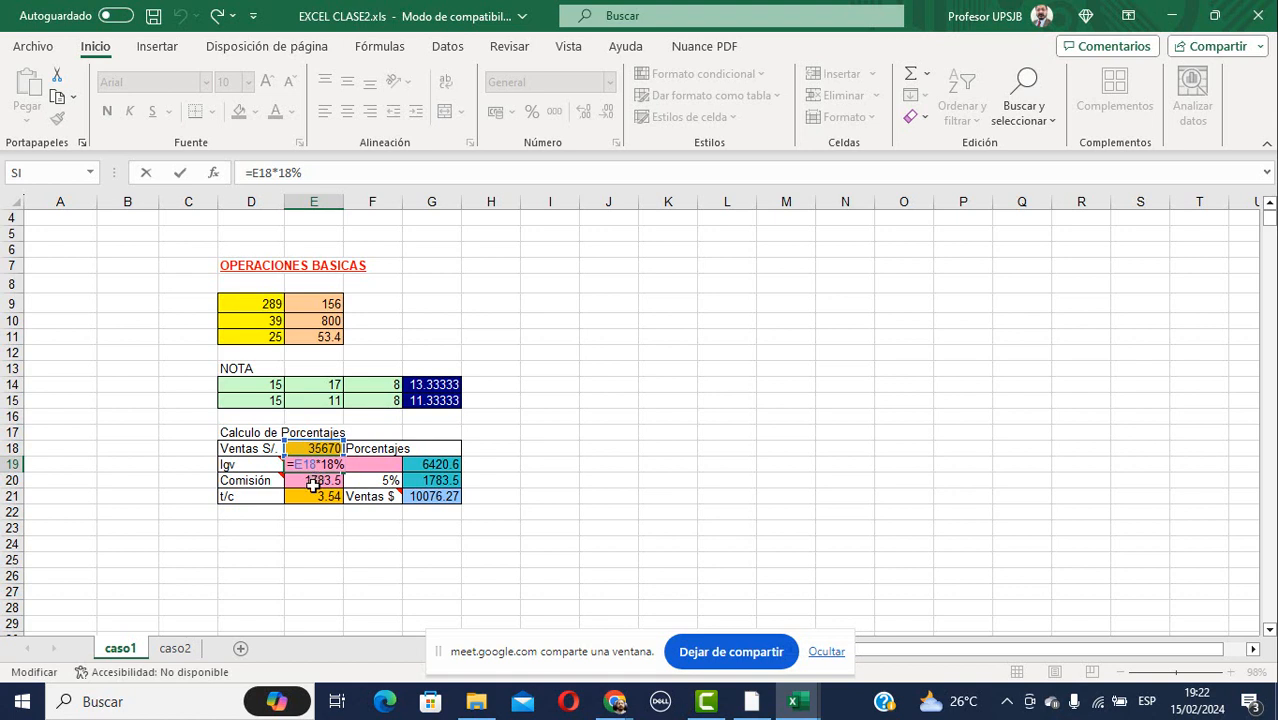
key(Return)
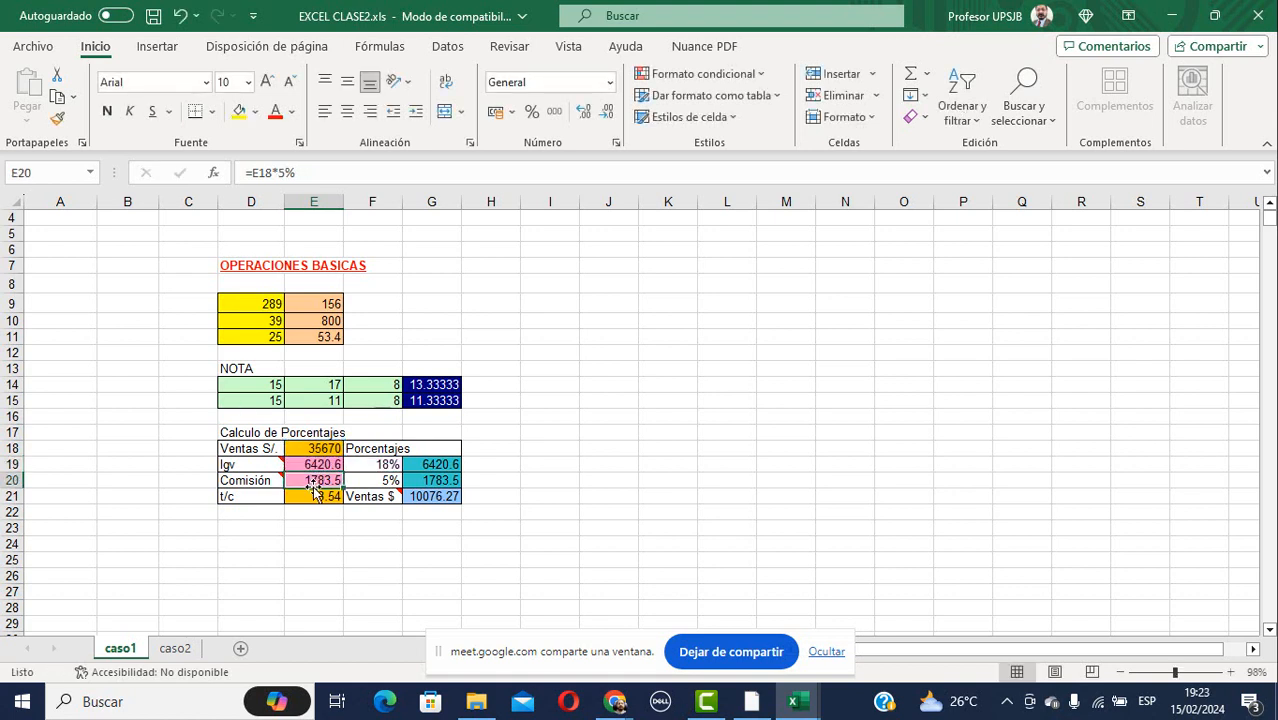
double_click(315, 481)
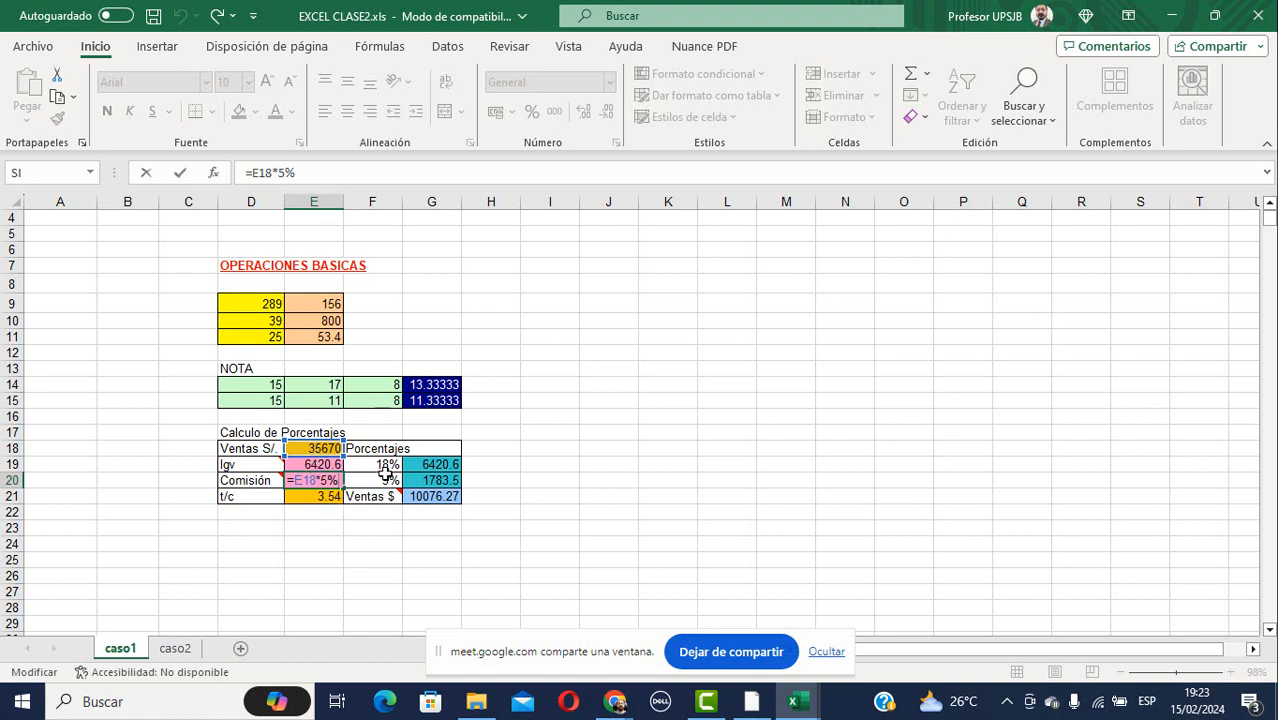
click(441, 464)
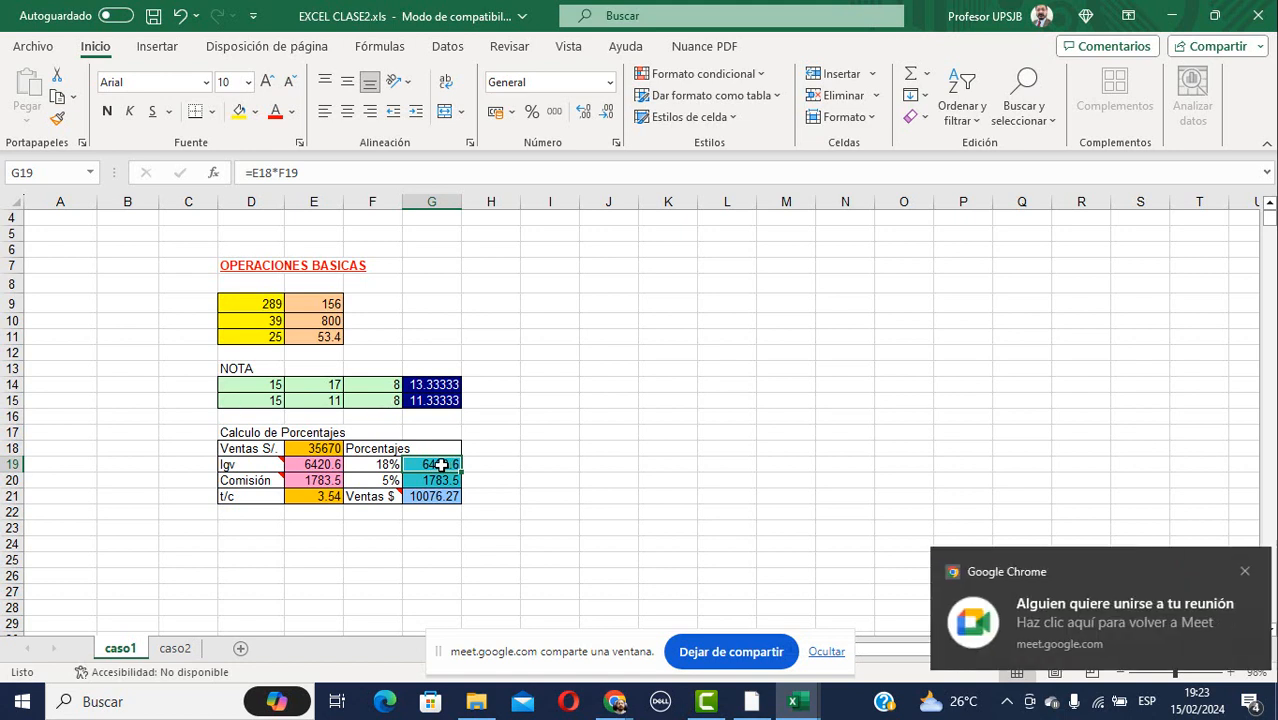
double_click(441, 464)
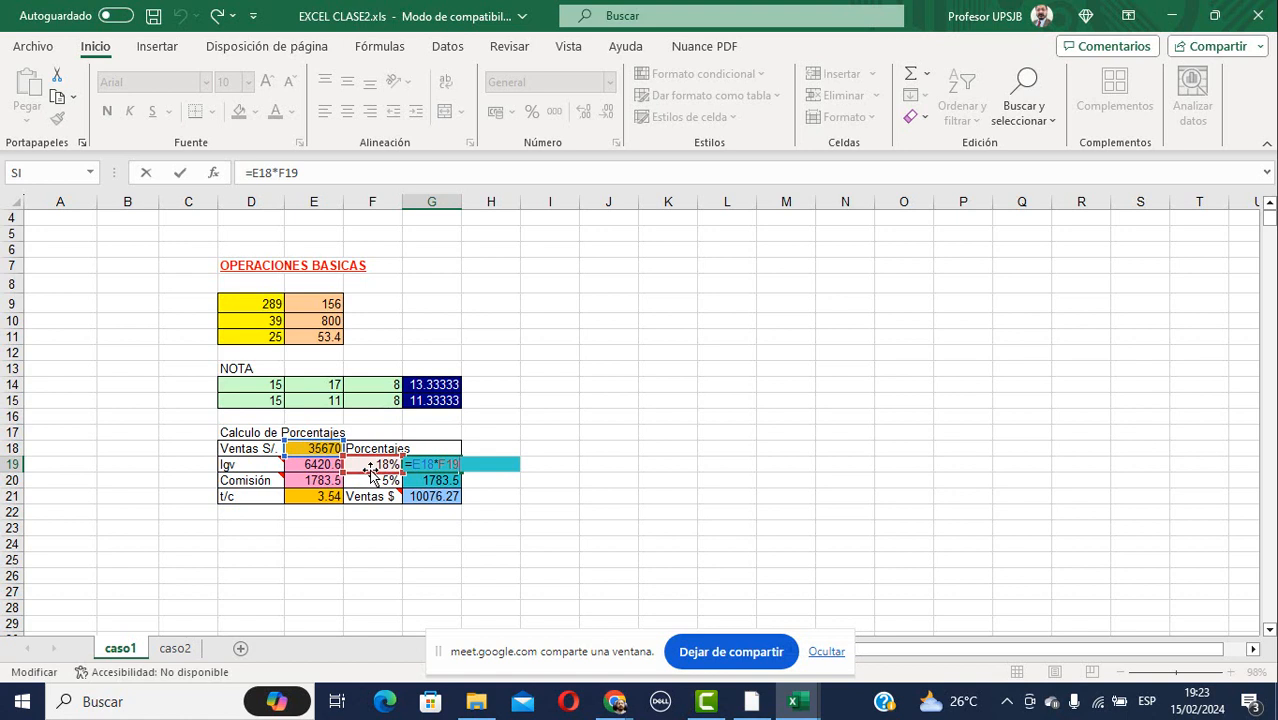
click(318, 468)
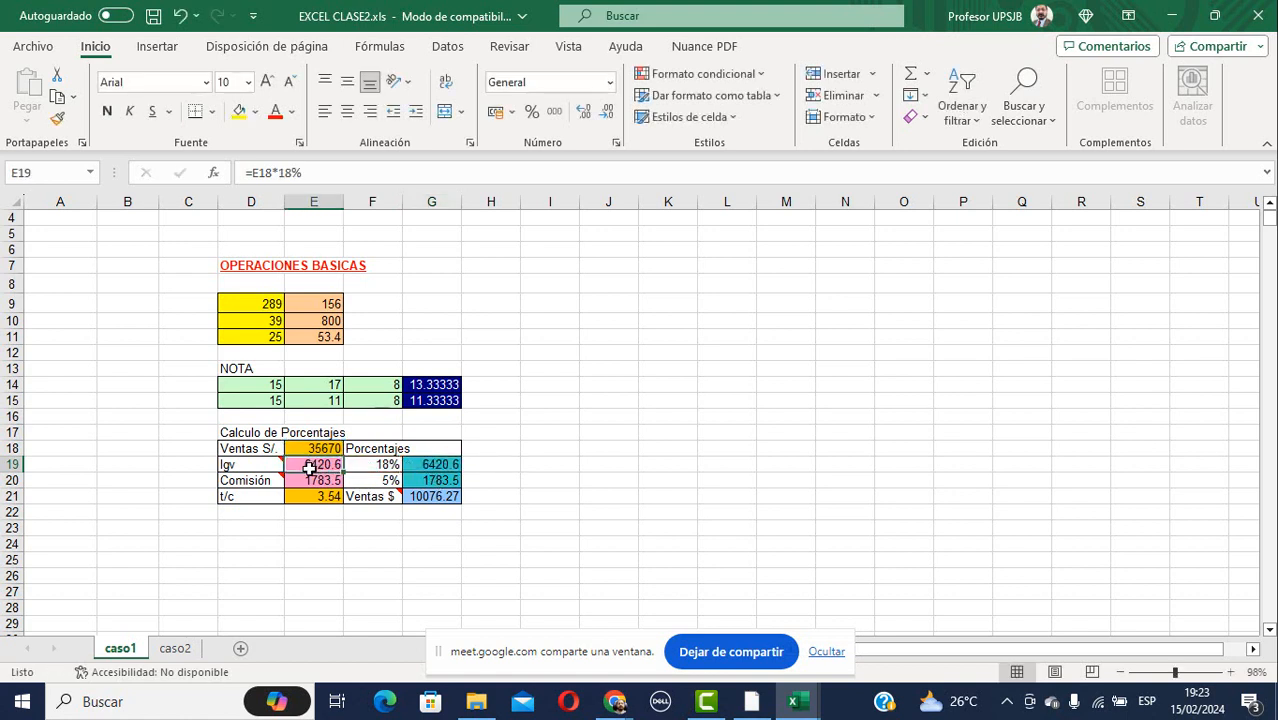
click(430, 465)
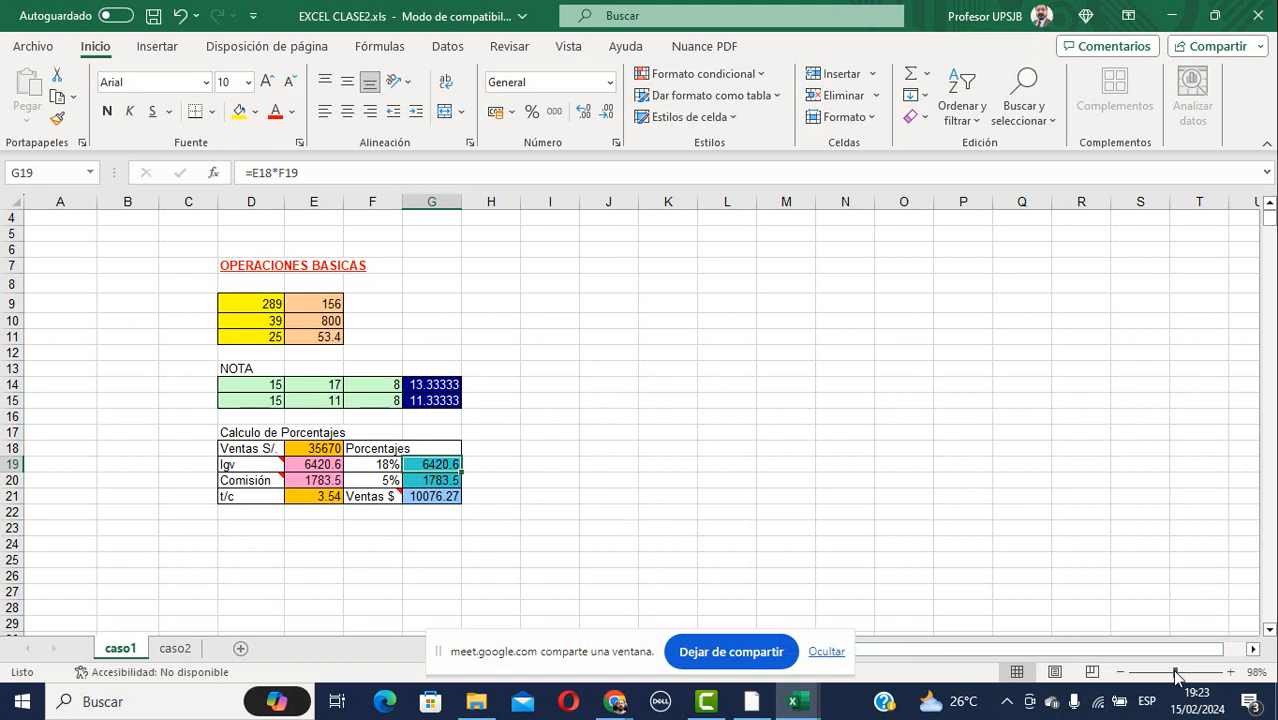
drag(118, 231, 563, 547)
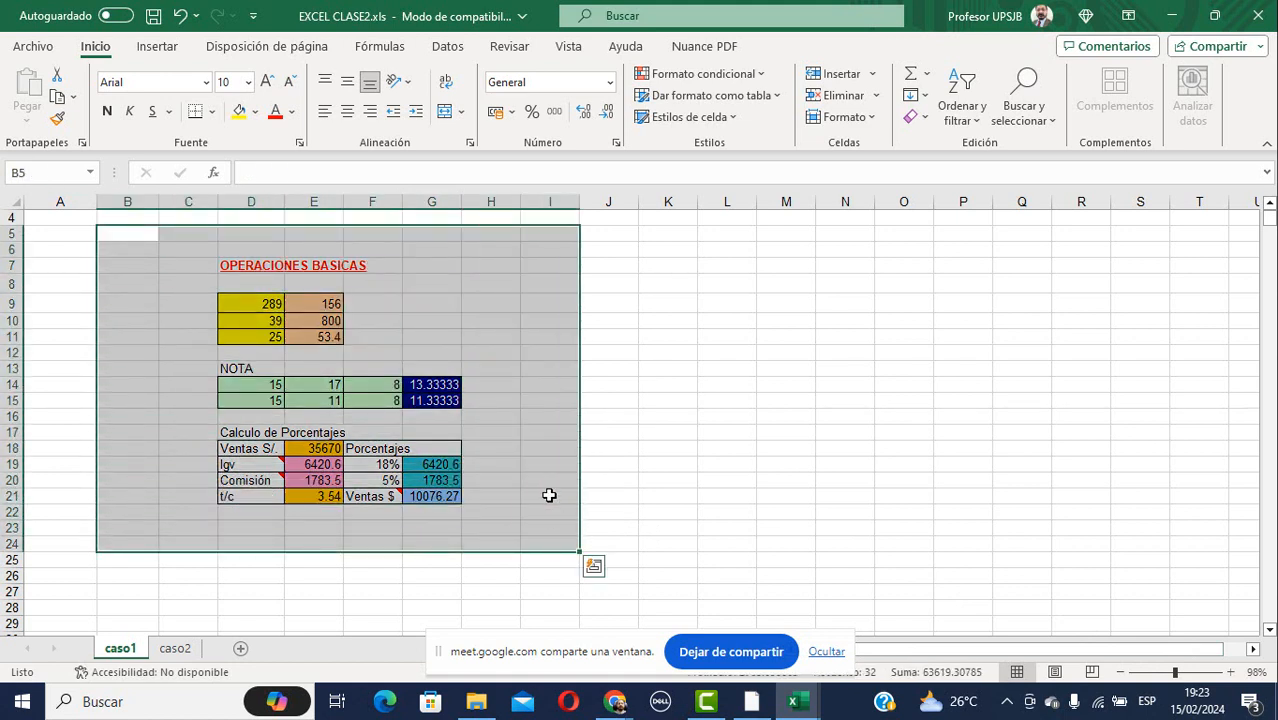
Set the selected exercise tables' text to font size 18.
click(250, 83)
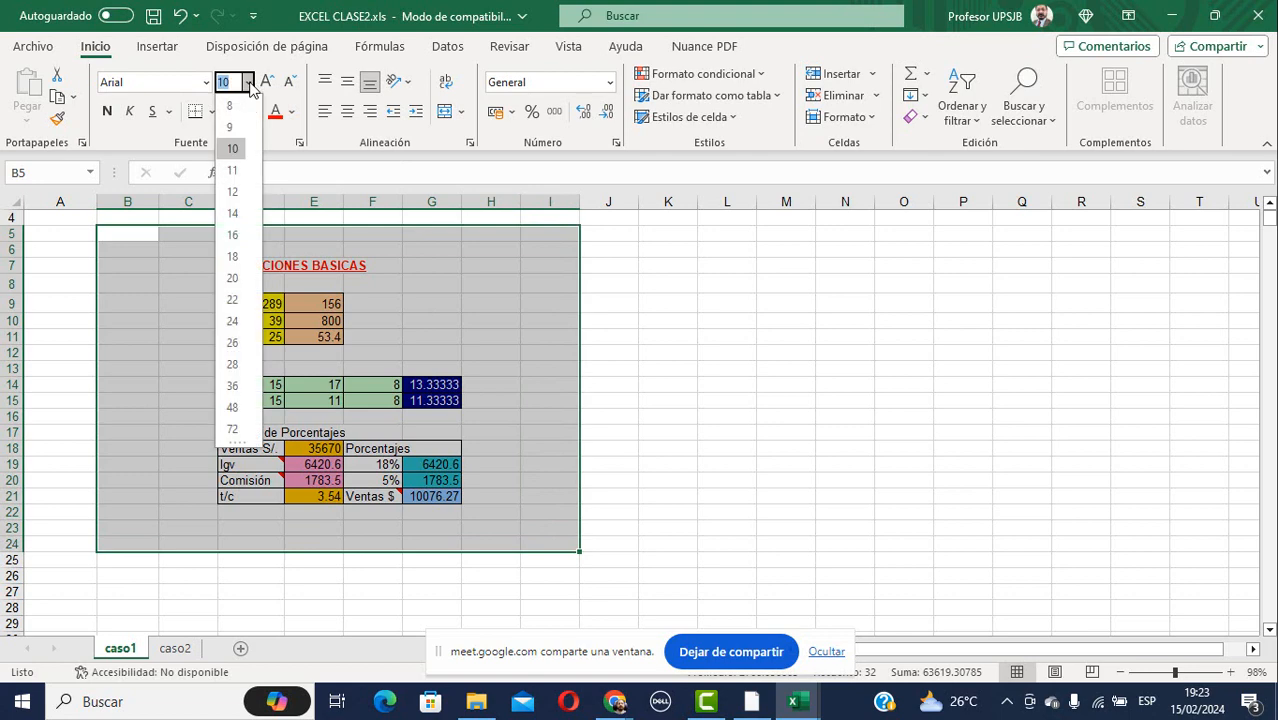
click(233, 259)
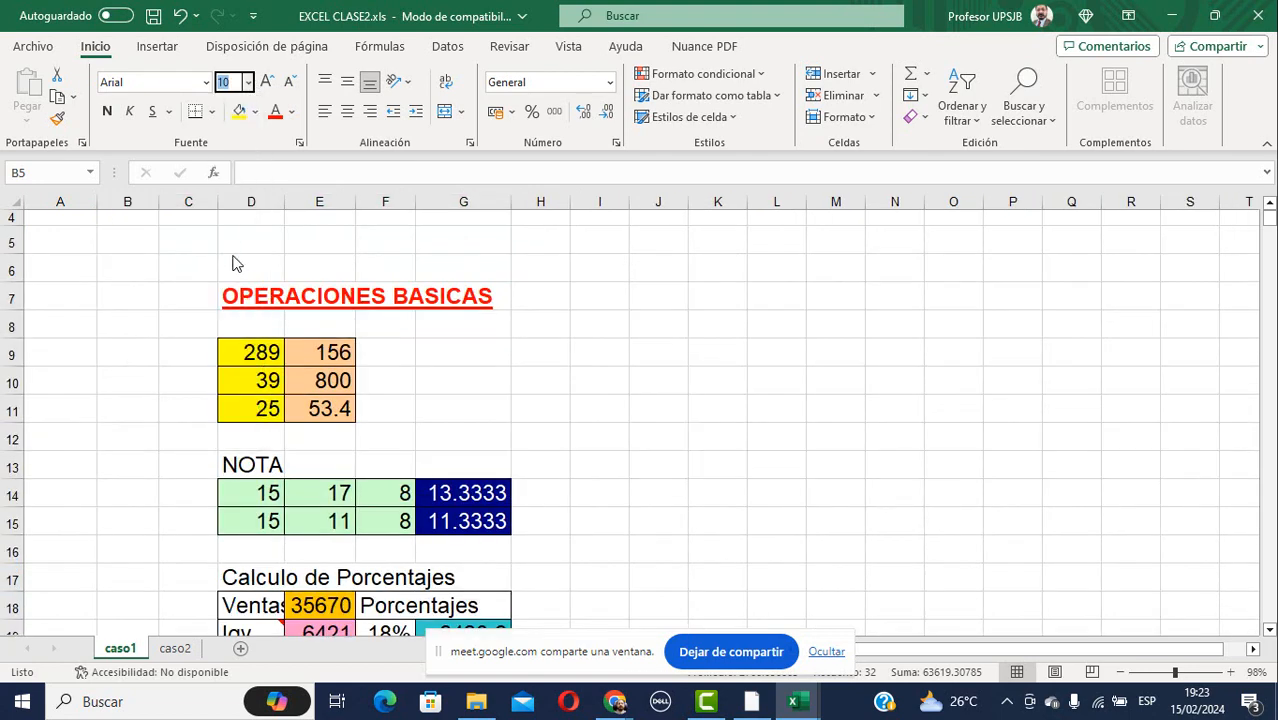
scroll(820, 388, down, 1)
scroll(831, 383, down, 1)
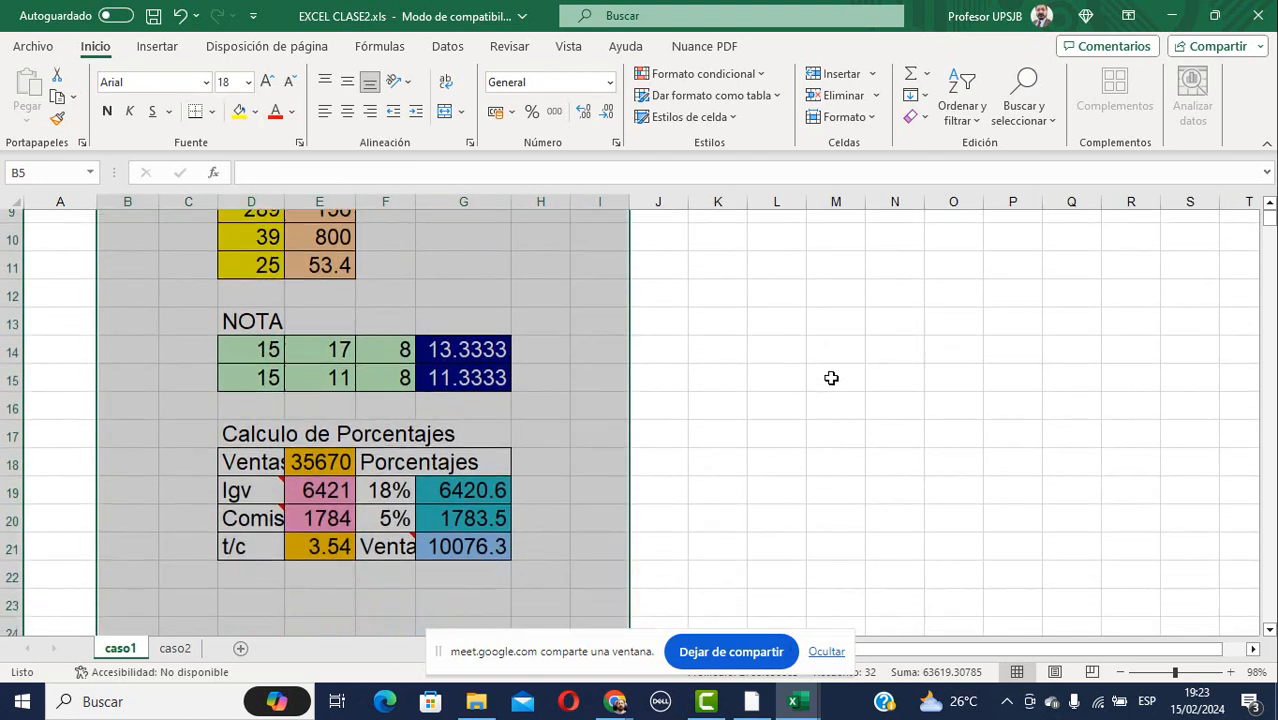
click(594, 424)
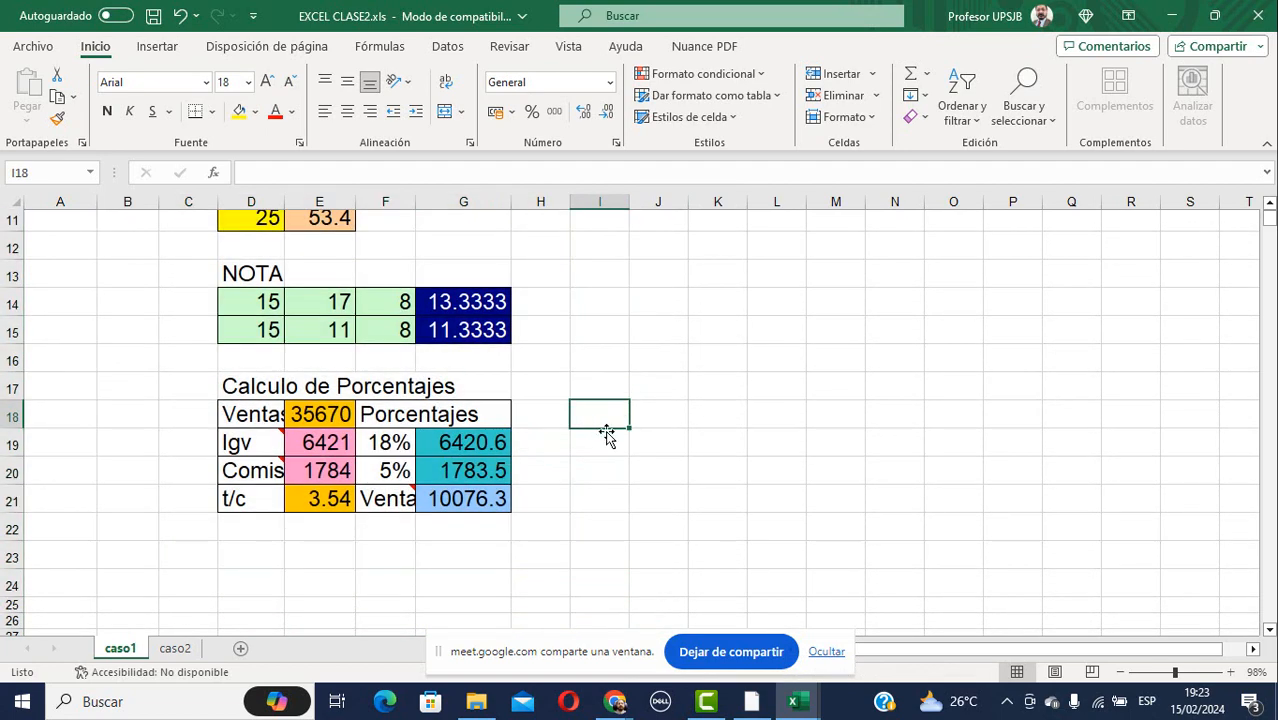
Change the Igv rate in F19 to 14% and the commission in F20 to 8%.
click(481, 451)
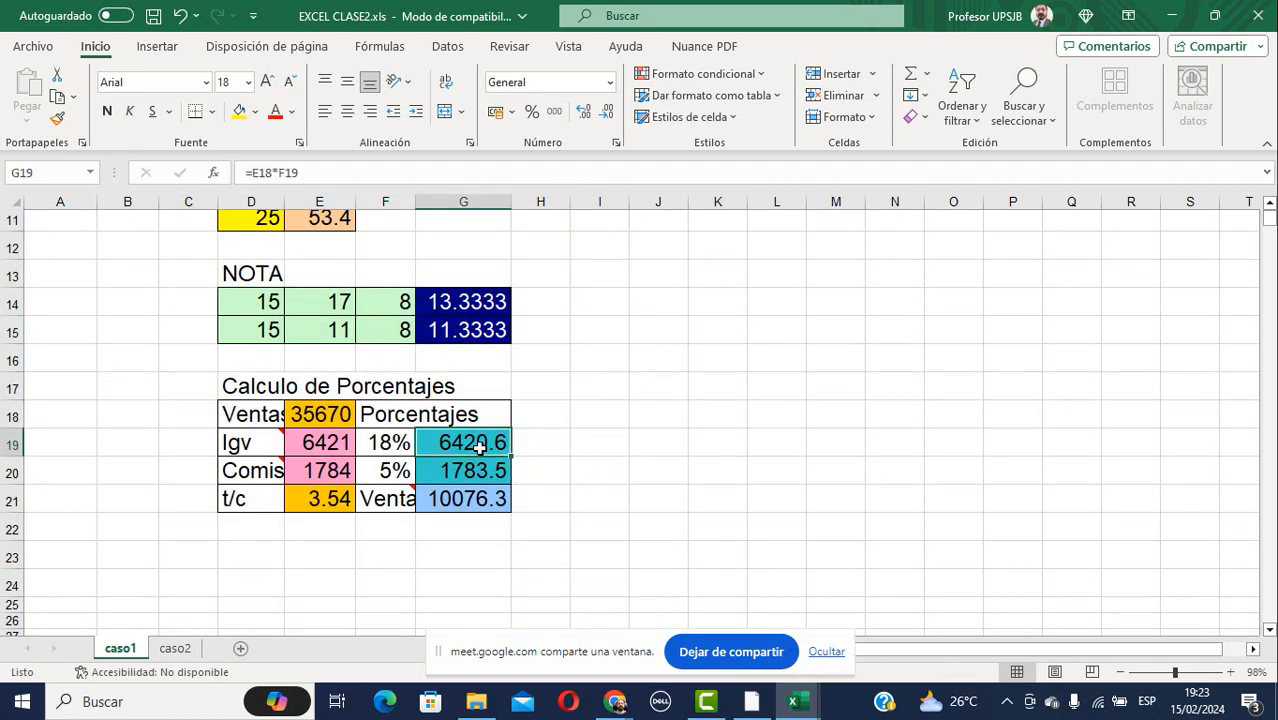
click(380, 447)
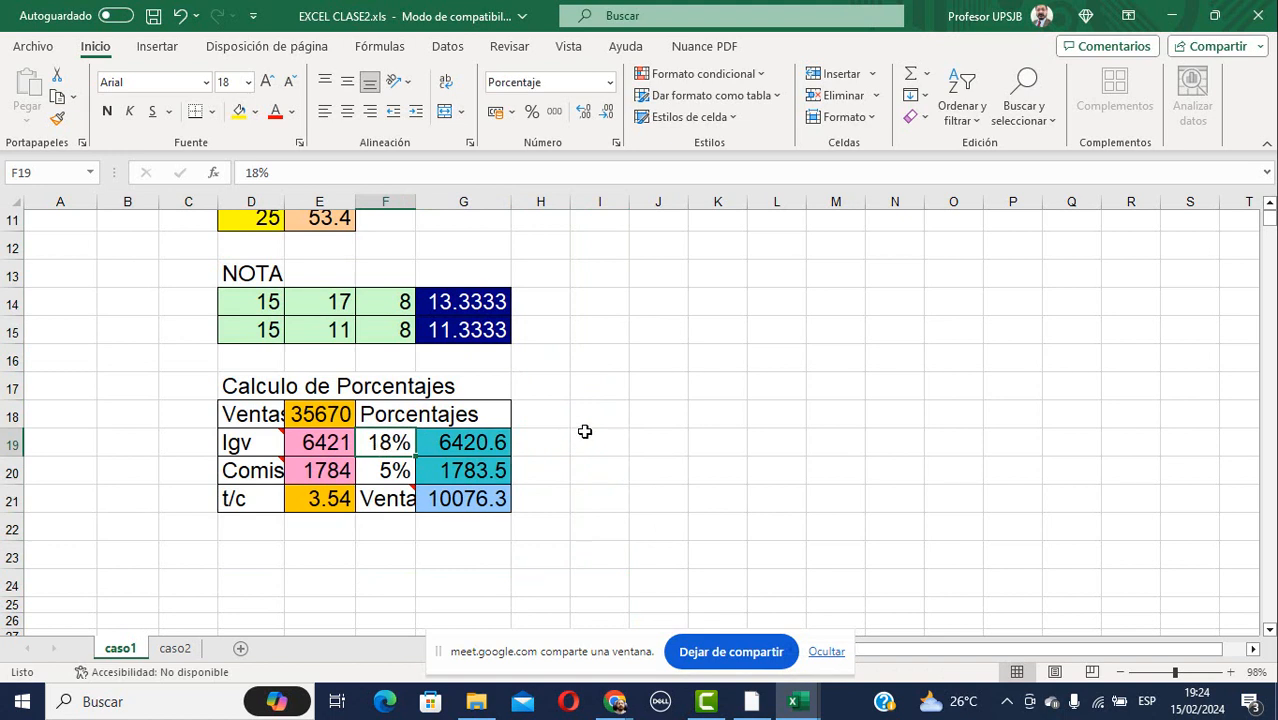
text(14)
key(Return)
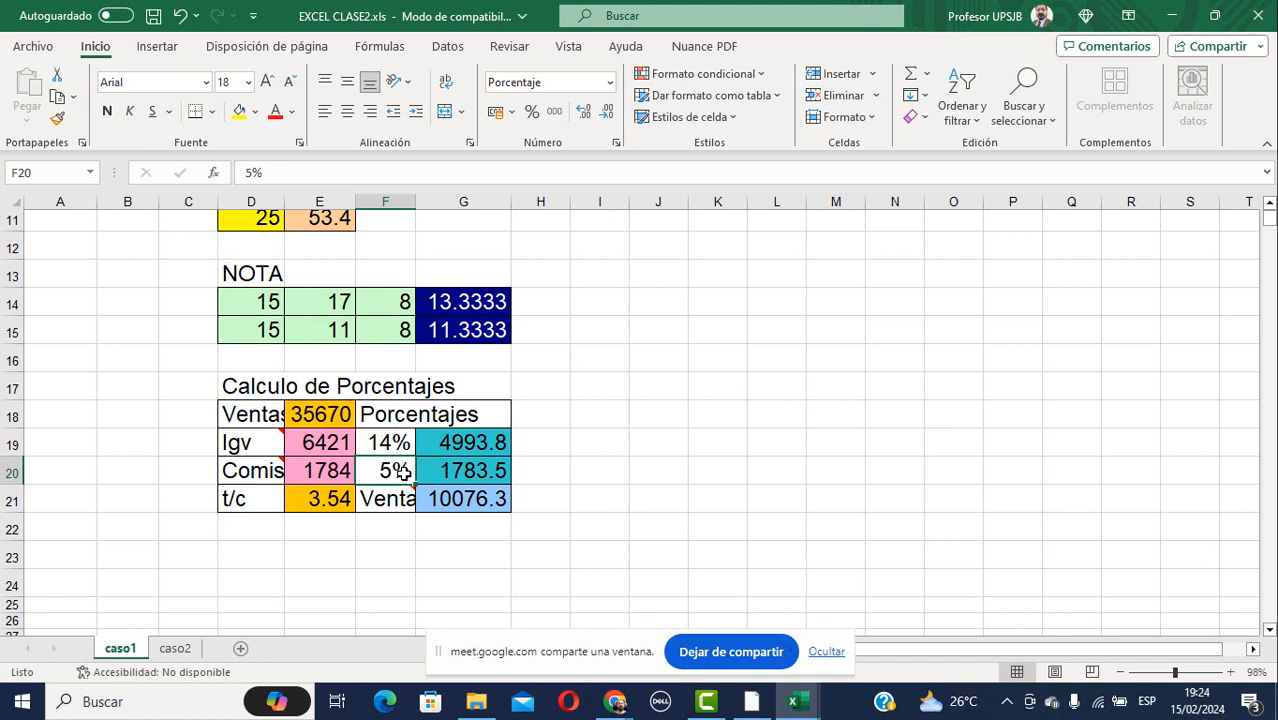
text(8)
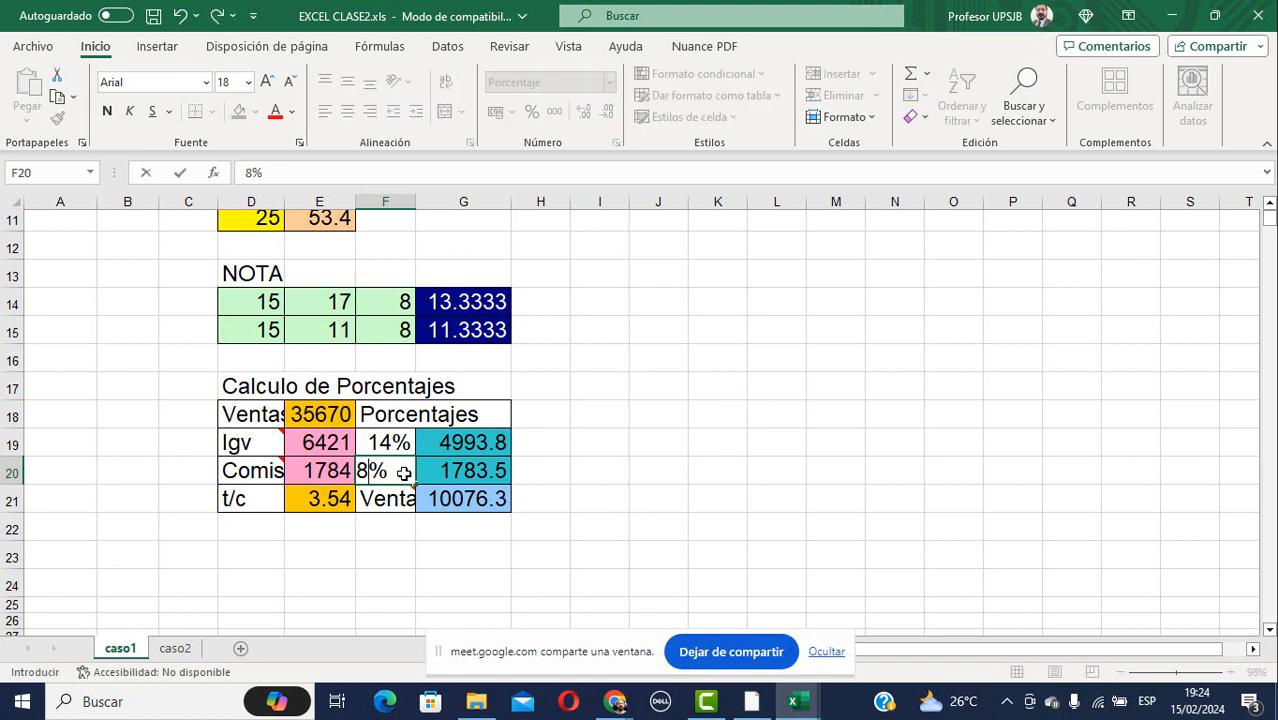
key(Return)
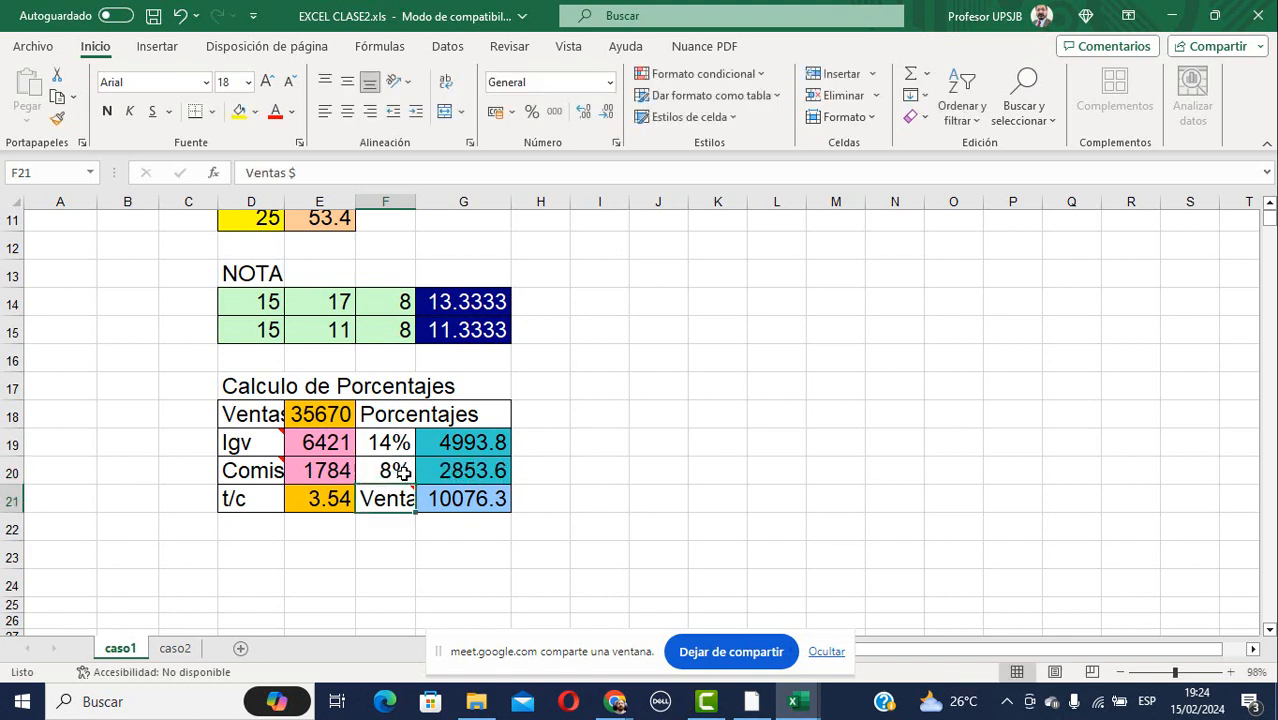
Review the Igv and commission formulas in E19 and E20.
click(319, 445)
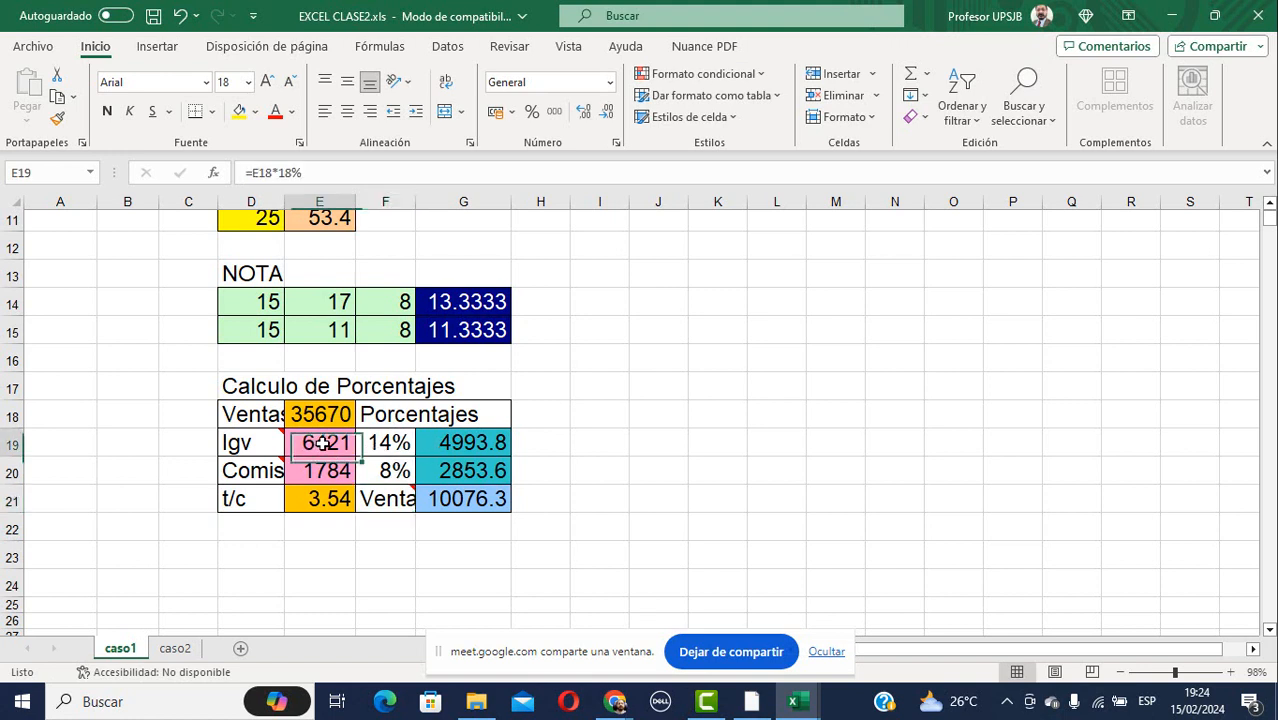
click(314, 471)
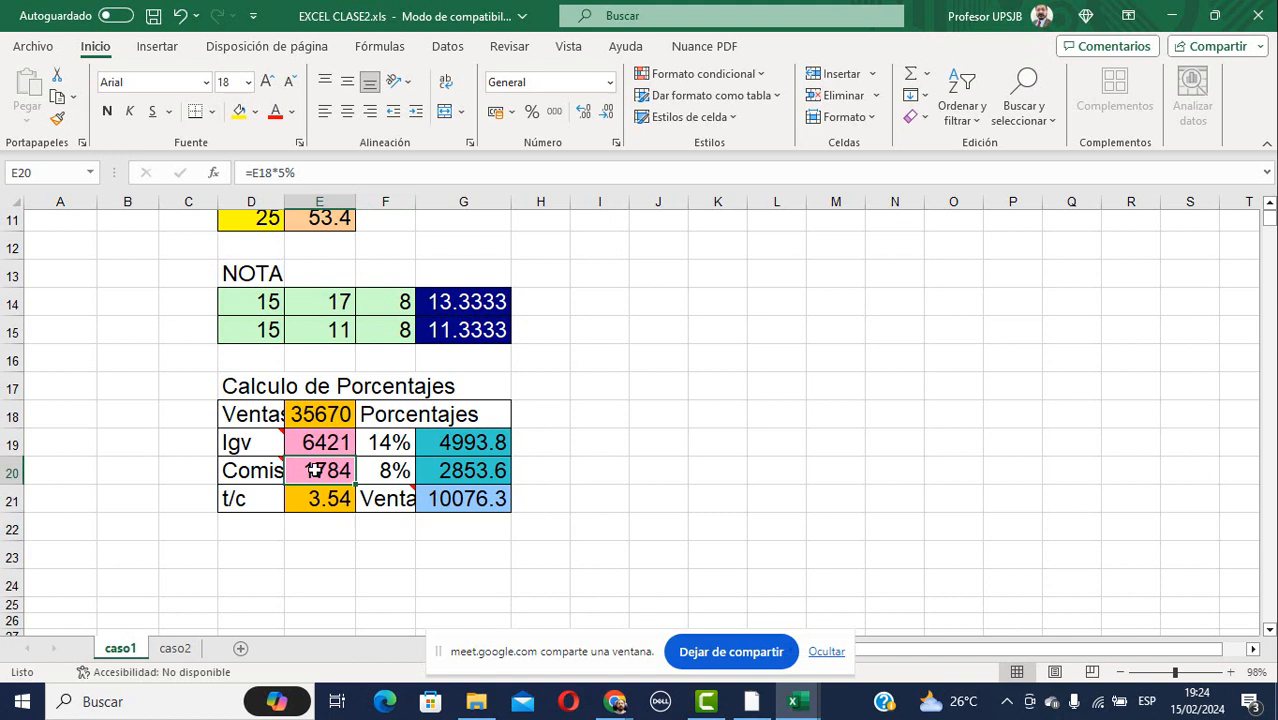
click(315, 446)
click(326, 477)
Show G21's =E18/E21 formula without changing it, then switch to the caso2 sheet.
click(470, 506)
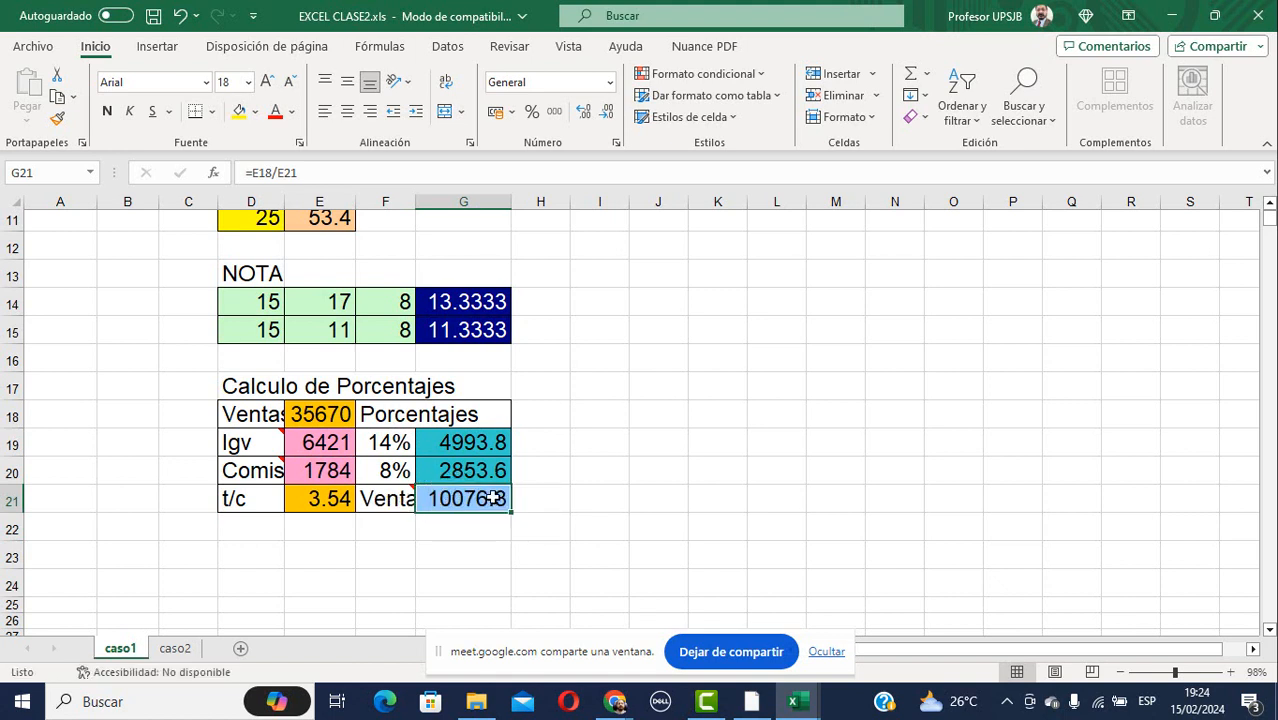
double_click(472, 498)
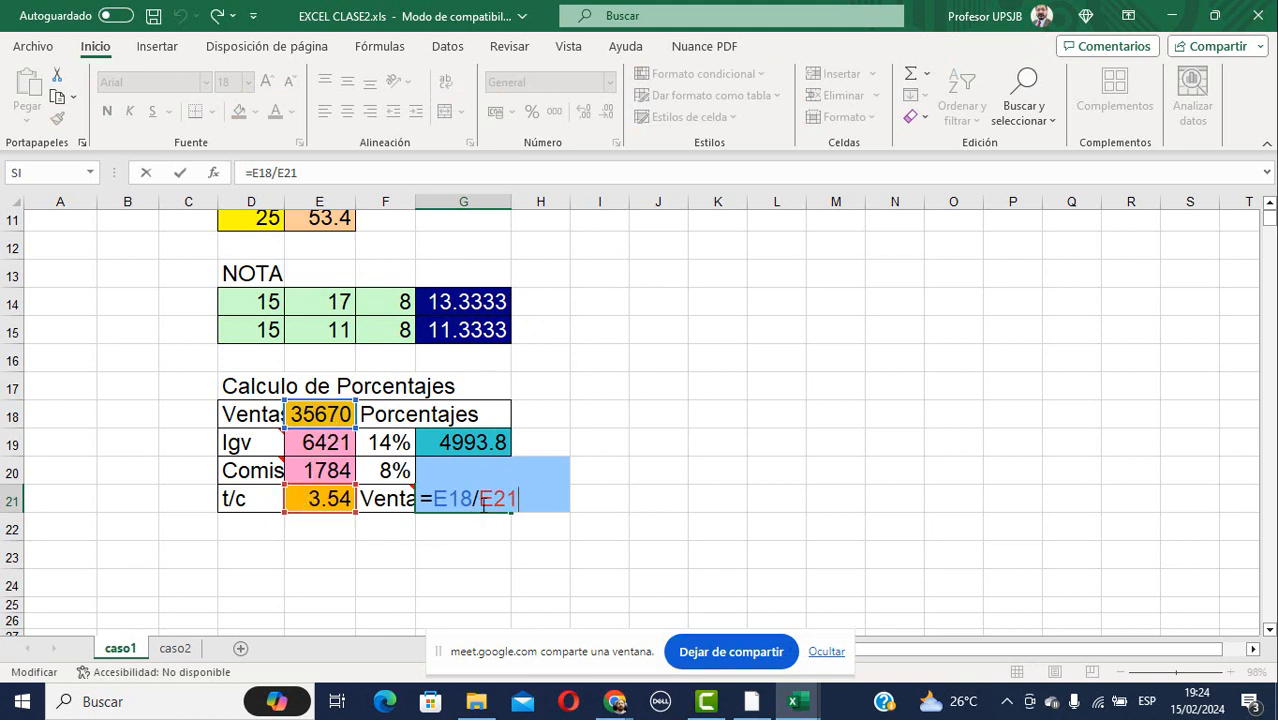
click(616, 494)
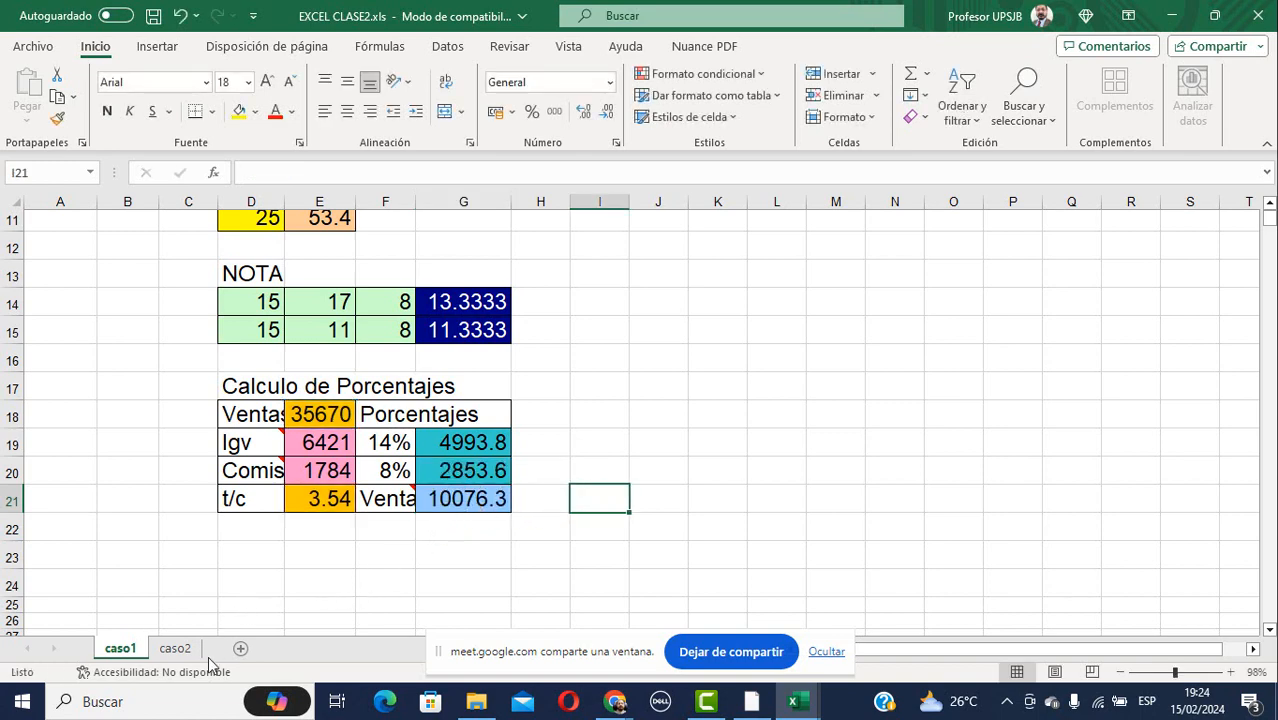
click(178, 649)
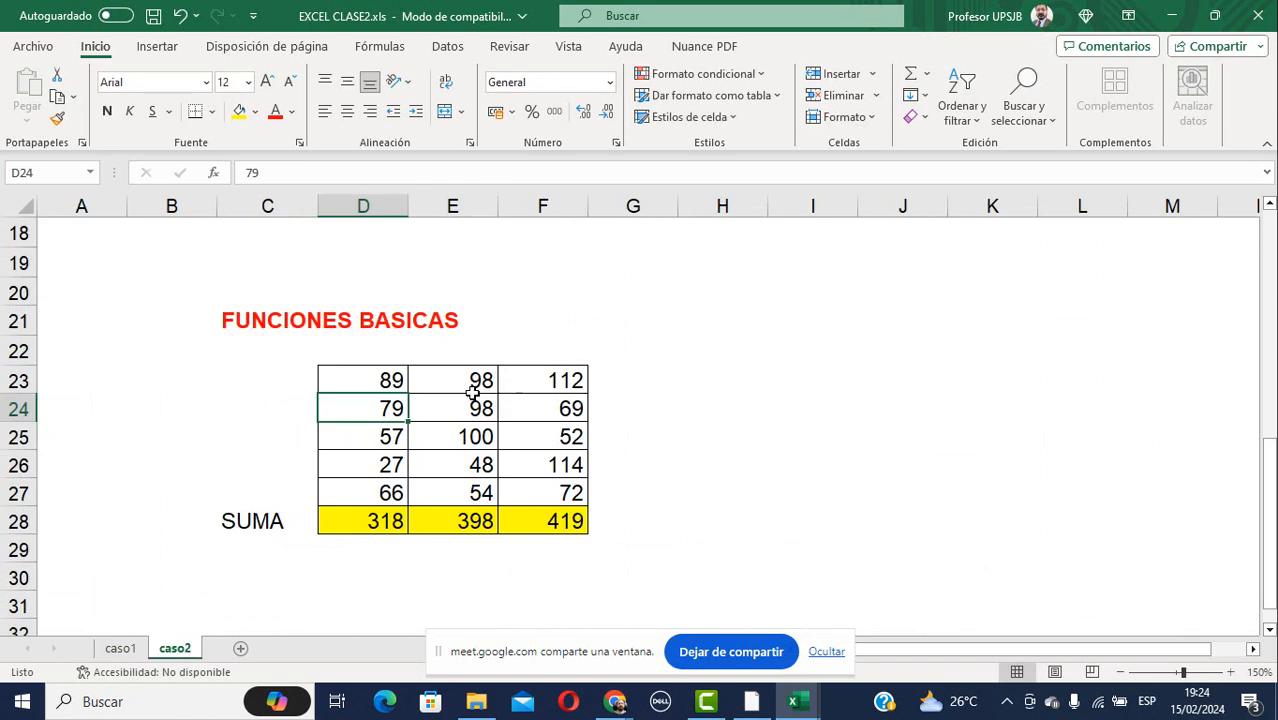
Point out column D values and D28's =SUMA(D23:D27) total of 318, then stop sharing.
click(373, 380)
click(372, 408)
click(372, 462)
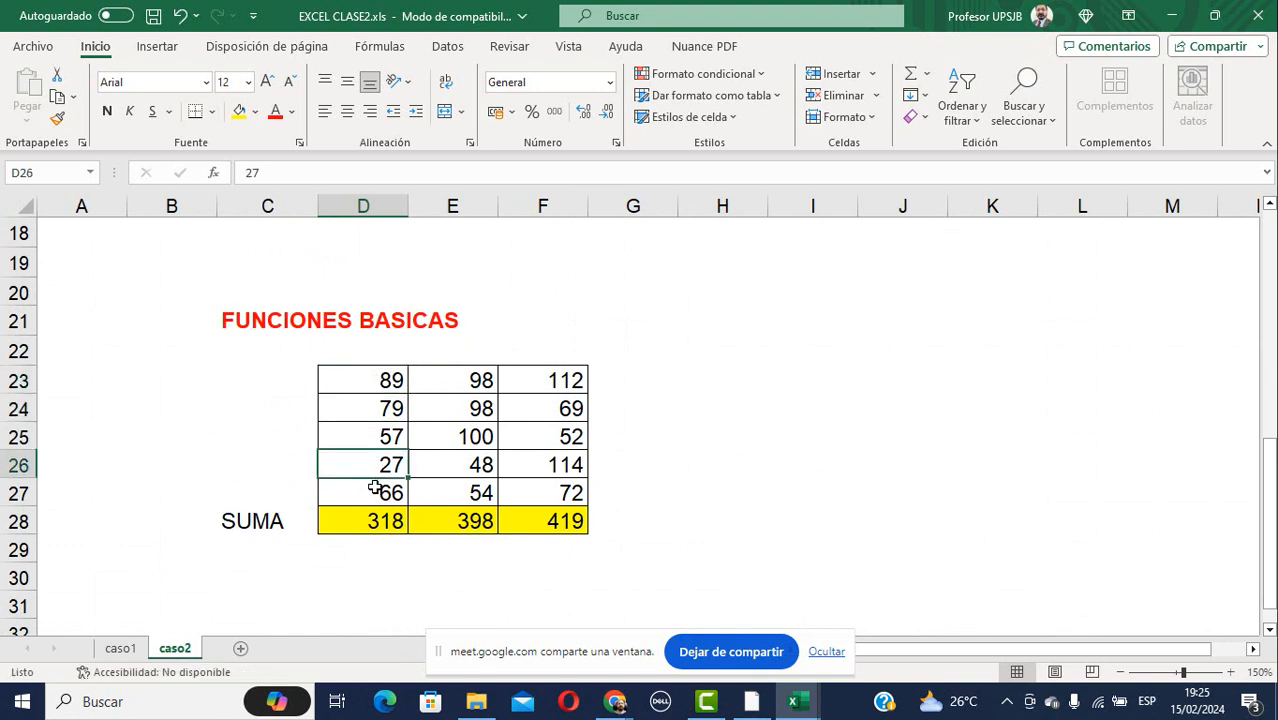
click(368, 520)
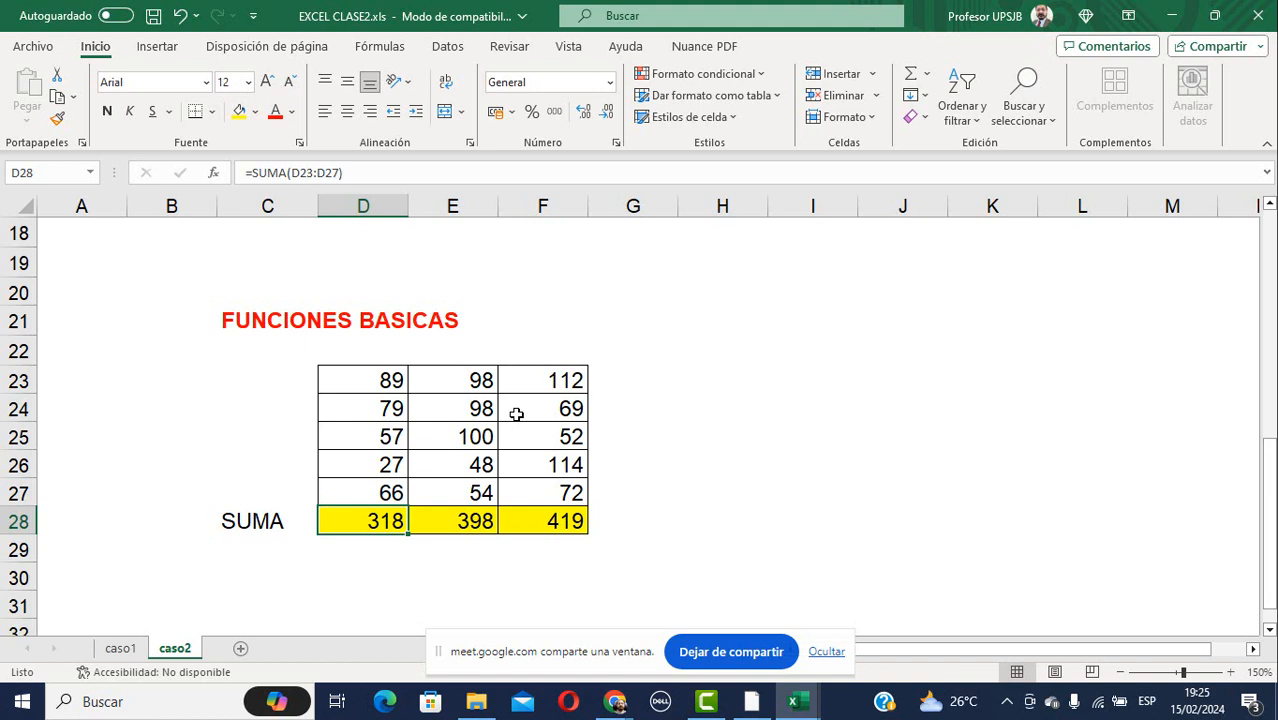
click(745, 656)
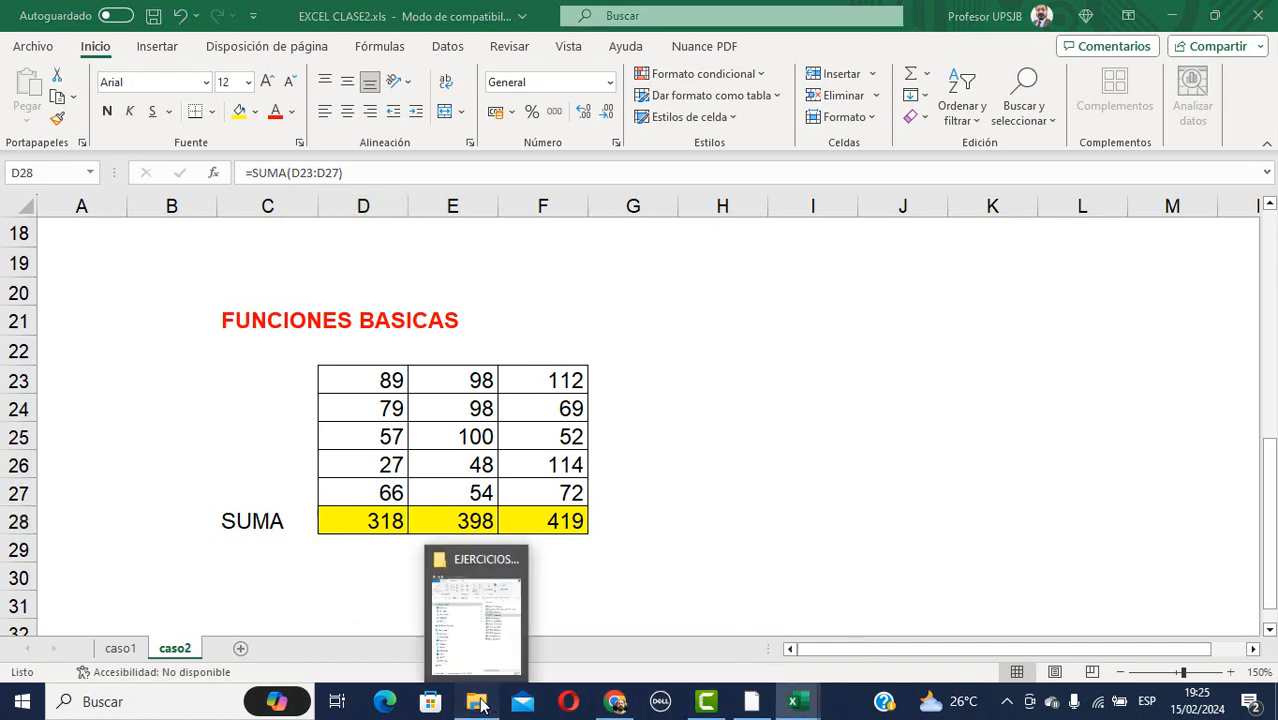
Open EXCEL clase3.xls from the exercises folder and present its window in Meet.
click(481, 705)
double_click(522, 293)
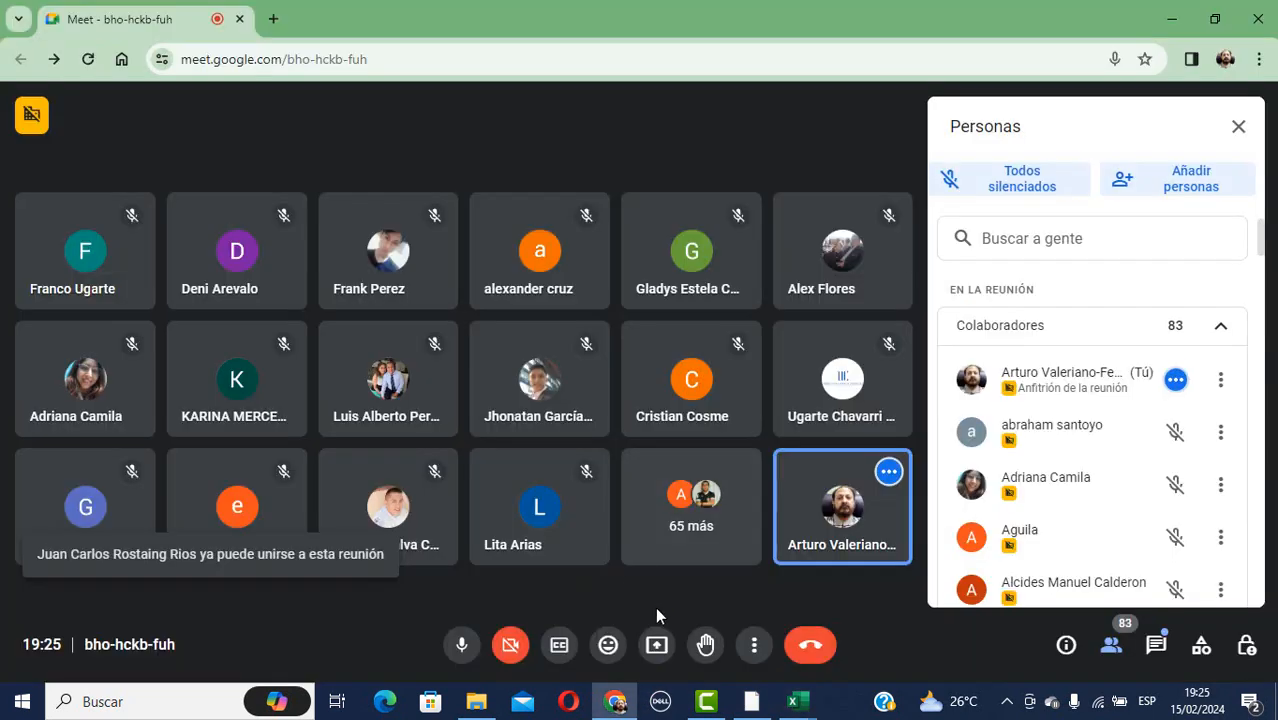
click(615, 560)
click(656, 647)
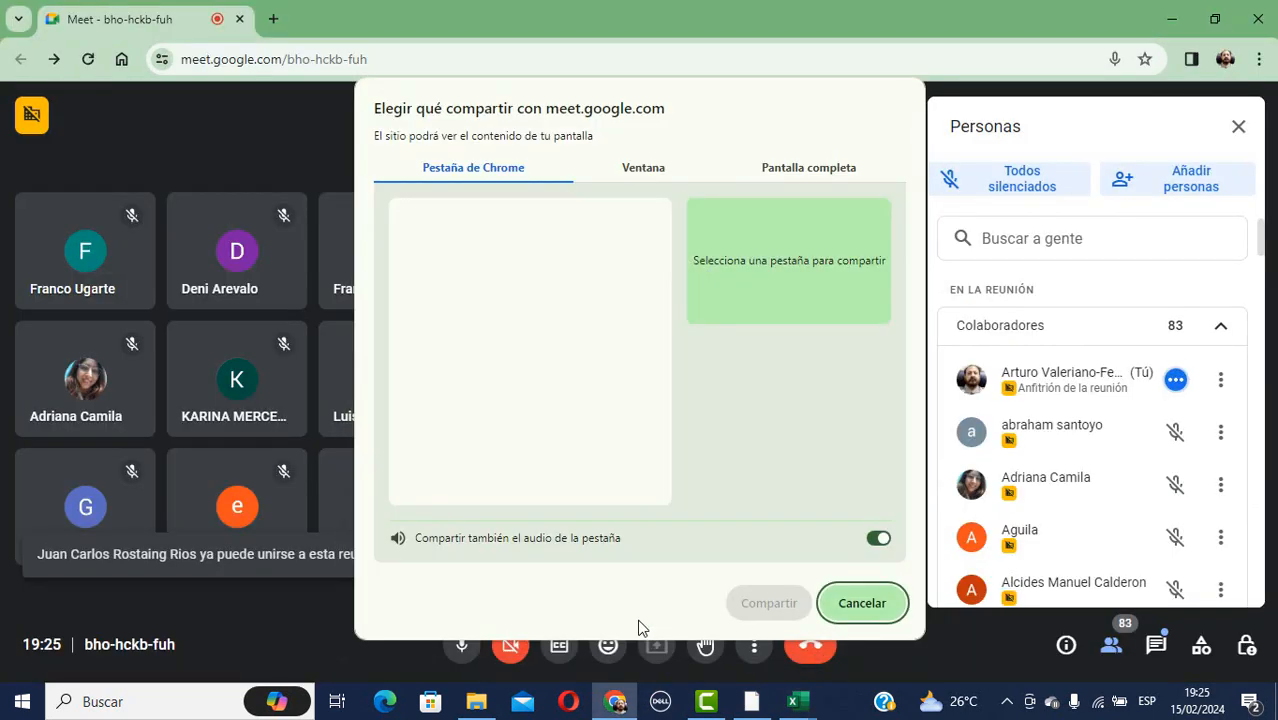
click(665, 170)
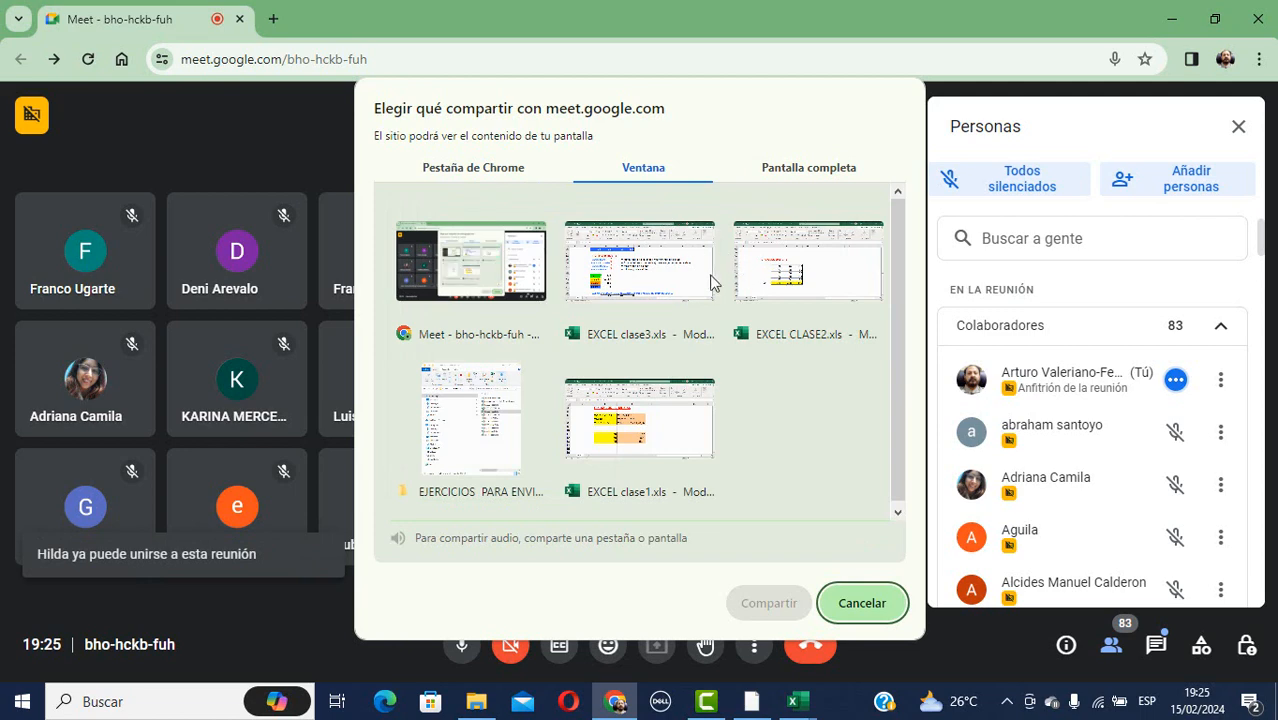
click(665, 280)
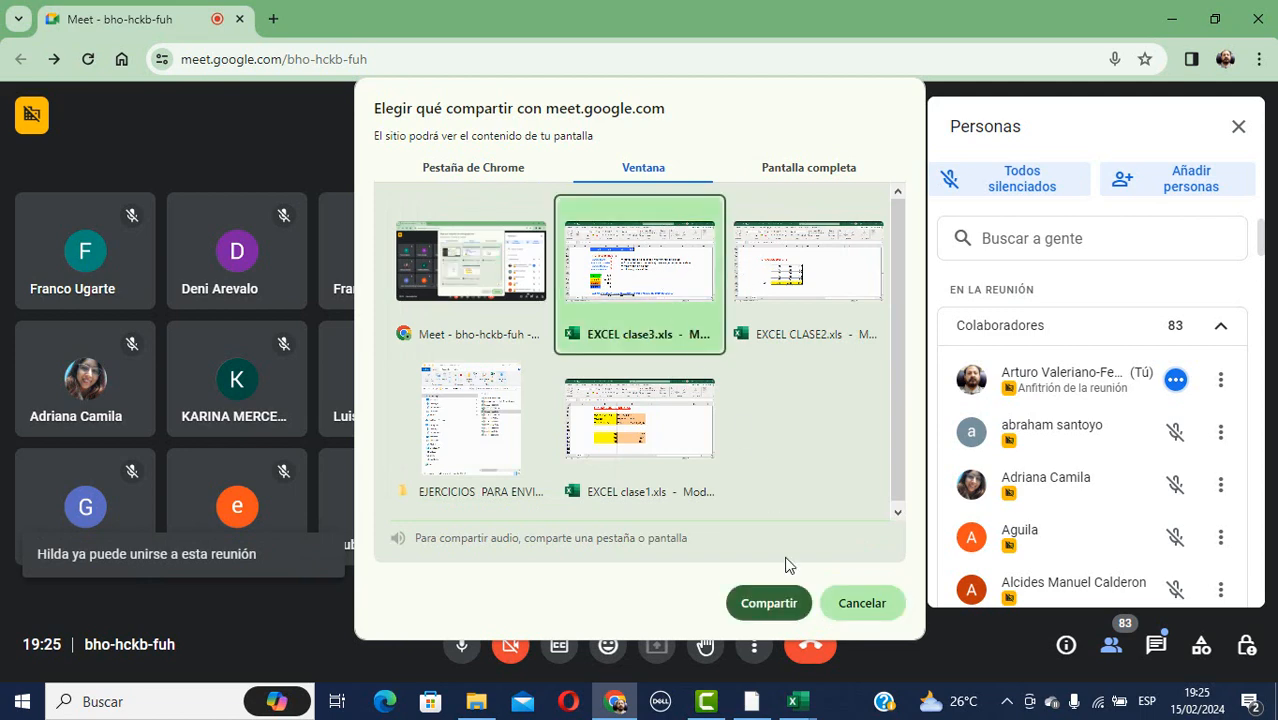
click(766, 601)
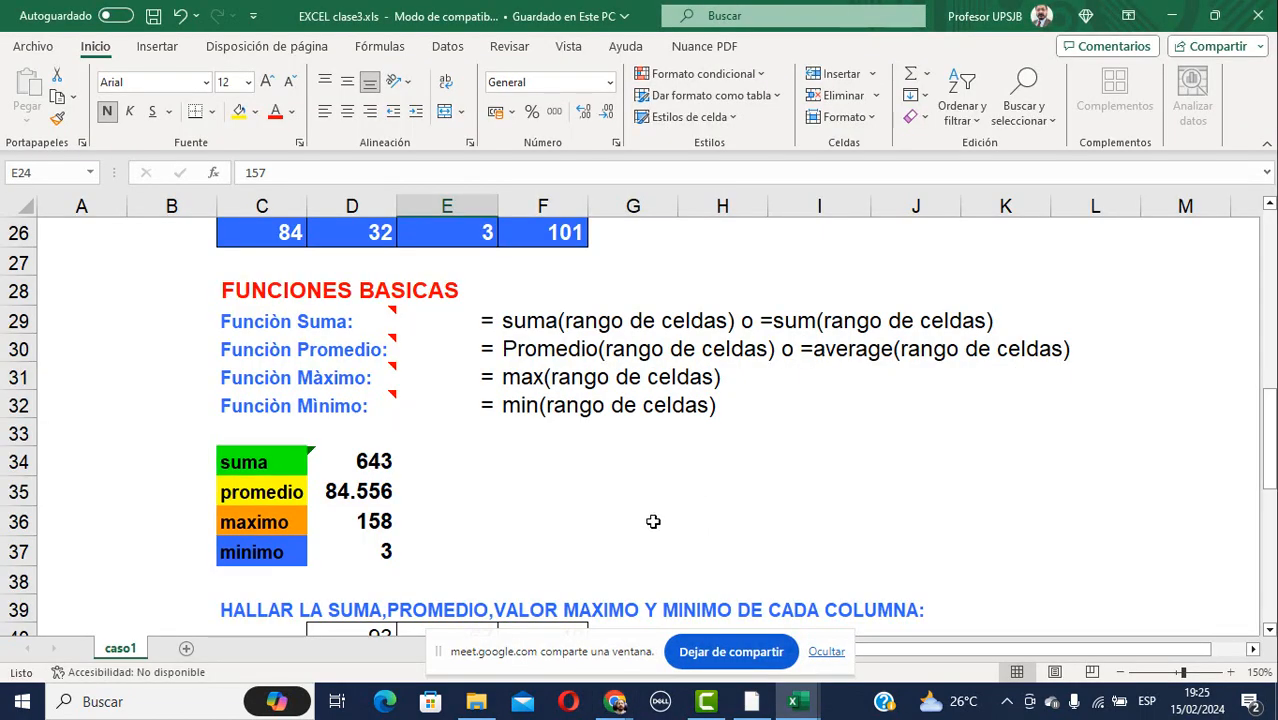
scroll(726, 449, up, 7)
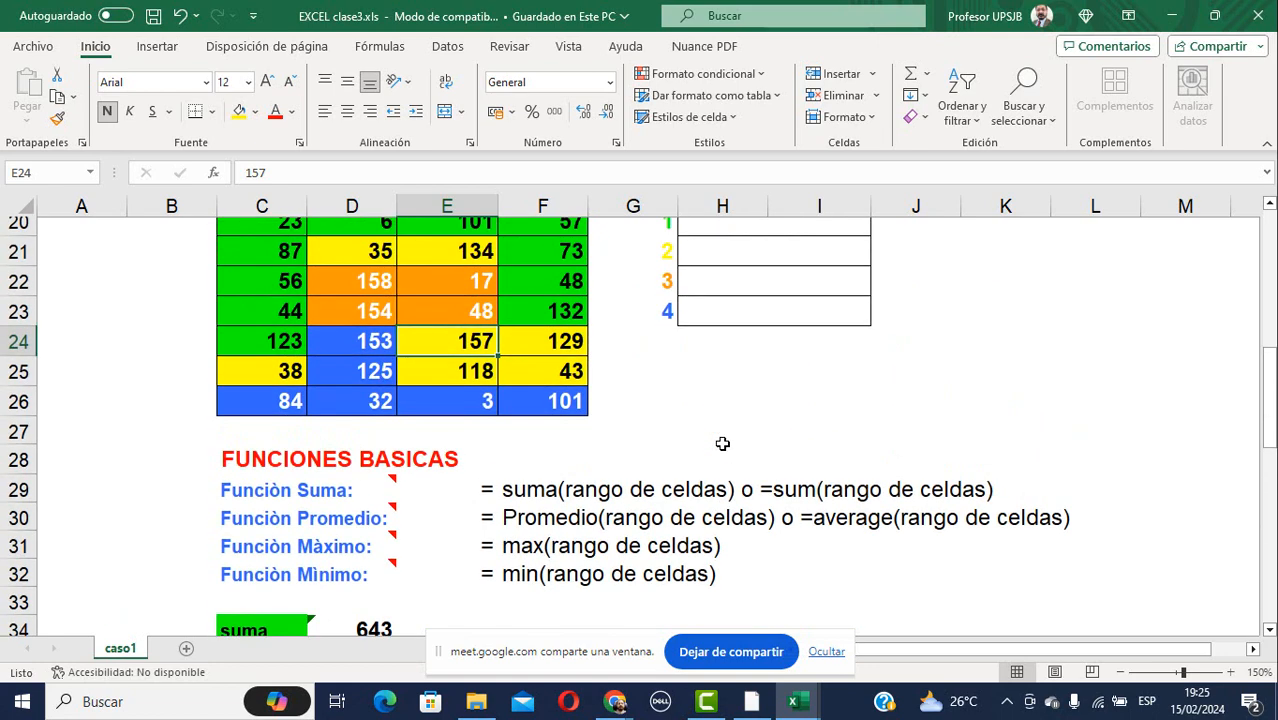
scroll(722, 444, up, 2)
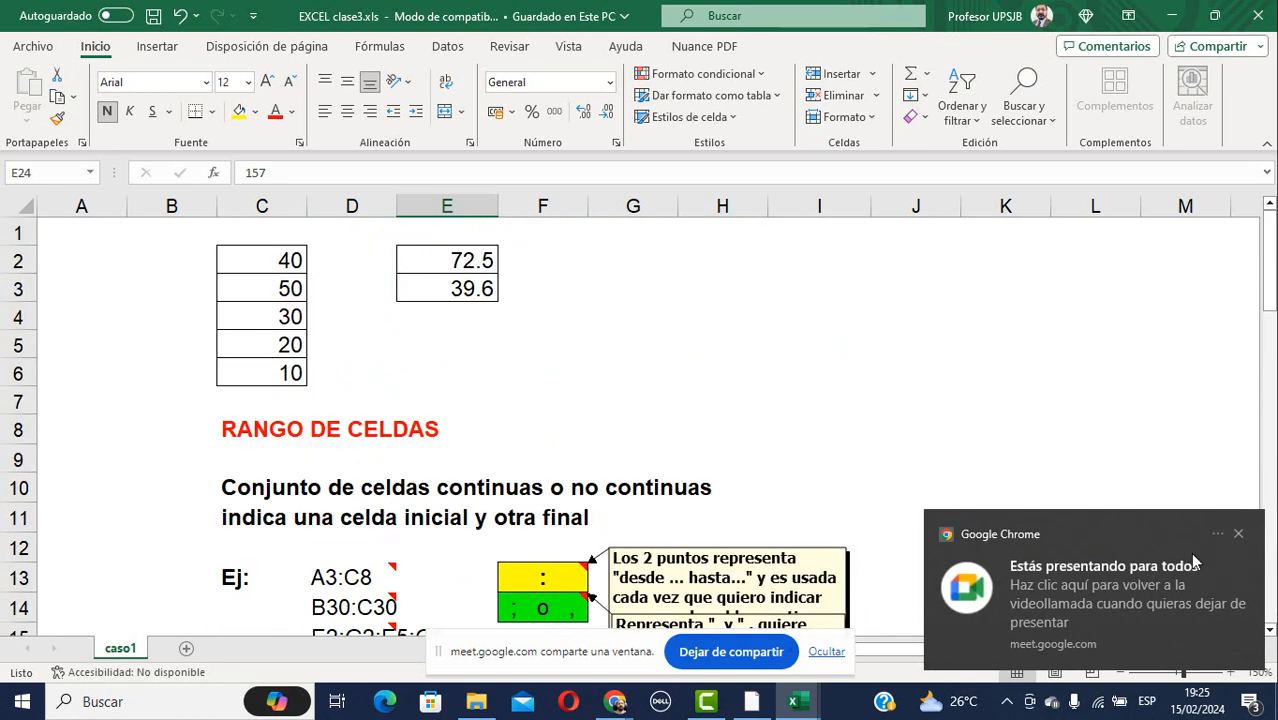
click(1239, 536)
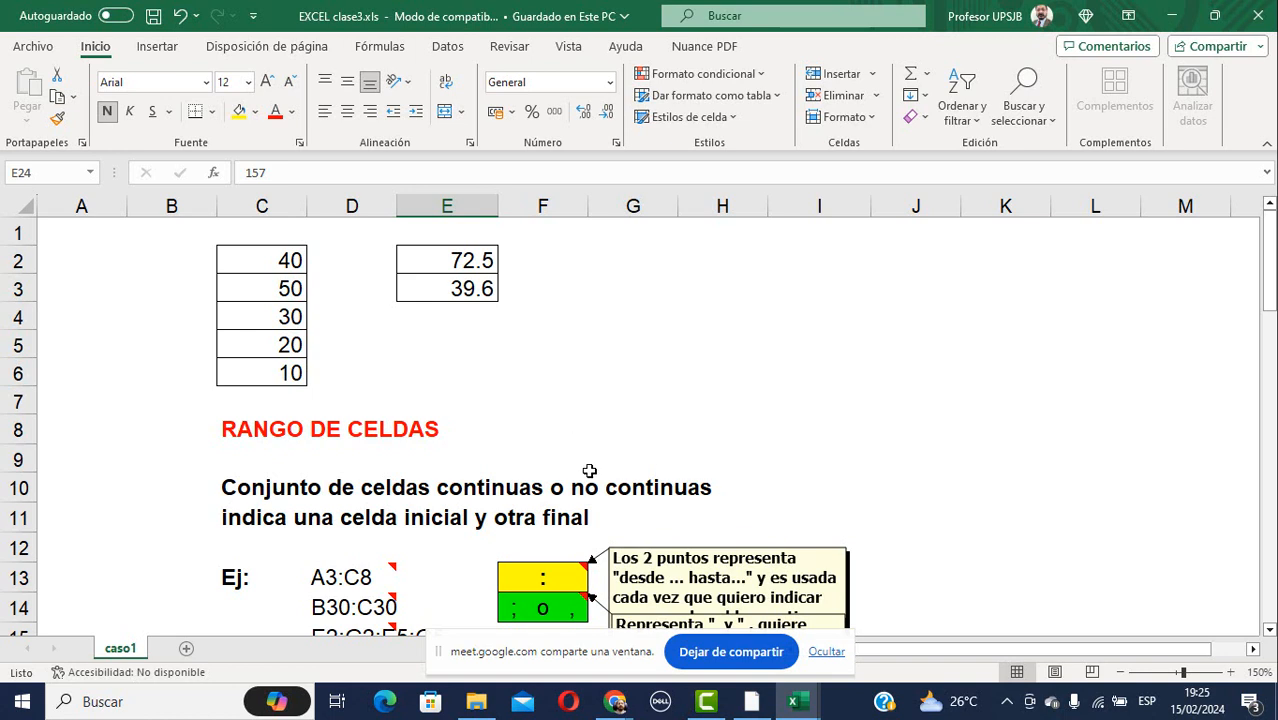
scroll(591, 470, down, 1)
scroll(591, 468, down, 2)
scroll(591, 455, up, 3)
scroll(531, 368, down, 3)
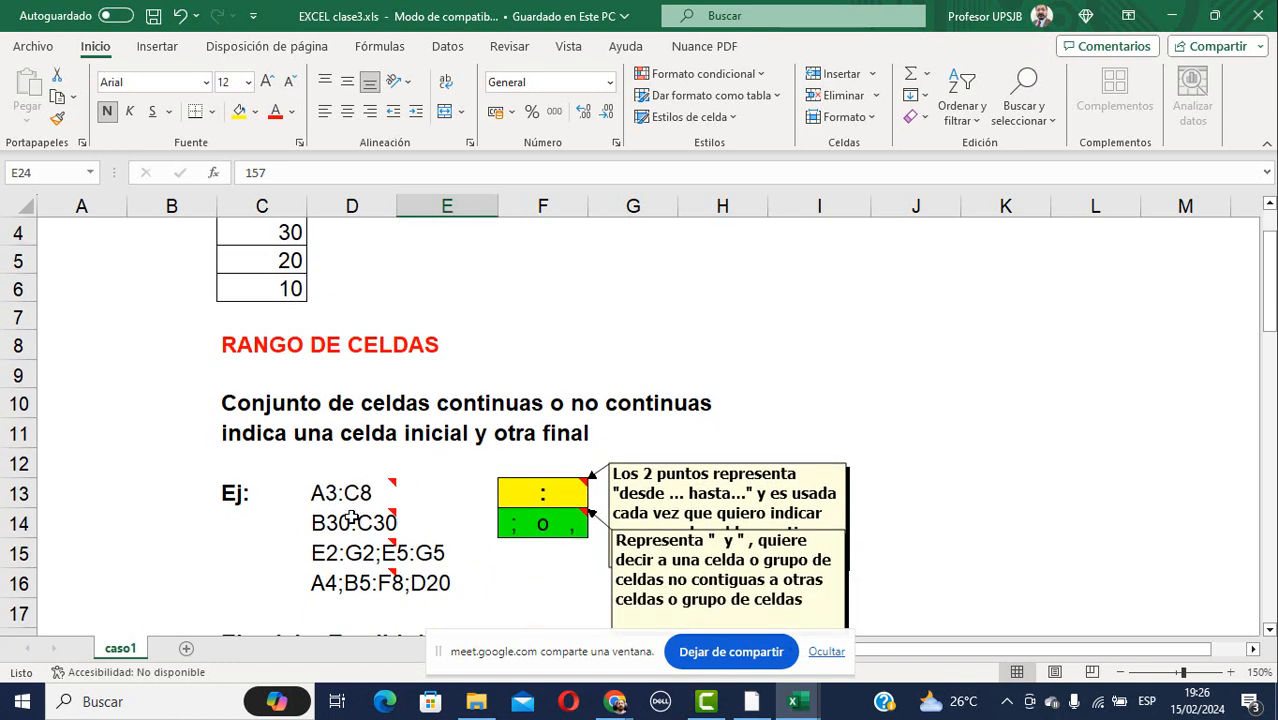
mouse_move(365, 510)
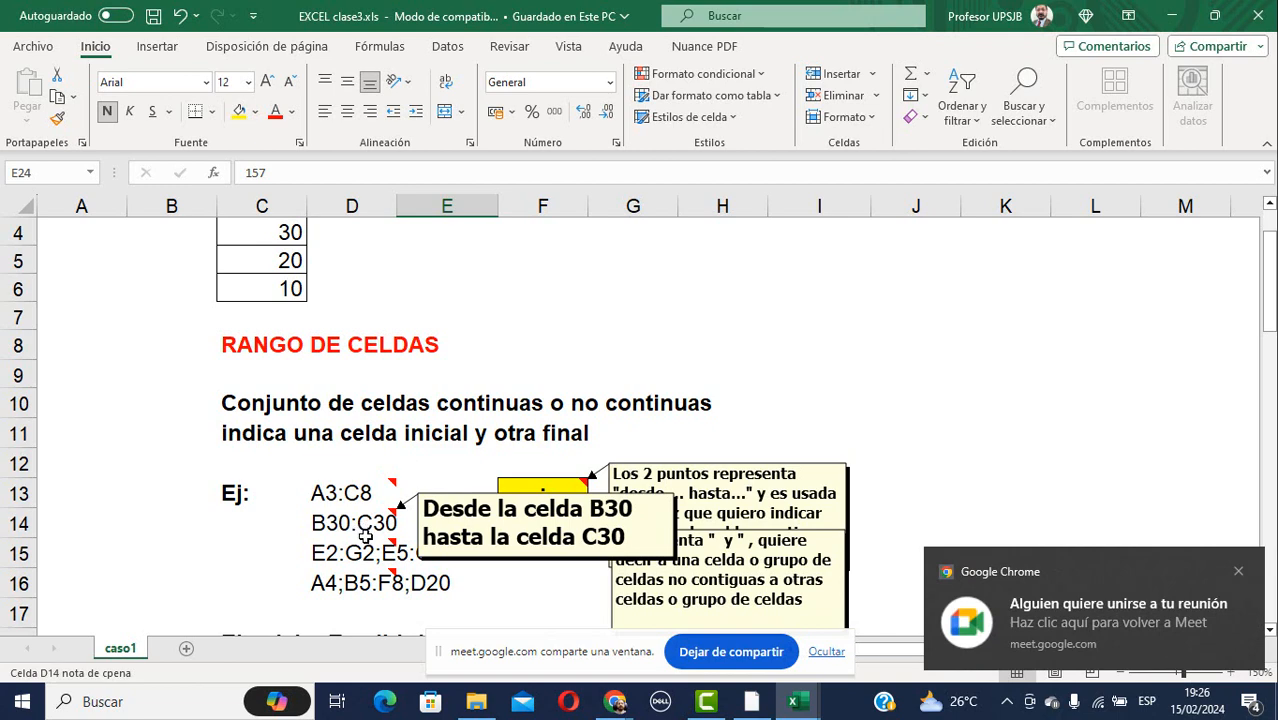
mouse_move(360, 563)
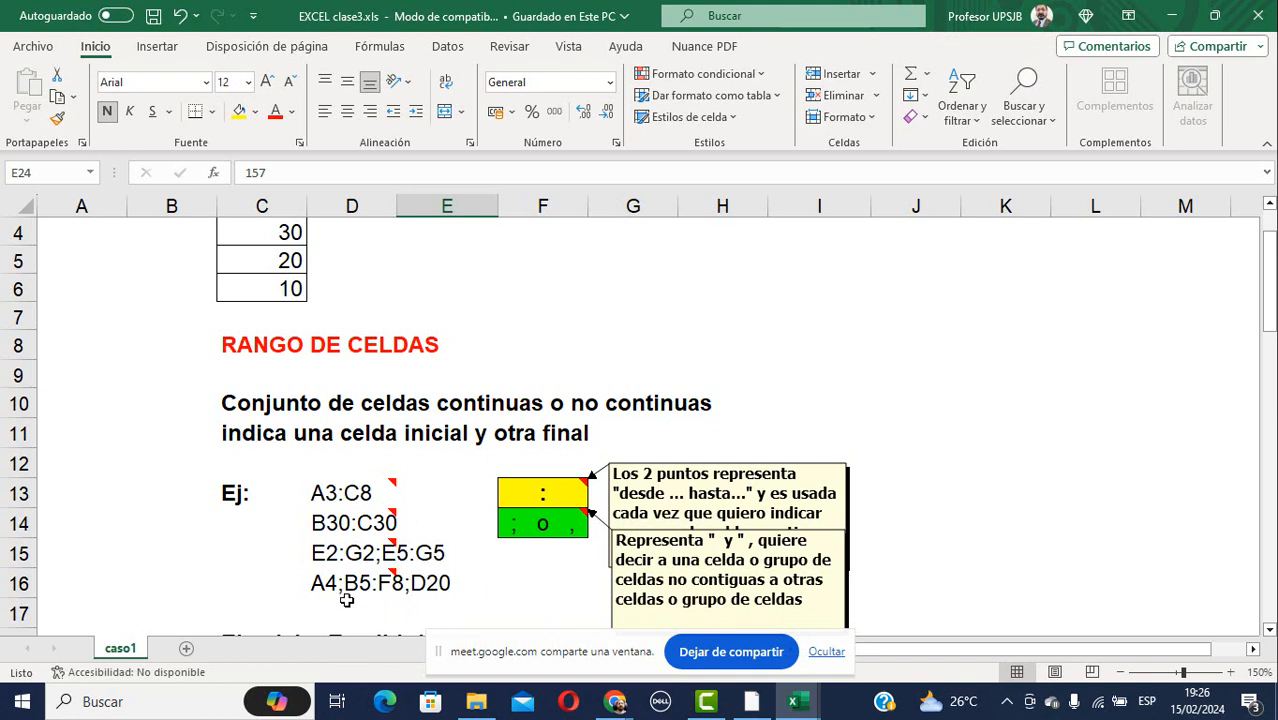
mouse_move(323, 597)
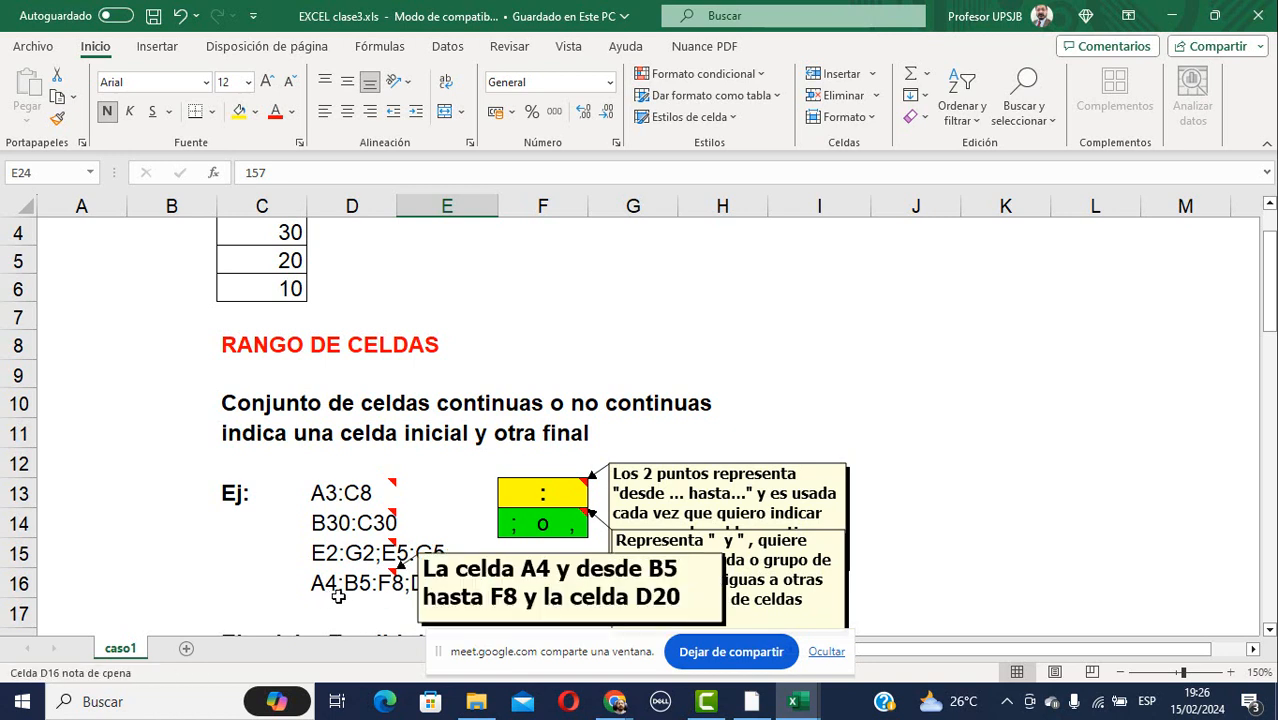
mouse_move(371, 597)
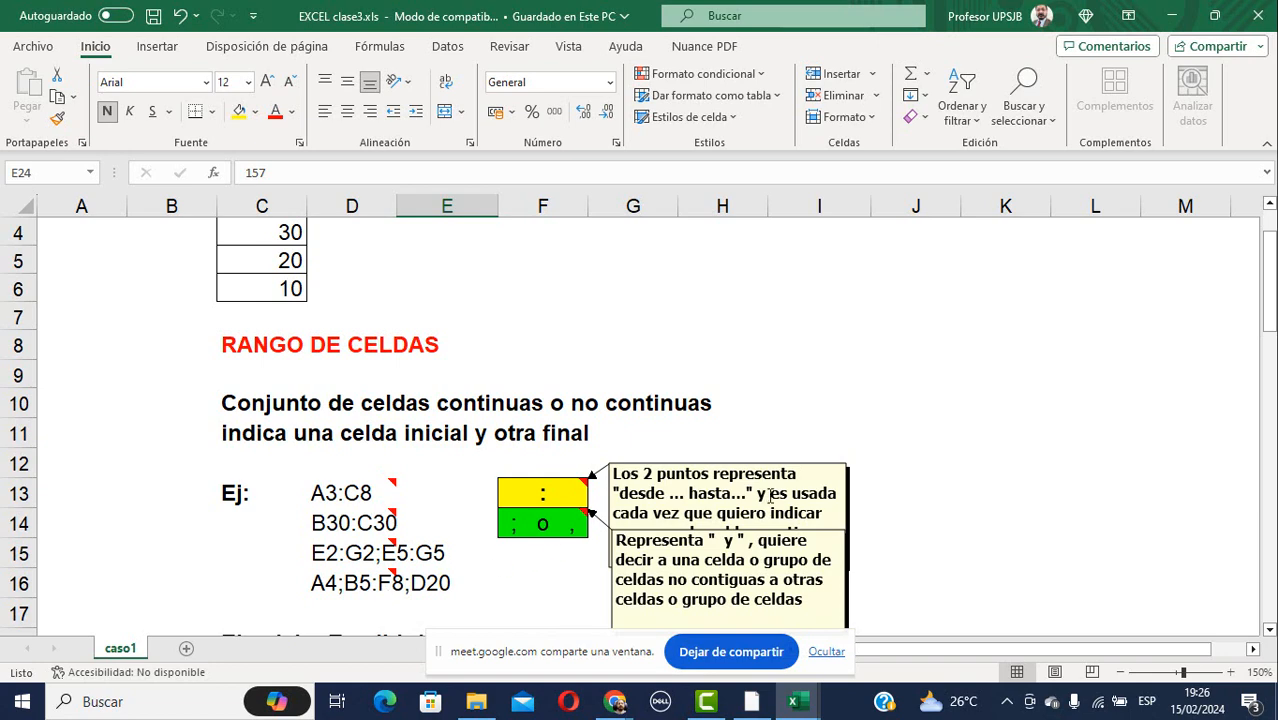
scroll(850, 376, down, 2)
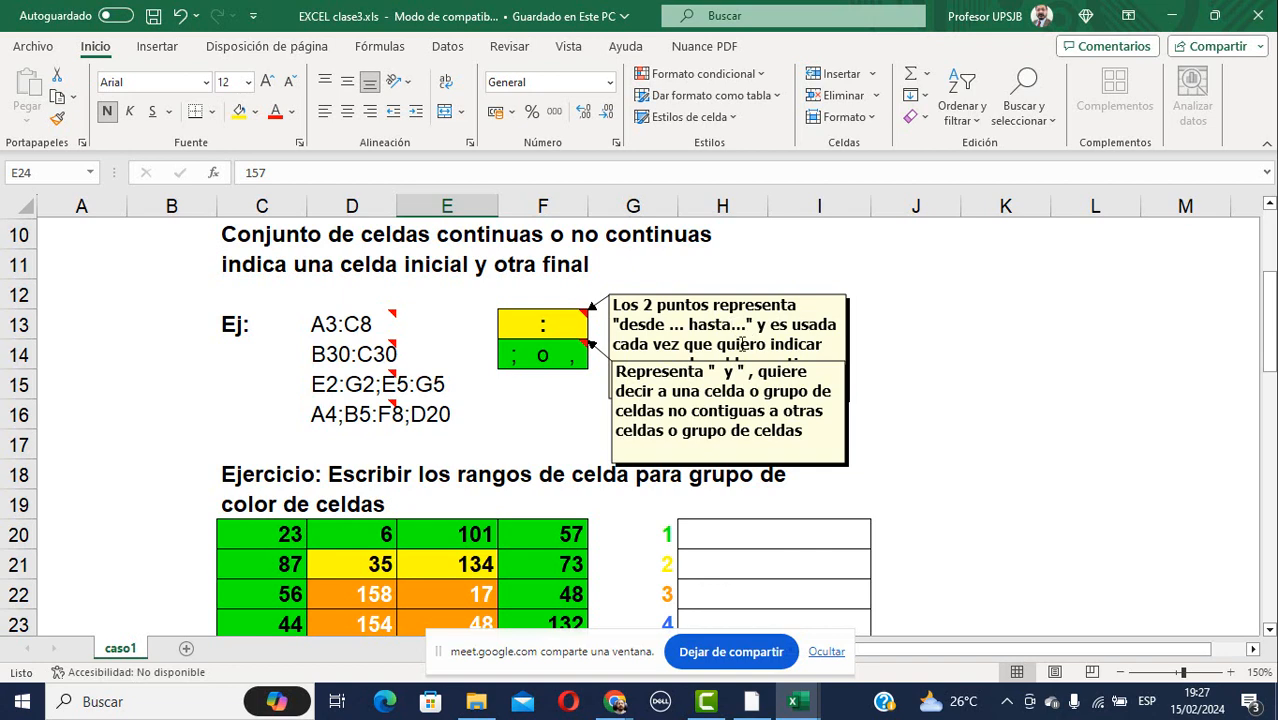
scroll(805, 336, down, 1)
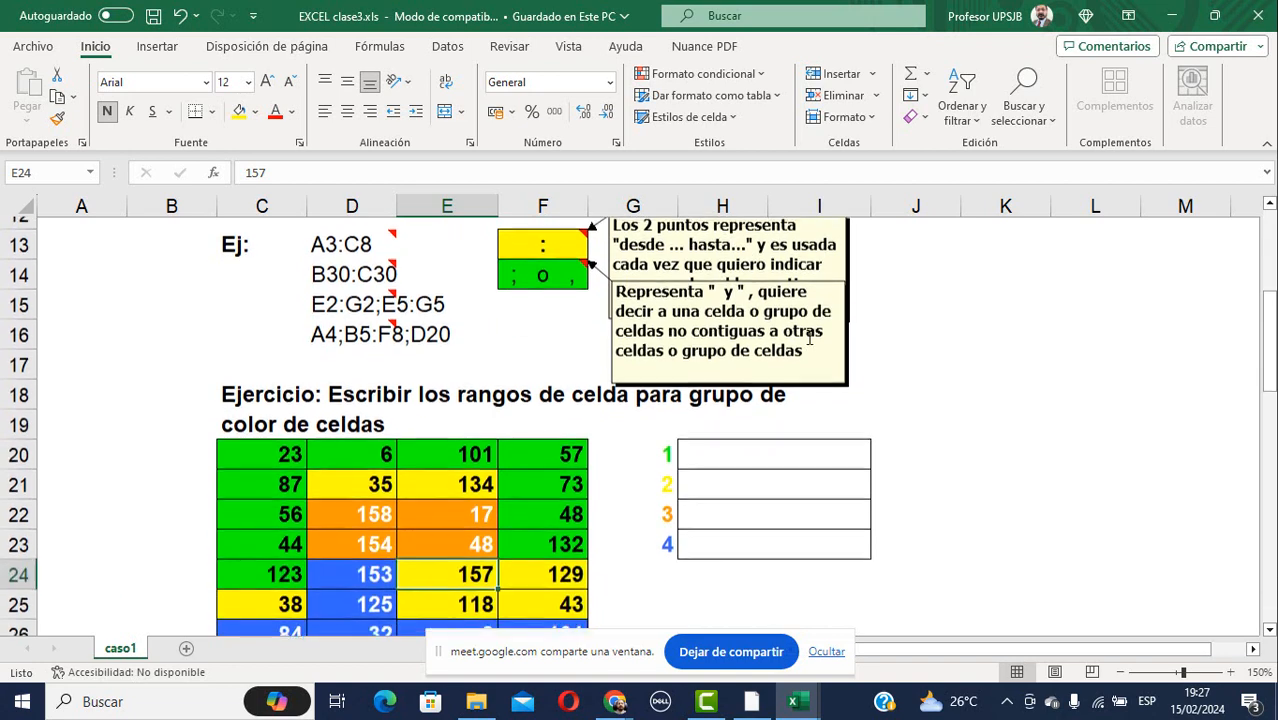
scroll(790, 337, up, 1)
click(782, 338)
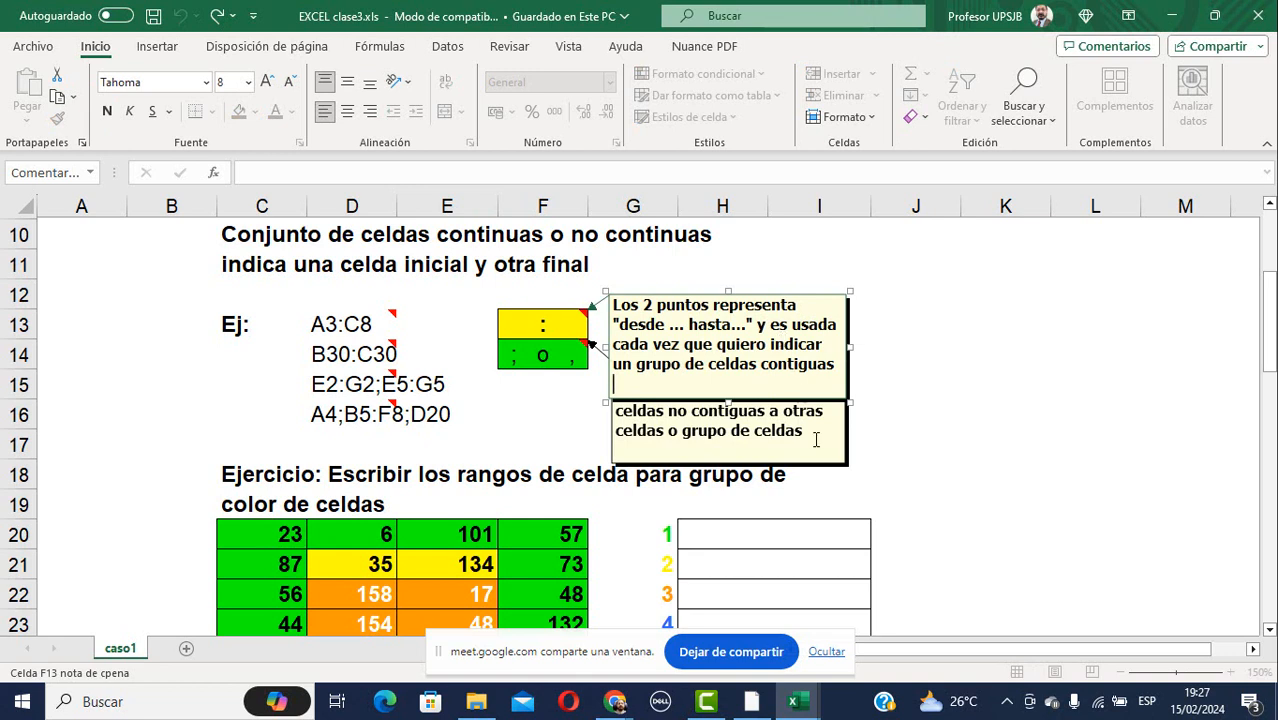
click(652, 393)
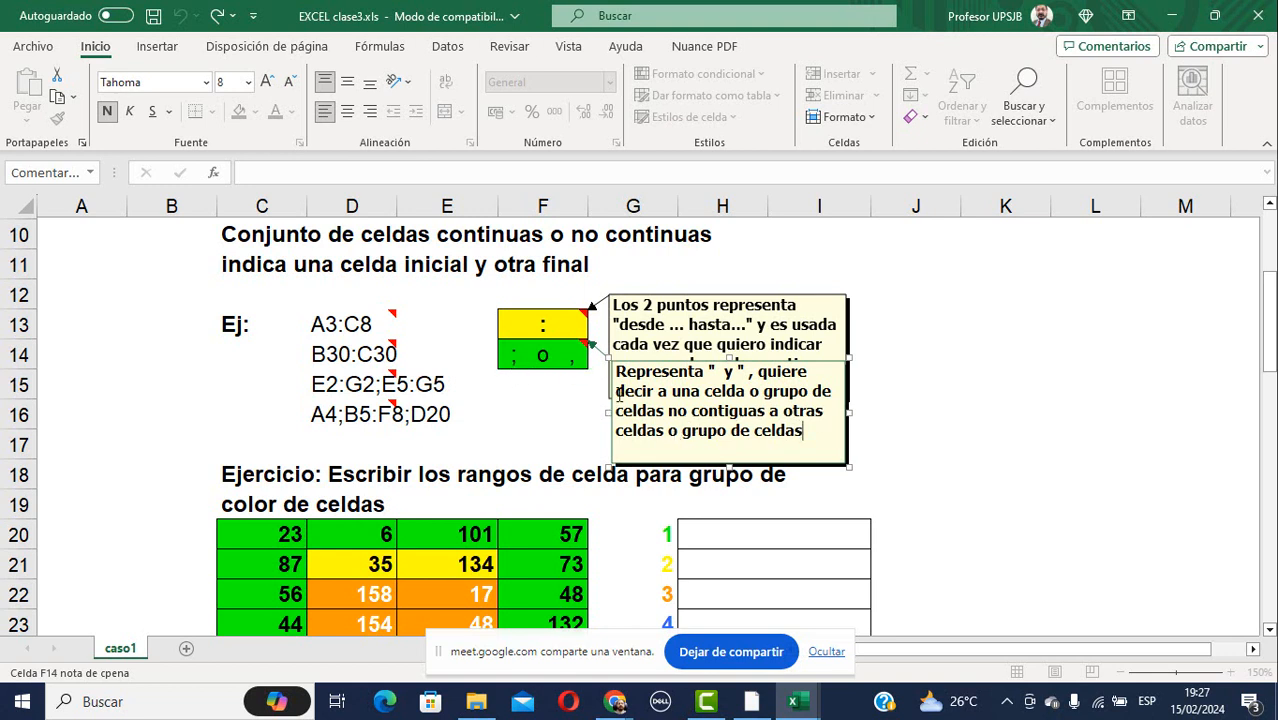
scroll(517, 366, down, 2)
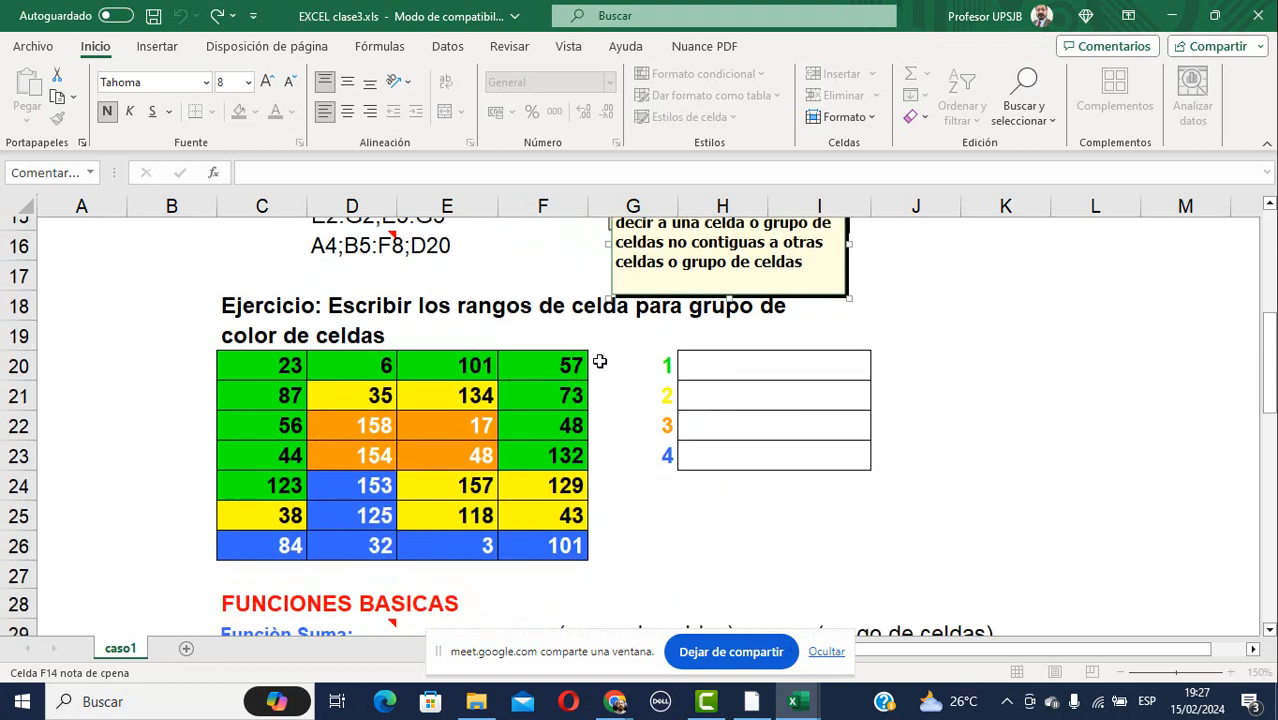
click(745, 366)
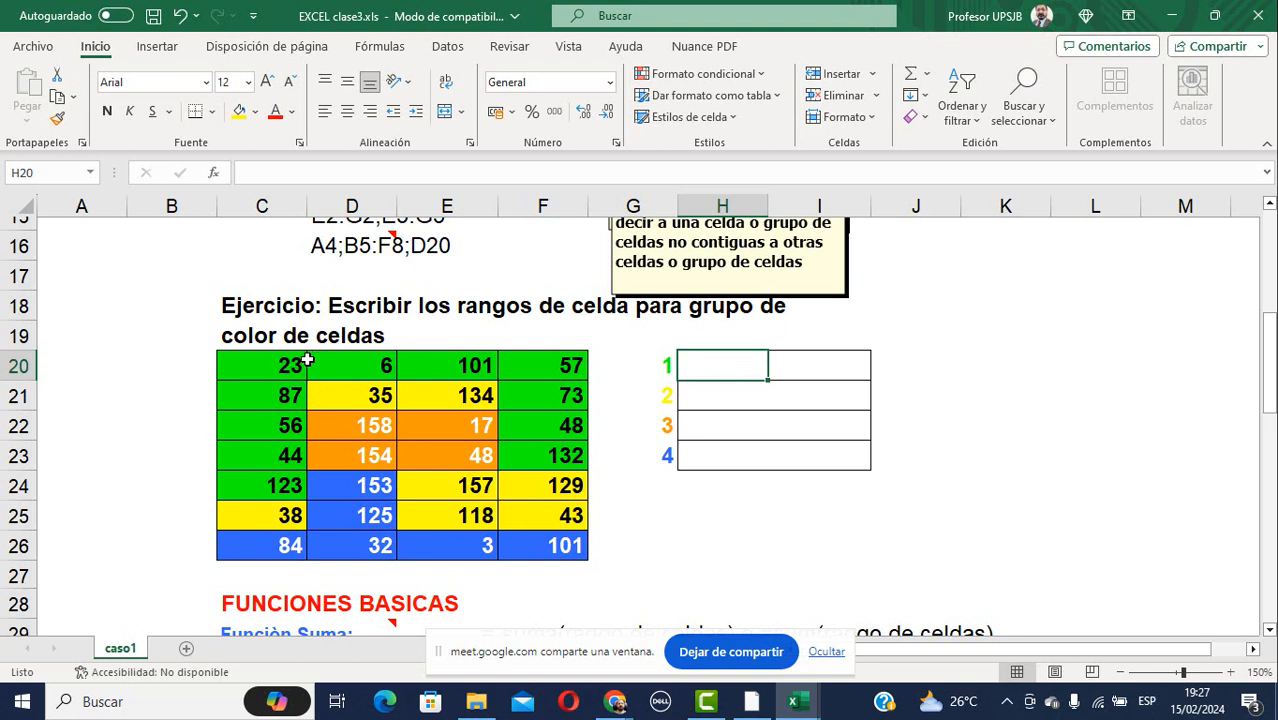
click(273, 364)
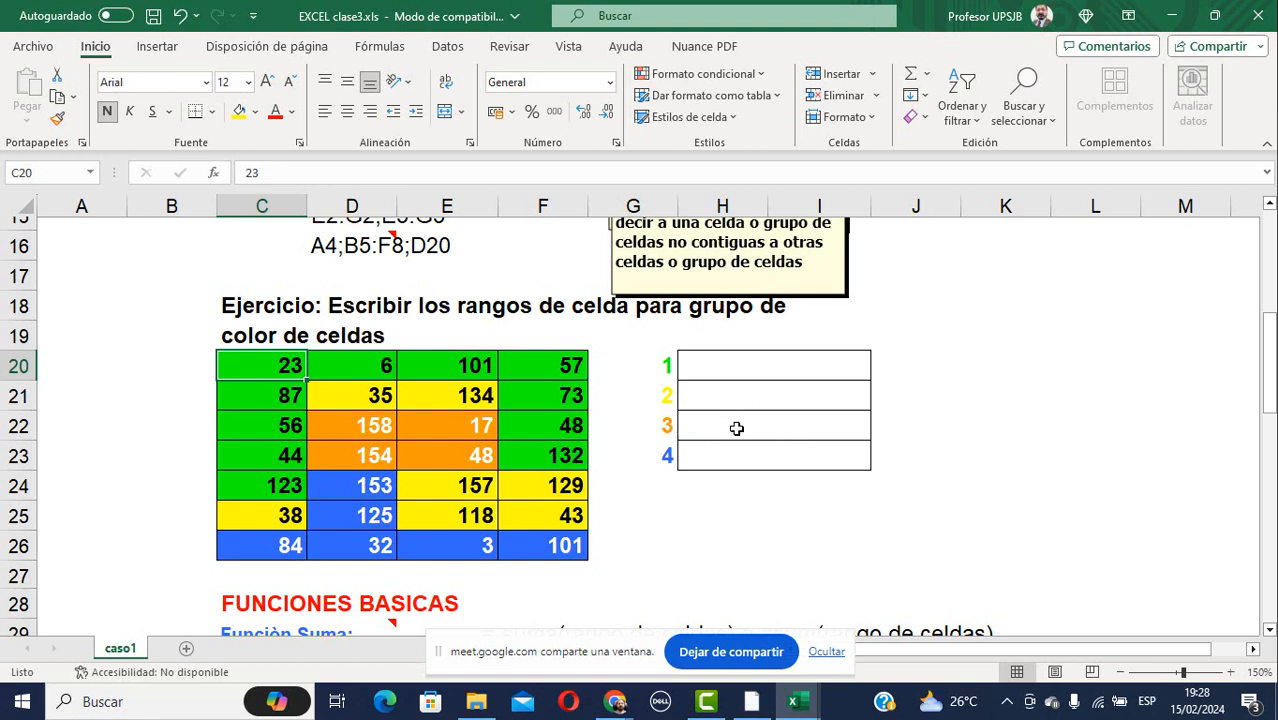
scroll(727, 420, down, 1)
scroll(727, 420, down, 2)
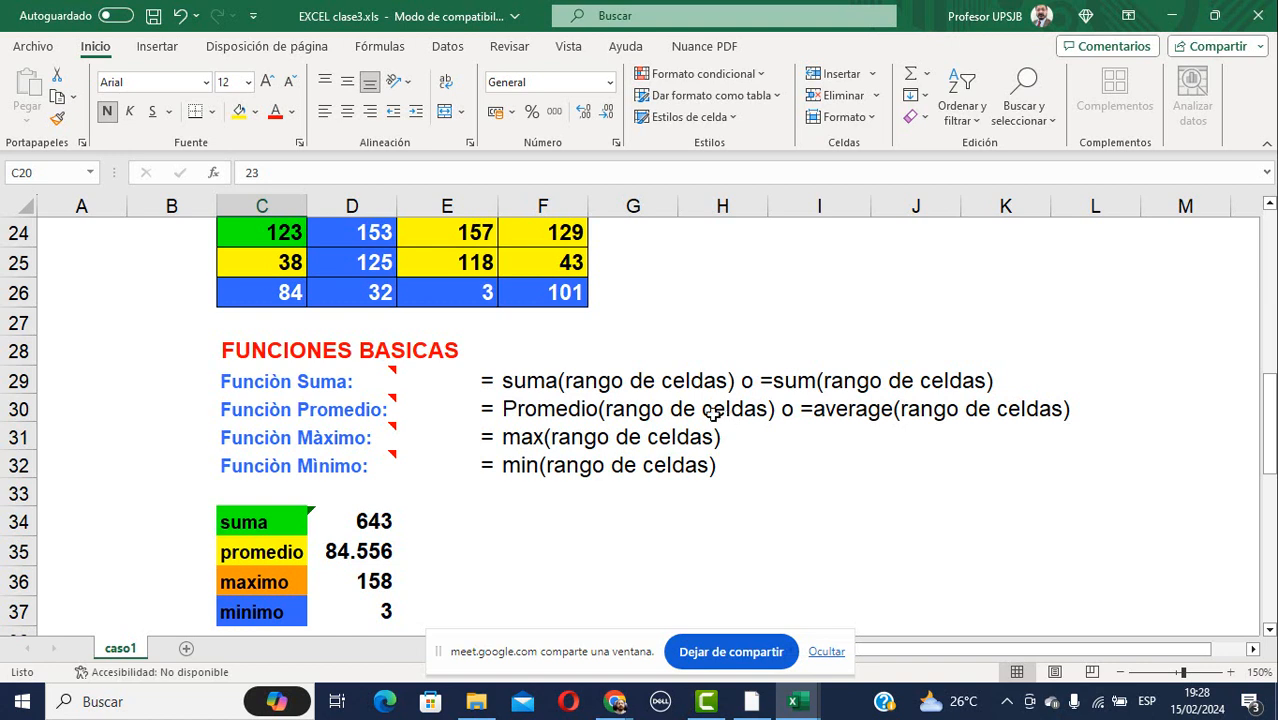
mouse_move(341, 467)
scroll(568, 447, down, 1)
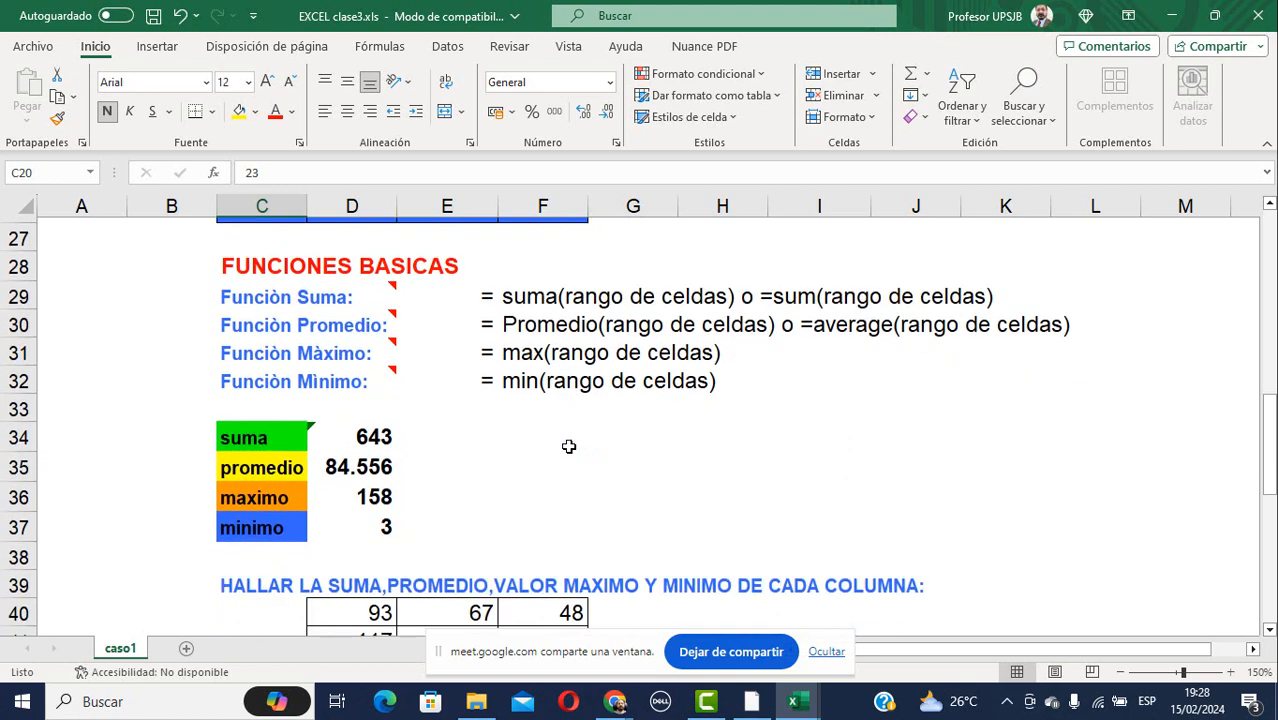
click(362, 436)
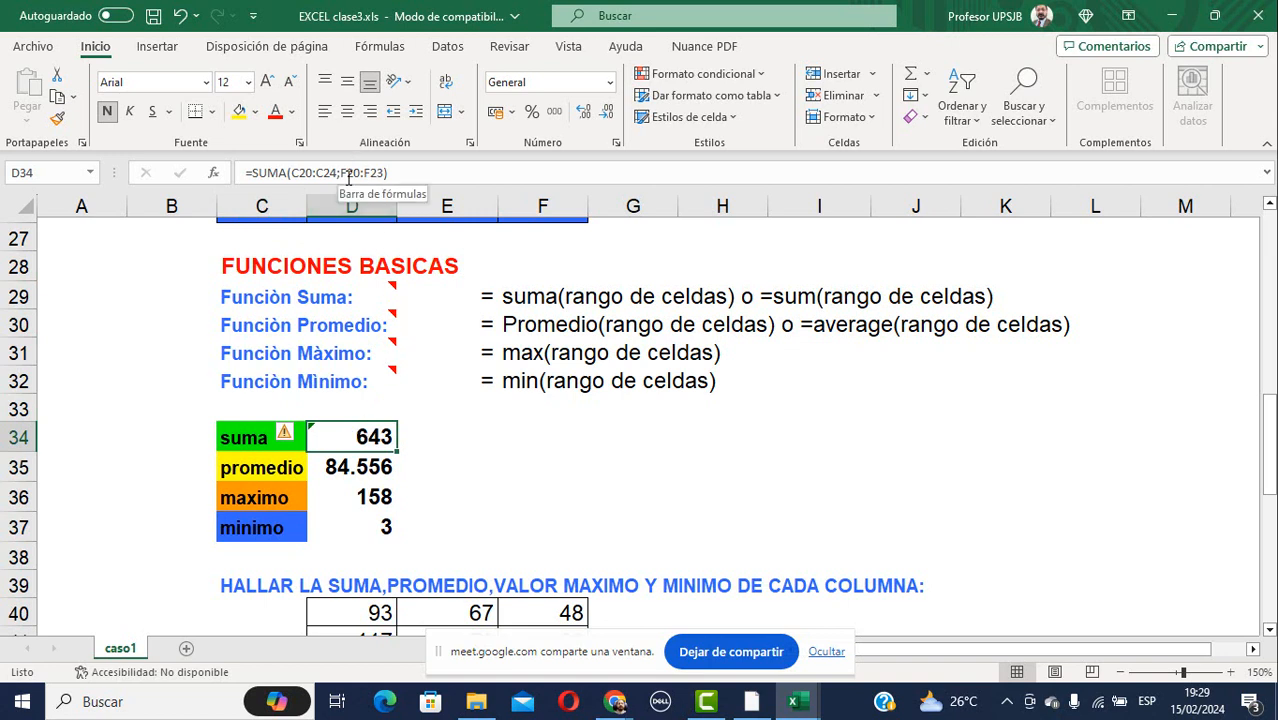
click(362, 472)
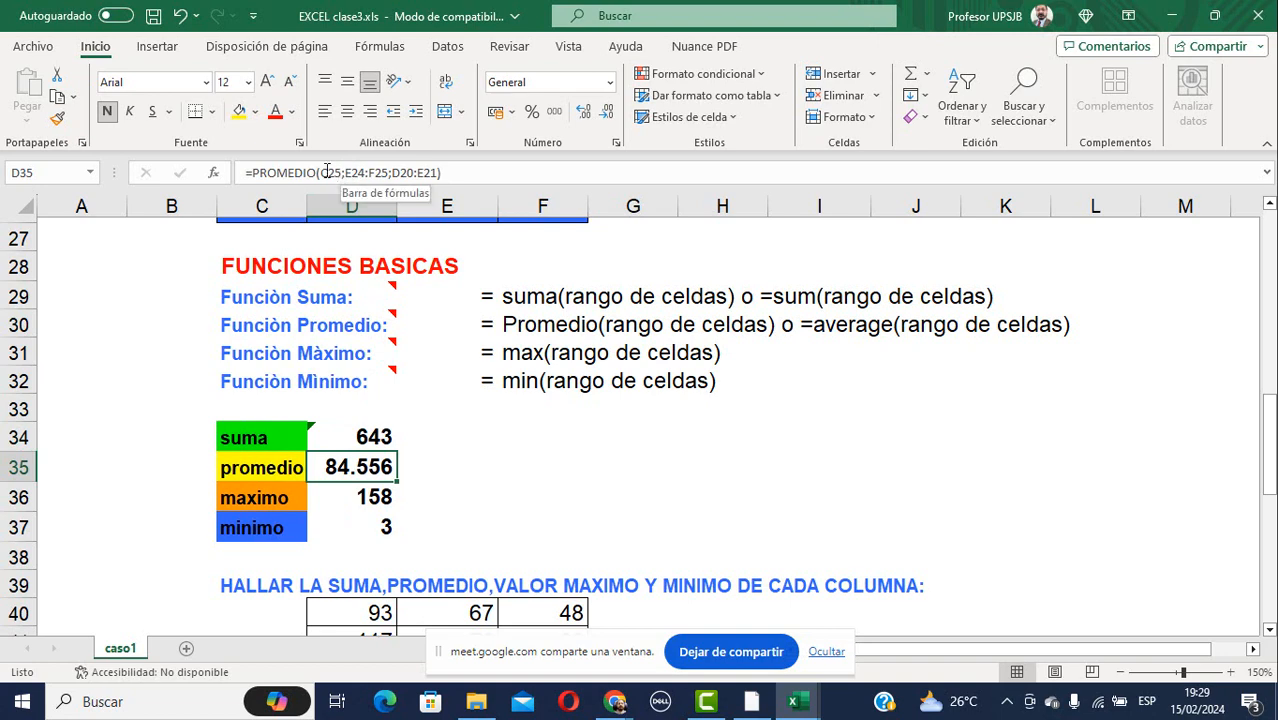
click(364, 497)
click(358, 528)
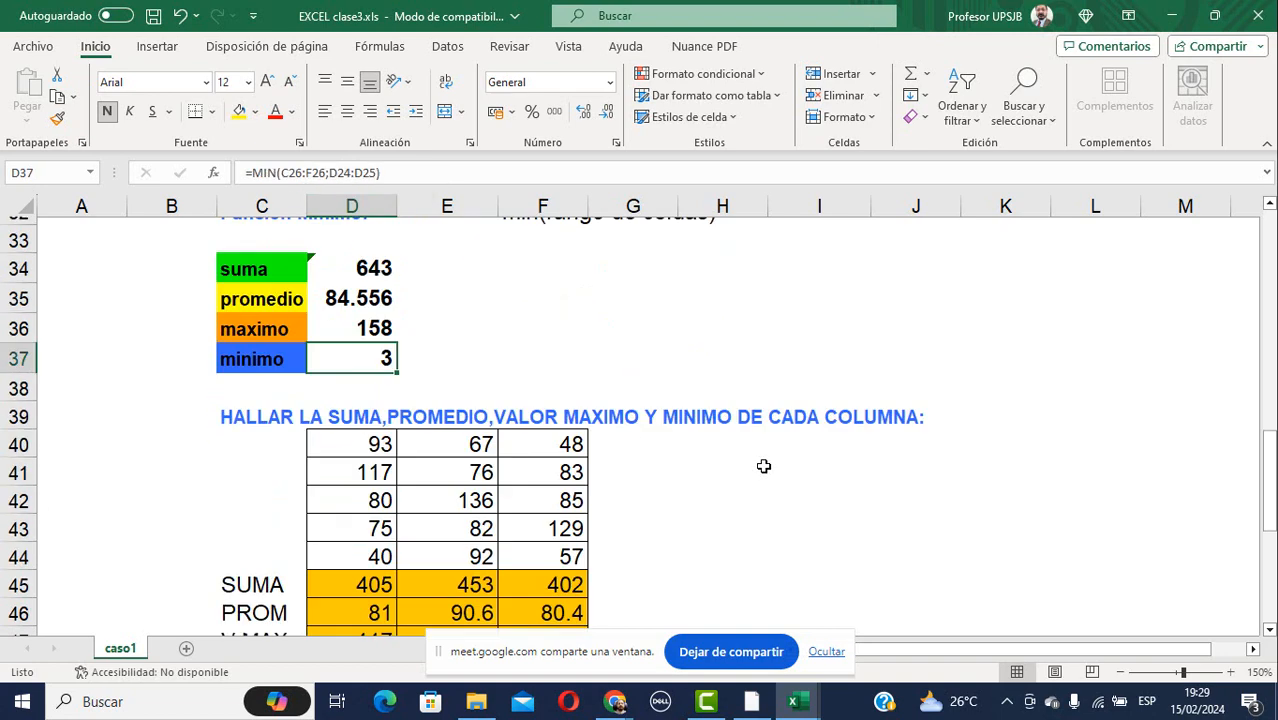
Select D45:F48 and delete the SUMA, PROM, V.MAX and V.MIN results.
scroll(760, 466, down, 2)
scroll(763, 466, down, 1)
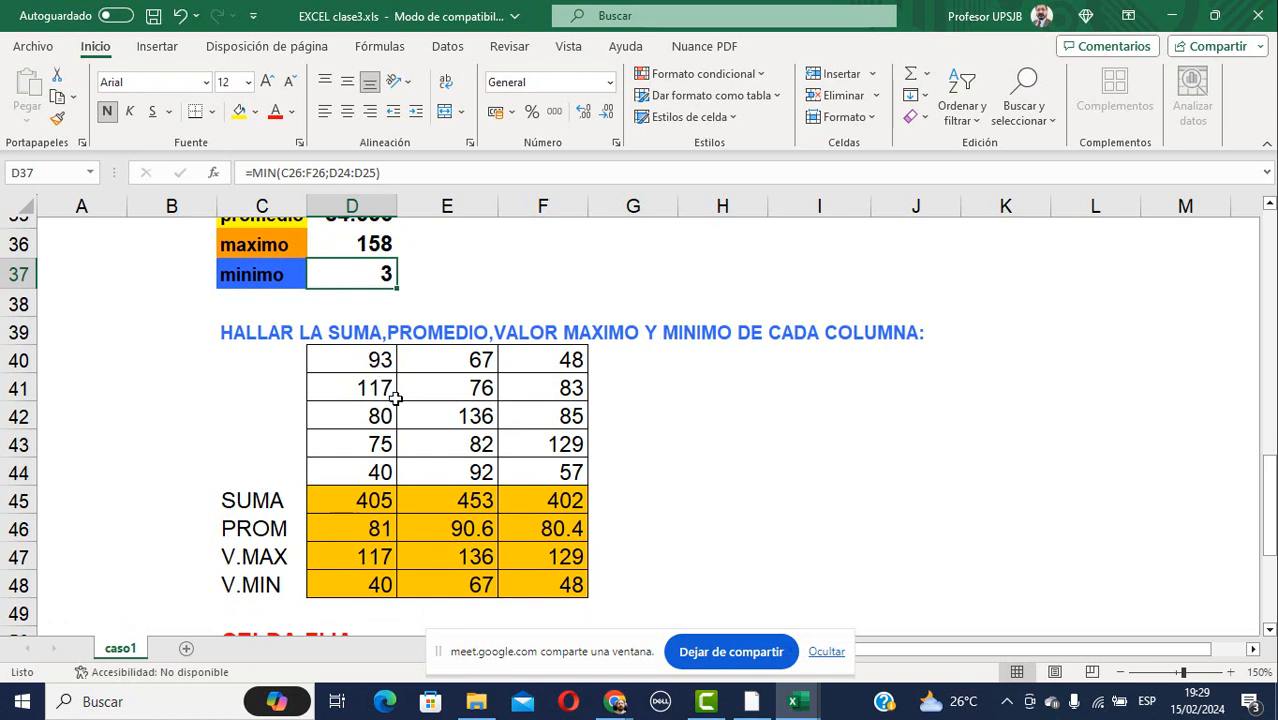
click(371, 498)
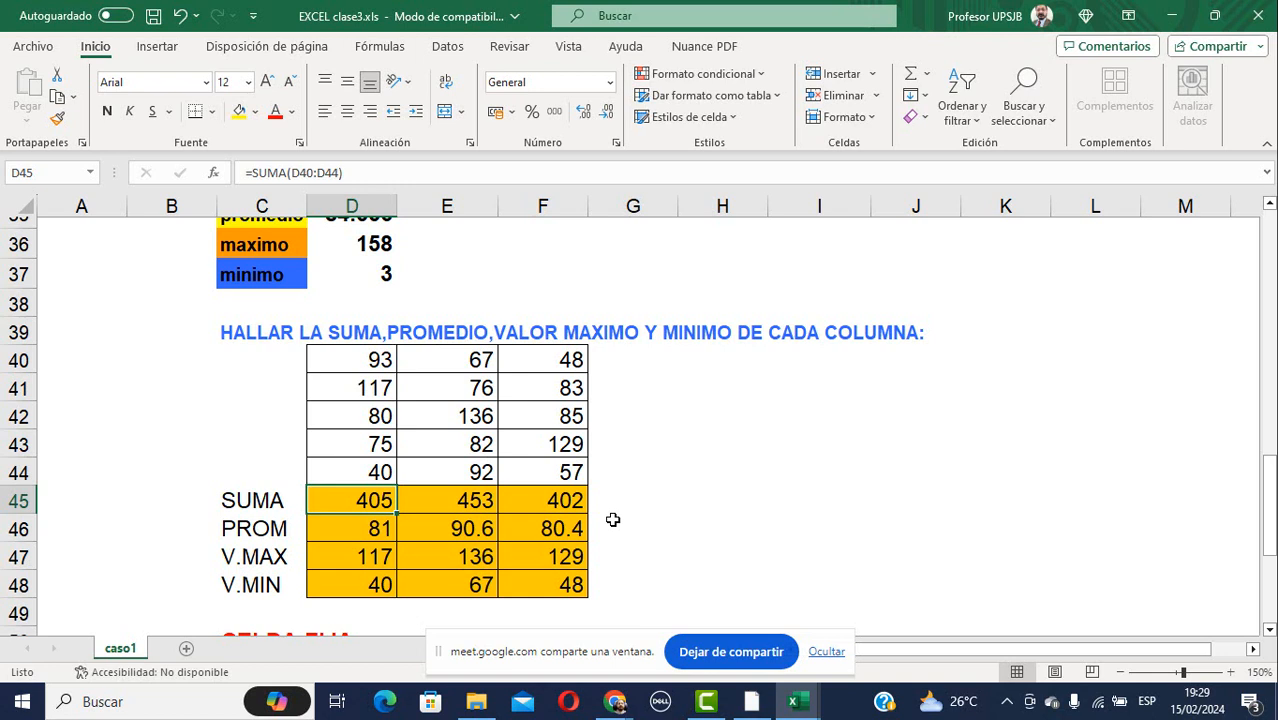
key(shift+Down)
key(shift+Down)
key(shift+Down)
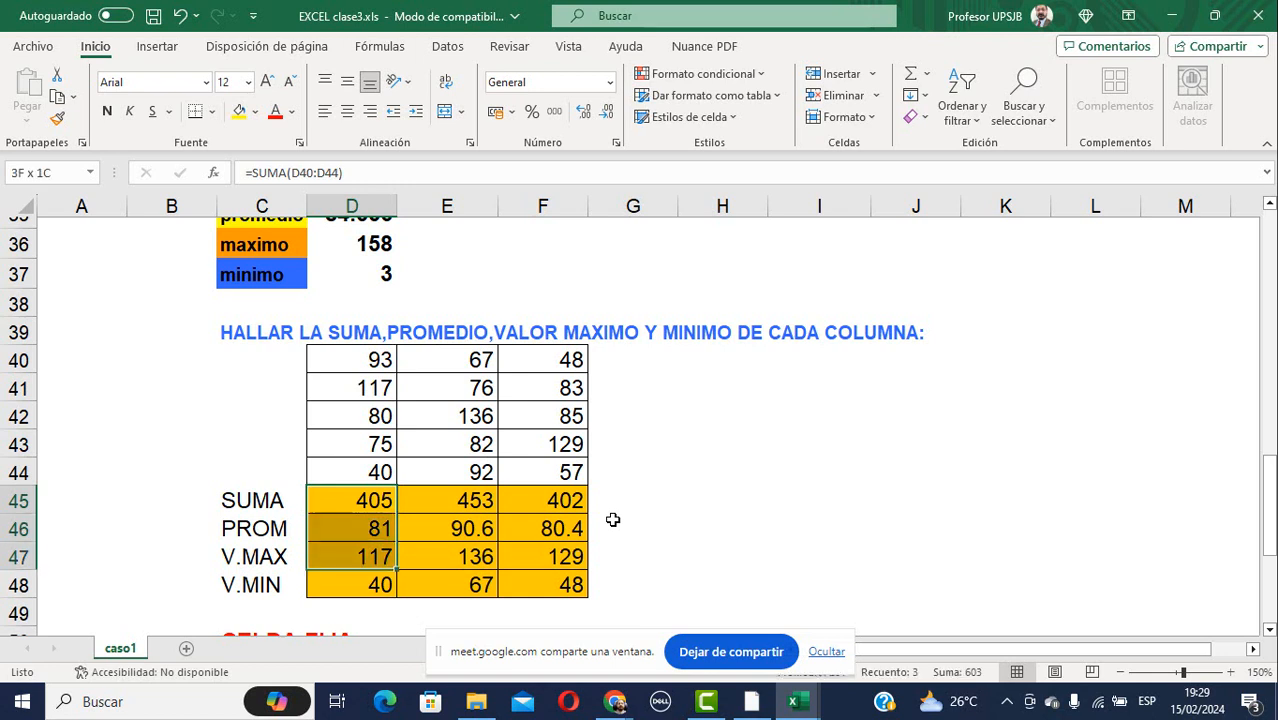
key(shift+Right)
key(shift+Right)
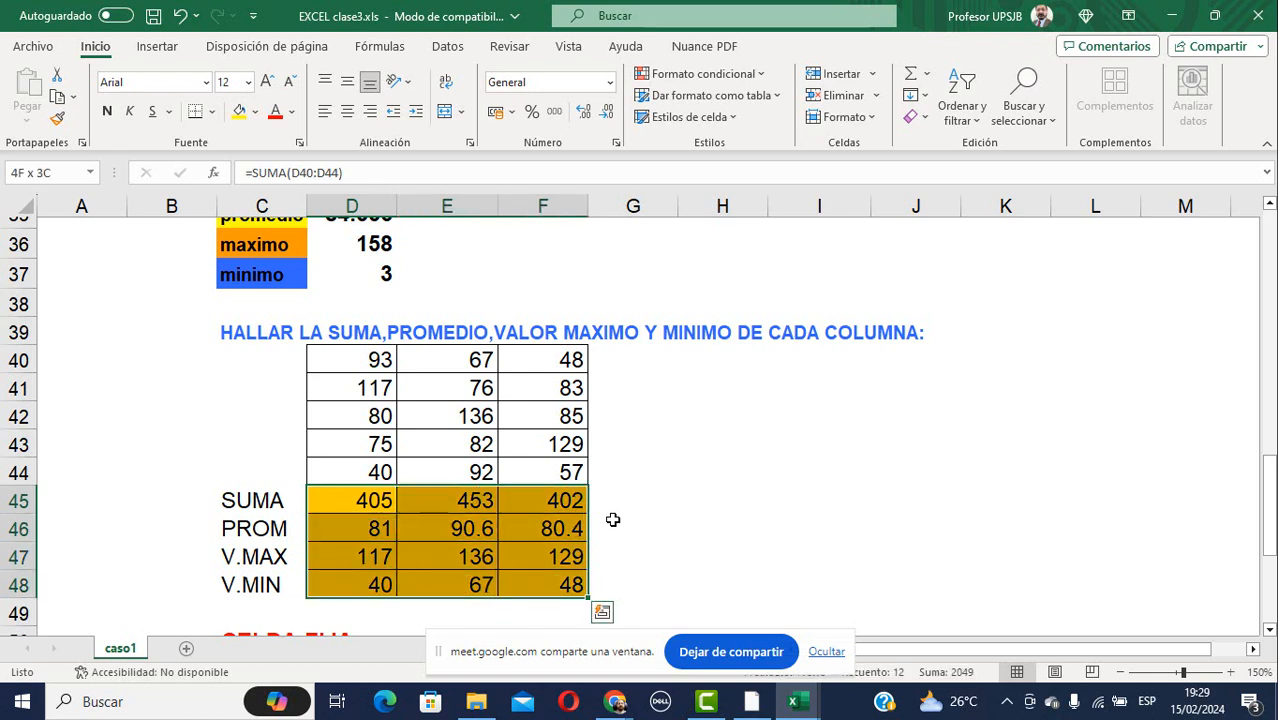
key(Delete)
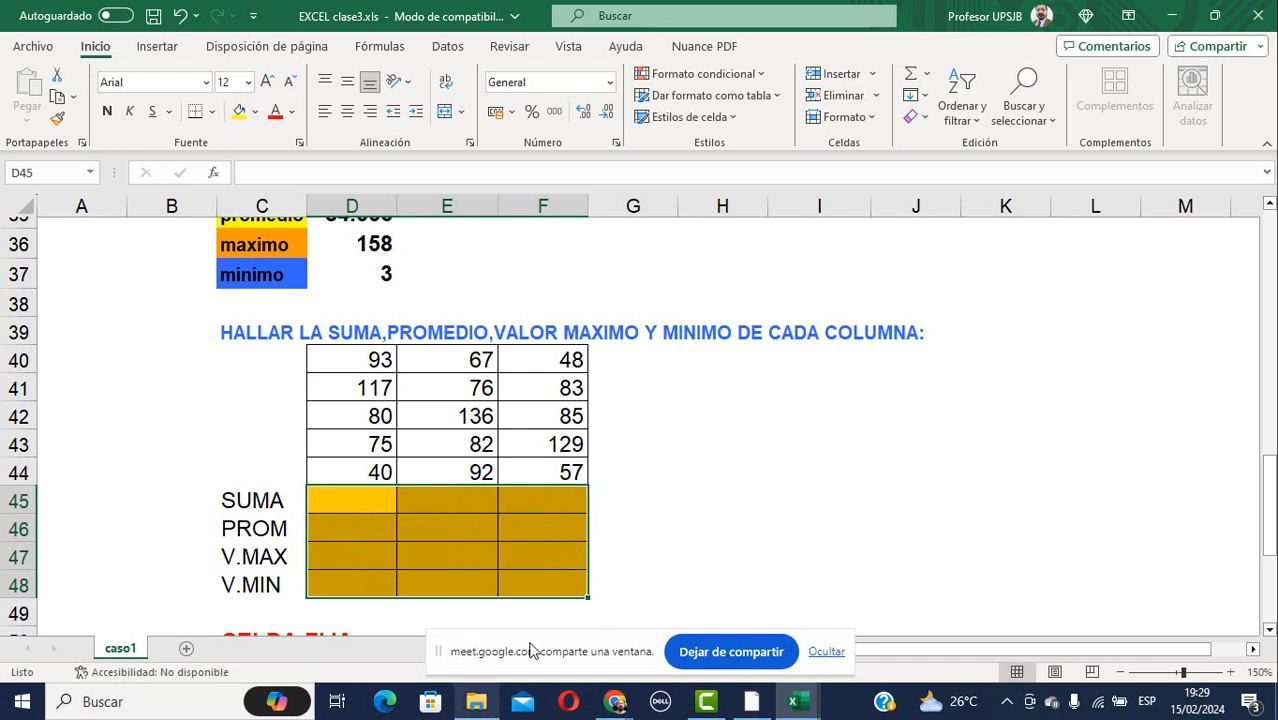
AutoSum D40:D44 into D45, giving a total of 405.
click(354, 503)
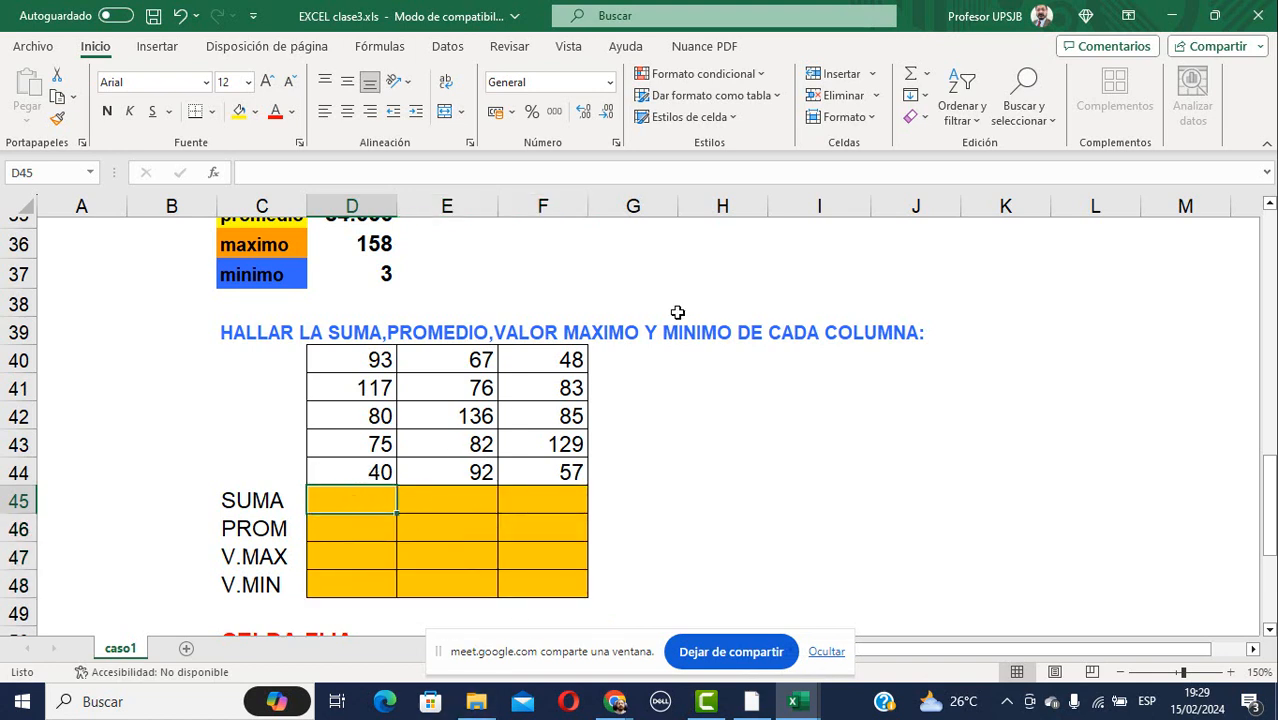
click(929, 76)
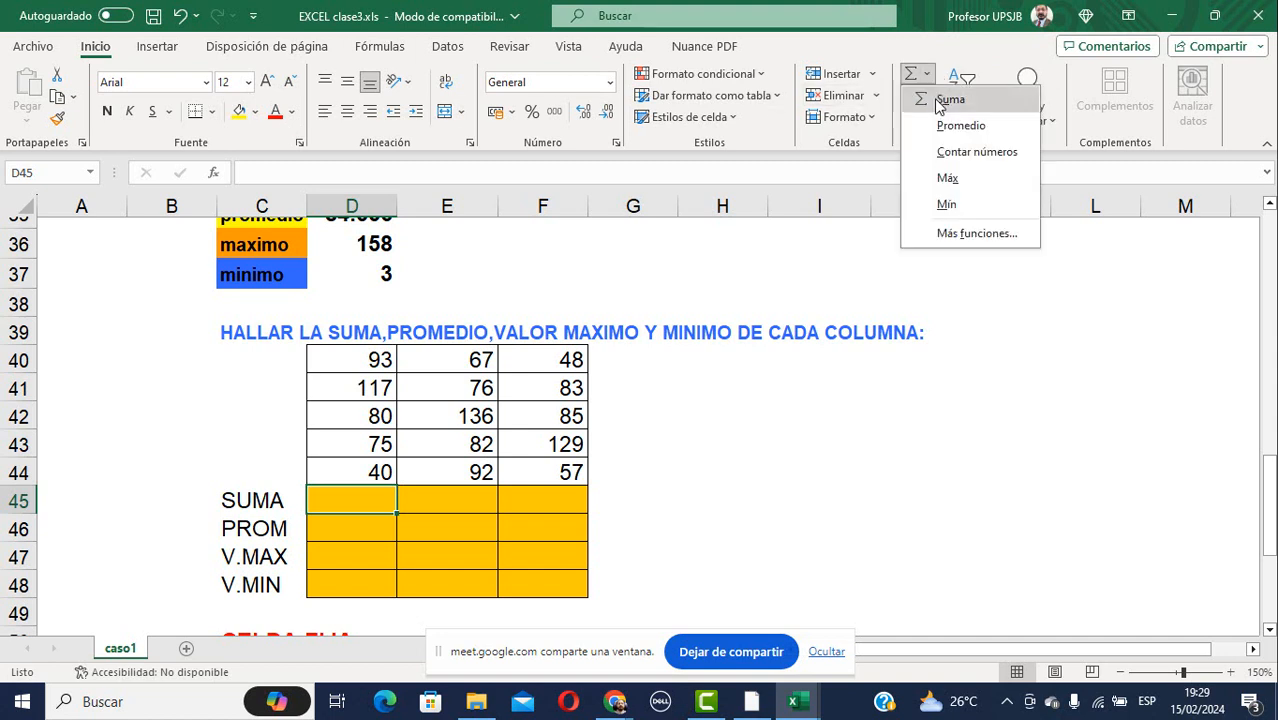
click(945, 100)
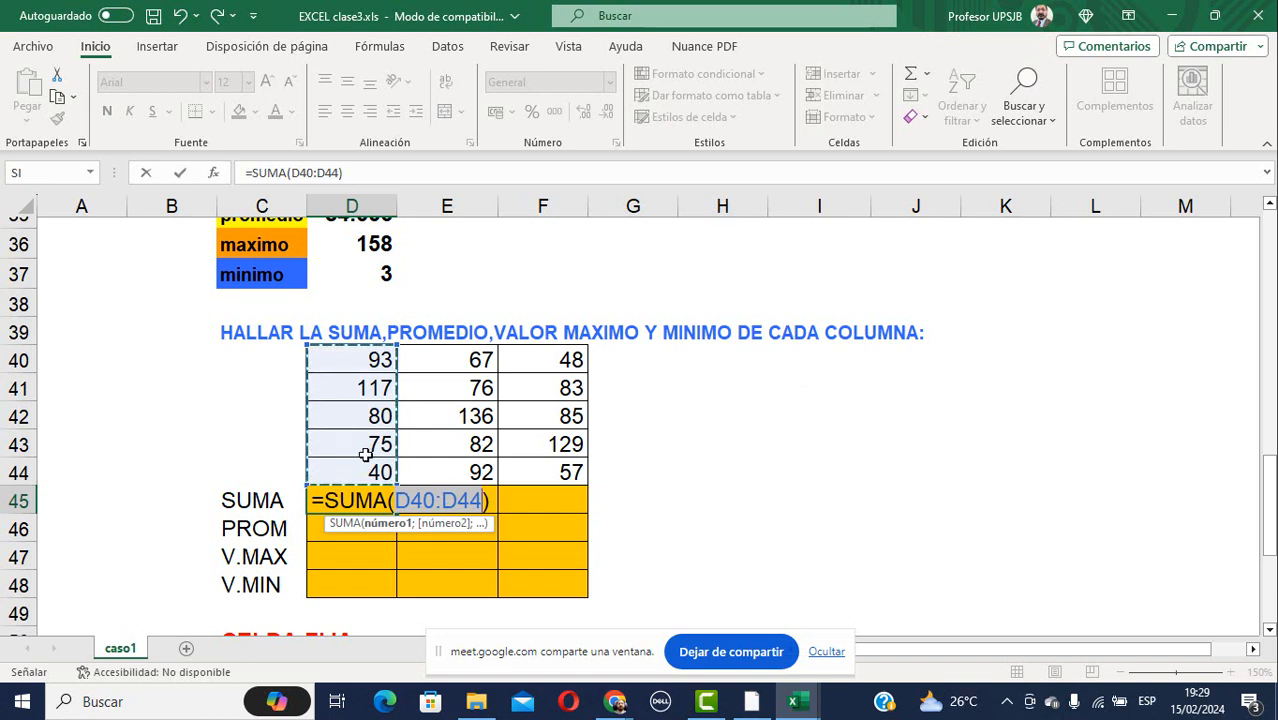
key(F2)
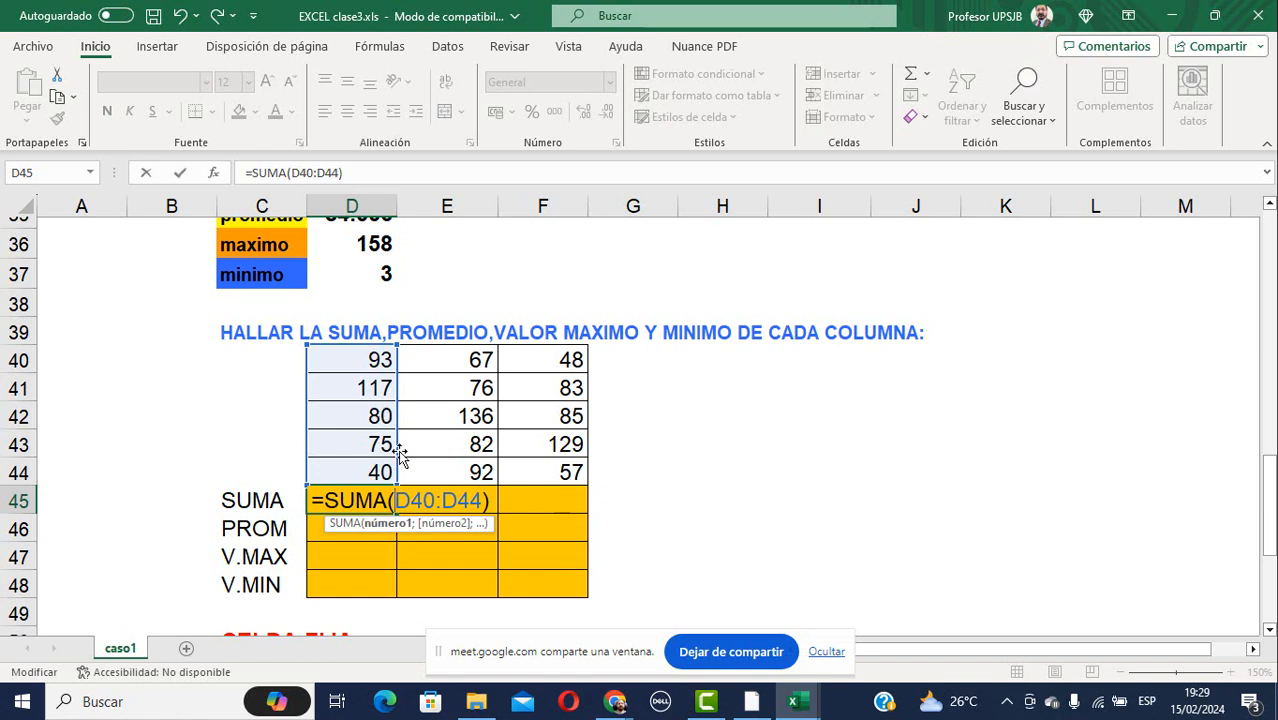
key(Return)
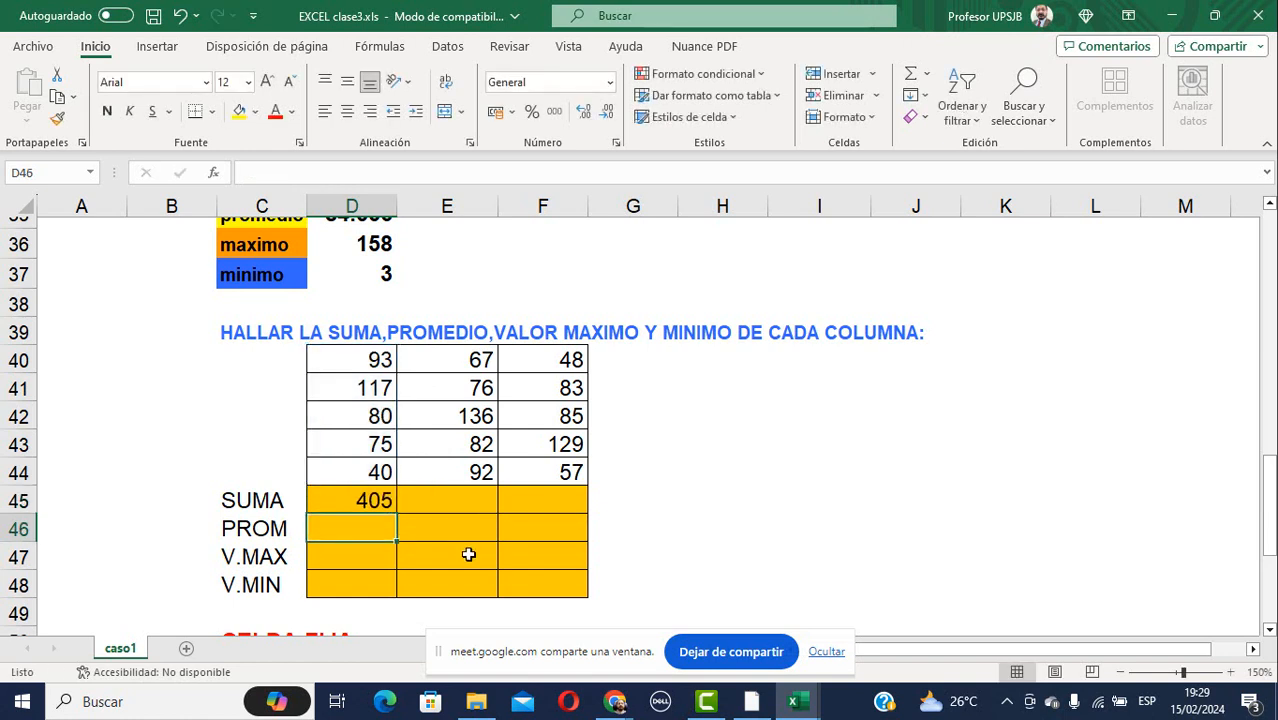
Enter =PROMEDIO(D40:D44) in D46 for an average of 81.
text(=p)
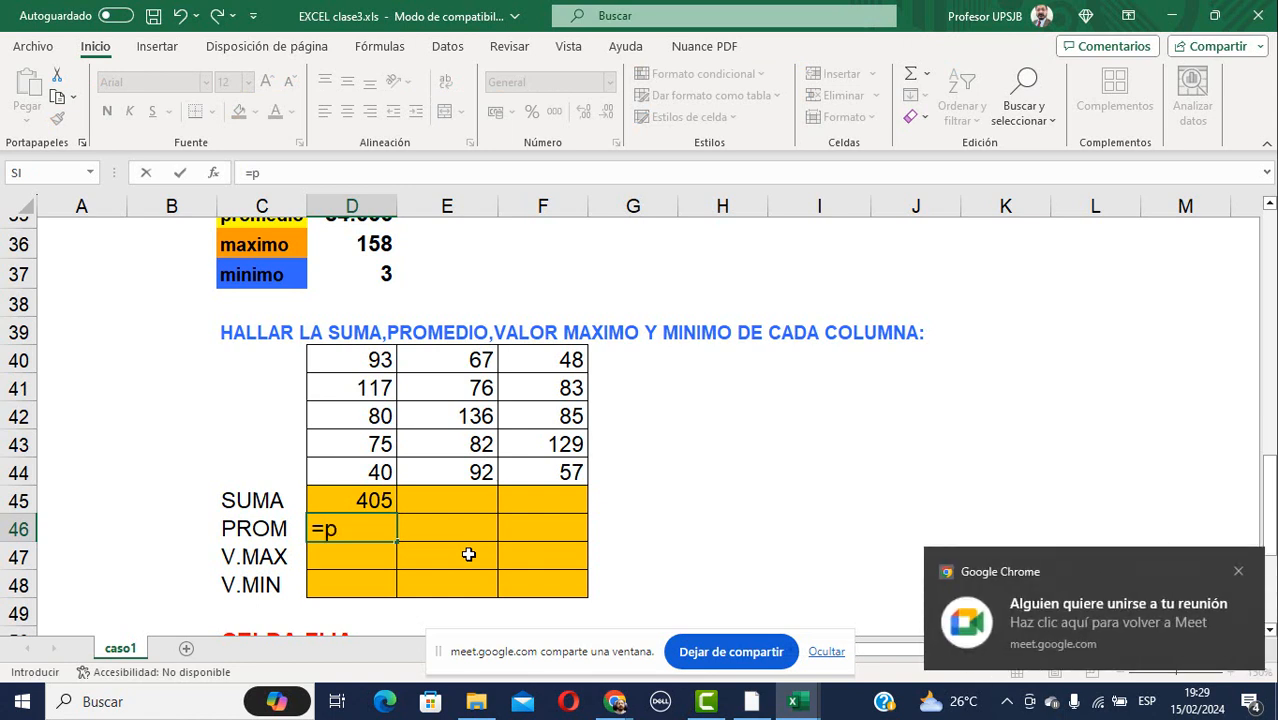
text(romo)
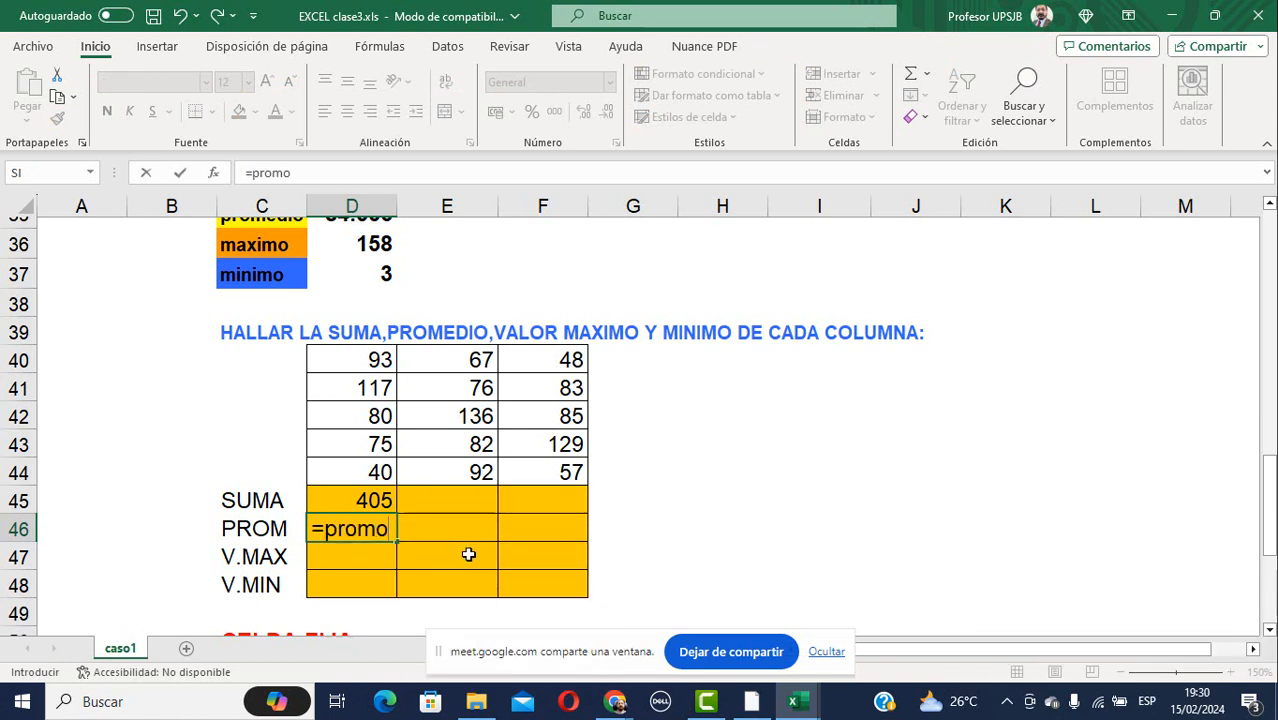
key(BackSpace)
text(edio()
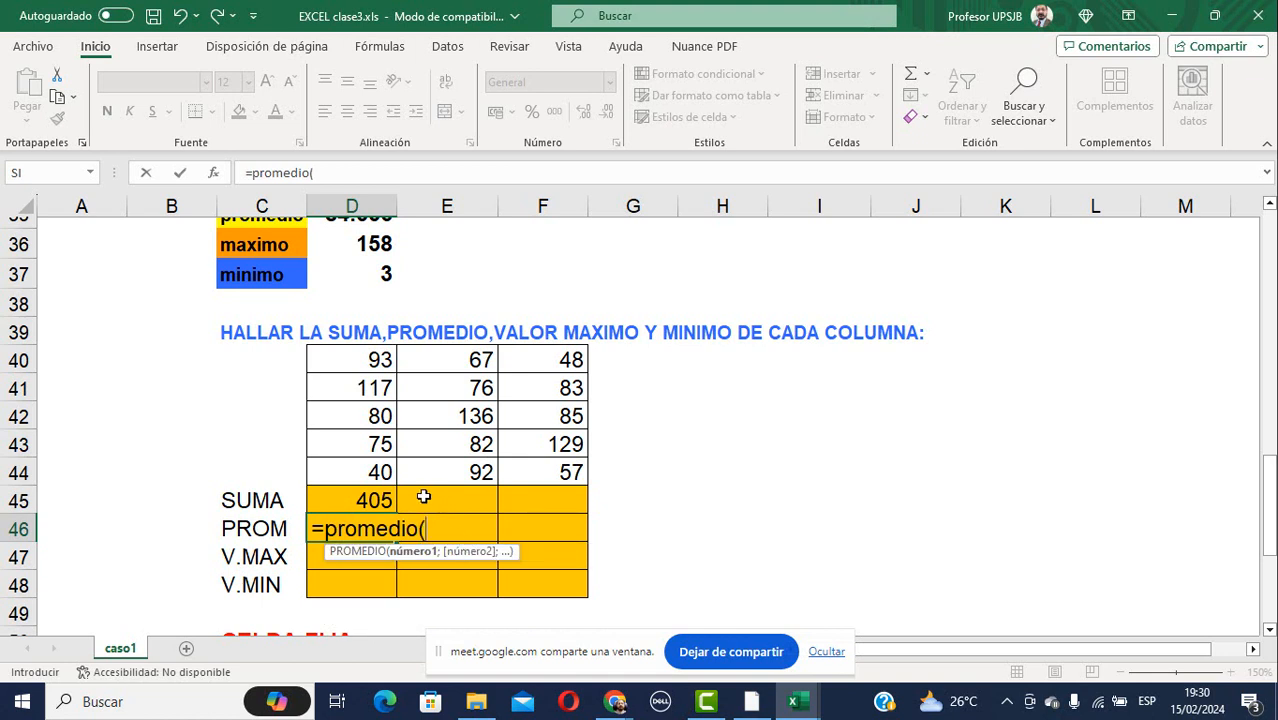
drag(357, 348, 357, 472)
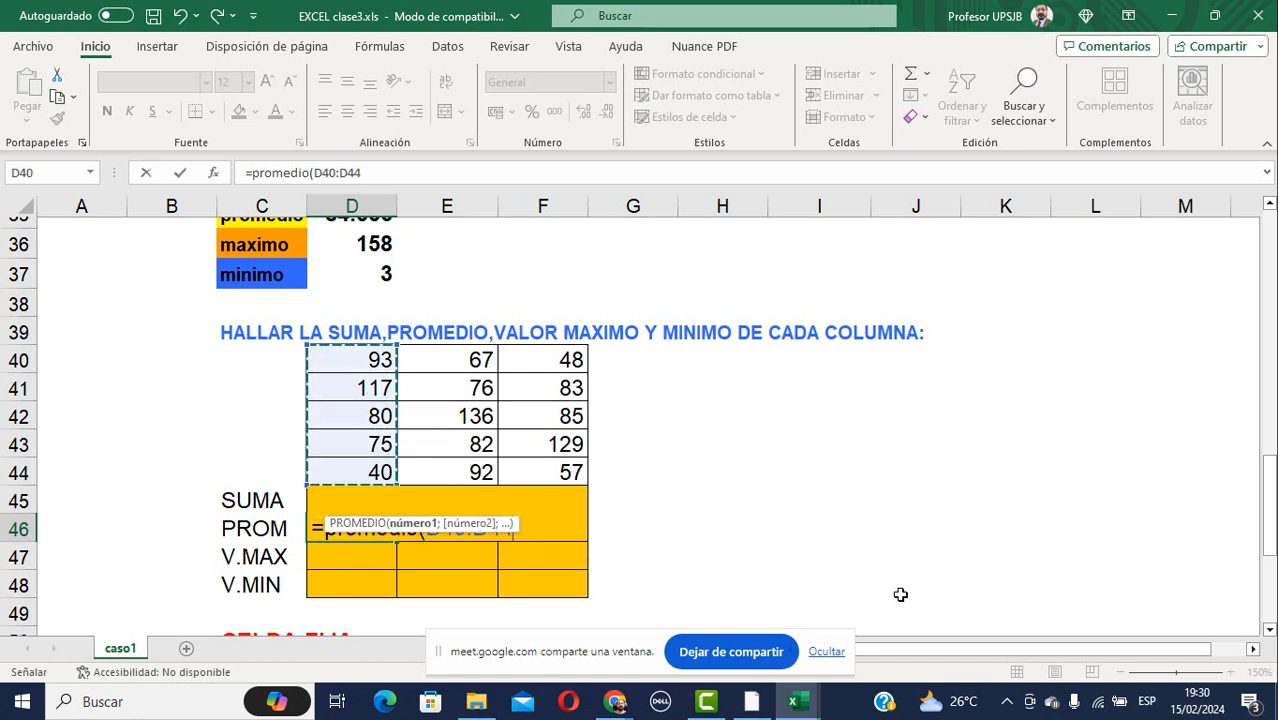
key(Return)
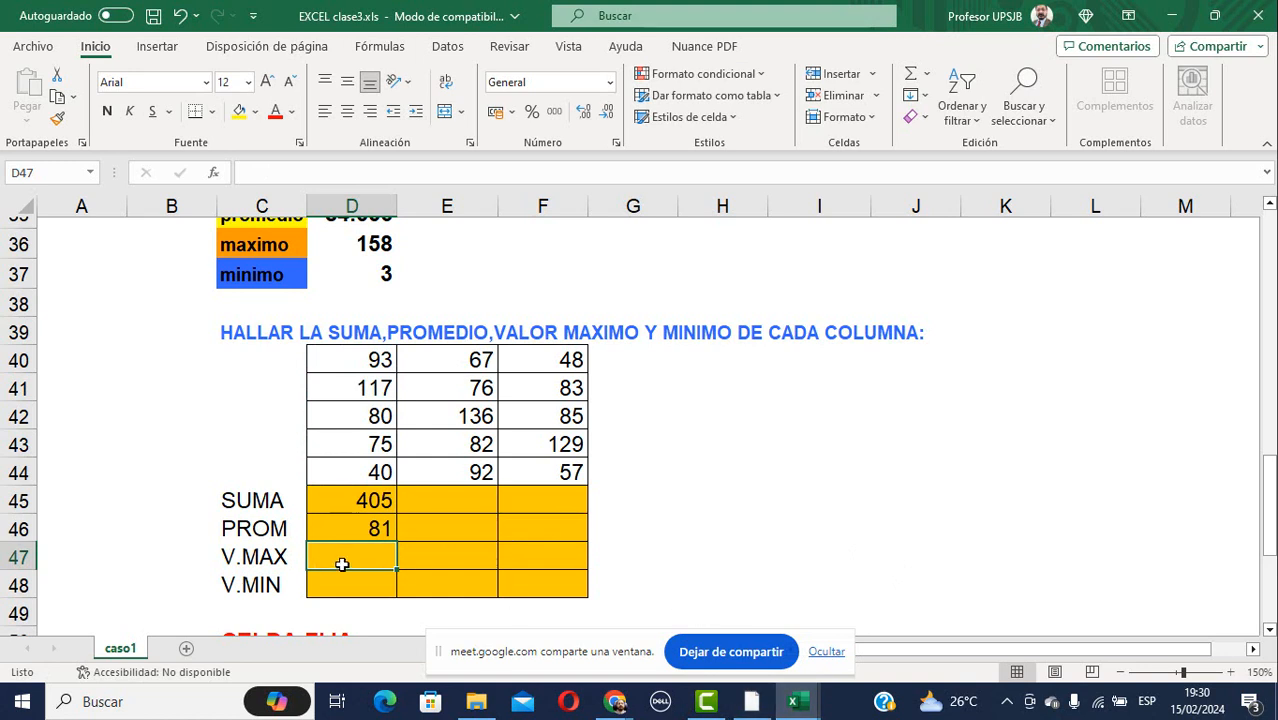
Enter =MAX(D40:D44) and =MIN(D40:D44) in D47:D48, giving 117 and 40.
text(=max()
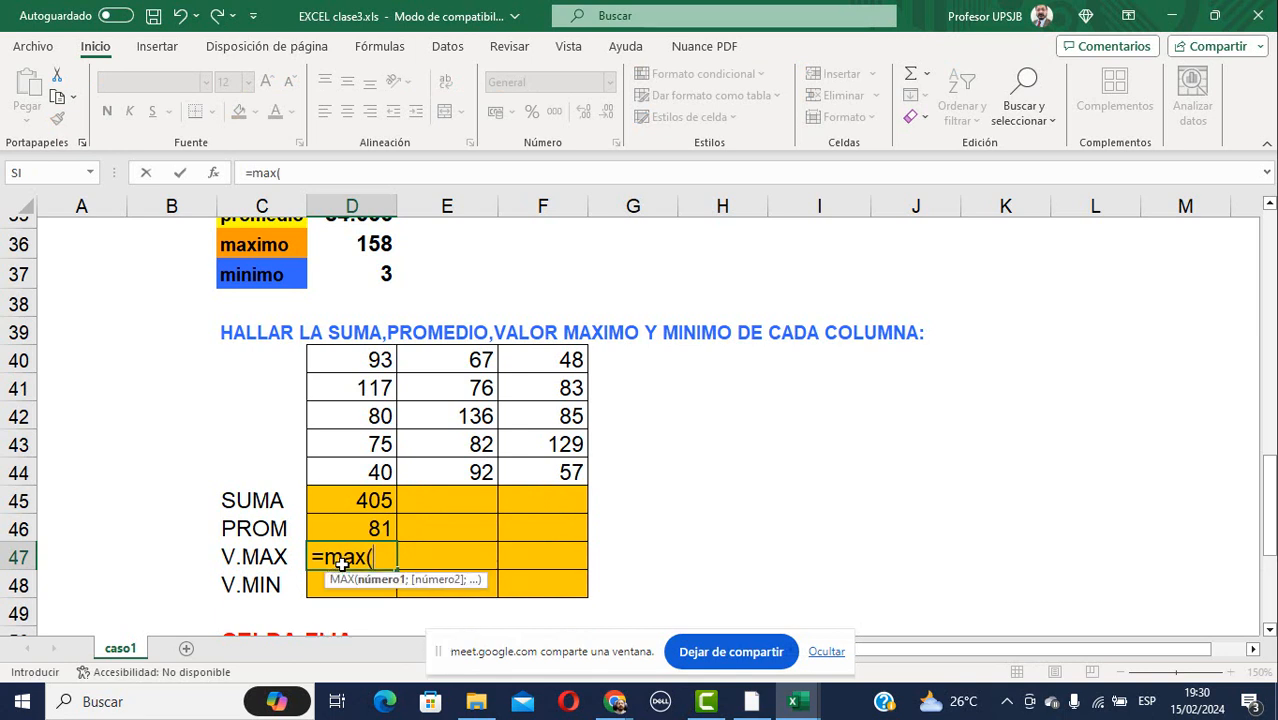
drag(366, 352, 331, 465)
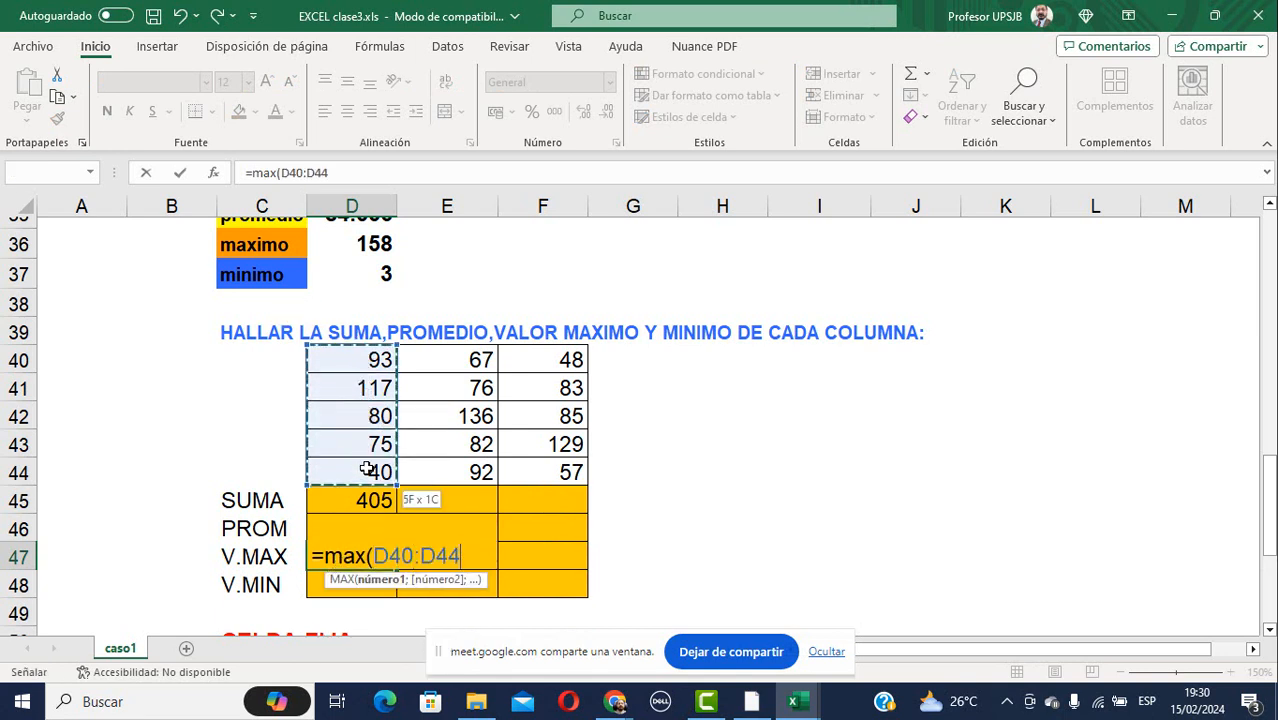
key(Return)
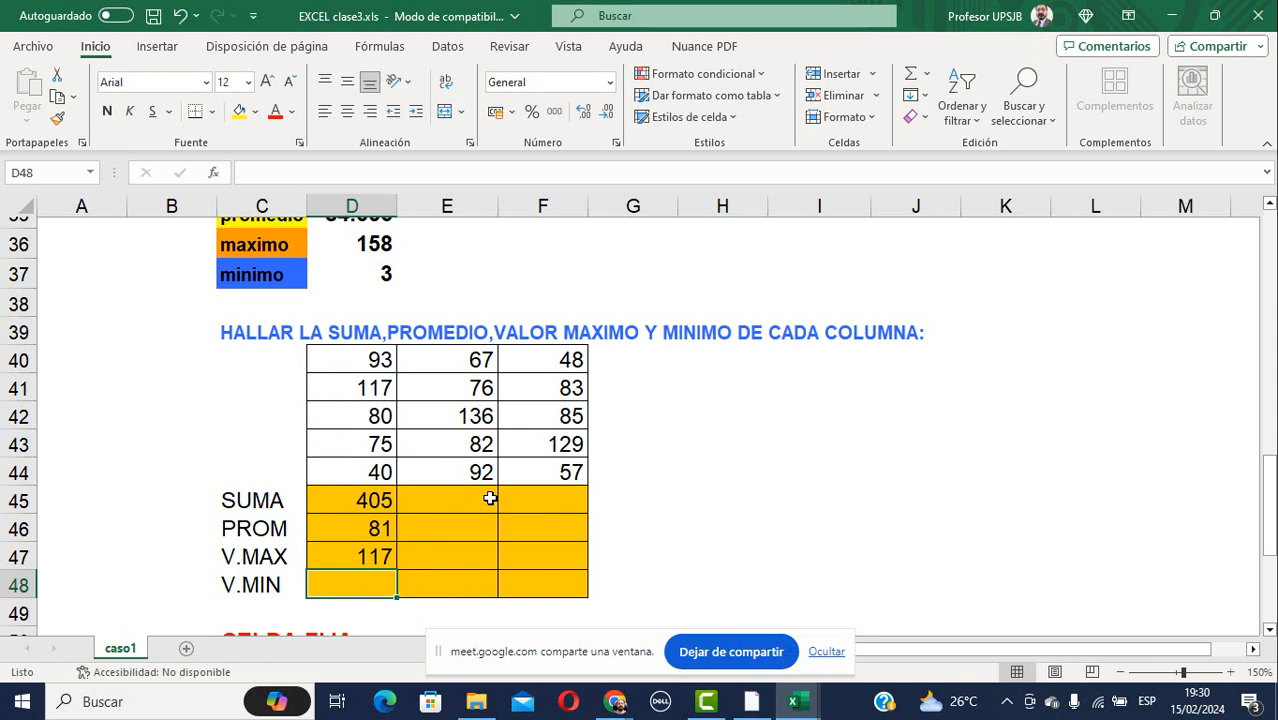
text(=min)
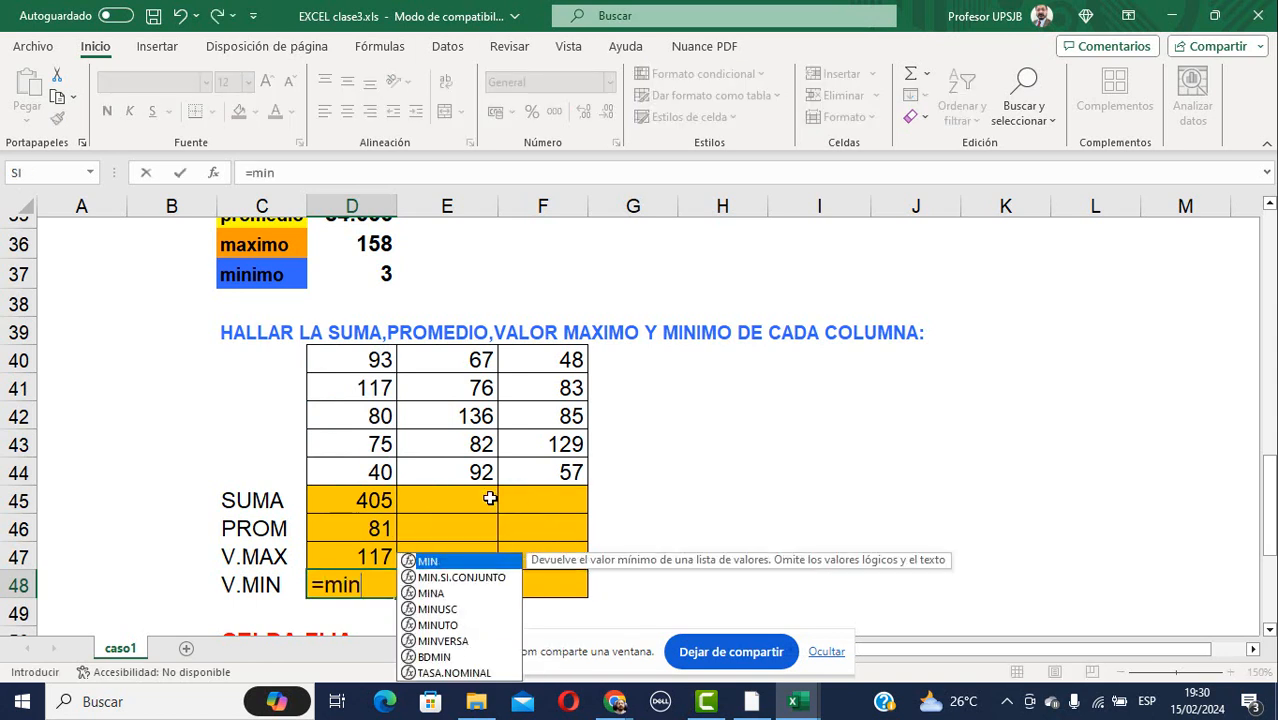
text(()
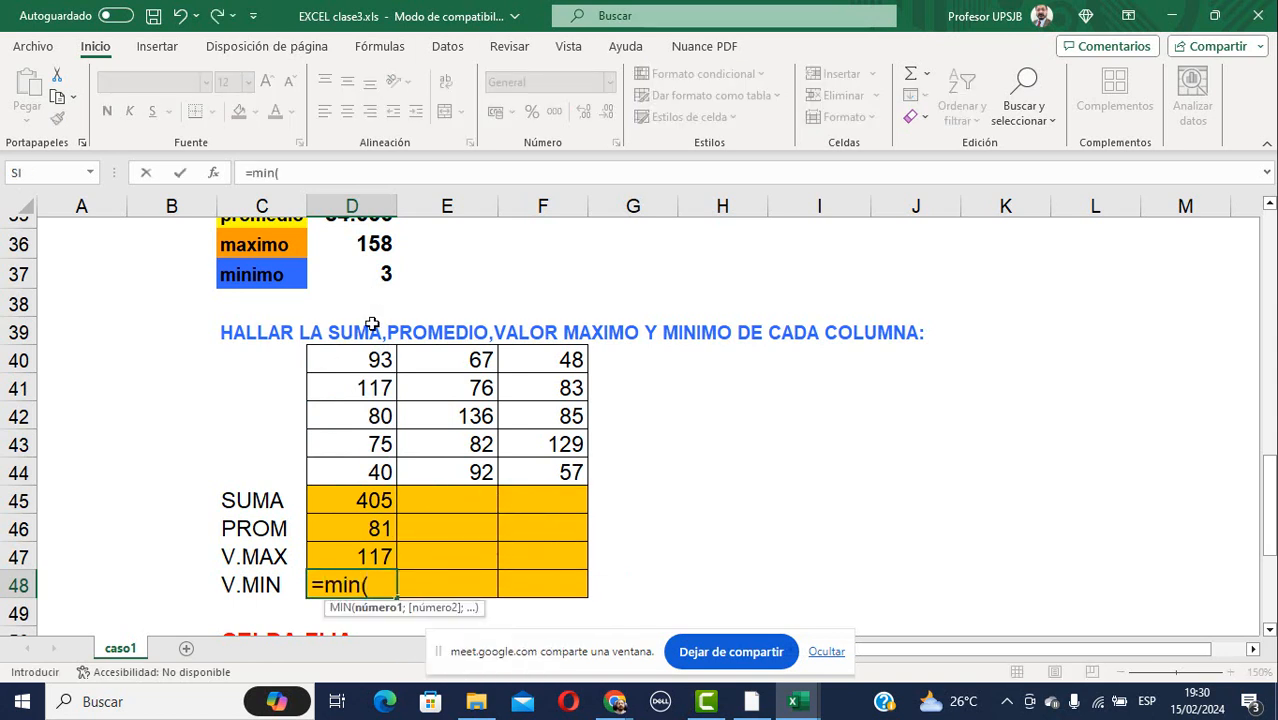
drag(378, 358, 394, 476)
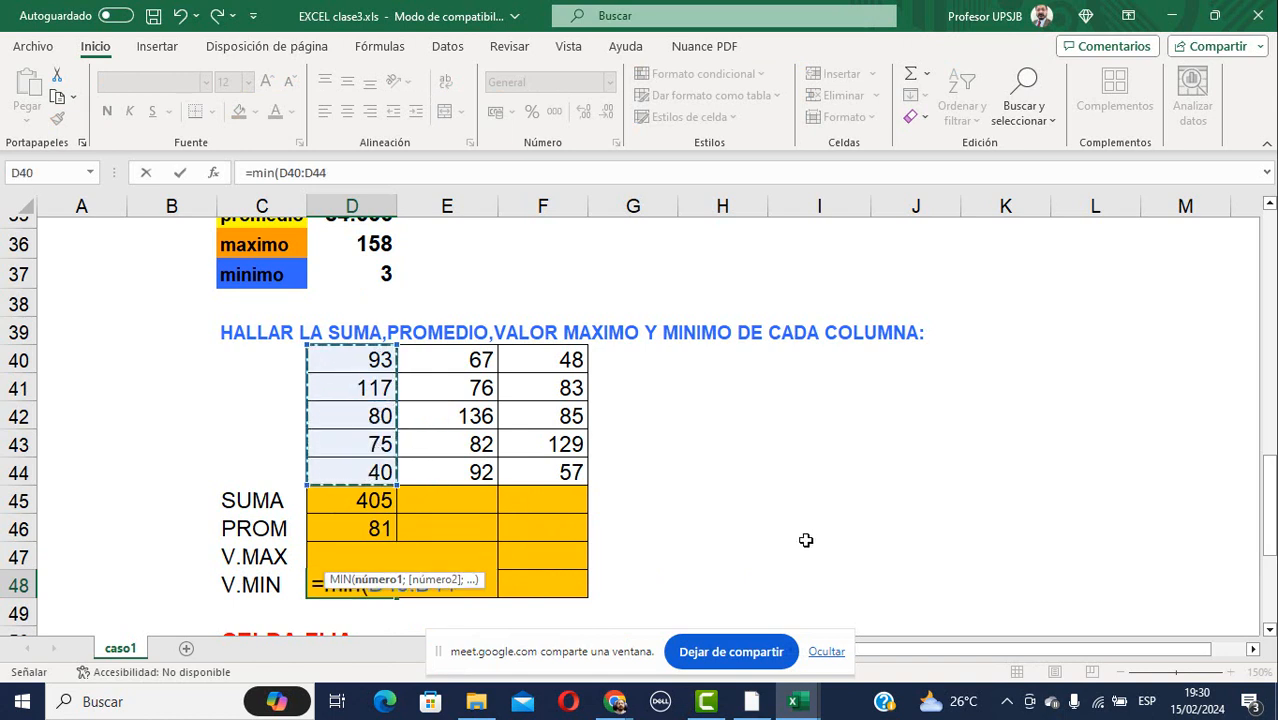
key(Return)
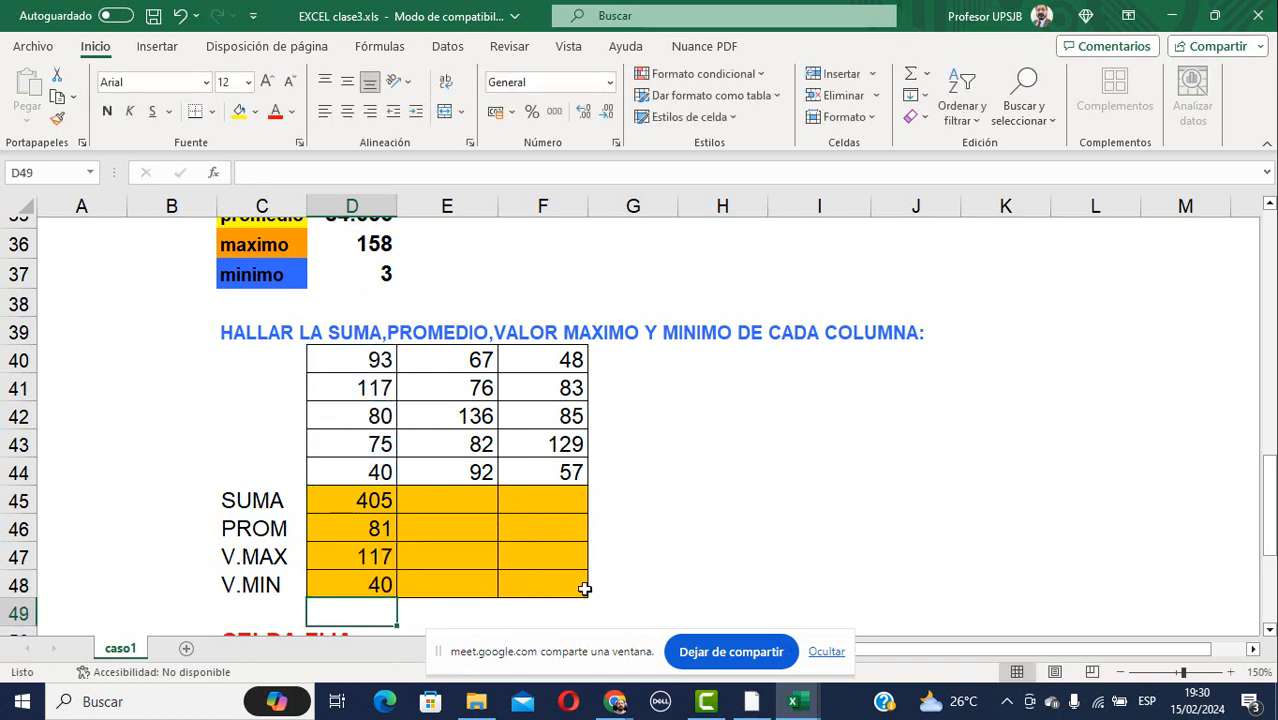
Copy D45:D48's four summary formulas into columns E and F.
click(372, 492)
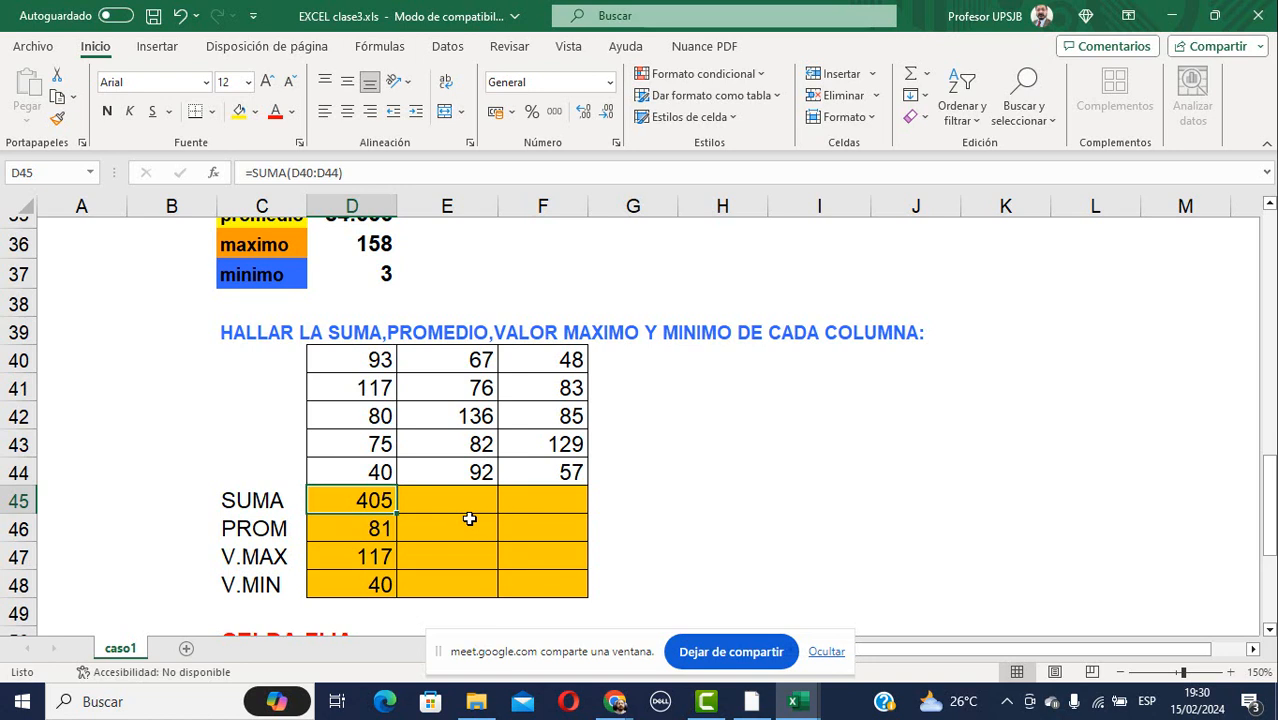
key(shift+Down)
key(shift+Down)
key(shift+Down)
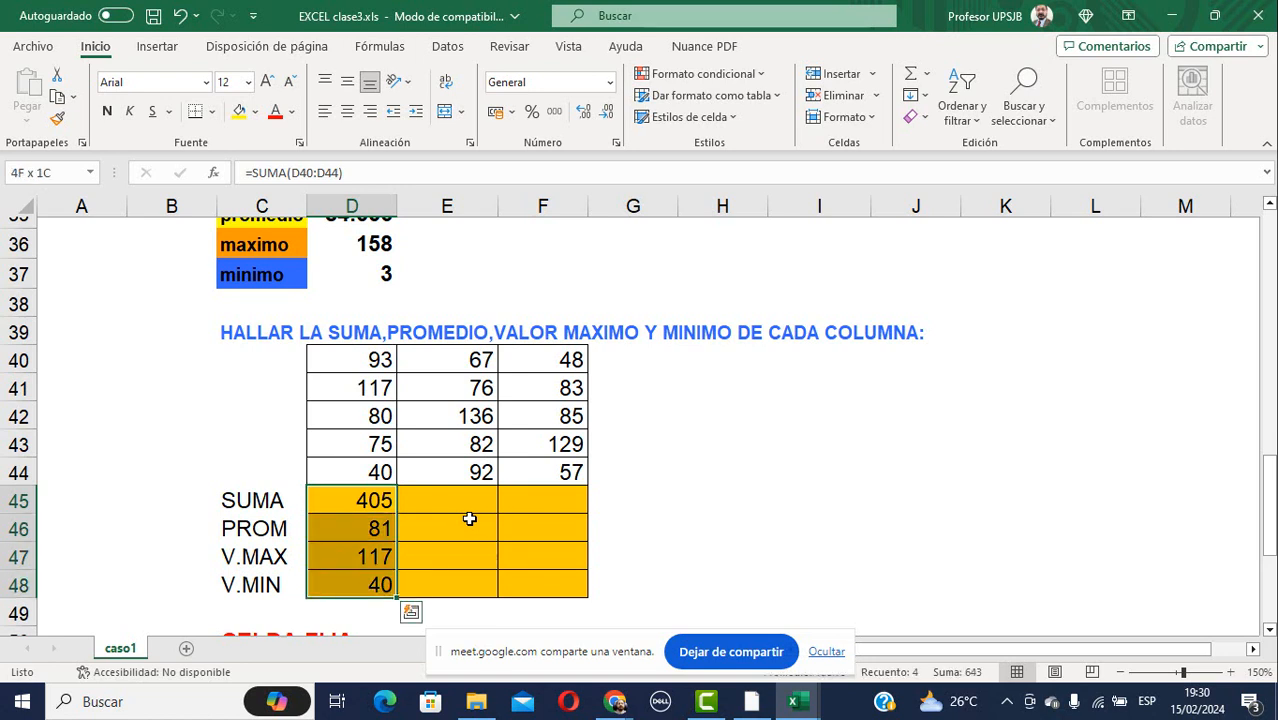
key(ctrl+c)
key(Right)
key(shift+Right)
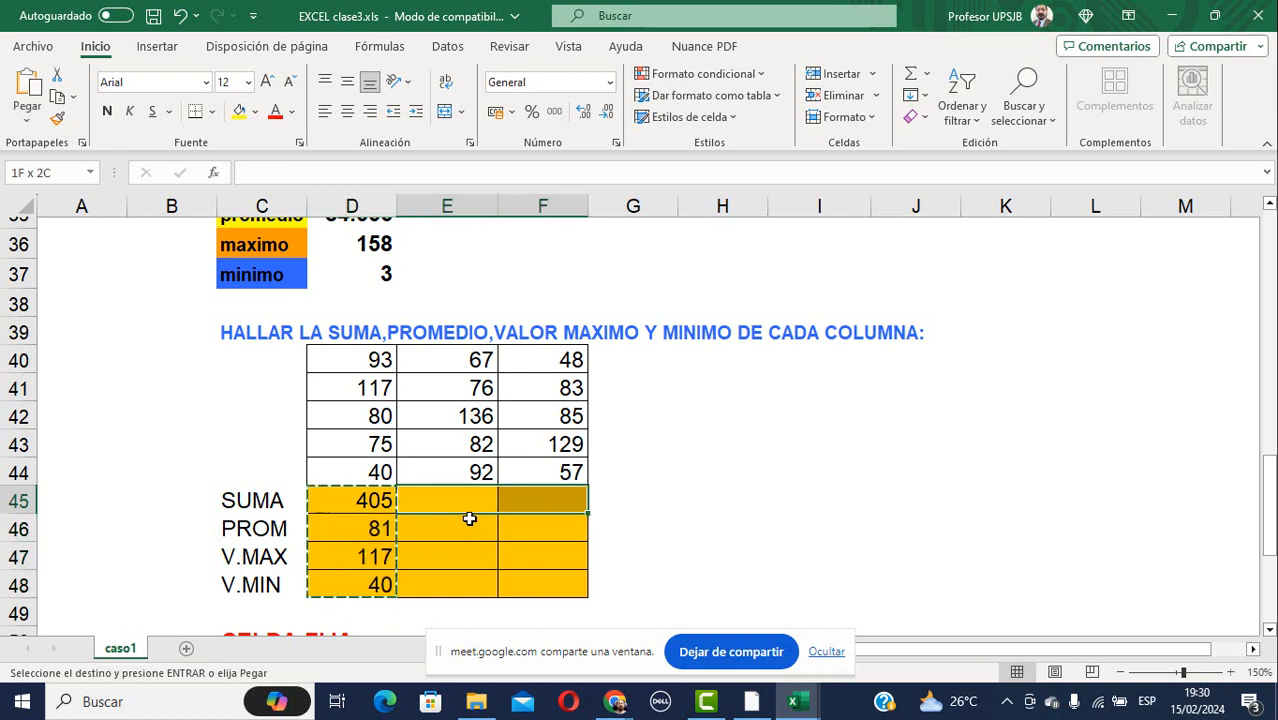
key(Return)
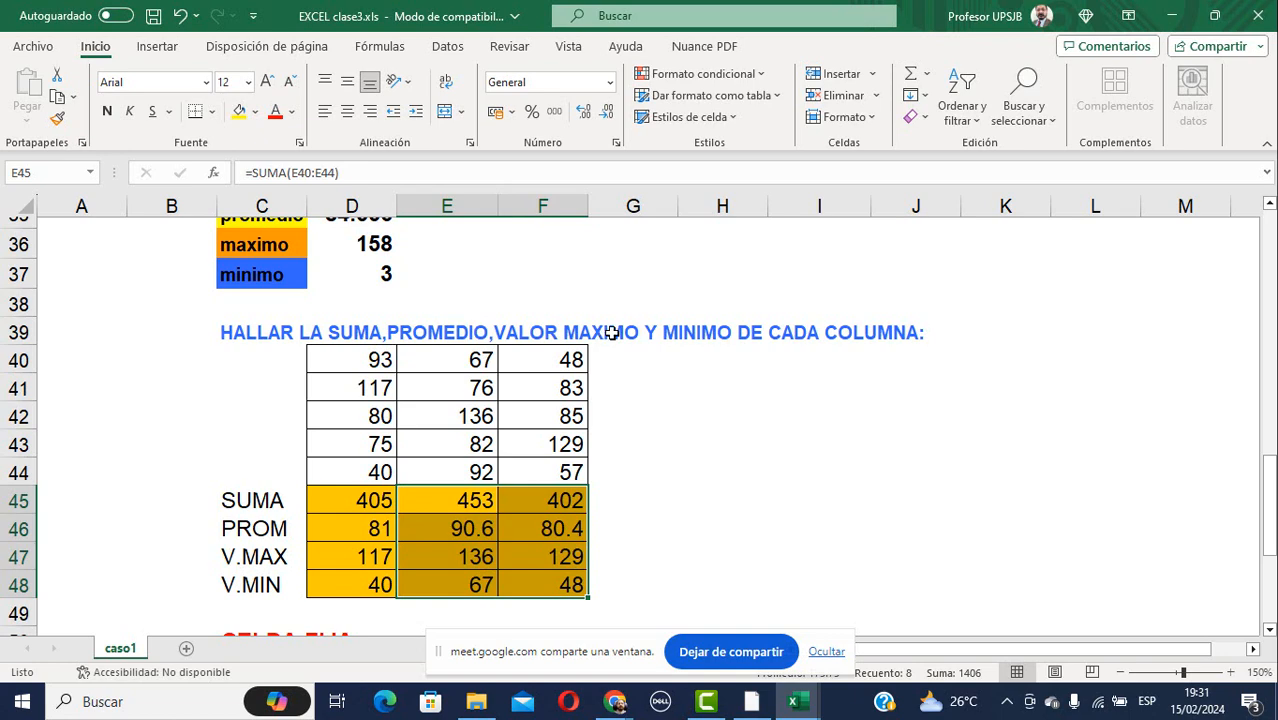
Scroll down to the CELDA FIJA tables, view the H52 comment, and inspect G56's formula.
scroll(800, 339, down, 4)
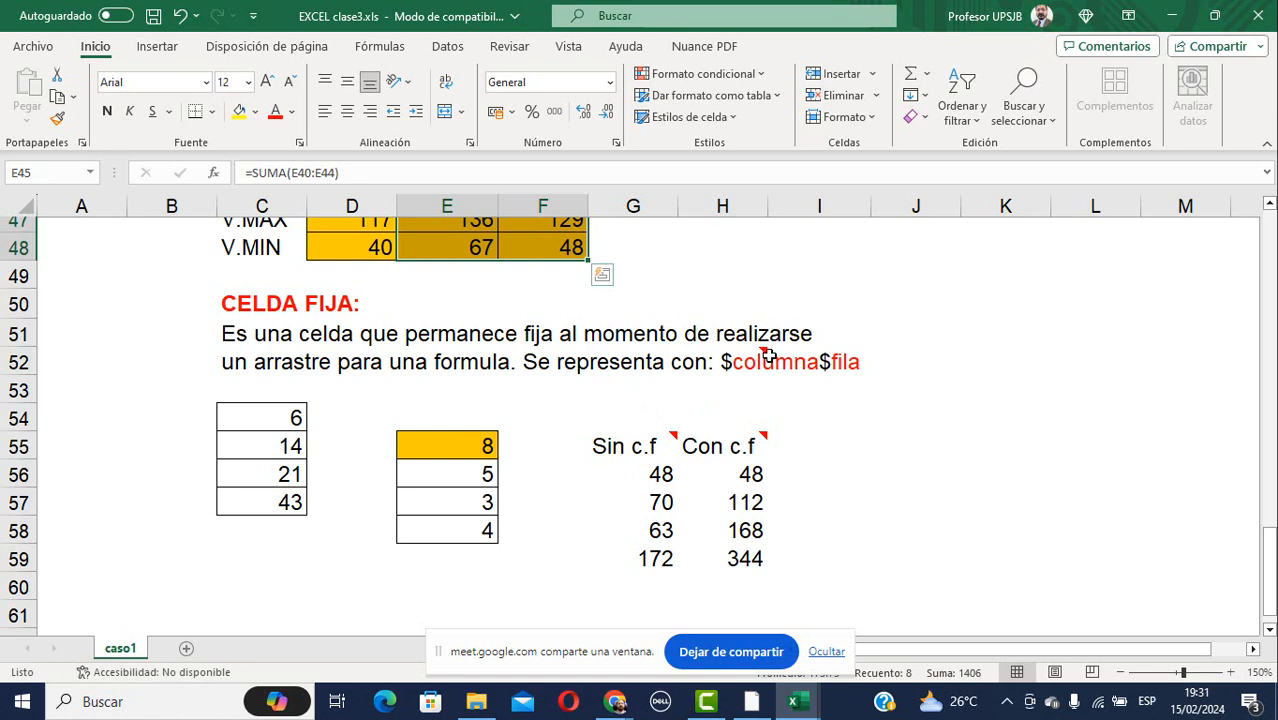
mouse_move(765, 347)
click(660, 474)
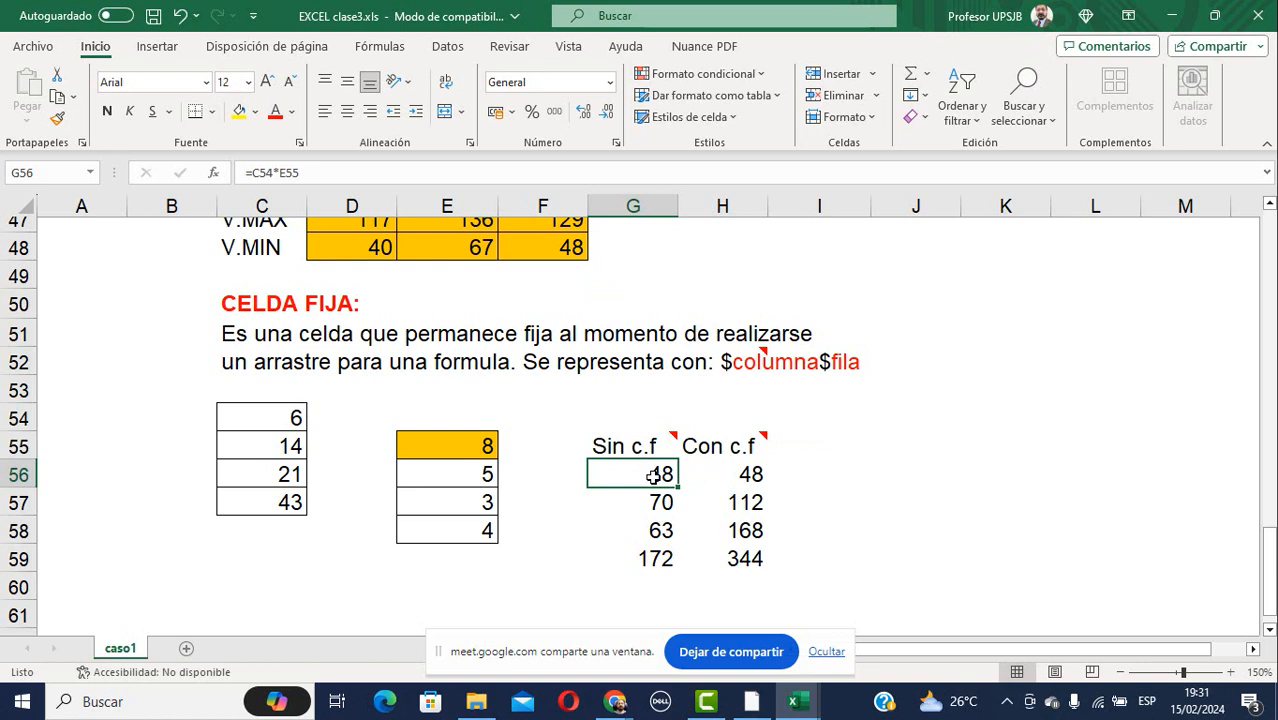
click(250, 417)
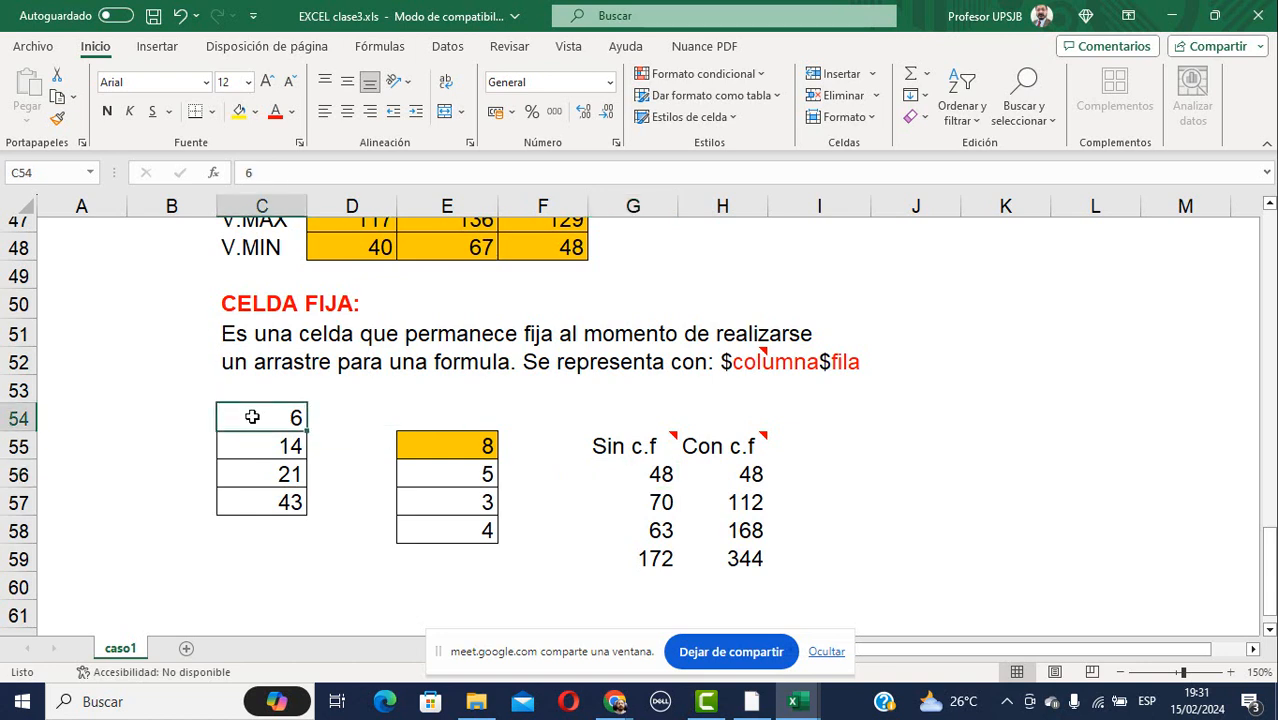
click(465, 454)
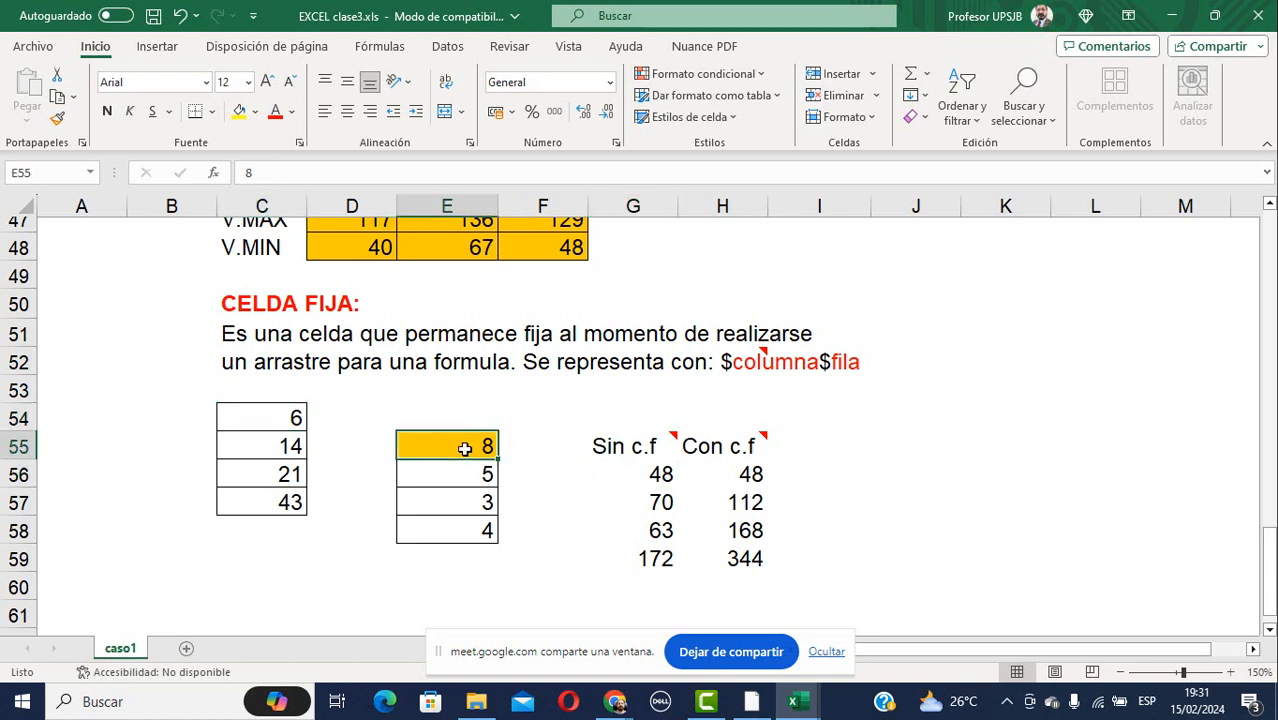
click(658, 474)
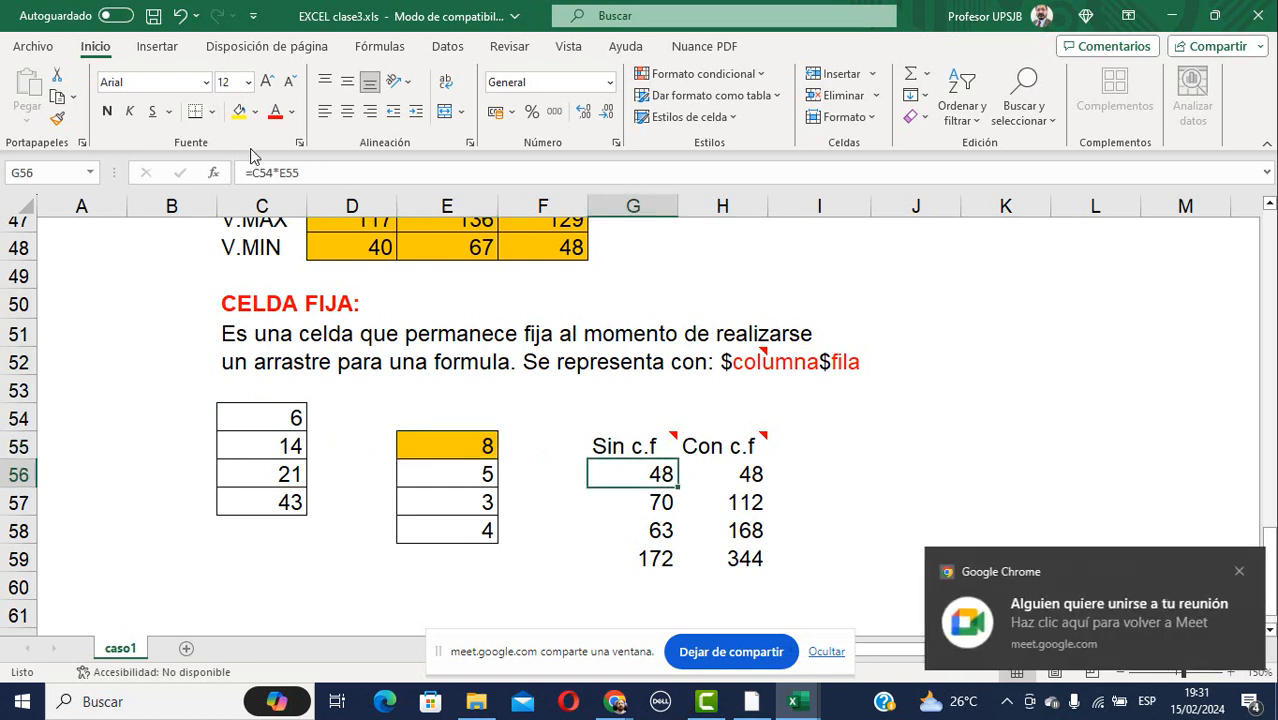
click(641, 502)
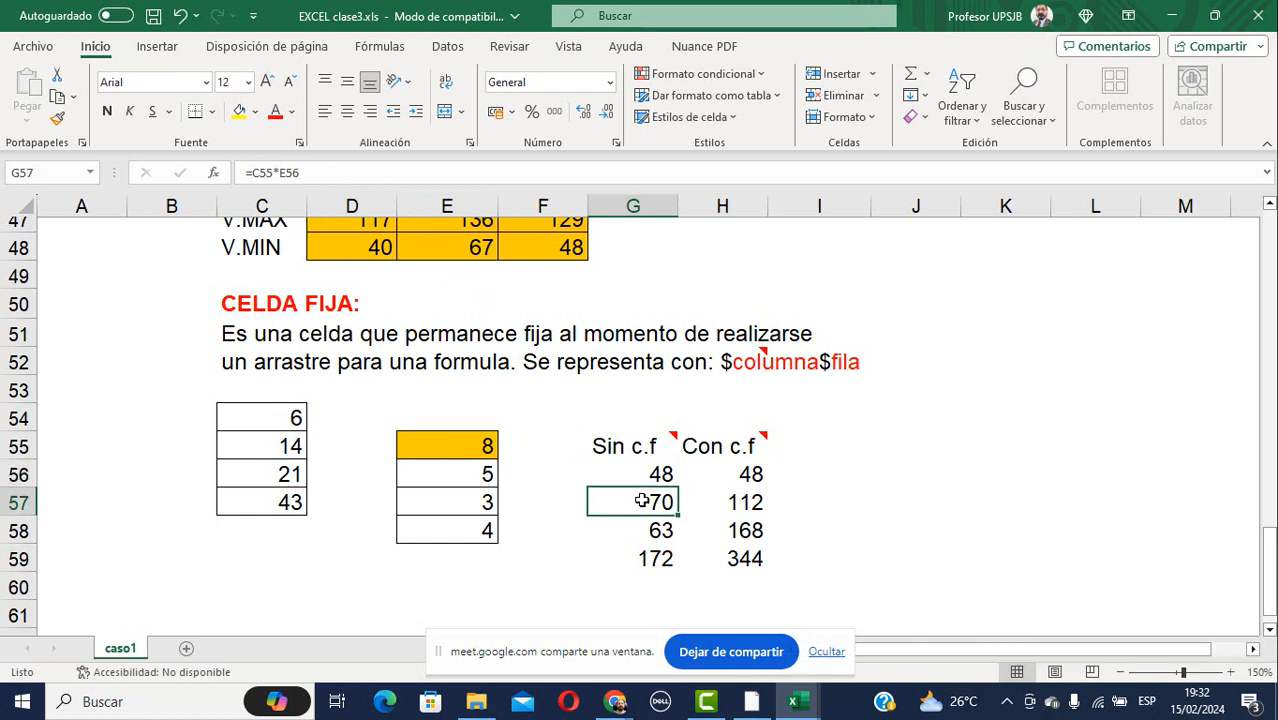
double_click(655, 492)
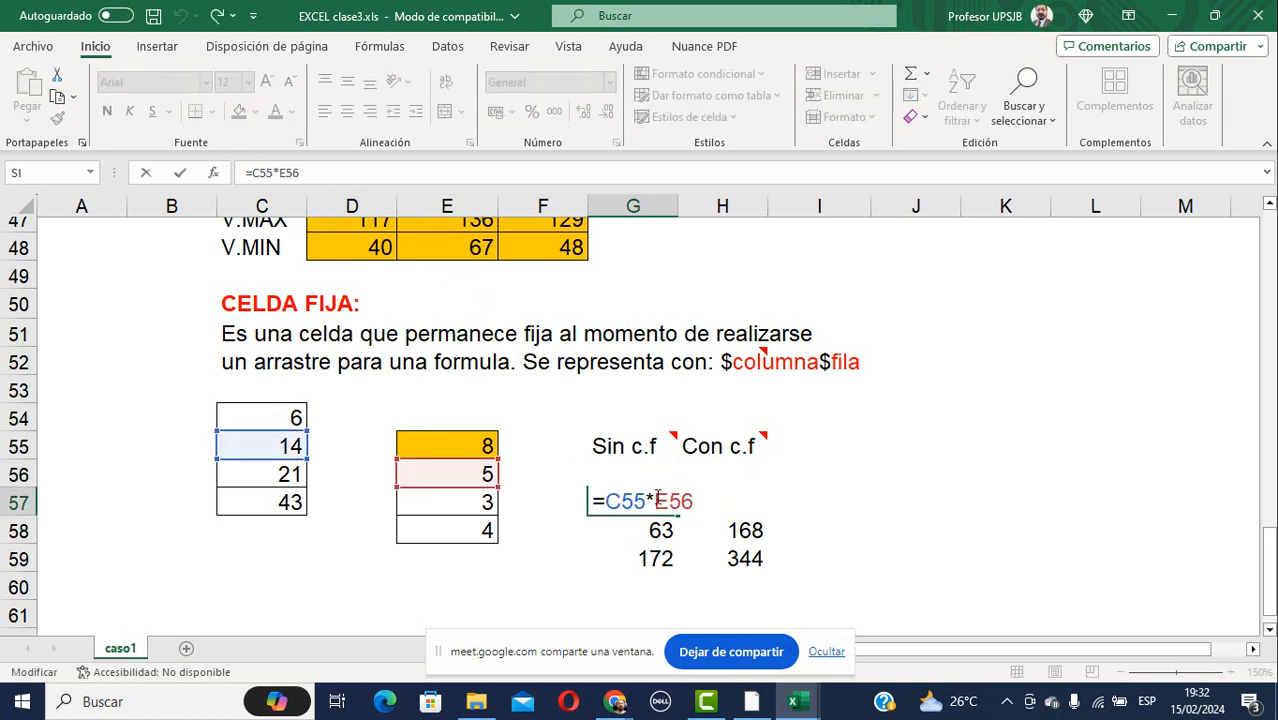
key(Escape)
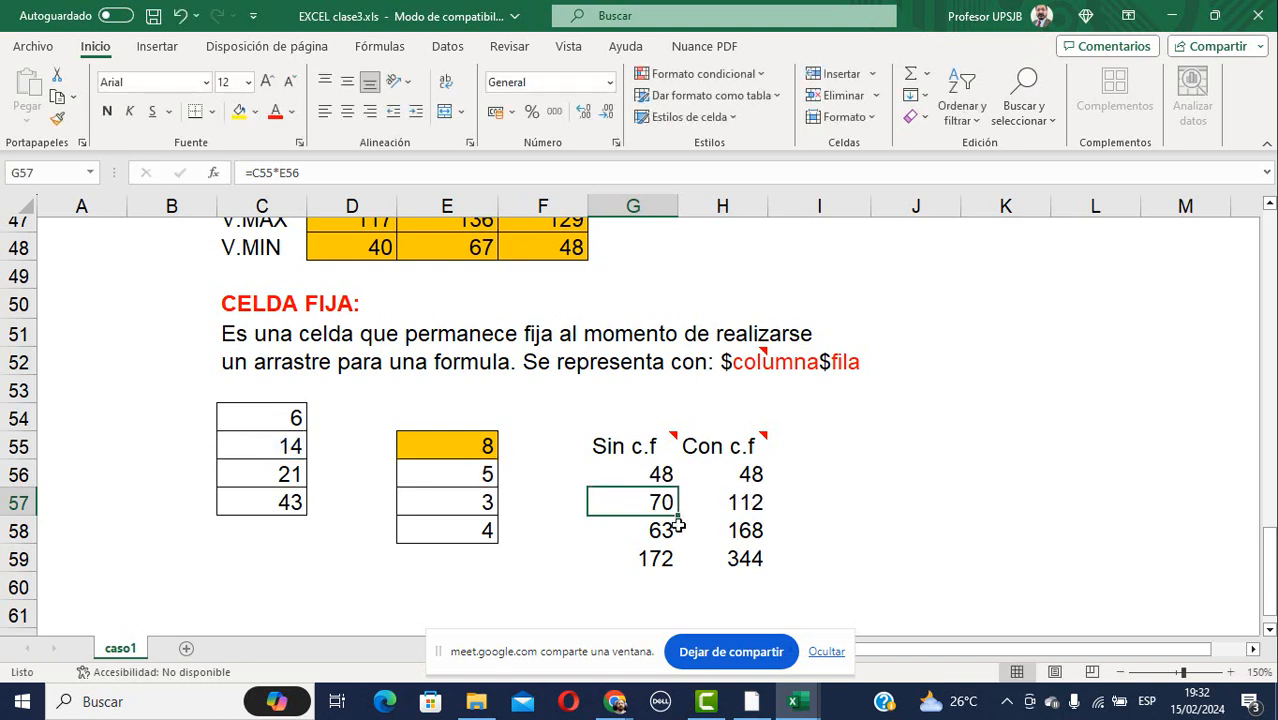
click(668, 530)
double_click(680, 540)
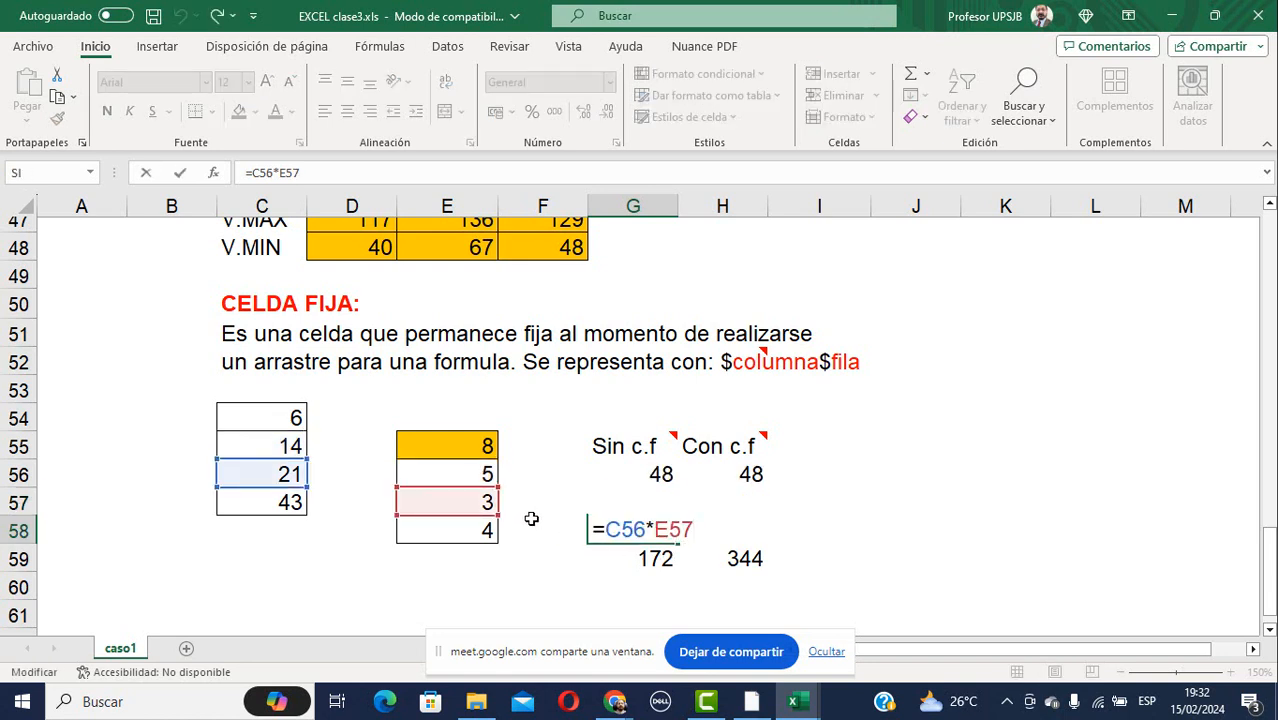
key(Escape)
click(651, 558)
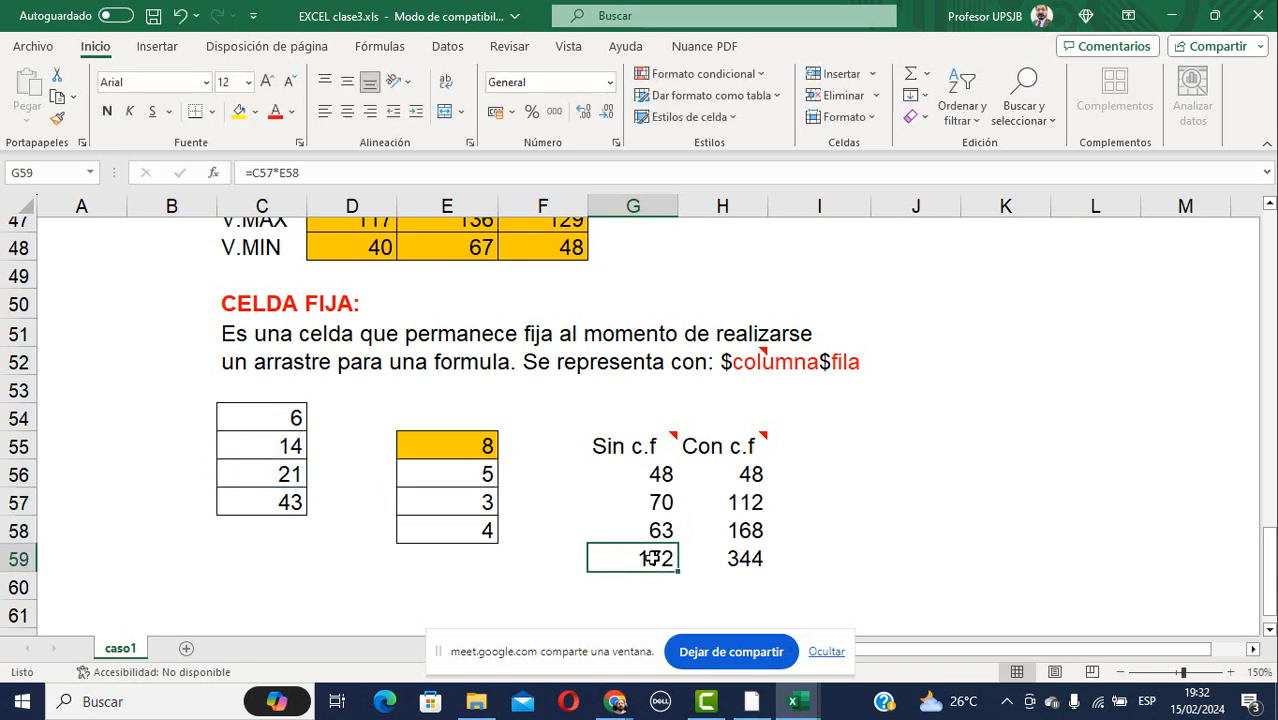
double_click(652, 558)
key(Escape)
click(755, 476)
double_click(765, 478)
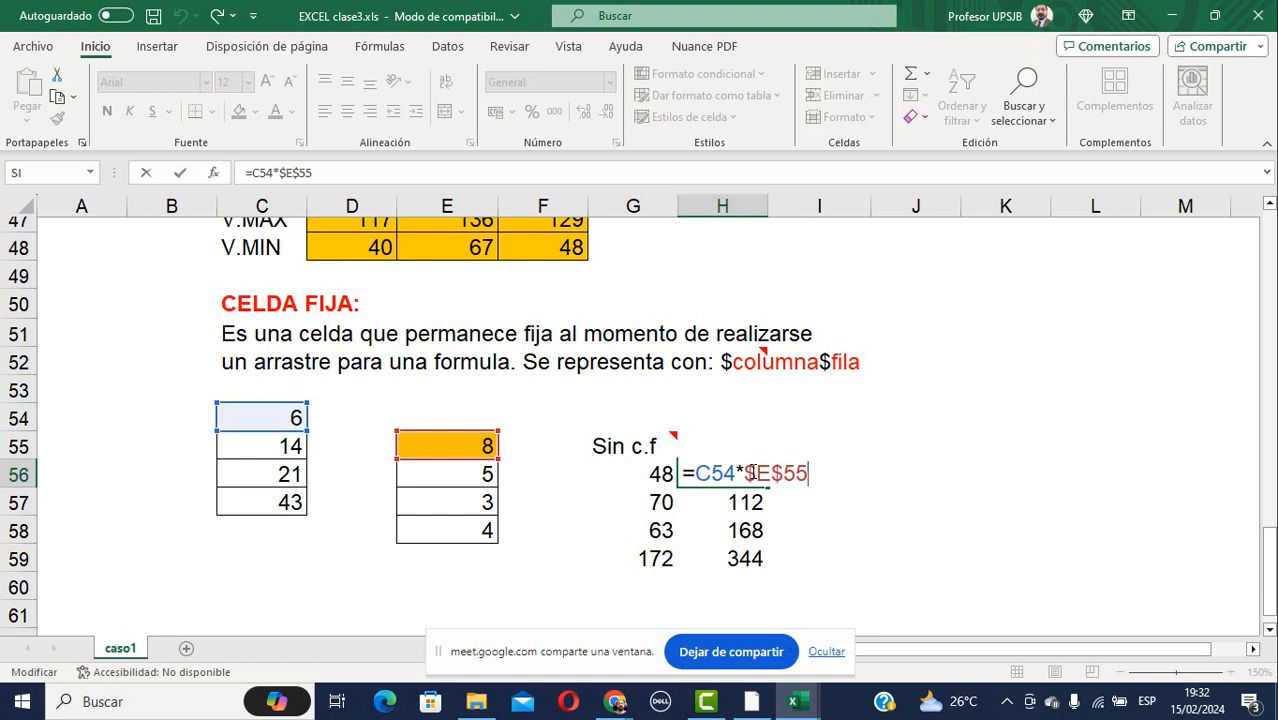
key(ctrl+Return)
click(745, 505)
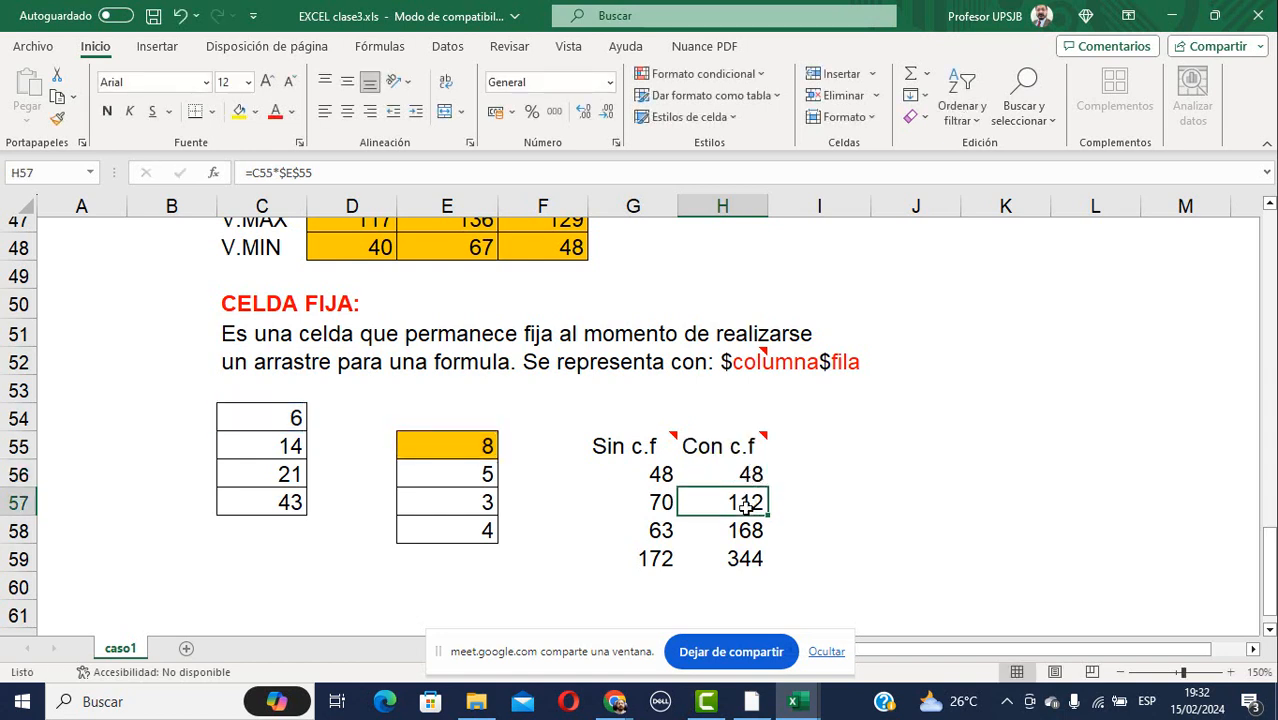
double_click(745, 507)
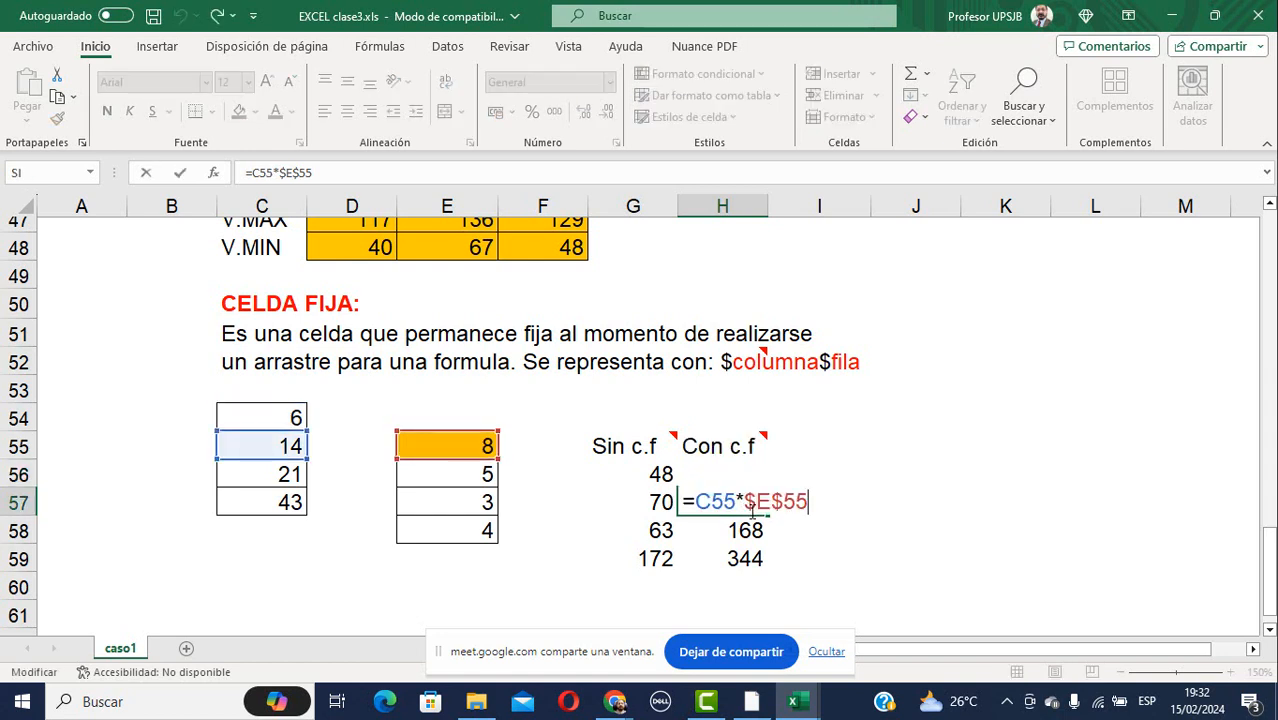
key(ctrl+Return)
click(755, 532)
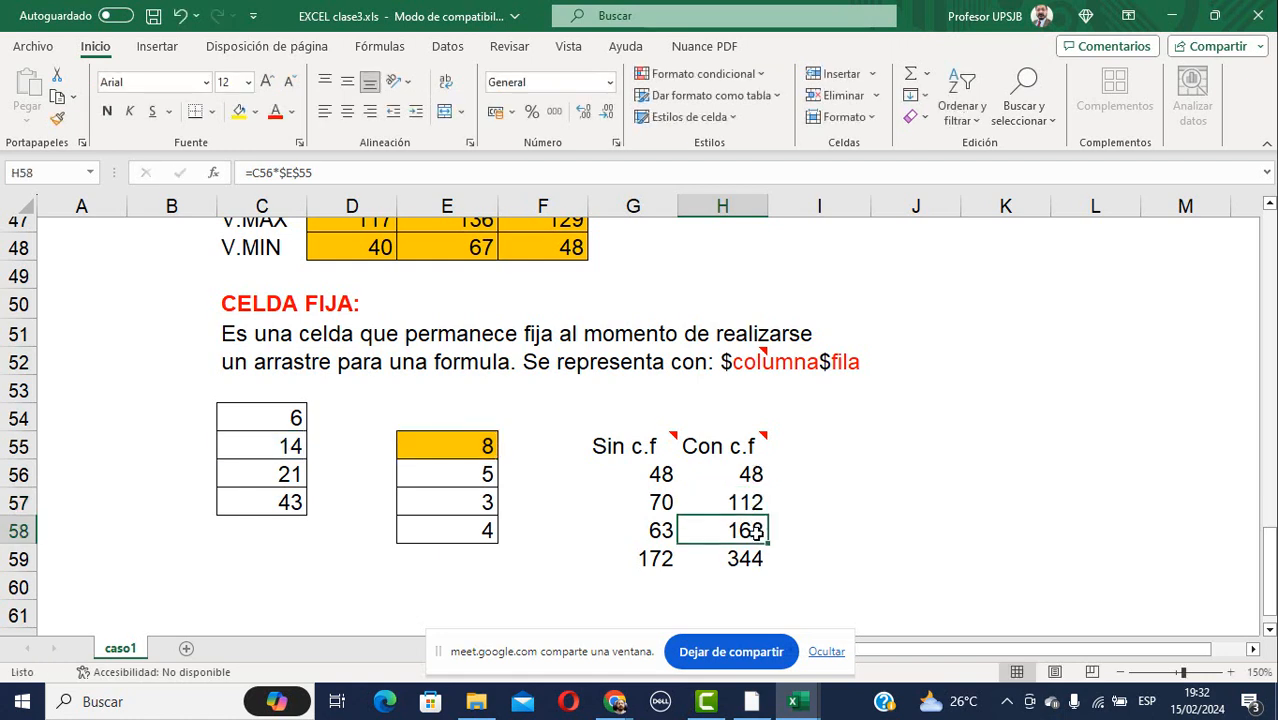
double_click(755, 532)
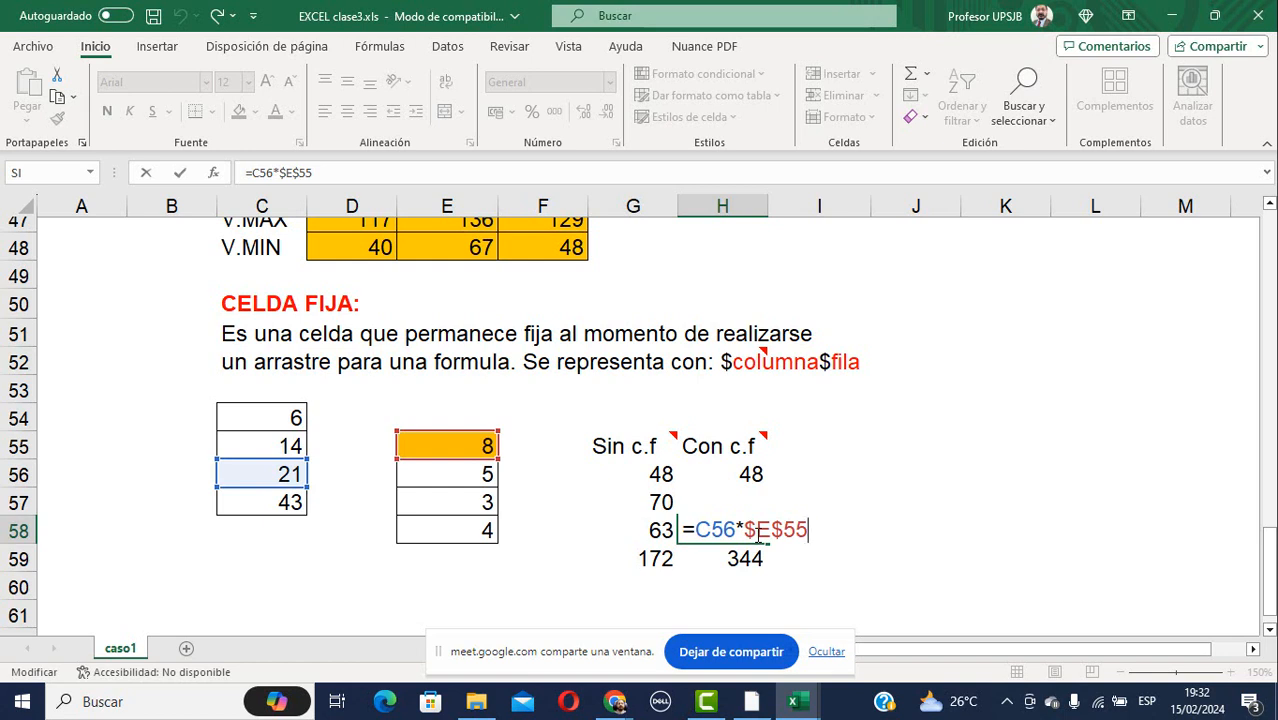
key(ctrl+Return)
click(744, 557)
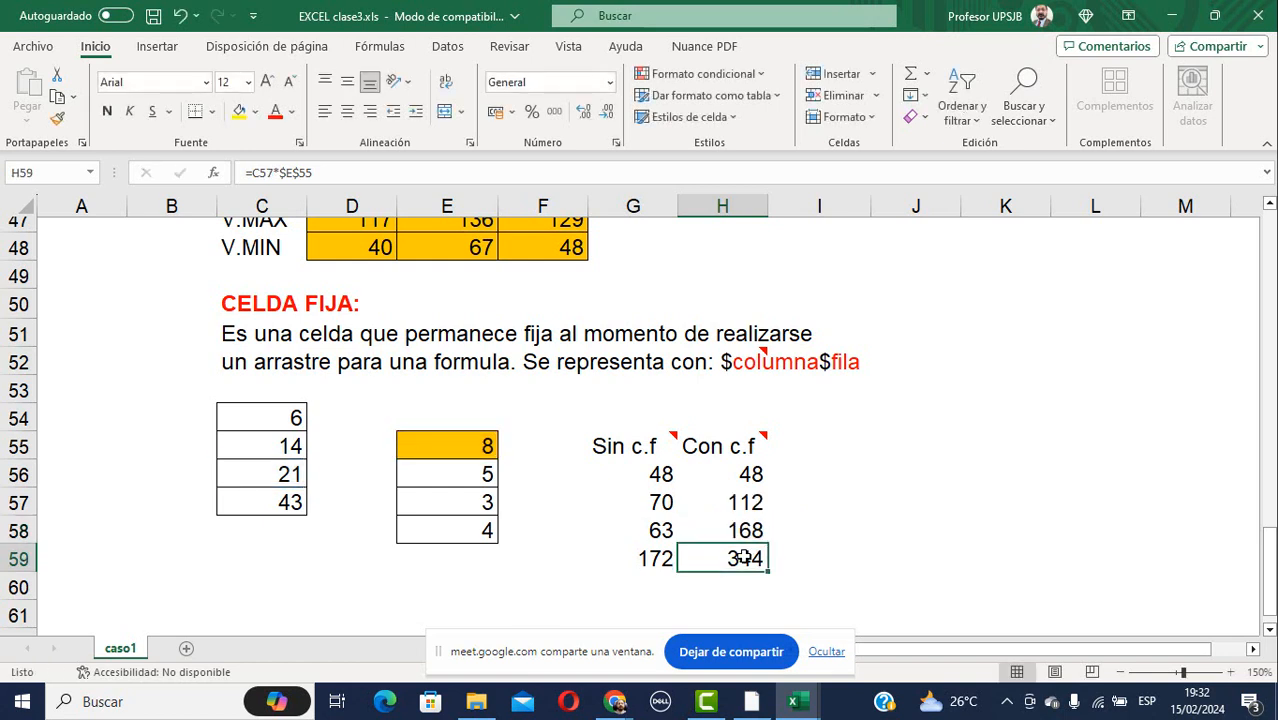
key(F2)
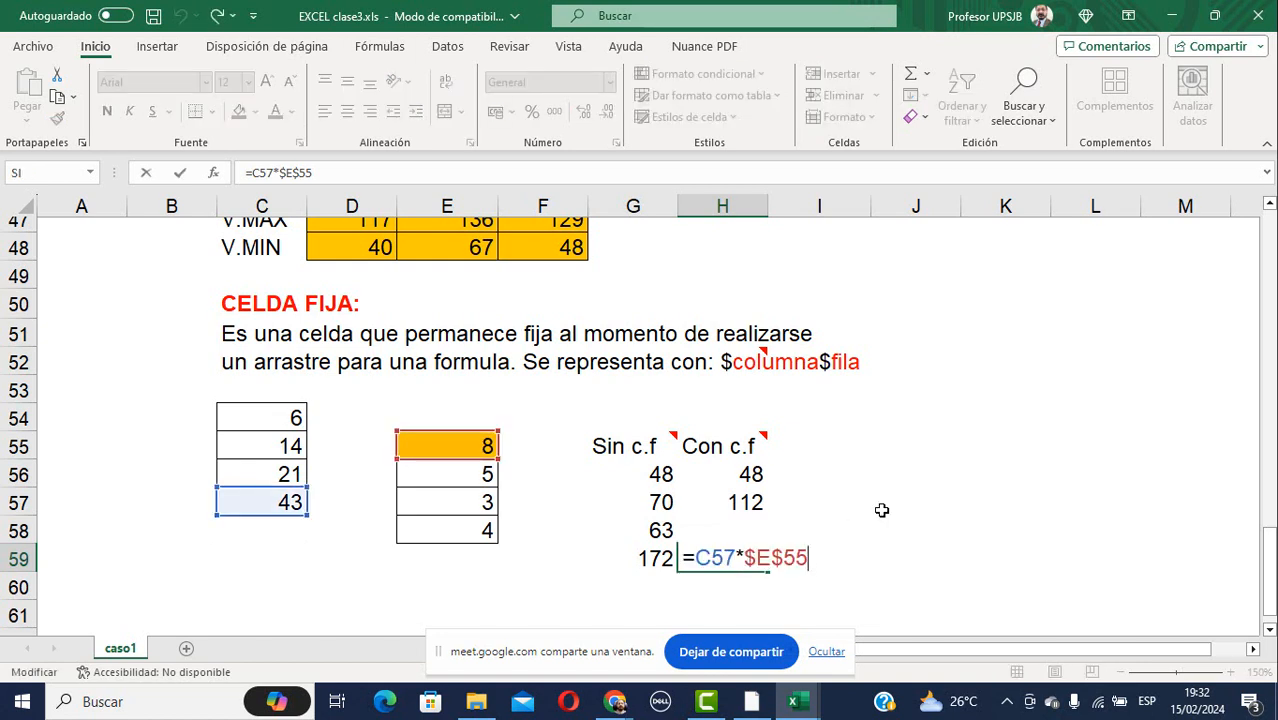
key(ctrl+Return)
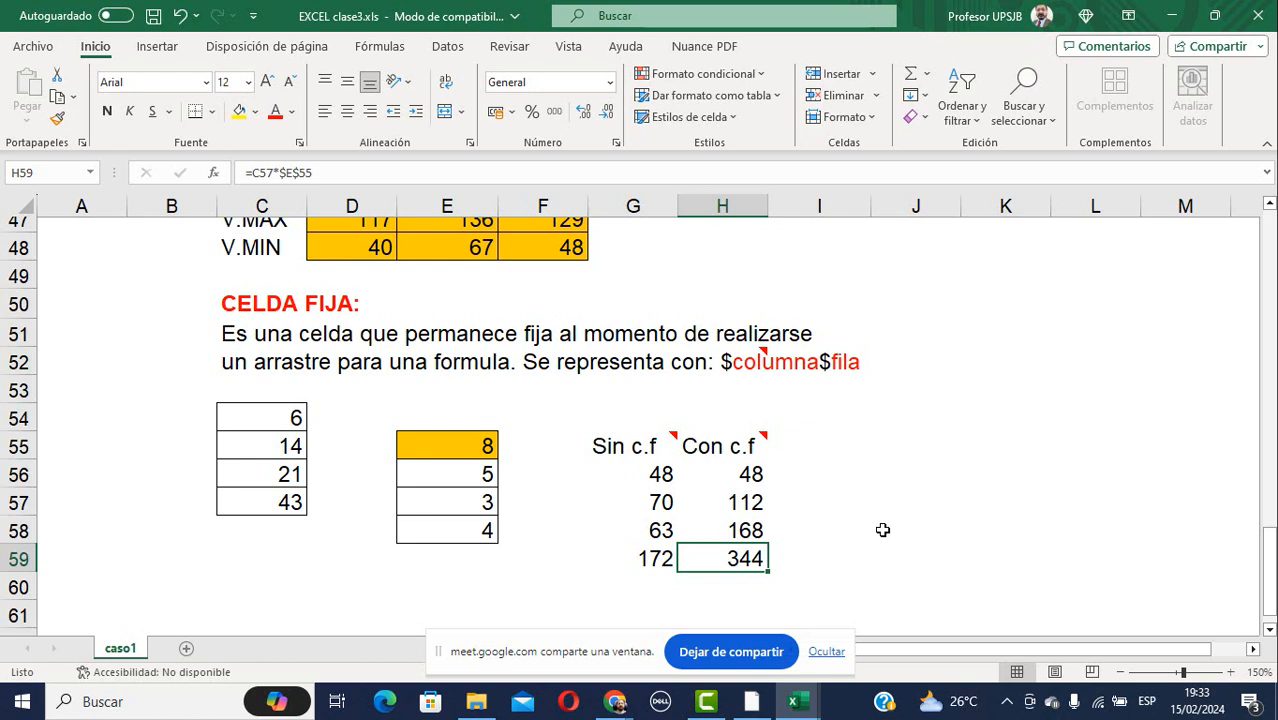
Hide the sharing notice, open EXCEL CLASE4.xls from EJERCICIOS PARA ENVIAR, and show Relativas.
click(829, 654)
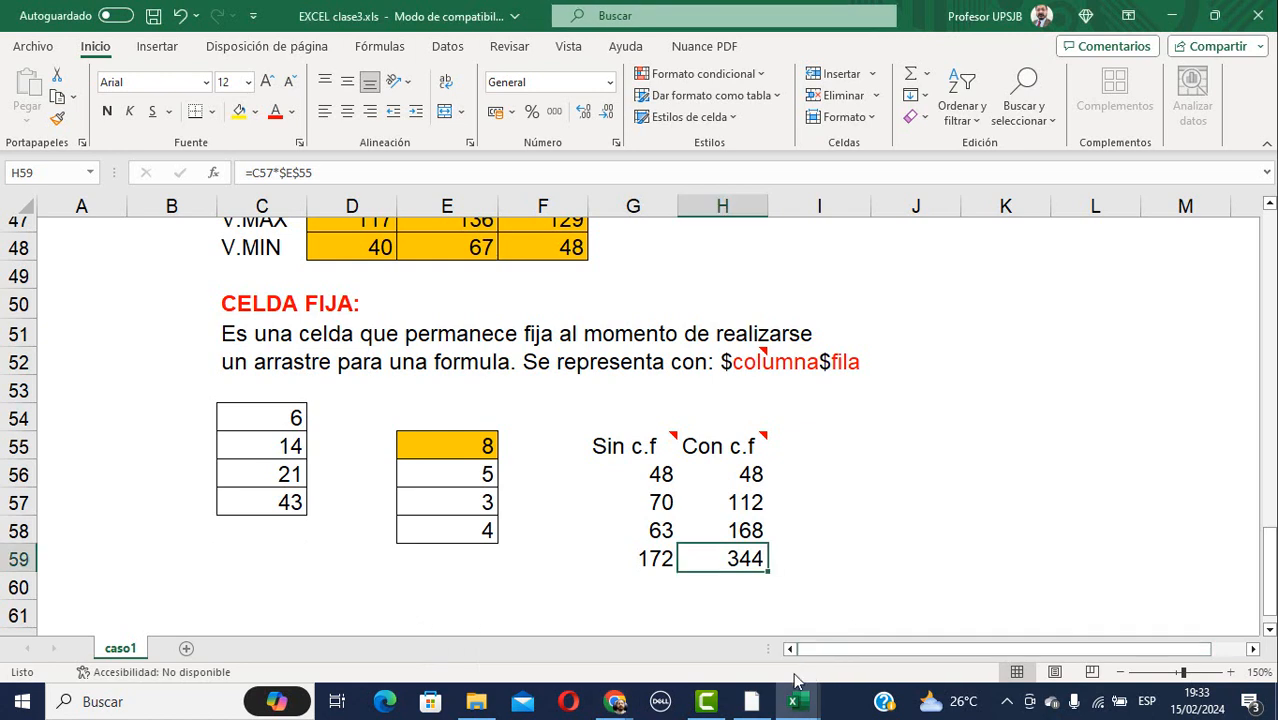
mouse_move(607, 705)
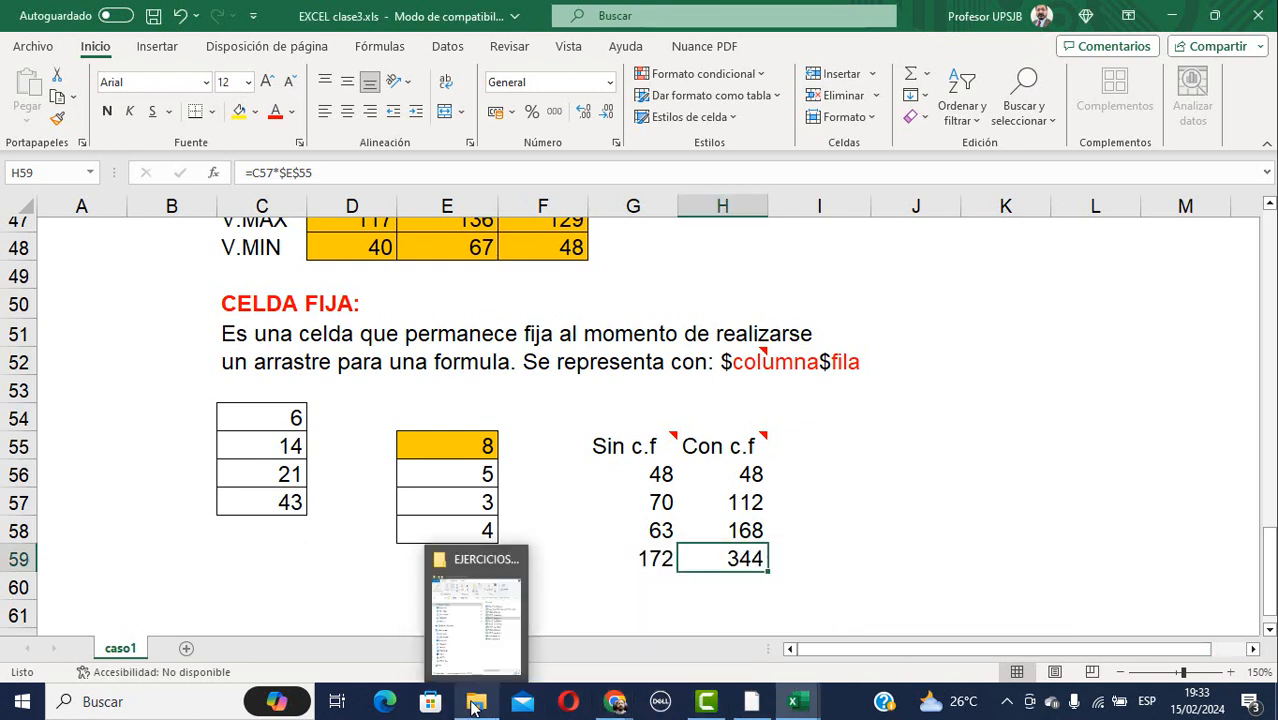
click(477, 636)
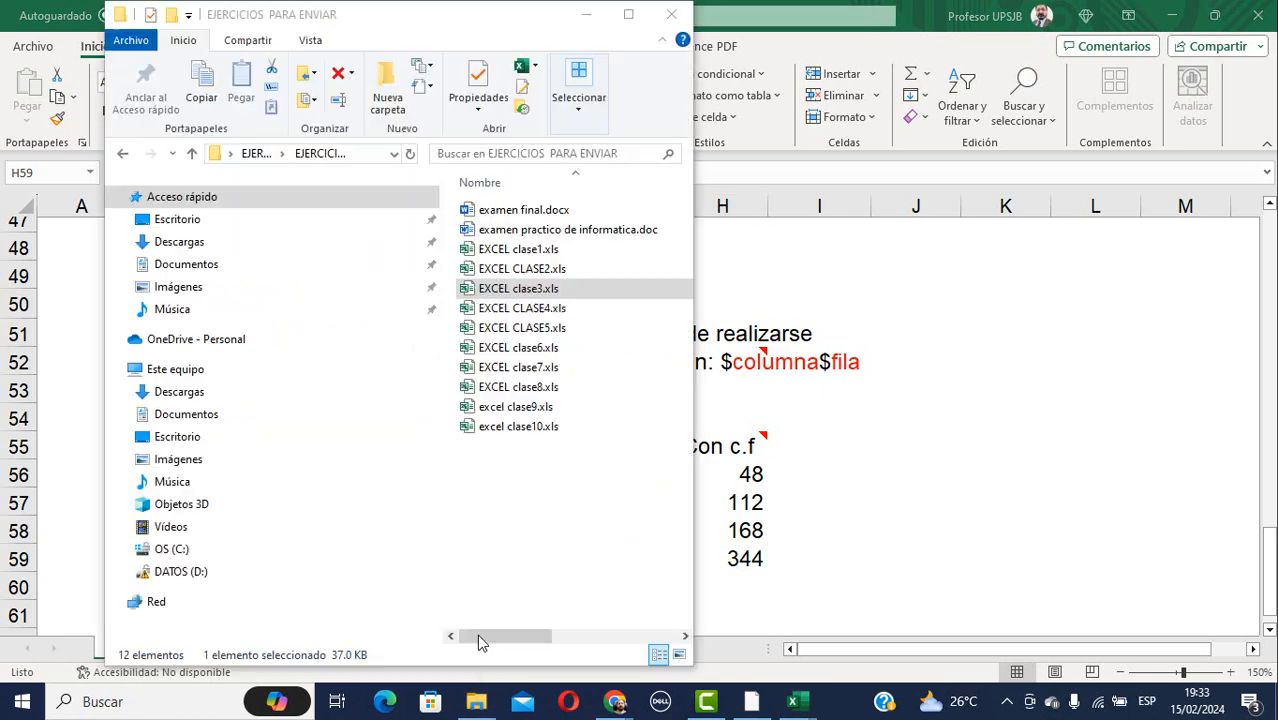
double_click(518, 305)
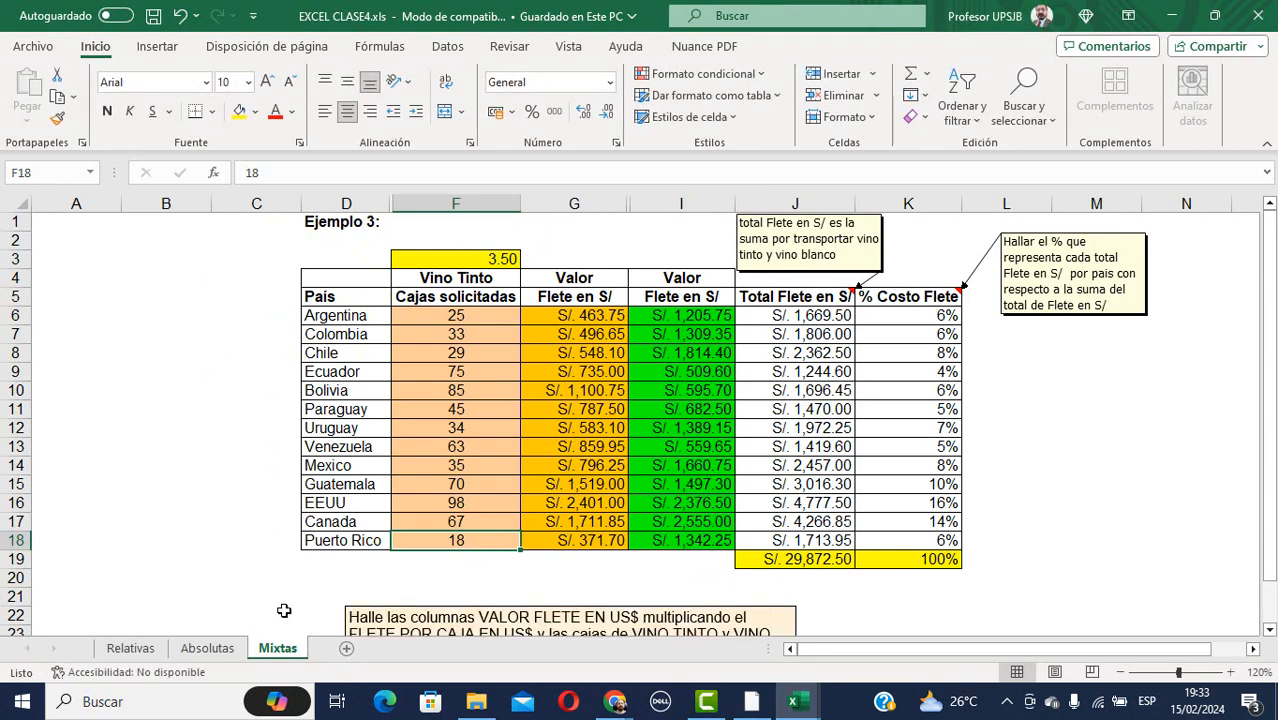
click(138, 650)
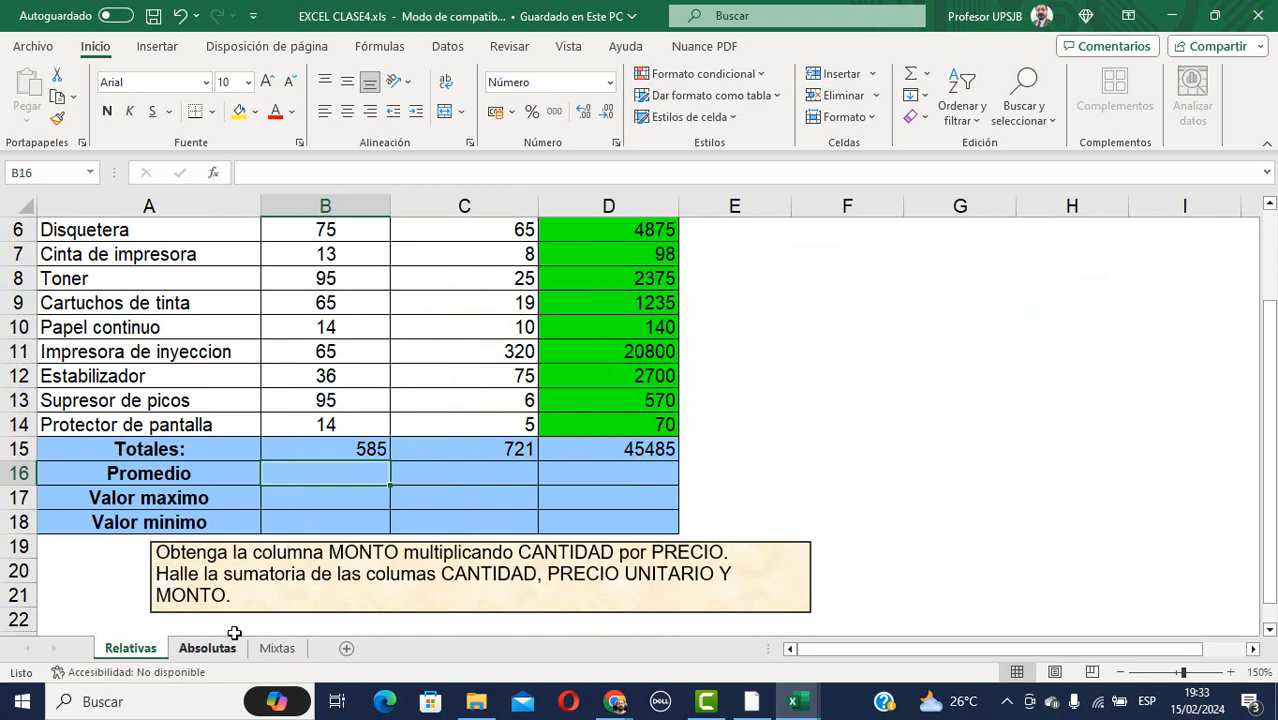
scroll(321, 489, up, 2)
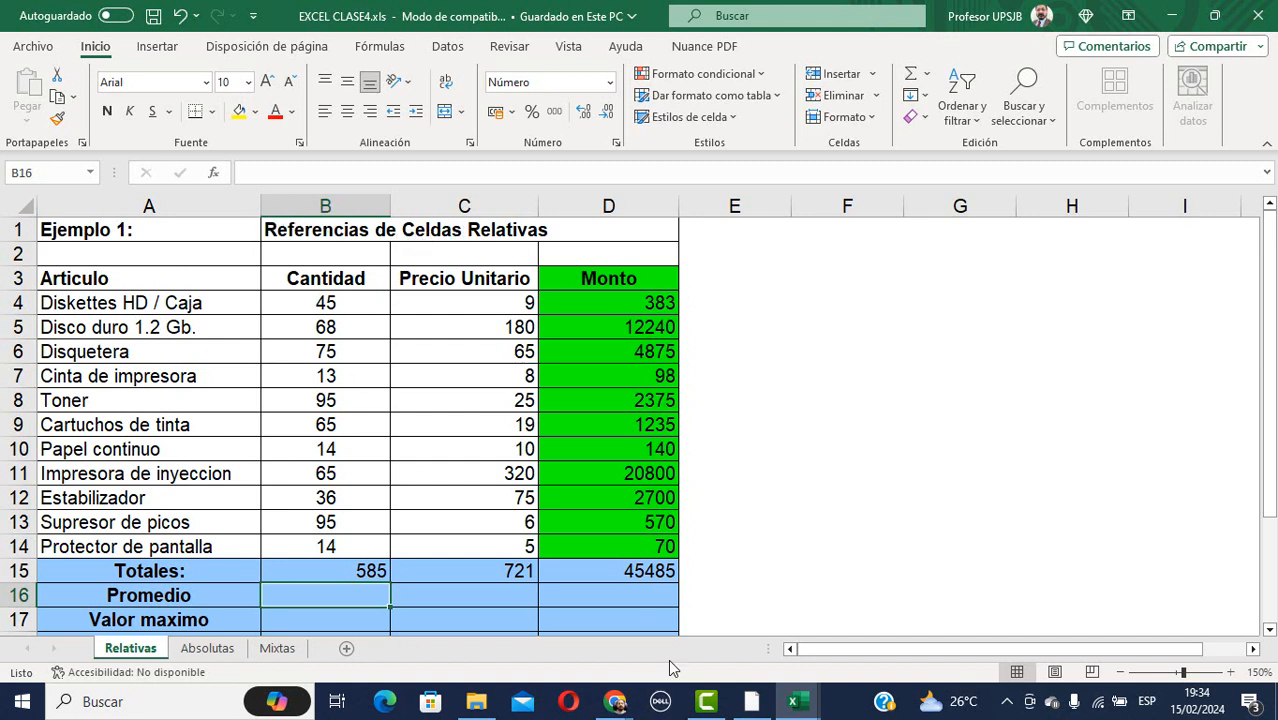
Stop the current Meet share and present the EXCEL CLASE4.xls window from the Ventana tab.
mouse_move(624, 706)
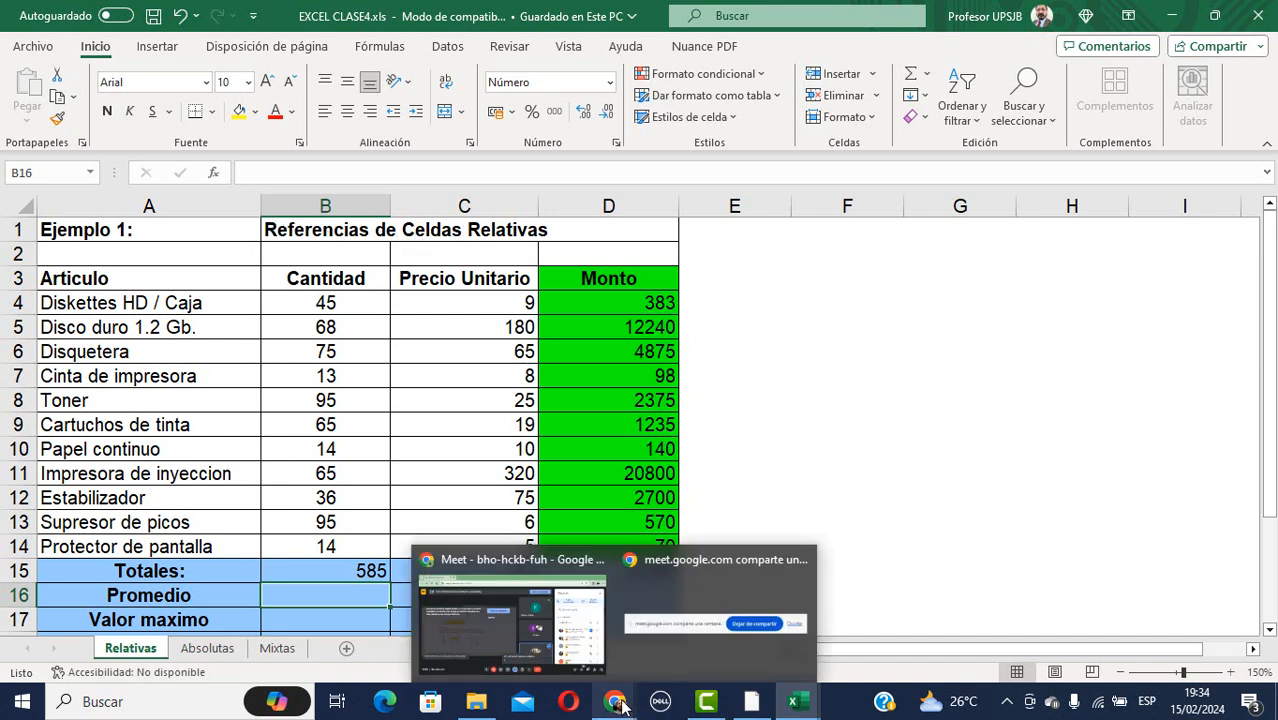
click(541, 559)
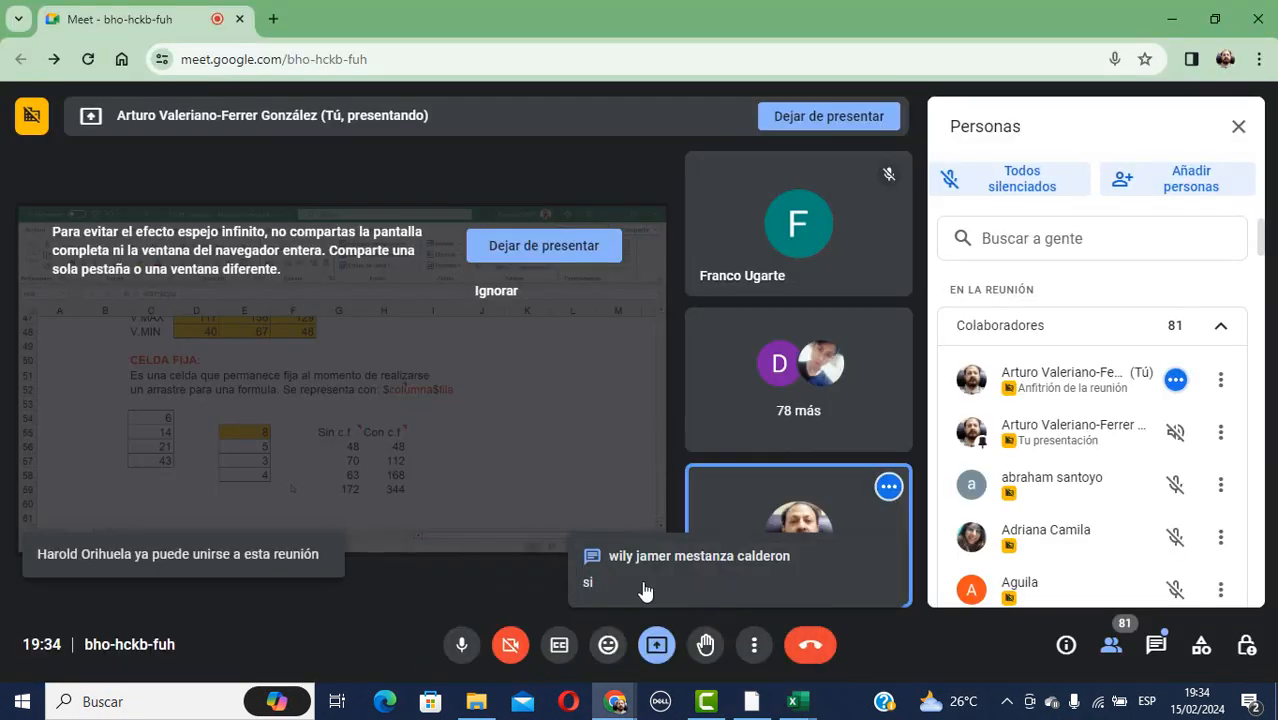
click(660, 647)
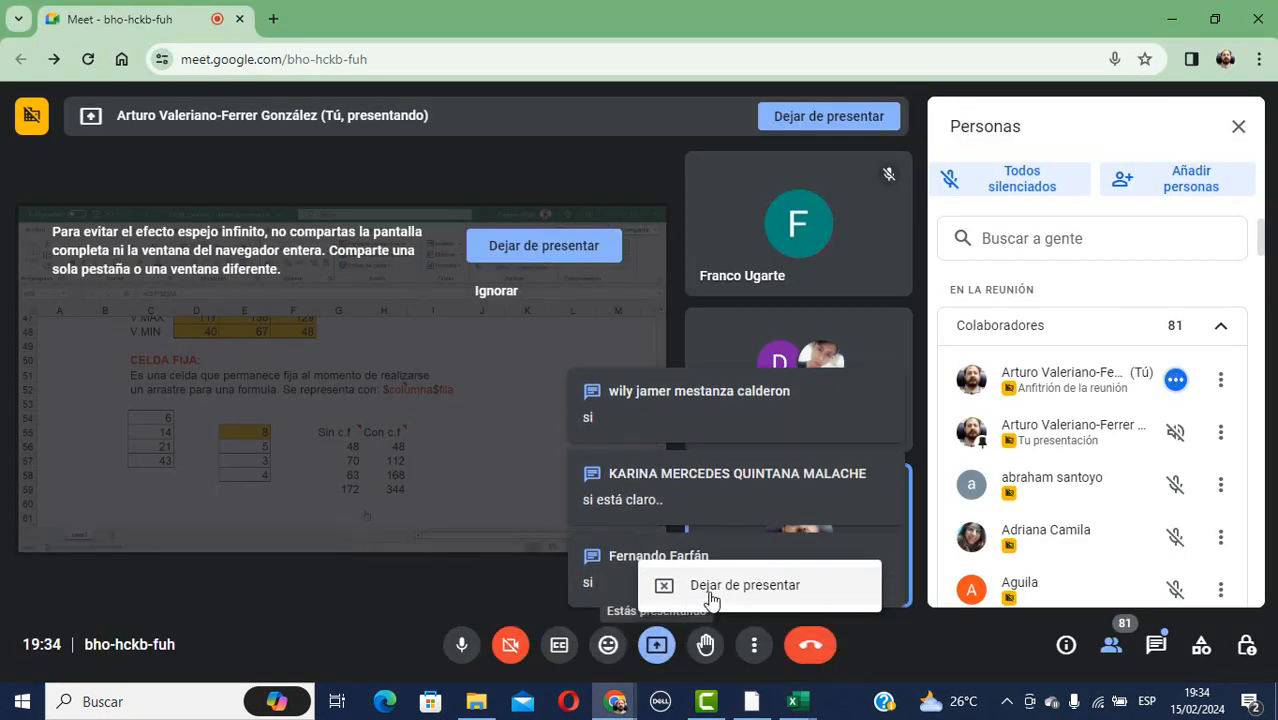
click(716, 595)
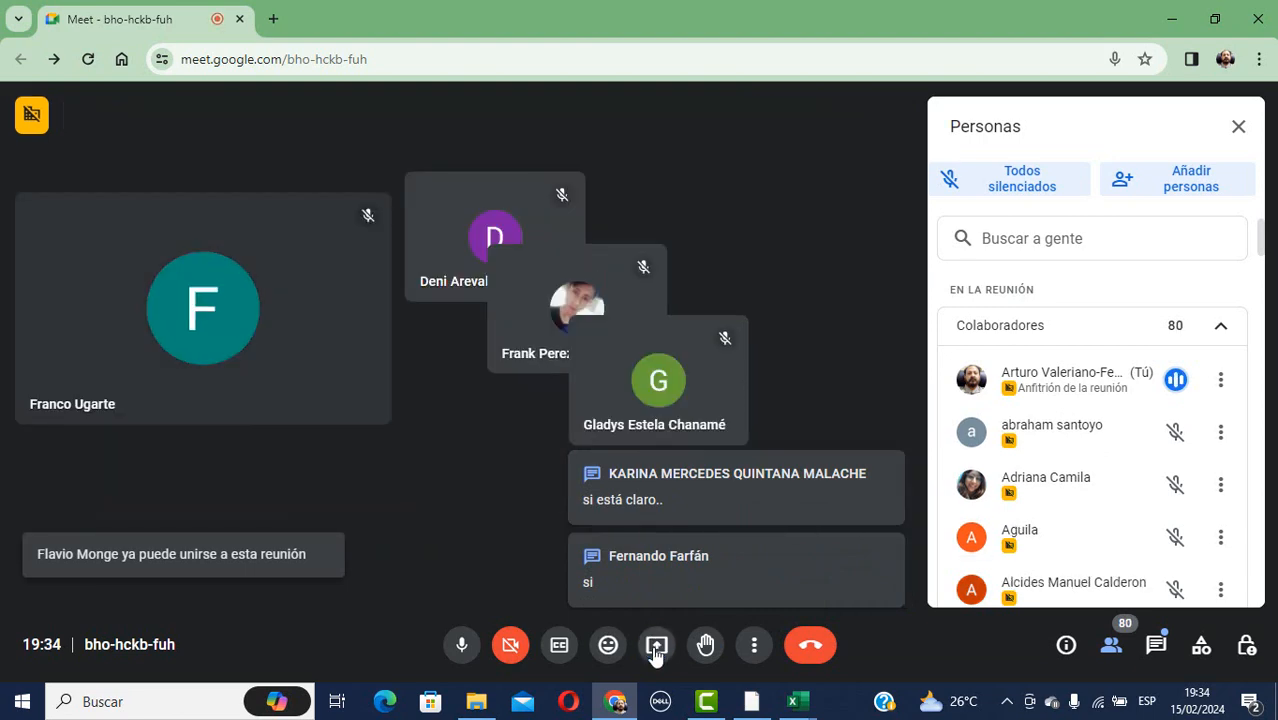
click(660, 643)
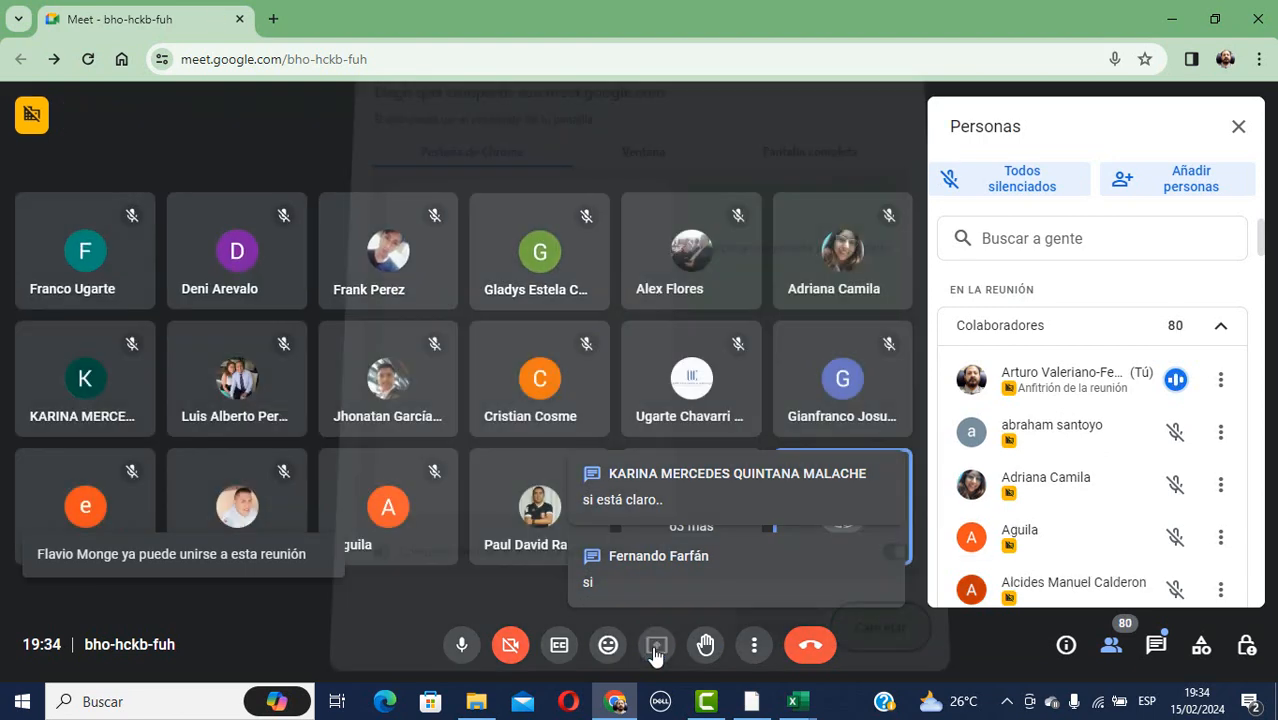
click(656, 175)
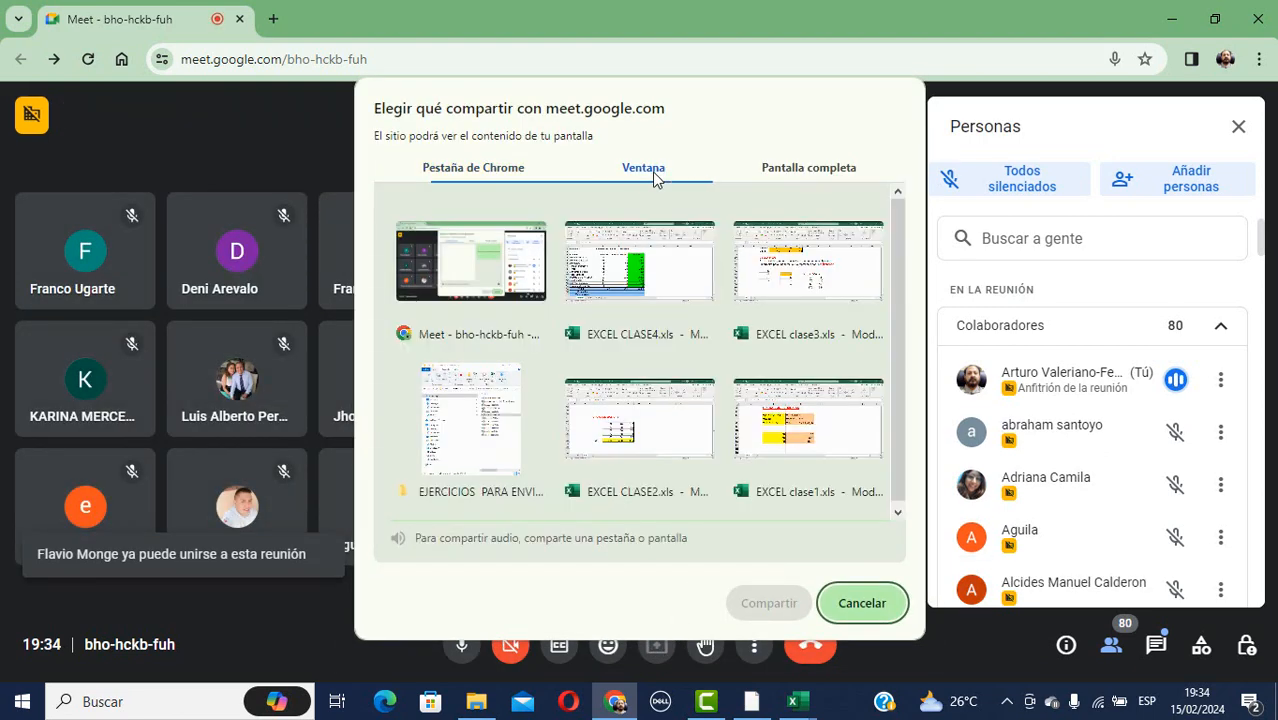
click(630, 272)
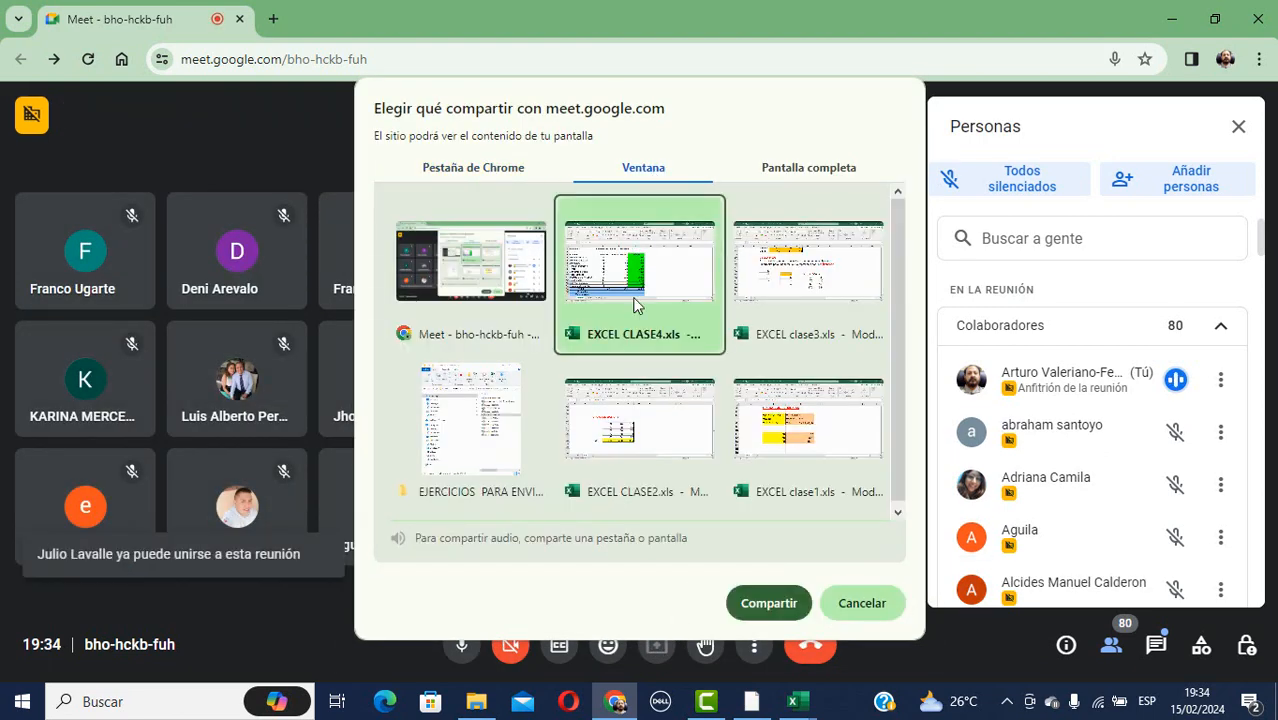
click(757, 606)
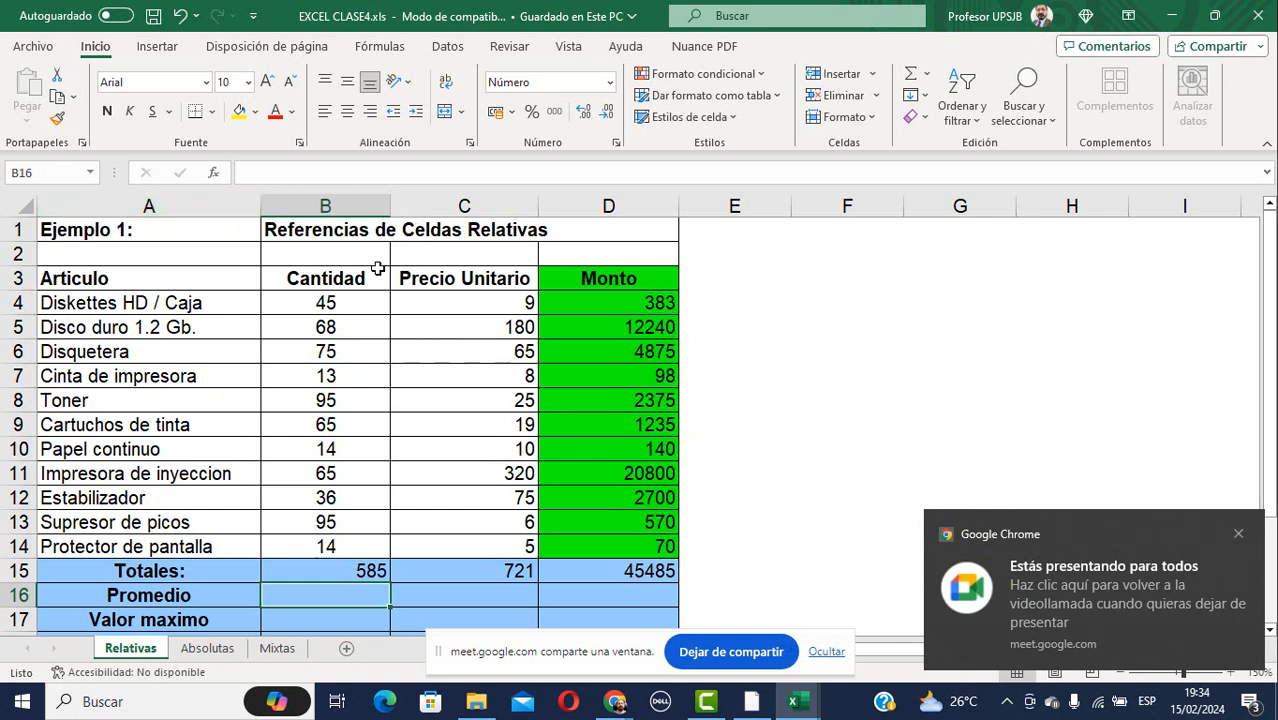
Review D4's =B4*C4 formula and fill it down through D14.
click(318, 283)
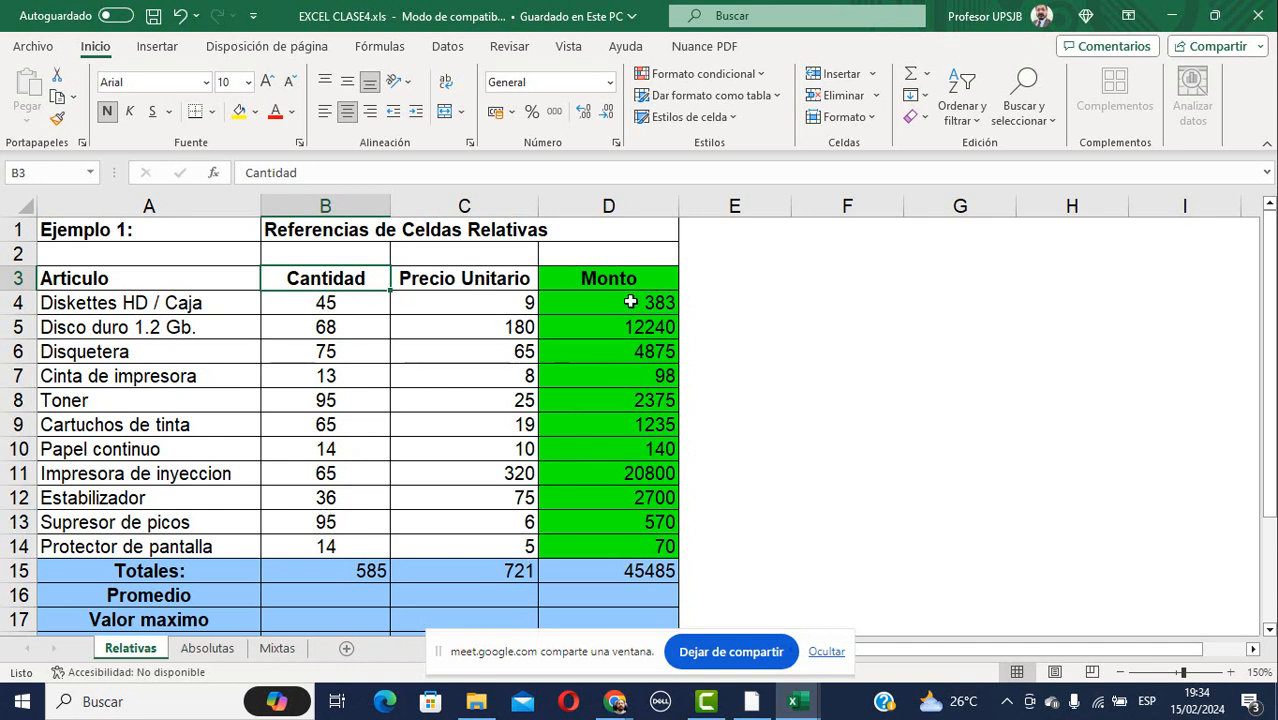
click(628, 298)
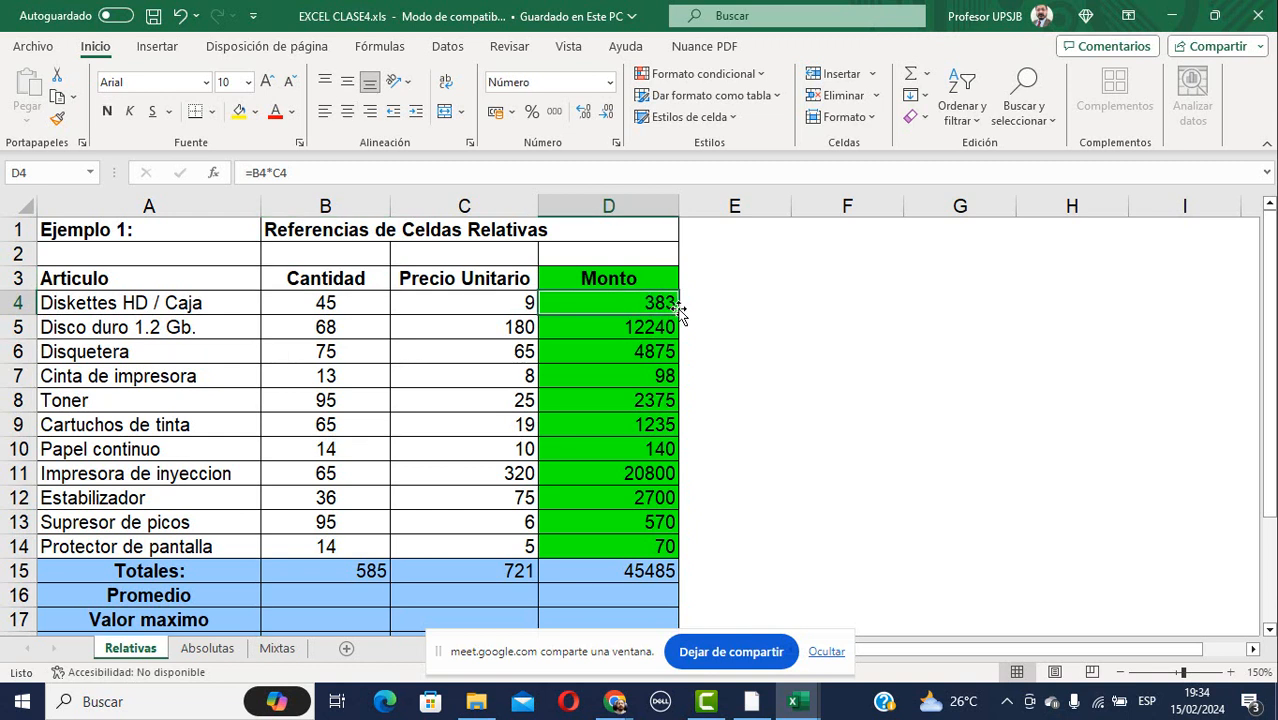
key(F2)
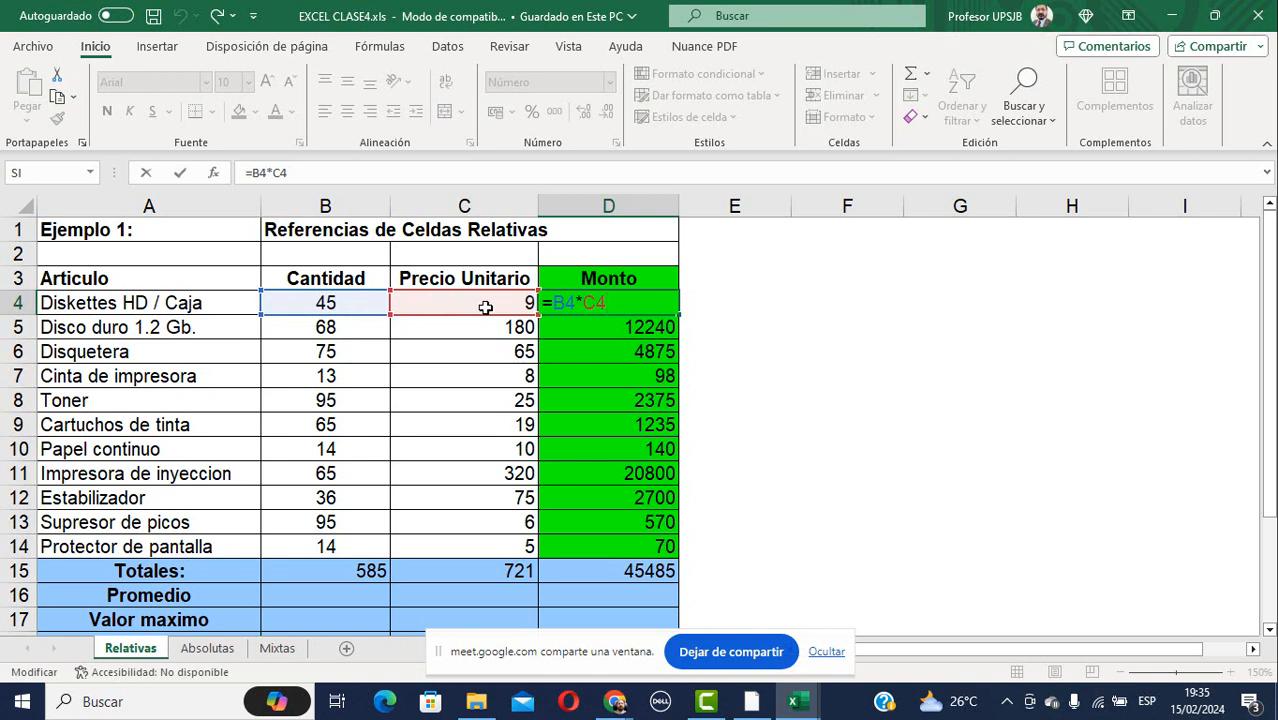
key(Escape)
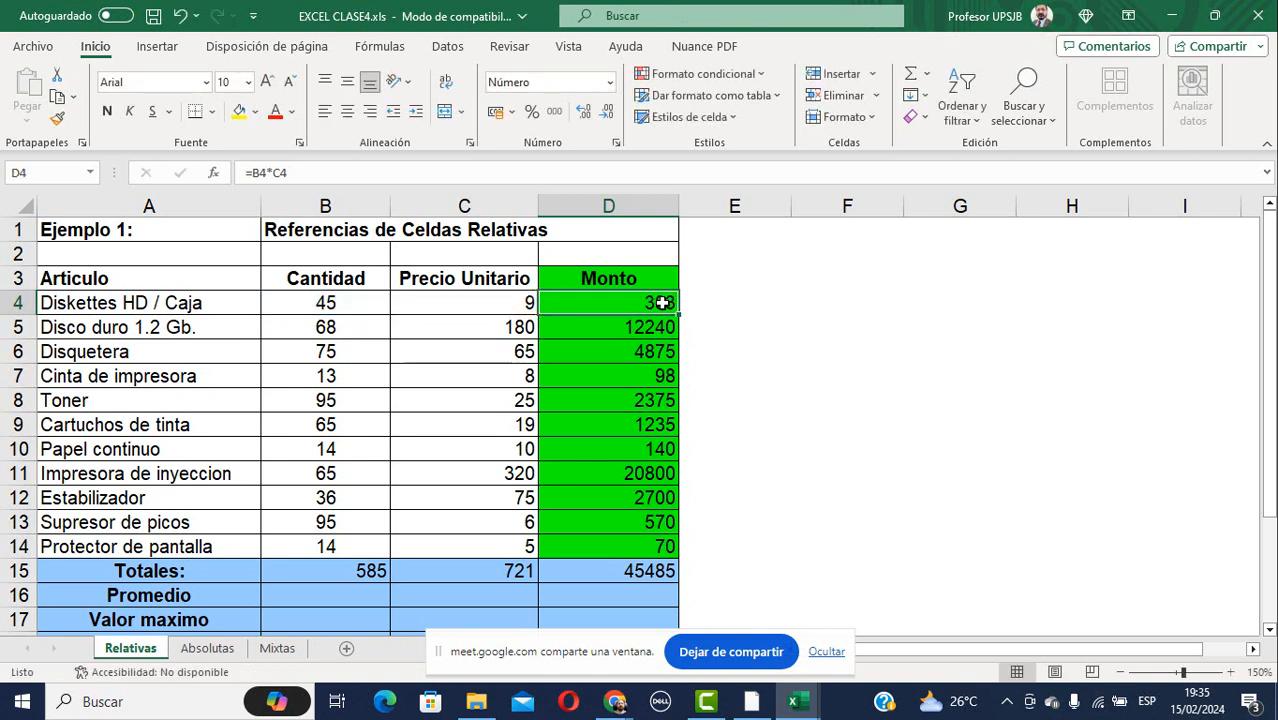
drag(681, 315, 677, 545)
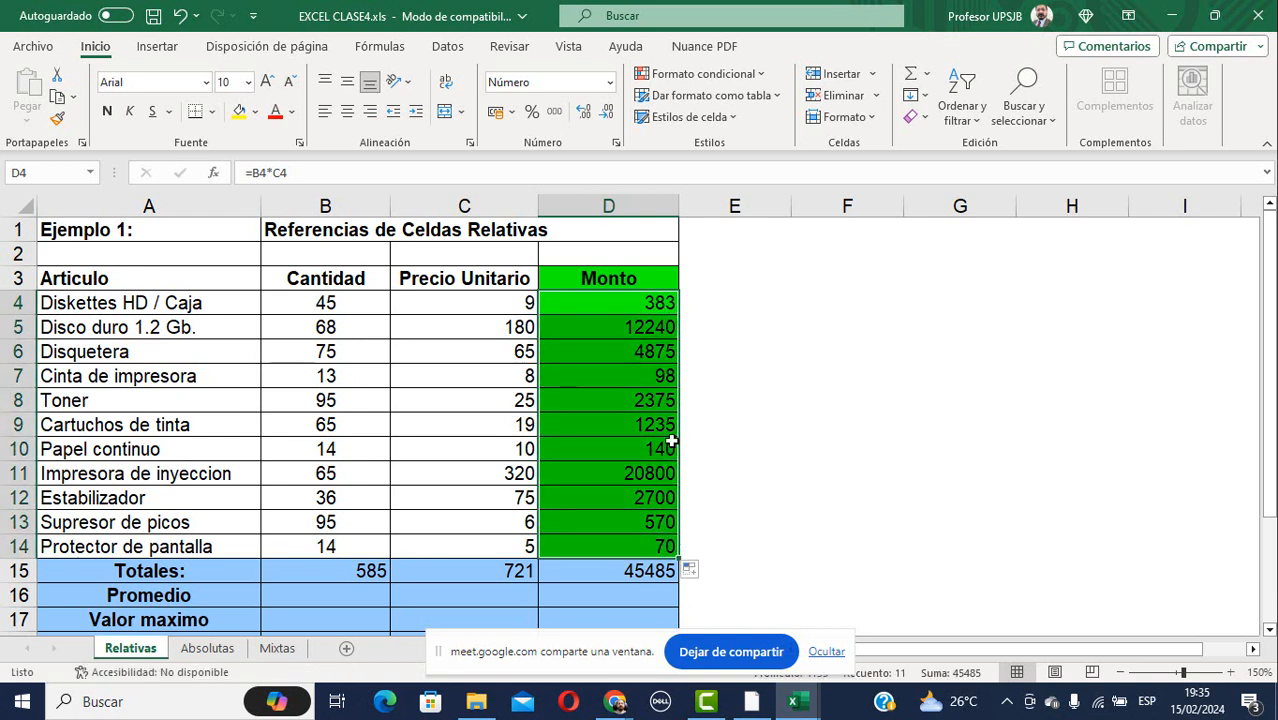
click(779, 375)
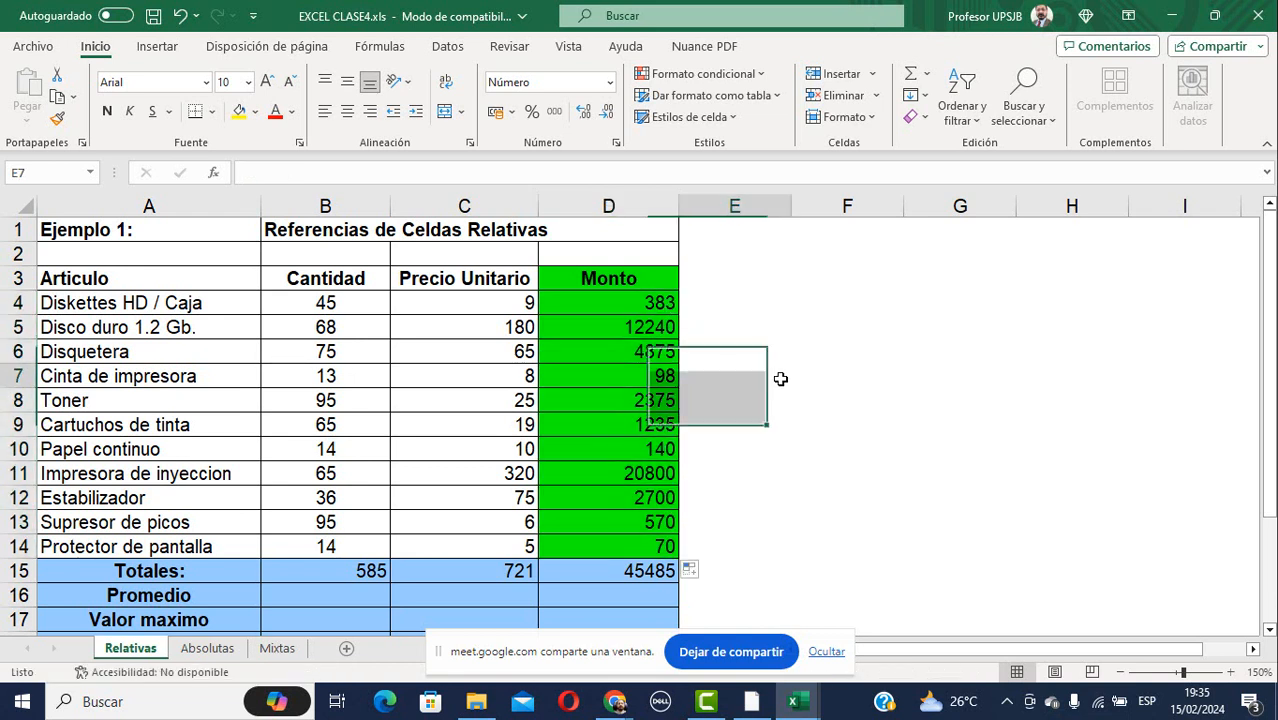
Enter =SUMA(B4:B14) in B15 for a Cantidad total of 585.
click(323, 572)
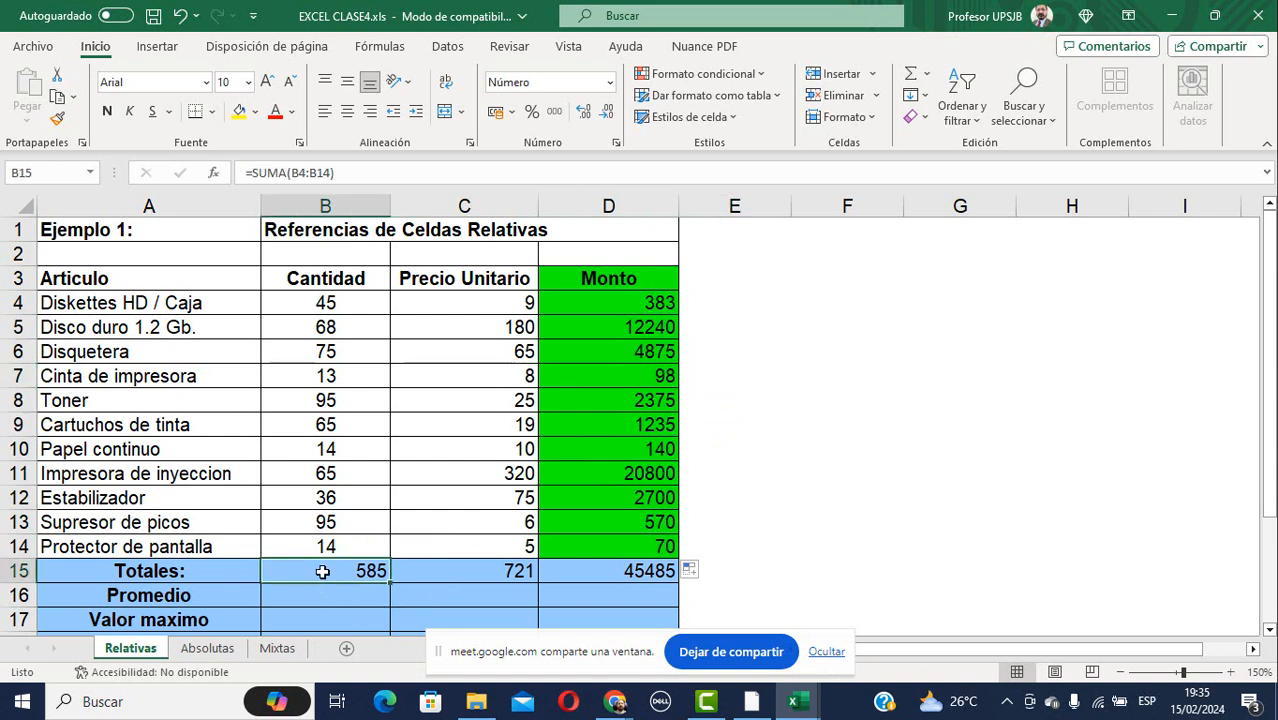
text(=)
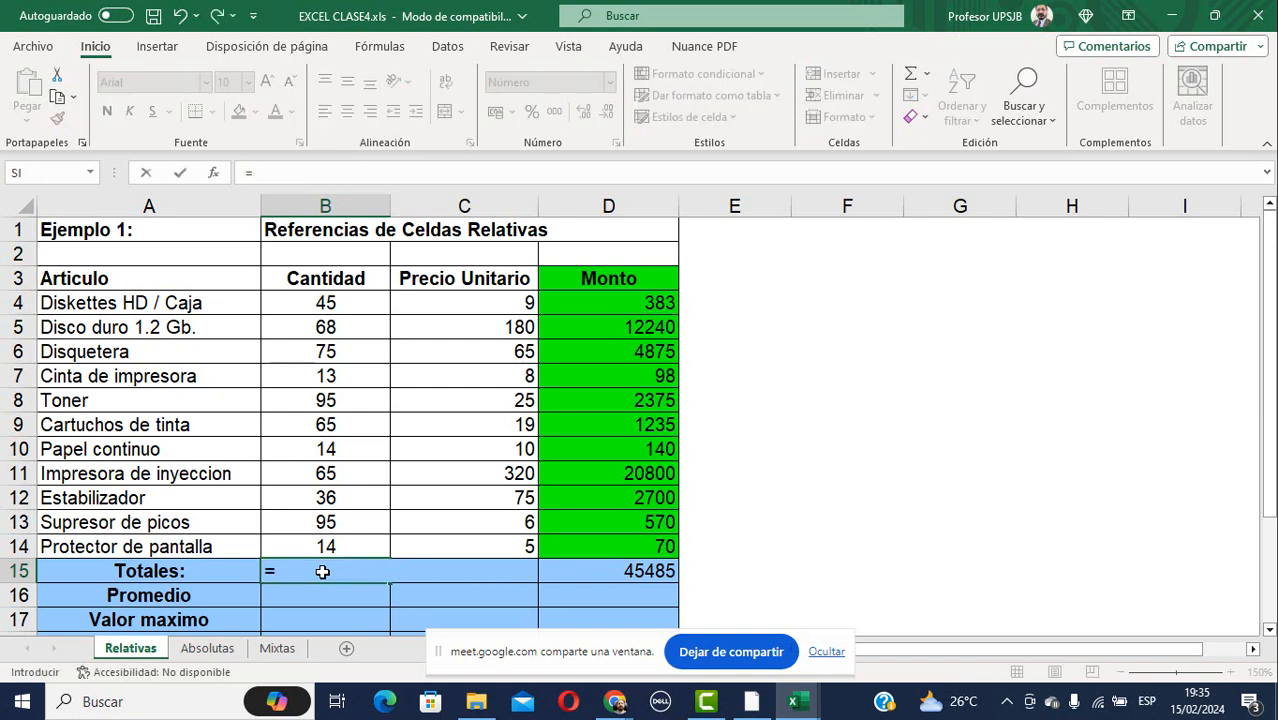
text(suma)
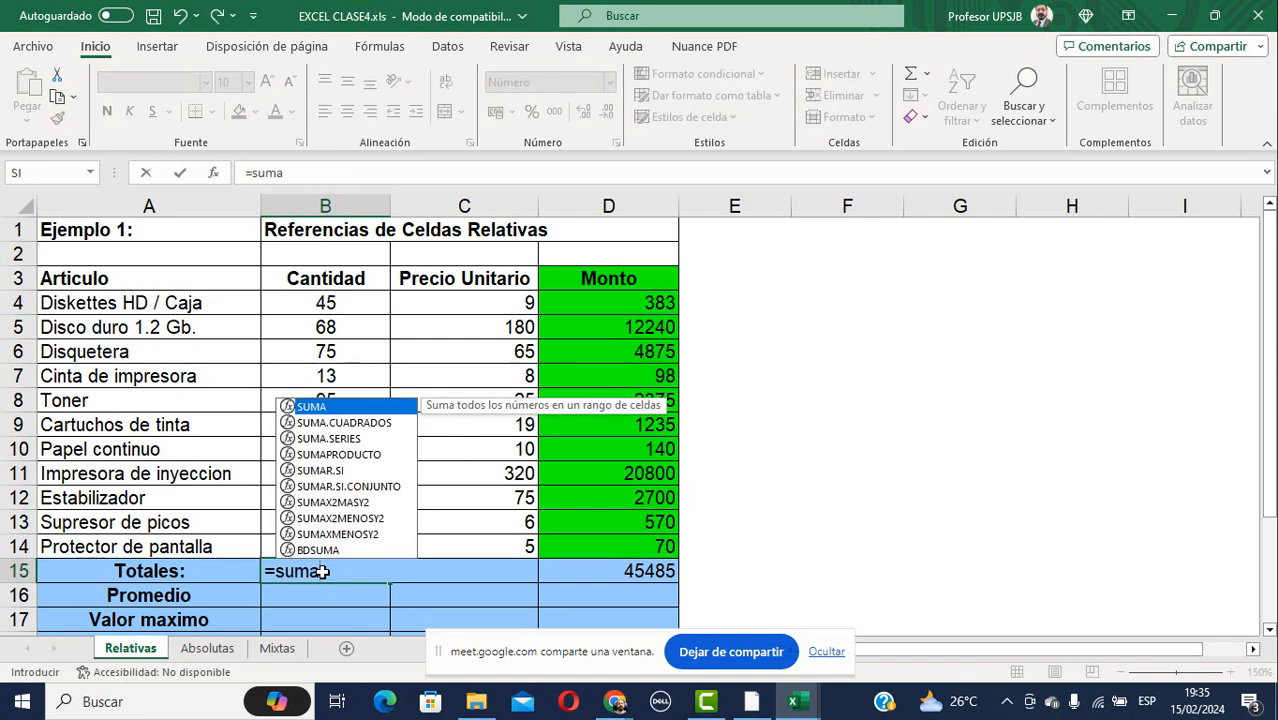
text(()
key(Up)
key(Up)
key(Down)
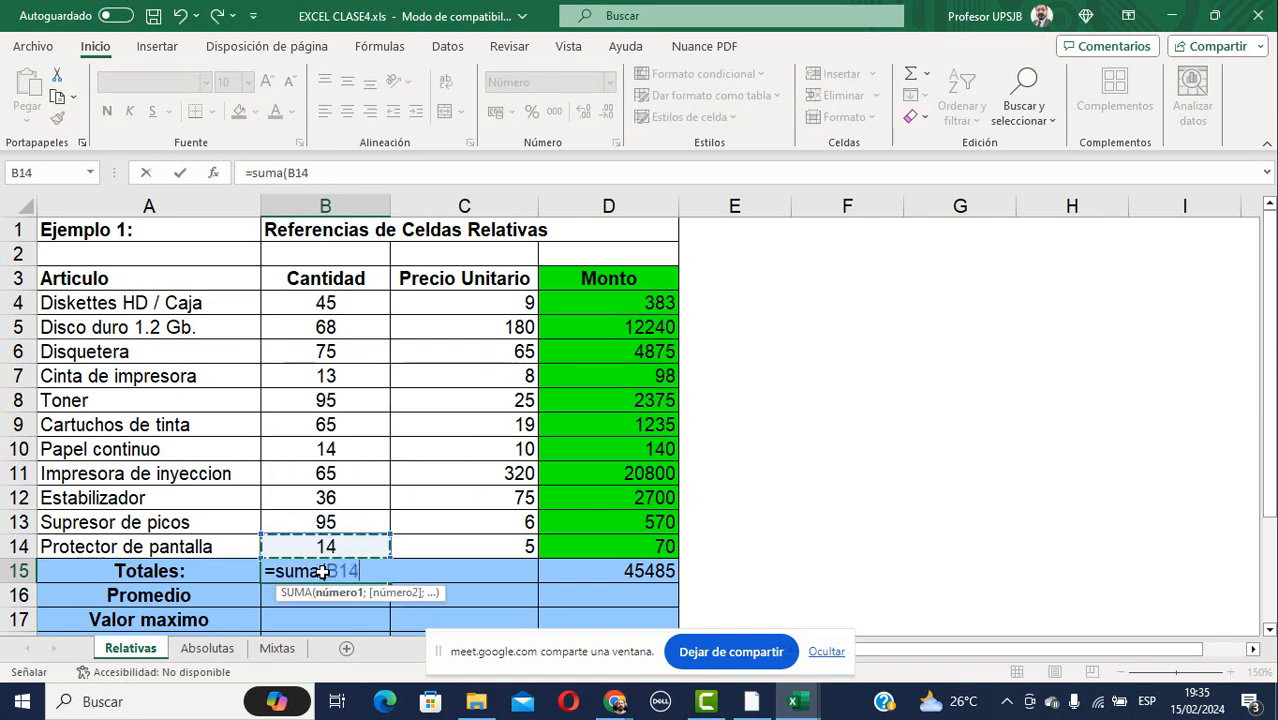
key(shift+Up)
key(shift+Up)
key(shift+Up)
key(shift+Up)
key(shift+Up)
key(shift+Up)
key(shift+Up)
key(shift+Up)
key(shift+Up)
key(shift+Up)
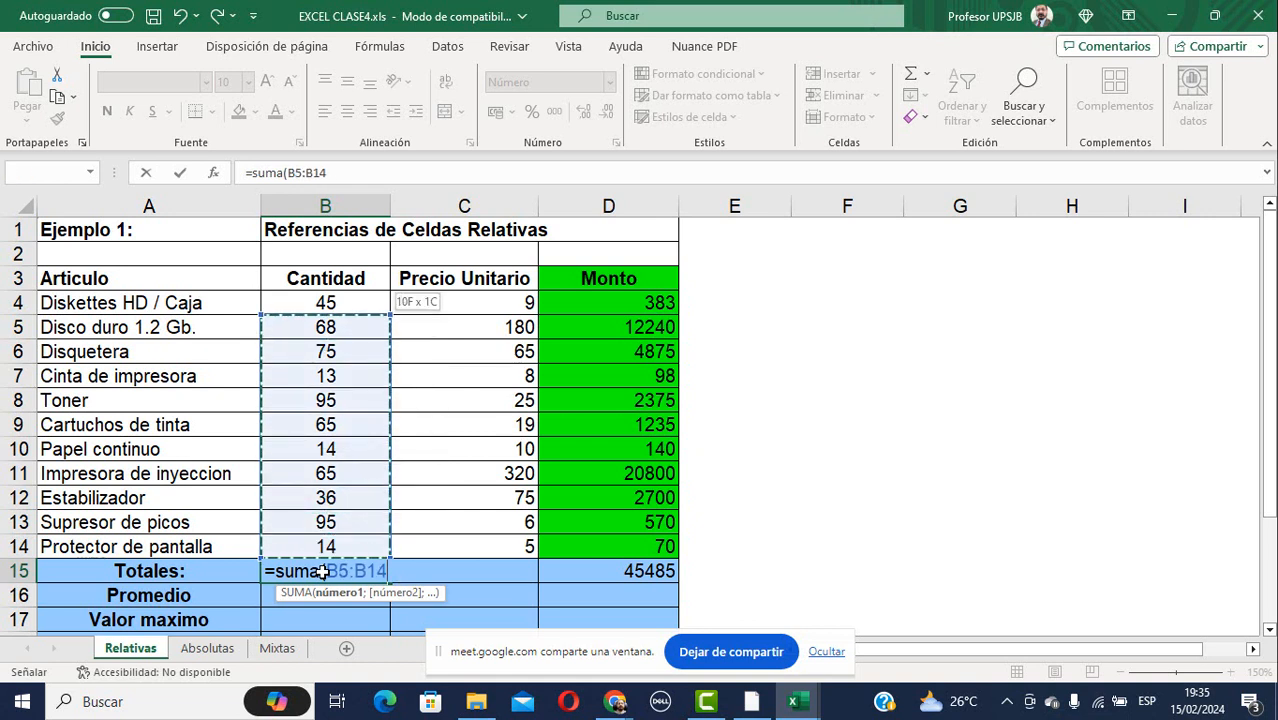
key(Return)
Copy the B15 total into C15:D15, giving 721 and 45485.
click(322, 571)
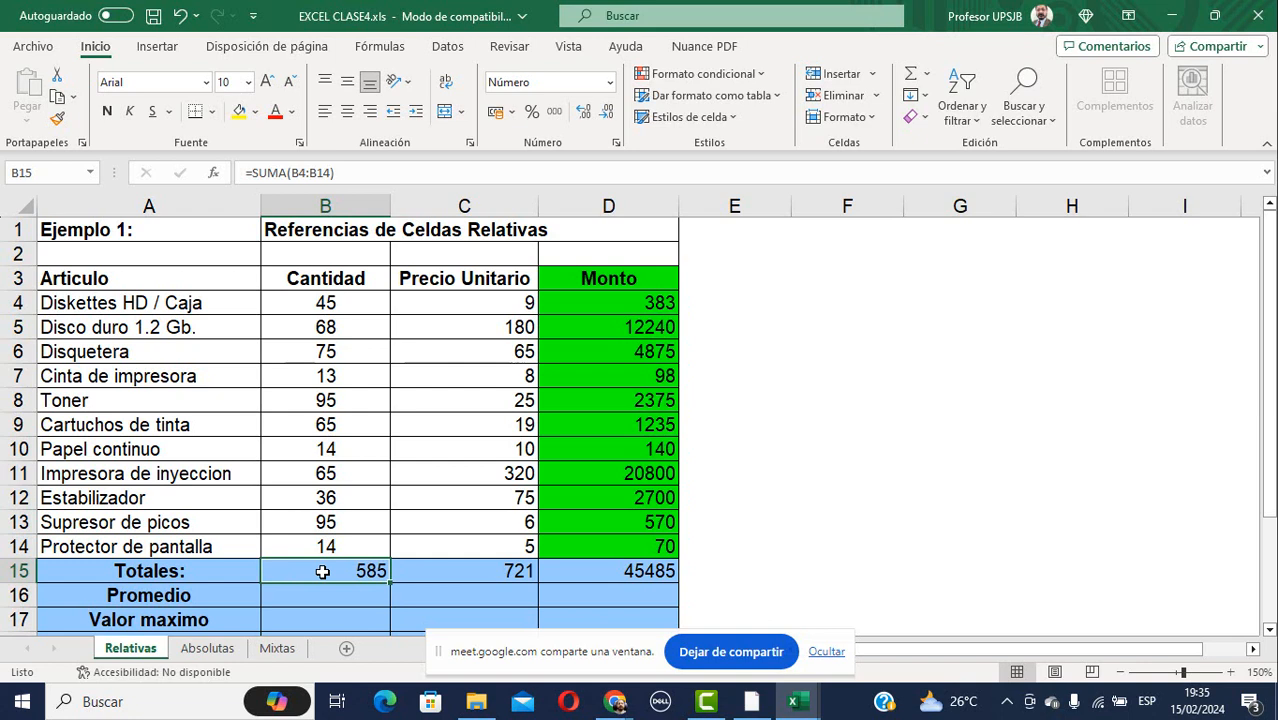
key(ctrl+c)
key(Right)
key(shift+Right)
key(ctrl+v)
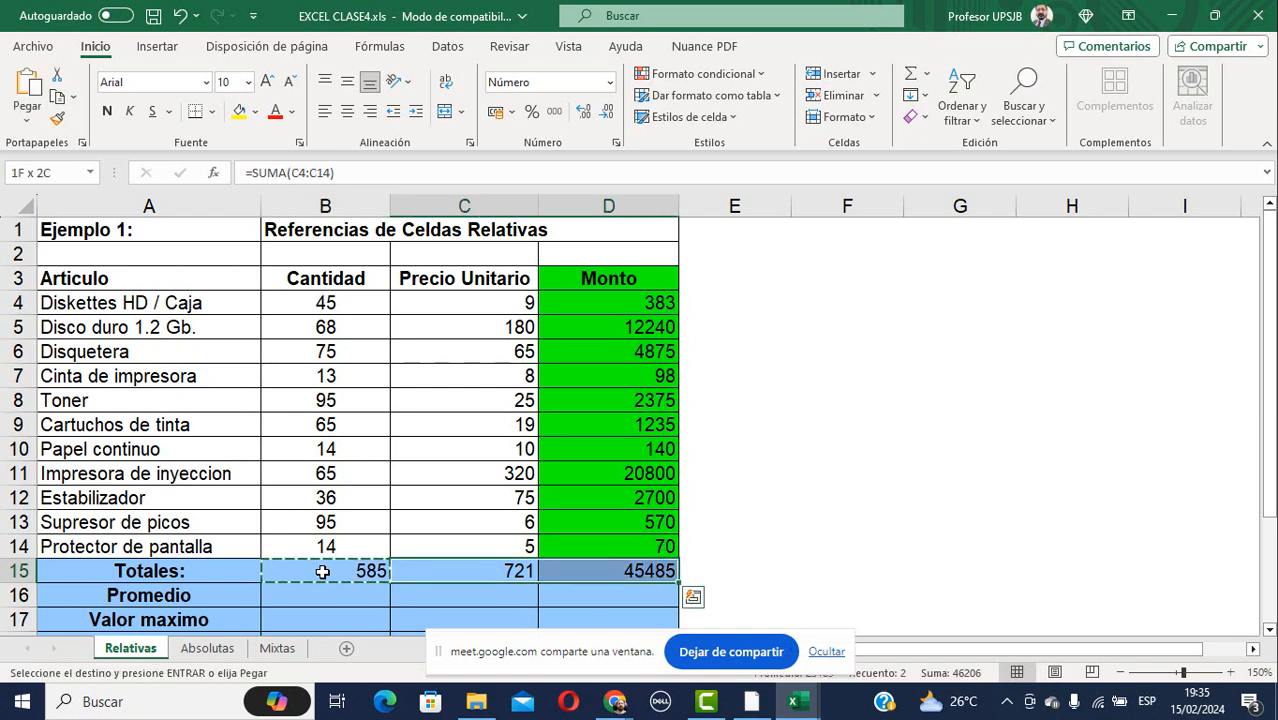
key(Escape)
scroll(322, 571, down, 1)
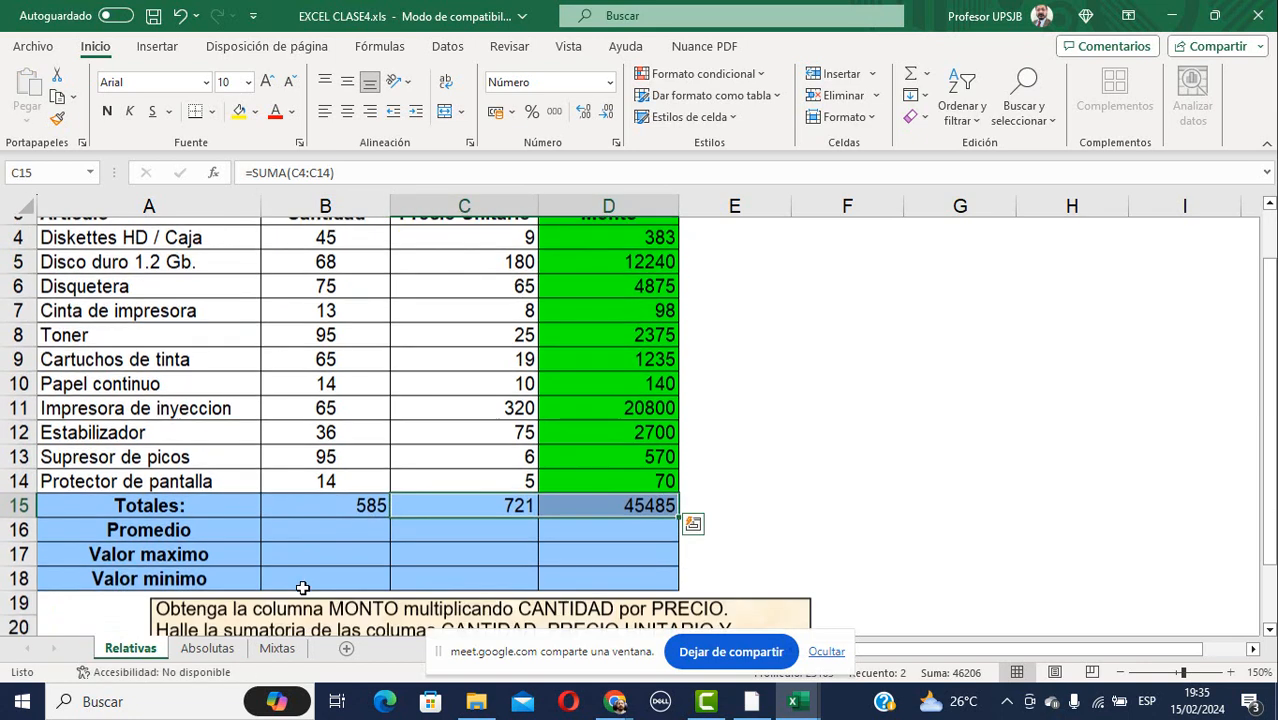
click(322, 524)
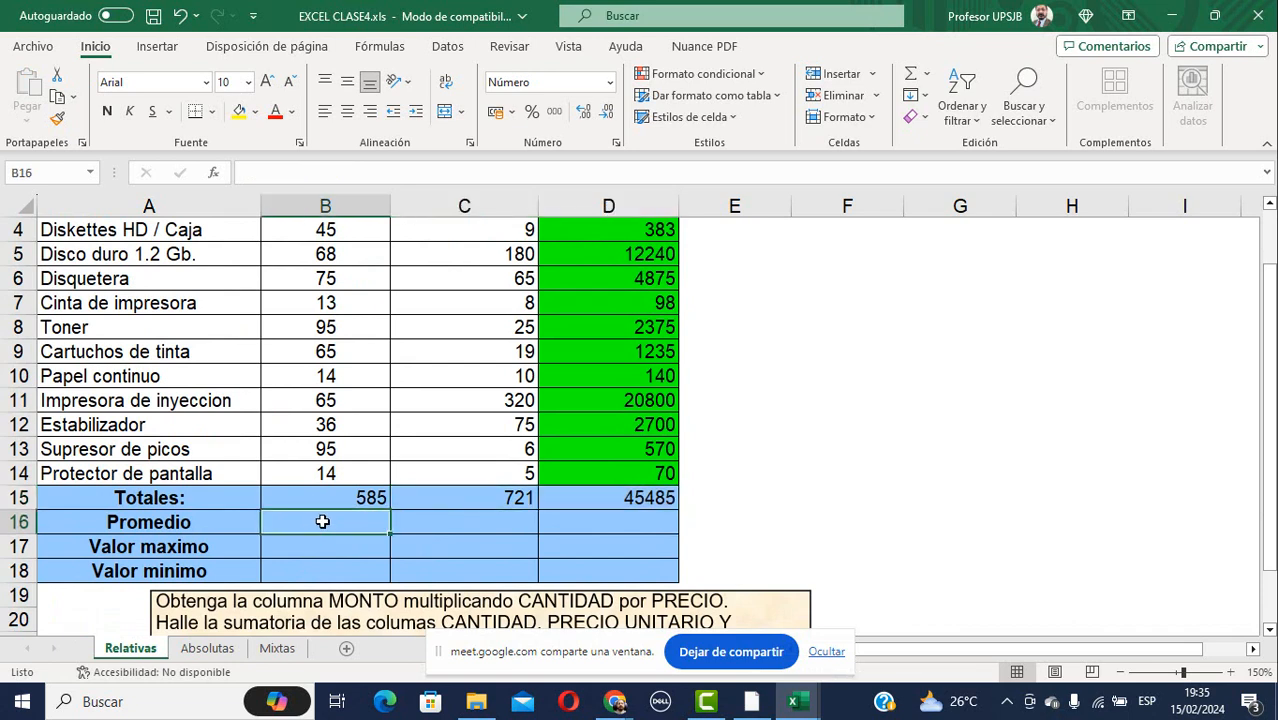
Enter =PROMEDIO(B4:B14) in B16, fixing the misspelled name and wrong B16 reference.
text(=)
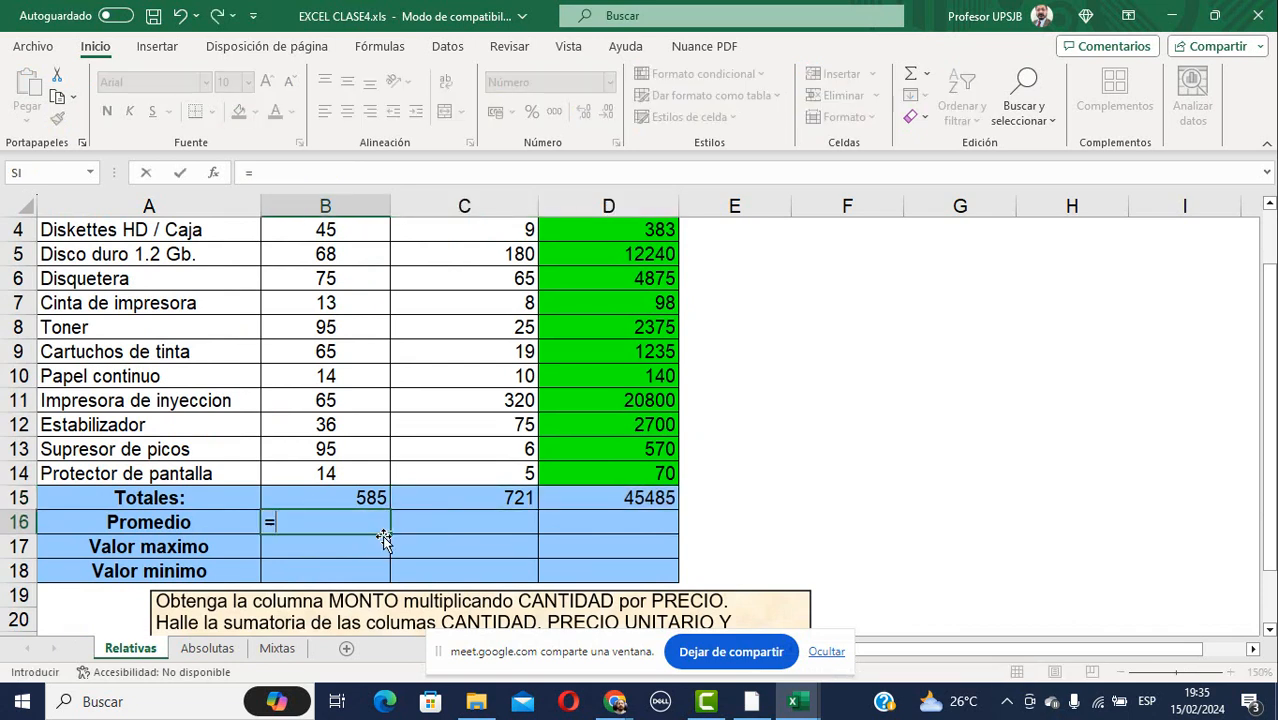
text(promed)
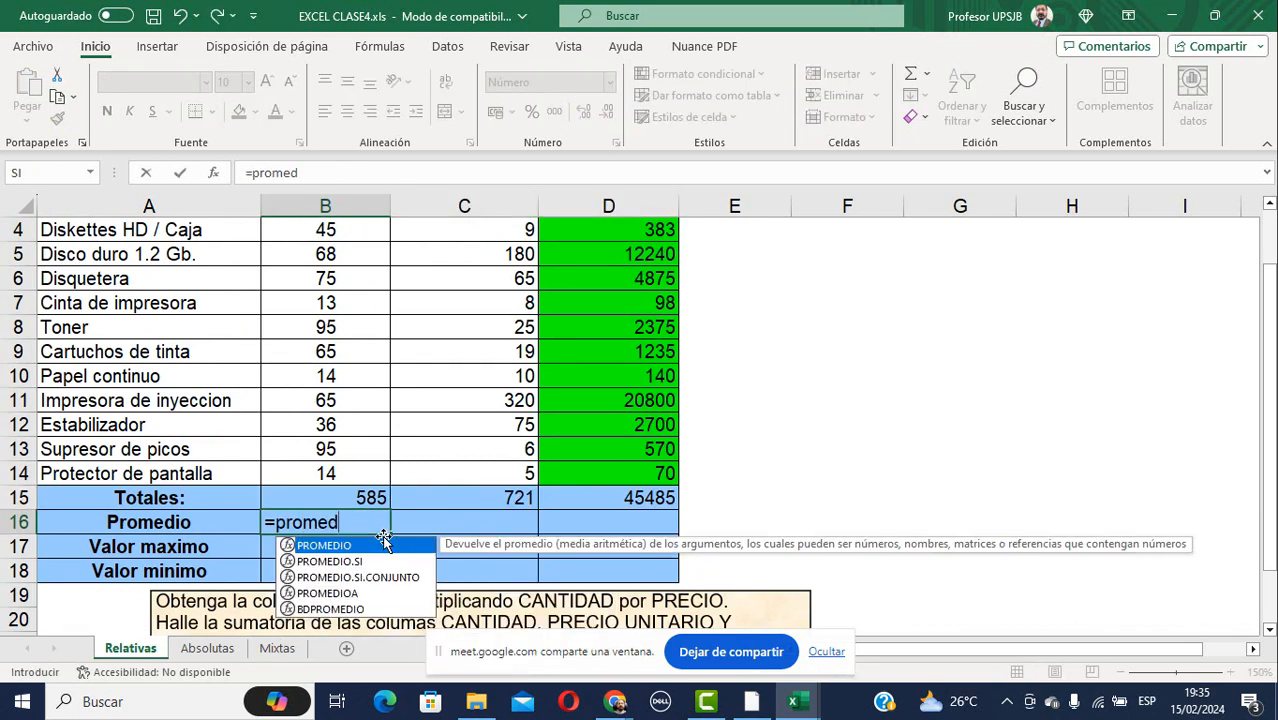
text(dio)
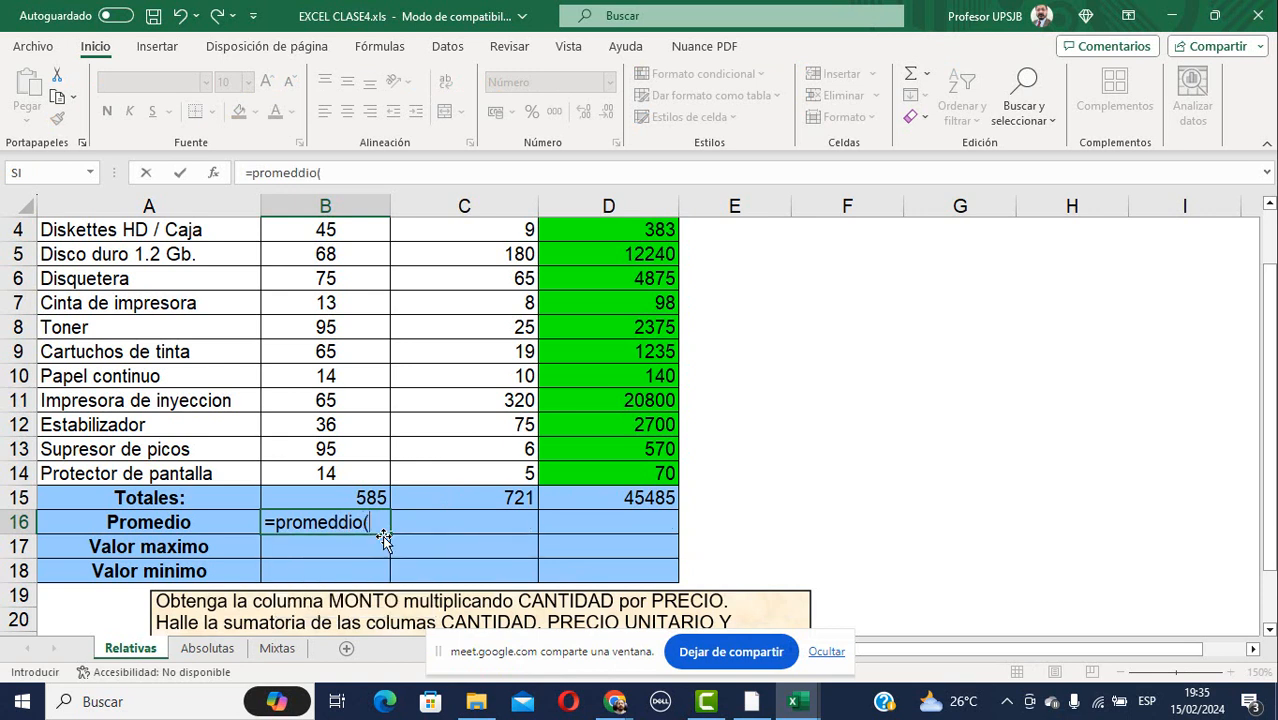
text(()
click(382, 531)
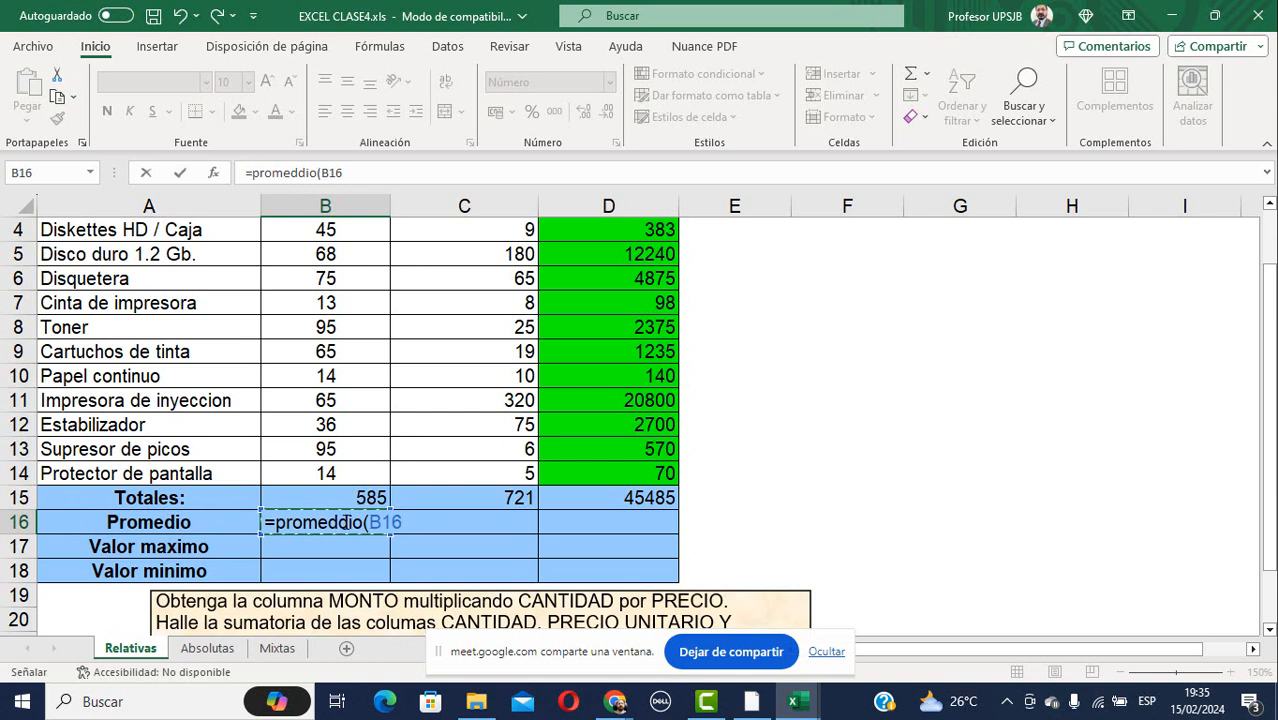
click(355, 527)
key(BackSpace)
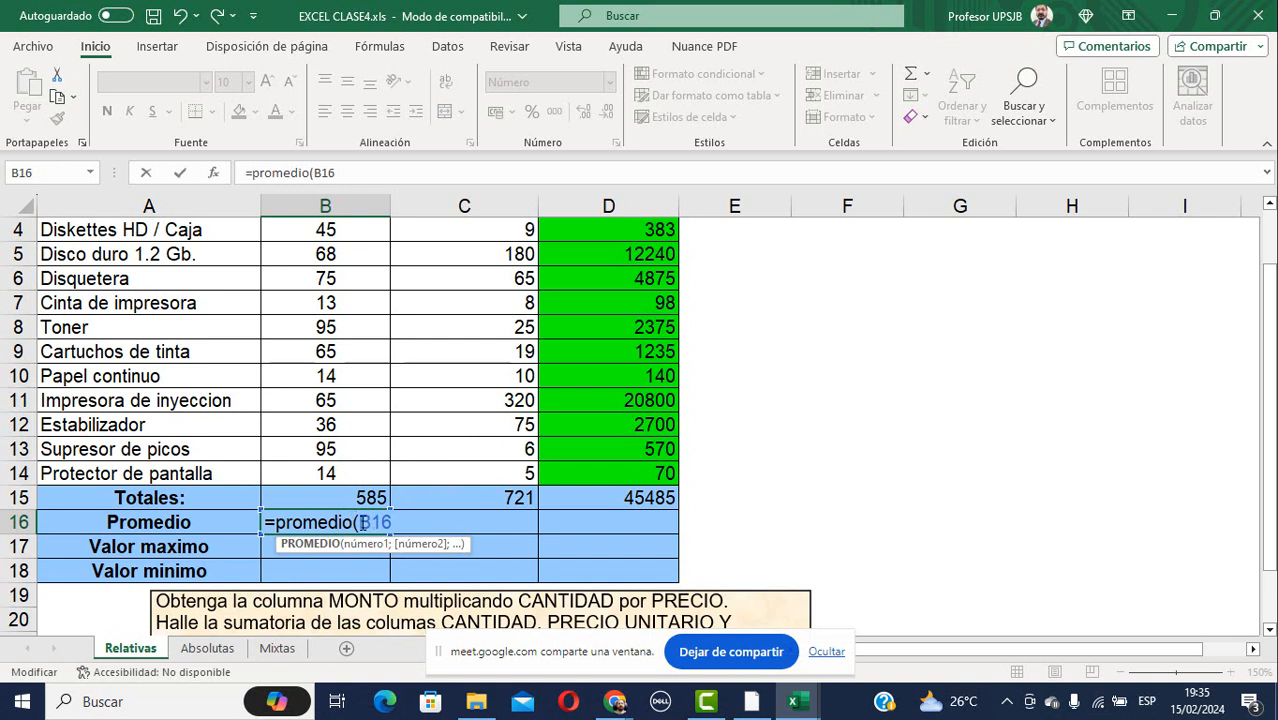
drag(361, 523, 405, 522)
key(BackSpace)
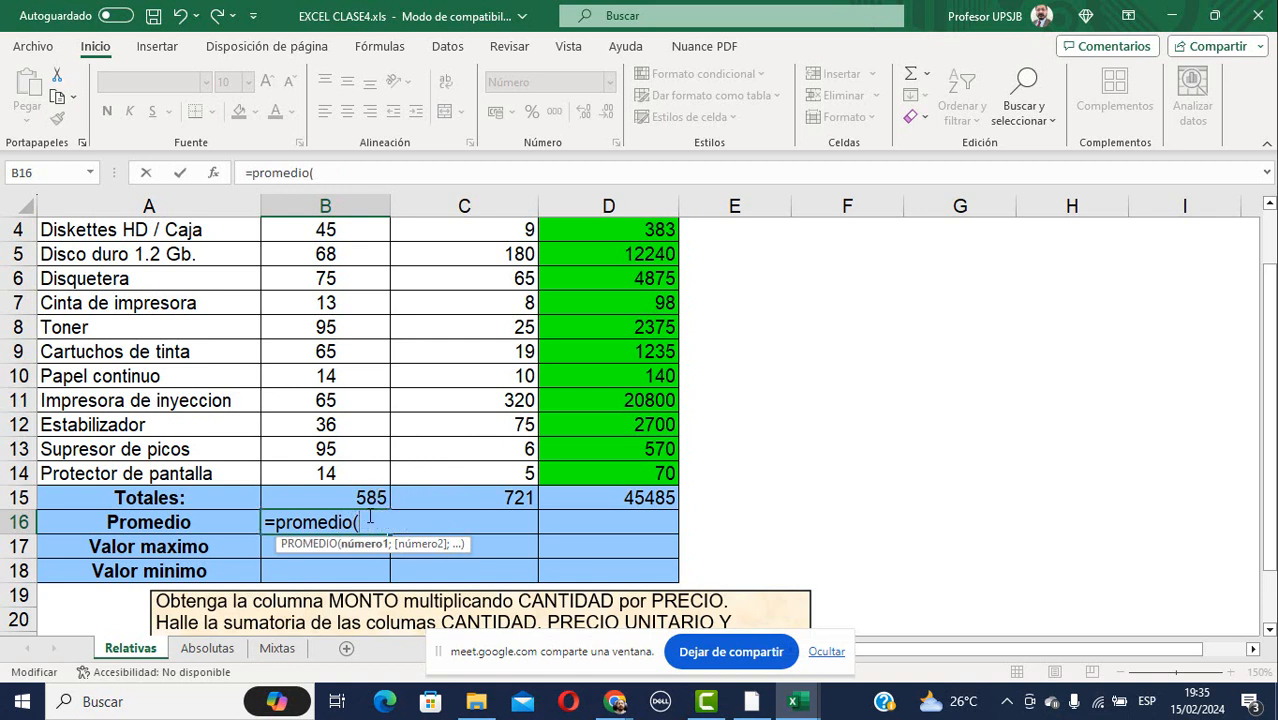
drag(312, 475, 329, 279)
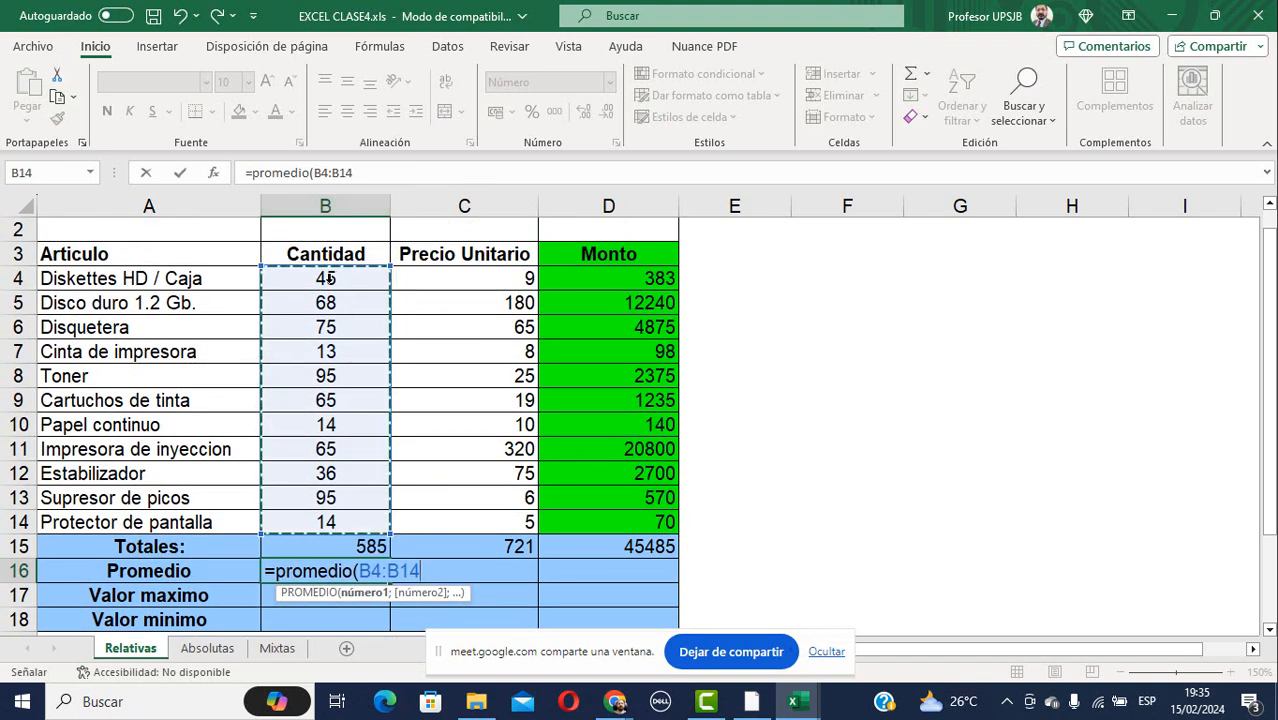
key(Return)
Copy the average formula into C16:D16, giving averages 53, 66 and 4135.
key(Up)
key(ctrl+c)
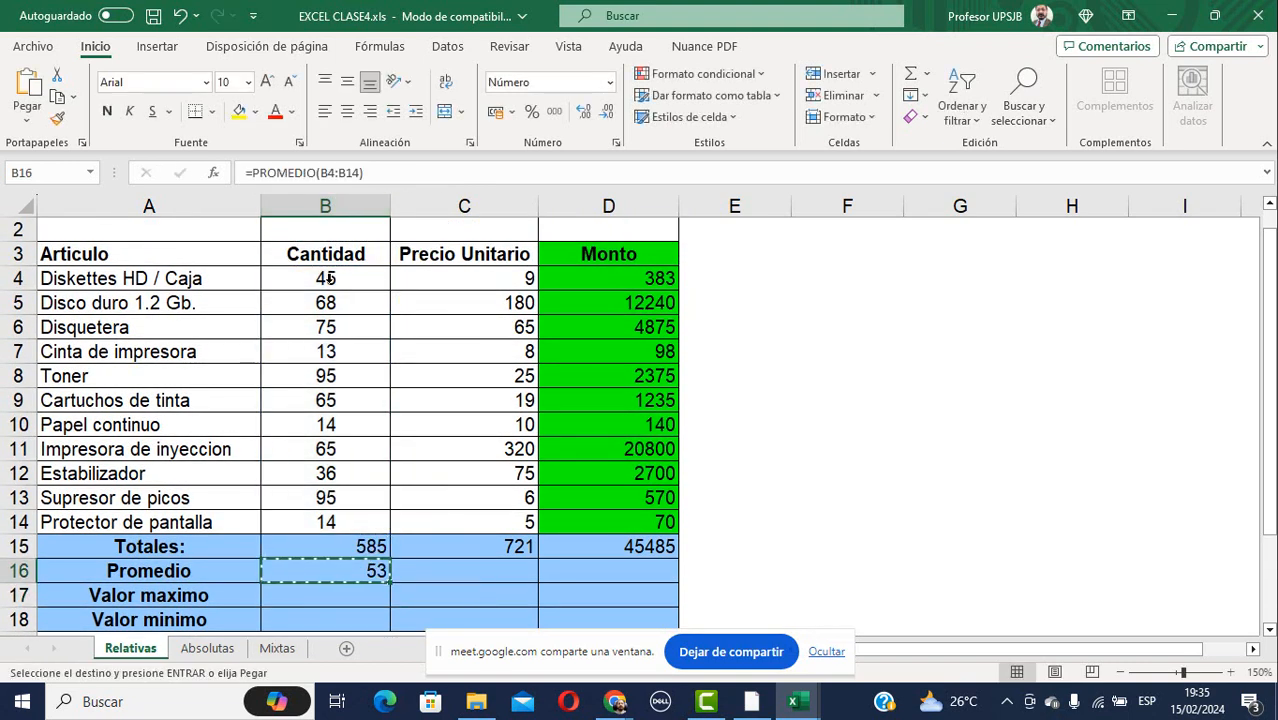
key(Right)
key(shift+Right)
key(Return)
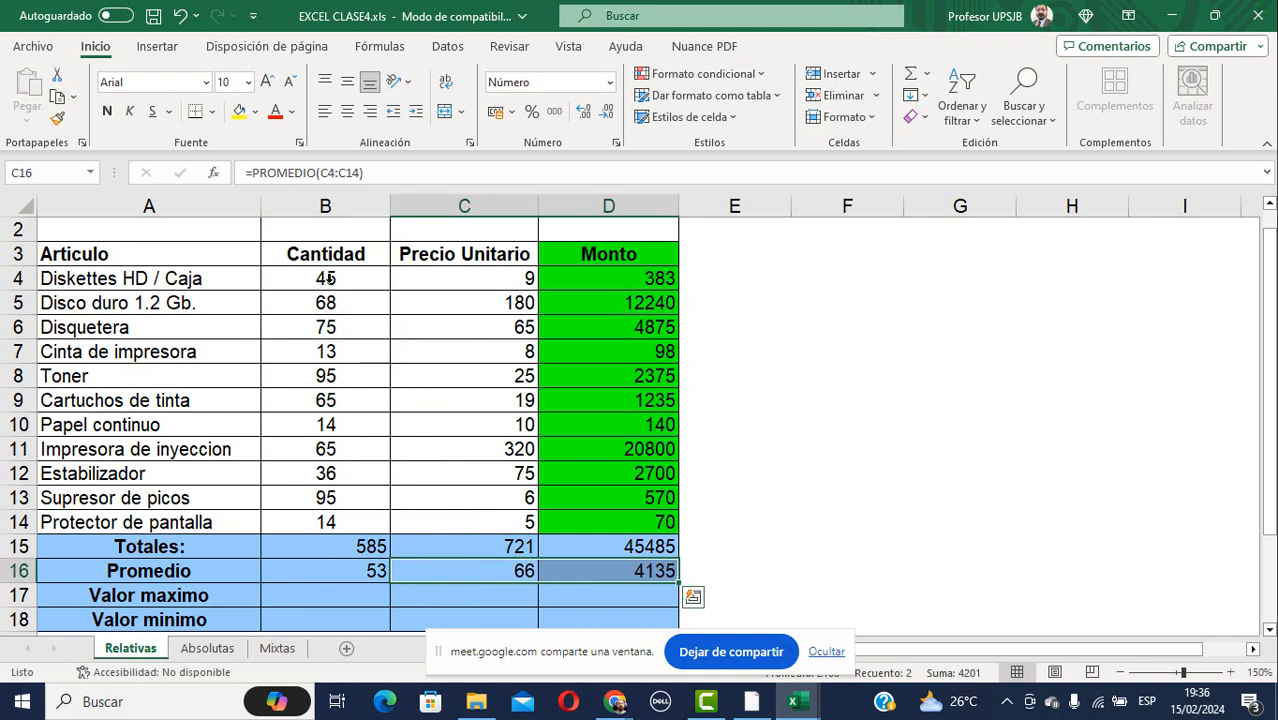
Enter =MAX(B4:B14) in B17 for a Cantidad maximum of 95.
key(Down)
key(Left)
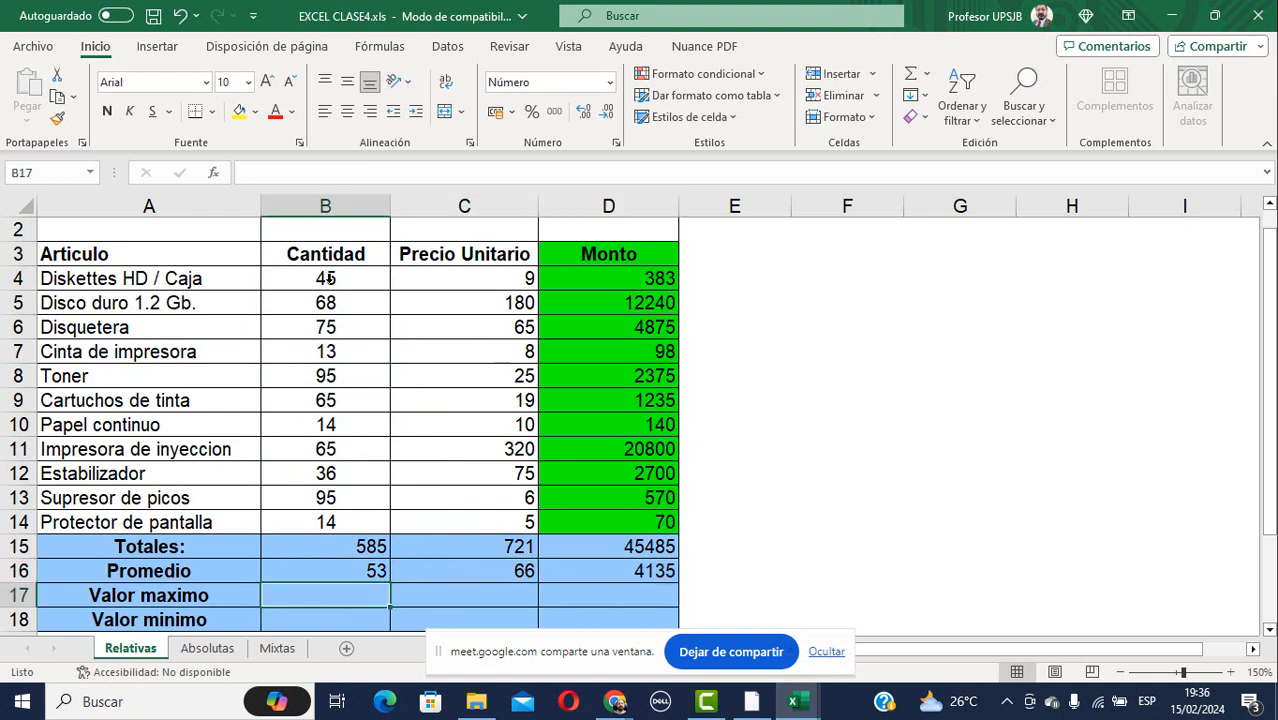
text(=max)
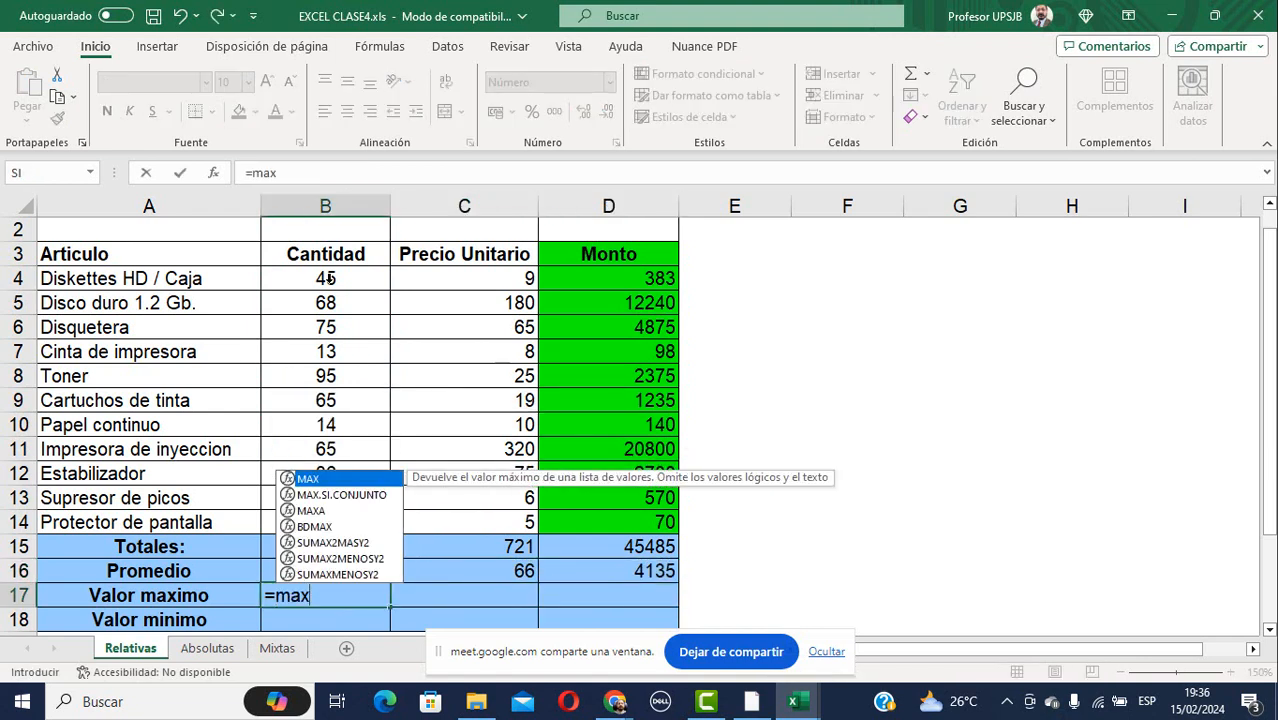
text(()
key(Up)
key(Up)
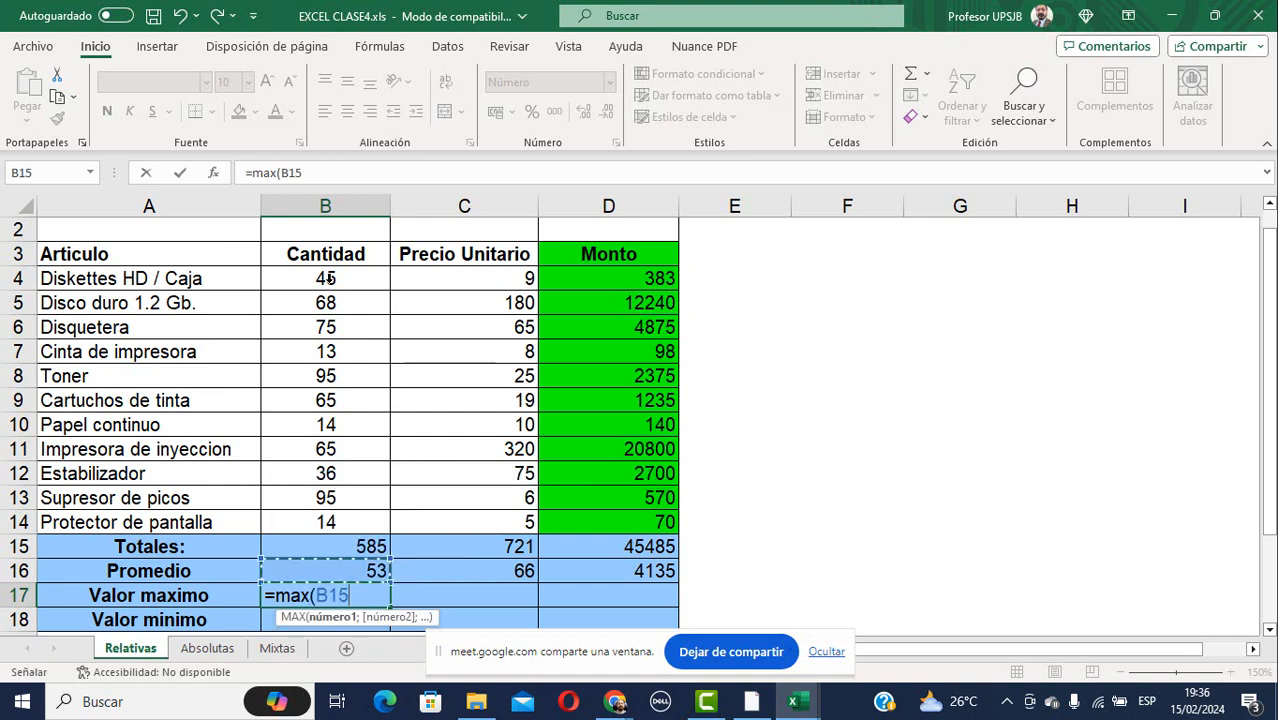
key(Up)
key(shift+Up)
key(shift+Up)
key(shift+Up)
key(shift+Up)
key(shift+Up)
key(shift+Up)
key(shift+Up)
key(shift+Up)
key(shift+Up)
key(shift+Up)
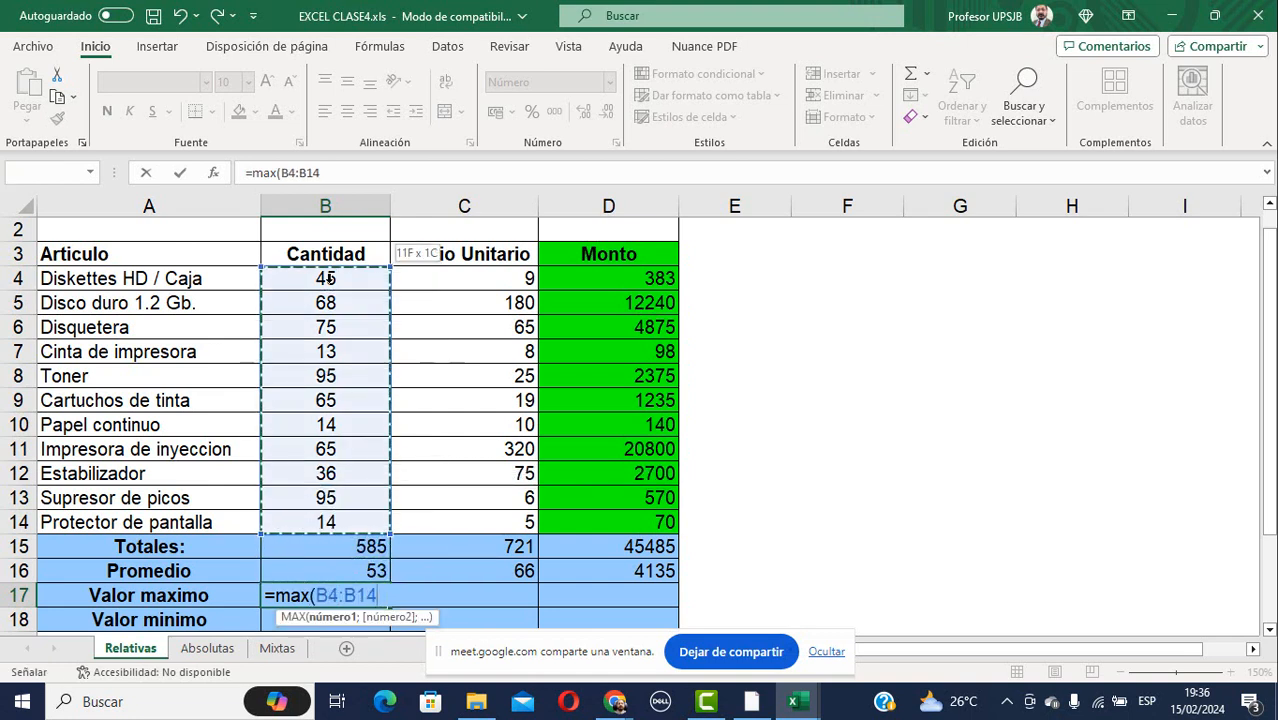
key(Return)
key(Down)
Enter =MIN(B4:B14) in B18 for a Cantidad minimum of 13.
key(Up)
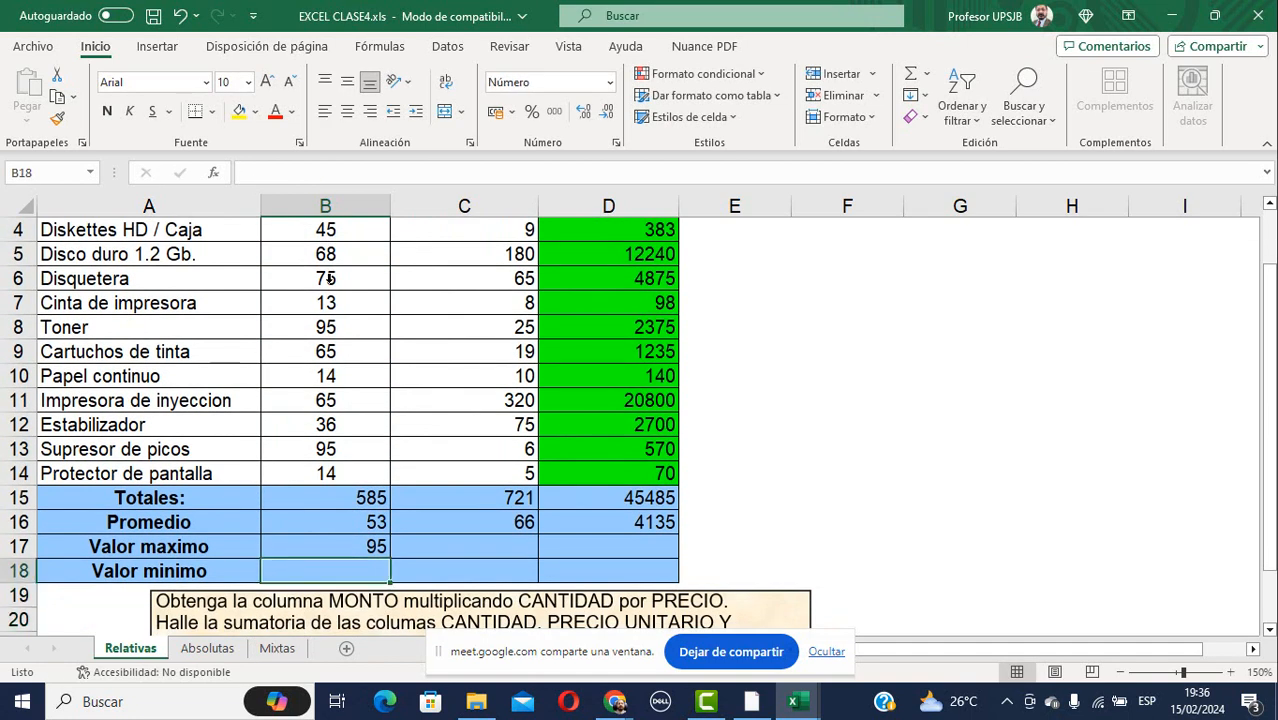
text(=min()
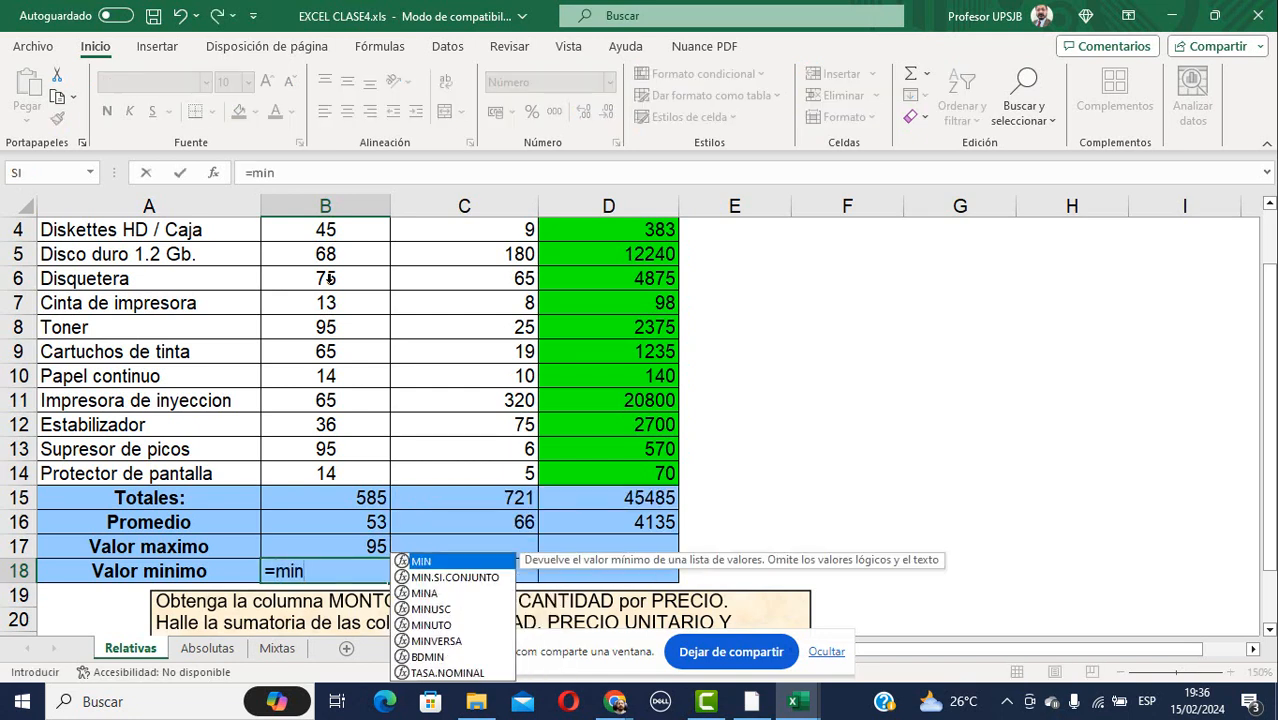
key(Up)
key(Up)
key(Up)
key(Up)
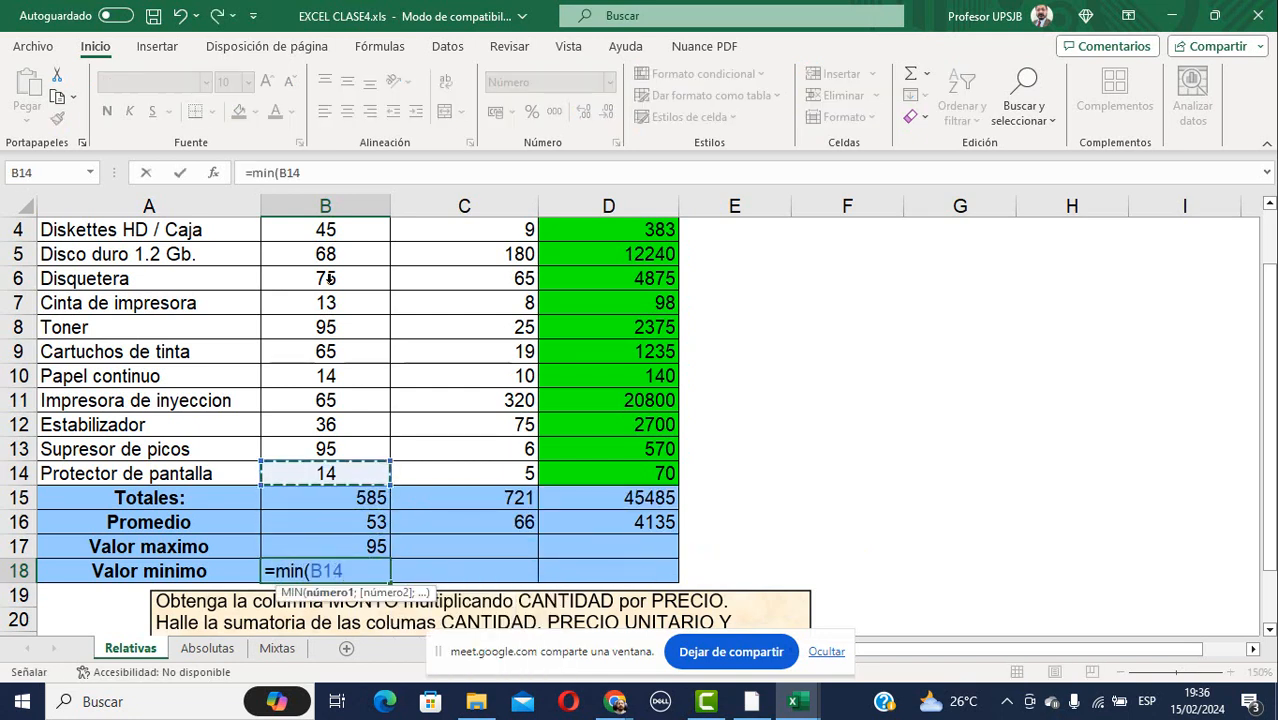
key(shift+Up)
key(shift+Up)
key(shift+Up)
key(shift+Up)
key(shift+Up)
key(shift+Up)
key(shift+Up)
key(shift+Up)
key(shift+Up)
key(shift+Up)
key(shift+Up)
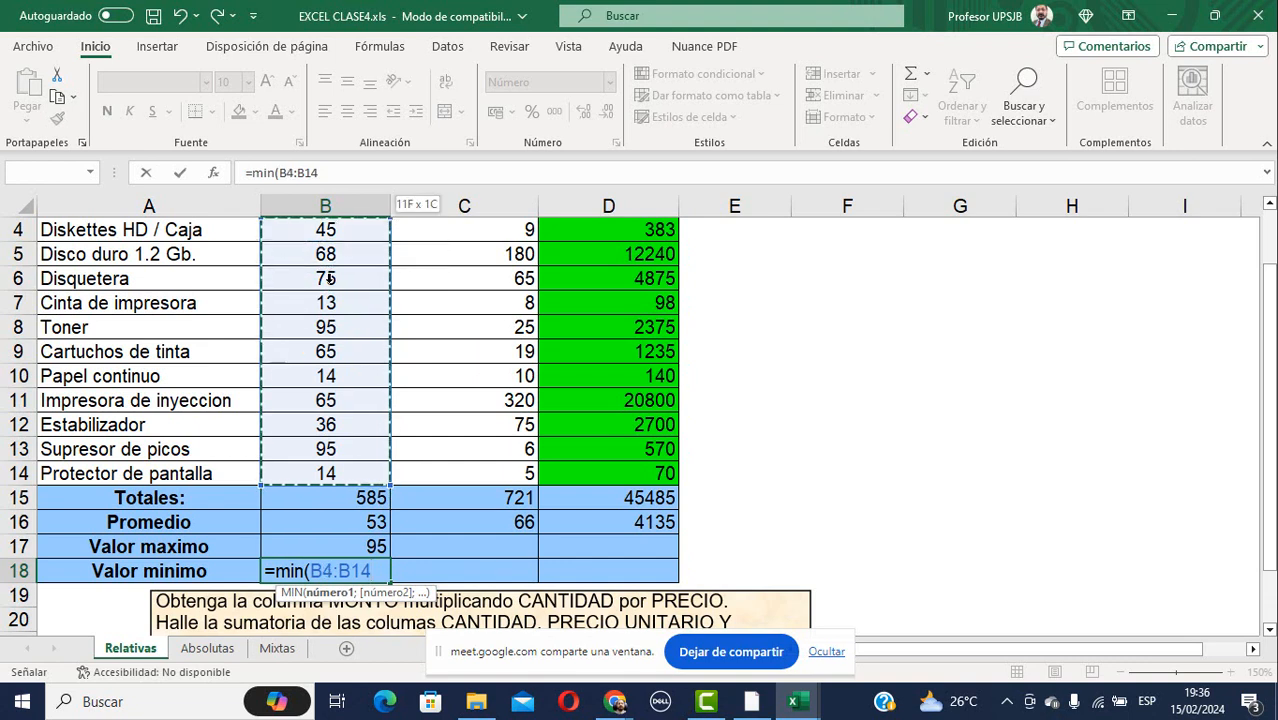
key(shift+Down)
key(Return)
Copy B15:B18 into C15:D18, giving maximums 320, 20800 and minimums 5, 70.
key(Up)
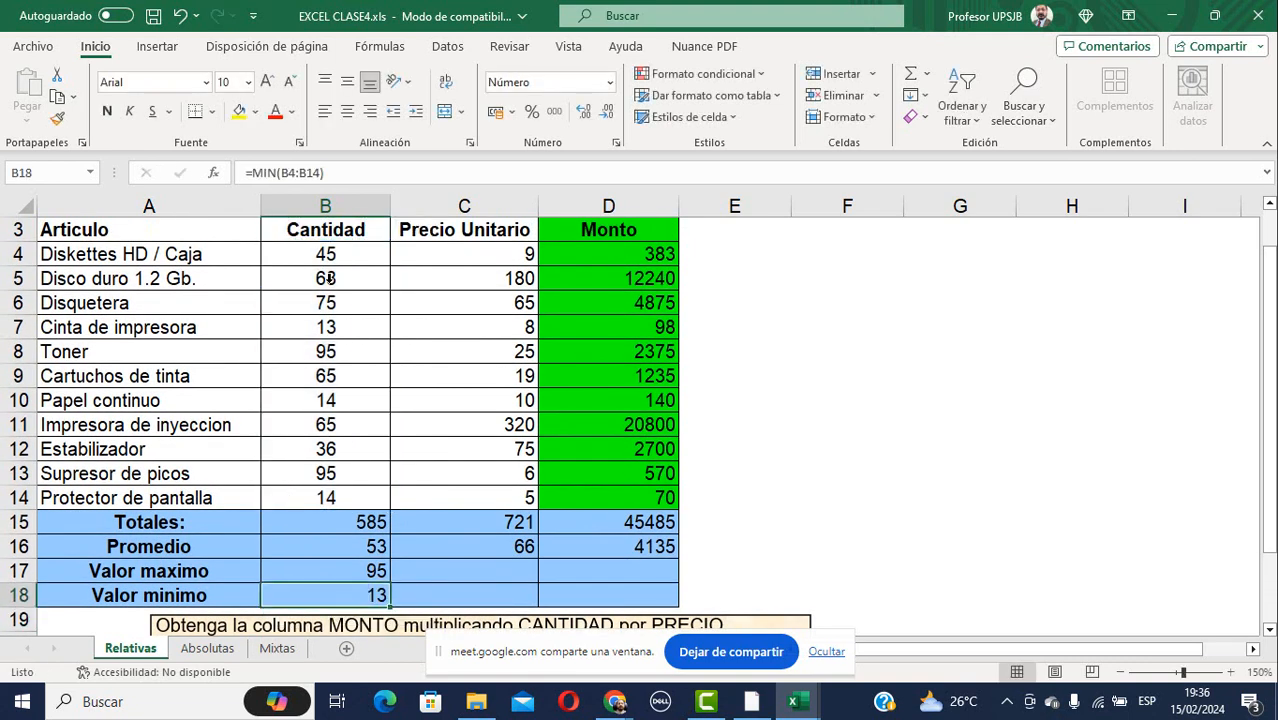
key(Up)
key(Up)
key(Up)
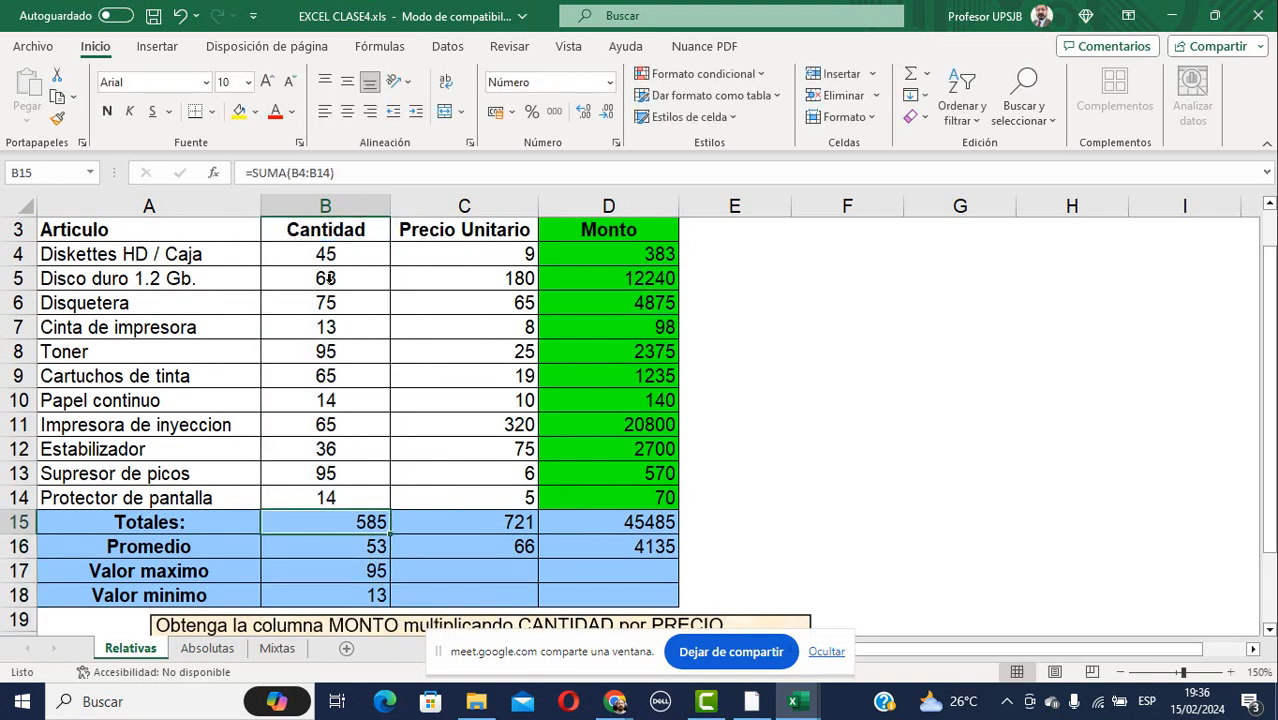
key(shift+Down)
key(shift+Down)
key(shift+Down)
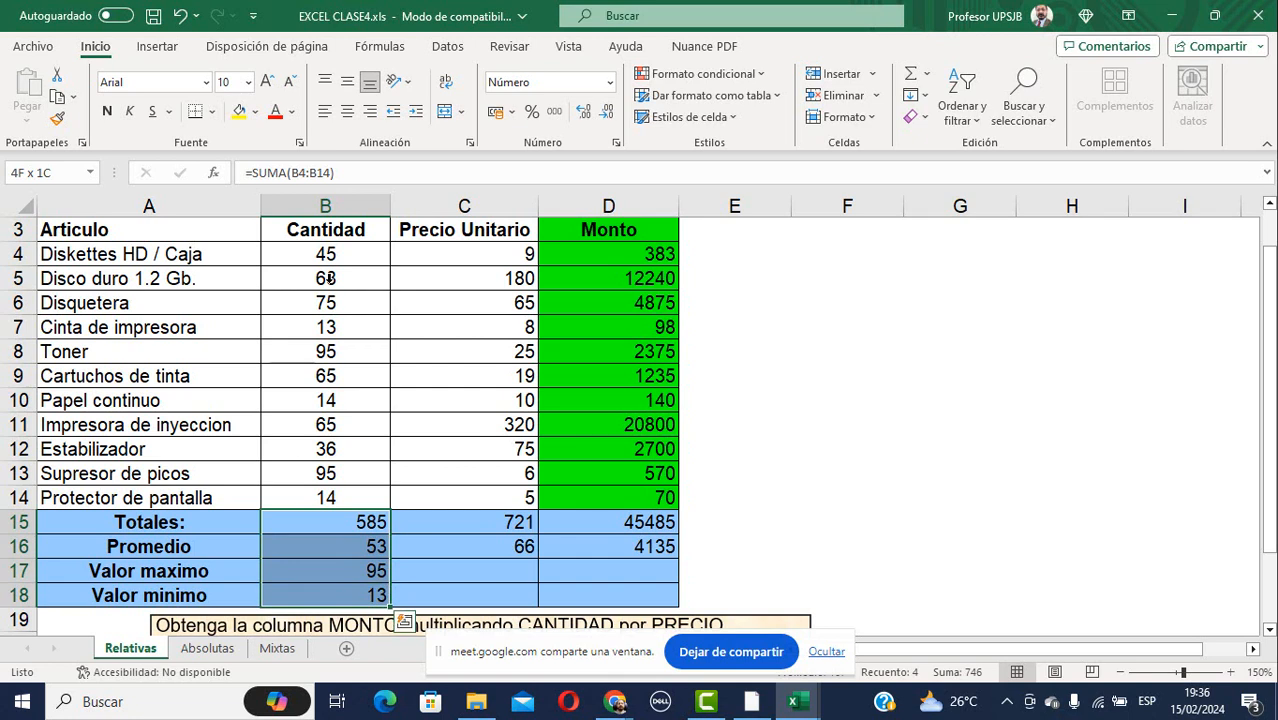
key(ctrl+c)
key(Right)
key(shift+Right)
key(shift+Down)
key(shift+Down)
key(shift+Down)
key(ctrl+v)
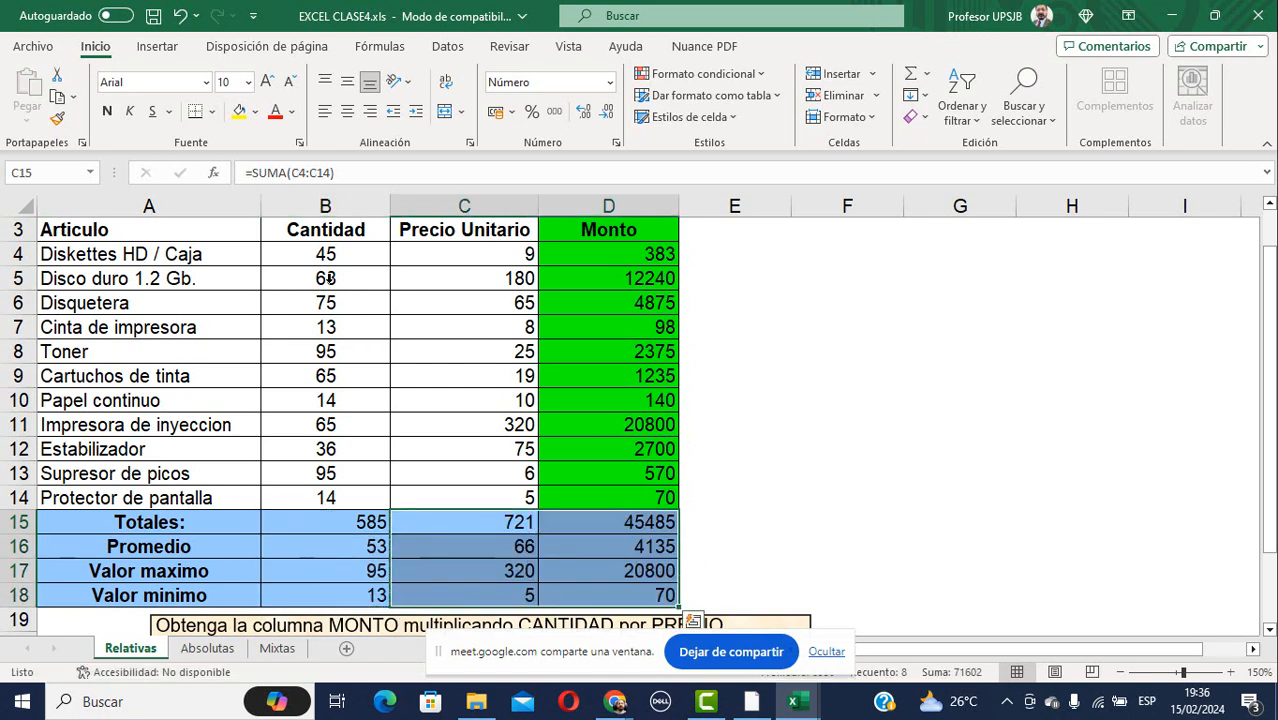
scroll(727, 302, down, 4)
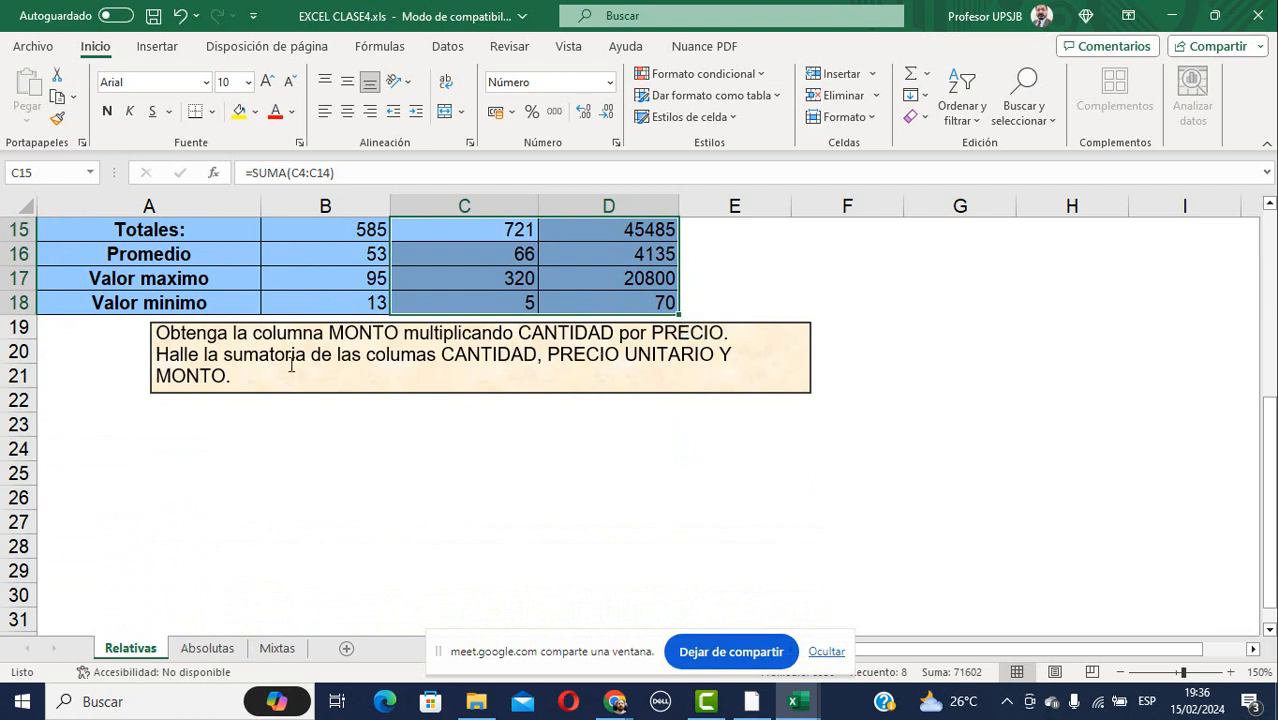
scroll(547, 430, up, 1)
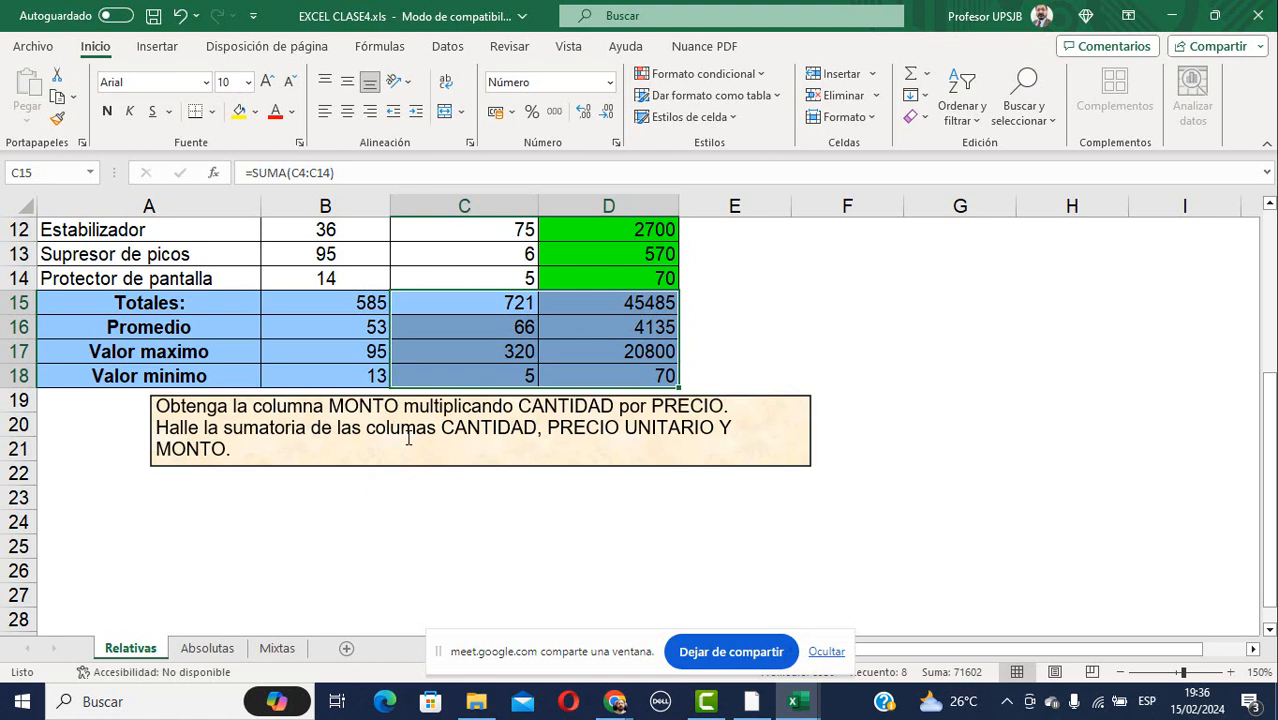
On the Absolutas sheet, clear Préstamo en Soles C7:C16 and check the 3.50 rate in B3.
click(207, 648)
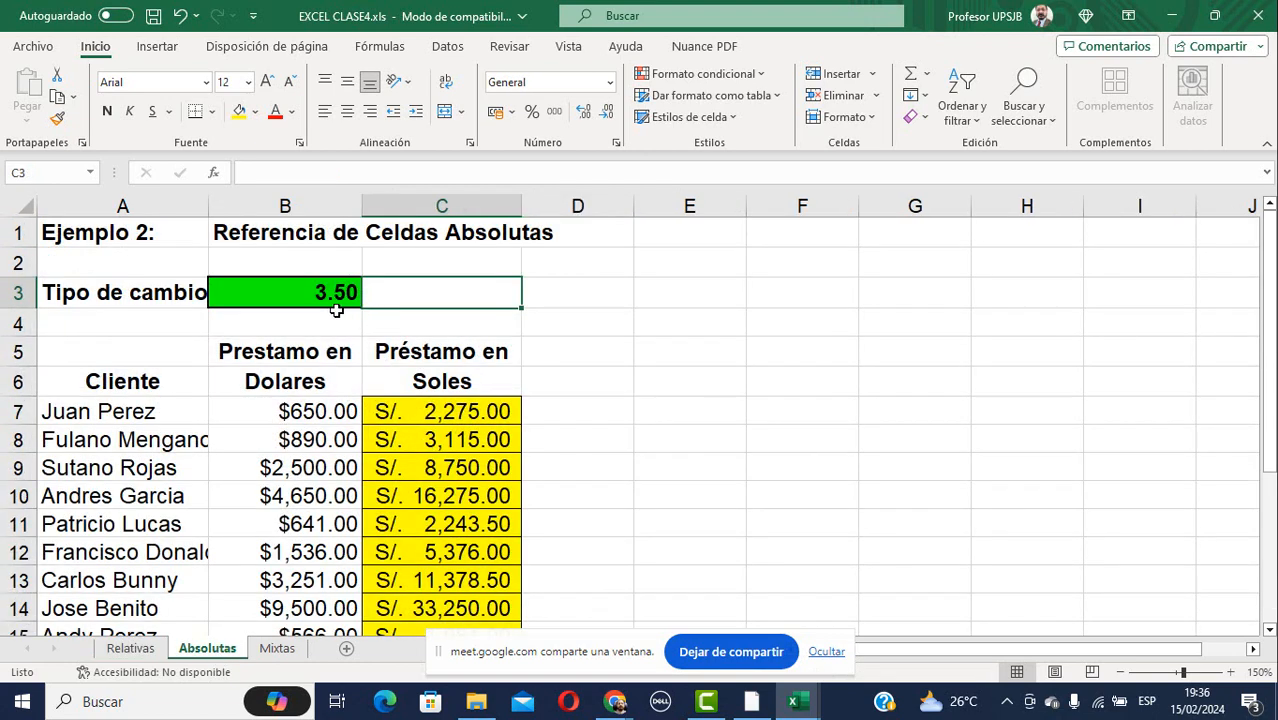
click(428, 414)
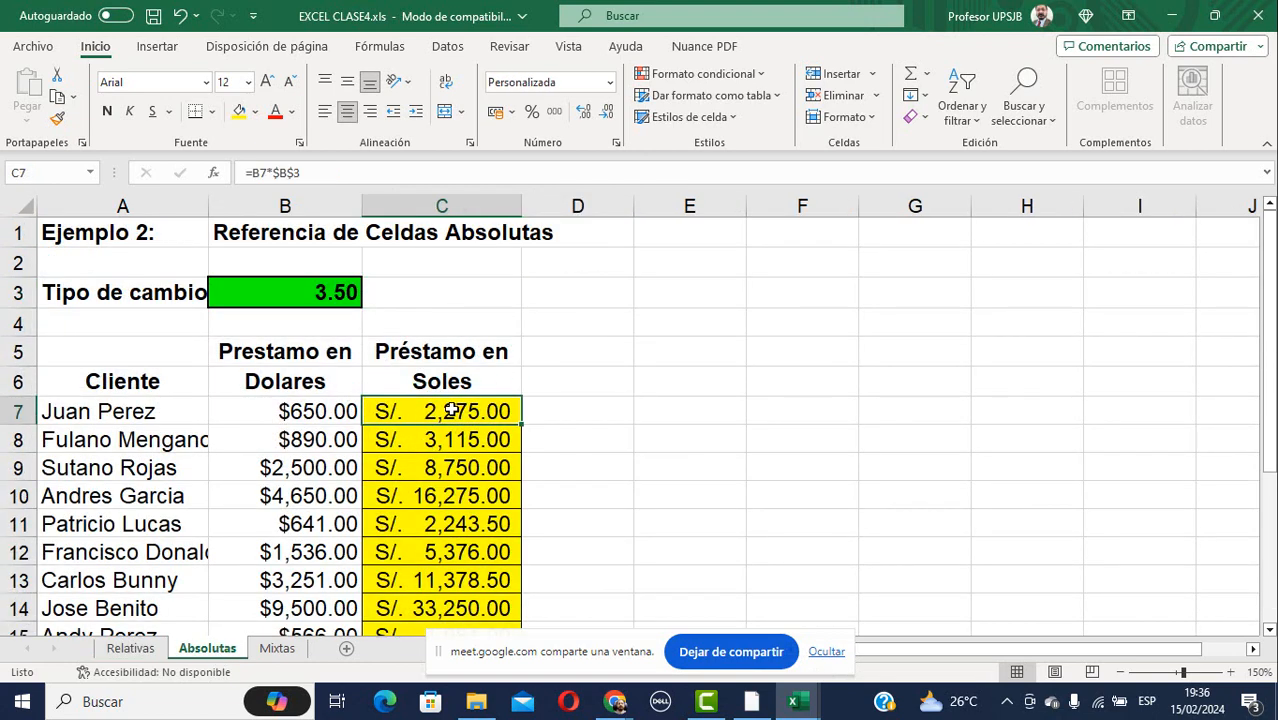
drag(452, 410, 472, 535)
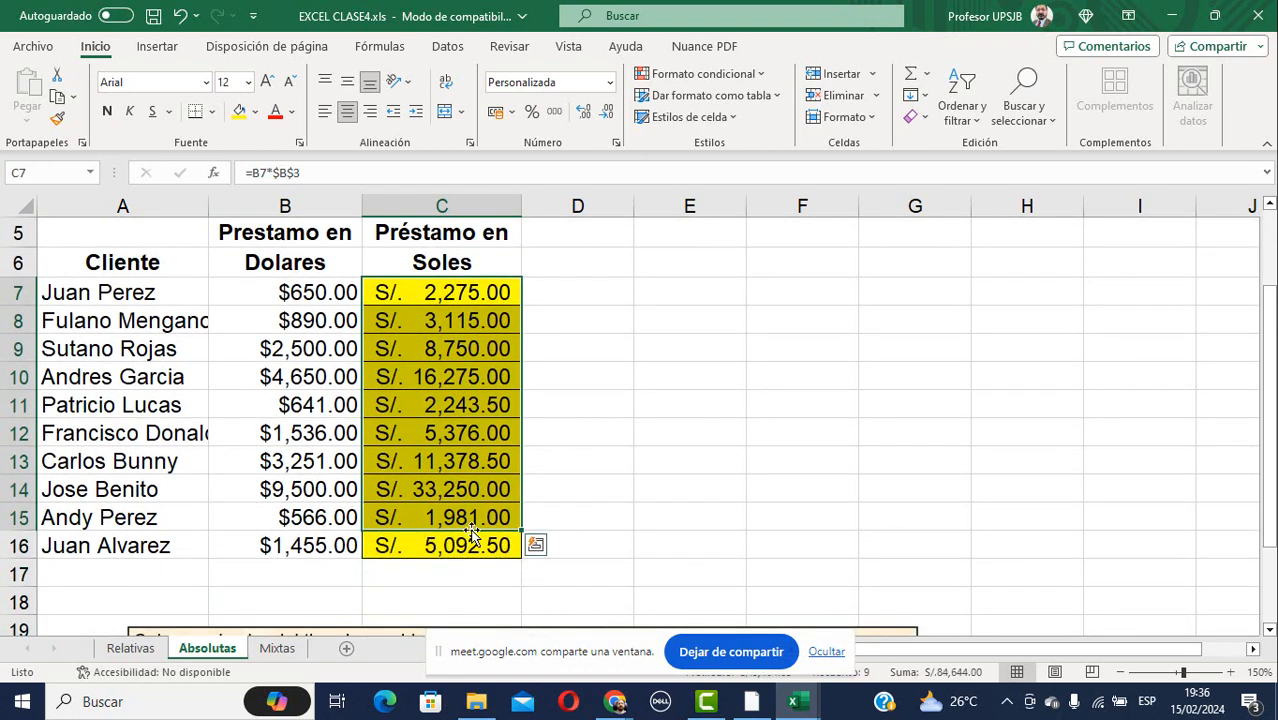
key(Delete)
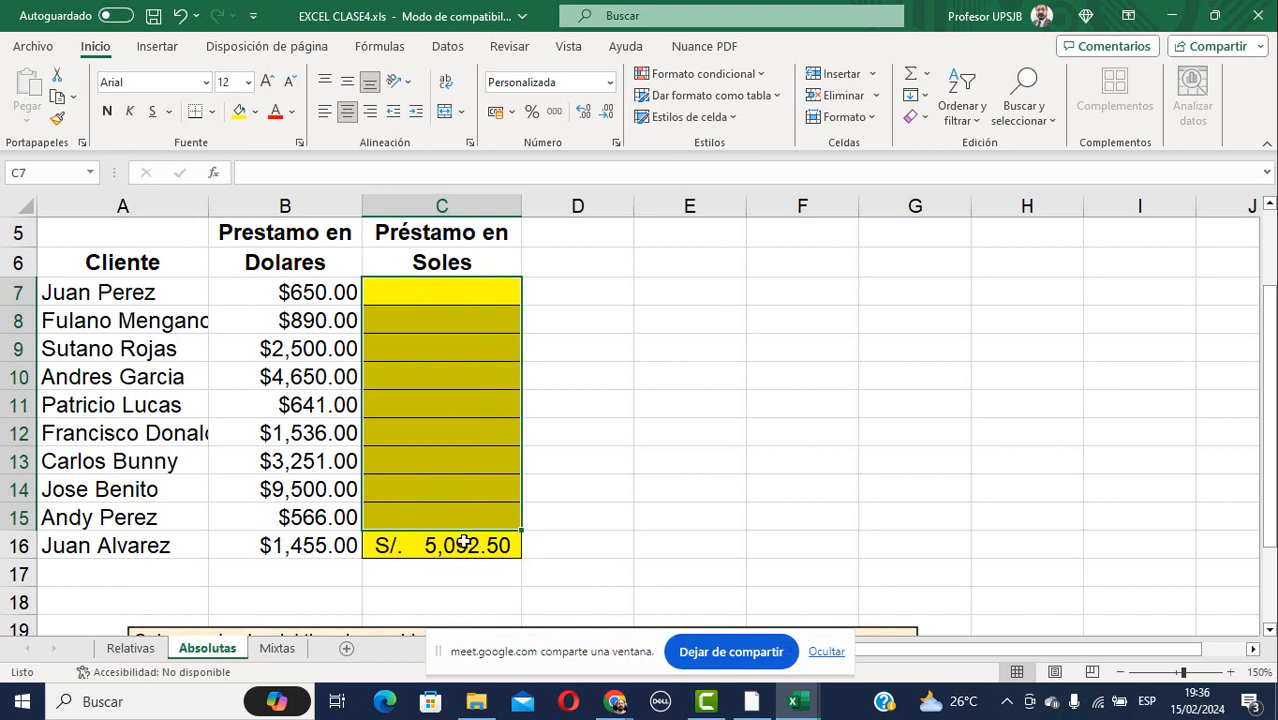
click(456, 546)
key(Delete)
scroll(460, 592, up, 2)
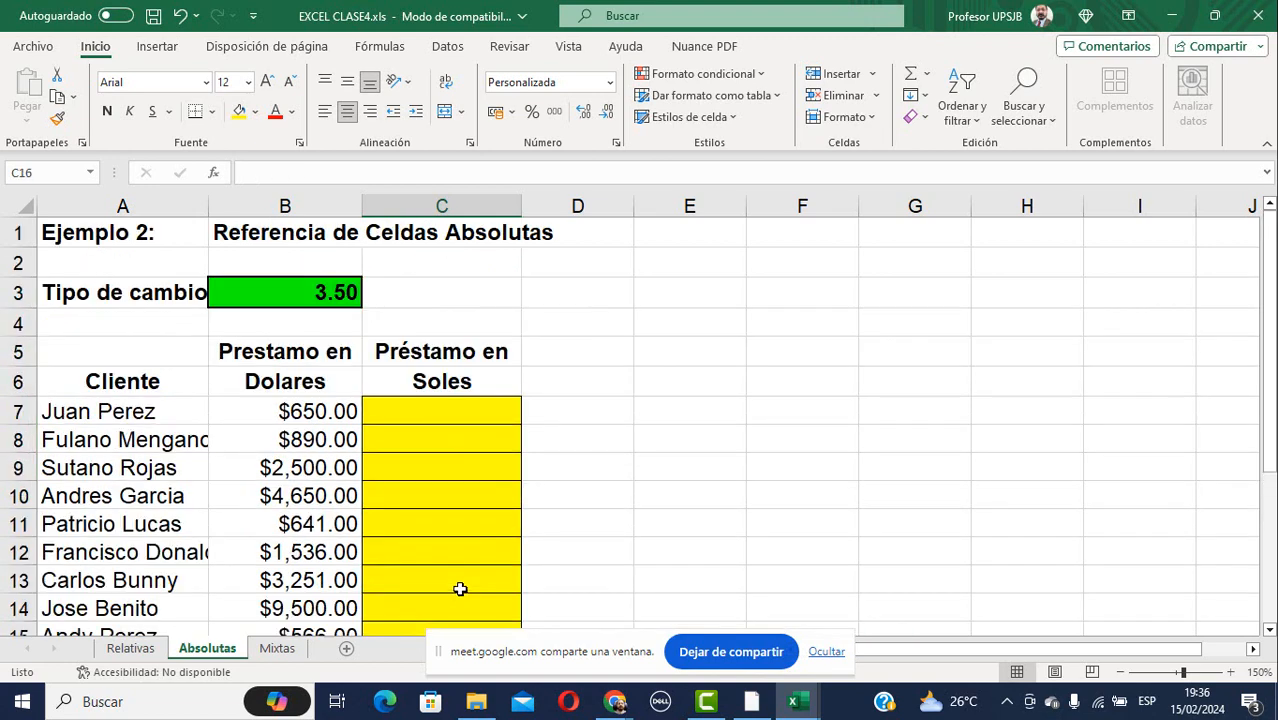
click(410, 418)
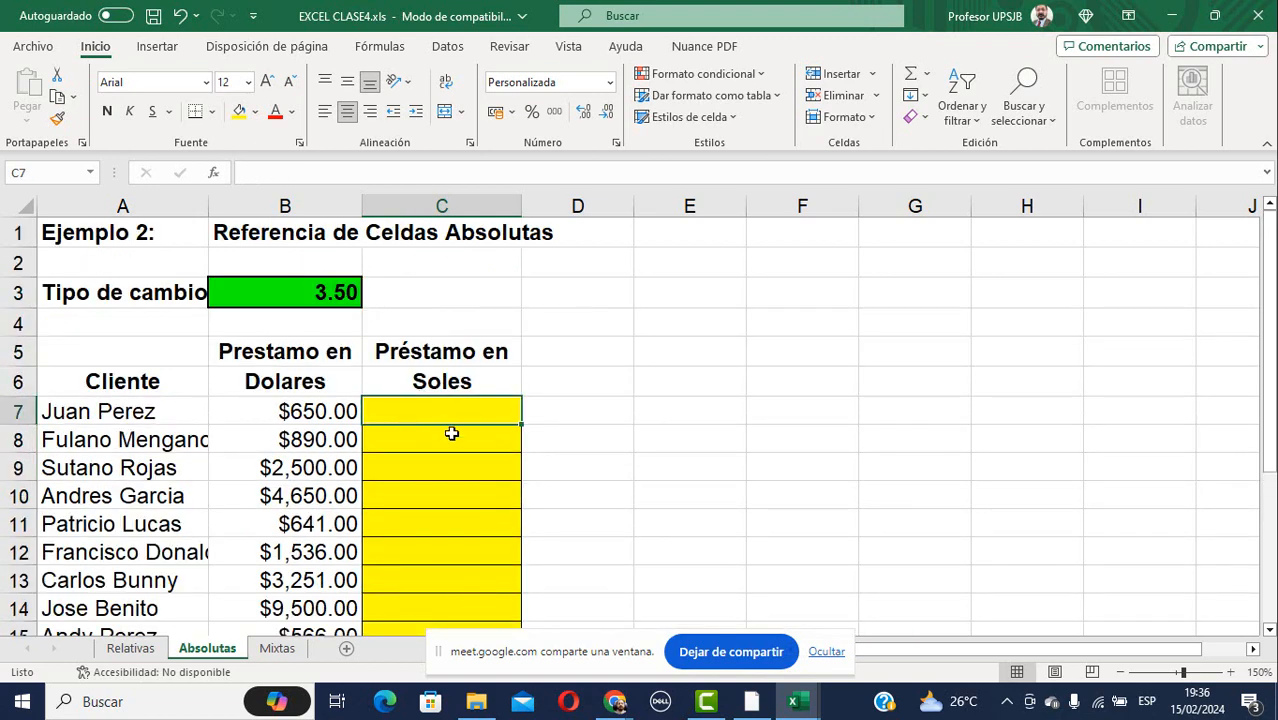
click(325, 292)
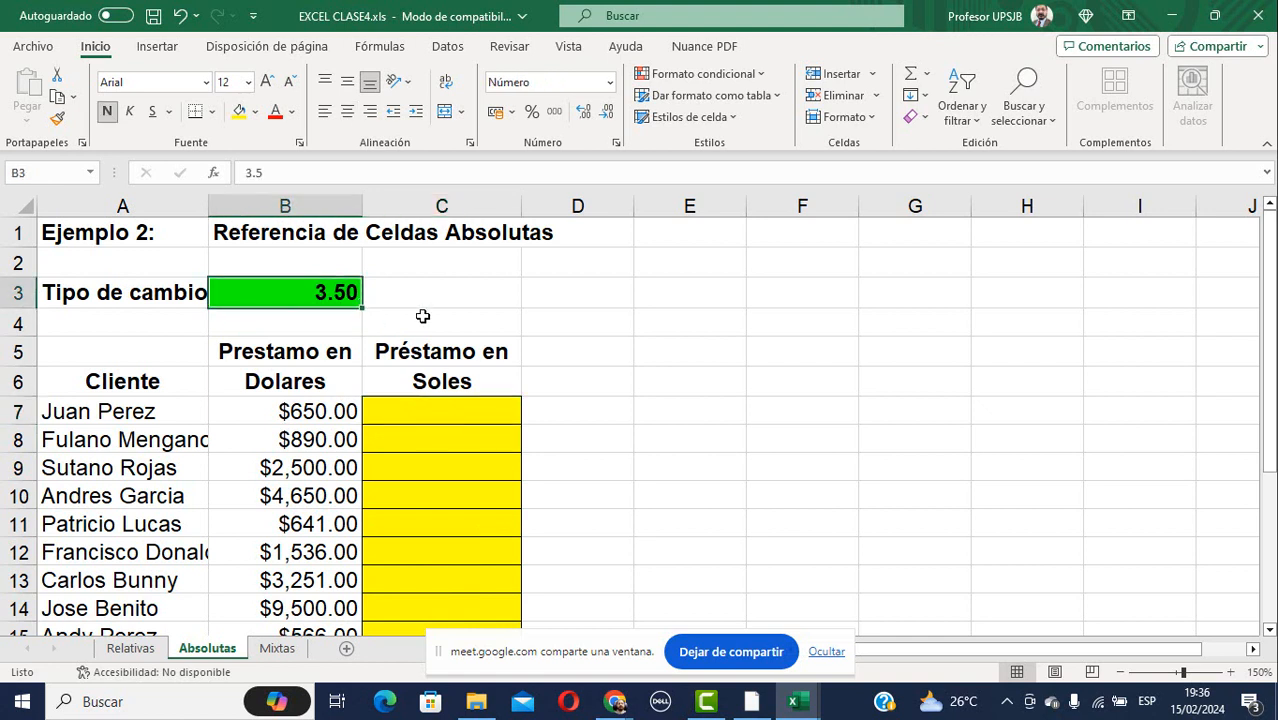
click(438, 413)
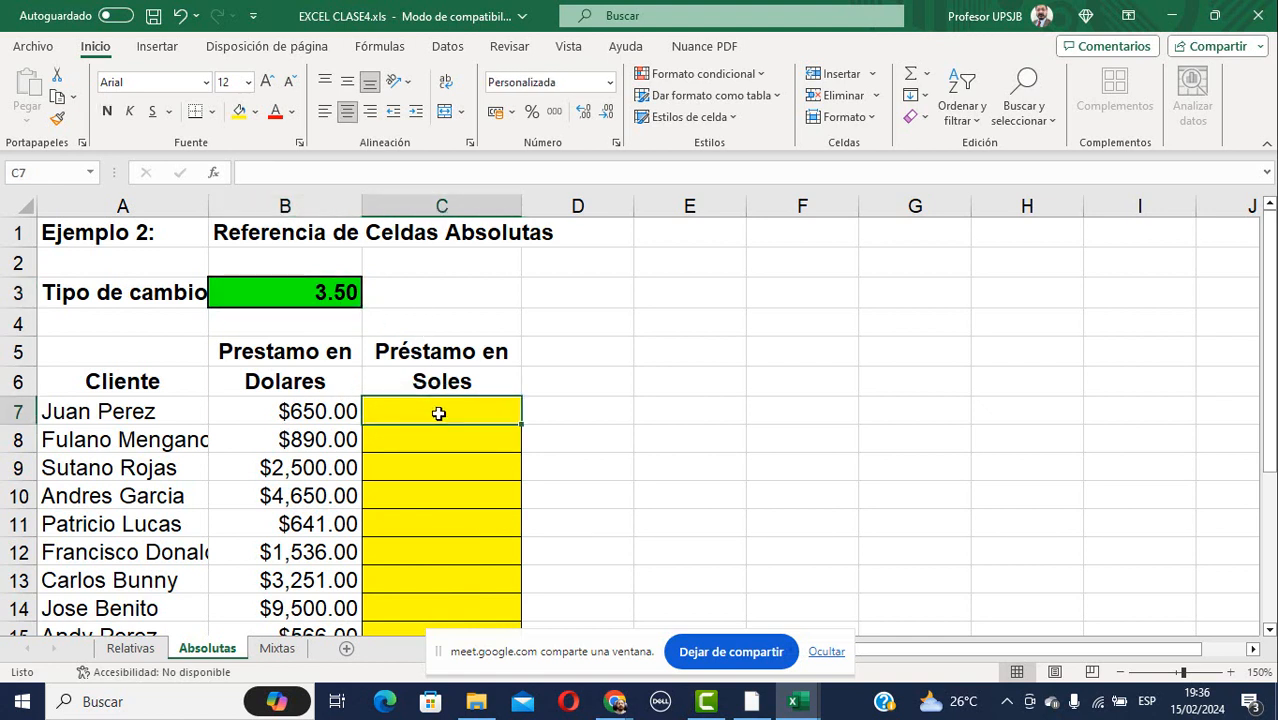
Enter =+B7*$B$3 in C7, converting $650.00 to S/. 2,275.00.
text(+)
key(Left)
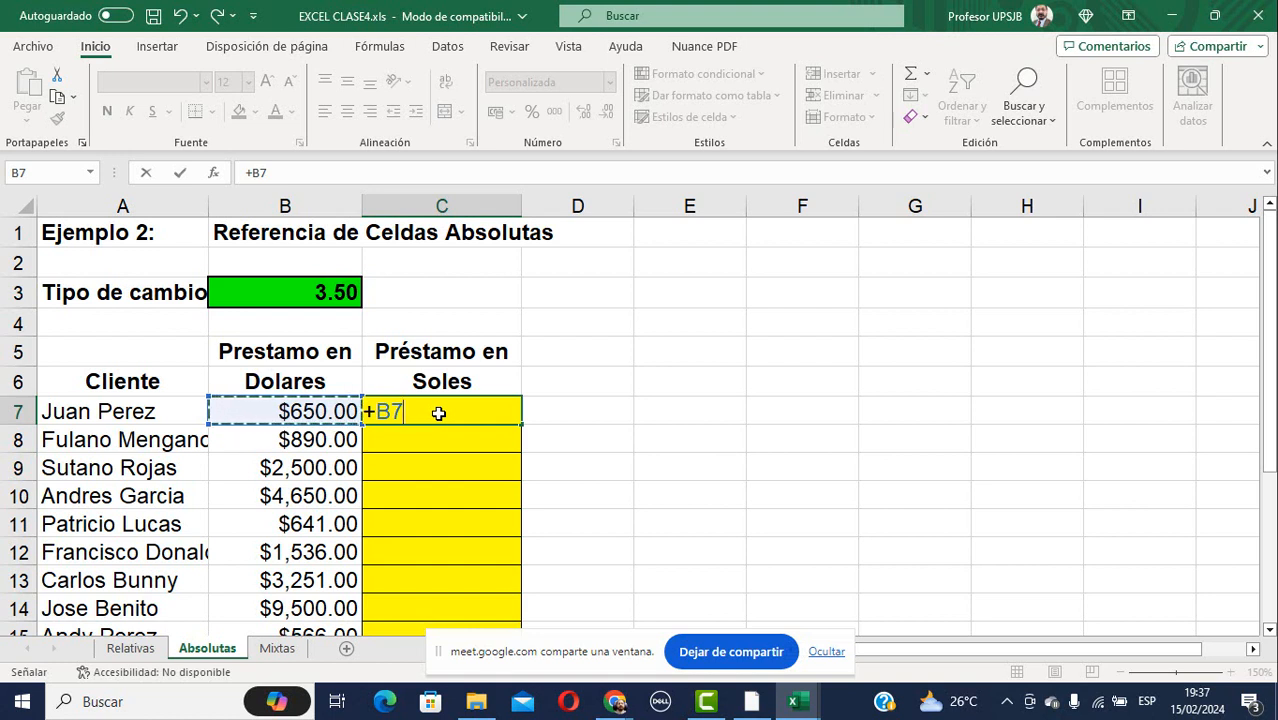
text(*)
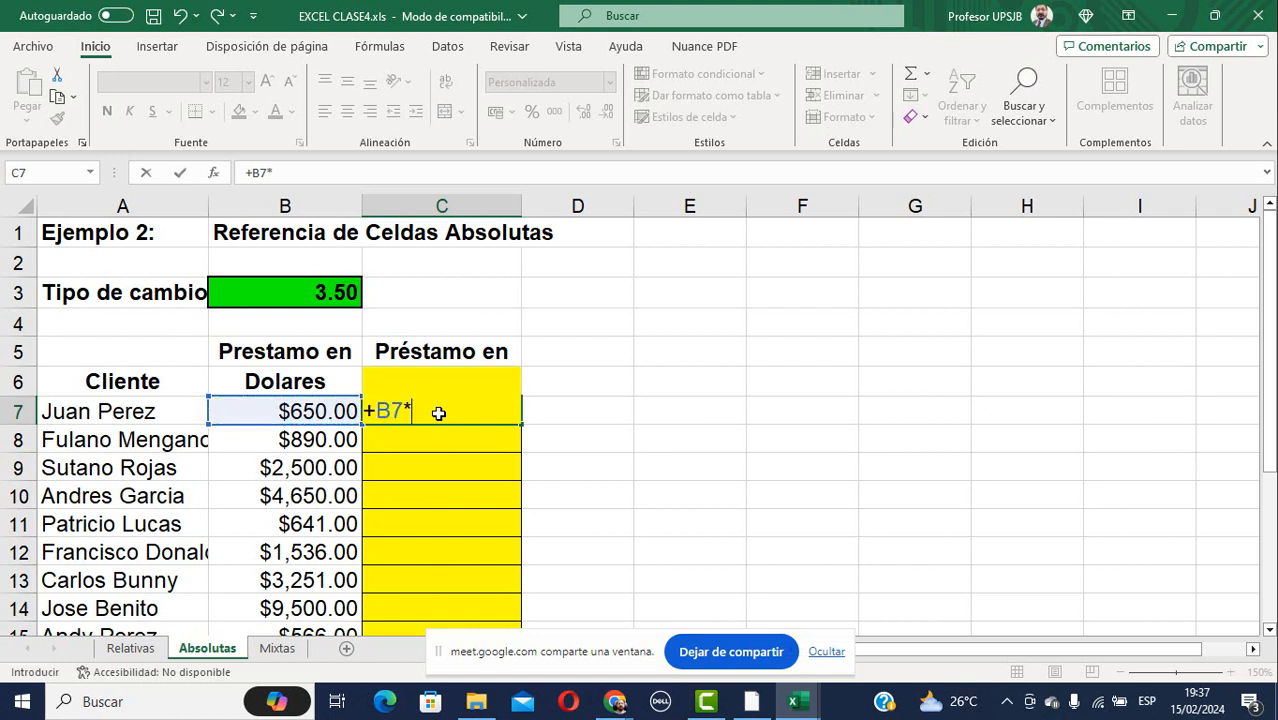
key(Up)
key(Up)
key(Up)
key(Up)
key(Left)
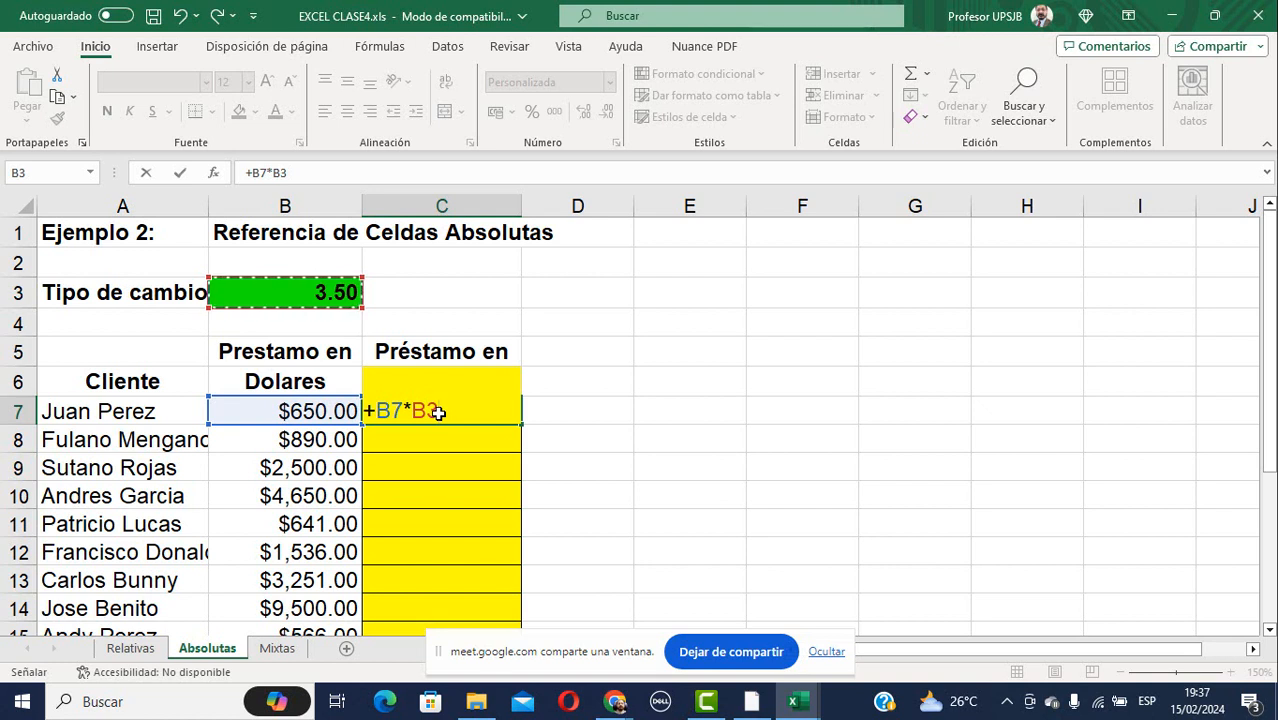
key(F4)
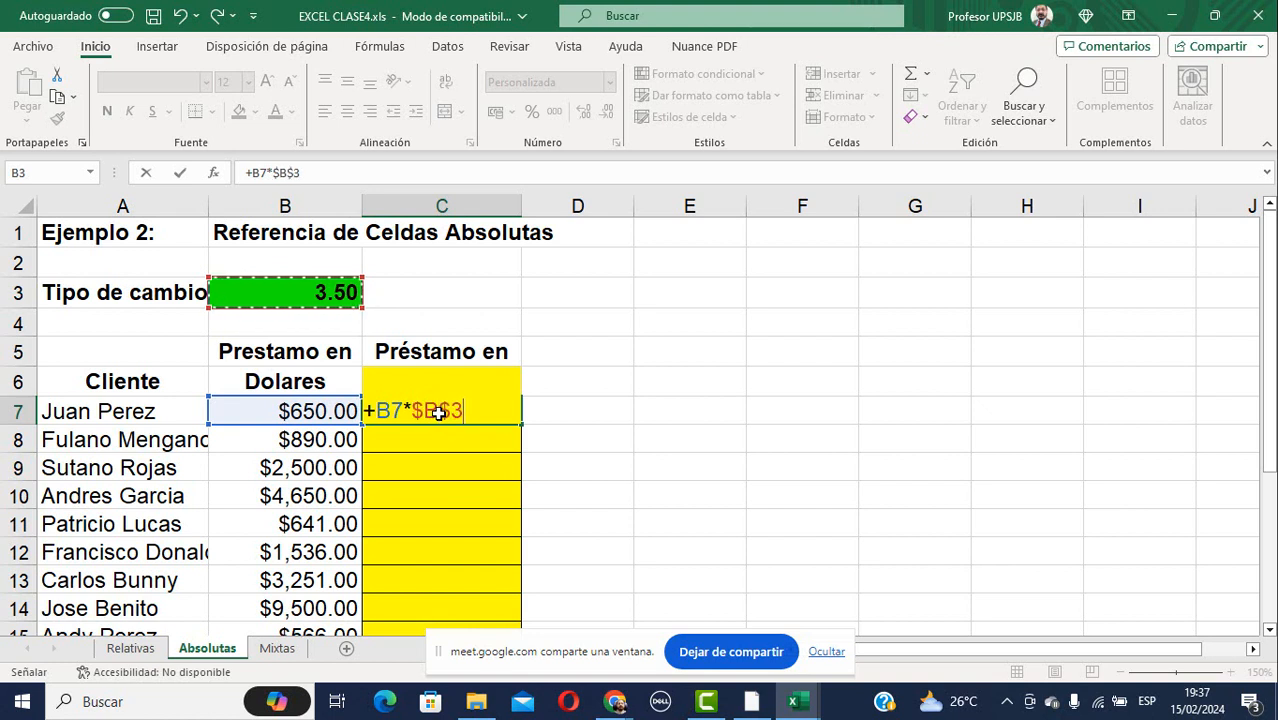
key(Return)
click(438, 413)
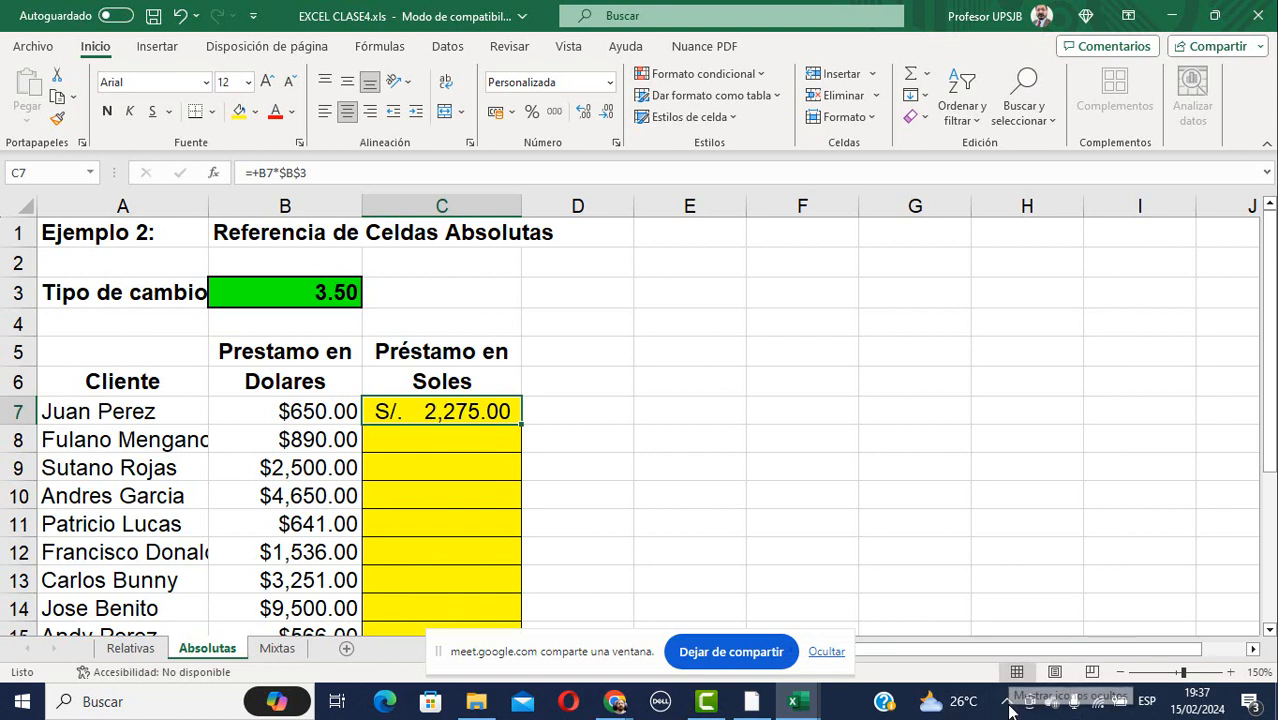
Bring the Meet call forward, hide the screen-sharing notice, and unmute the microphone.
click(615, 703)
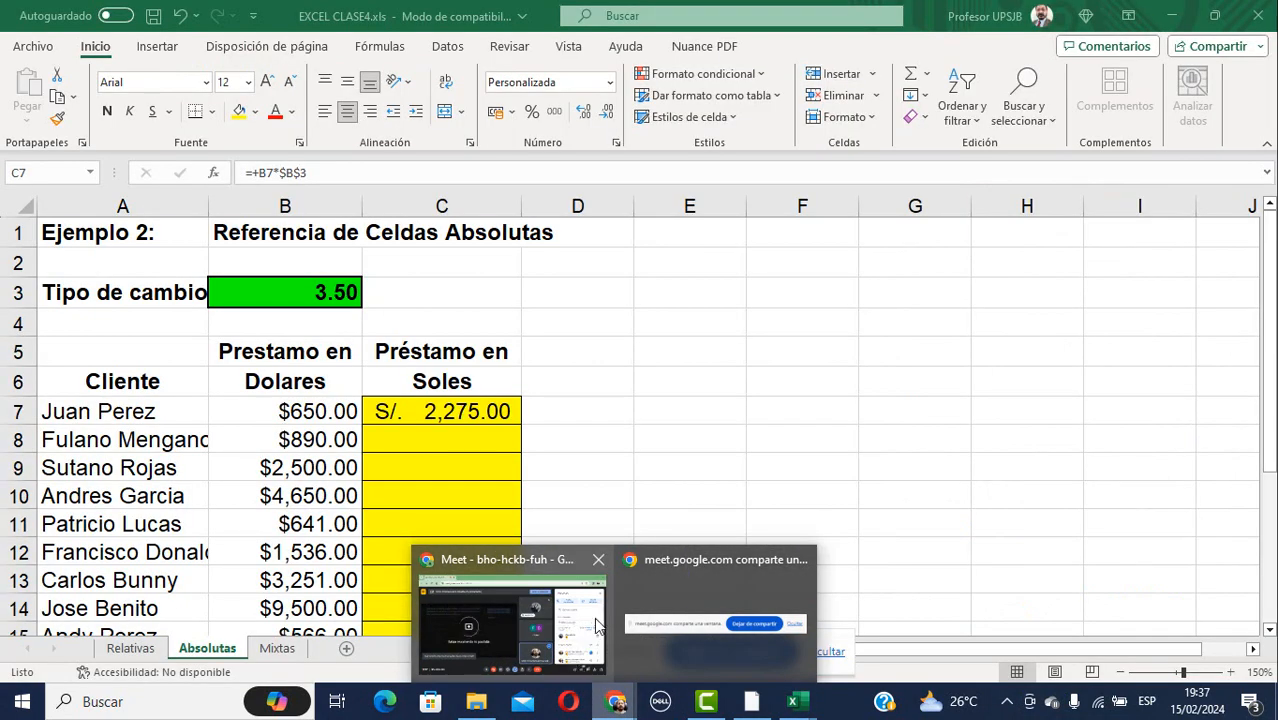
click(515, 564)
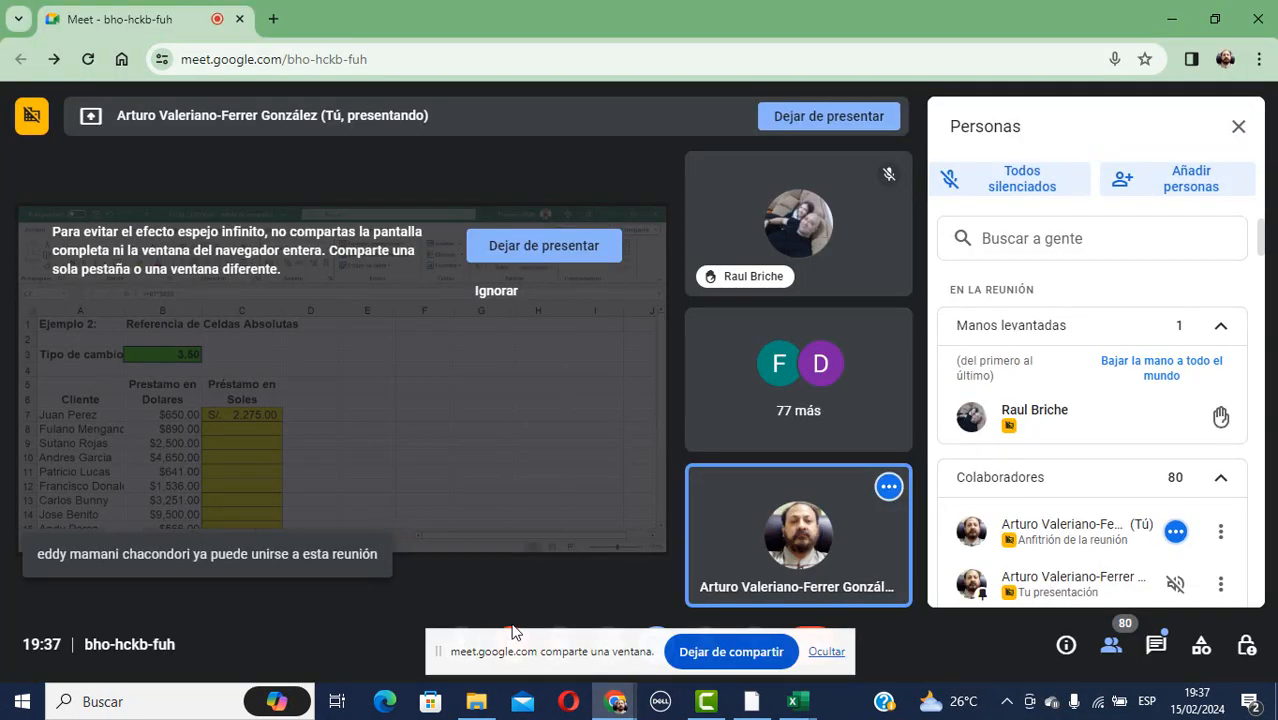
click(839, 657)
key(ctrl+d)
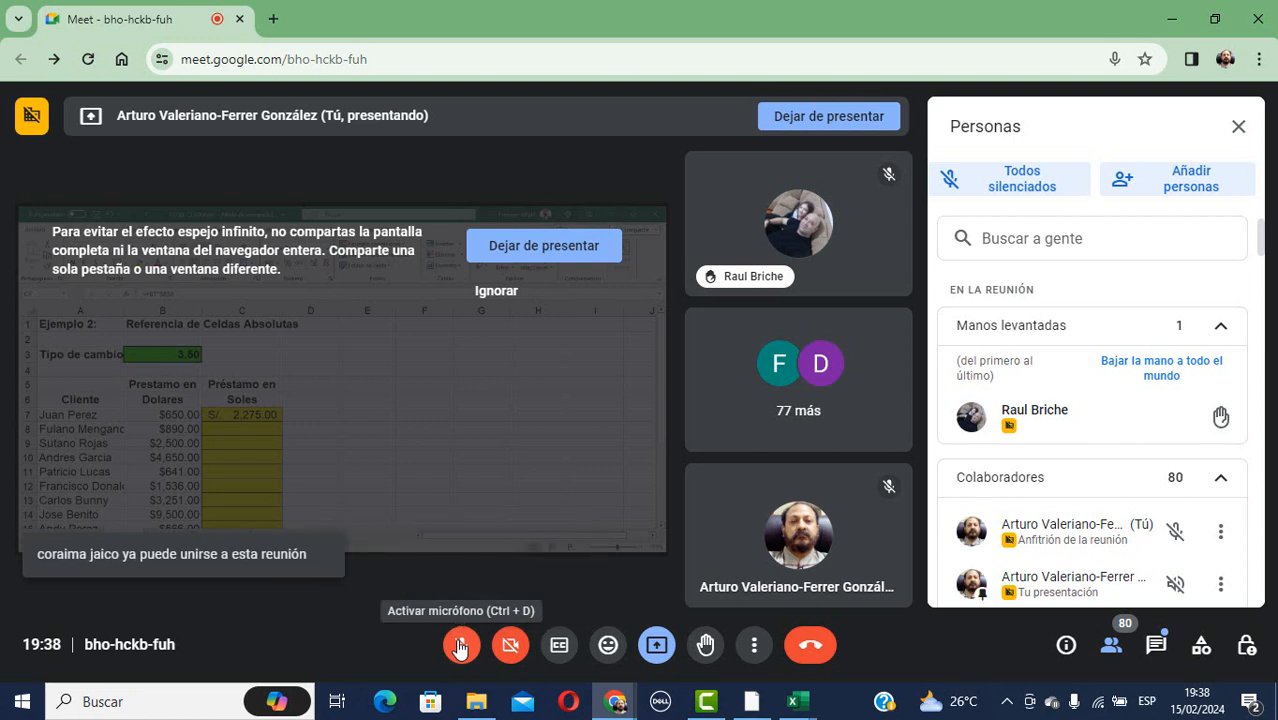
click(470, 650)
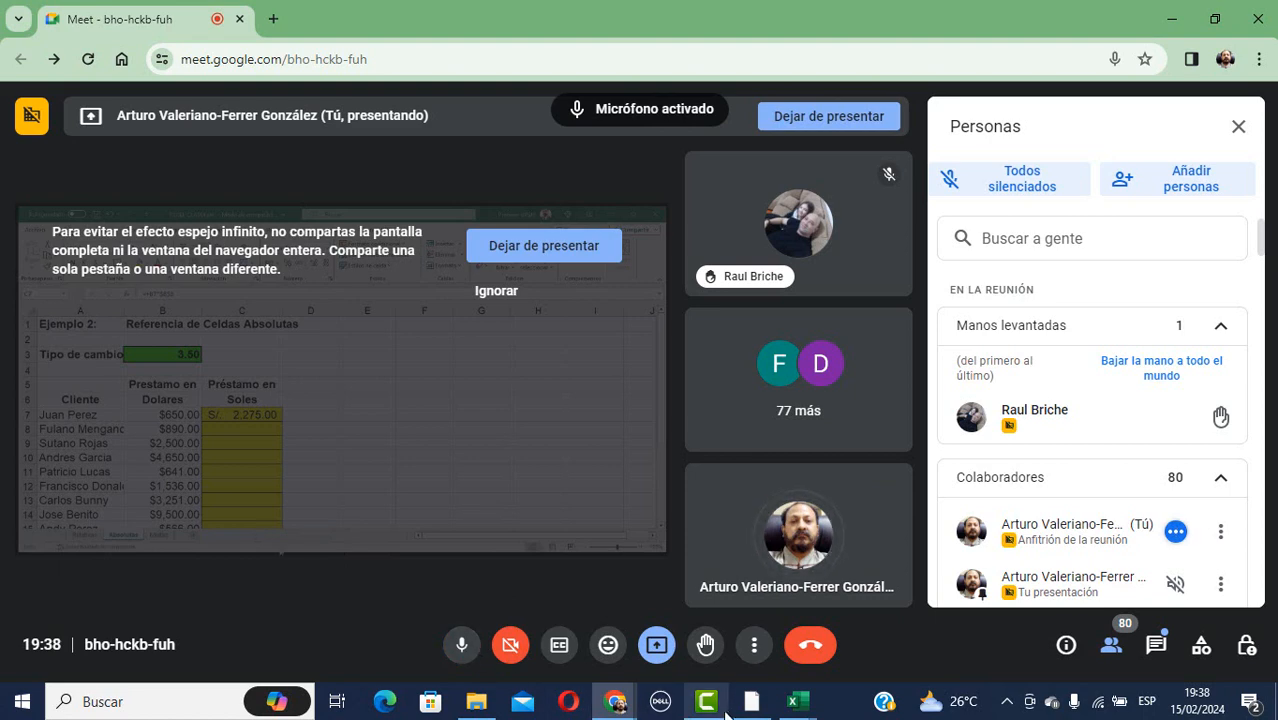
Bring the EXCEL CLASE4 workbook back in front of the call.
mouse_move(706, 706)
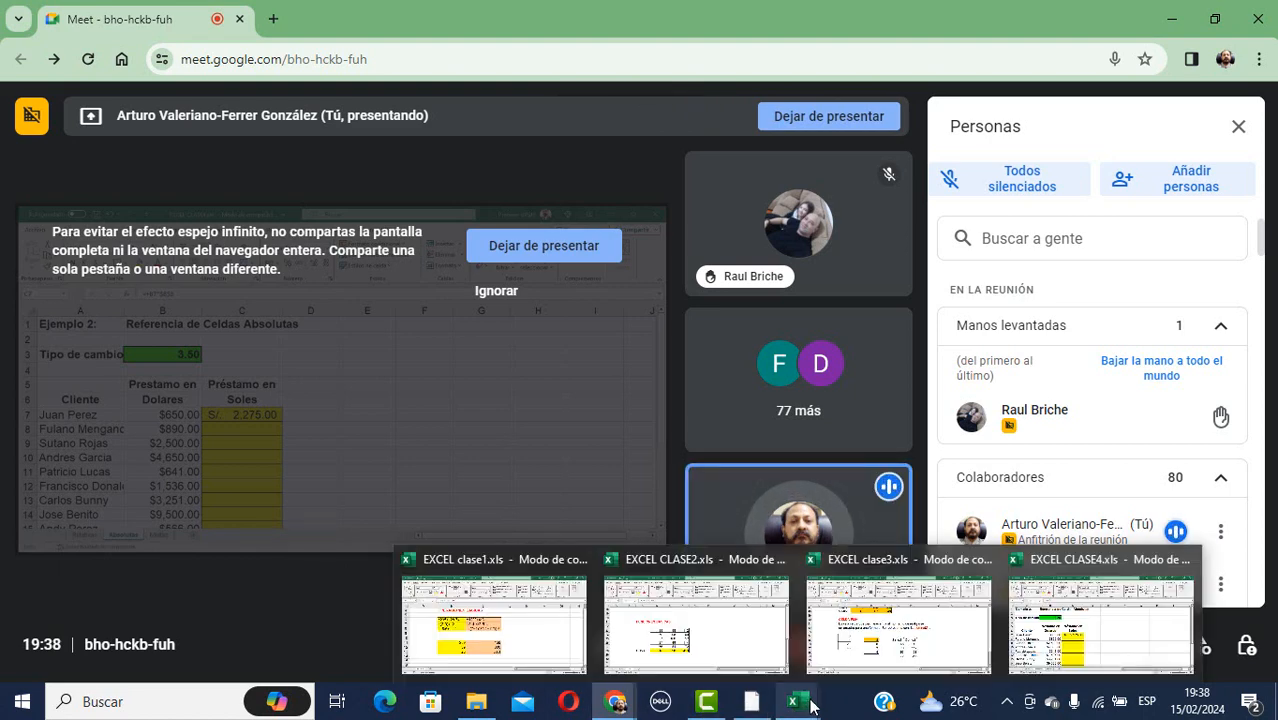
mouse_move(707, 683)
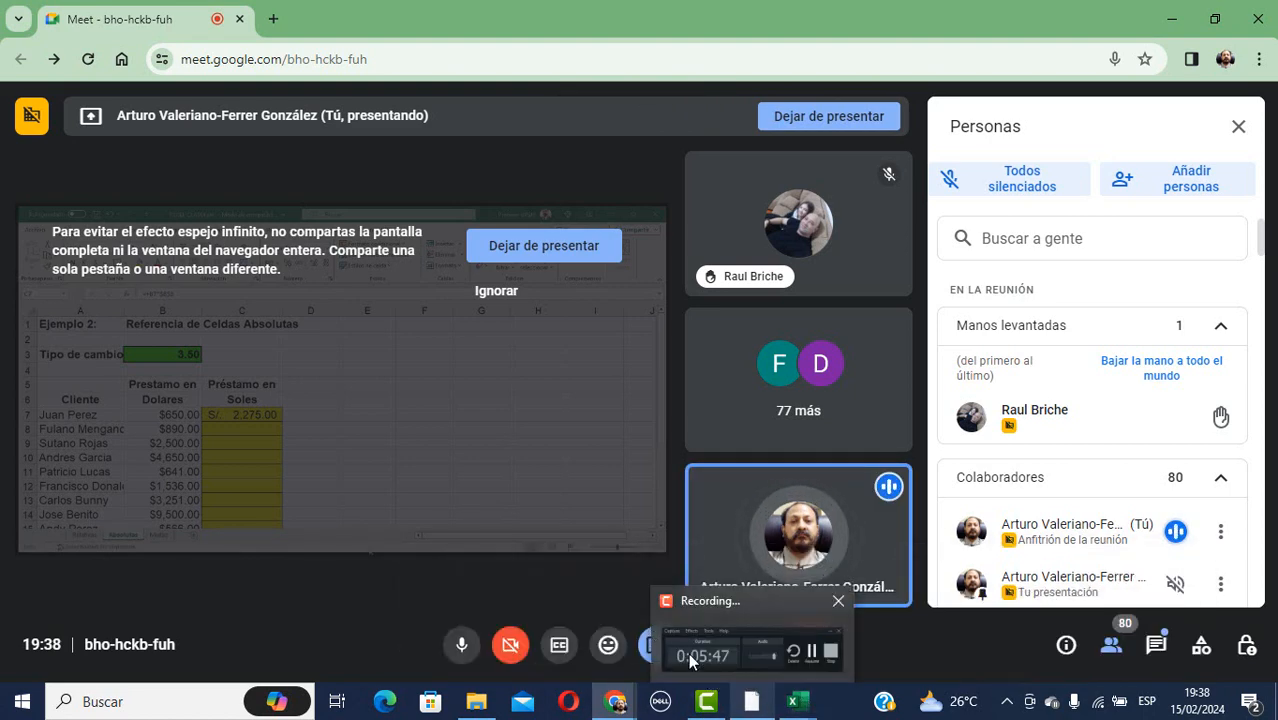
mouse_move(793, 701)
mouse_move(910, 627)
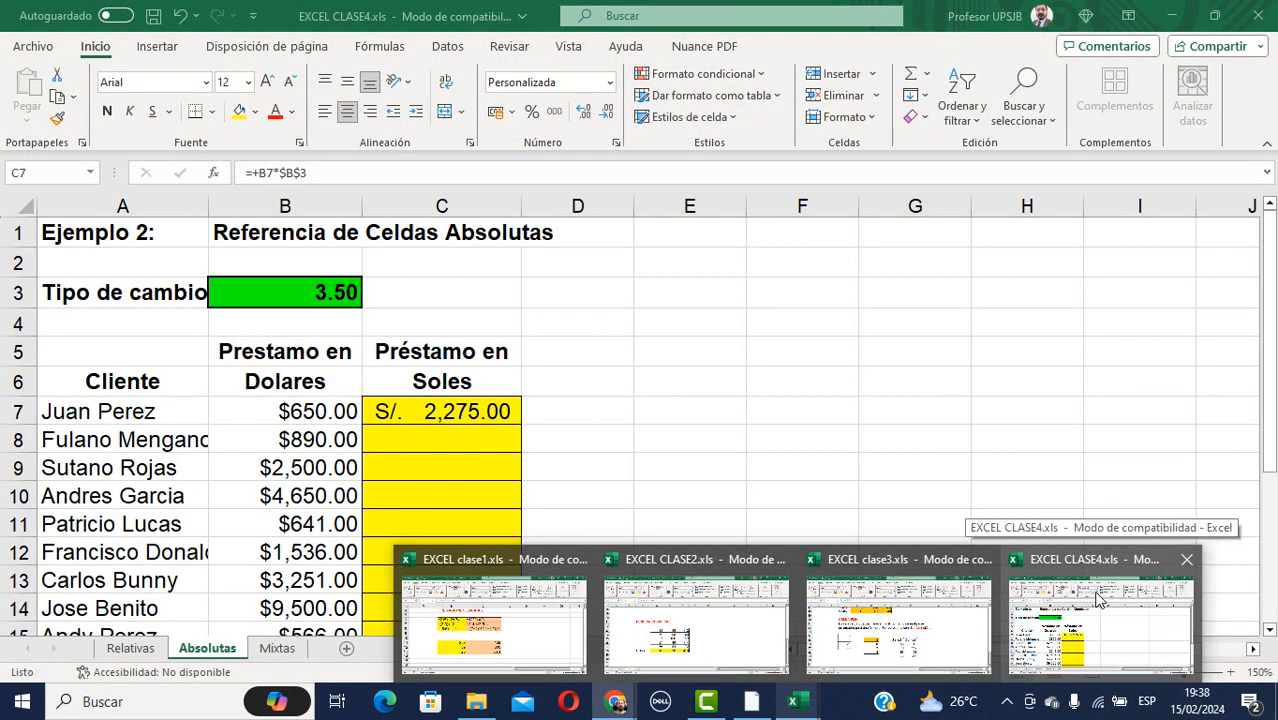
click(1100, 600)
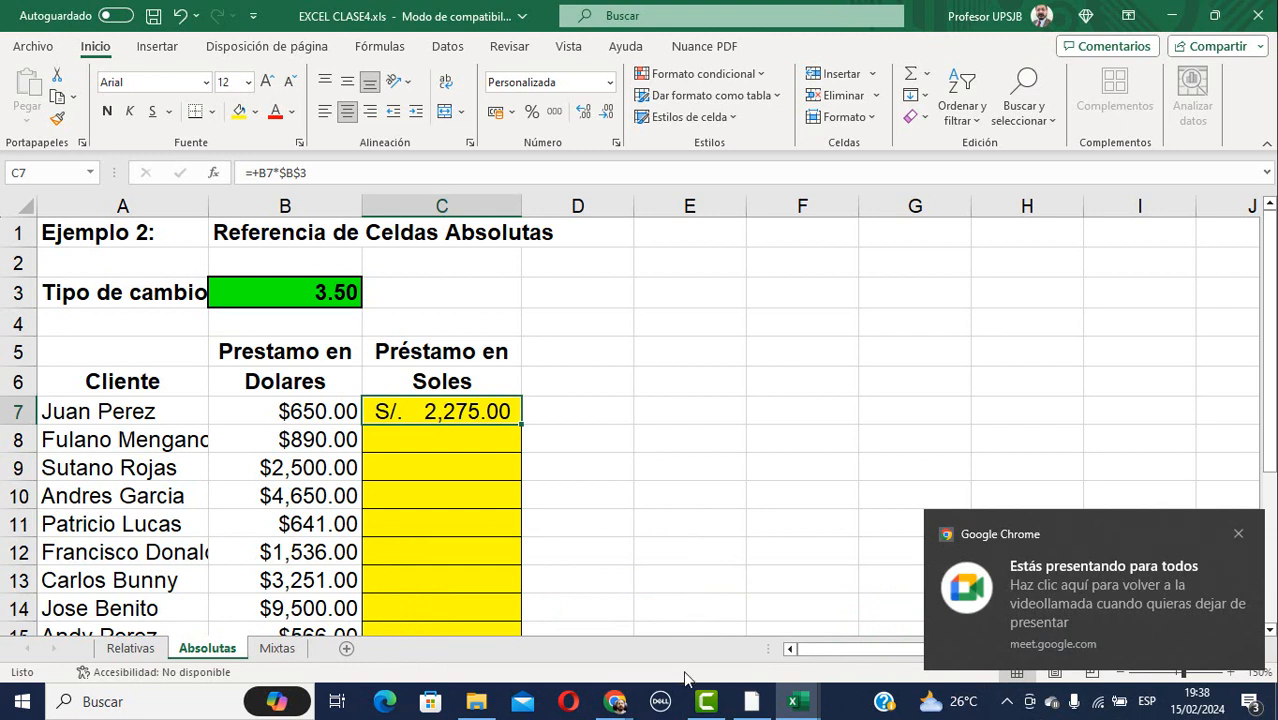
Return from the CLASE4 Absolutas sheet to the Google Meet call window.
mouse_move(628, 707)
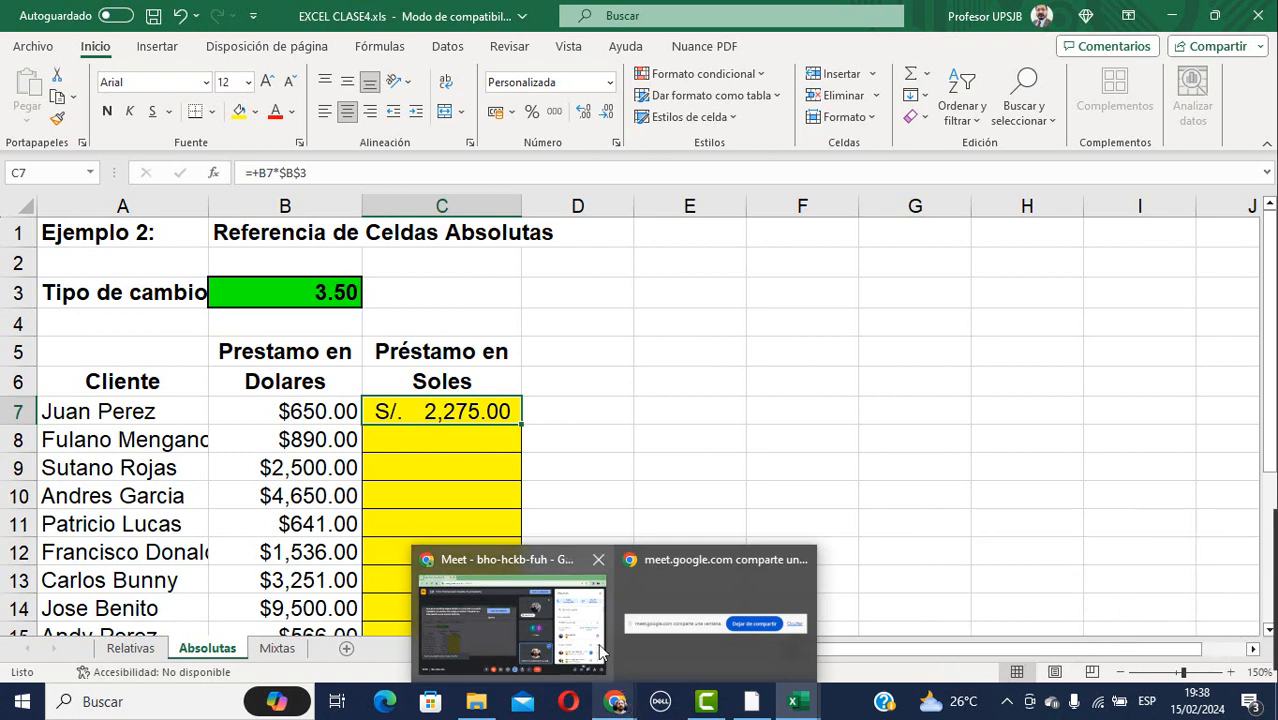
mouse_move(578, 638)
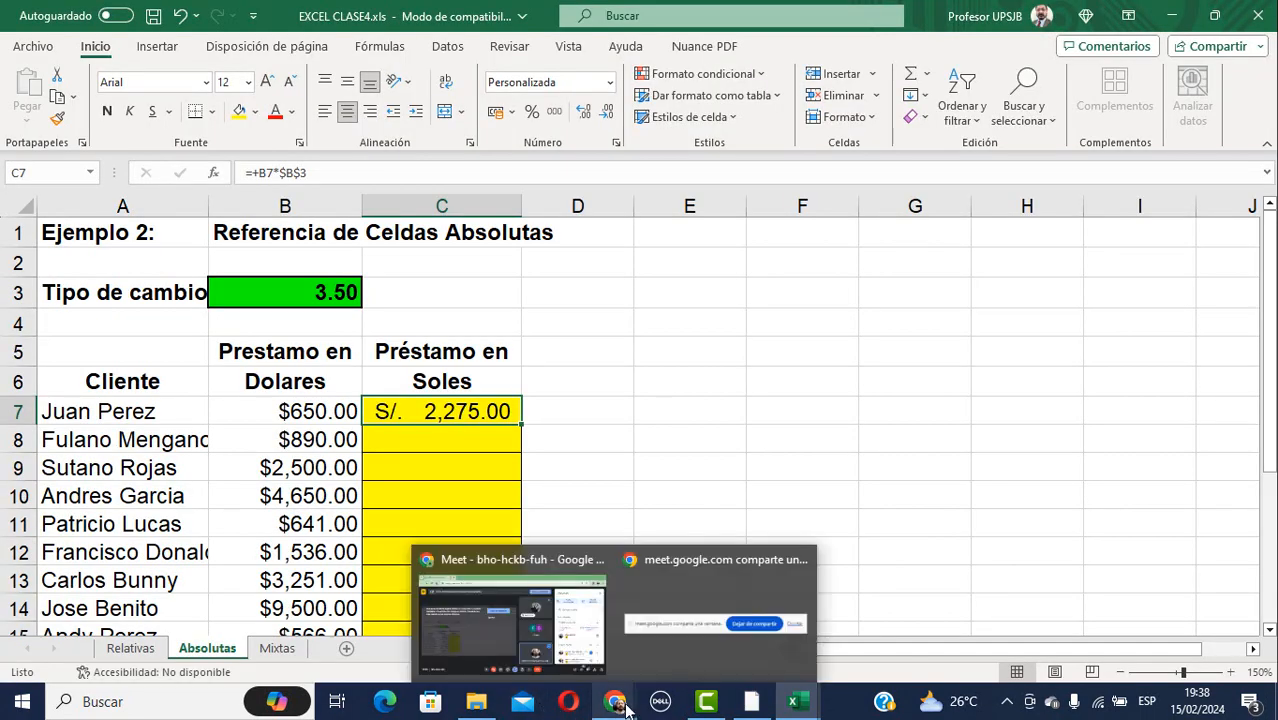
click(617, 705)
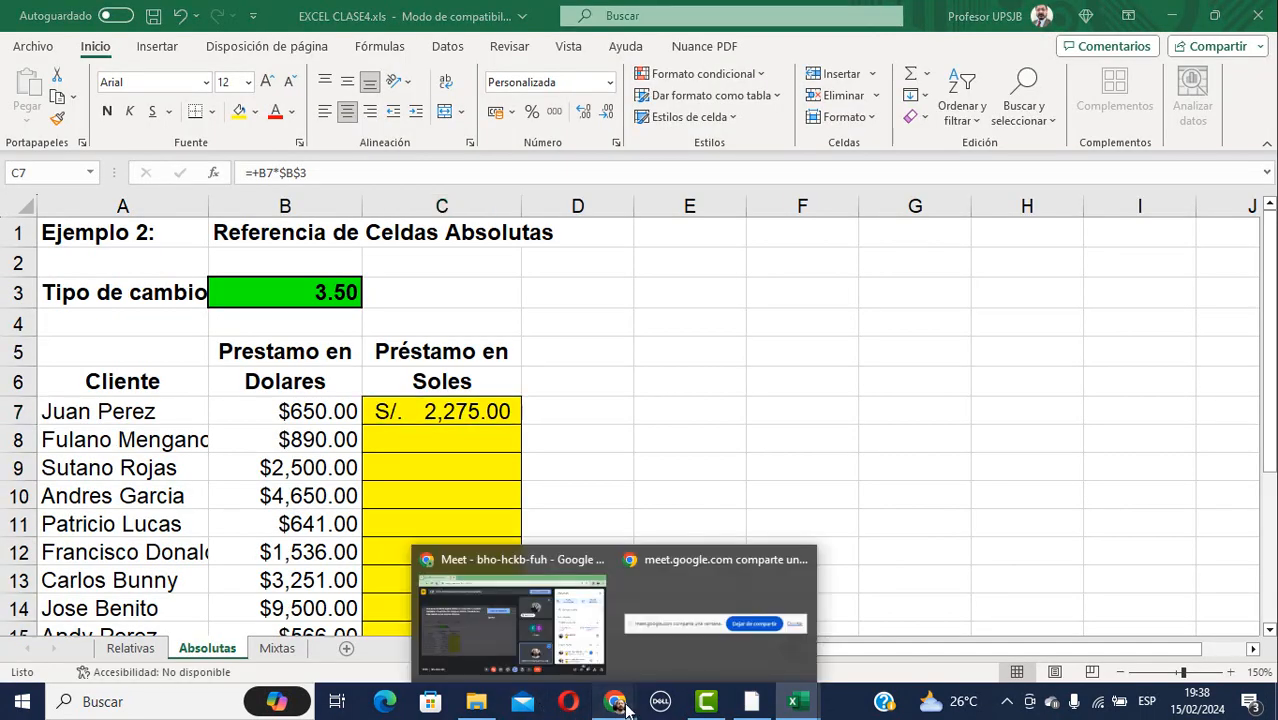
click(512, 555)
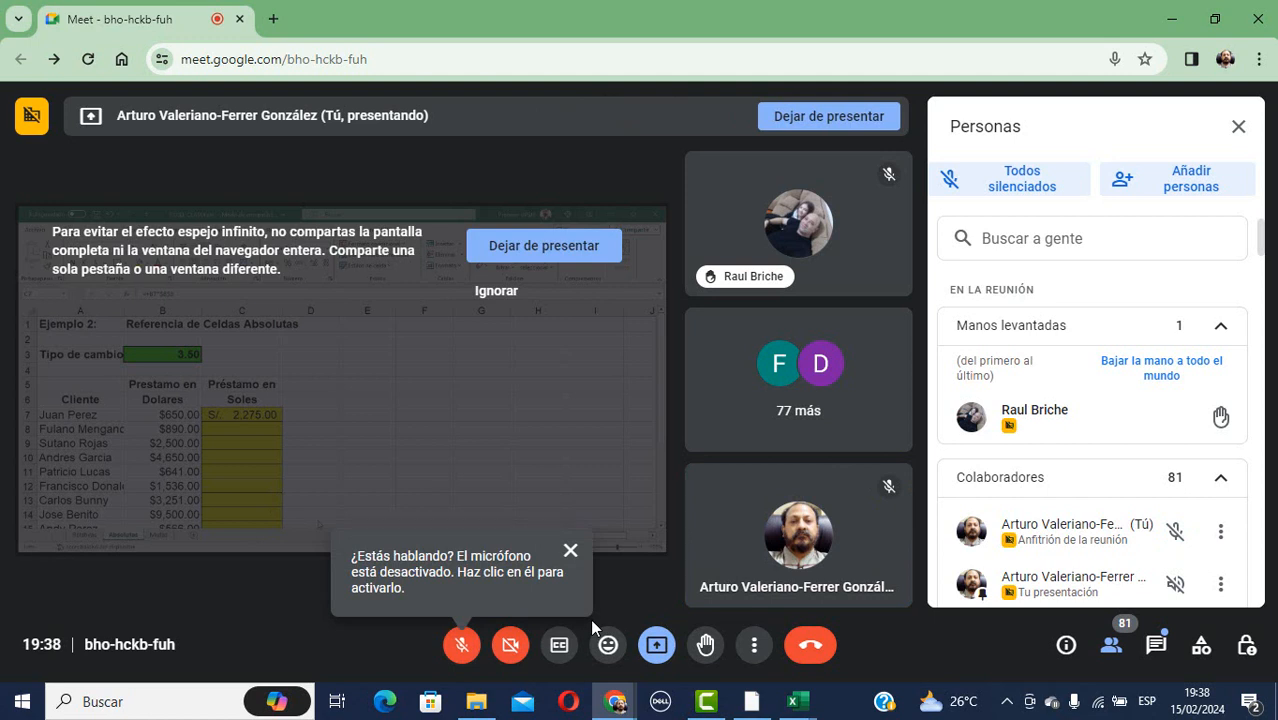
Toggle the Meet microphone off and on, leaving it unmuted.
click(462, 646)
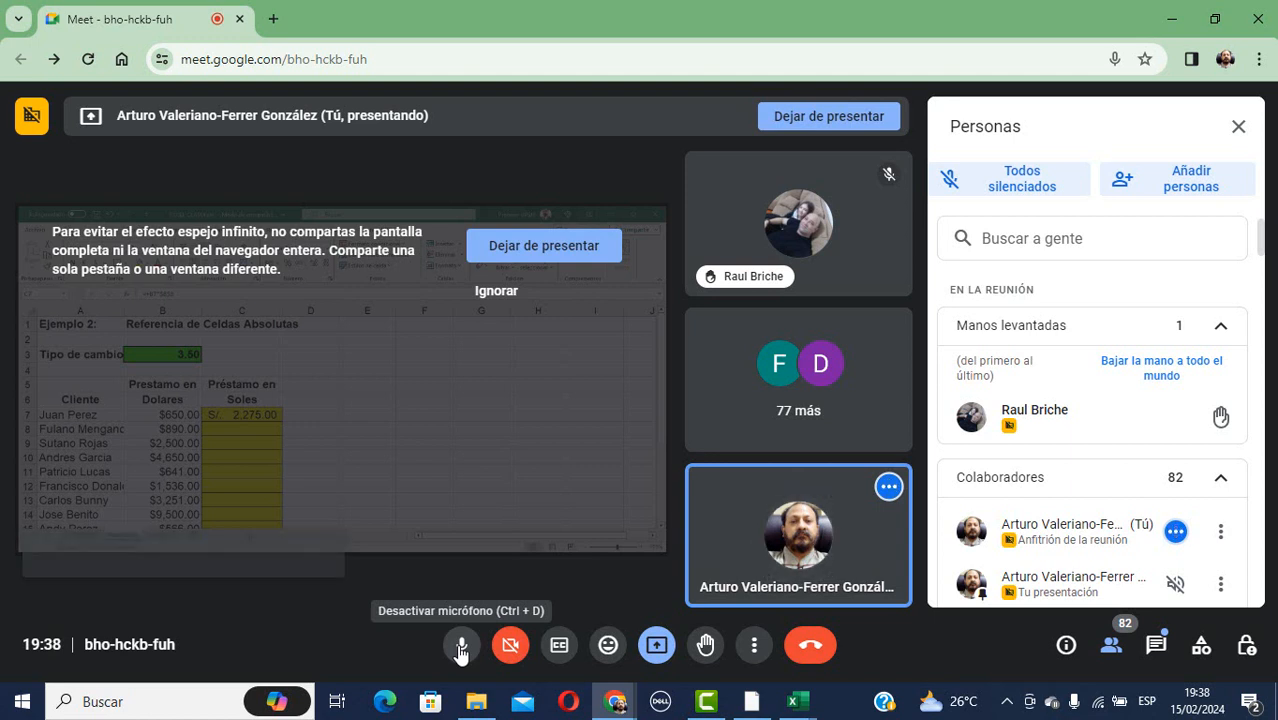
click(461, 648)
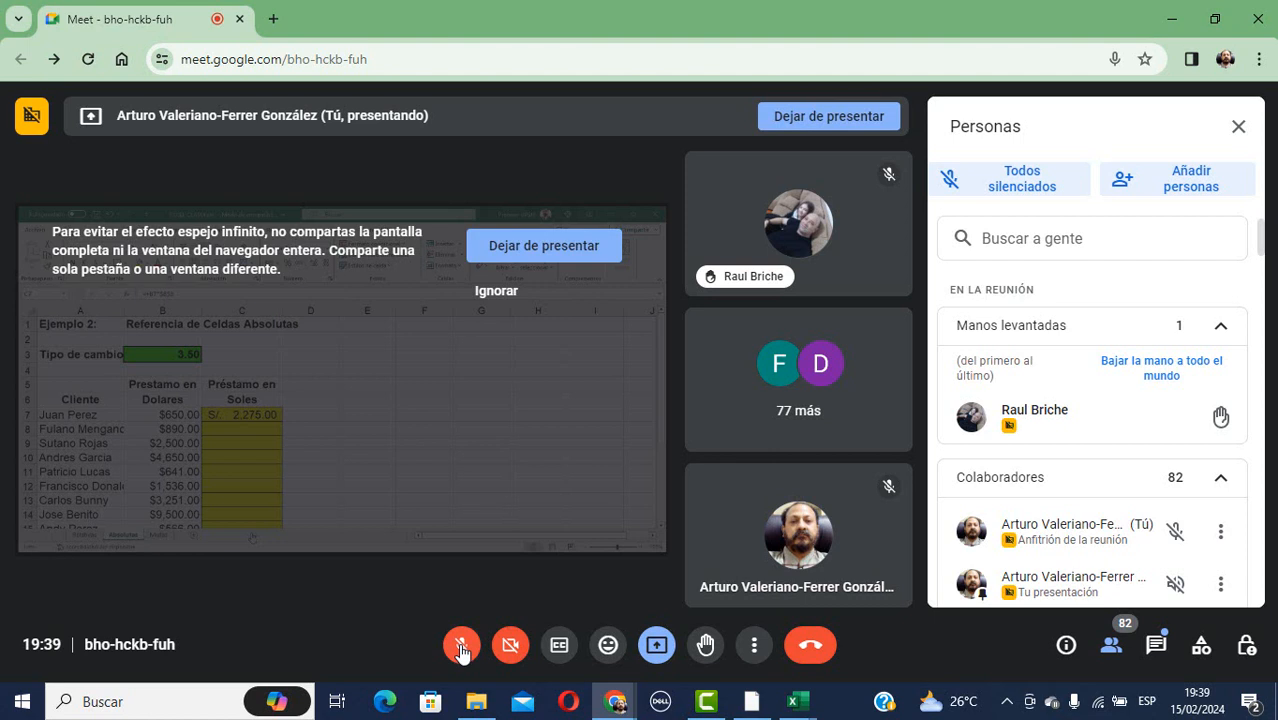
click(461, 648)
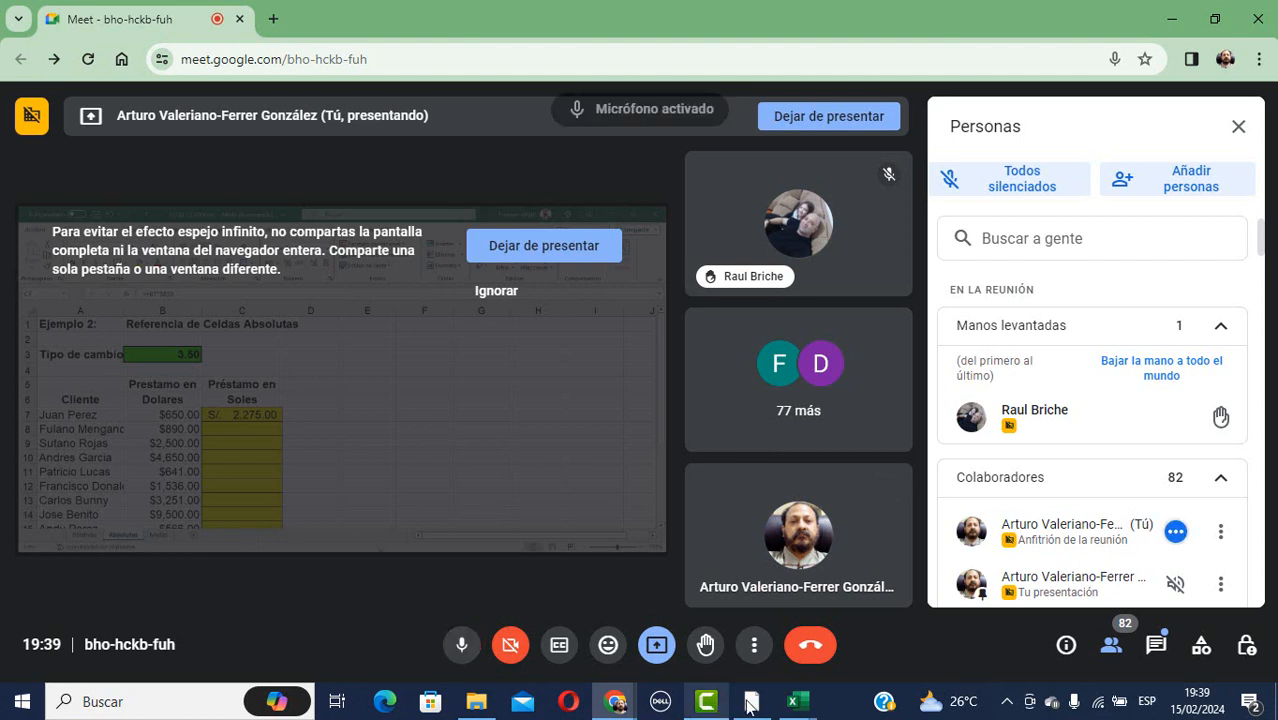
Bring the EXCEL CLASE4 workbook's Absolutas sheet back to the front.
click(793, 701)
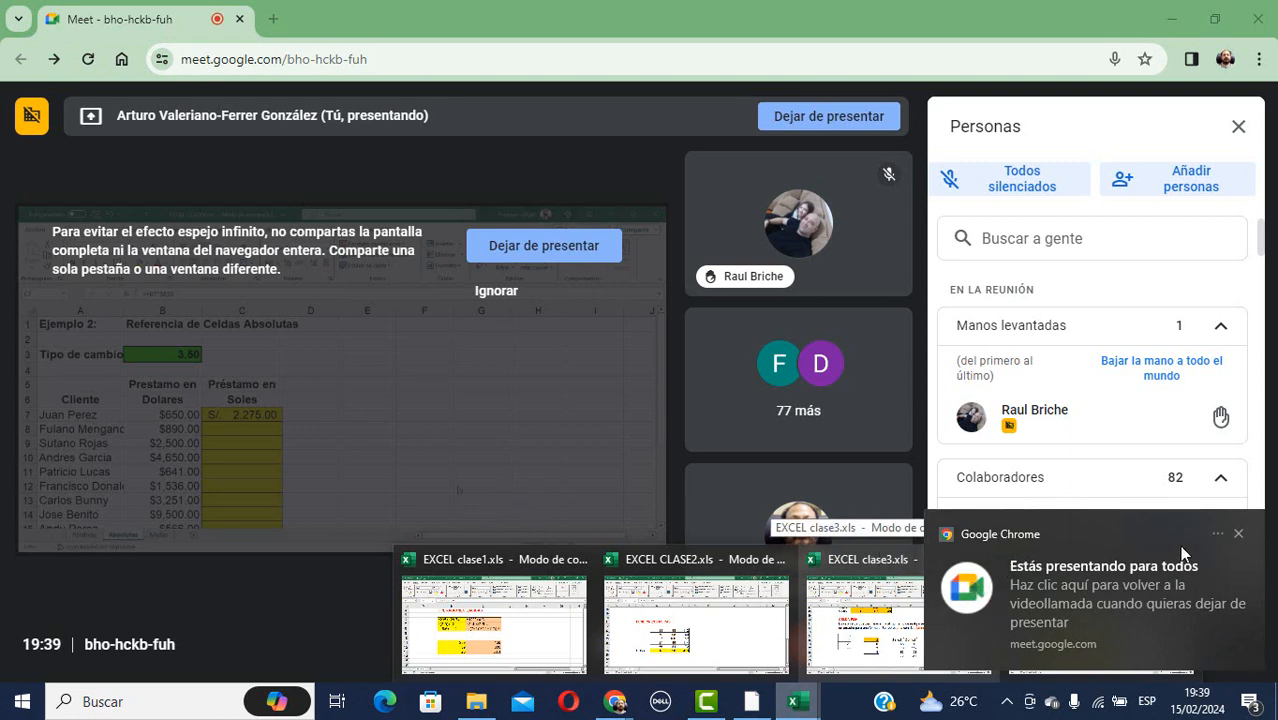
click(1238, 533)
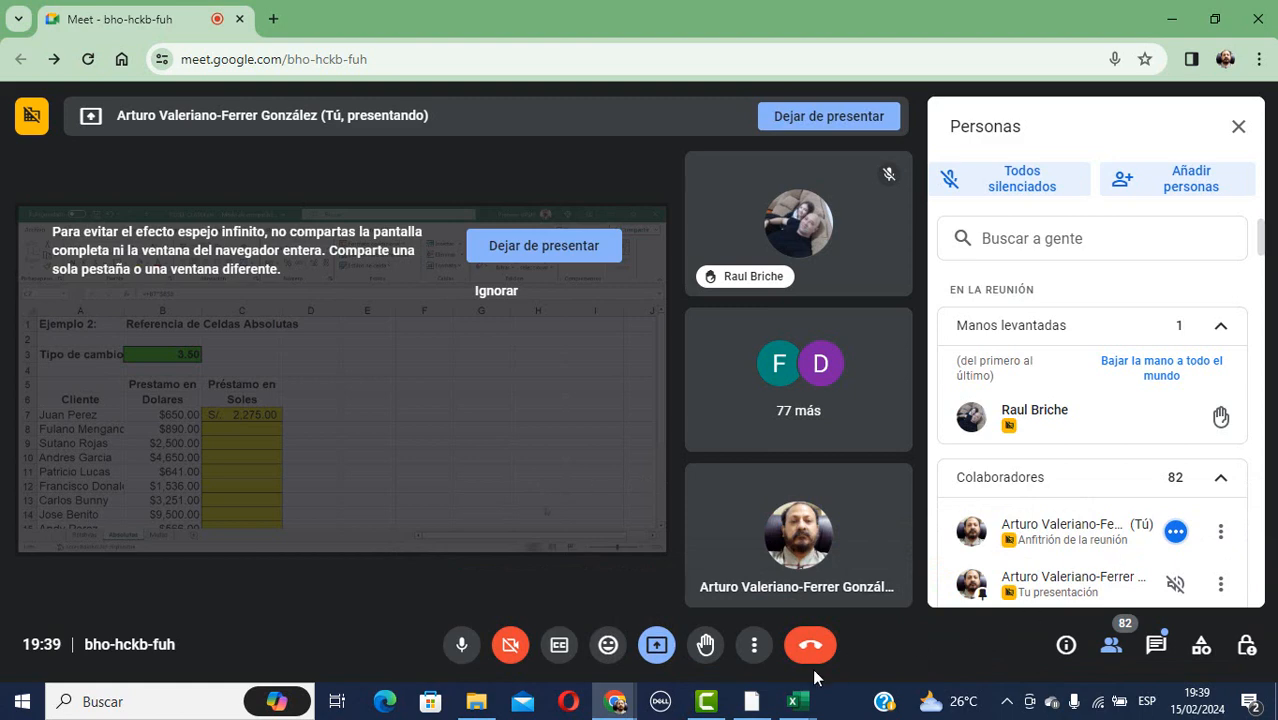
mouse_move(791, 701)
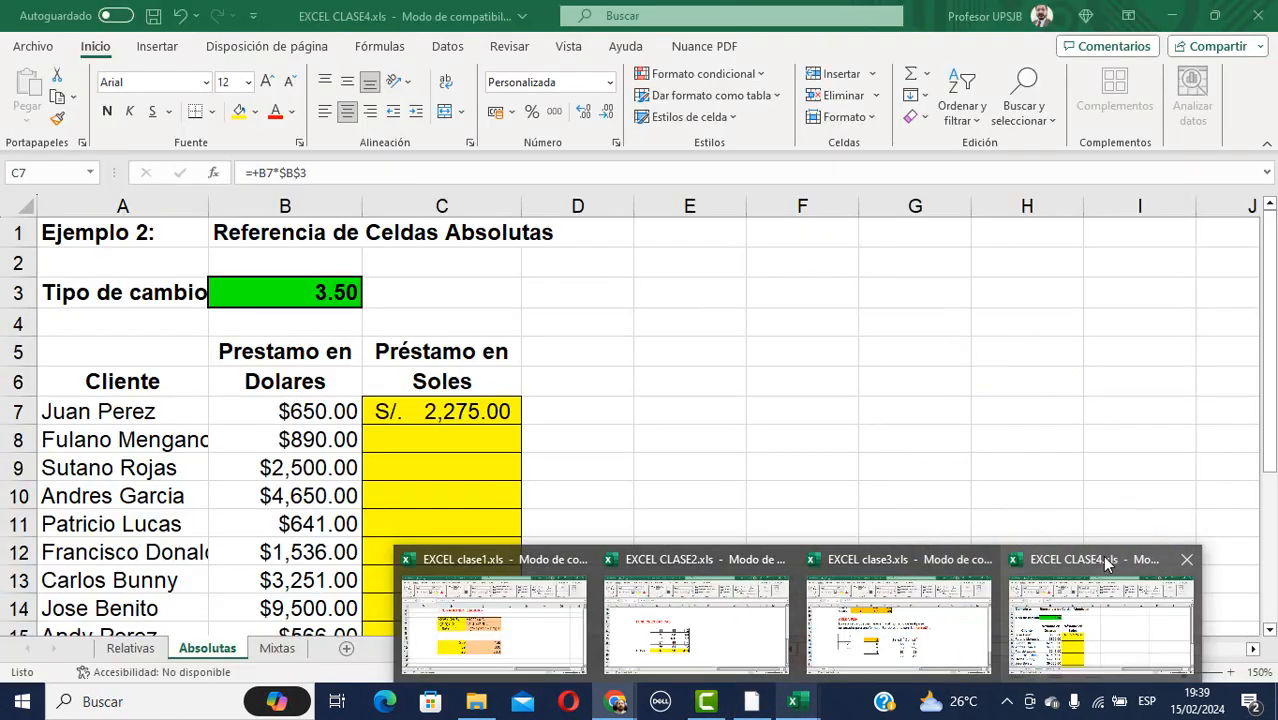
click(1102, 556)
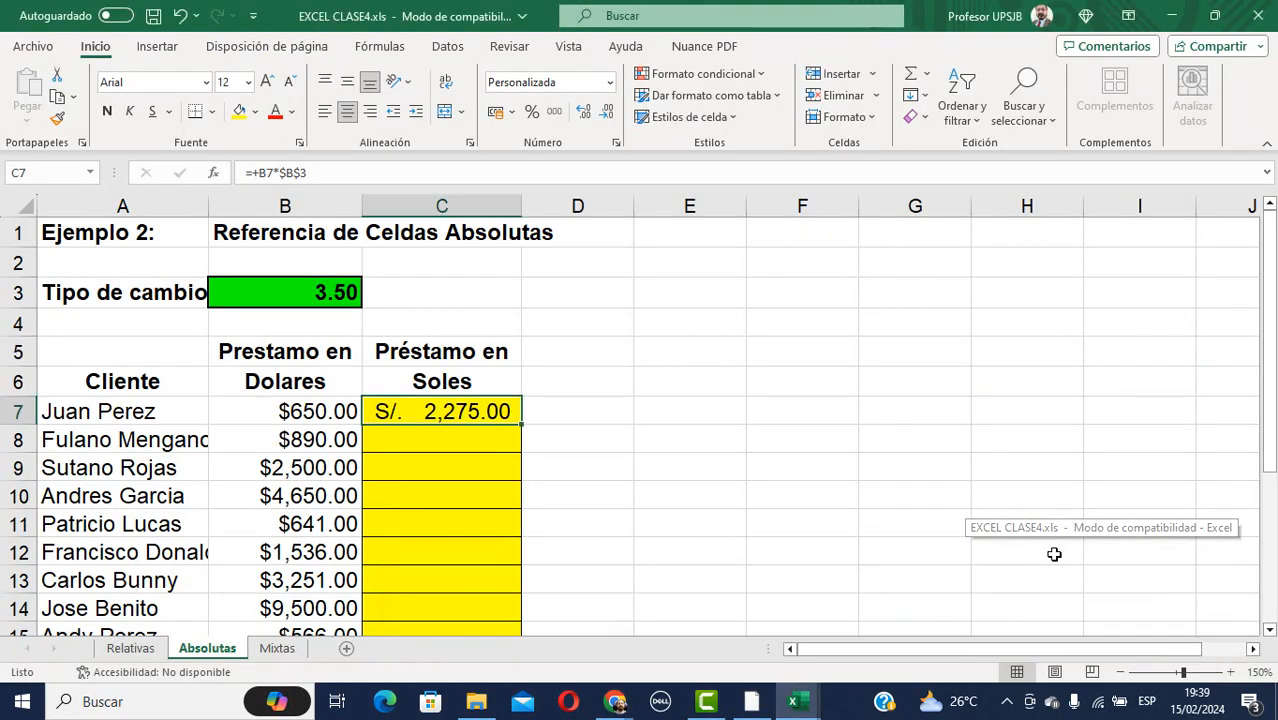
Copy C7's =+B7*$B$3 down to C16, ending at S/. 5,092.50.
click(457, 440)
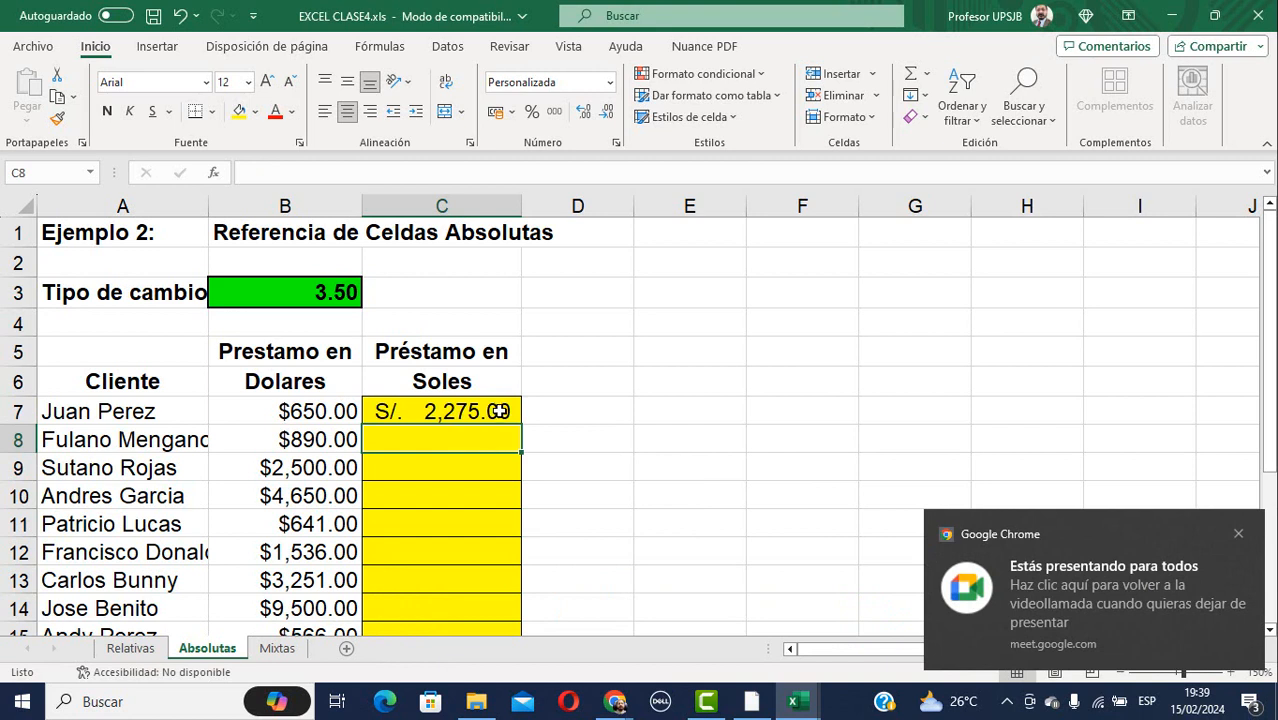
click(498, 411)
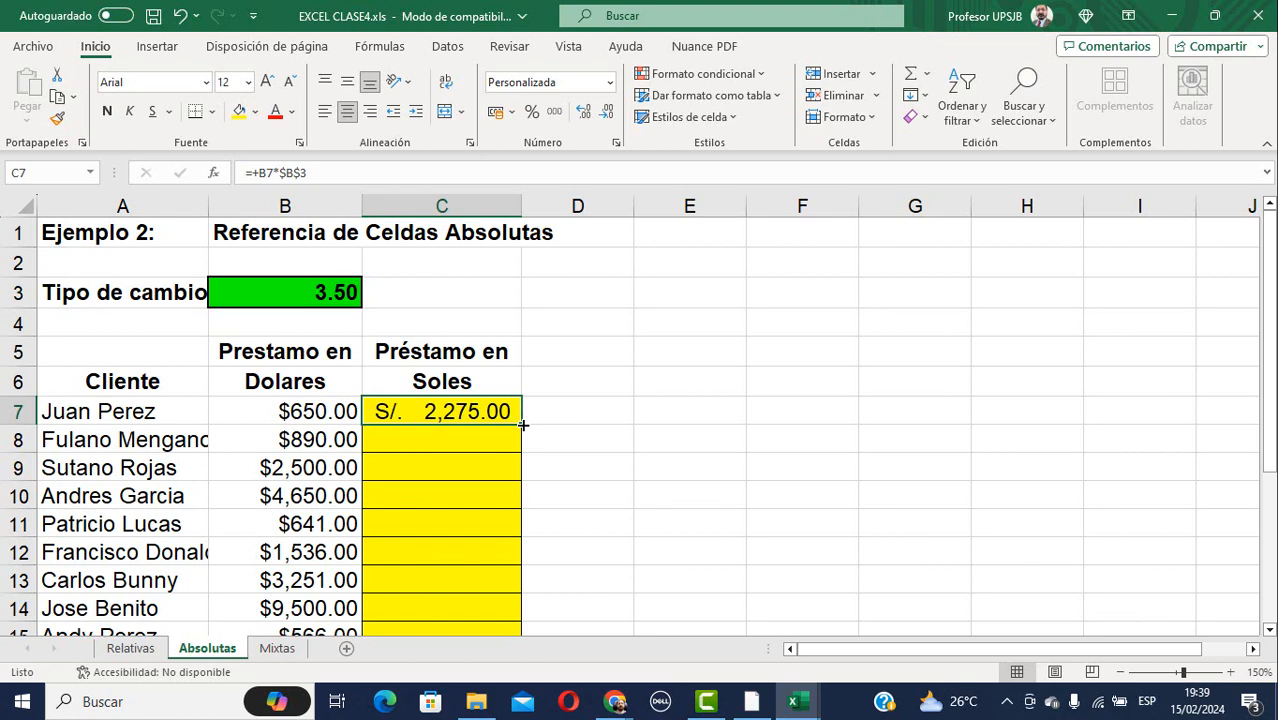
drag(523, 425, 491, 571)
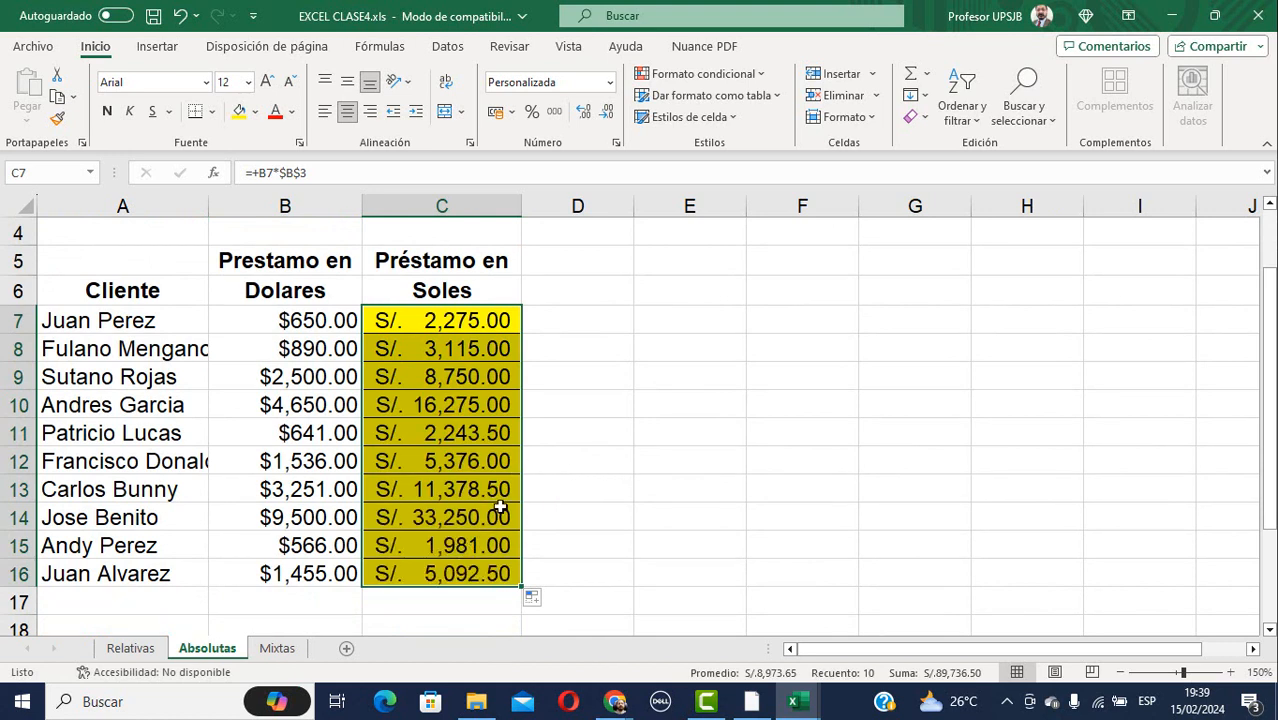
scroll(450, 483, up, 1)
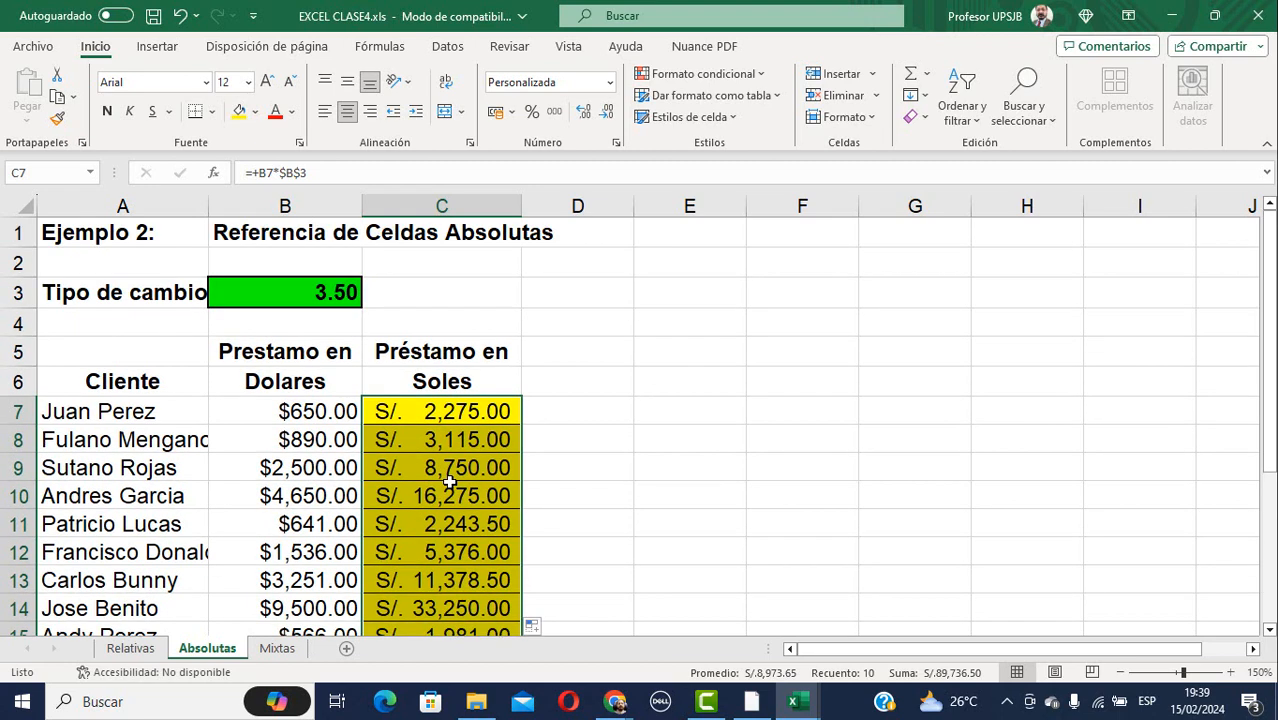
scroll(450, 483, down, 2)
scroll(450, 483, up, 1)
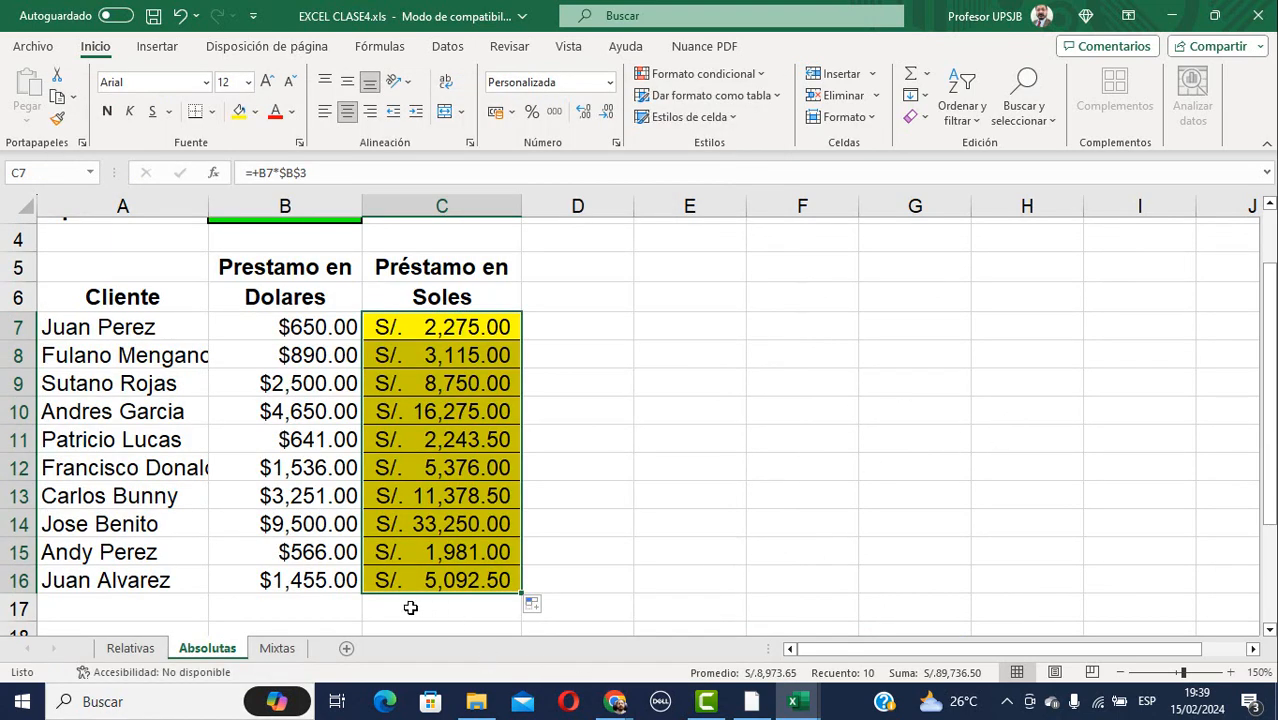
click(277, 649)
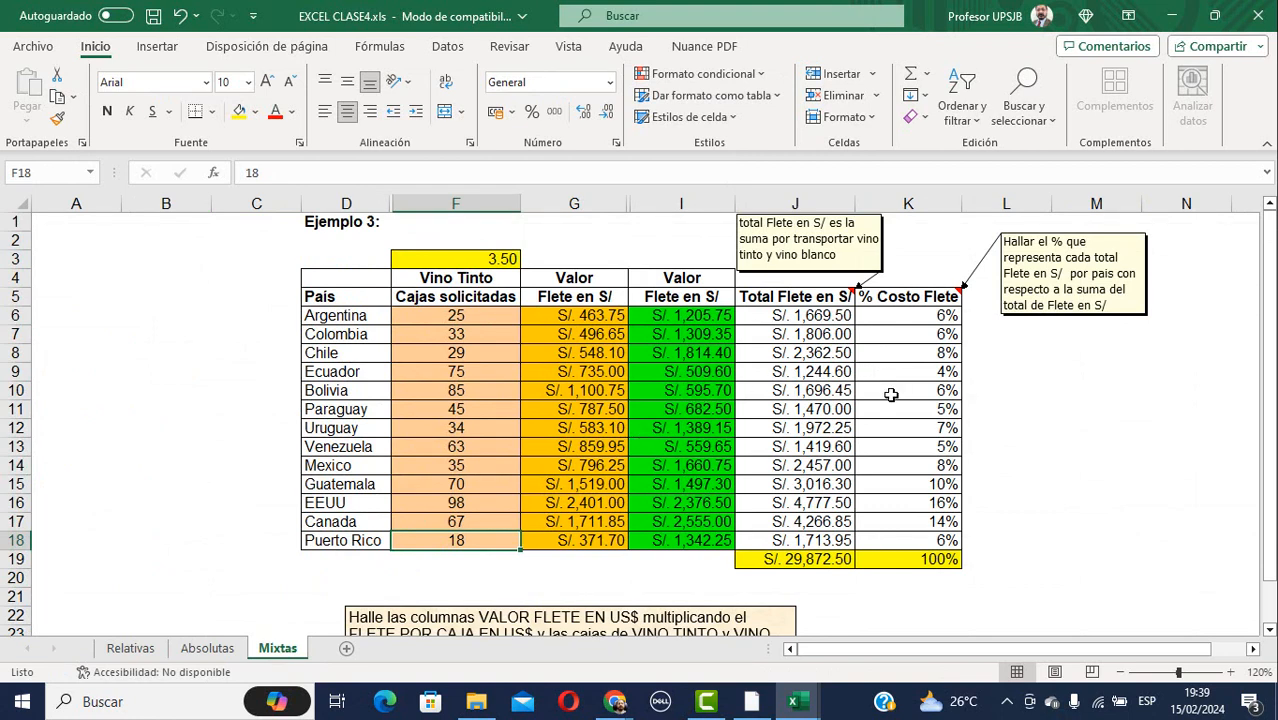
click(1080, 395)
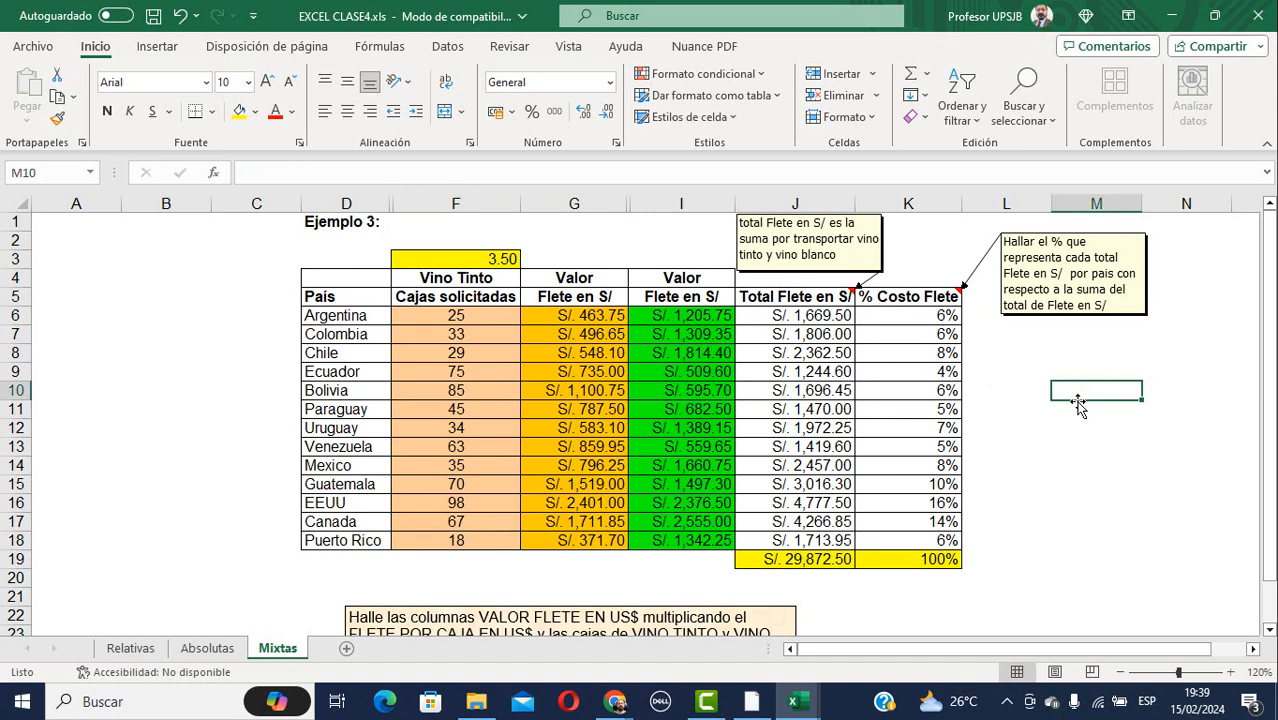
click(812, 314)
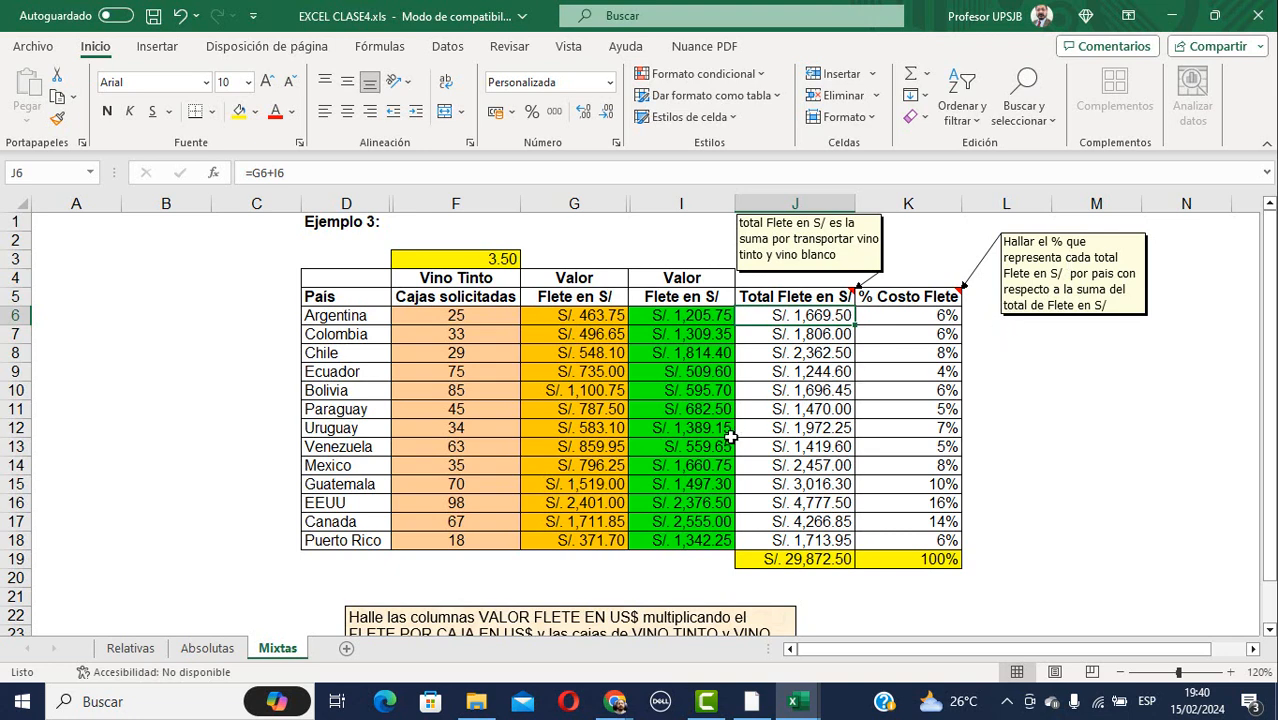
click(911, 321)
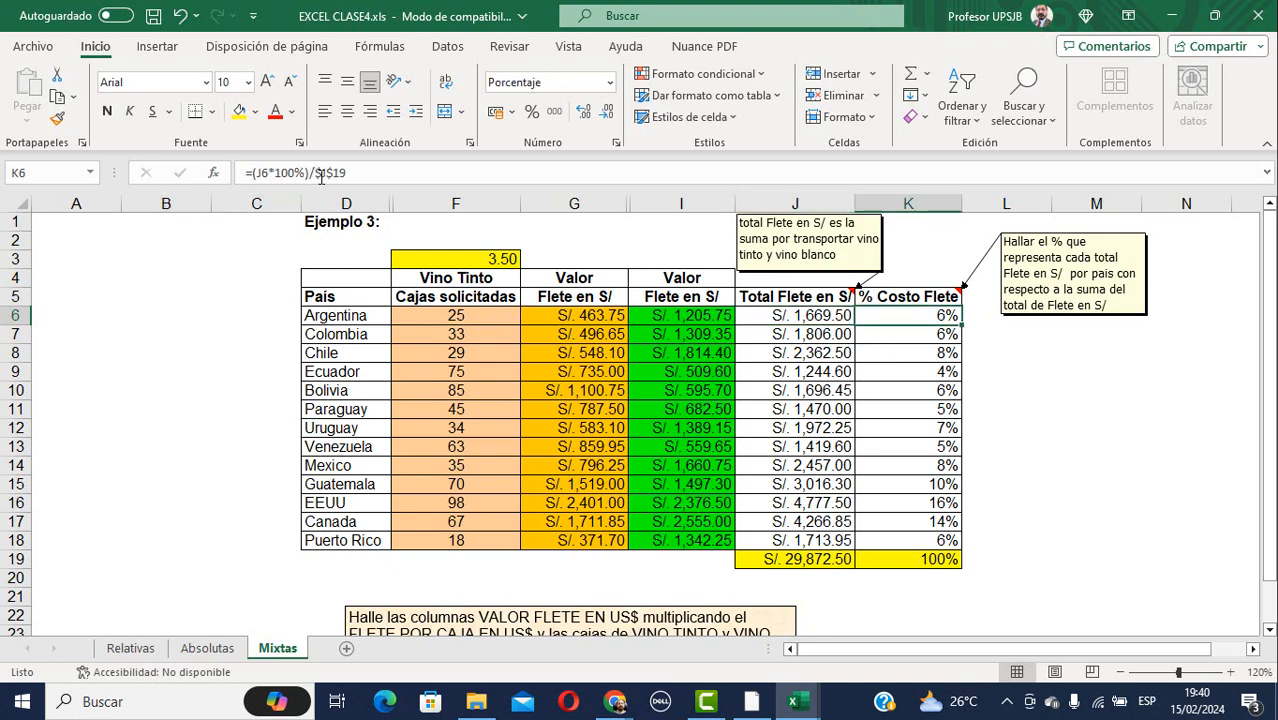
key(F2)
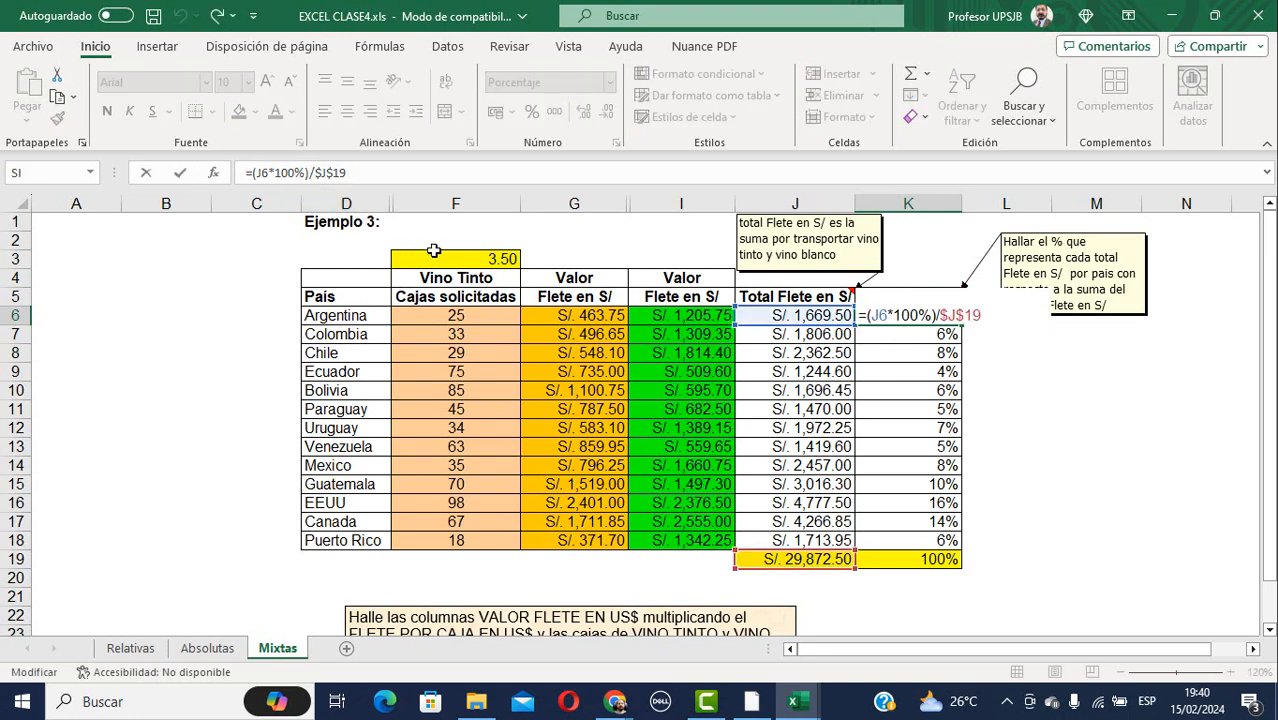
key(Escape)
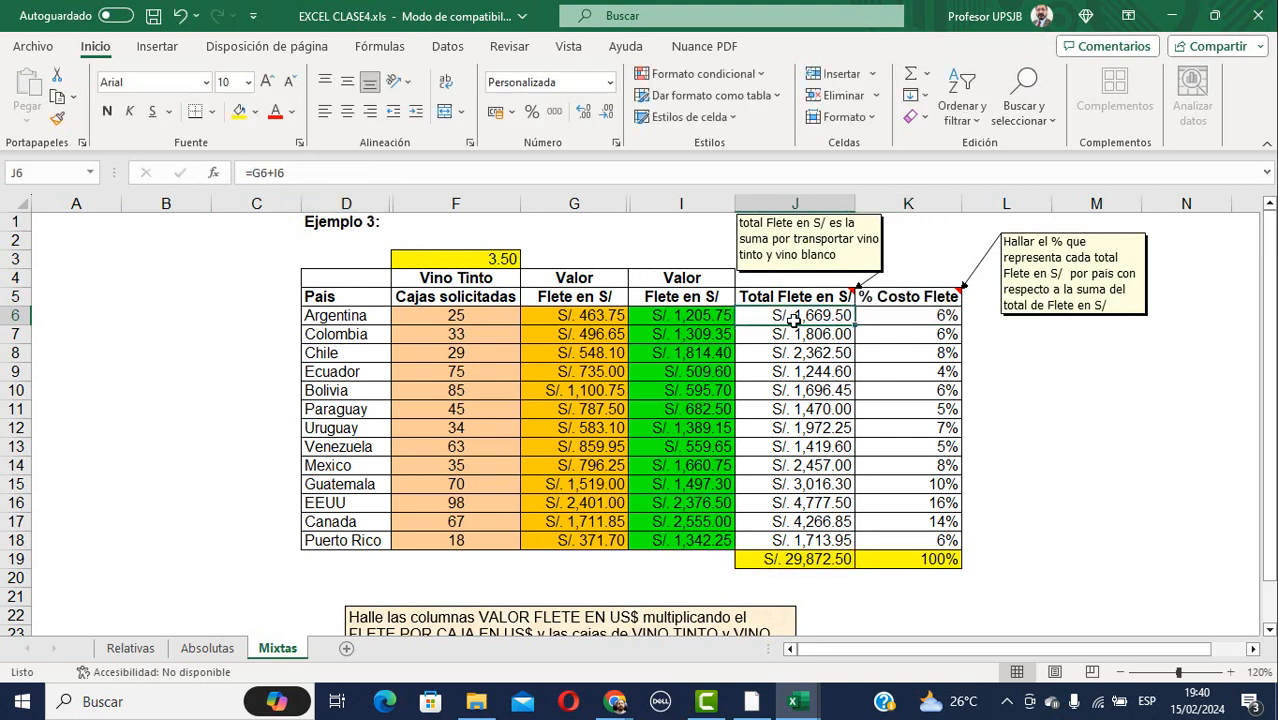
double_click(795, 318)
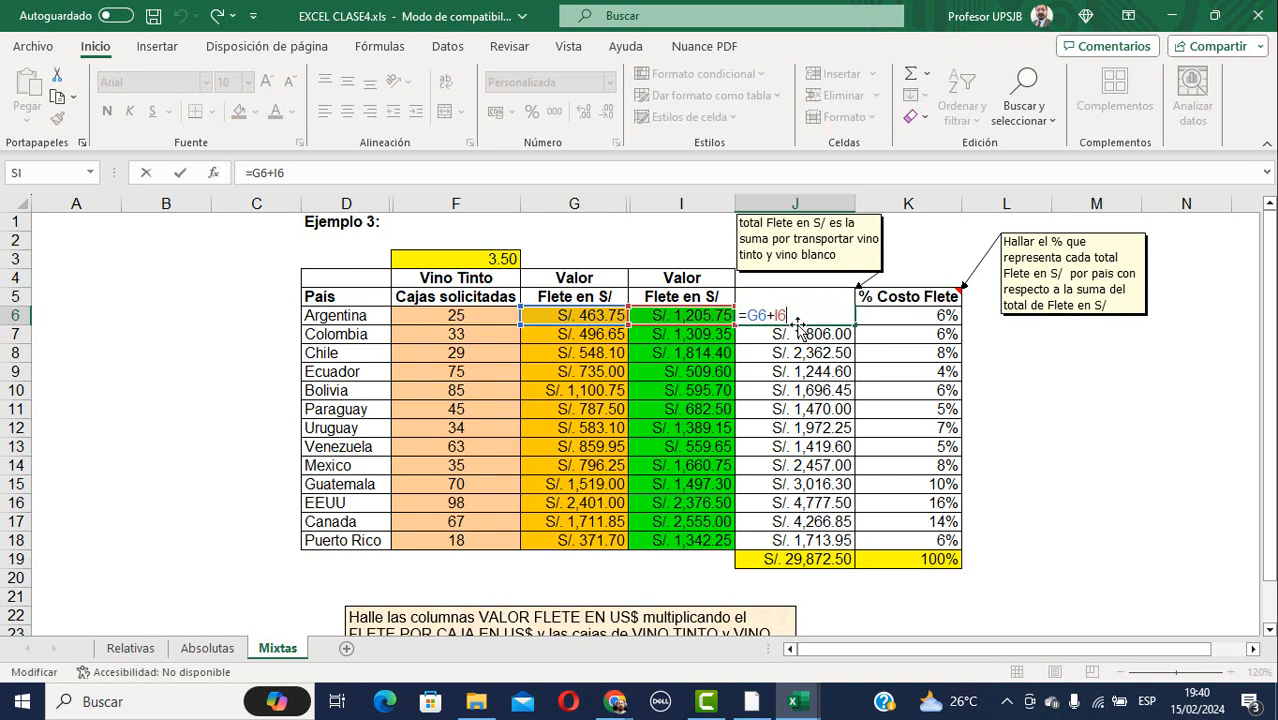
key(Escape)
click(917, 317)
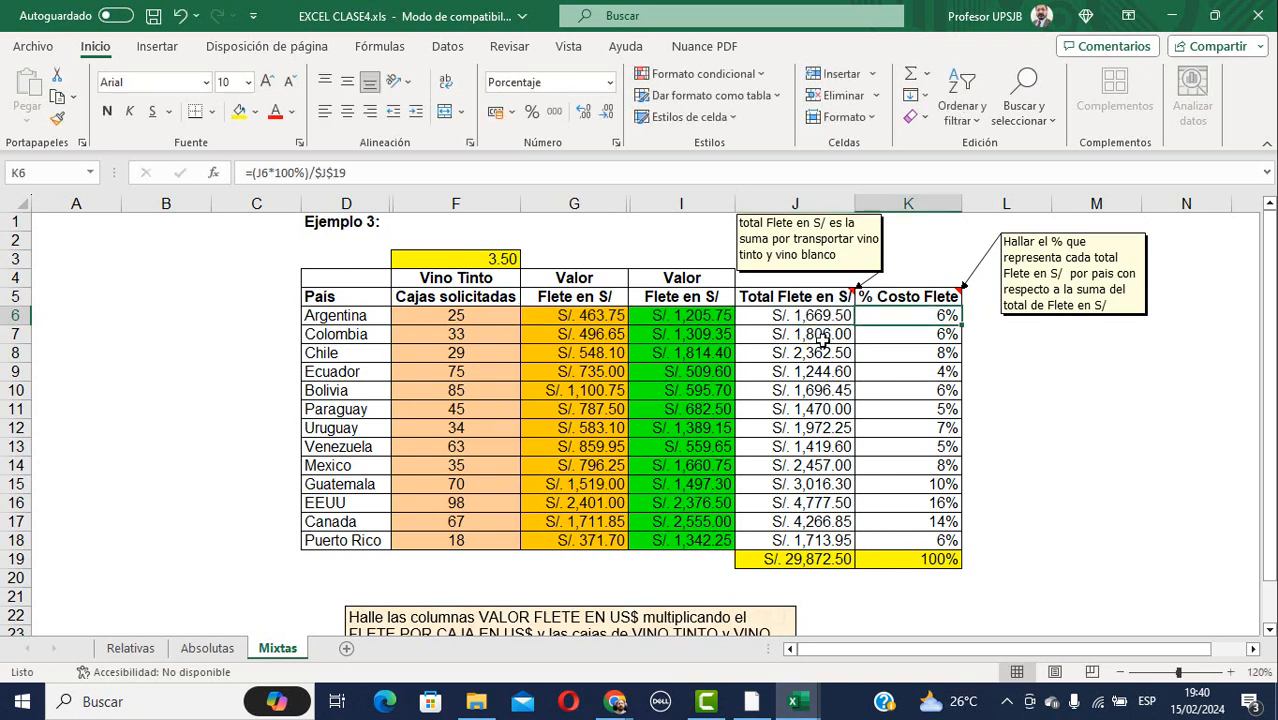
scroll(818, 364, down, 1)
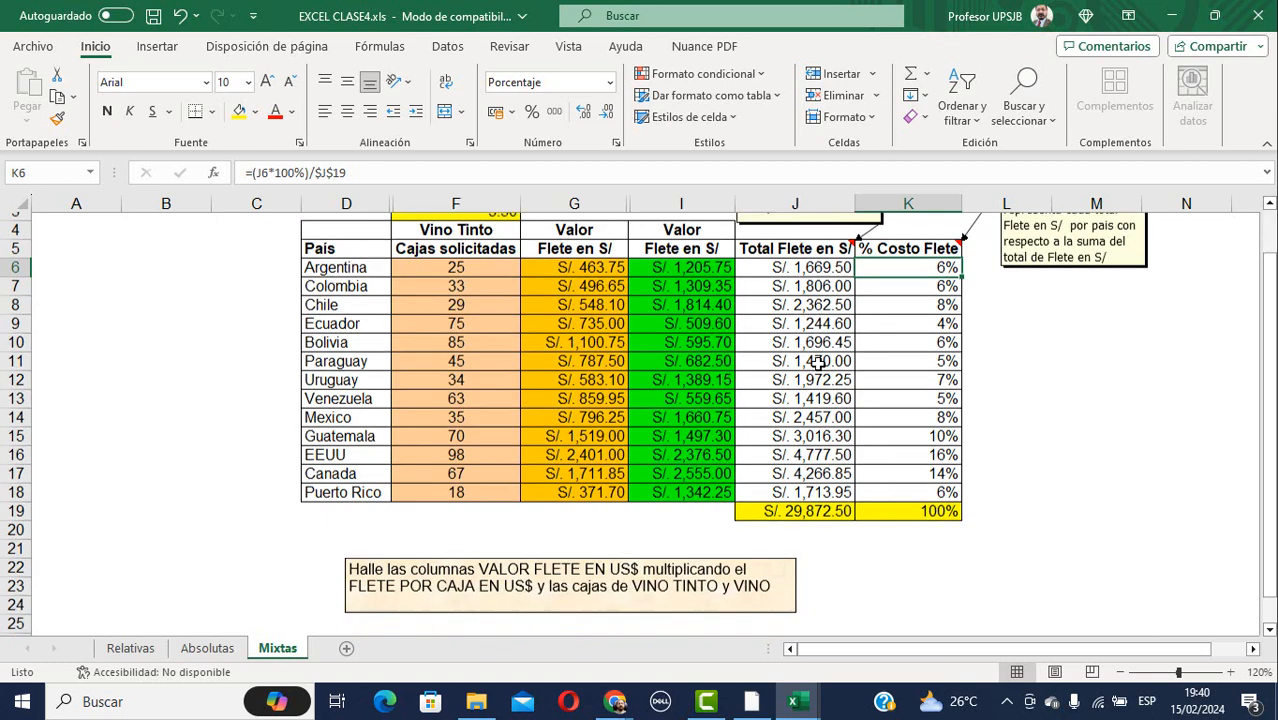
scroll(818, 364, up, 1)
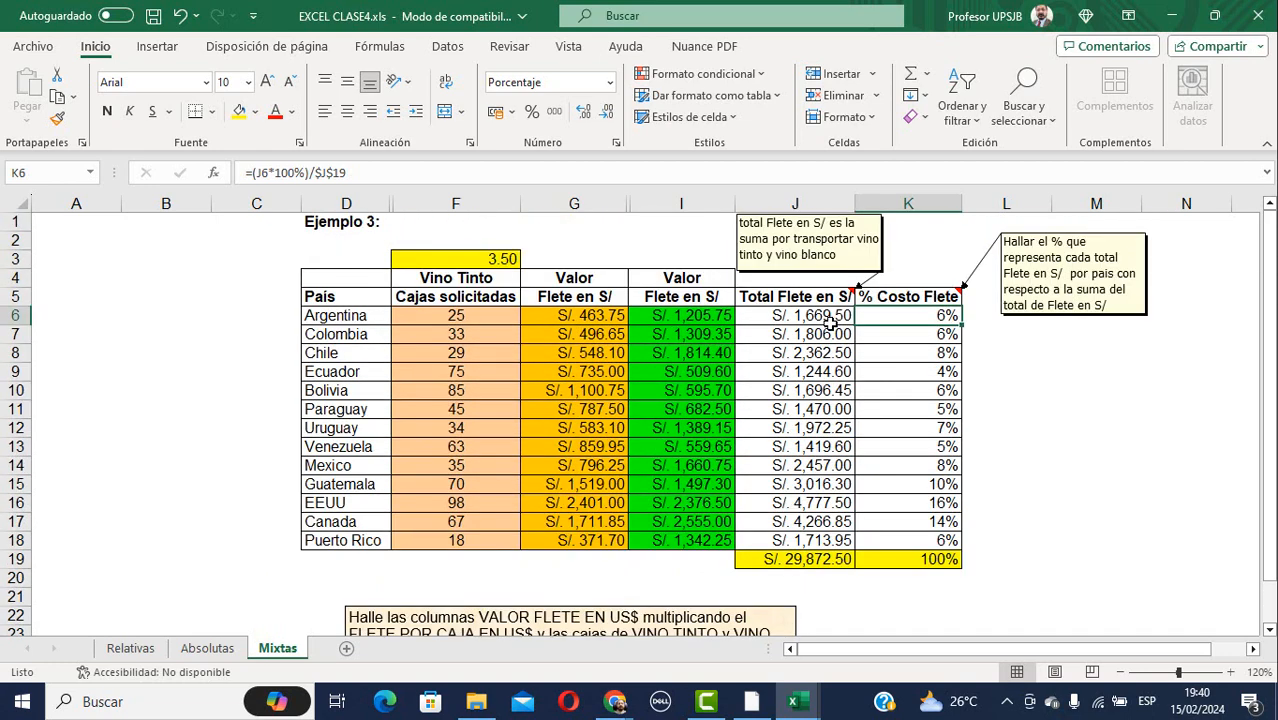
click(830, 318)
key(F2)
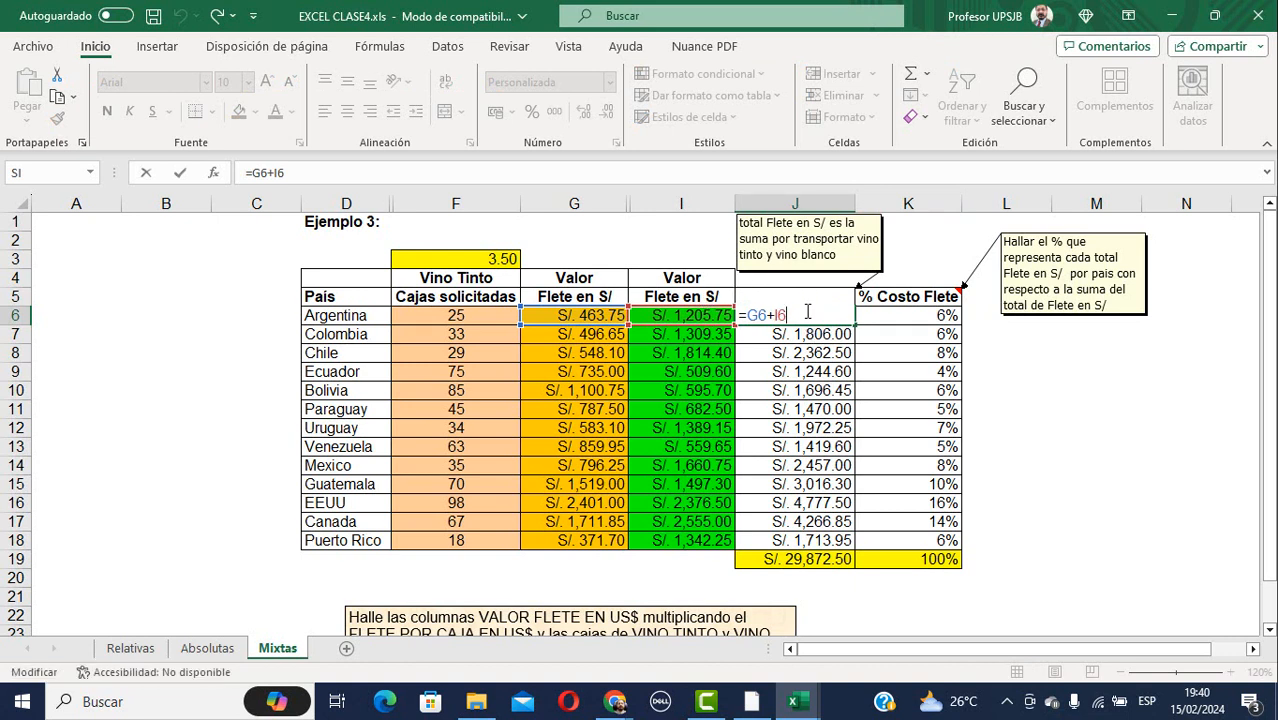
key(ctrl+Return)
click(927, 316)
double_click(929, 318)
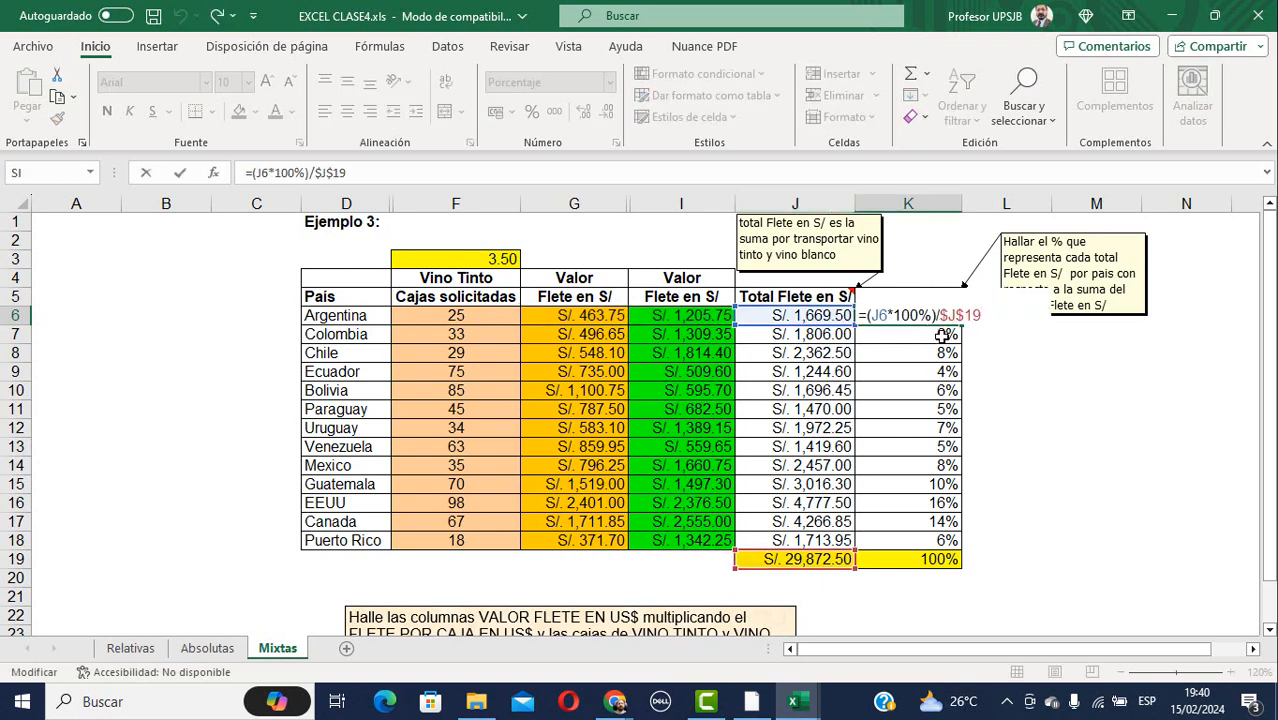
key(Escape)
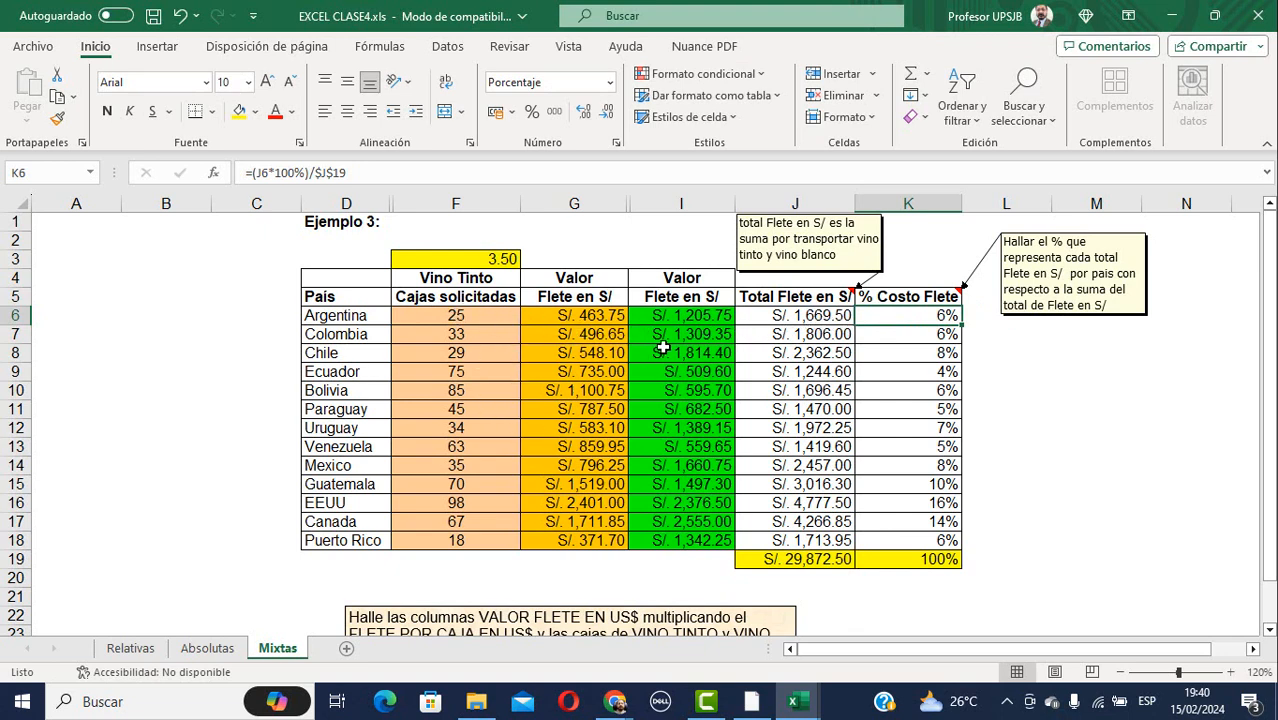
Enter 35 in F6 for Argentina's Vino Tinto boxes, raising total freight to S/. 30,058.00.
click(465, 318)
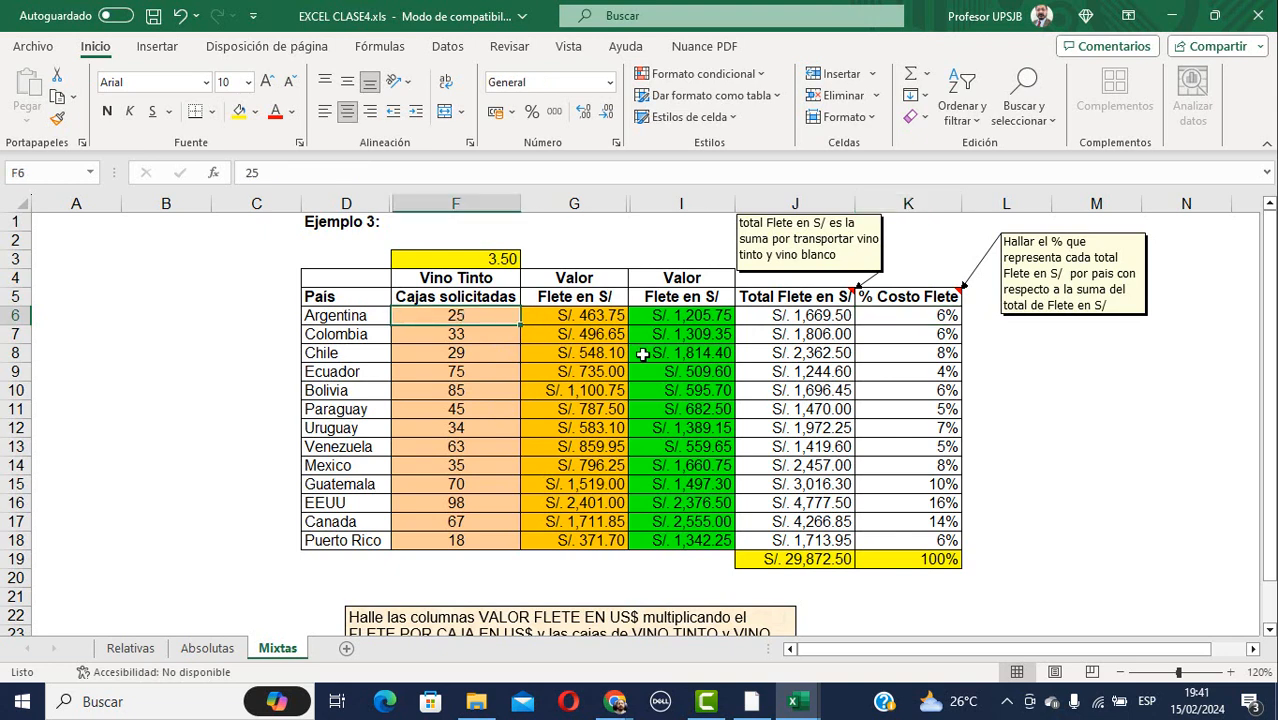
text(35)
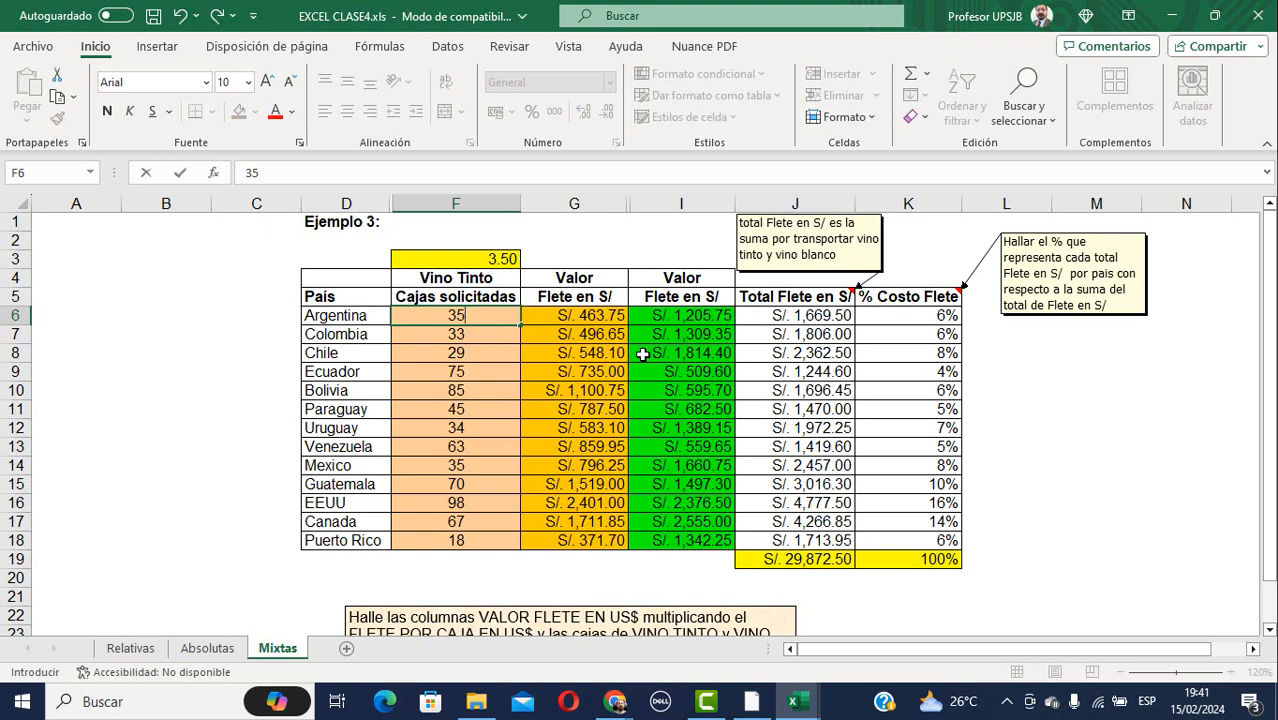
key(Return)
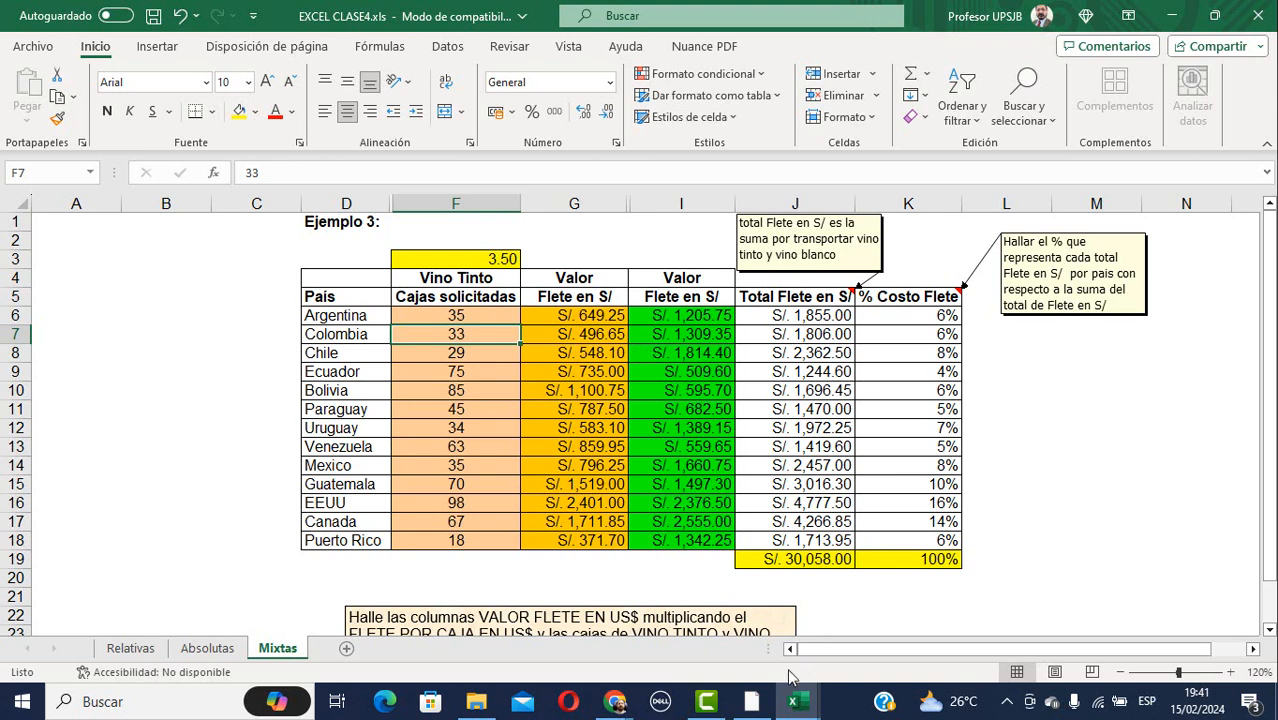
mouse_move(603, 696)
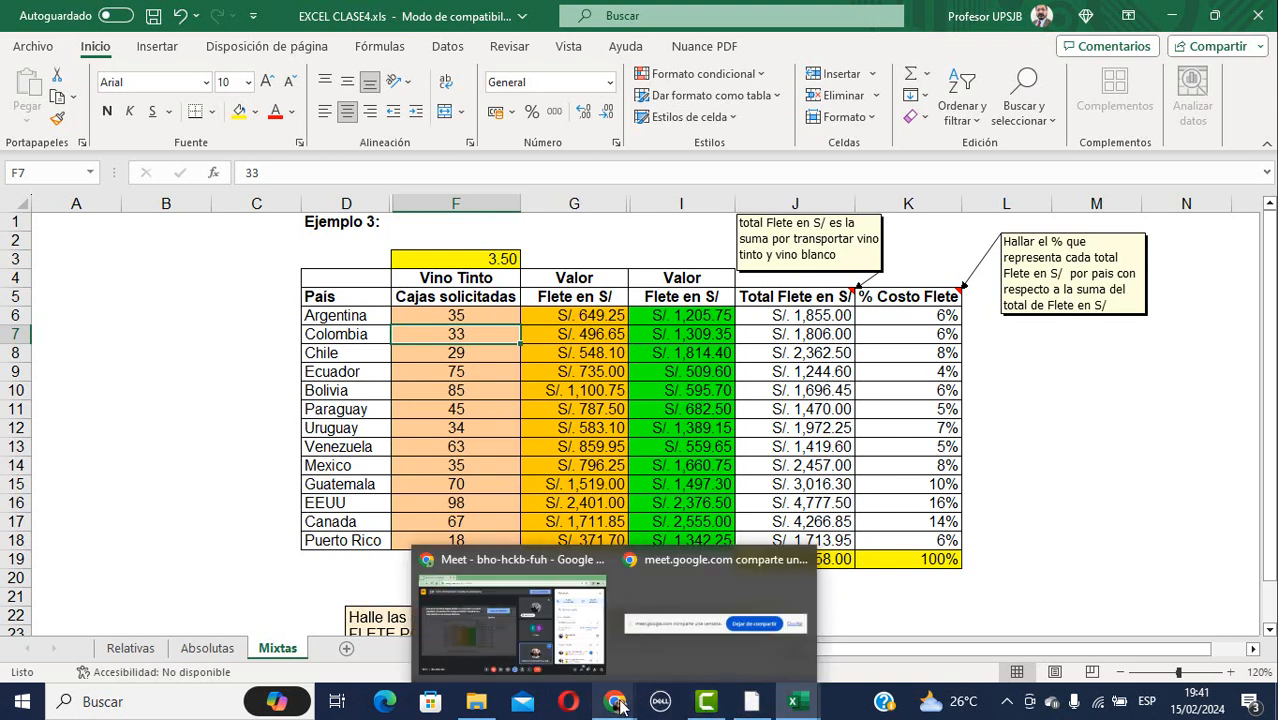
Bring the Meet call forward, mute the microphone, and open the presenting options.
click(560, 588)
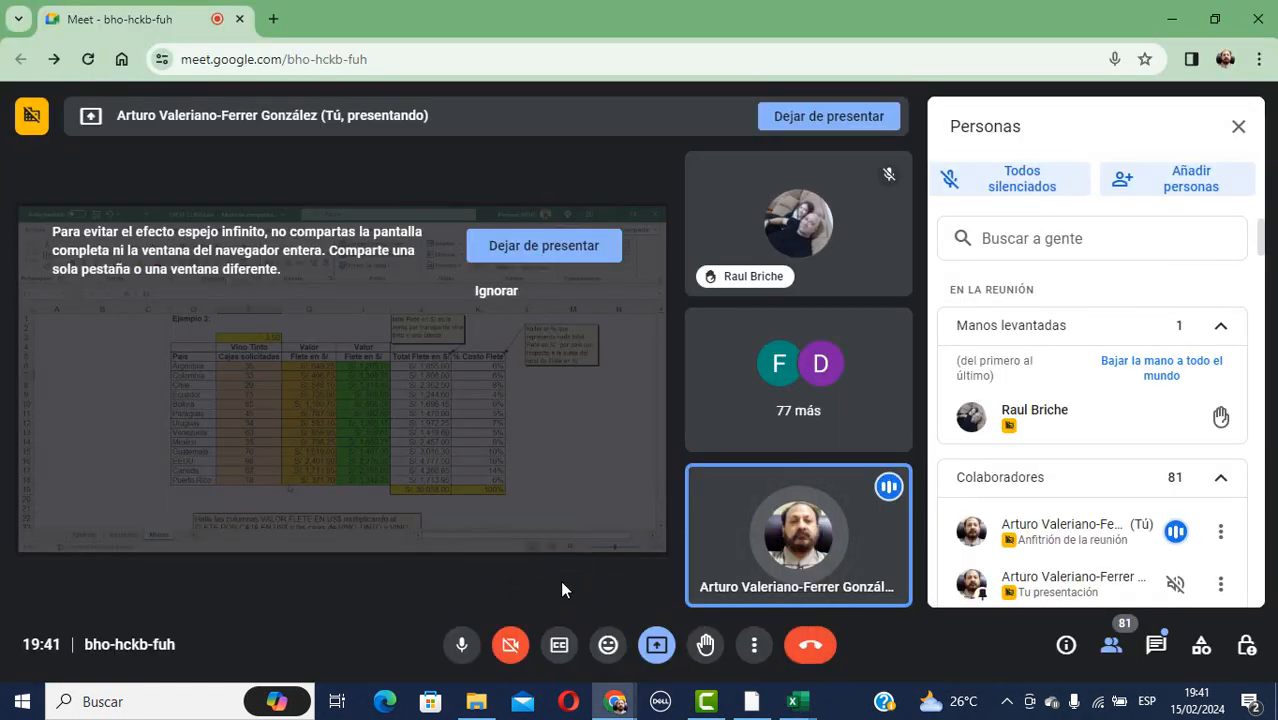
click(461, 644)
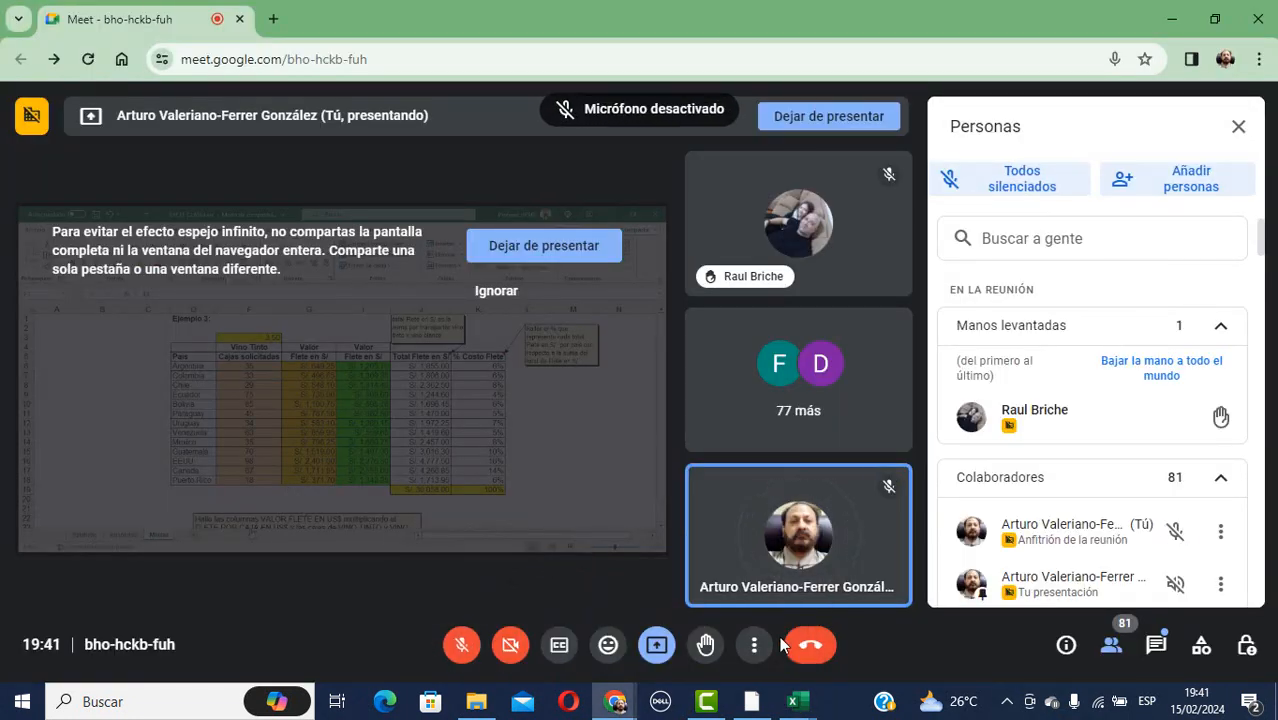
click(652, 648)
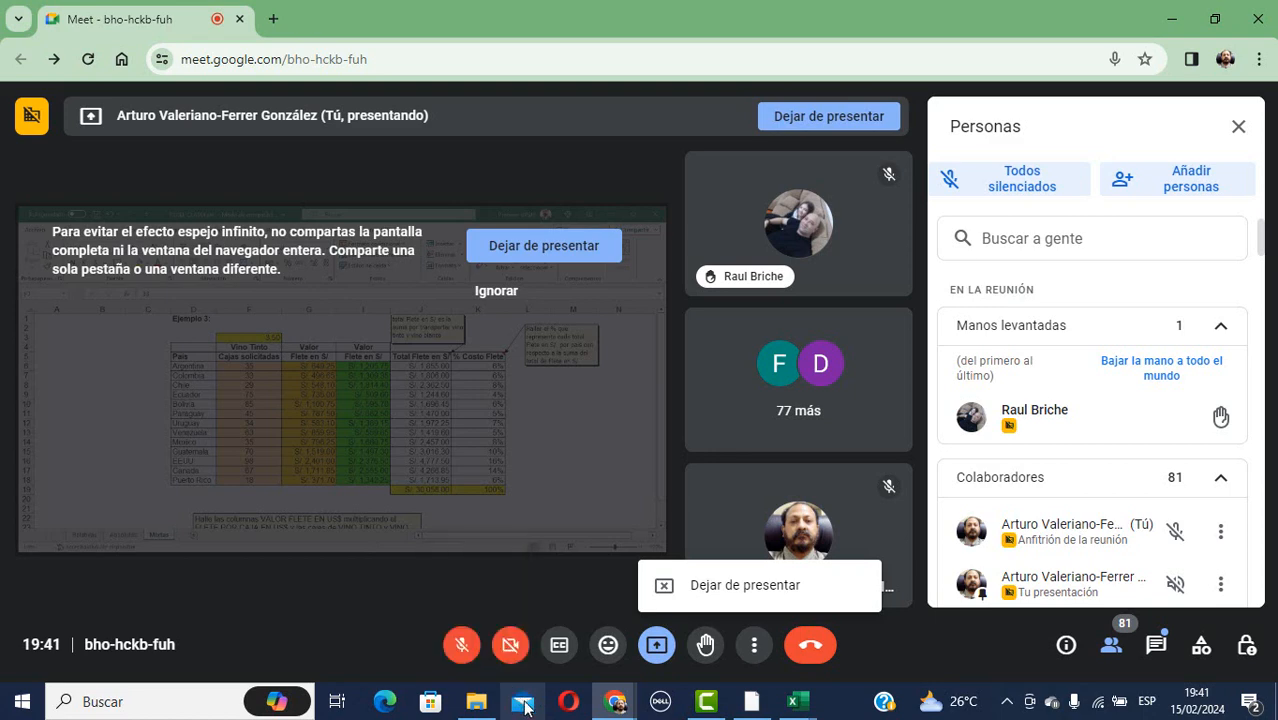
mouse_move(806, 712)
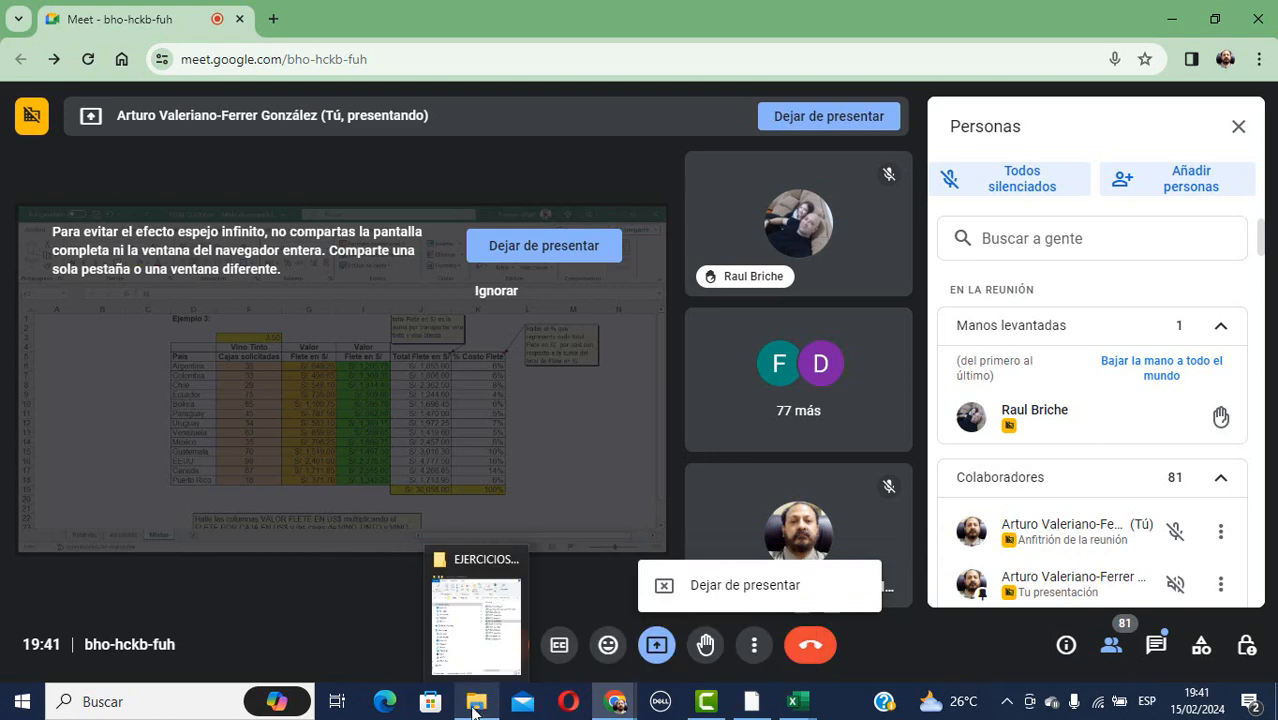
Open EXCEL CLASE5.xls from the EJERCICIOS PARA ENVIAR folder.
click(477, 626)
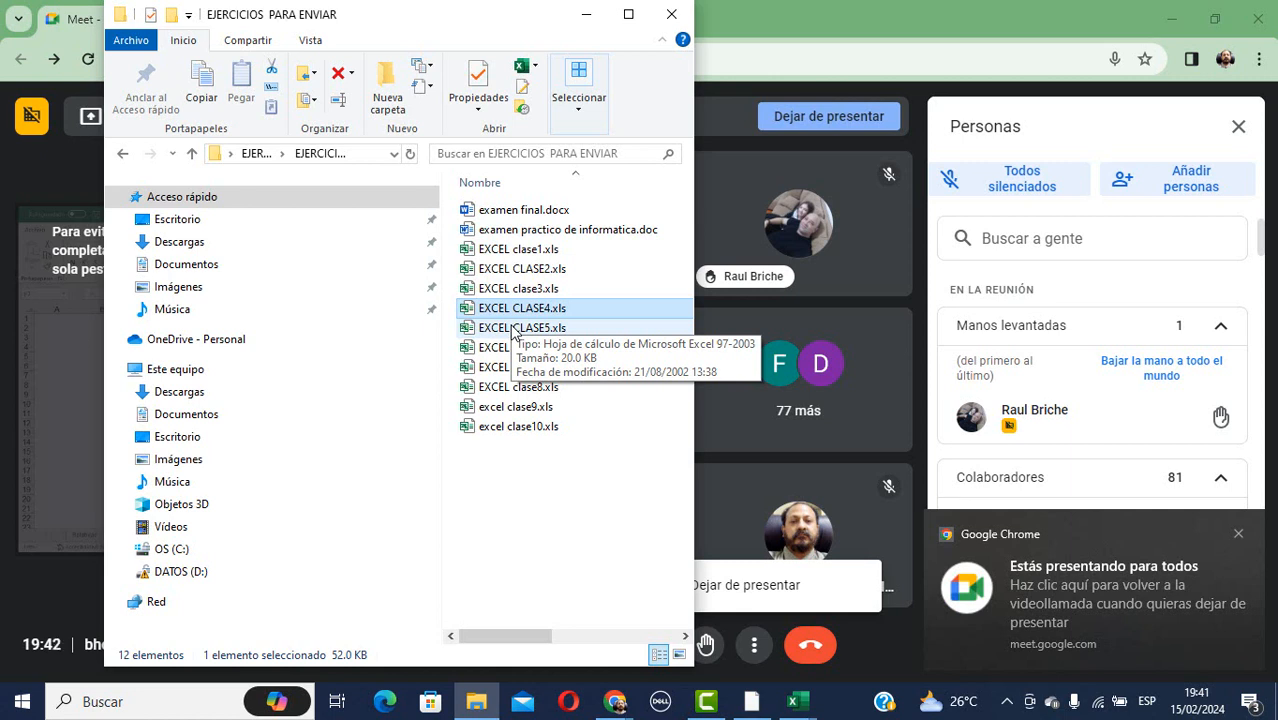
click(513, 330)
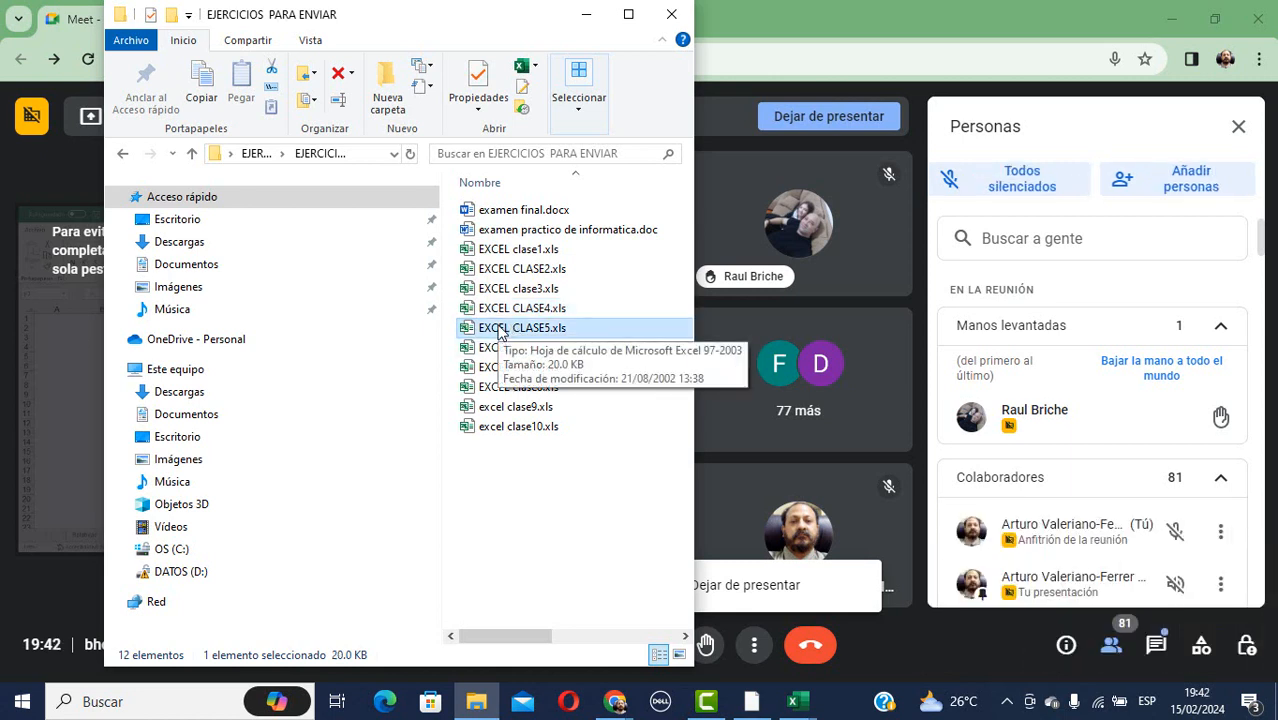
double_click(500, 333)
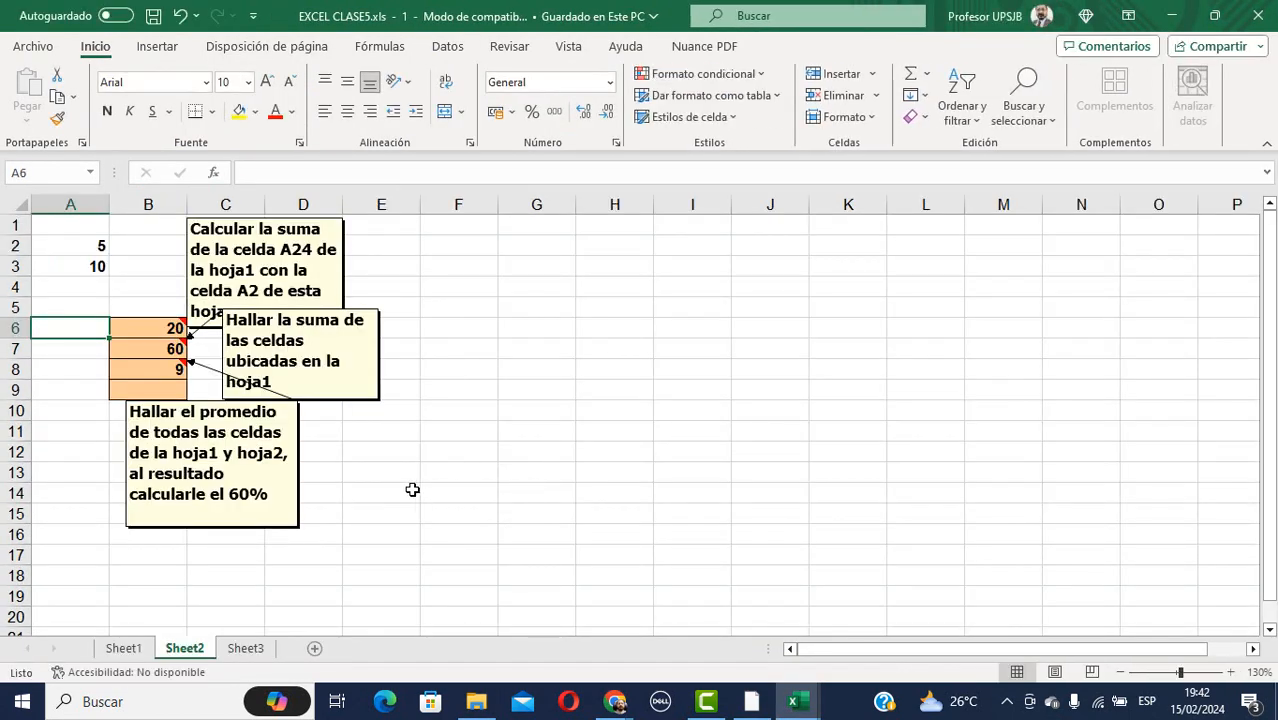
Show CLASE5's Sheet1 with the reference notes, then switch back to the Meet call.
click(131, 654)
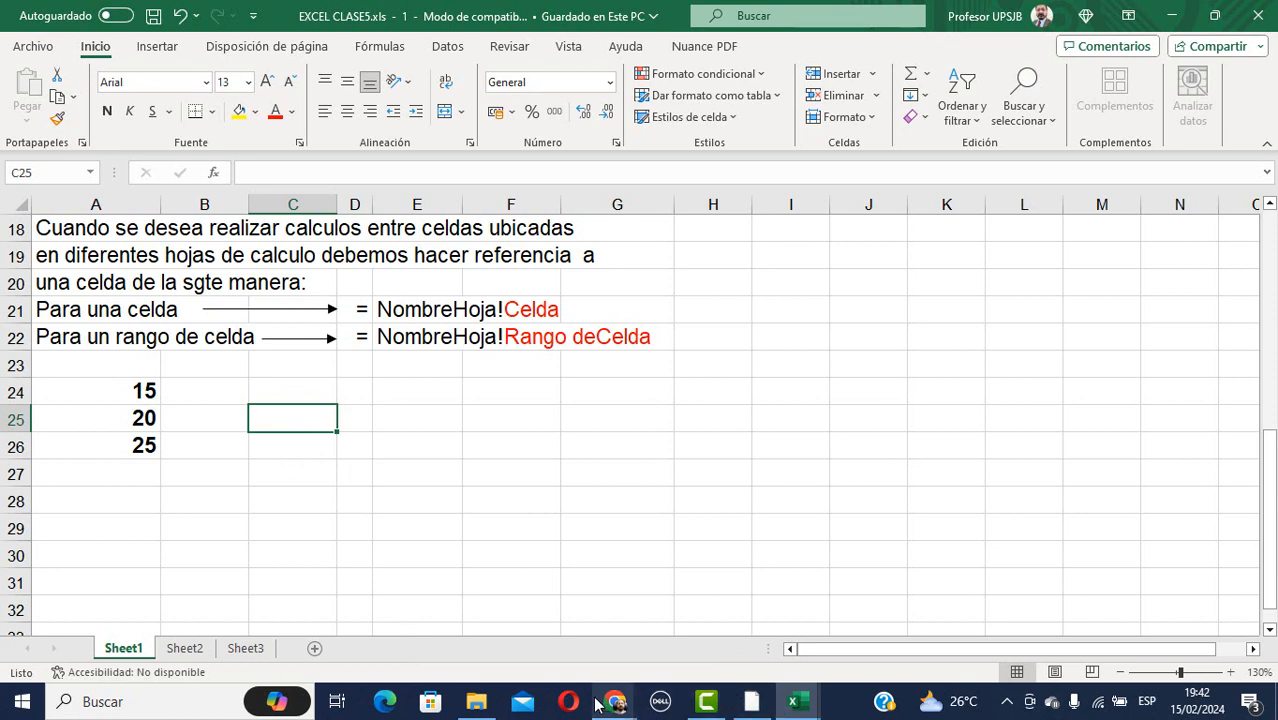
mouse_move(616, 706)
click(529, 570)
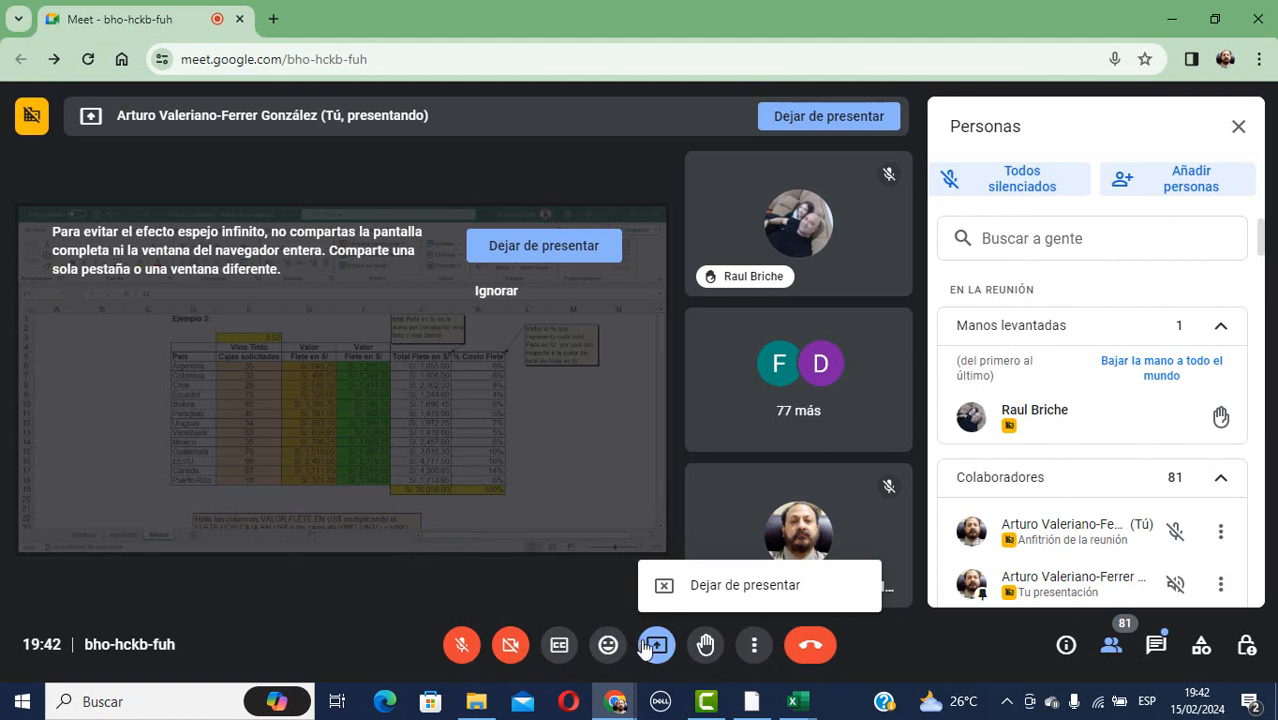
Stop presenting CLASE4 and present the EXCEL CLASE5.xls window from the Ventana list.
click(699, 588)
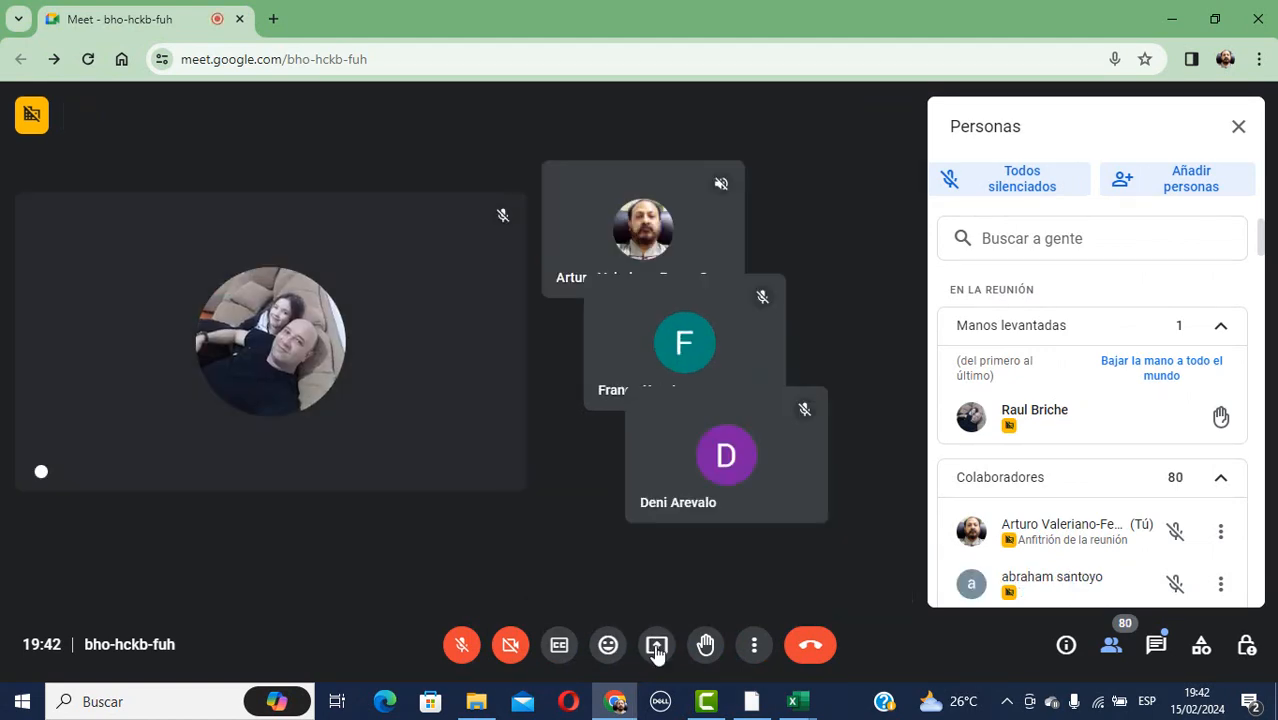
click(657, 648)
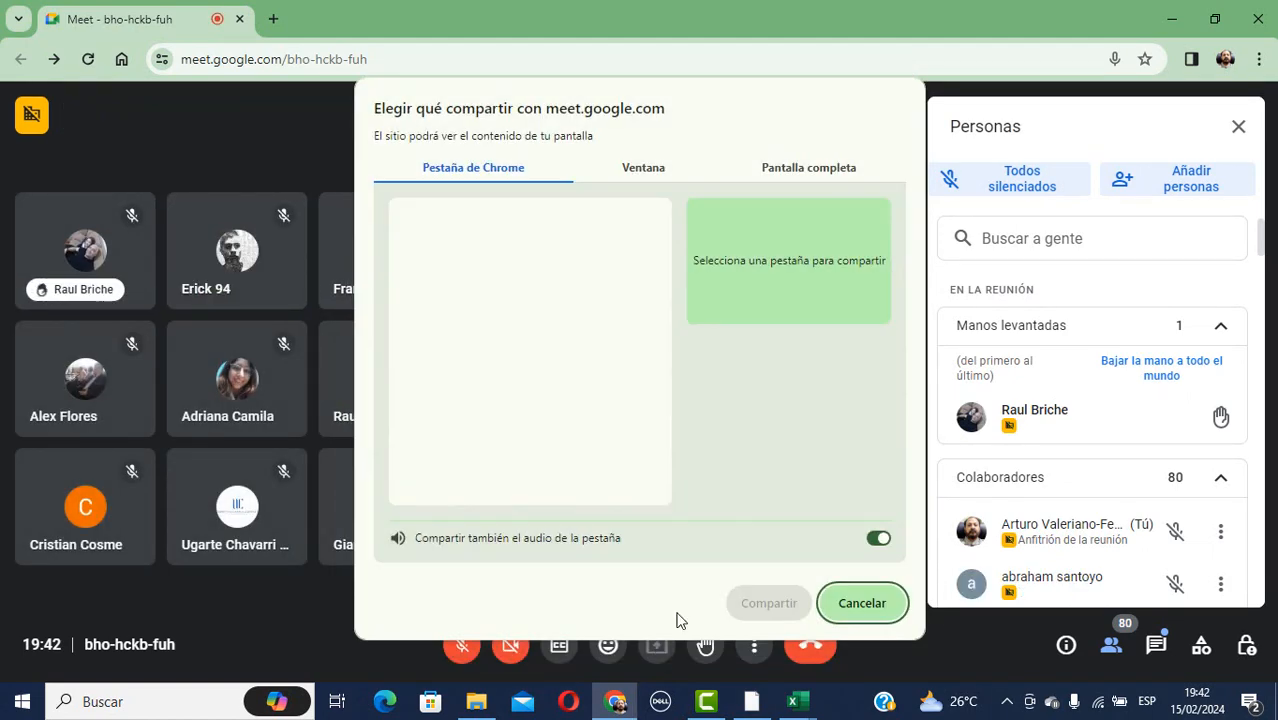
click(637, 168)
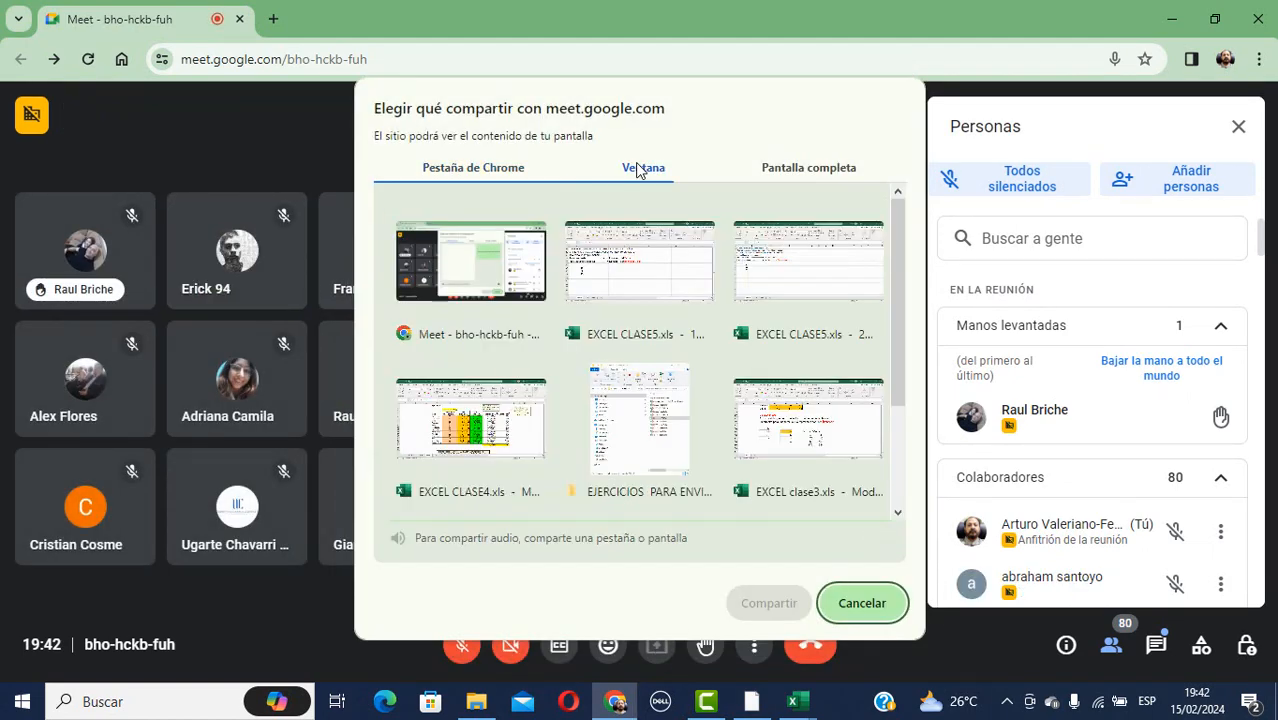
click(667, 275)
click(758, 603)
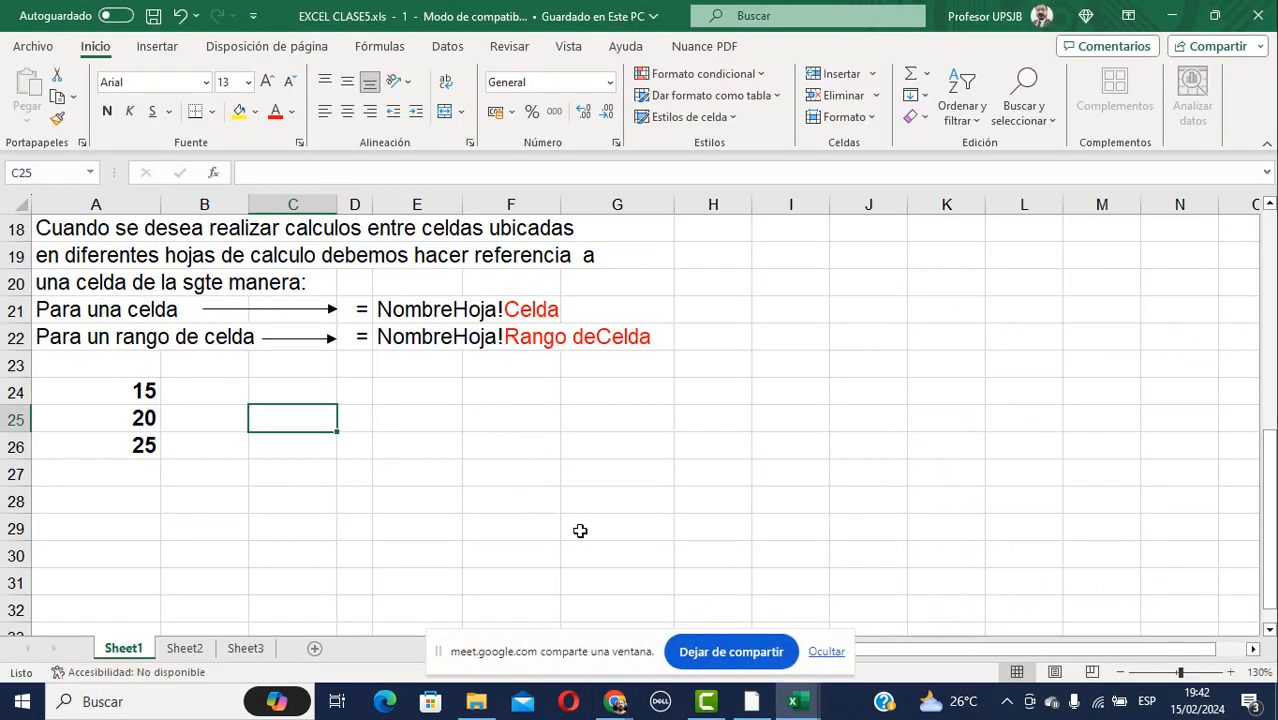
Hide the screen-sharing bar and switch to the Meet call.
click(826, 651)
mouse_move(614, 701)
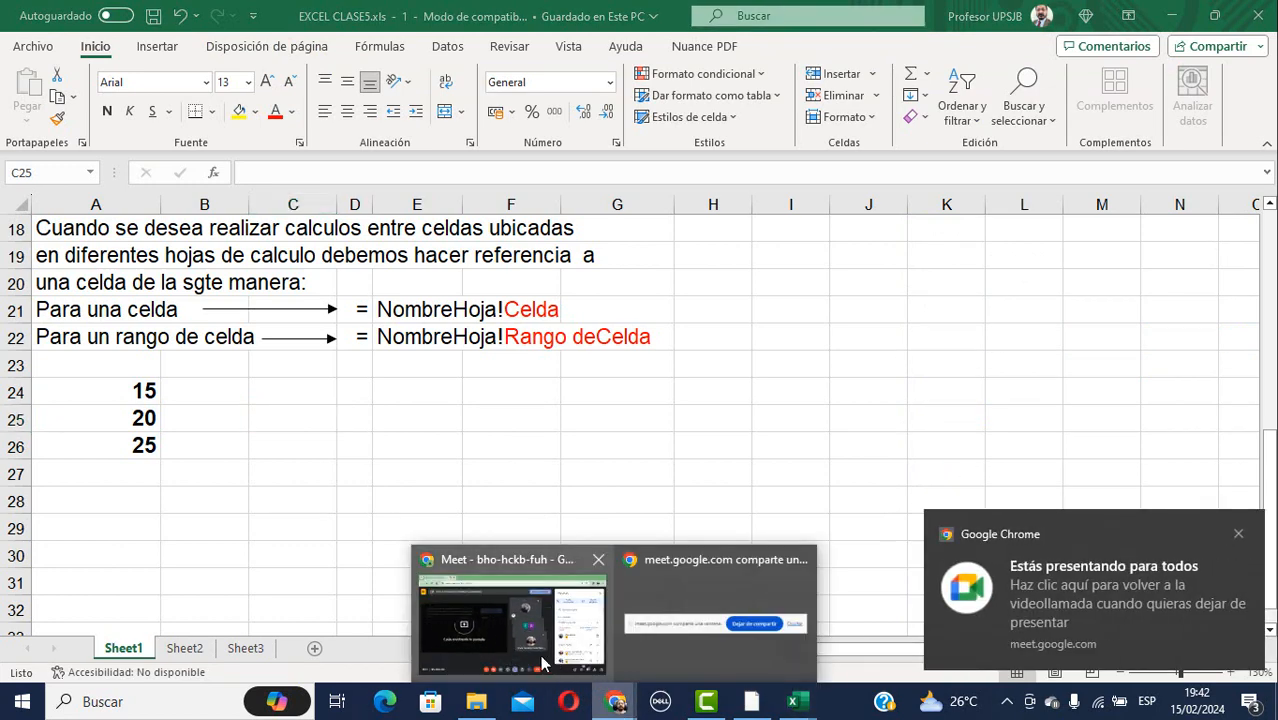
click(504, 556)
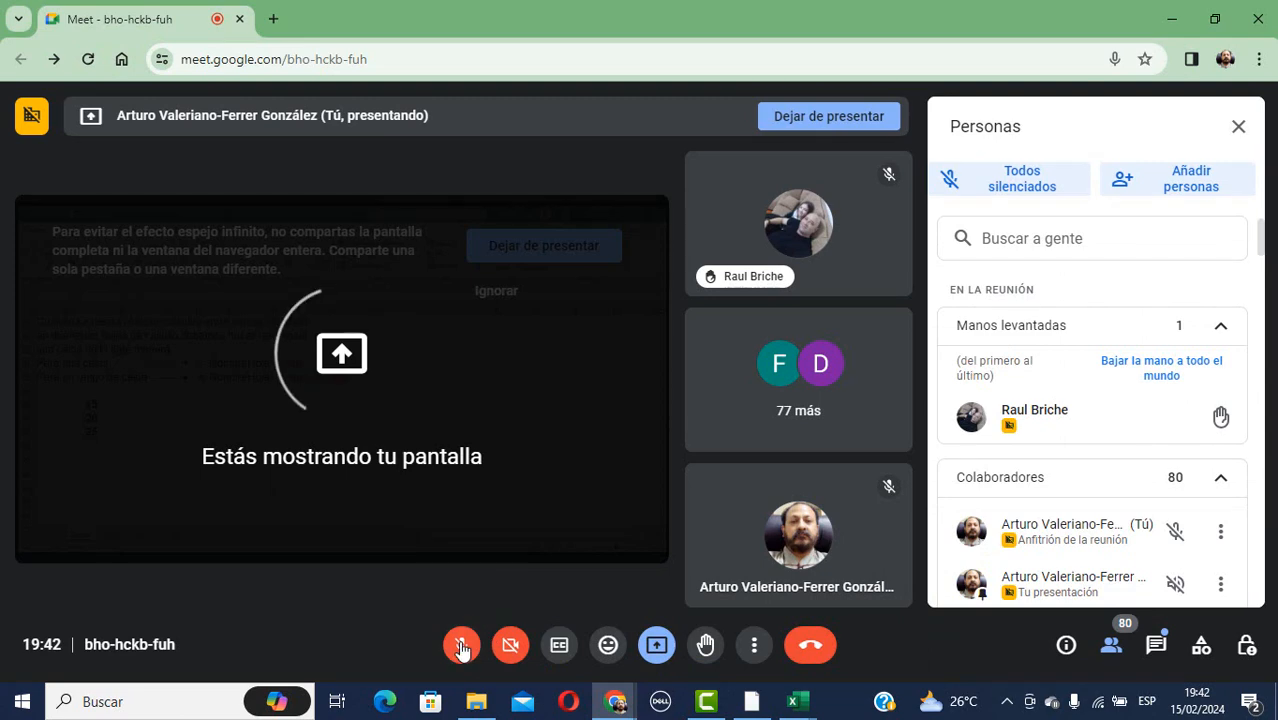
Bring the EXCEL CLASE5.xls window forward and dismiss the Chrome presenting notification.
mouse_move(793, 708)
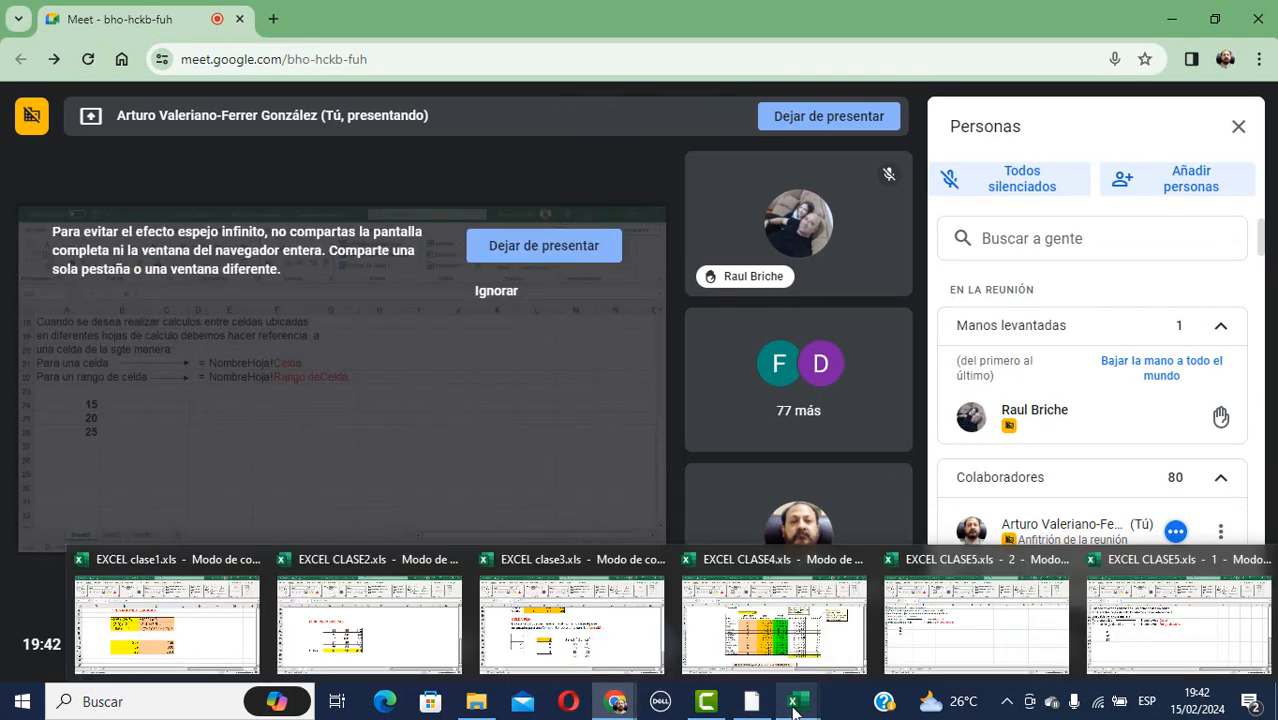
click(1152, 586)
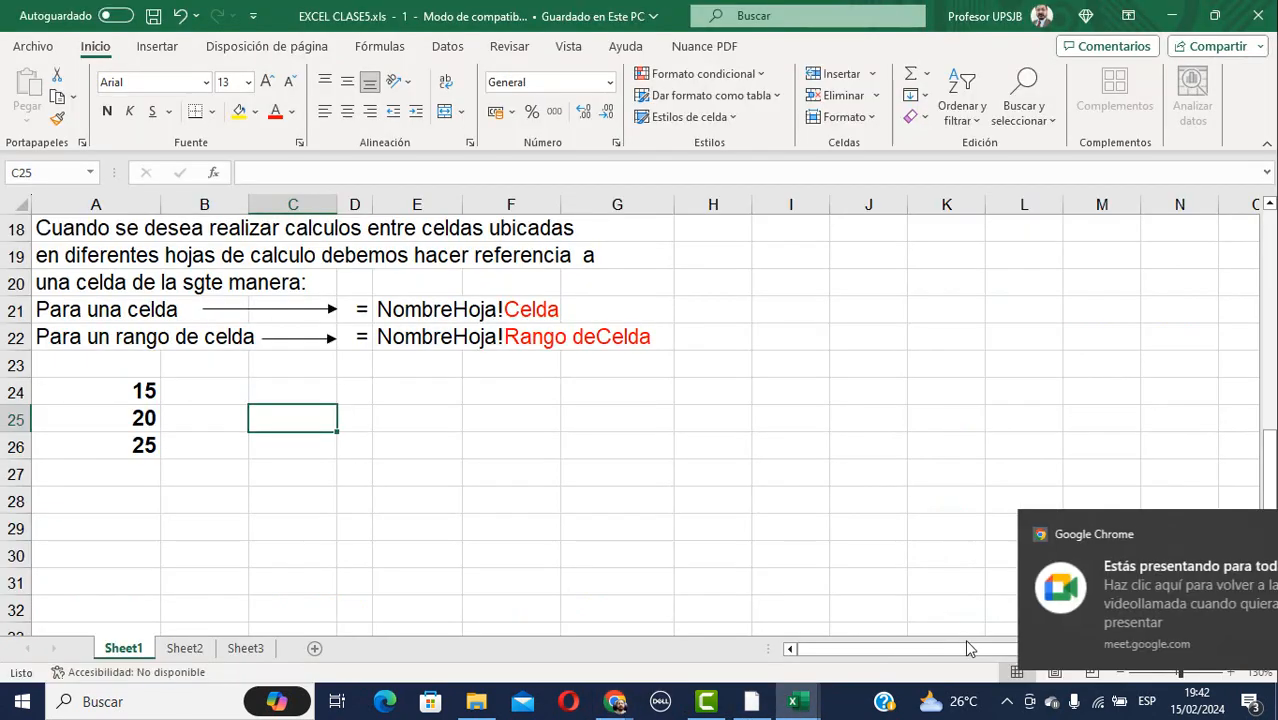
mouse_move(614, 702)
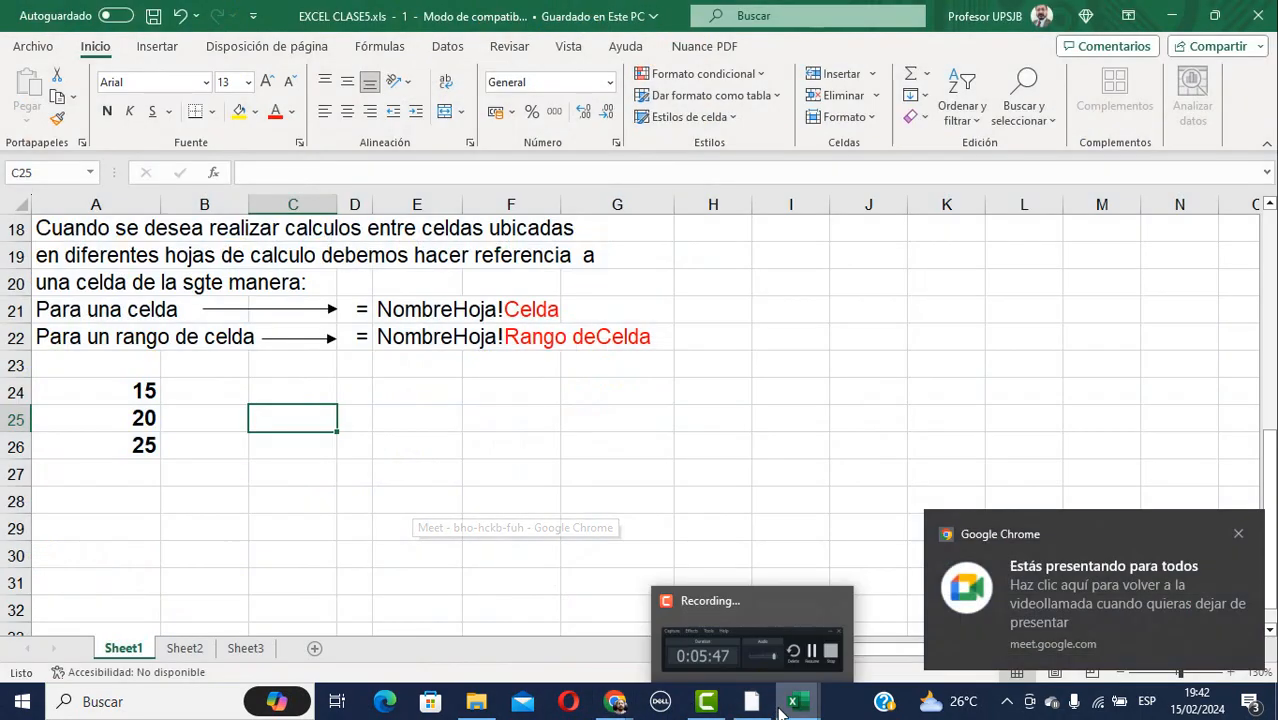
mouse_move(797, 706)
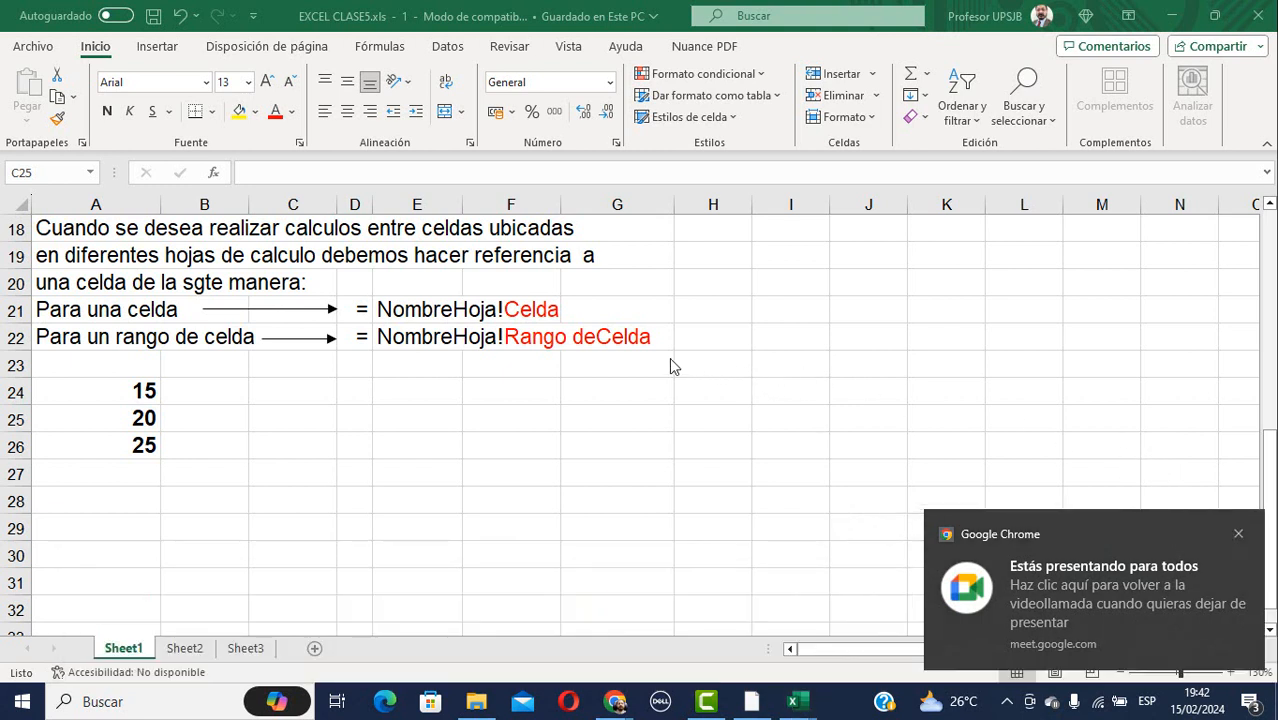
click(1237, 533)
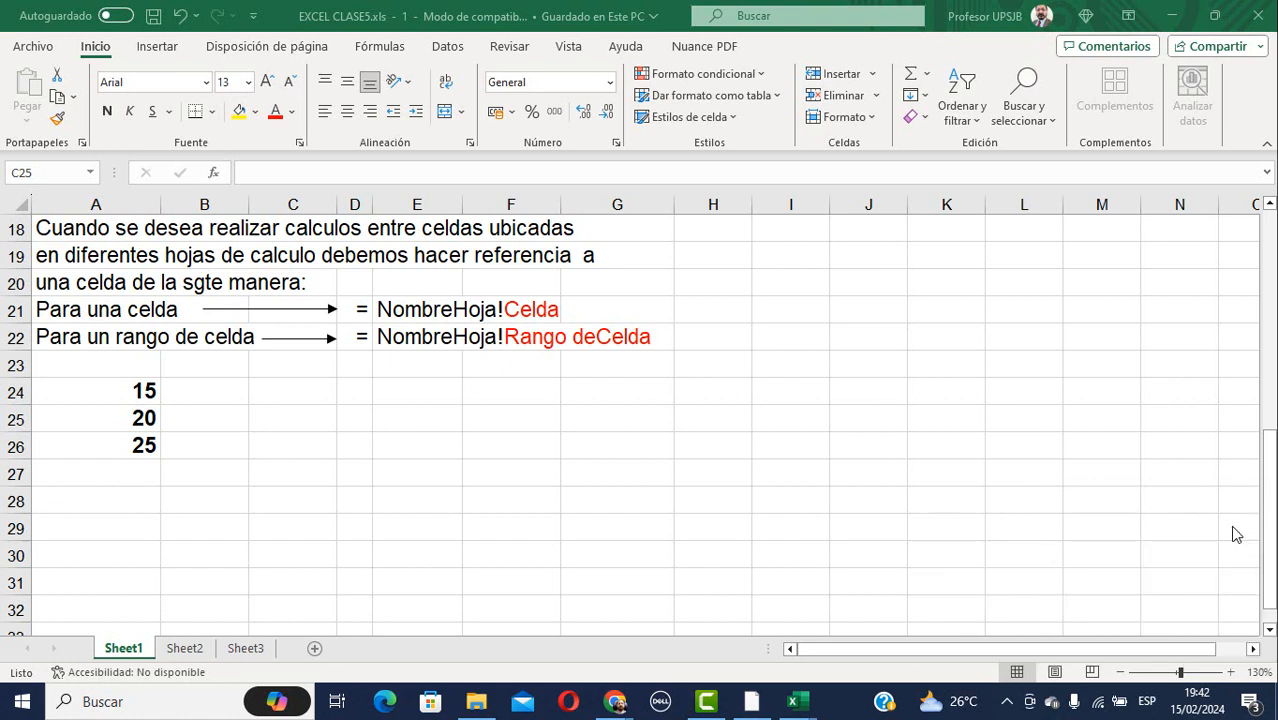
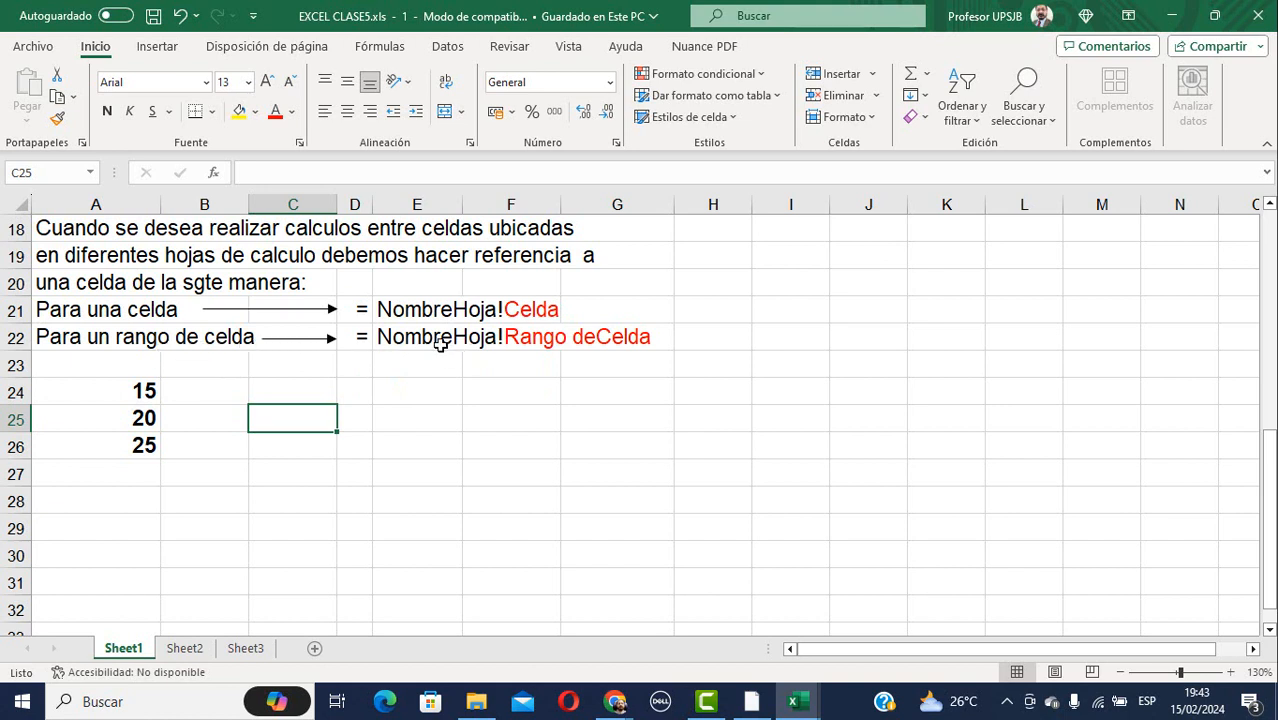
Point out the values 15 and 25 in A24:A26 on Sheet1, then go to Sheet2.
click(120, 397)
click(125, 450)
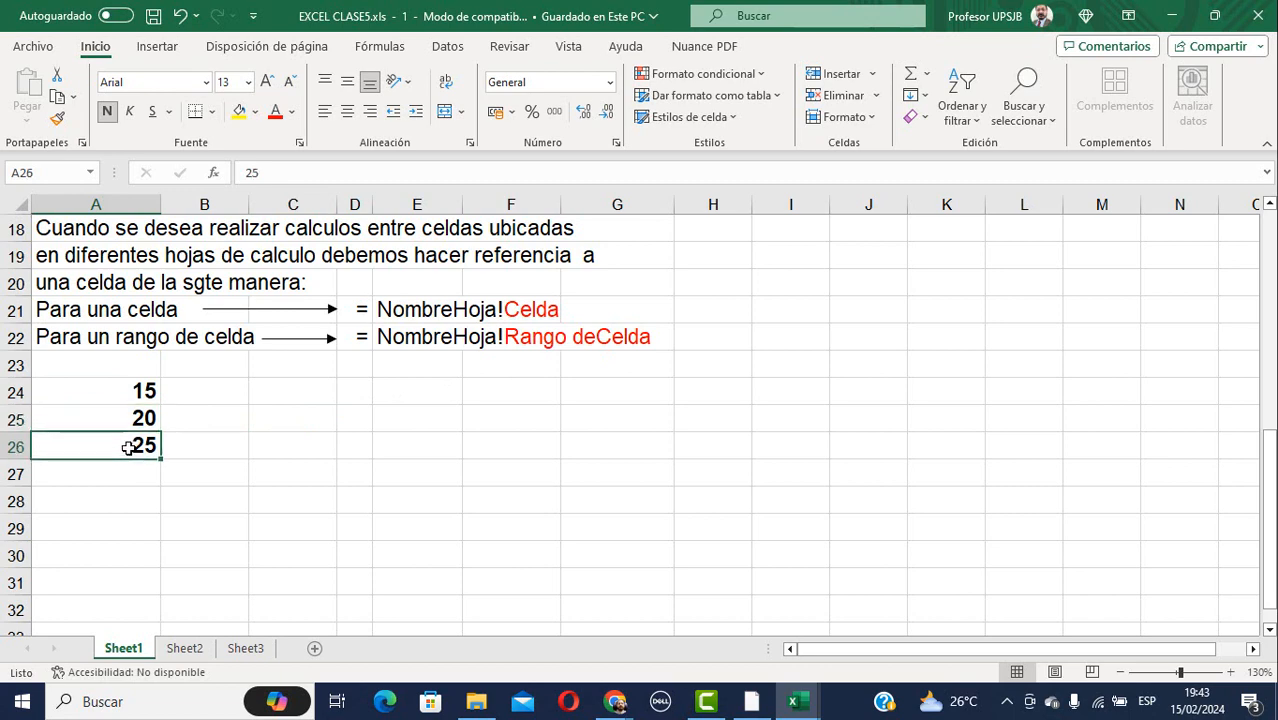
click(123, 388)
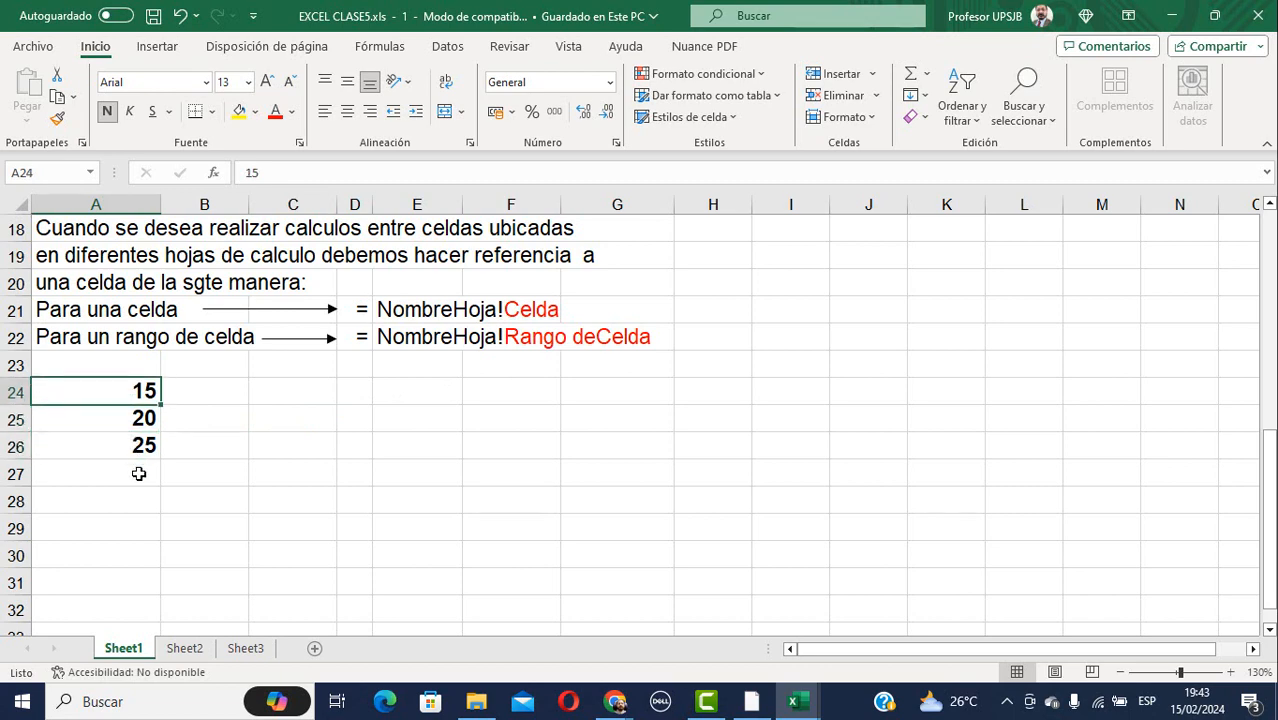
click(182, 648)
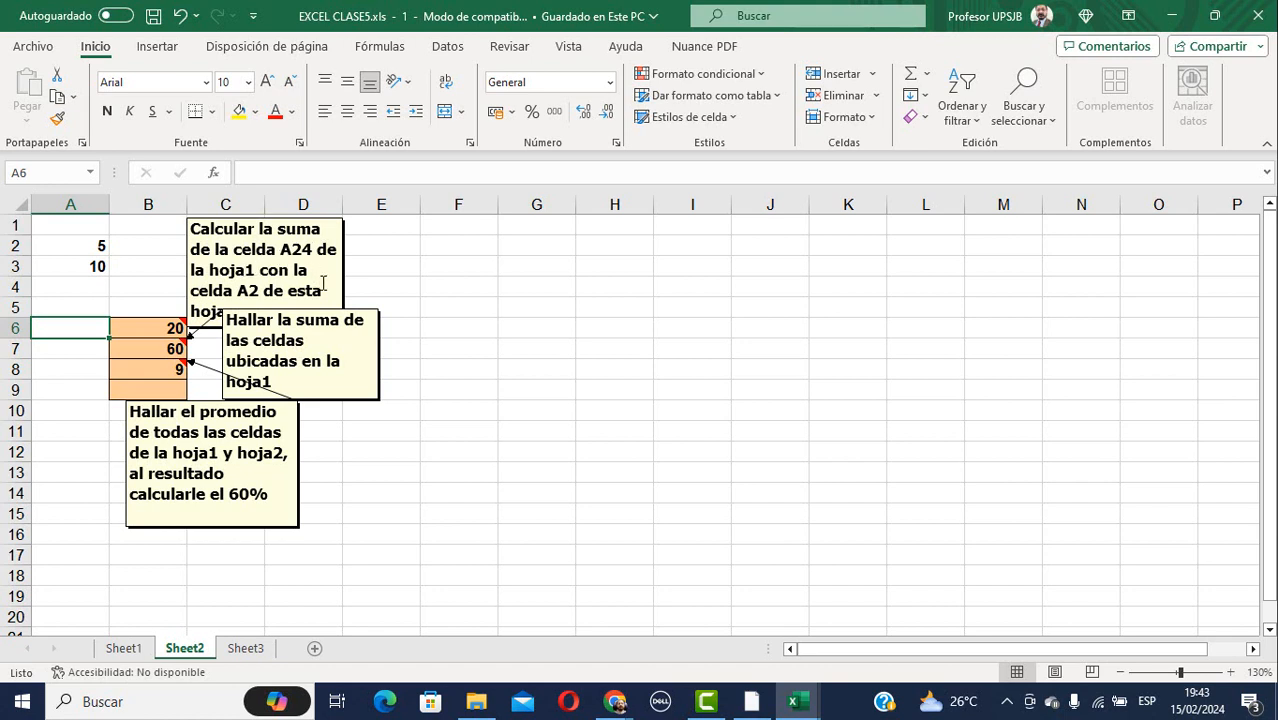
Highlight B6's cross-sheet formula in the formula bar and discard the accidental change.
click(163, 331)
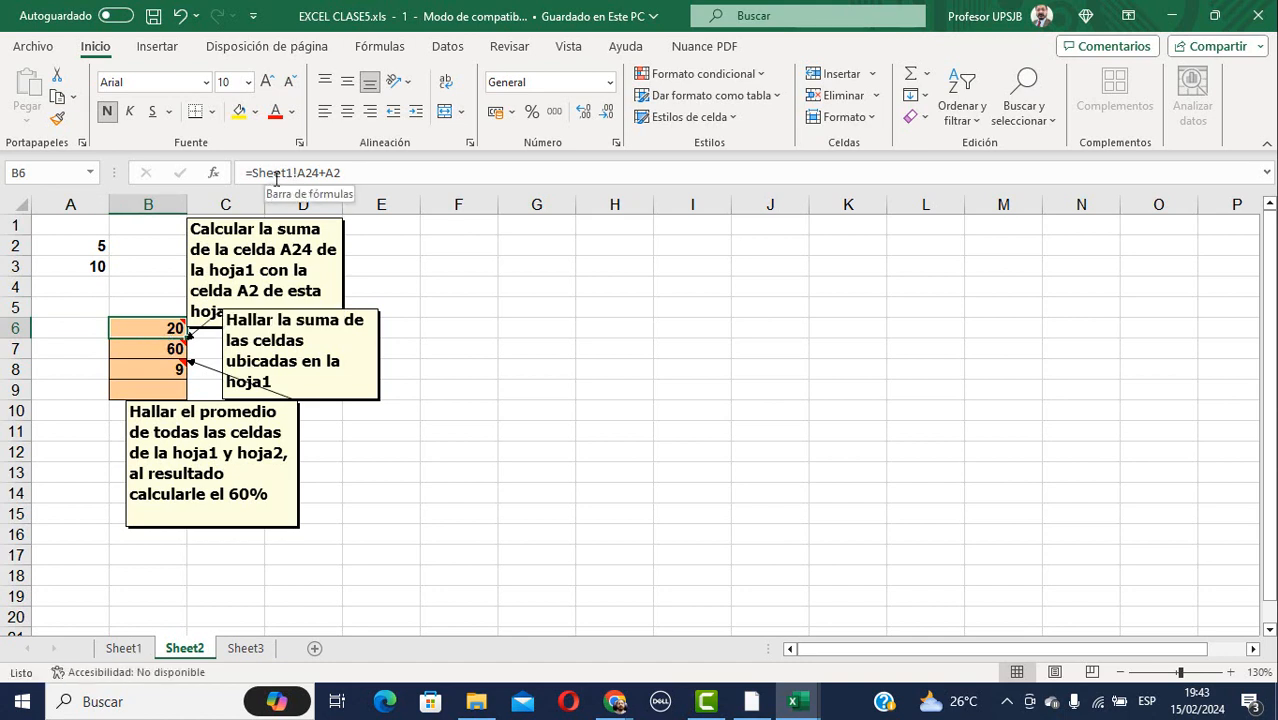
drag(353, 172, 240, 173)
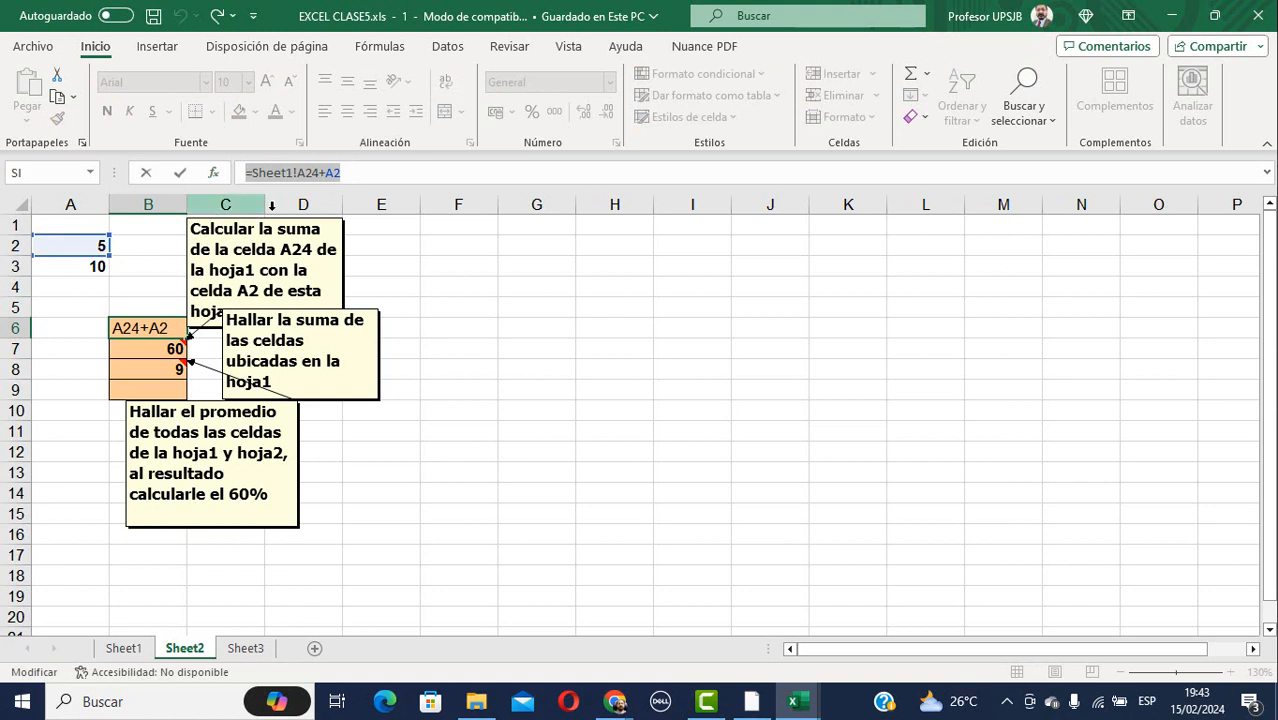
click(378, 250)
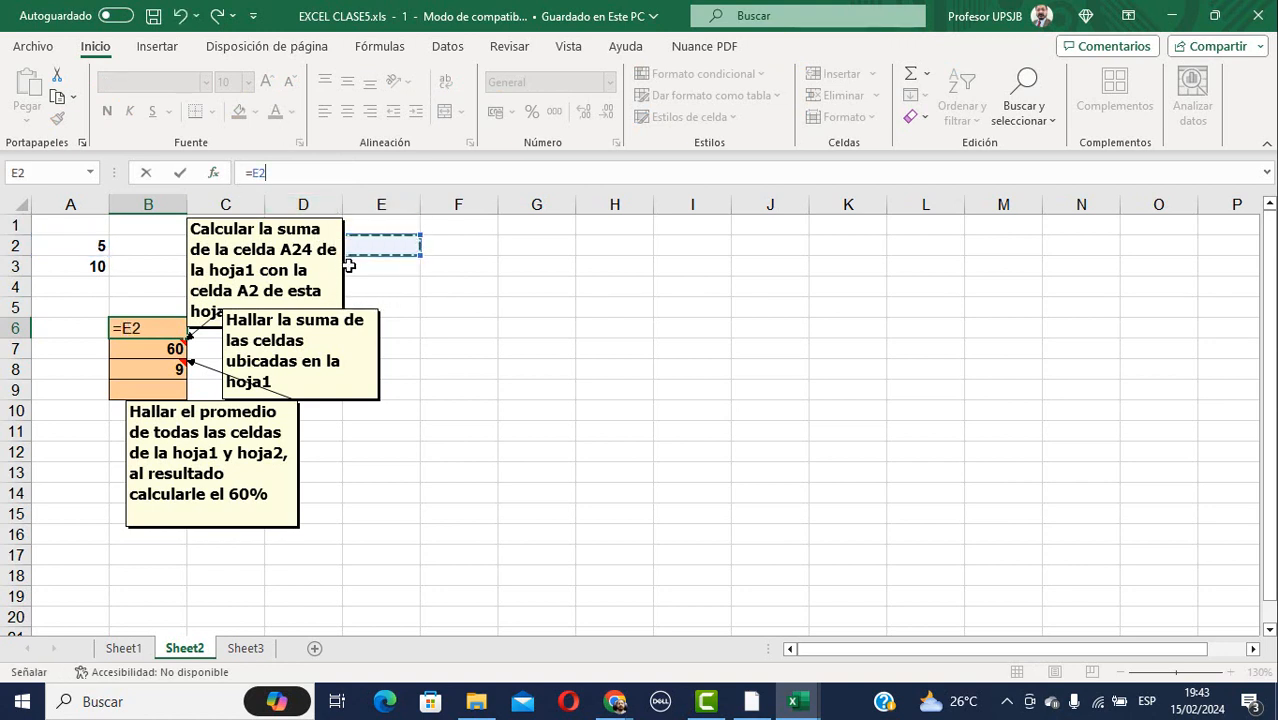
key(Escape)
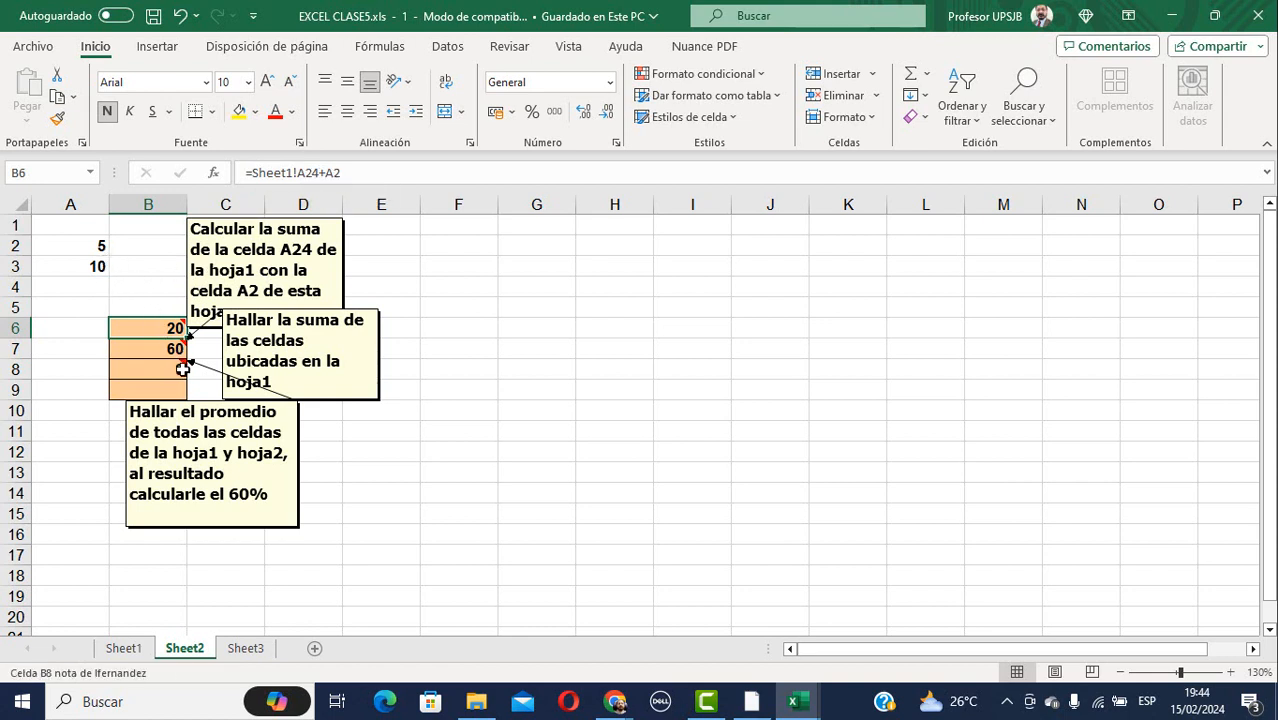
Explain B7's sum and B8's average formulas, highlighting Sheet1!A24:A26, A2 and A3.
click(160, 347)
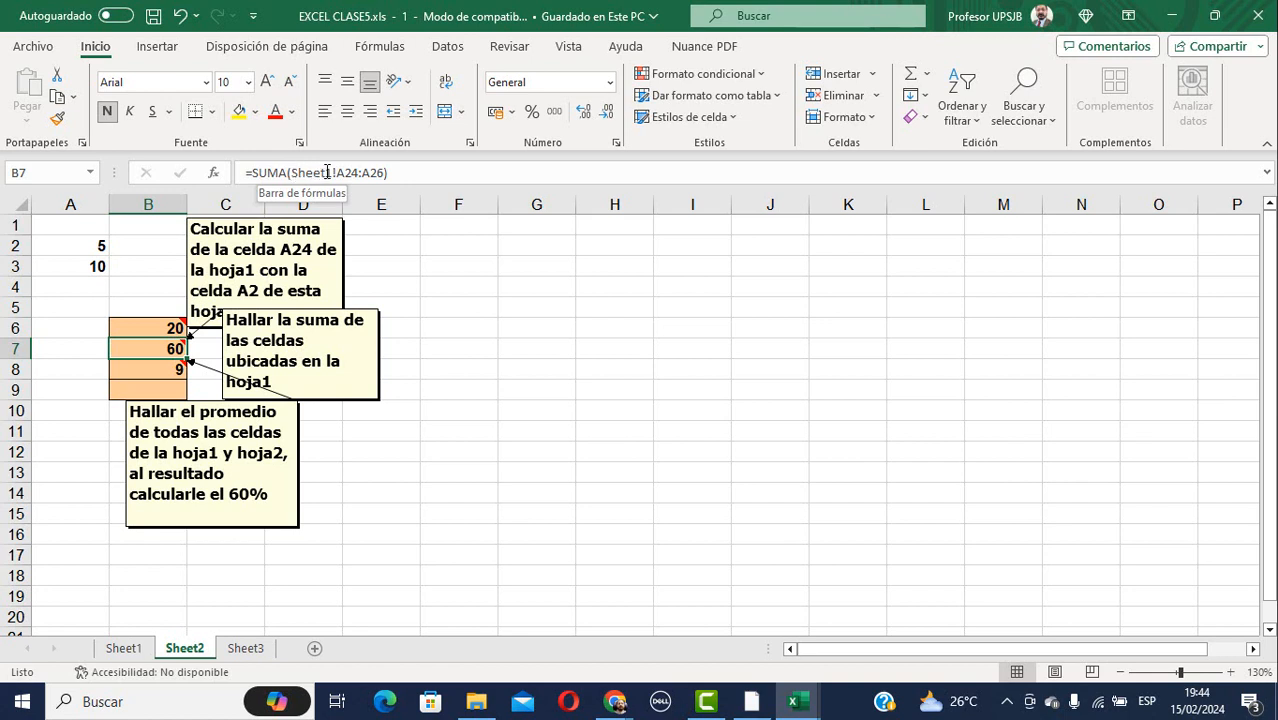
click(167, 373)
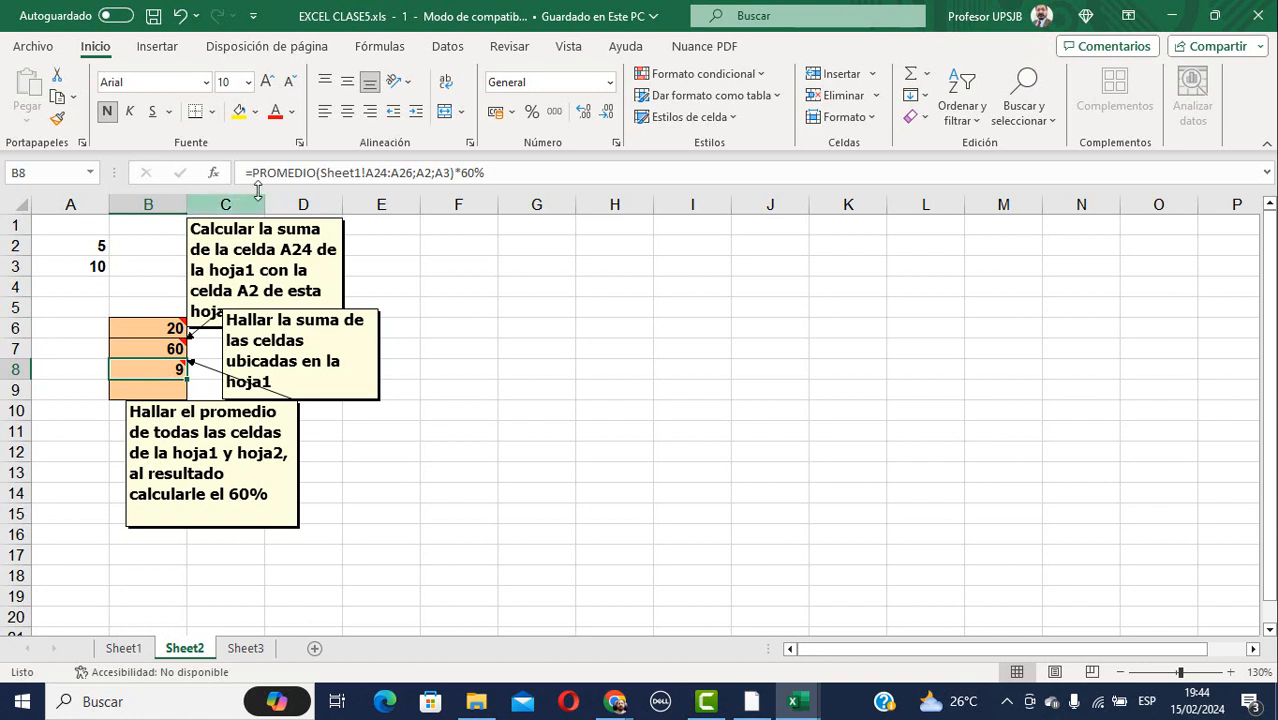
click(321, 173)
drag(321, 173, 363, 173)
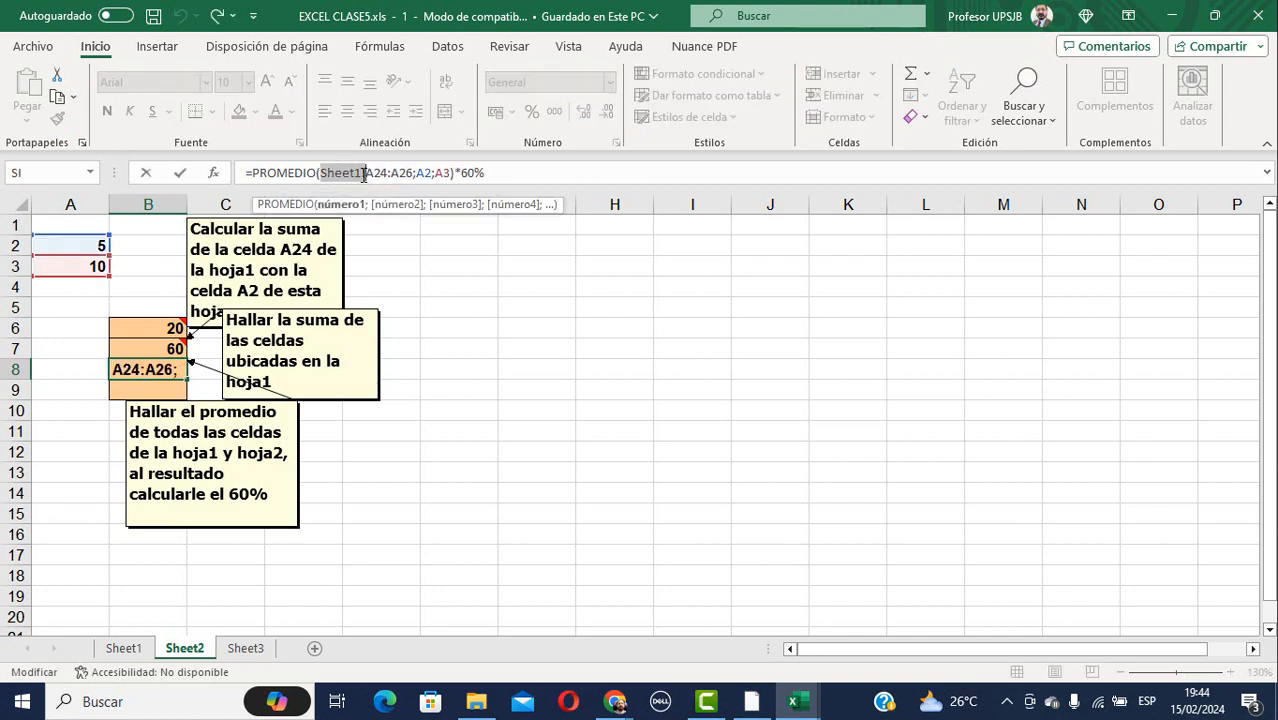
drag(366, 173, 414, 173)
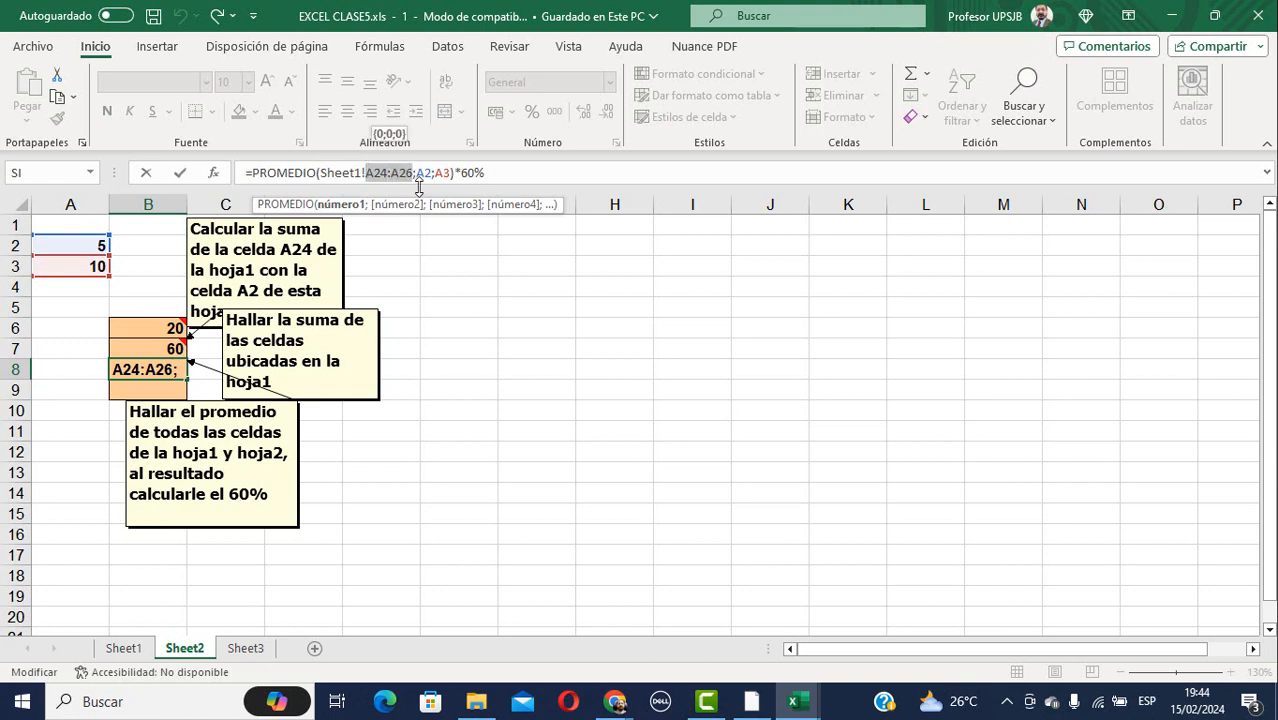
click(433, 174)
click(446, 174)
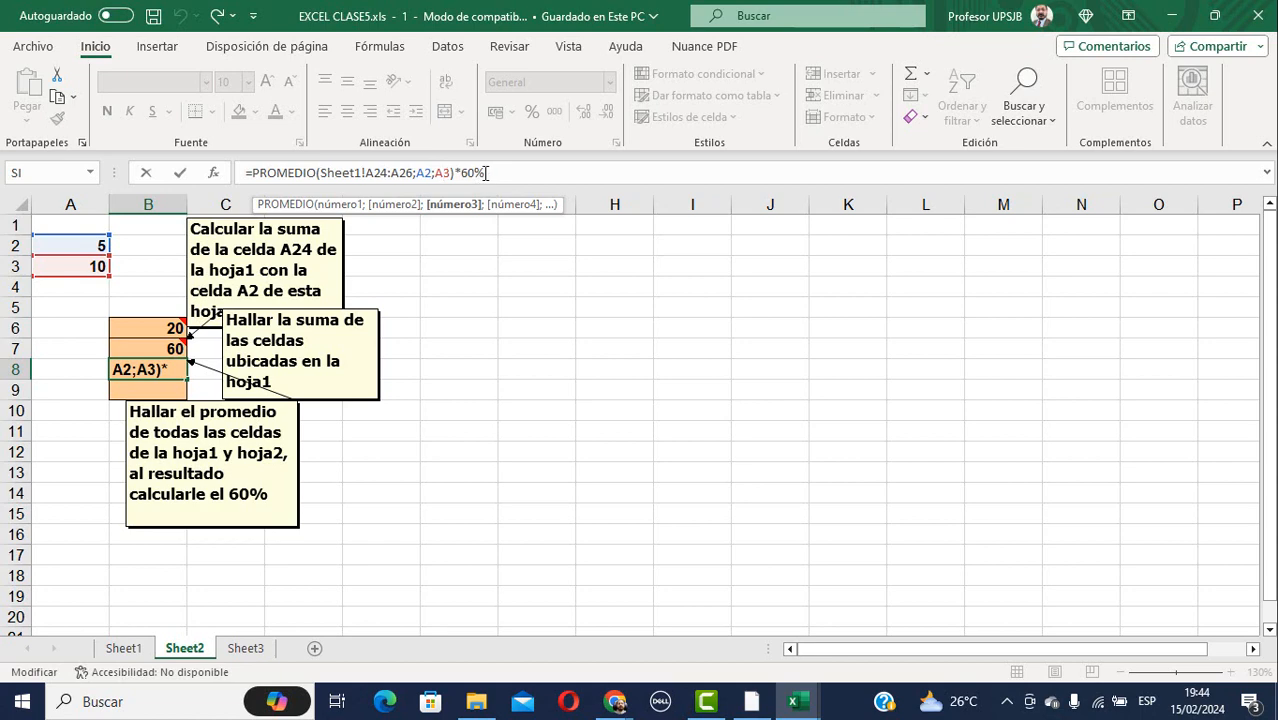
Move through Sheet3 and Sheet2 back to Sheet1.
click(258, 660)
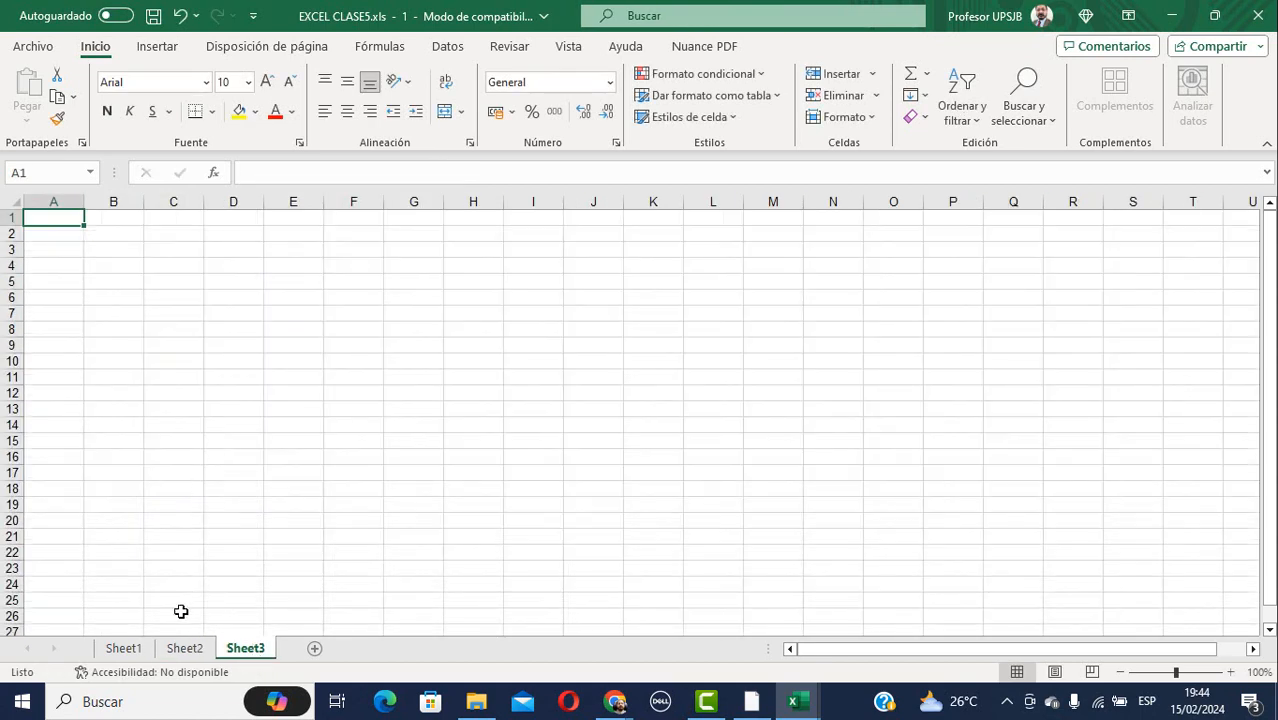
click(183, 650)
click(125, 648)
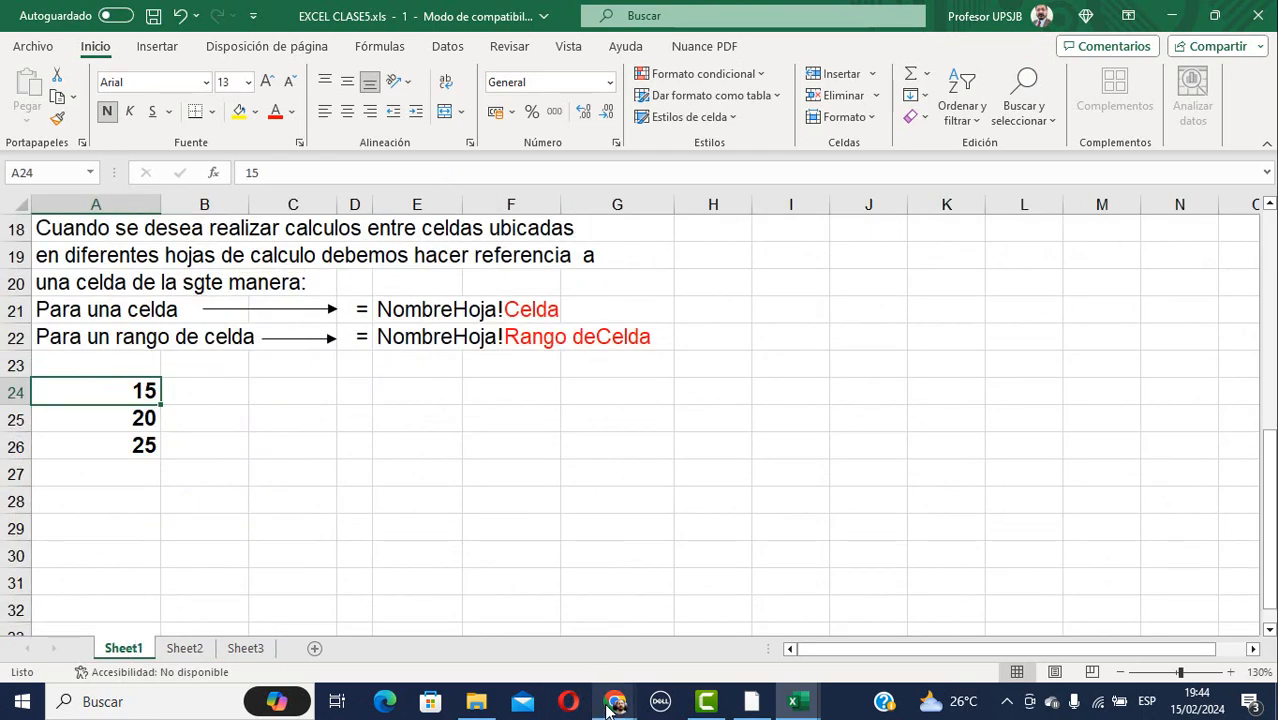
Mute the microphone and stop presenting in the Meet call.
mouse_move(612, 705)
click(511, 558)
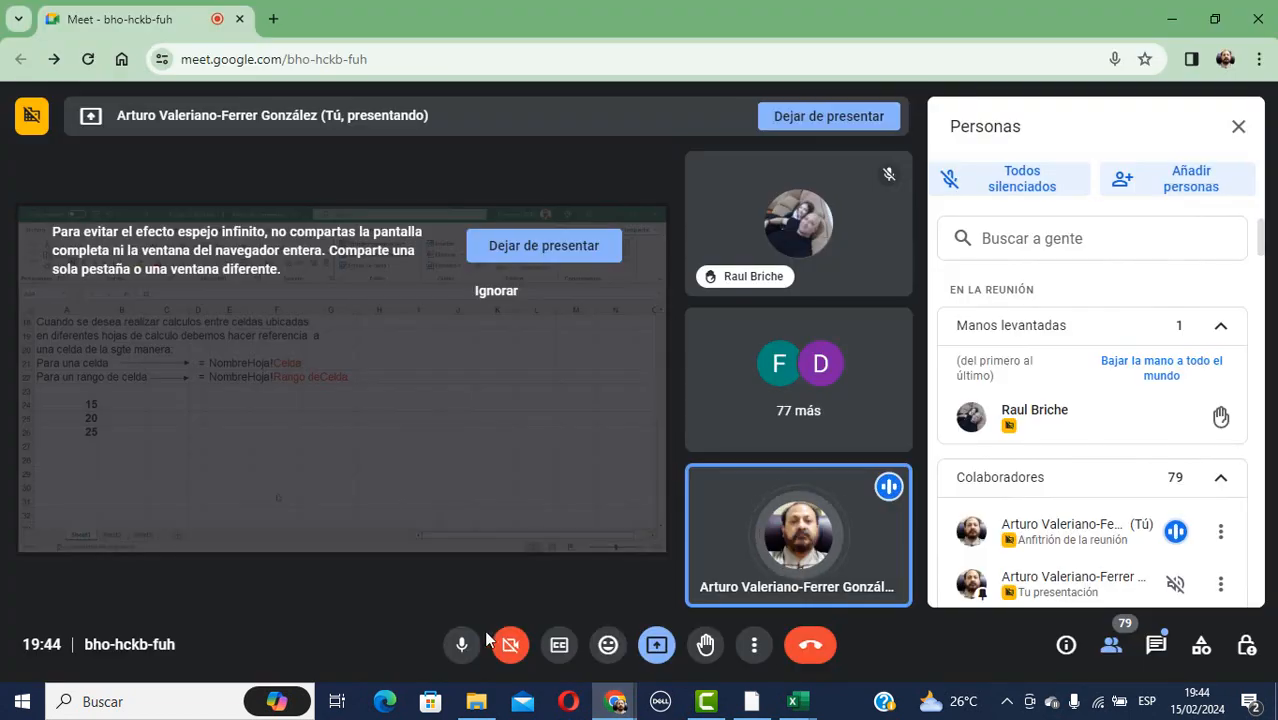
click(461, 644)
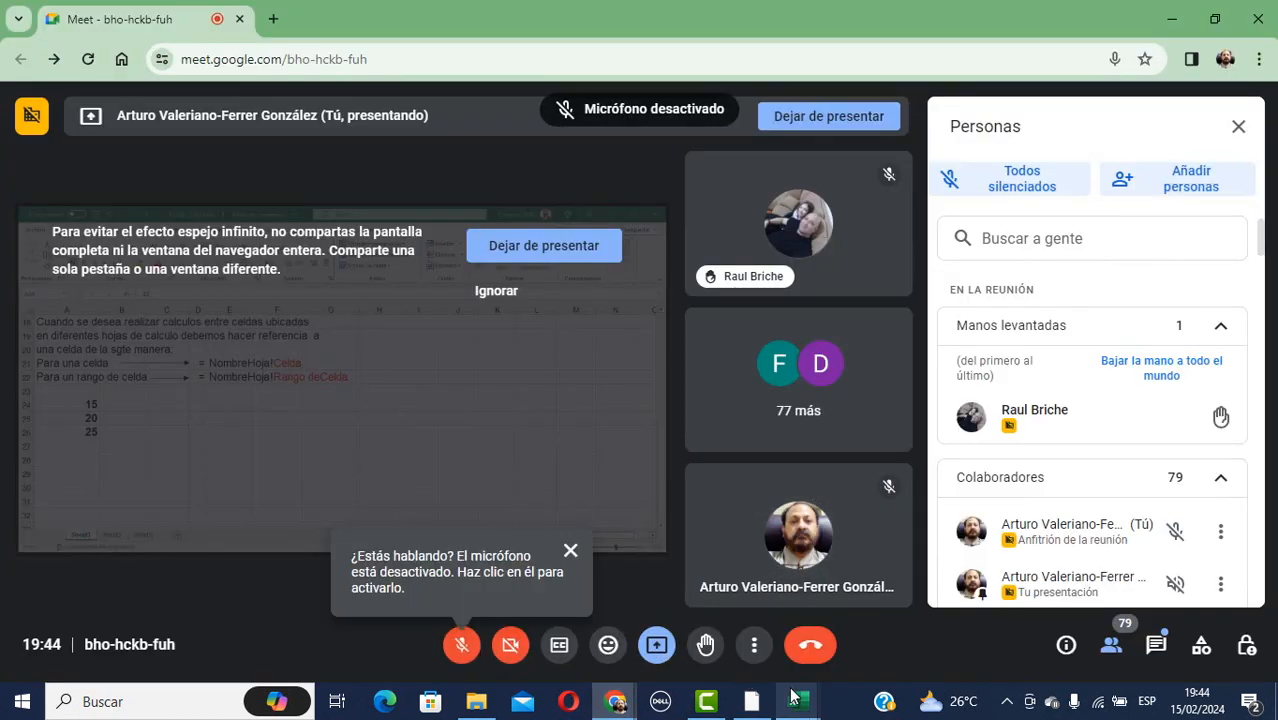
mouse_move(793, 699)
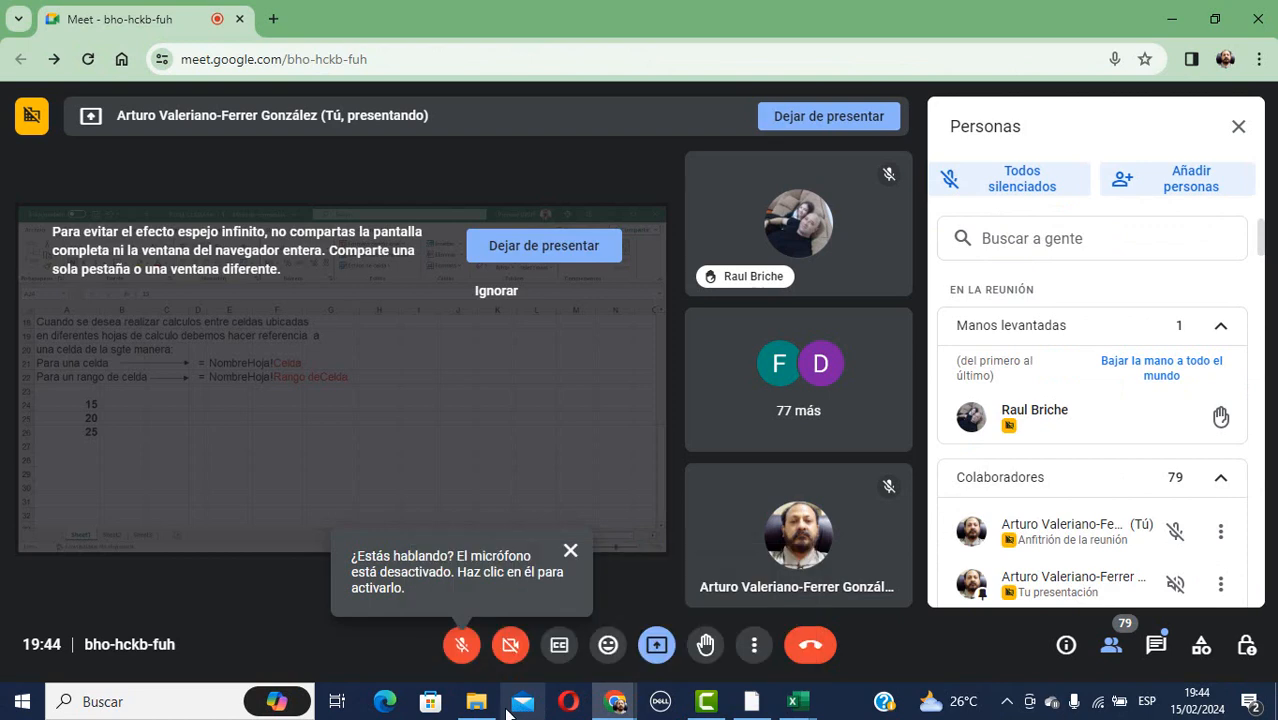
mouse_move(476, 701)
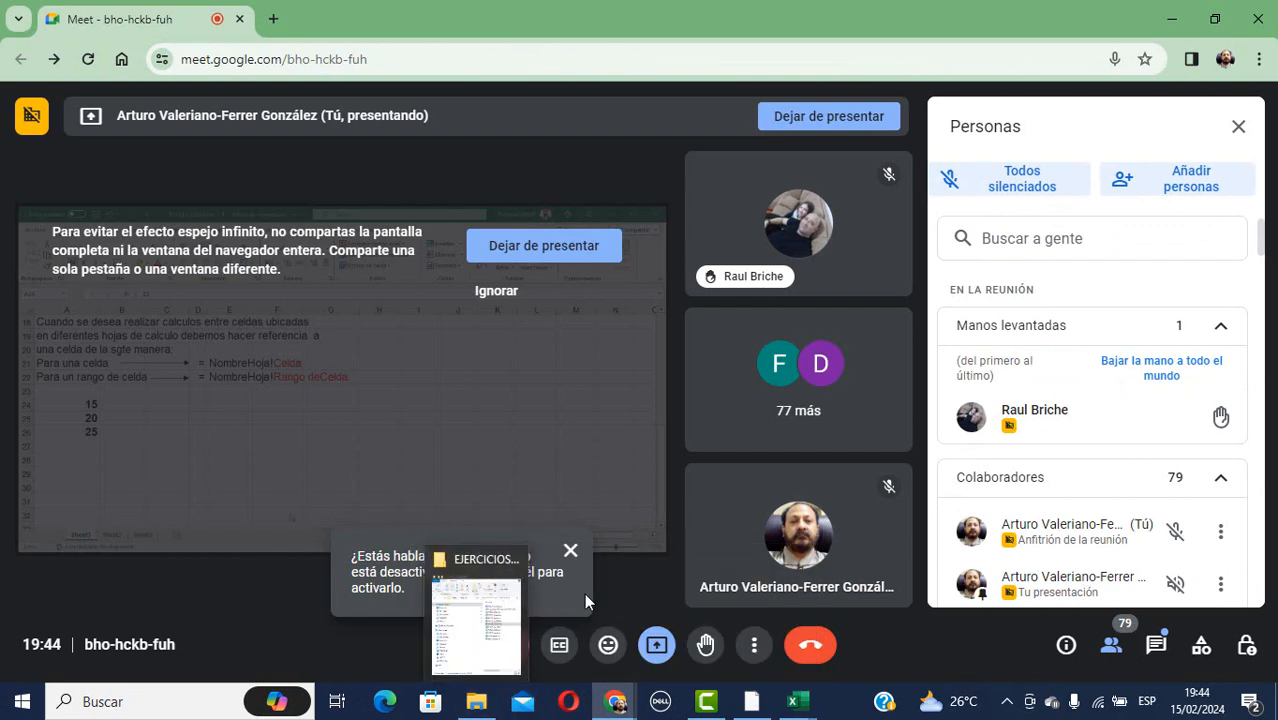
click(656, 652)
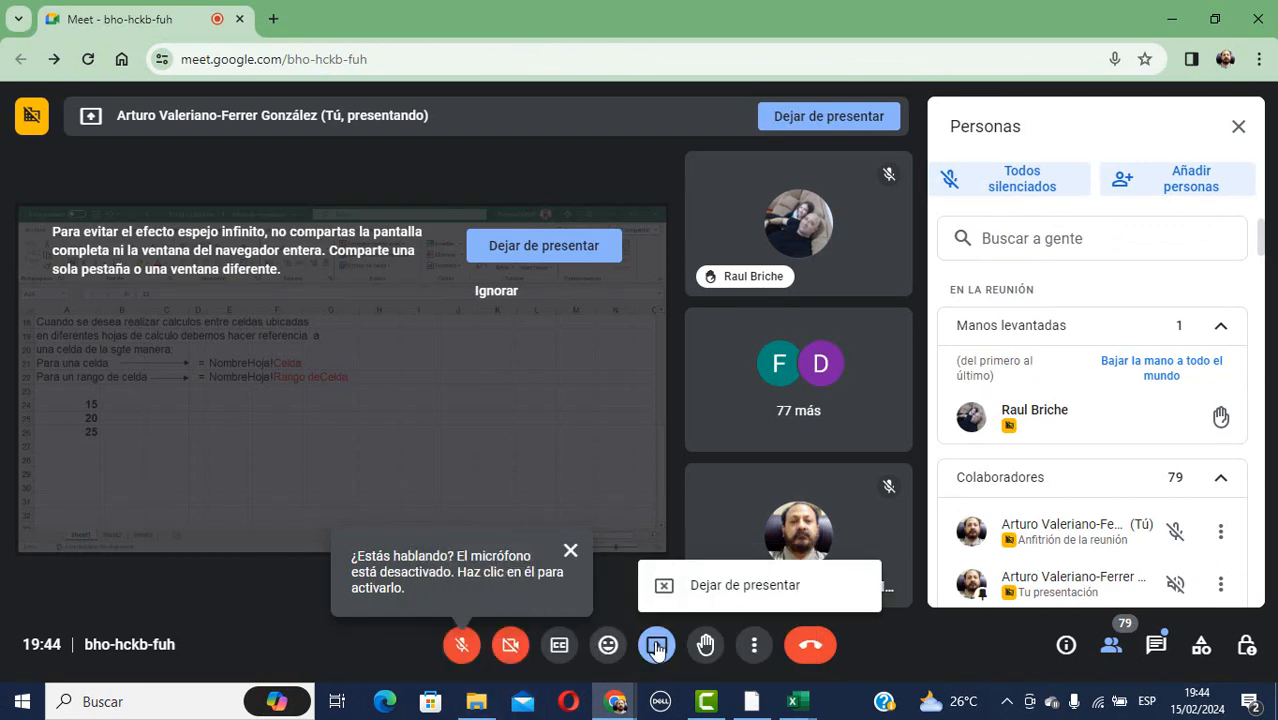
click(705, 597)
Select EXCEL clase6.xls in the exercises folder, then unmute the microphone in Meet.
mouse_move(476, 701)
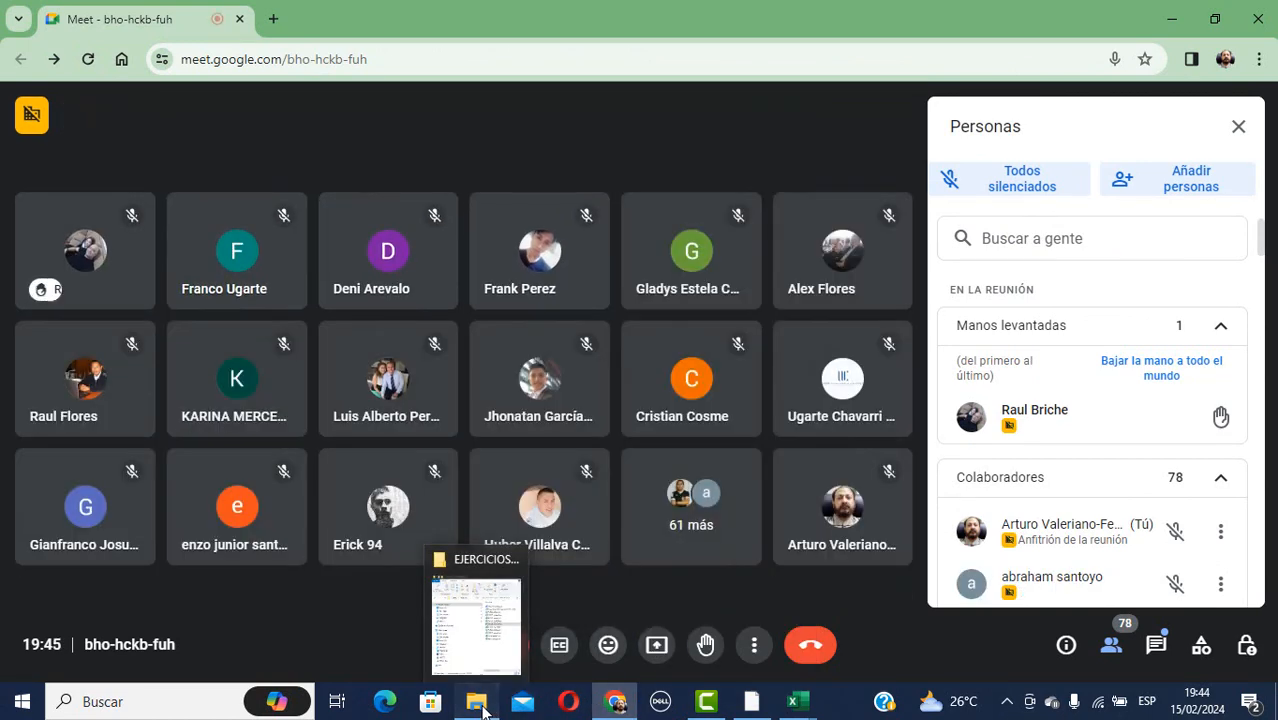
click(443, 650)
click(525, 347)
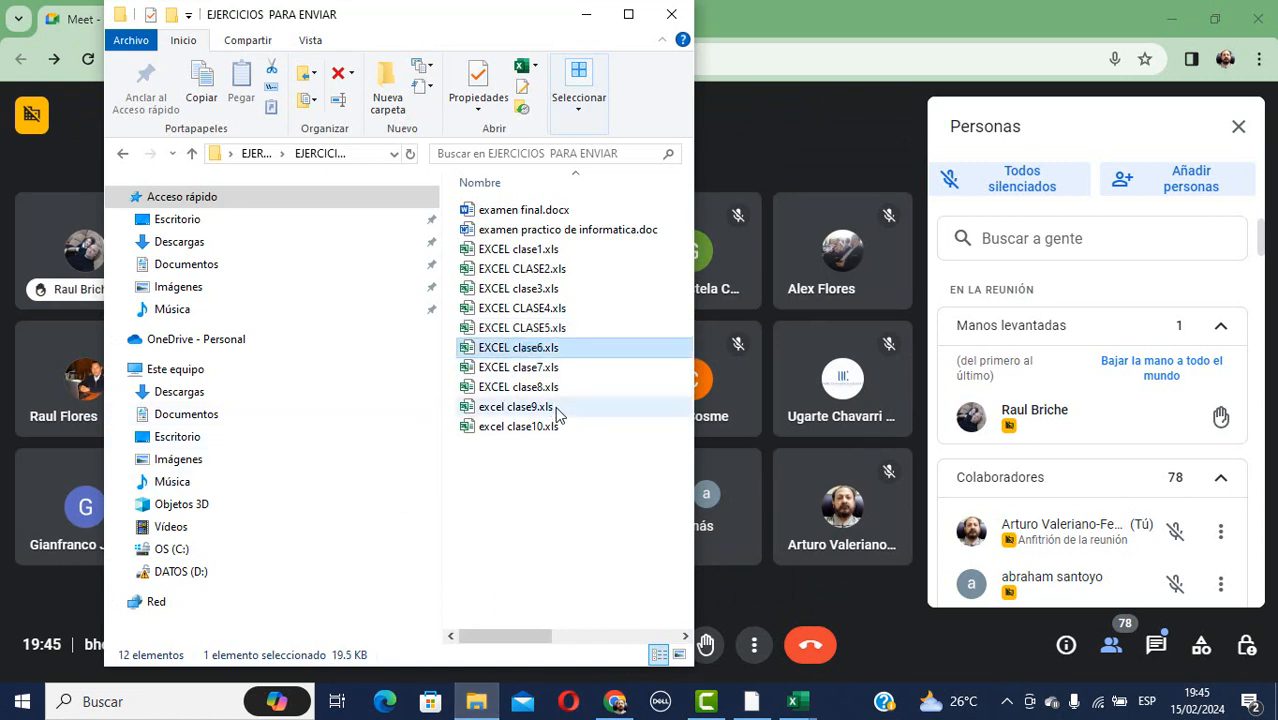
click(832, 588)
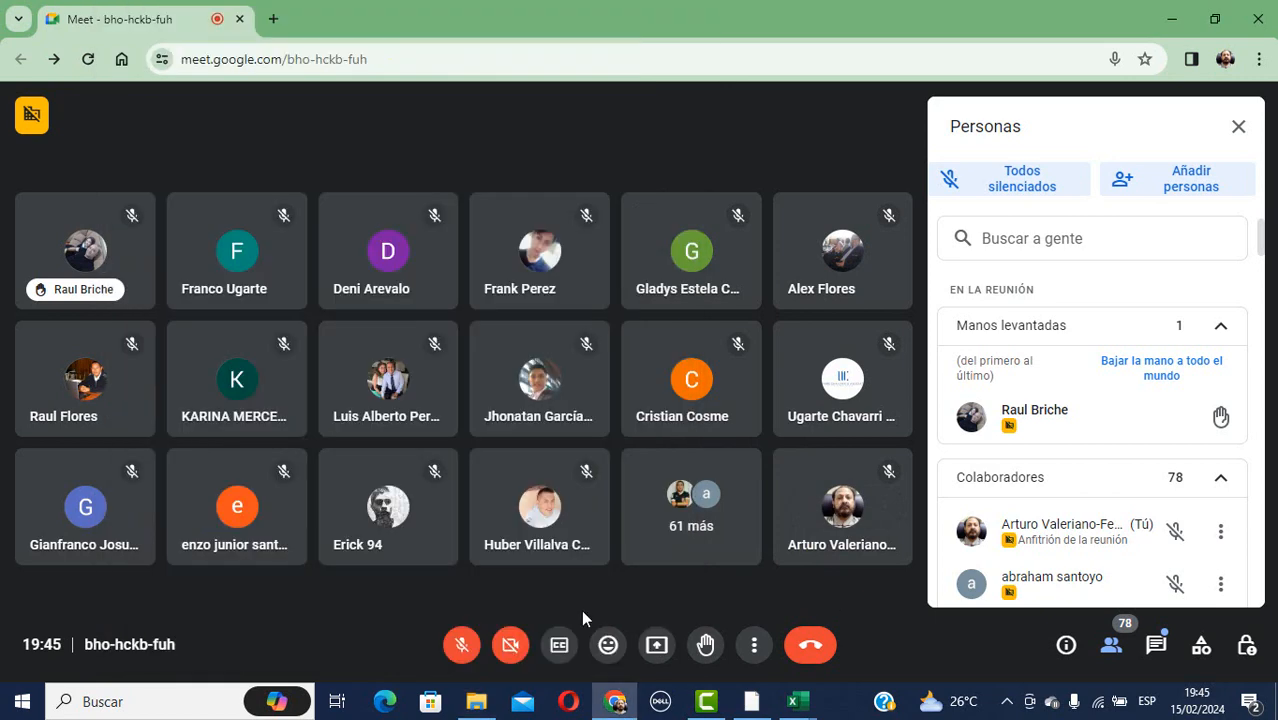
click(462, 645)
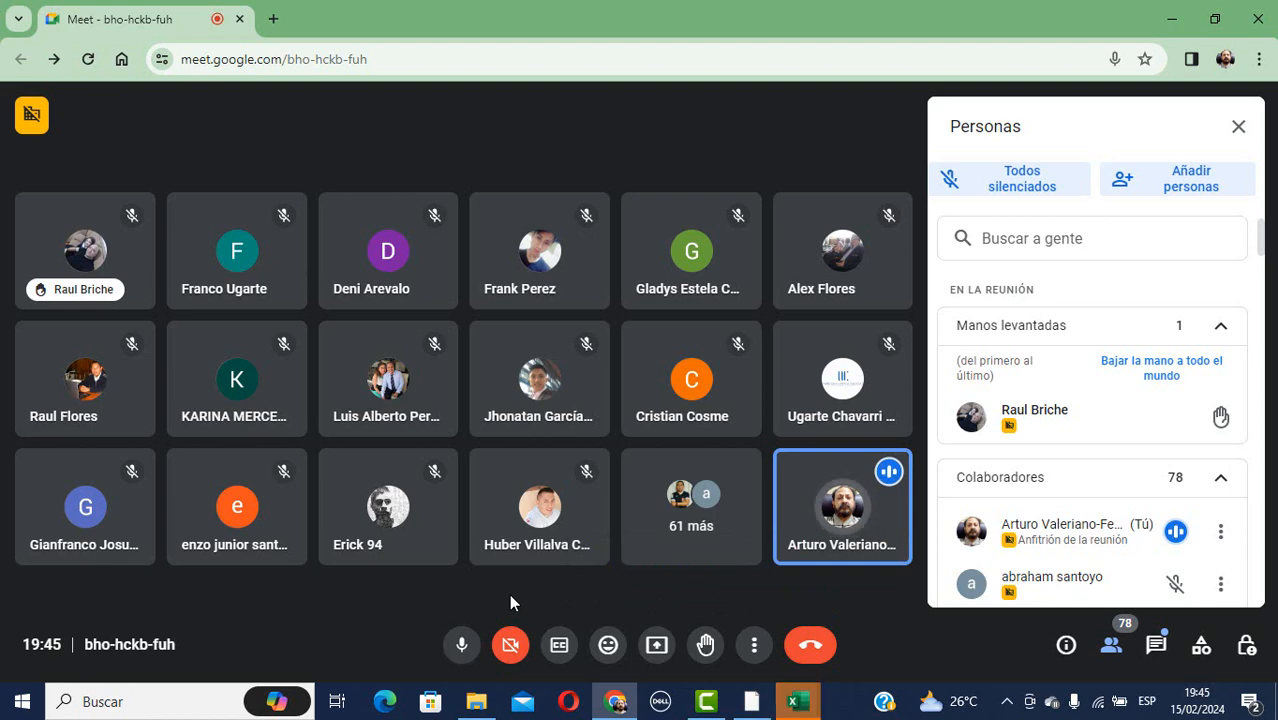
Present only the EXCEL CLASE5.xls window in the Meet call.
mouse_move(795, 708)
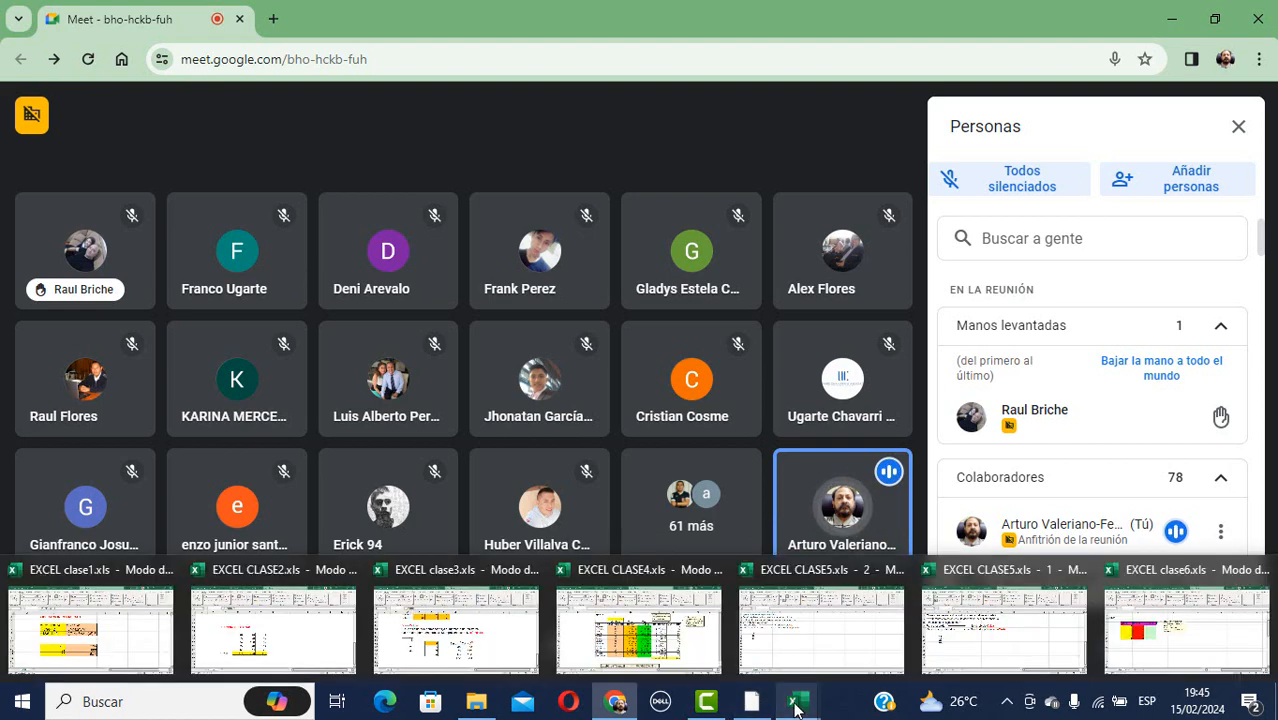
mouse_move(866, 646)
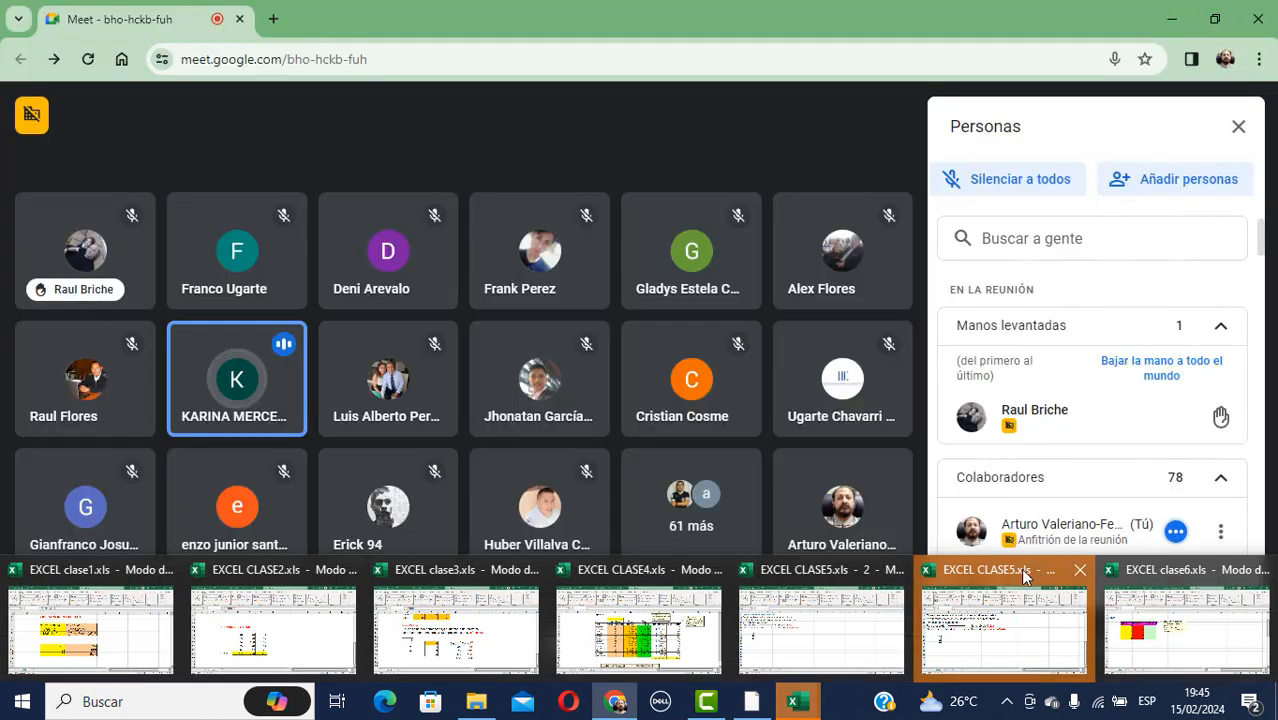
click(1020, 570)
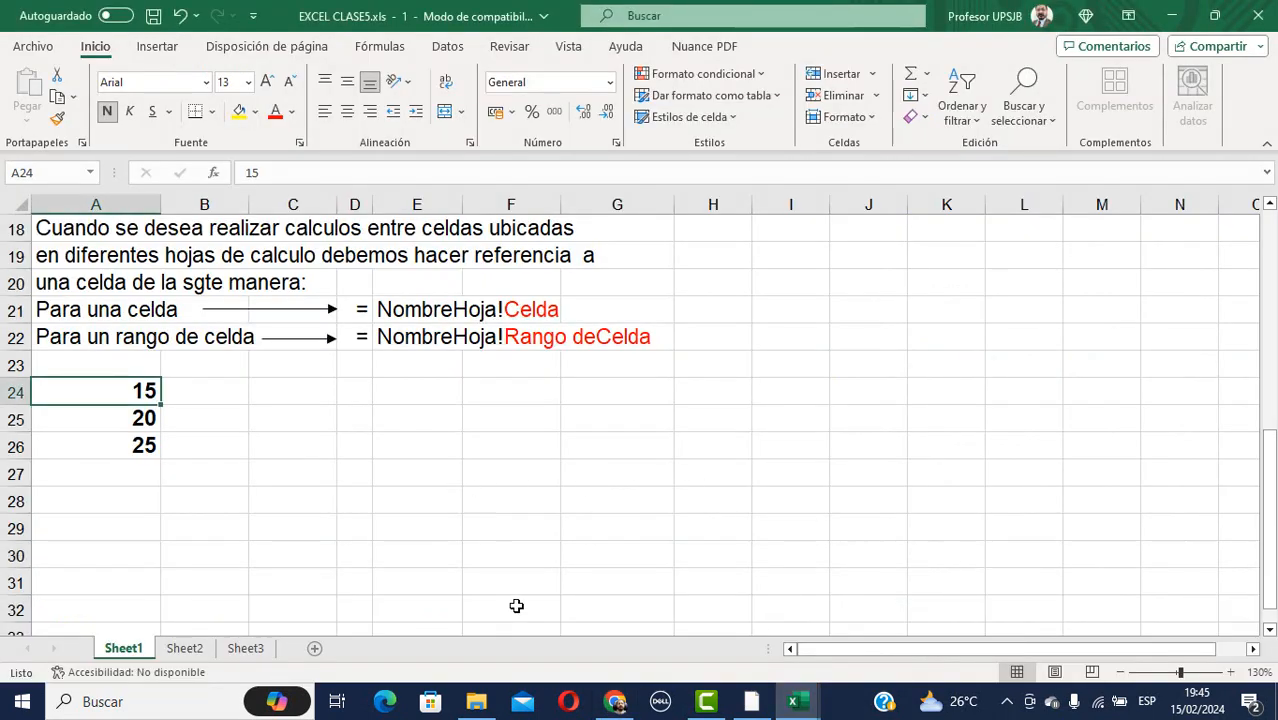
mouse_move(604, 709)
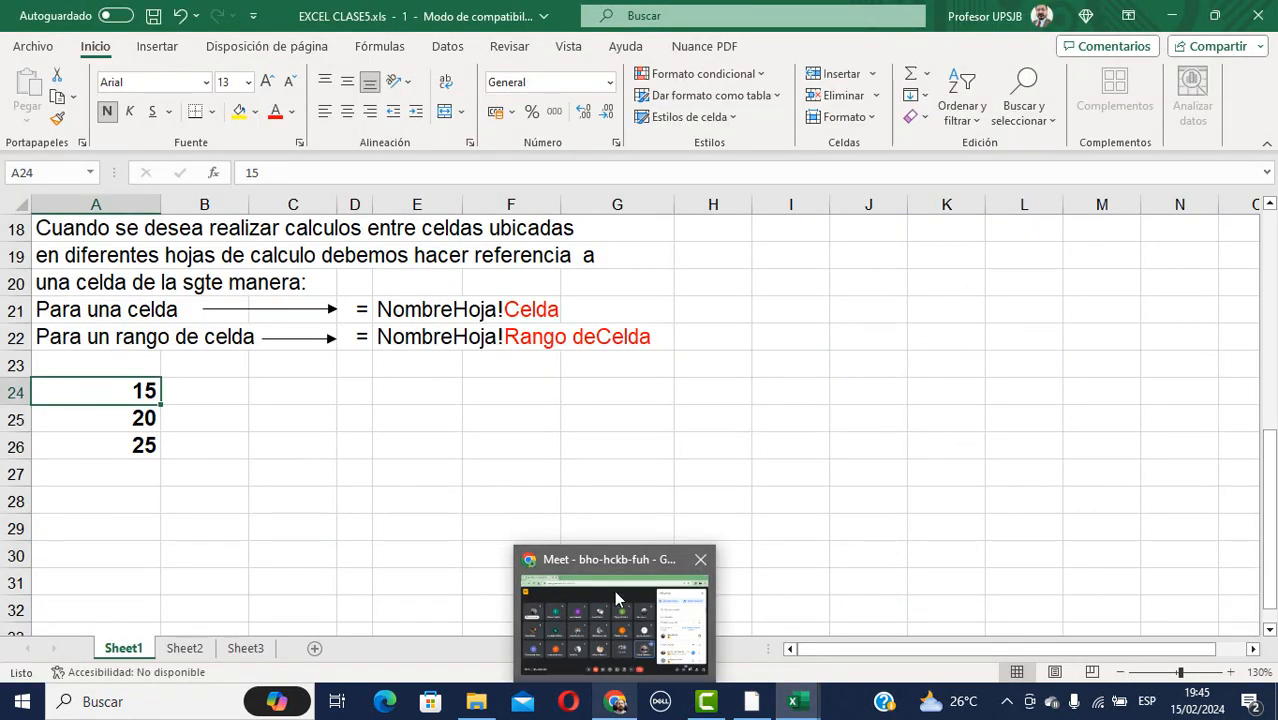
click(620, 555)
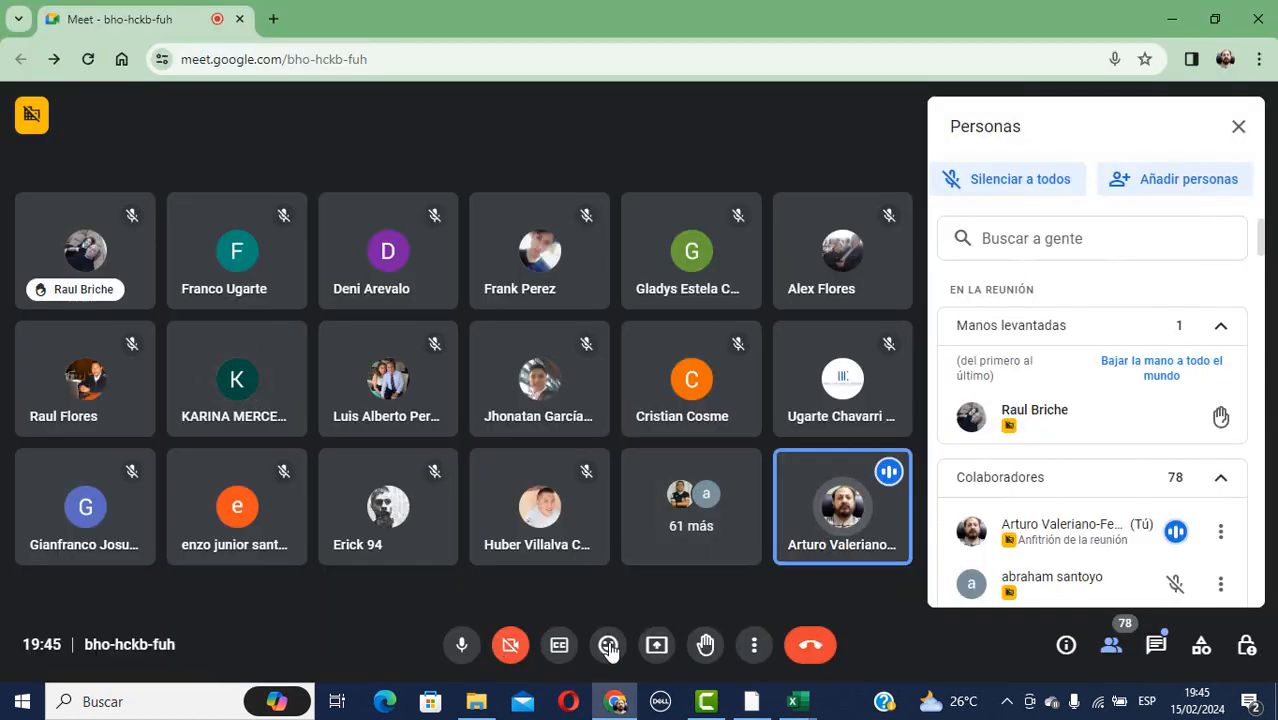
click(659, 650)
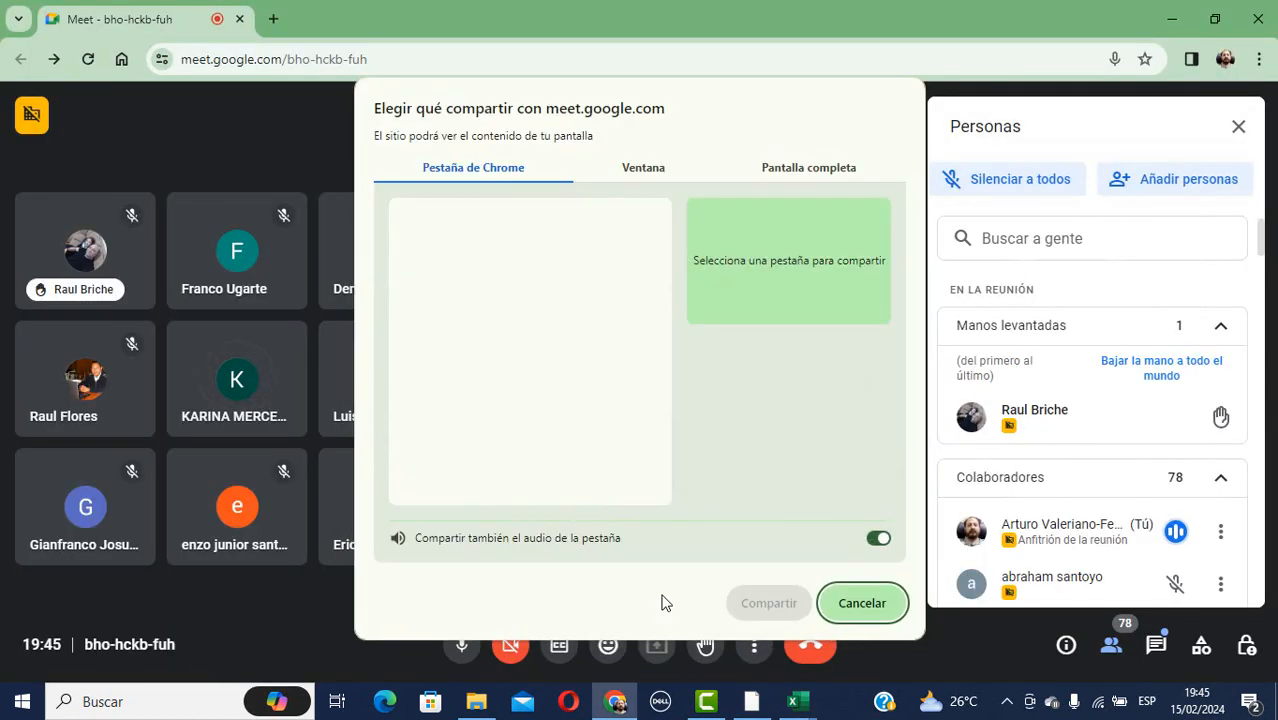
click(698, 170)
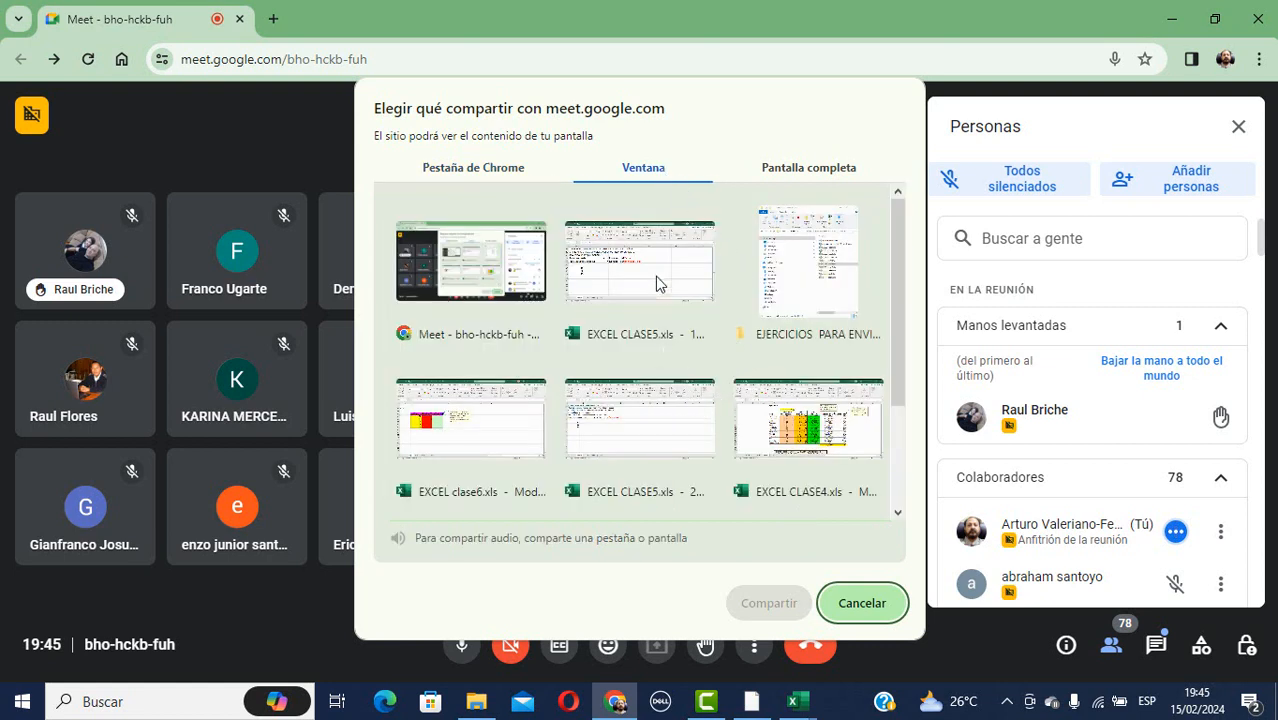
click(637, 428)
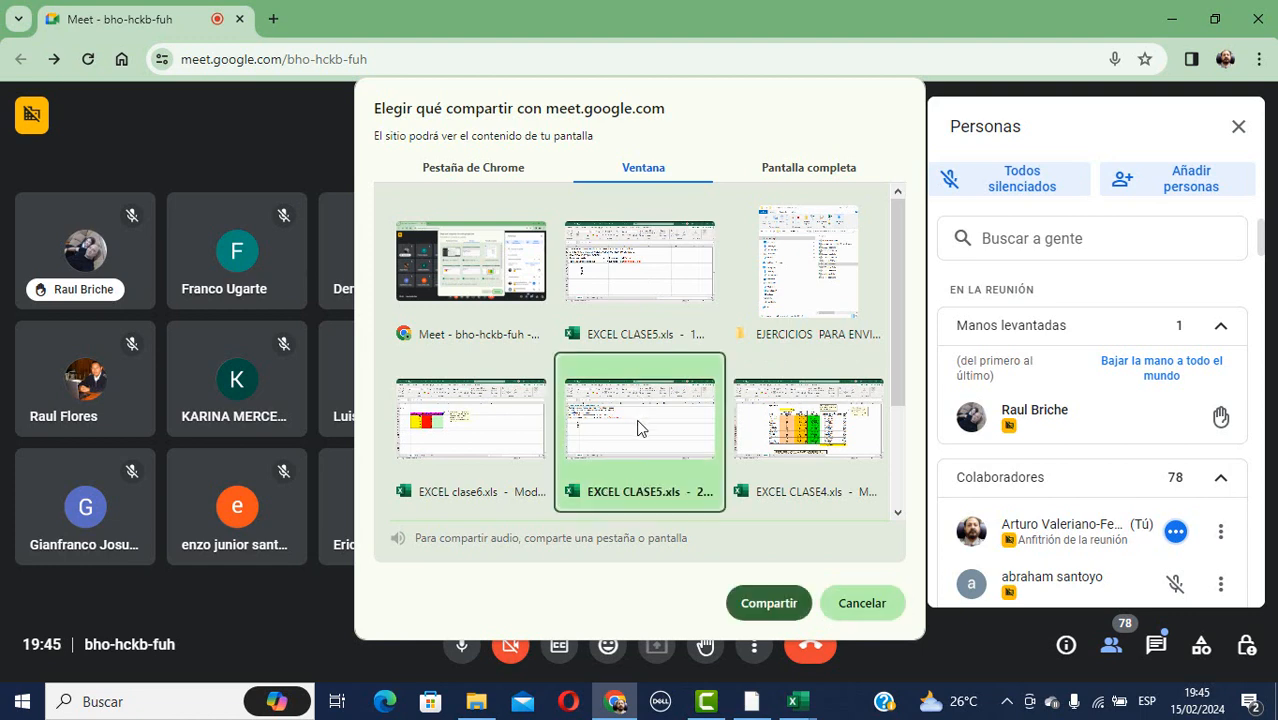
click(766, 603)
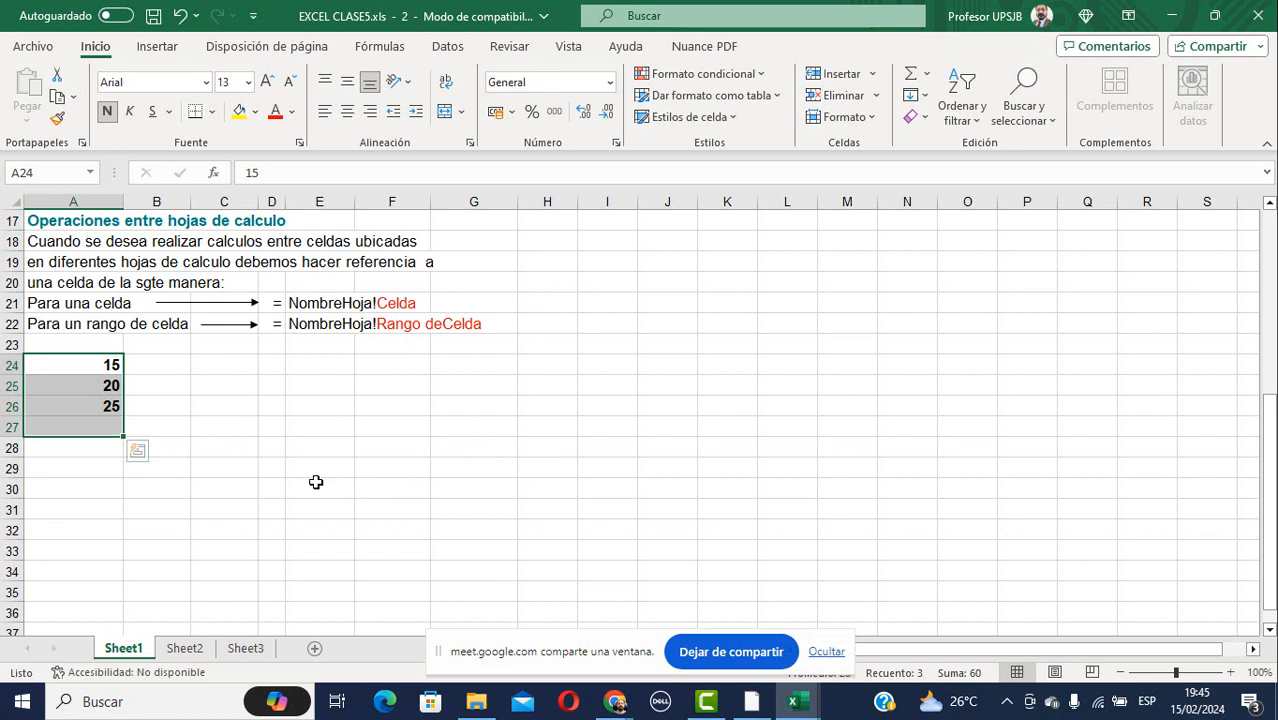
Point out the values 20 and 25 in A25:A26, then go to Sheet2.
click(95, 387)
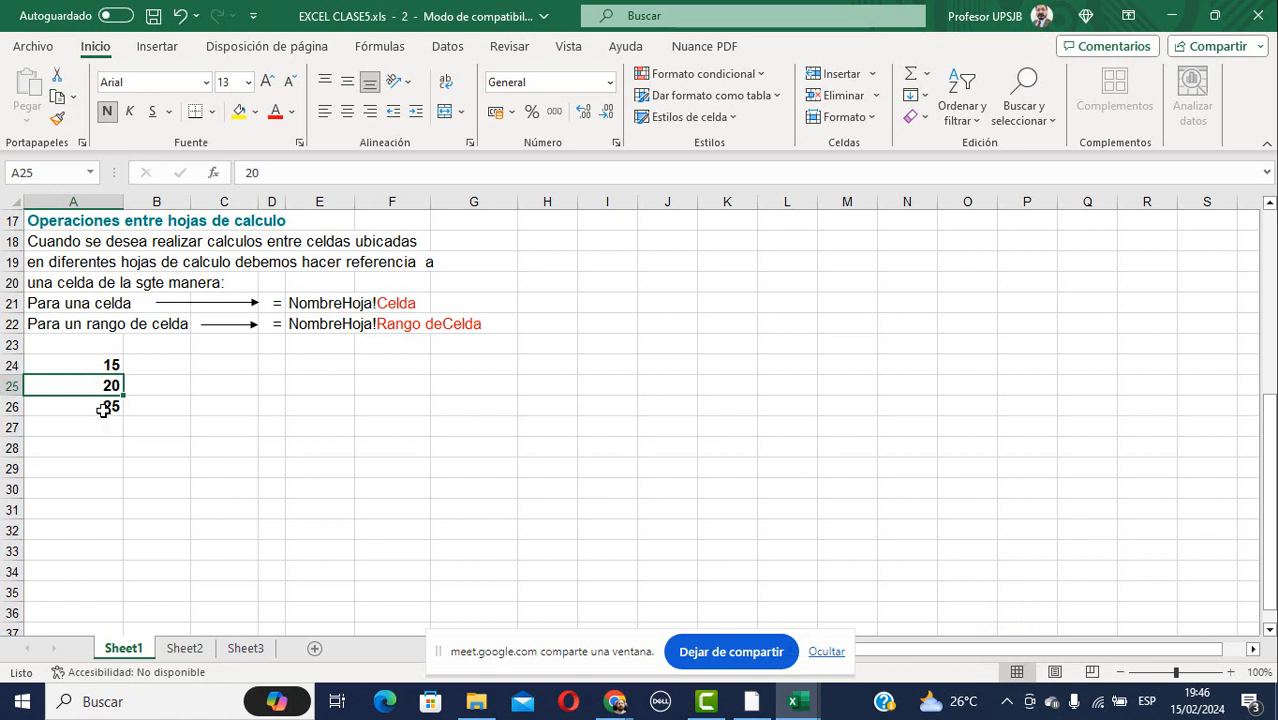
click(103, 410)
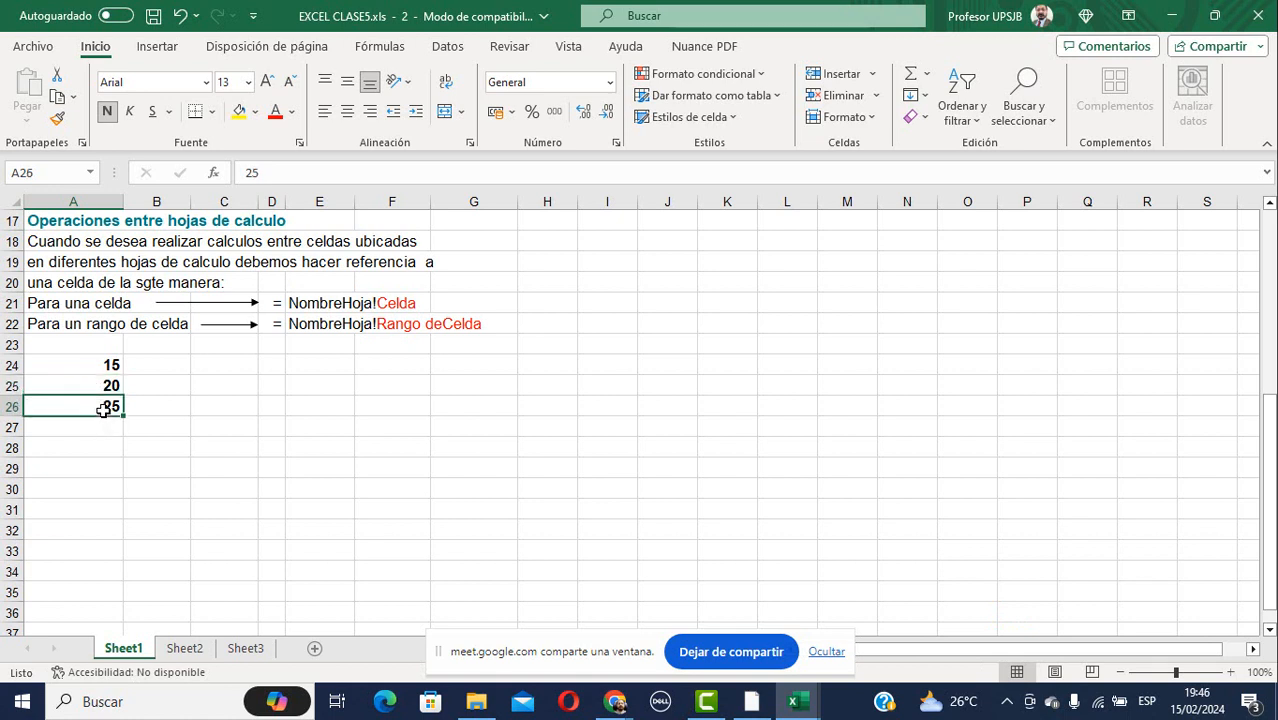
click(194, 653)
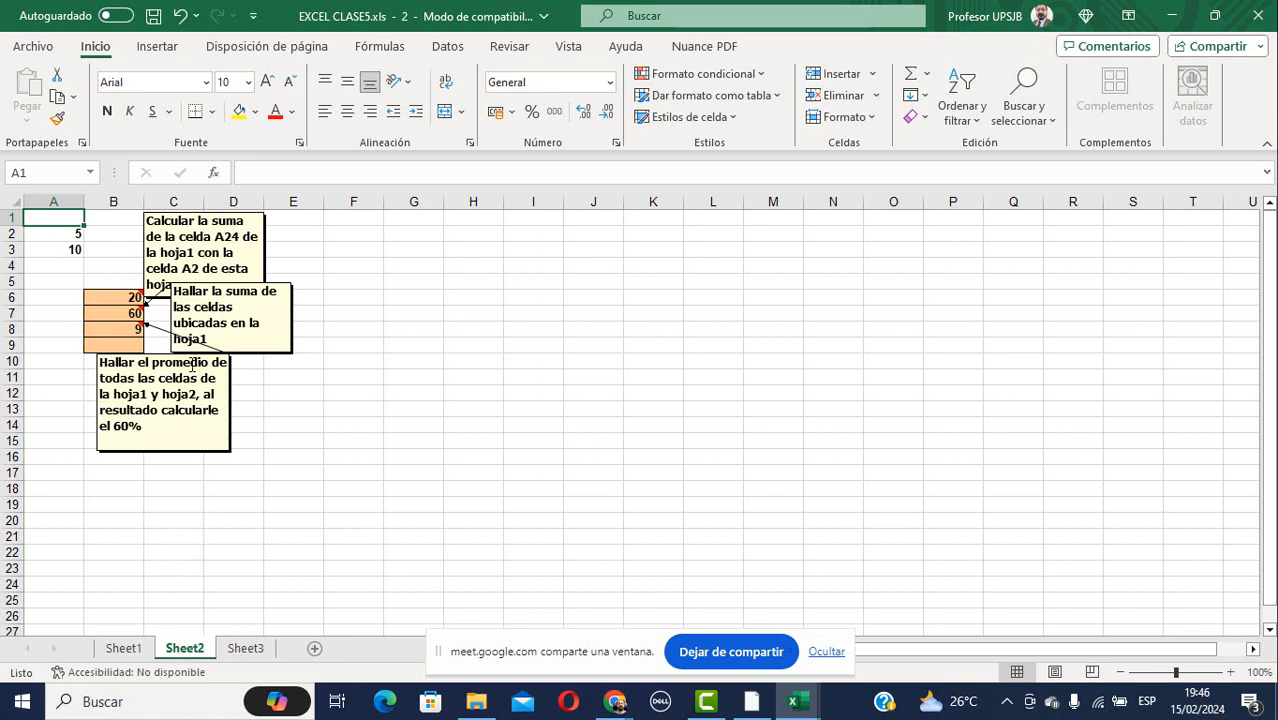
Copy B6's formula =Sheet1!A24+A2 and undo the accidental edit, restoring 20.
click(104, 296)
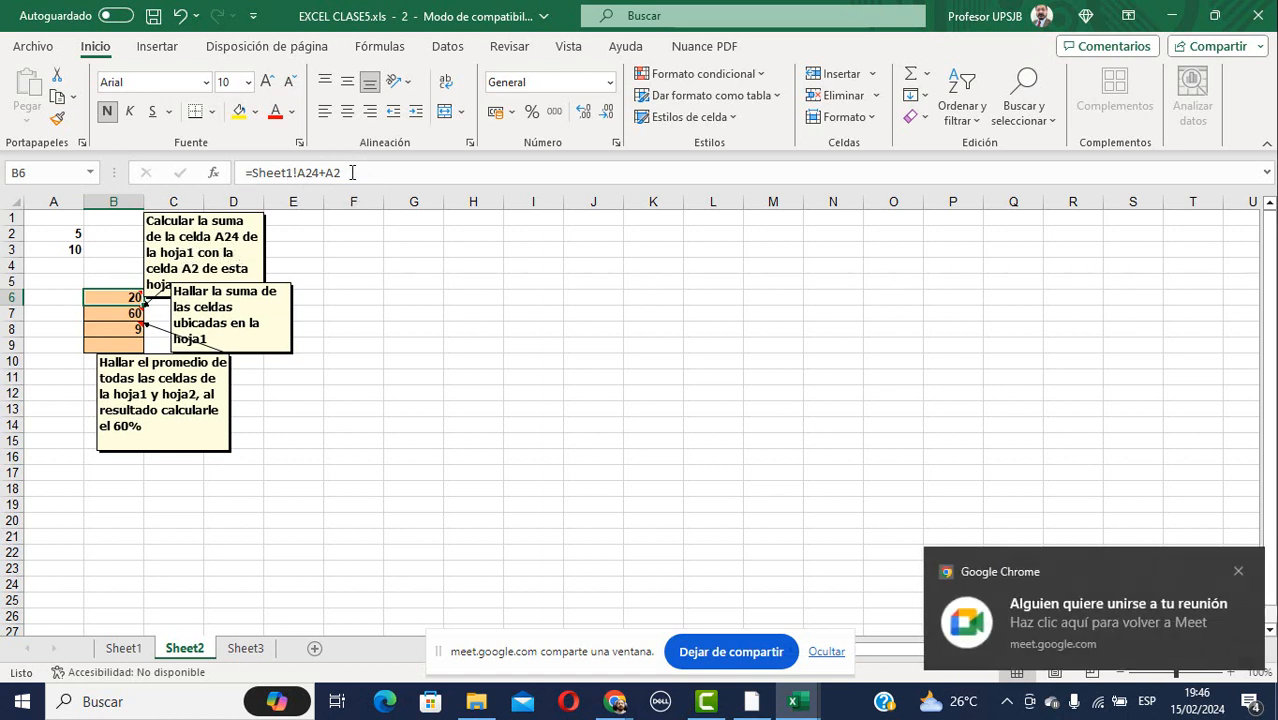
drag(352, 173, 230, 176)
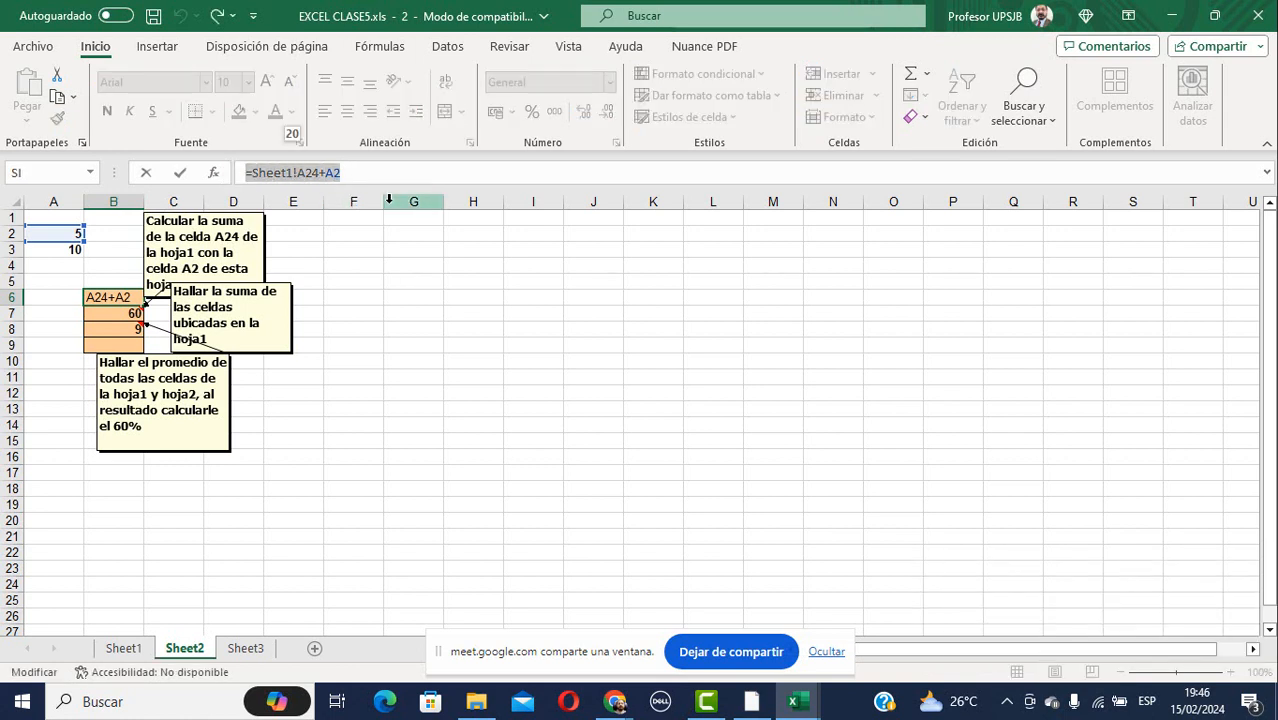
key(ctrl+c)
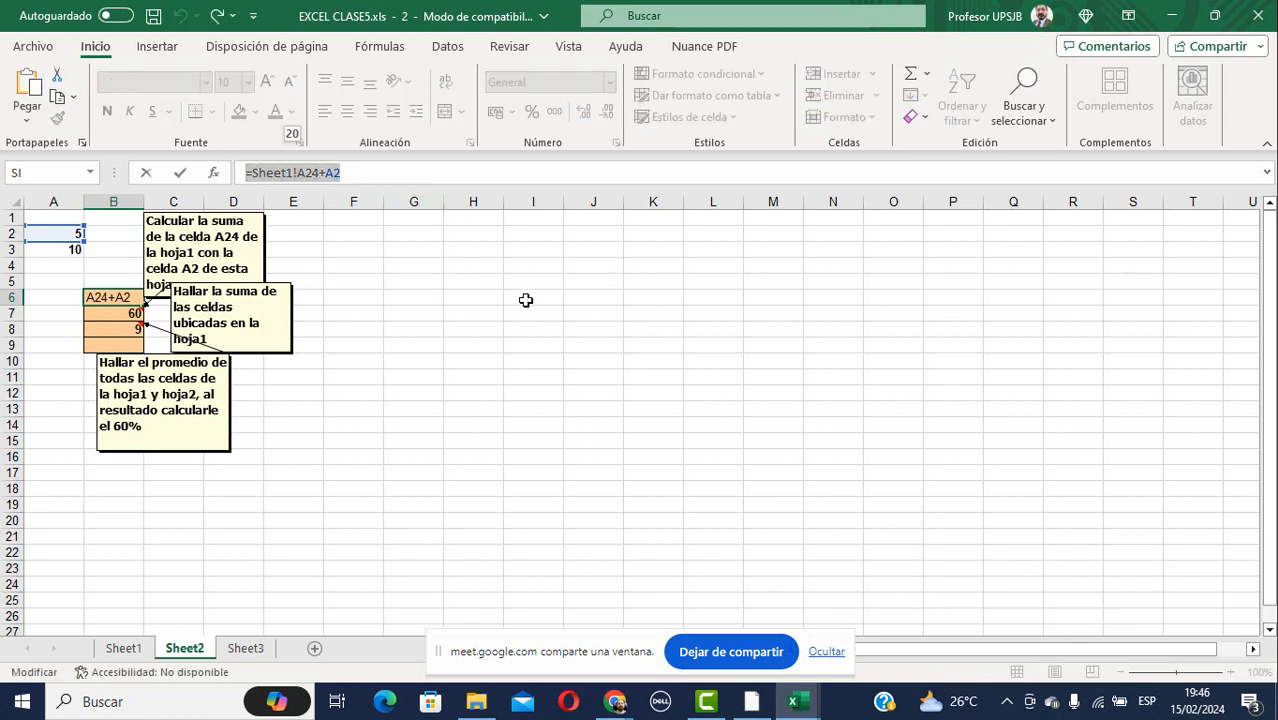
click(487, 301)
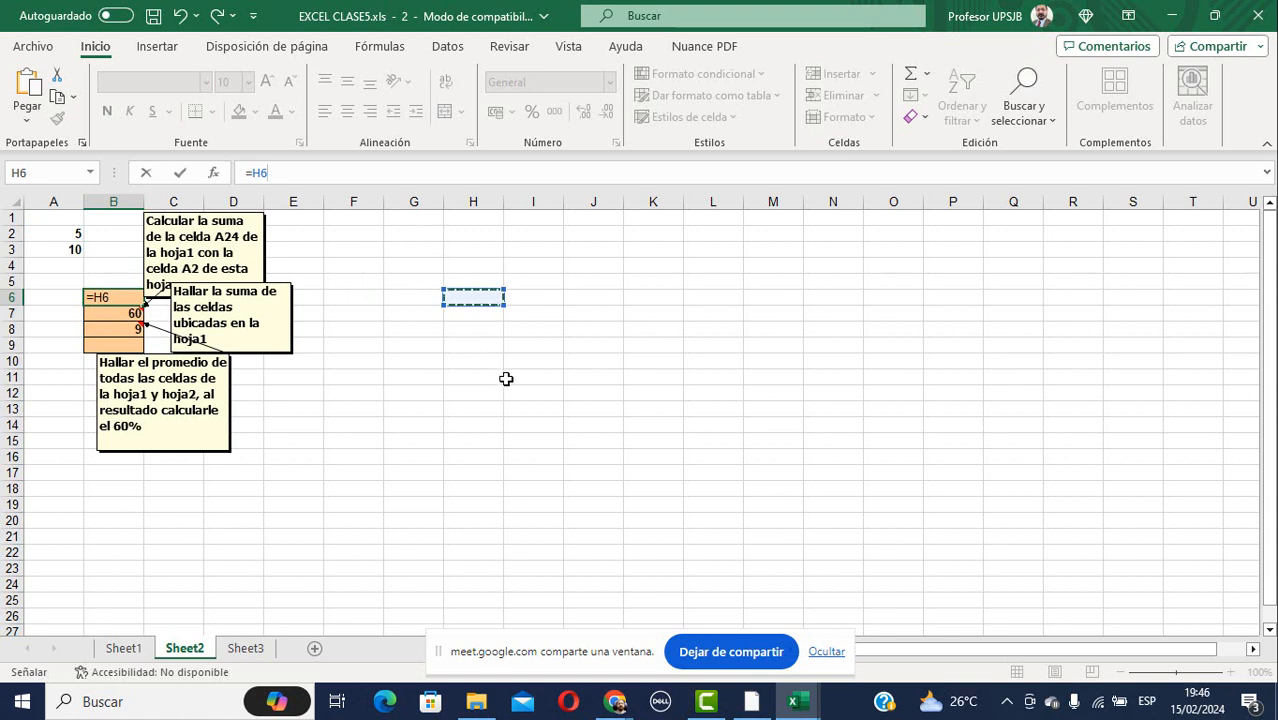
key(BackSpace)
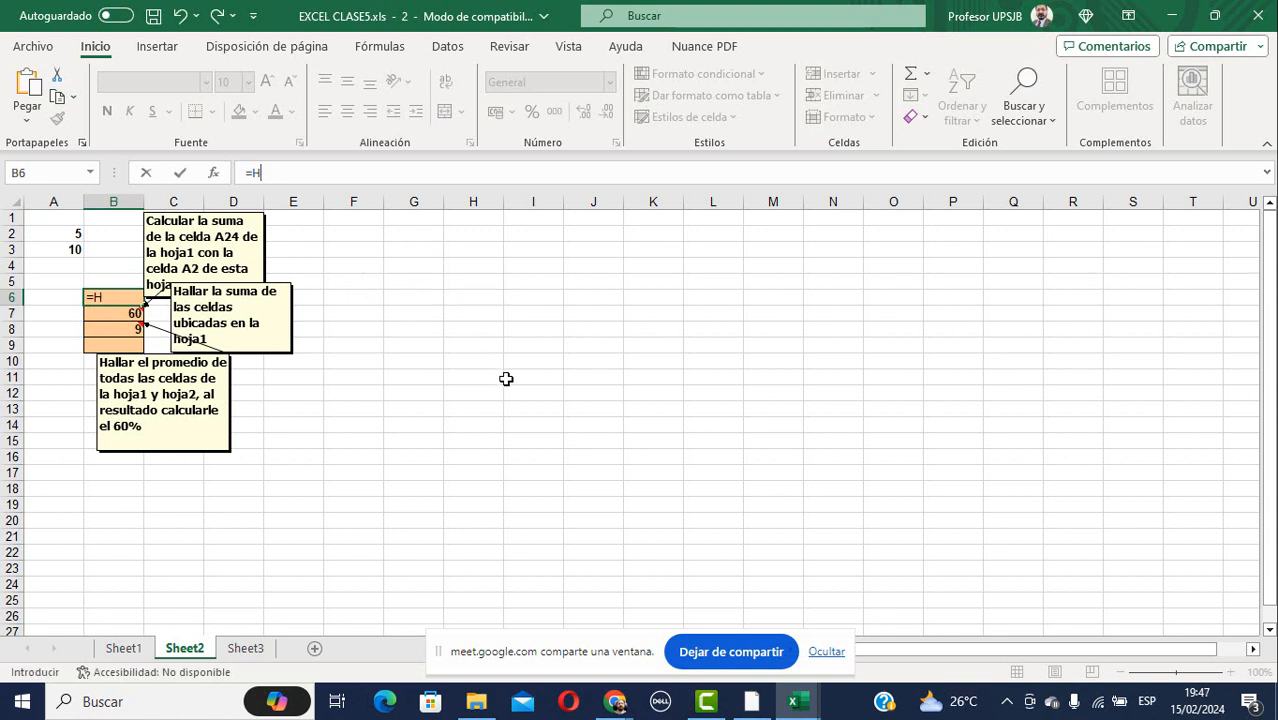
key(Left)
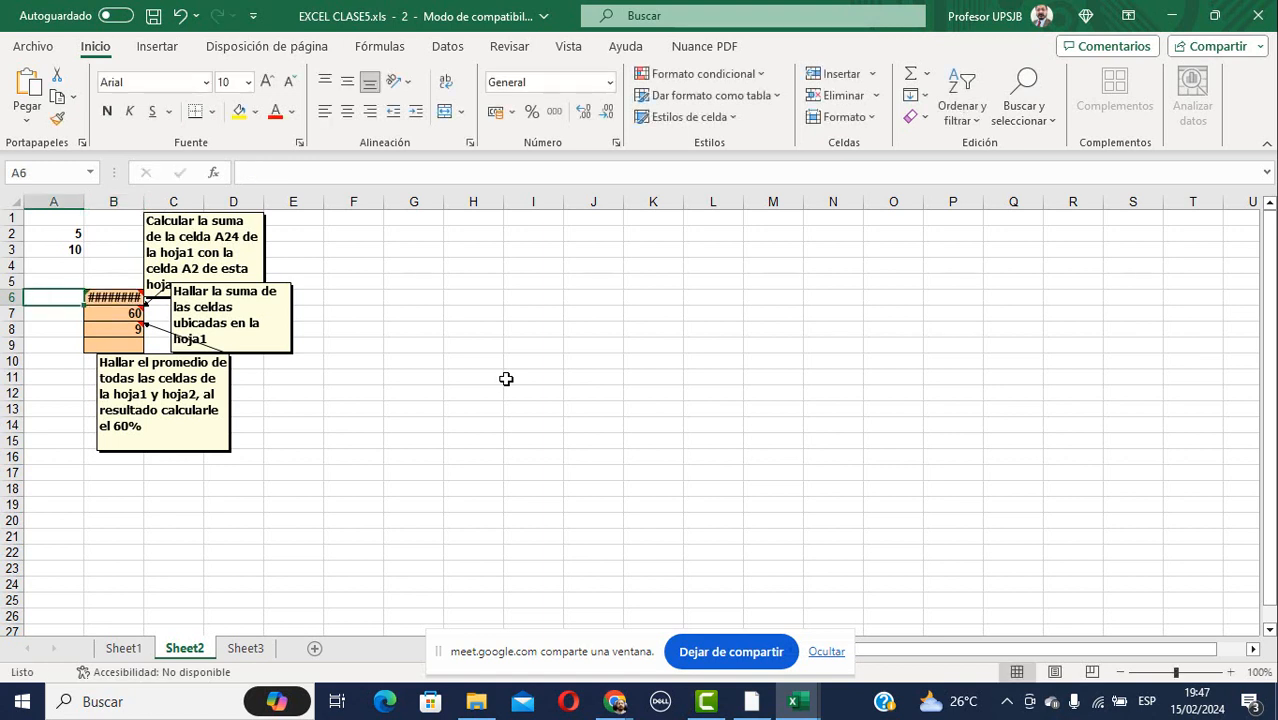
click(431, 421)
key(ctrl+z)
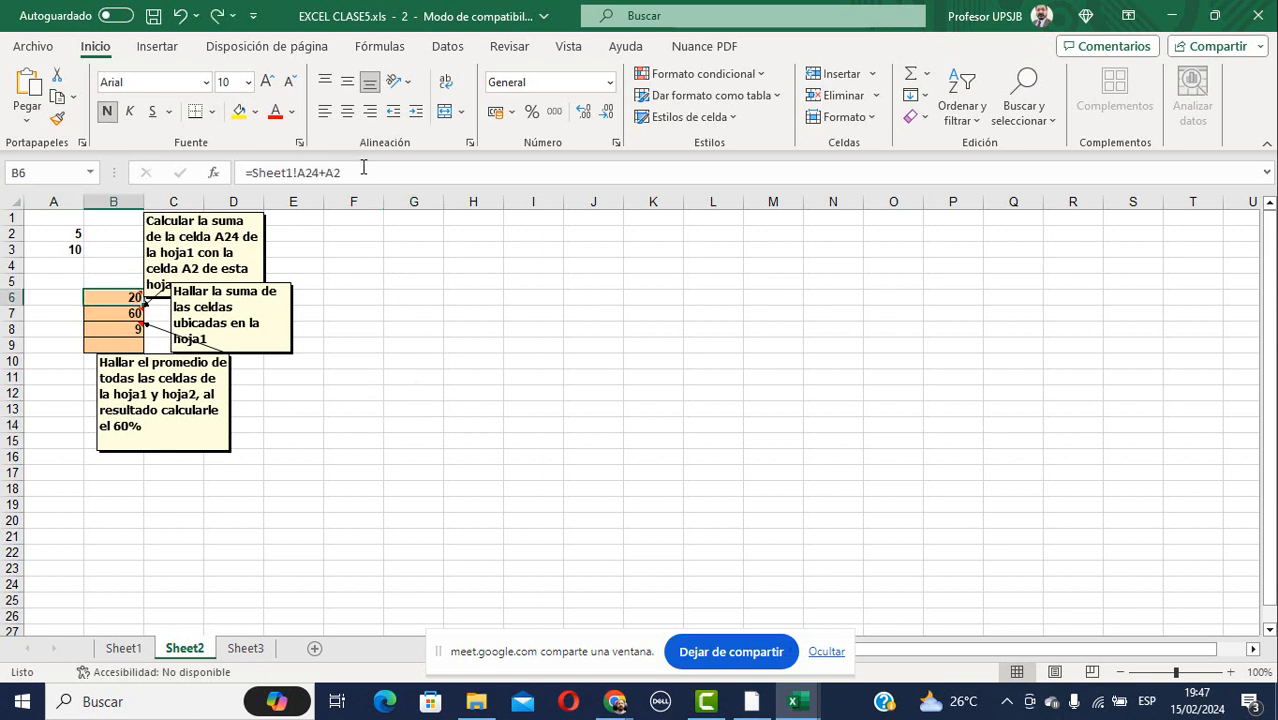
Leave B6 unchanged and begin a text entry in H8 for the formula.
drag(363, 168, 246, 172)
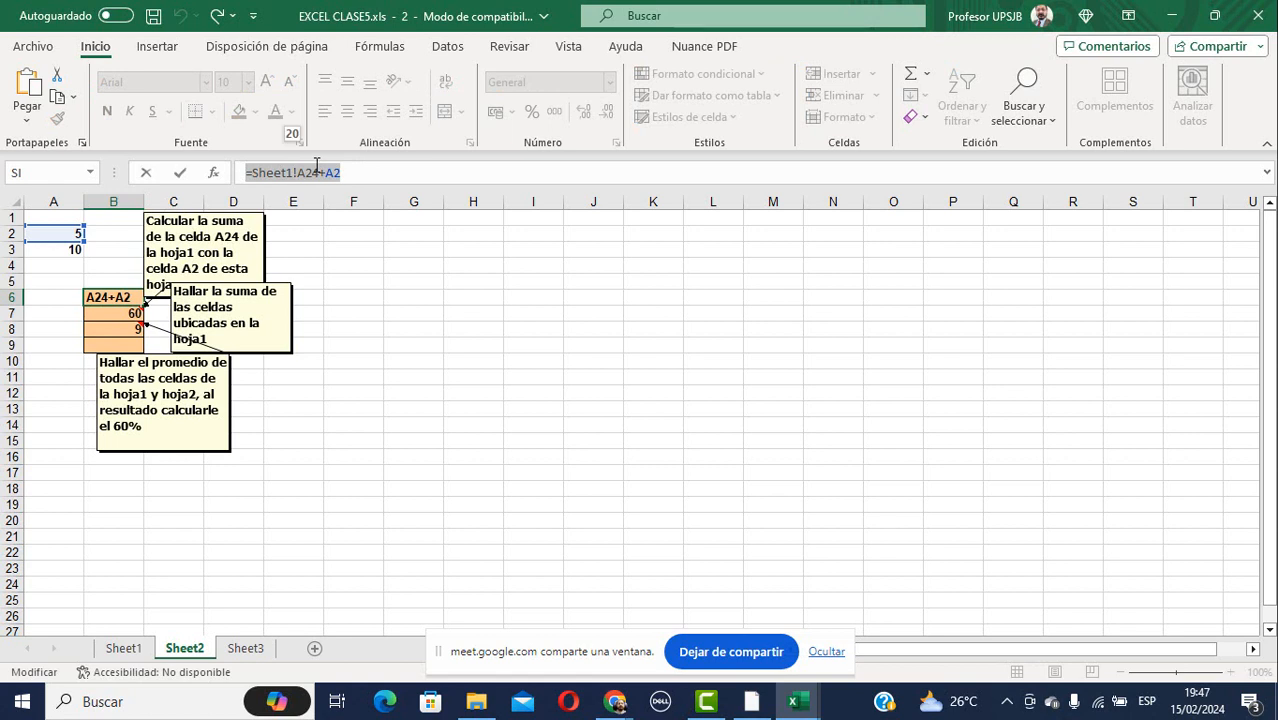
key(Escape)
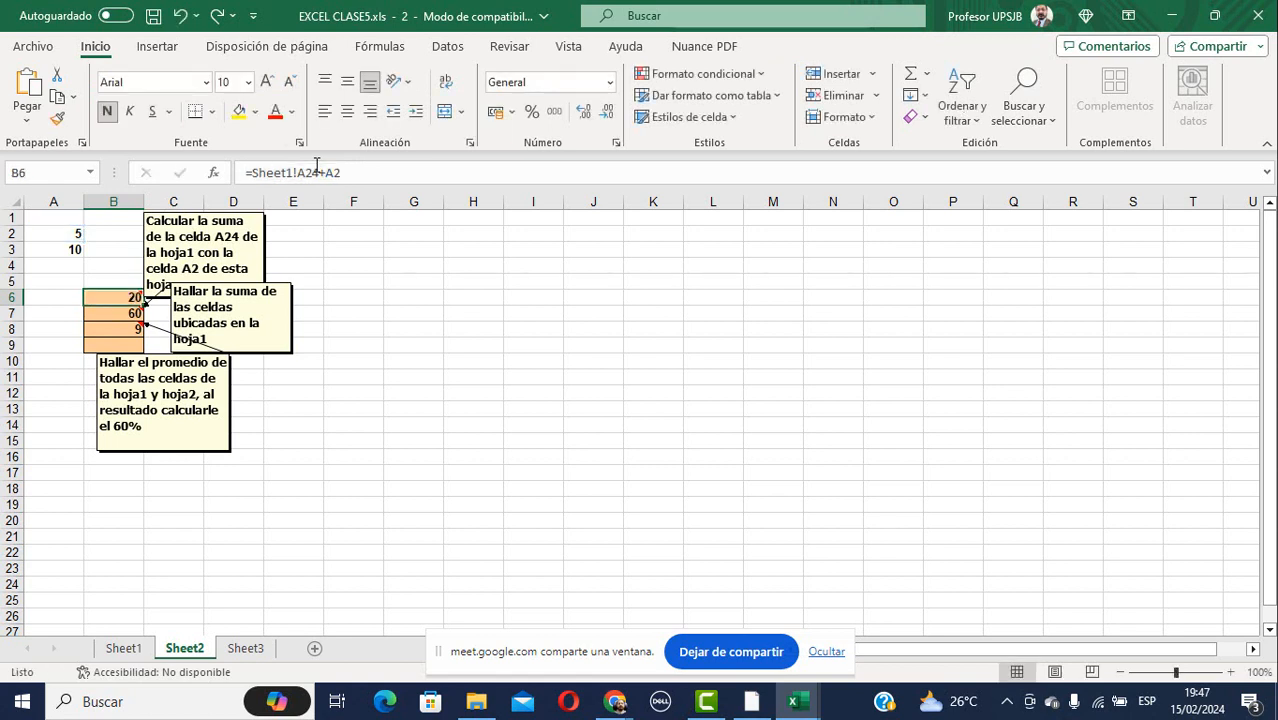
click(464, 330)
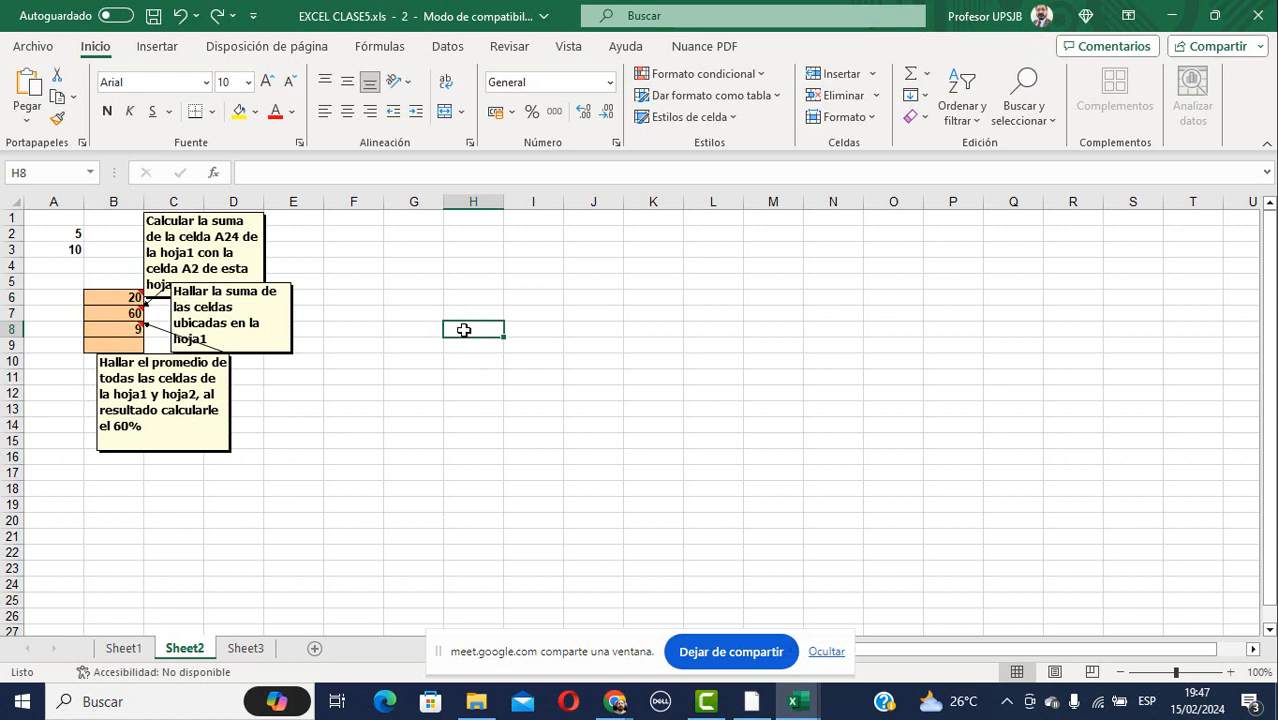
text(+)
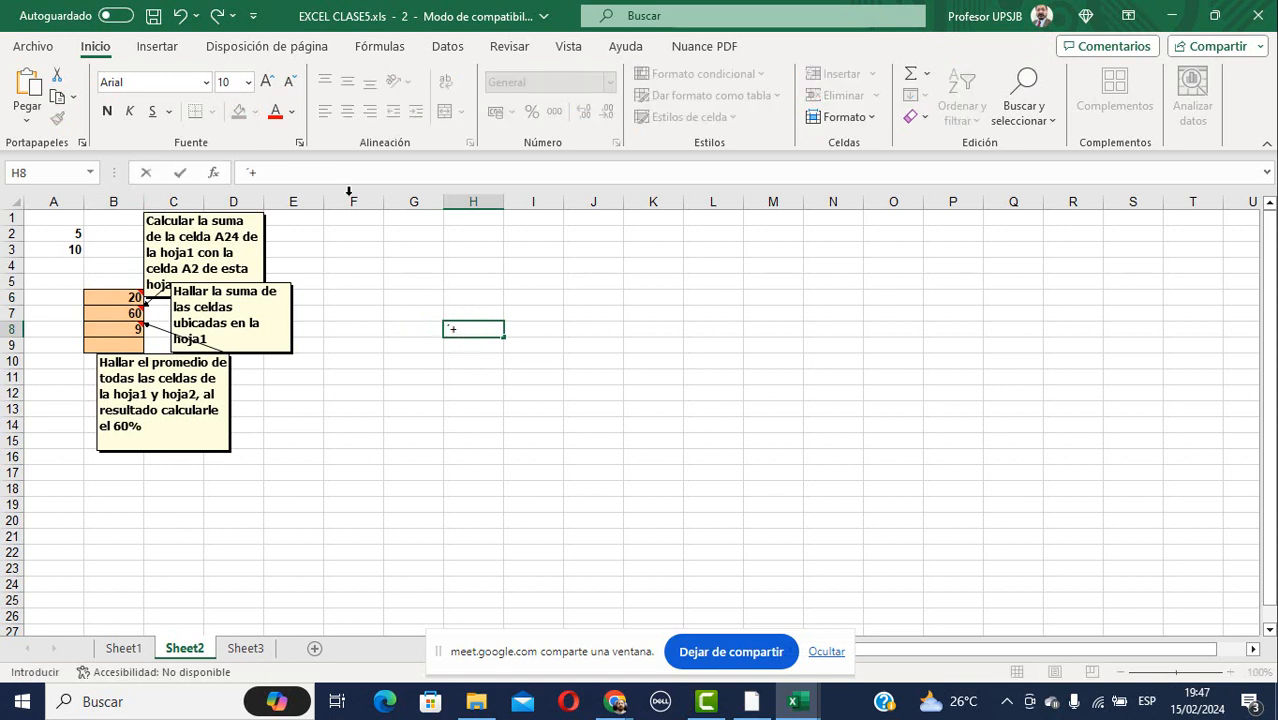
click(304, 172)
Paste =Sheet1!A24+A2 into H8 as text and set it to 18-point font.
key(ctrl+v)
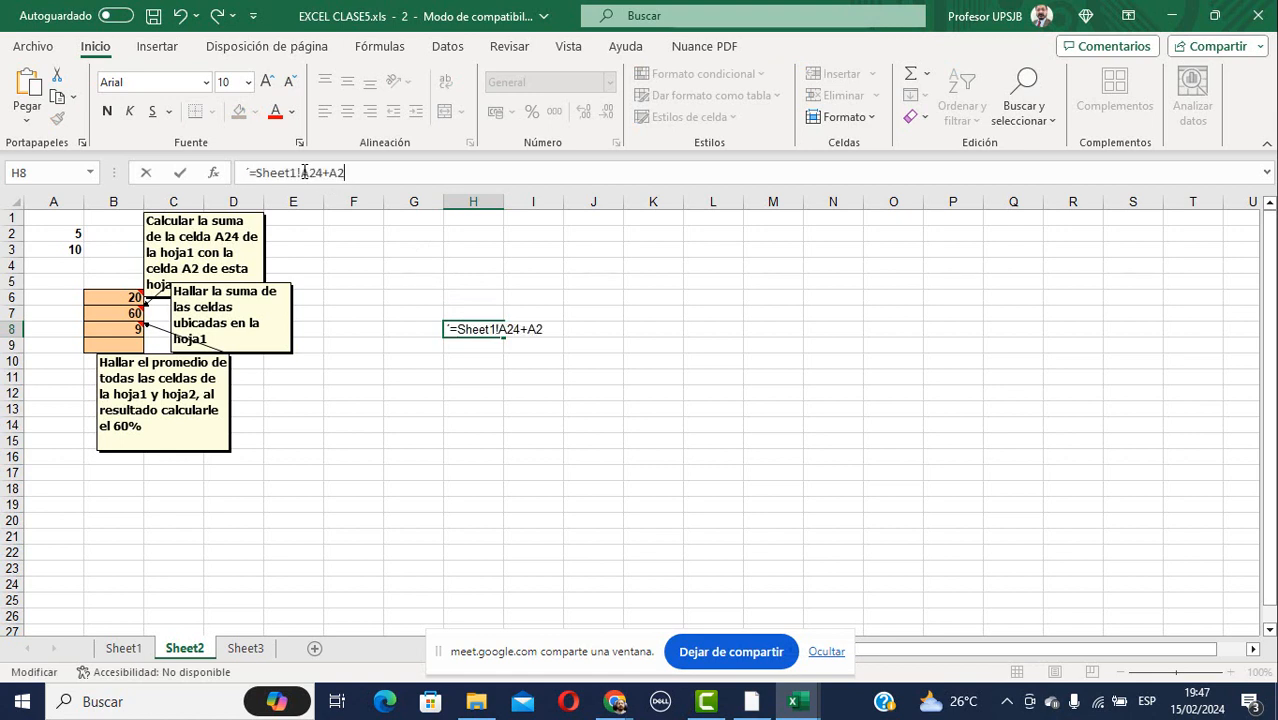
key(ctrl+Return)
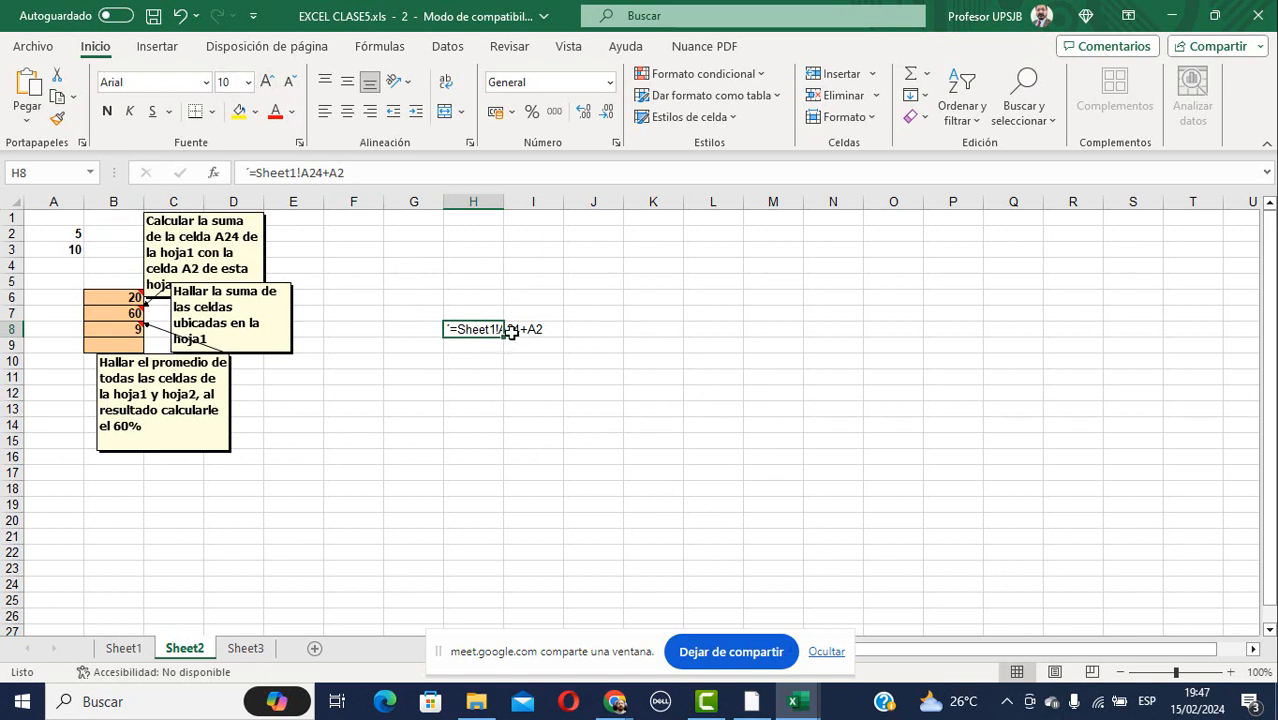
click(248, 82)
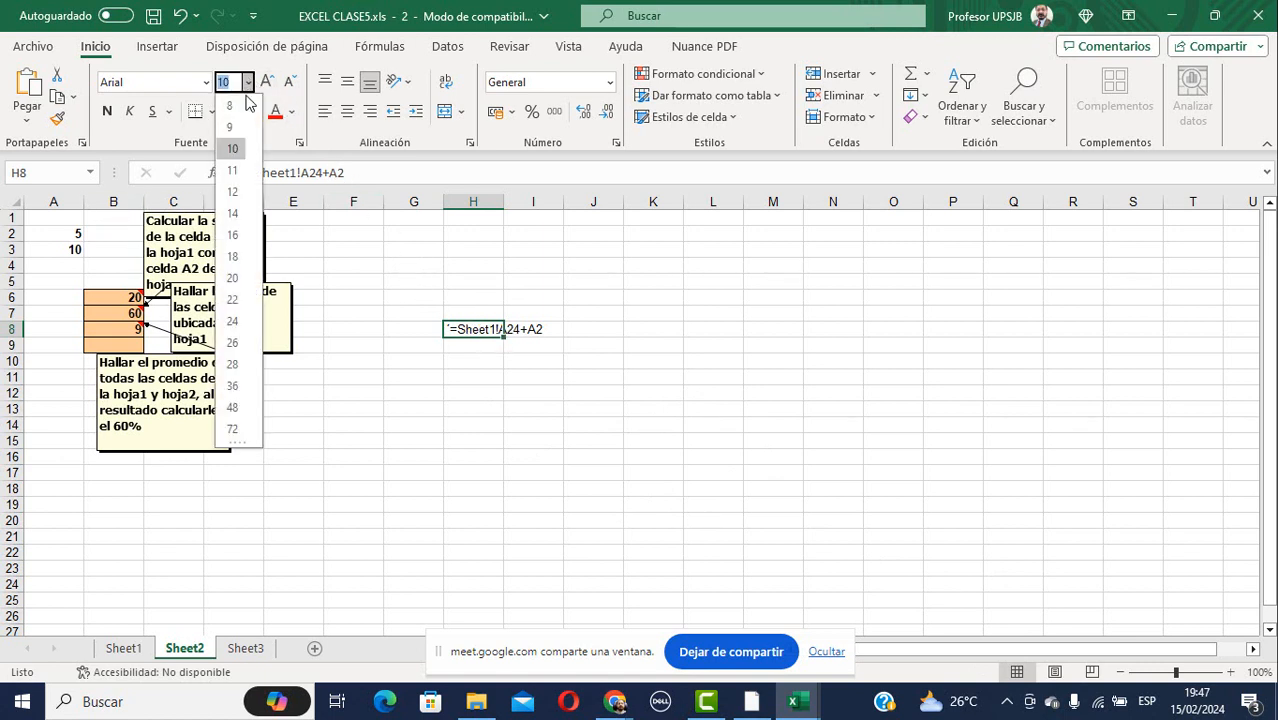
click(238, 256)
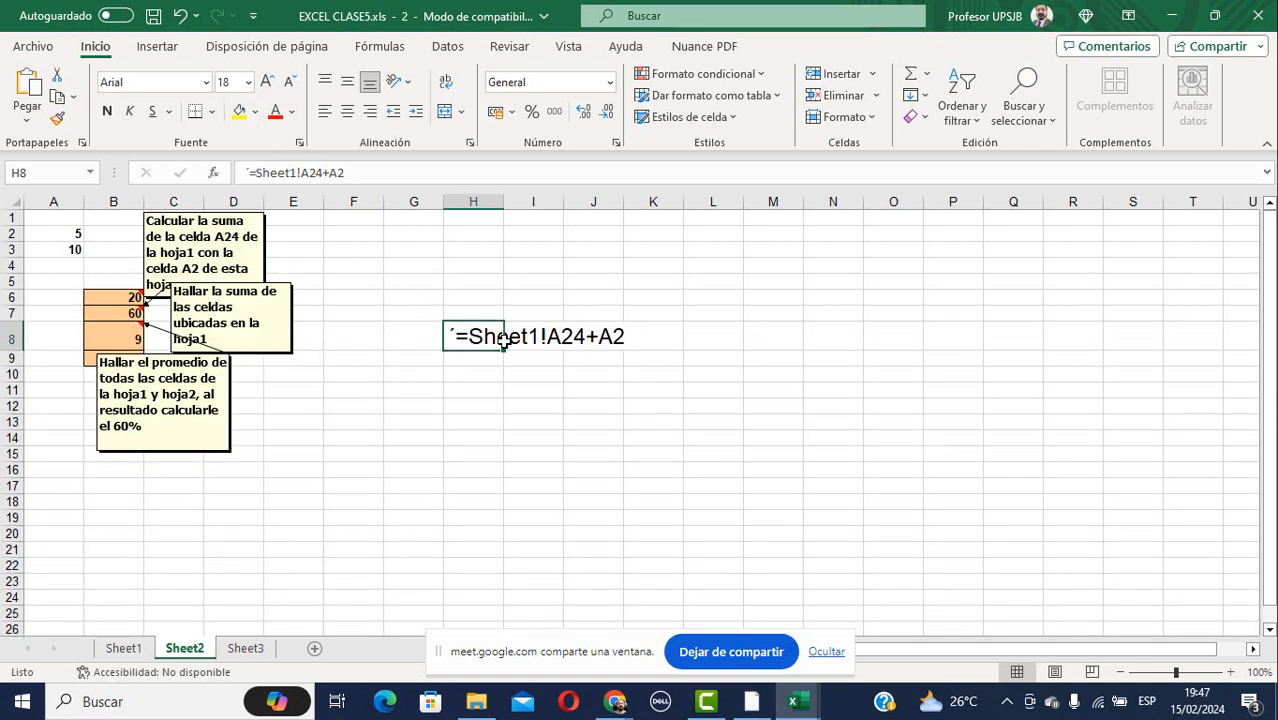
click(530, 360)
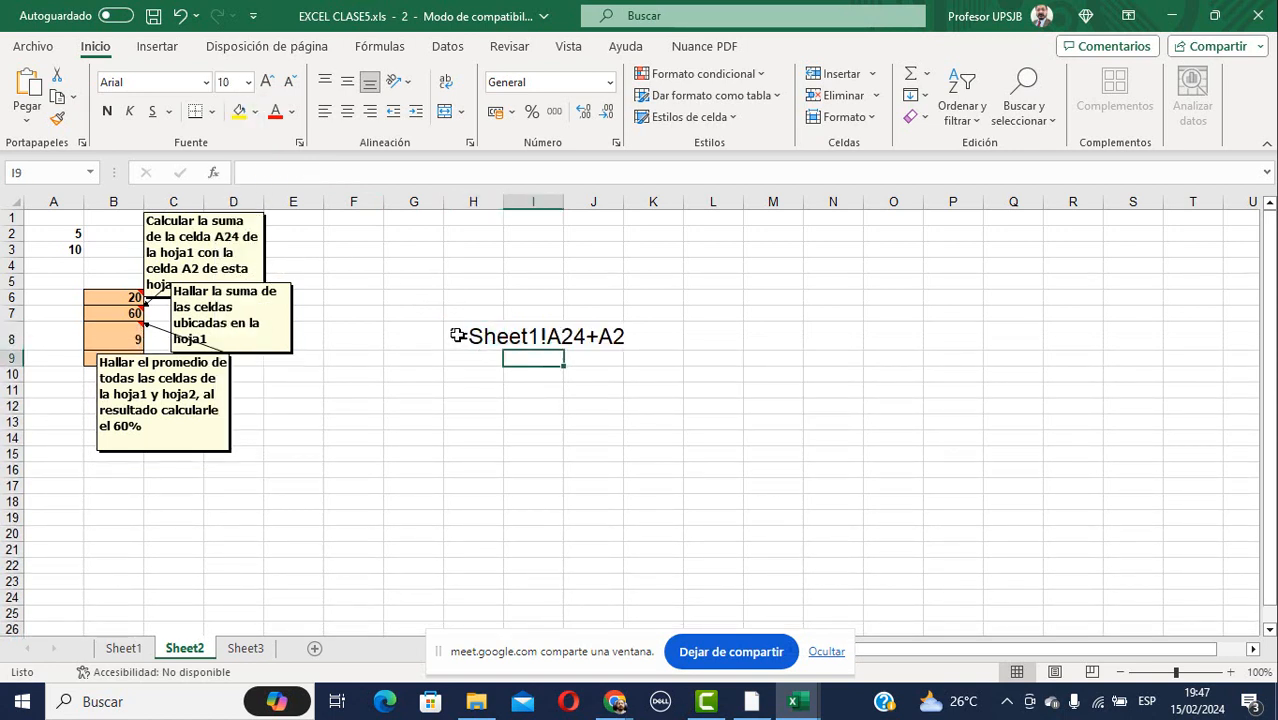
click(498, 344)
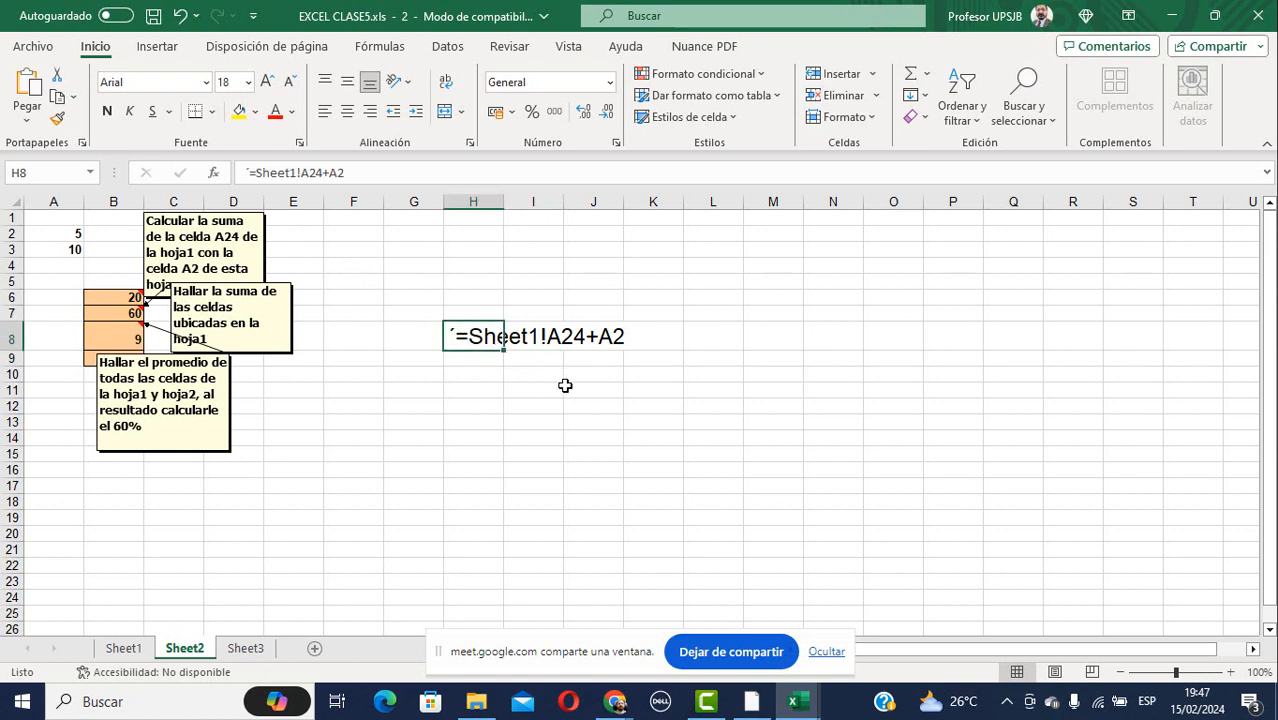
click(530, 425)
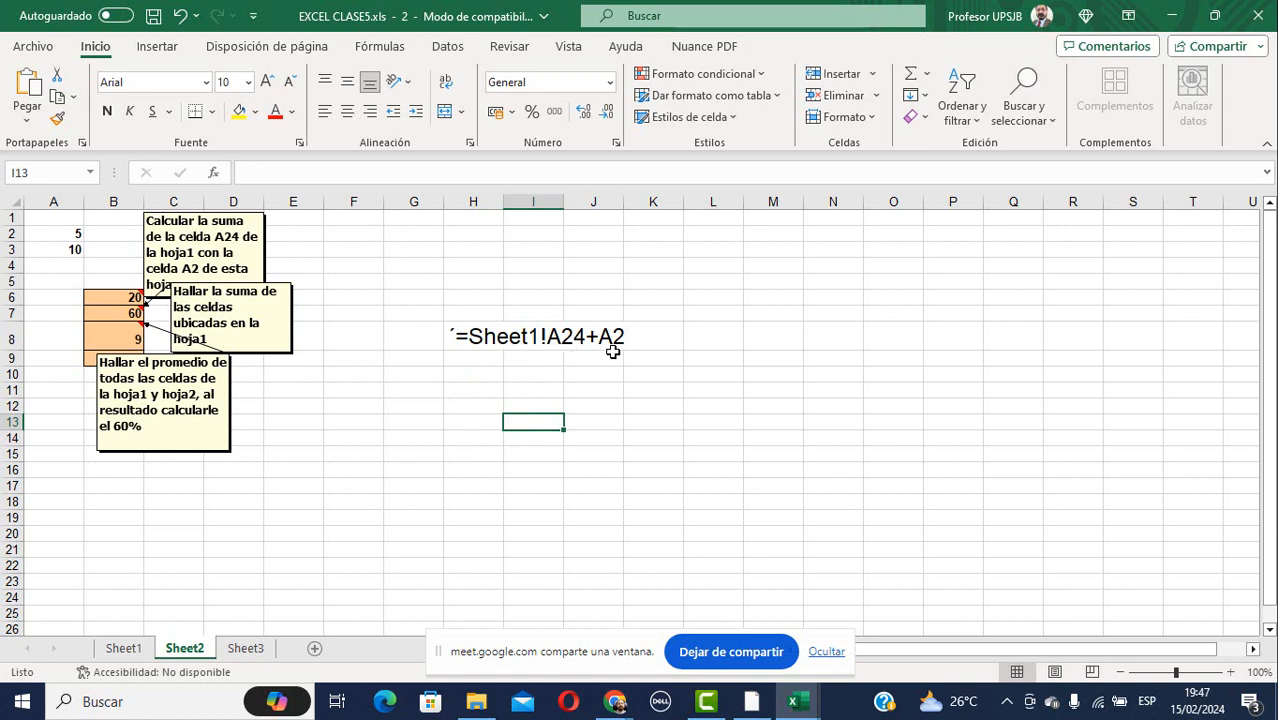
click(123, 648)
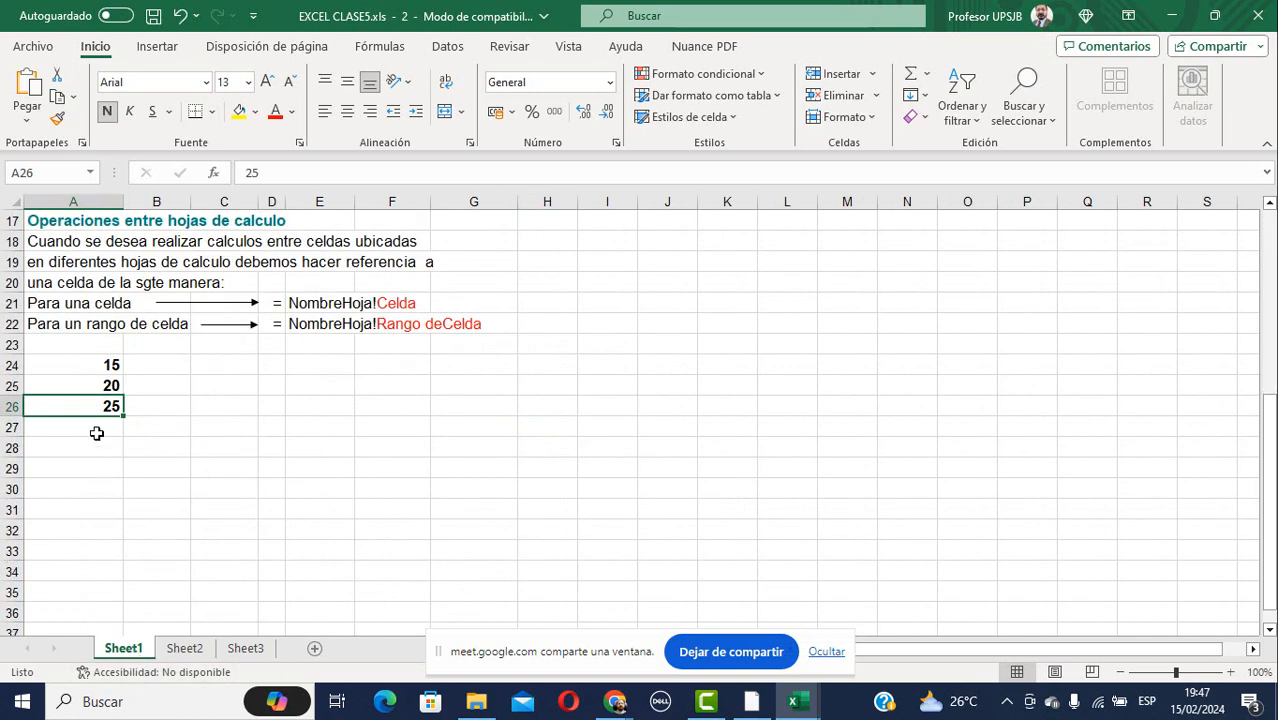
click(74, 365)
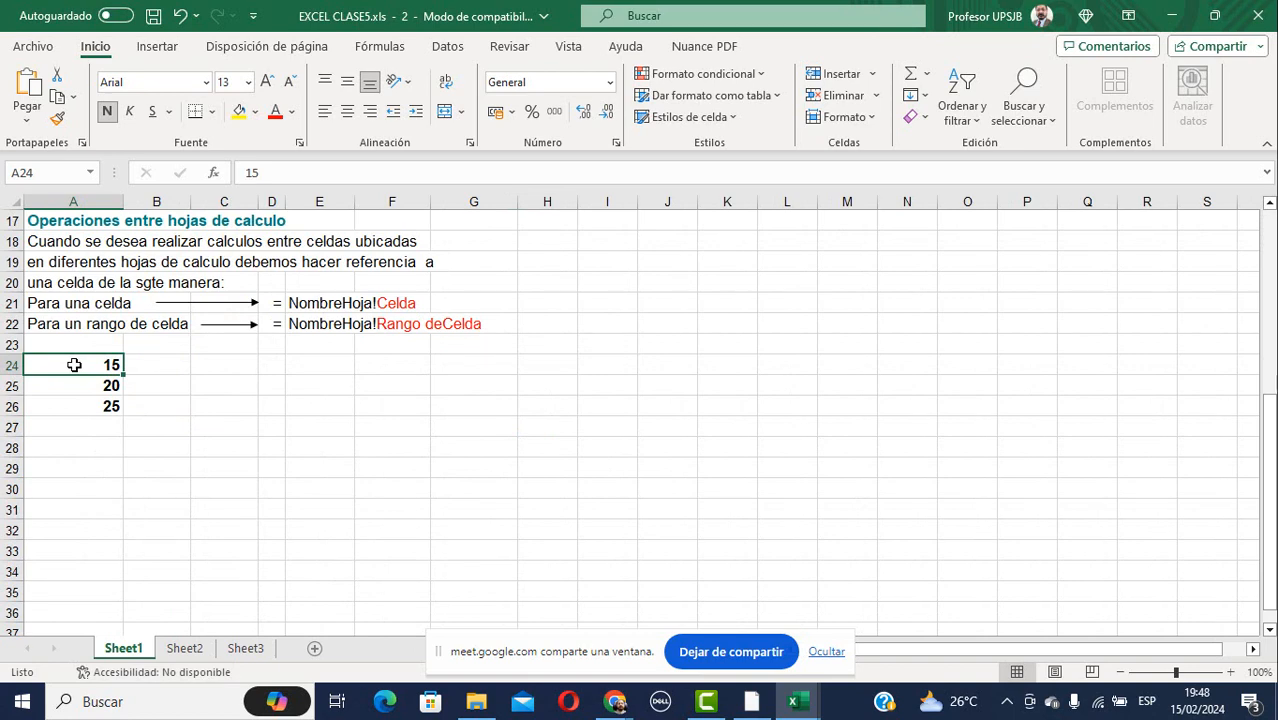
click(184, 648)
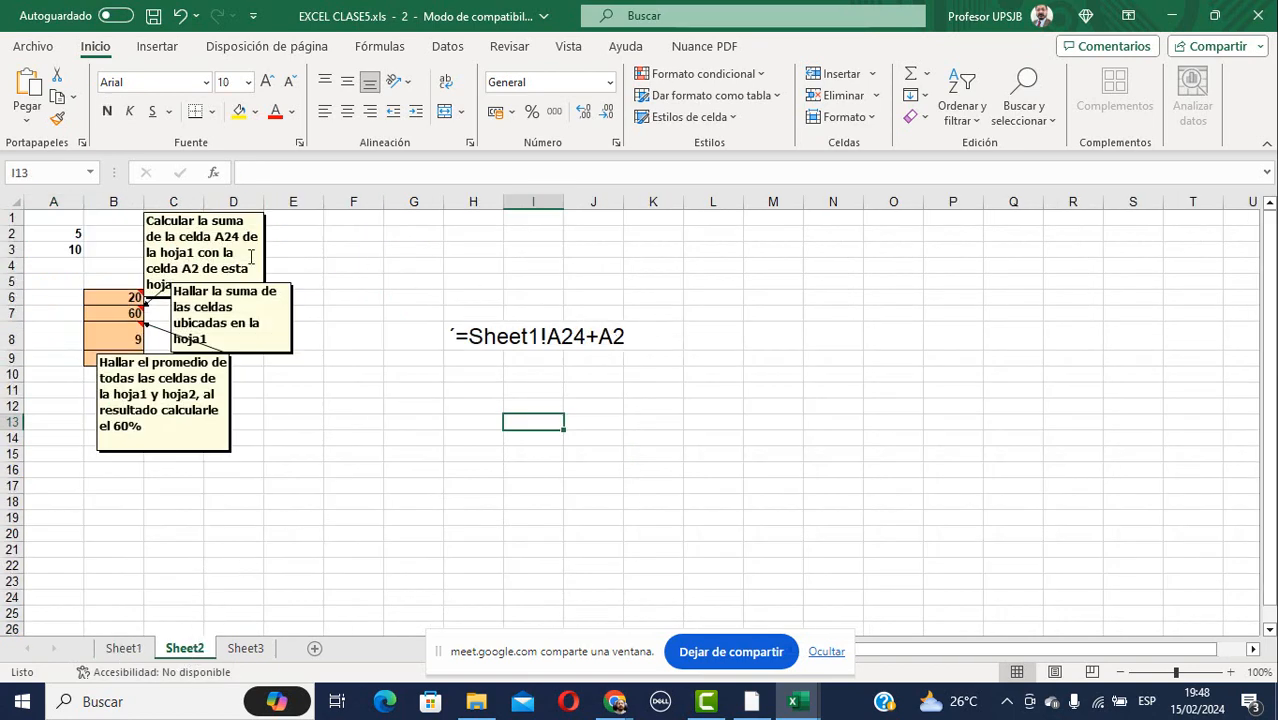
click(55, 237)
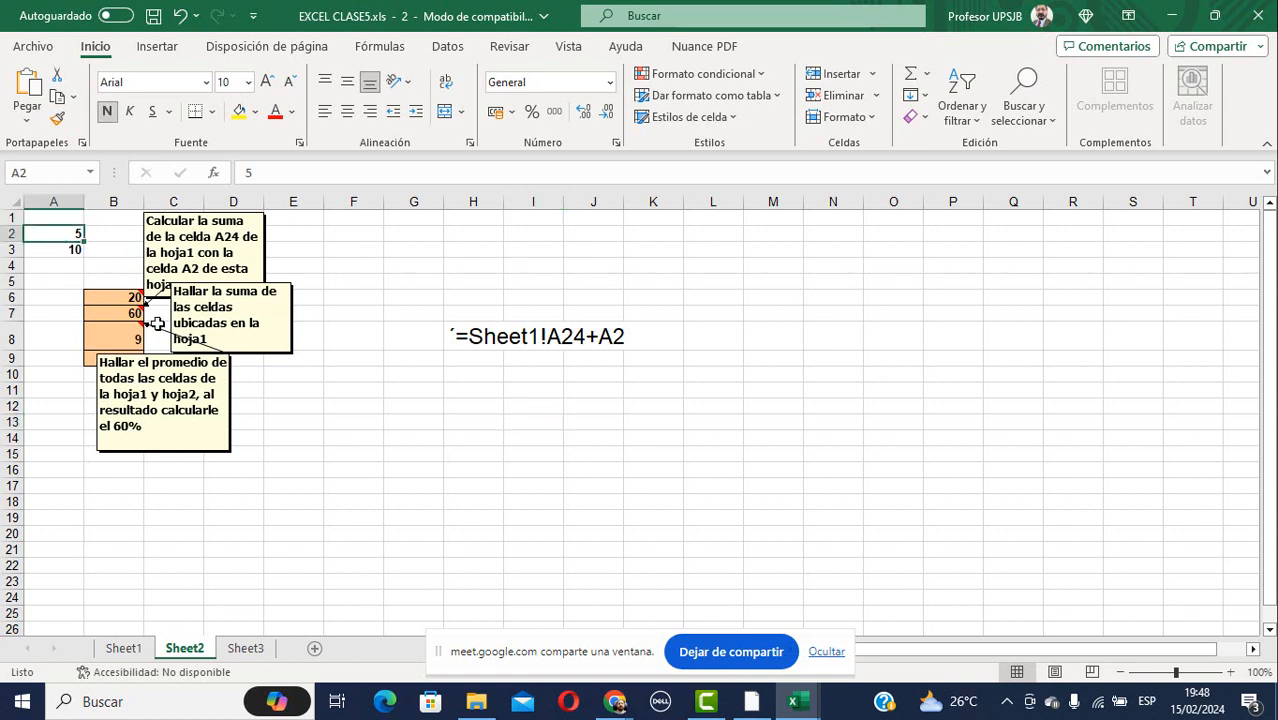
click(119, 297)
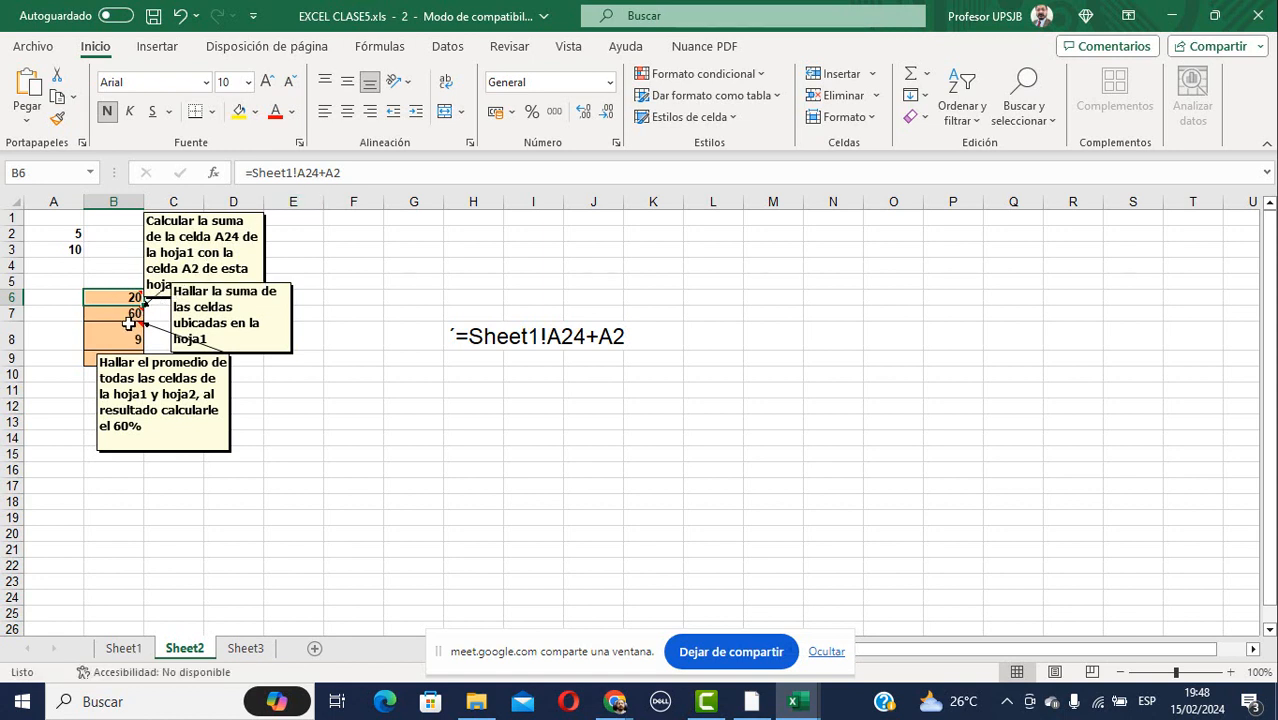
click(128, 315)
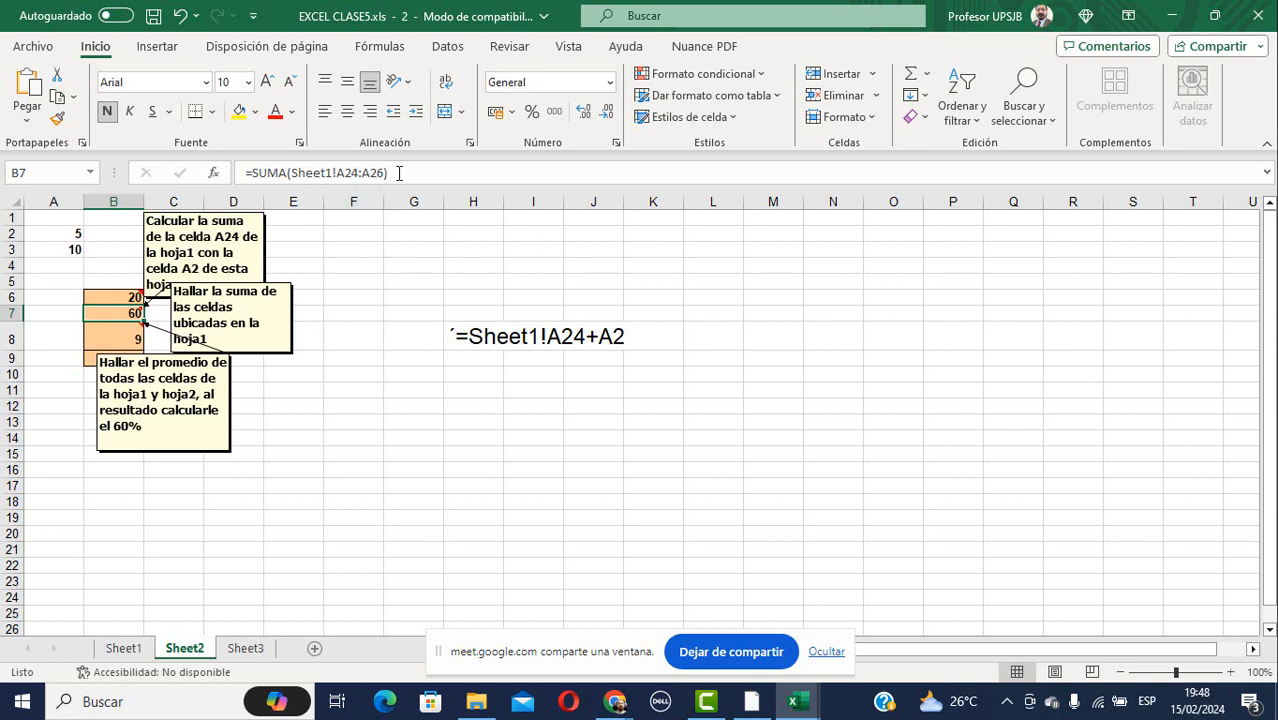
Copy B7's =SUMA(Sheet1!A24:A26) into H10 as an apostrophe-prefixed text label, then enlarge it.
drag(400, 172, 250, 180)
key(ctrl+c)
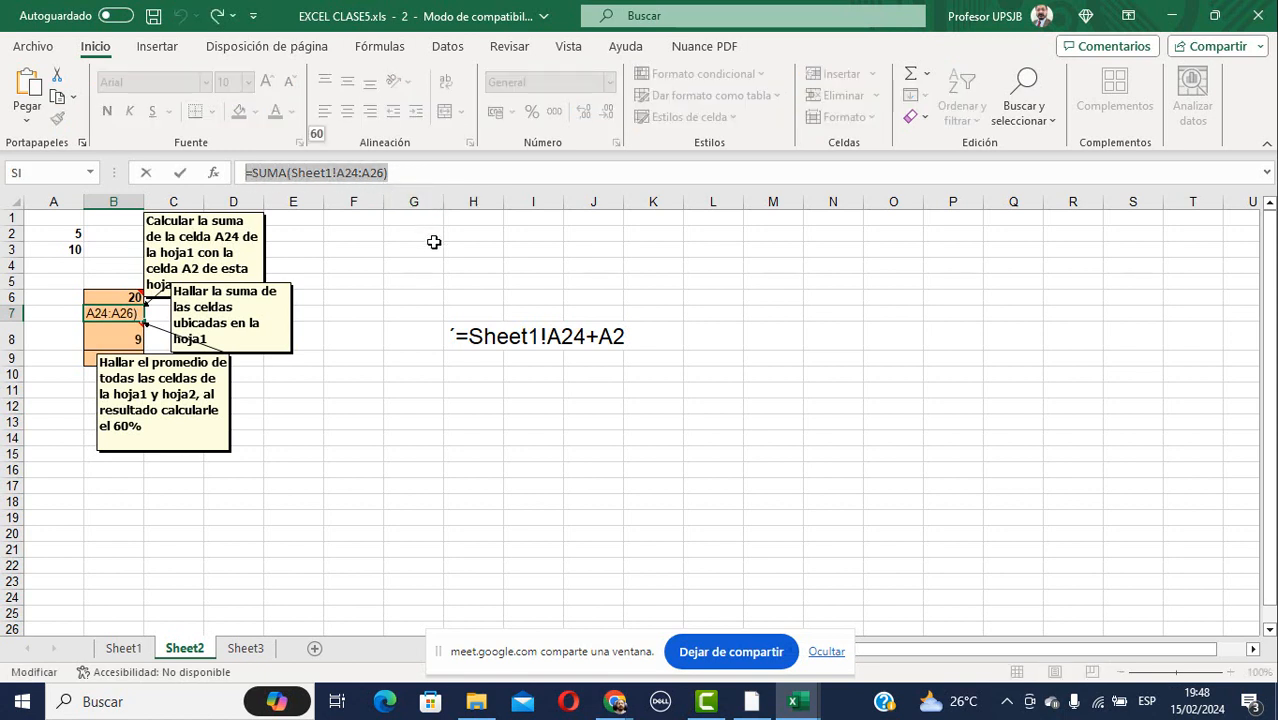
key(Escape)
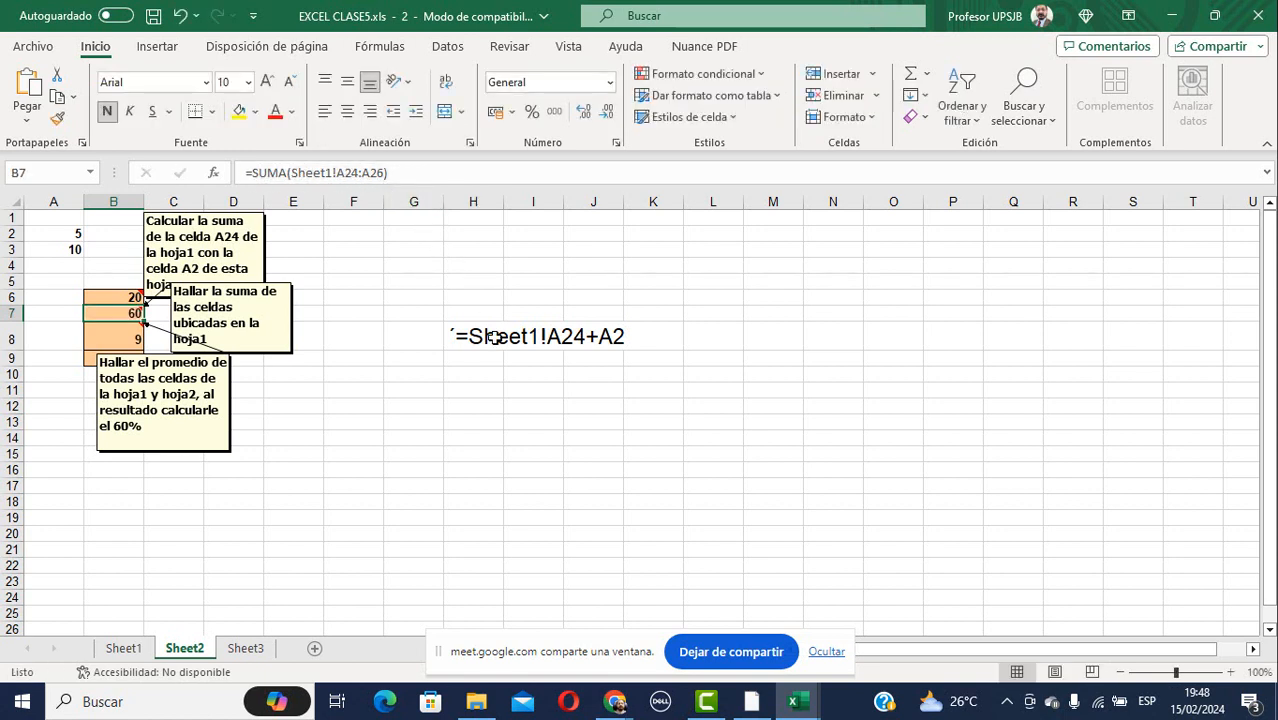
click(476, 378)
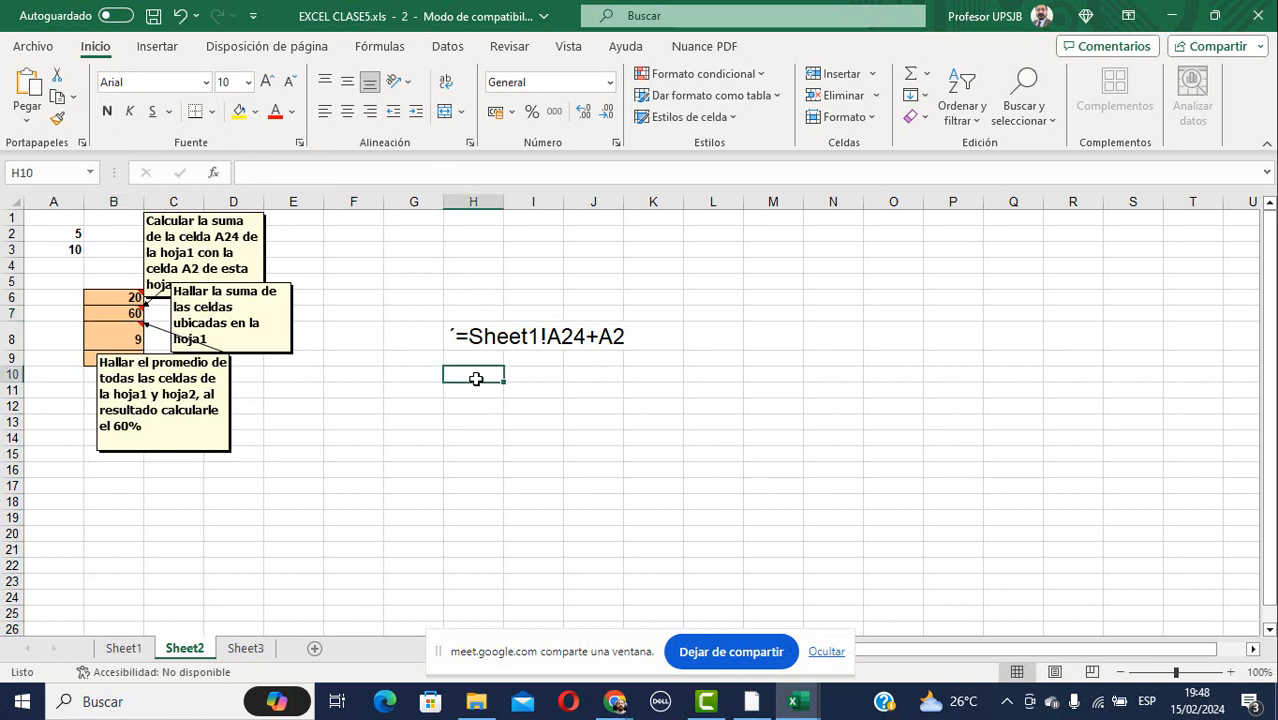
text(')
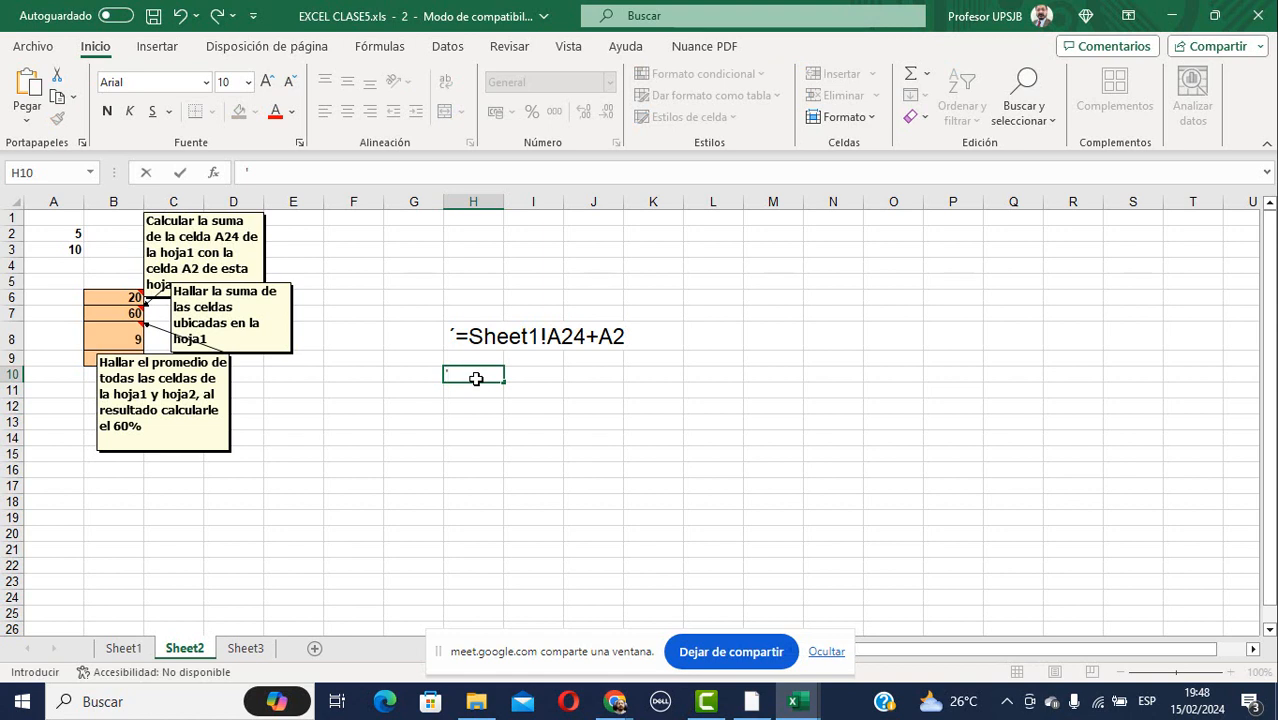
key(ctrl+v)
key(Return)
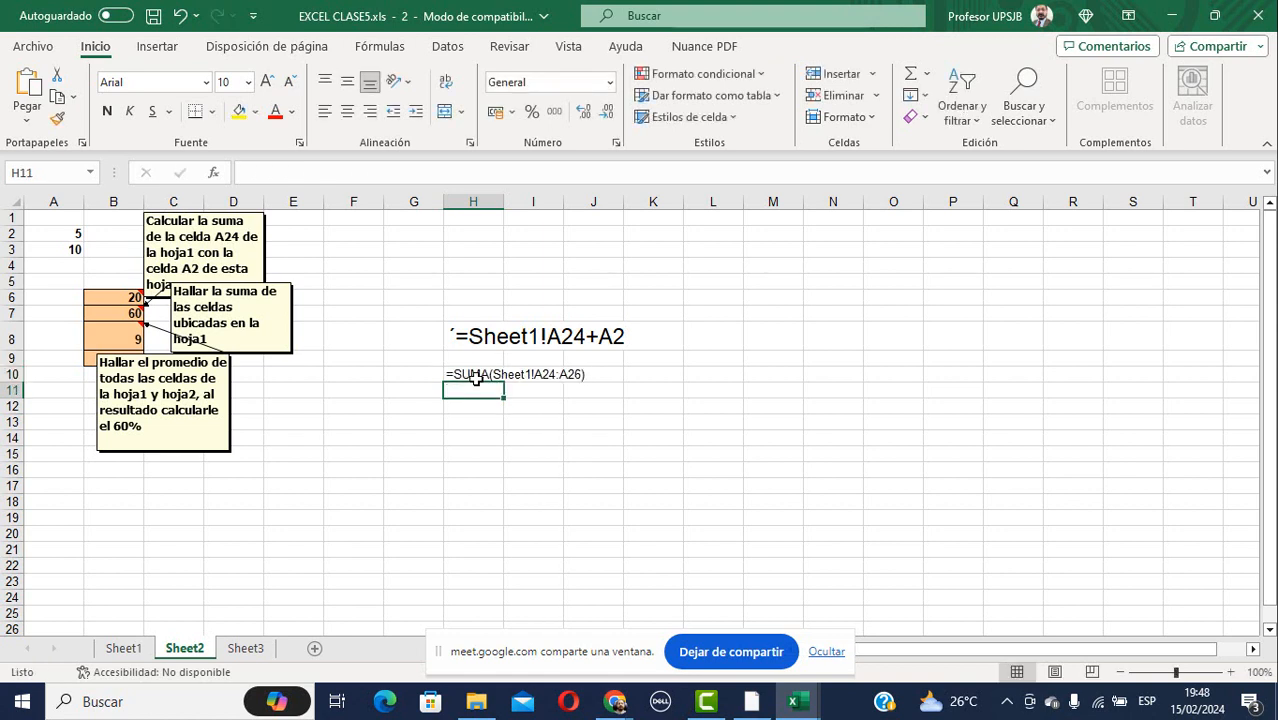
click(474, 376)
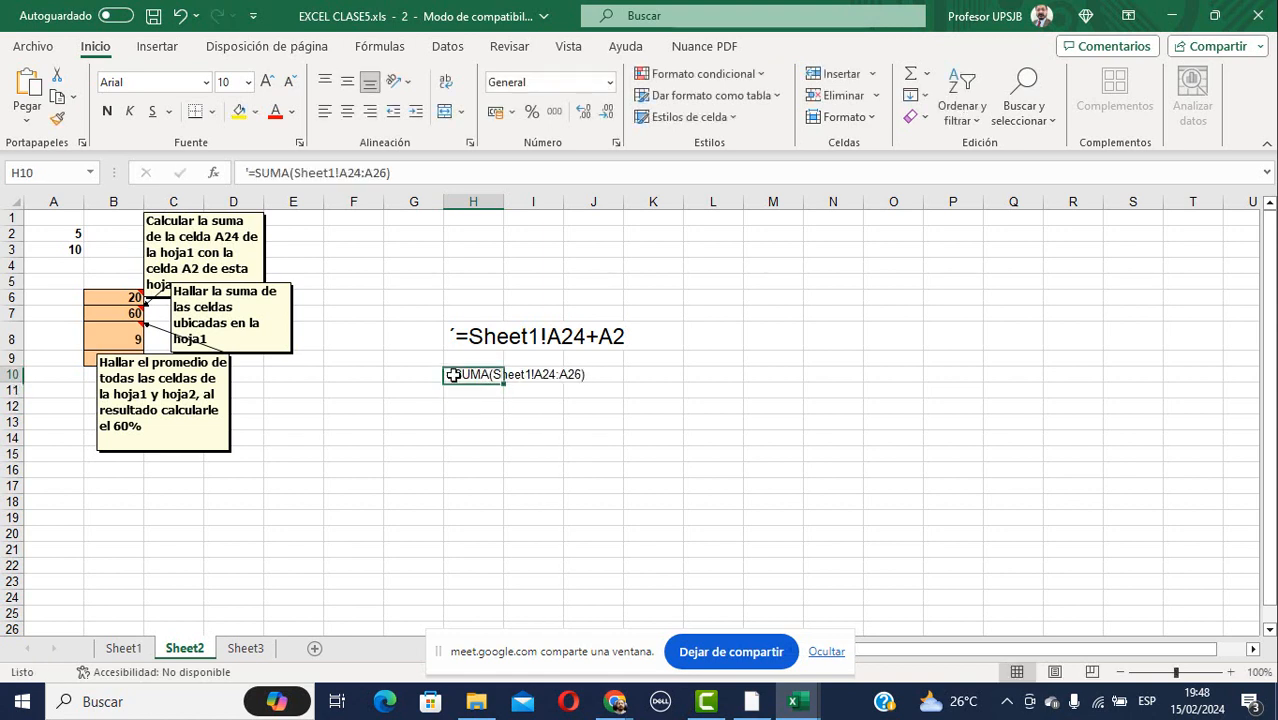
click(250, 83)
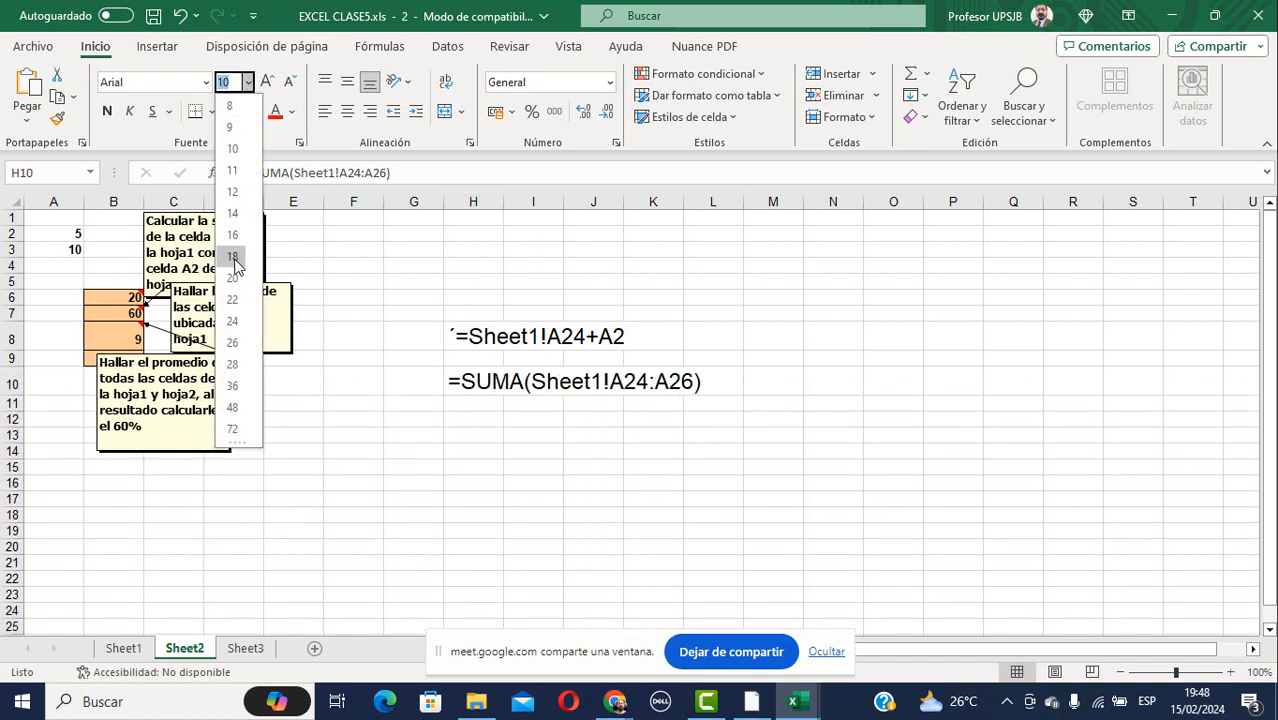
key(Escape)
click(499, 434)
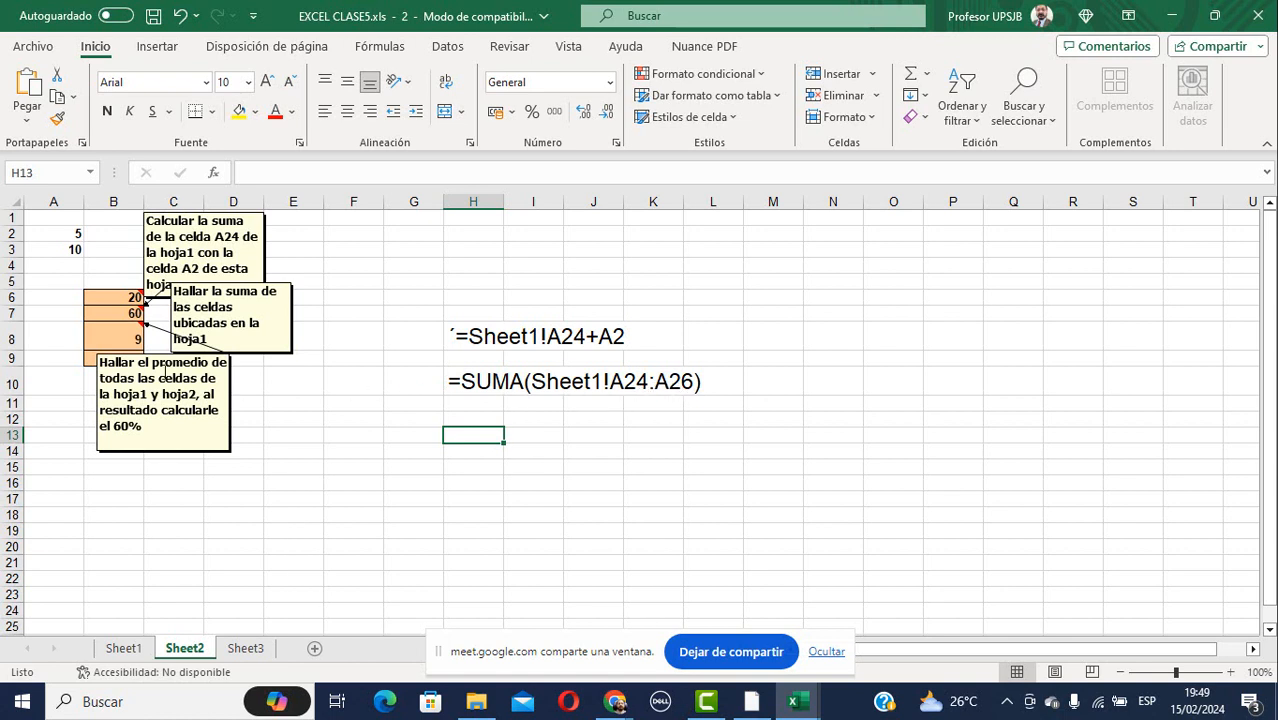
Copy B8's PROMEDIO formula text and cancel the stray edit to keep B8 intact.
click(116, 343)
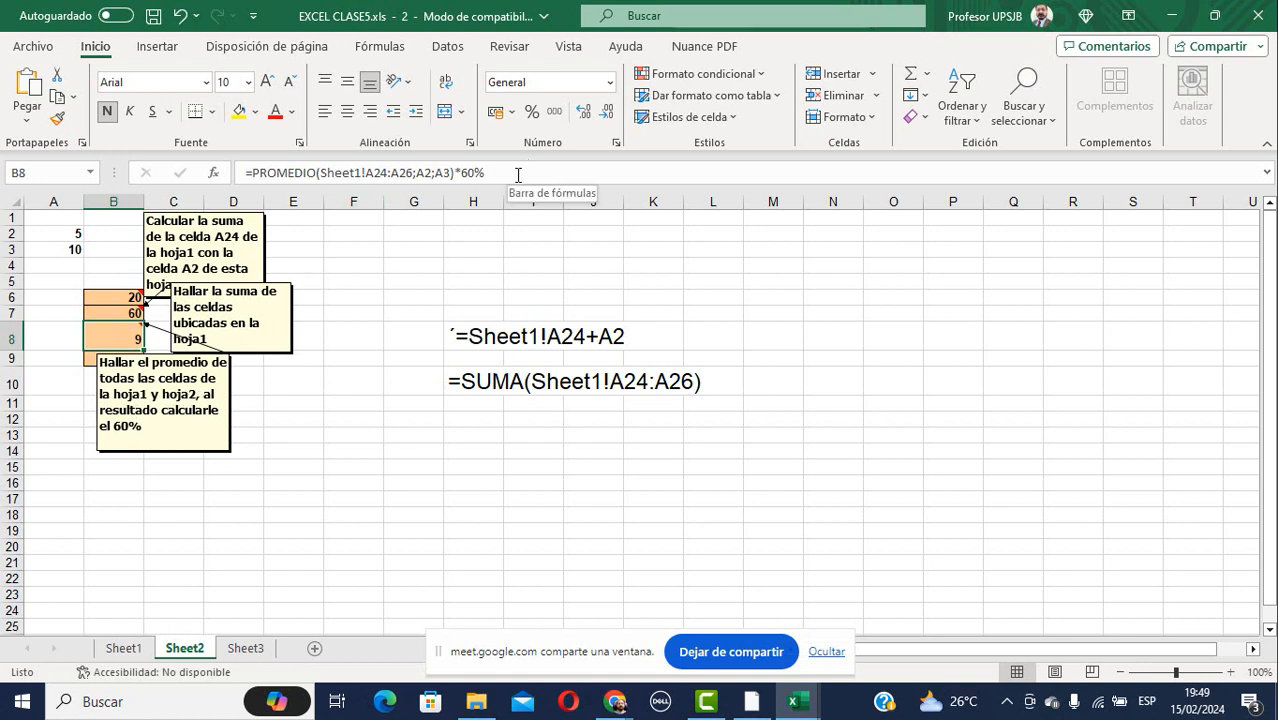
drag(516, 174, 245, 174)
key(ctrl+c)
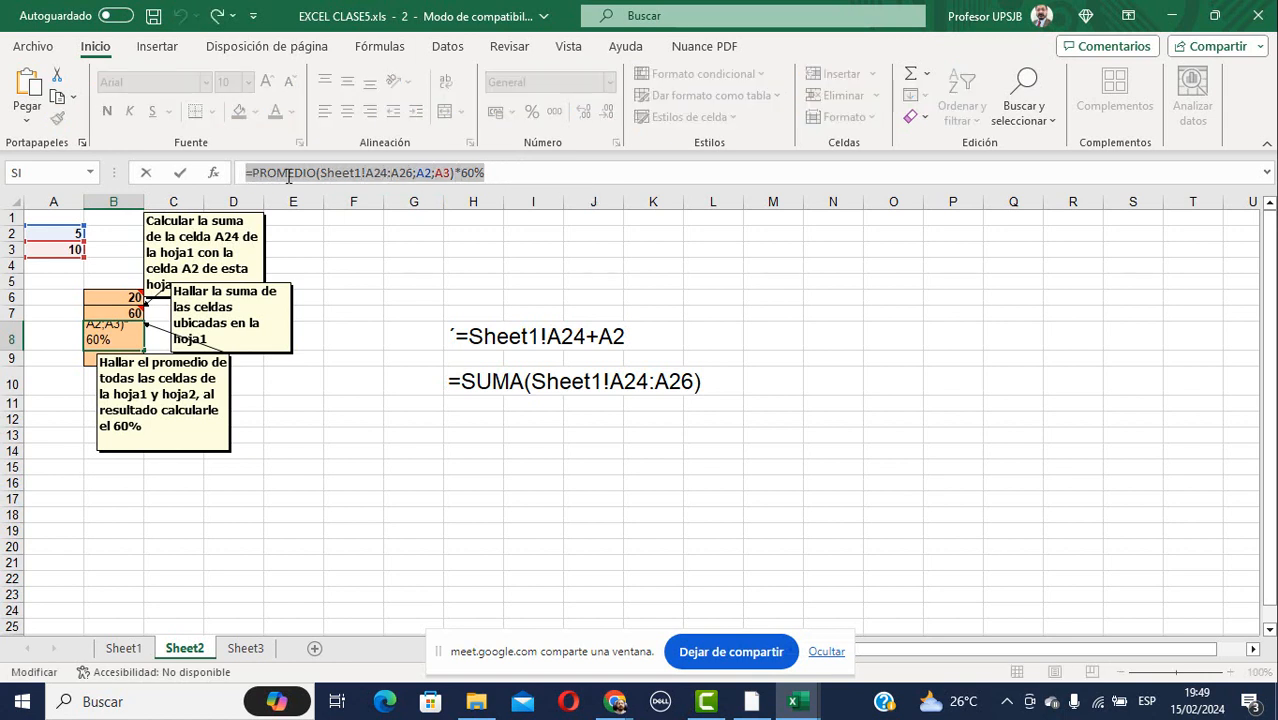
click(473, 451)
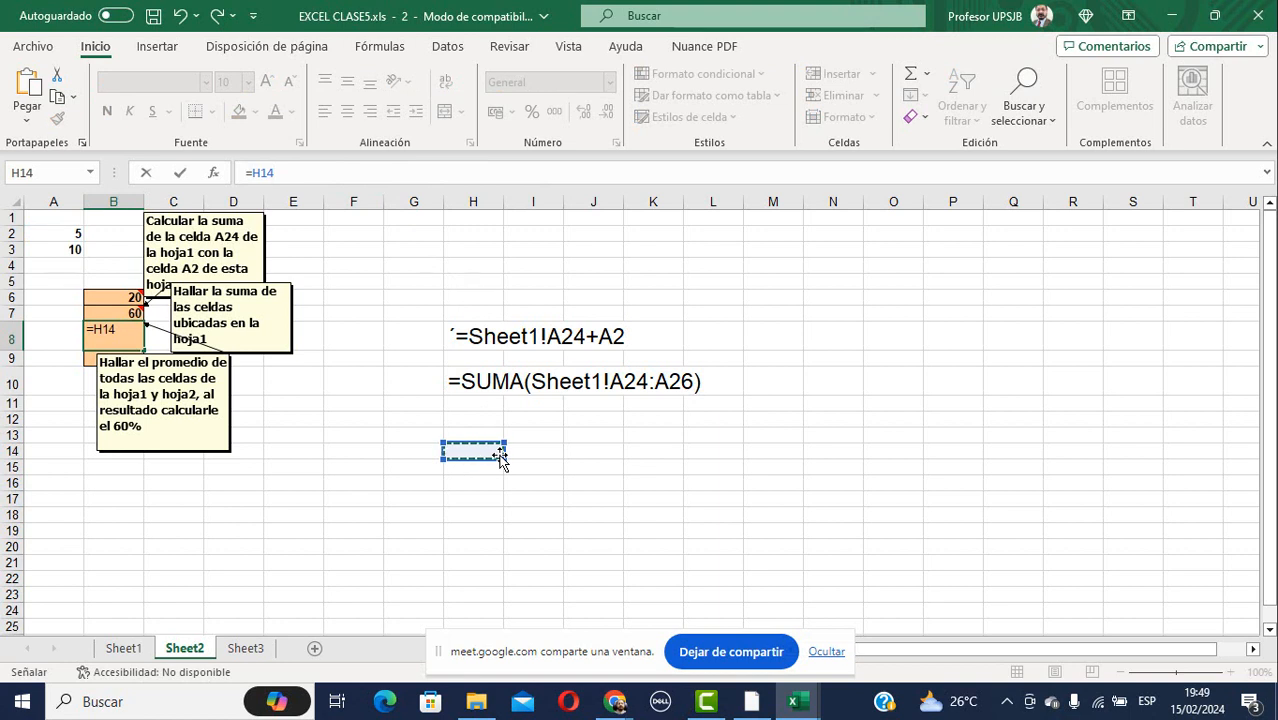
text(')
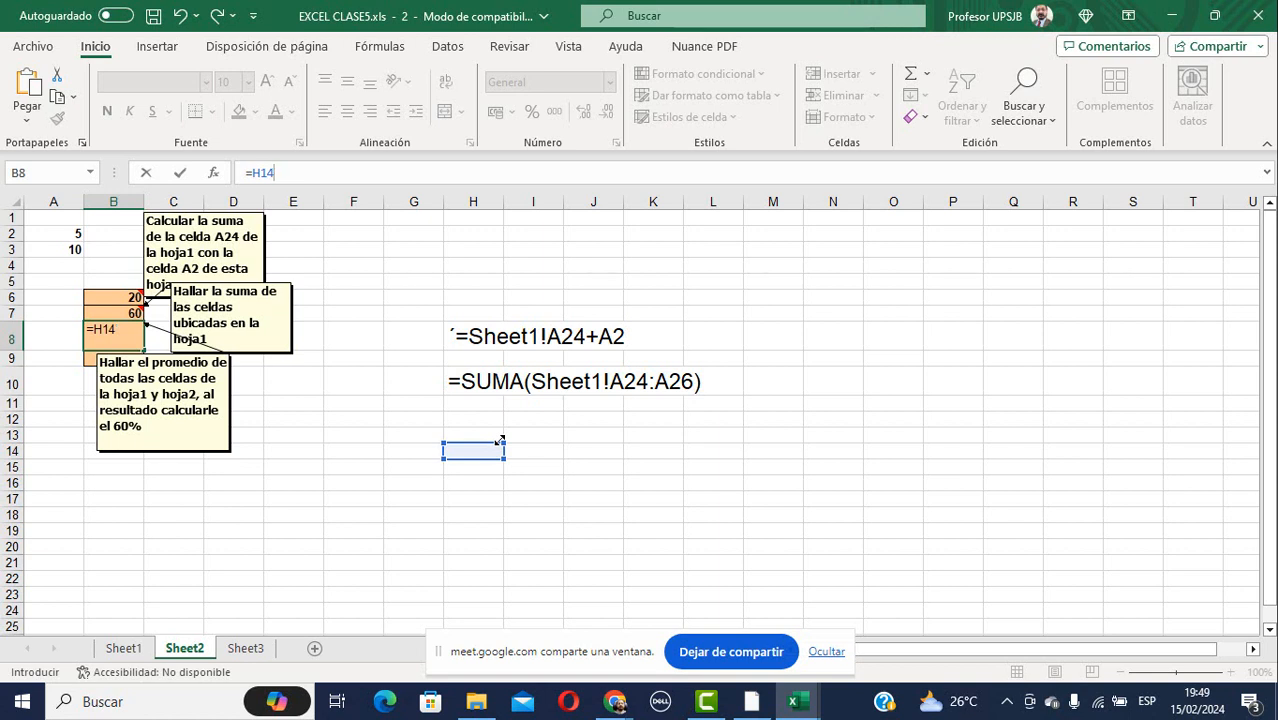
key(BackSpace)
key(Escape)
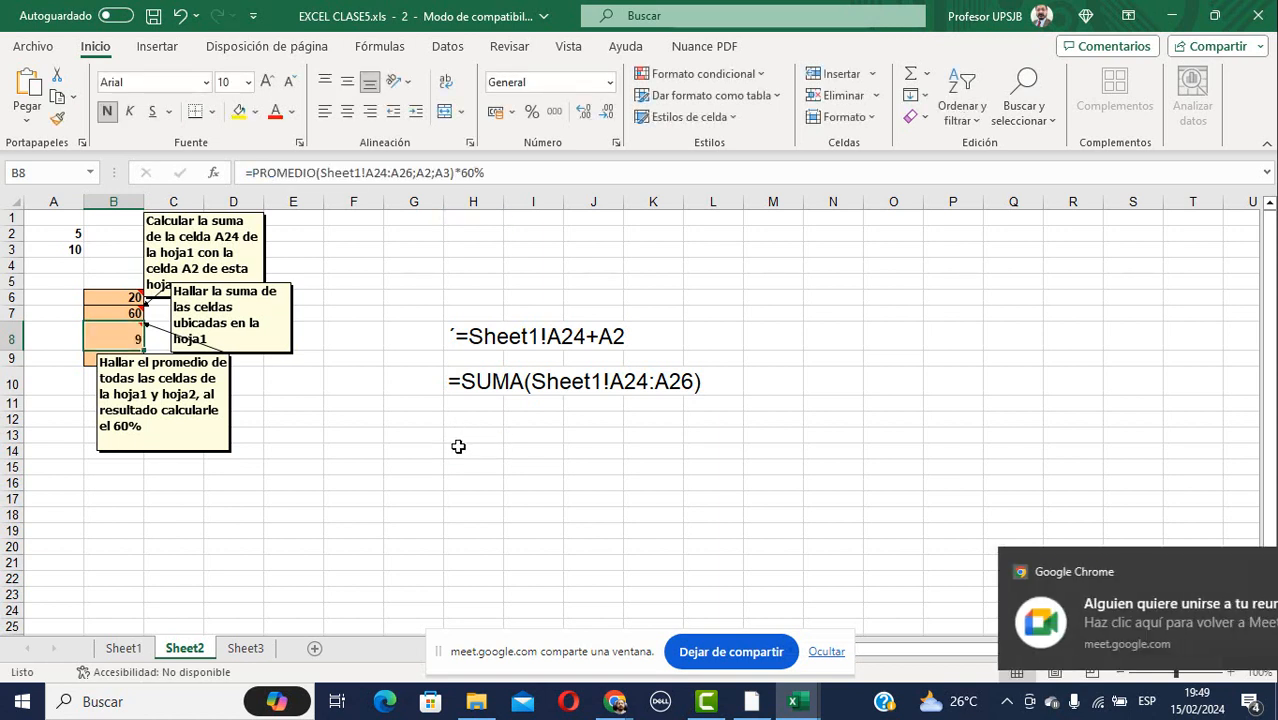
Paste =PROMEDIO(Sheet1!A24:A26;A2;A3)*60% into H14 as text at font size 20.
click(458, 451)
text(')
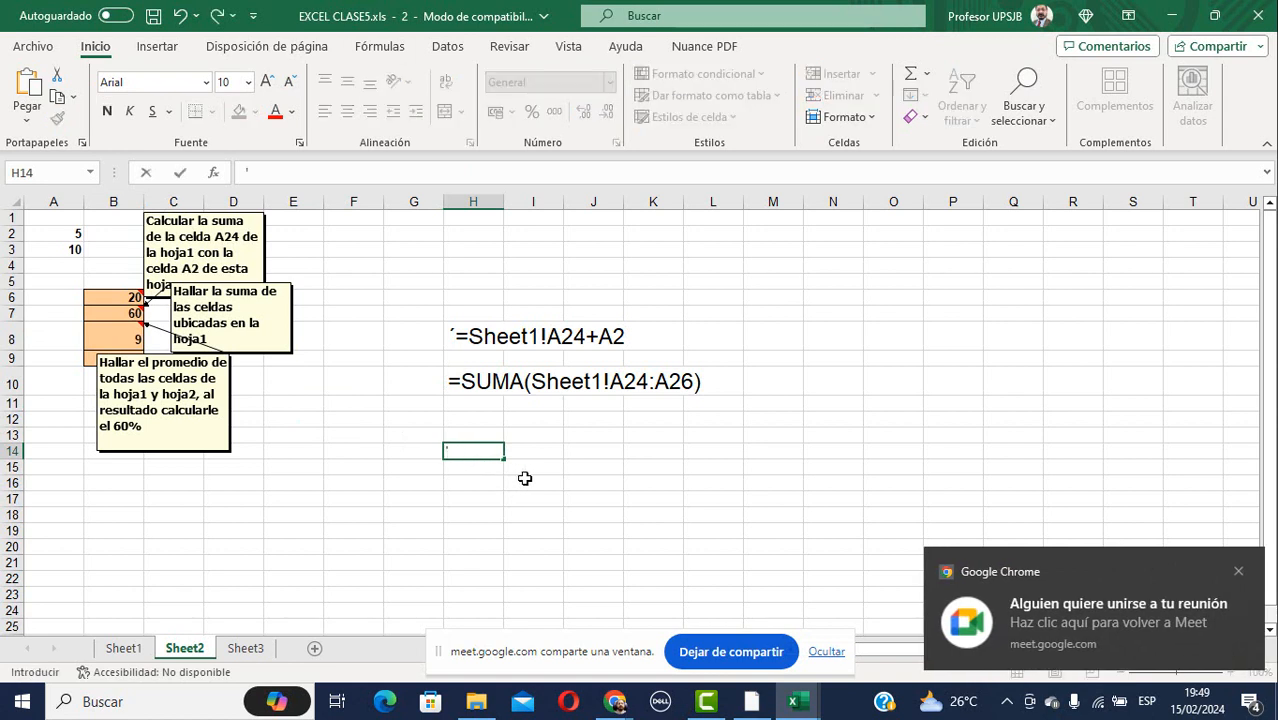
key(ctrl+v)
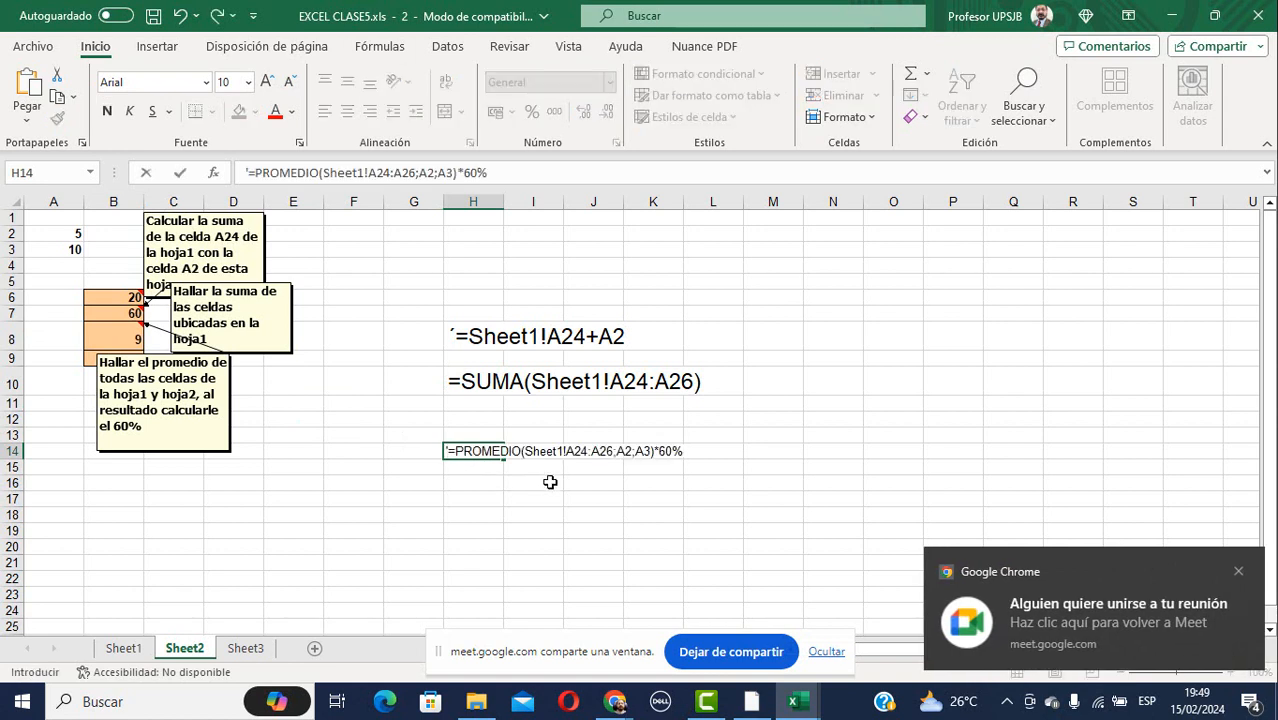
click(526, 468)
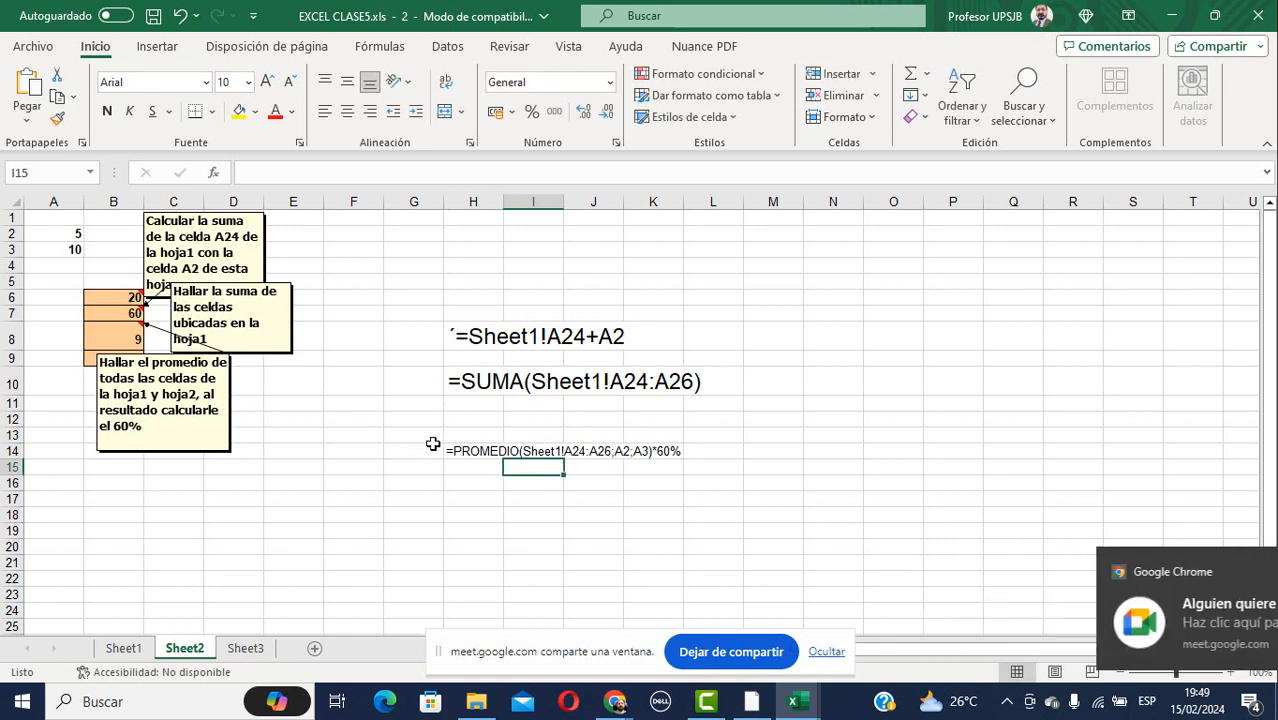
click(464, 451)
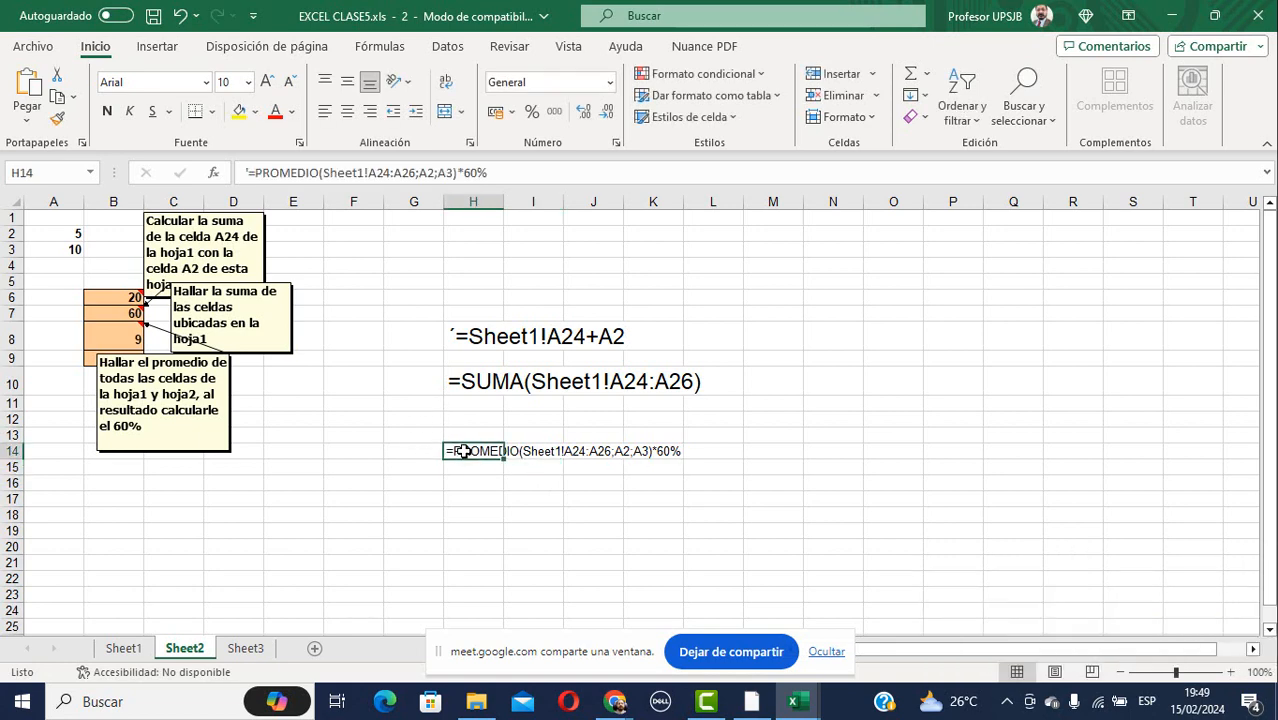
click(248, 82)
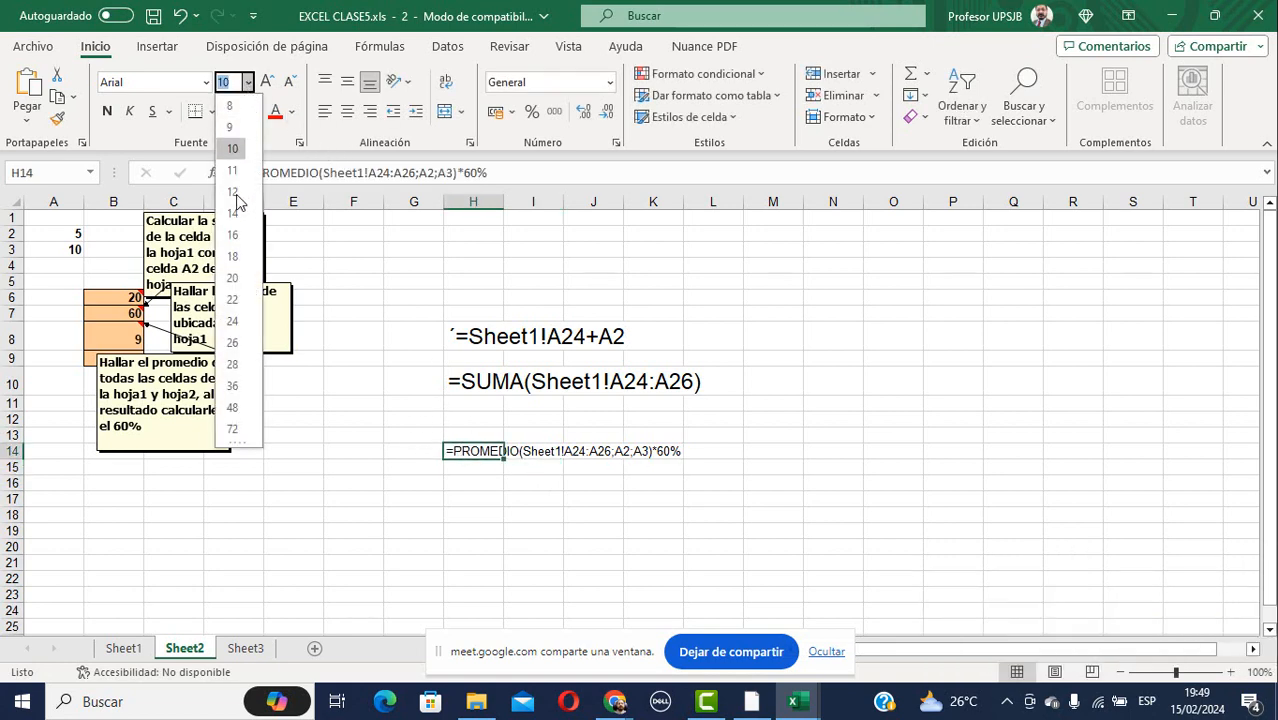
click(238, 278)
click(481, 498)
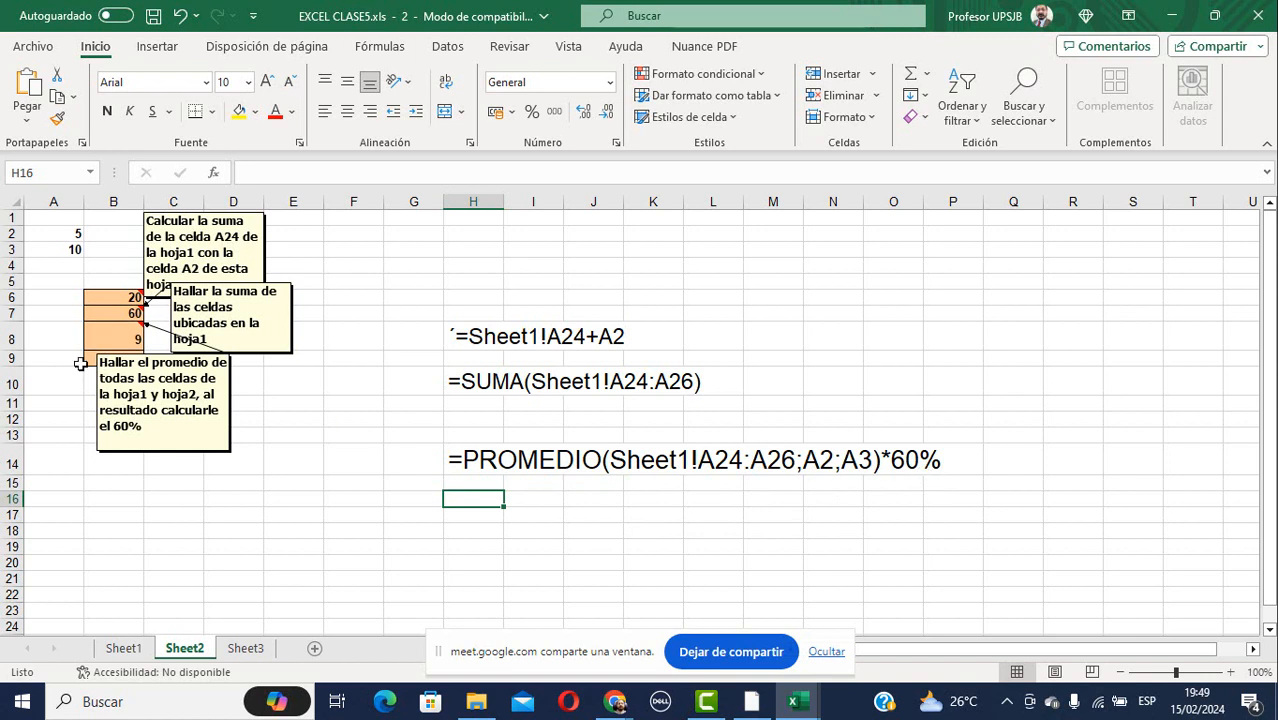
Drag the averaging comment box under B8 down and right, clear of the orange cells.
click(340, 402)
click(87, 360)
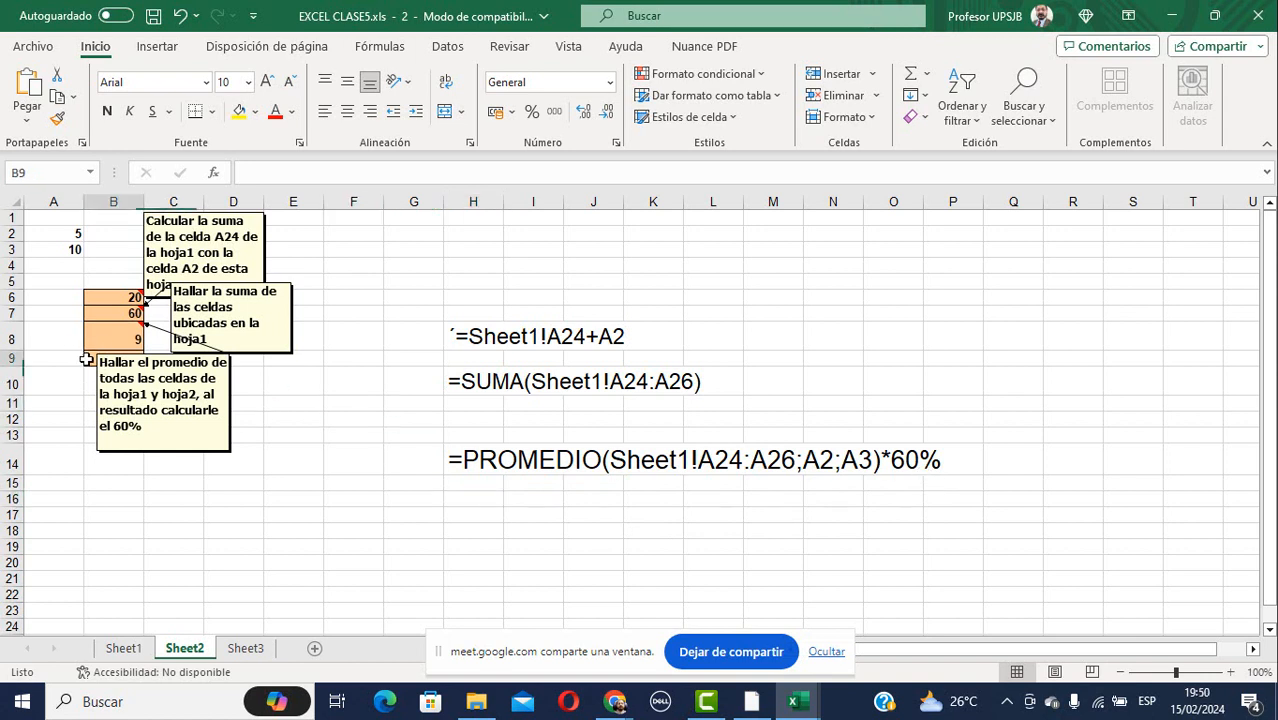
click(224, 390)
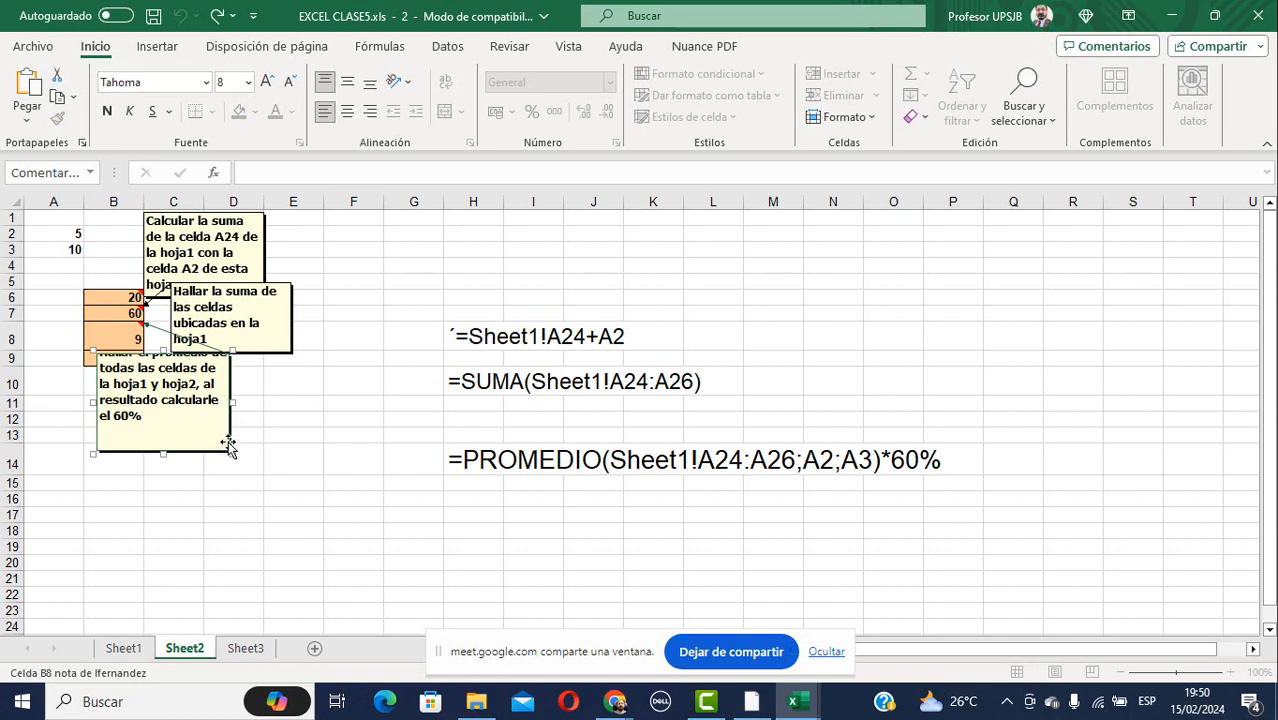
drag(228, 440, 325, 467)
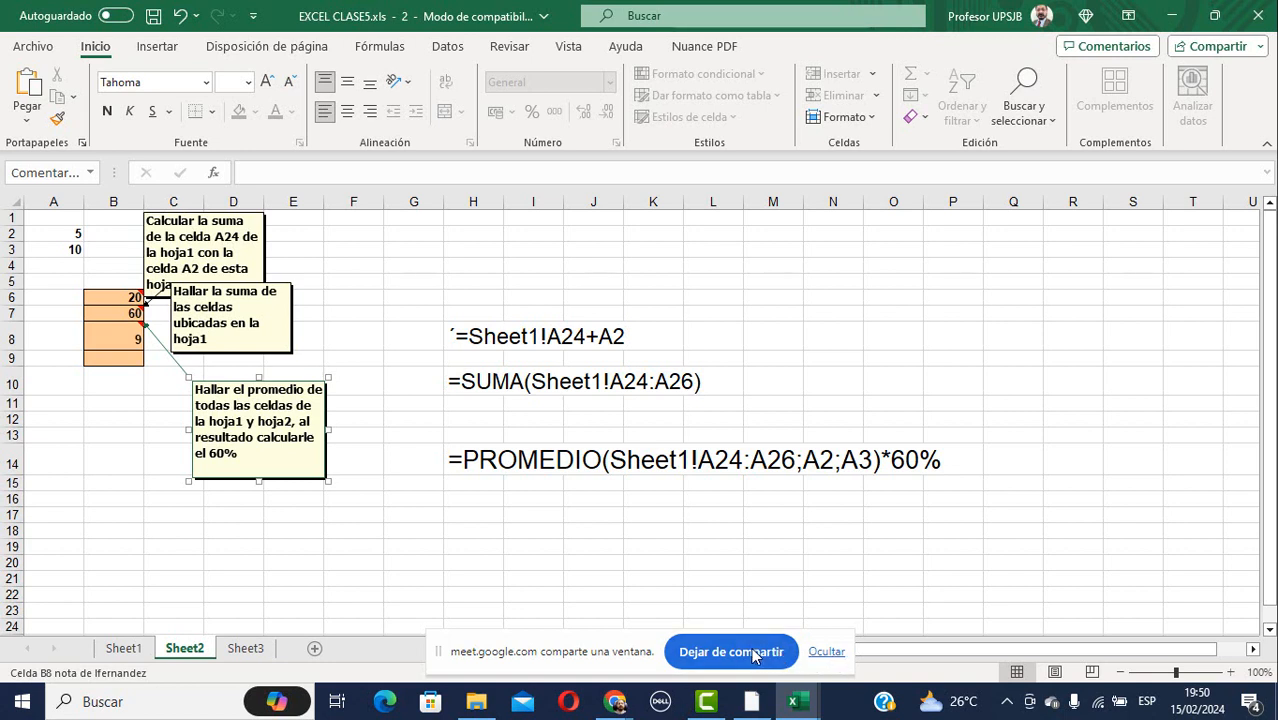
mouse_move(614, 704)
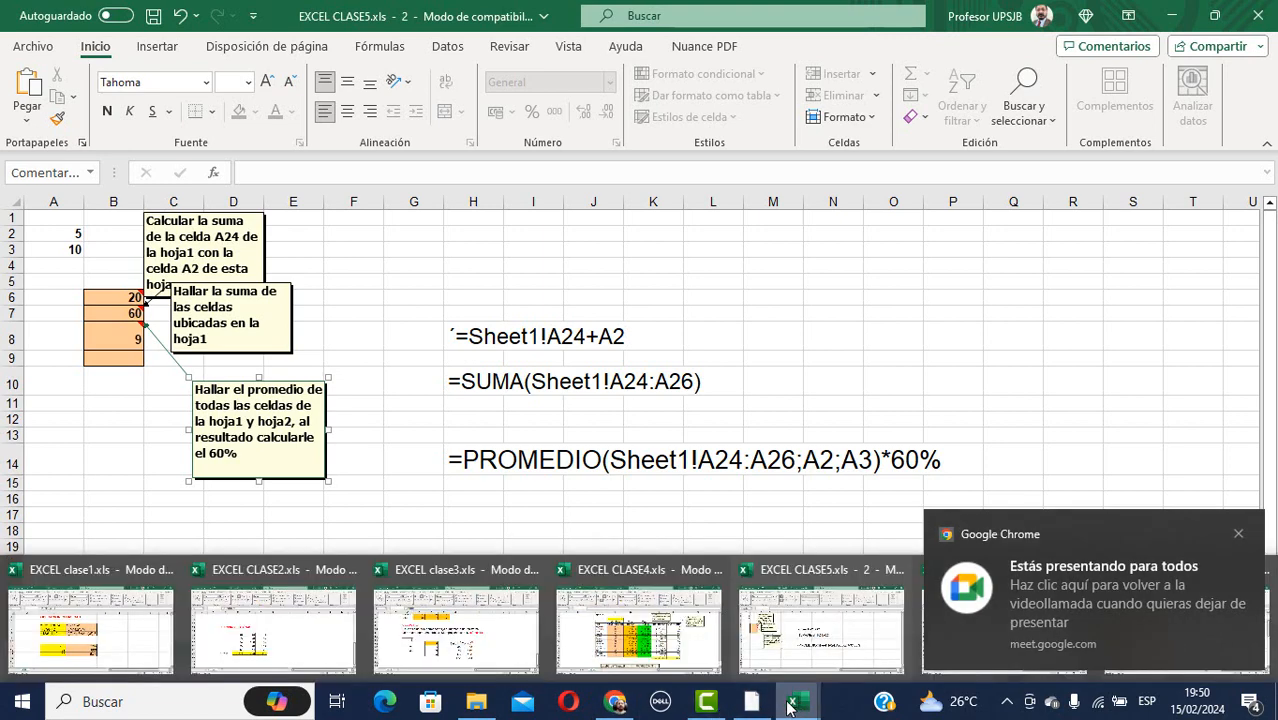
Select EXCEL clase6.xls in the EJERCICIOS PARA ENVIAR folder window.
click(475, 708)
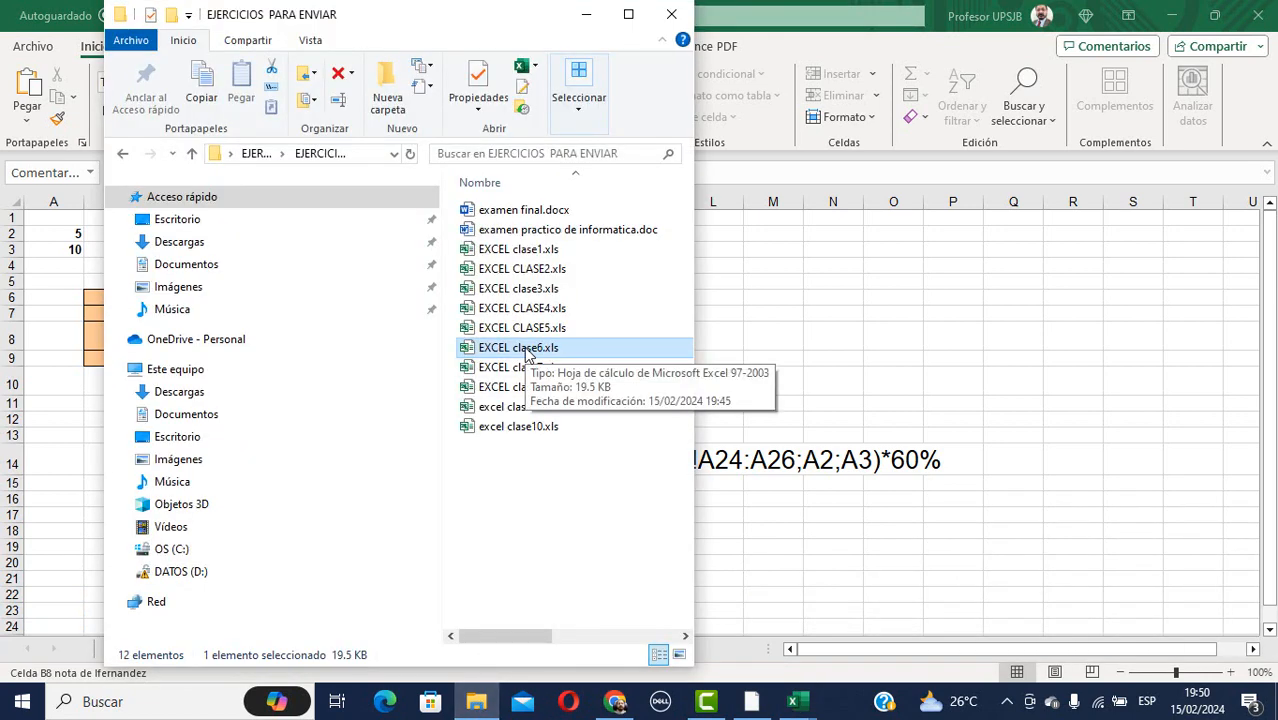
mouse_move(390, 26)
mouse_down()
mouse_move(428, 160)
mouse_move(411, 26)
mouse_up()
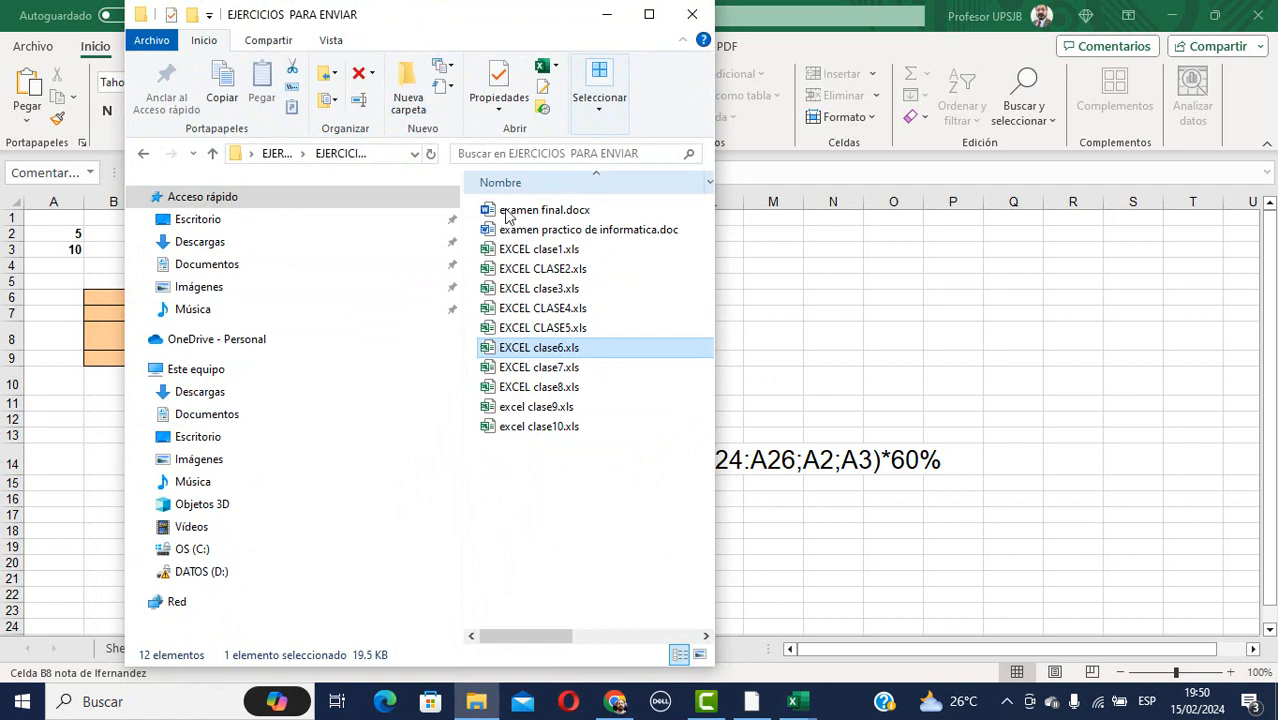
click(518, 348)
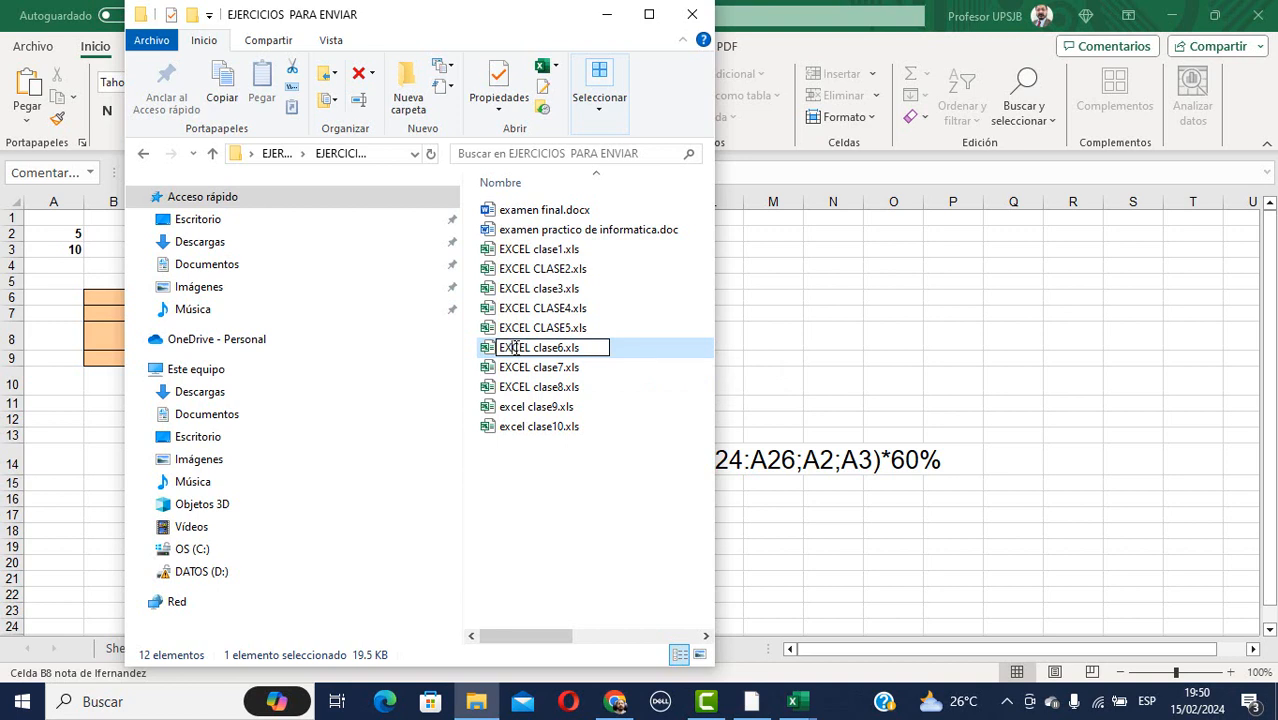
click(490, 352)
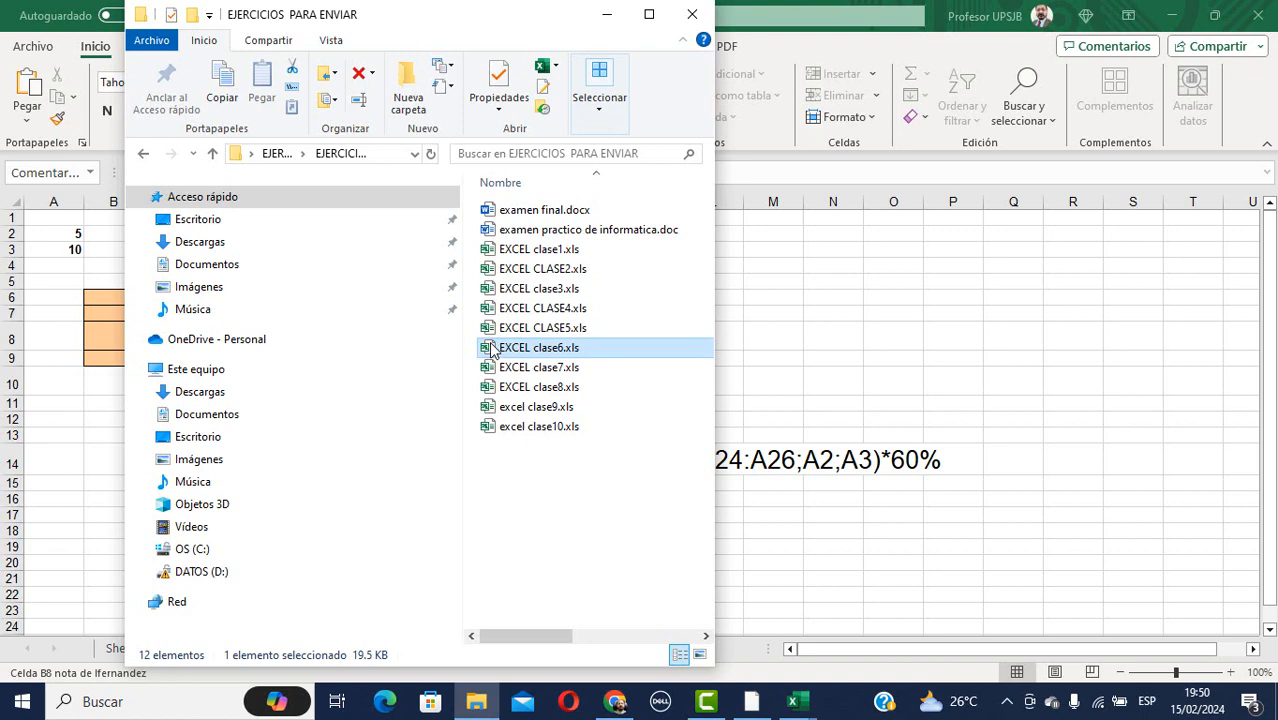
key(alt+Tab)
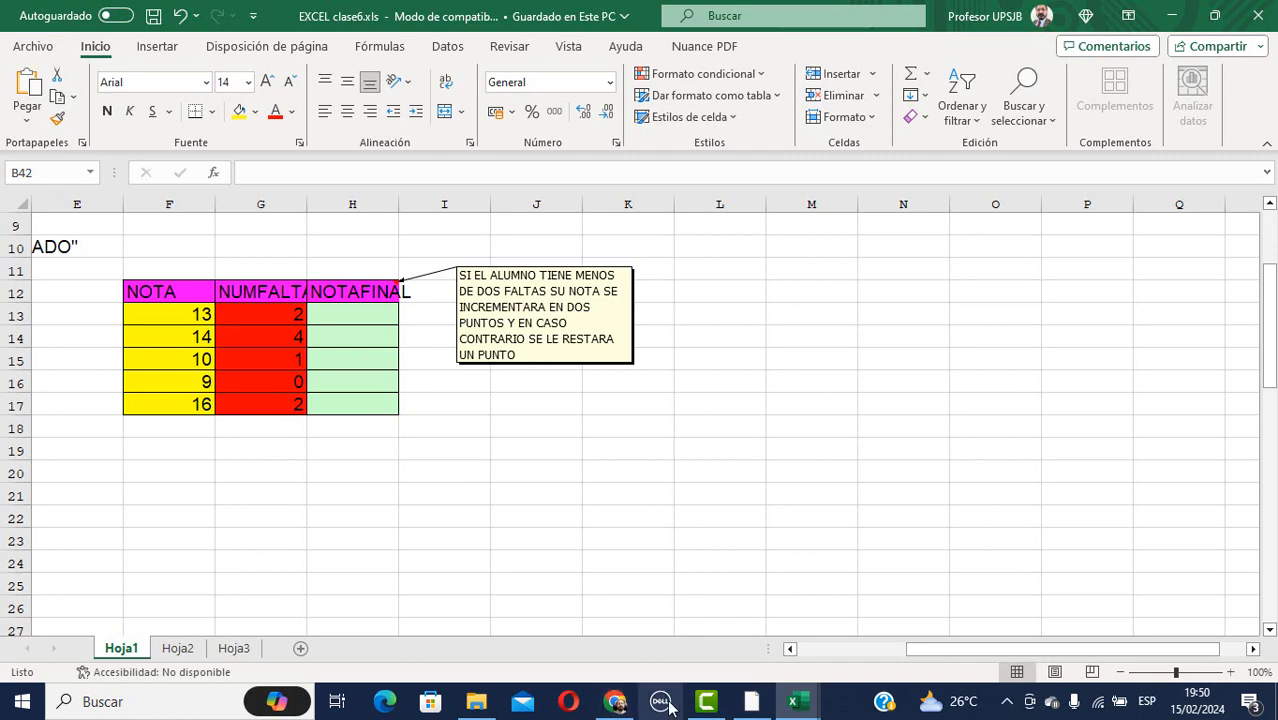
From the Google Meet call, present the EXCEL clase6.xls window chosen under the Ventana tab.
click(614, 701)
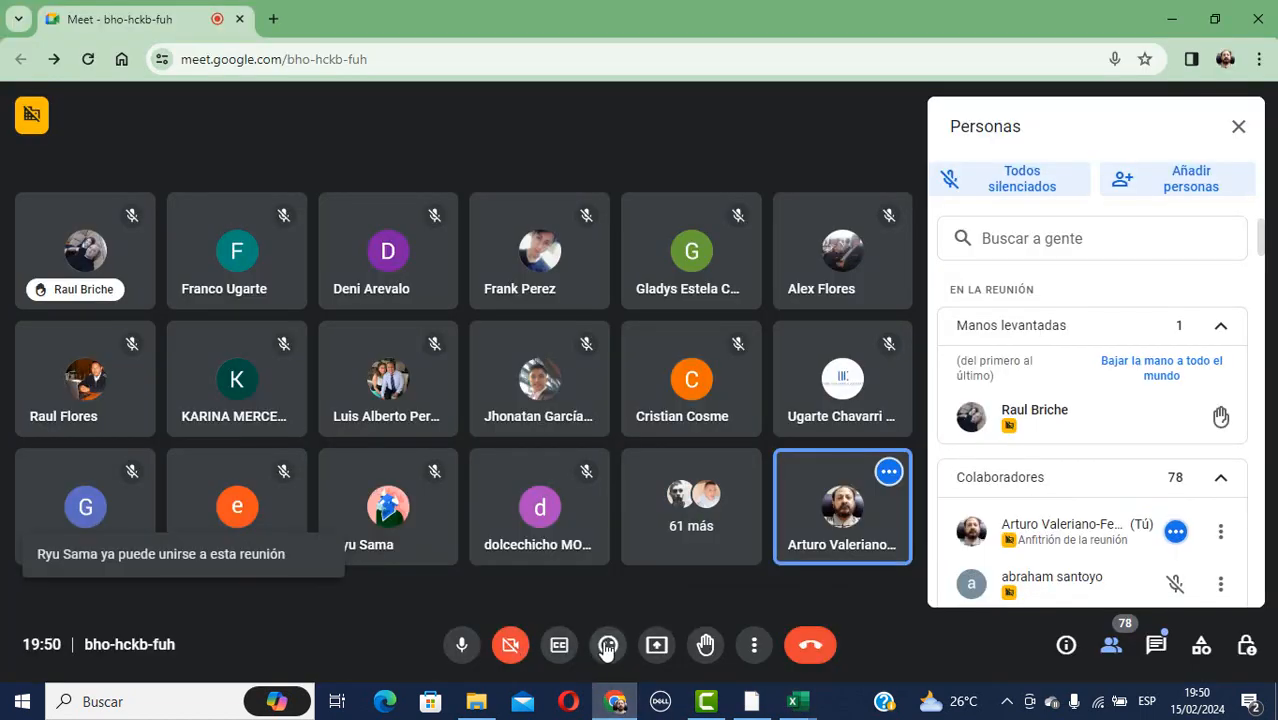
click(656, 645)
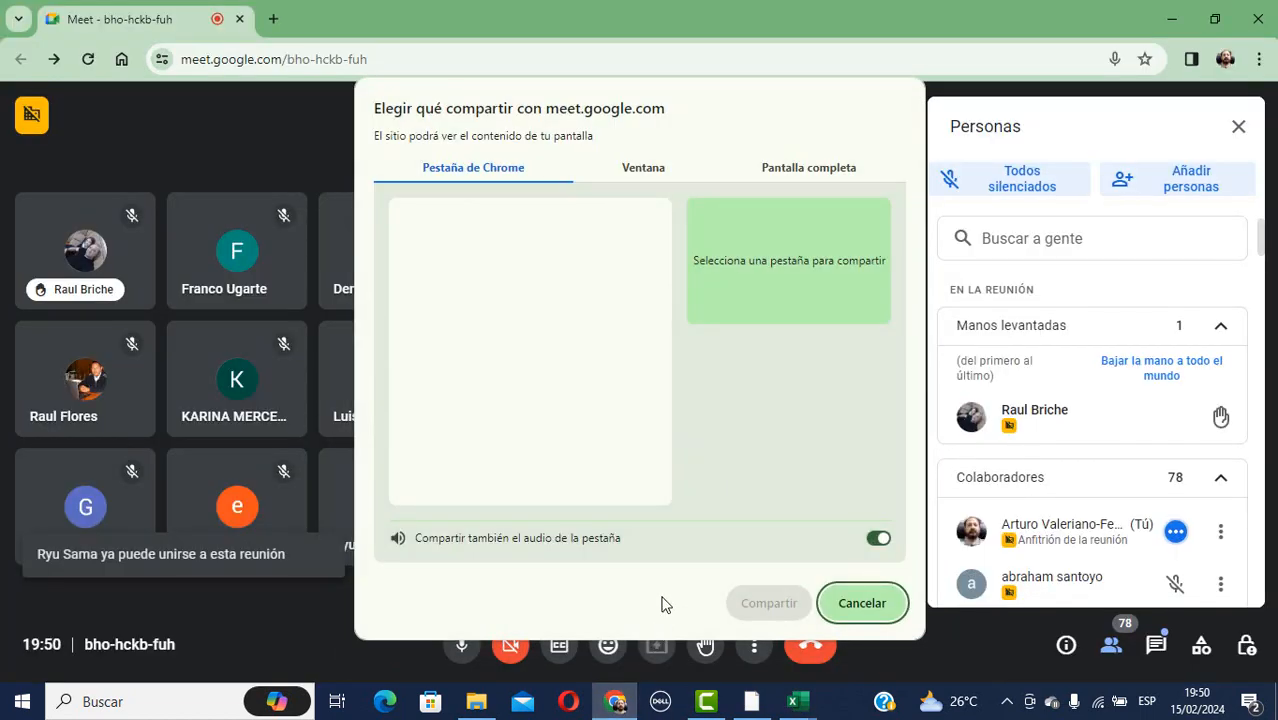
click(655, 170)
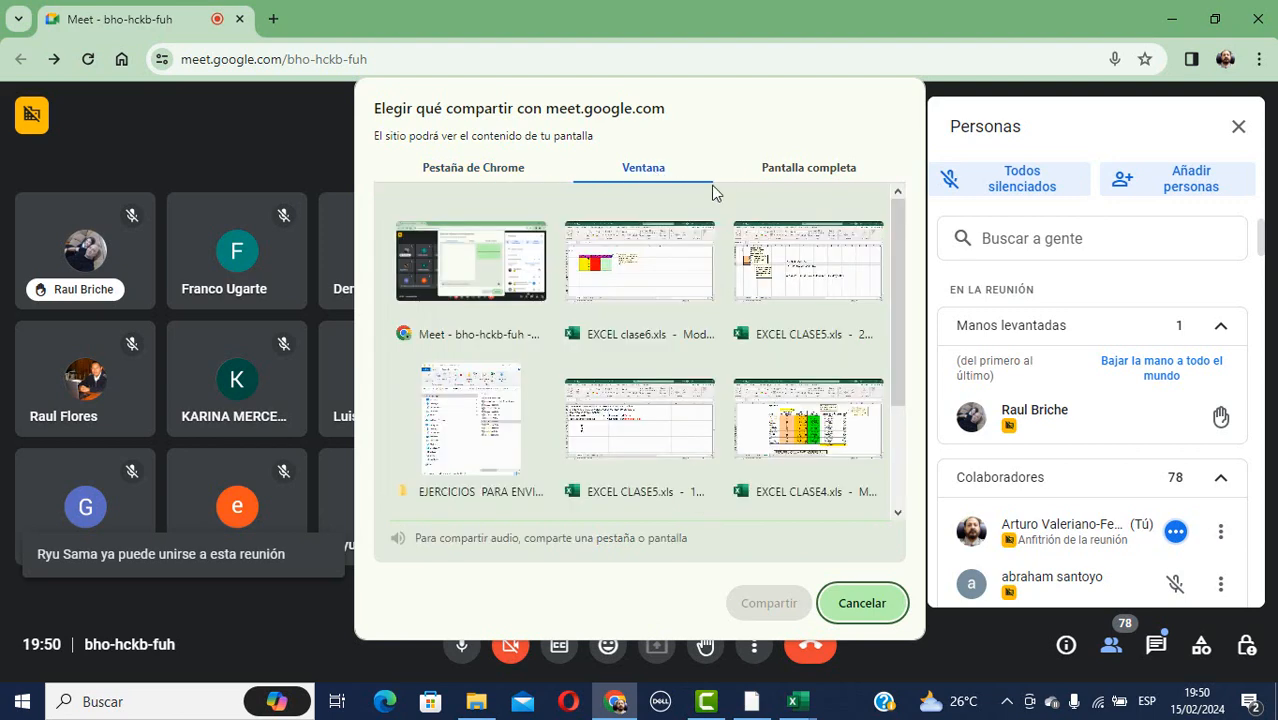
click(707, 266)
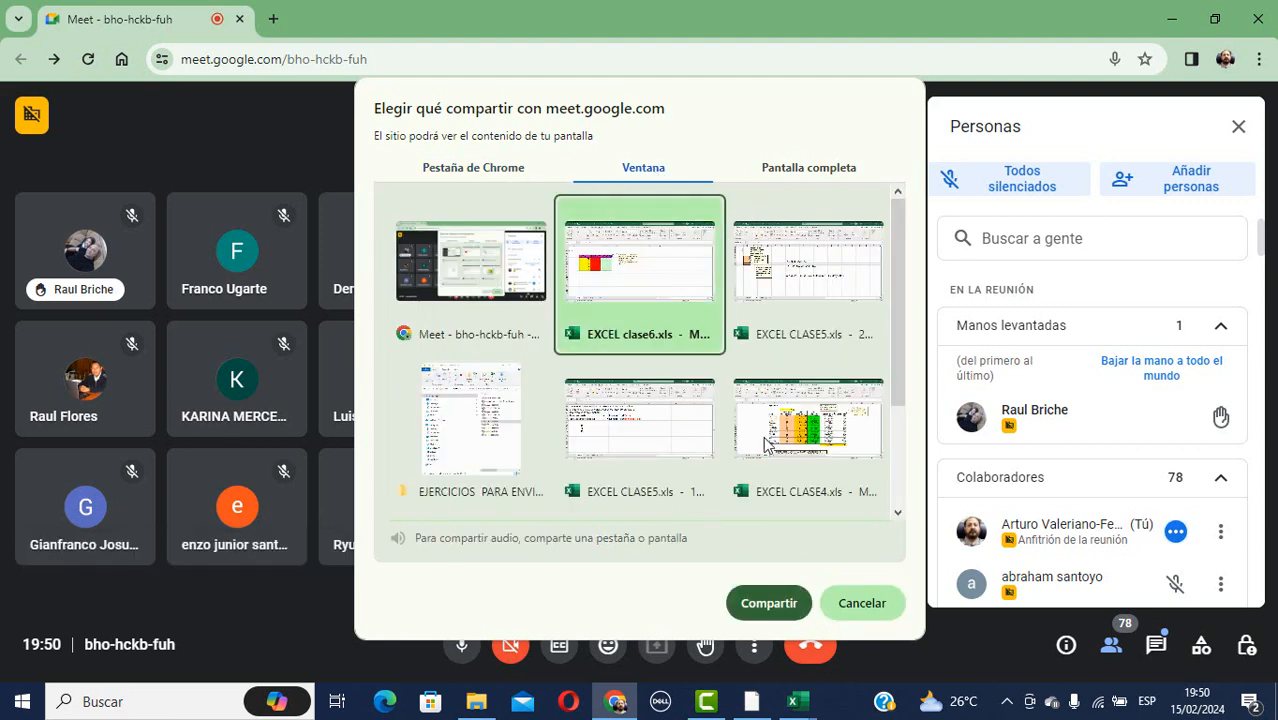
click(775, 607)
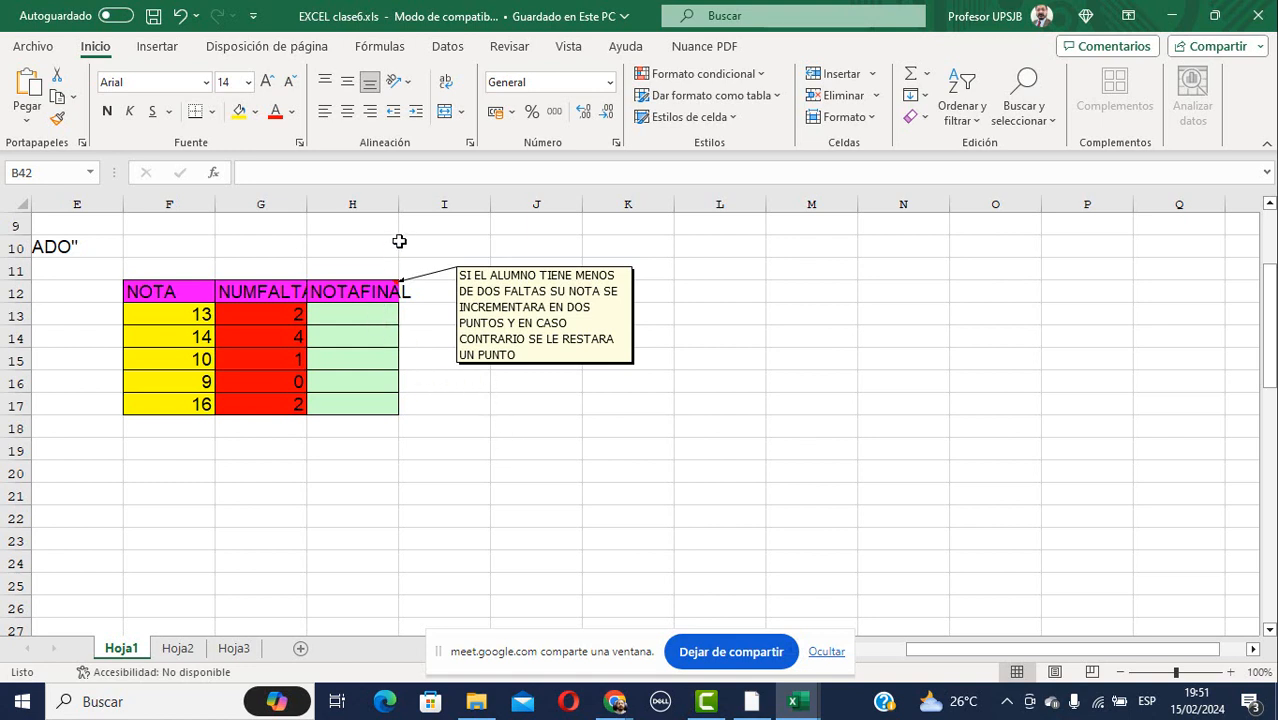
Enlarge the formula bar and navigate back up to the SI function examples near the A7 note.
drag(400, 193, 422, 206)
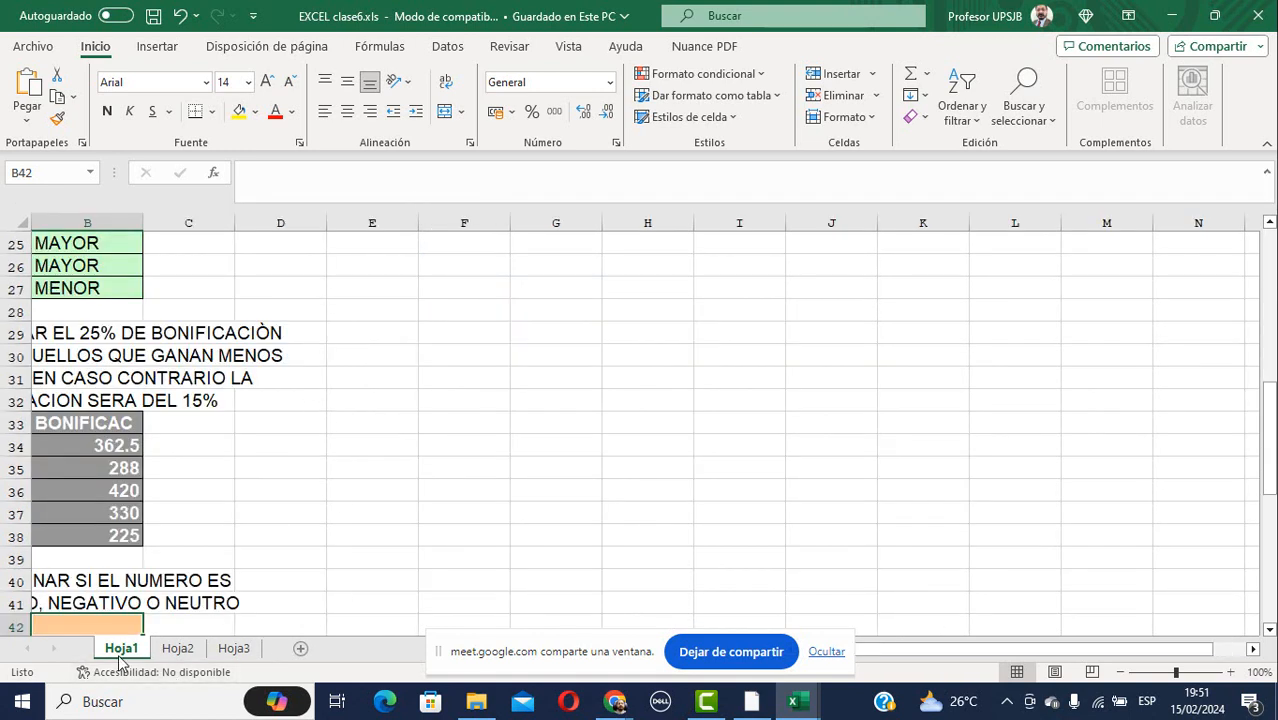
click(381, 434)
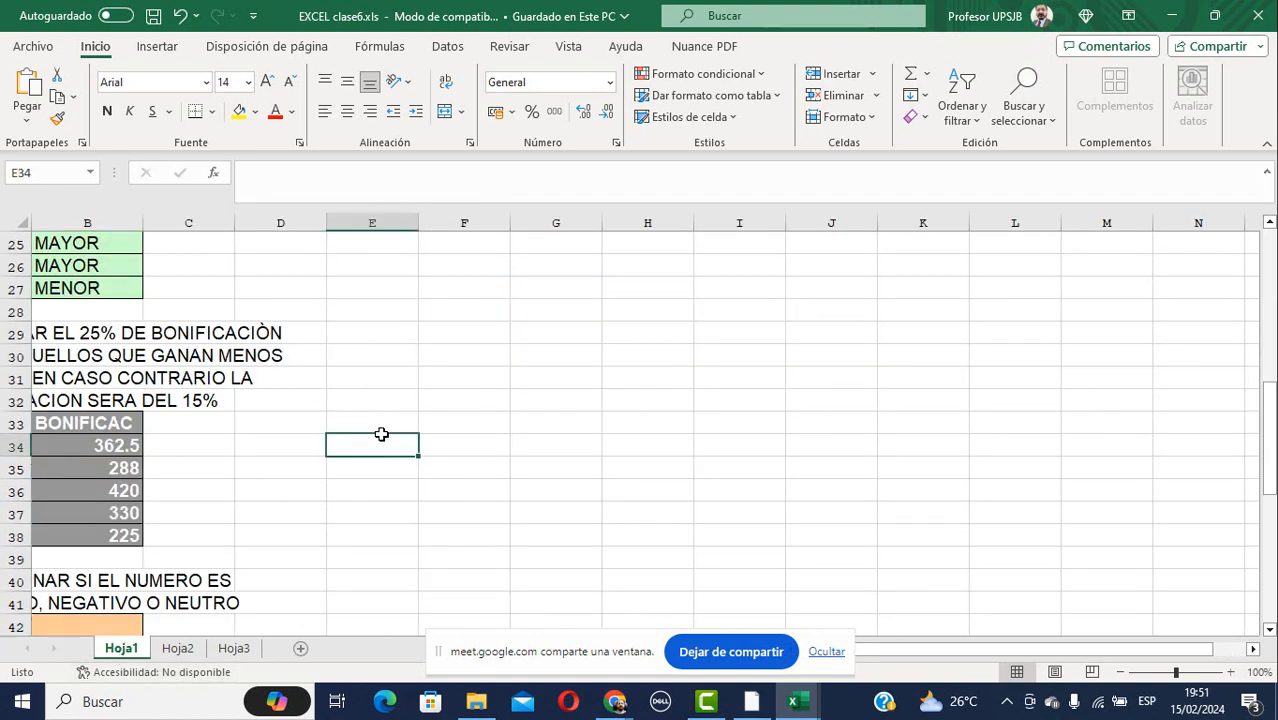
key(Left)
key(Left)
key(Left)
key(Left)
key(Up)
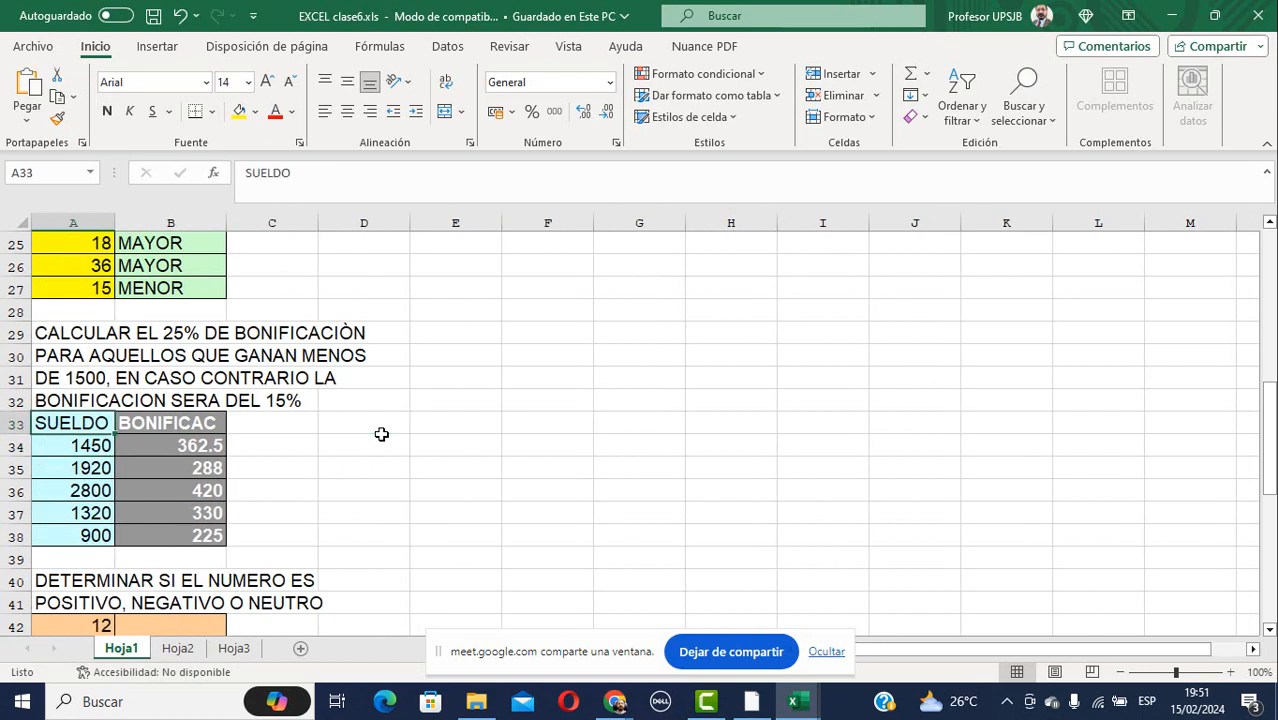
key(ctrl+Up)
key(ctrl+Up)
key(ctrl+Up)
key(ctrl+Up)
key(ctrl+Up)
key(ctrl+Up)
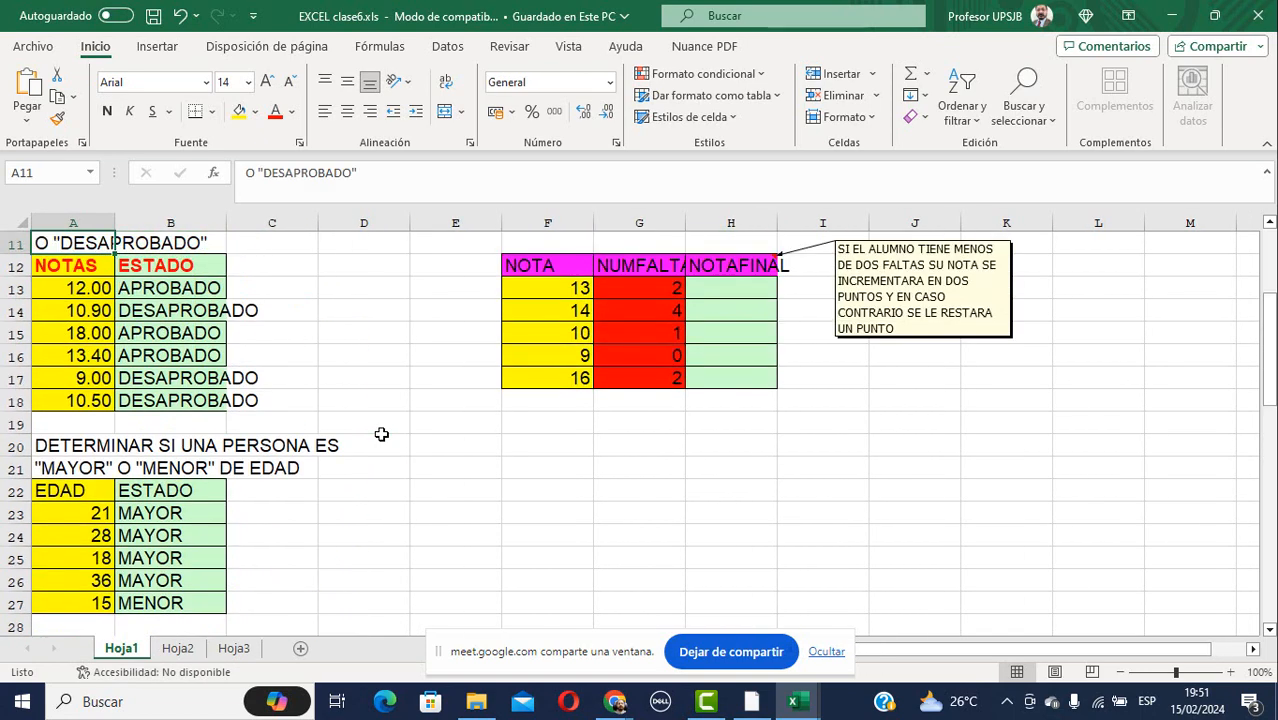
key(ctrl+Up)
key(ctrl+Up)
key(ctrl+Up)
key(ctrl+Up)
key(ctrl+Up)
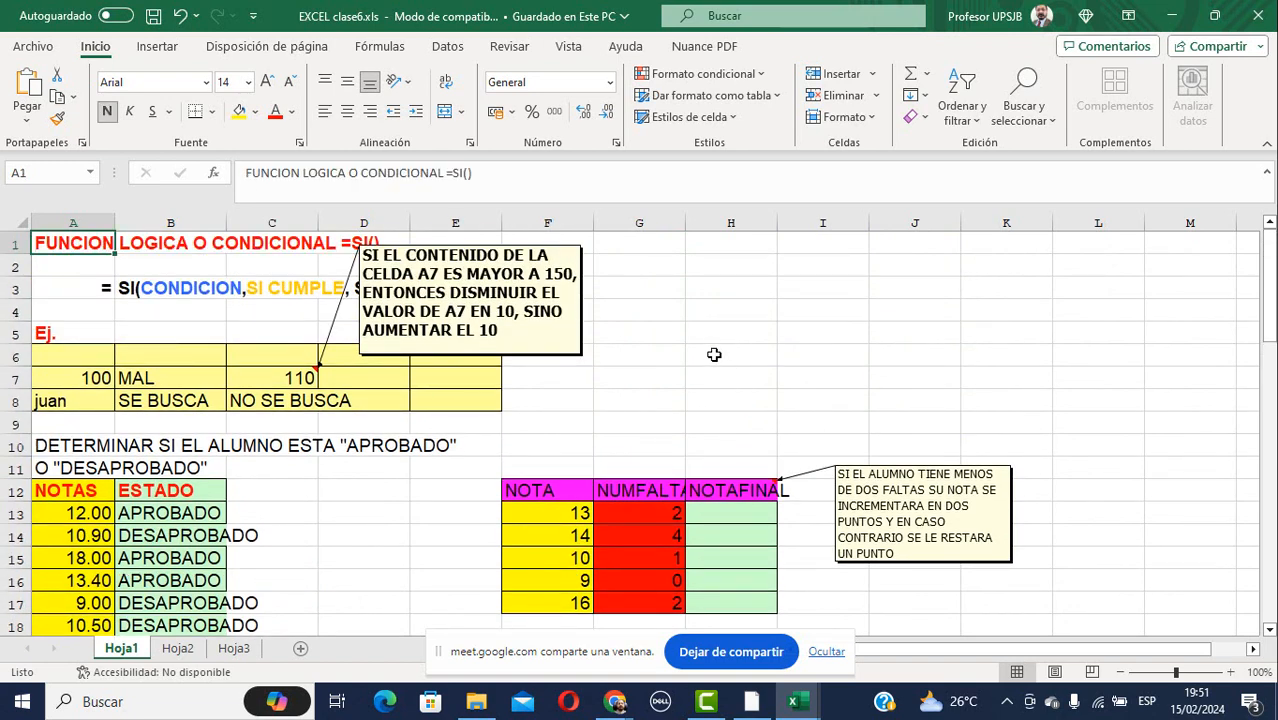
click(718, 355)
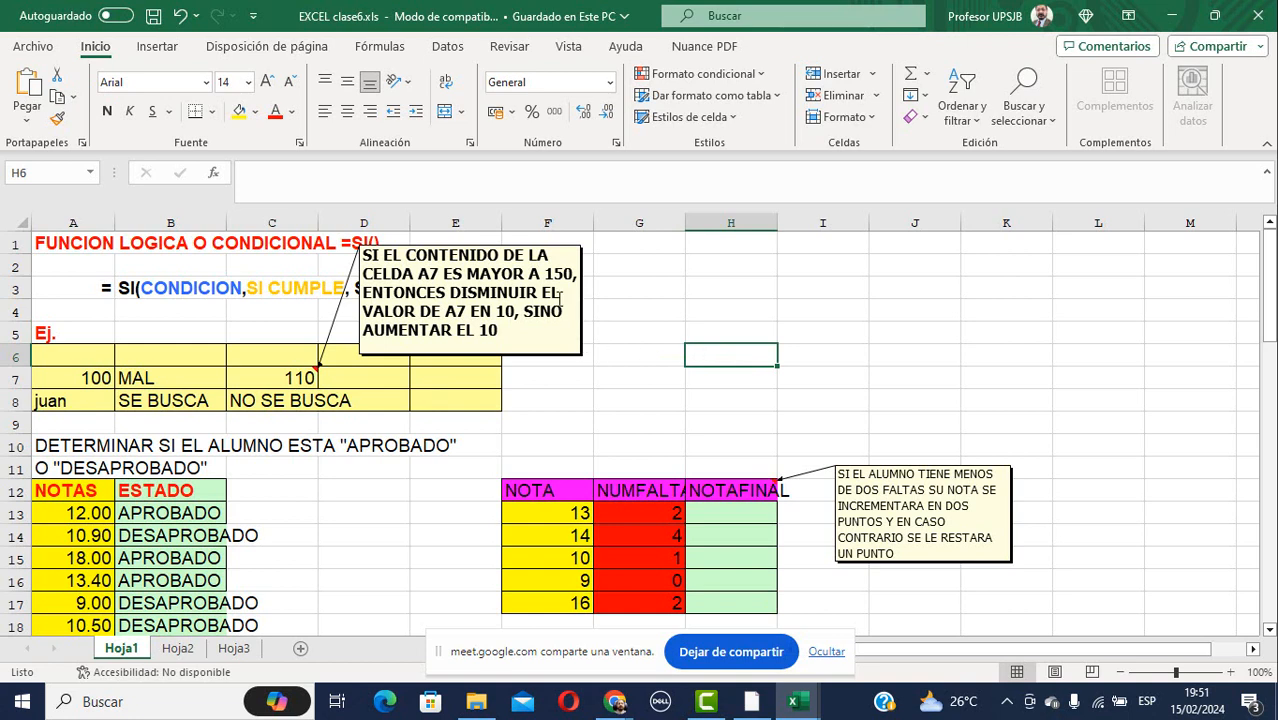
Drag the A7 note right toward columns F–H so row 3's SI syntax is readable.
drag(583, 258, 795, 285)
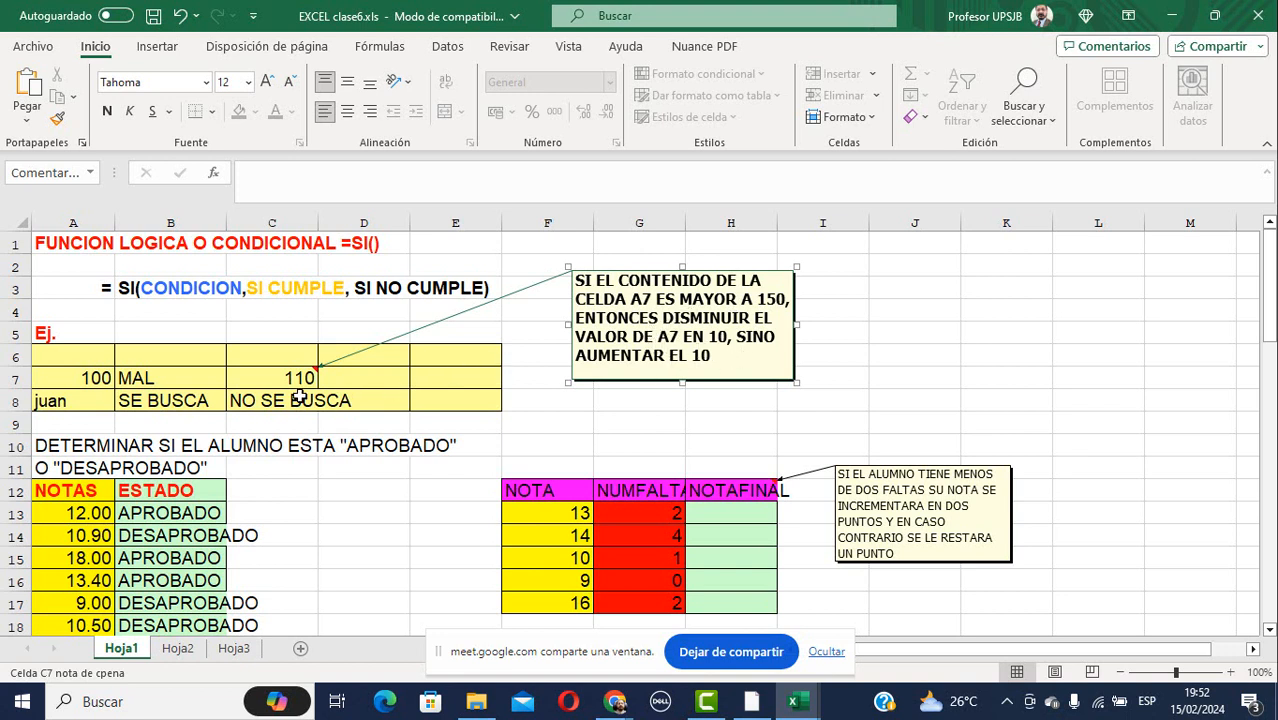
Inspect B7's SI formula, highlighting its arguments and the BIEN value-if-true part.
click(80, 378)
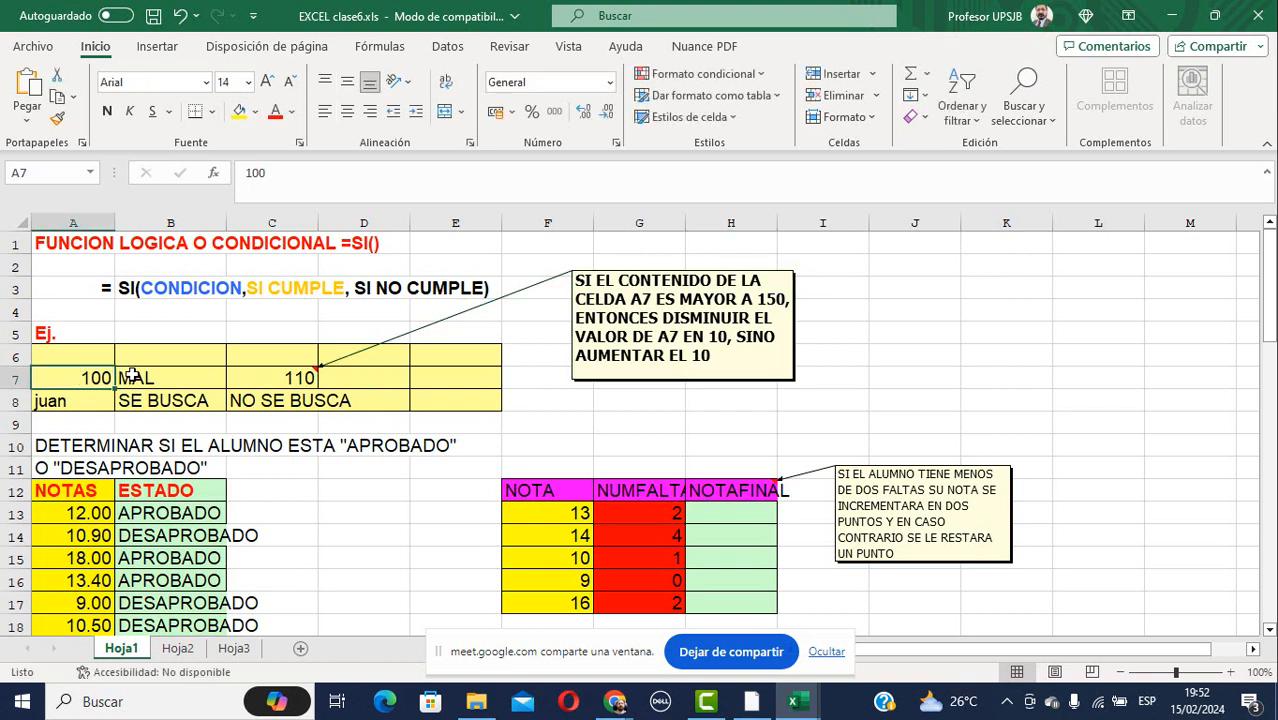
click(135, 378)
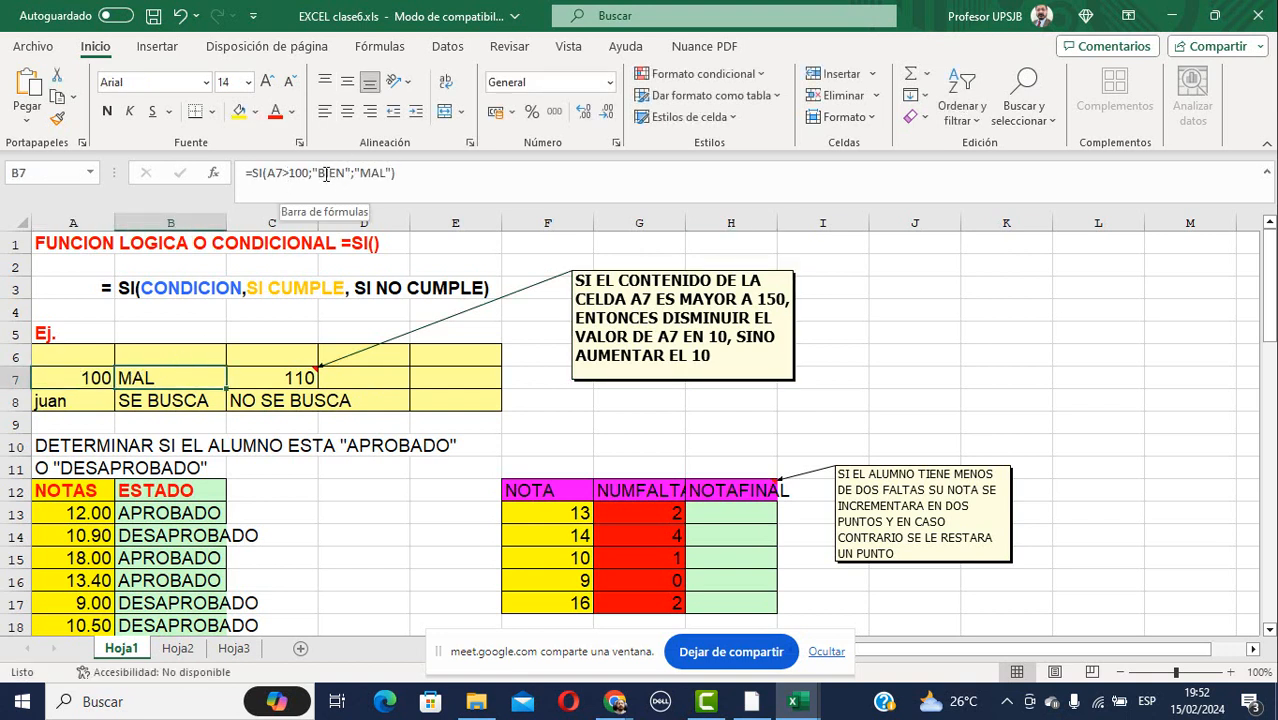
click(406, 173)
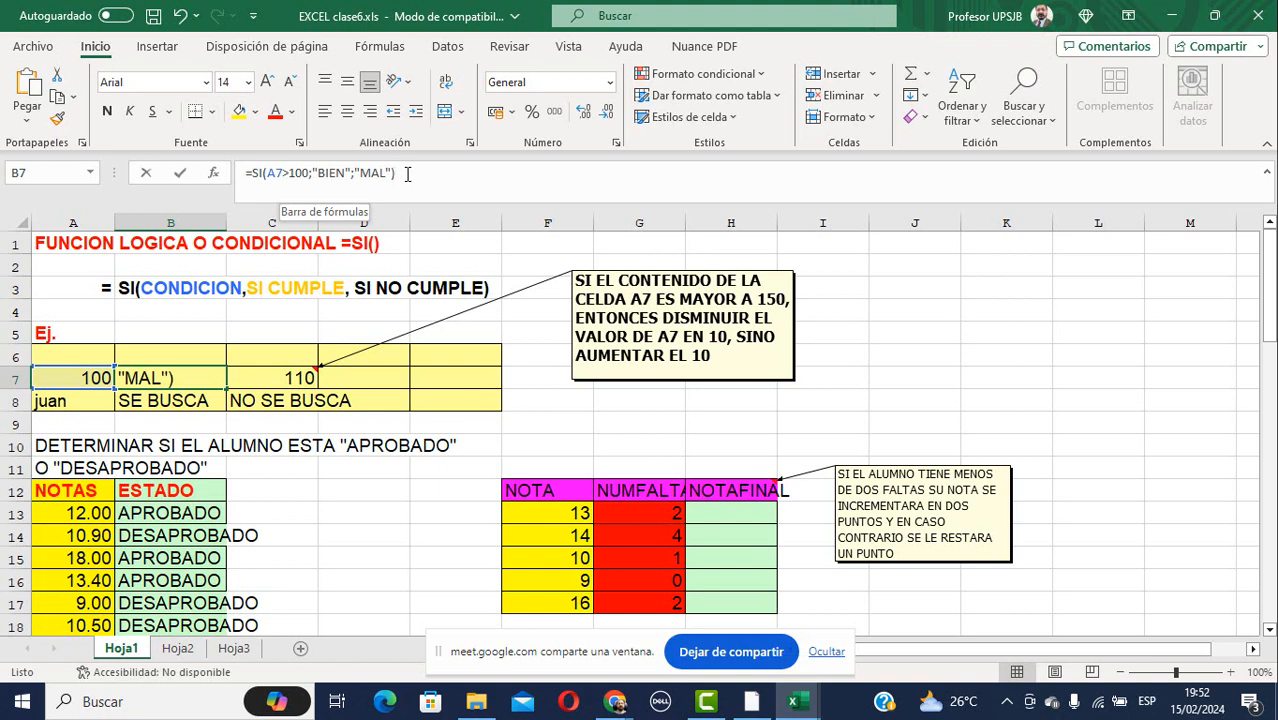
drag(407, 173, 263, 173)
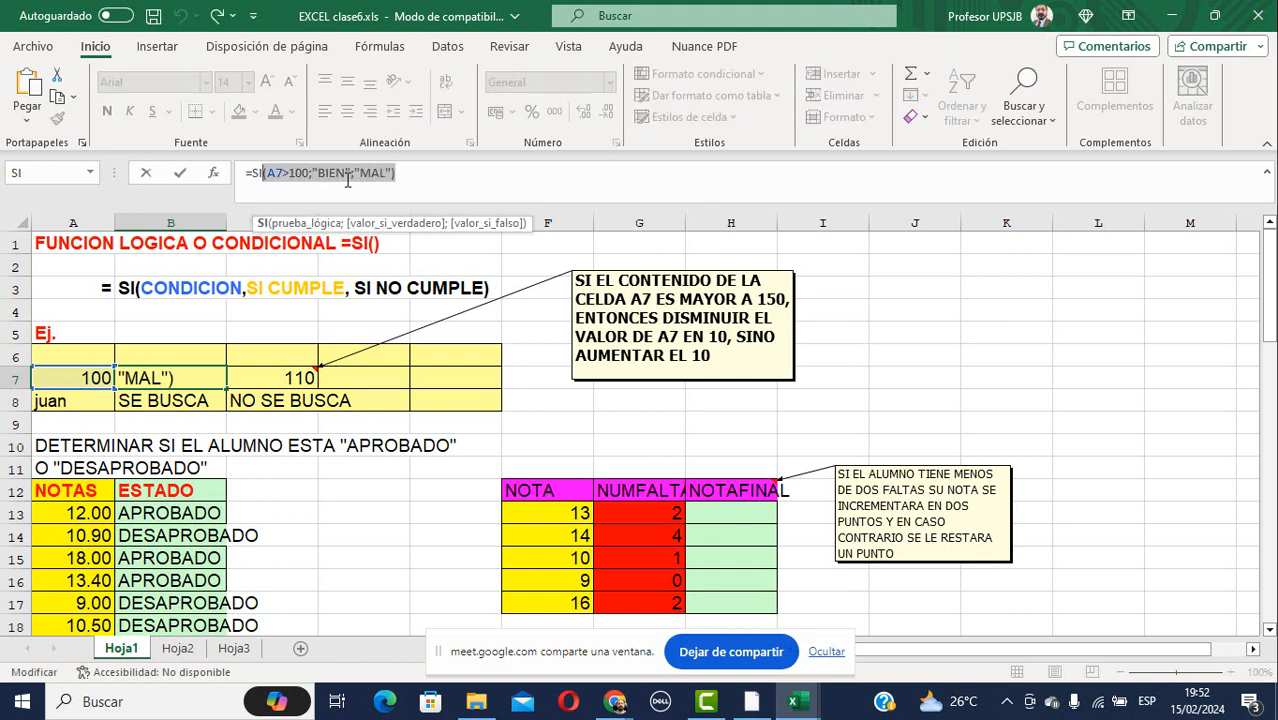
click(348, 173)
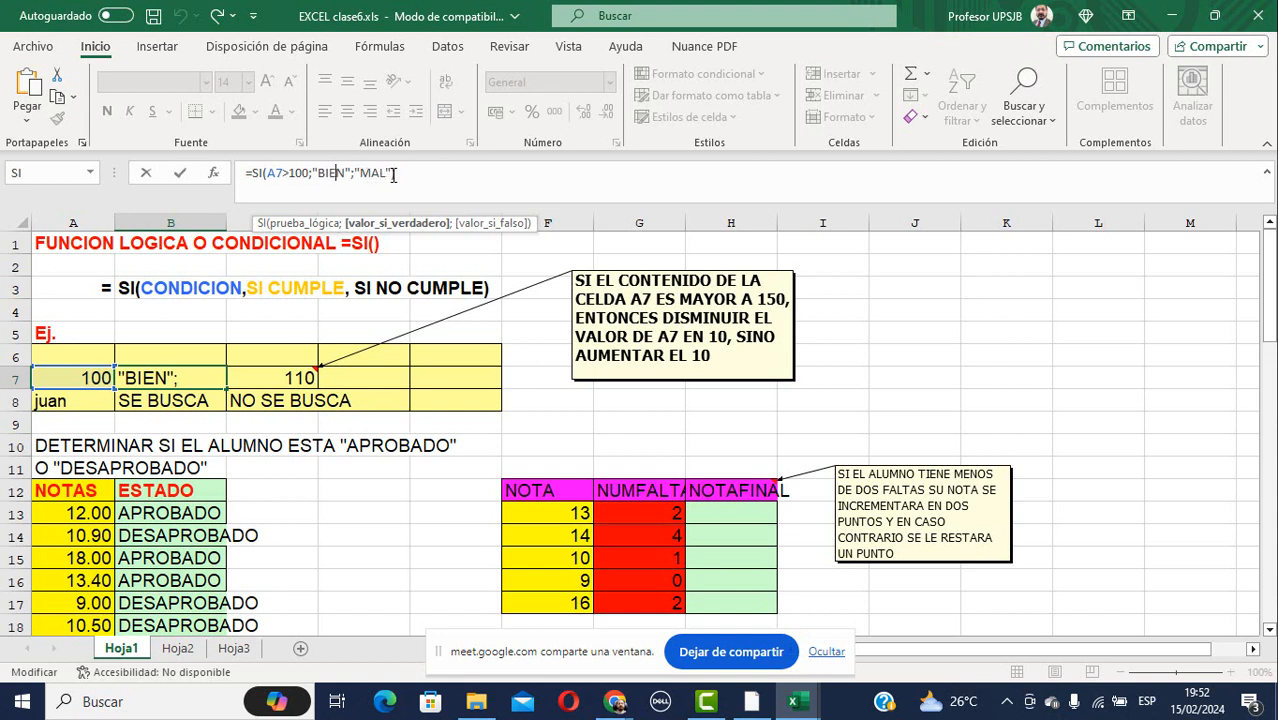
click(289, 377)
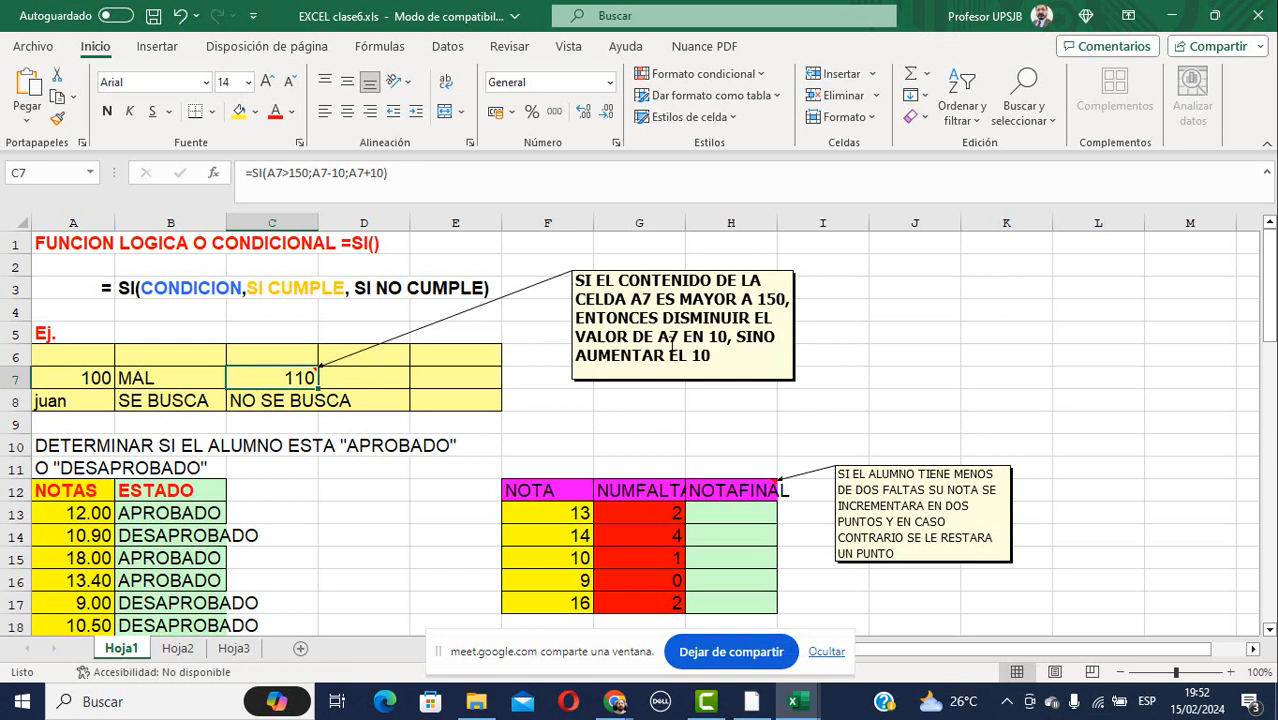
Put C7's formula =SI(A7>150;A7-10;A7+10) into edit mode at its end.
click(359, 172)
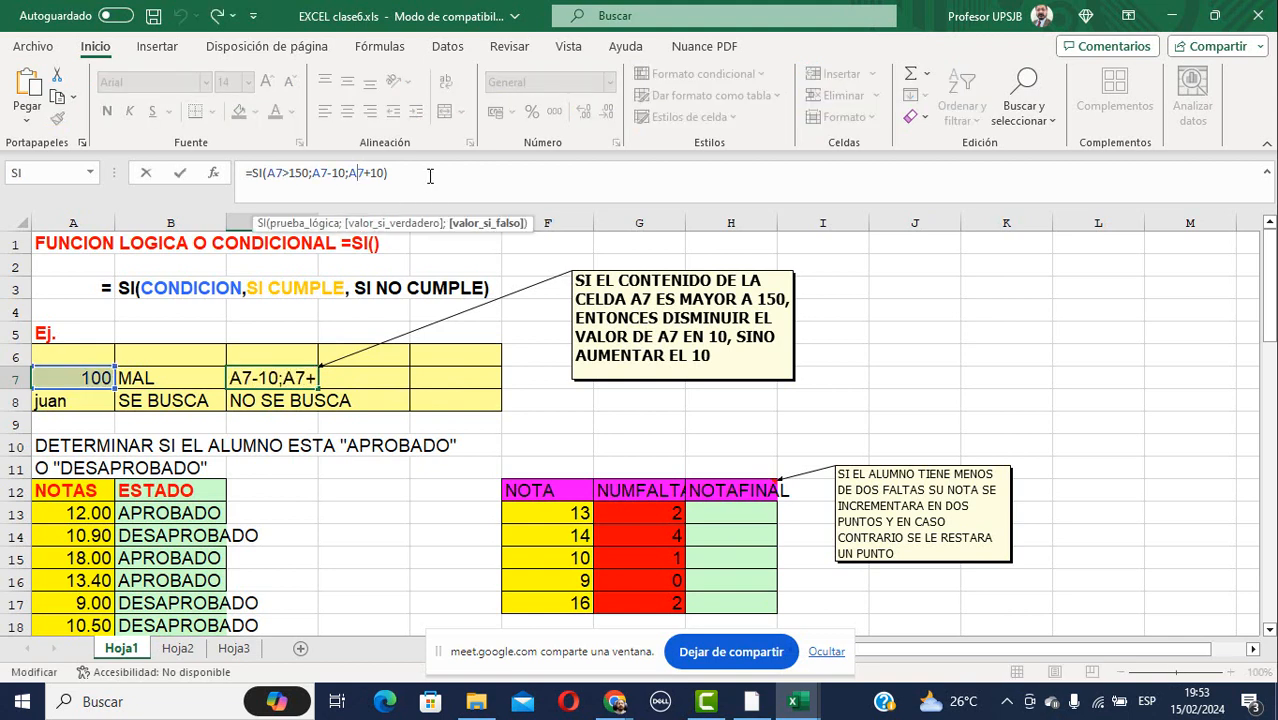
click(430, 175)
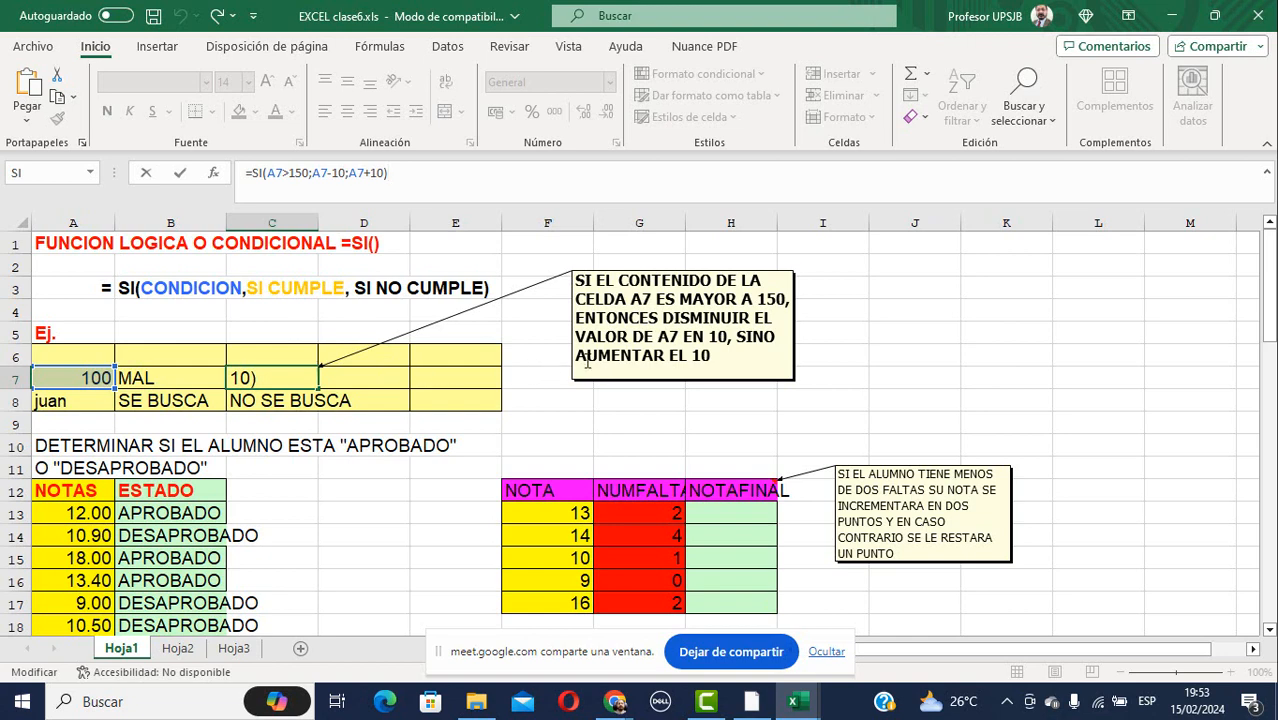
scroll(271, 496, down, 2)
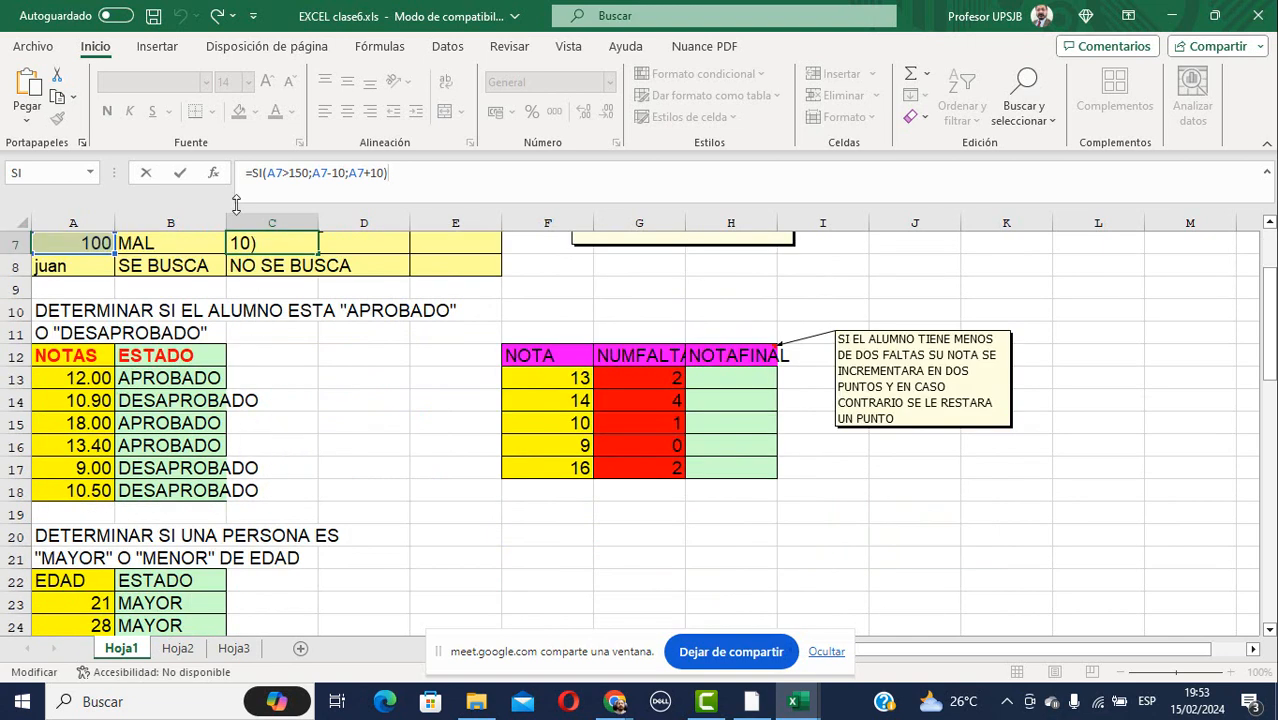
Widen column B and clear the ESTADO results in B13:B18.
scroll(224, 222, up, 1)
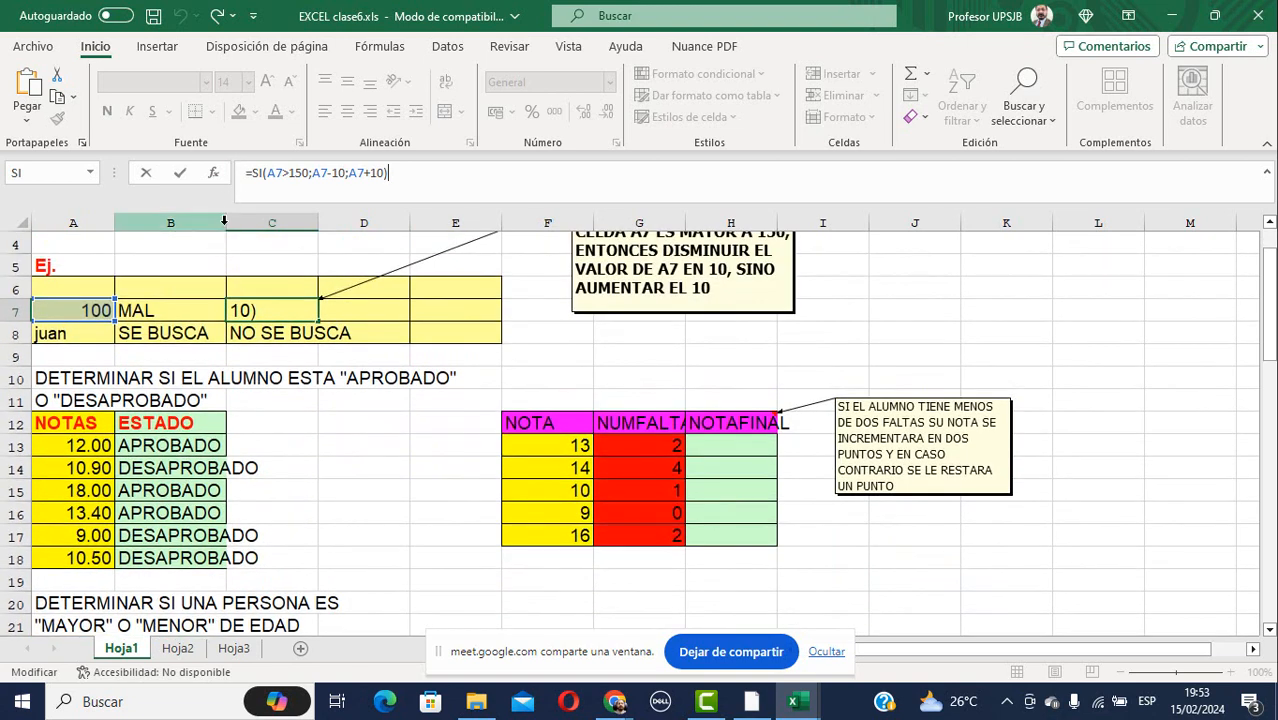
click(224, 220)
drag(226, 223, 302, 244)
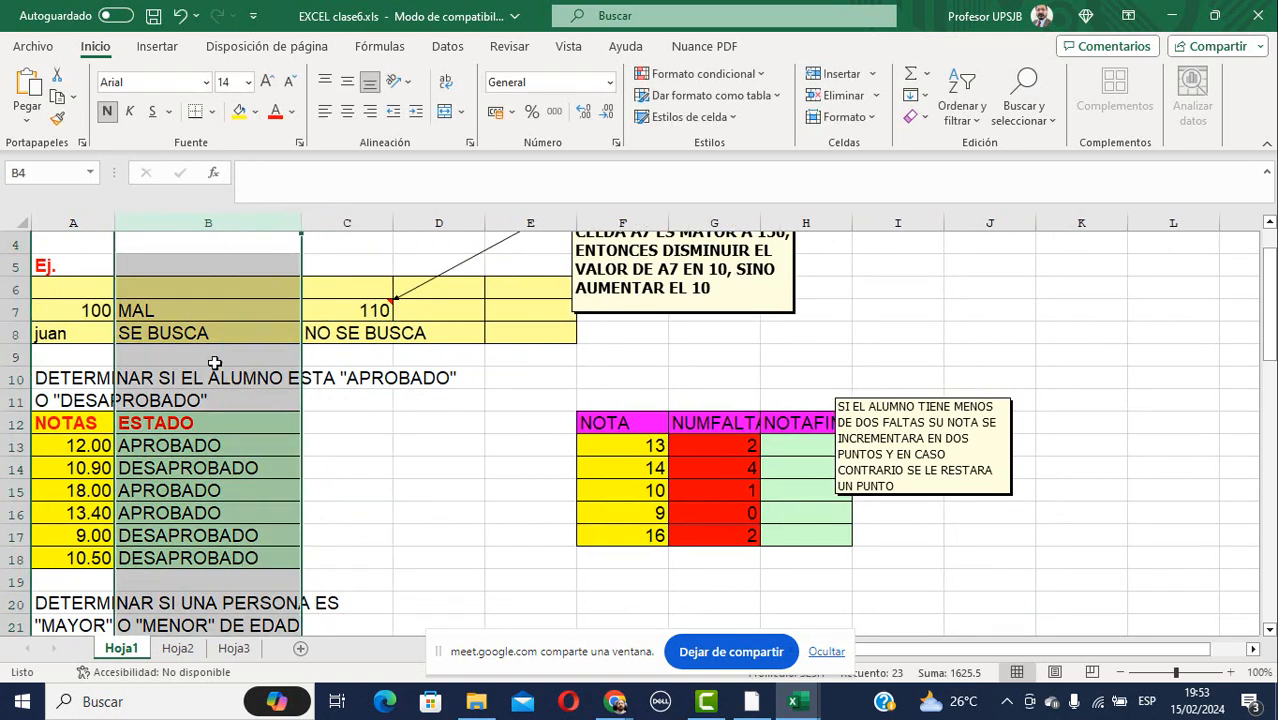
click(182, 445)
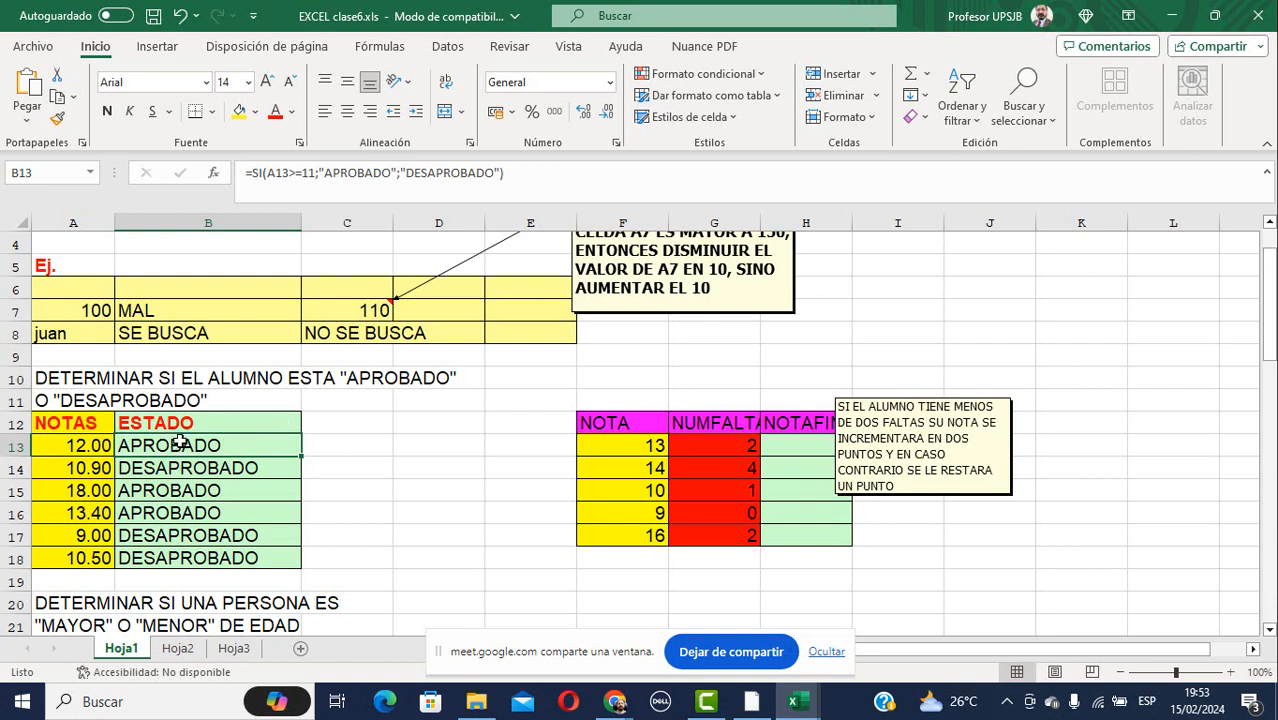
key(shift+Down)
key(shift+Down)
key(shift+Down)
key(shift+Down)
key(shift+Down)
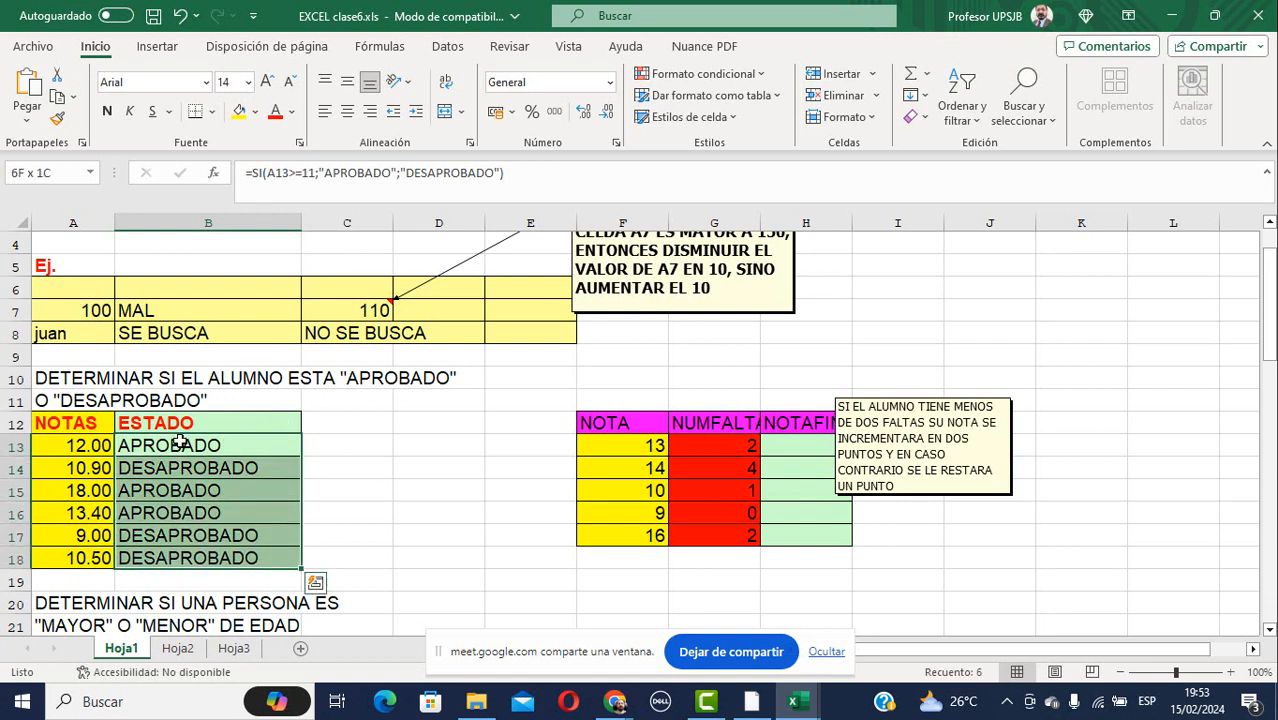
key(Delete)
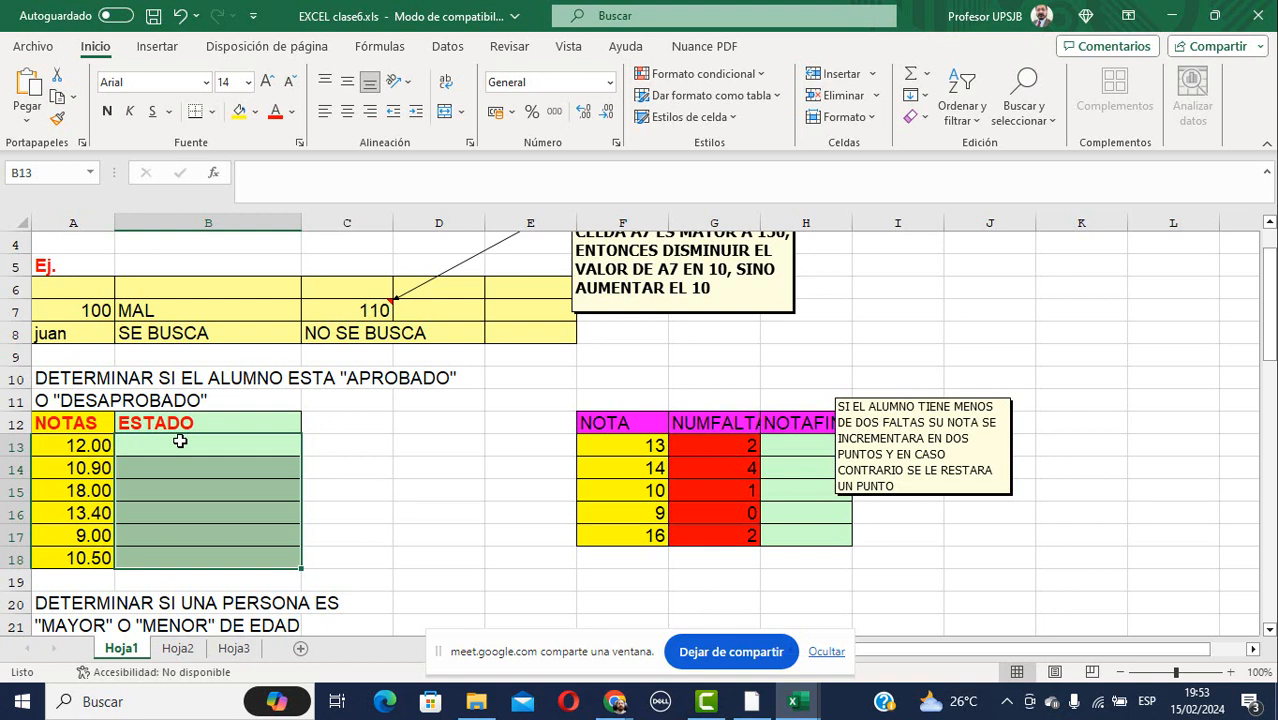
Move the NOTAFINAL note up and right, and widen column H to fit NOTAFINAL.
click(955, 420)
drag(988, 394, 1092, 348)
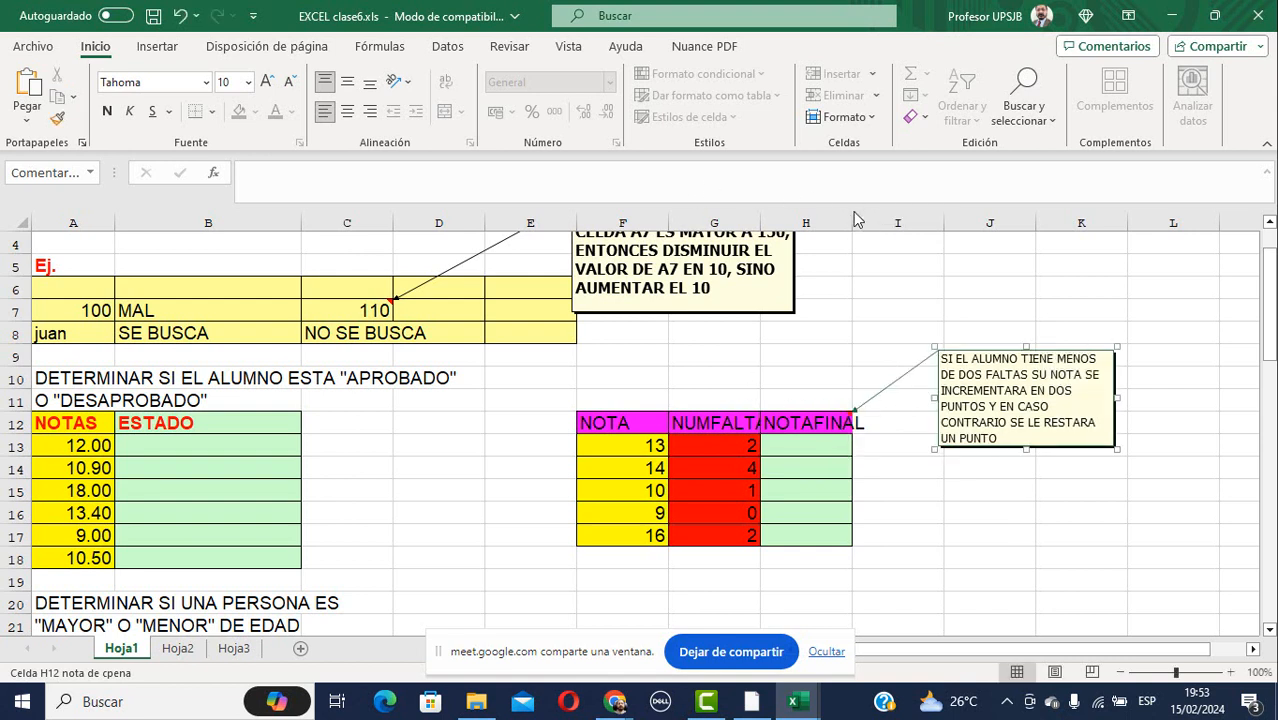
drag(847, 217, 887, 217)
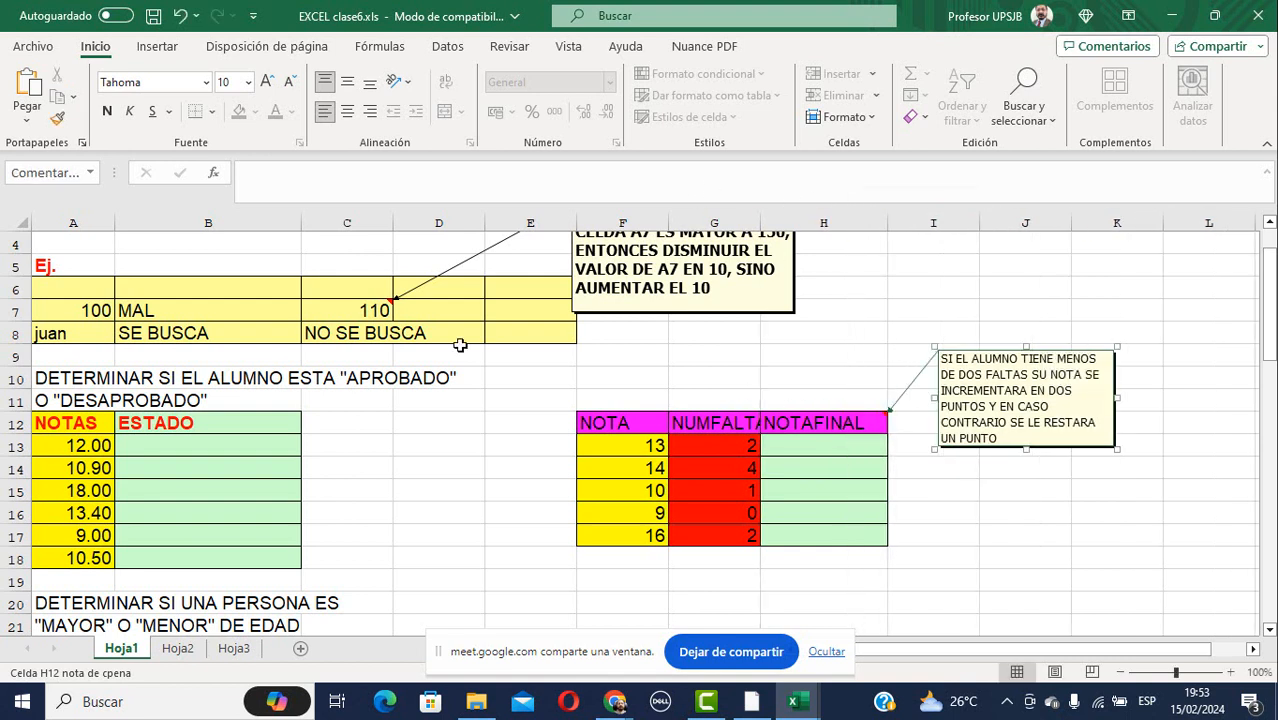
click(158, 445)
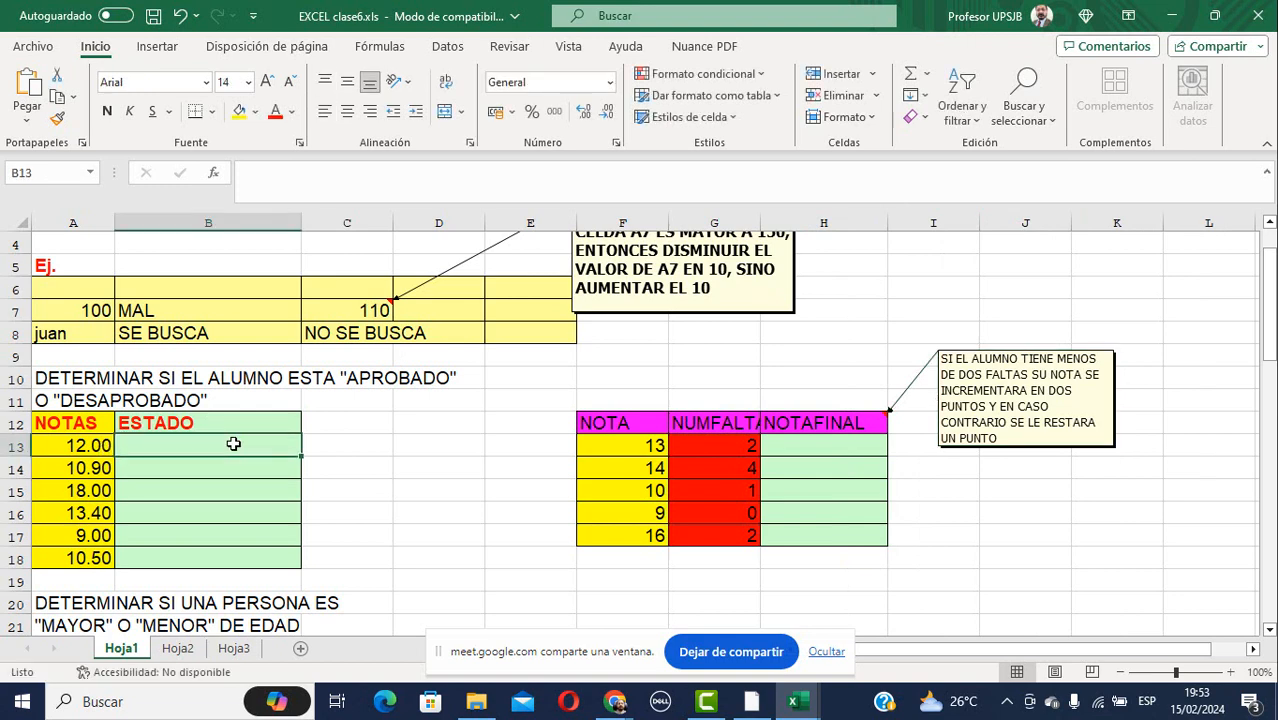
Enter =SI(A13>11;"APROBADO";"DESAPROBADO") in B13, correcting typos along the way.
text(=si()
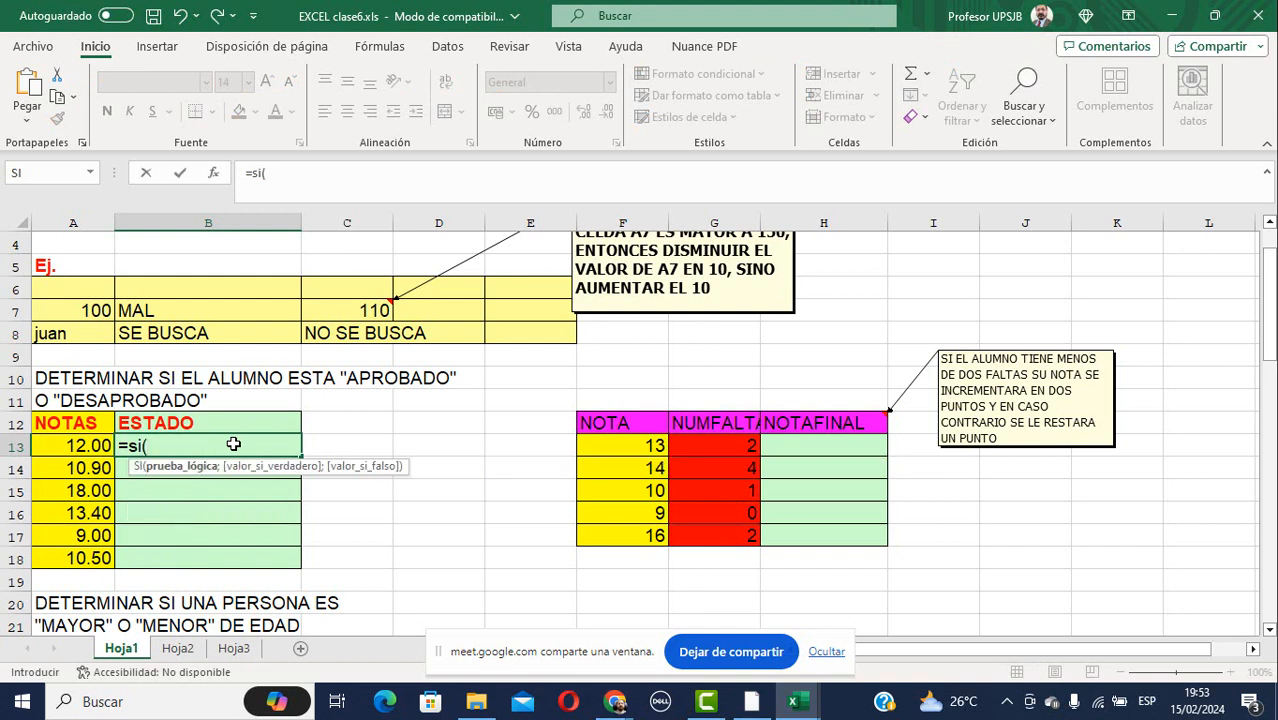
click(70, 445)
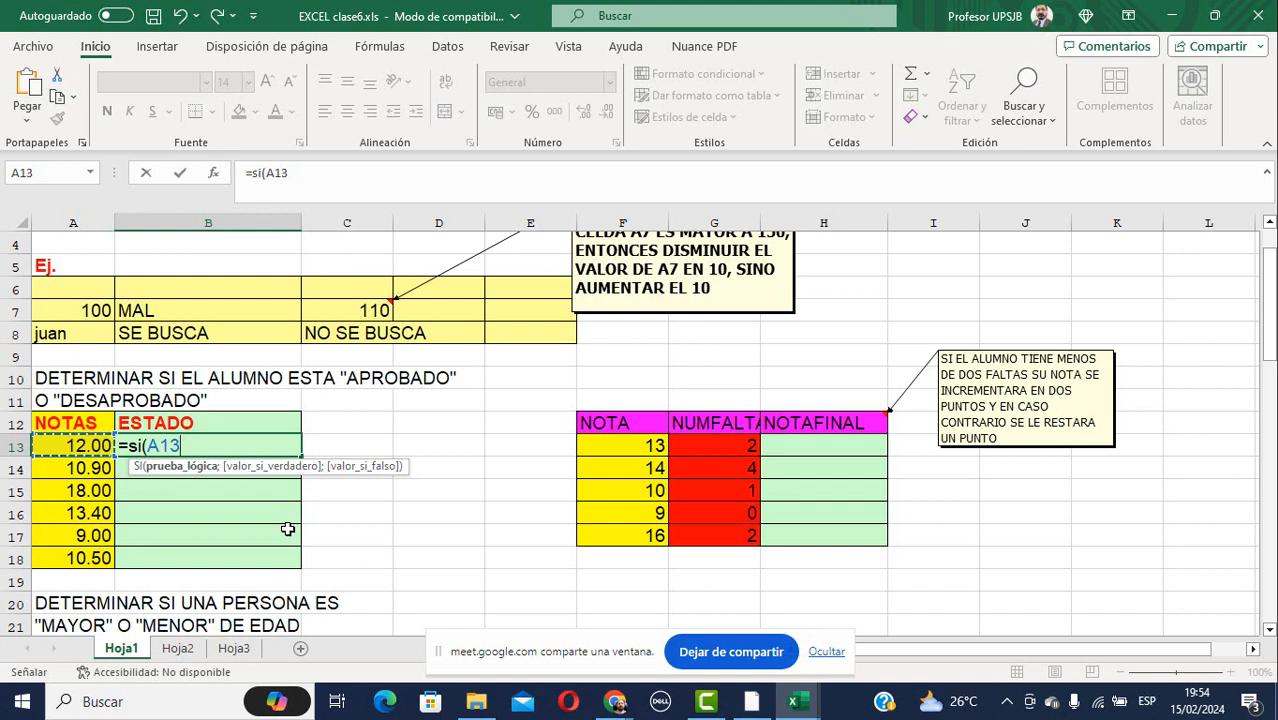
text(<)
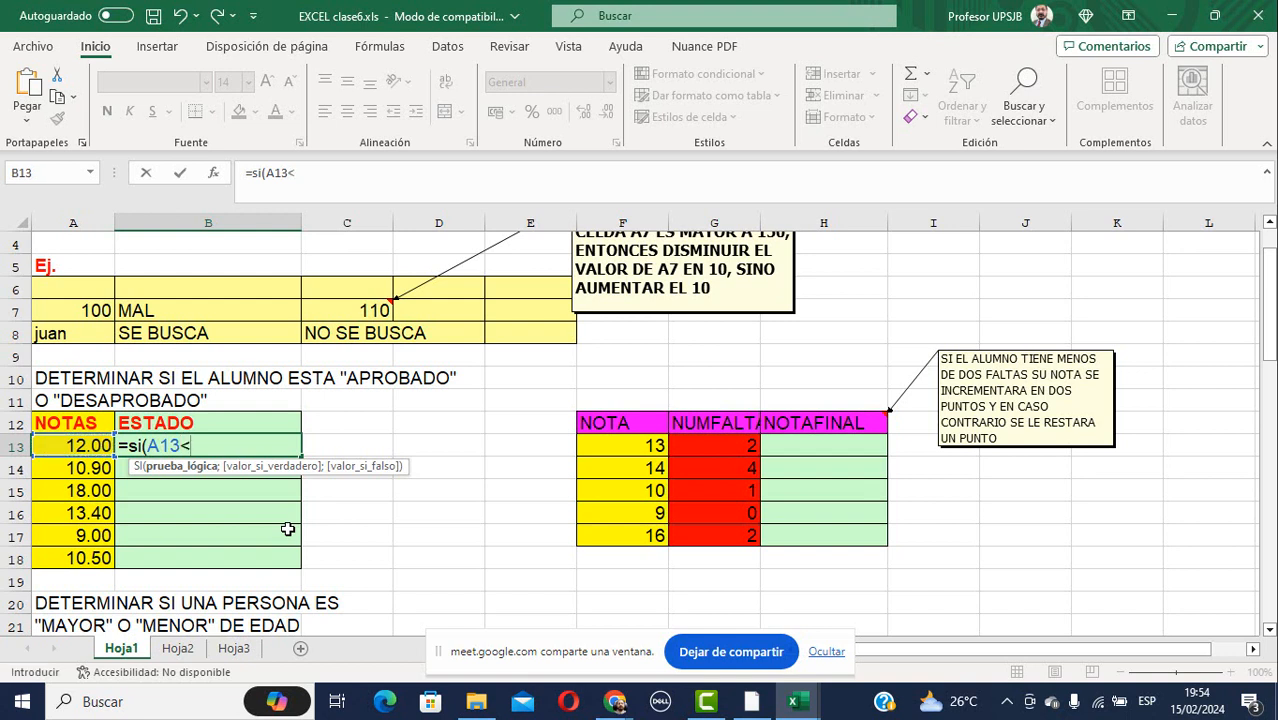
key(BackSpace)
text(>11:)
key(BackSpace)
text(;)
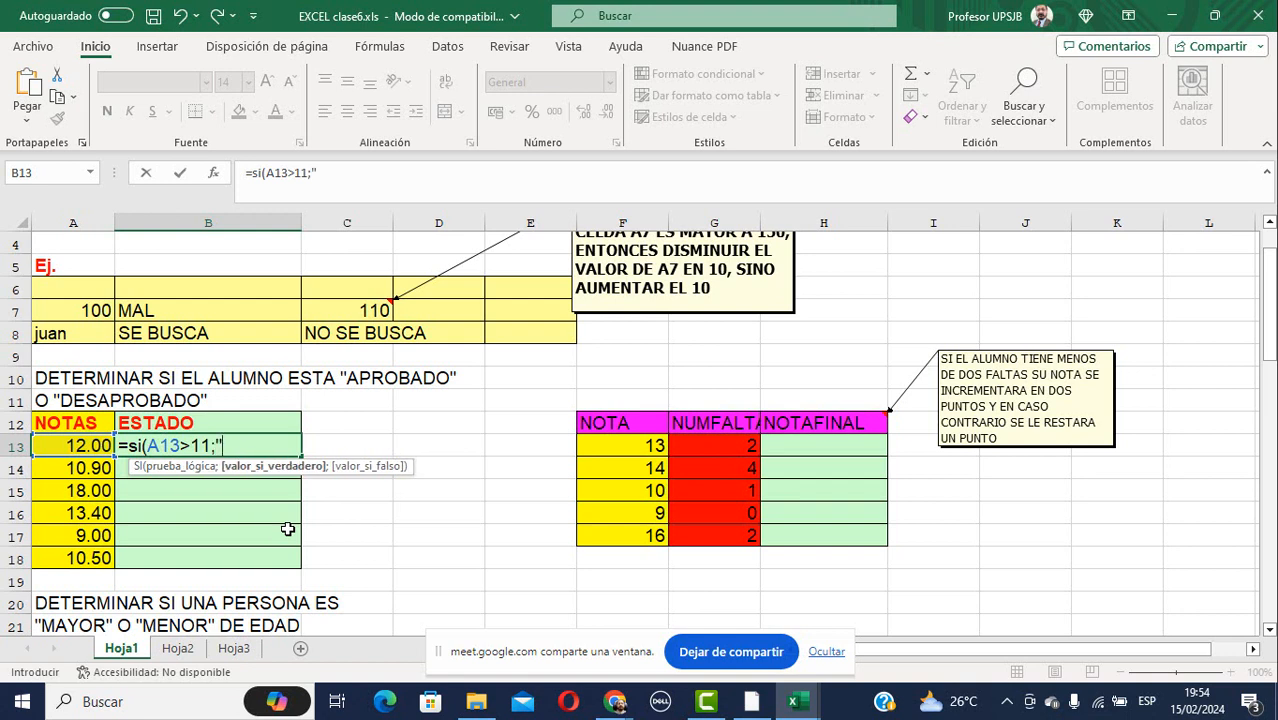
text("APROBA)
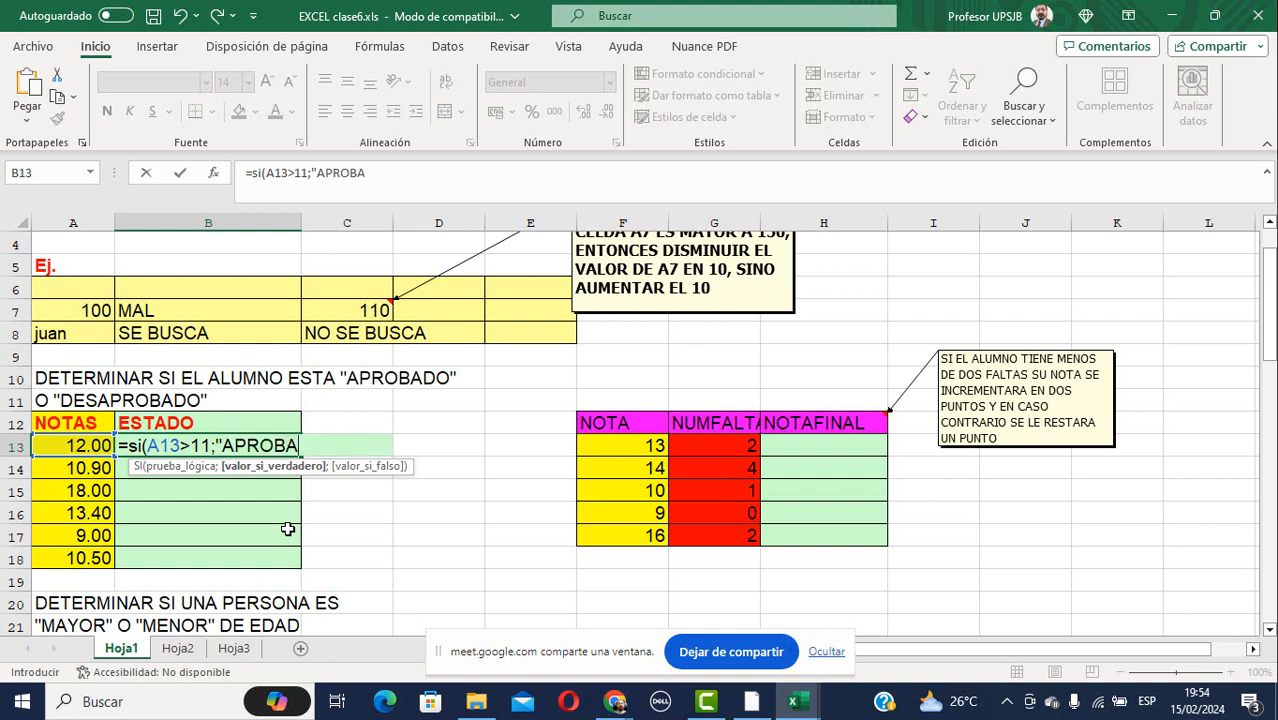
text(DO";"D)
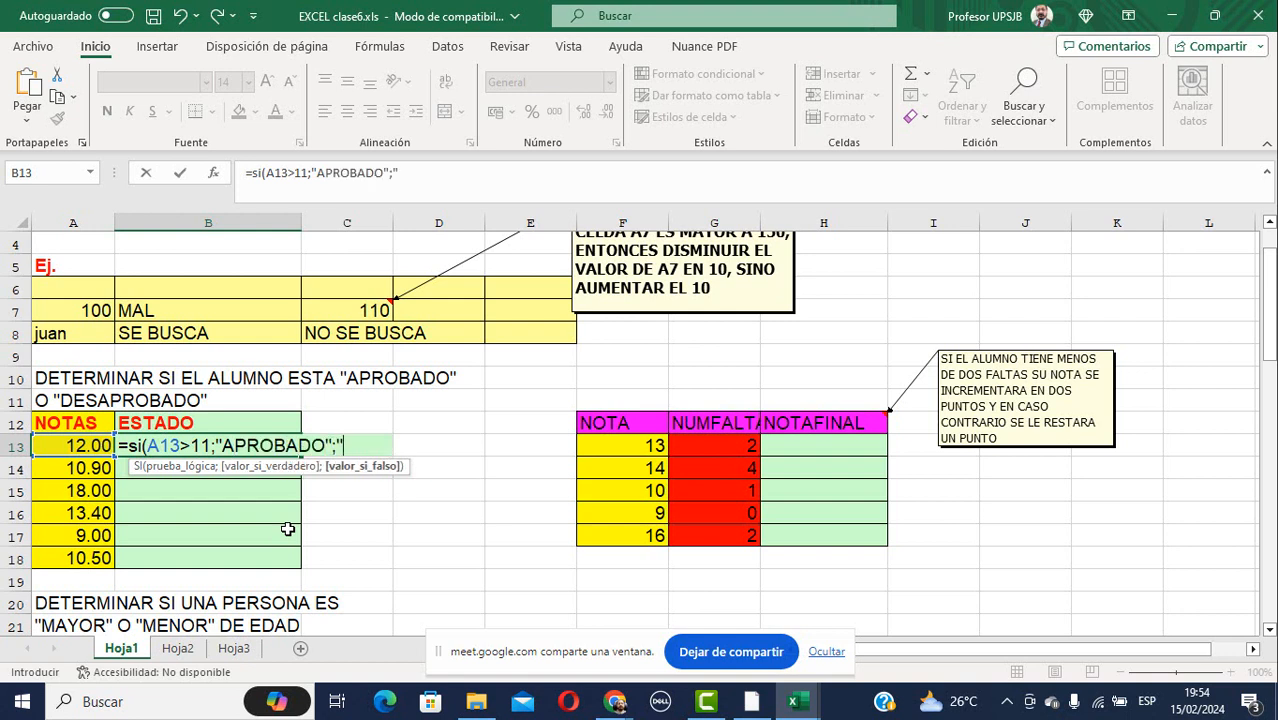
text(ESAPROBA)
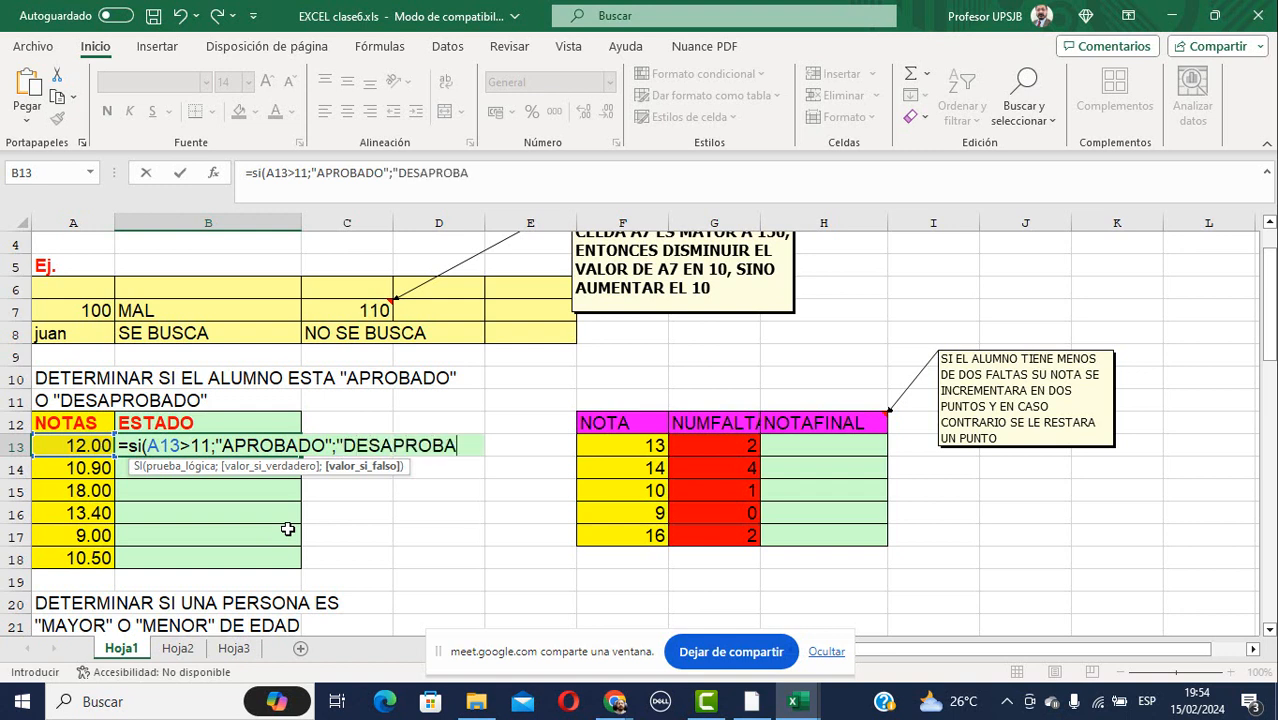
text(DO"))
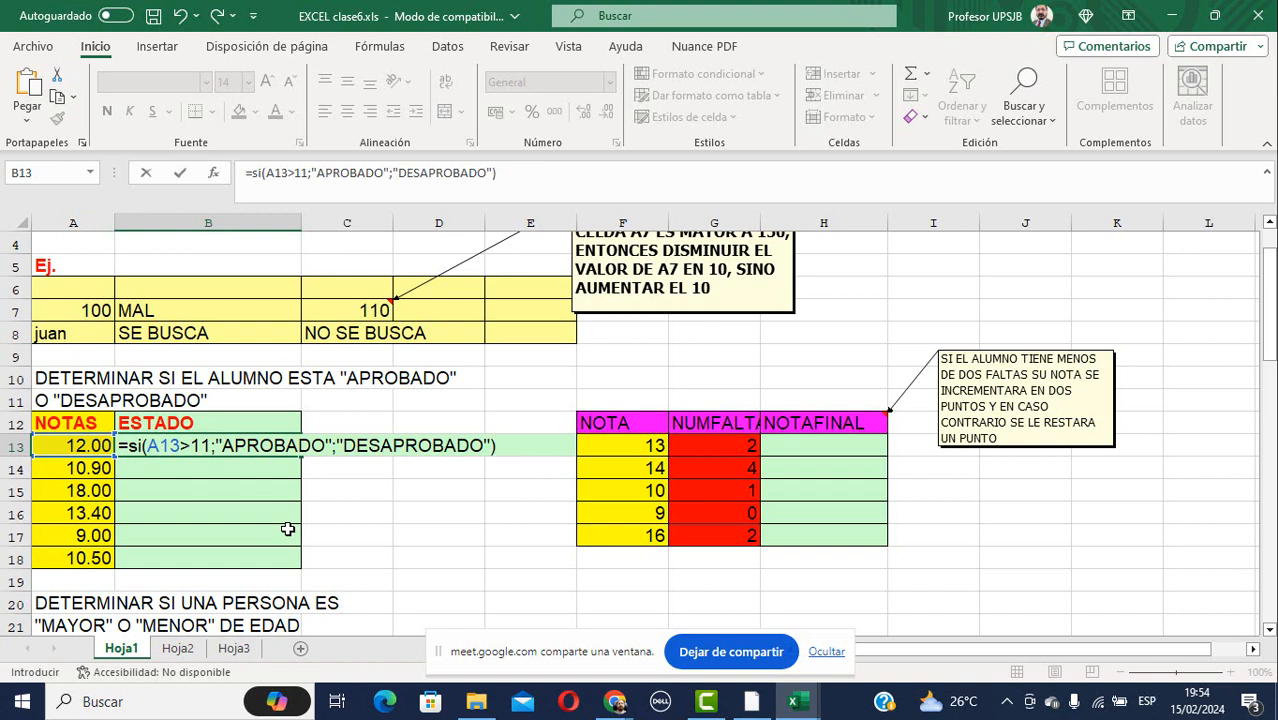
key(Return)
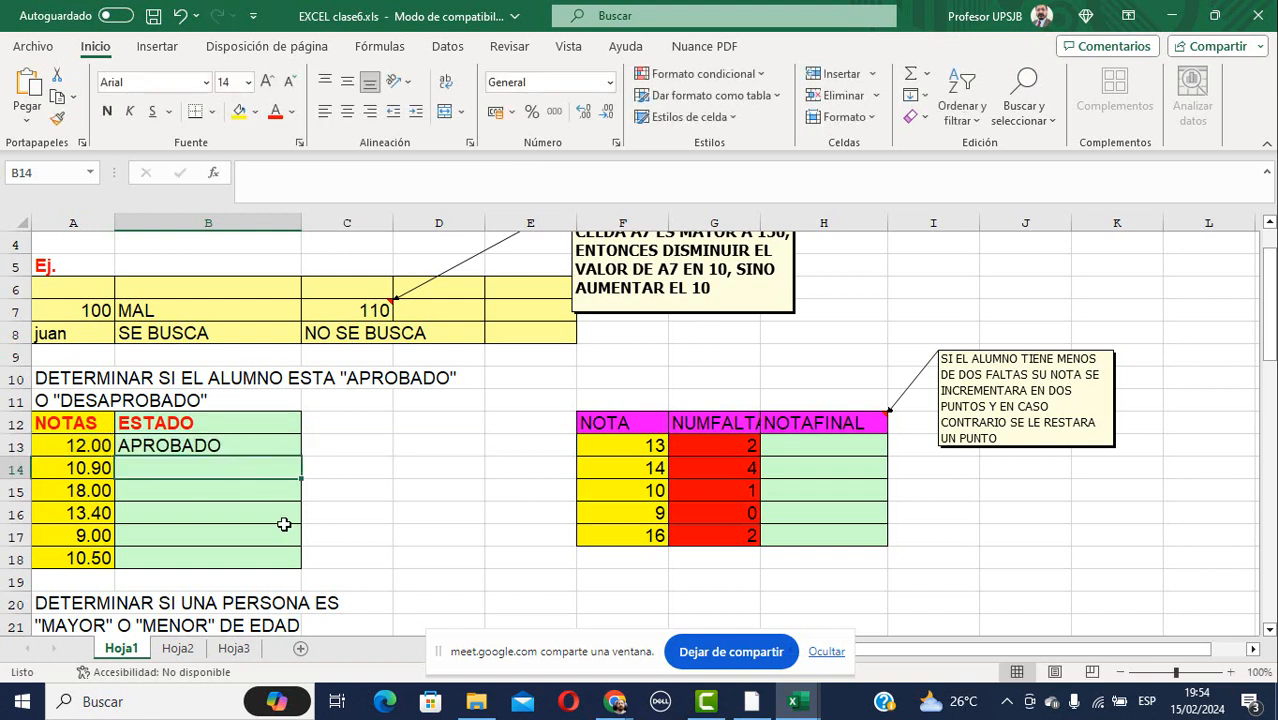
click(253, 448)
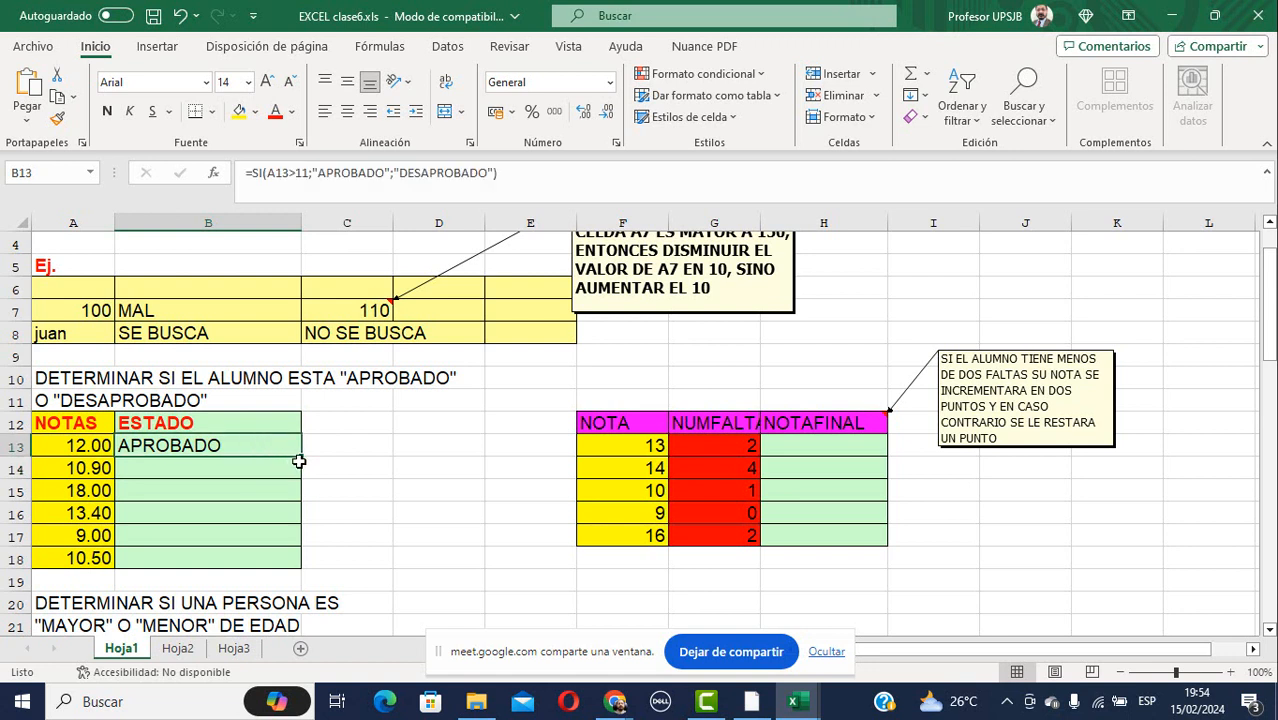
Fill the pass/fail formula down to B18, then change B13's threshold from 11 to 10.5.
drag(300, 456, 298, 566)
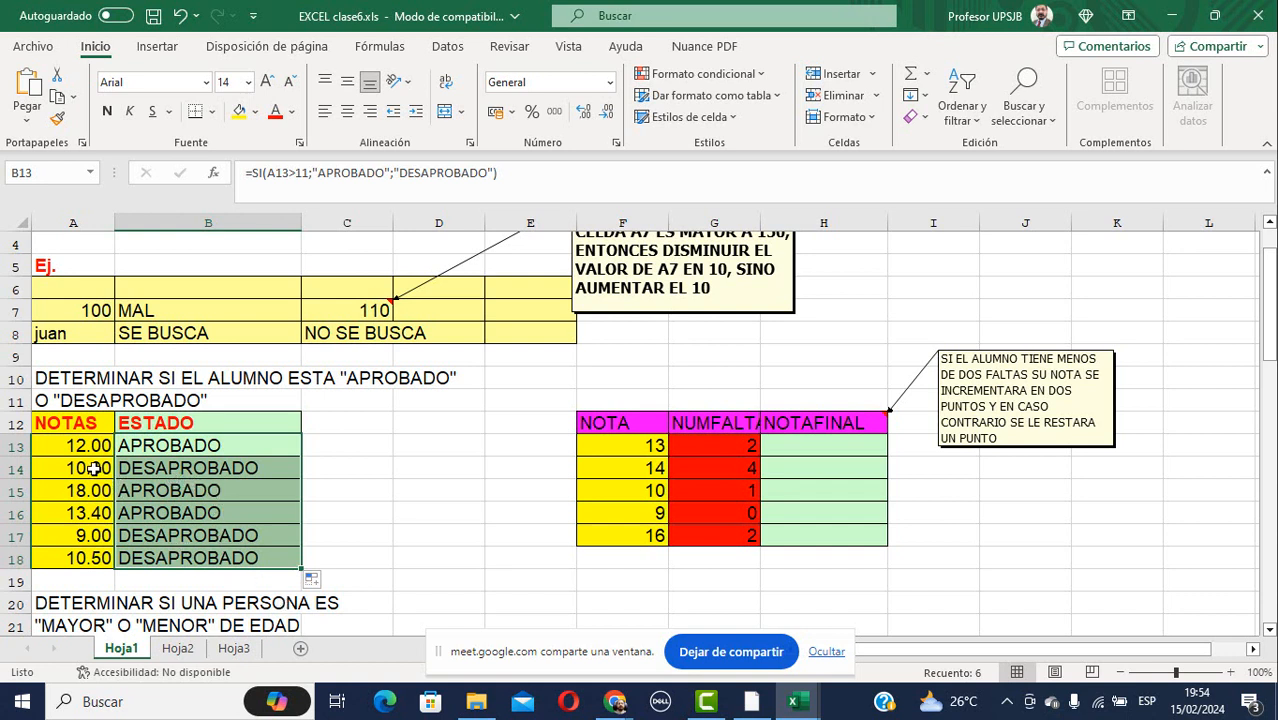
click(165, 447)
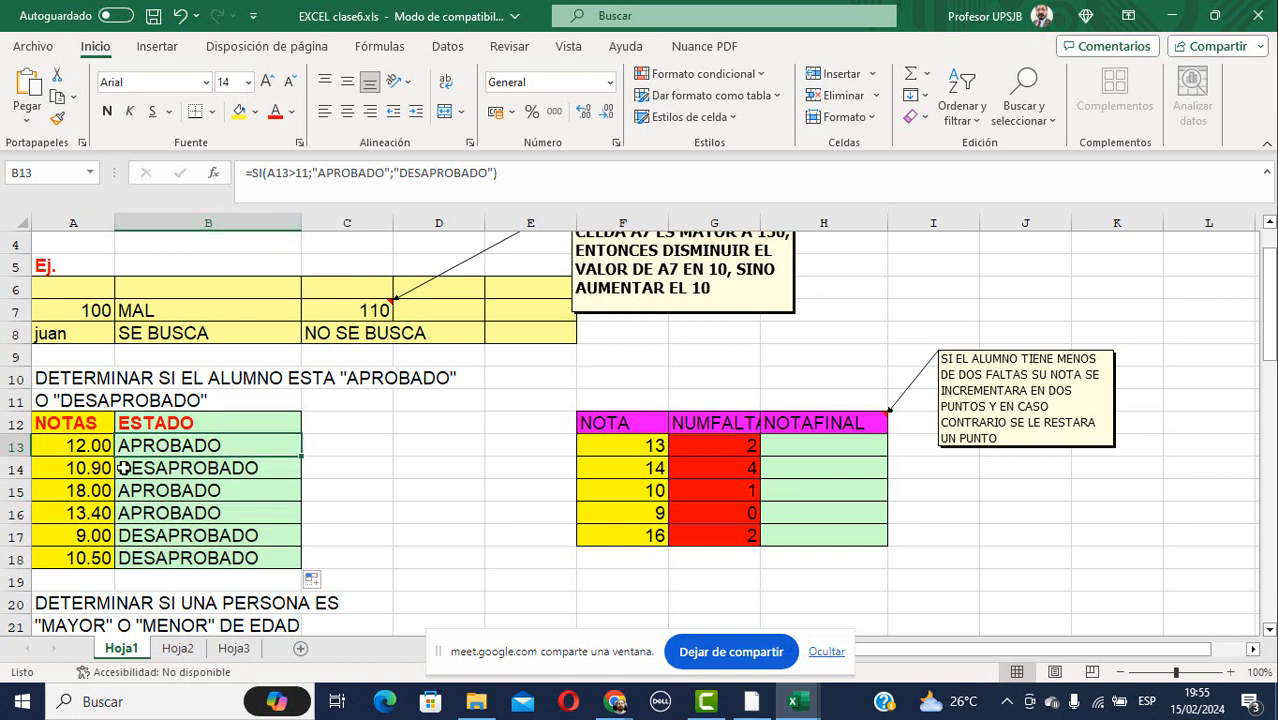
key(F2)
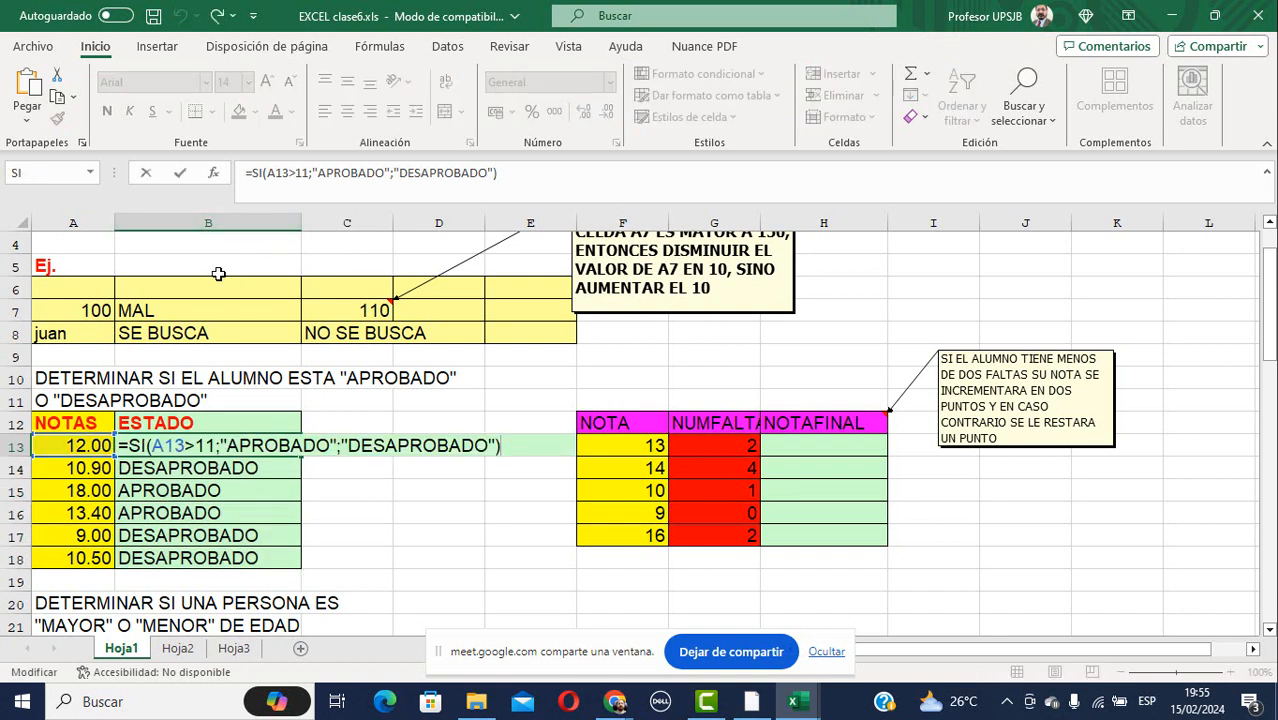
click(302, 175)
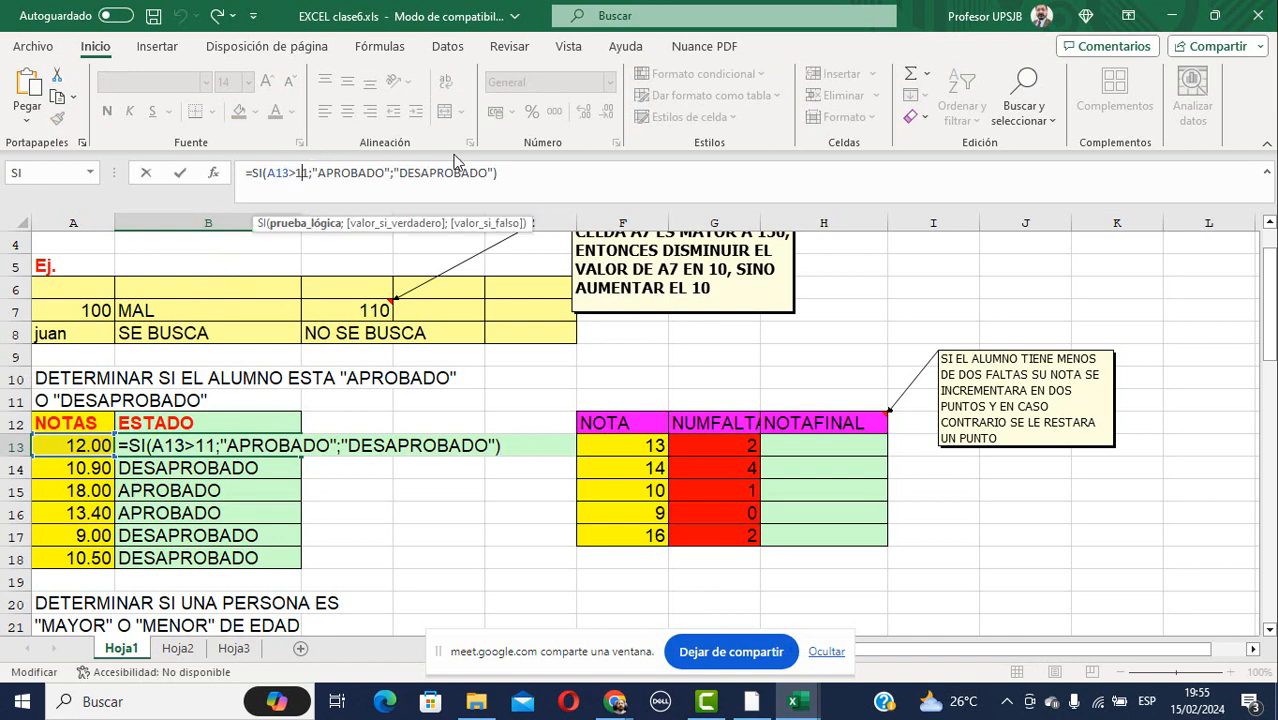
key(Delete)
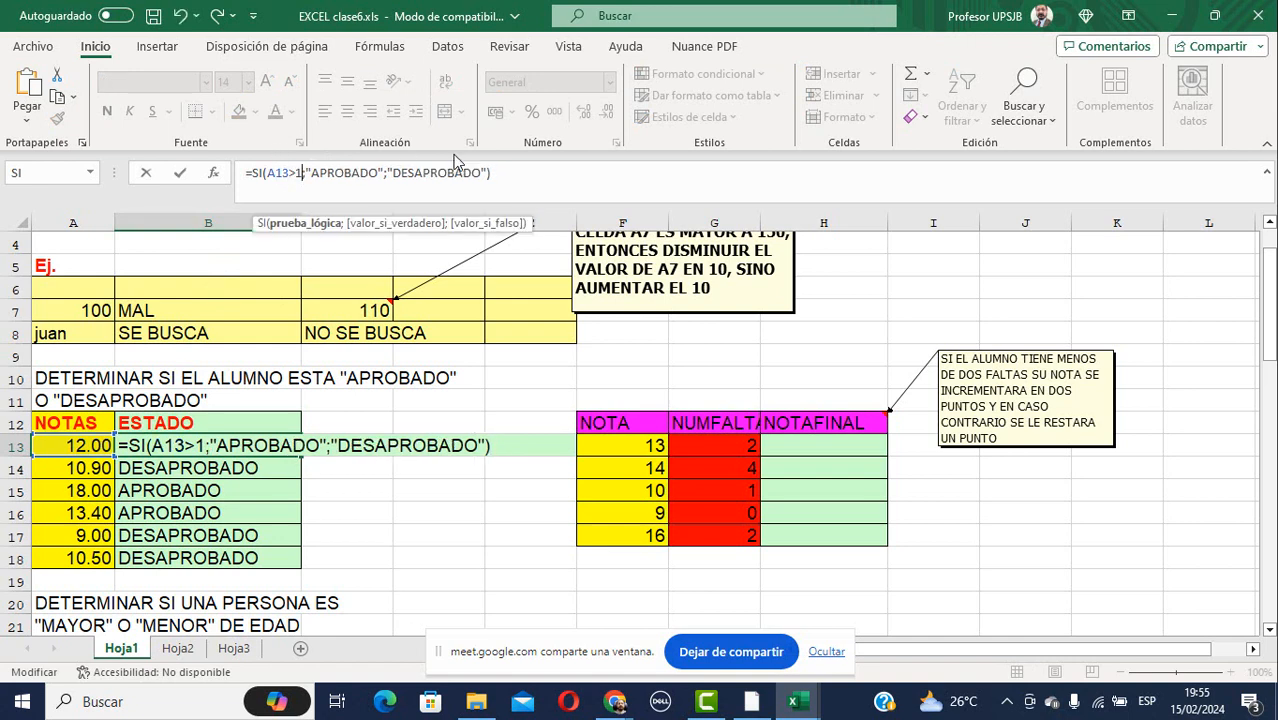
text(0.5)
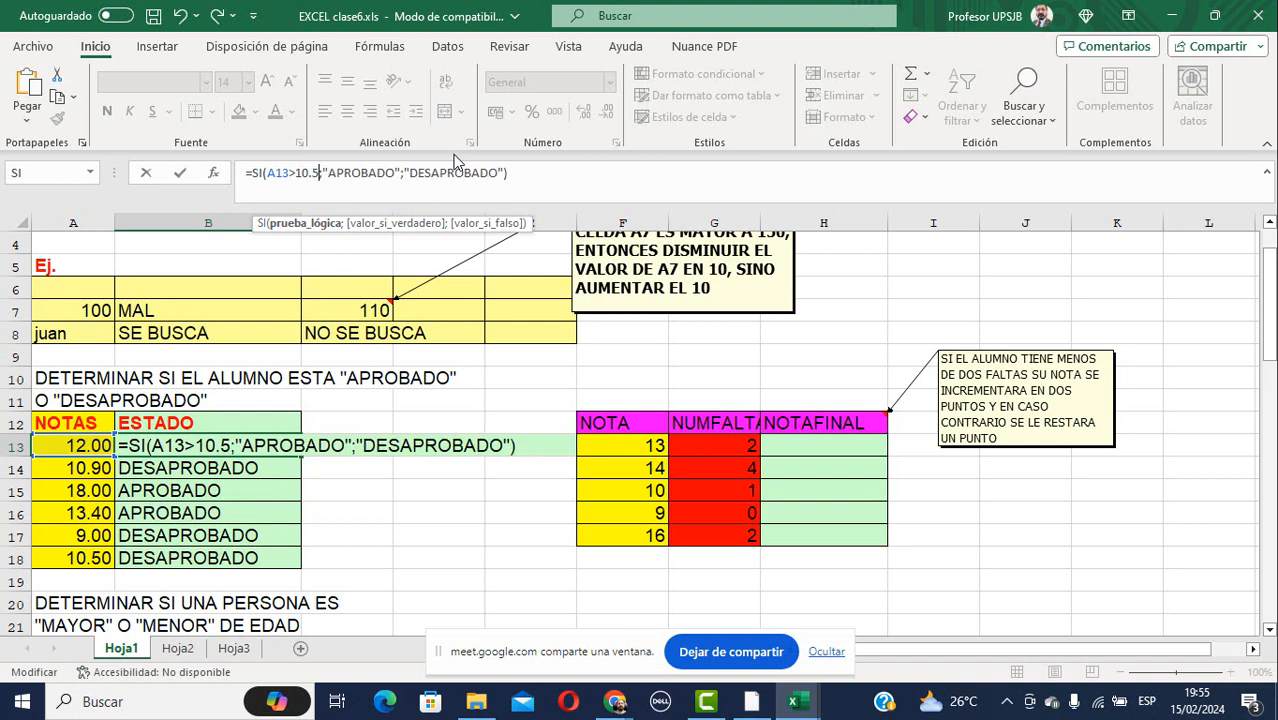
key(Return)
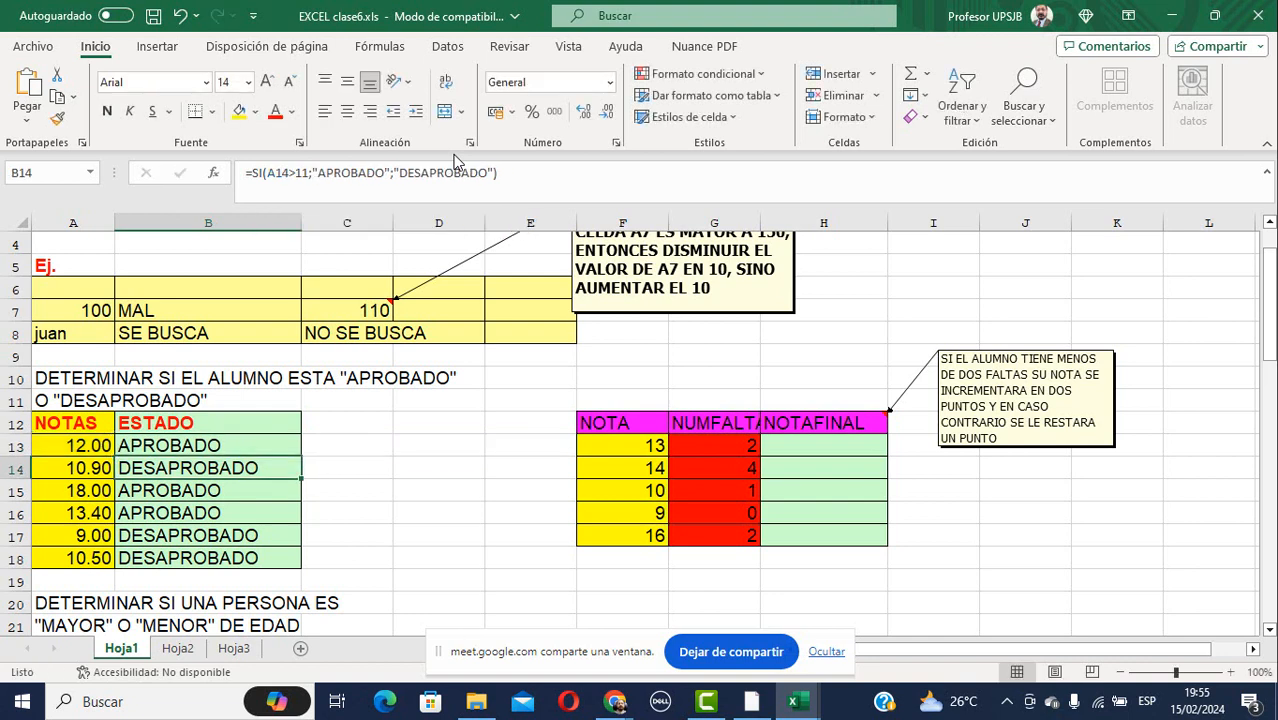
click(206, 448)
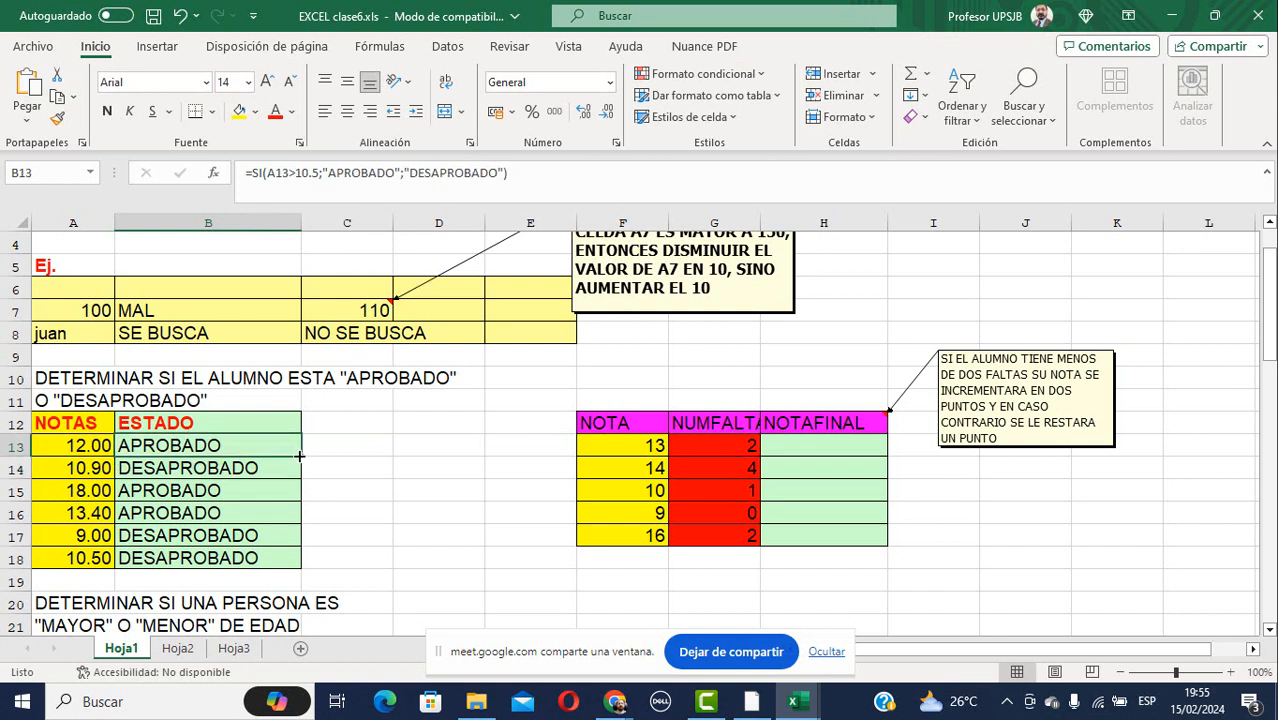
Drag B13's 10.5-threshold formula down through B18.
drag(303, 453, 289, 566)
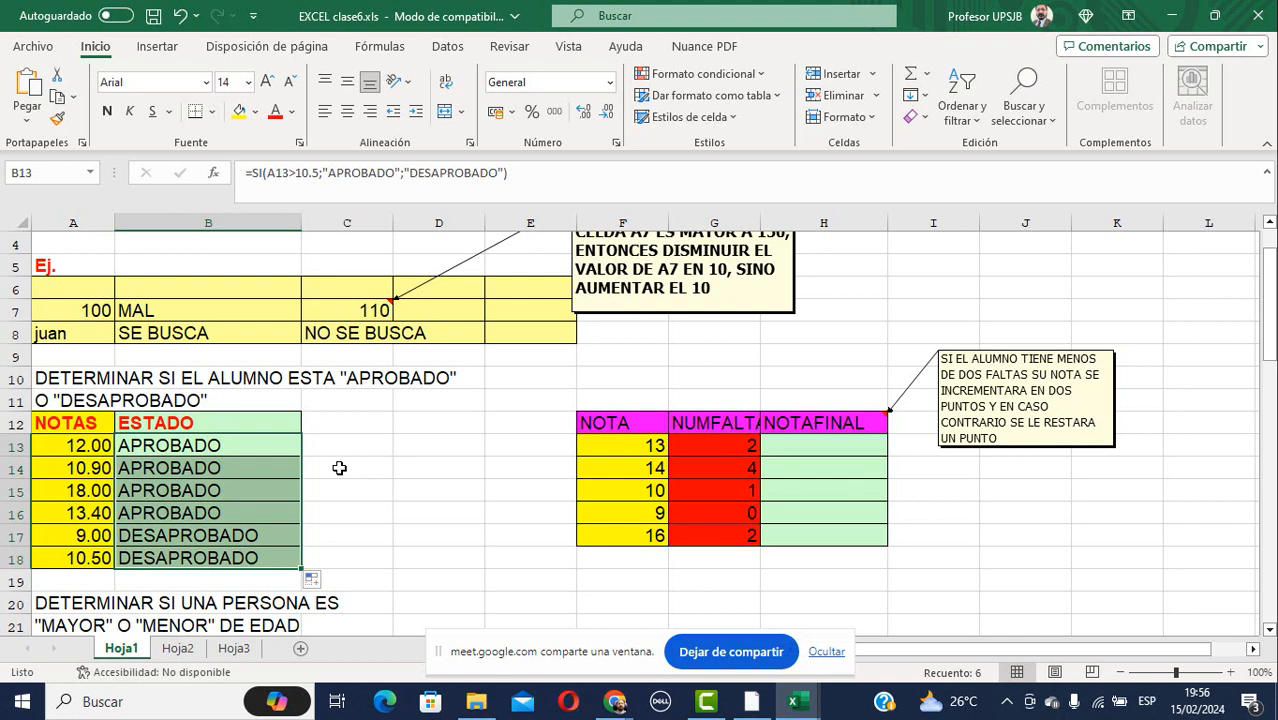
Delete the MAYOR/MENOR results in B23:B27 and begin typing =SI( in B23.
scroll(339, 468, down, 3)
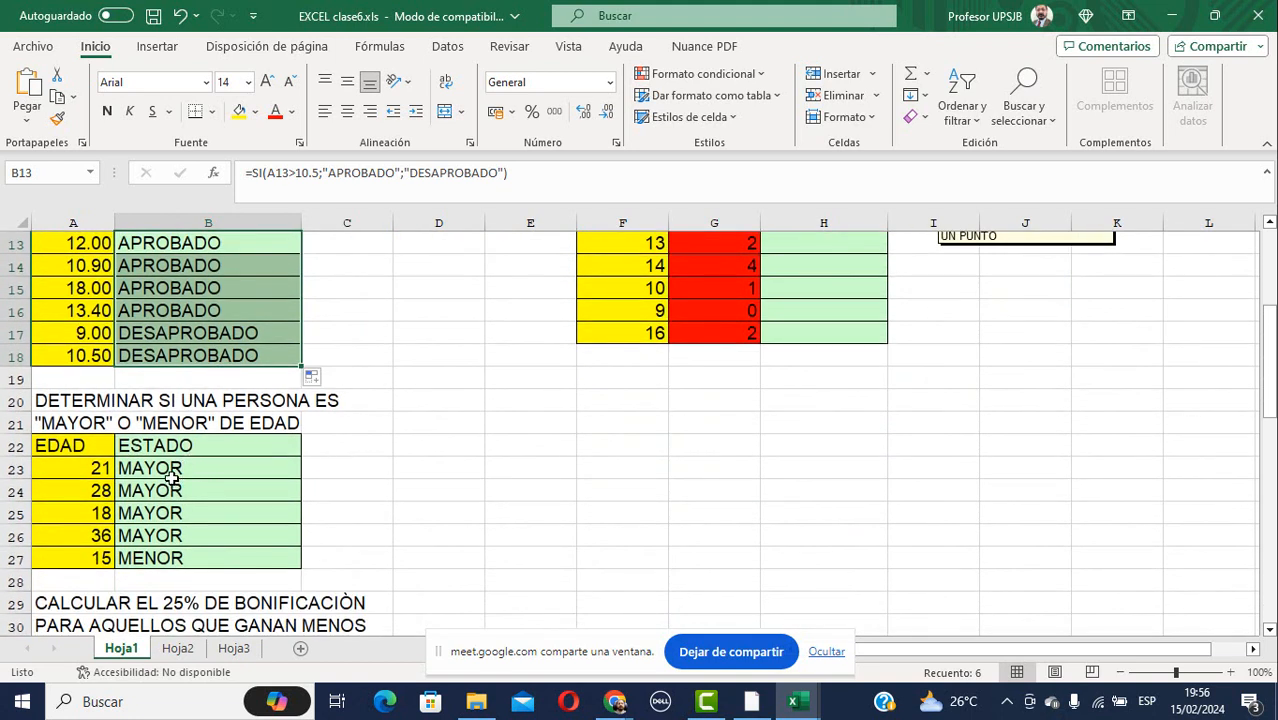
click(172, 468)
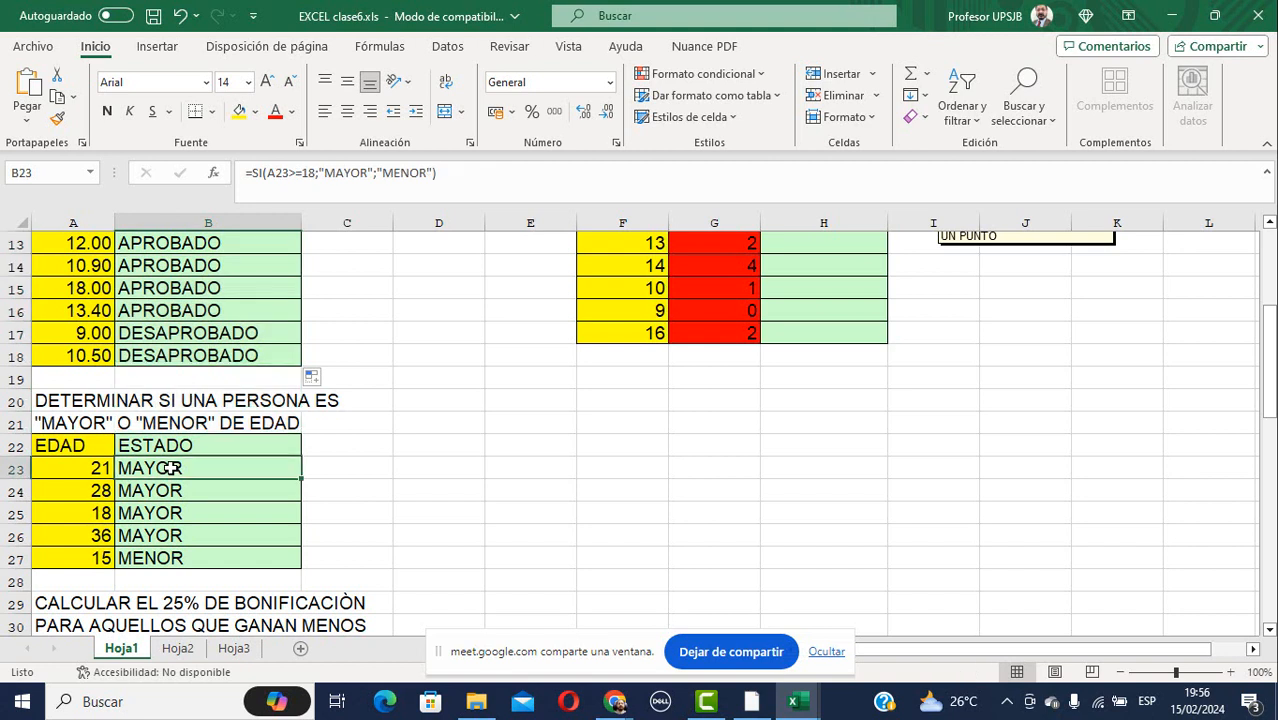
drag(172, 468, 240, 565)
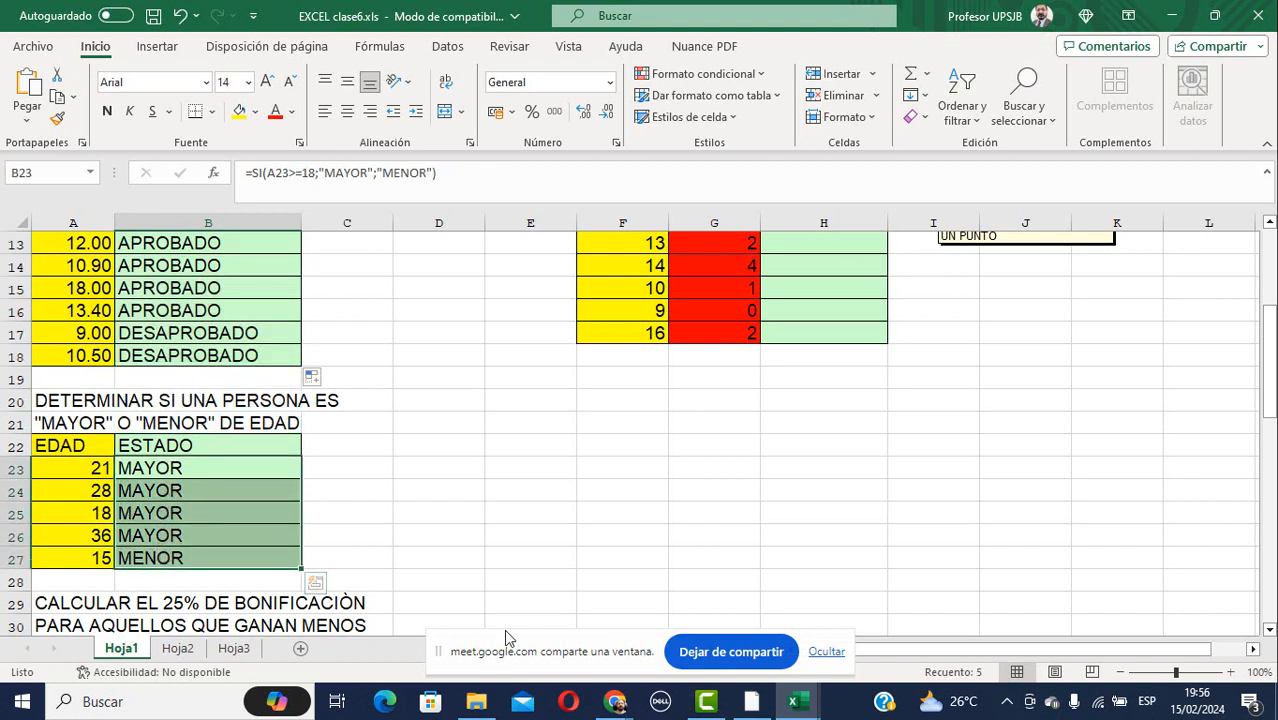
key(Delete)
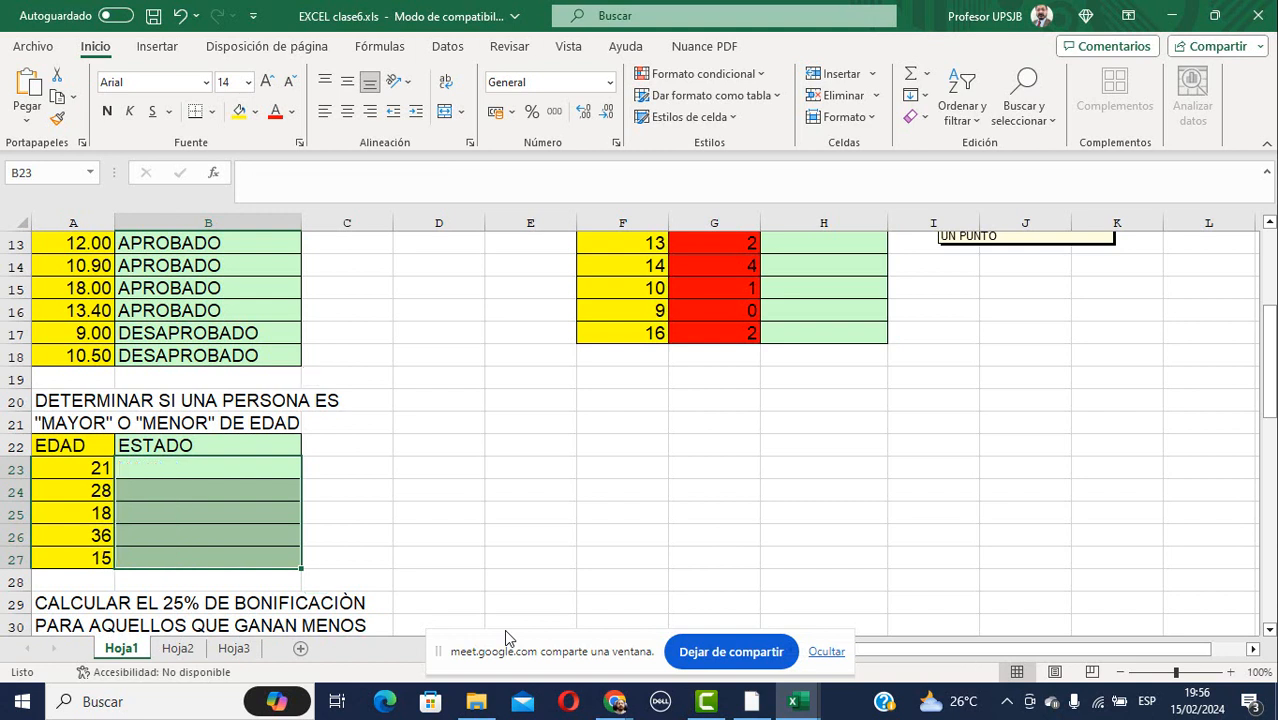
key(Up)
key(Down)
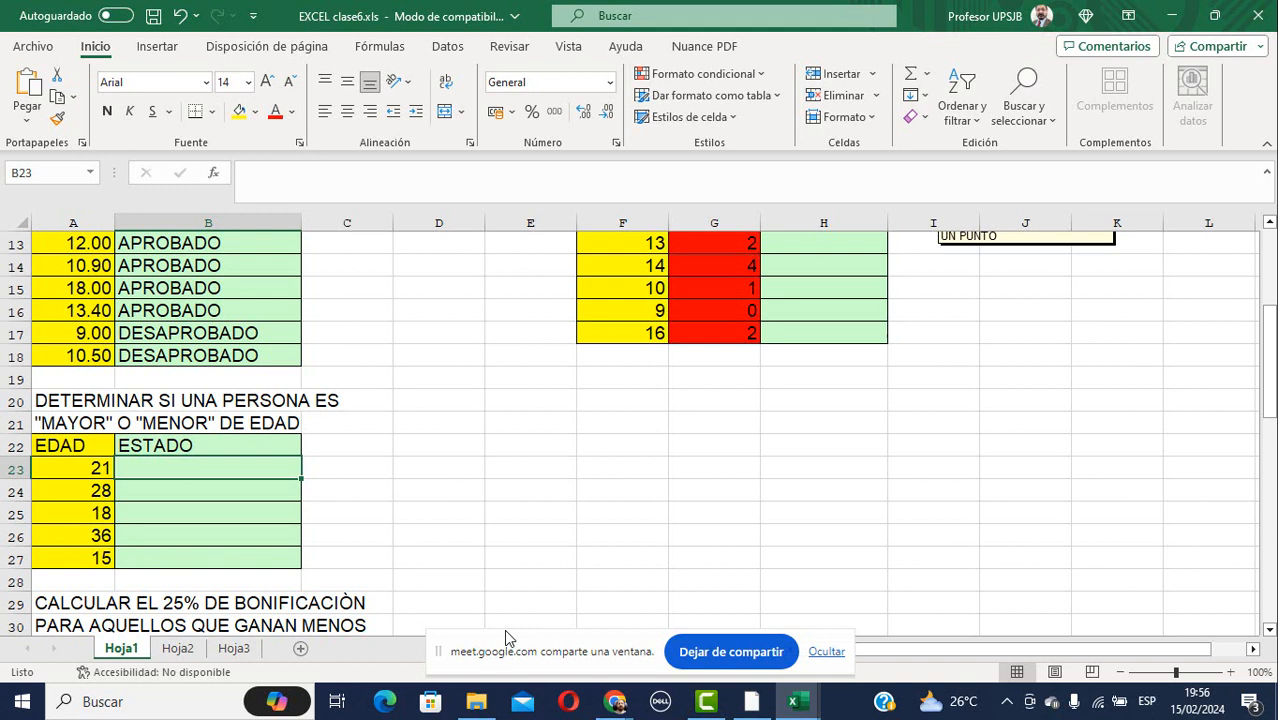
text(=)
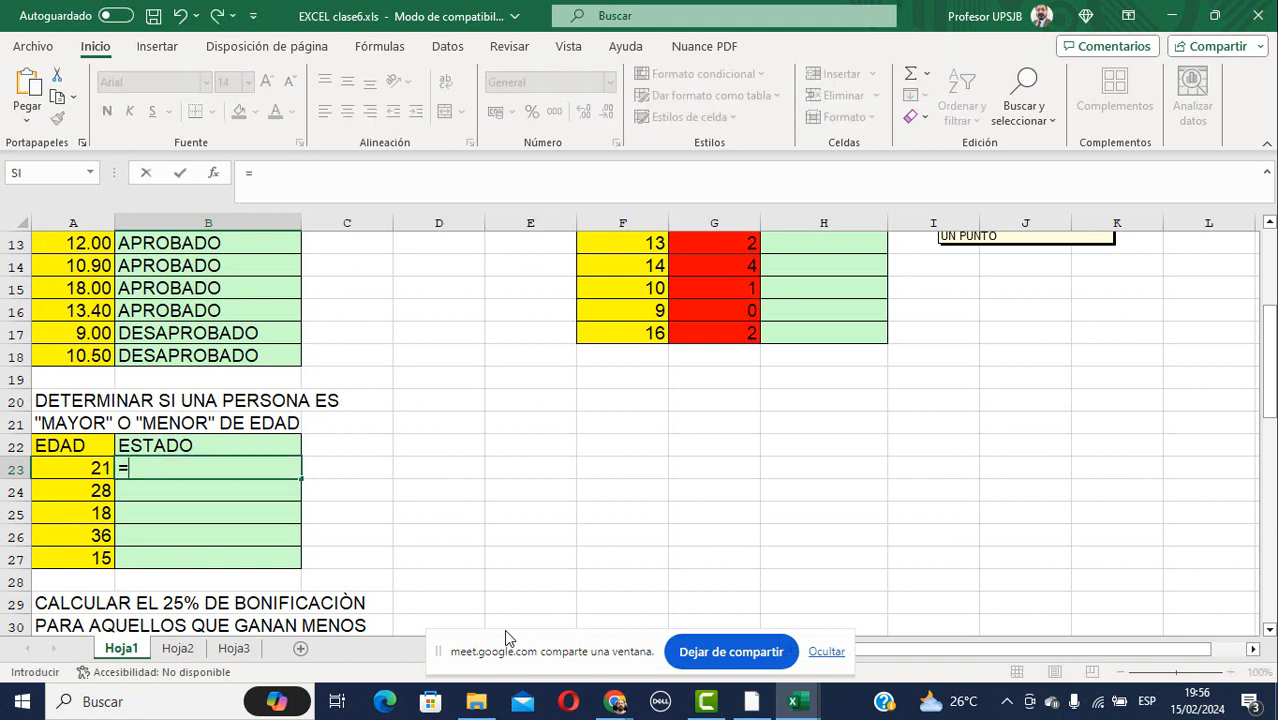
text(SI()
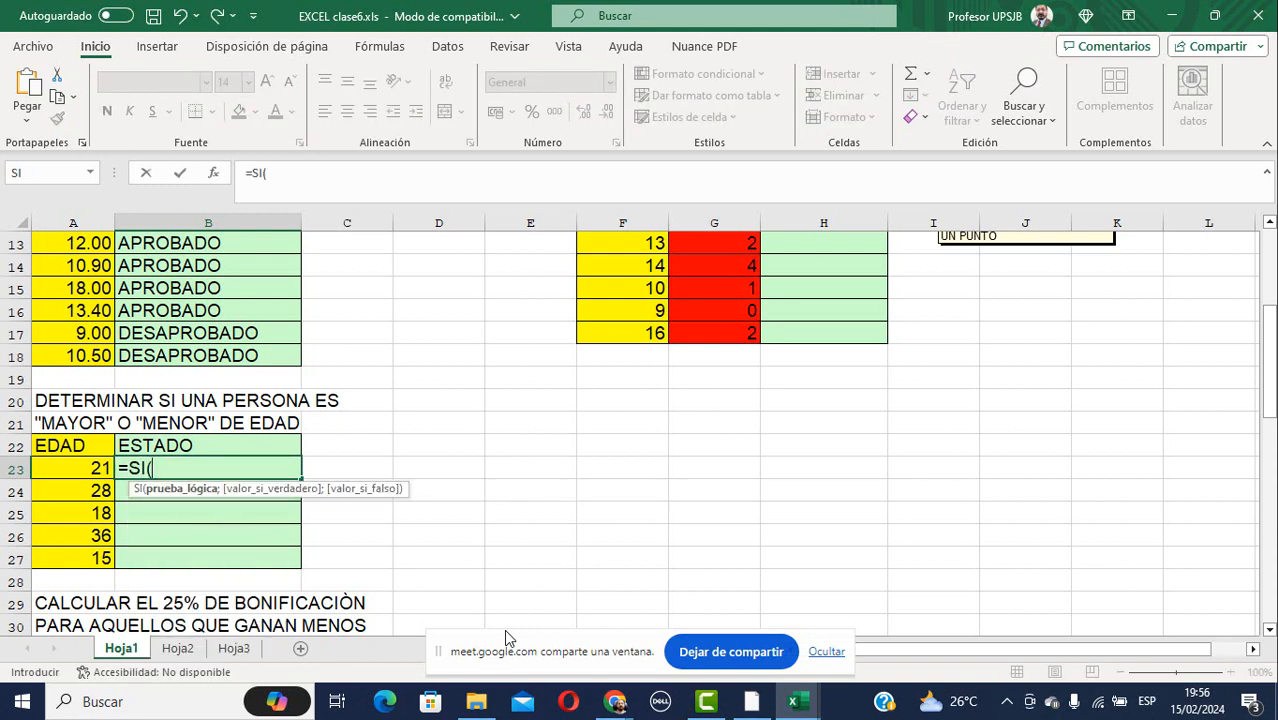
Complete B23 as =SI(A23>=18;"MAYOR";"MENOR"), adding the missing closing quote.
key(Left)
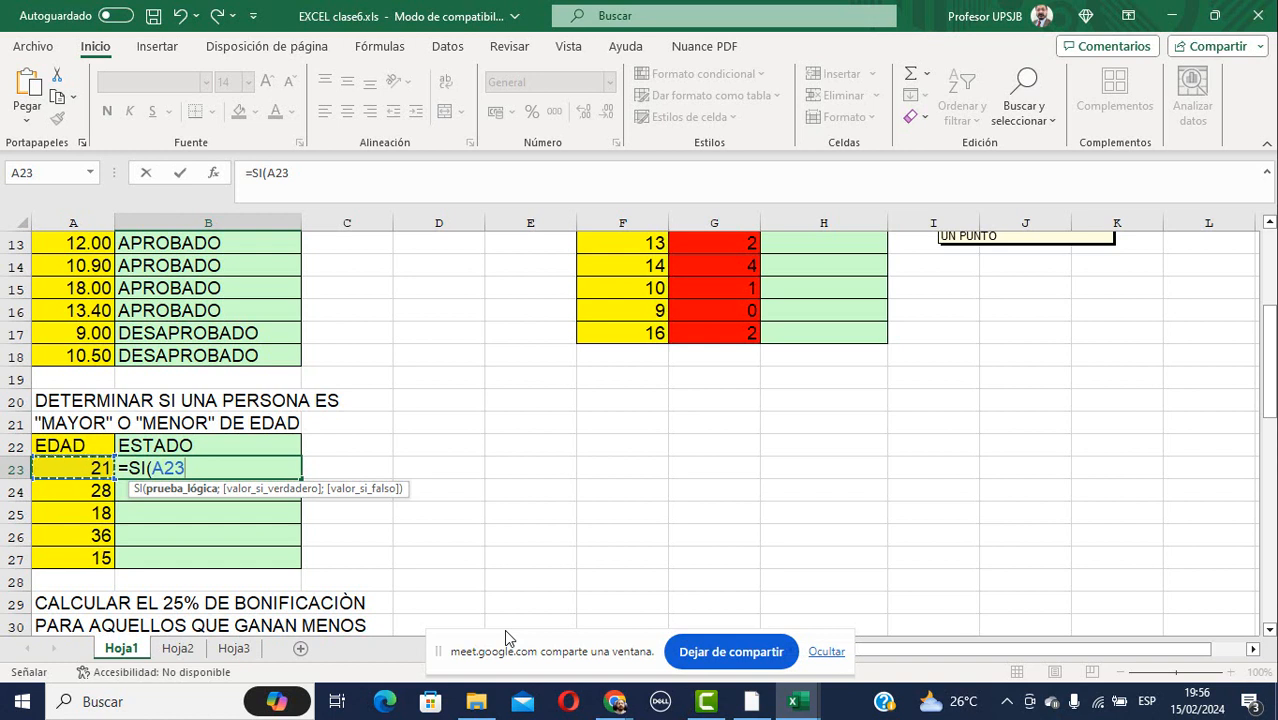
text(>=)
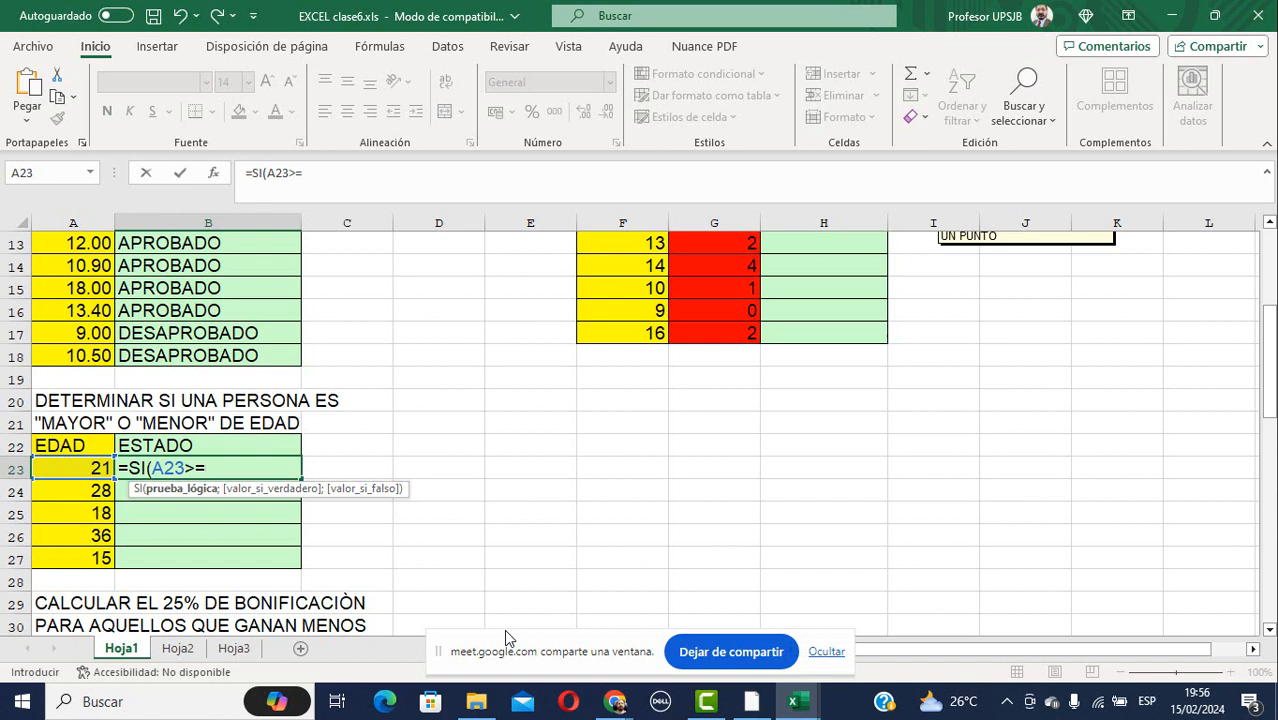
text(18;)
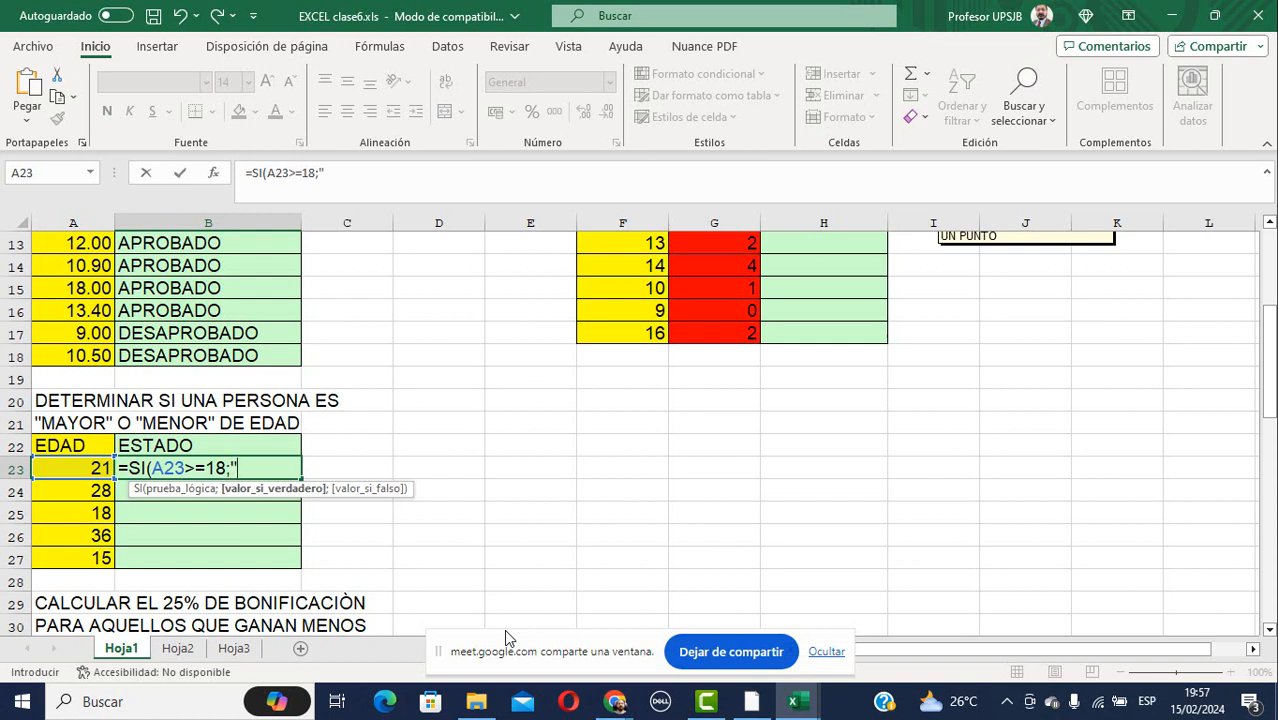
text("MAYOR)
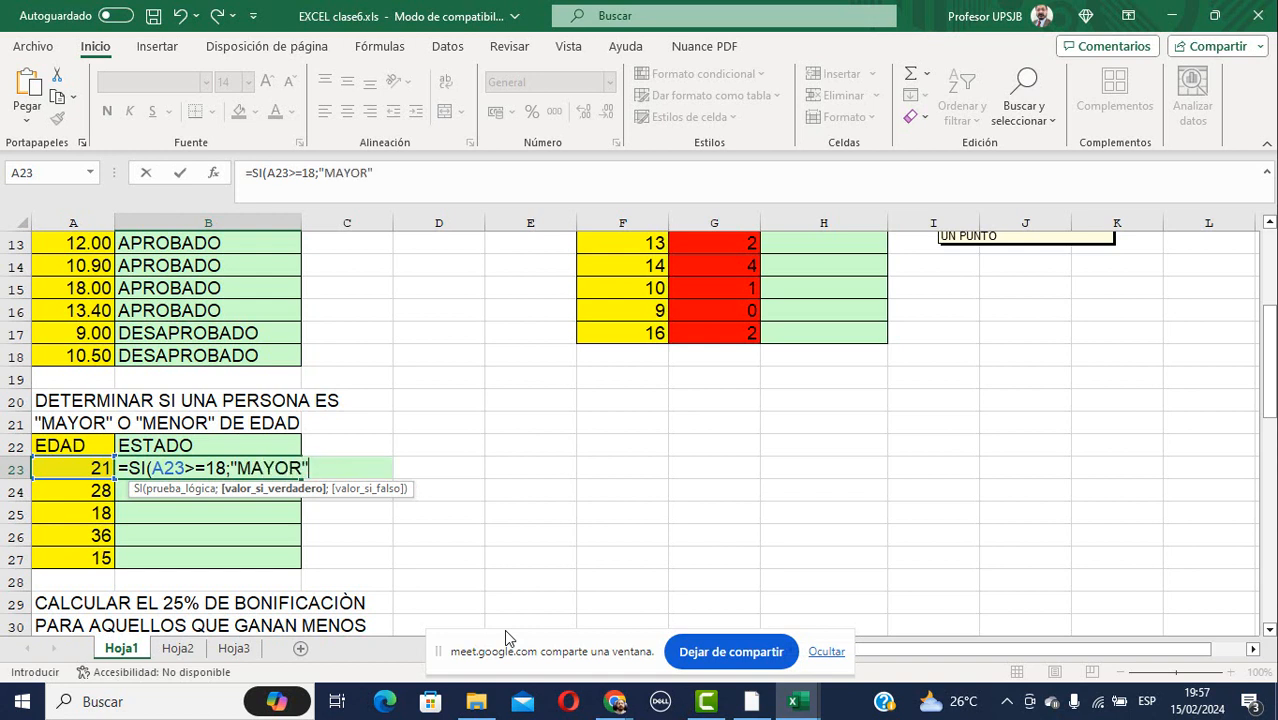
text(";")
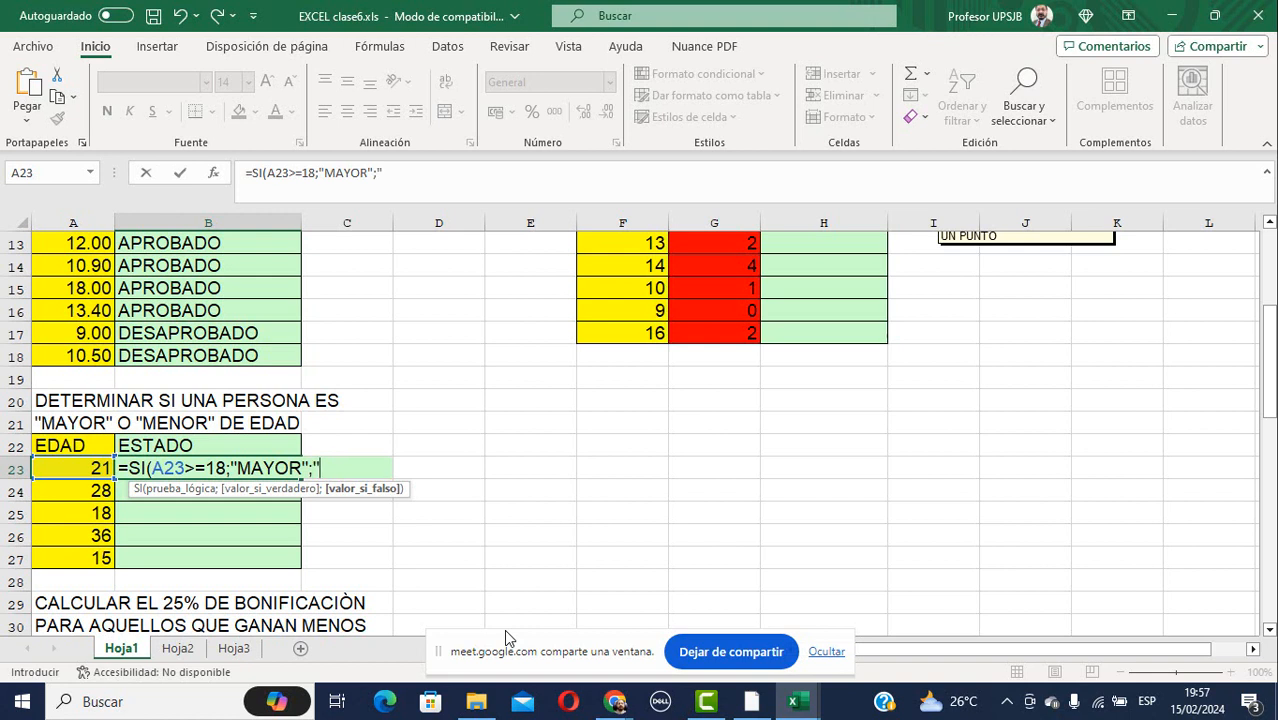
text(MENOR)
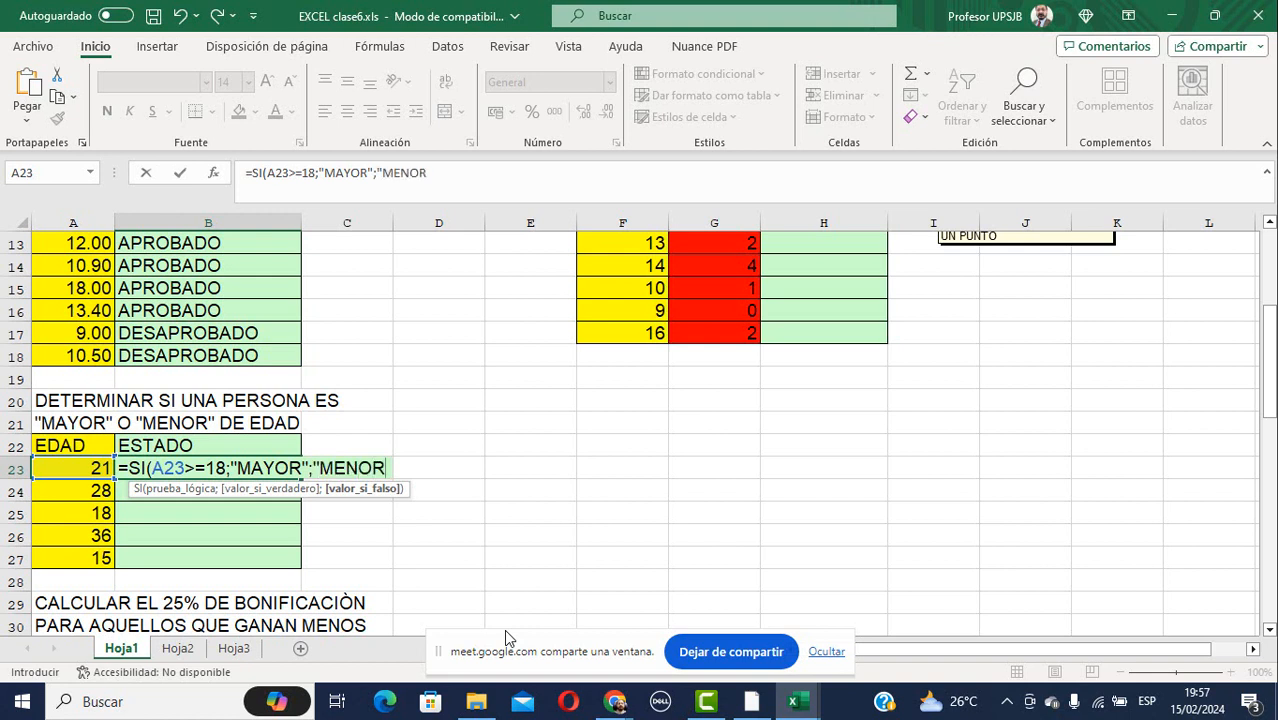
text("))
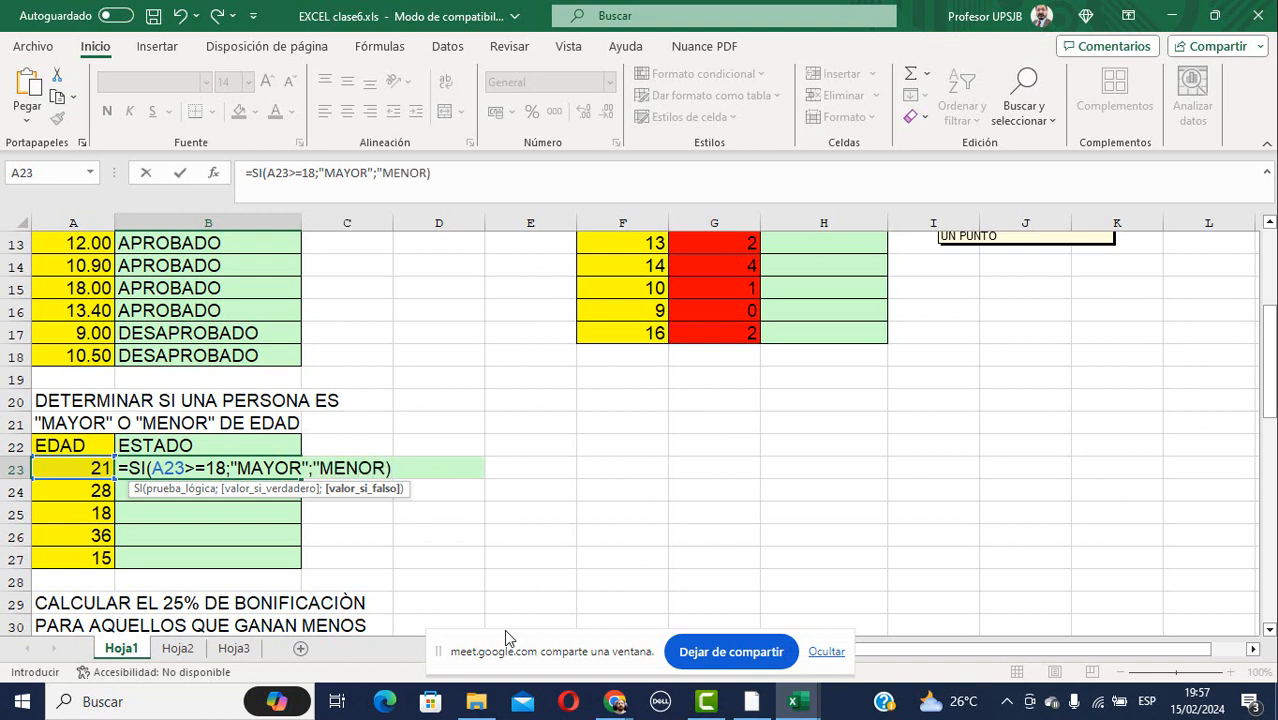
click(427, 173)
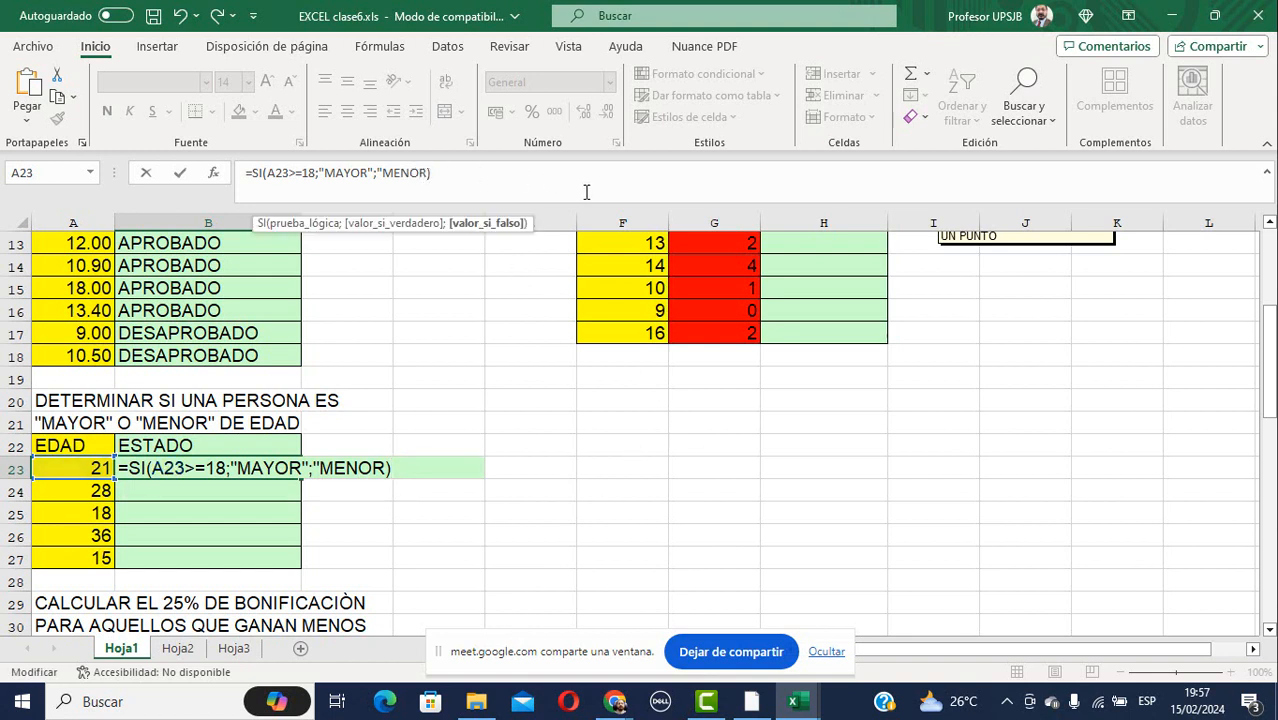
text(")
key(Return)
key(Up)
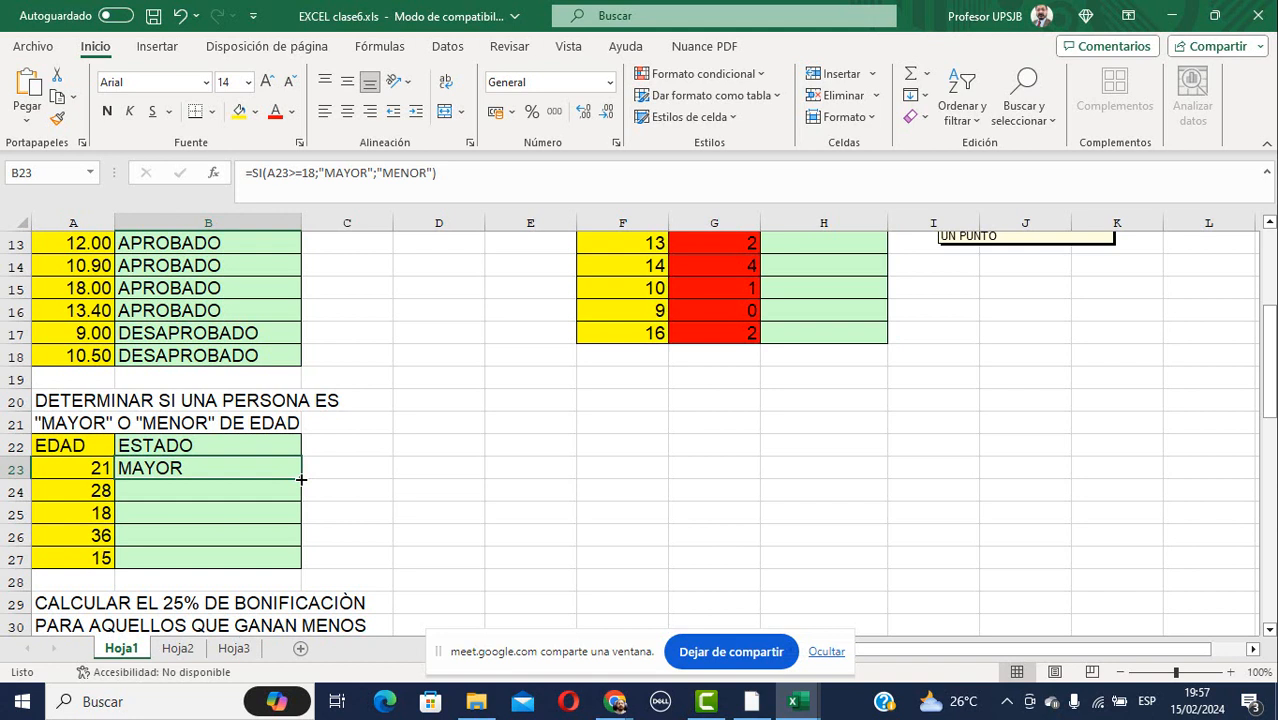
Fill the age formula from B23 down to B27, then check the copied formula in B25.
drag(301, 480, 296, 566)
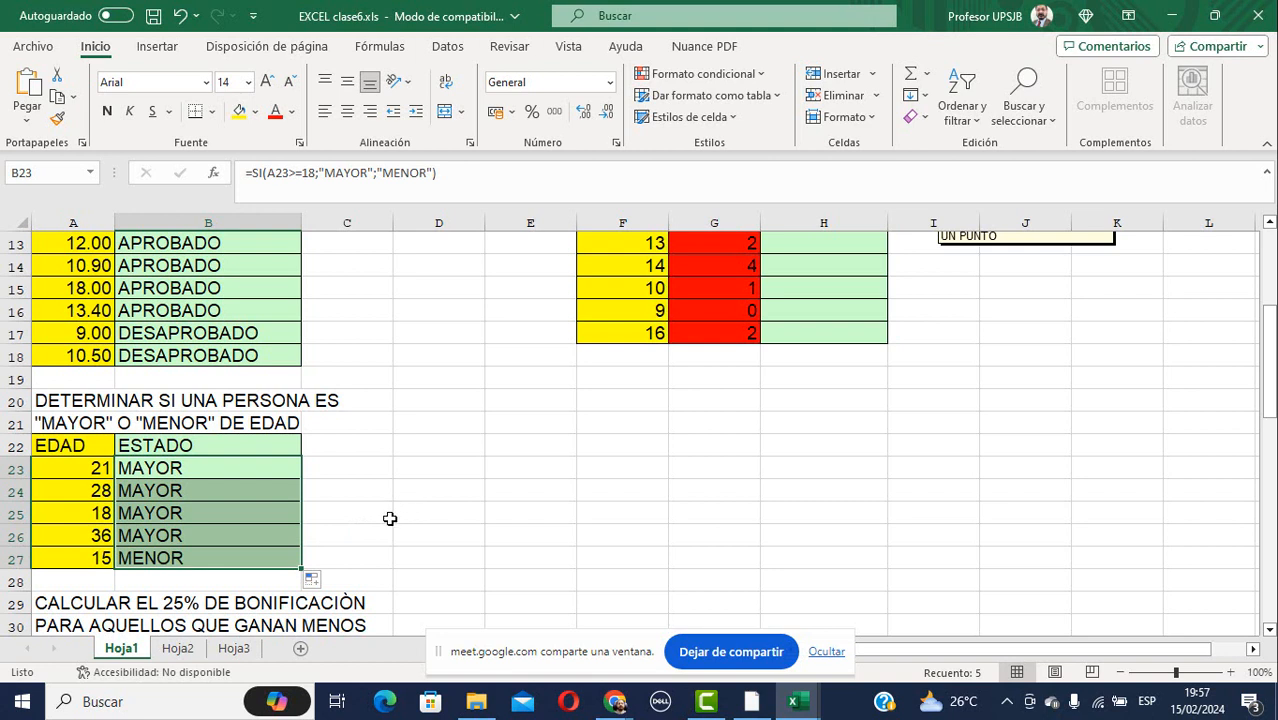
click(170, 515)
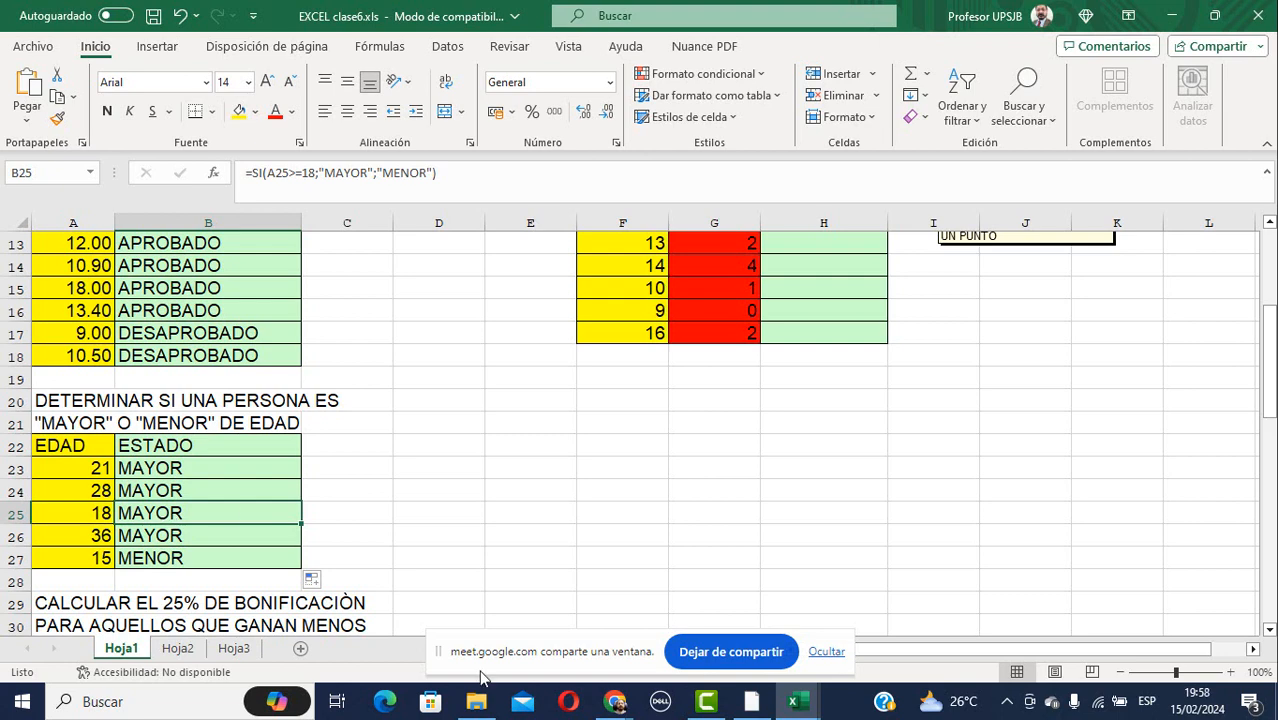
Clear the bonus results in B35:B38, then select B34's full formula in the formula bar.
scroll(390, 521, down, 1)
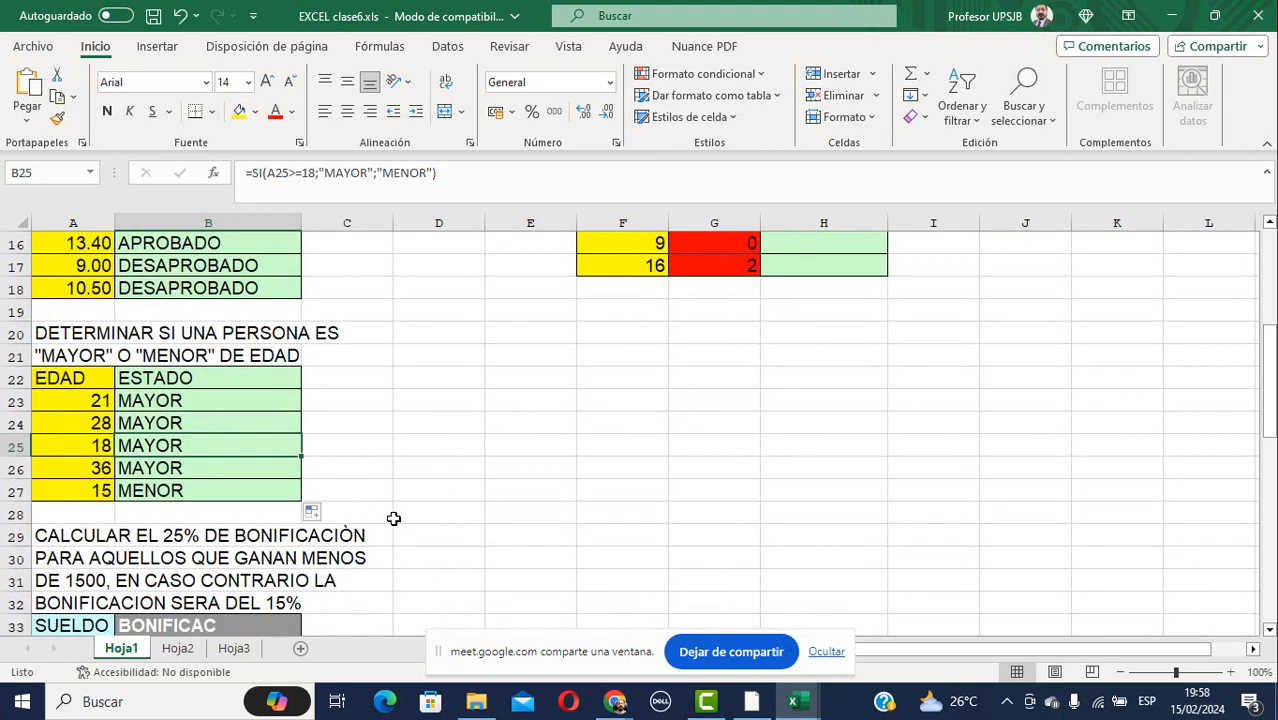
scroll(390, 521, down, 2)
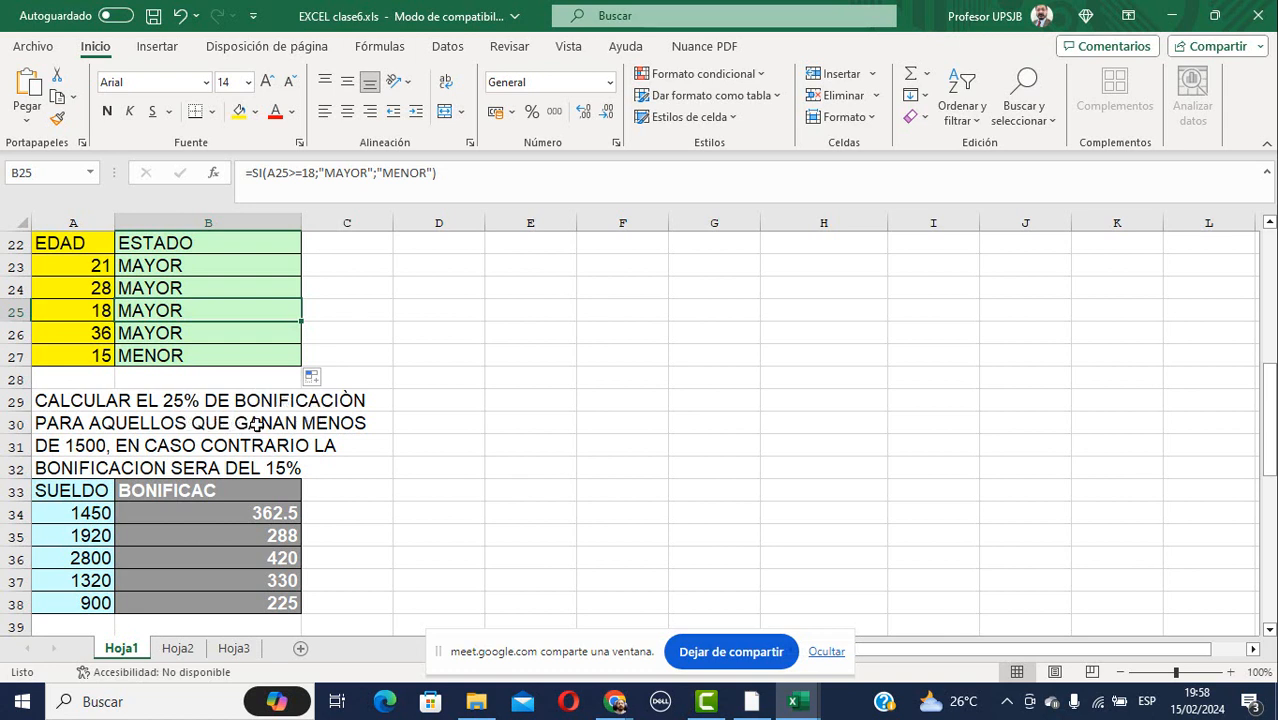
click(210, 512)
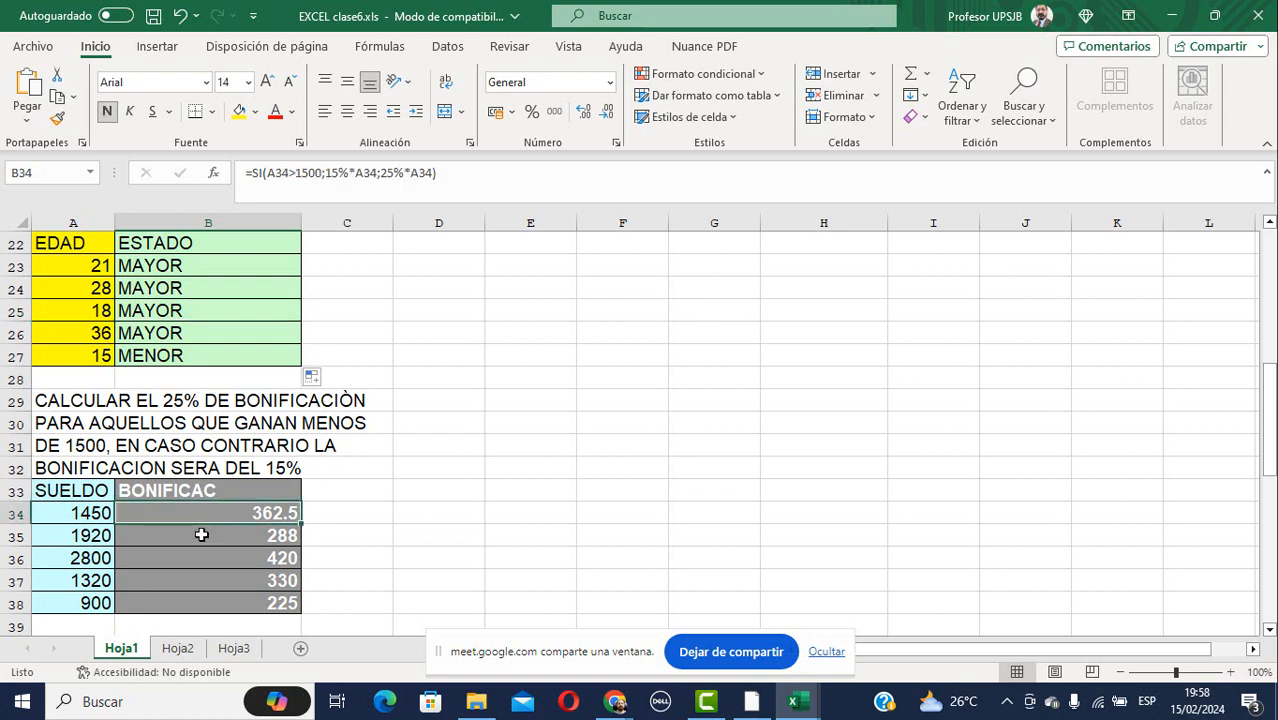
drag(201, 535, 220, 603)
key(Delete)
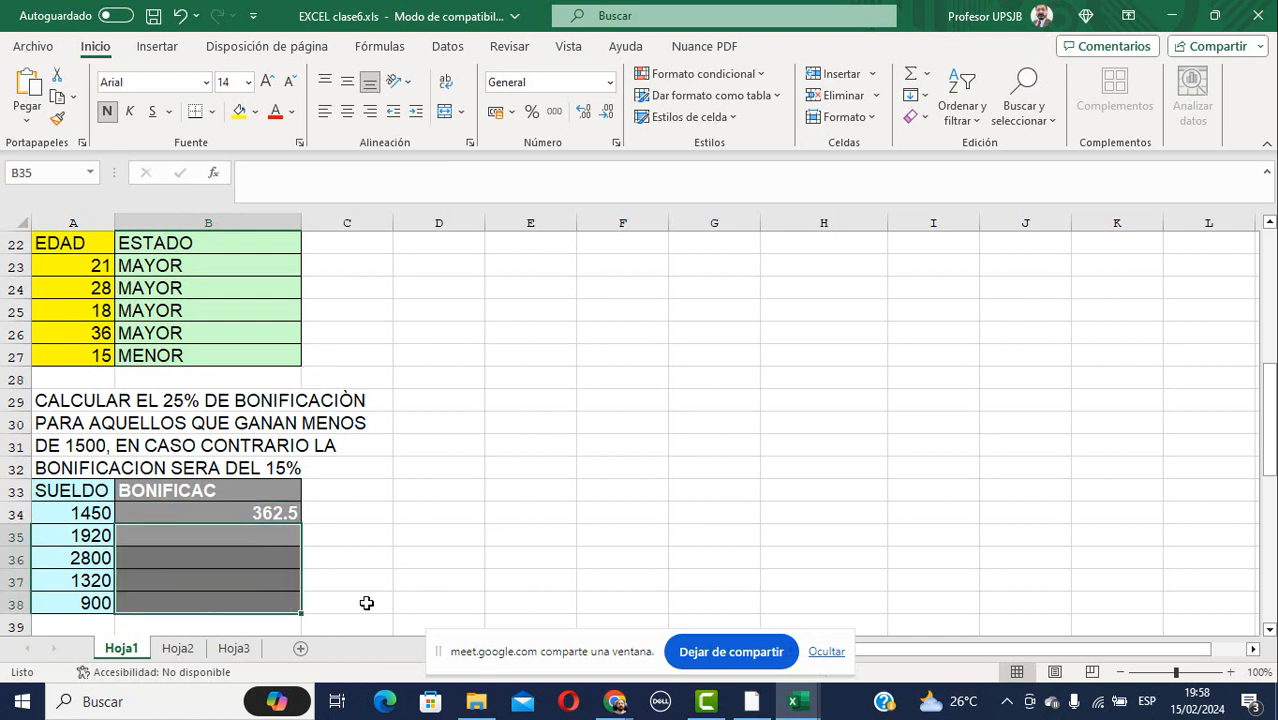
key(Up)
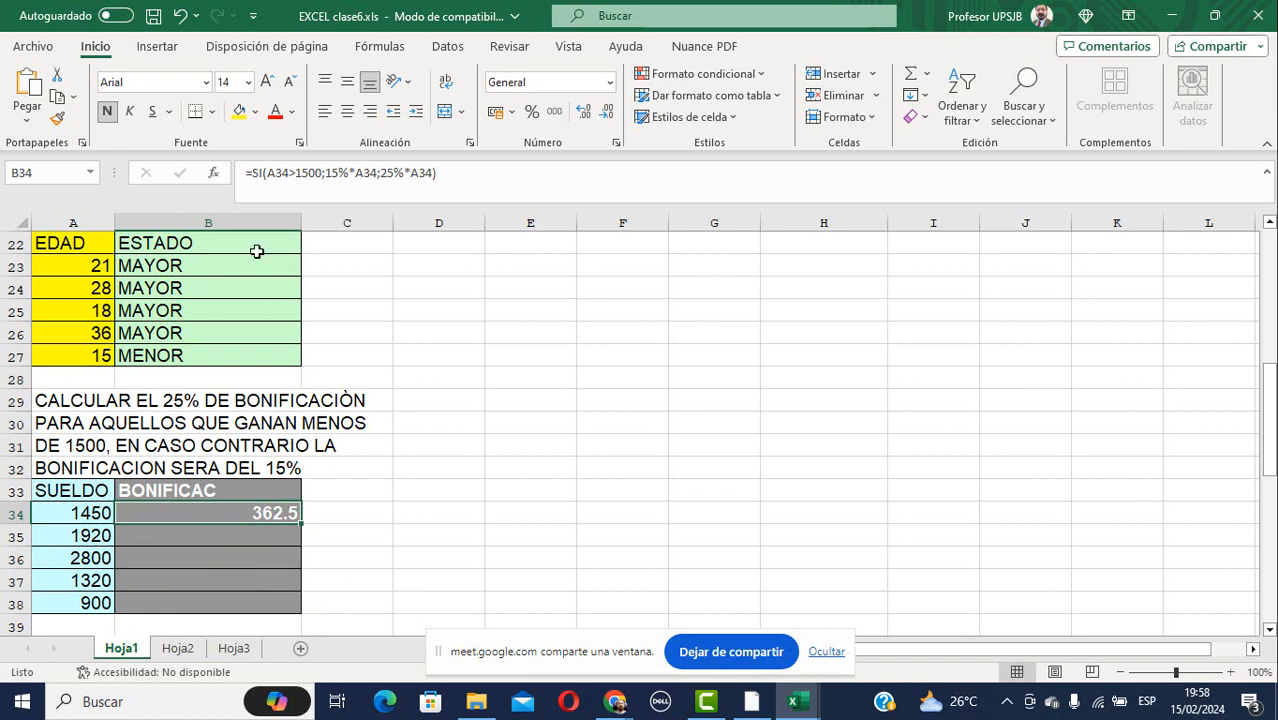
drag(450, 172, 247, 172)
key(ctrl+c)
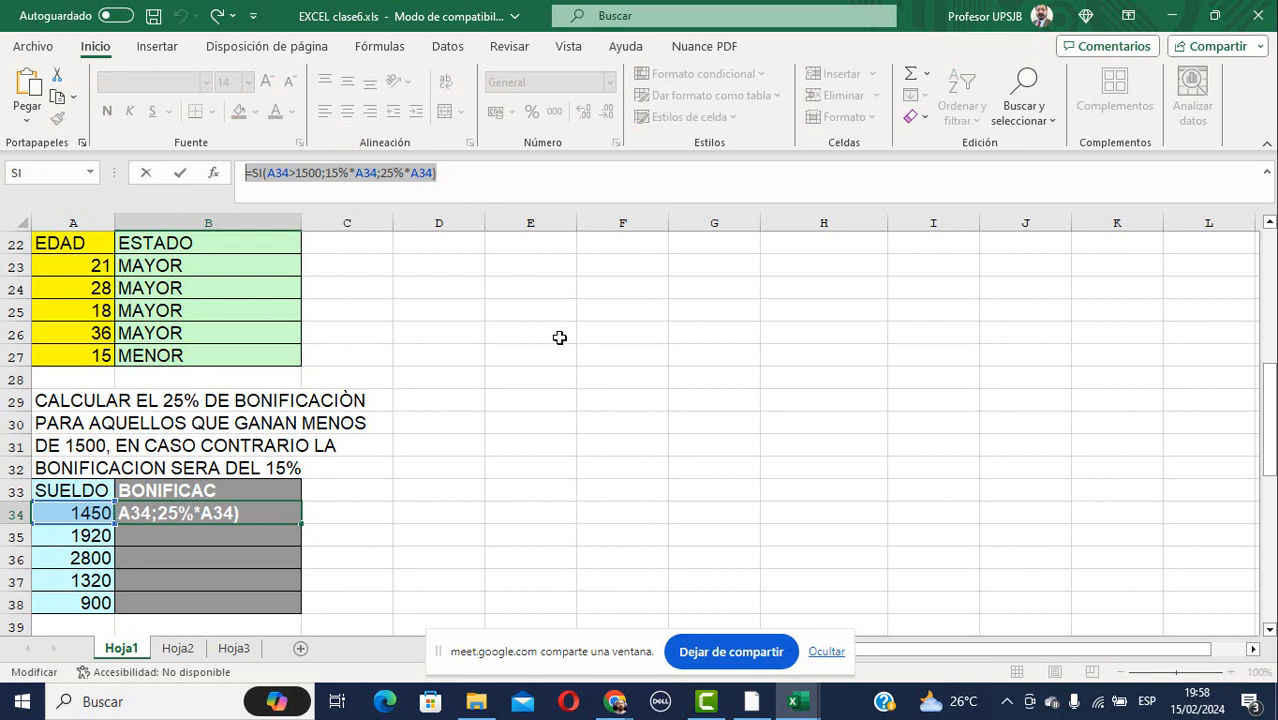
Paste B34's bonus formula into E34 after a leading apostrophe.
text(=)
click(513, 513)
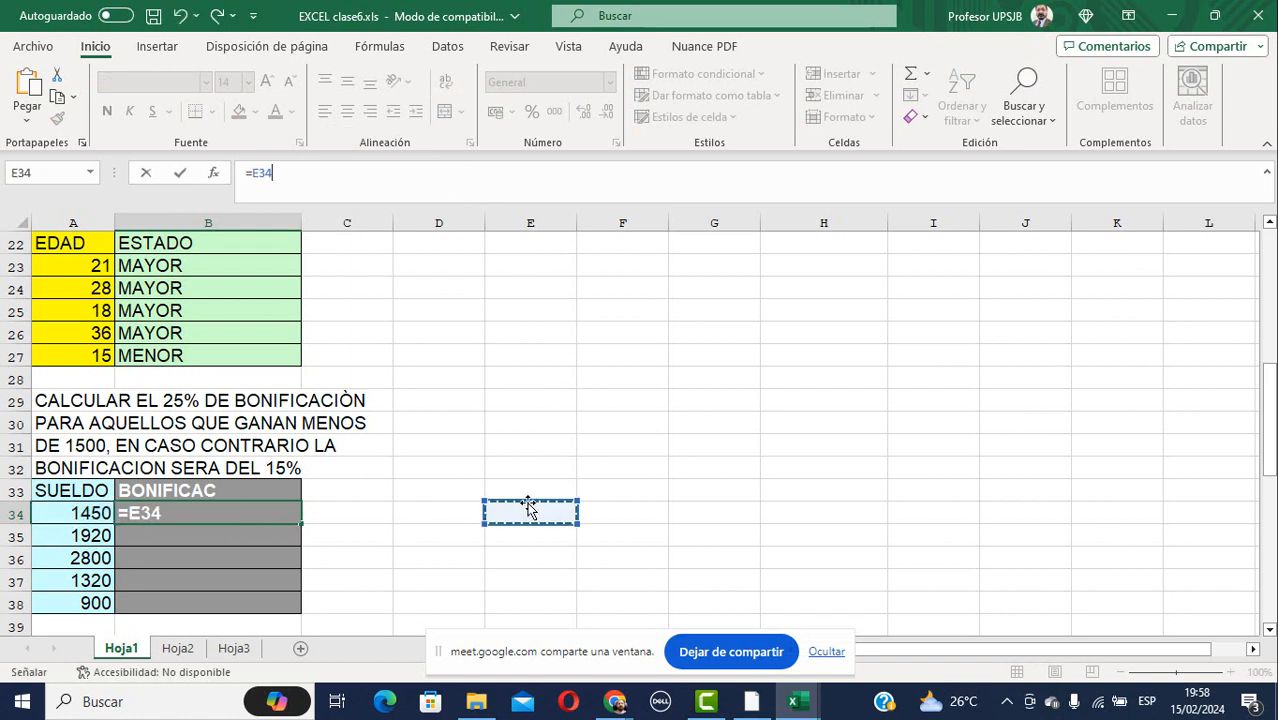
key(Escape)
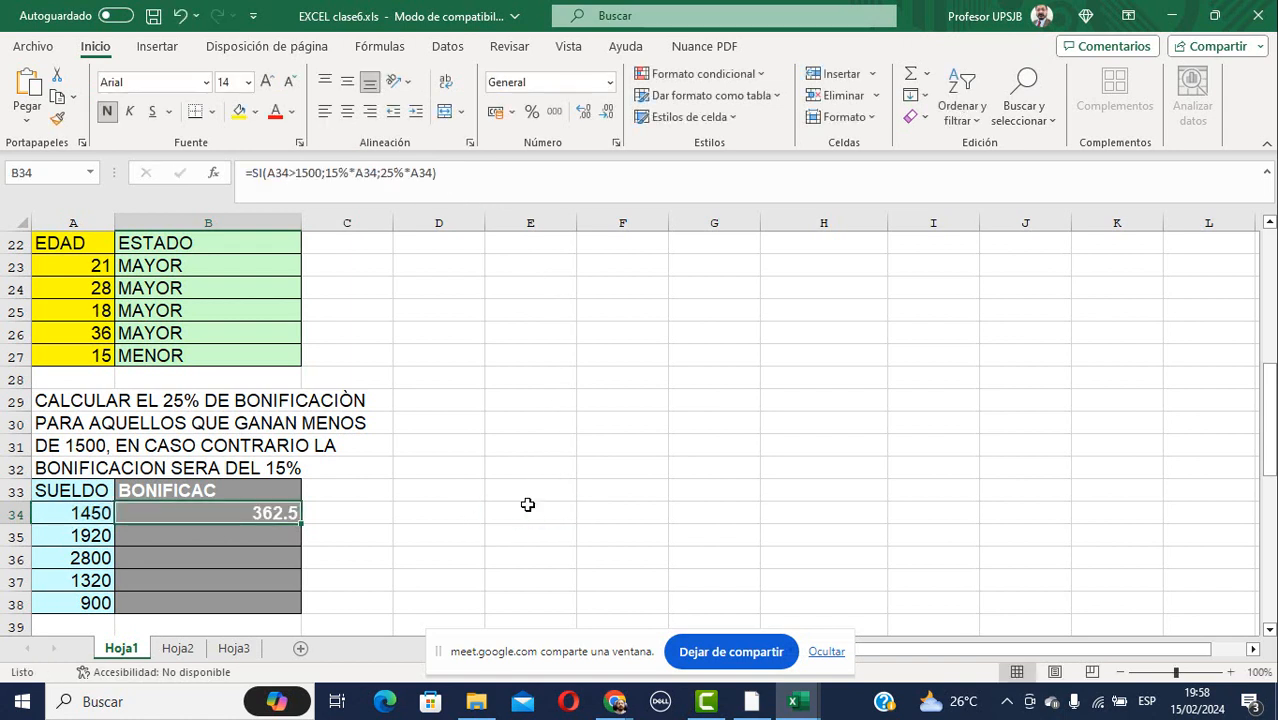
click(525, 512)
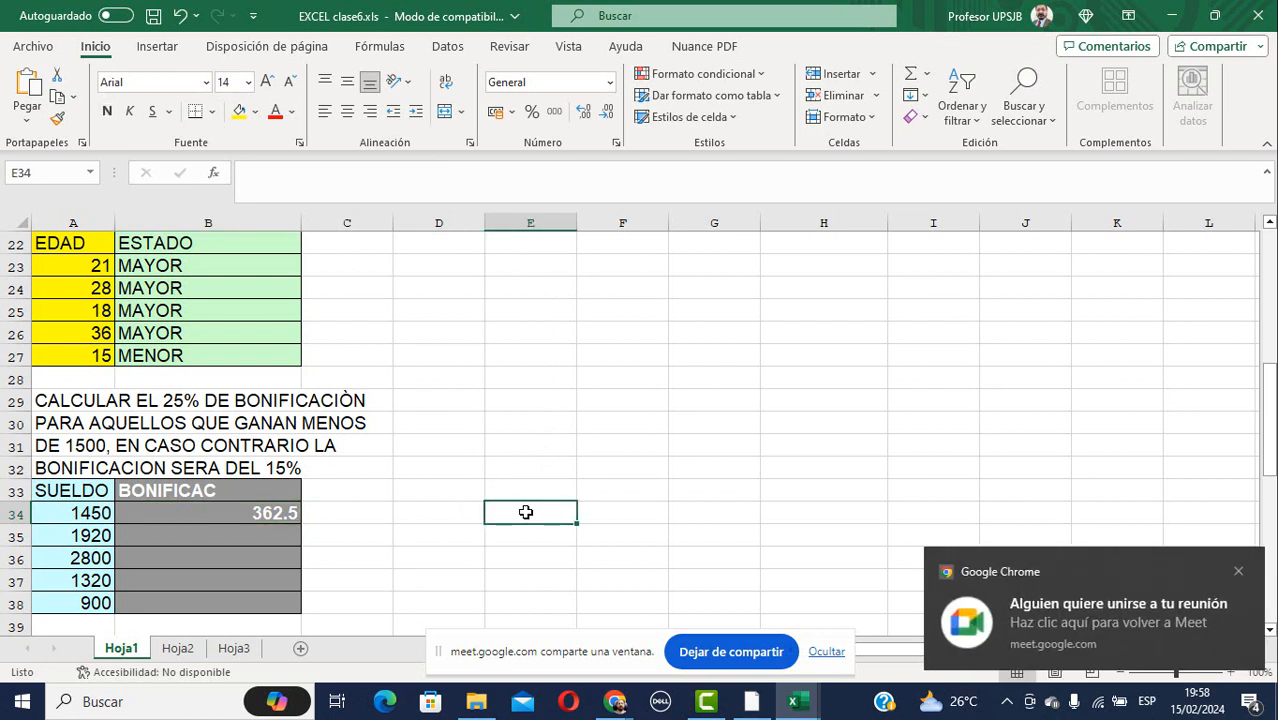
text(')
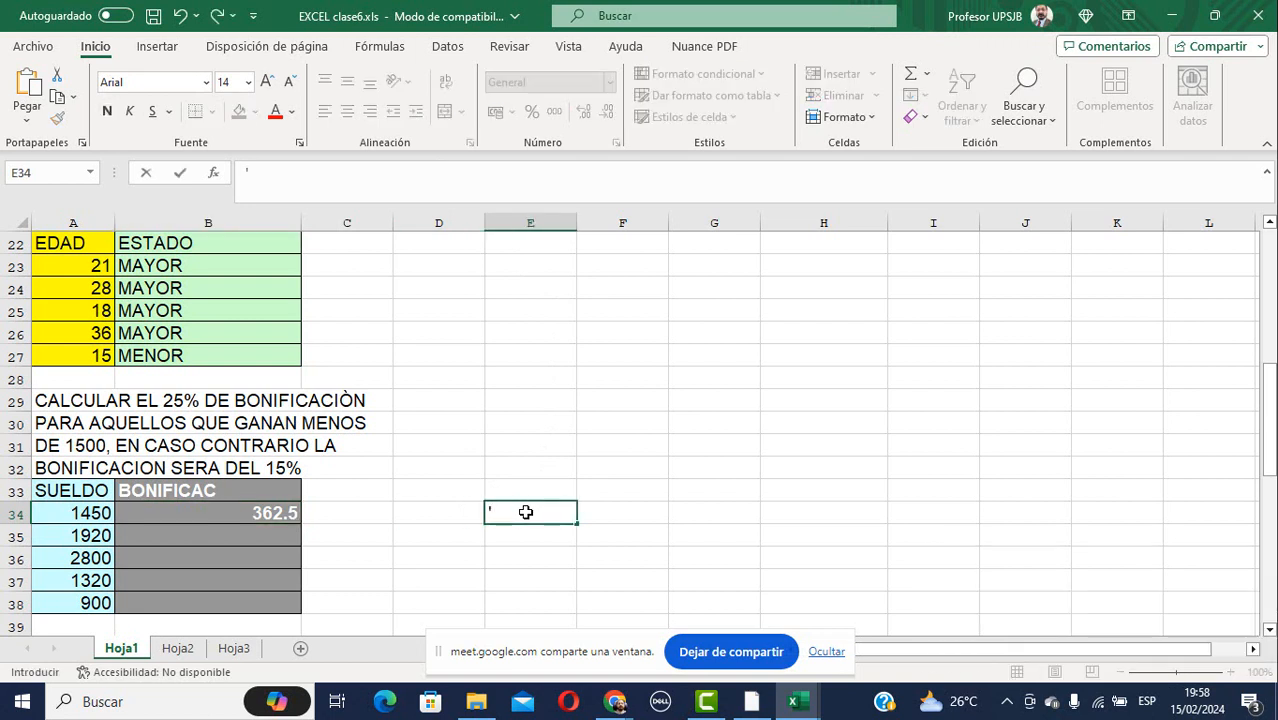
key(ctrl+v)
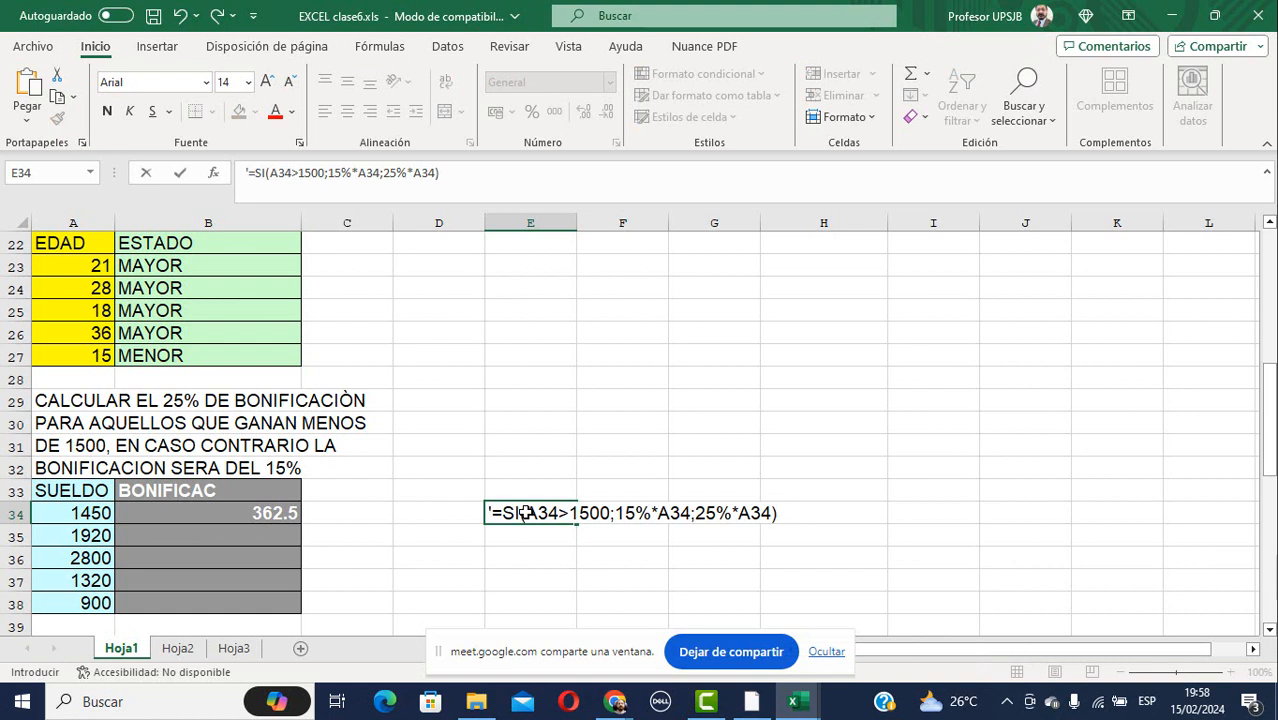
Fix the stray characters so E34 shows =SI(A34>1500;15%*A34;25%*A34) as text.
click(250, 172)
key(BackSpace)
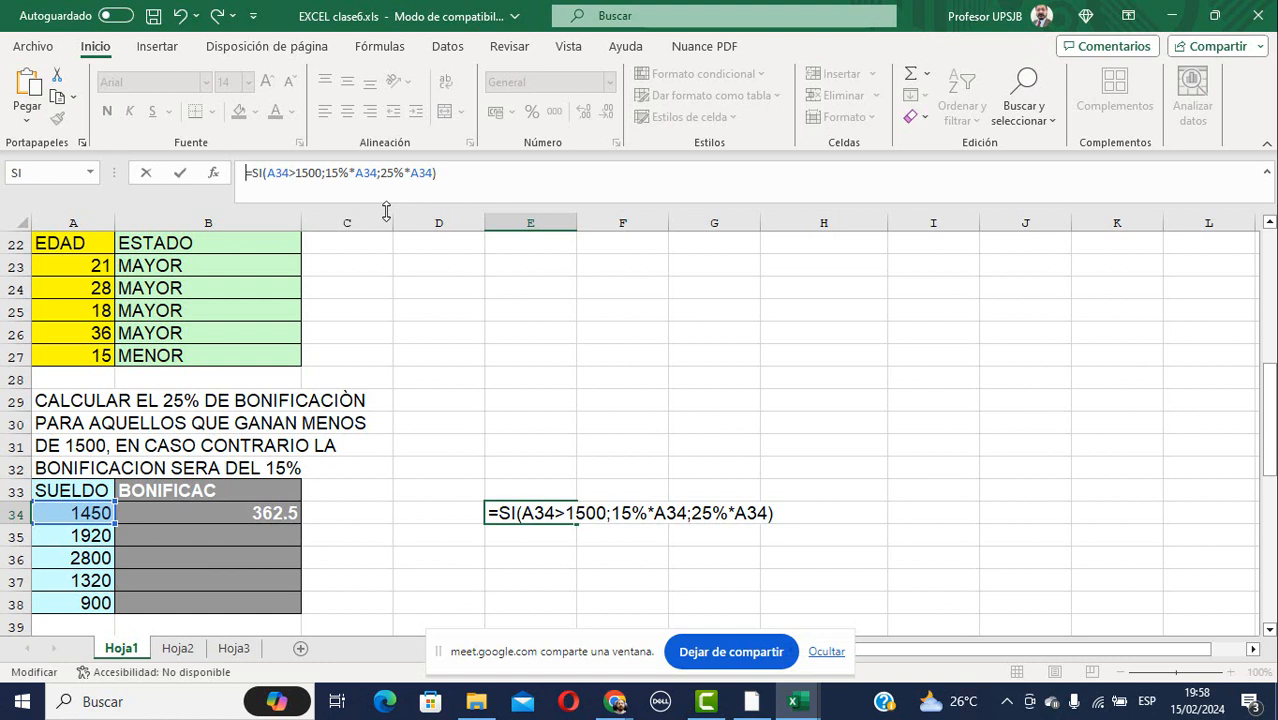
text(´¿')
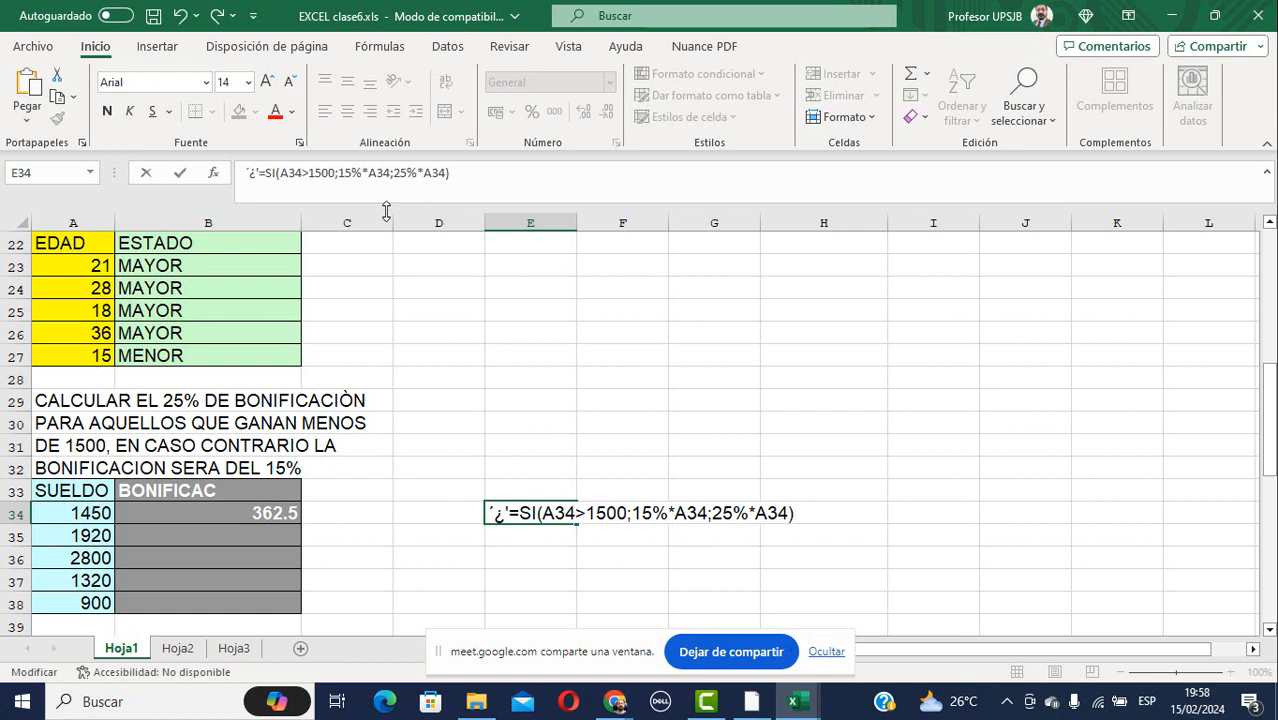
key(BackSpace)
key(BackSpace)
key(BackSpace)
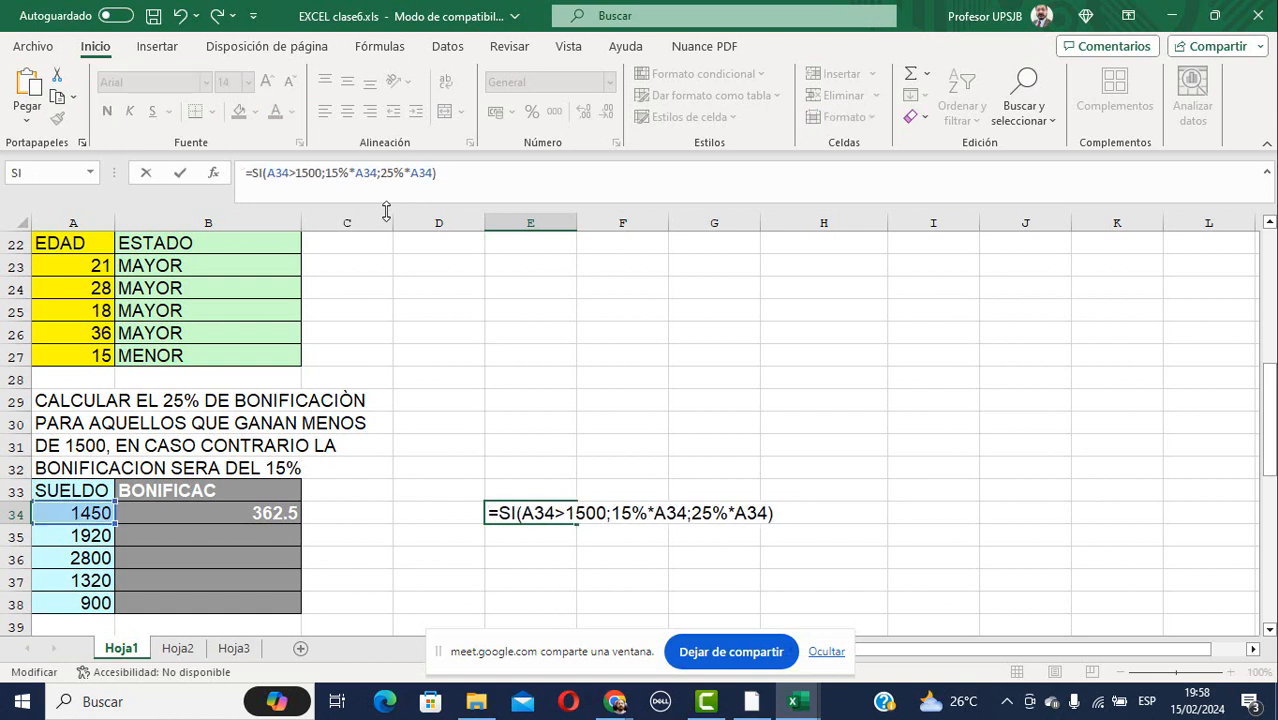
text(¿)
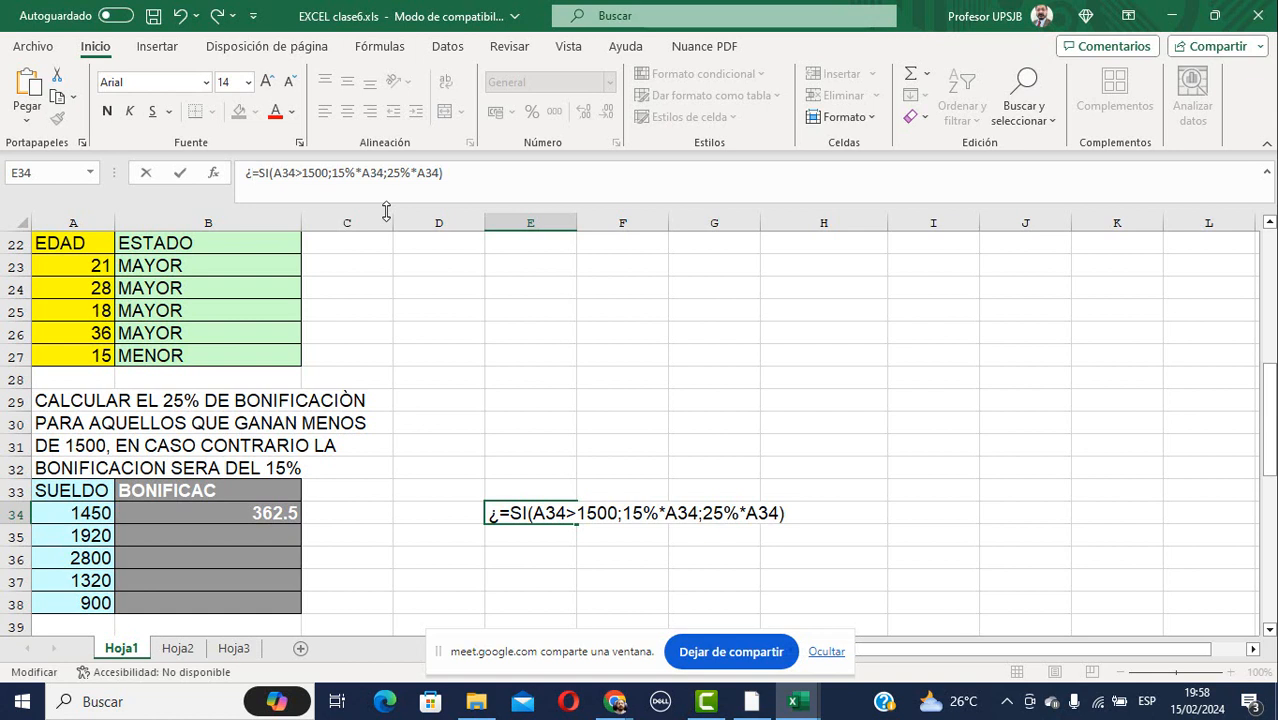
key(BackSpace)
text(')
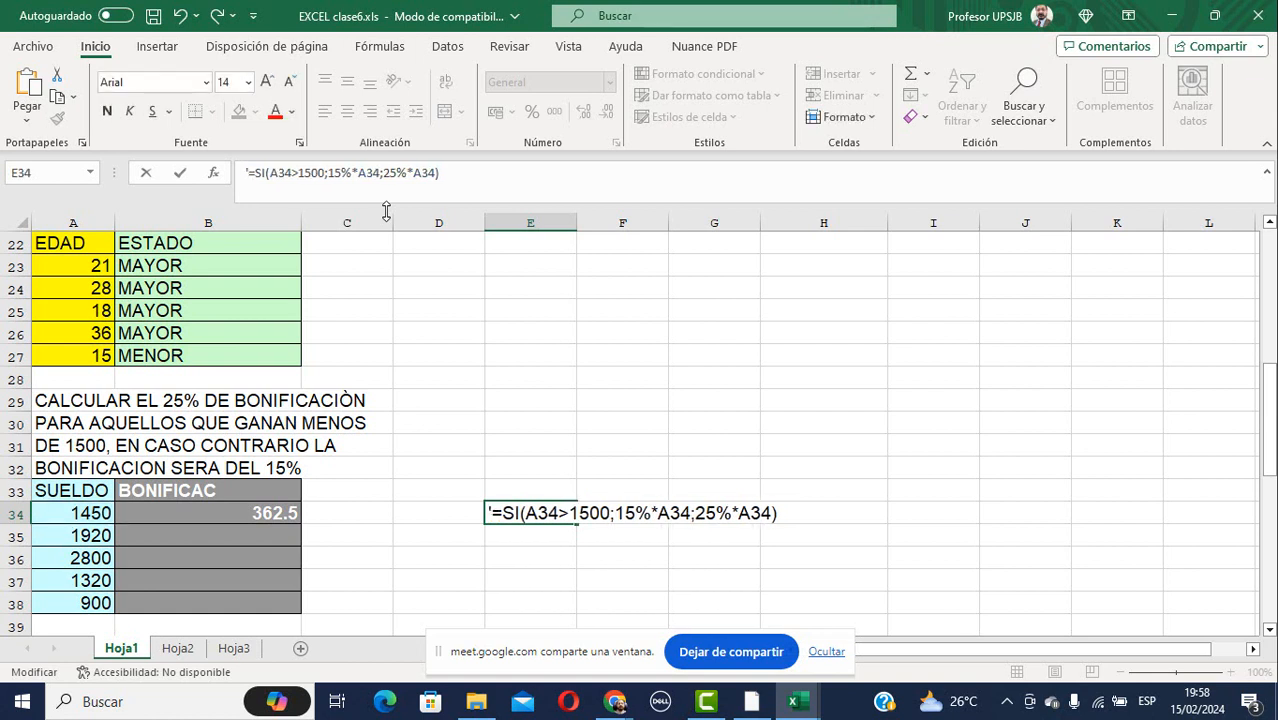
key(ctrl+Return)
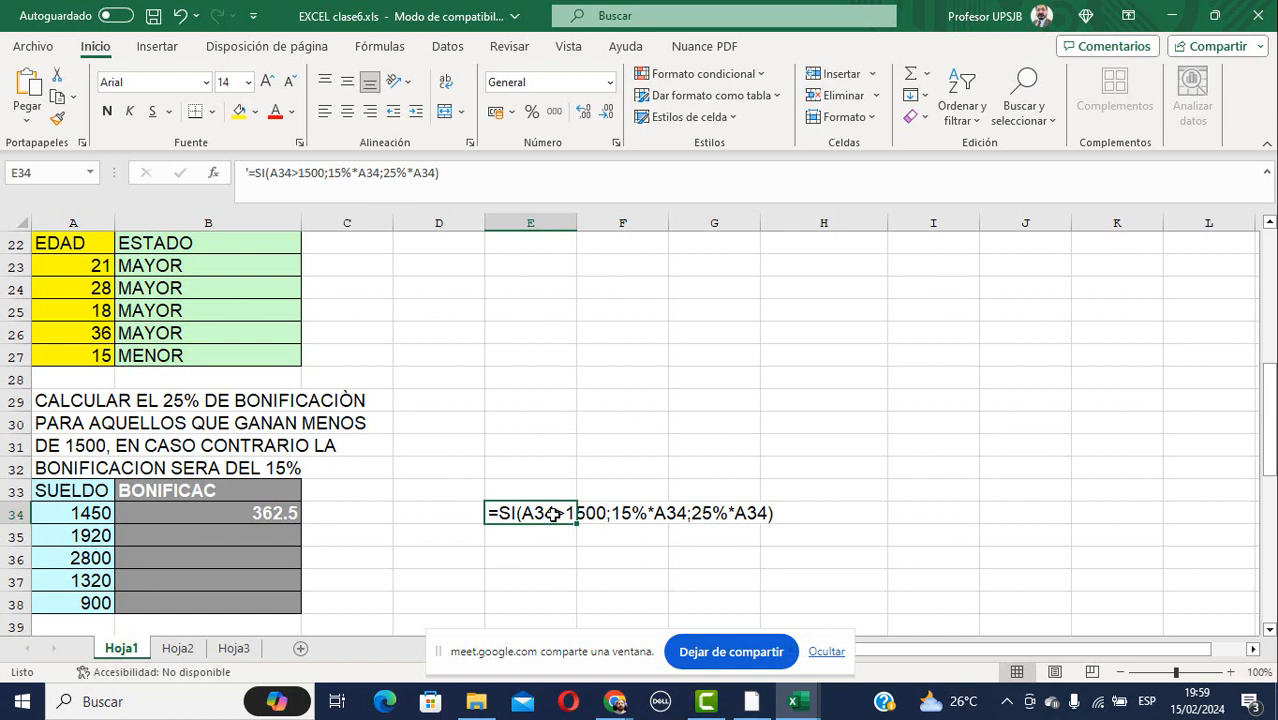
click(517, 536)
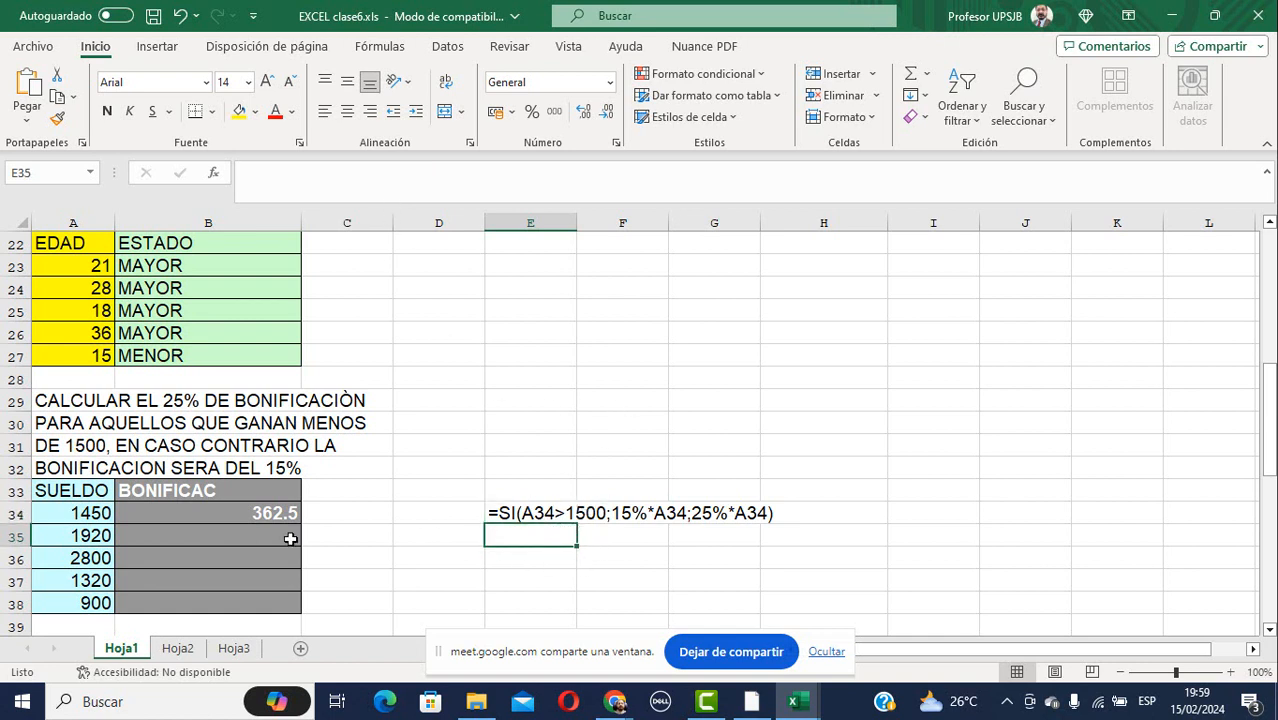
click(75, 514)
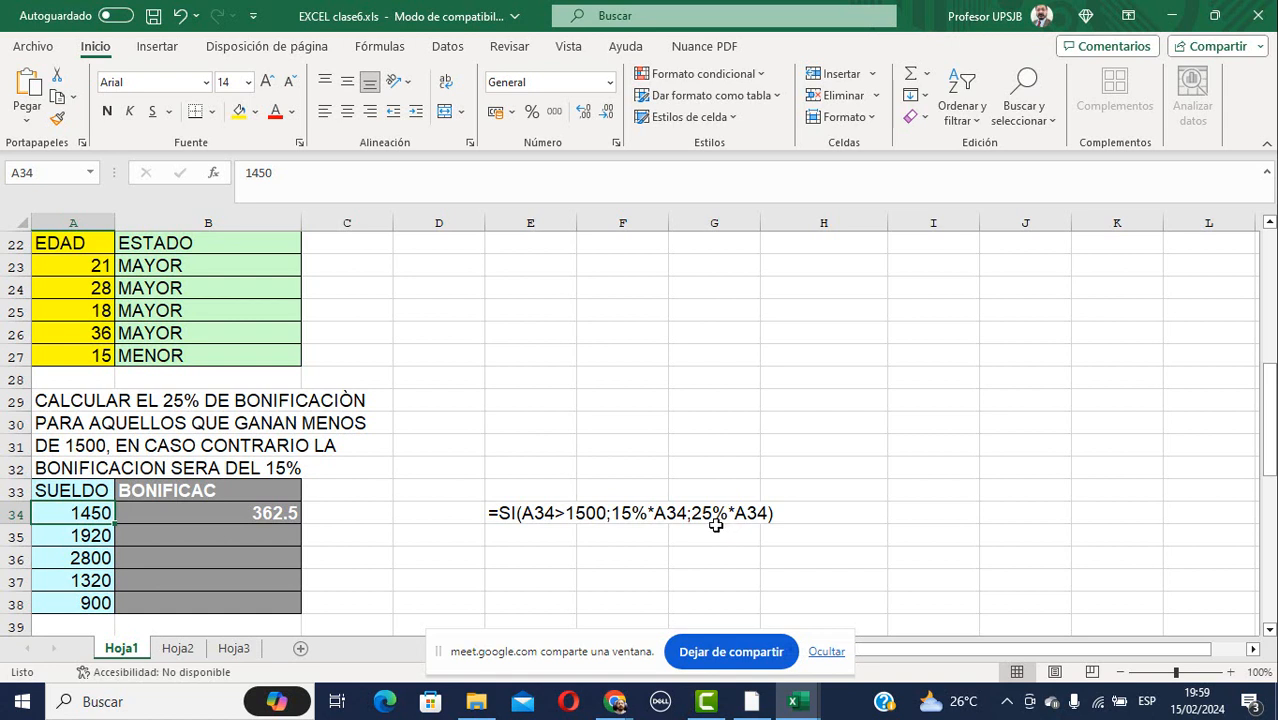
Refill the bonus formula from B34 down to B38, giving 288, 420, 330 and 225.
click(293, 520)
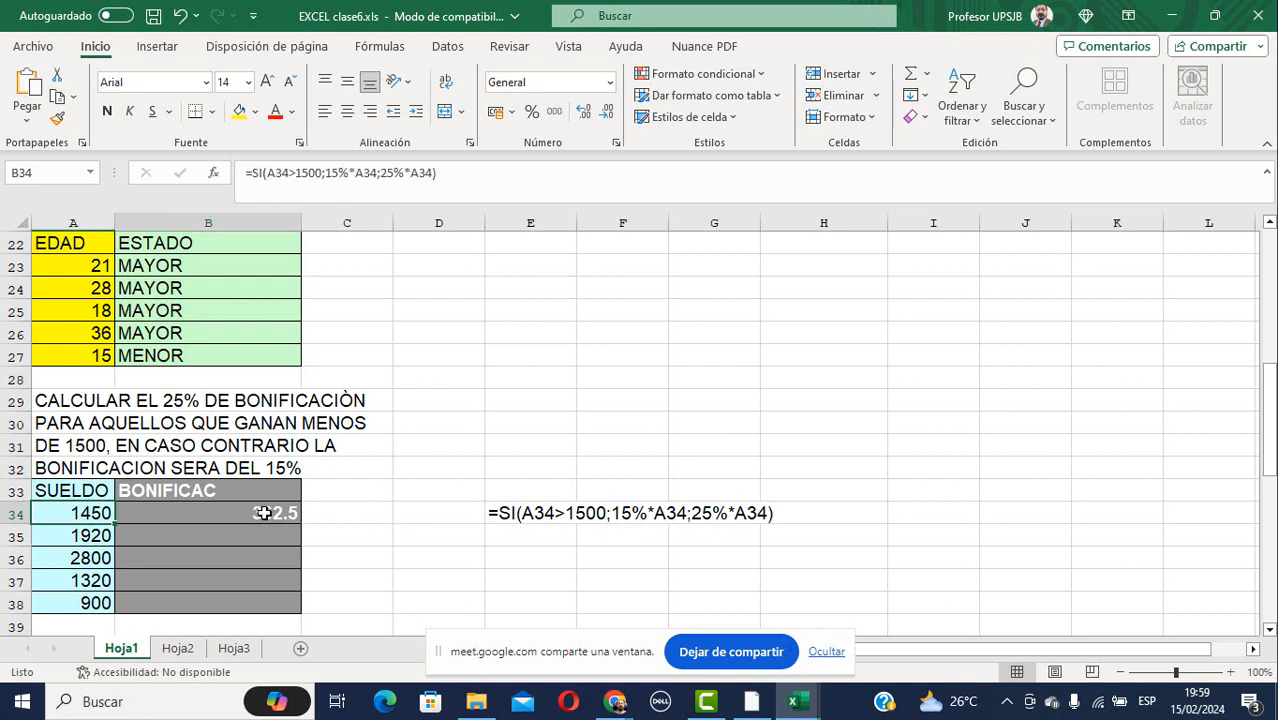
drag(299, 524, 298, 612)
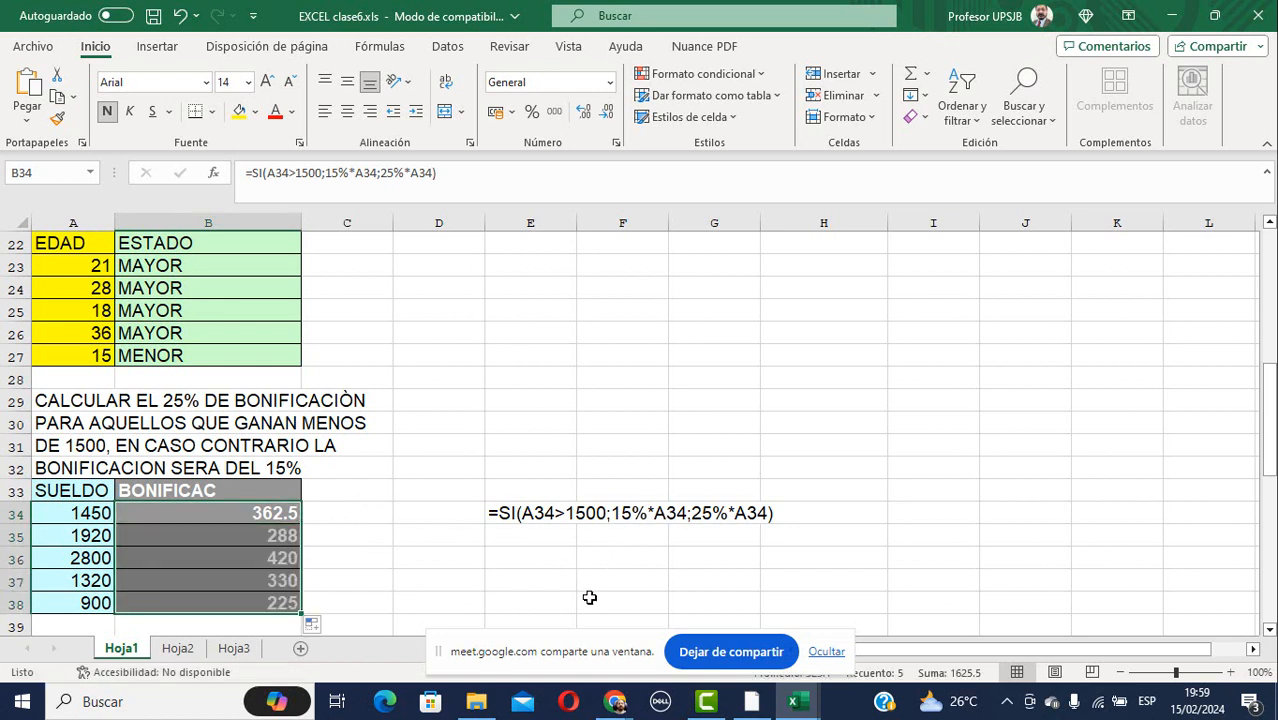
click(826, 651)
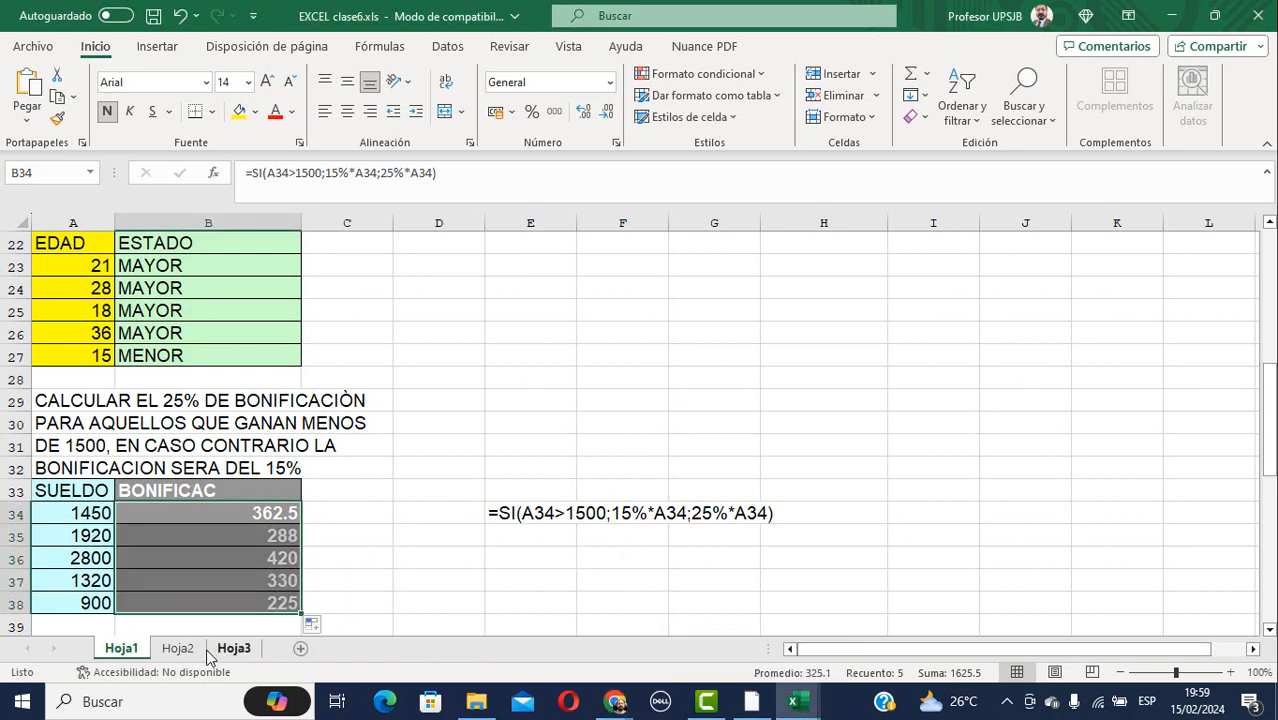
Look through the Hoja2 and Hoja3 sheets, ending back on Hoja1.
click(177, 648)
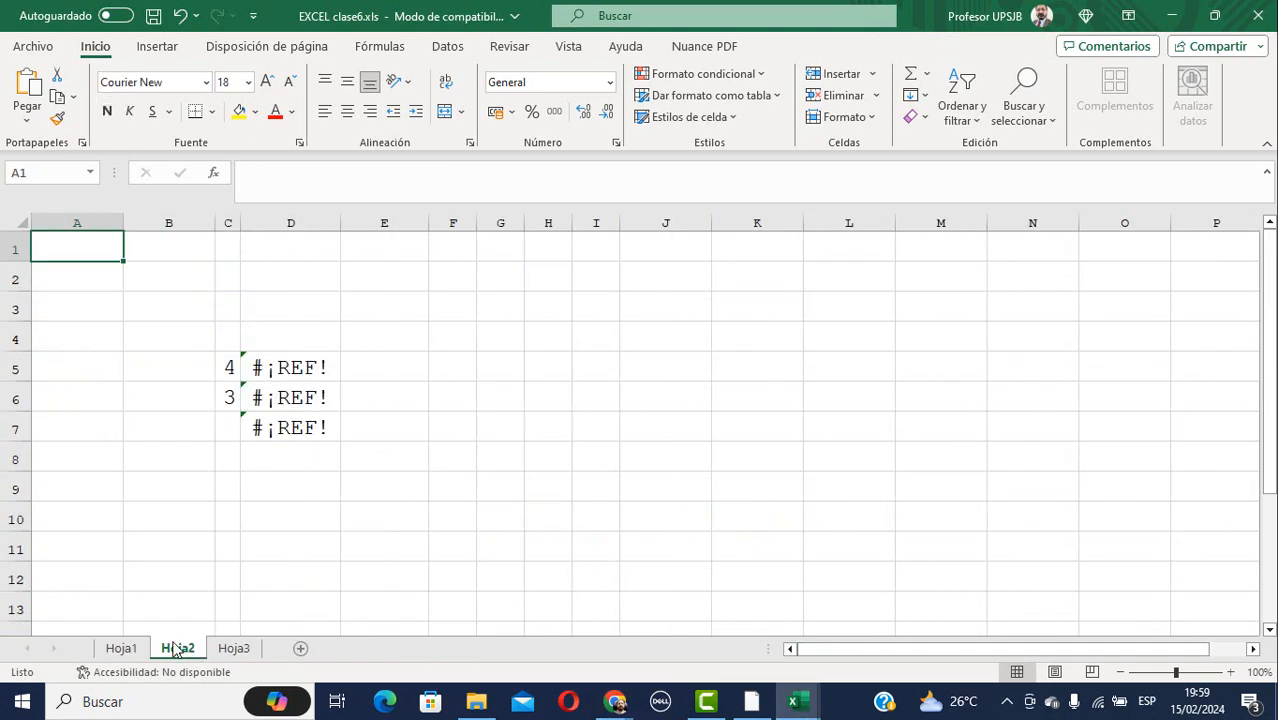
click(121, 648)
click(235, 650)
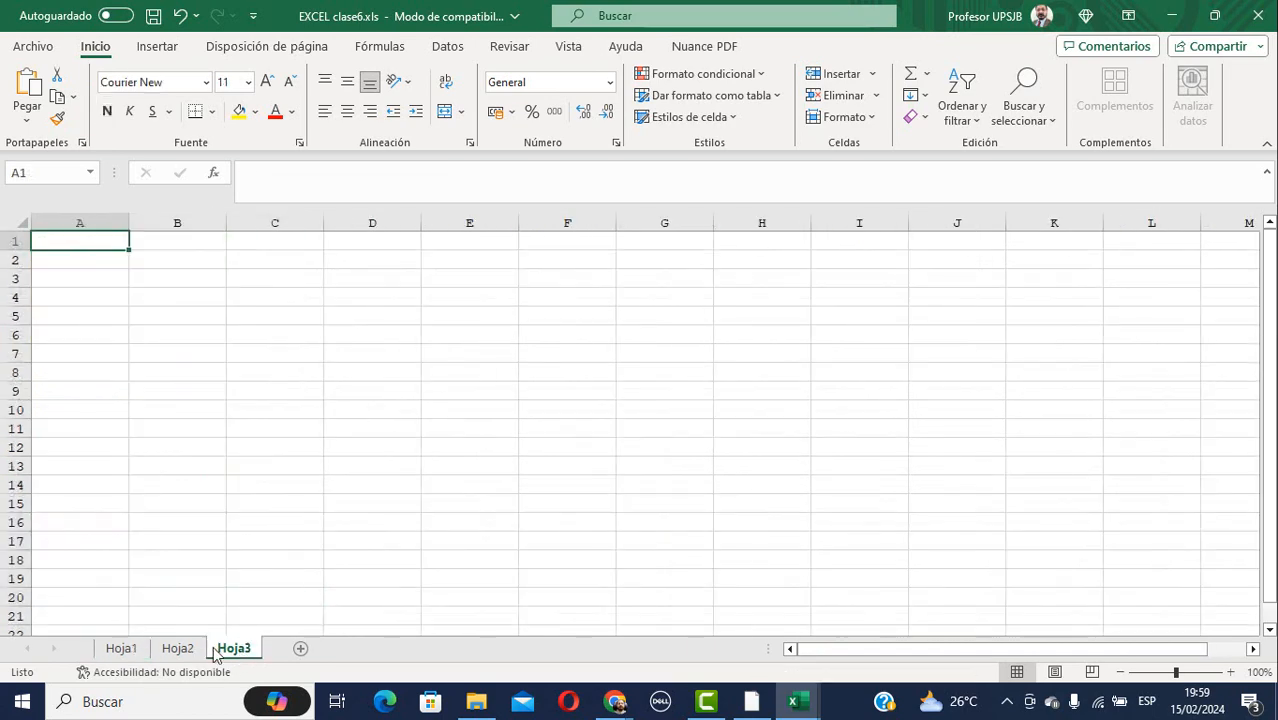
click(123, 650)
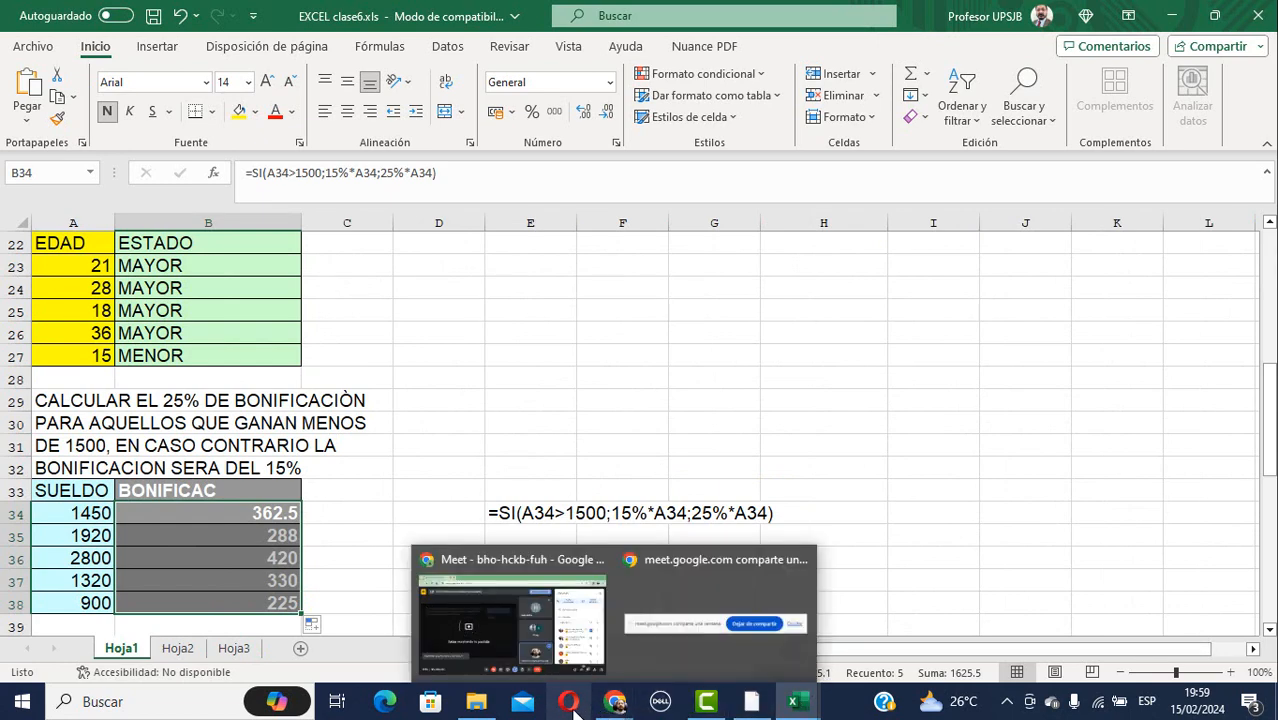
Open EXCEL clase7.xls from the exercise folder and bring the Meet call window to the front.
click(475, 709)
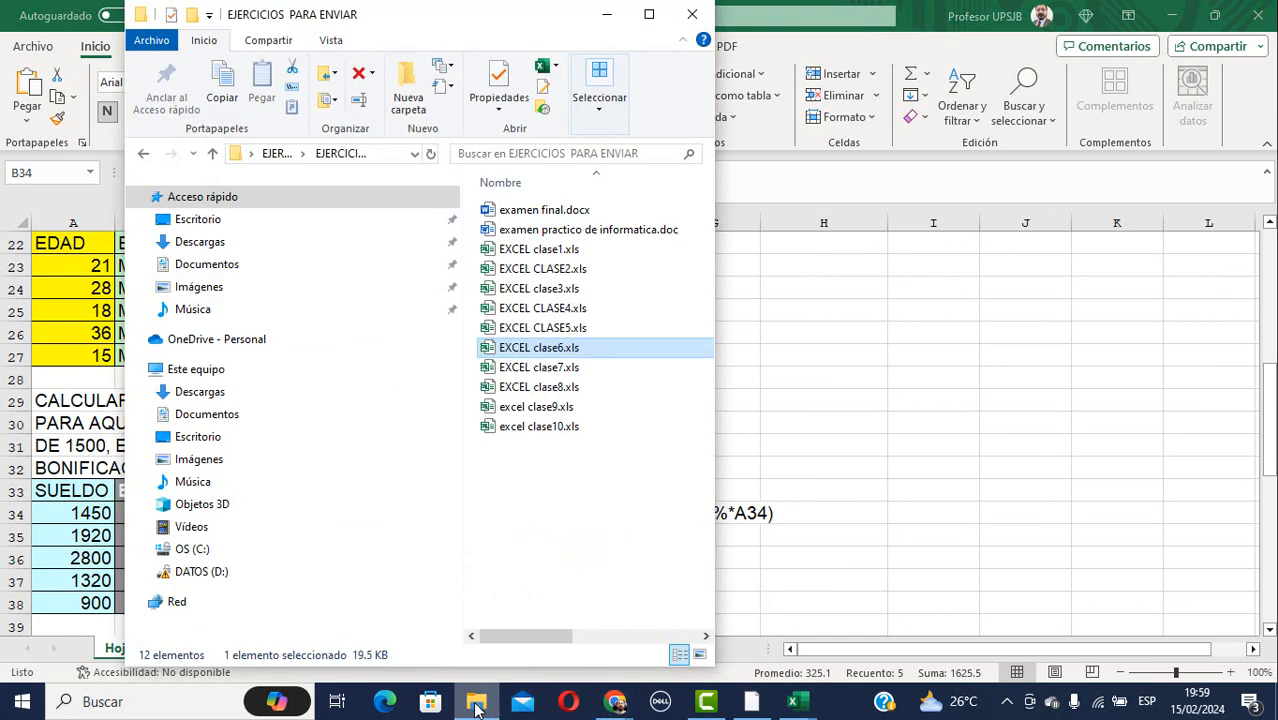
double_click(557, 370)
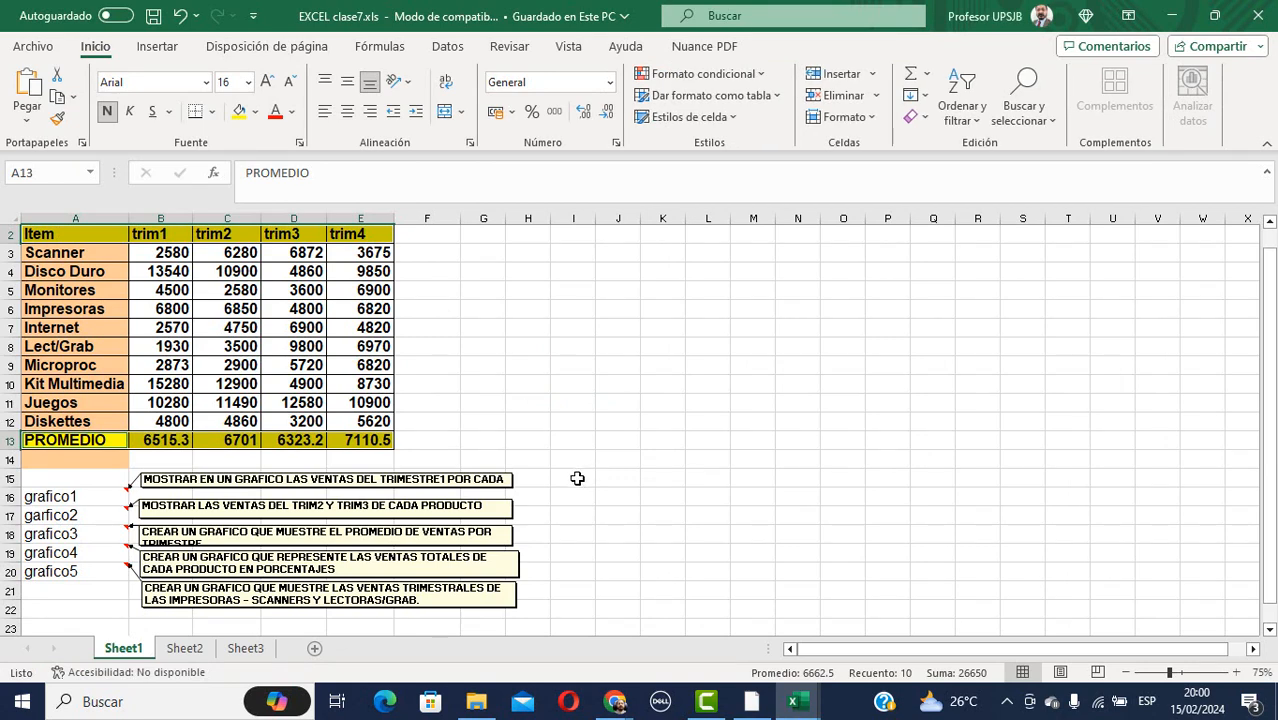
click(290, 705)
click(866, 300)
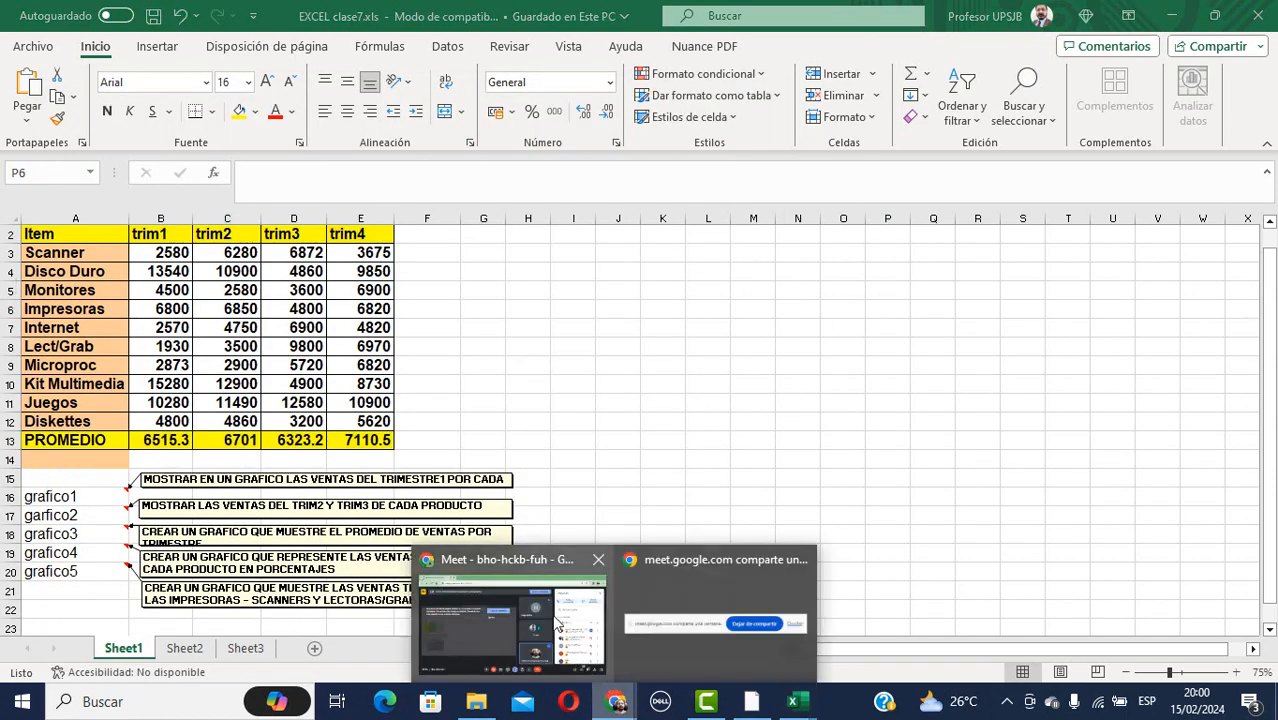
click(533, 559)
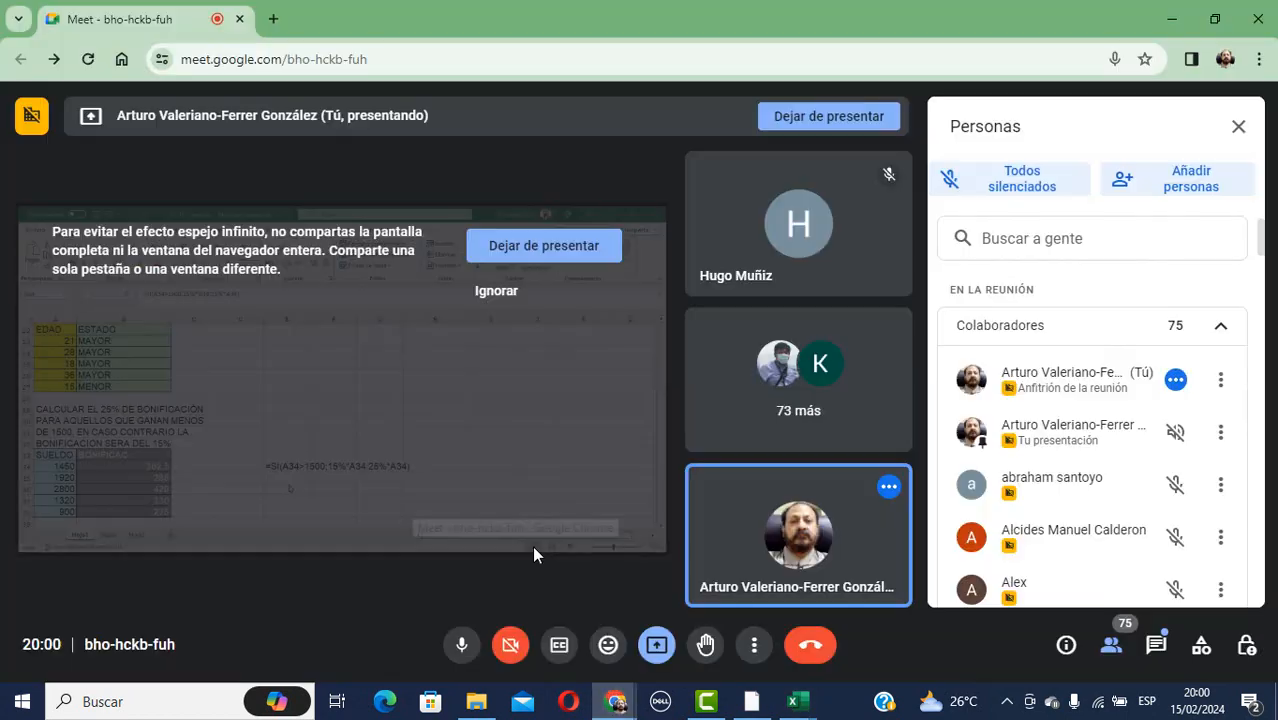
Mute the microphone, stop presenting, and show the EJERCICIOS PARA ENVIAR folder.
click(463, 646)
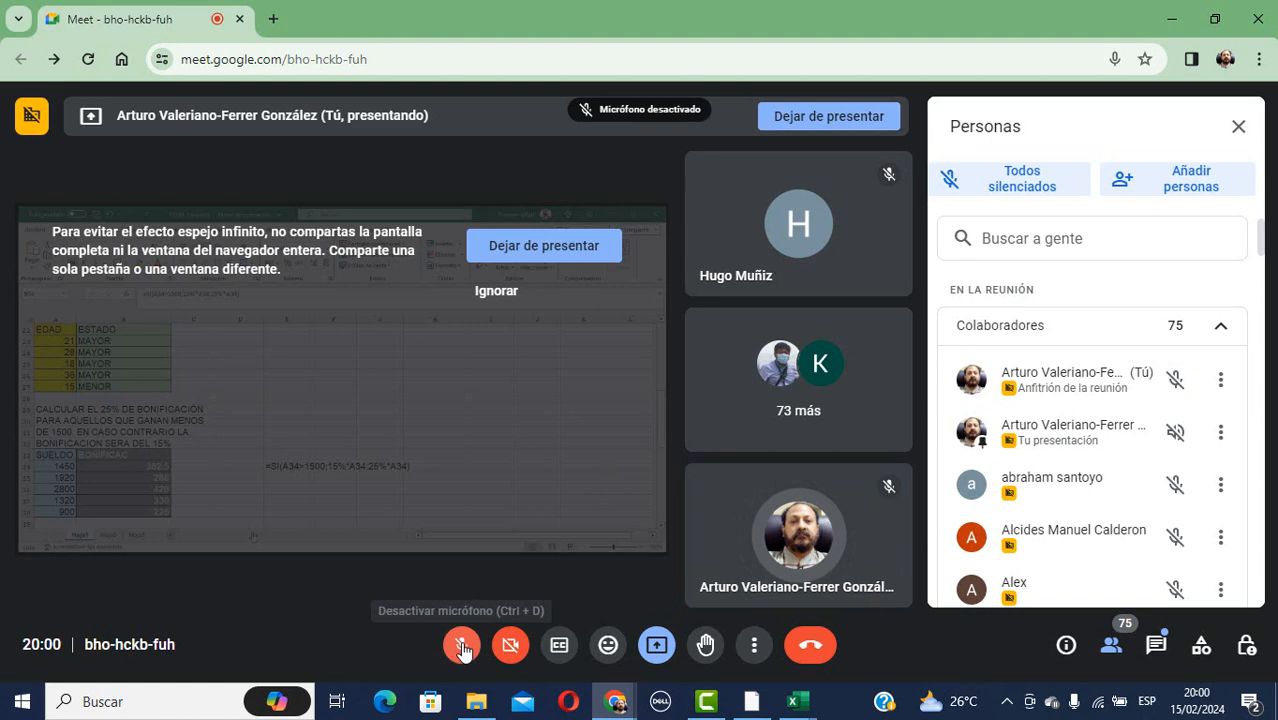
click(668, 644)
click(700, 588)
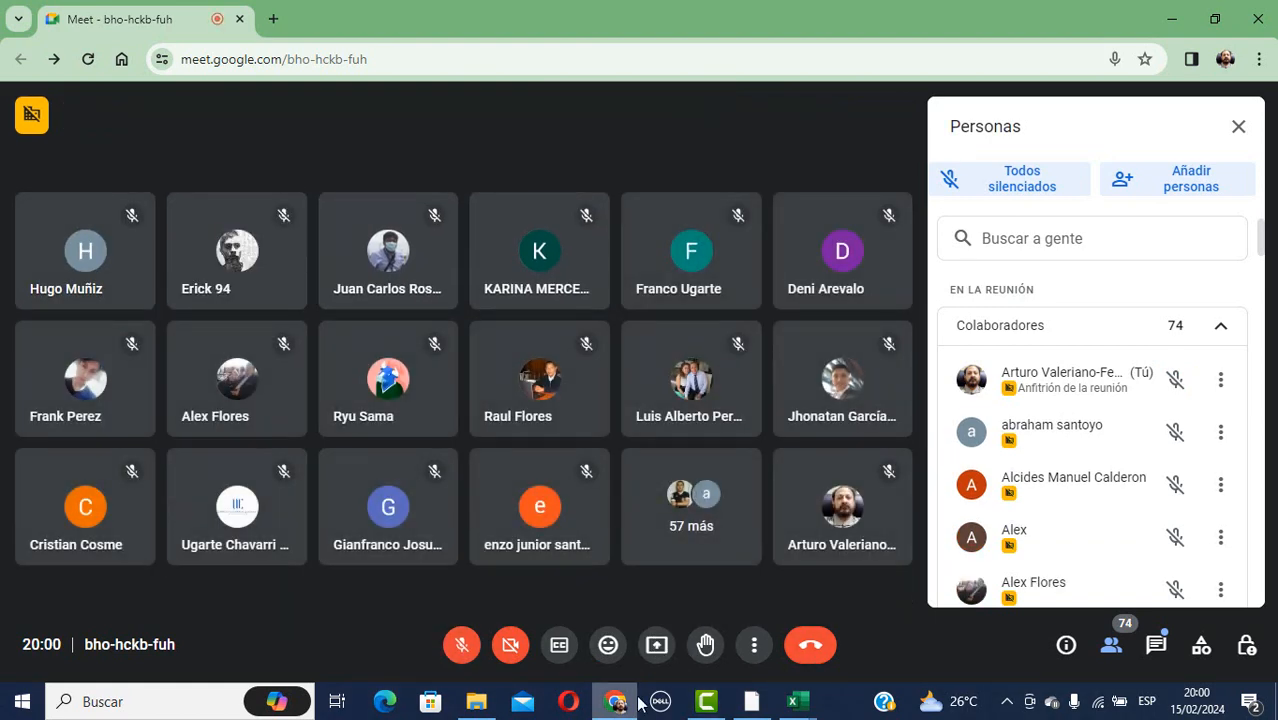
click(477, 702)
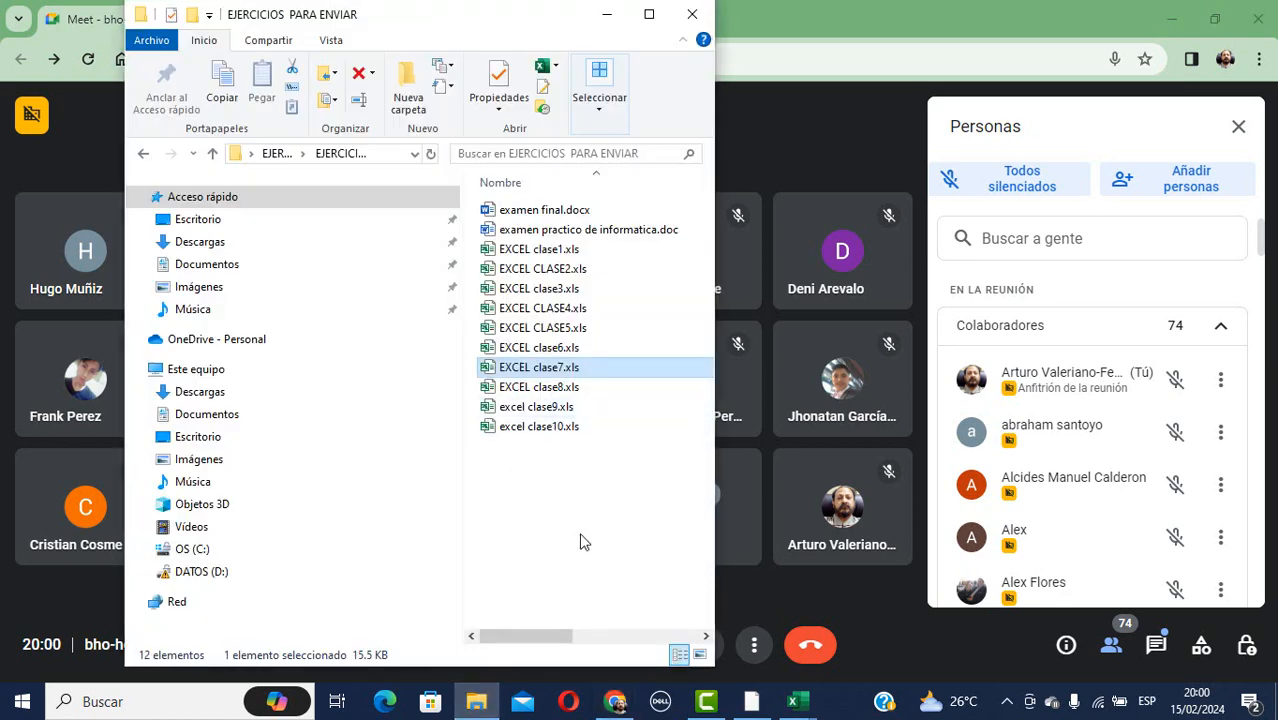
Close the EXCEL clase1 workbook without saving.
click(795, 704)
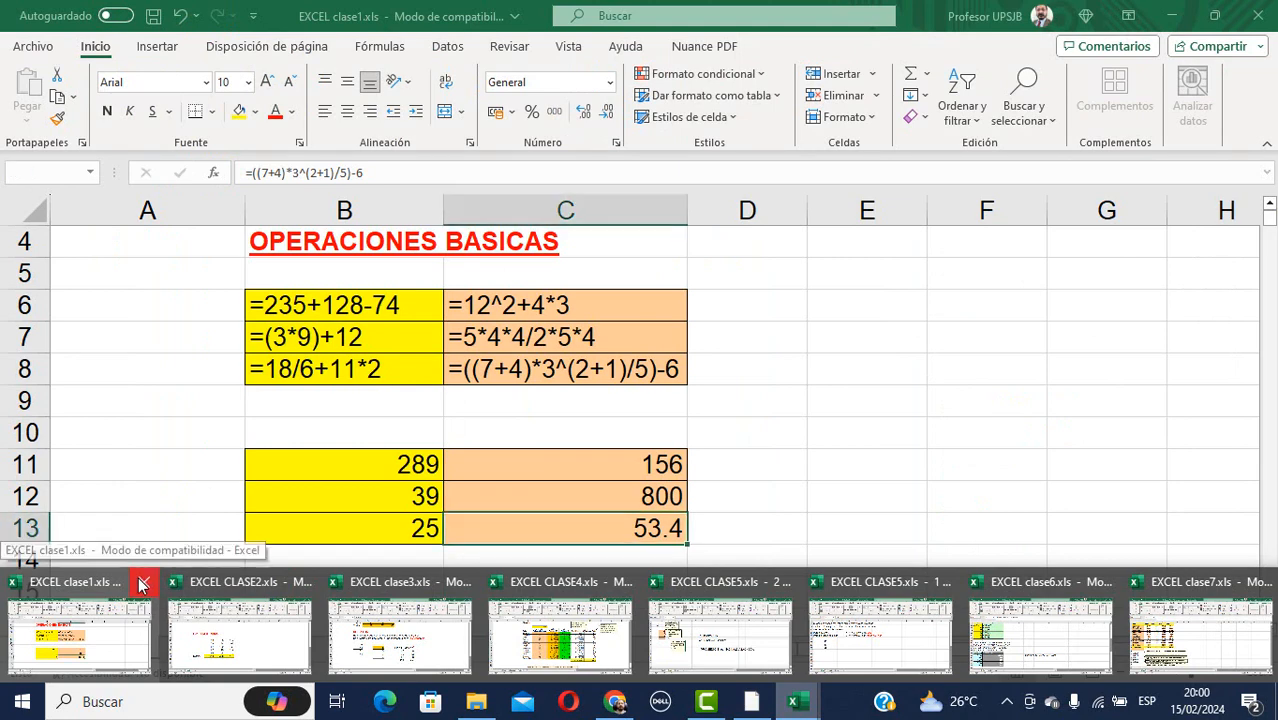
click(141, 585)
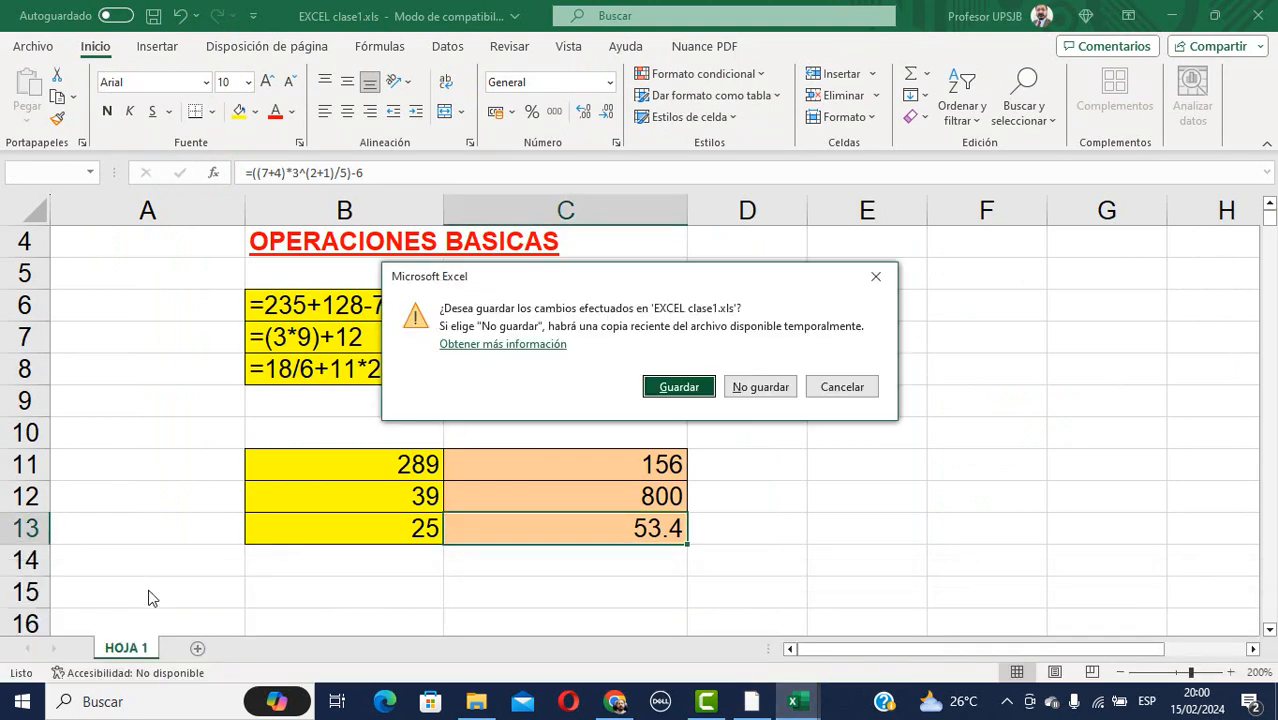
click(760, 388)
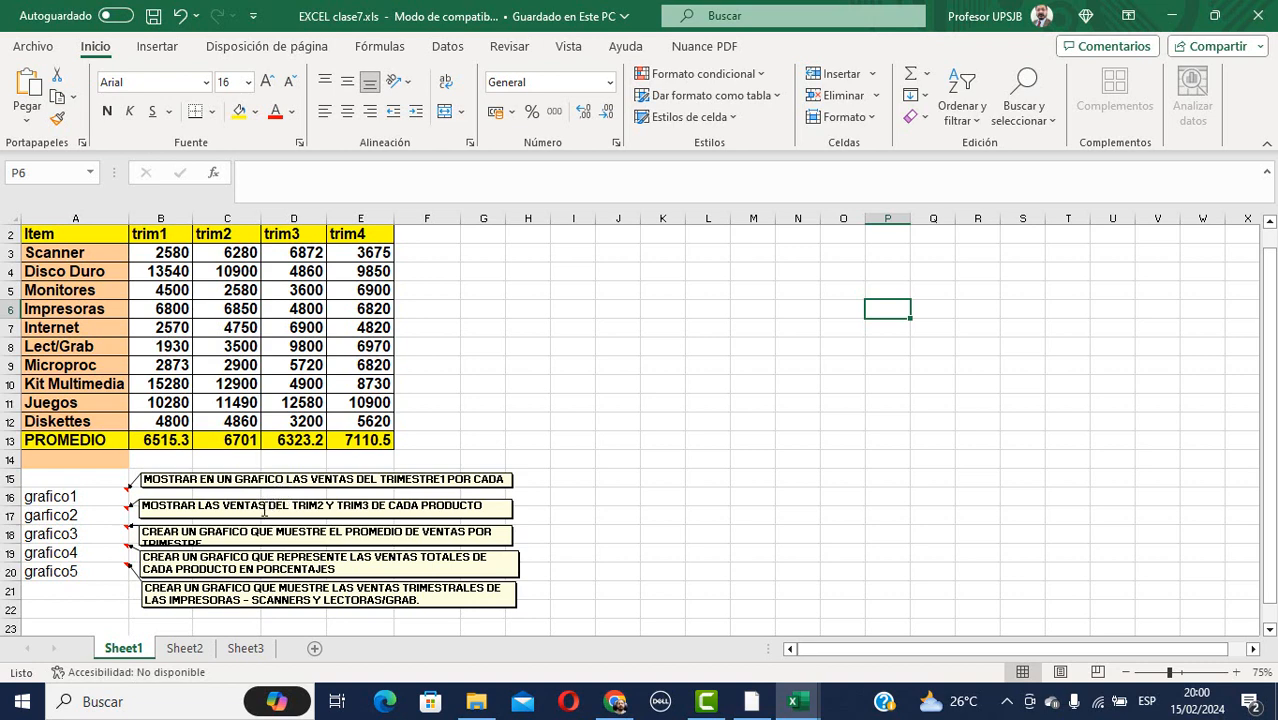
Check Sheet2 and Sheet3, return to Sheet1's sales table, and bring back the Meet call.
click(185, 648)
click(244, 648)
click(126, 648)
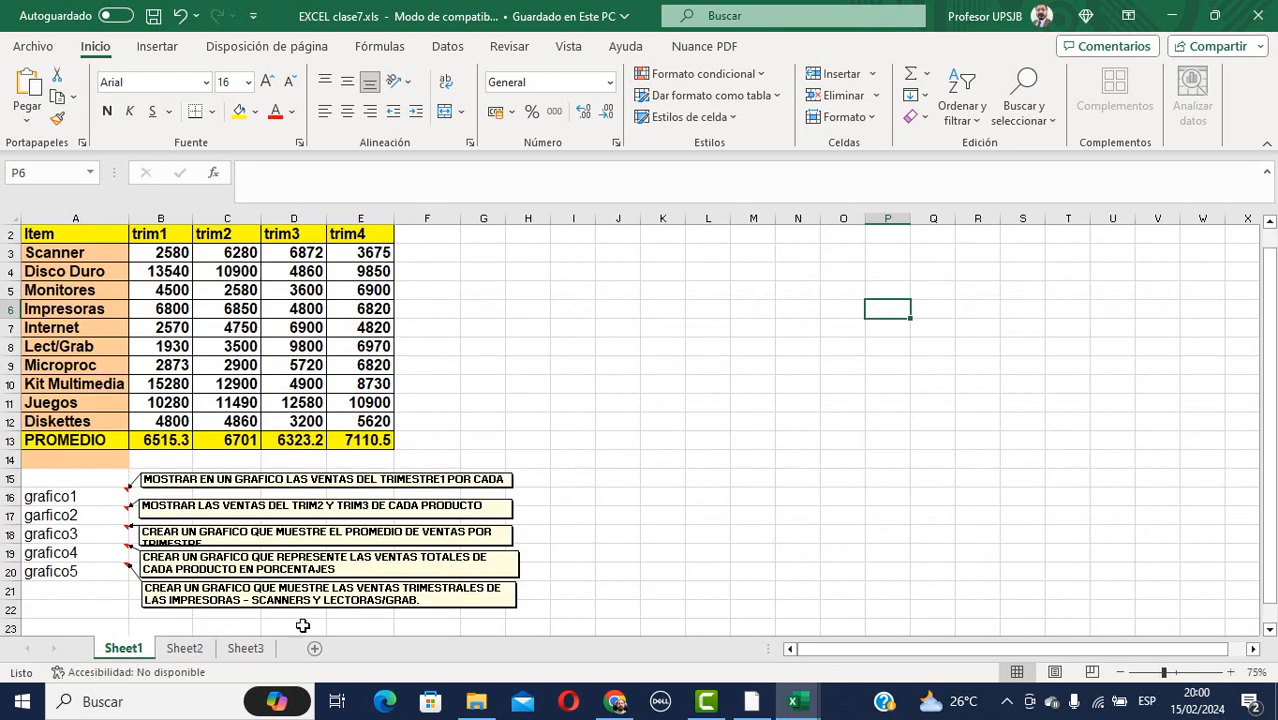
click(616, 702)
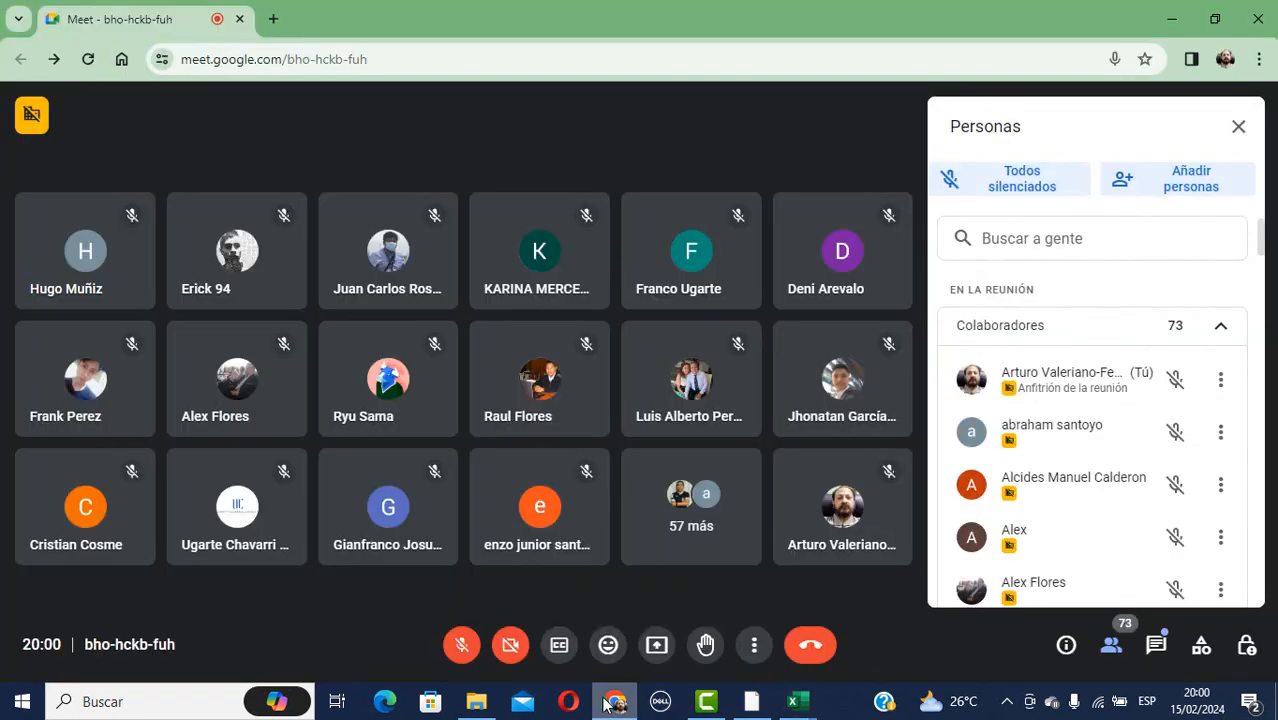
Present the EXCEL clase7.xls window to the call.
click(656, 644)
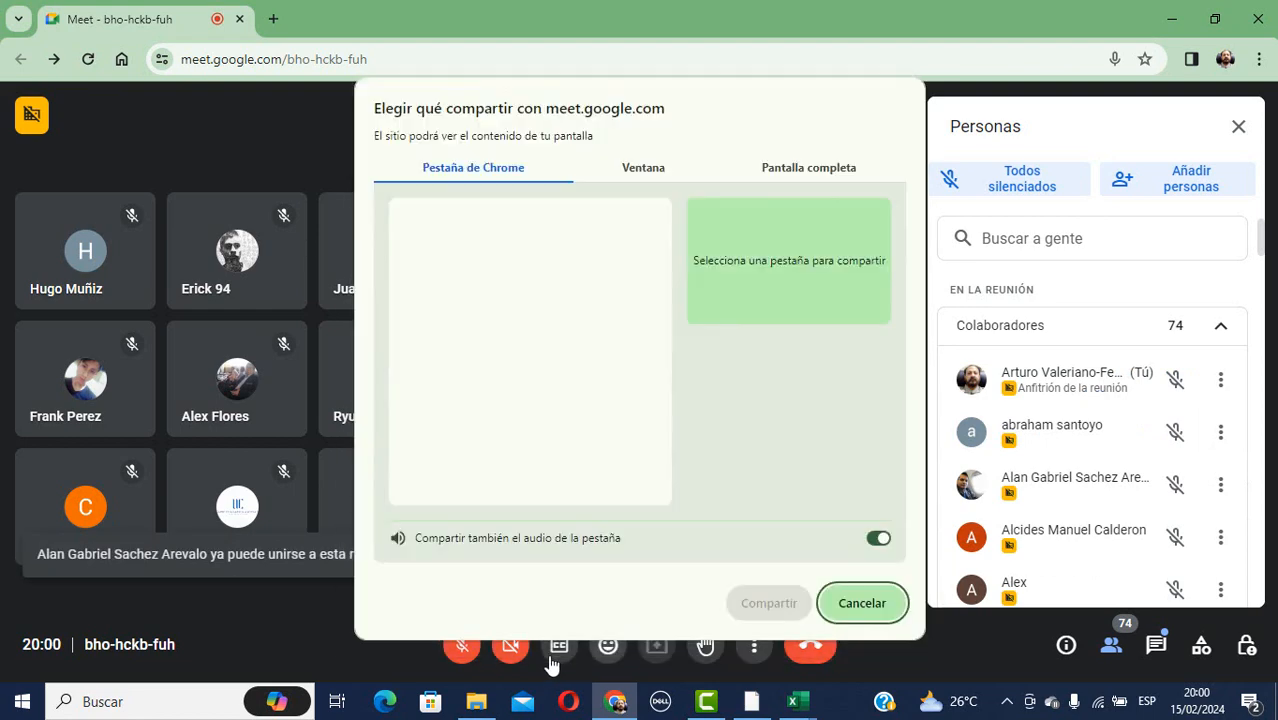
click(658, 170)
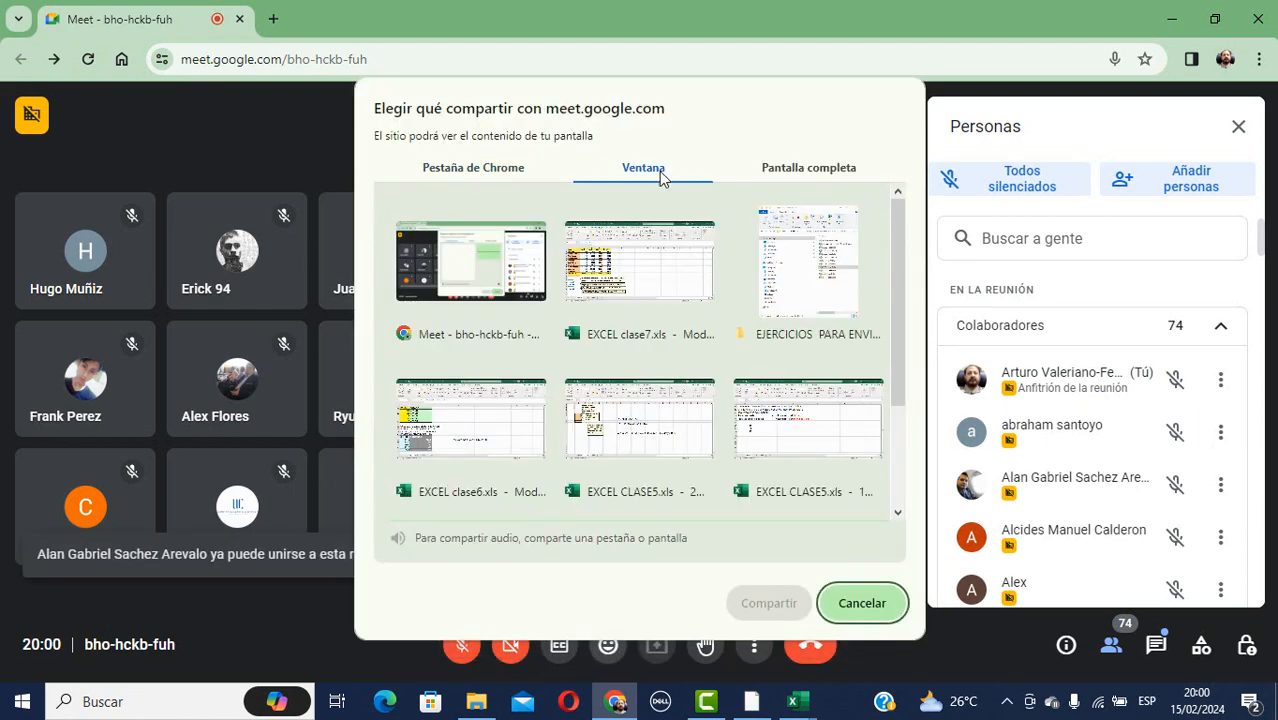
click(630, 280)
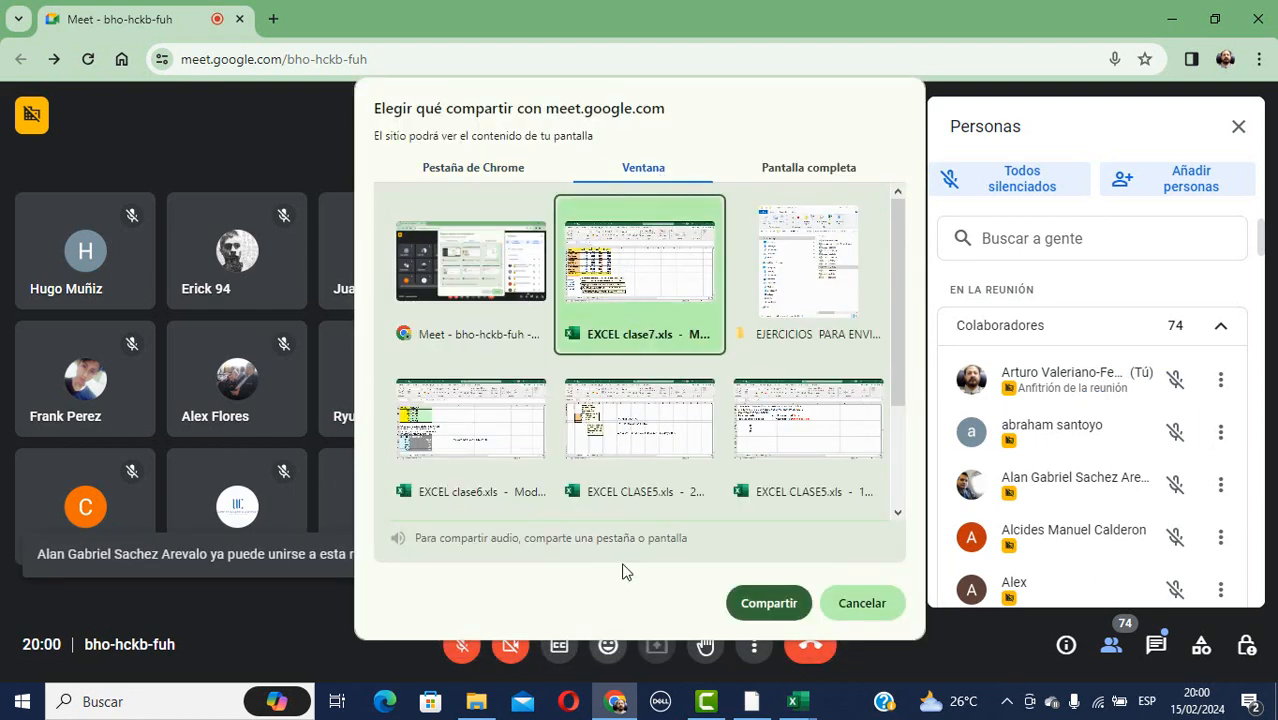
click(765, 603)
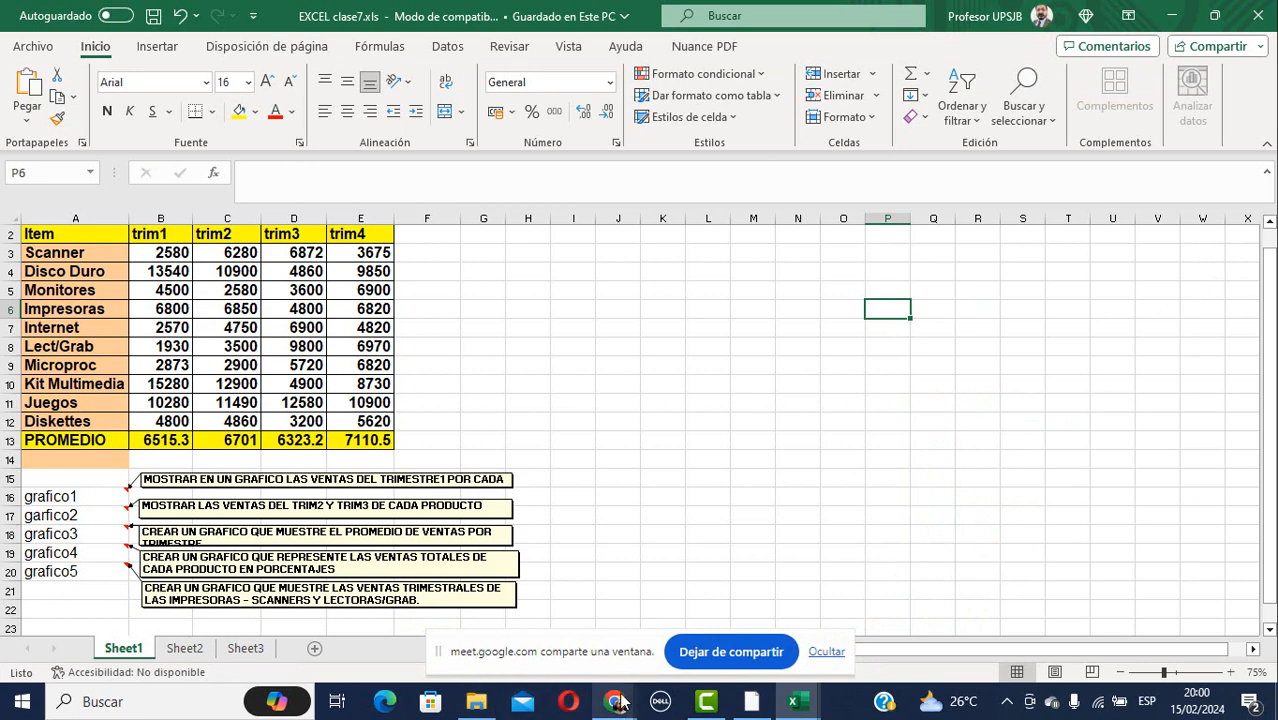
Hide the sharing notice bar and turn the microphone back on.
mouse_move(620, 702)
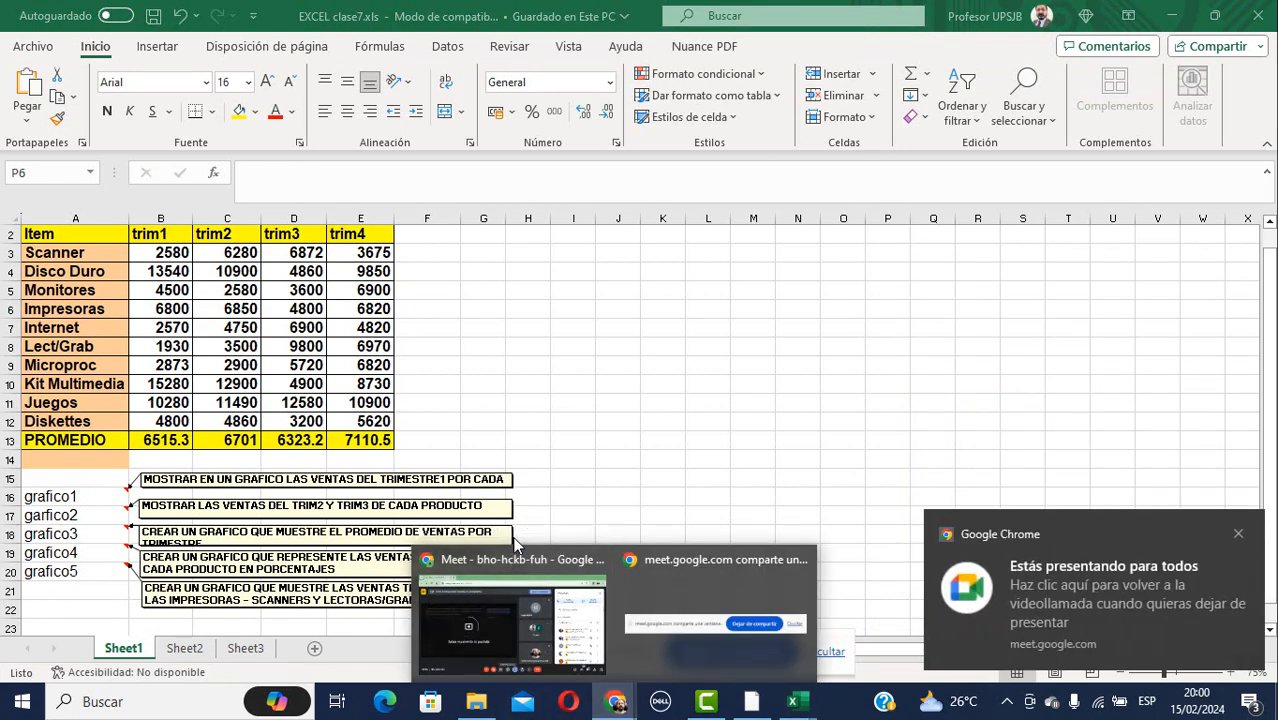
click(527, 573)
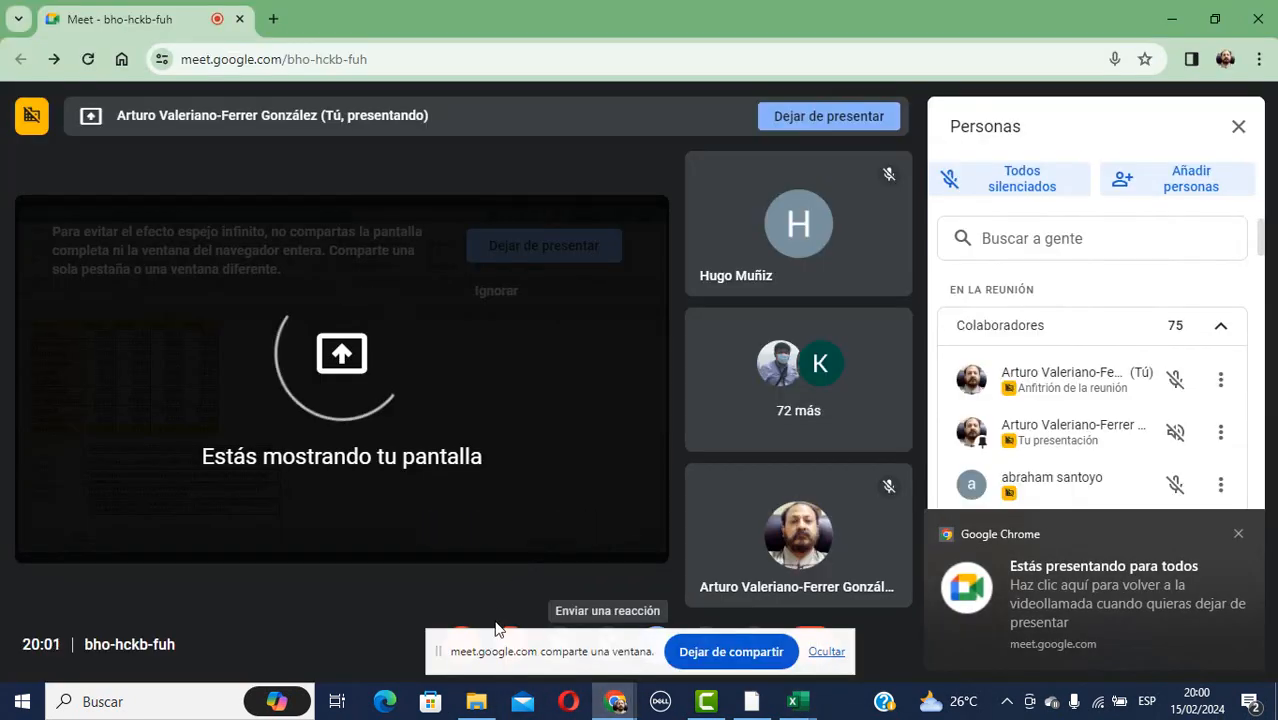
click(826, 652)
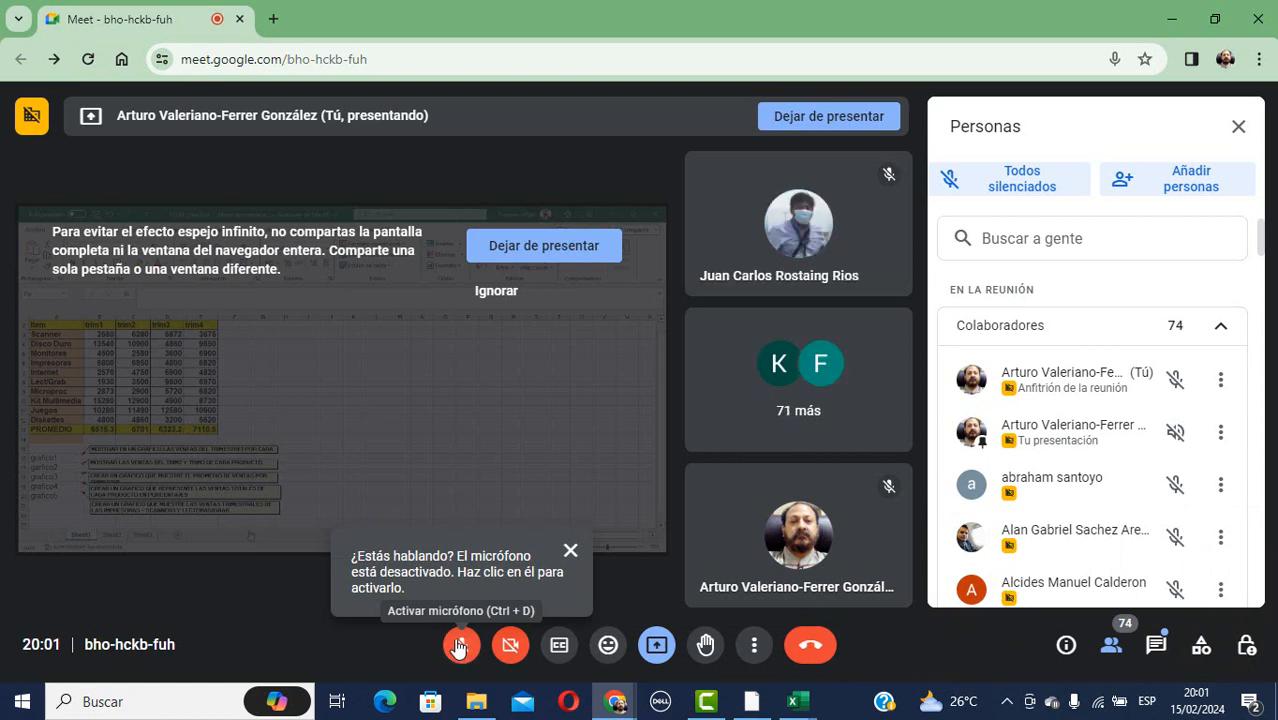
click(458, 645)
mouse_move(796, 702)
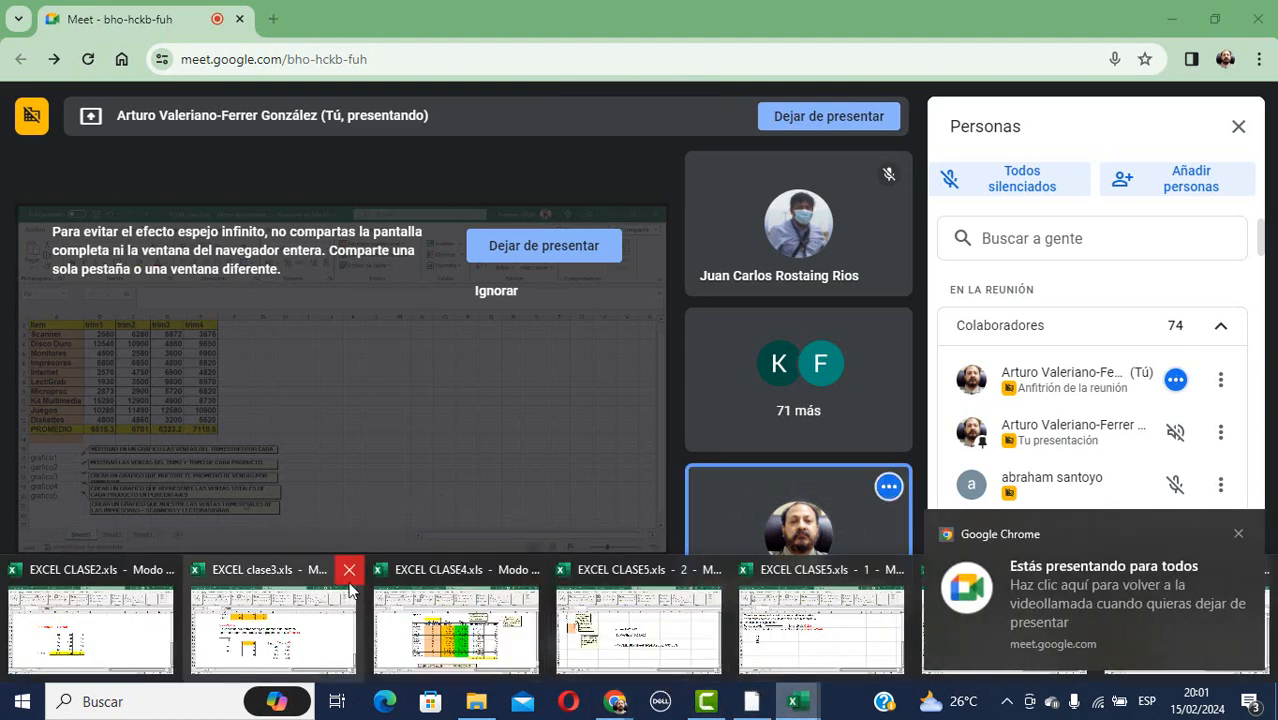
Dismiss the Chrome presenting notification.
mouse_move(840, 566)
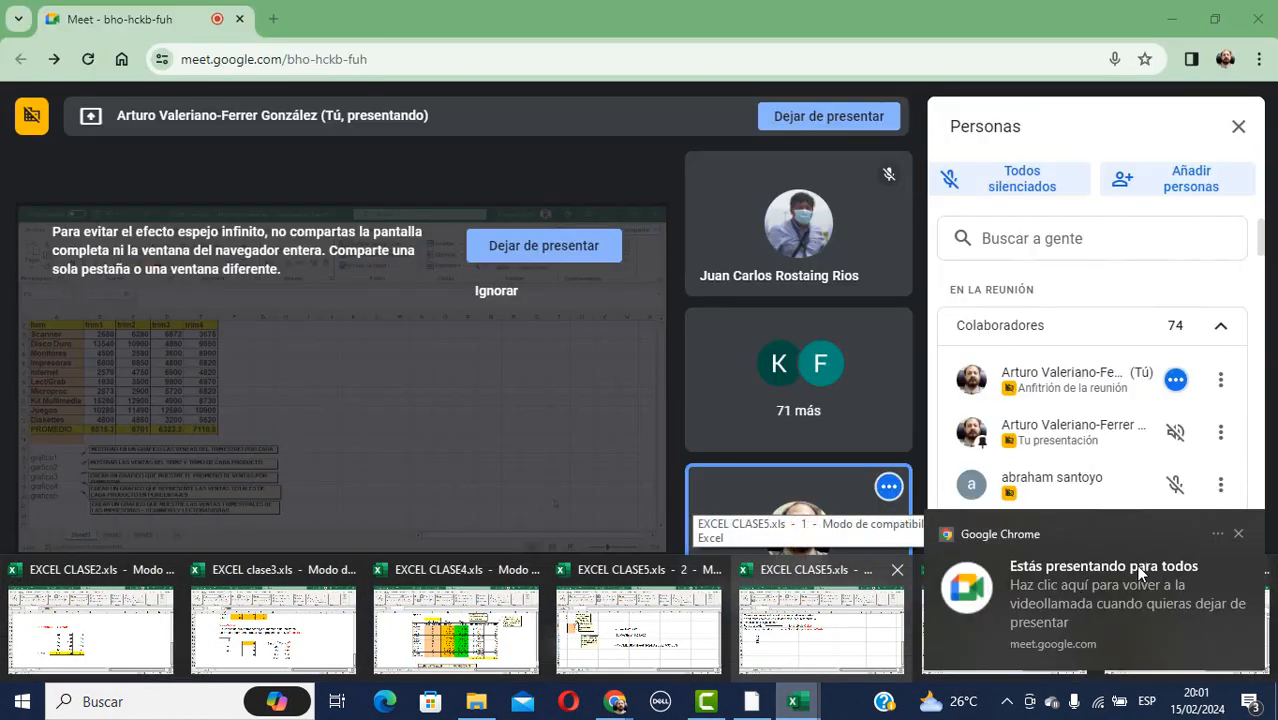
click(1240, 535)
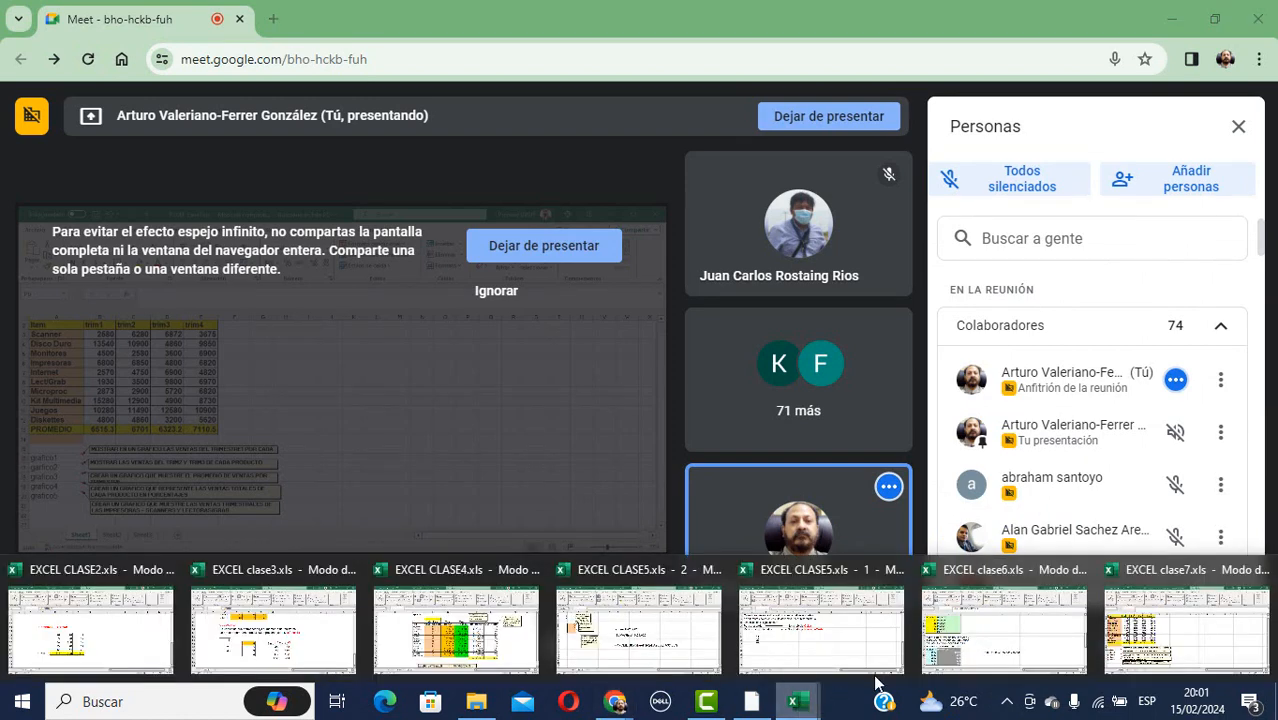
click(1235, 536)
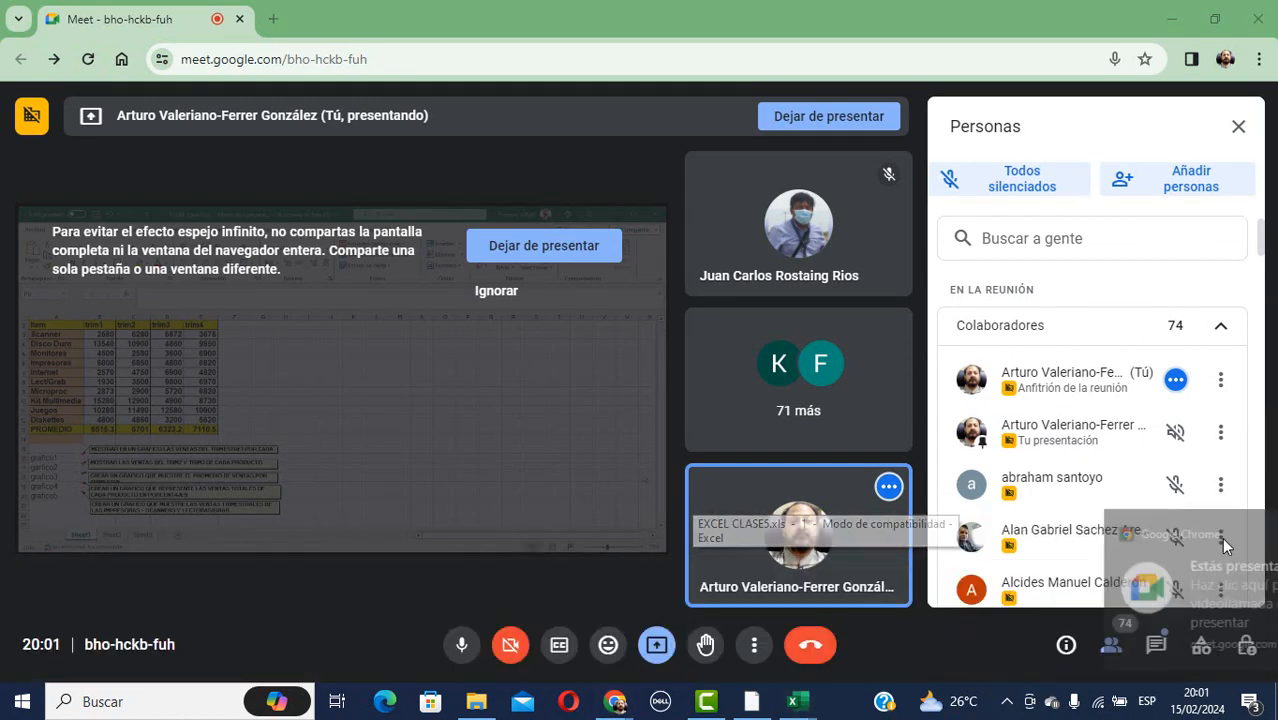
mouse_move(805, 708)
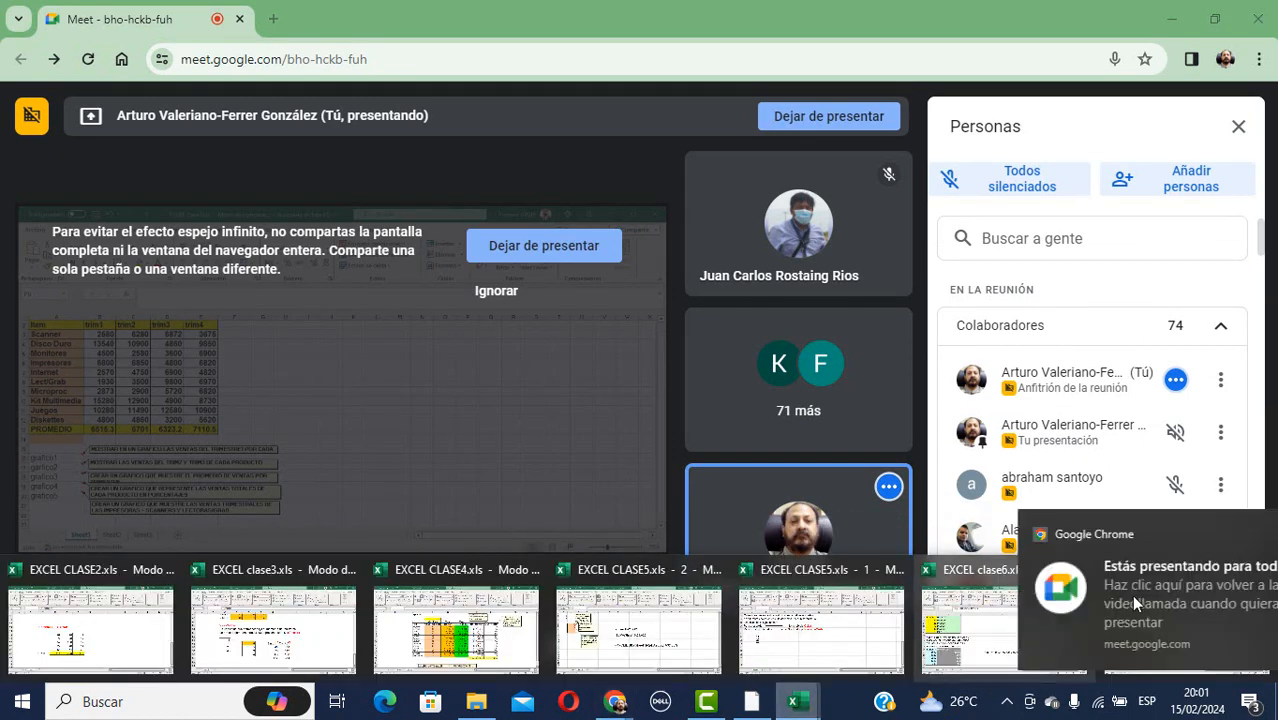
click(1235, 536)
mouse_move(787, 708)
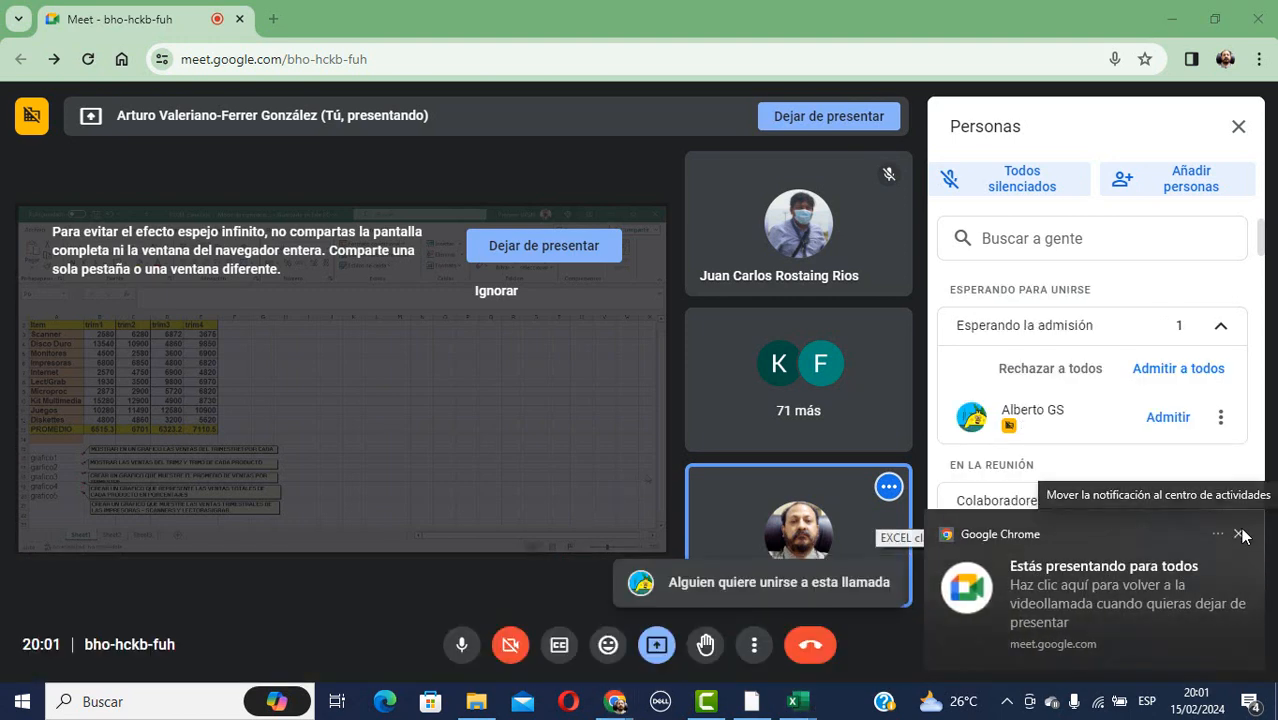
click(1237, 537)
mouse_move(805, 707)
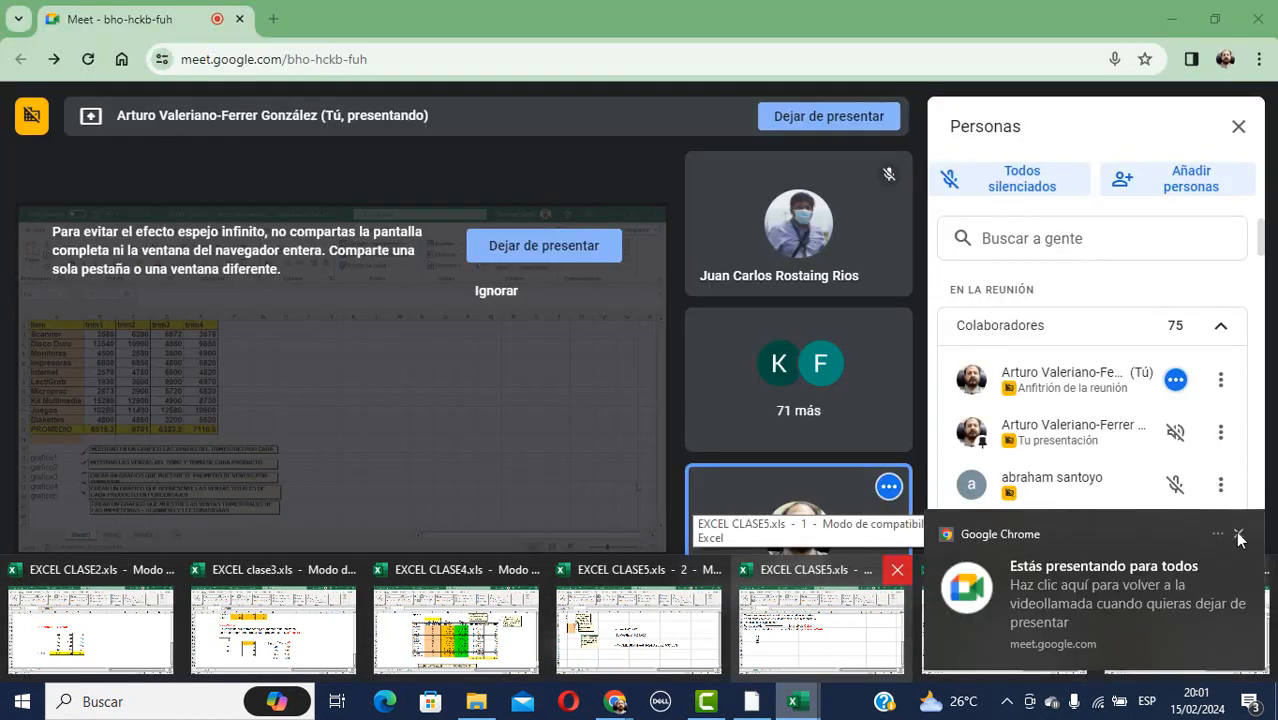
Close EXCEL CLASE5.xls without saving and bring the clase7 workbook forward.
click(792, 713)
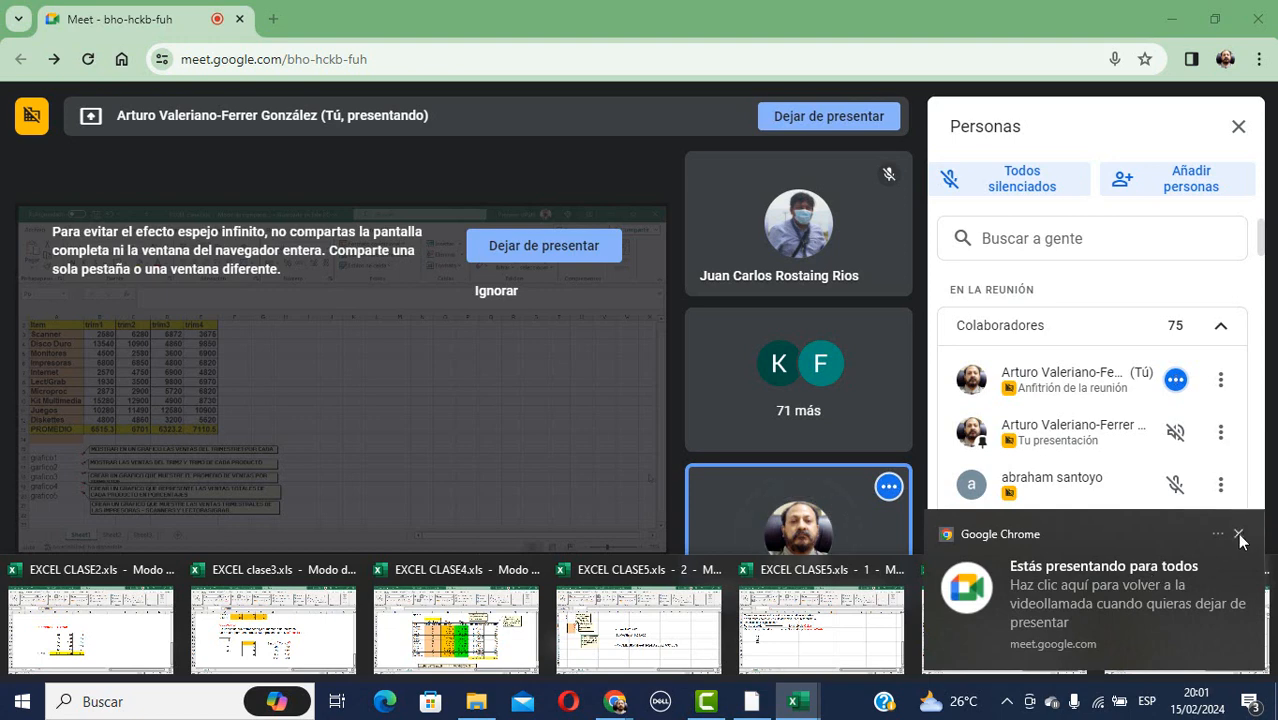
click(1240, 538)
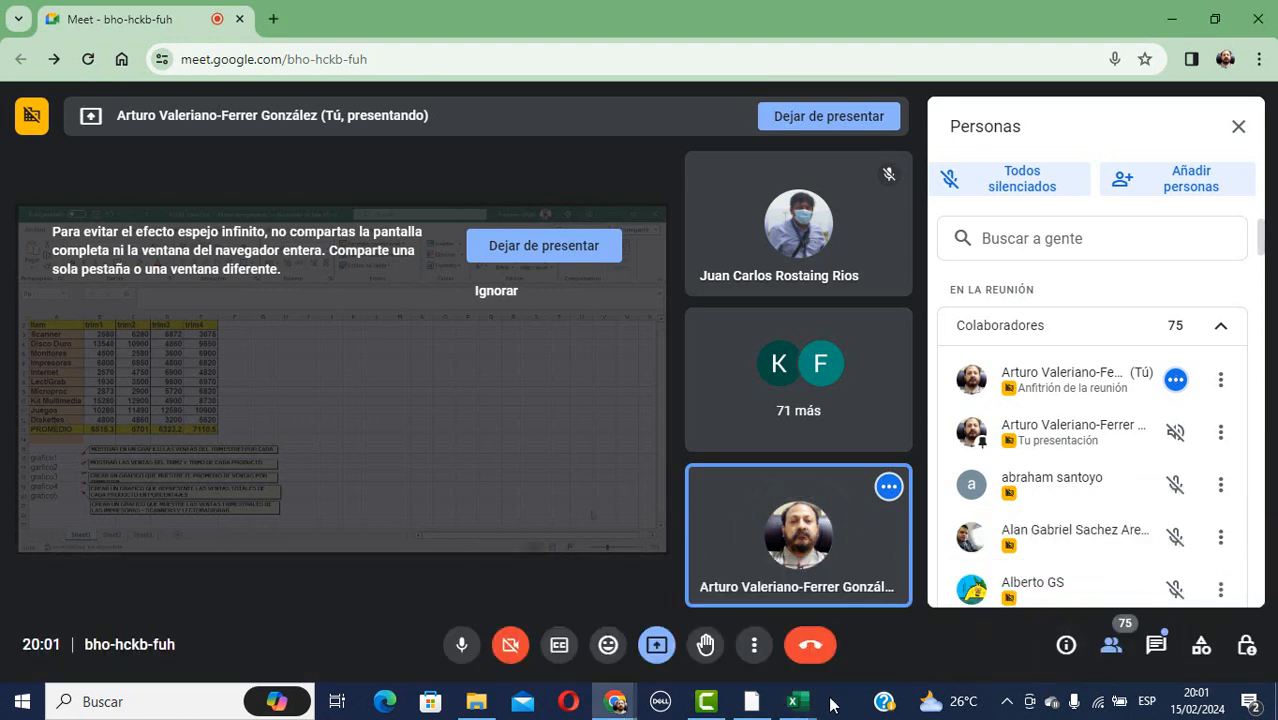
click(793, 708)
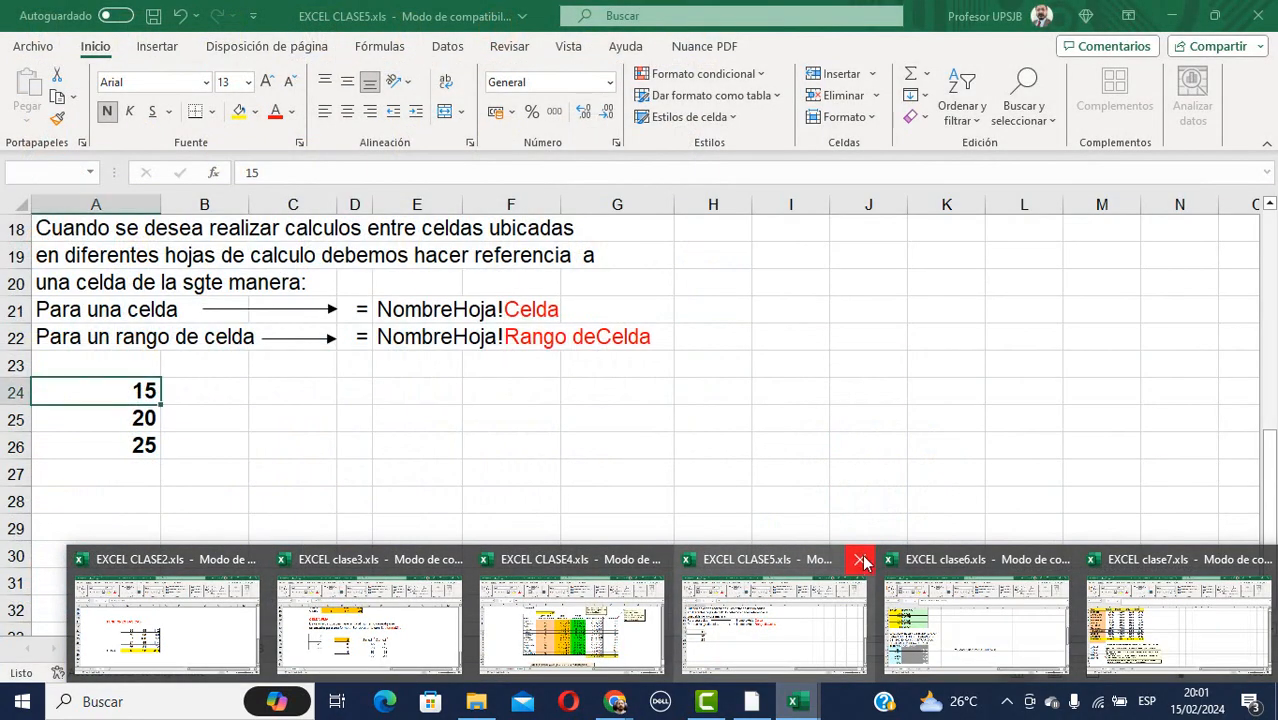
click(862, 561)
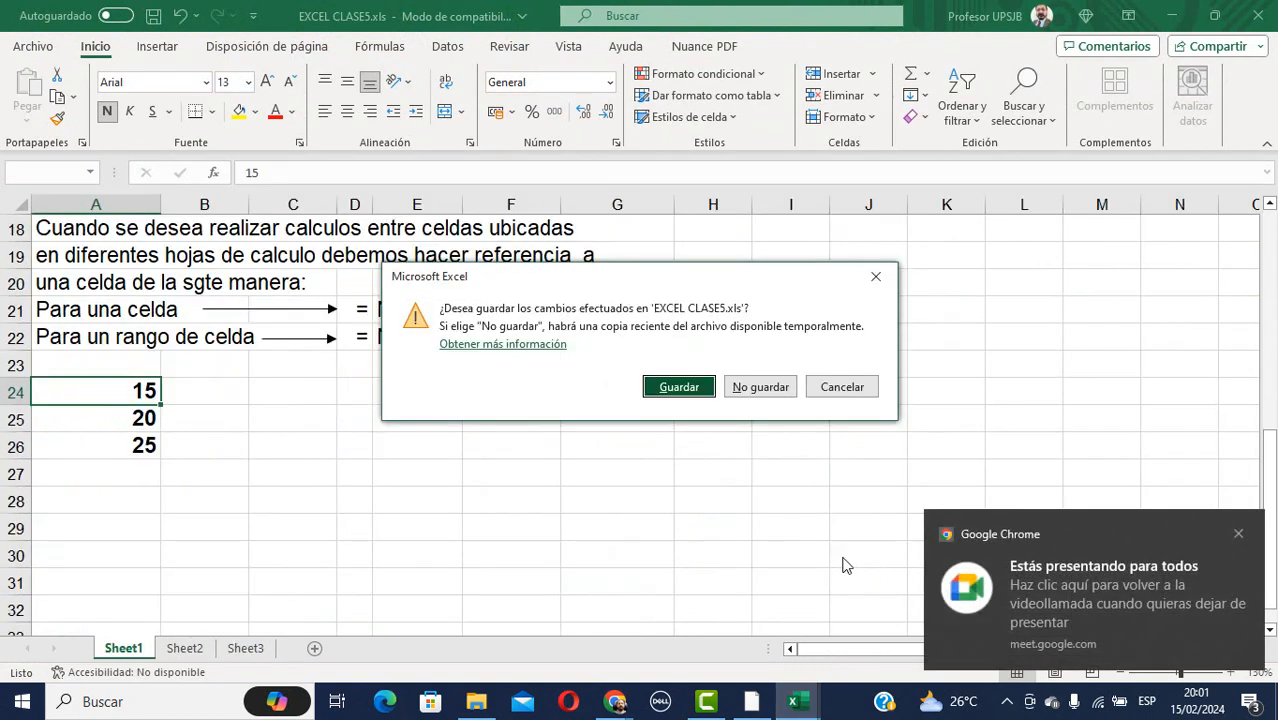
click(762, 388)
mouse_move(798, 707)
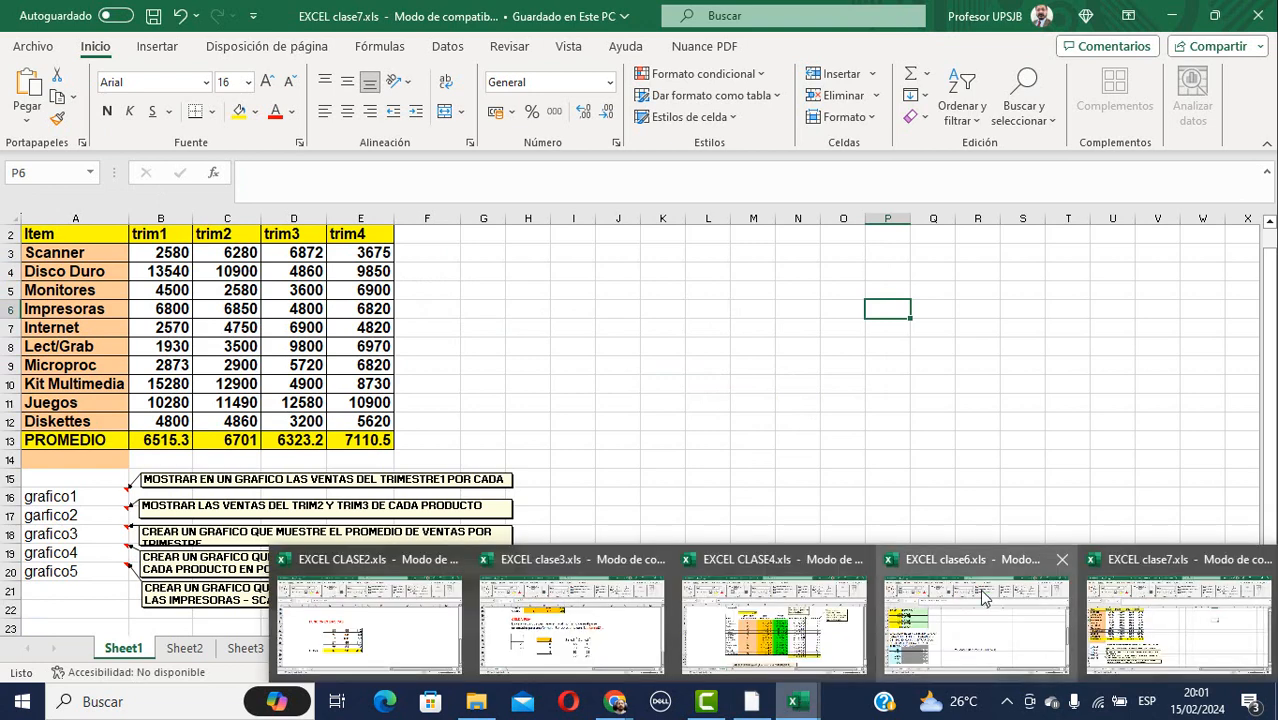
click(1121, 563)
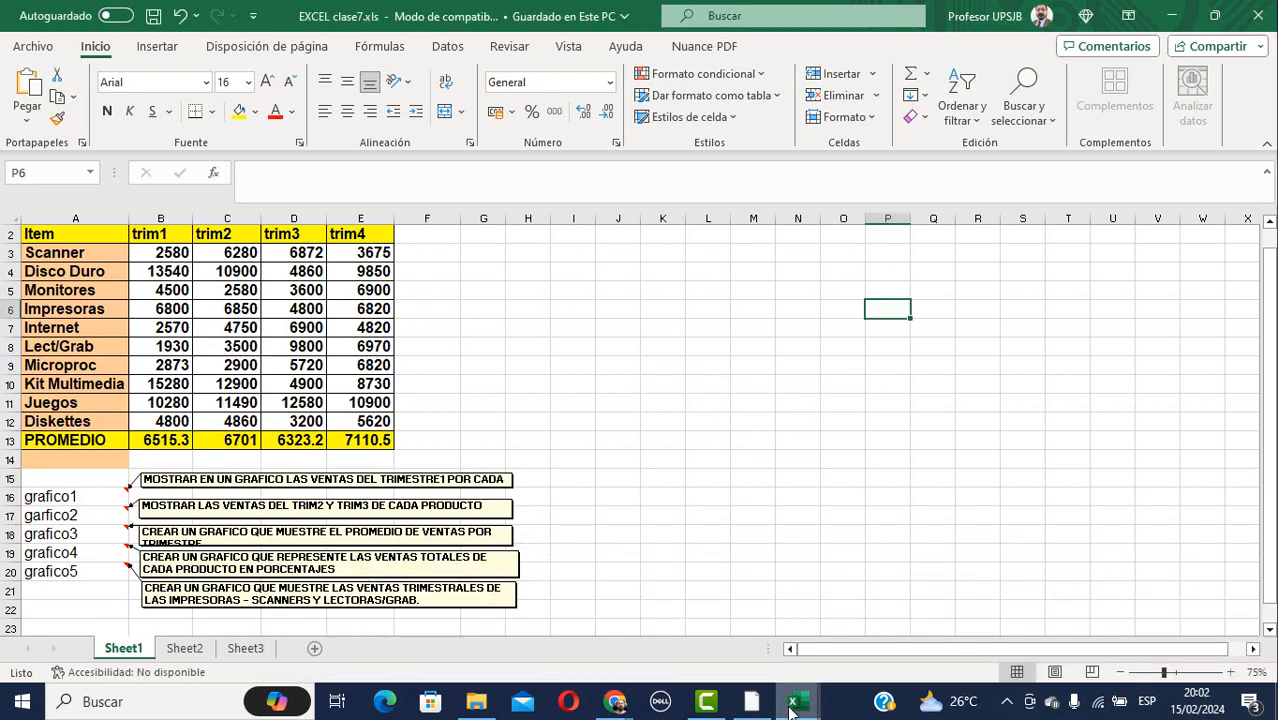
Review the Scanner sales values and the B13 average, then select A3:B12 as chart data.
click(681, 462)
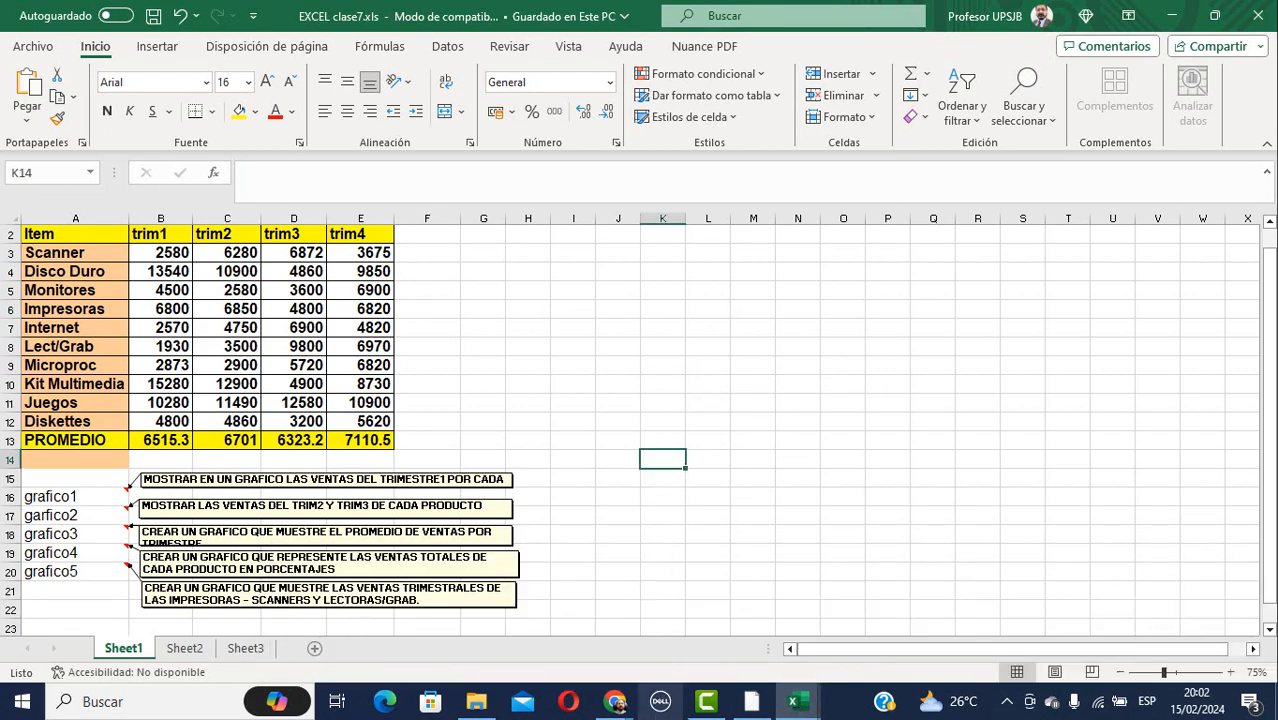
mouse_move(716, 700)
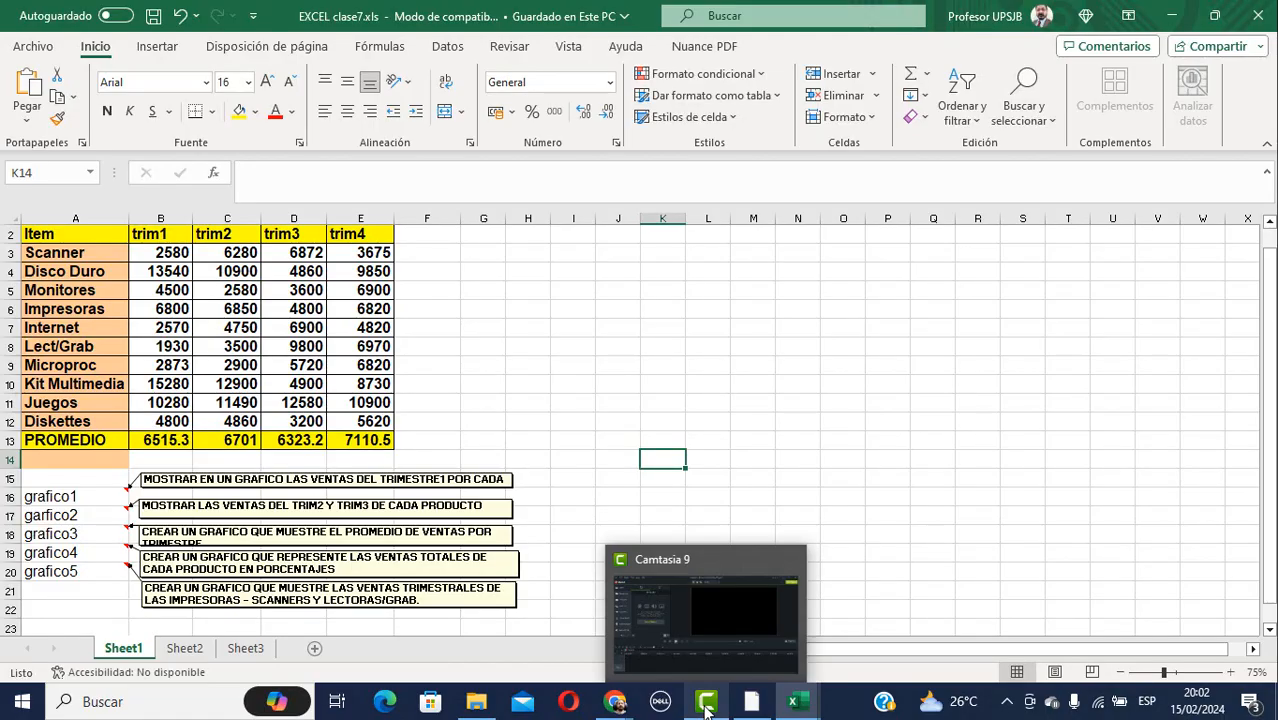
mouse_move(596, 714)
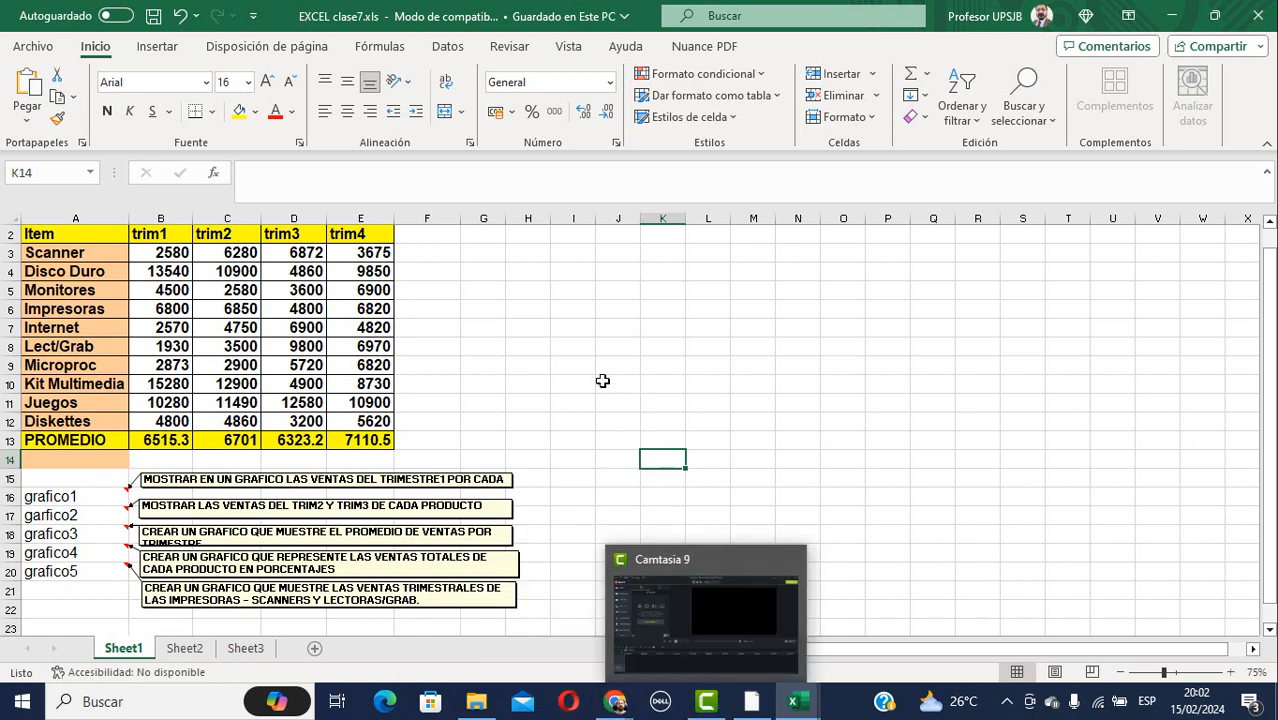
click(566, 363)
click(165, 251)
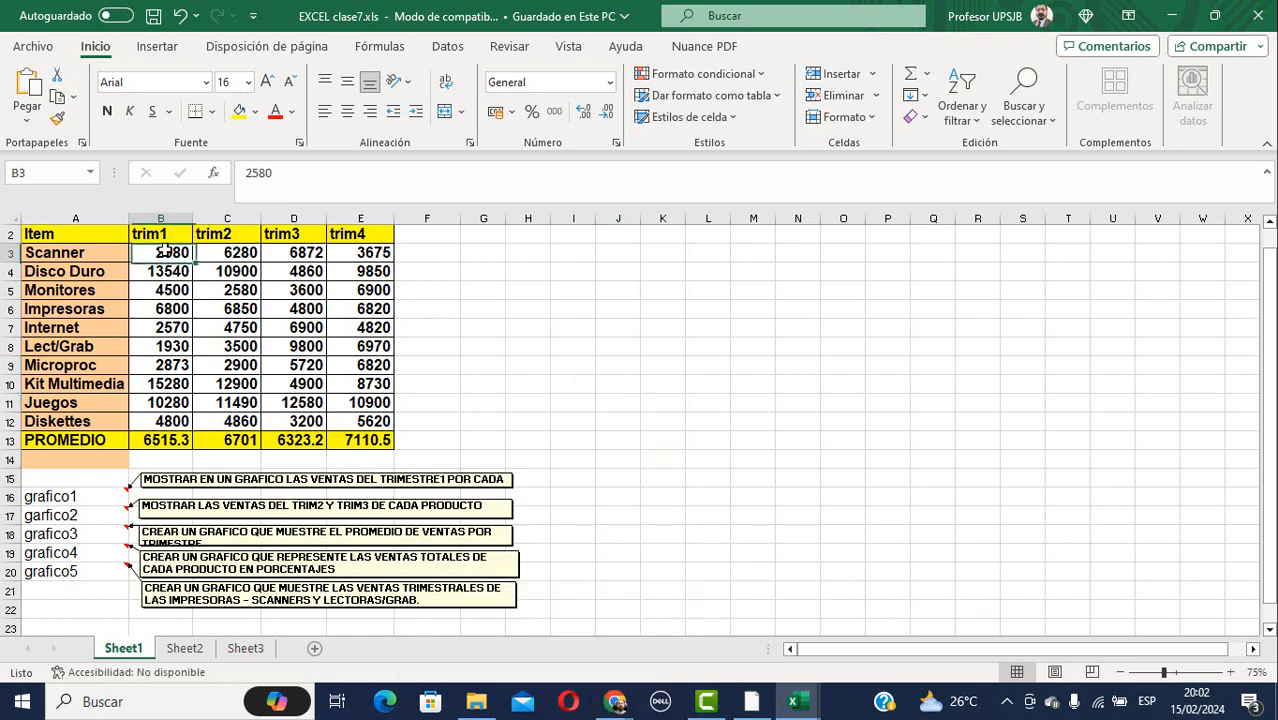
click(221, 256)
click(332, 256)
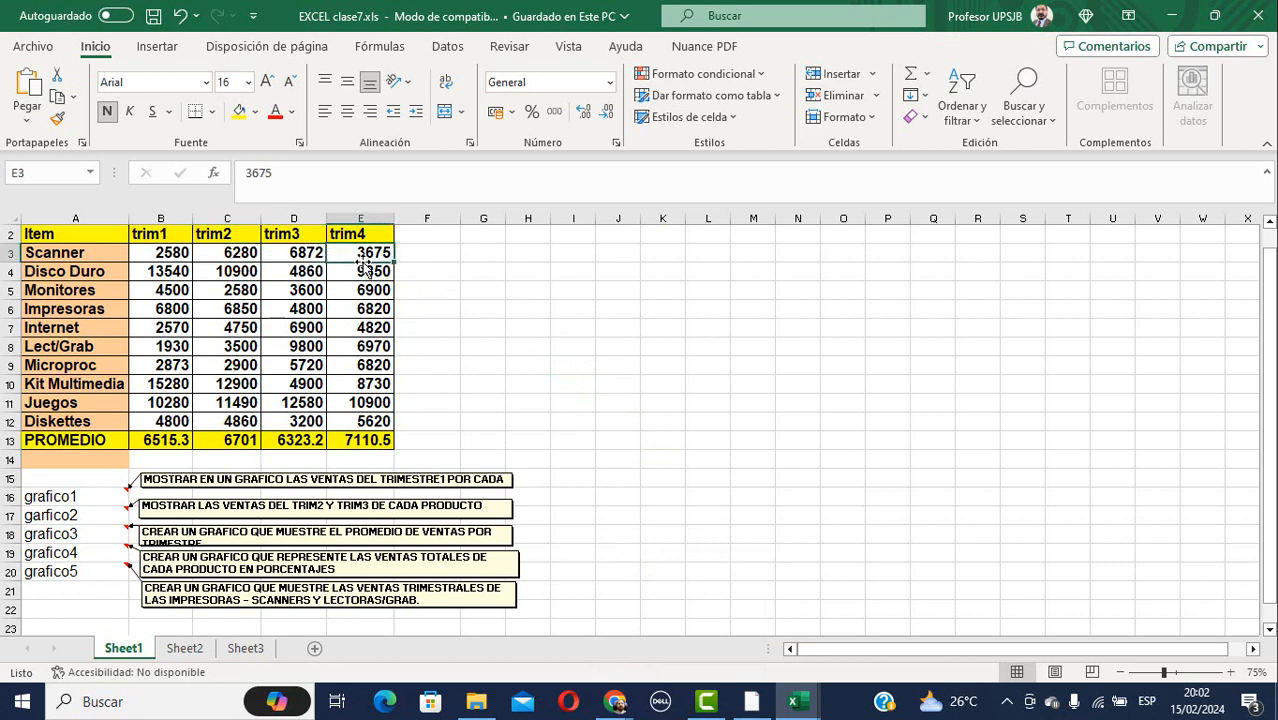
click(180, 445)
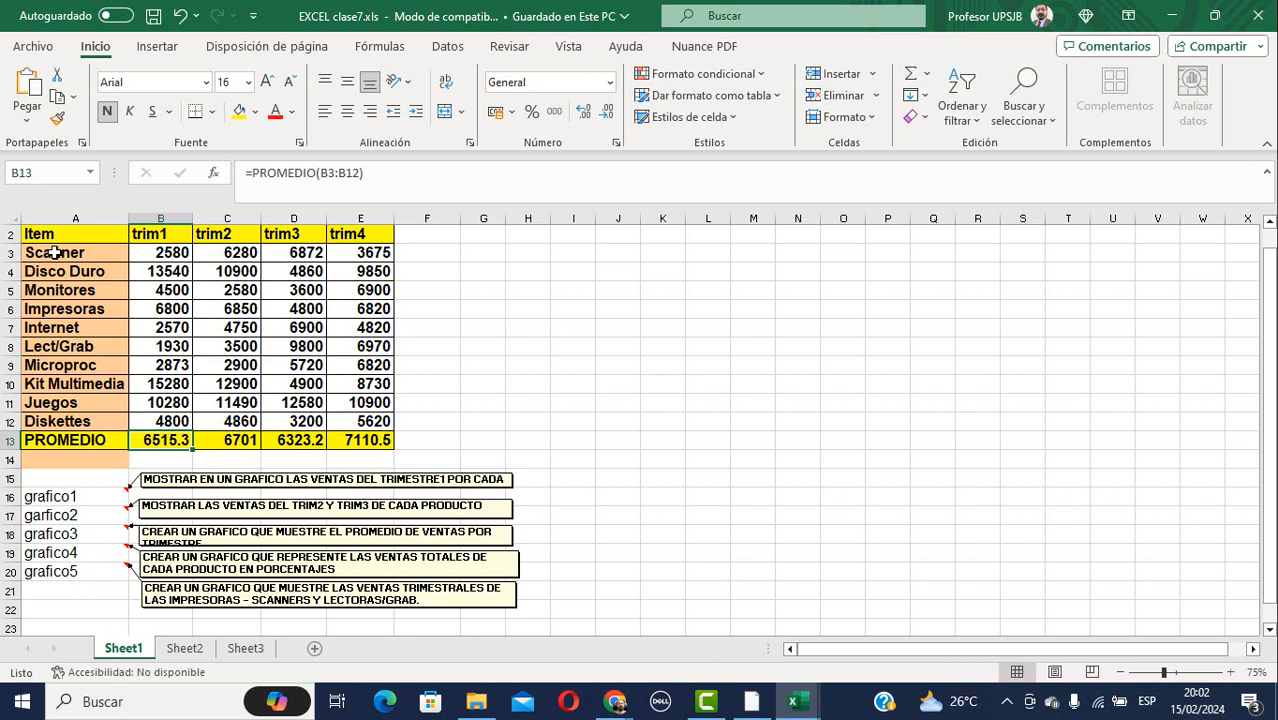
drag(53, 252, 160, 421)
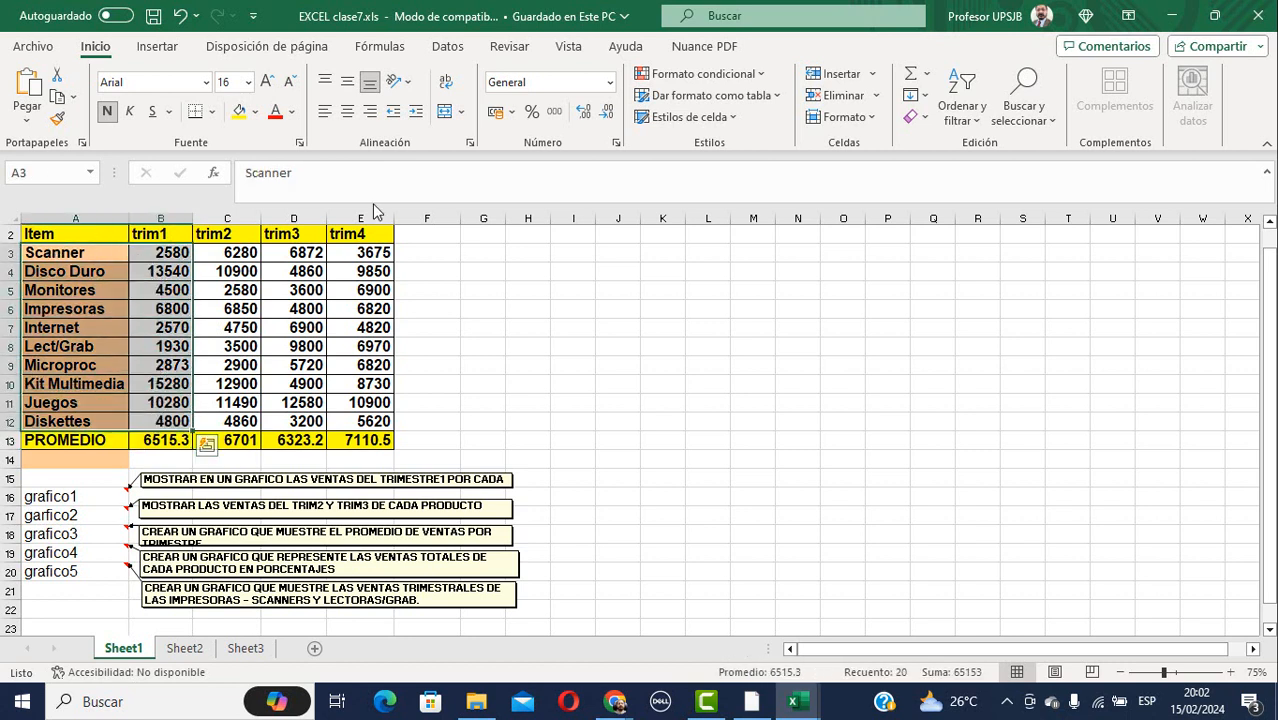
Insert a 2-D clustered column chart (Columnas agrupadas) of each product's trim1 sales.
click(162, 50)
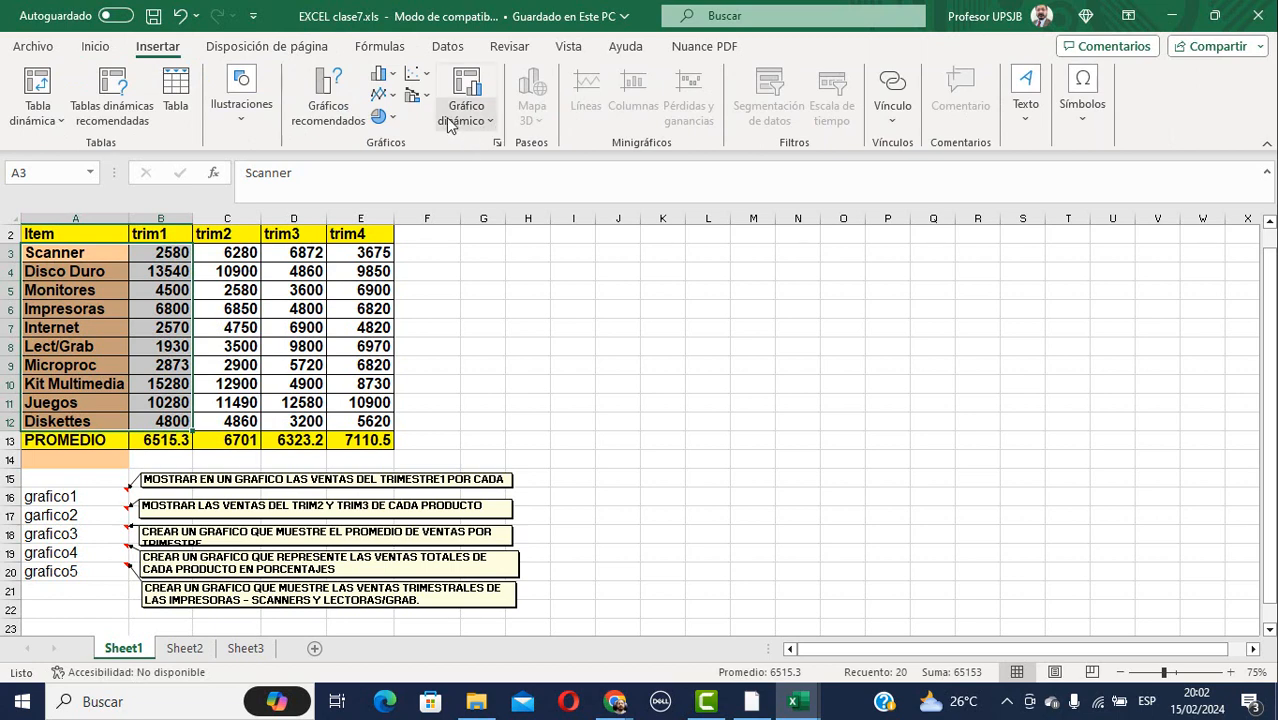
click(393, 74)
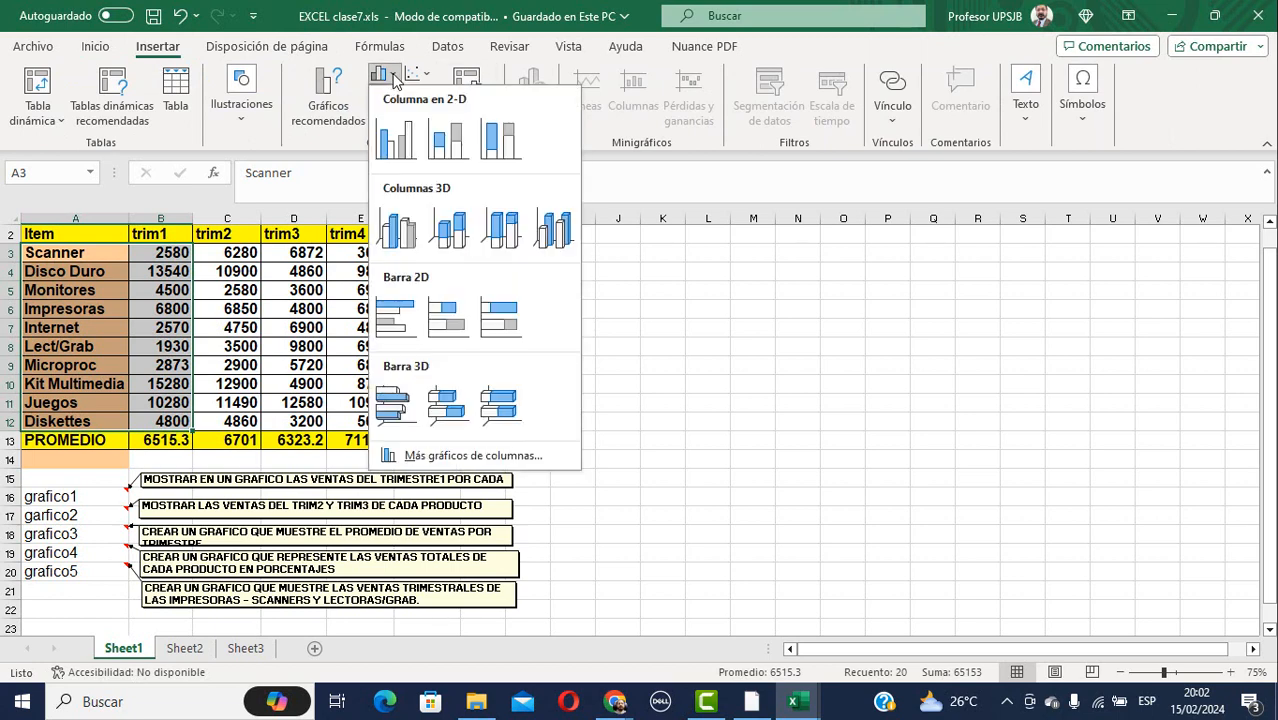
click(418, 150)
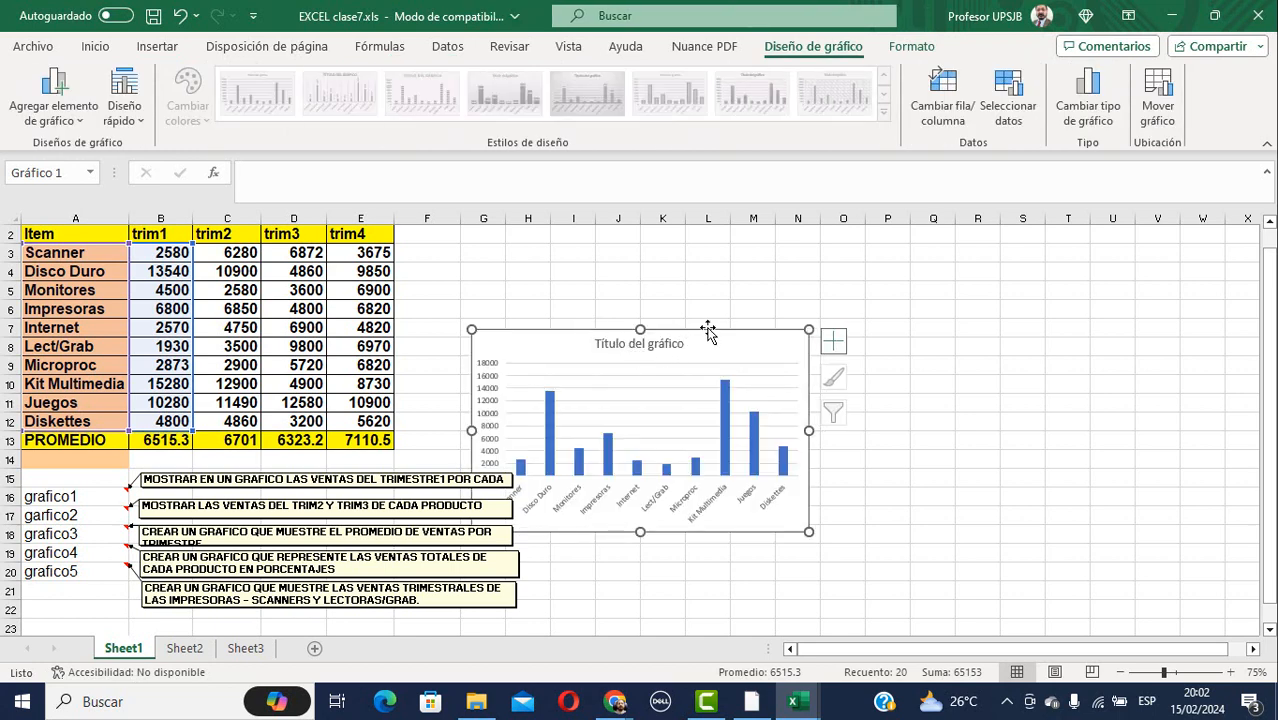
Move the chart beside the sales table and enlarge it to span columns I through U.
drag(710, 334, 804, 247)
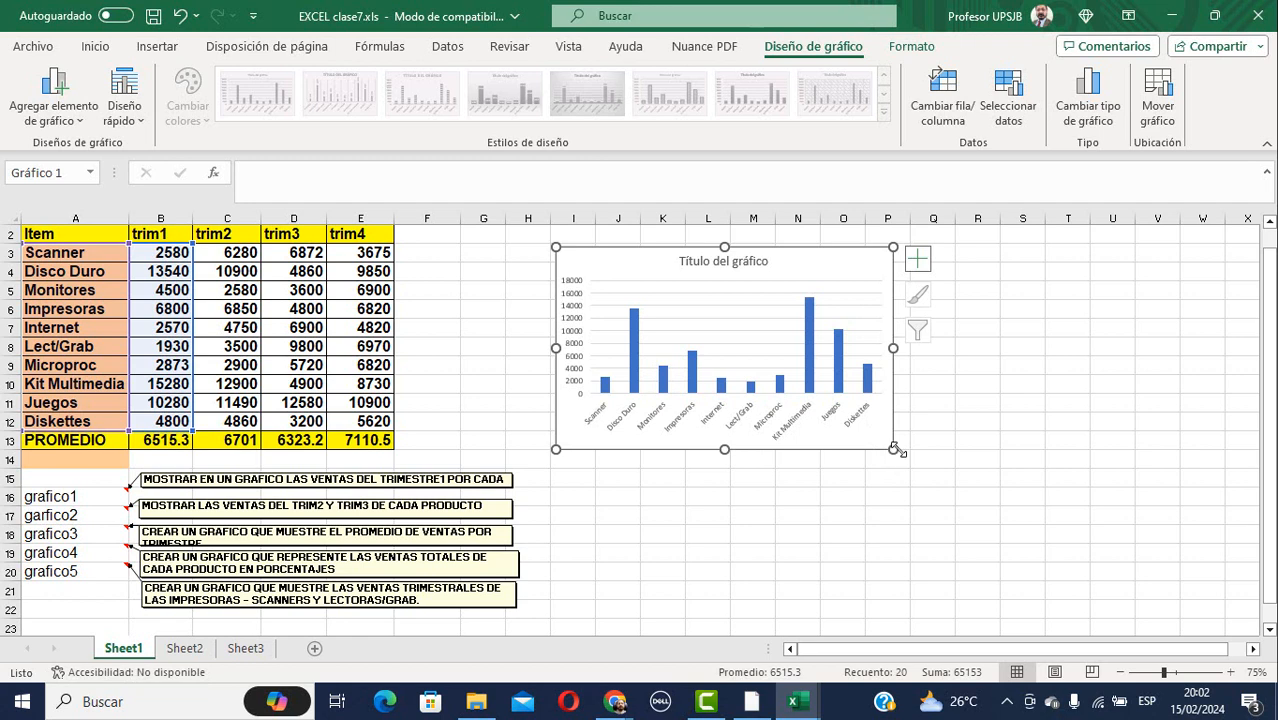
drag(894, 450, 1120, 619)
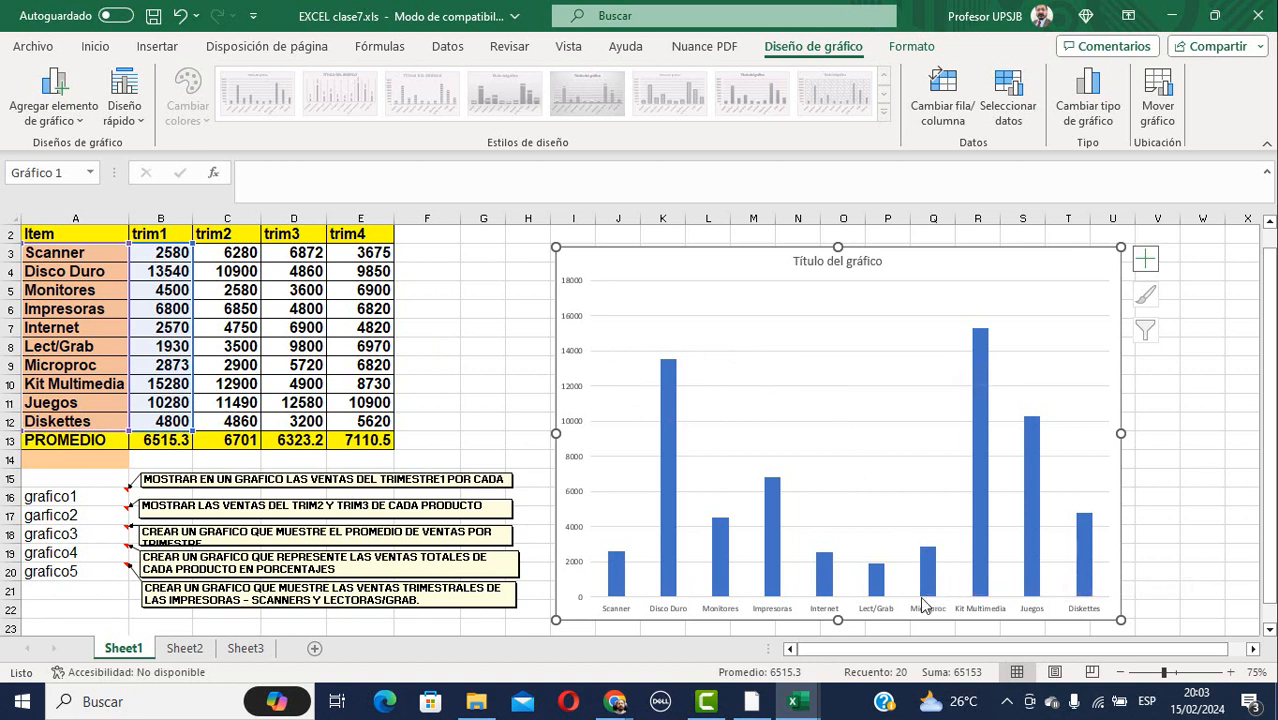
mouse_move(922, 578)
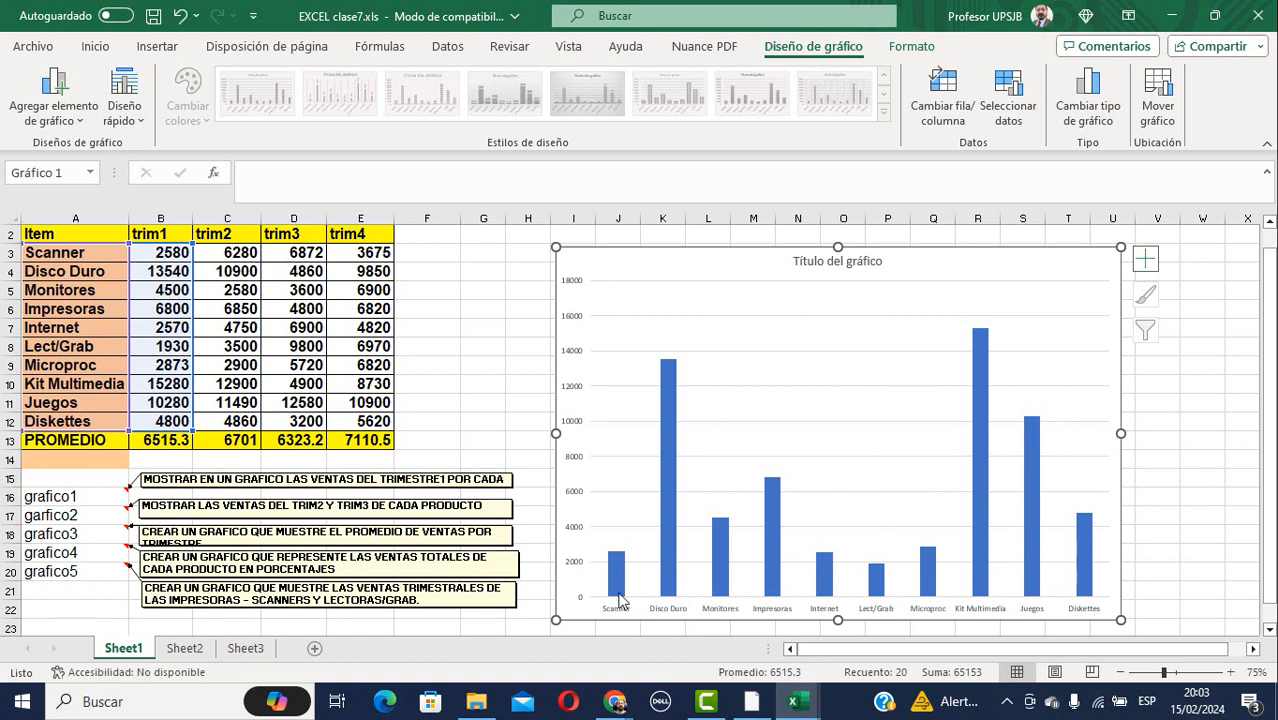
Add data labels (Agregar etiquetas de datos) to the trim1 sales series, showing each column's value.
mouse_move(617, 570)
right_click(1097, 467)
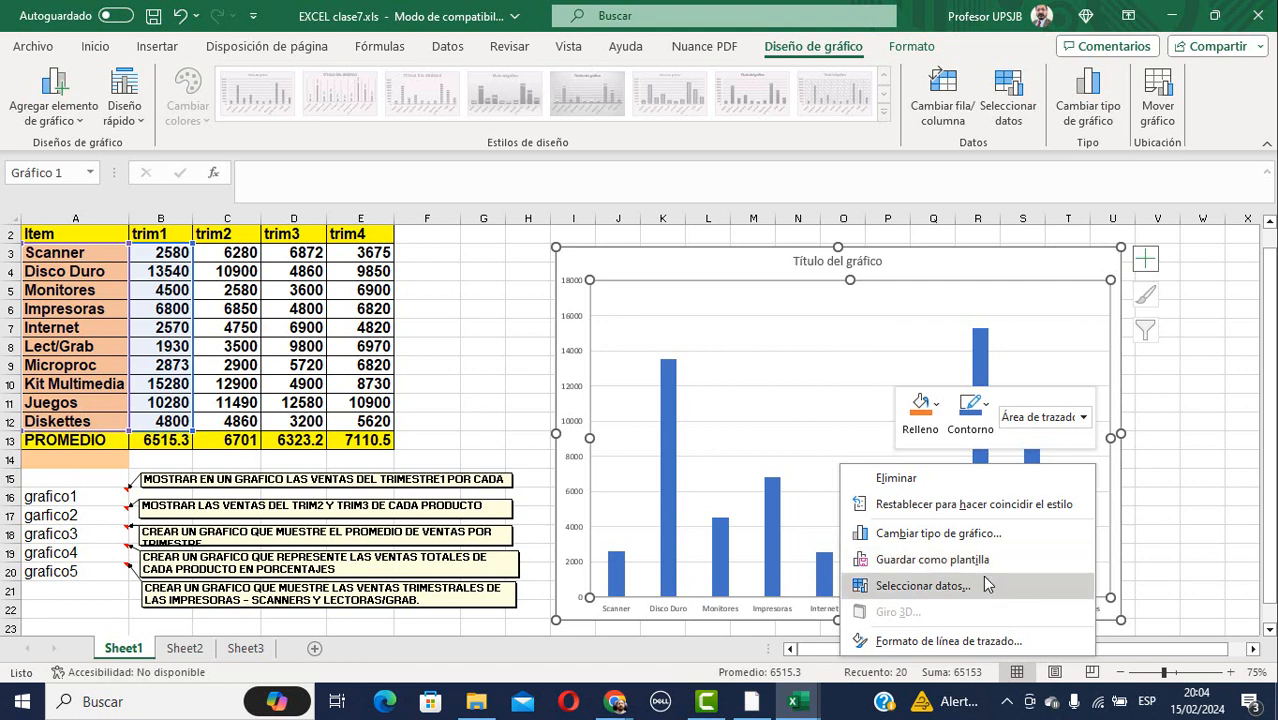
click(1204, 465)
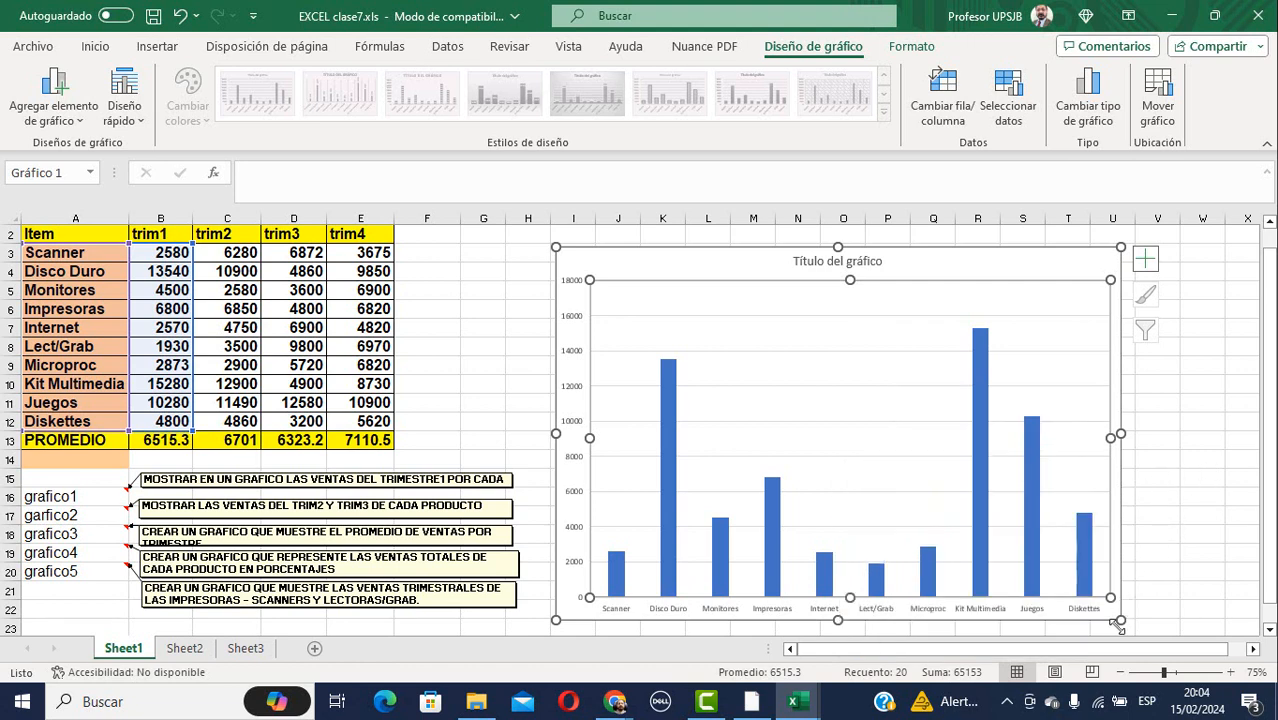
click(1083, 570)
right_click(1083, 568)
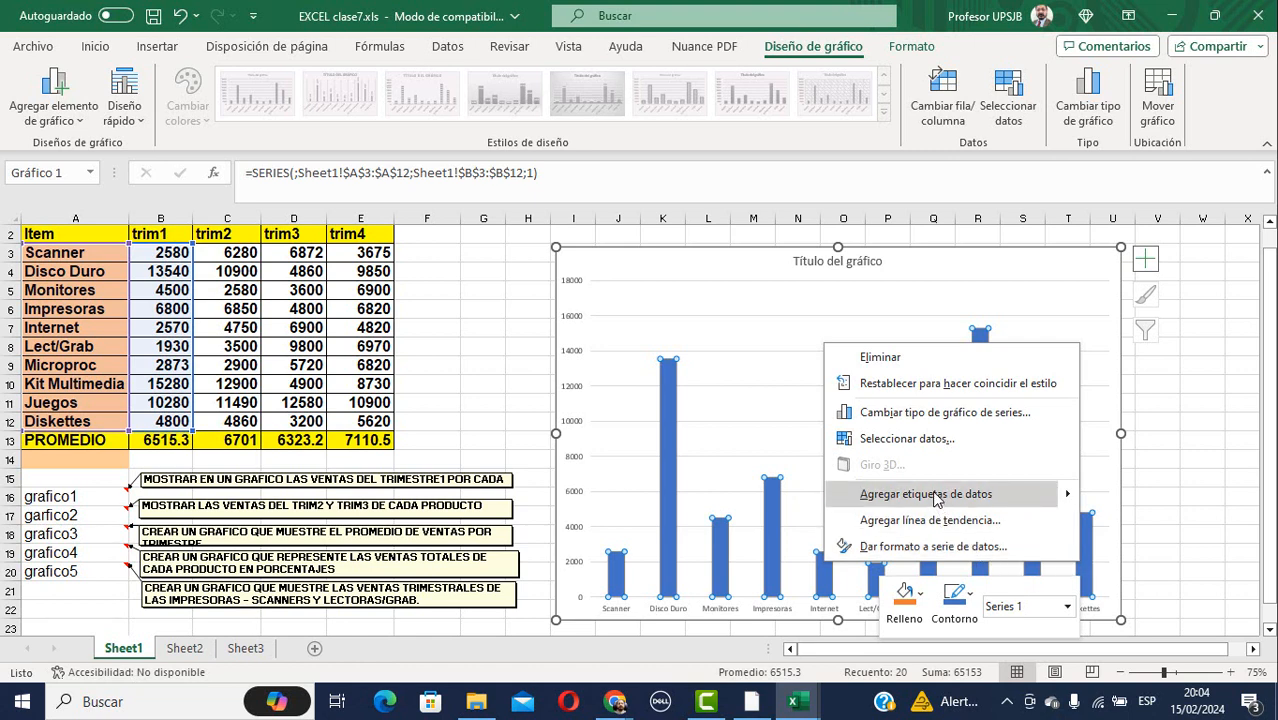
mouse_move(1070, 499)
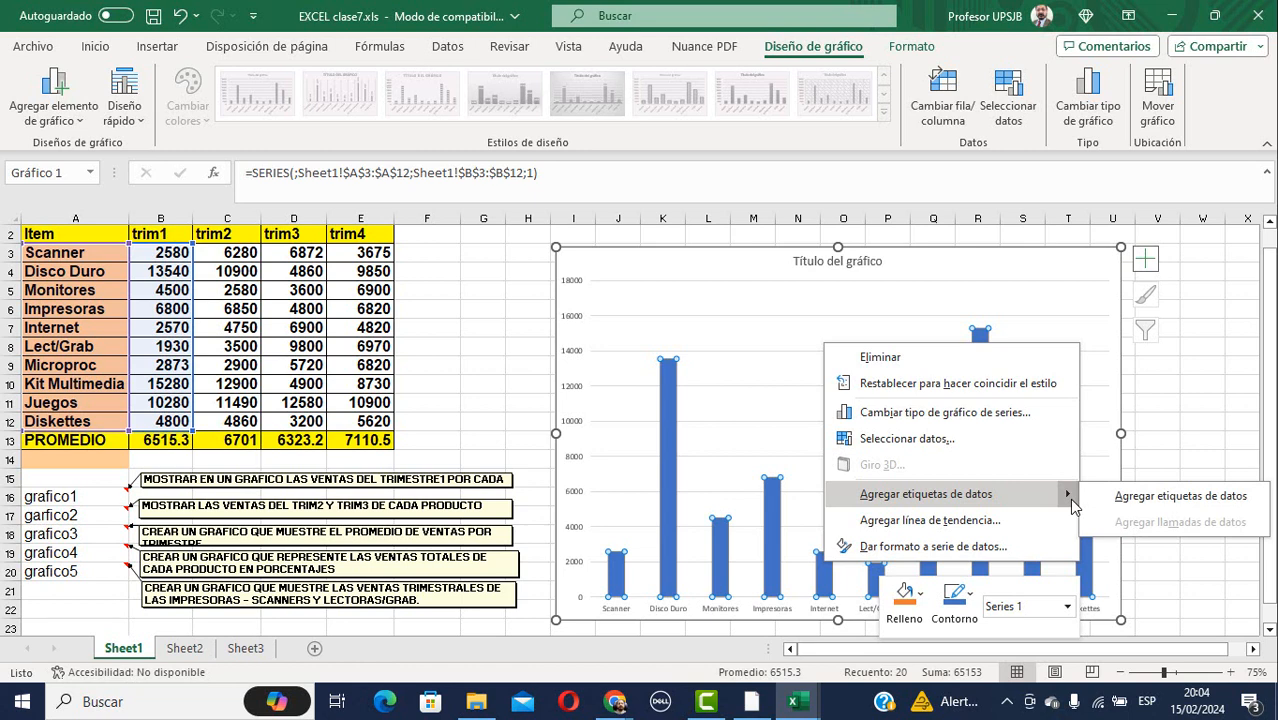
click(1121, 497)
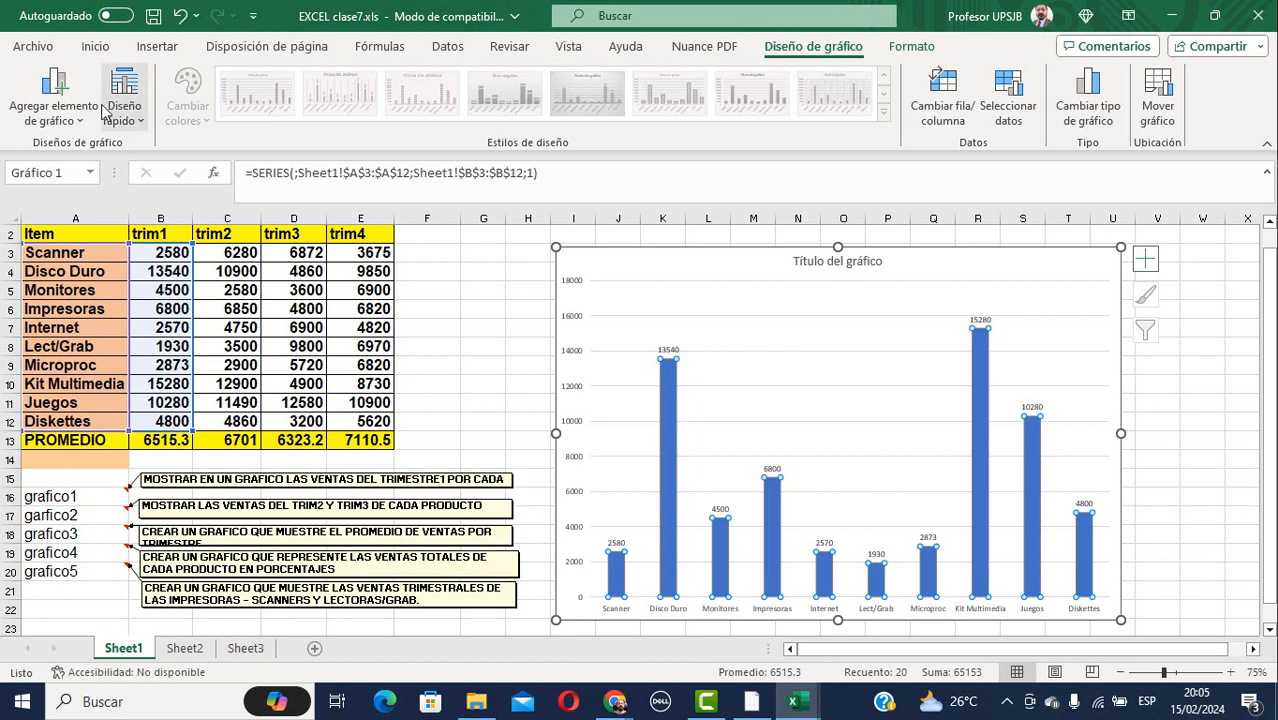
Review the pie, line, then column/bar chart type galleries on the Insertar ribbon.
click(163, 48)
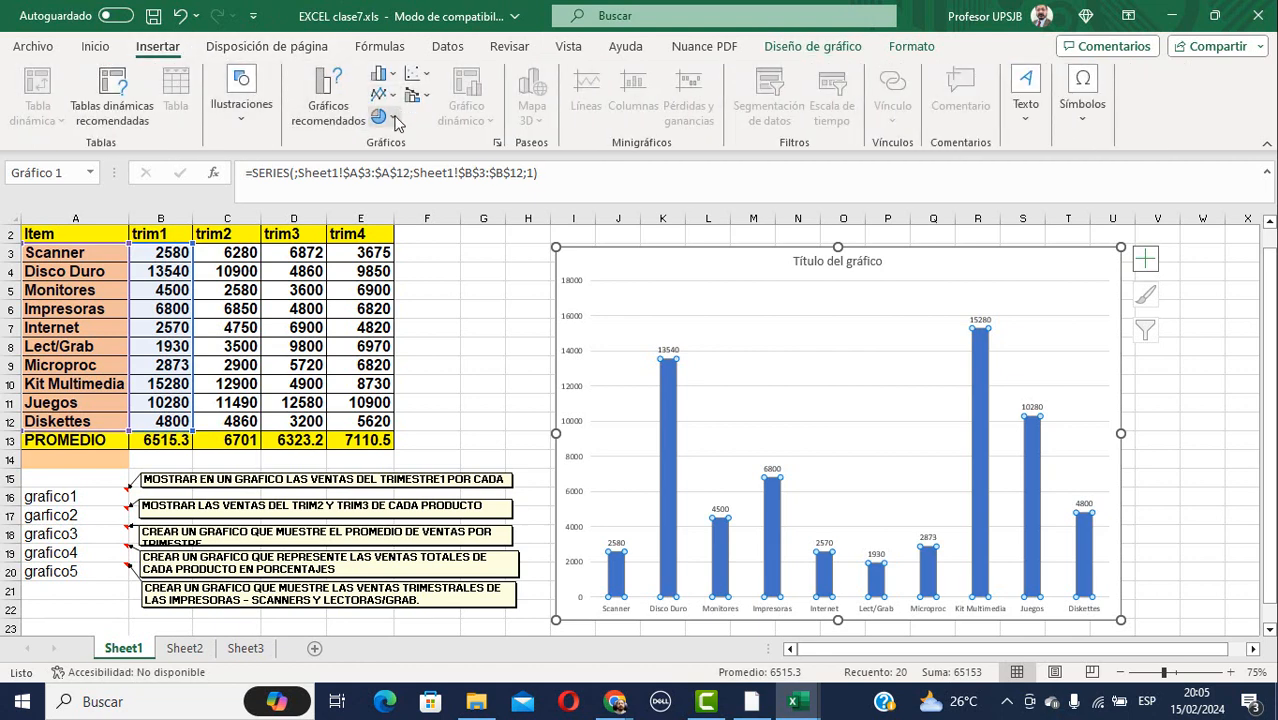
click(396, 119)
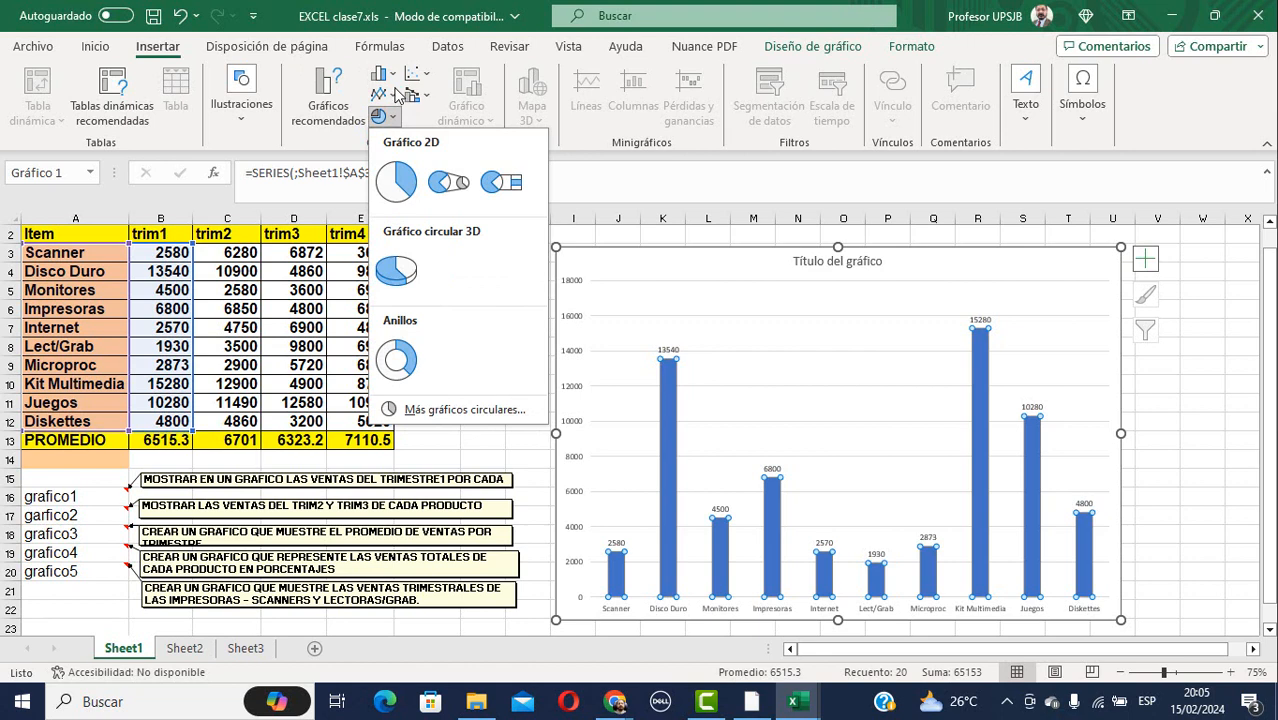
click(394, 97)
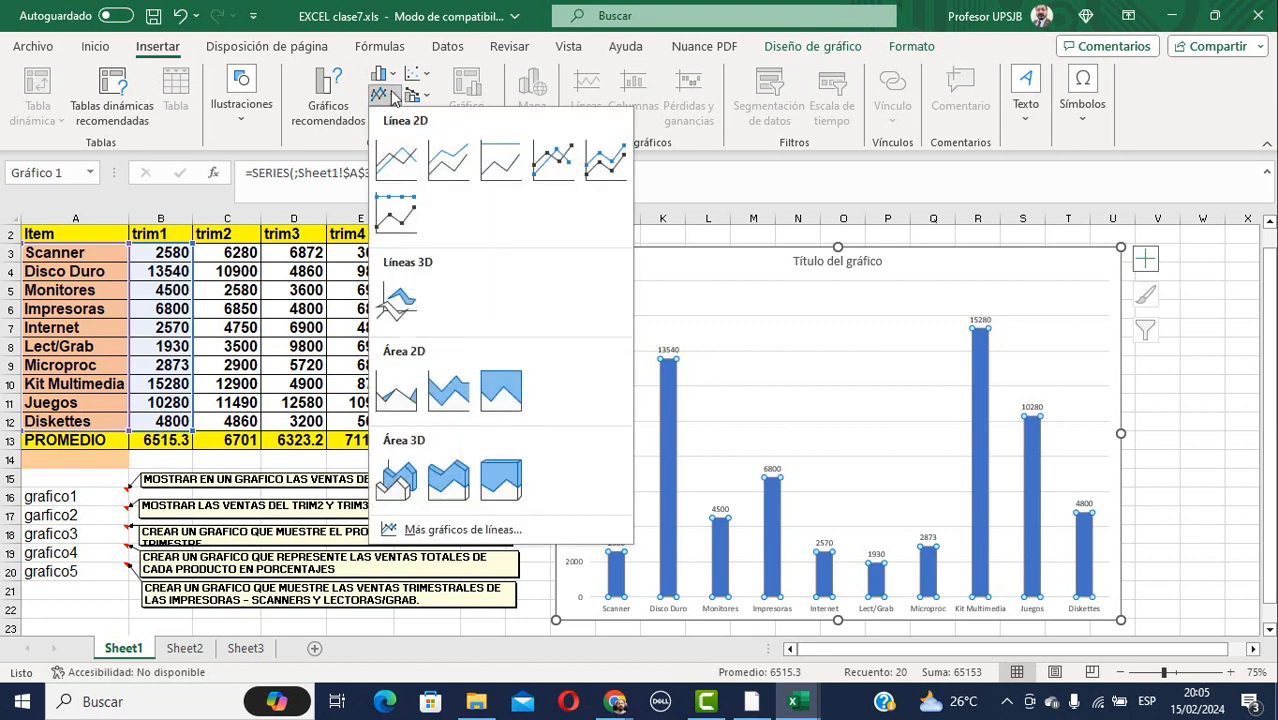
click(396, 77)
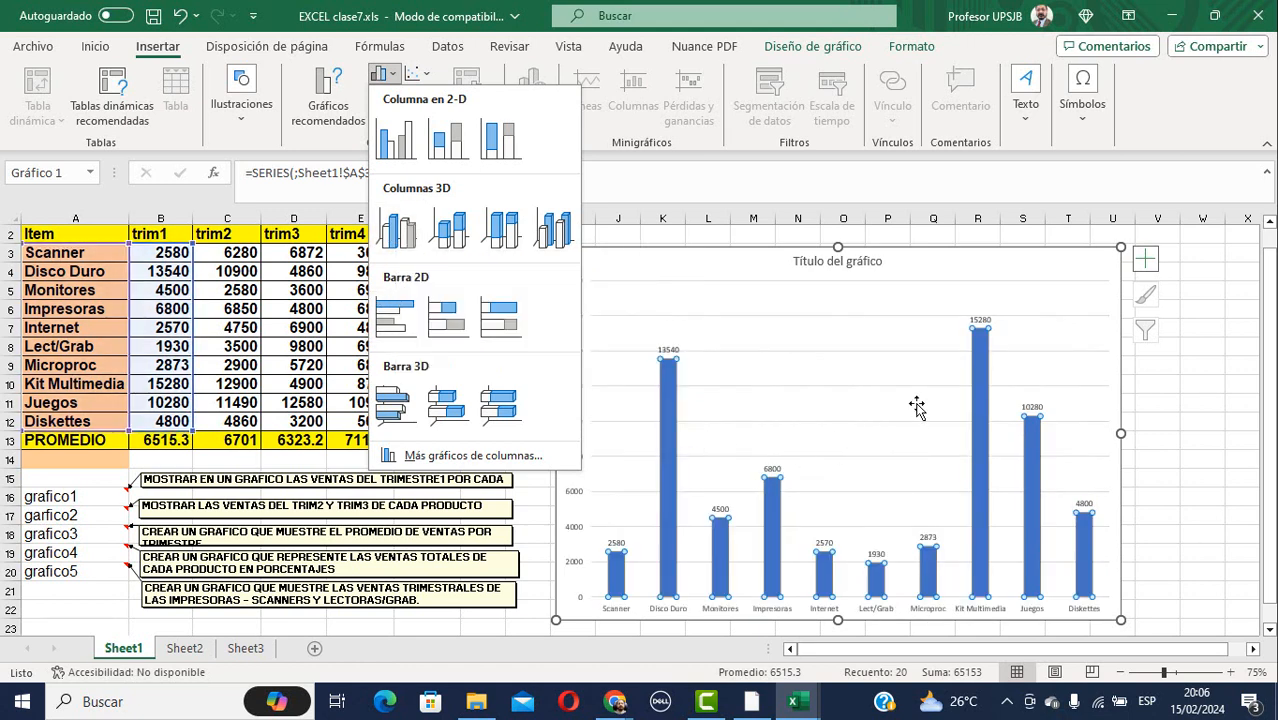
Dismiss the column chart gallery and select a cell on the blank Sheet2.
click(1190, 399)
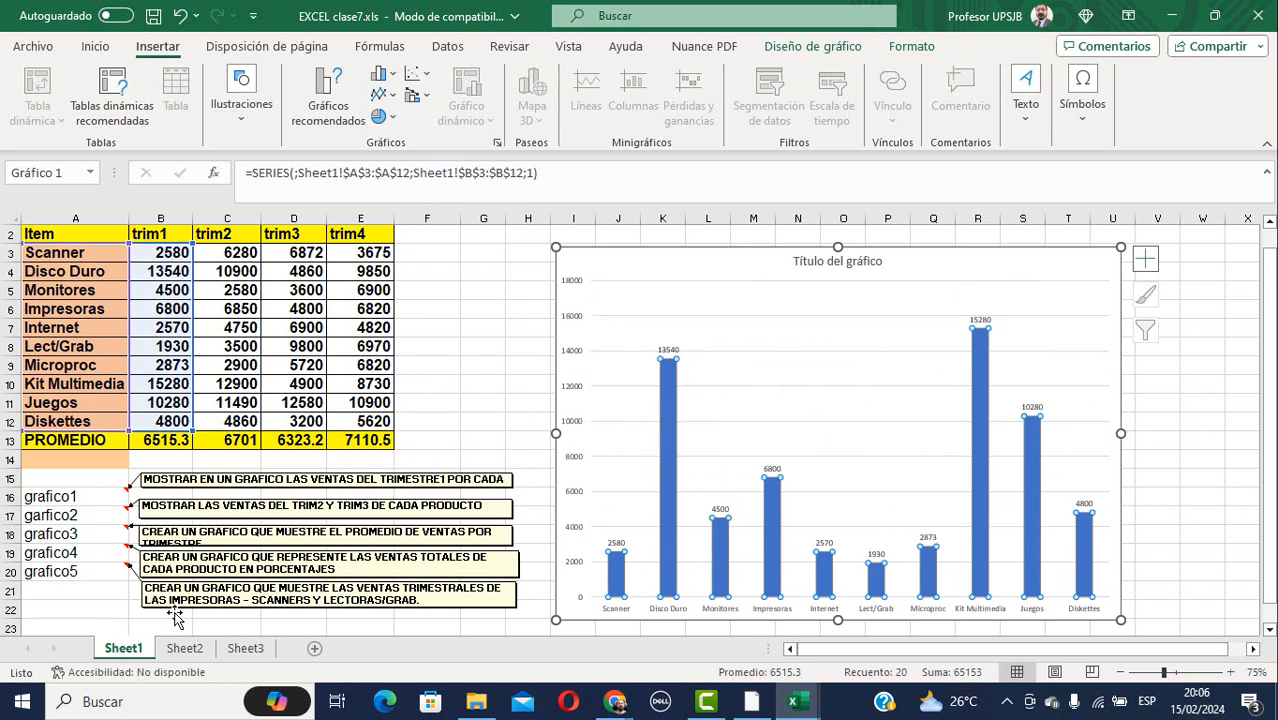
click(196, 652)
click(402, 317)
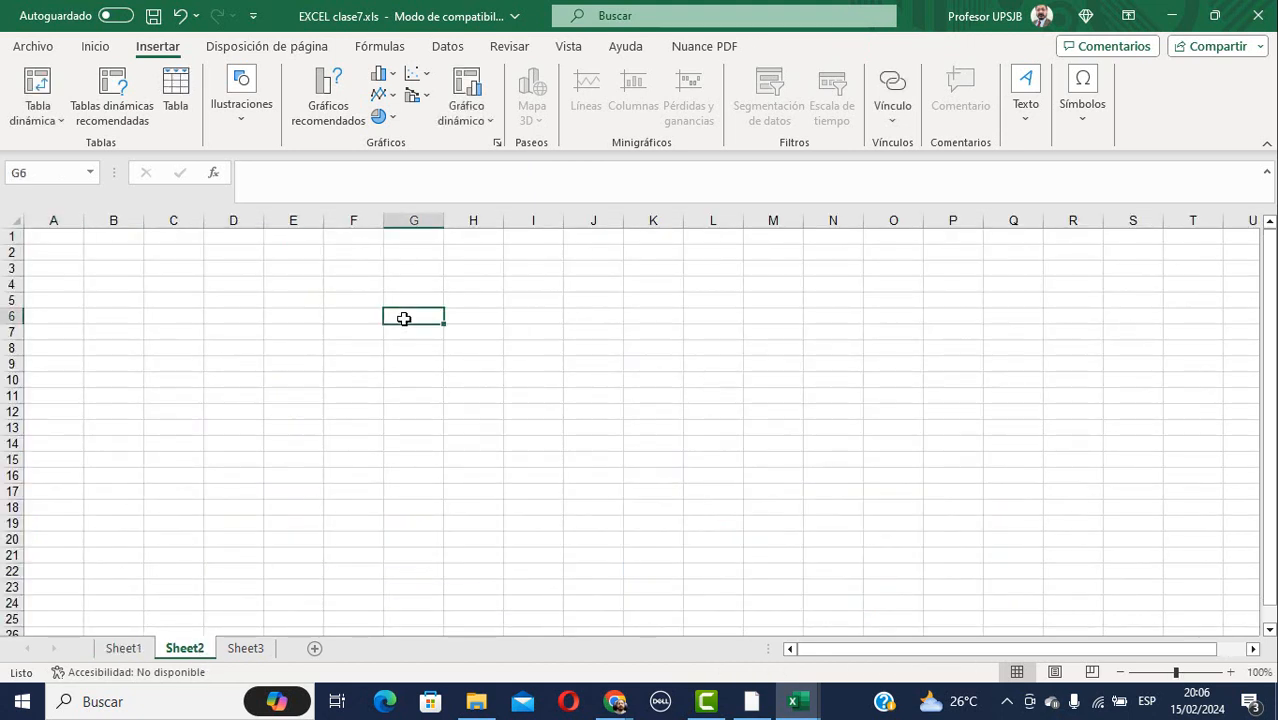
click(342, 285)
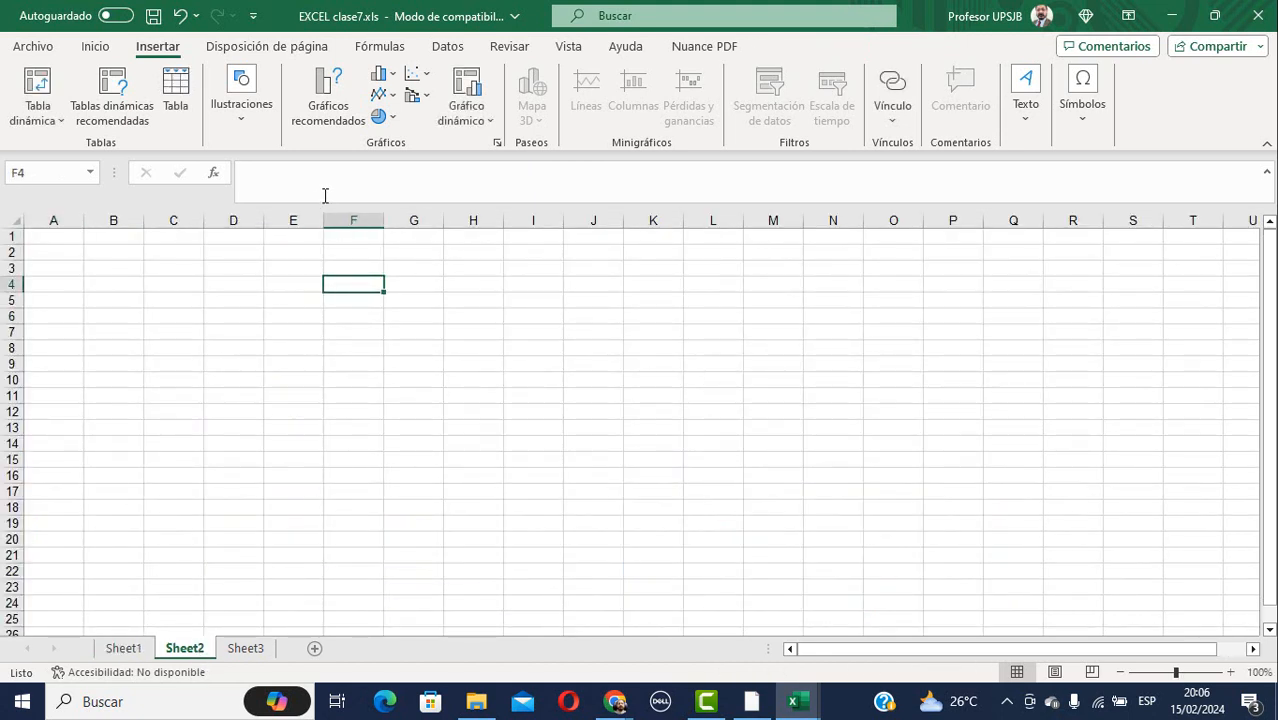
click(381, 74)
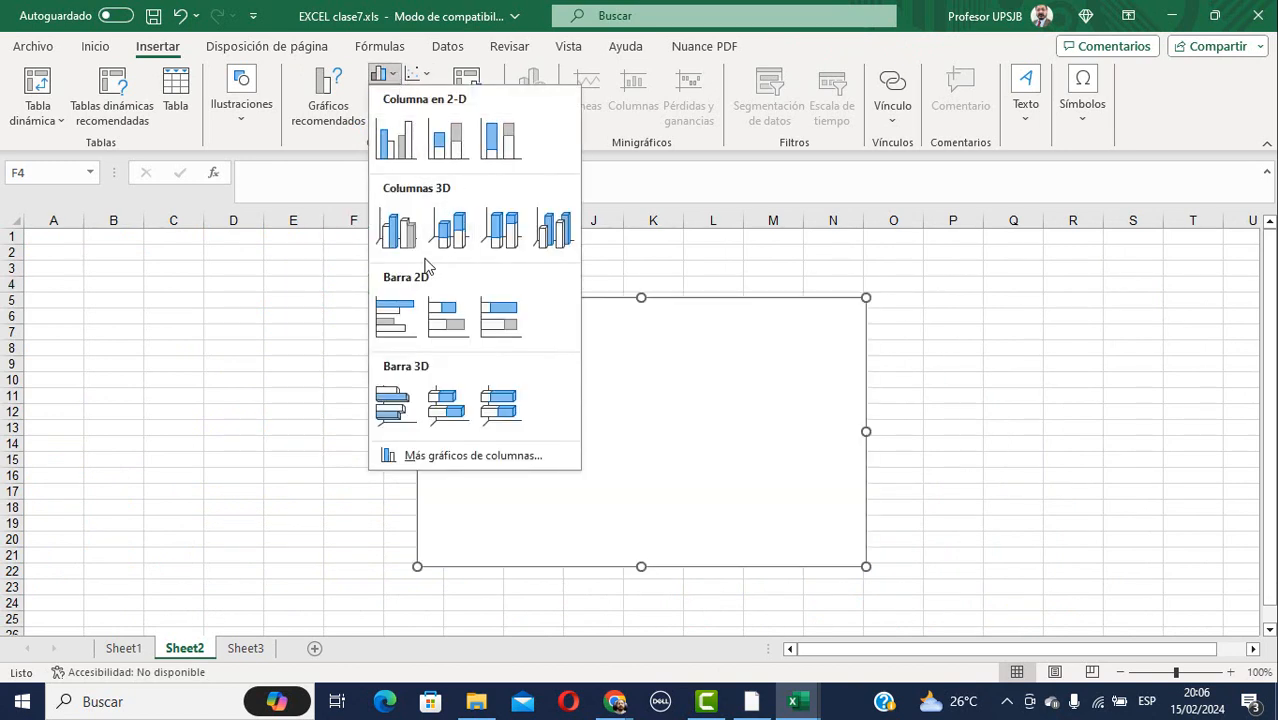
click(397, 230)
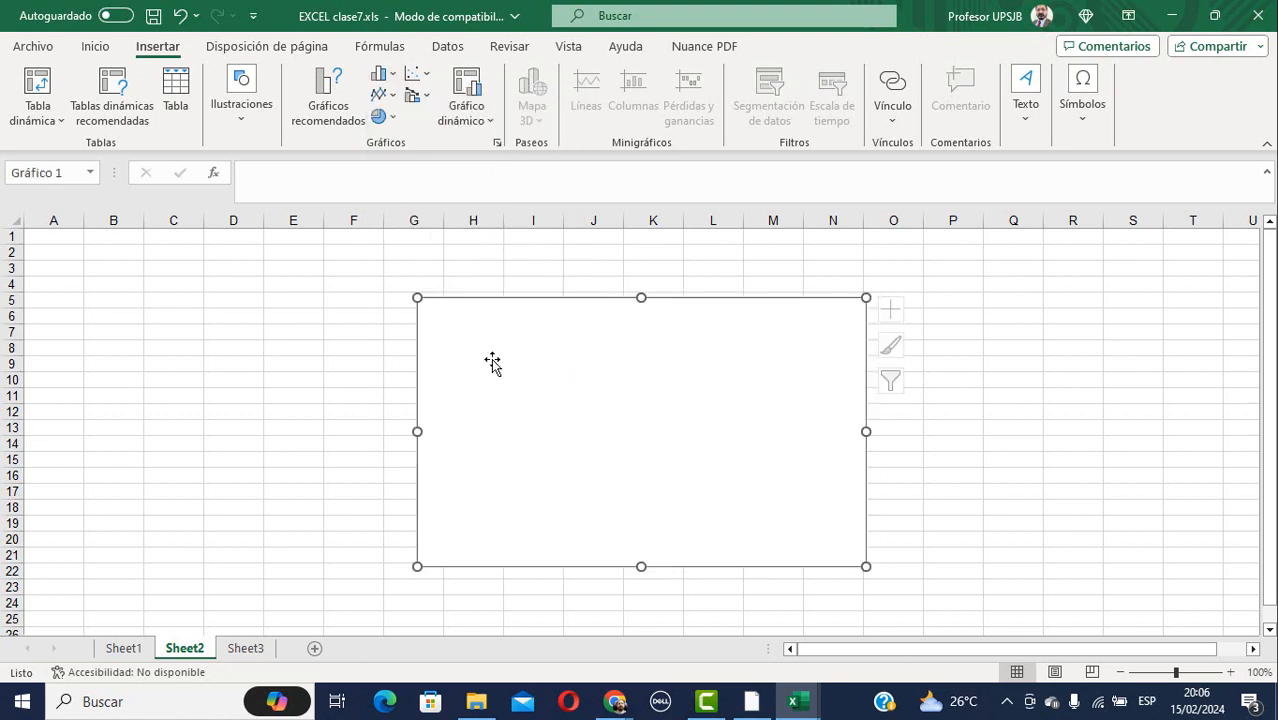
right_click(752, 421)
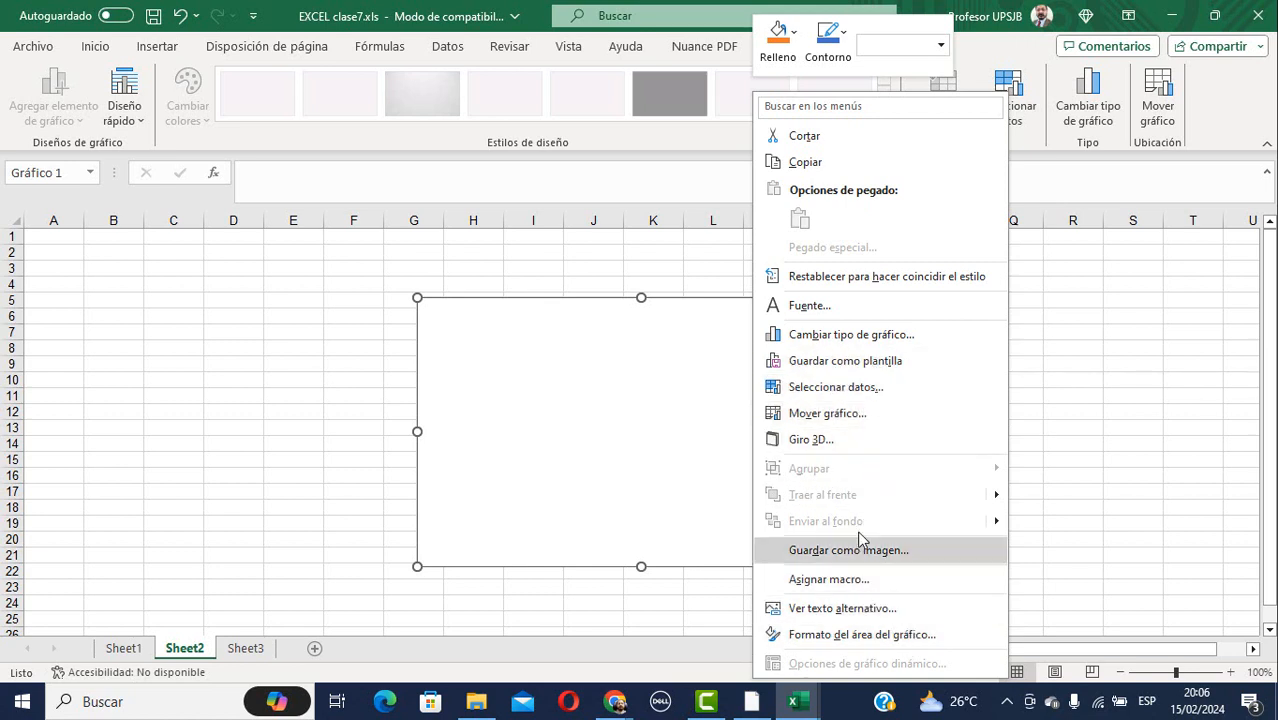
click(850, 387)
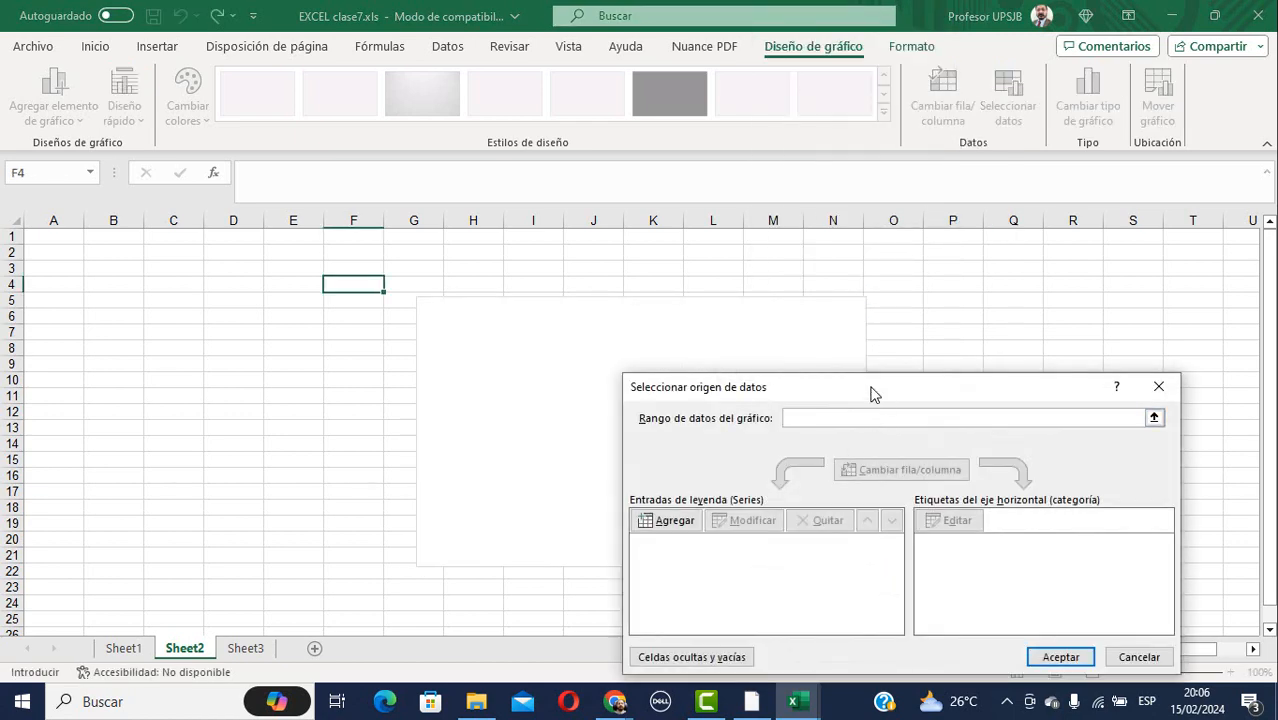
drag(873, 392, 838, 315)
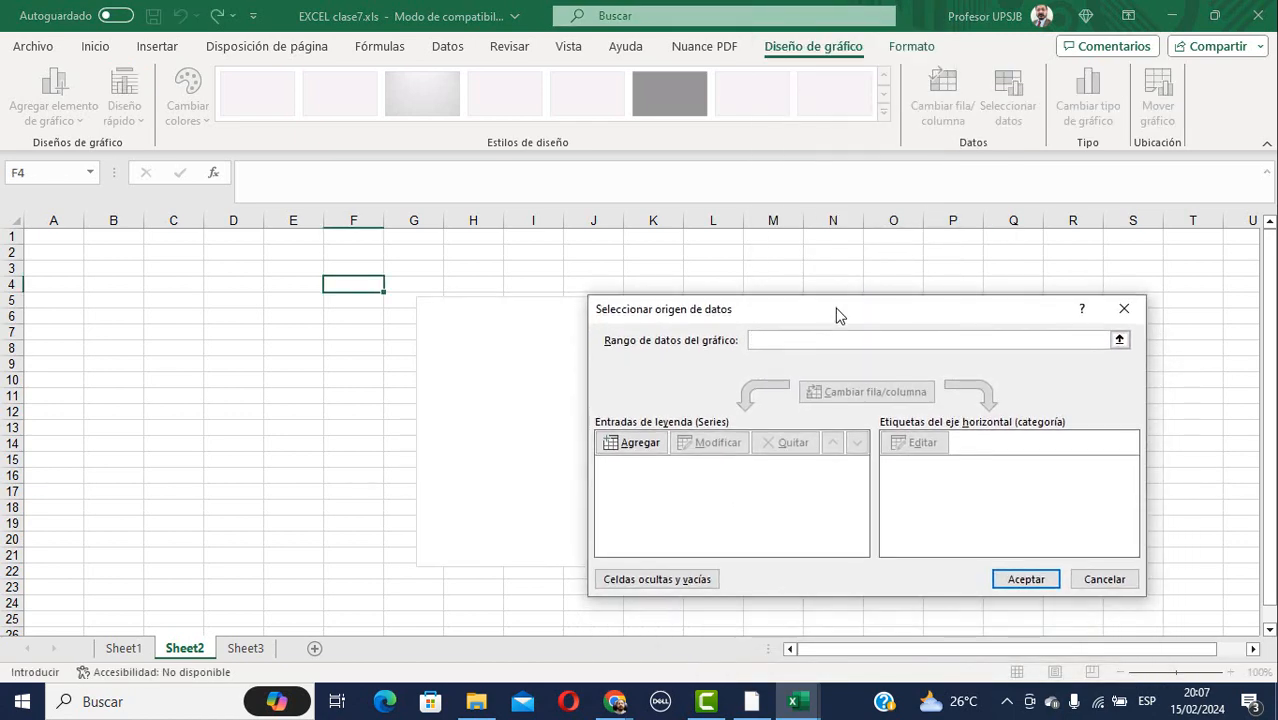
click(1120, 340)
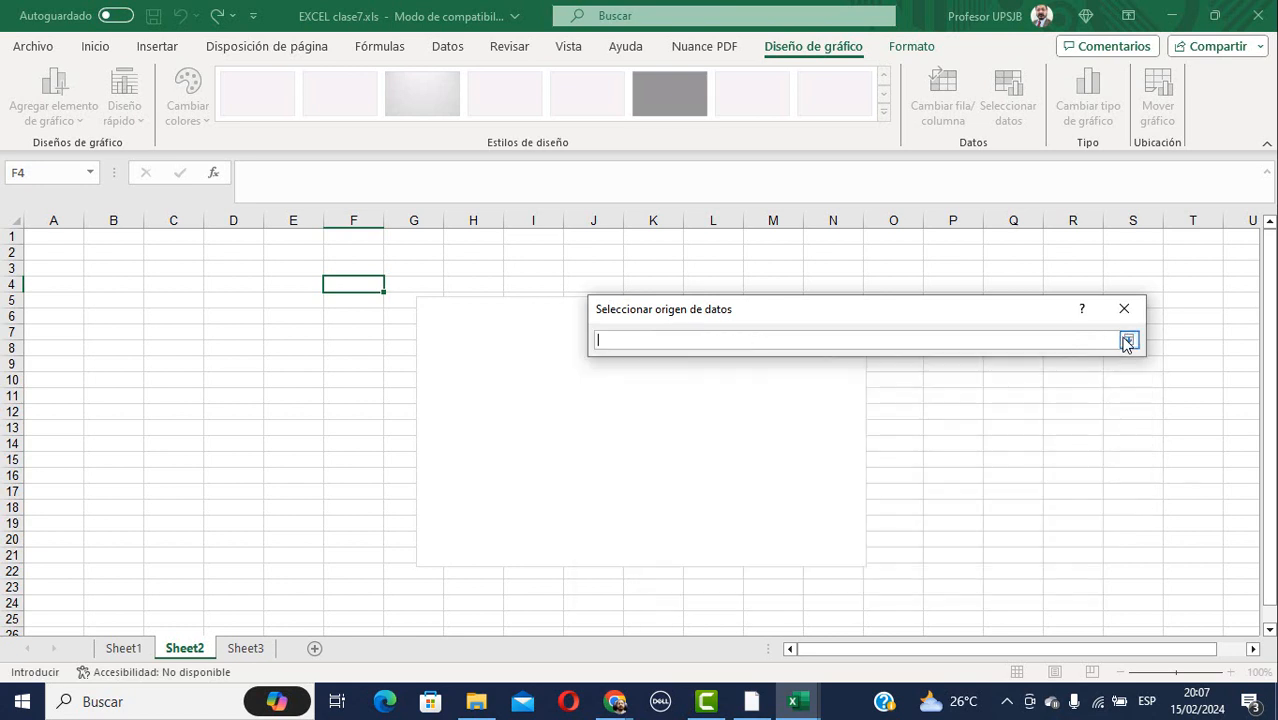
click(1127, 341)
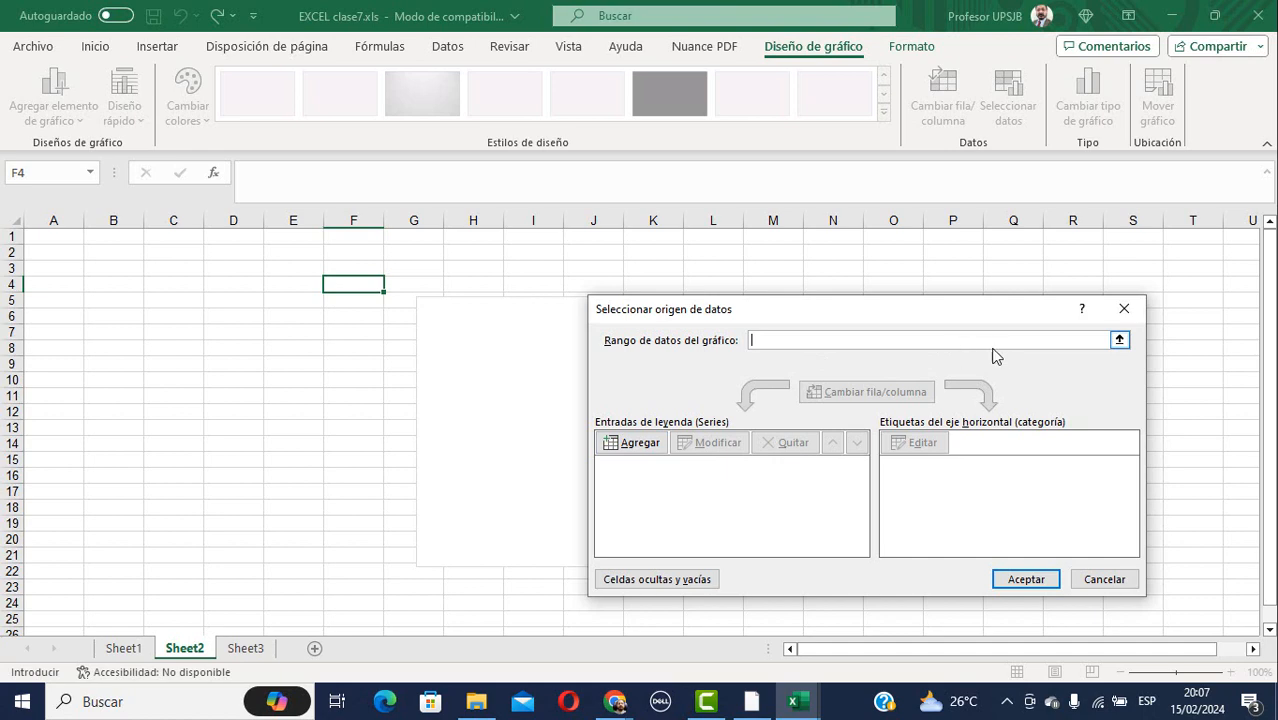
click(1124, 311)
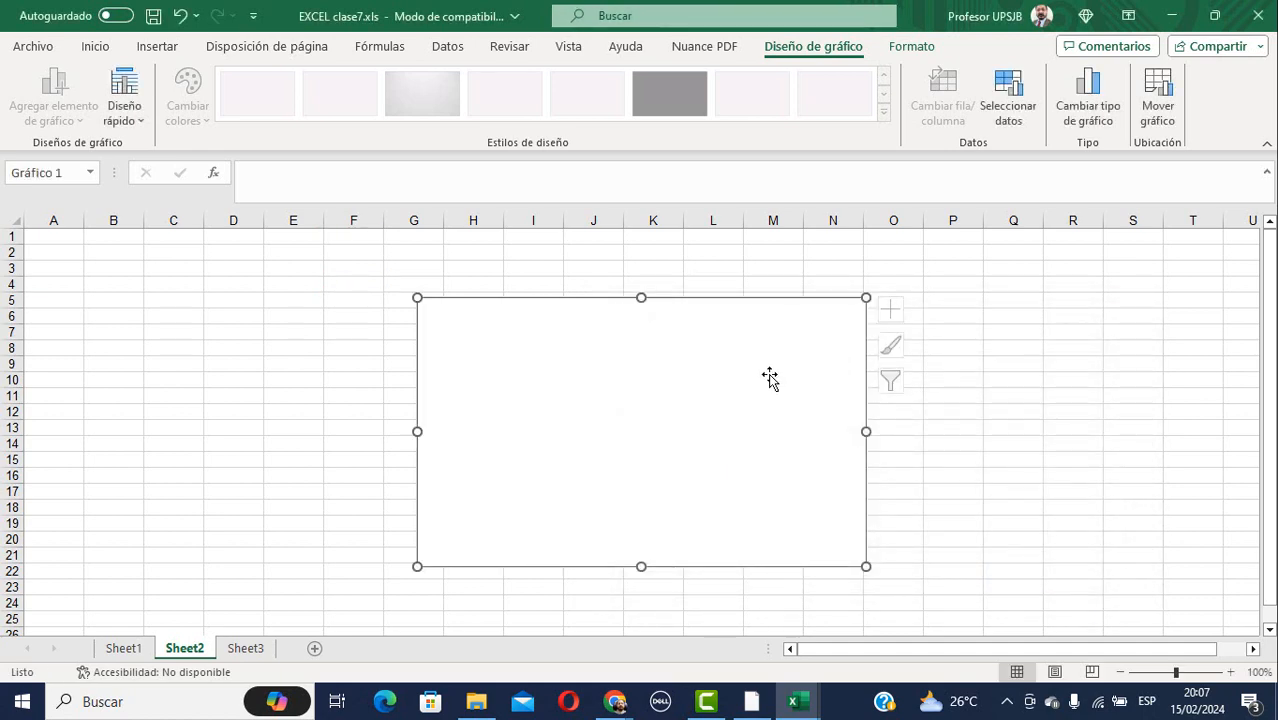
key(Delete)
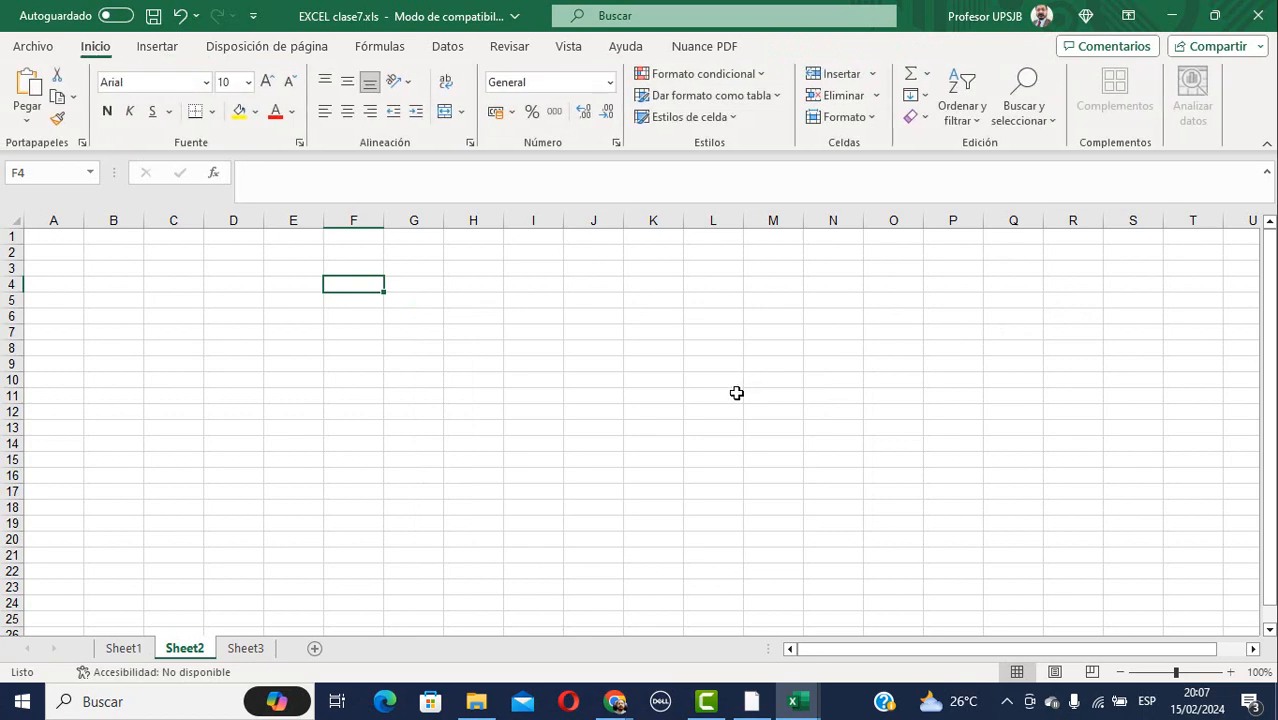
Insert a 3D clustered column chart of the trim2 and trim3 values C3:D12 on Sheet1.
click(123, 648)
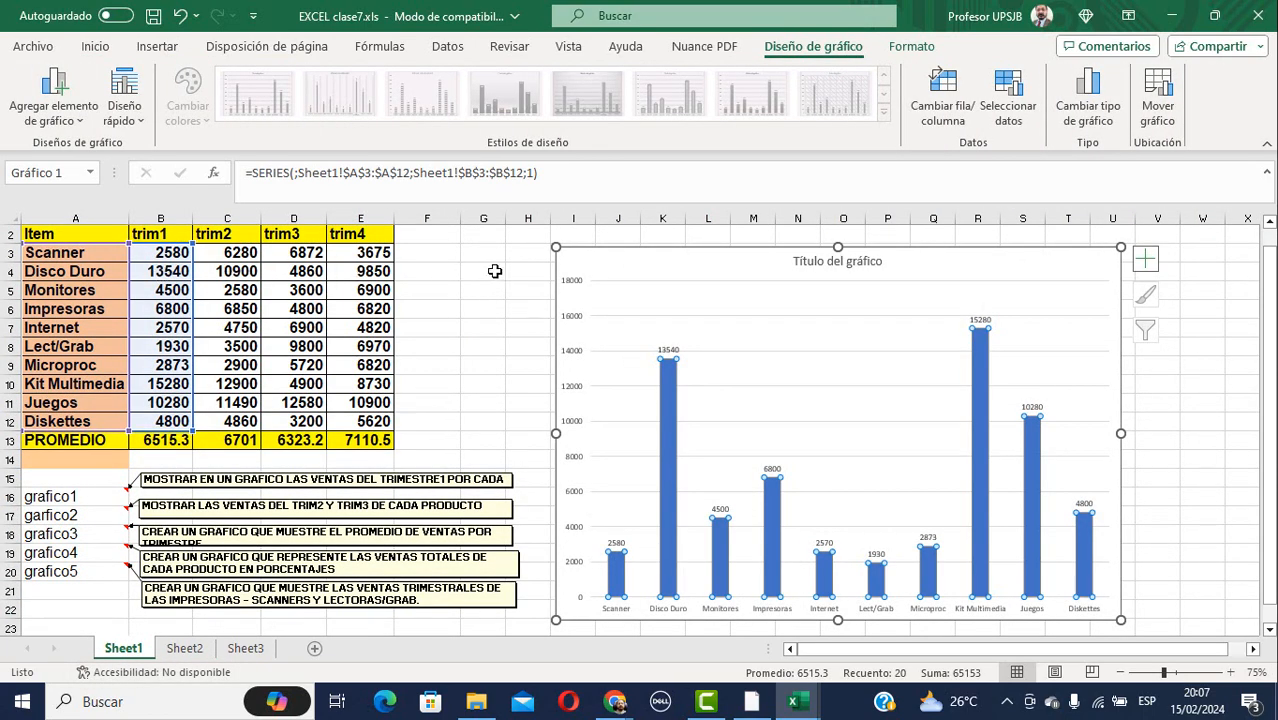
click(494, 271)
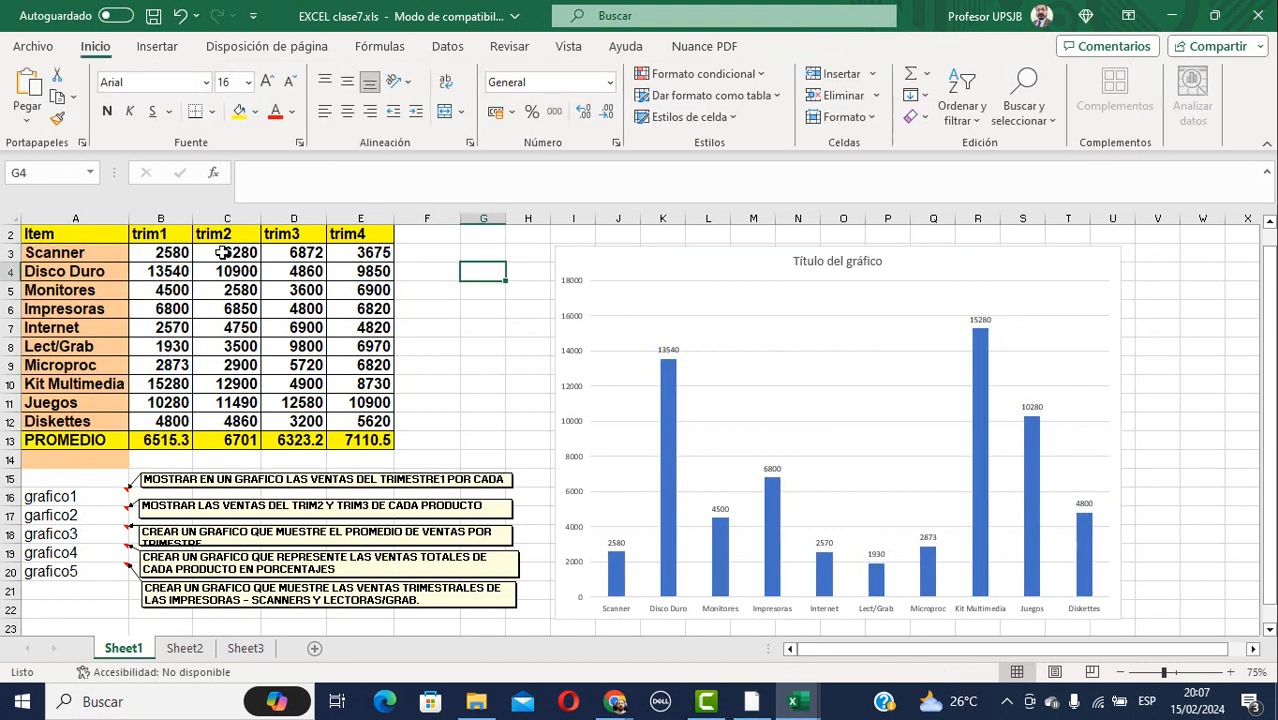
drag(221, 253, 301, 422)
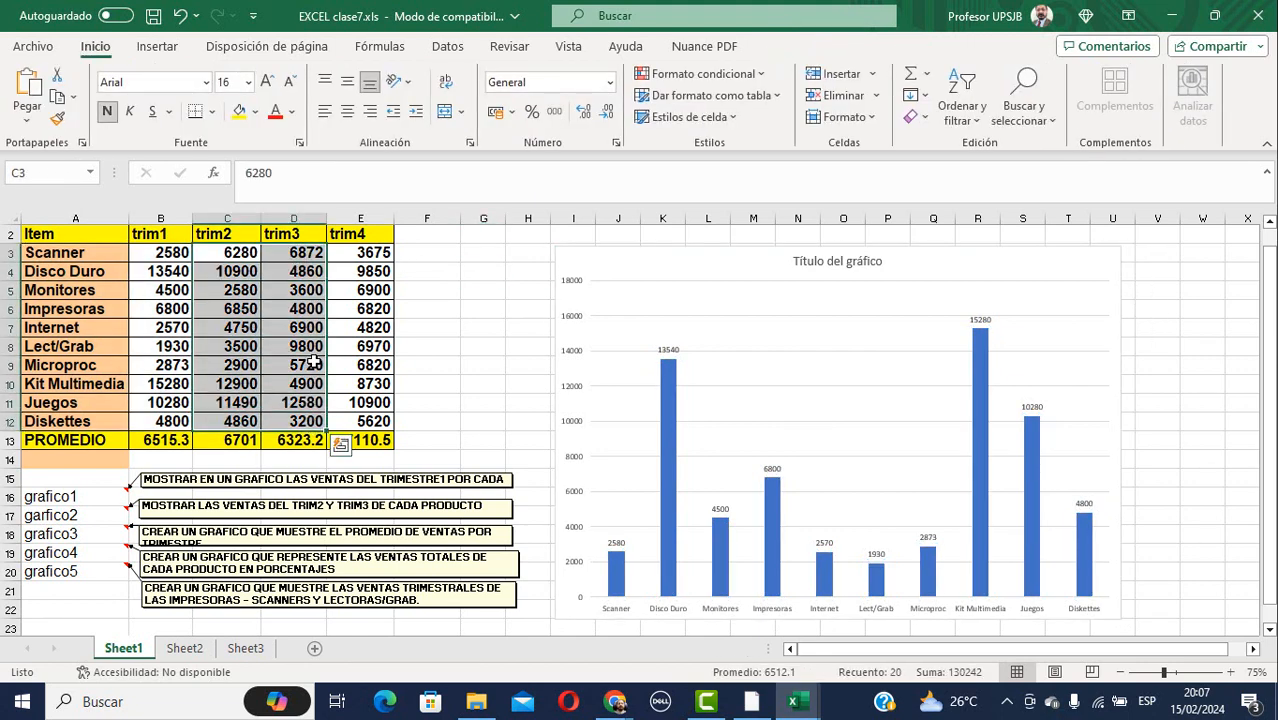
click(160, 48)
click(395, 77)
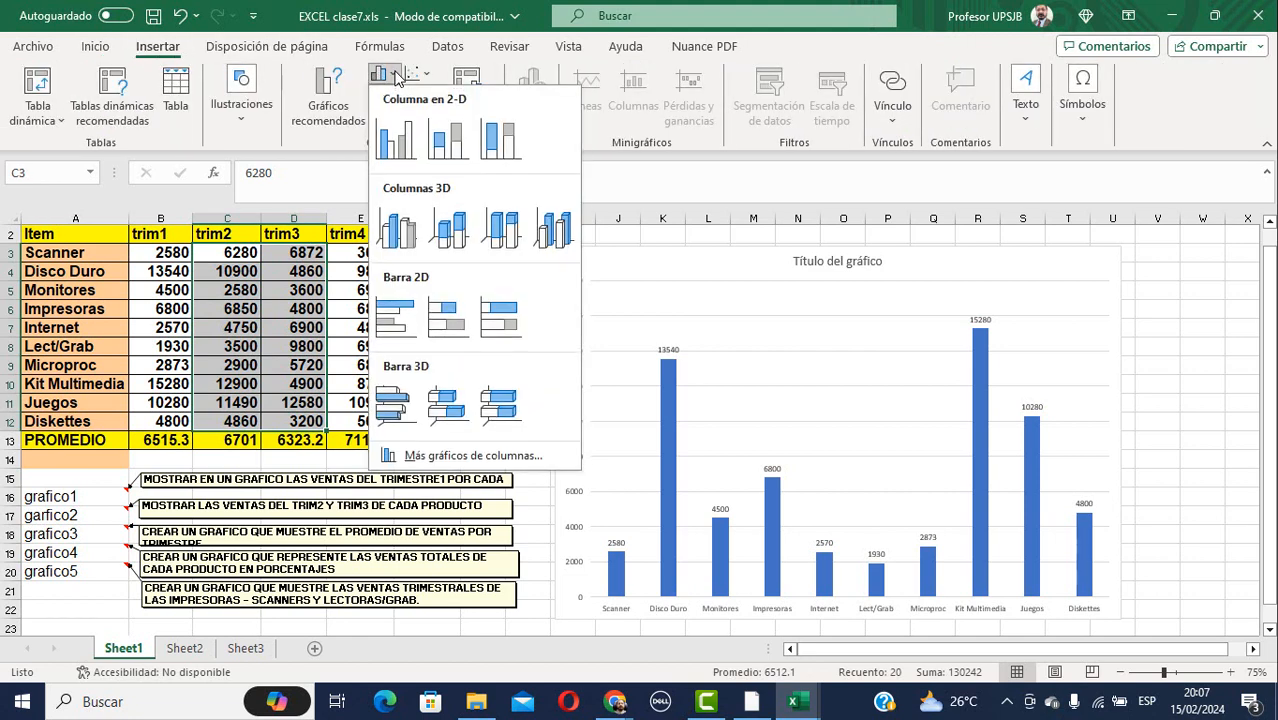
click(407, 238)
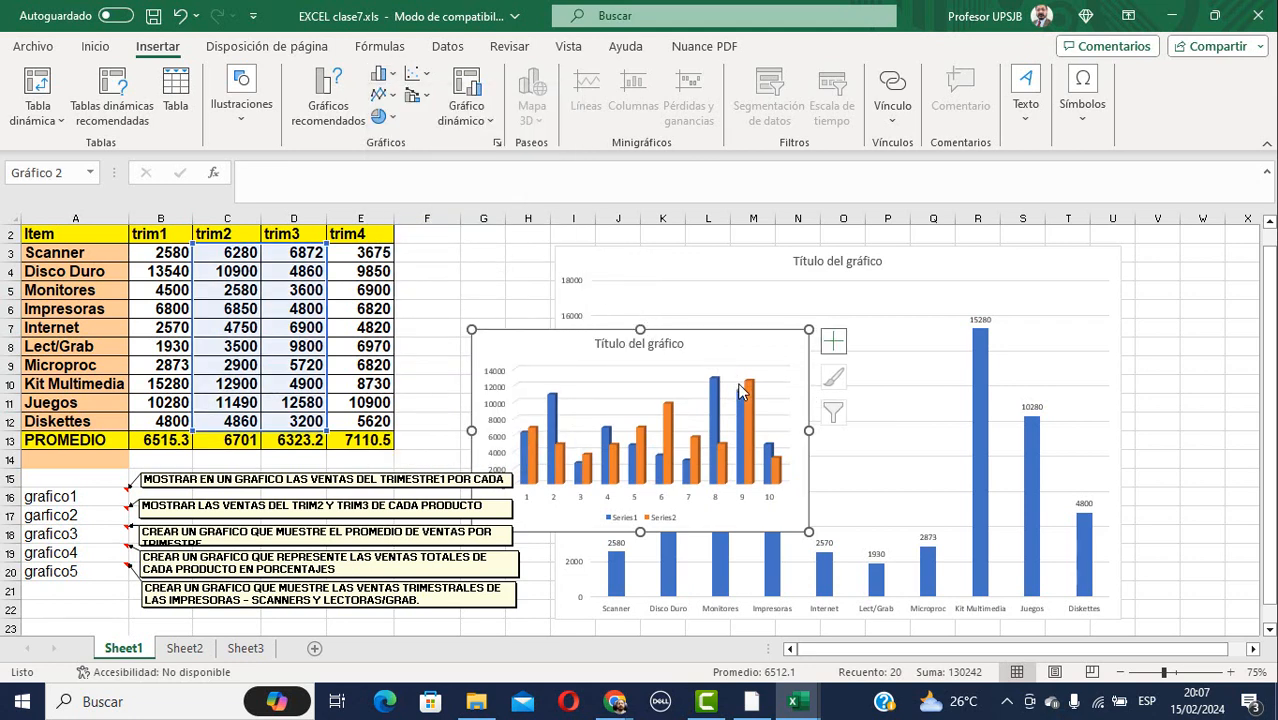
Move the new chart to Sheet2 and enlarge it by its corner.
key(Delete)
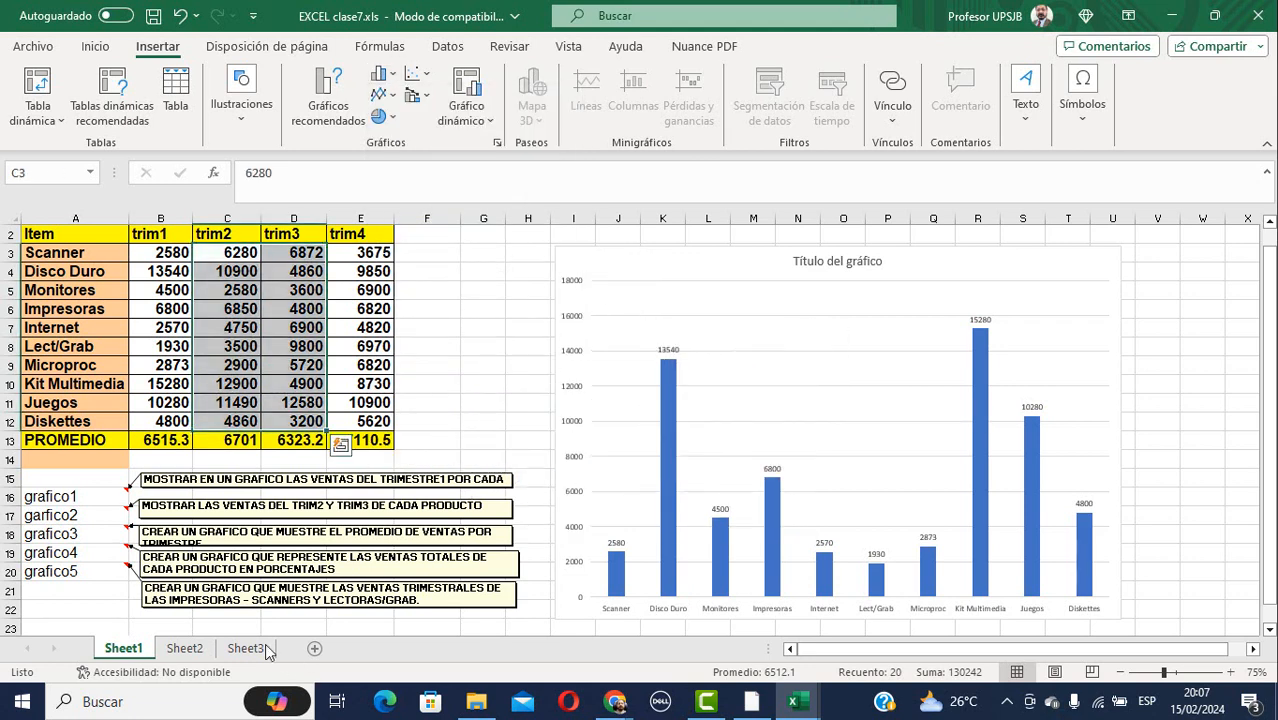
click(184, 648)
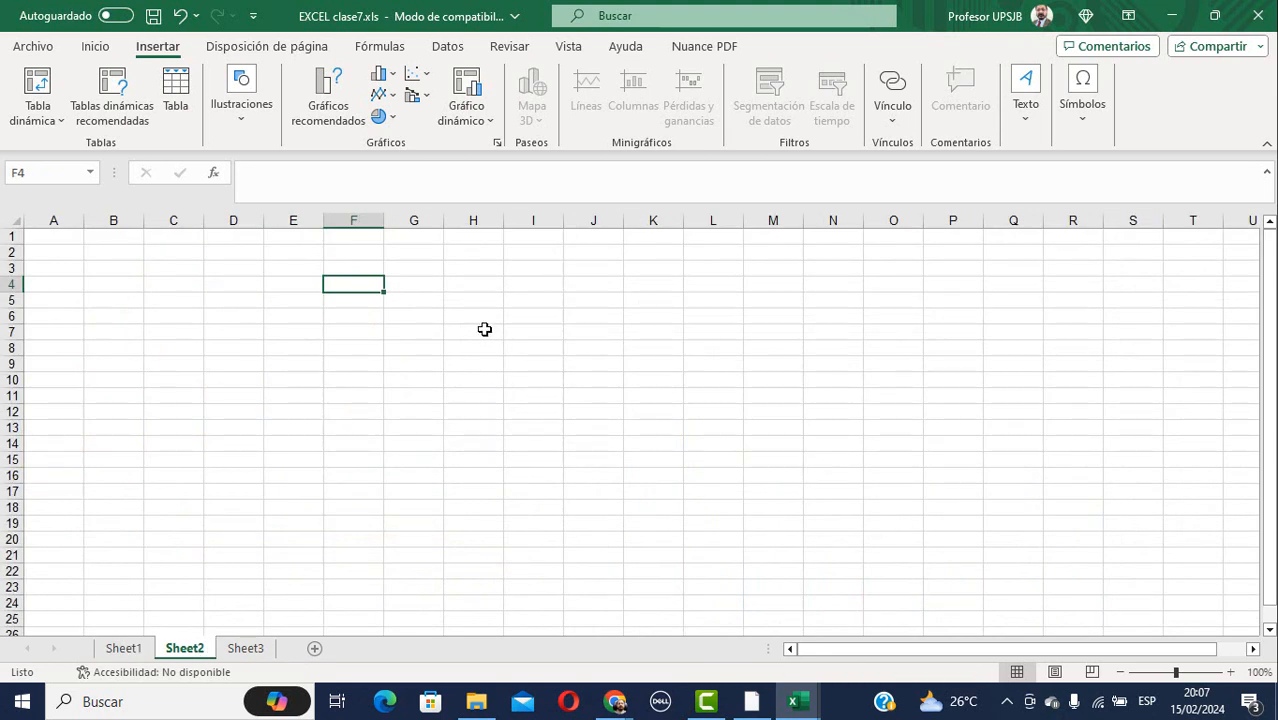
key(ctrl+v)
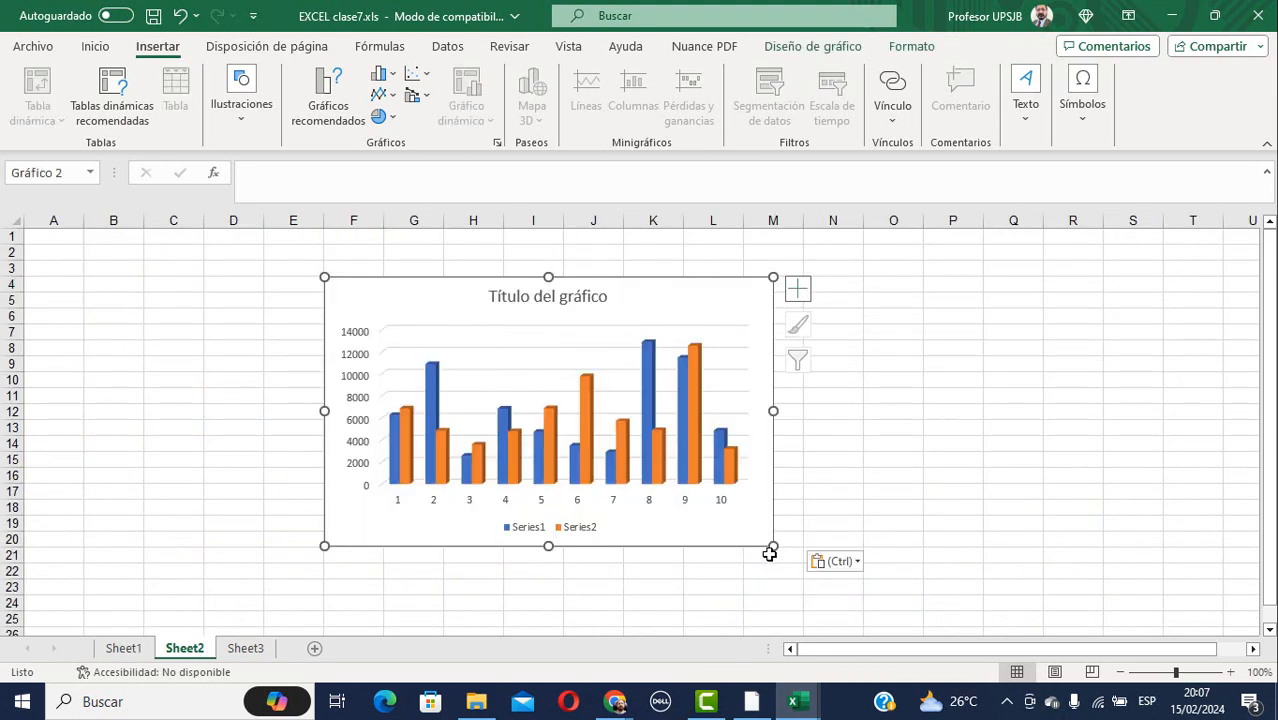
drag(773, 546, 897, 594)
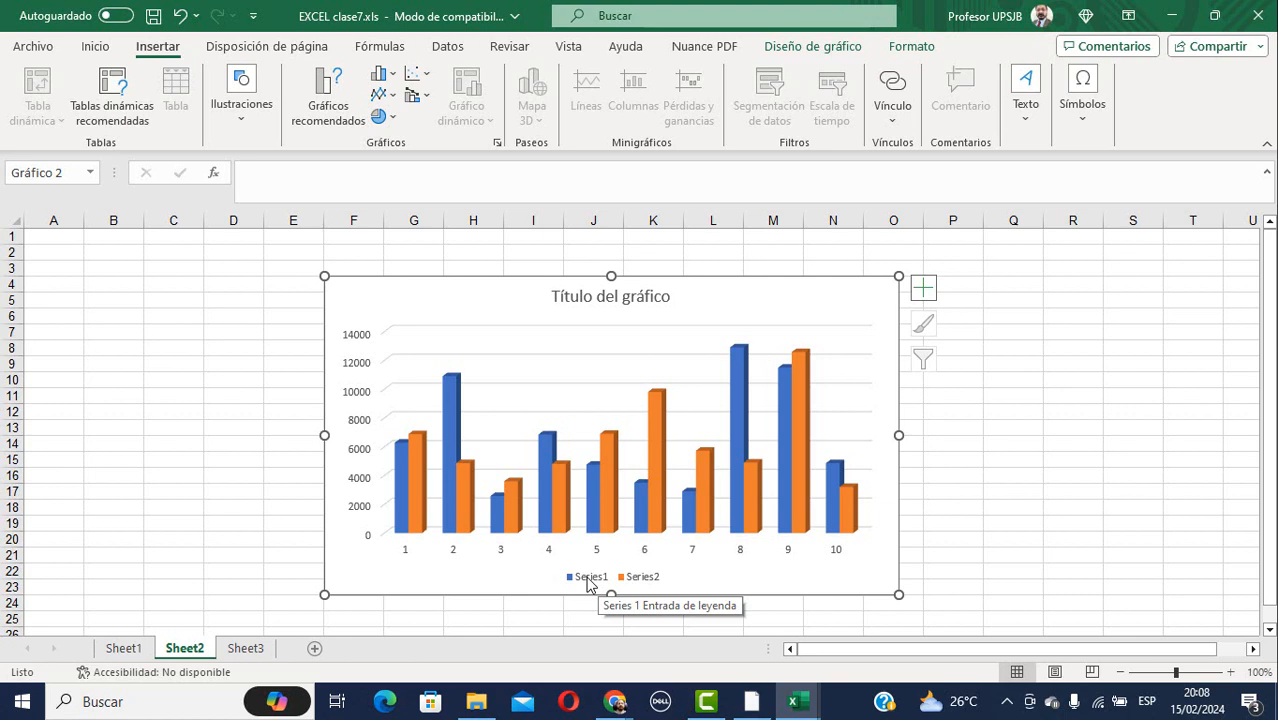
Set the chart's horizontal axis labels to Sheet1!A3:A12, Scanner through Diskettes, via Seleccionar datos.
right_click(808, 571)
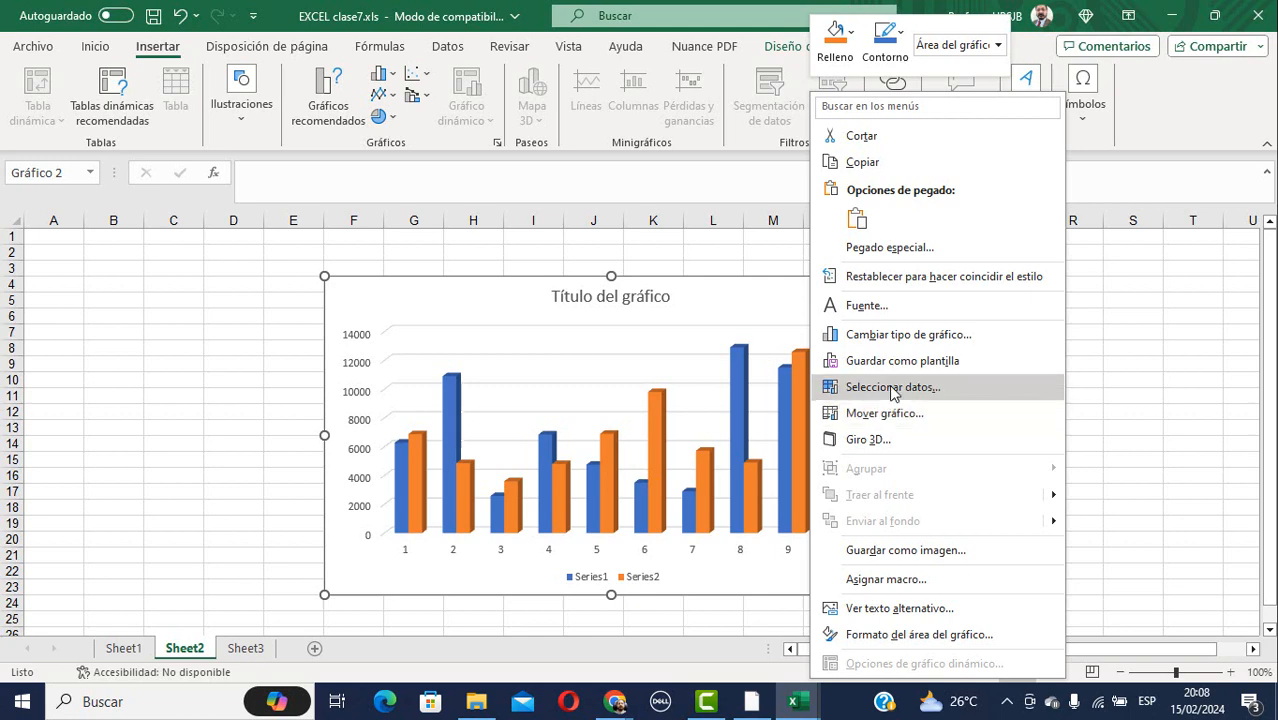
click(892, 388)
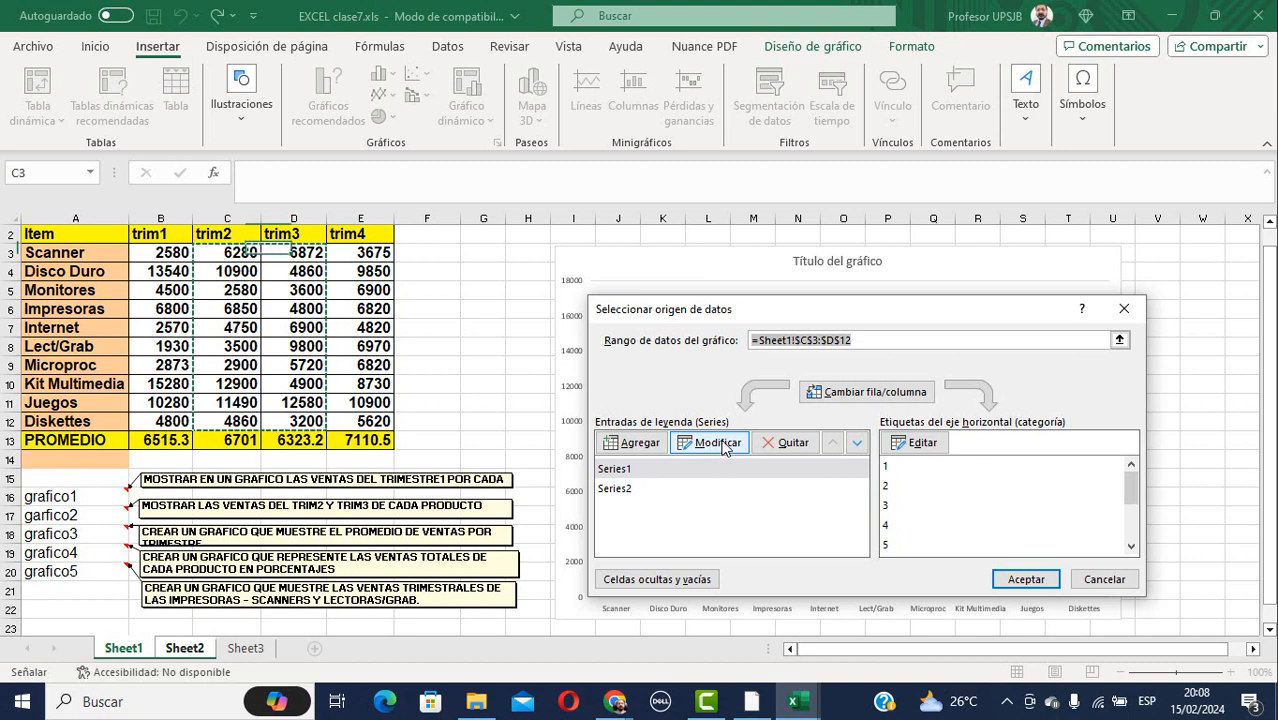
click(907, 446)
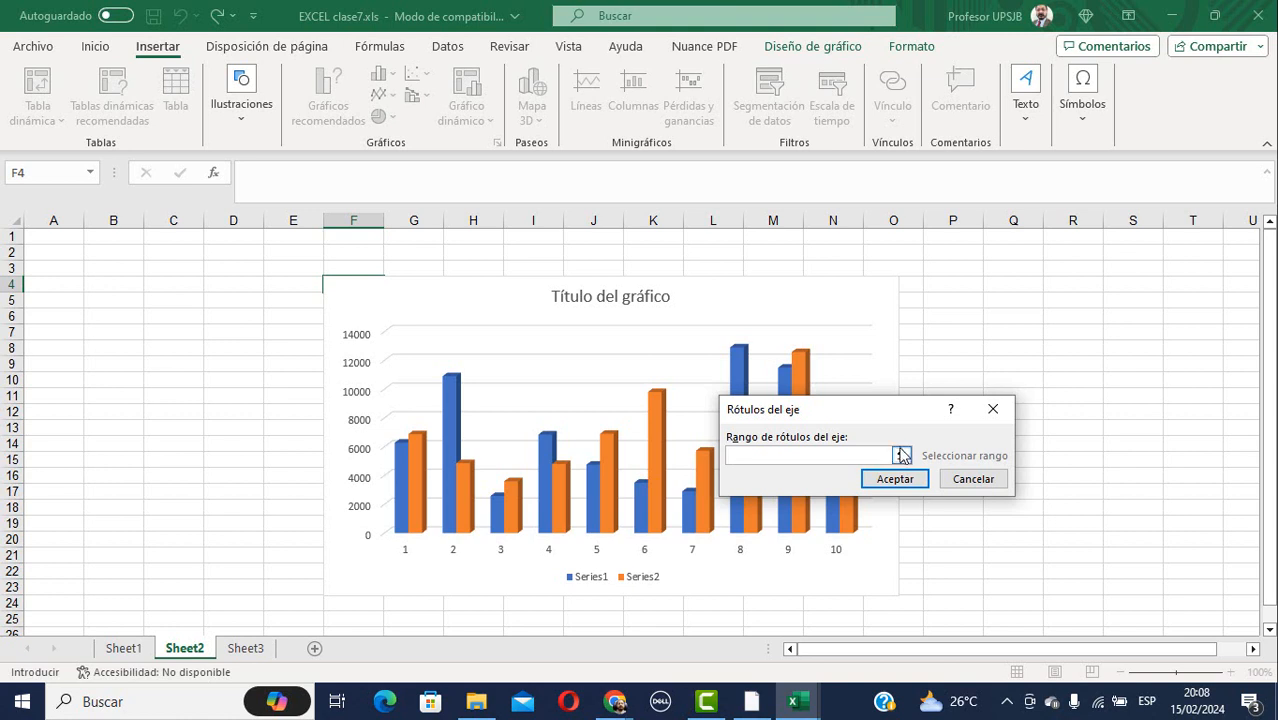
click(901, 456)
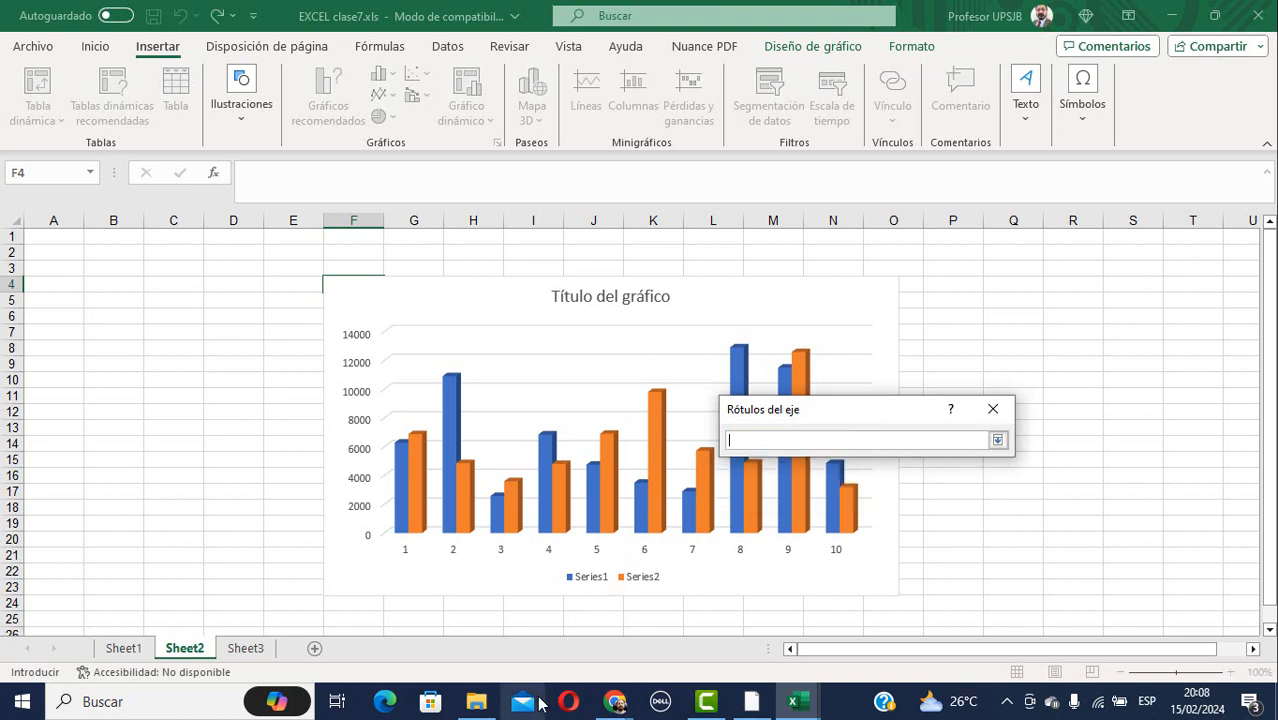
click(123, 649)
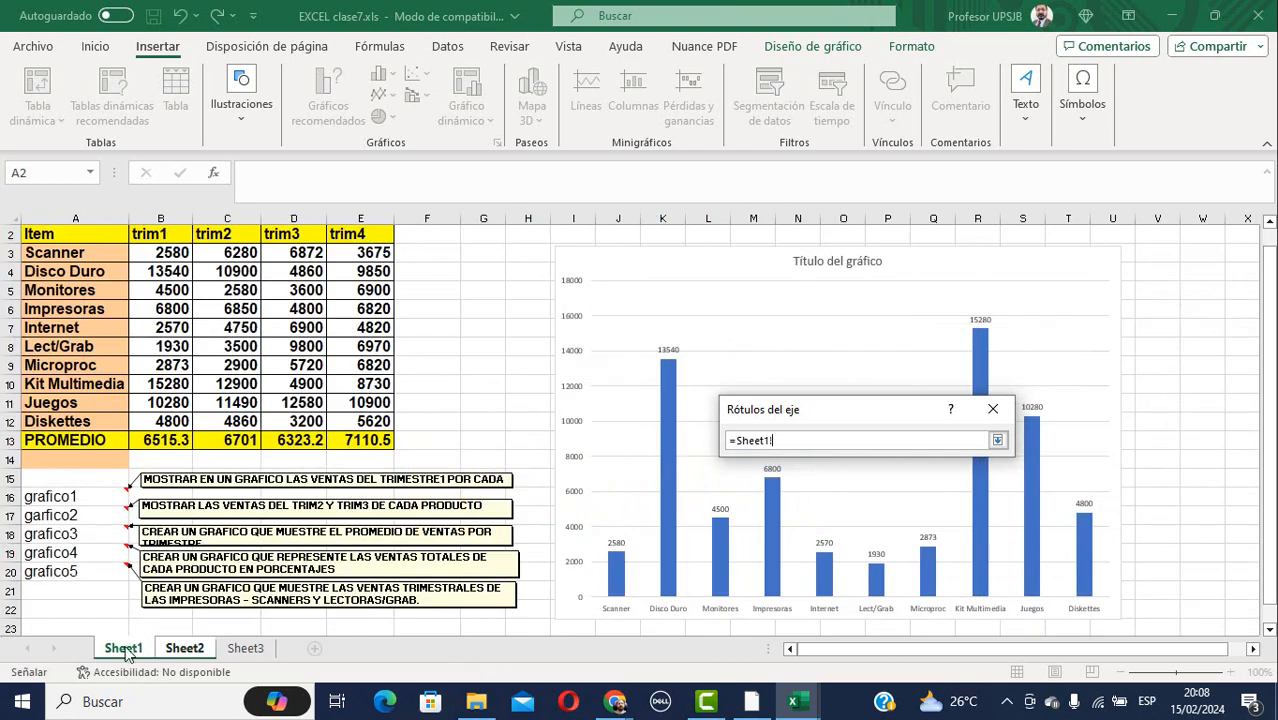
drag(60, 250, 100, 421)
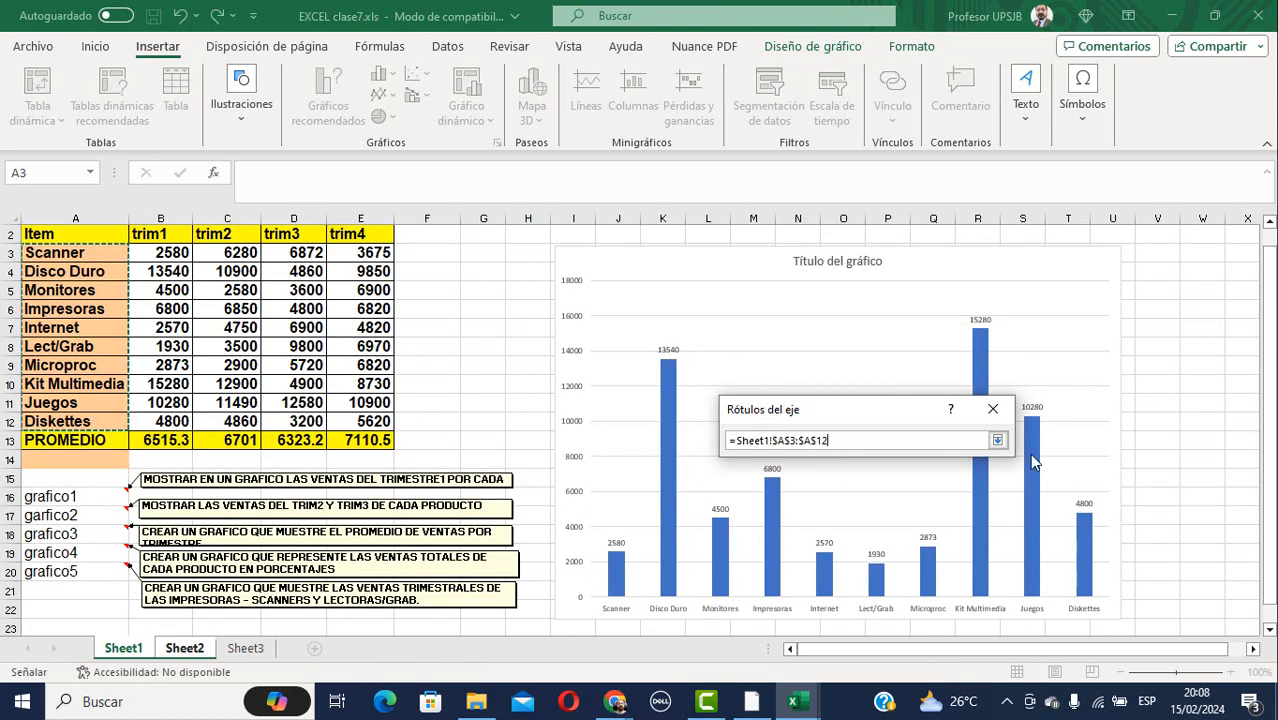
click(994, 414)
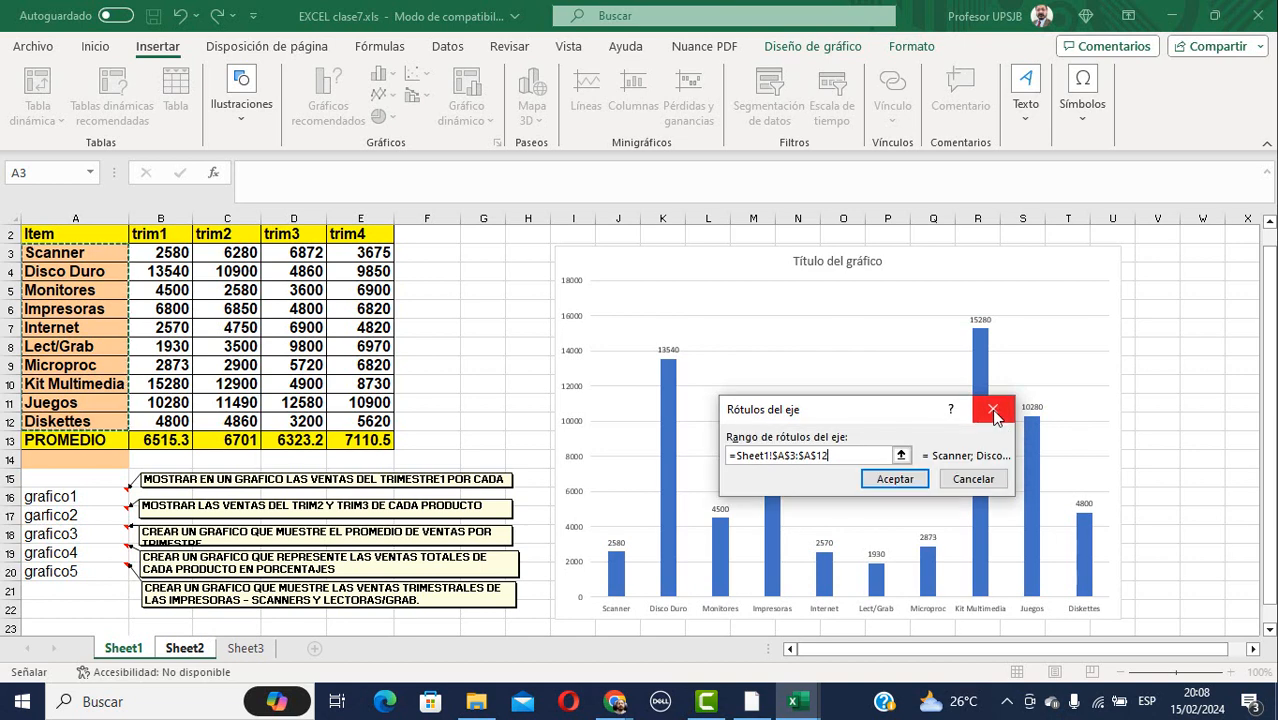
click(895, 480)
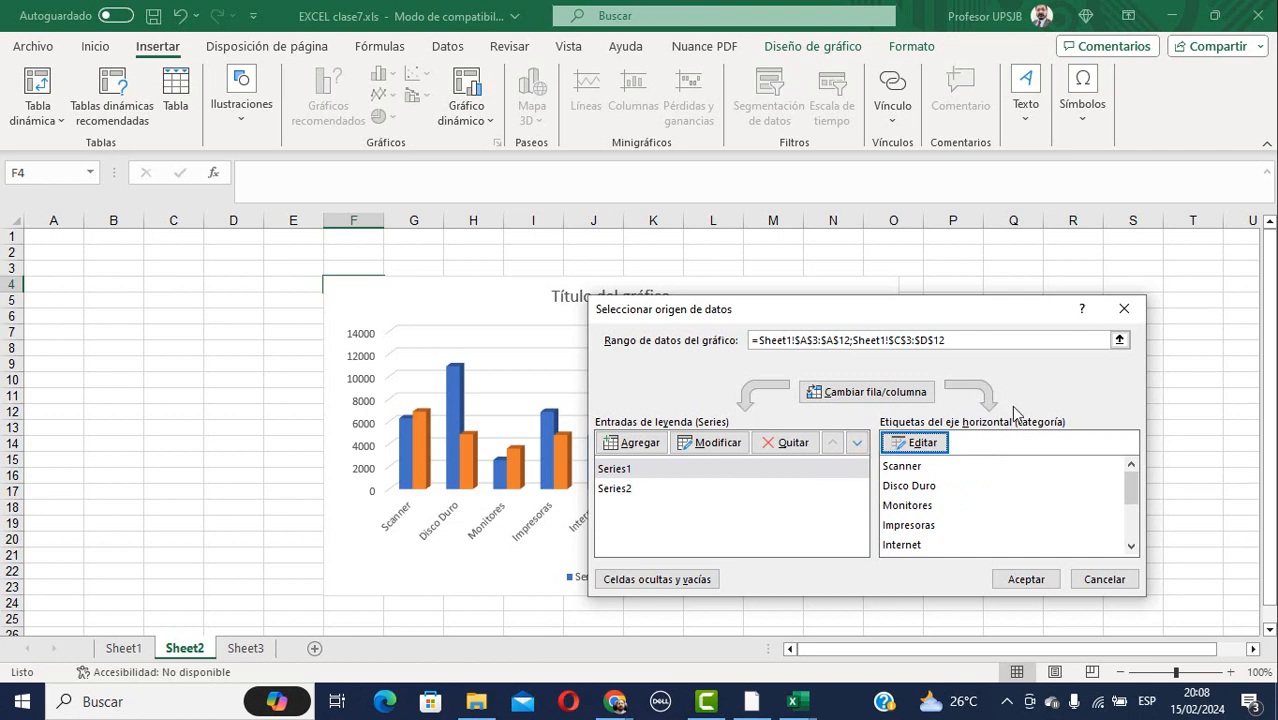
click(1027, 578)
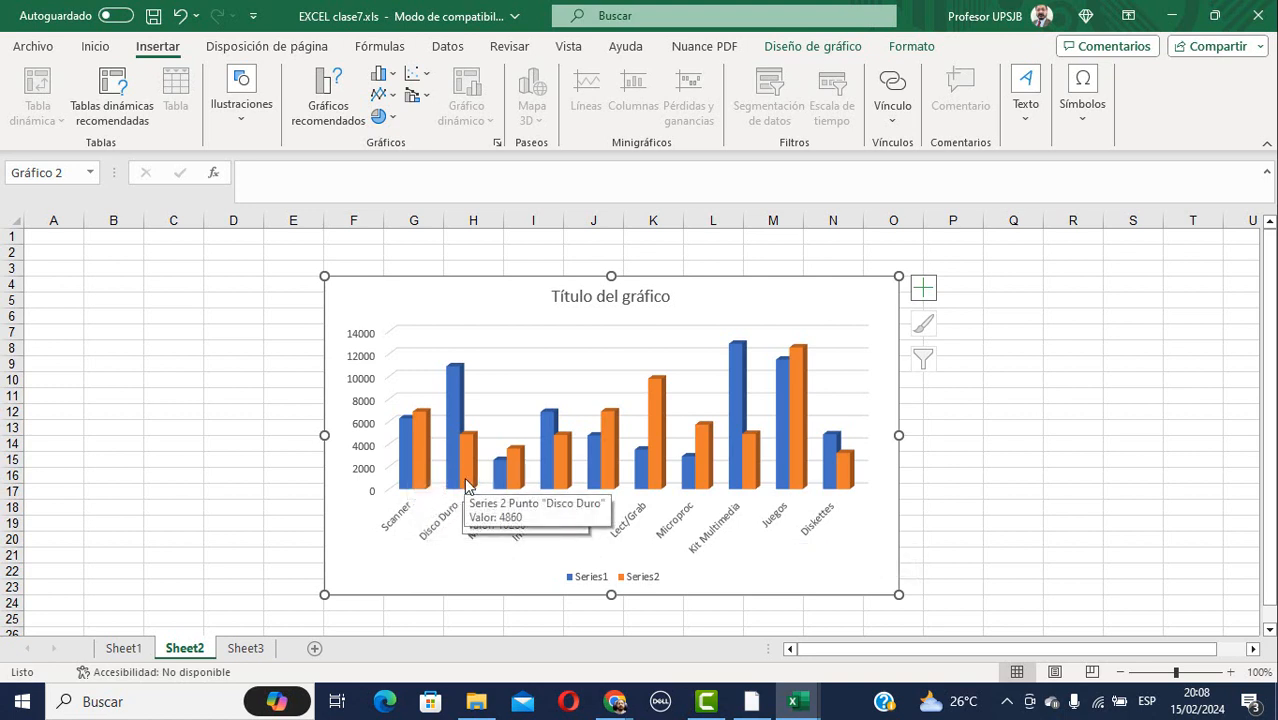
Edit the first series to take its name from the trim2 header in Sheet1 C2.
right_click(591, 580)
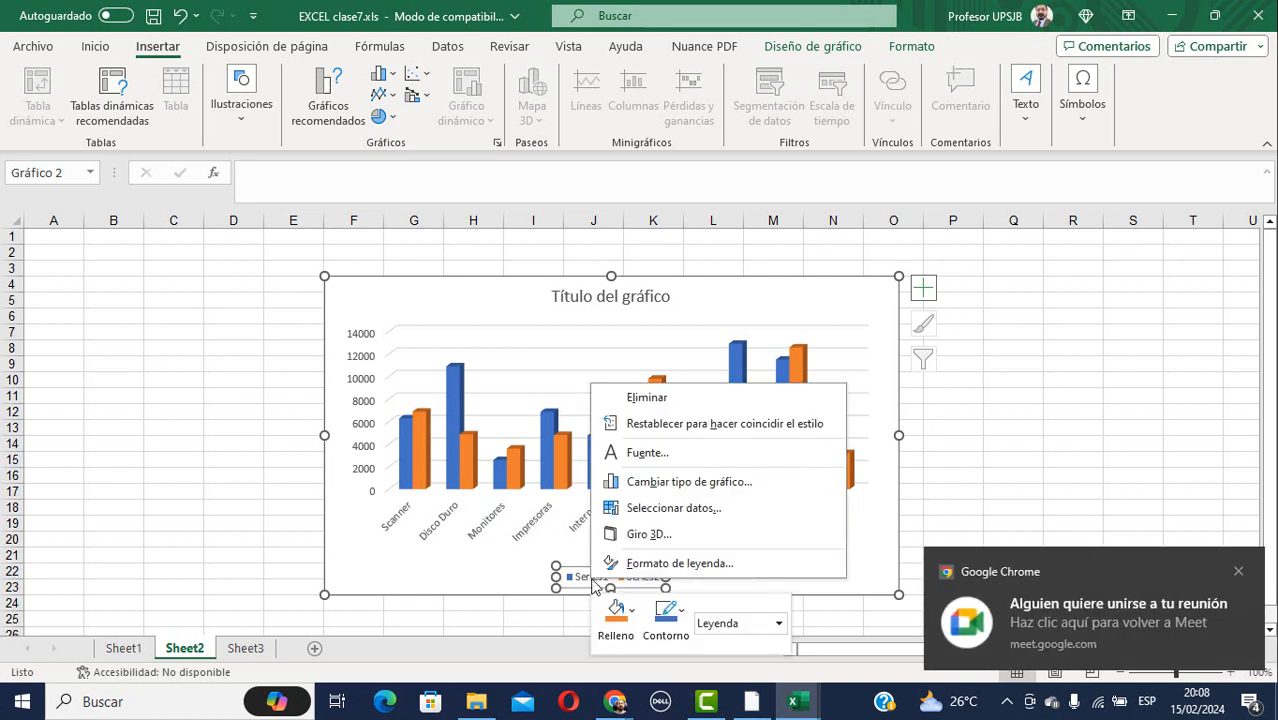
click(685, 509)
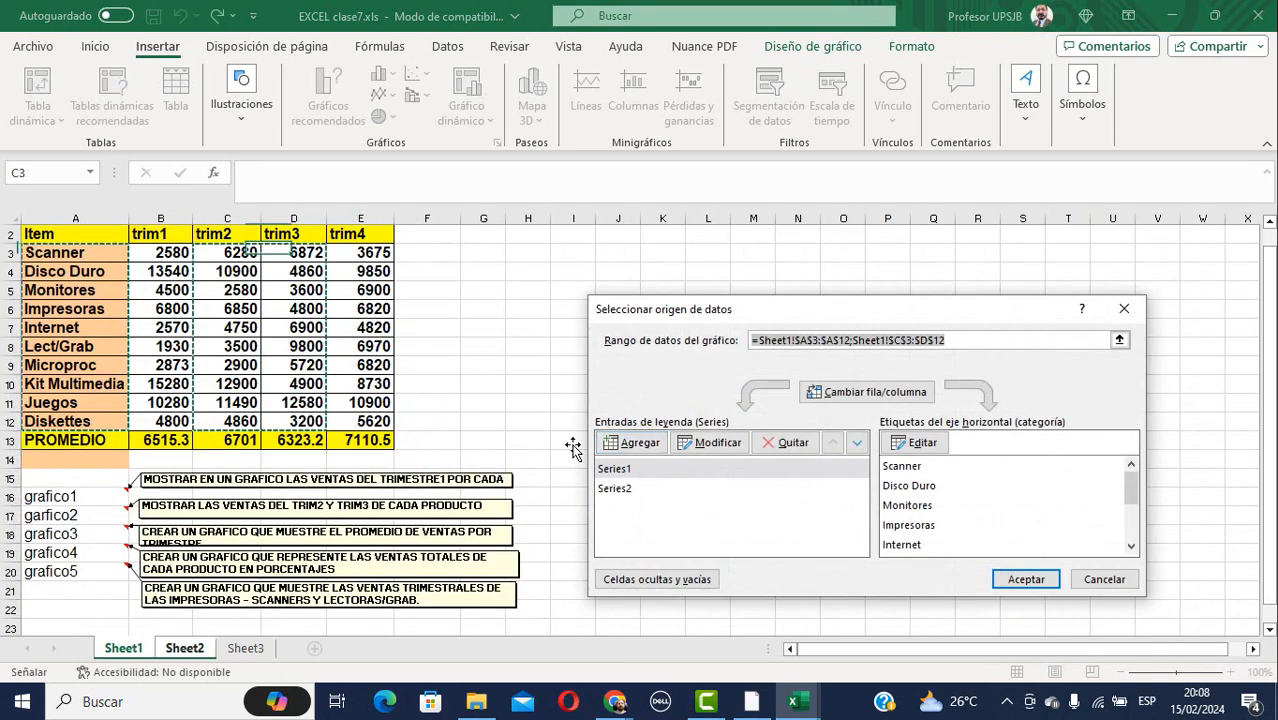
click(630, 469)
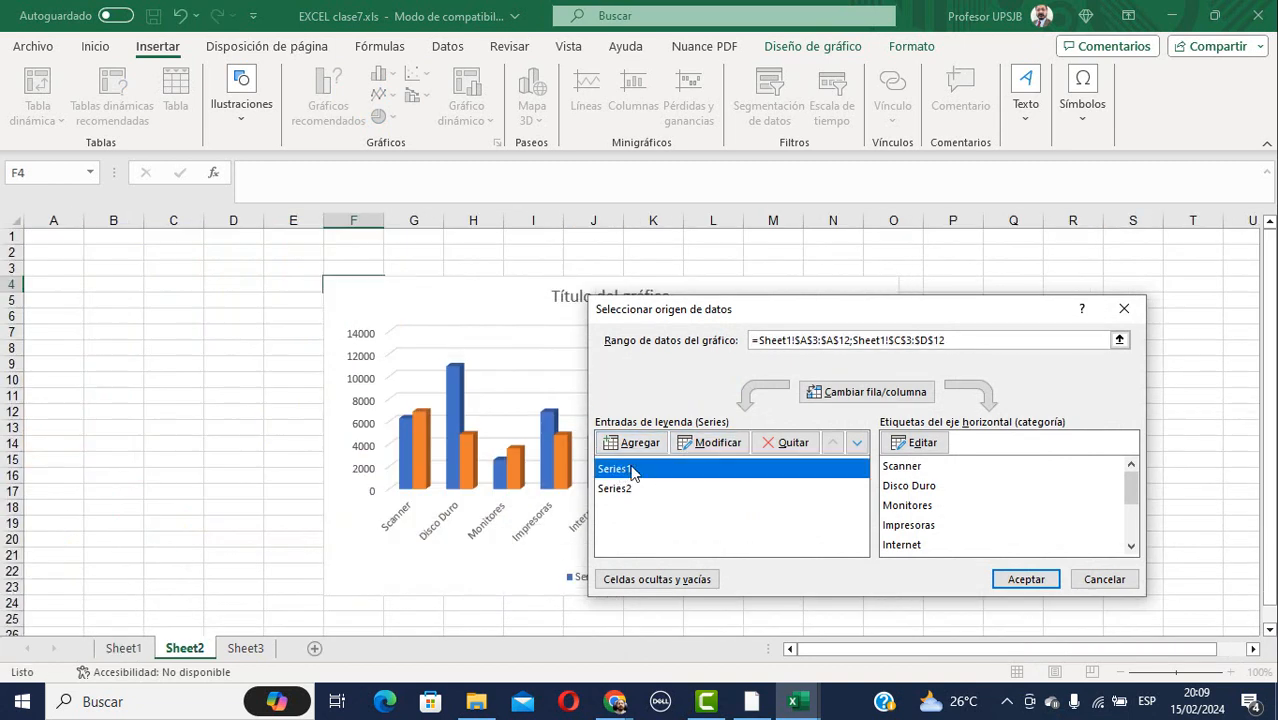
click(716, 443)
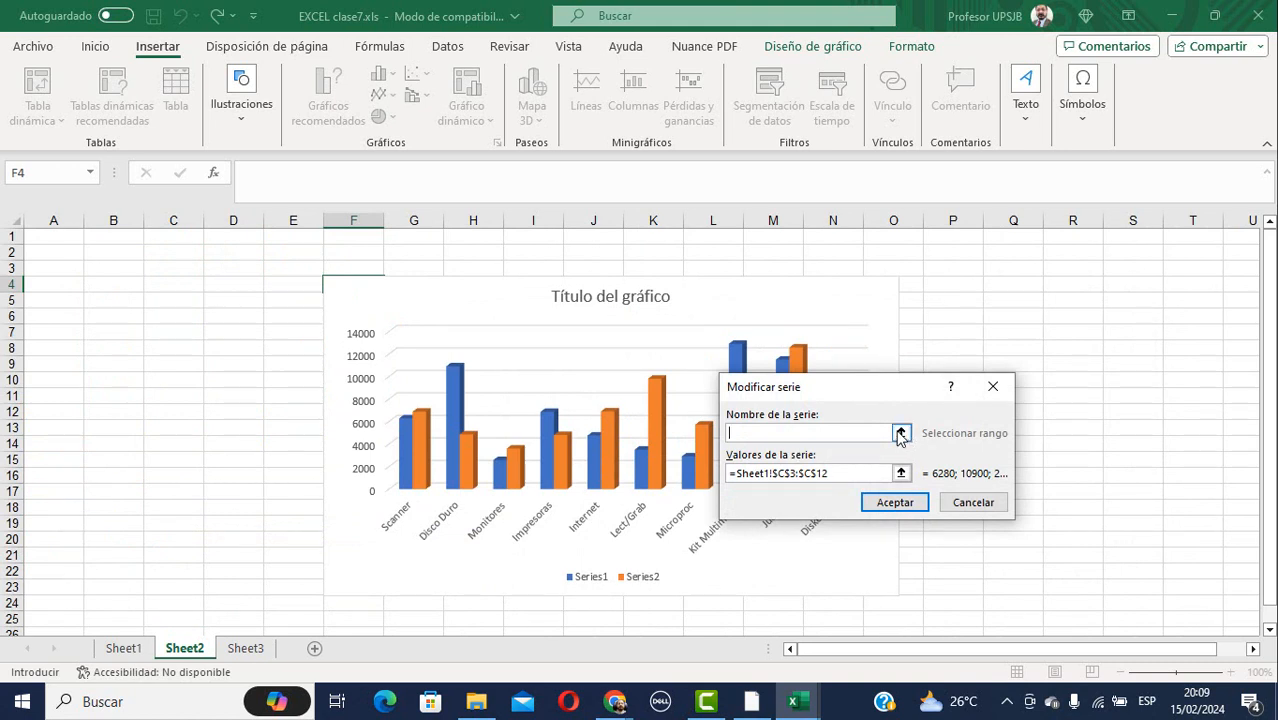
click(901, 433)
click(997, 417)
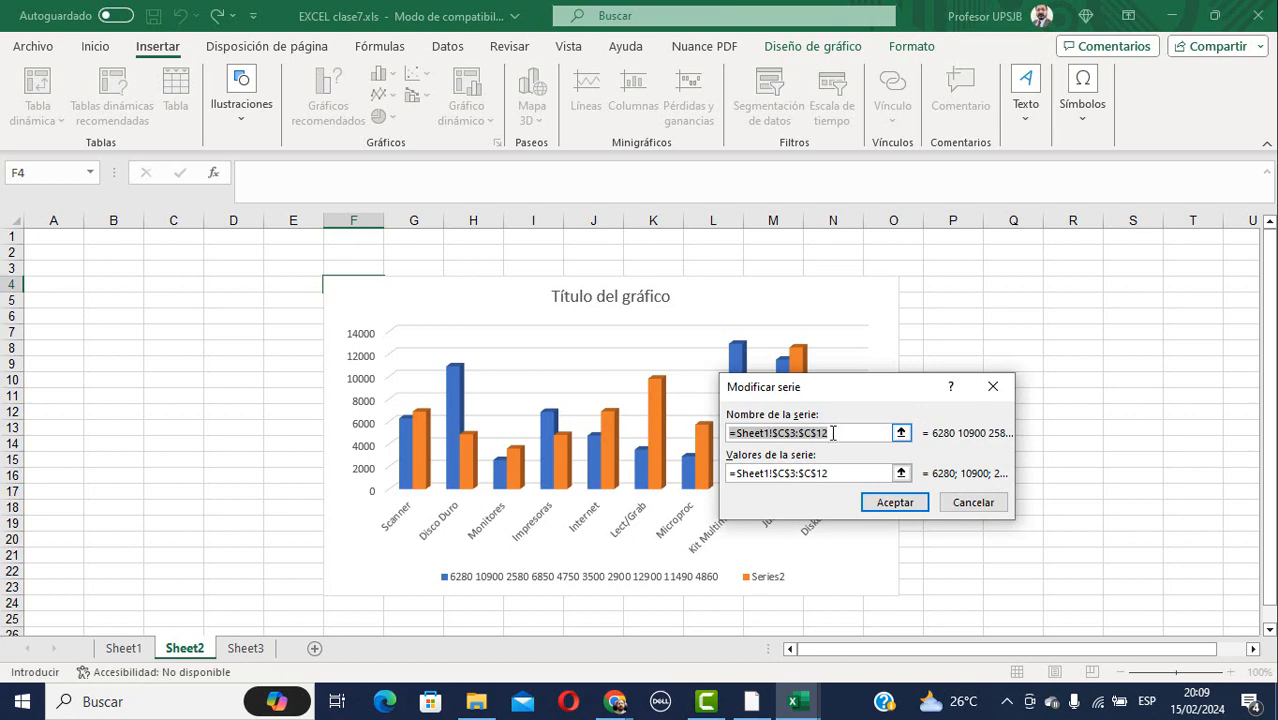
click(123, 646)
click(243, 236)
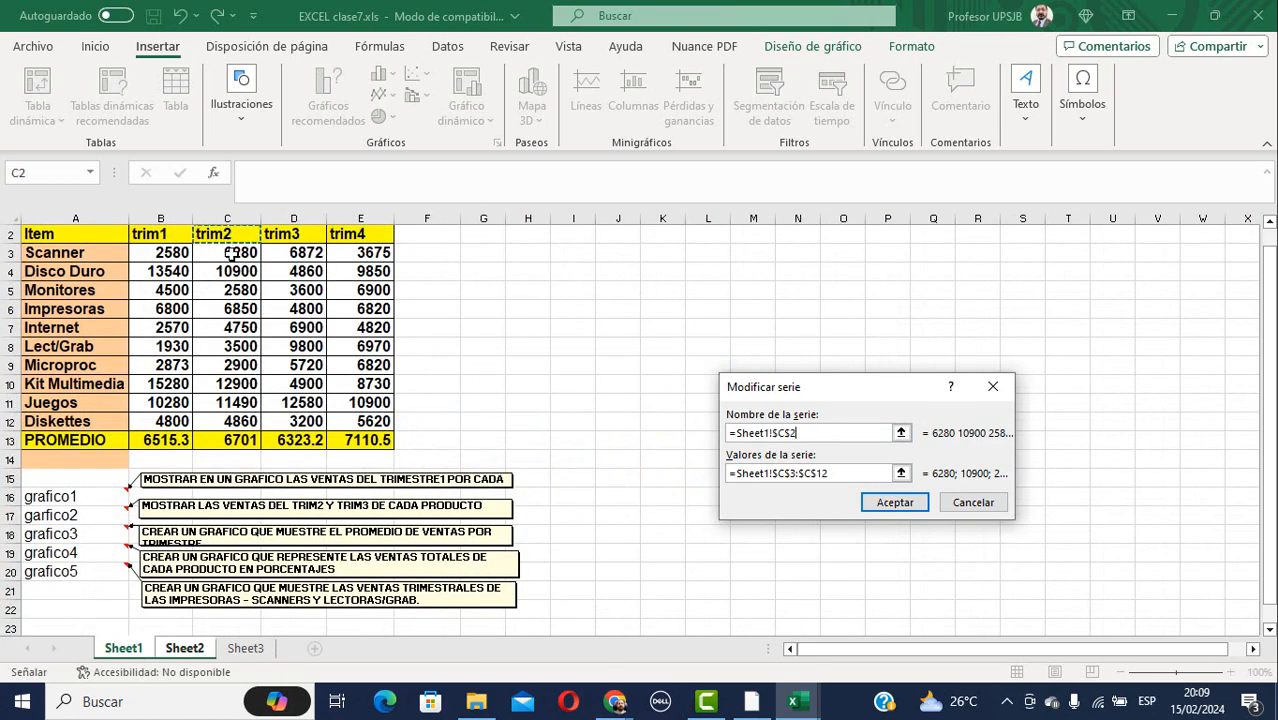
click(896, 503)
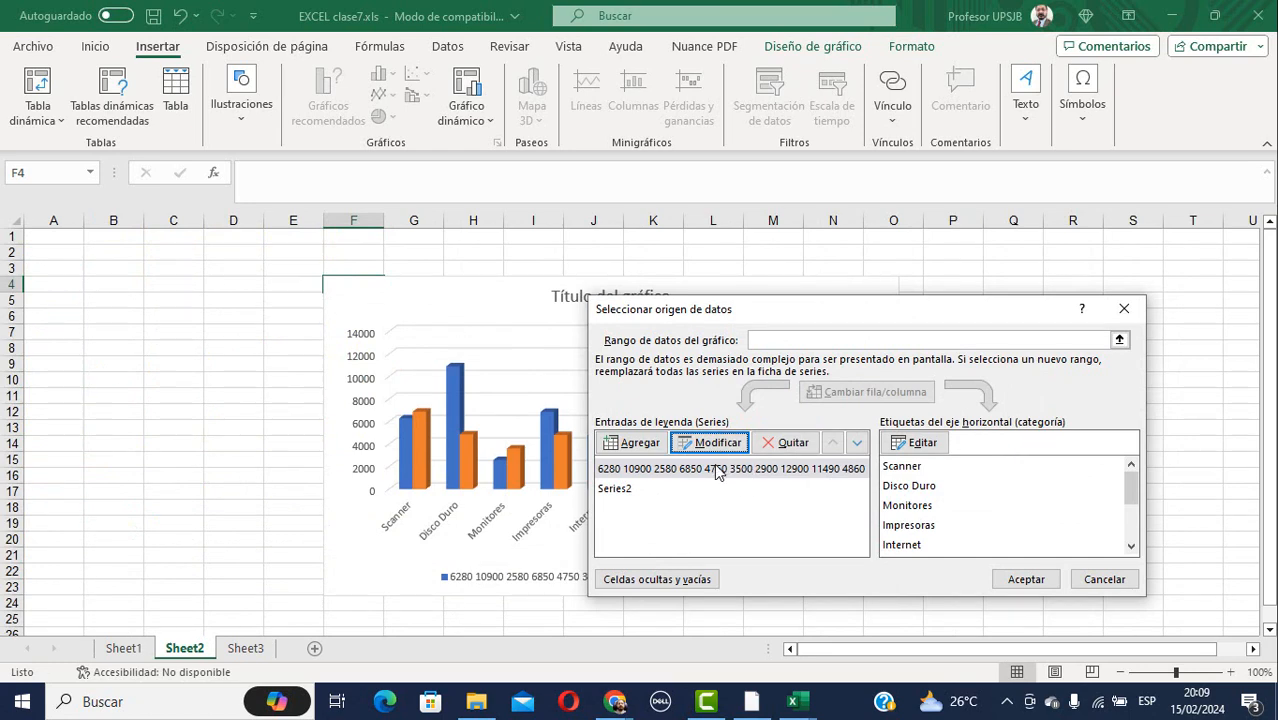
Remove that series and start adding another, then cancel all changes and select the Series1 legend entry.
click(788, 442)
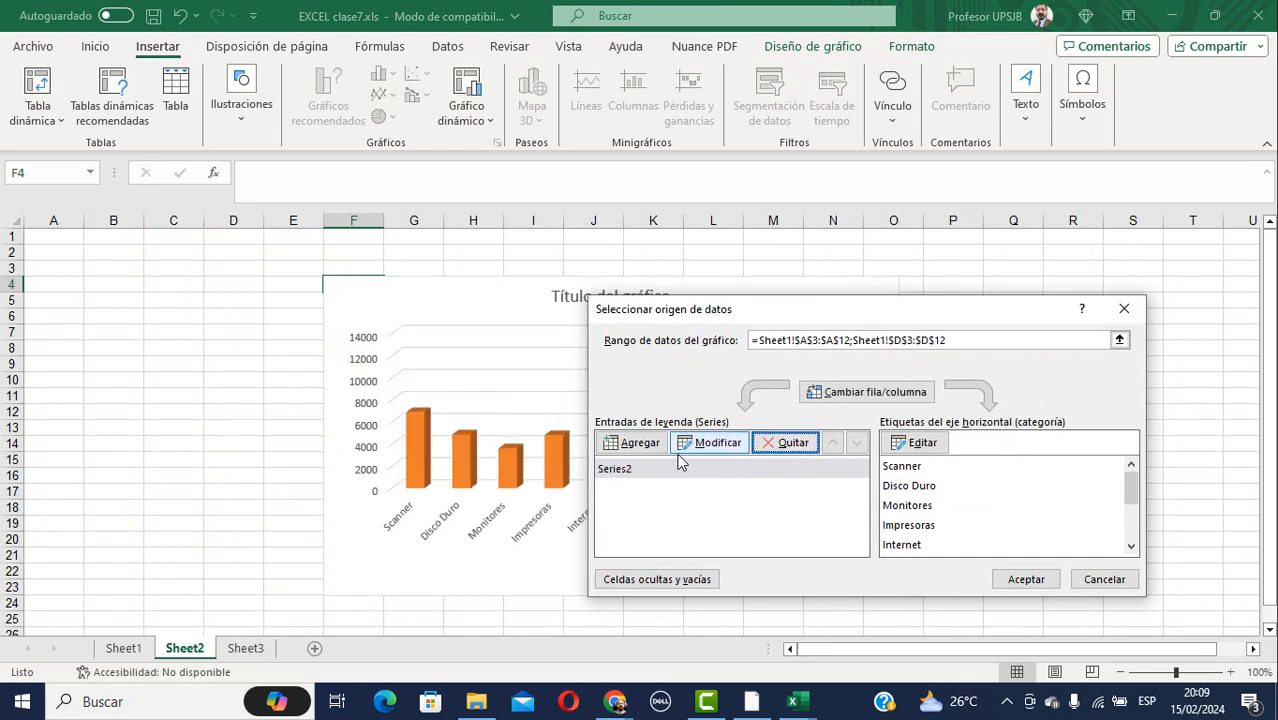
click(641, 440)
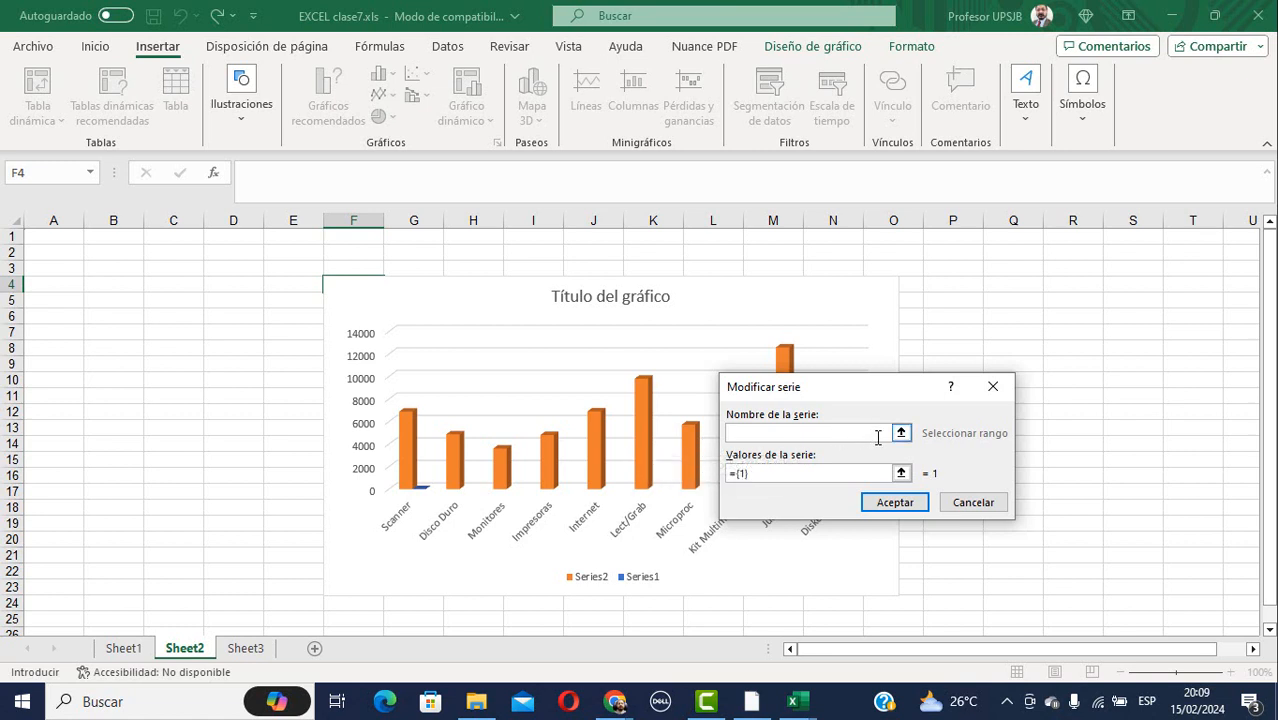
click(902, 475)
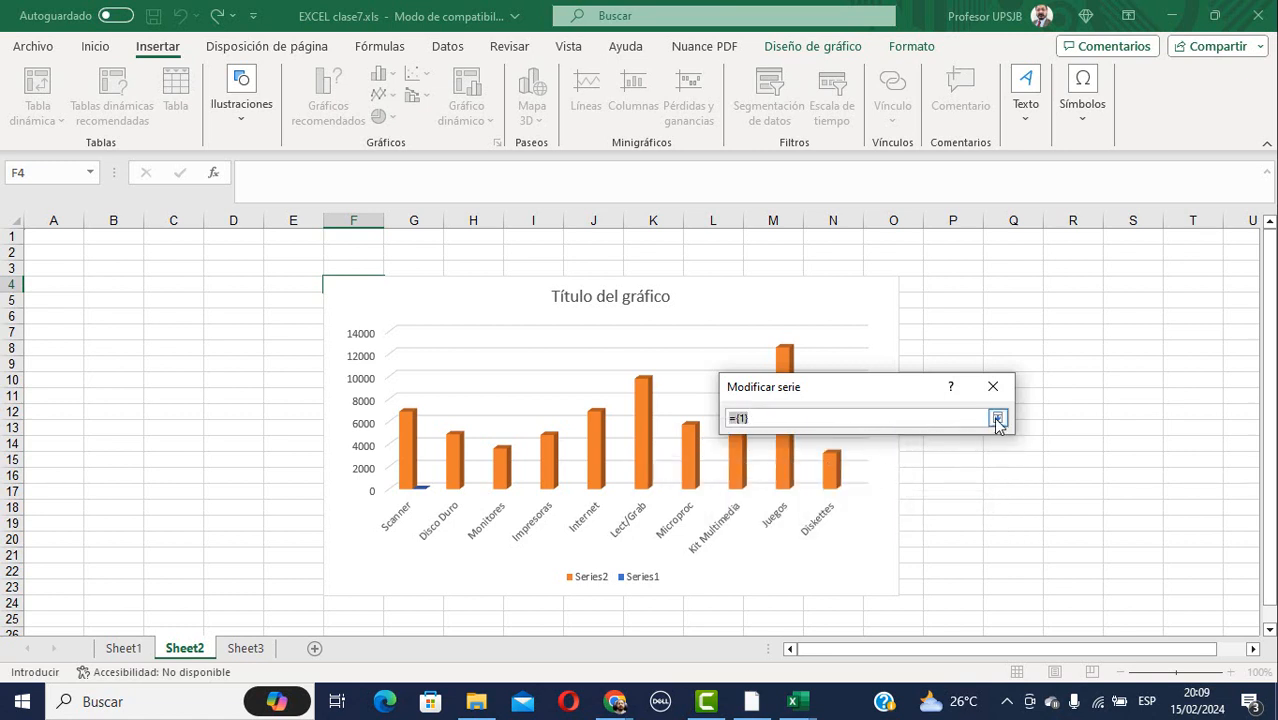
click(997, 418)
click(991, 383)
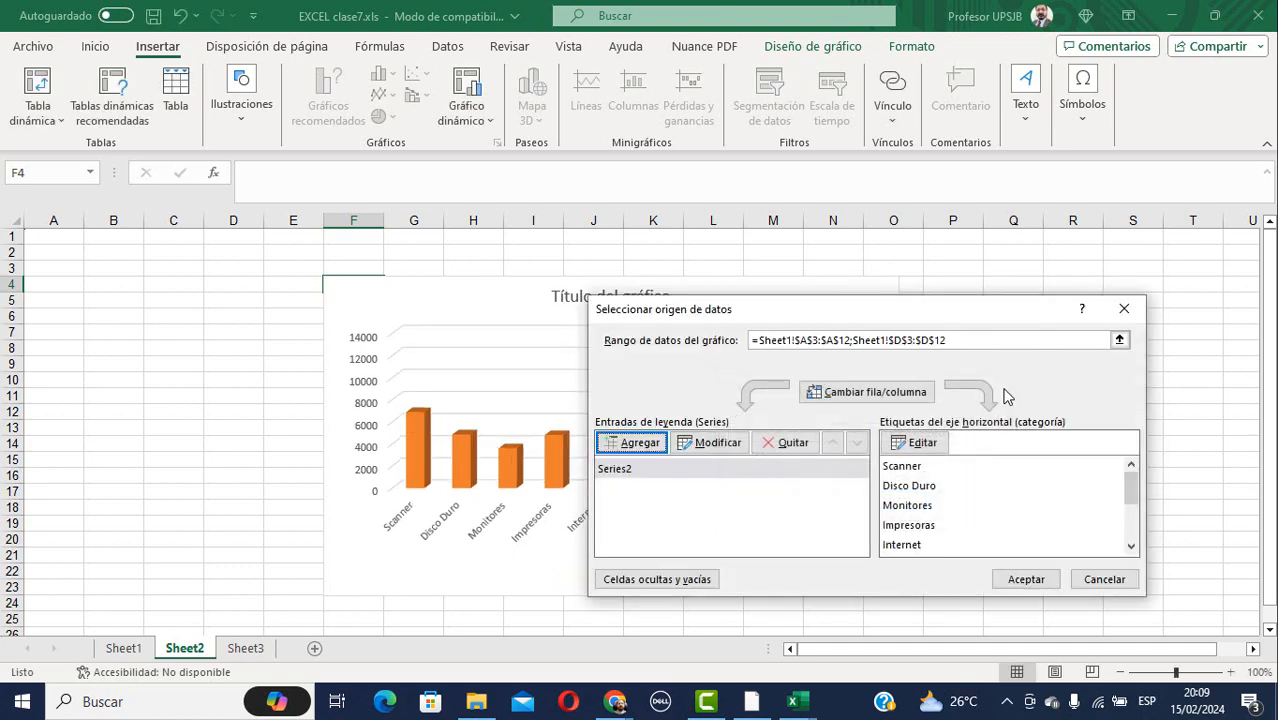
click(1105, 579)
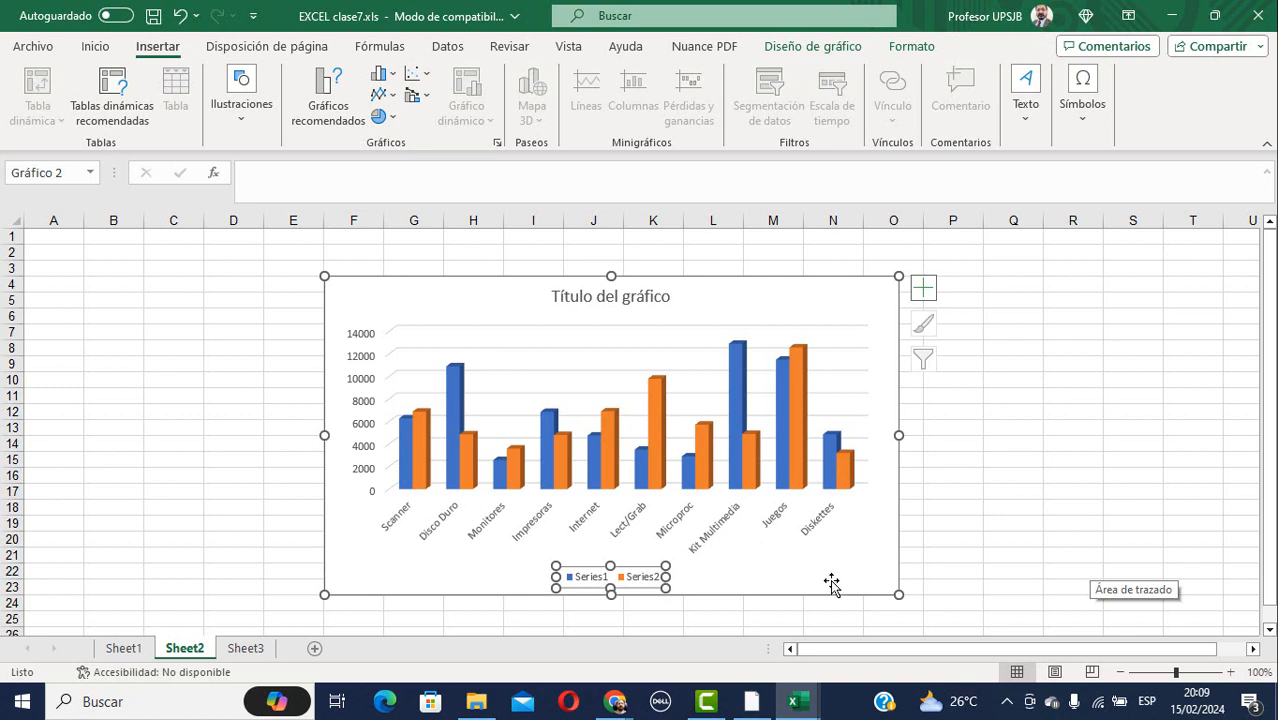
click(697, 512)
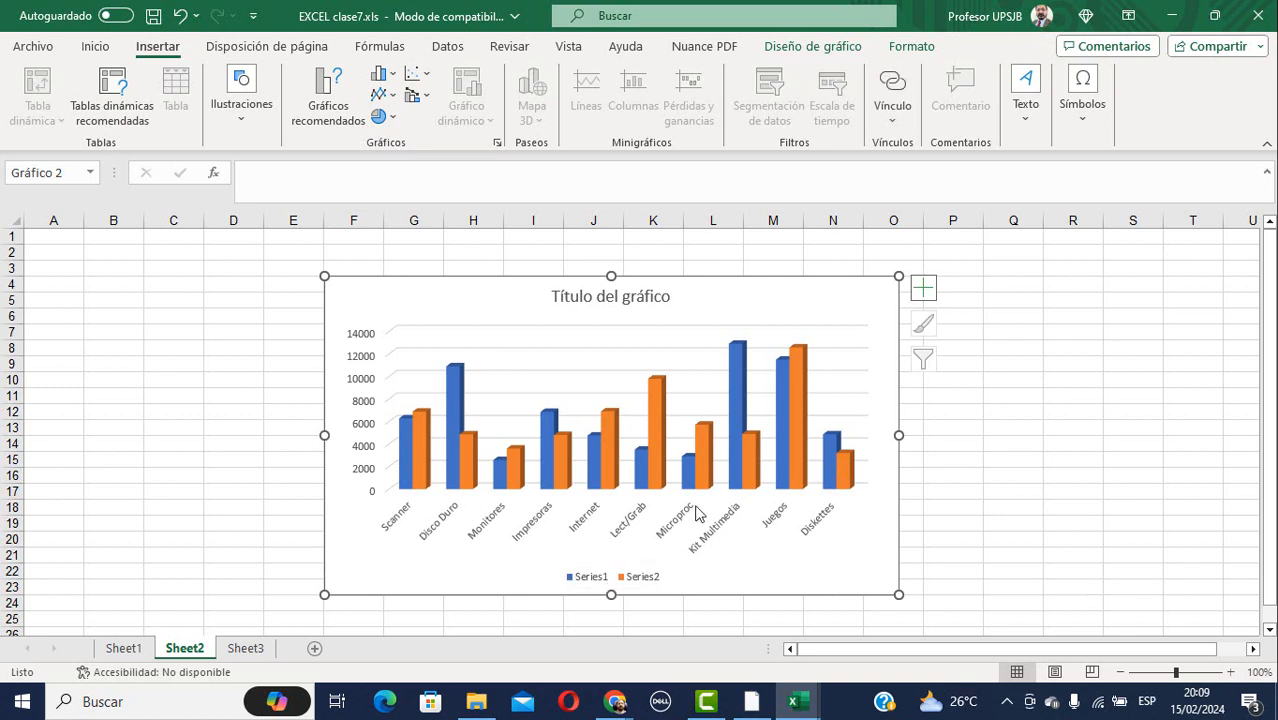
click(590, 585)
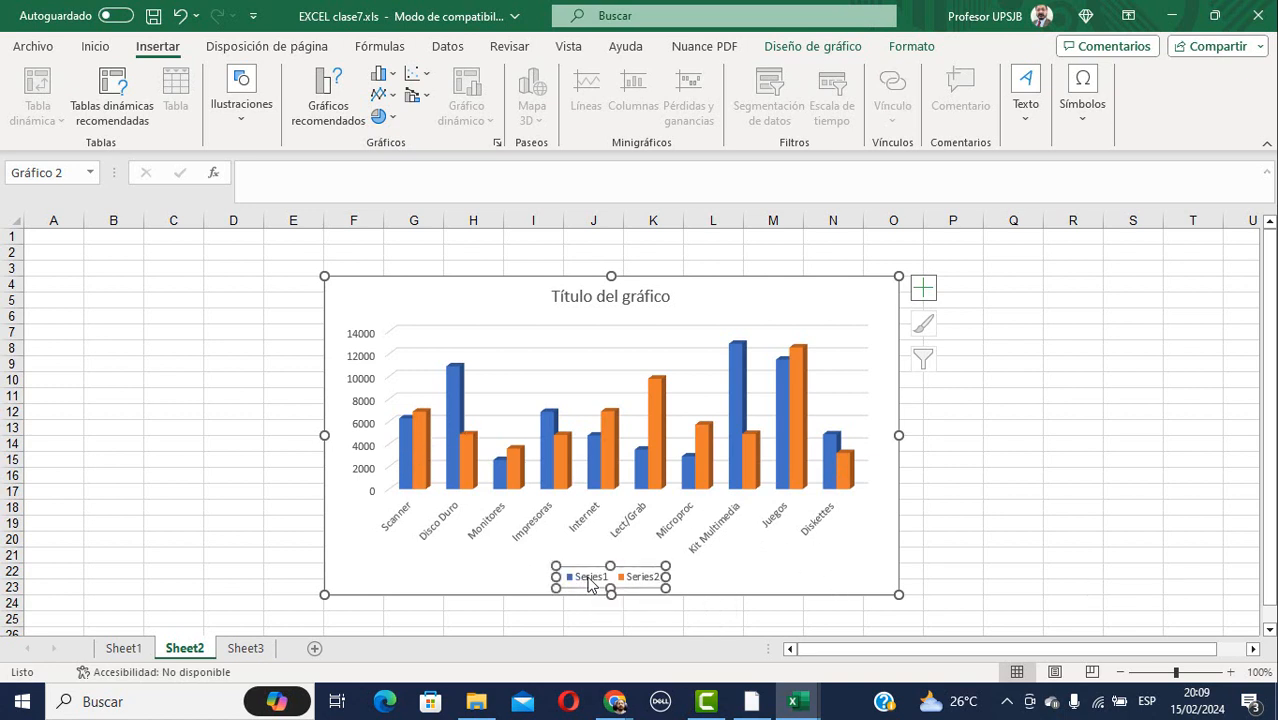
click(590, 585)
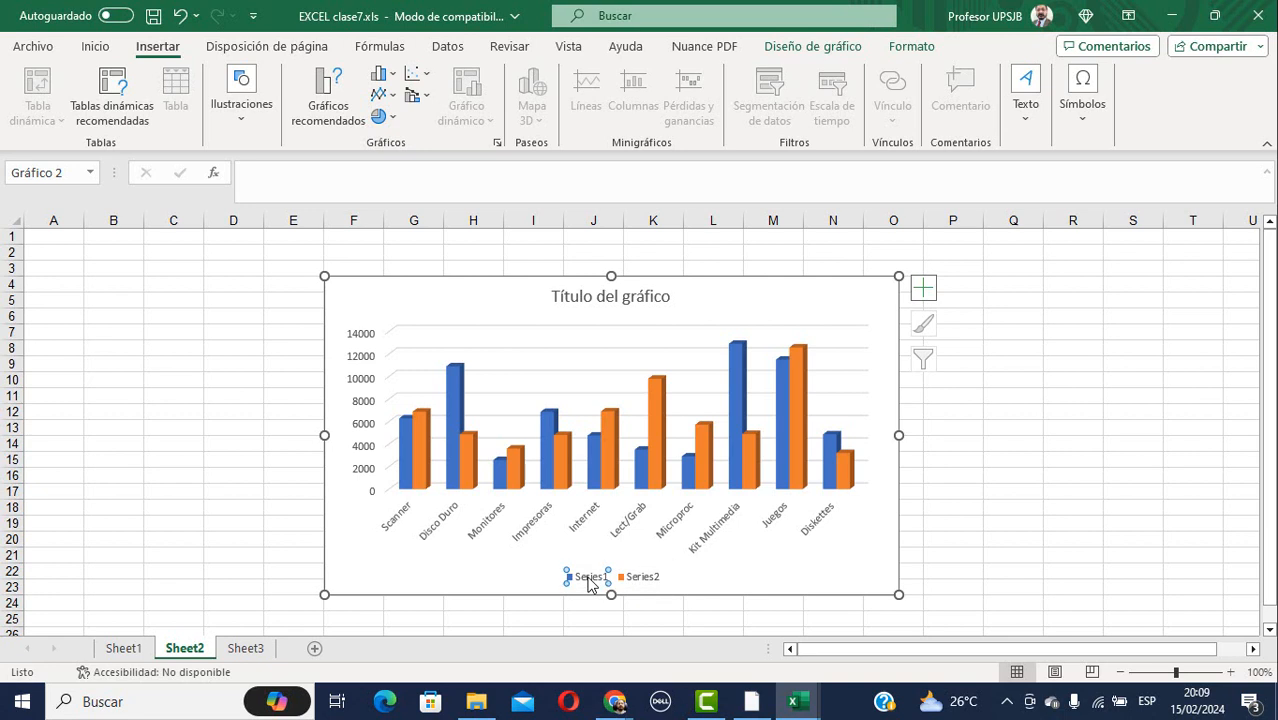
right_click(590, 585)
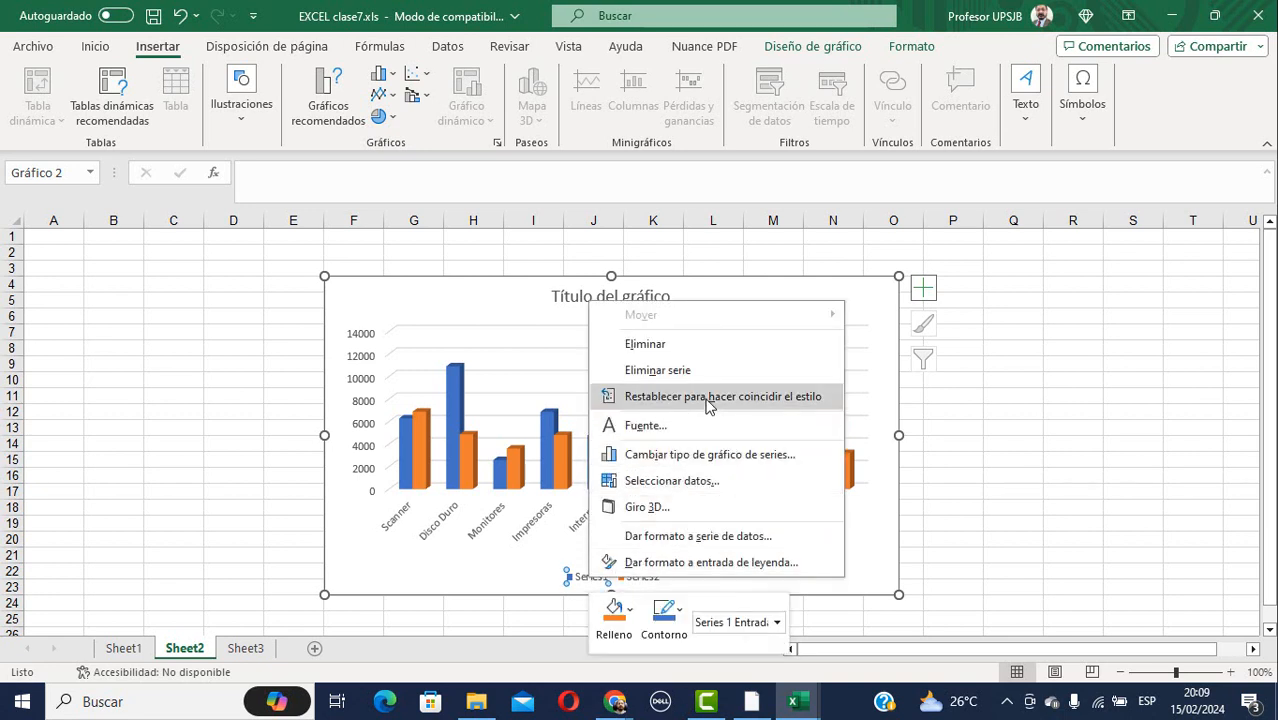
click(727, 540)
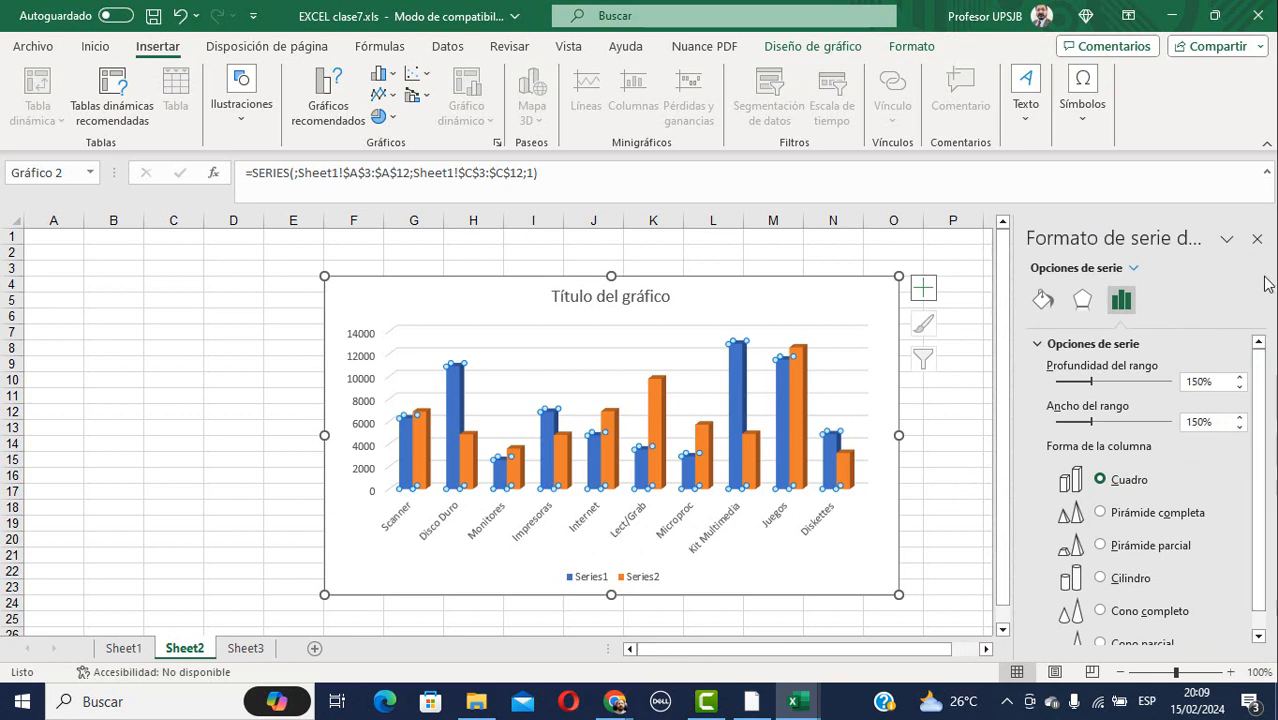
click(1257, 239)
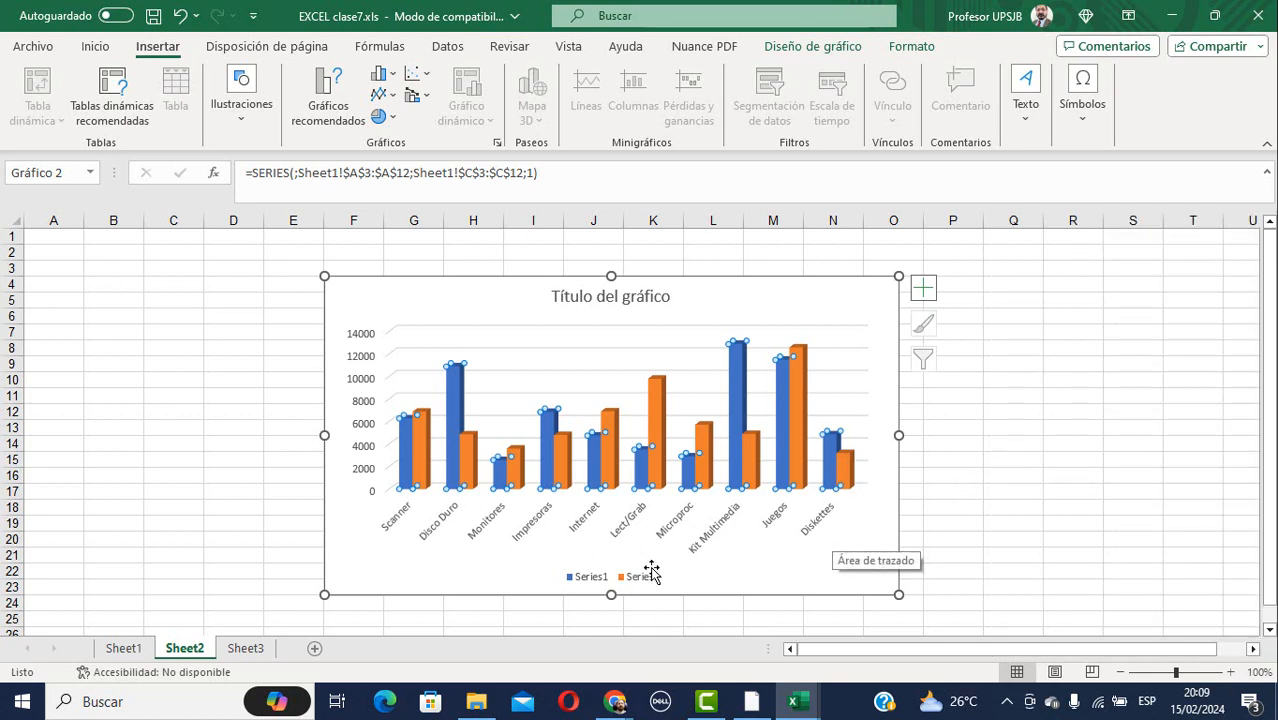
right_click(781, 383)
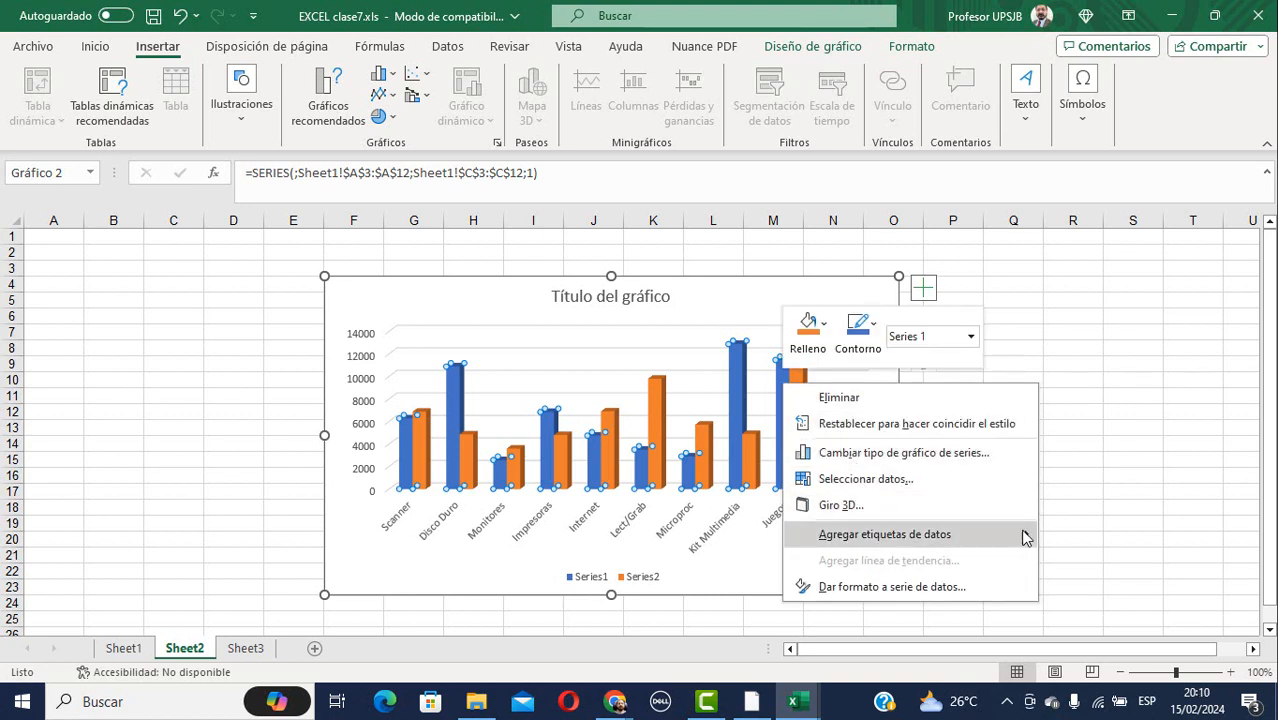
Add Agregar etiquetas de datos value labels to the blue Series1 columns, then the orange Series2 columns.
mouse_move(1031, 535)
click(1094, 537)
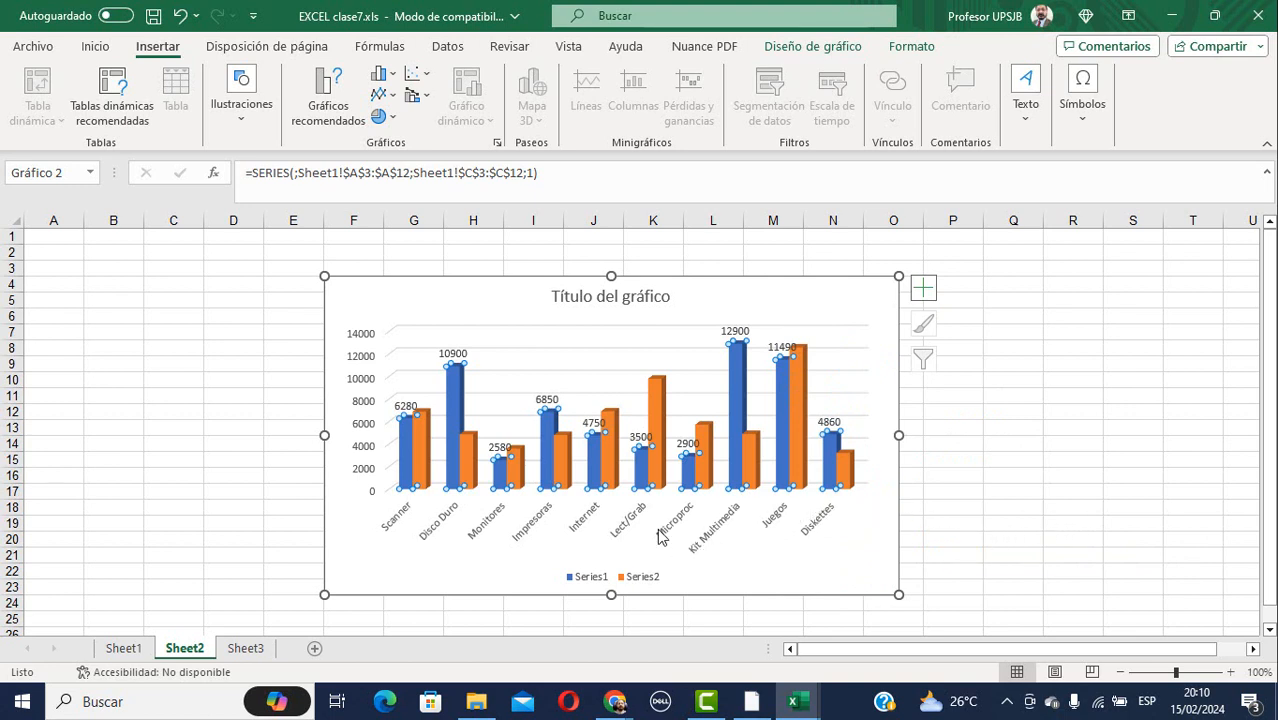
click(643, 582)
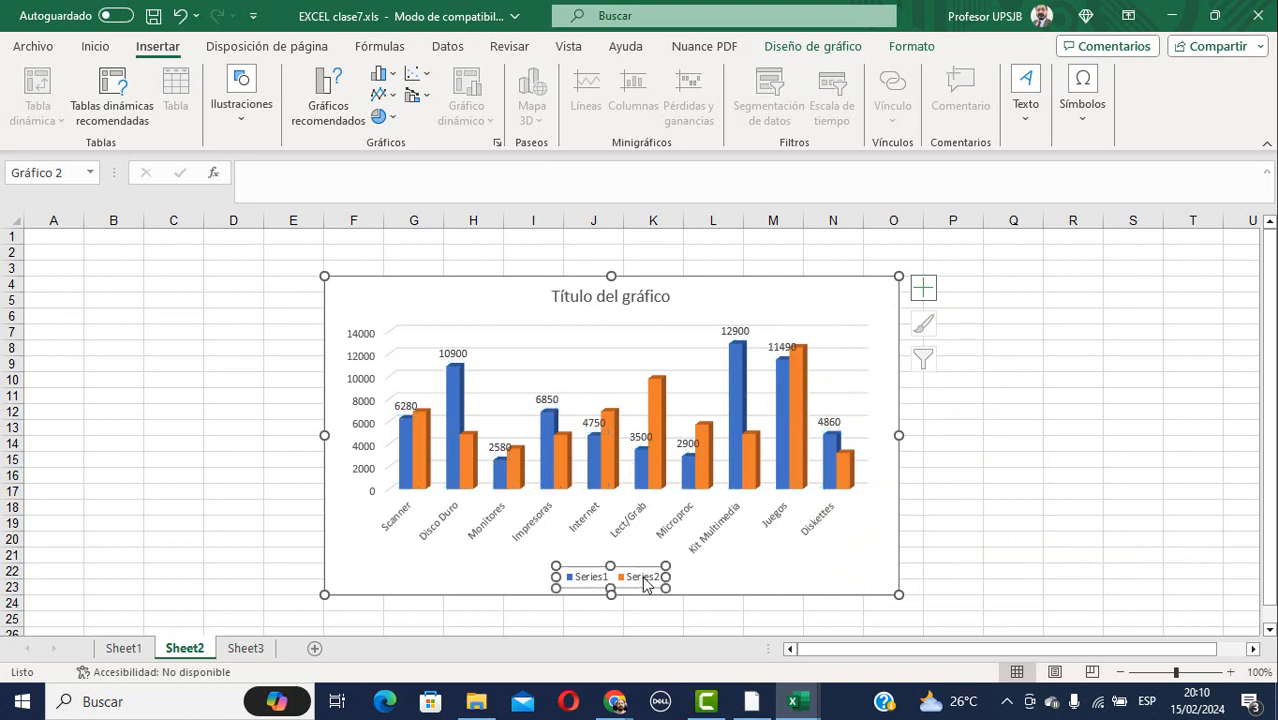
click(476, 455)
right_click(476, 455)
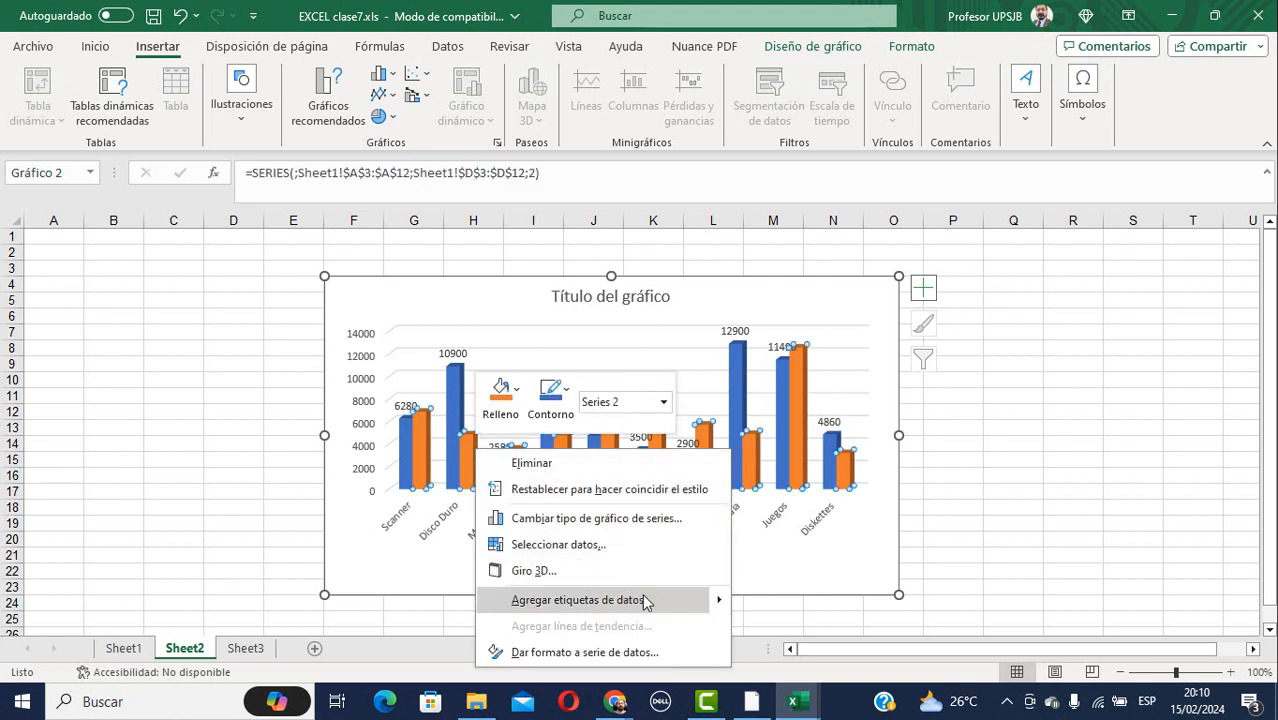
mouse_move(714, 608)
click(778, 601)
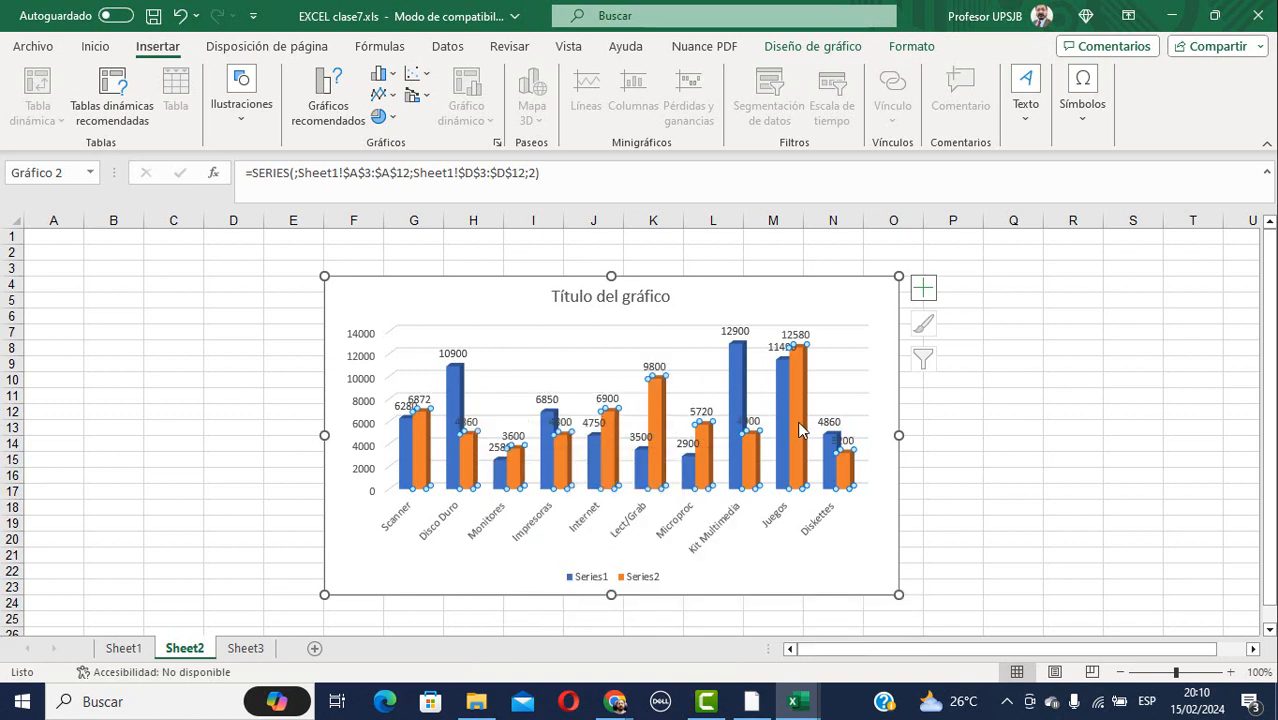
Enlarge the chart toward the lower right and widen it, dismissing the meeting notification.
drag(898, 596, 1070, 655)
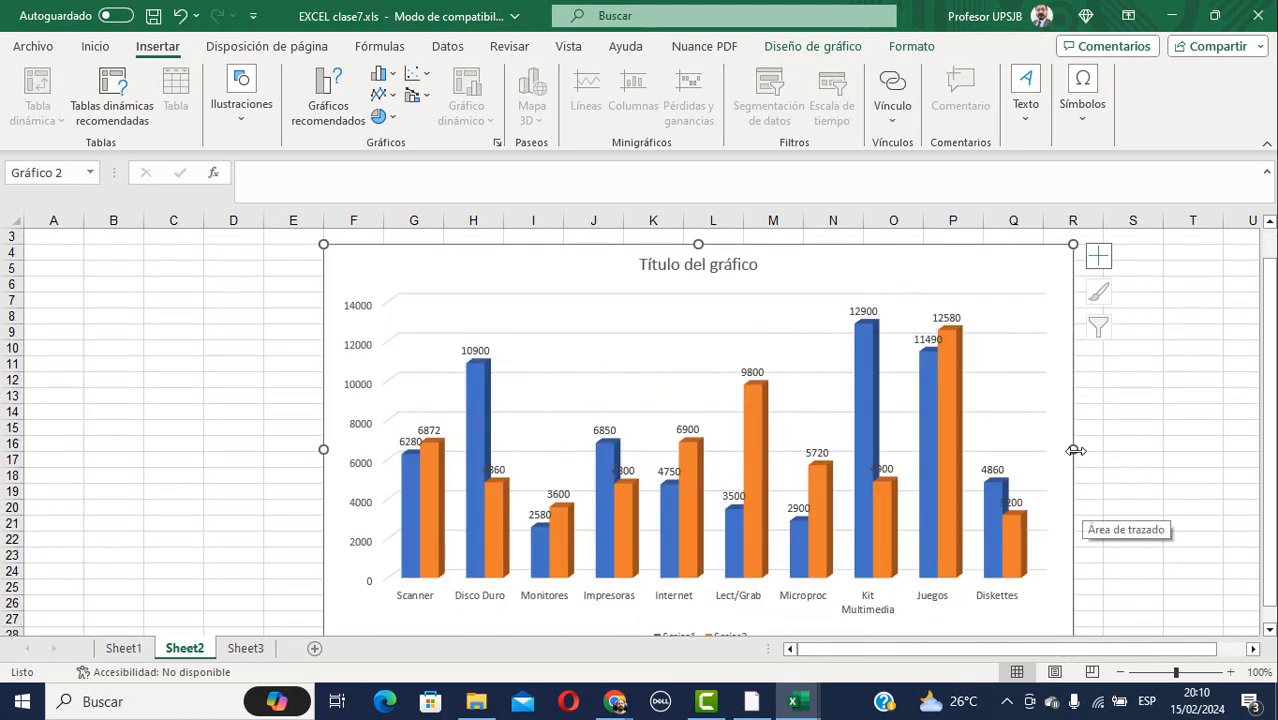
drag(1073, 449, 1145, 451)
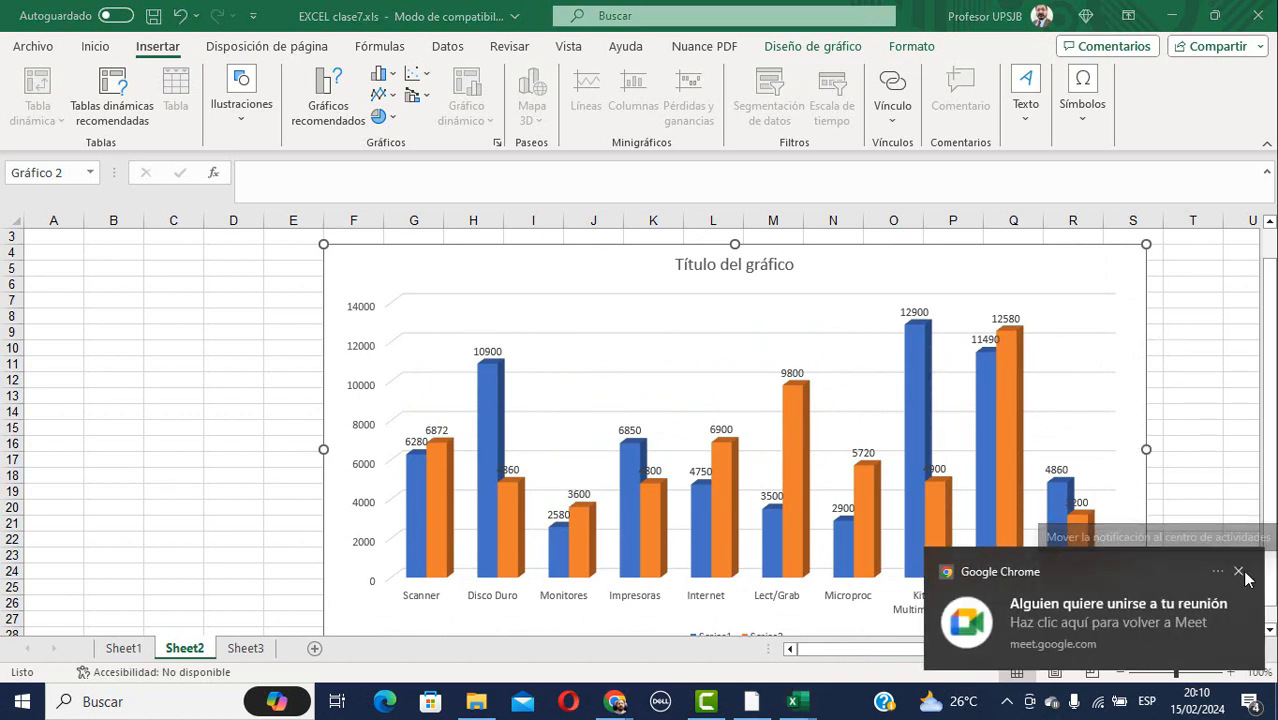
click(1237, 570)
scroll(958, 418, down, 1)
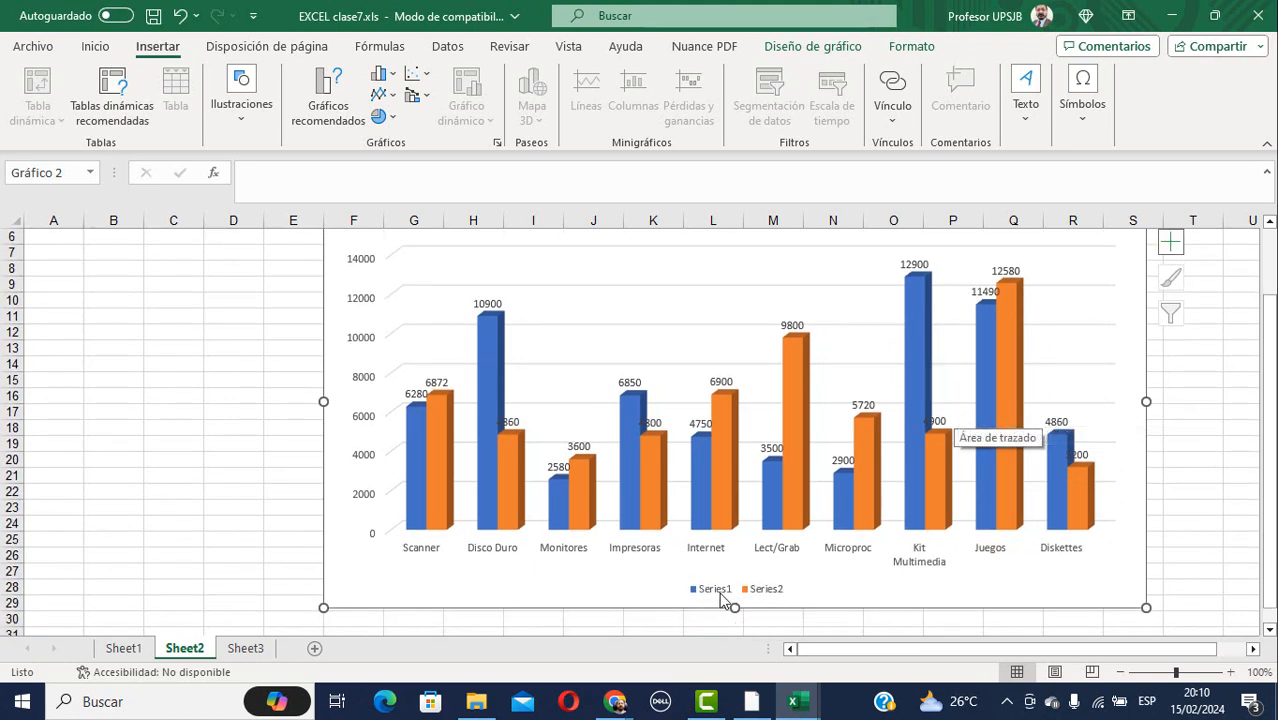
right_click(1106, 587)
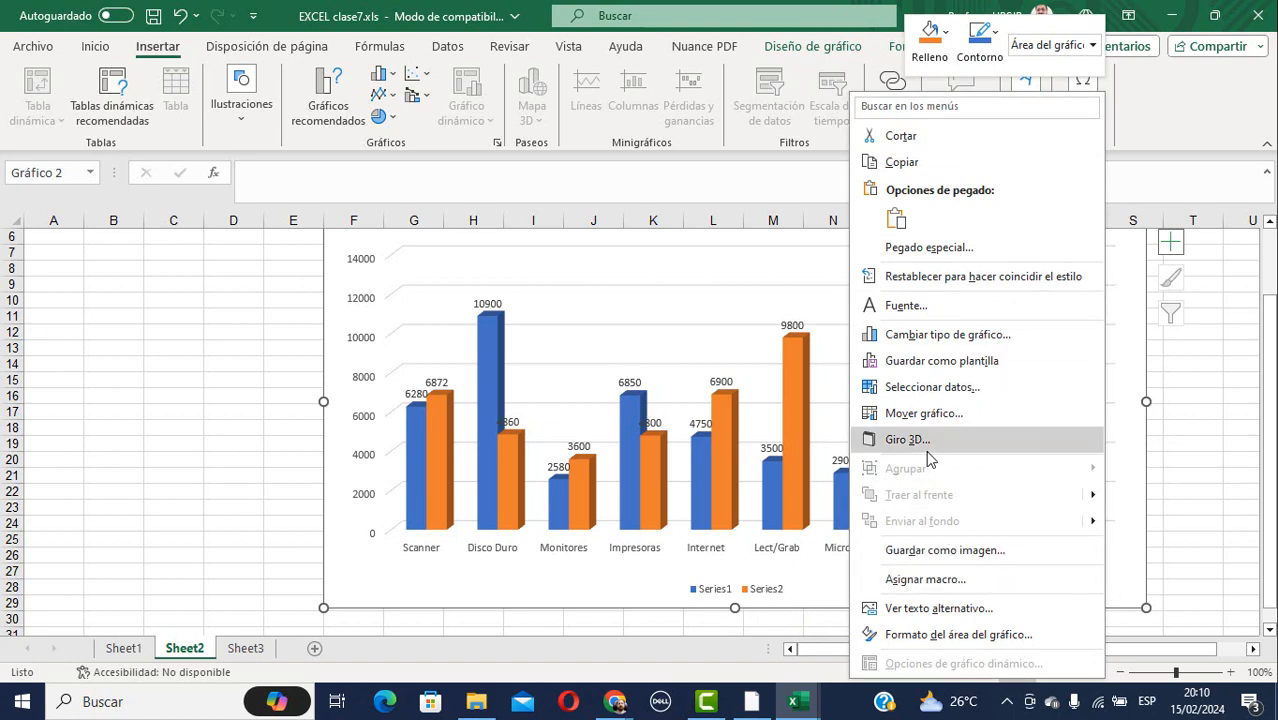
click(930, 388)
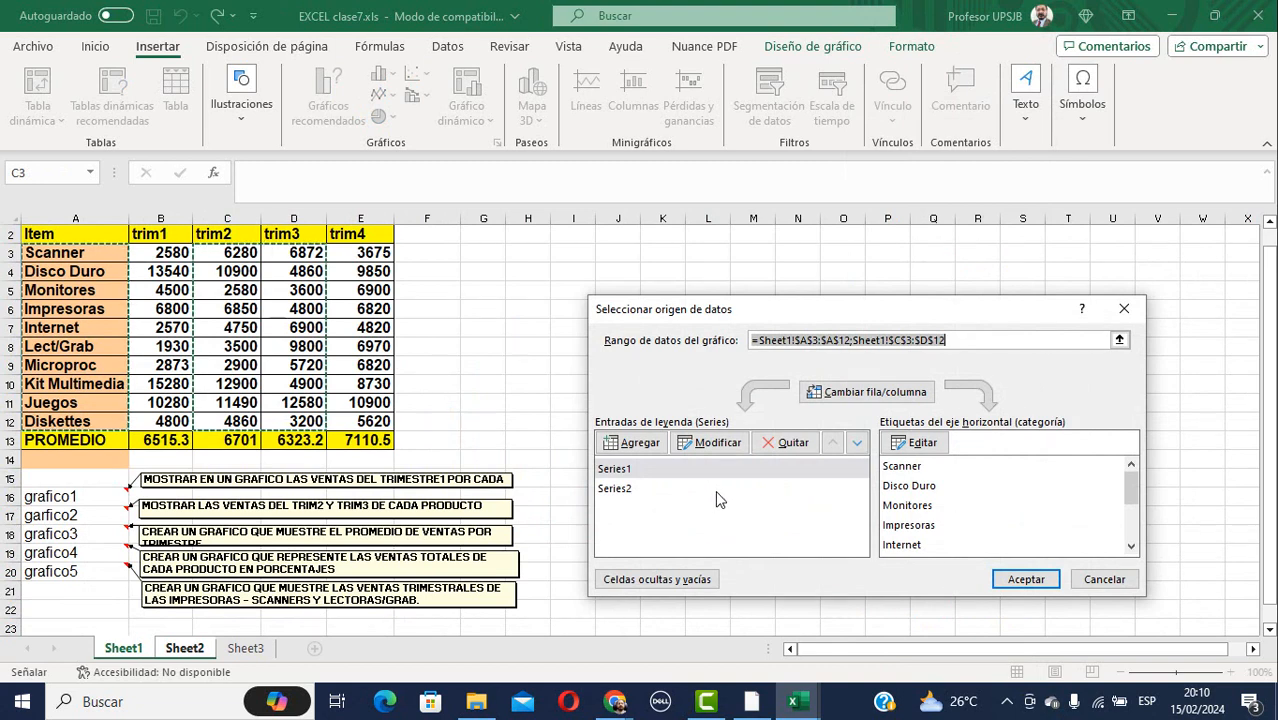
click(626, 470)
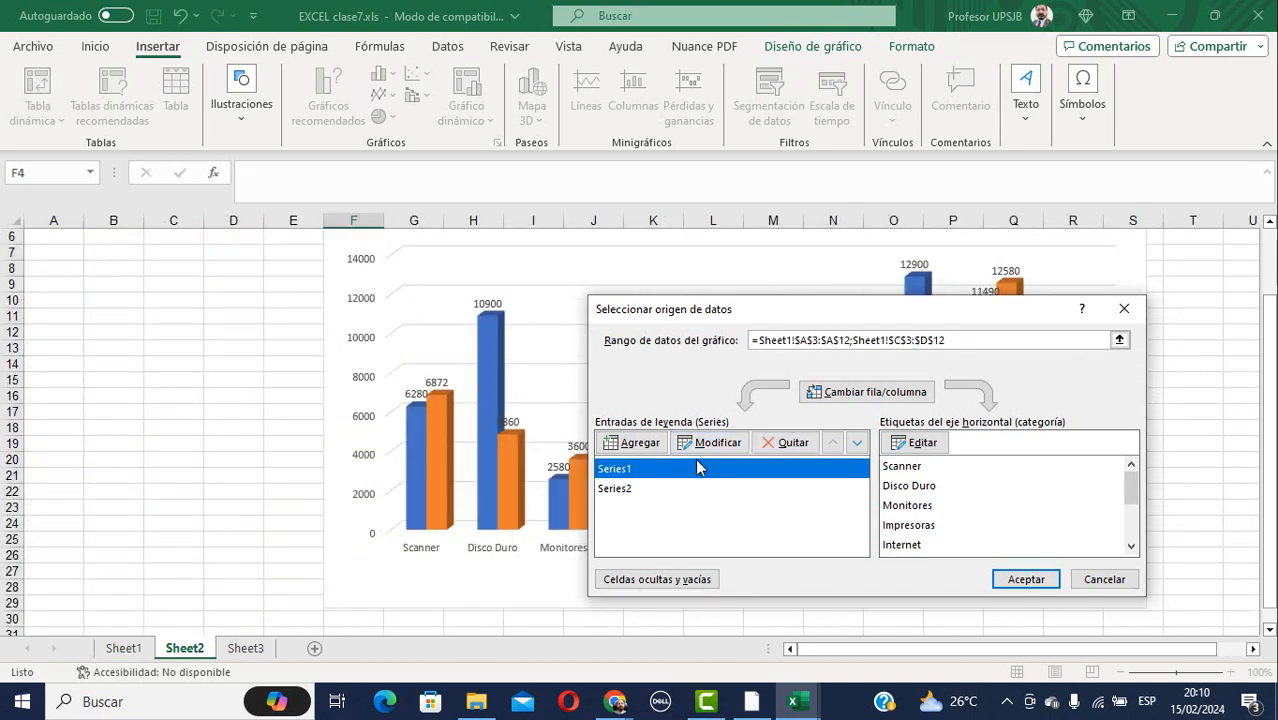
click(1112, 580)
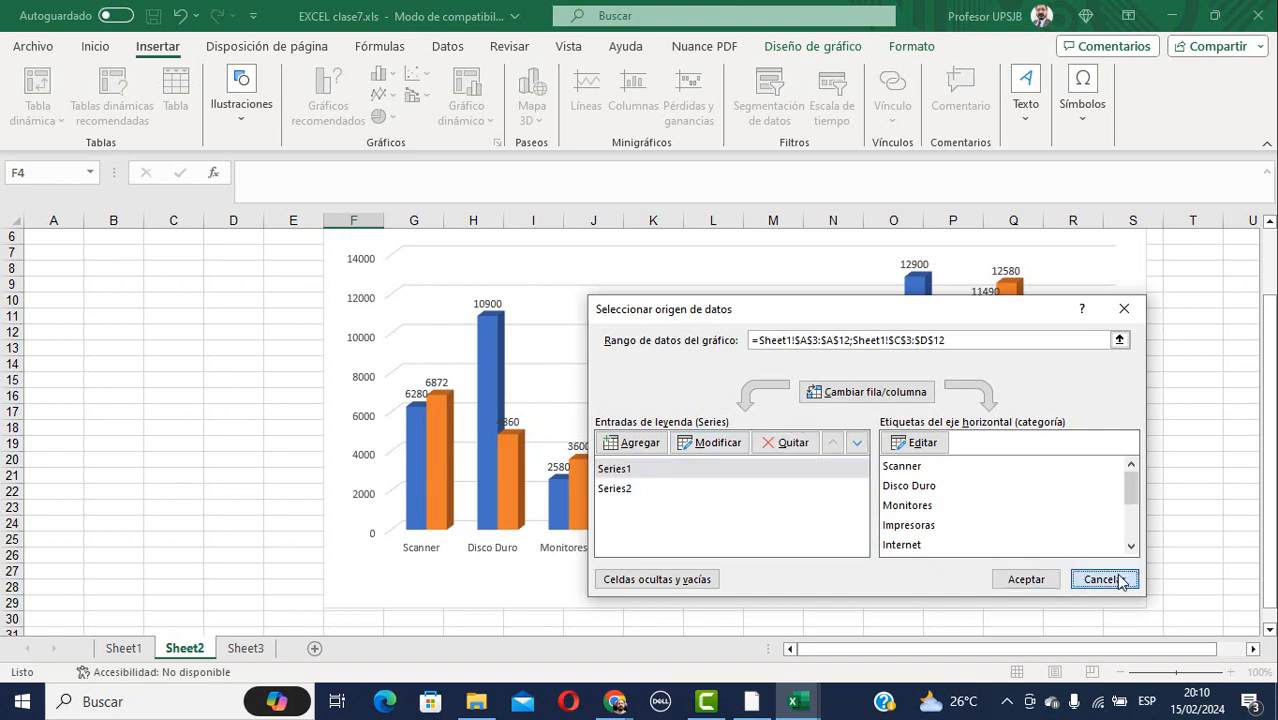
Compare the trim1 chart on Sheet1 with the two-series chart on Sheet2.
click(124, 648)
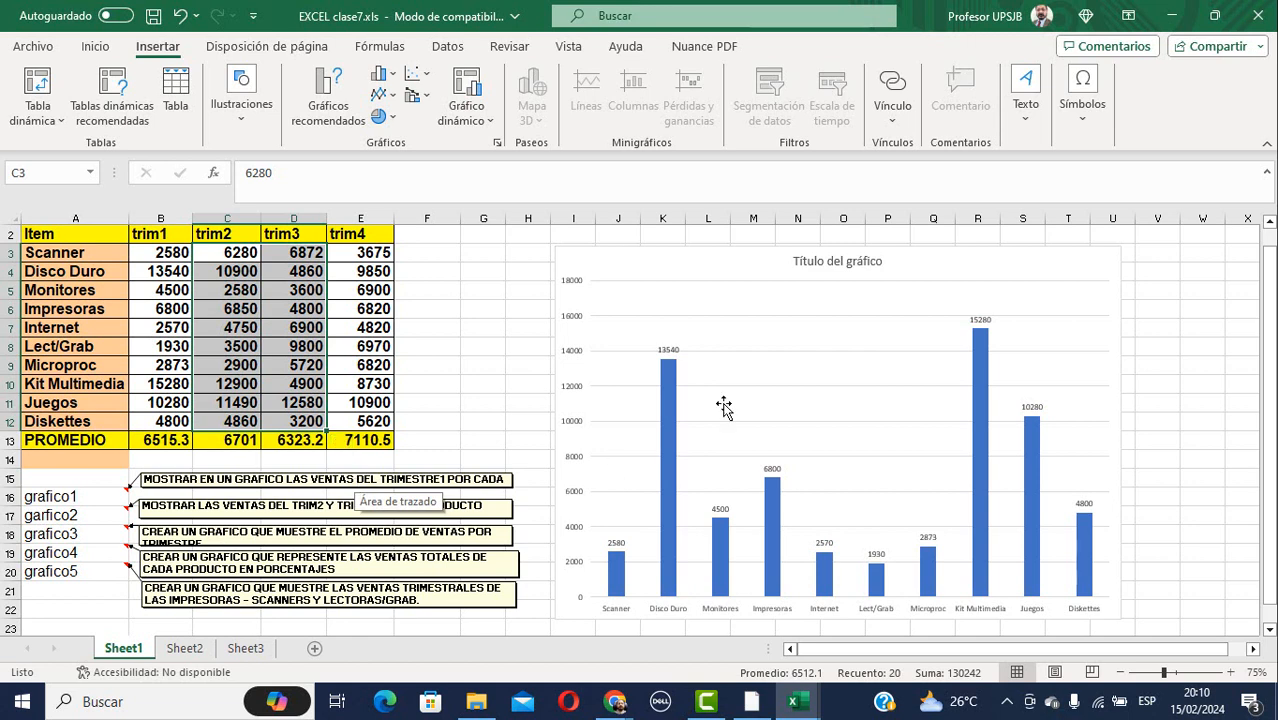
click(833, 393)
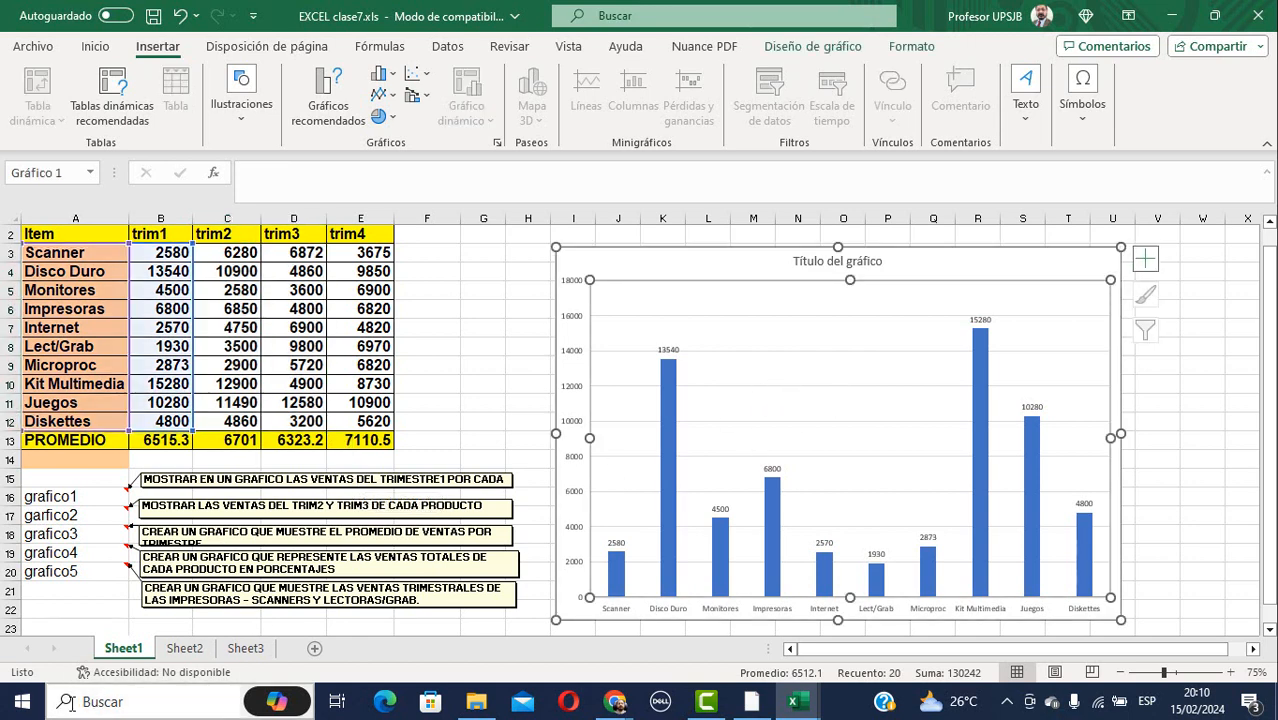
click(186, 648)
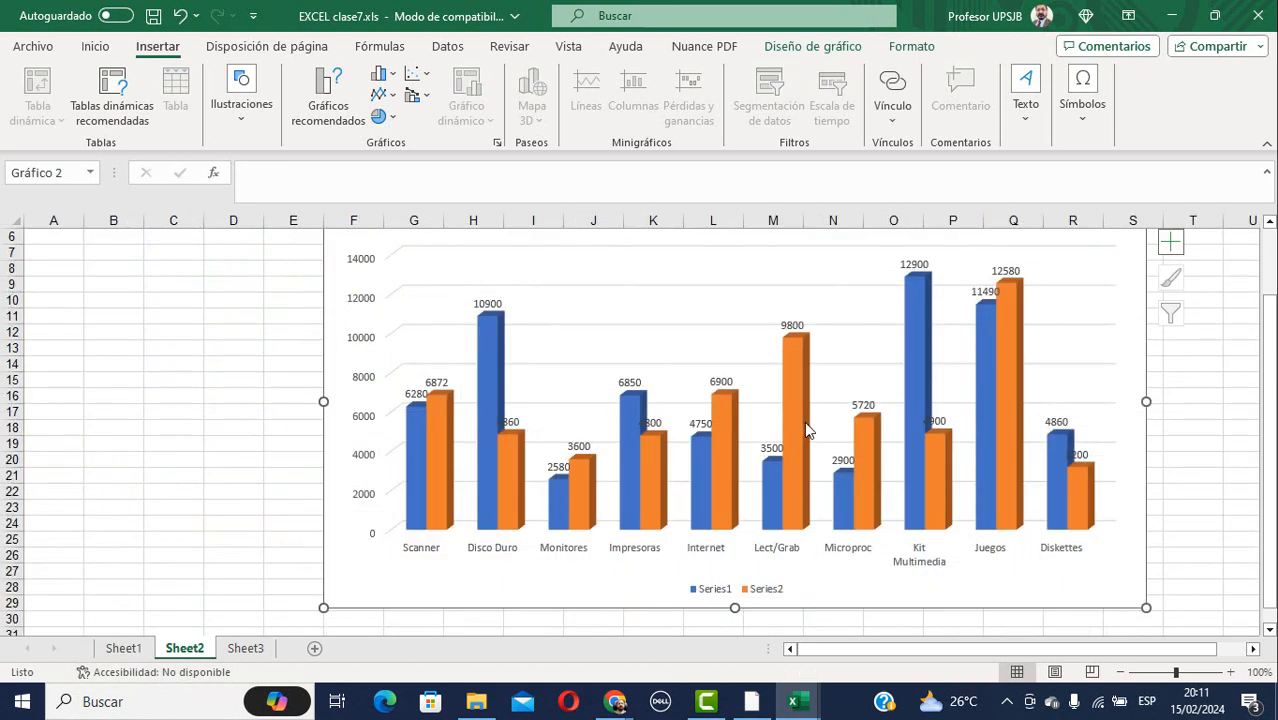
click(124, 648)
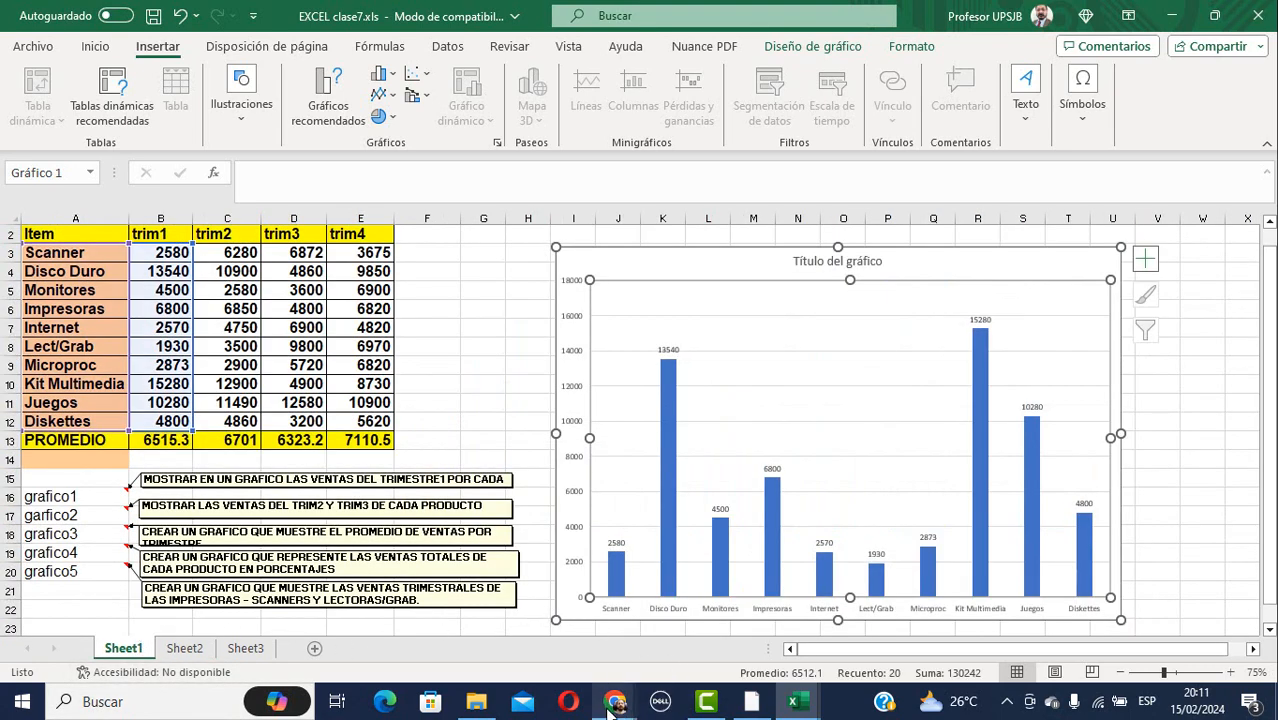
Bring the meeting forward, mute the microphone, open presentation options, then show the exercises folder.
mouse_move(615, 701)
click(508, 566)
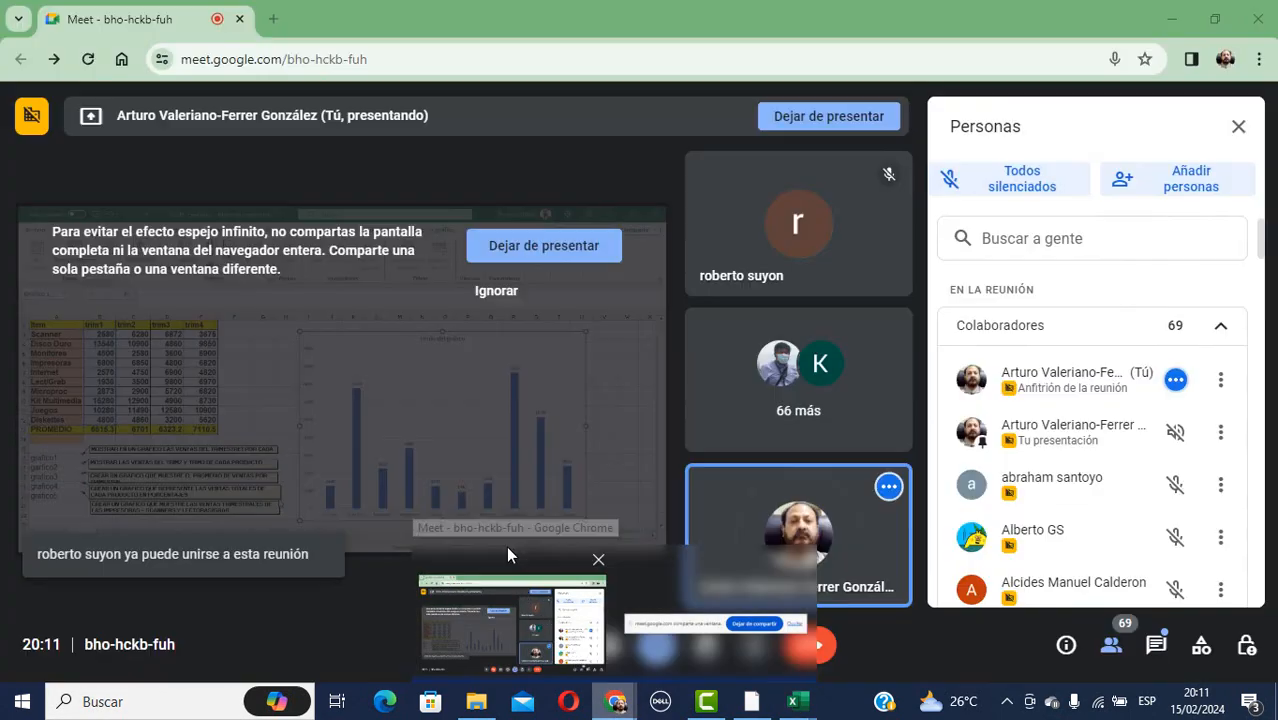
click(461, 644)
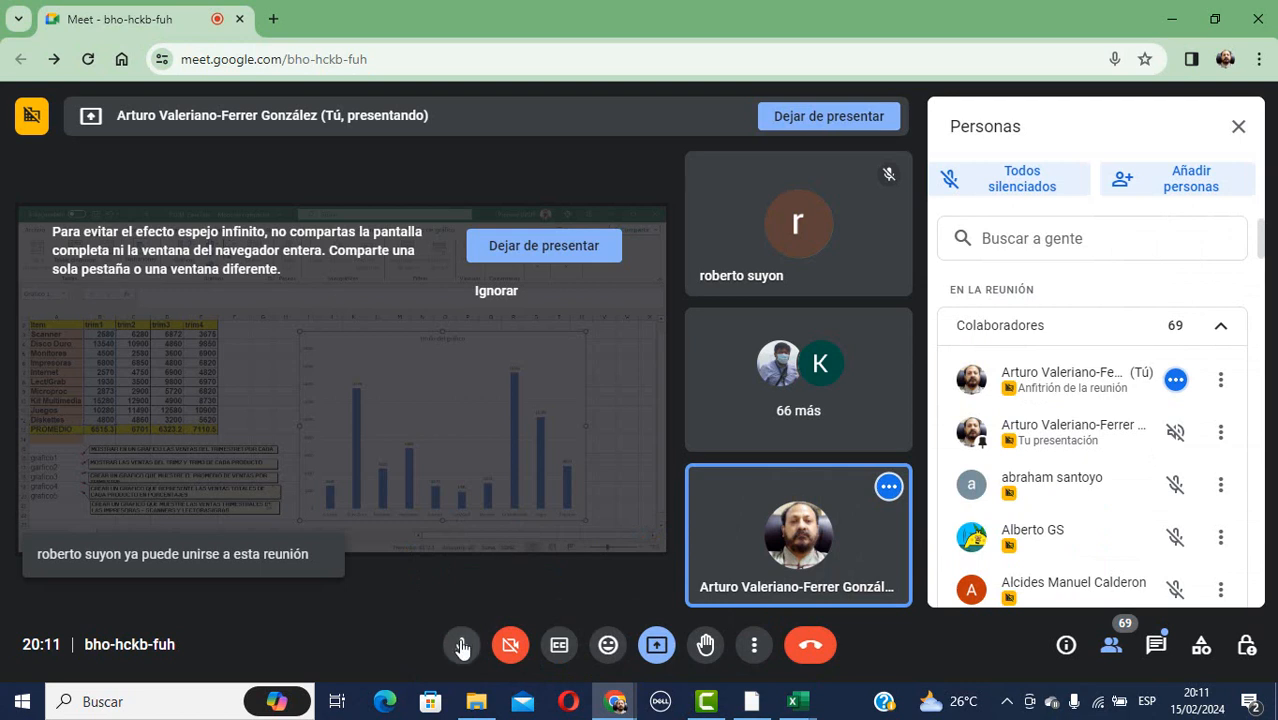
click(656, 644)
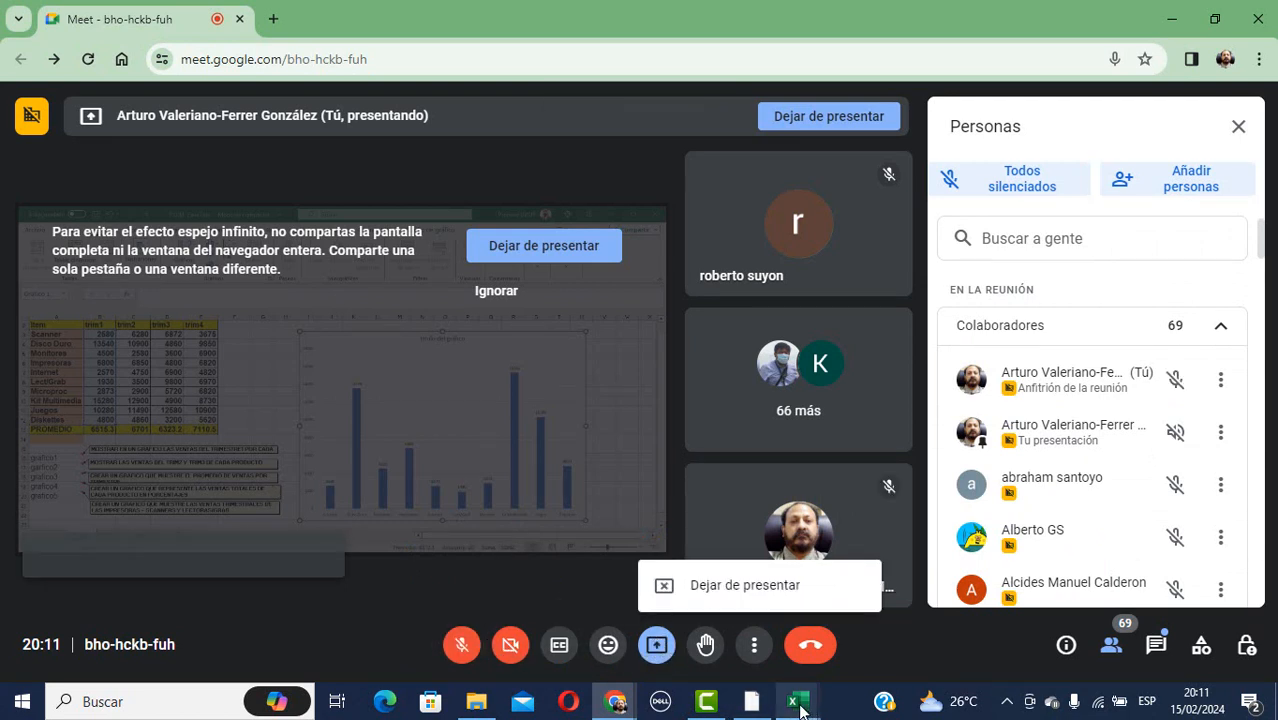
click(488, 702)
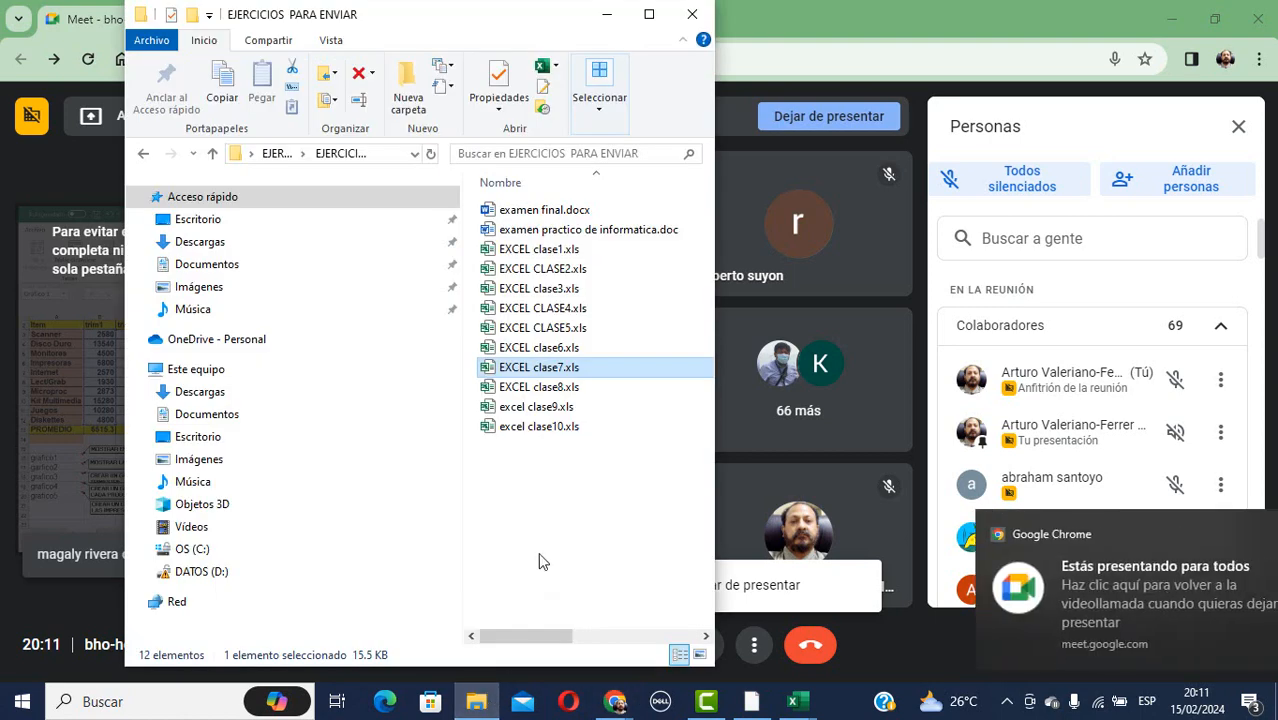
Open the EXCEL clase8.xls workbook from the exercises folder.
click(558, 388)
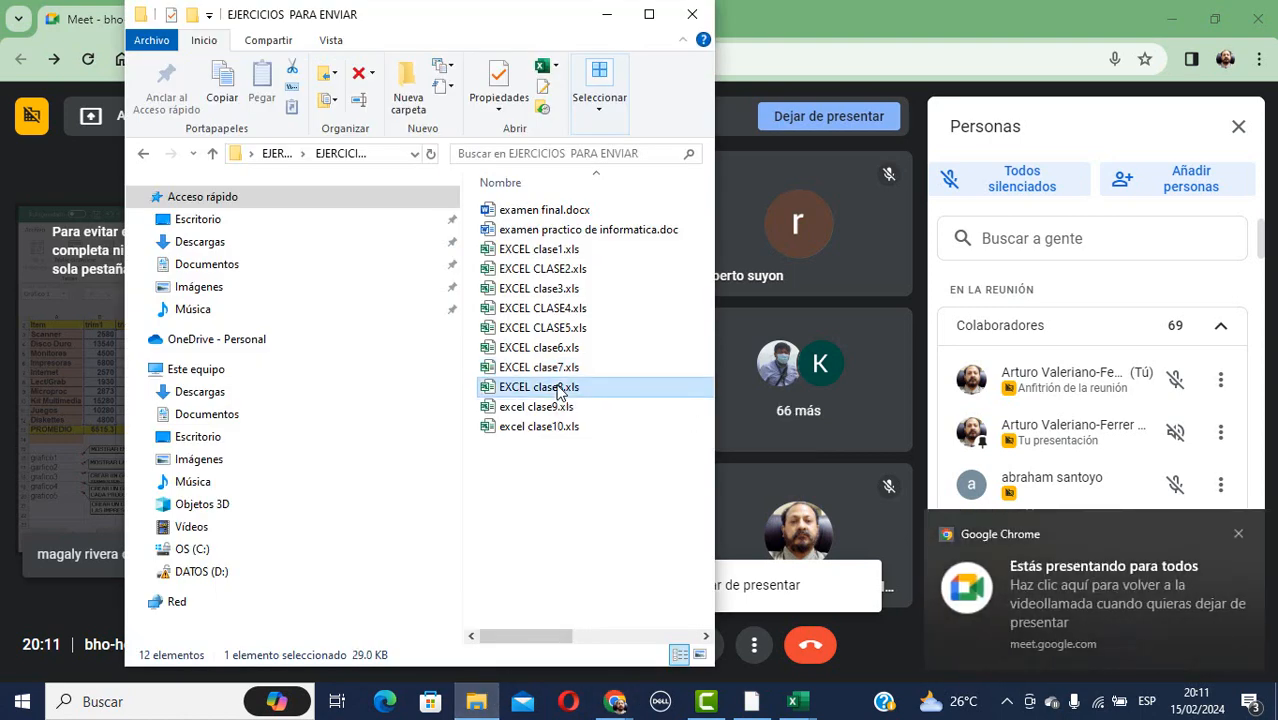
double_click(558, 388)
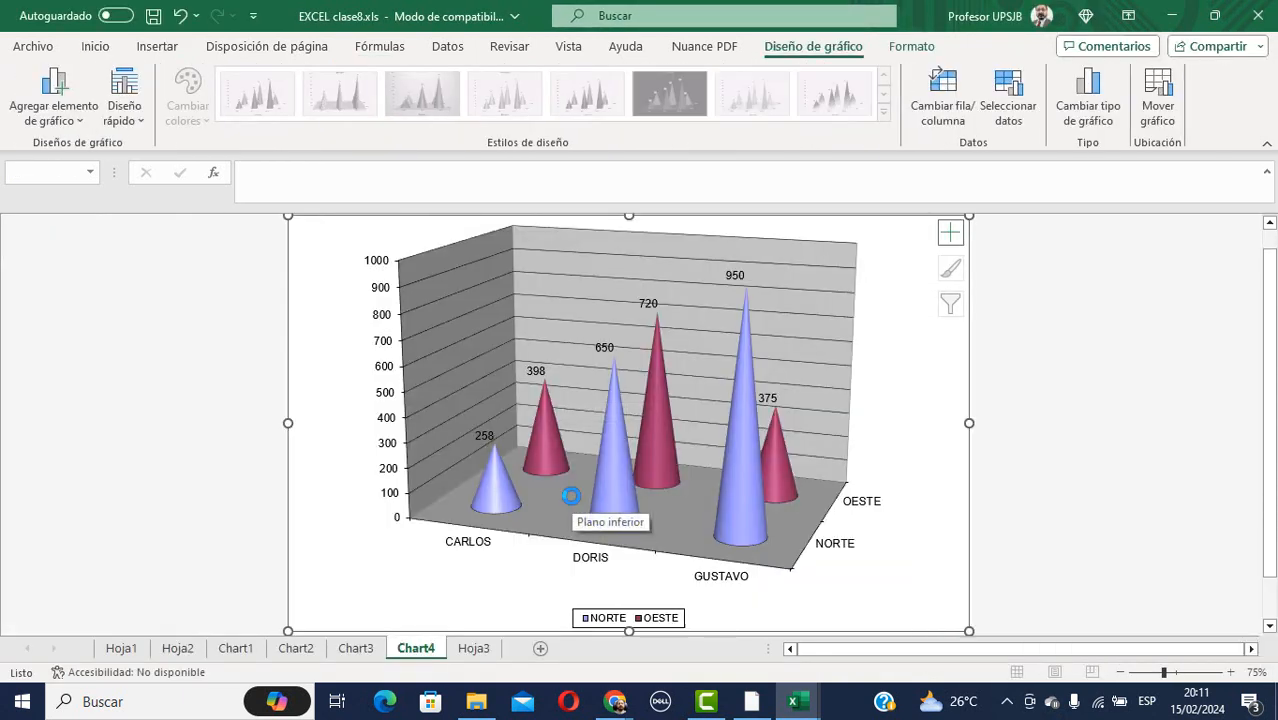
Browse clase8's Hoja1, Hoja2, Chart1–Chart4 and Hoja3 sheets, then close it with No Guardar.
click(130, 650)
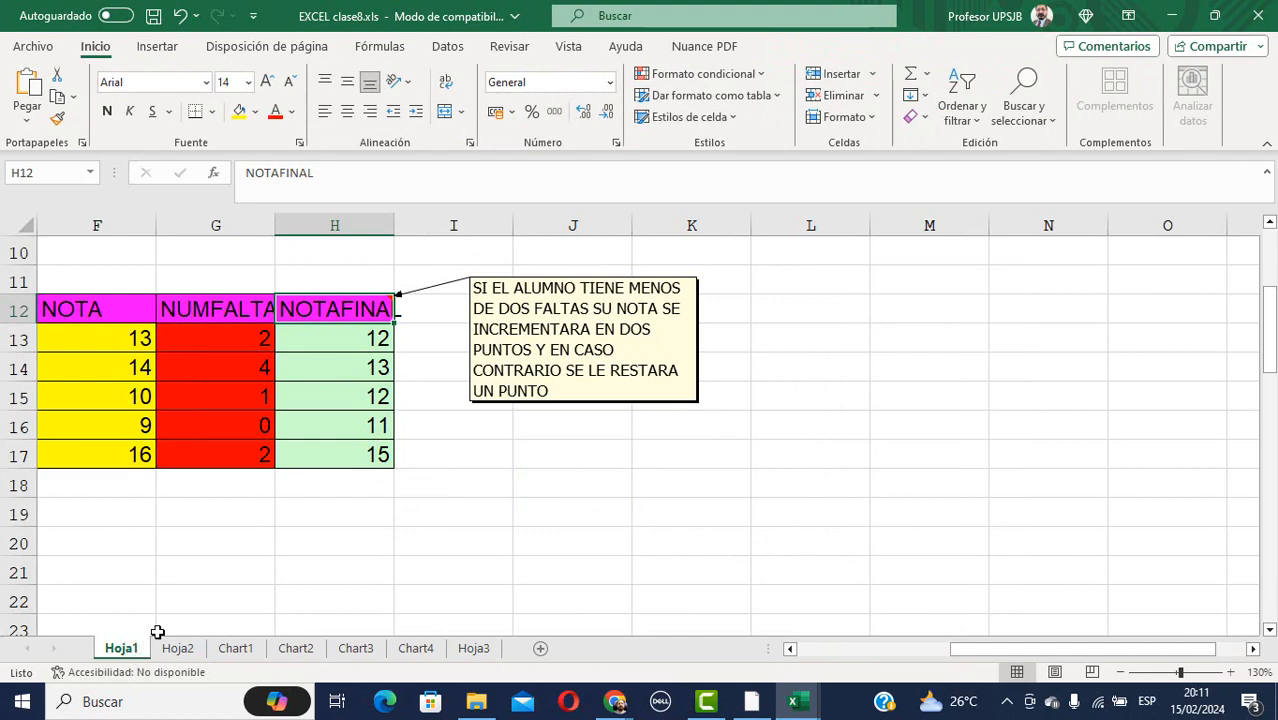
click(176, 650)
click(250, 650)
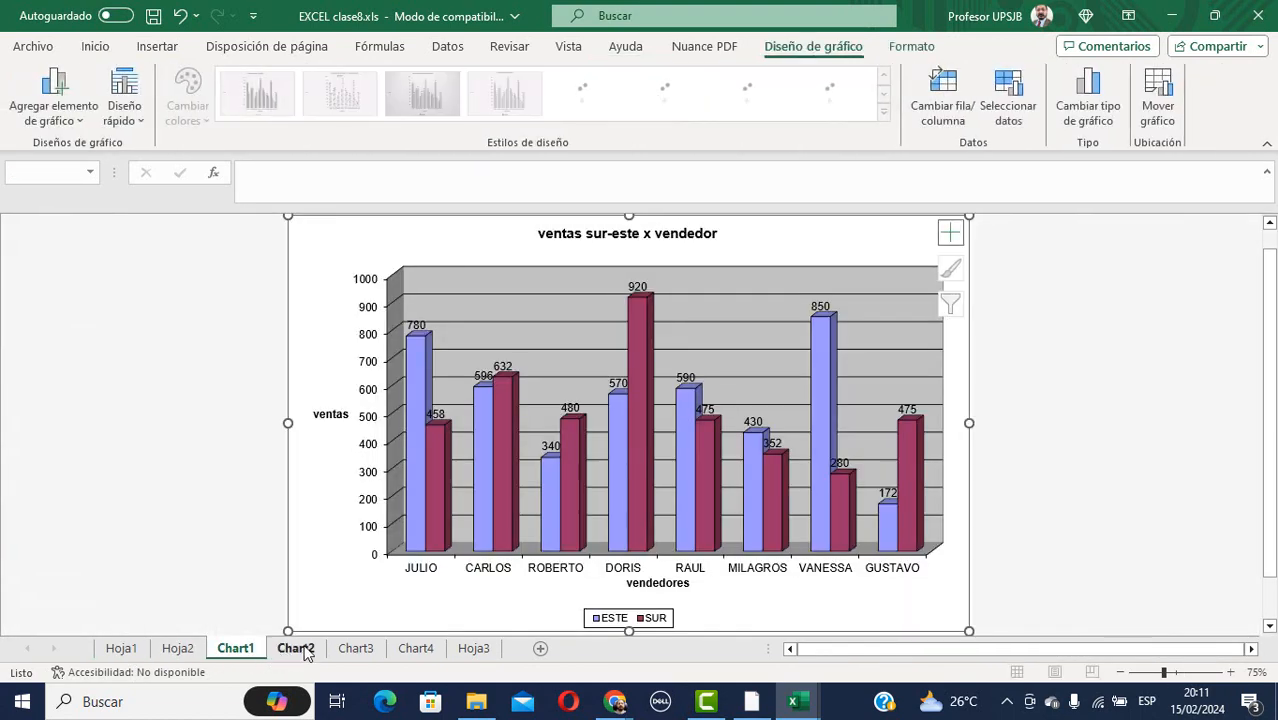
click(298, 649)
click(358, 649)
click(420, 649)
click(466, 649)
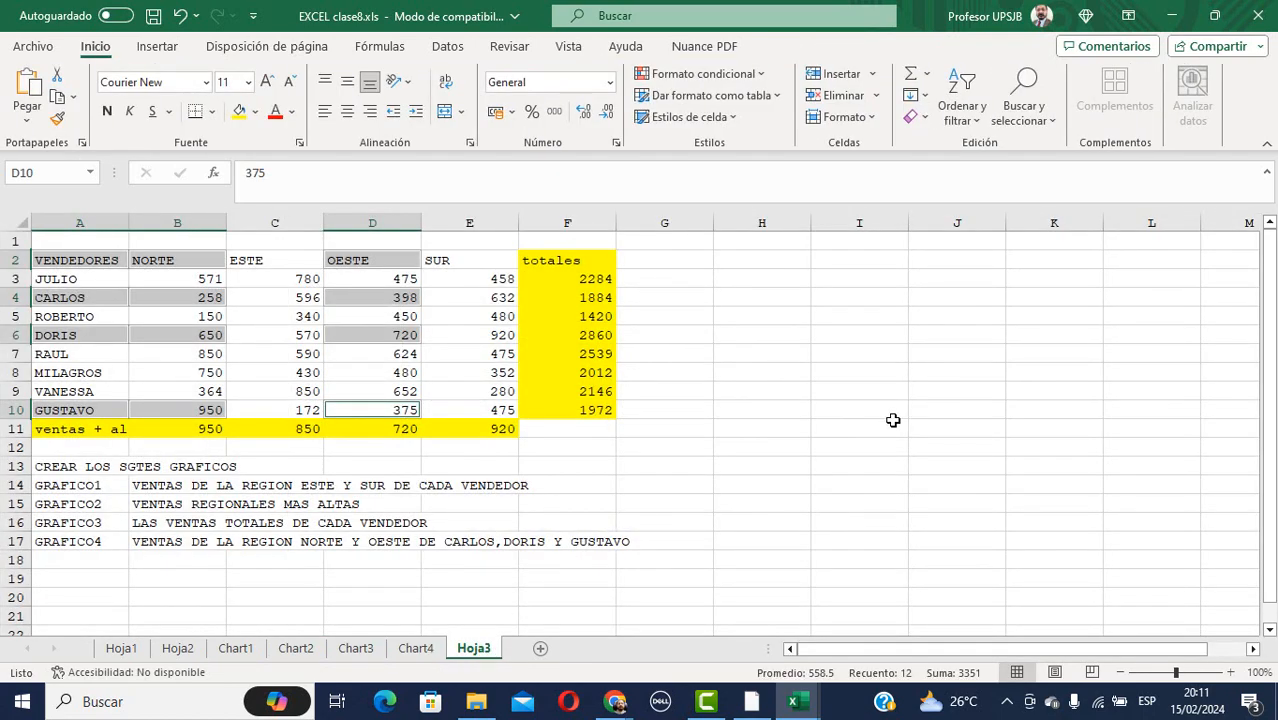
click(1258, 15)
click(656, 375)
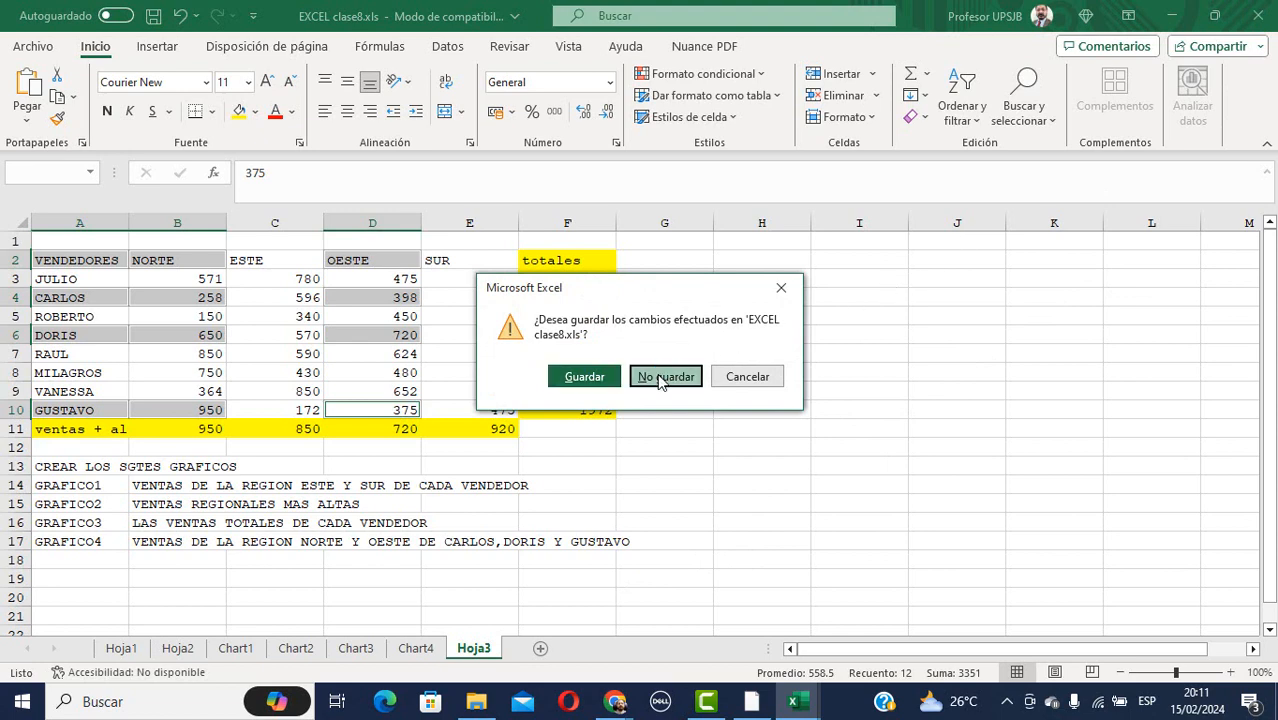
Open excel clase9.xls from the exercises folder and minimize the Explorer window.
click(476, 701)
click(562, 407)
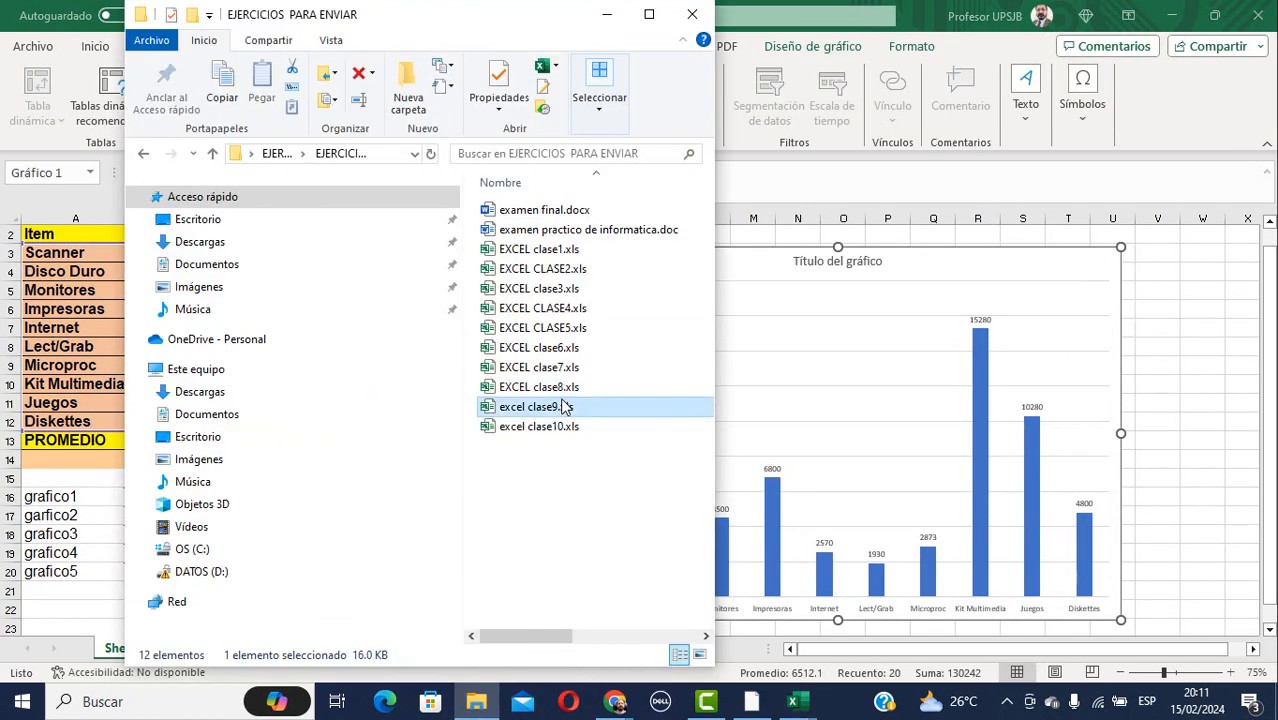
double_click(490, 410)
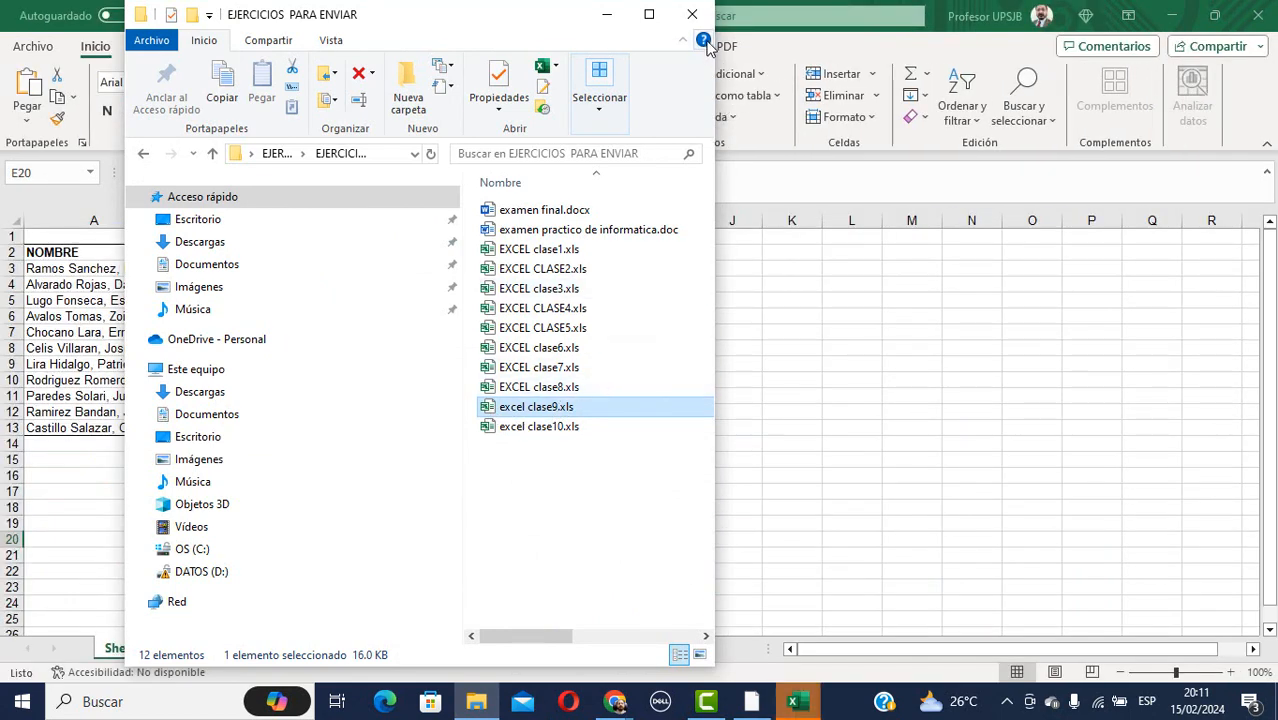
click(607, 17)
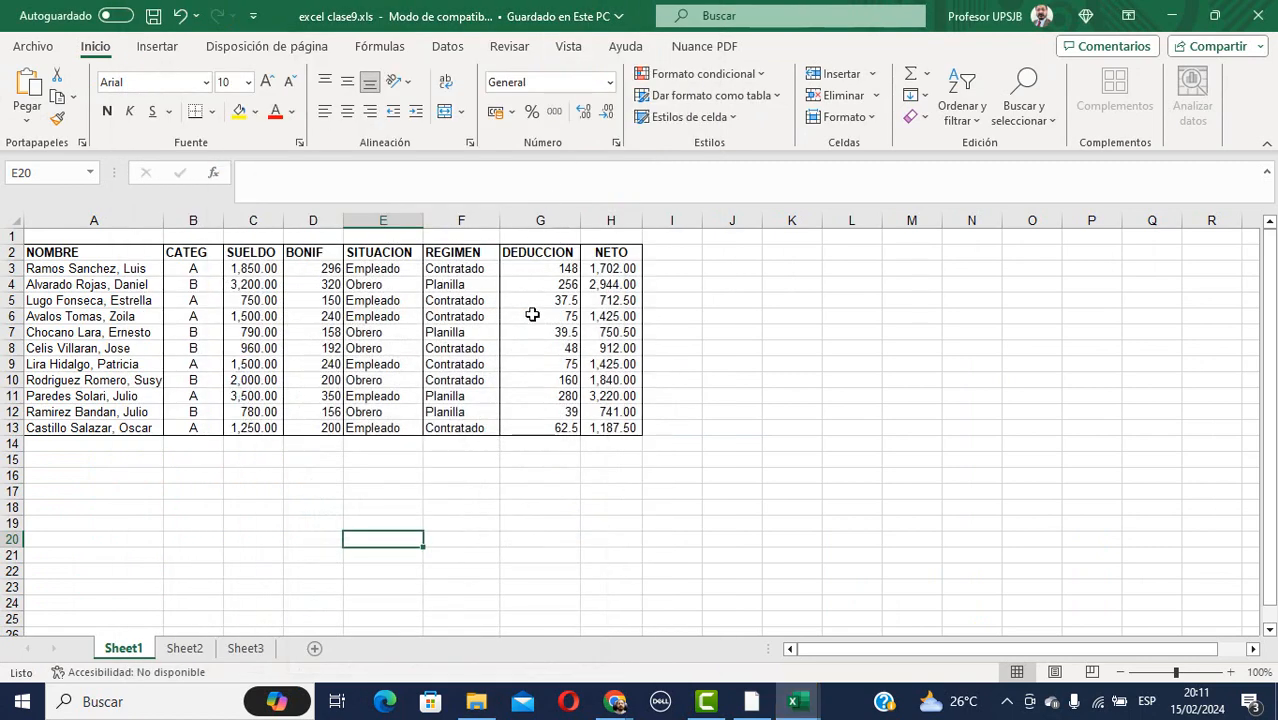
click(186, 649)
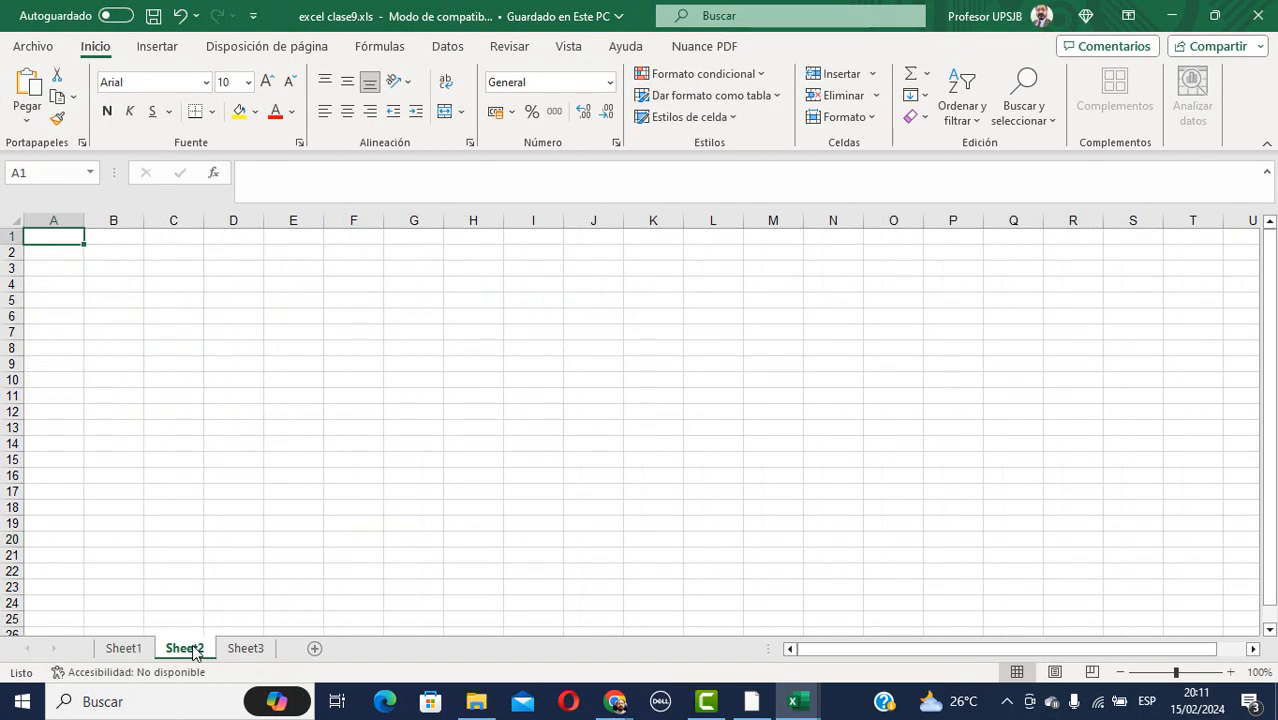
click(124, 648)
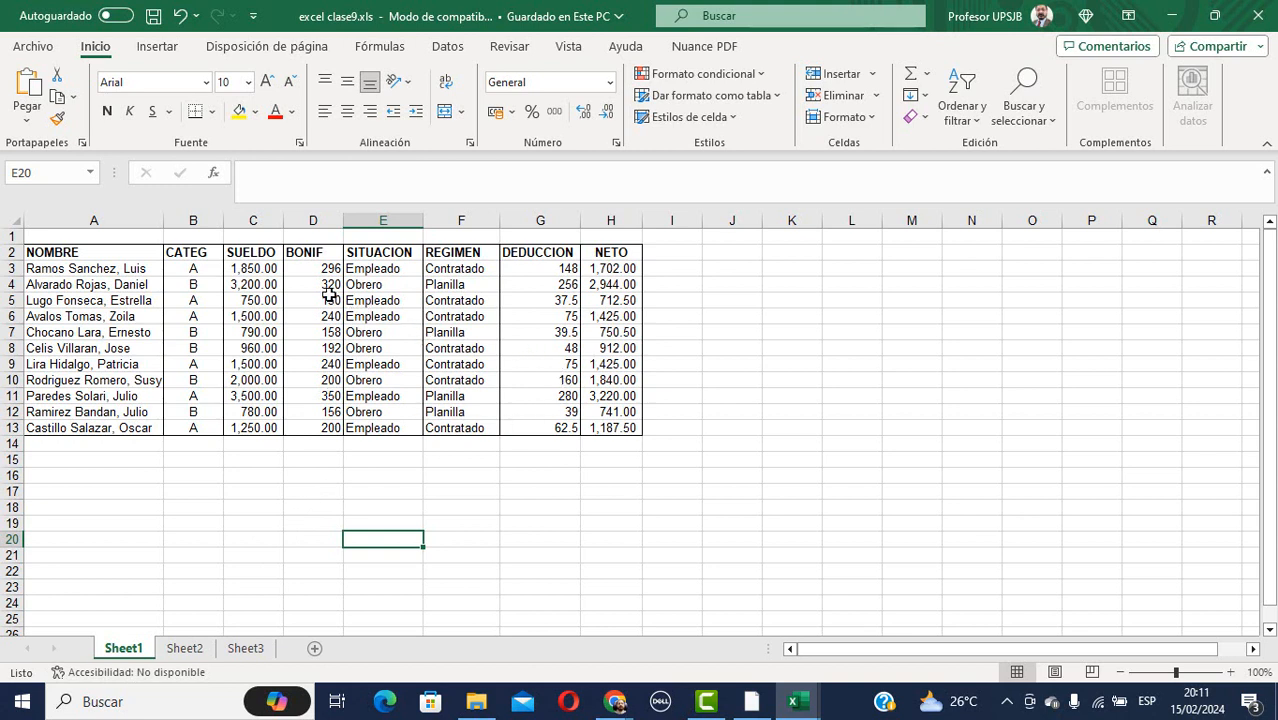
click(249, 272)
click(319, 272)
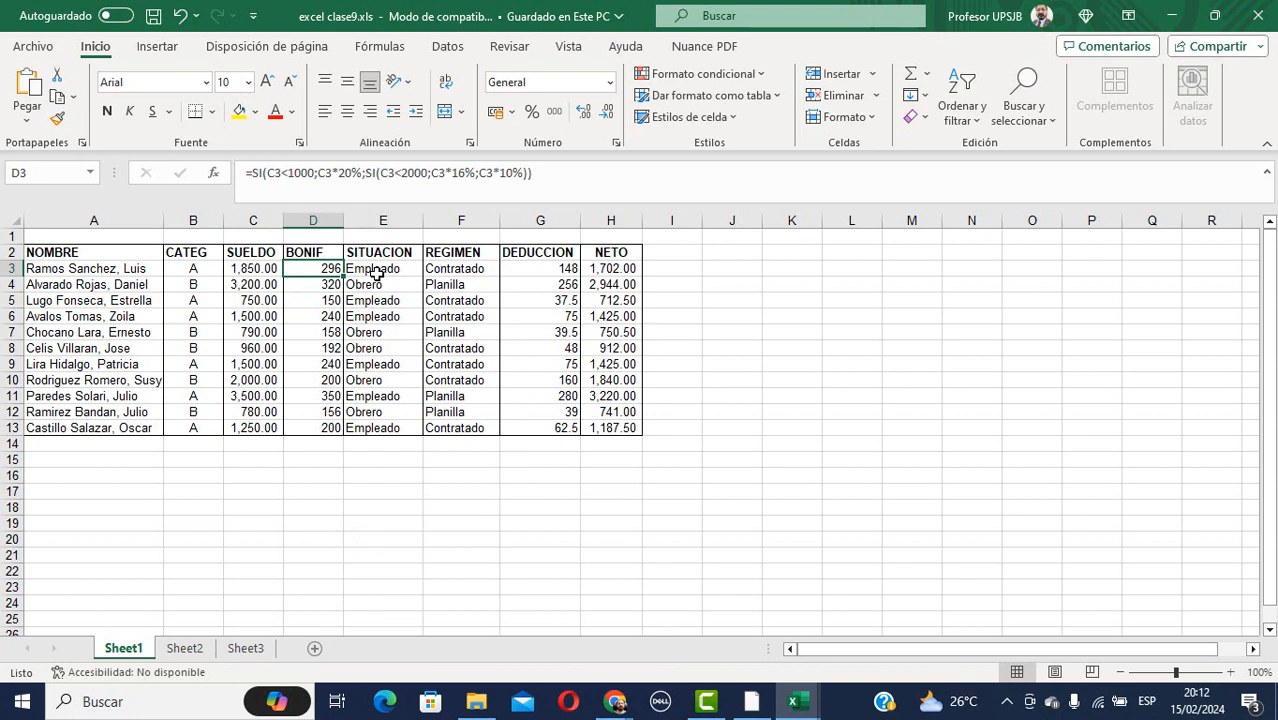
click(376, 272)
click(462, 283)
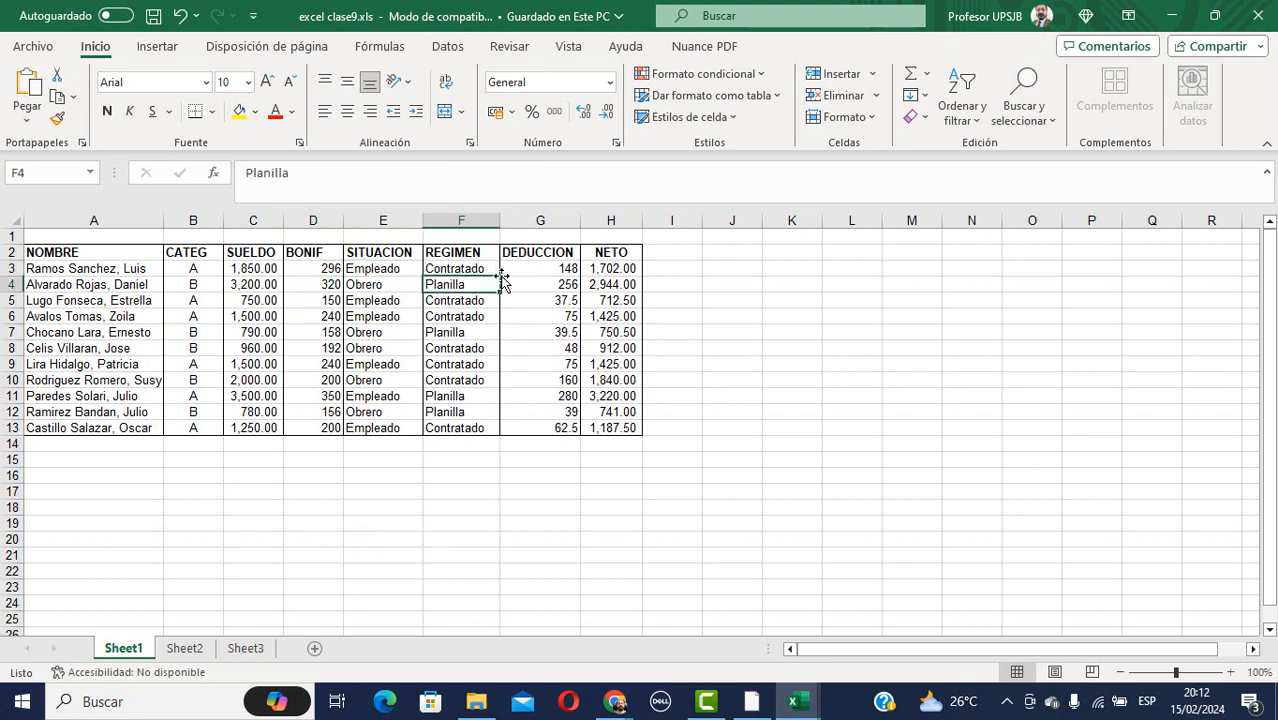
click(537, 269)
click(605, 270)
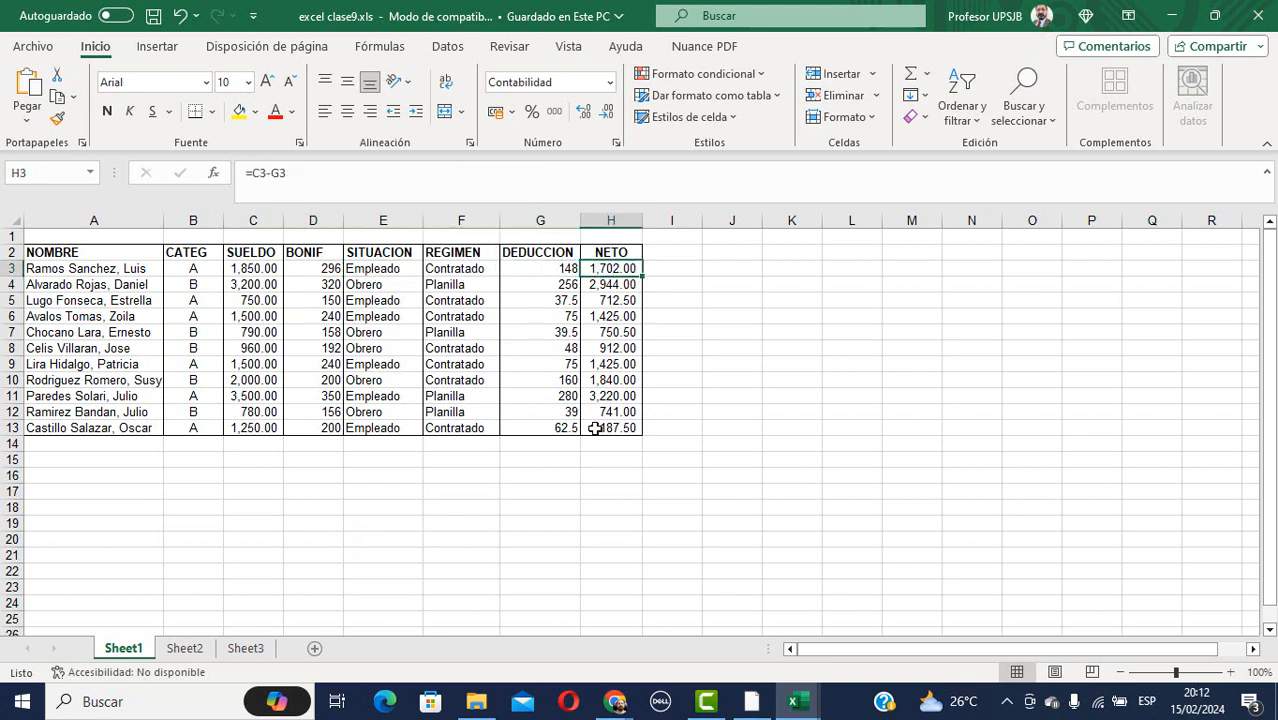
click(398, 572)
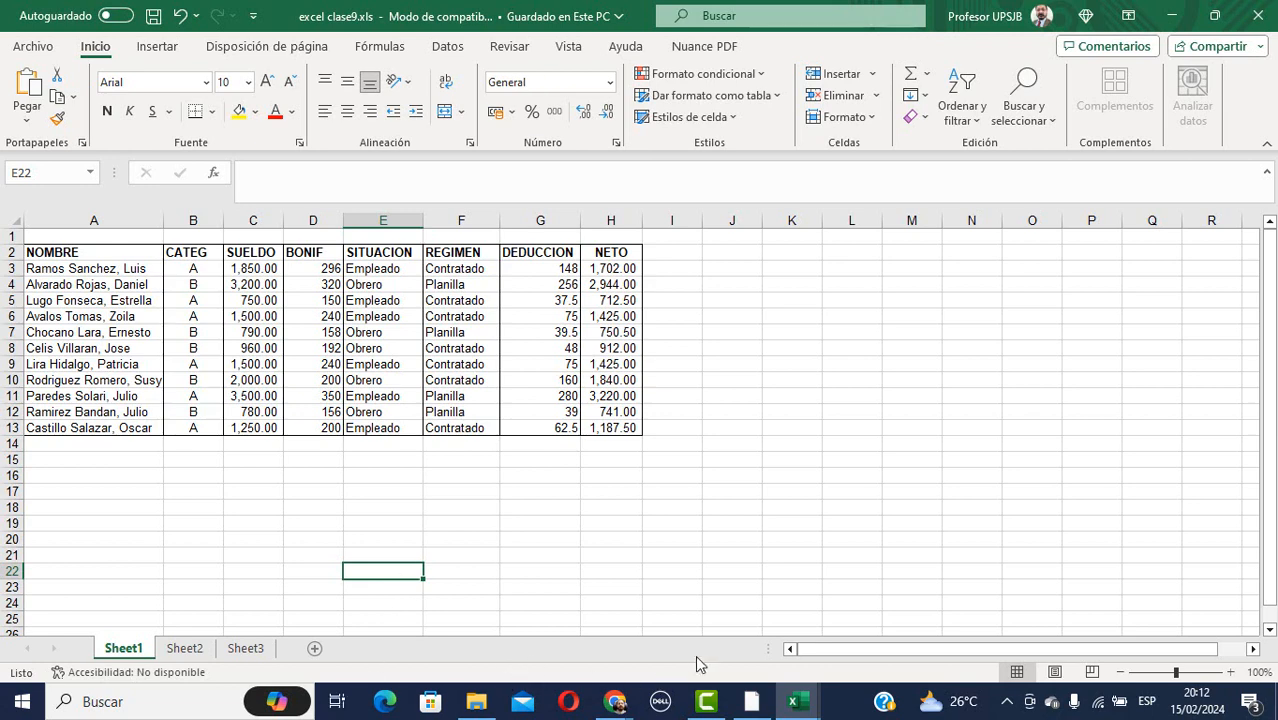
mouse_move(613, 702)
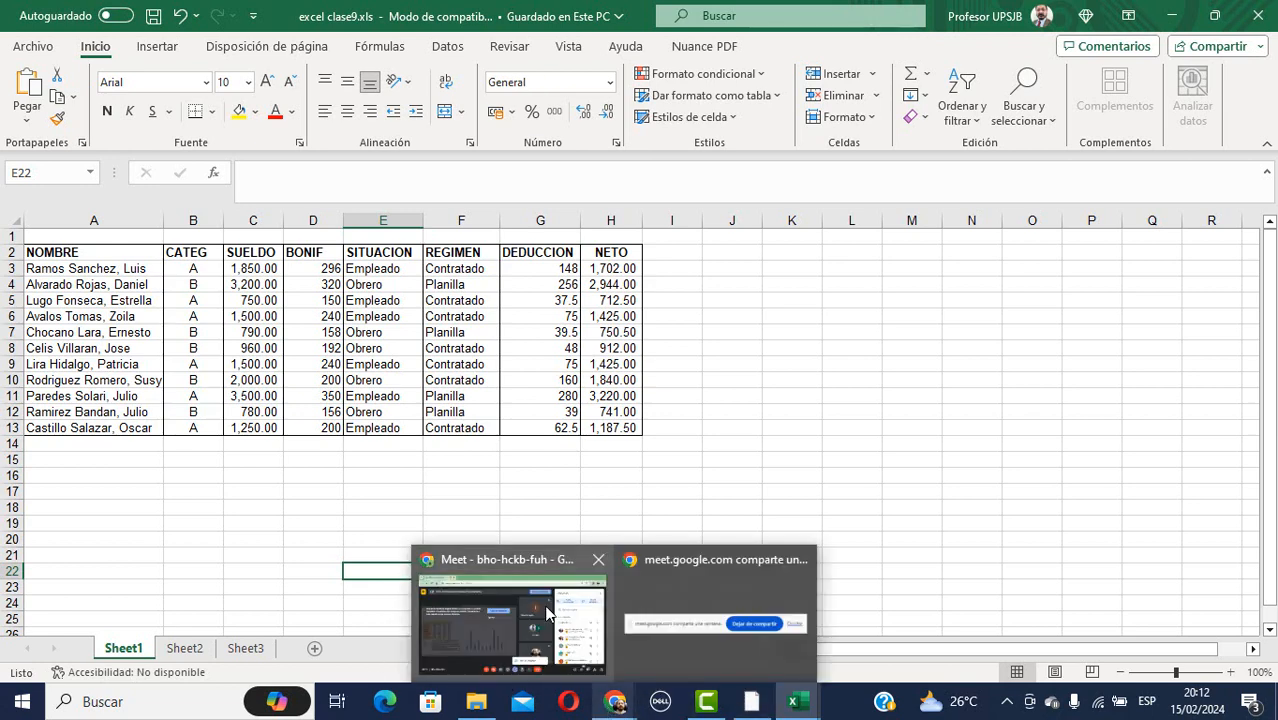
Check the Google Meet window and its present menu, then bring back the EXCEL clase7.xls workbook.
click(523, 562)
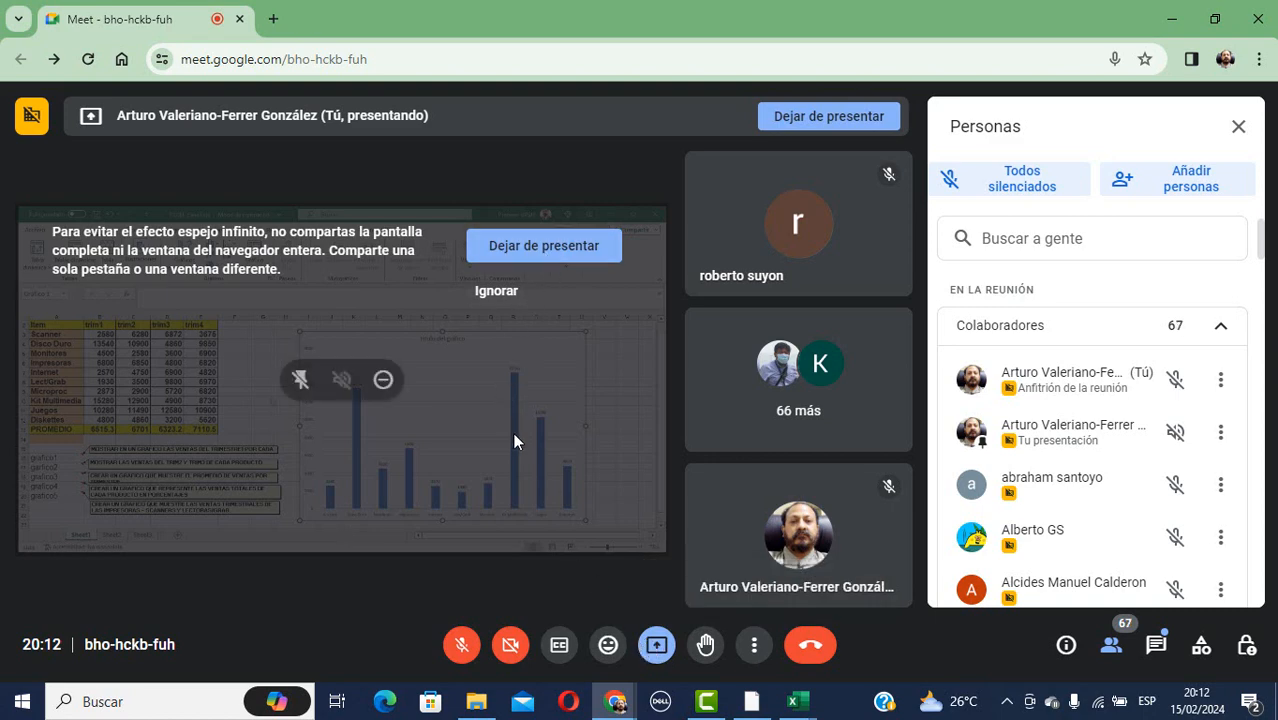
mouse_move(795, 705)
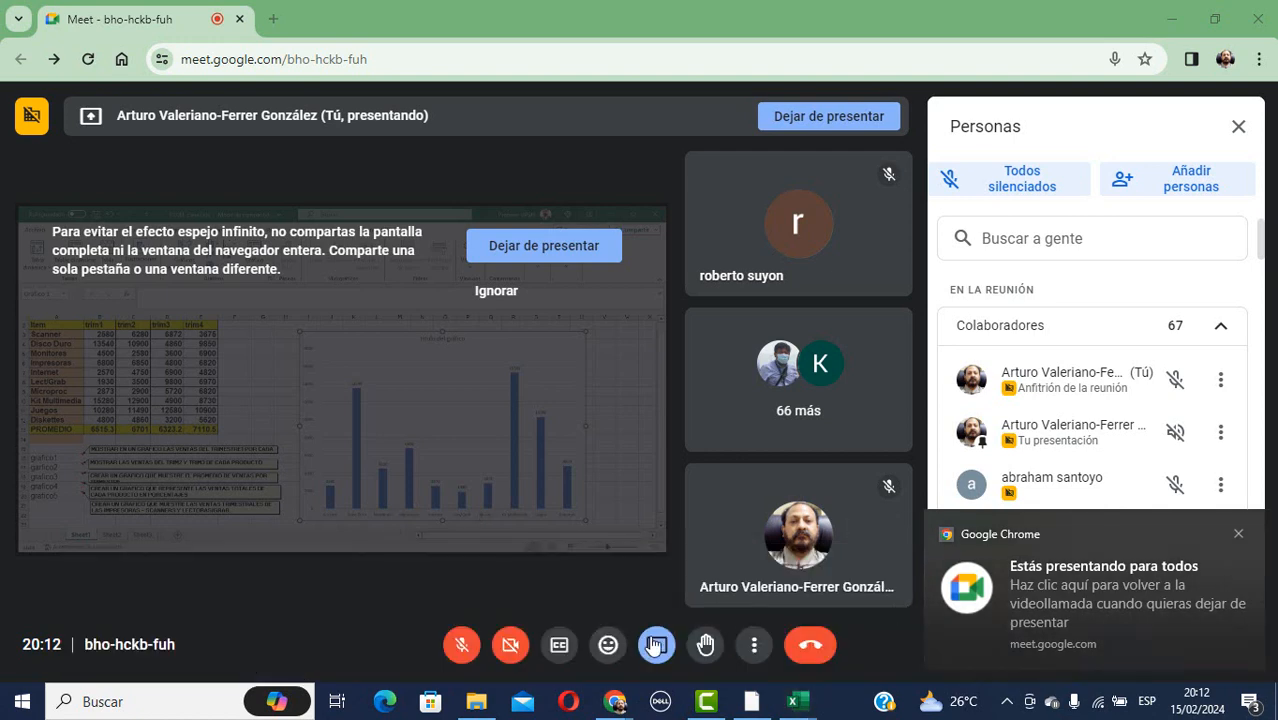
click(658, 645)
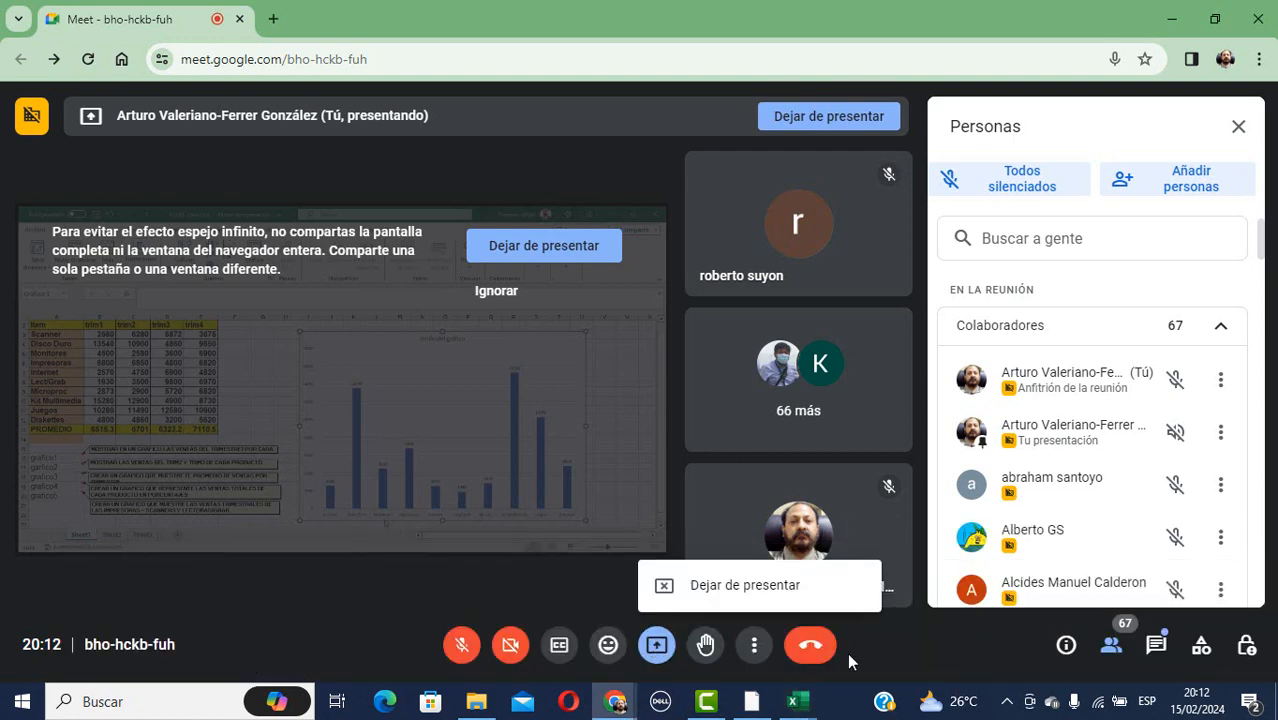
click(789, 712)
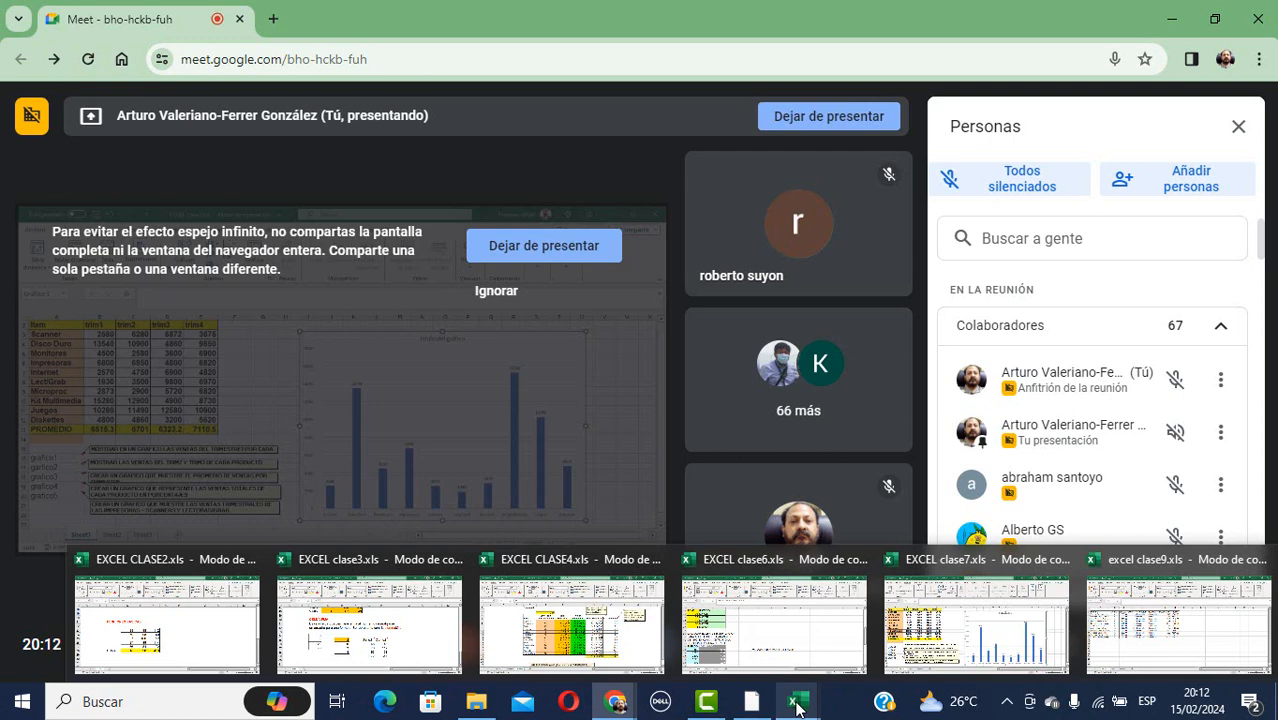
click(985, 612)
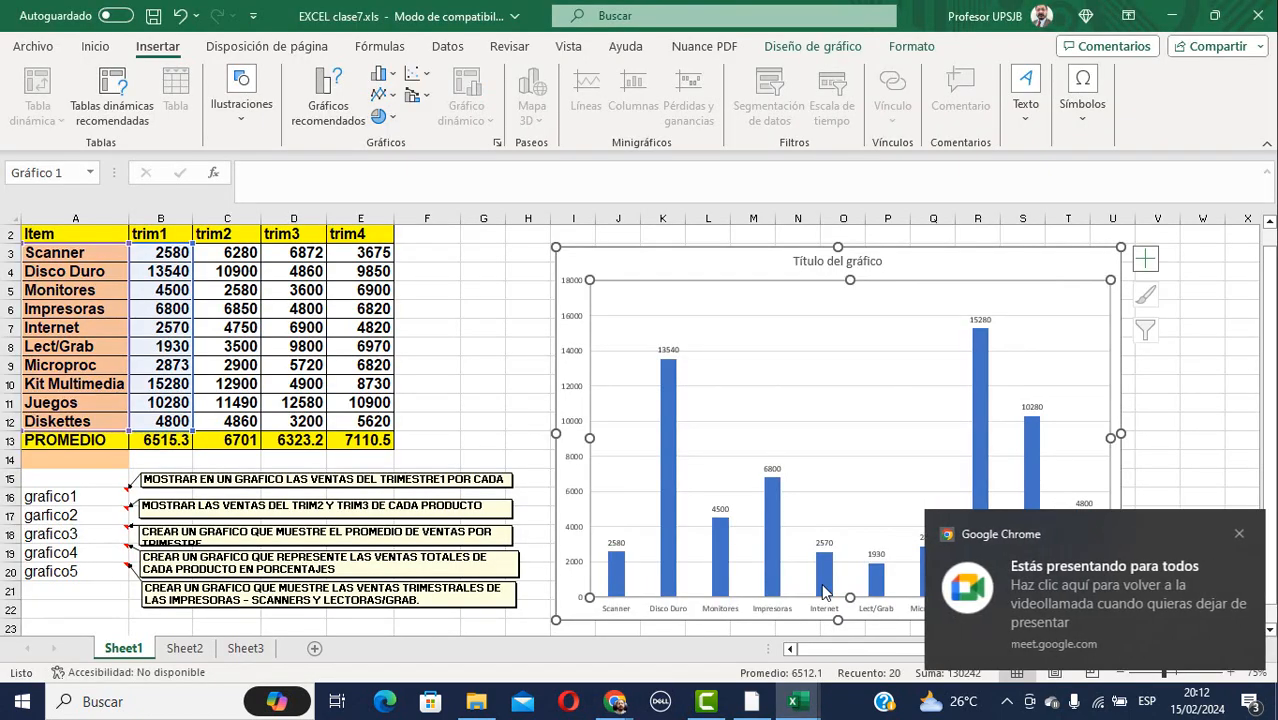
Dismiss the presenting notice, unmute the Meet microphone with Ctrl+D, then head back toward clase7.xls.
click(1239, 535)
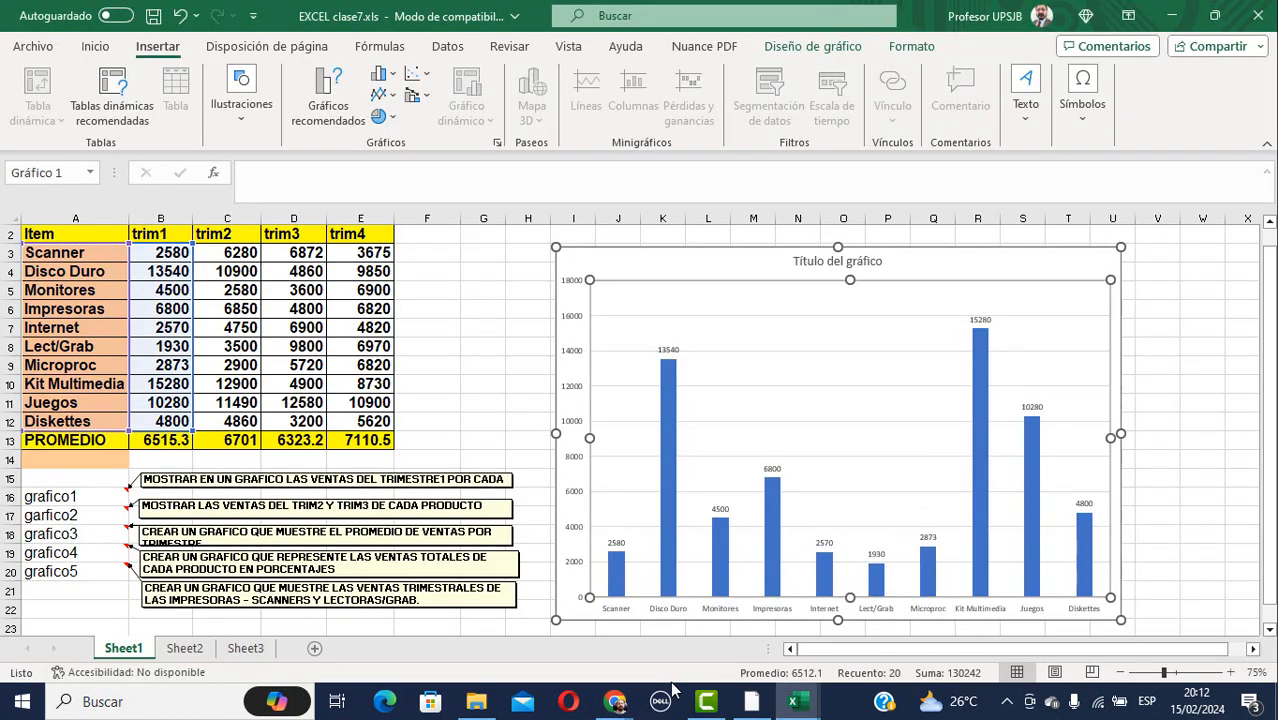
mouse_move(614, 702)
click(533, 588)
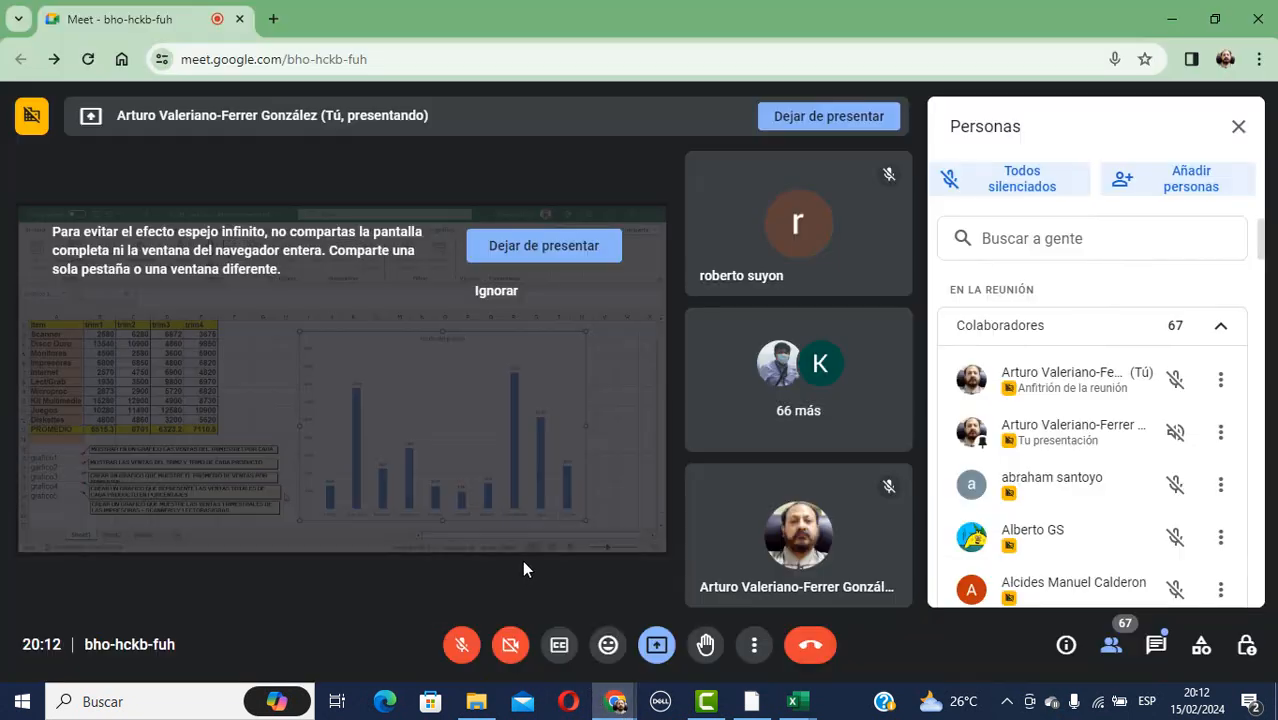
key(ctrl+d)
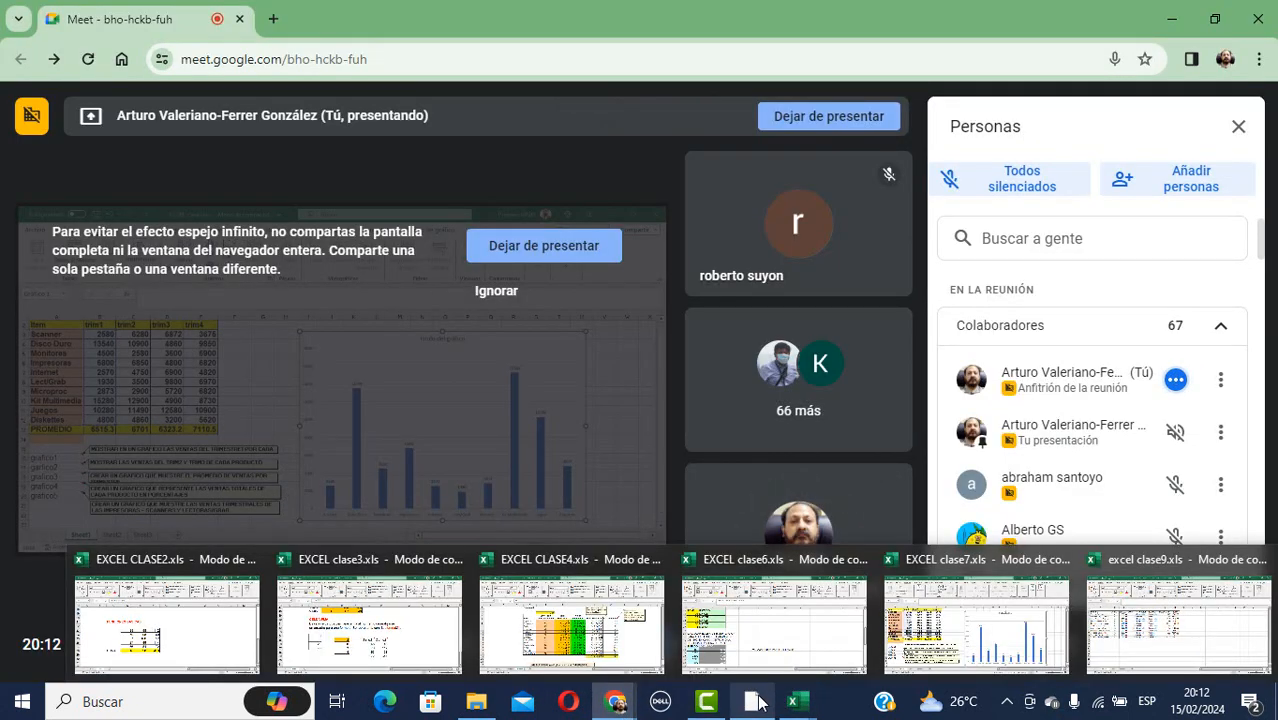
mouse_move(795, 706)
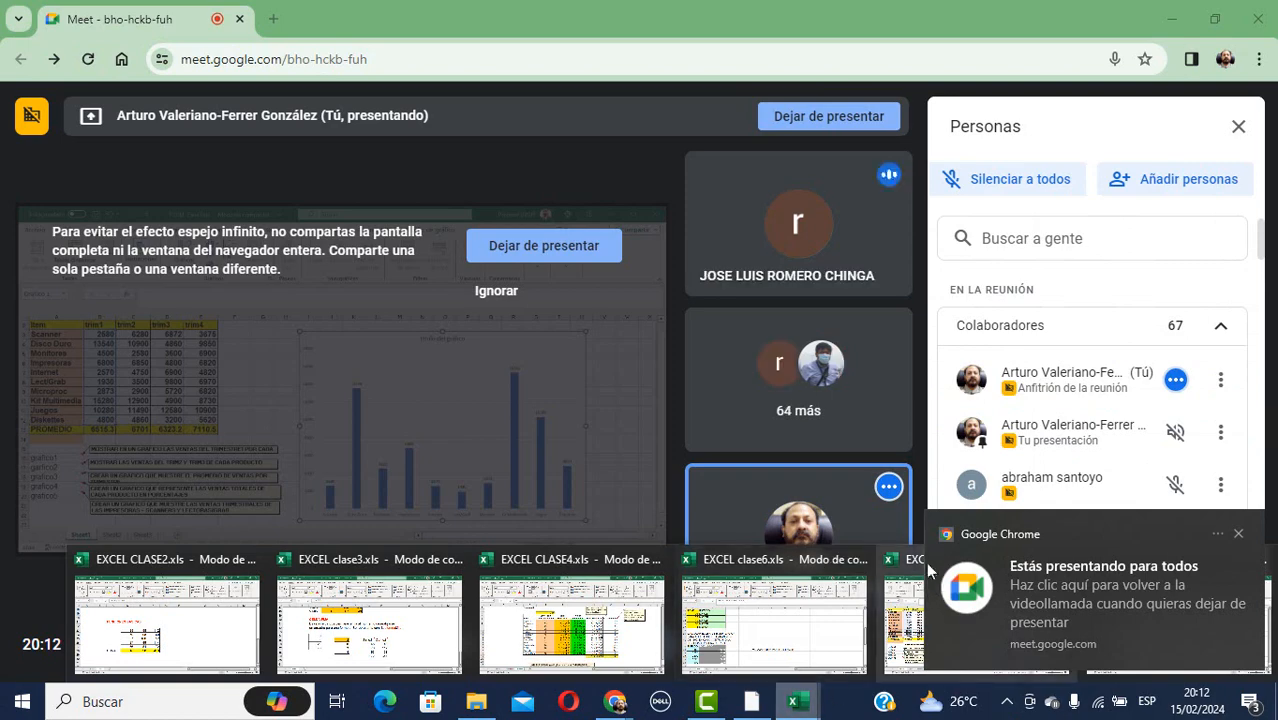
mouse_move(903, 562)
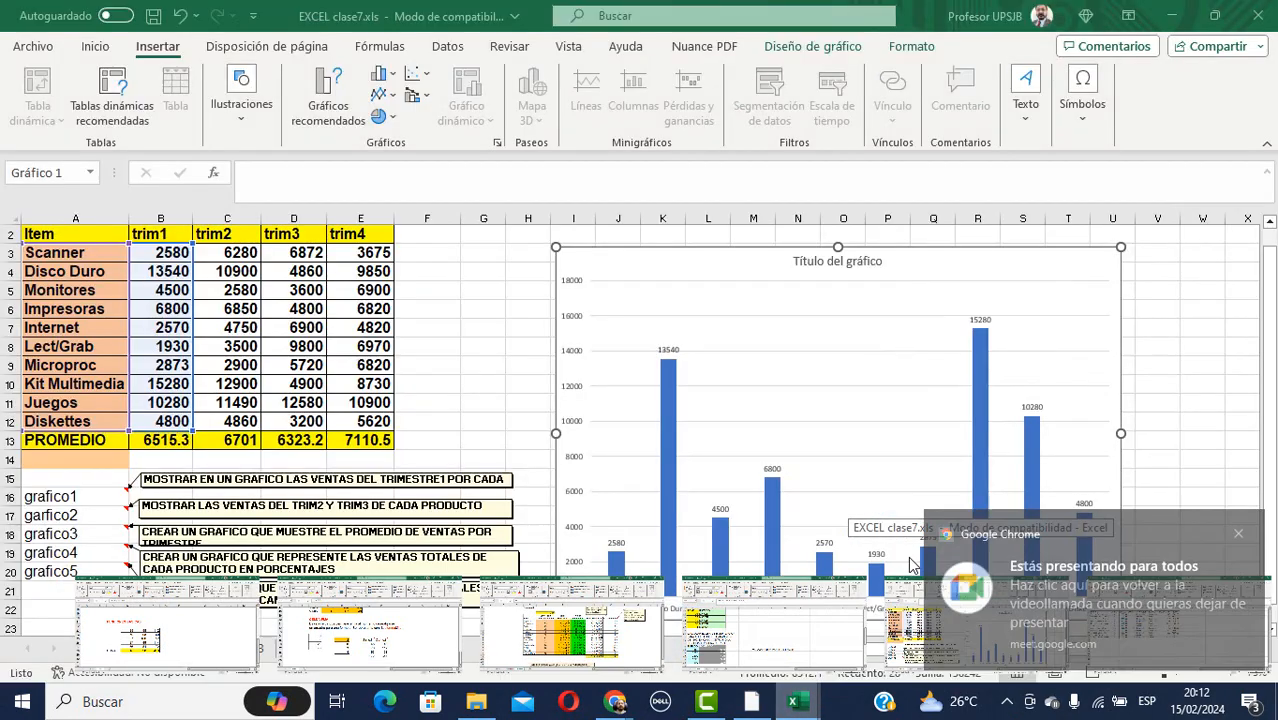
Select the whole trim1 chart on Sheet1 of clase7.xls and delete it, leaving A3 selected.
click(892, 566)
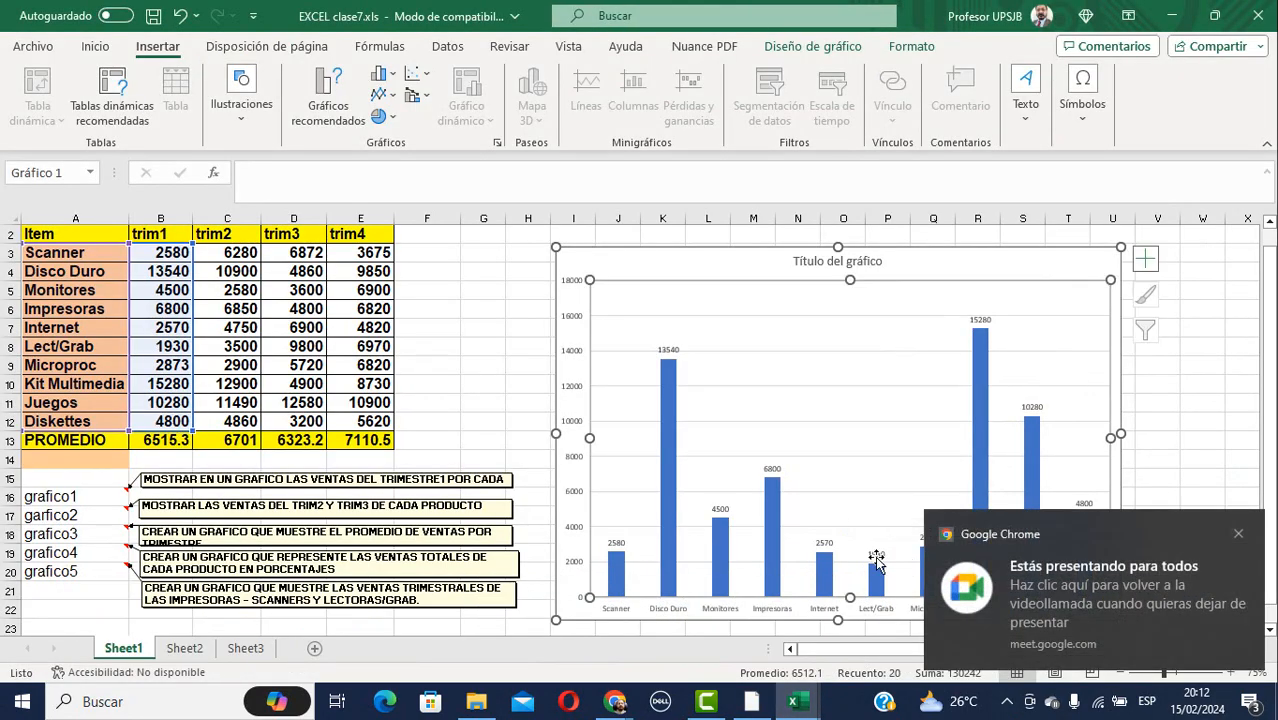
click(489, 390)
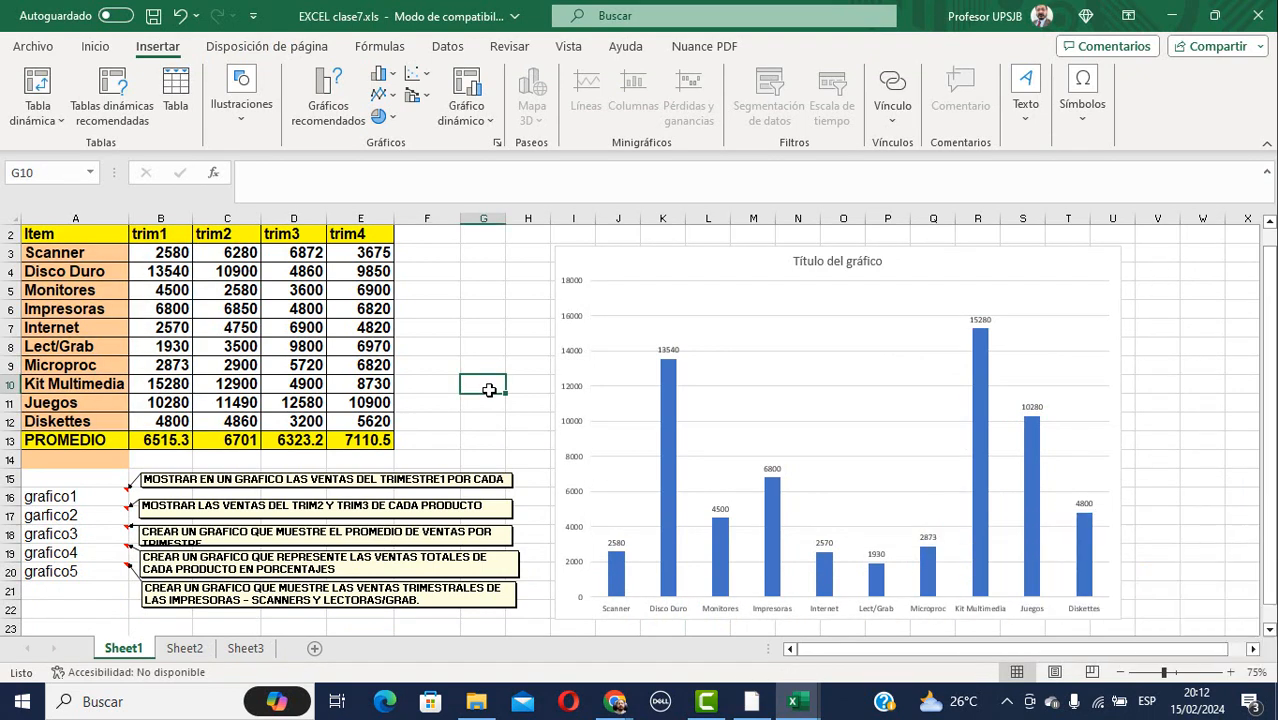
click(874, 397)
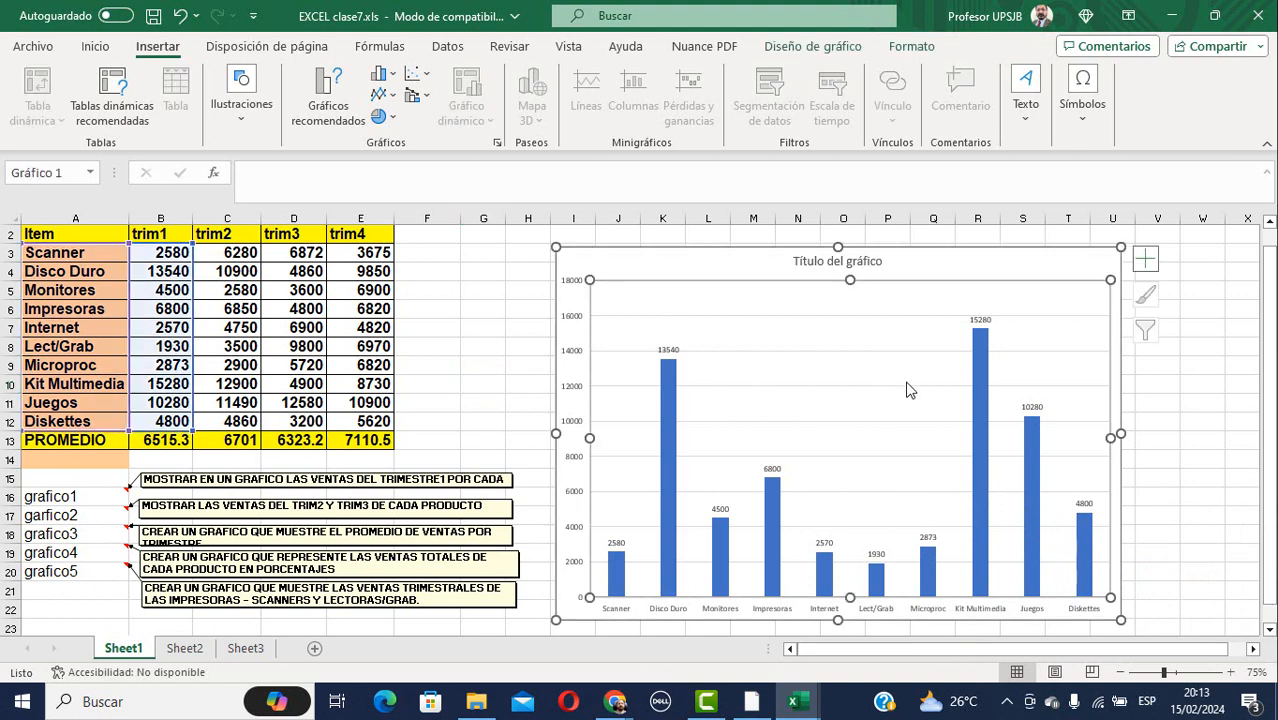
click(1027, 258)
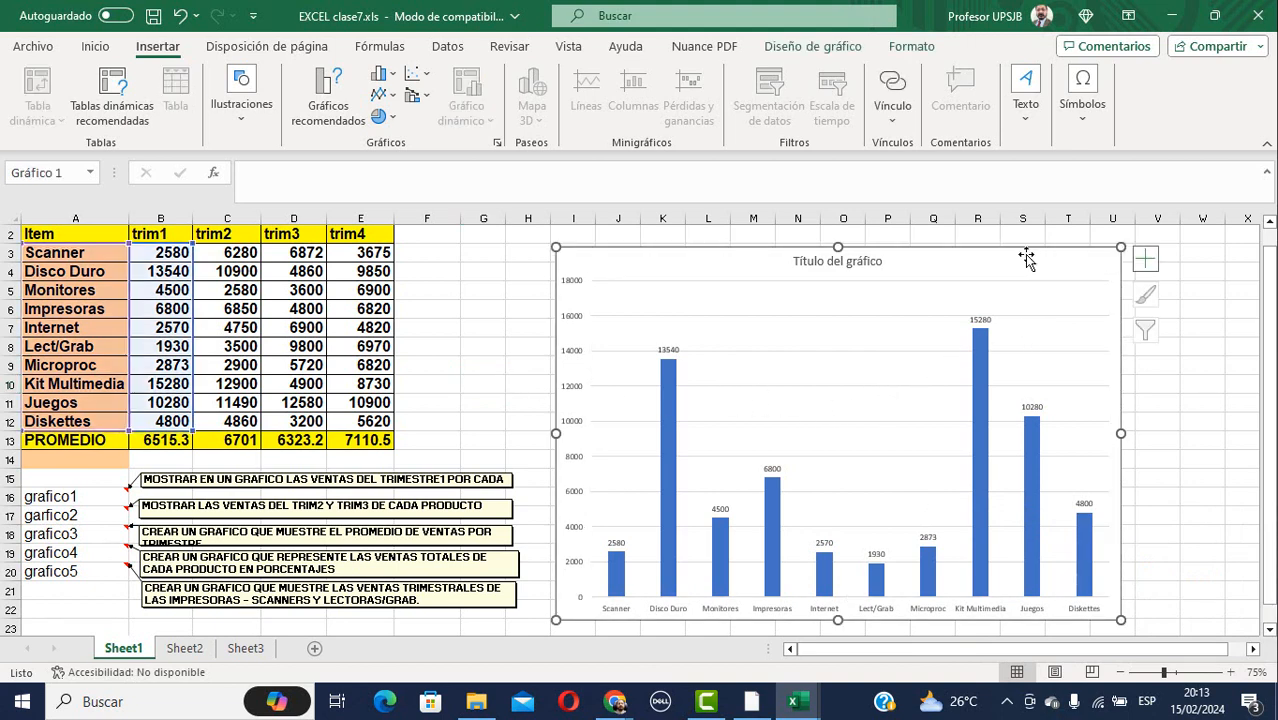
key(Delete)
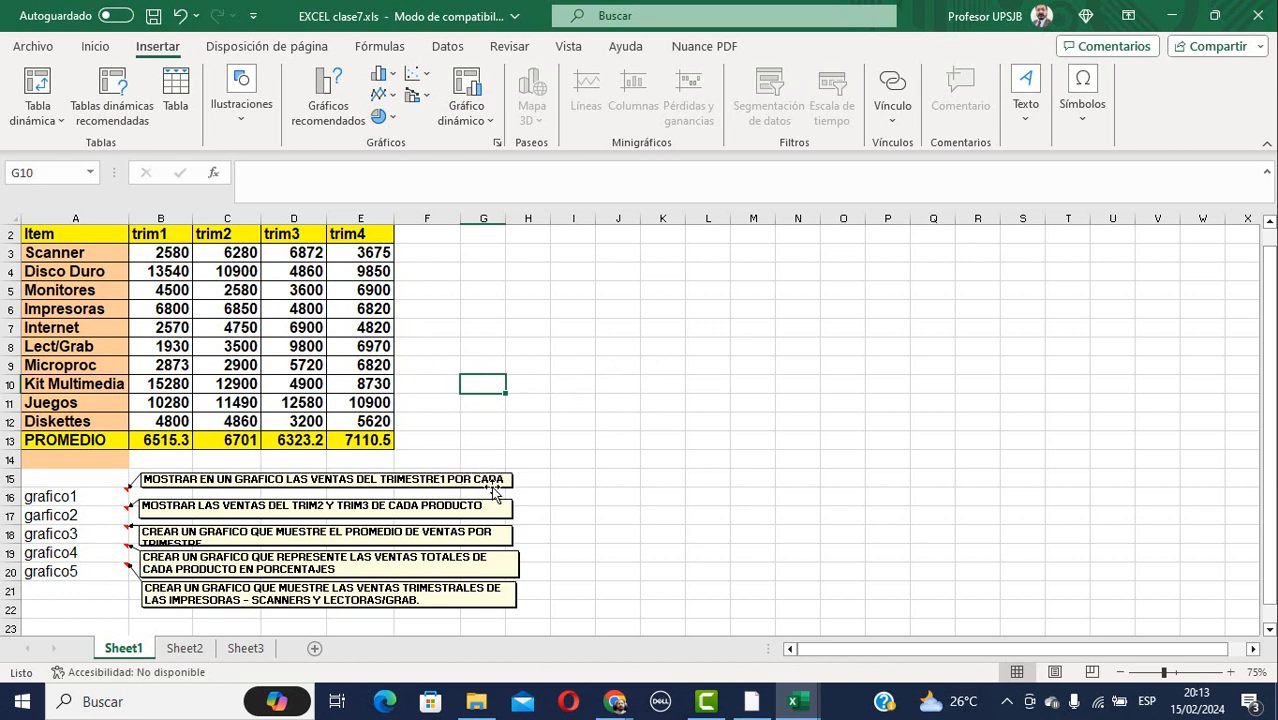
click(52, 250)
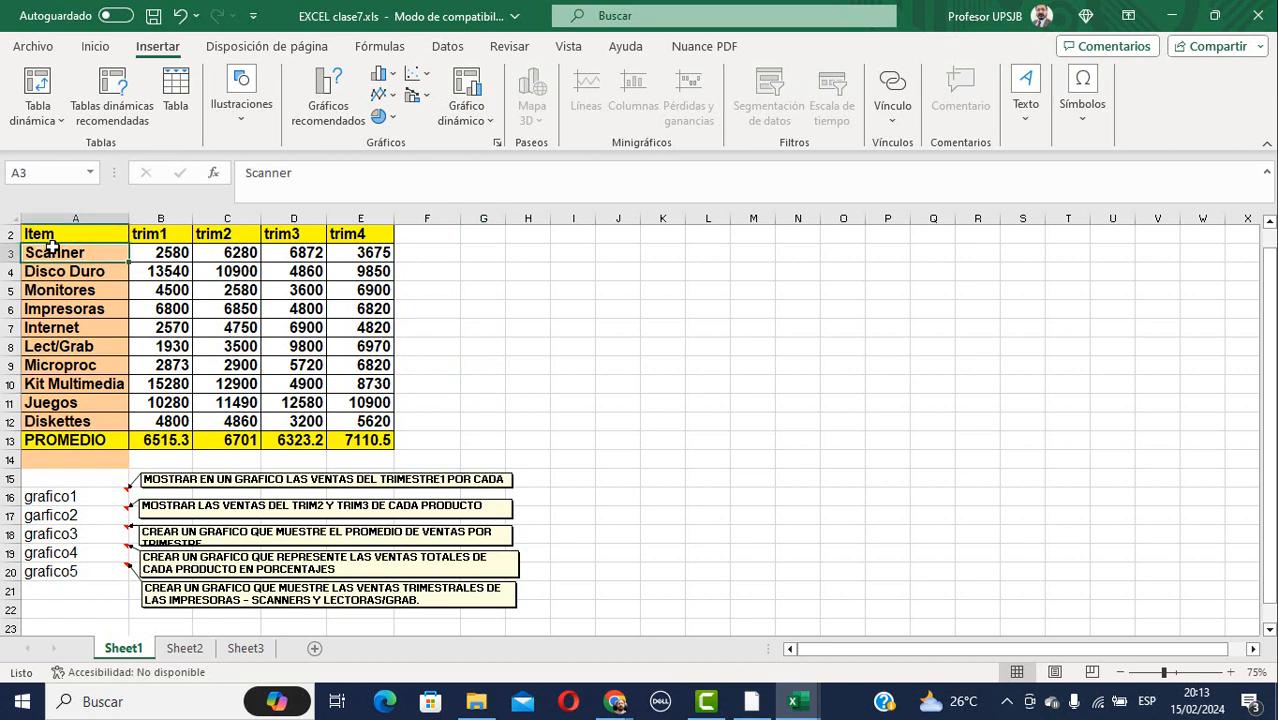
Insert a clustered column chart of A3:B12, then move and enlarge it beside the table.
drag(72, 258, 177, 422)
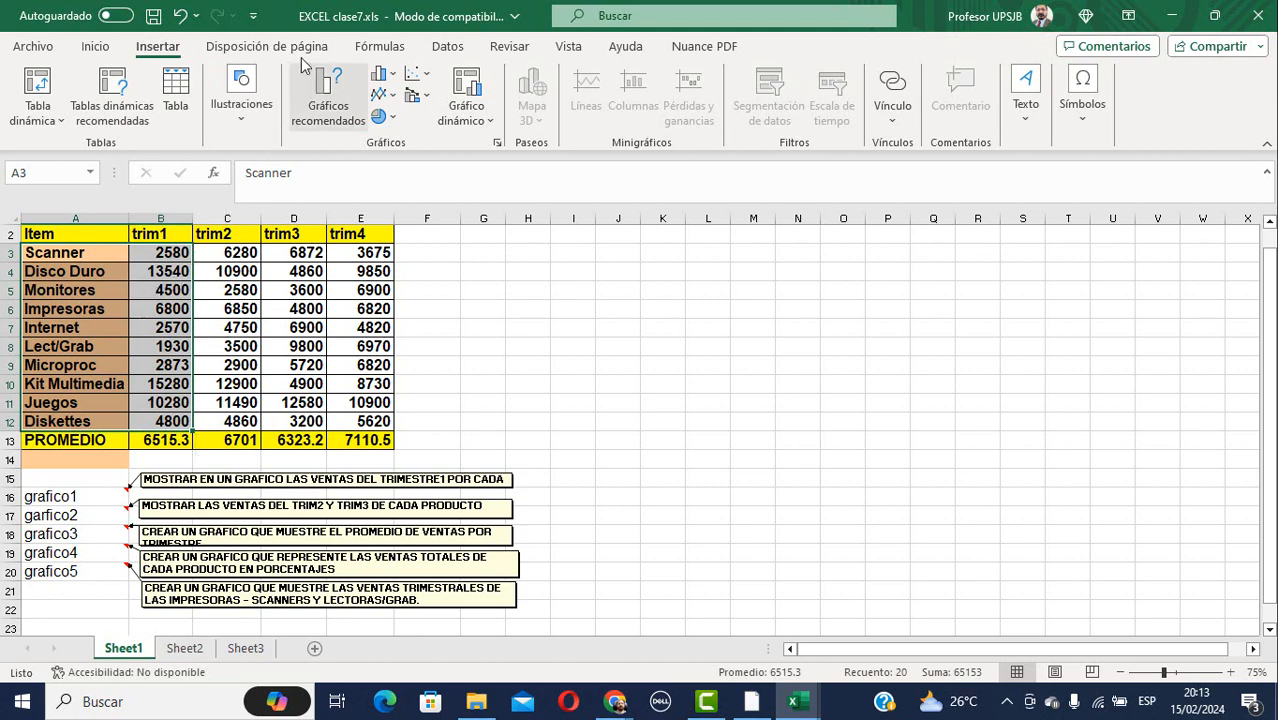
click(398, 78)
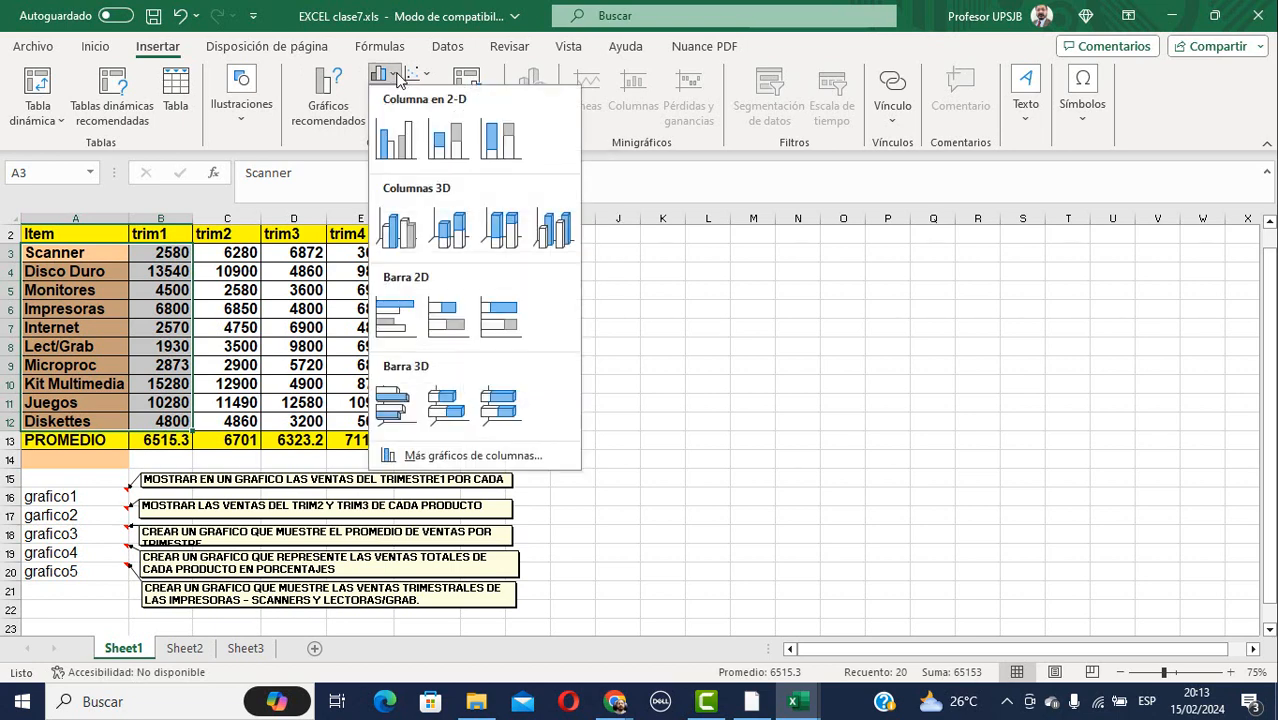
click(405, 145)
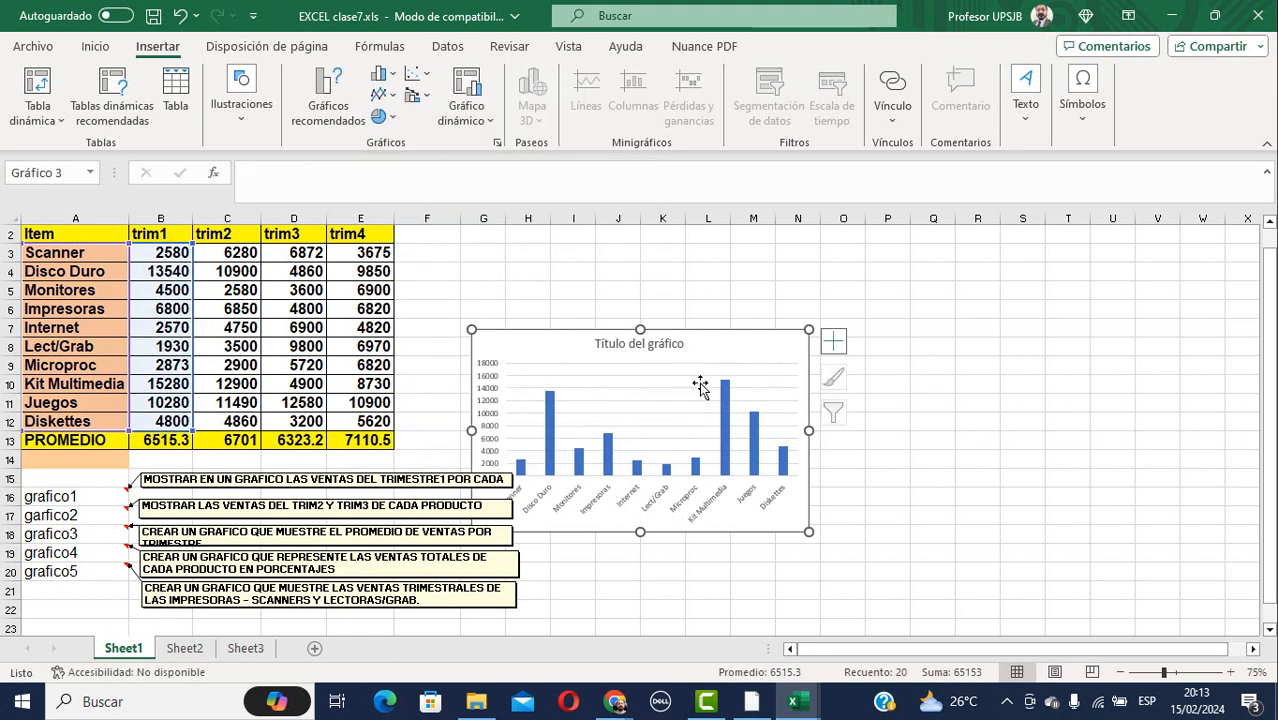
drag(708, 354, 745, 265)
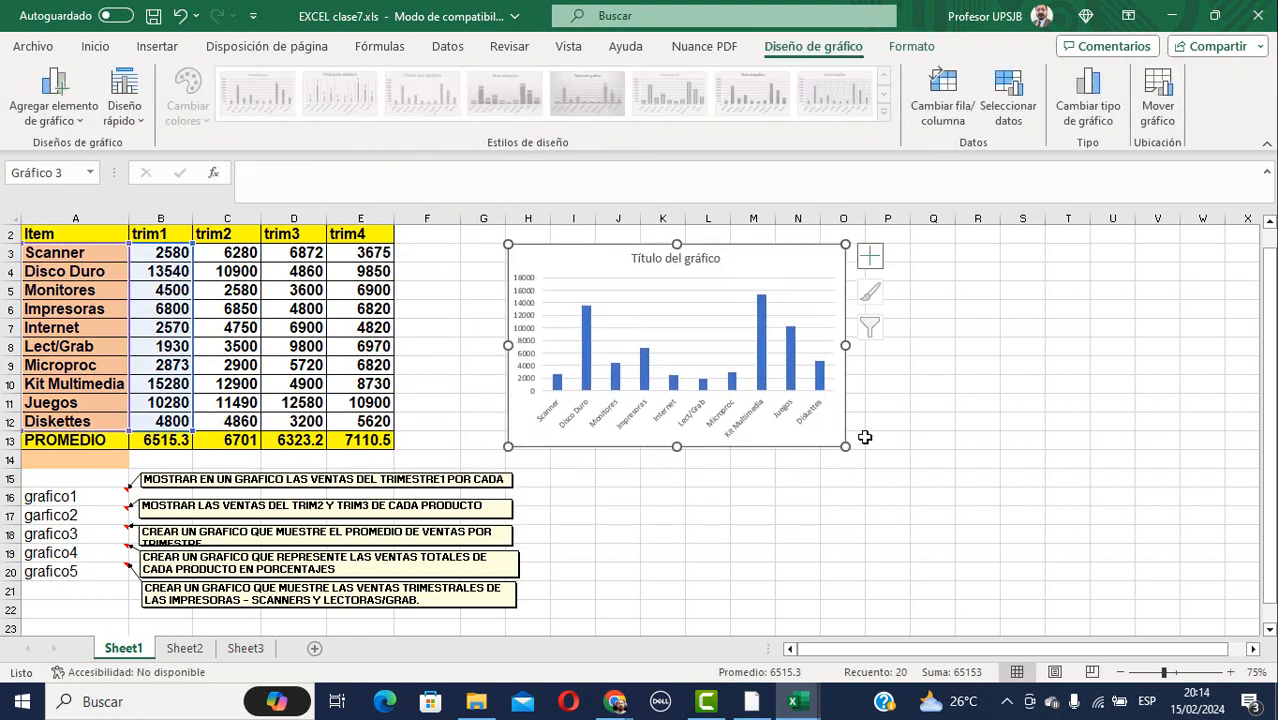
drag(846, 449, 1193, 628)
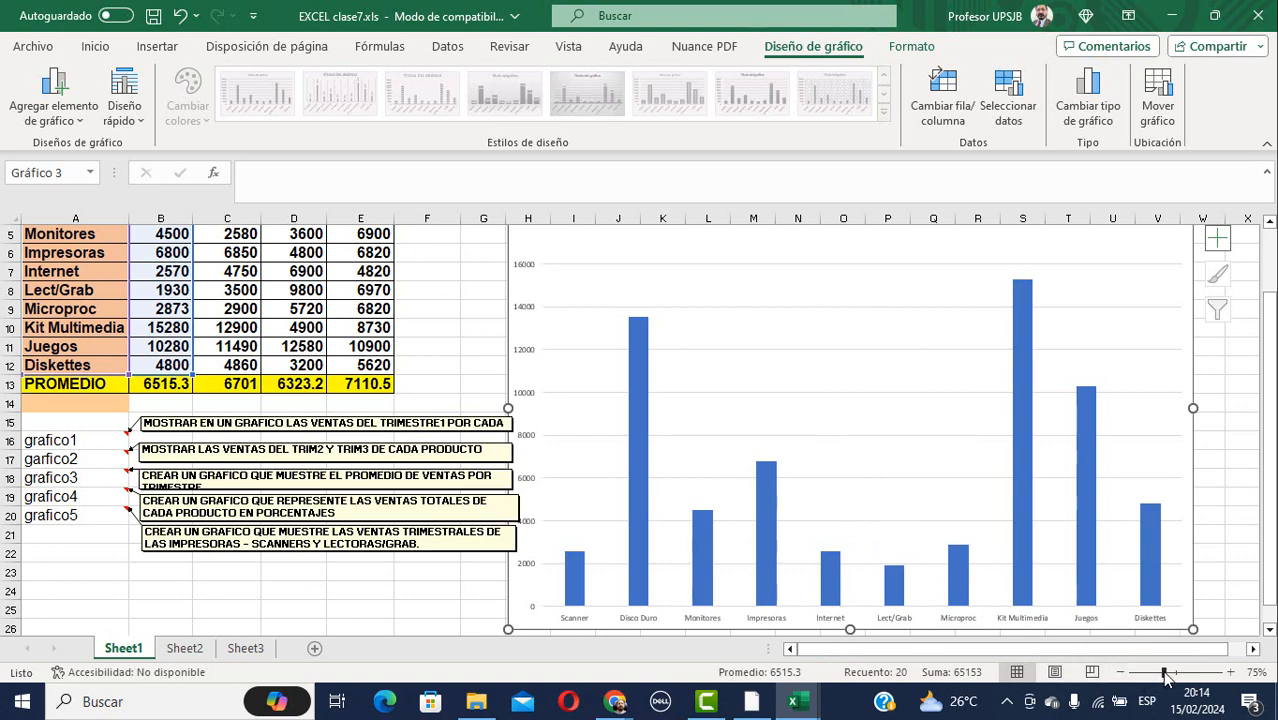
Zoom the sheet to about 172% to review the enlarged chart, then back to 100%.
drag(1165, 678, 1188, 672)
scroll(1109, 541, down, 5)
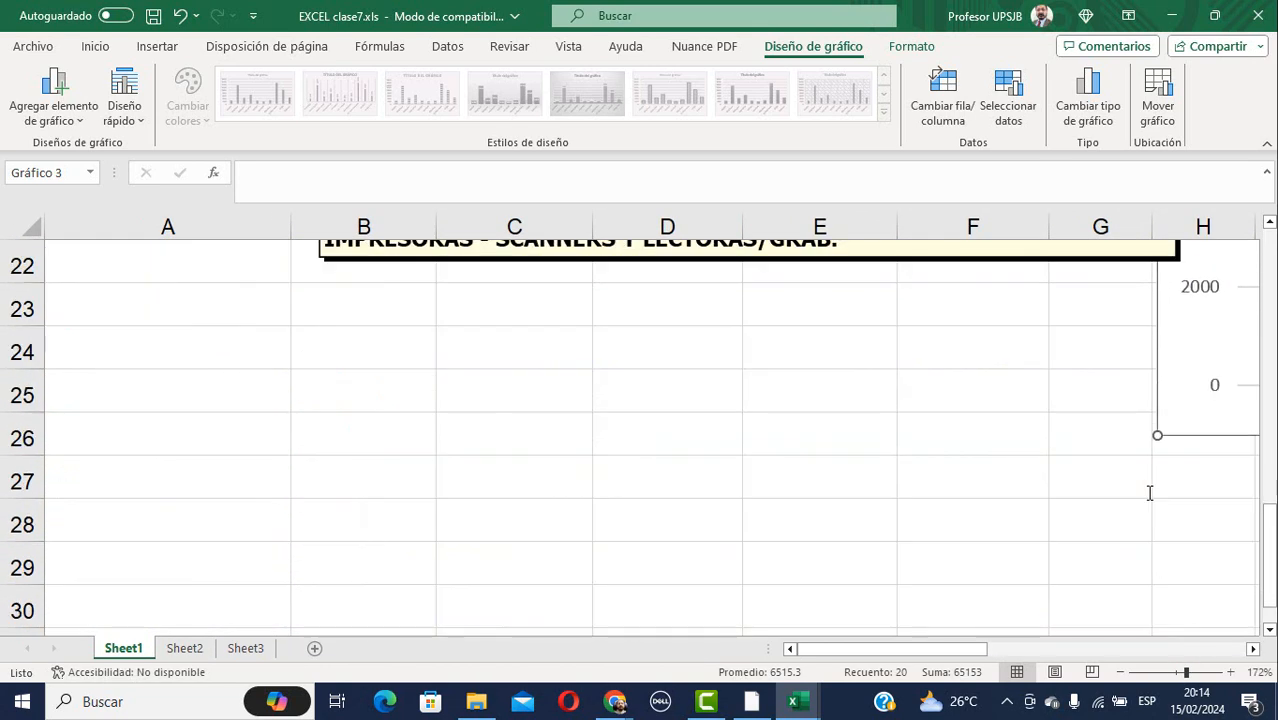
drag(945, 652, 1070, 626)
scroll(1047, 531, up, 4)
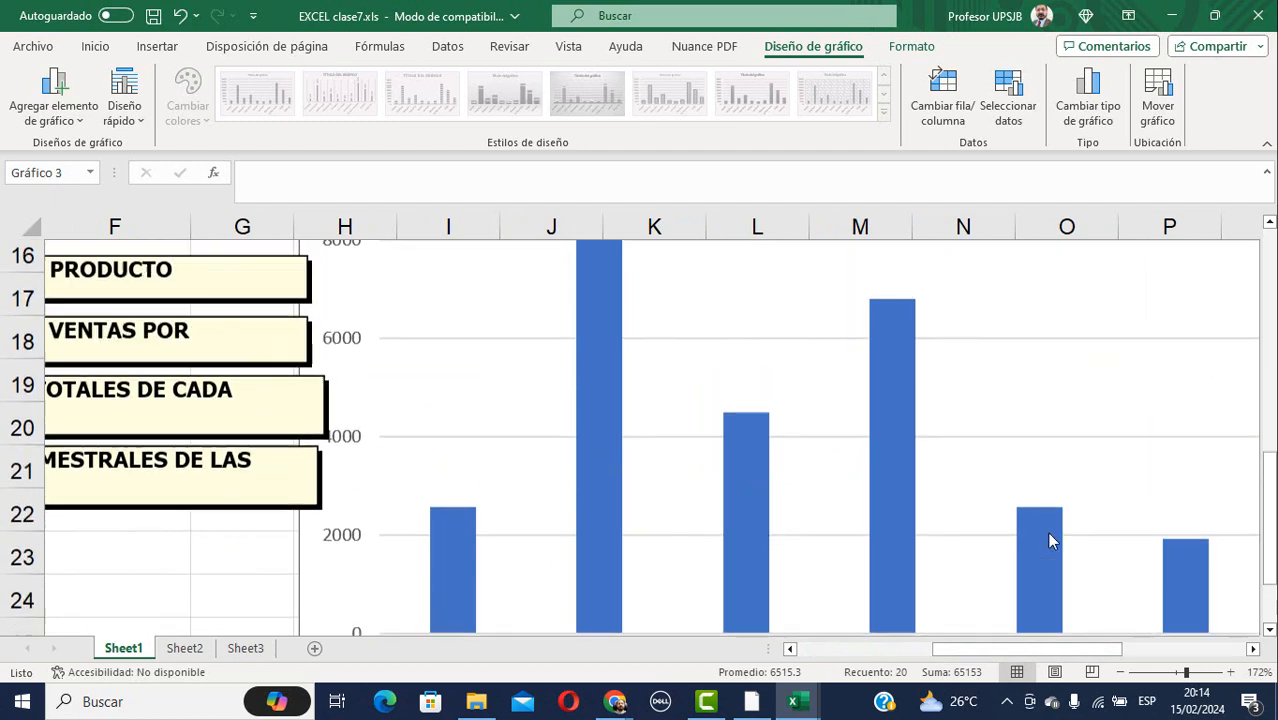
scroll(1050, 533, down, 2)
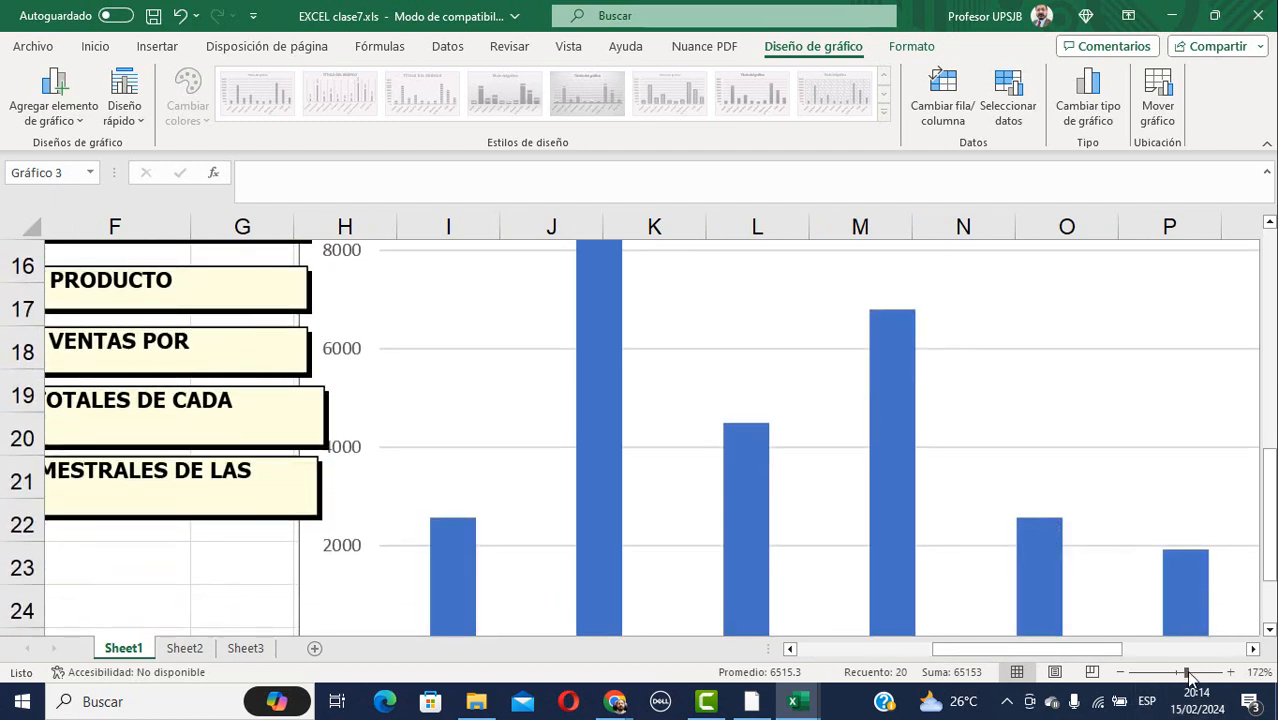
drag(1190, 678, 1183, 677)
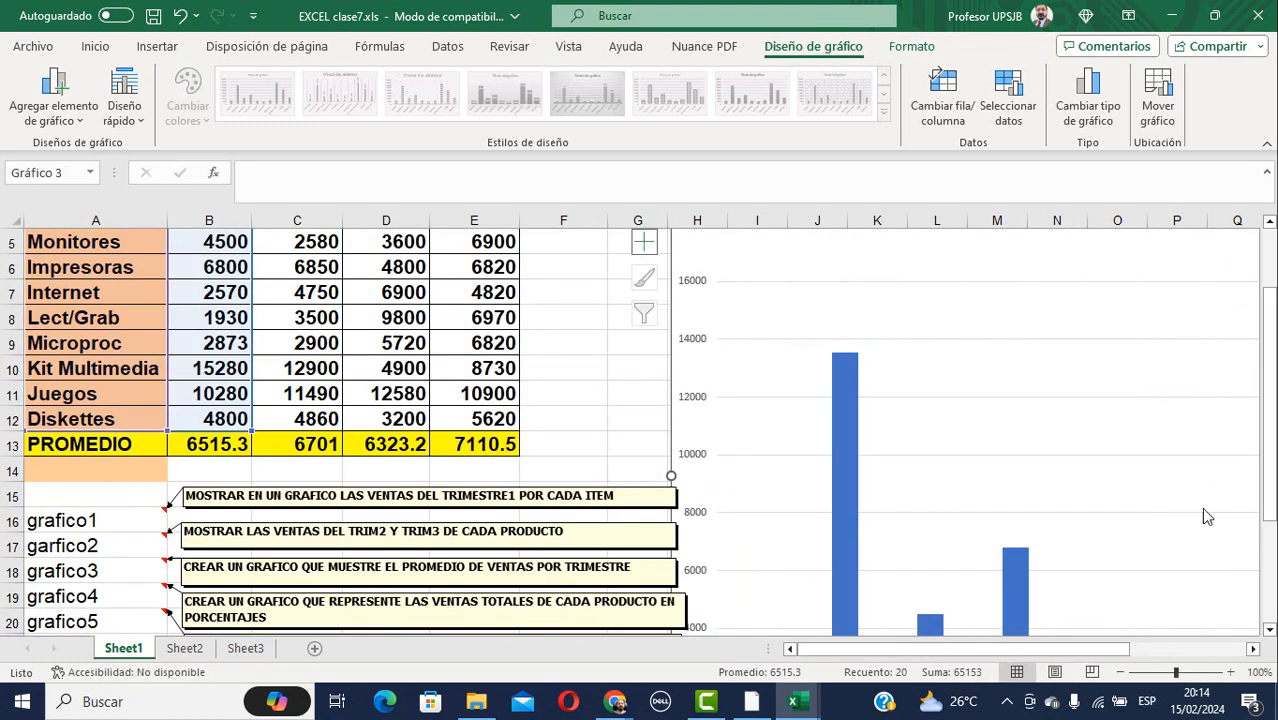
scroll(1206, 516, down, 3)
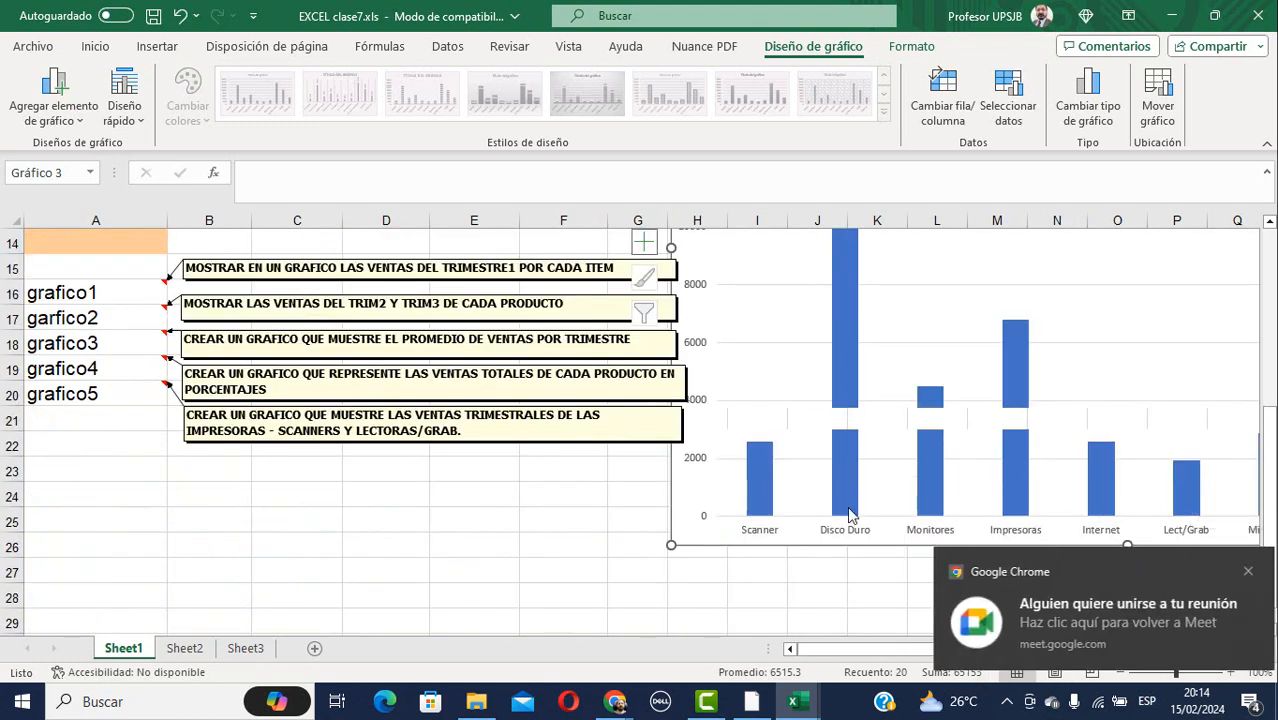
click(803, 400)
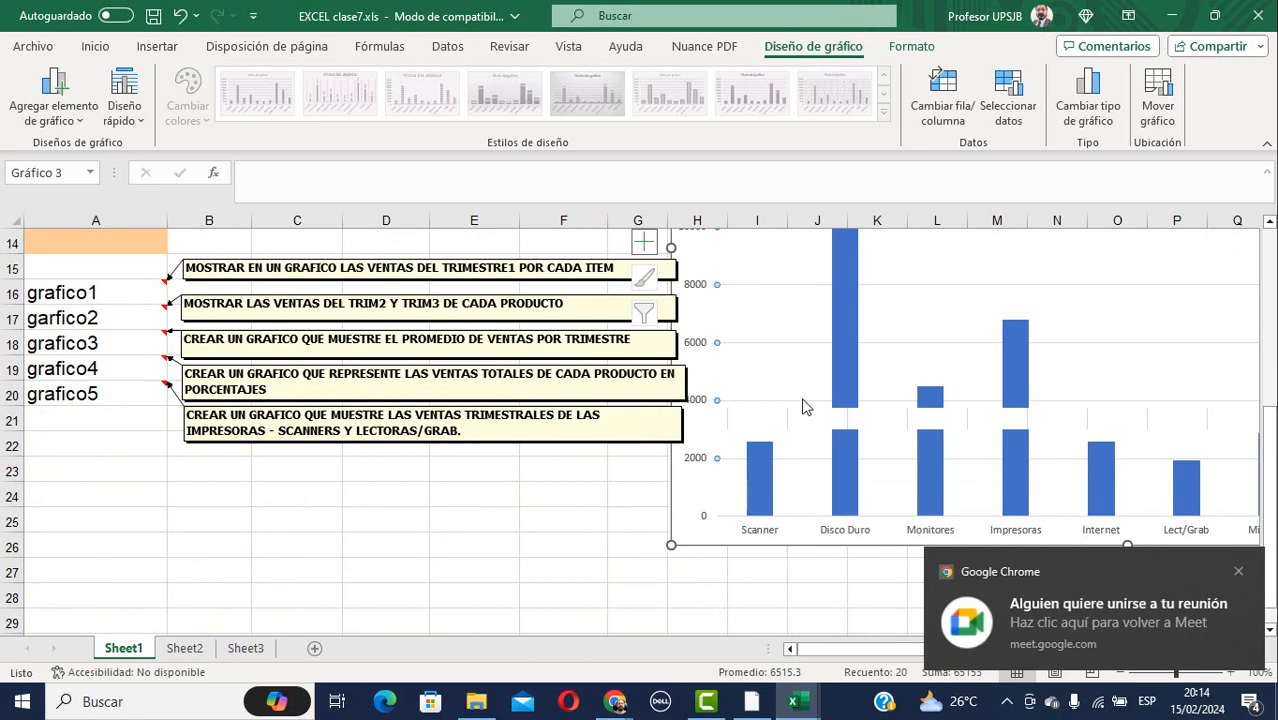
click(779, 571)
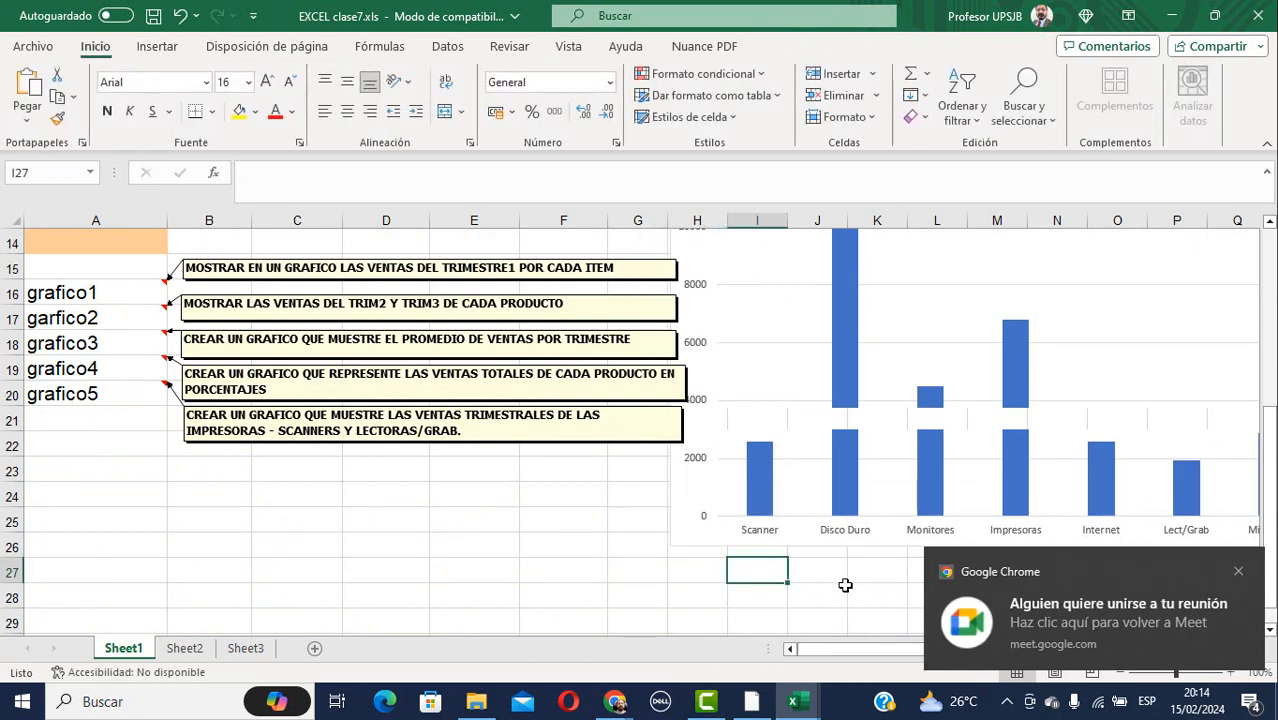
Try zoom levels of 98%, 112% and 44%, then switch to the Google Meet window.
scroll(1040, 570, down, 1)
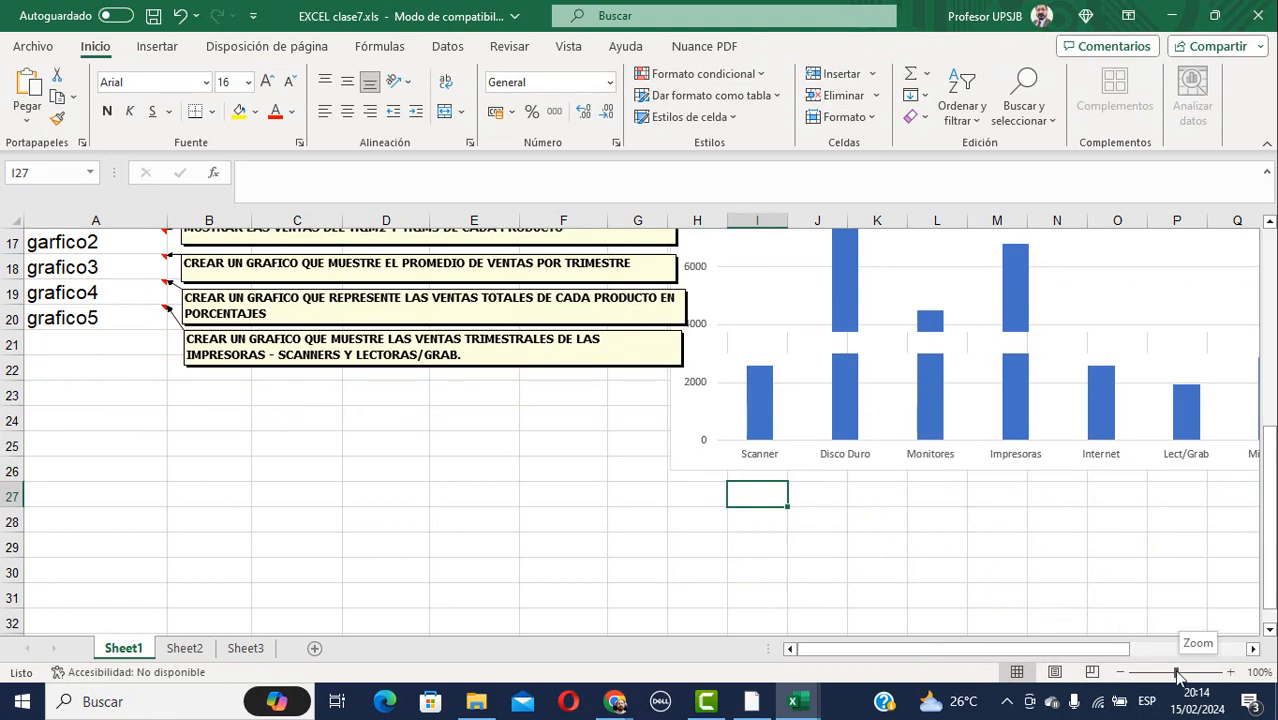
drag(1178, 676, 1176, 674)
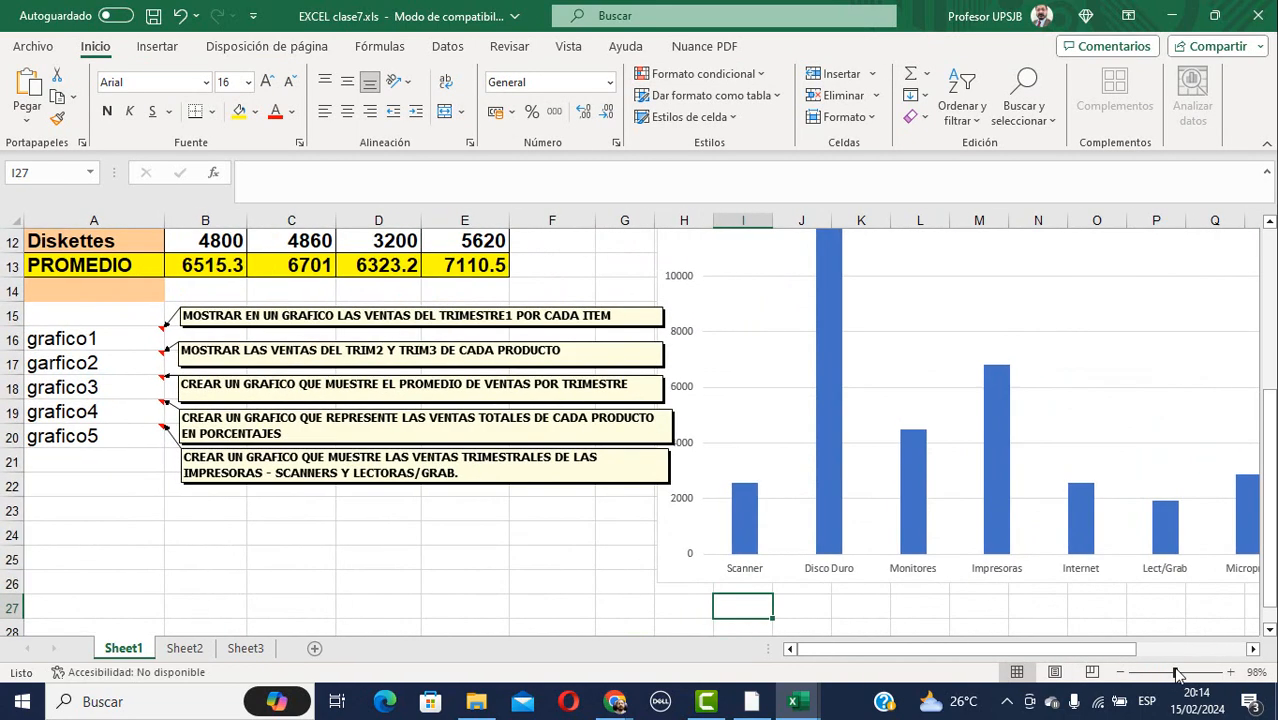
scroll(866, 528, up, 4)
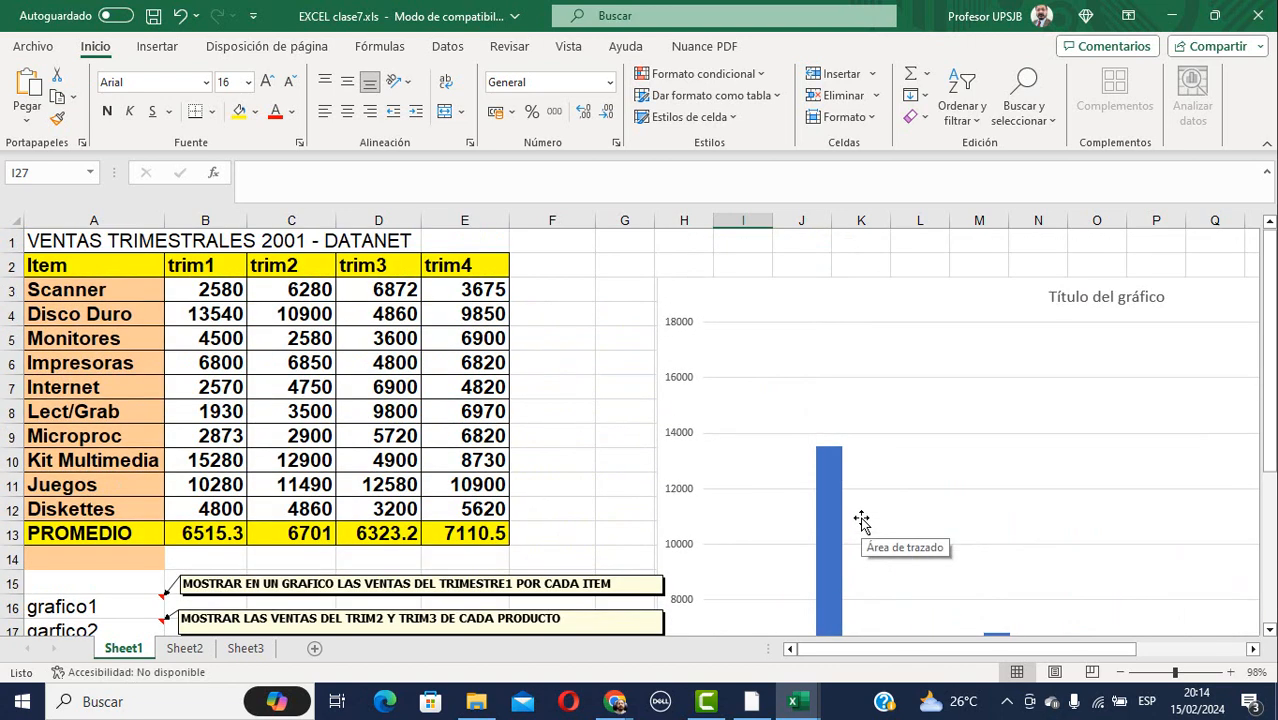
scroll(861, 519, down, 4)
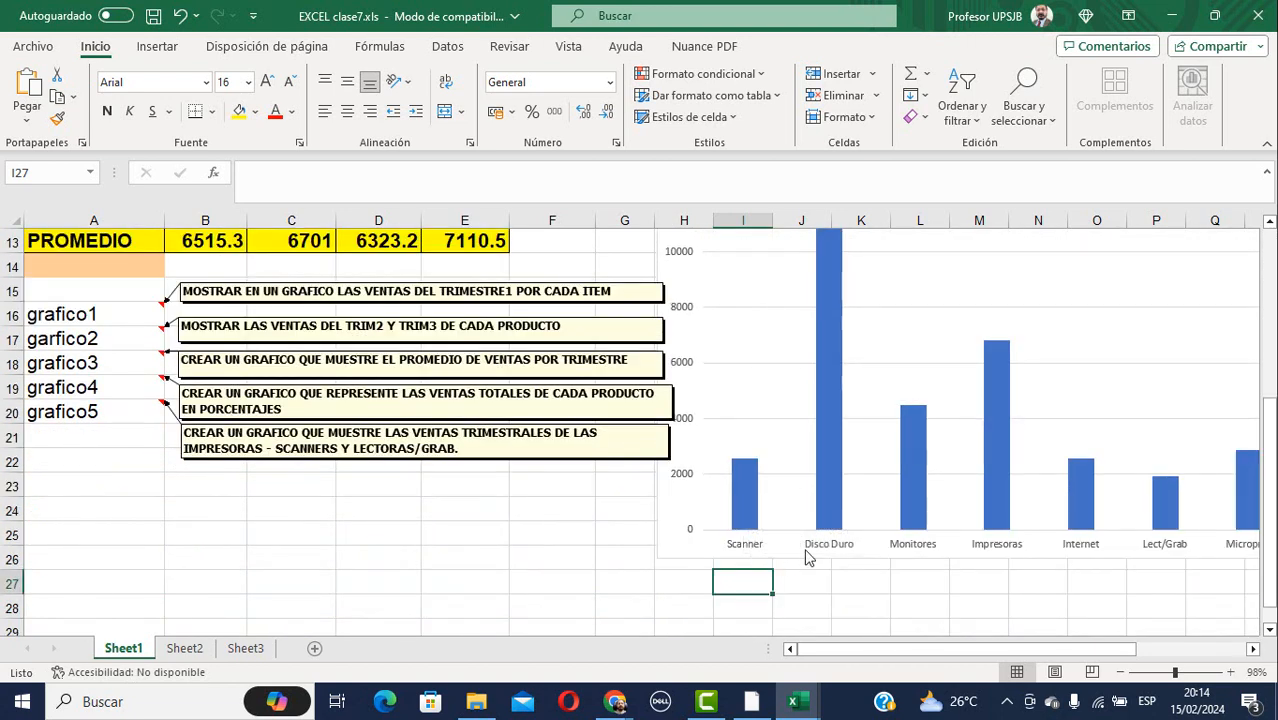
scroll(1000, 562, up, 4)
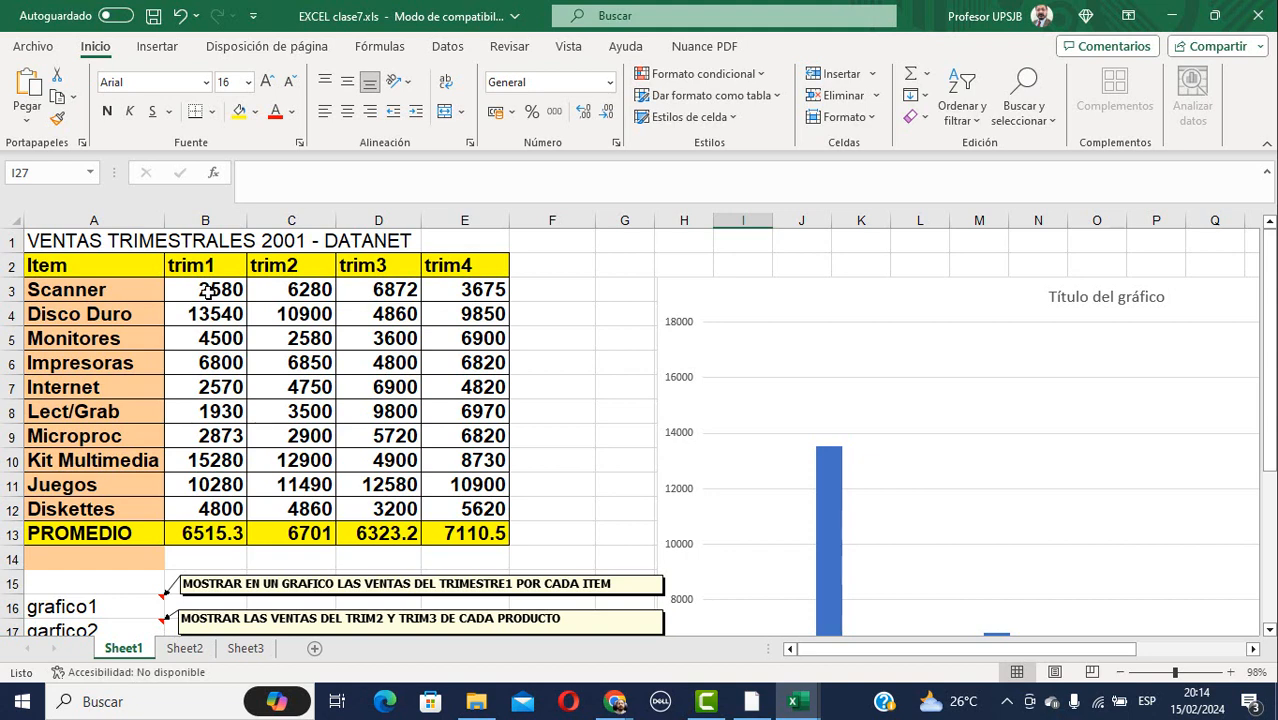
scroll(207, 290, down, 1)
scroll(287, 314, down, 2)
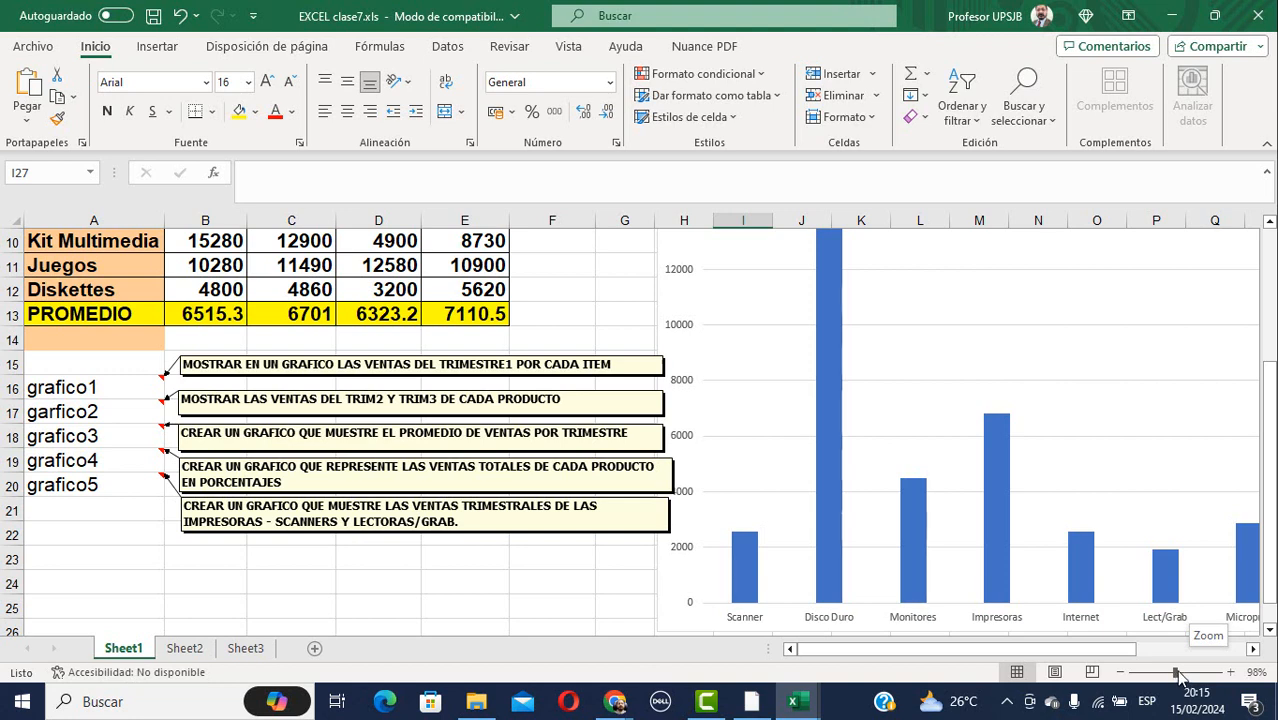
drag(1178, 676, 1181, 677)
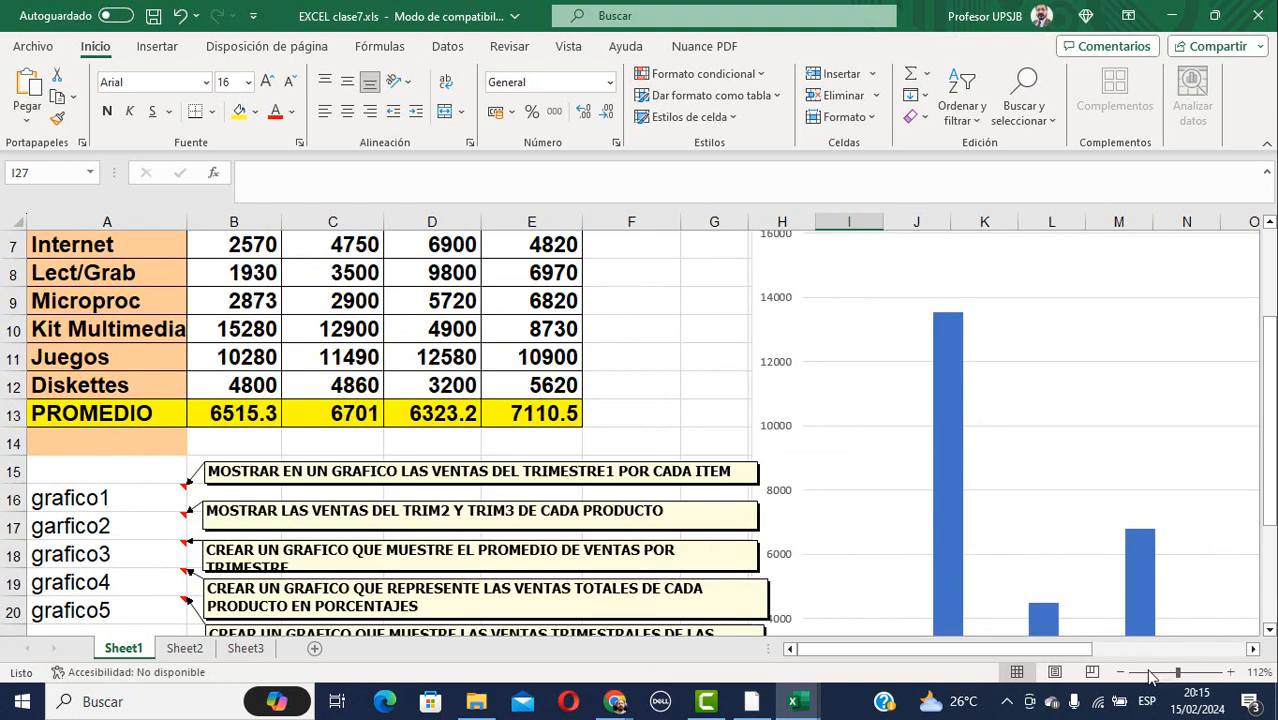
click(1150, 677)
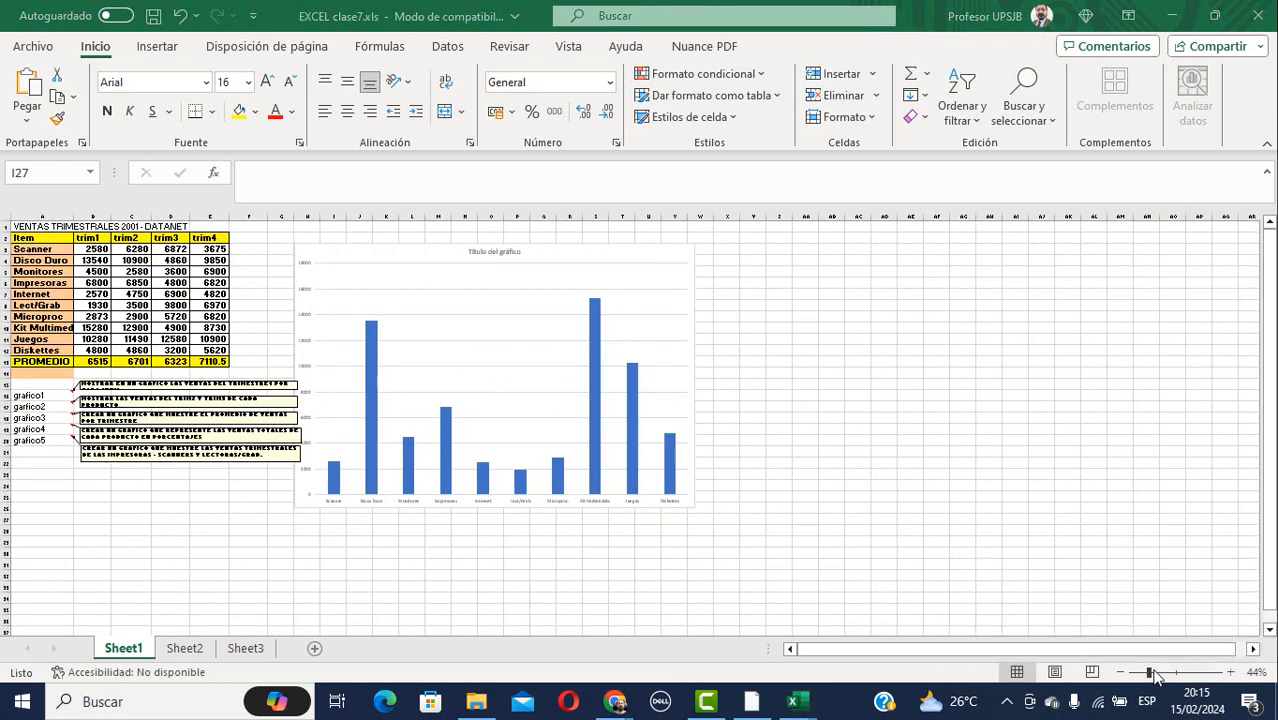
key(alt+Tab)
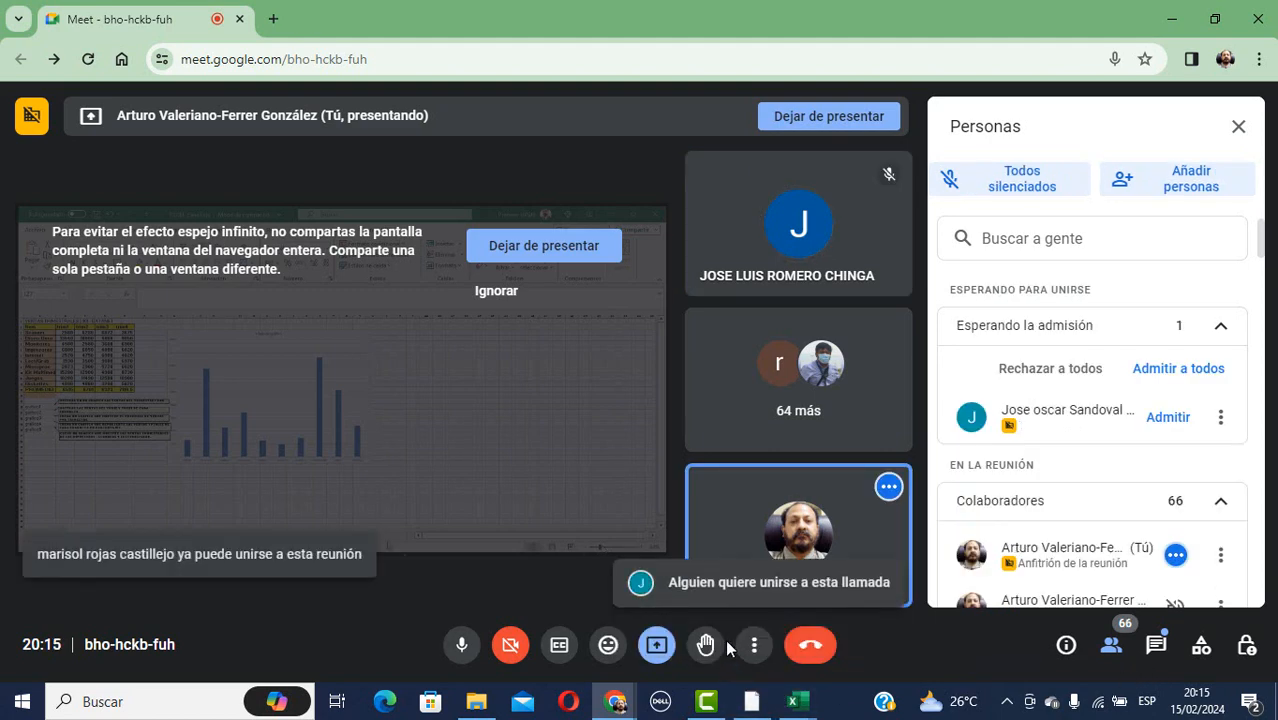
Dismiss the presenting notice and bring the clase9 payroll workbook to the front.
click(794, 701)
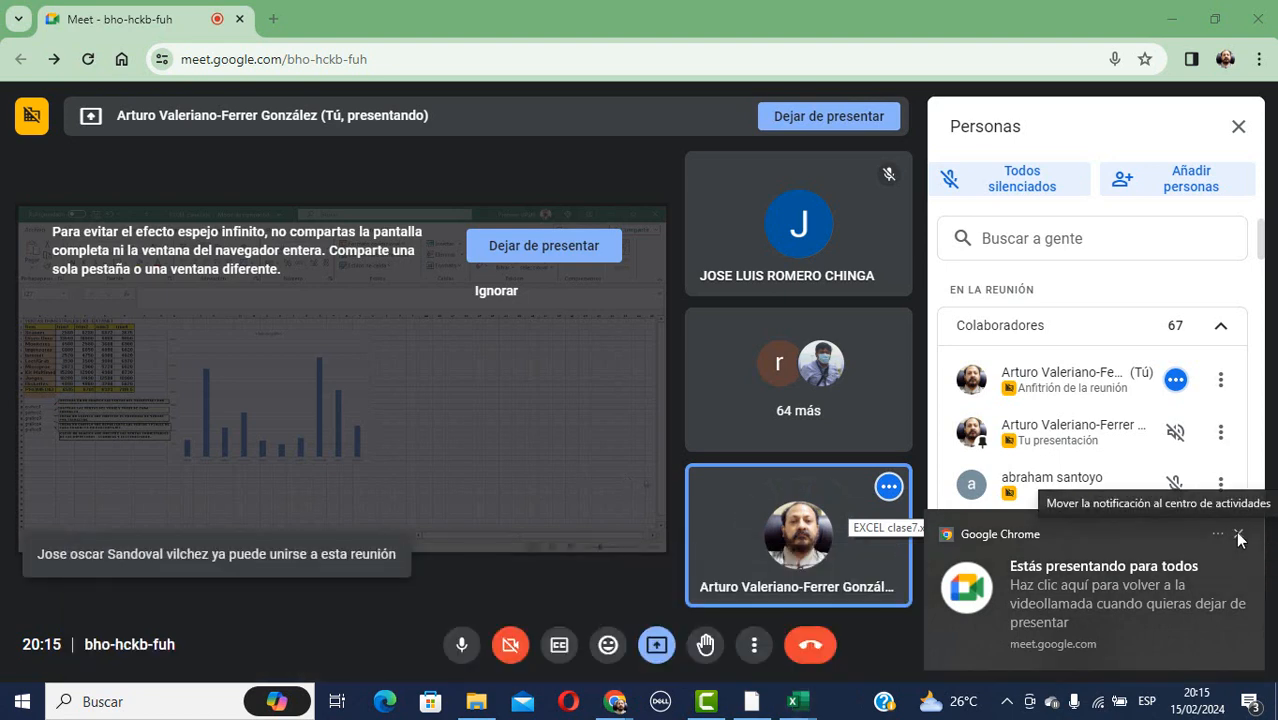
click(1248, 533)
click(794, 701)
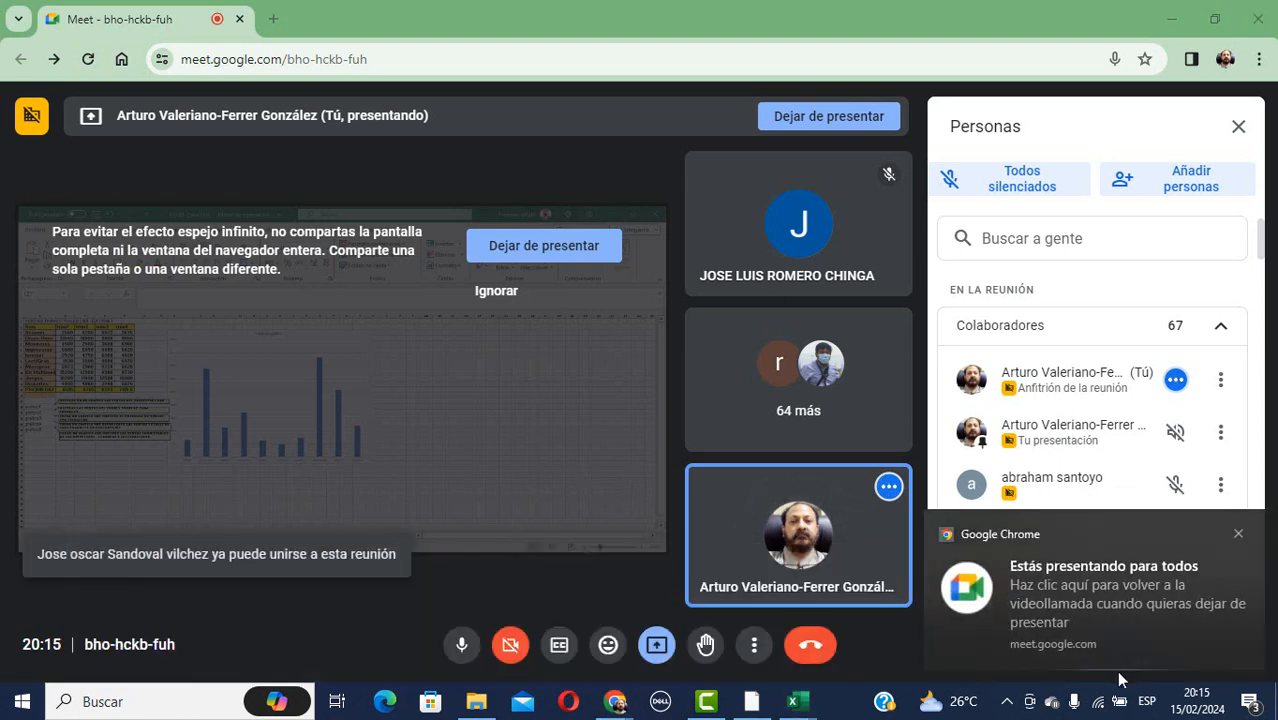
click(802, 704)
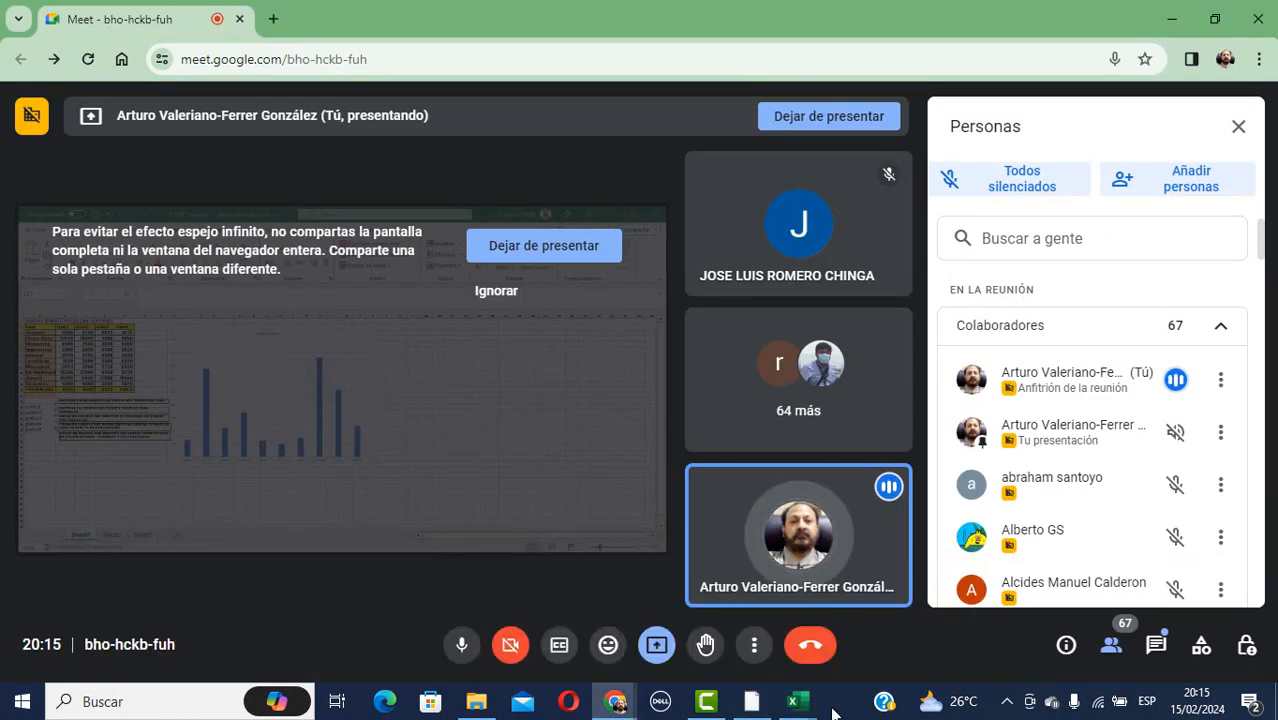
mouse_move(797, 707)
click(1178, 625)
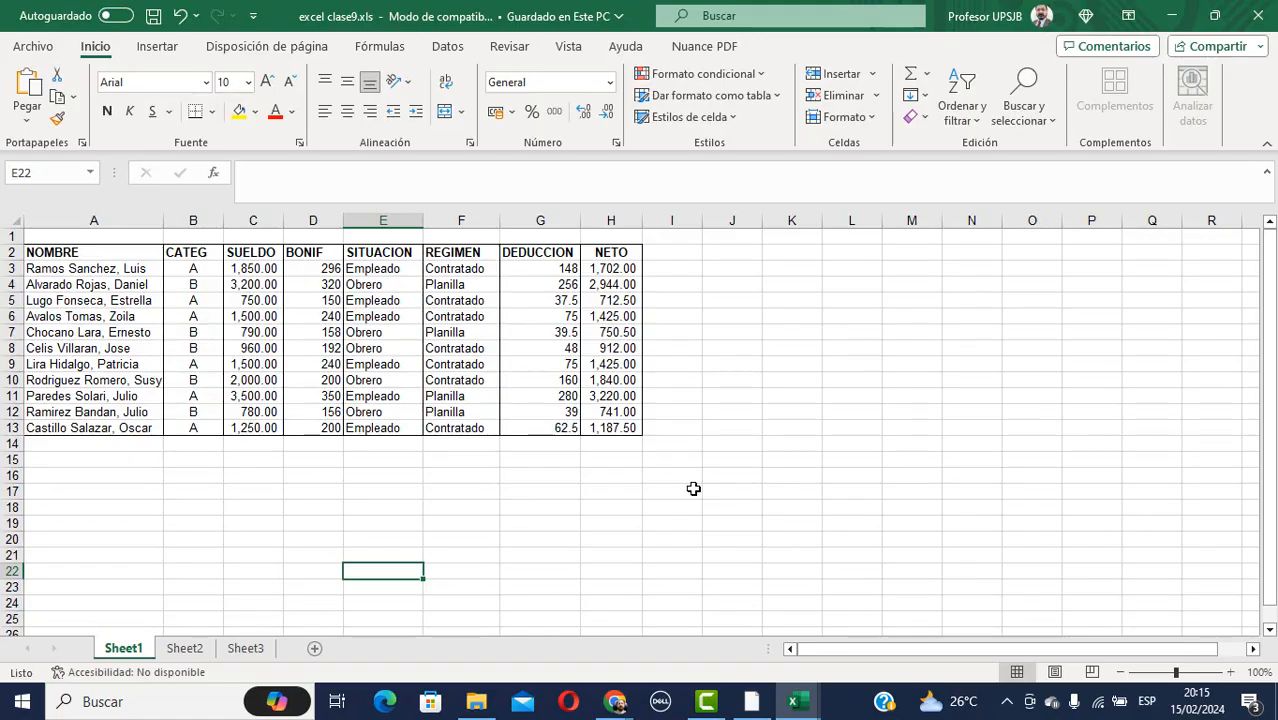
Return to the Google Meet presentation, then bring EXCEL clase7.xls back to the front.
mouse_move(800, 705)
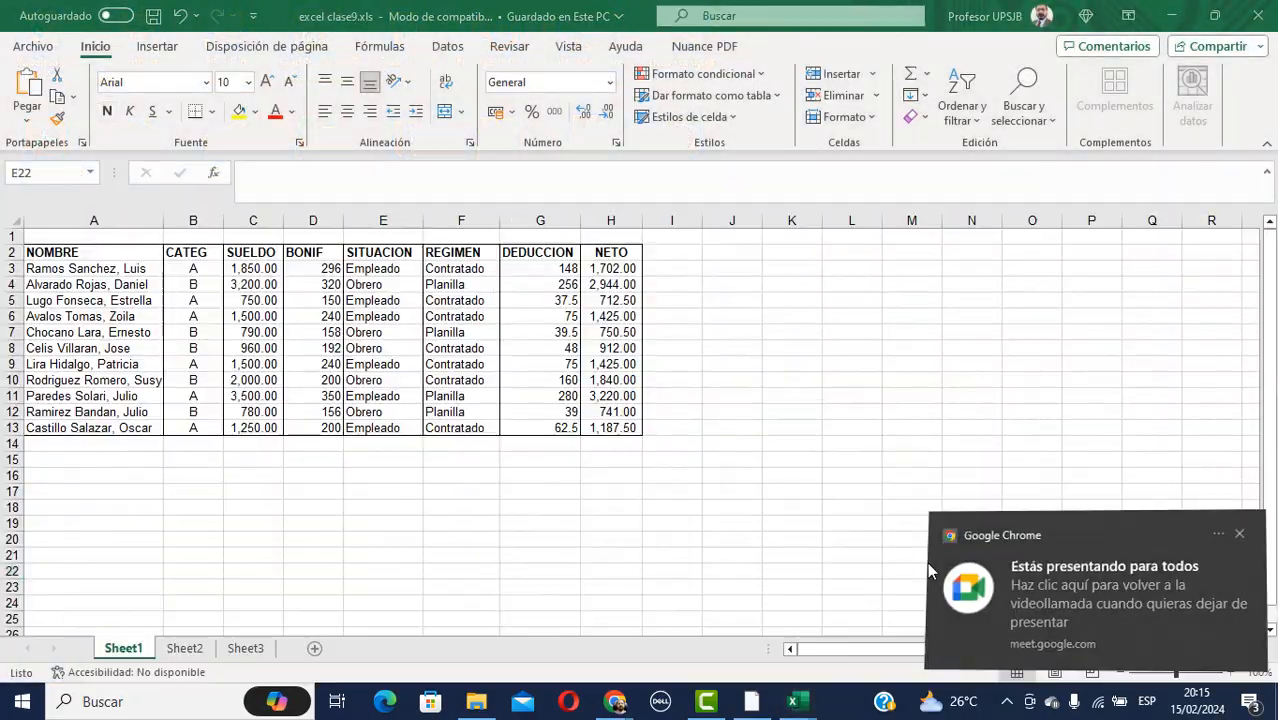
click(933, 566)
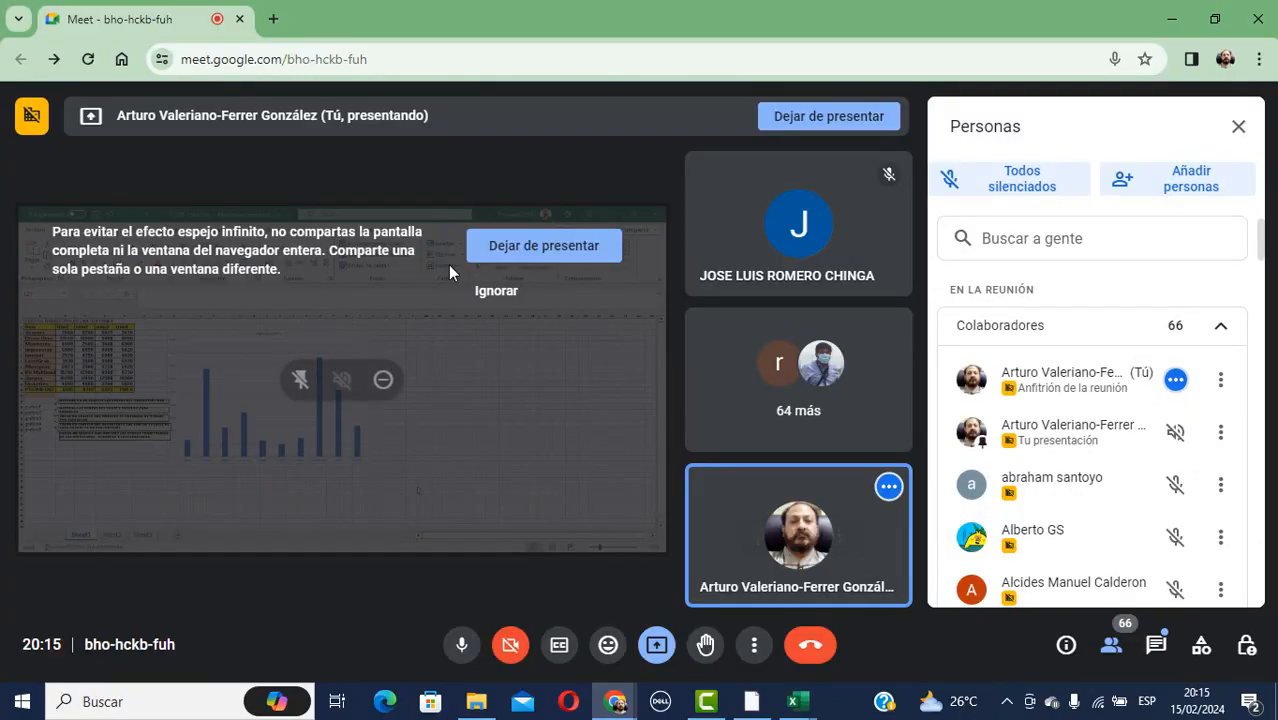
mouse_move(795, 701)
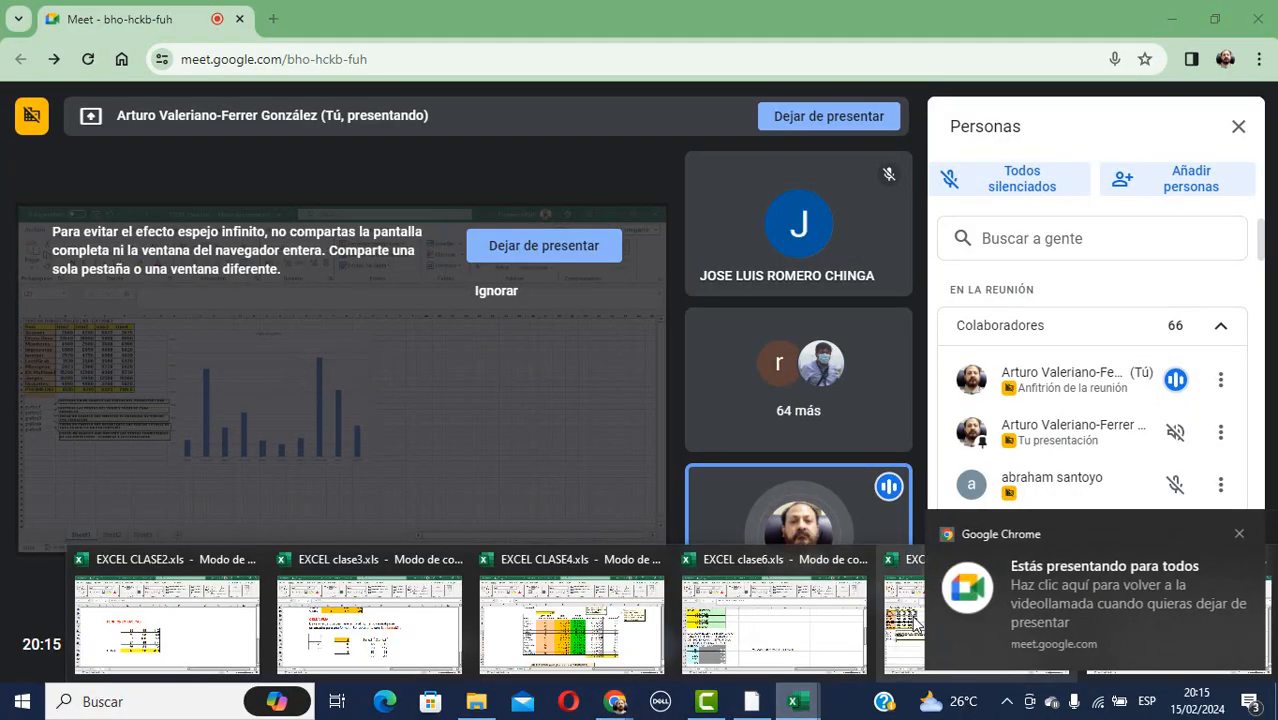
click(898, 566)
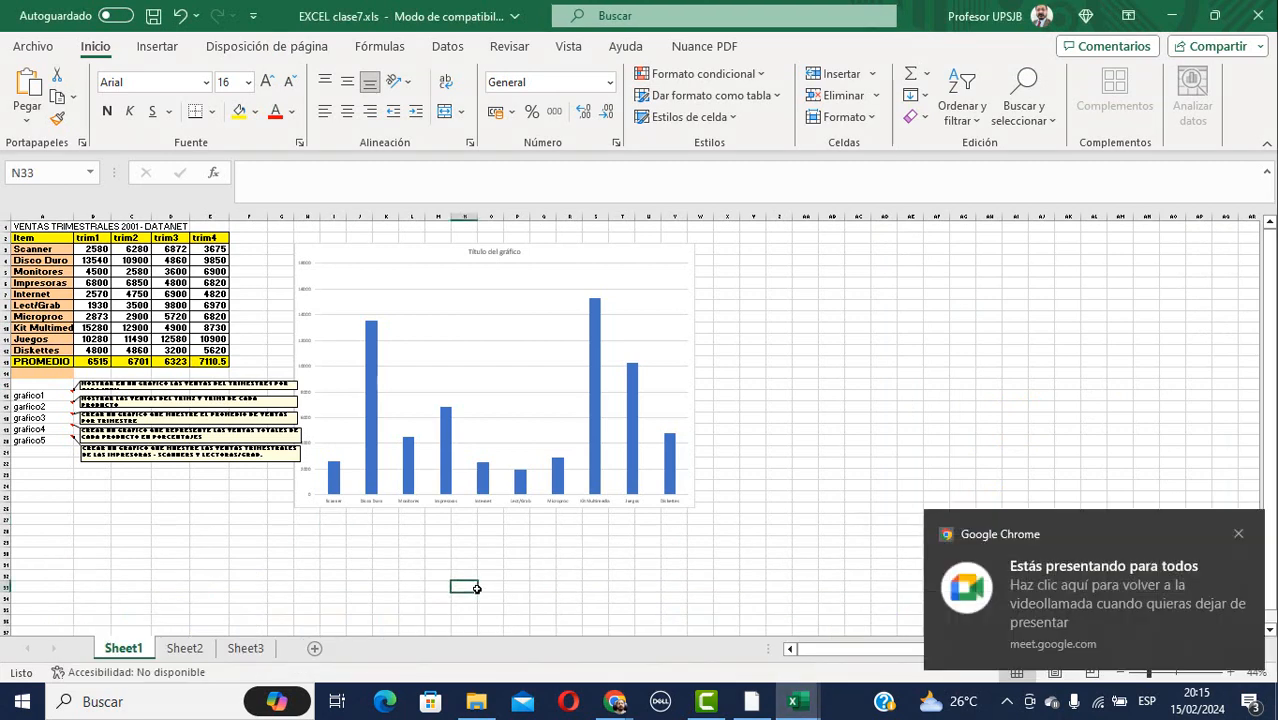
Zoom in and add data labels to every trim1 column, such as 2580 for Scanner.
click(1238, 533)
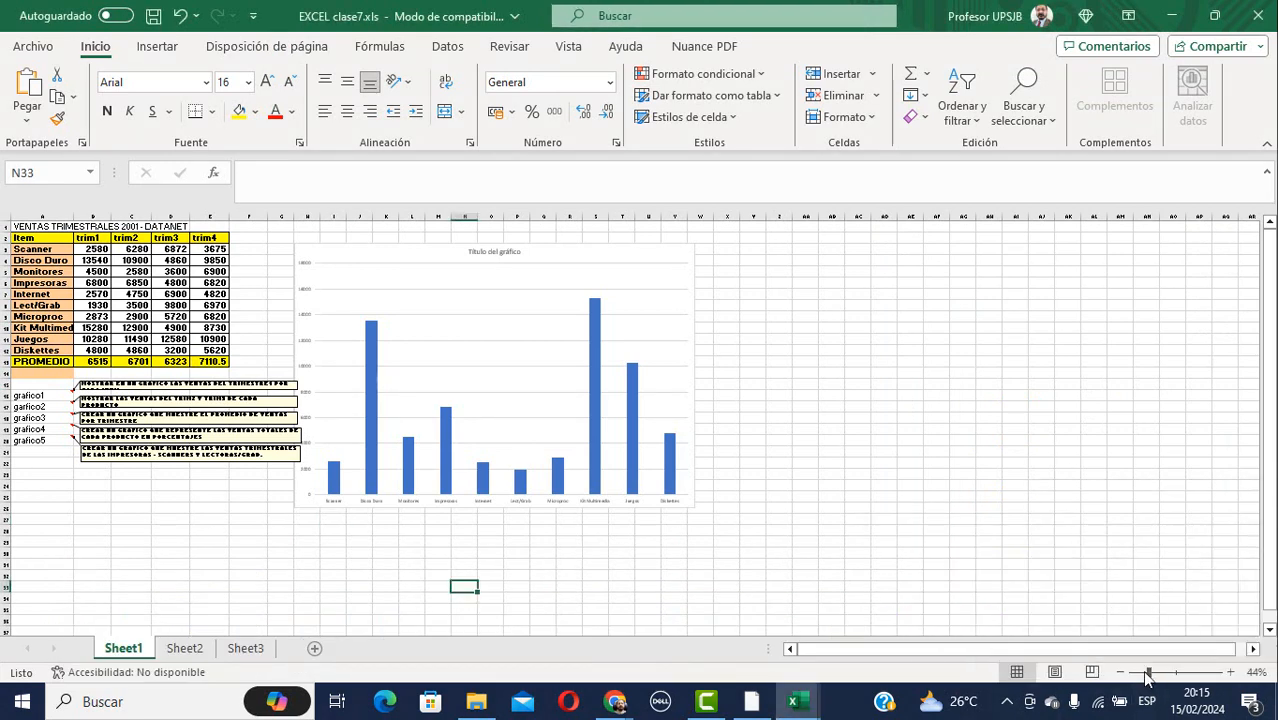
drag(1148, 672, 1175, 676)
drag(980, 647, 1102, 641)
scroll(950, 509, up, 5)
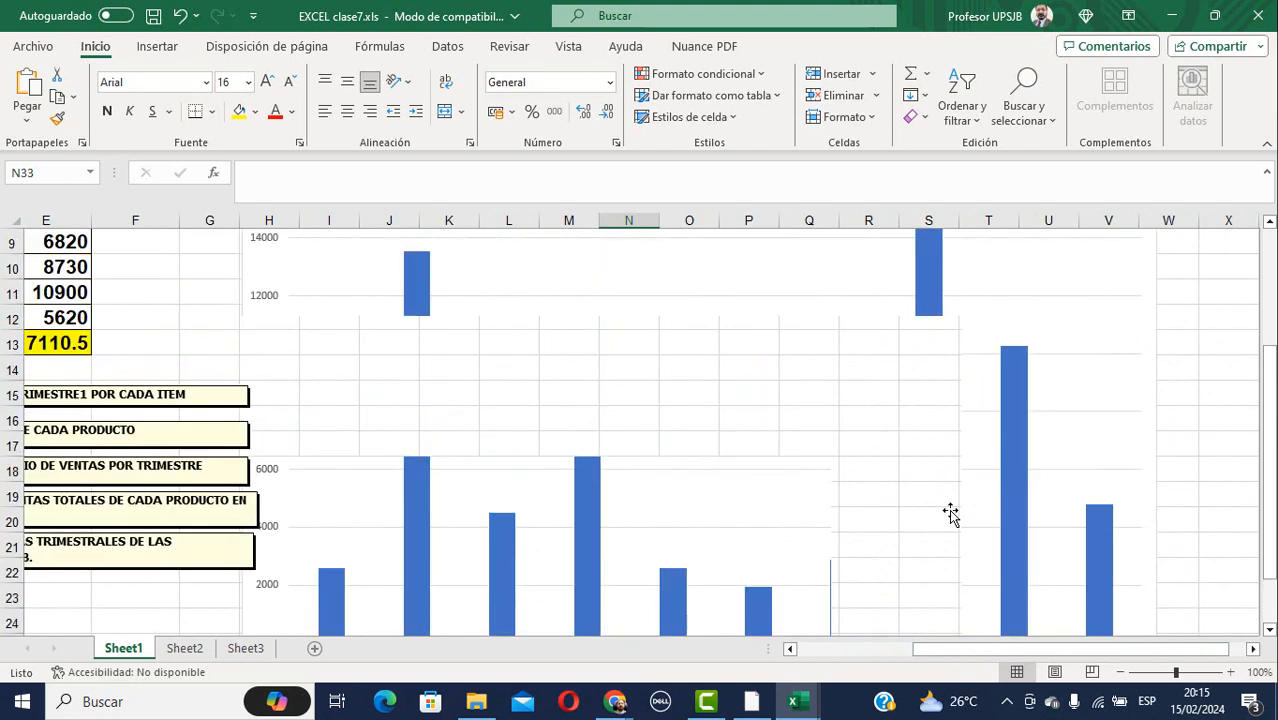
scroll(950, 515, down, 5)
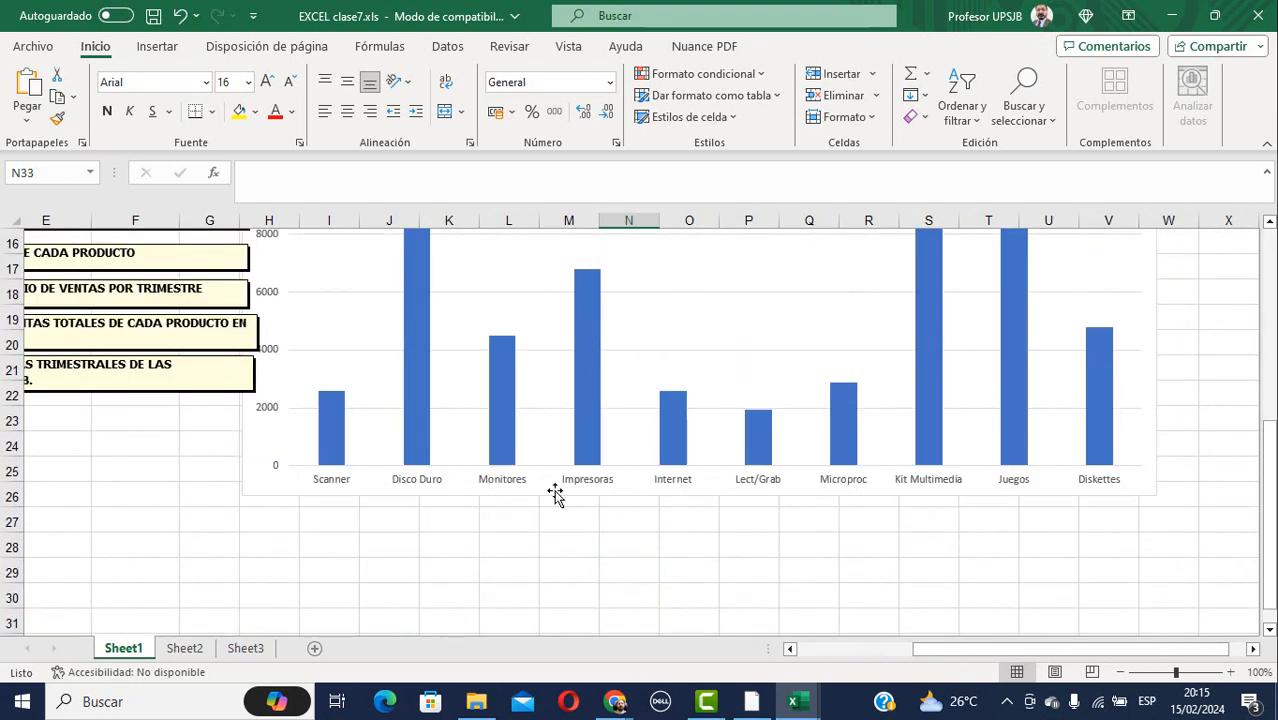
right_click(498, 406)
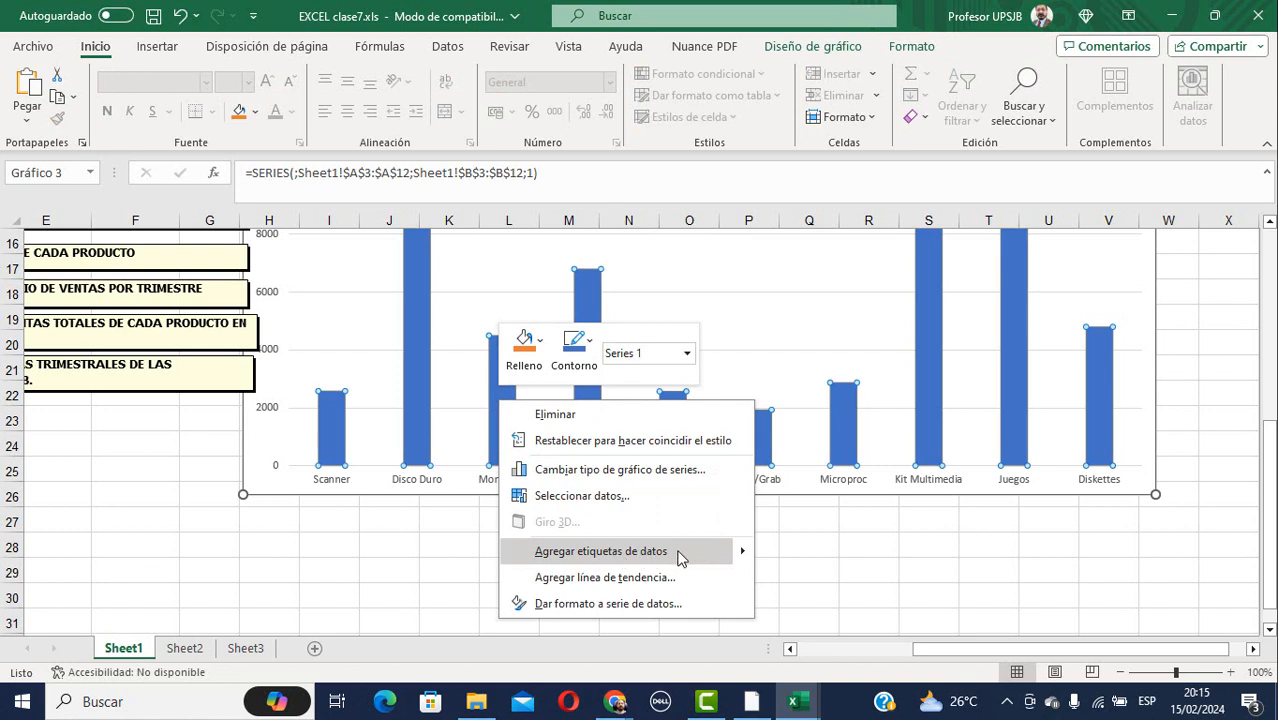
click(885, 543)
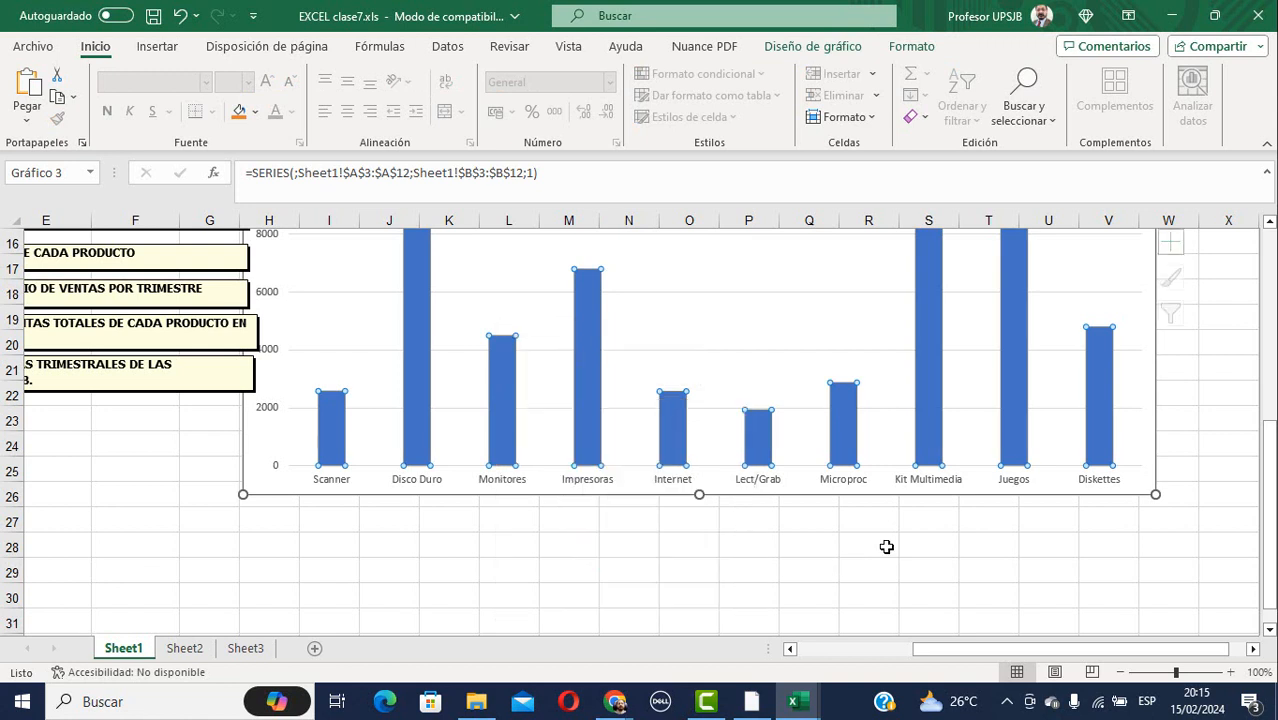
right_click(503, 390)
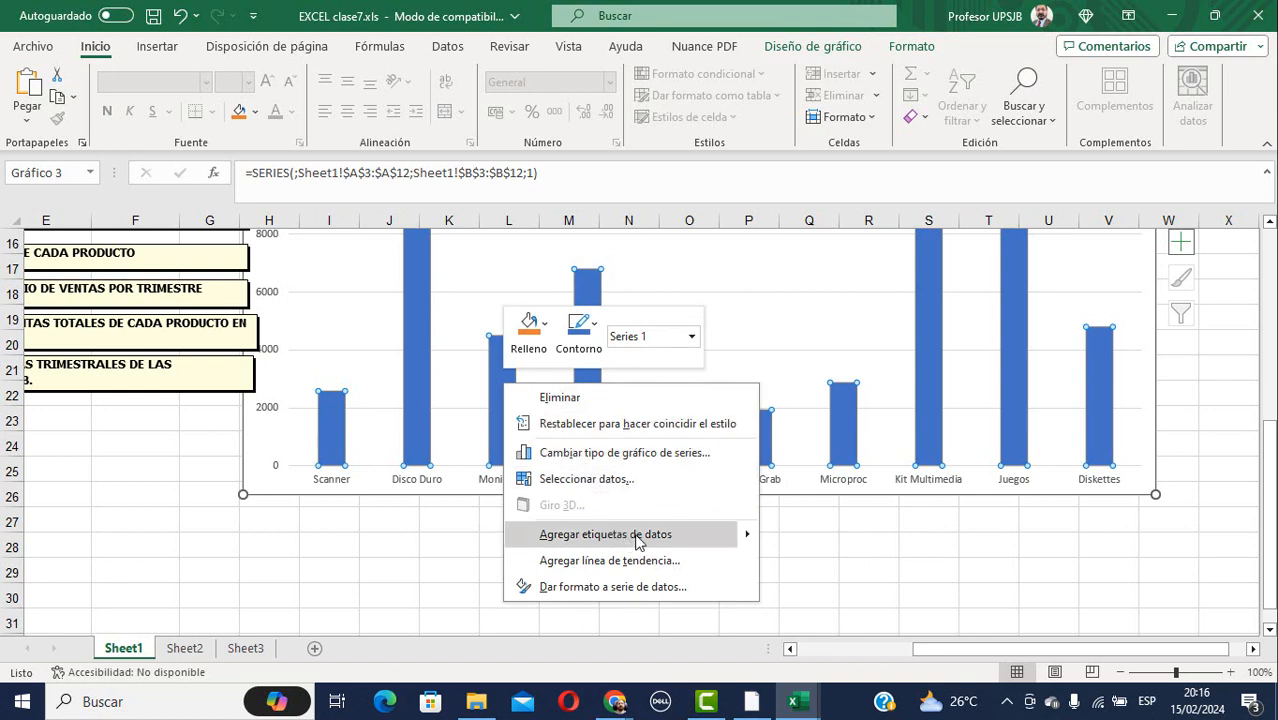
mouse_move(747, 533)
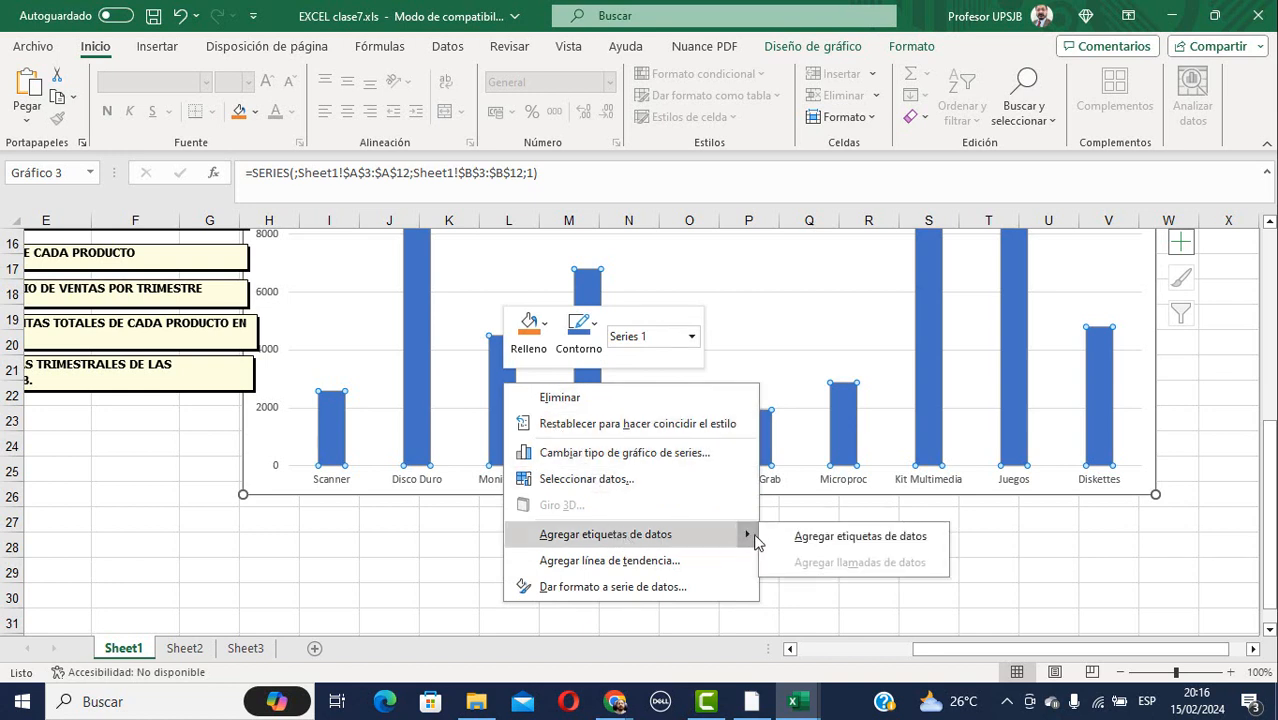
click(836, 535)
Adjust the zoom and scroll the sheet to review the labelled chart.
scroll(669, 423, up, 5)
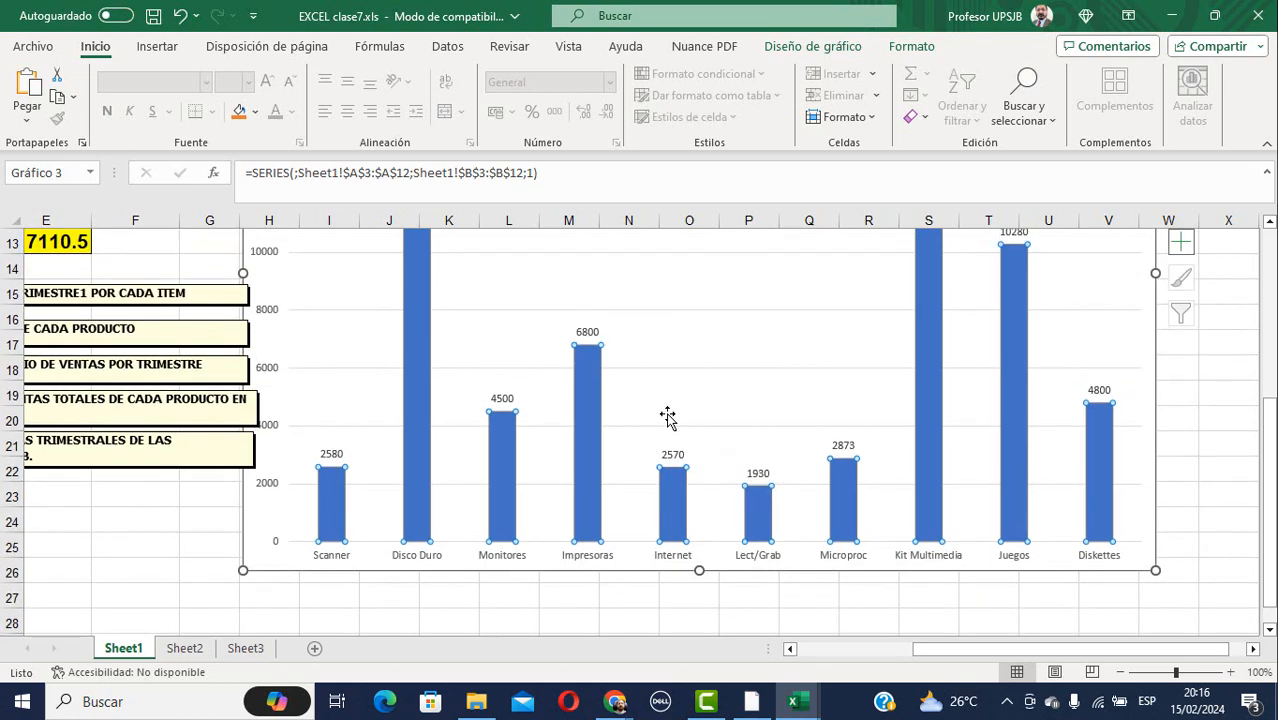
scroll(669, 418, up, 1)
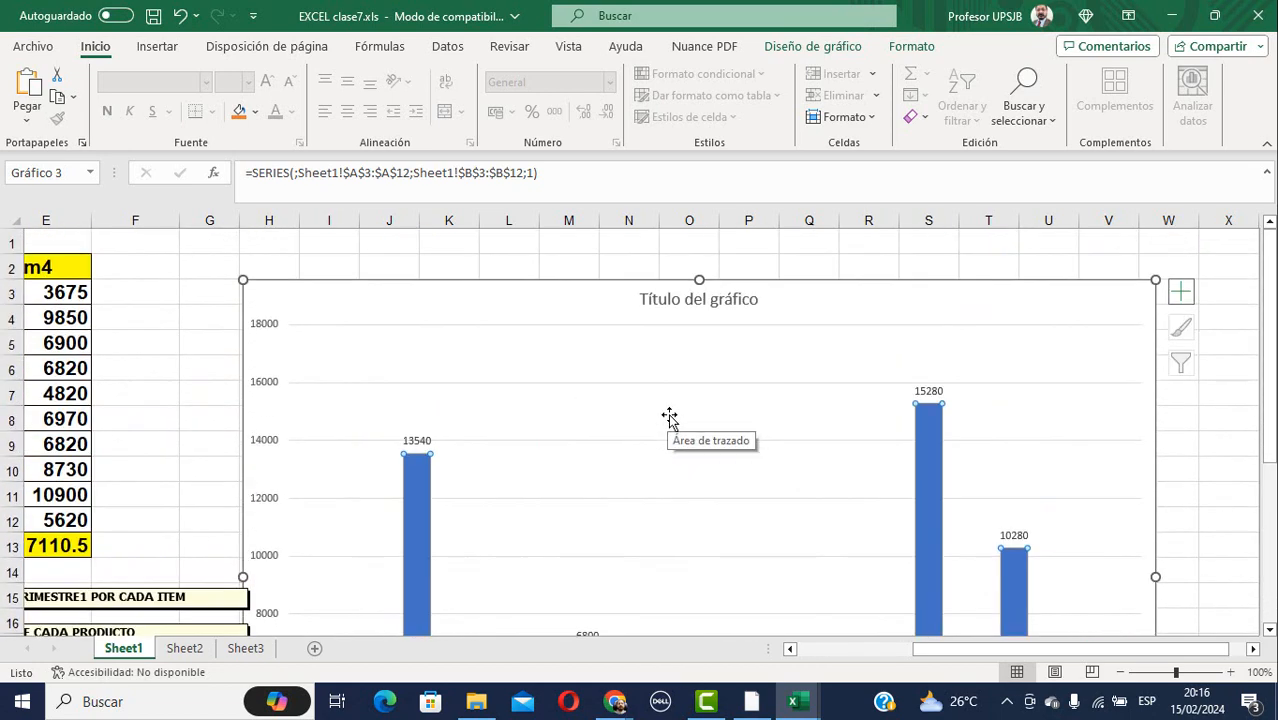
drag(940, 660, 868, 660)
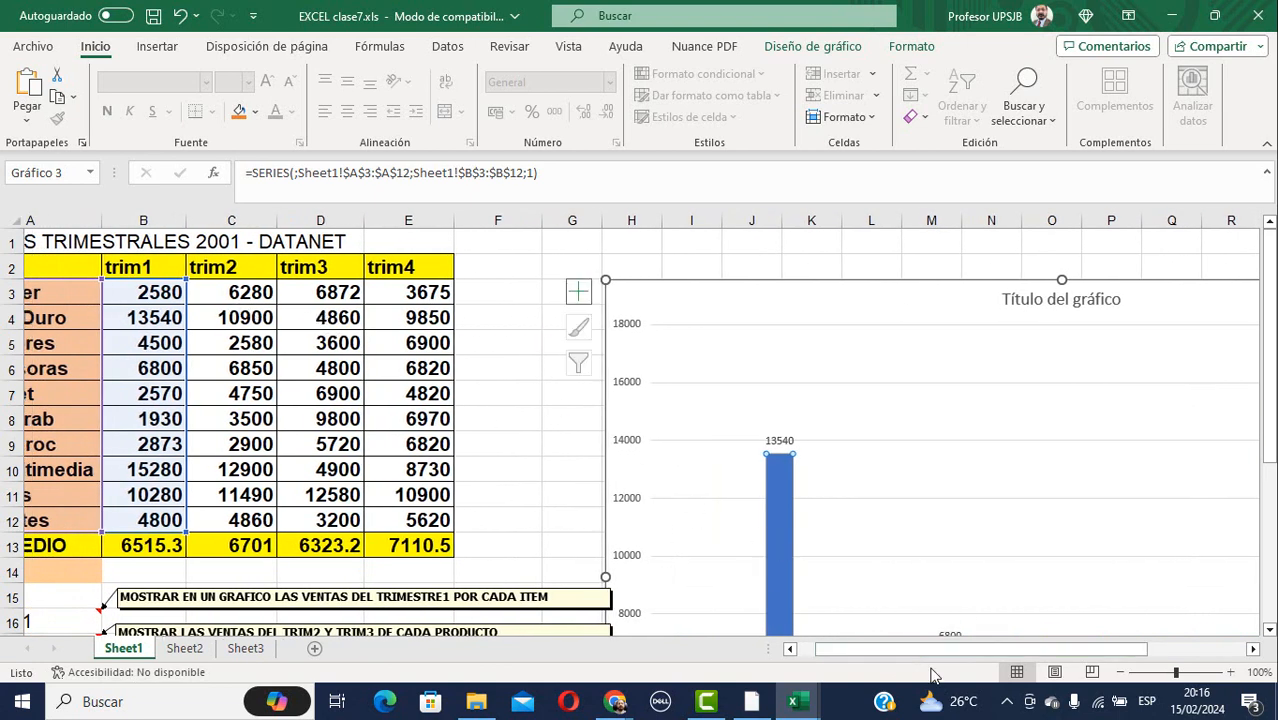
drag(900, 652, 858, 652)
scroll(916, 457, down, 5)
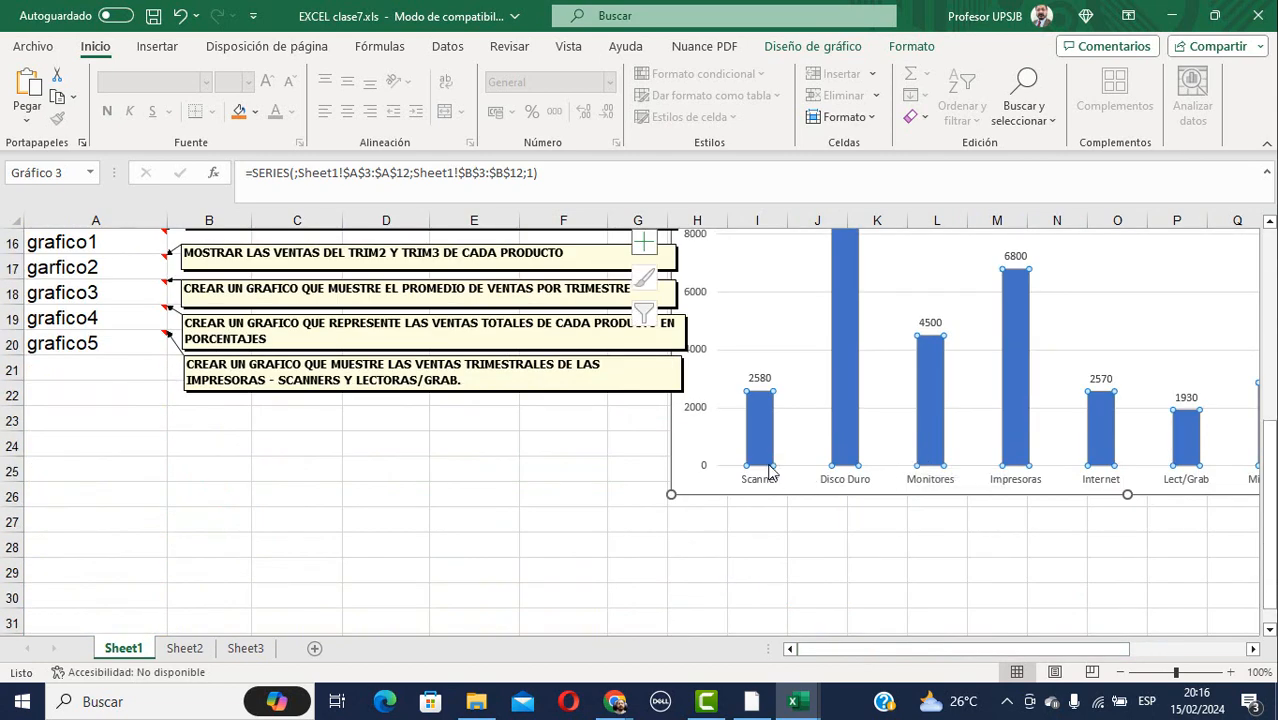
scroll(773, 455, up, 5)
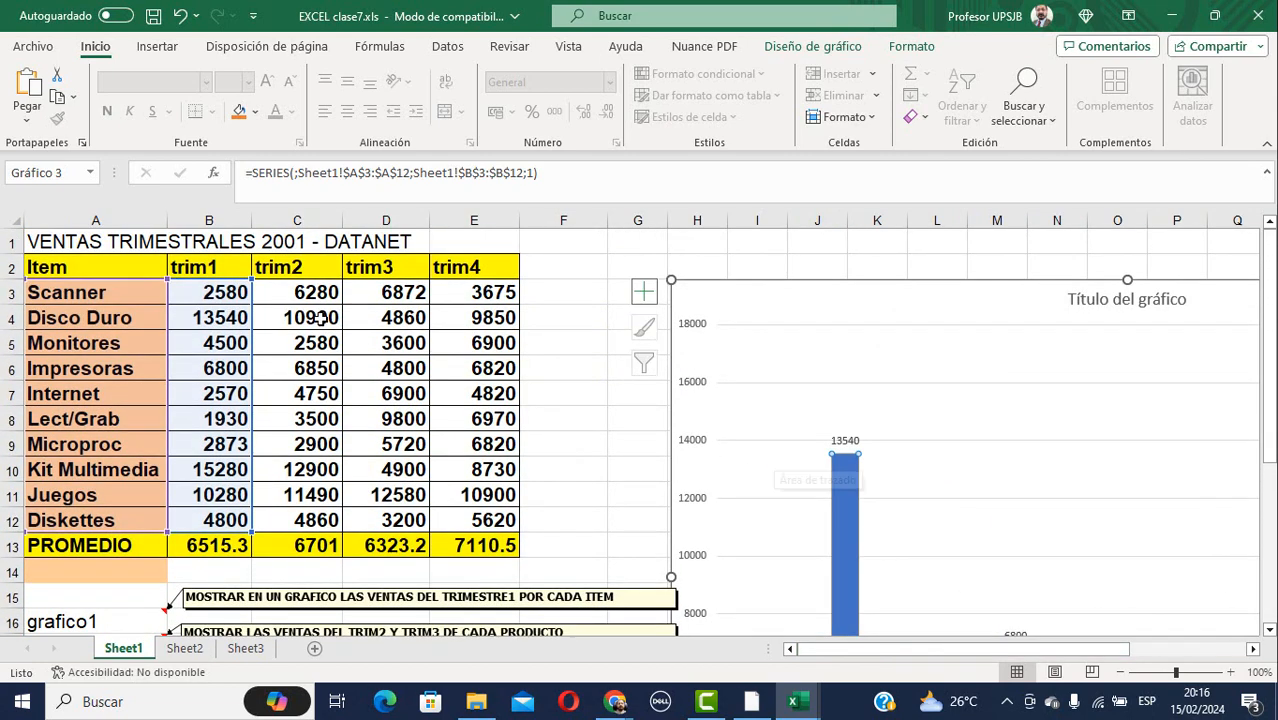
scroll(937, 494, down, 5)
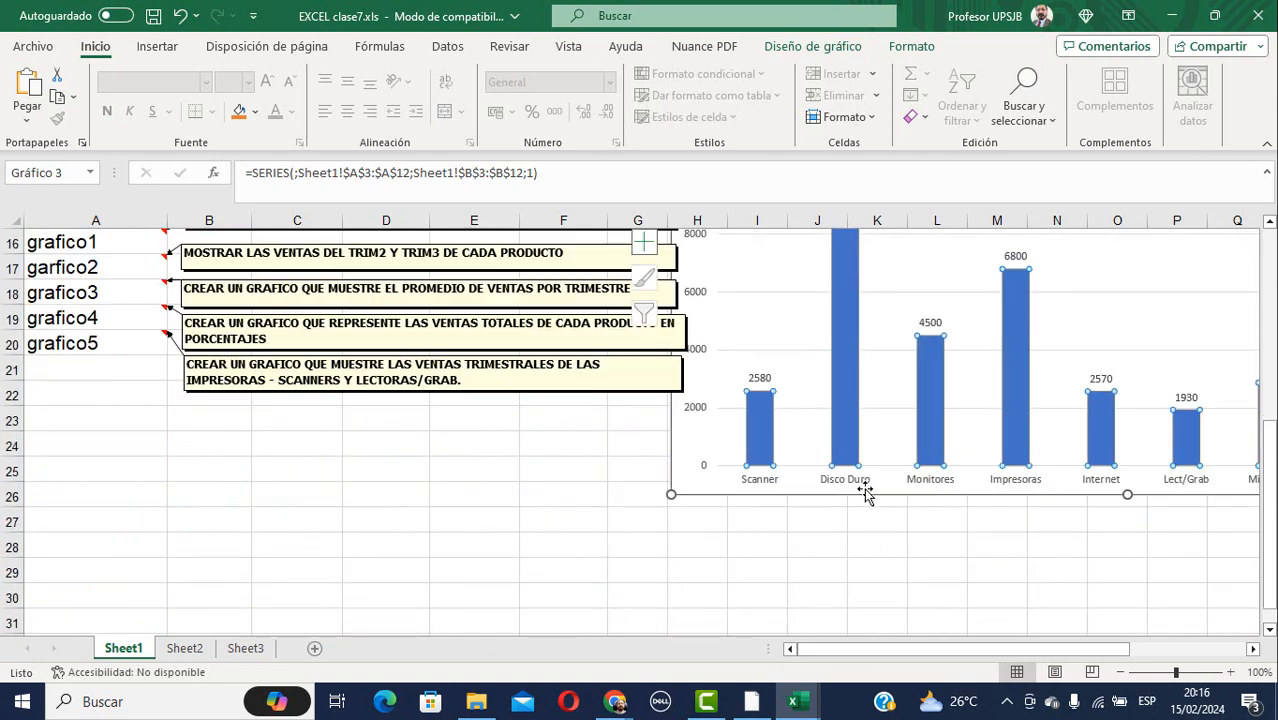
scroll(835, 467, up, 3)
scroll(831, 459, up, 2)
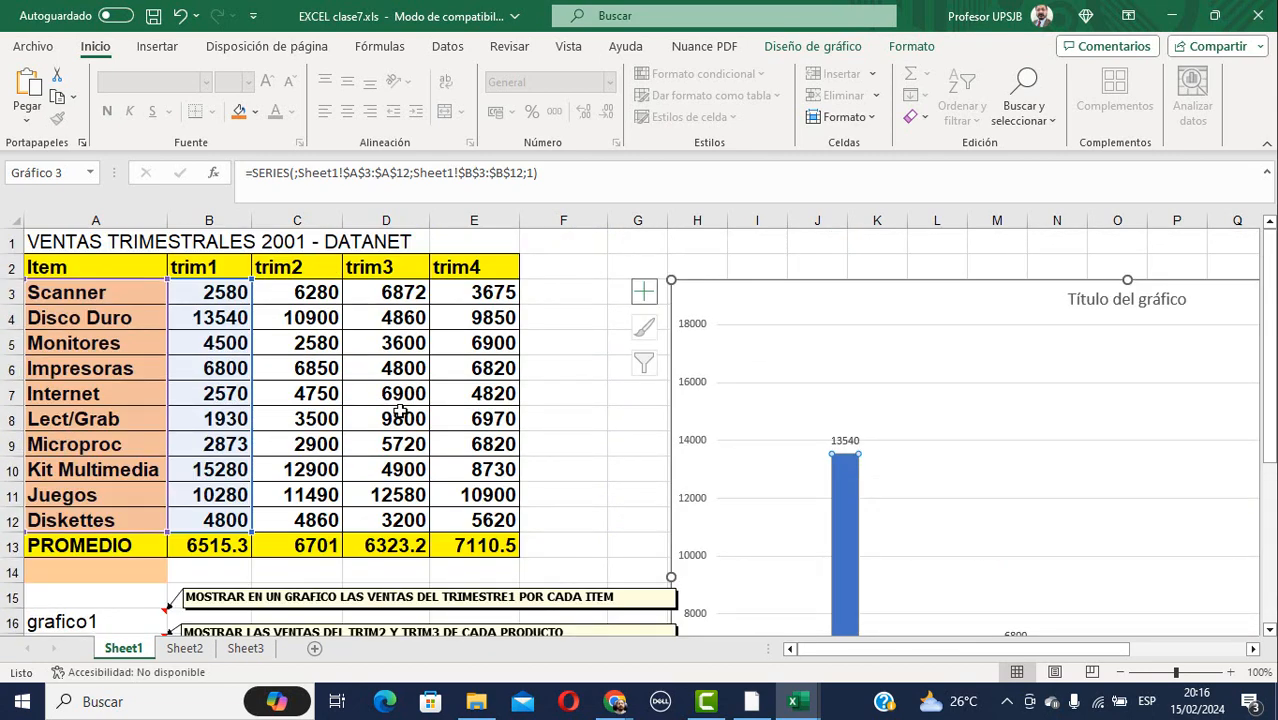
scroll(484, 419, down, 5)
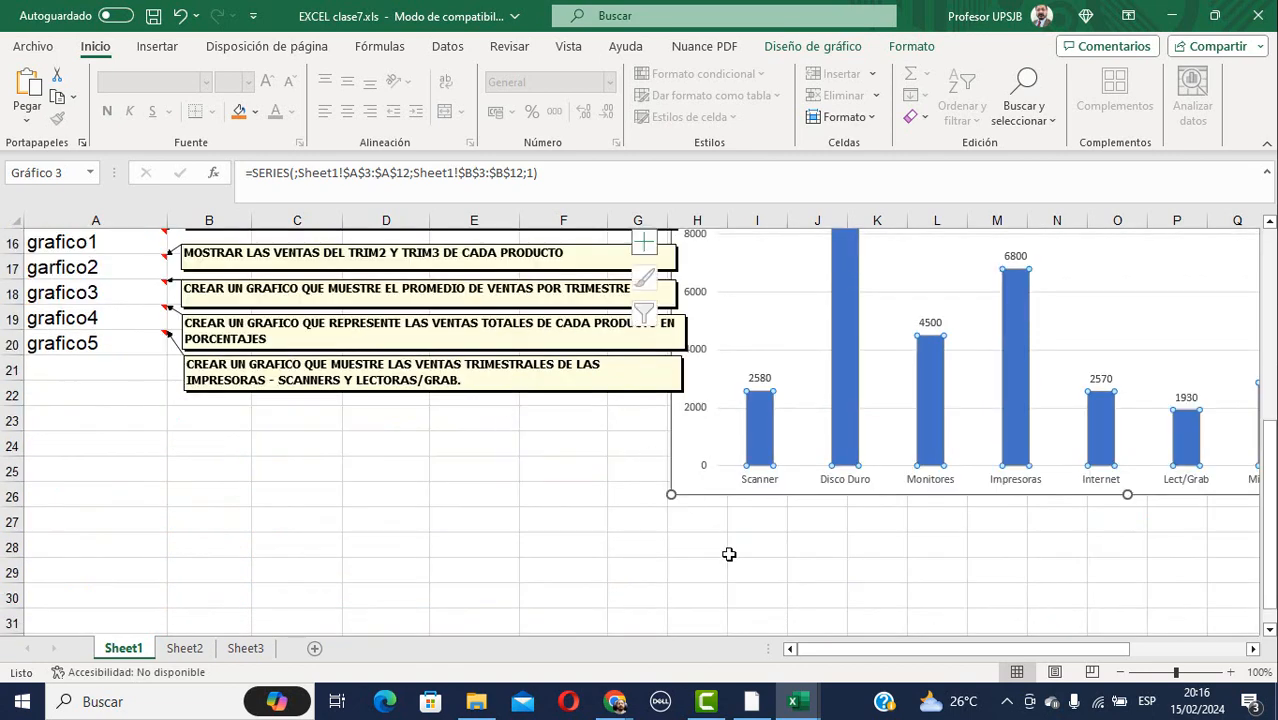
scroll(898, 516, up, 5)
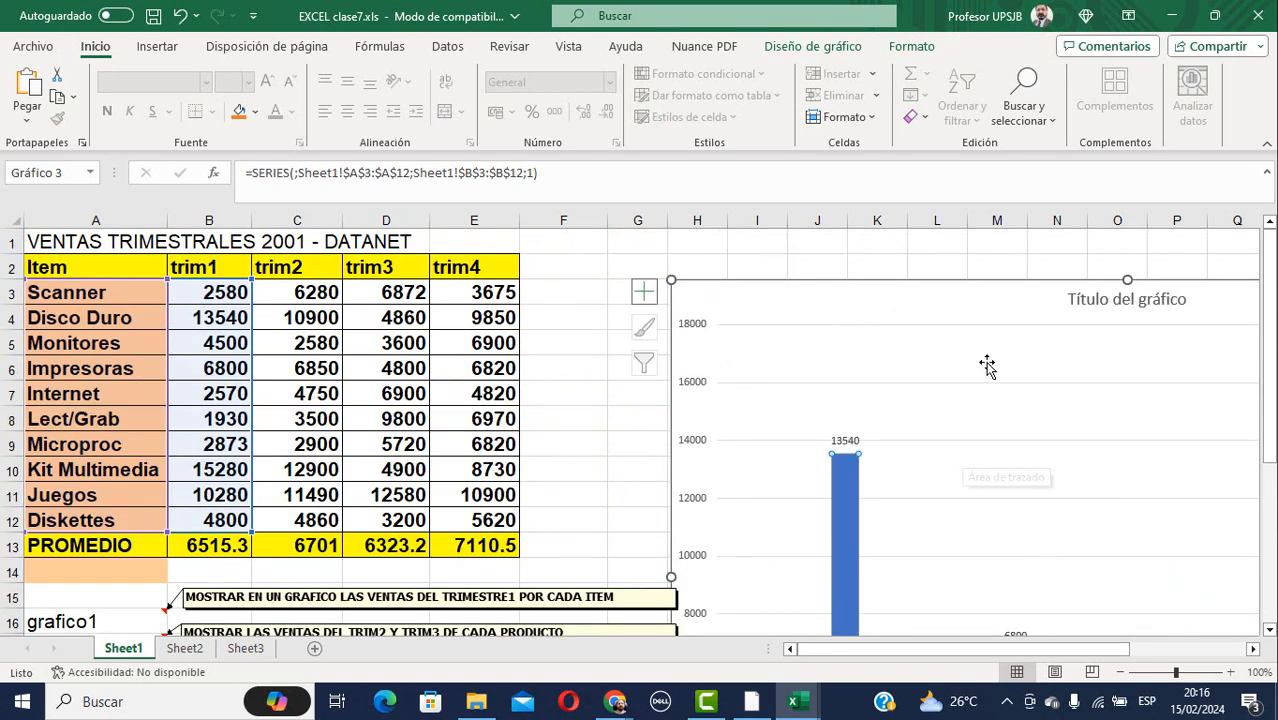
Replace the placeholder chart title with 'VENTAS DEL PRIMER TRIMESTRE', wrapped over two lines.
click(1101, 305)
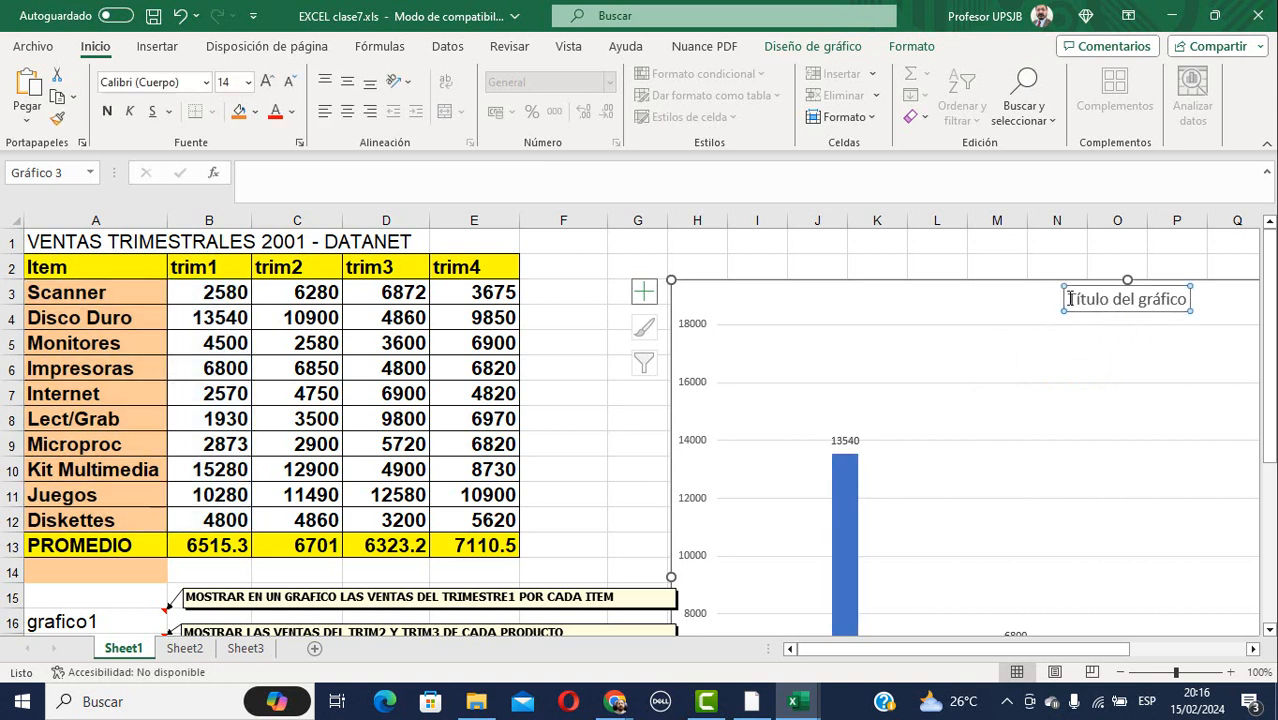
drag(1070, 298, 1190, 300)
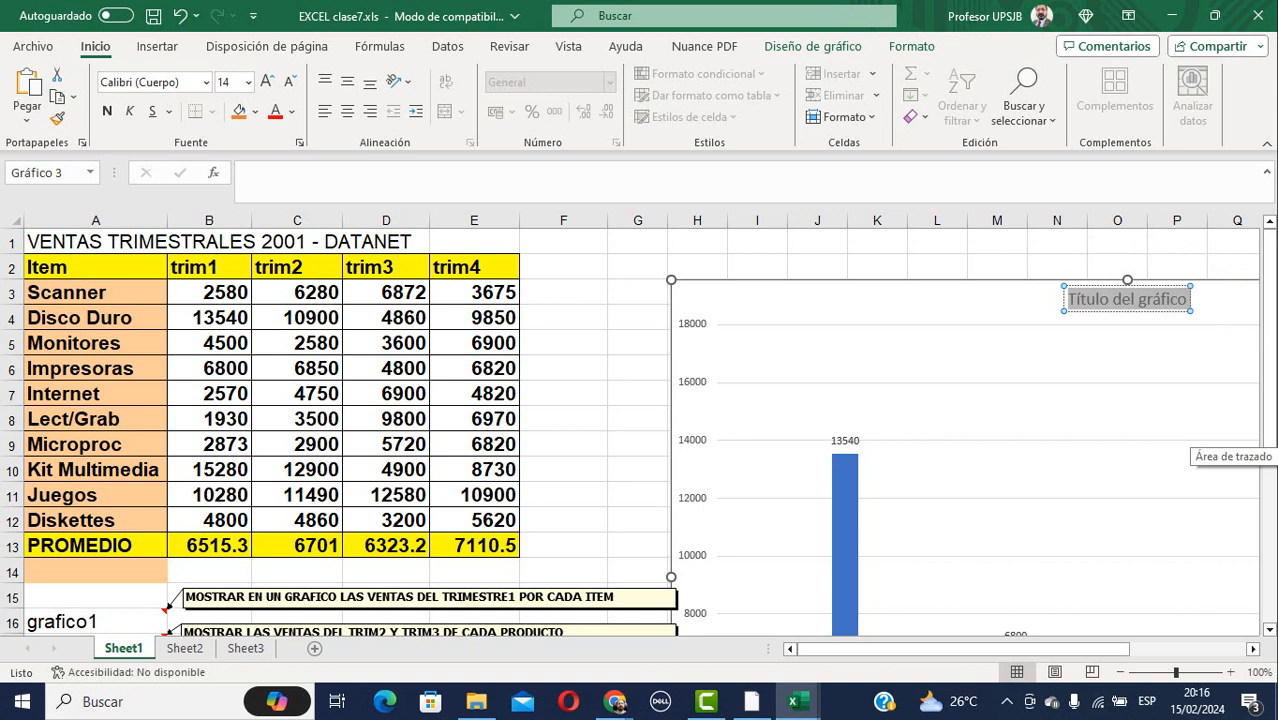
text(vEN)
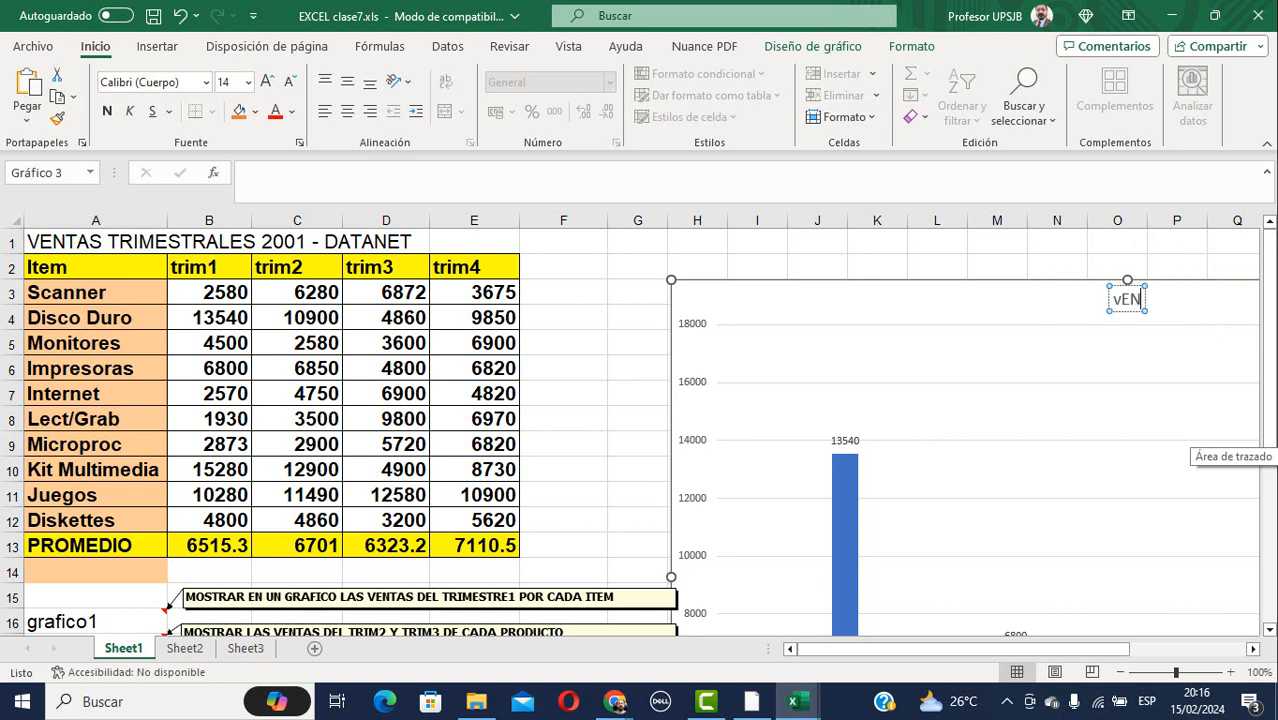
key(BackSpace)
key(BackSpace)
key(BackSpace)
text(V)
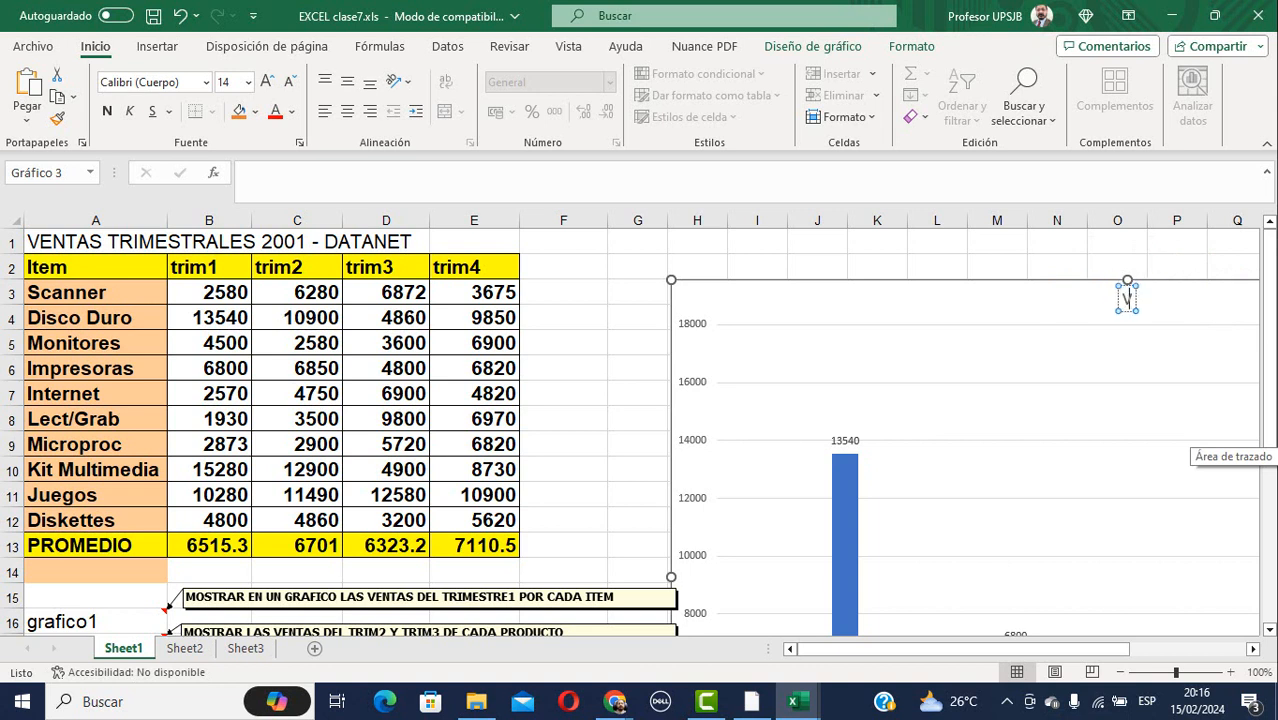
text(ENTAS DELPR)
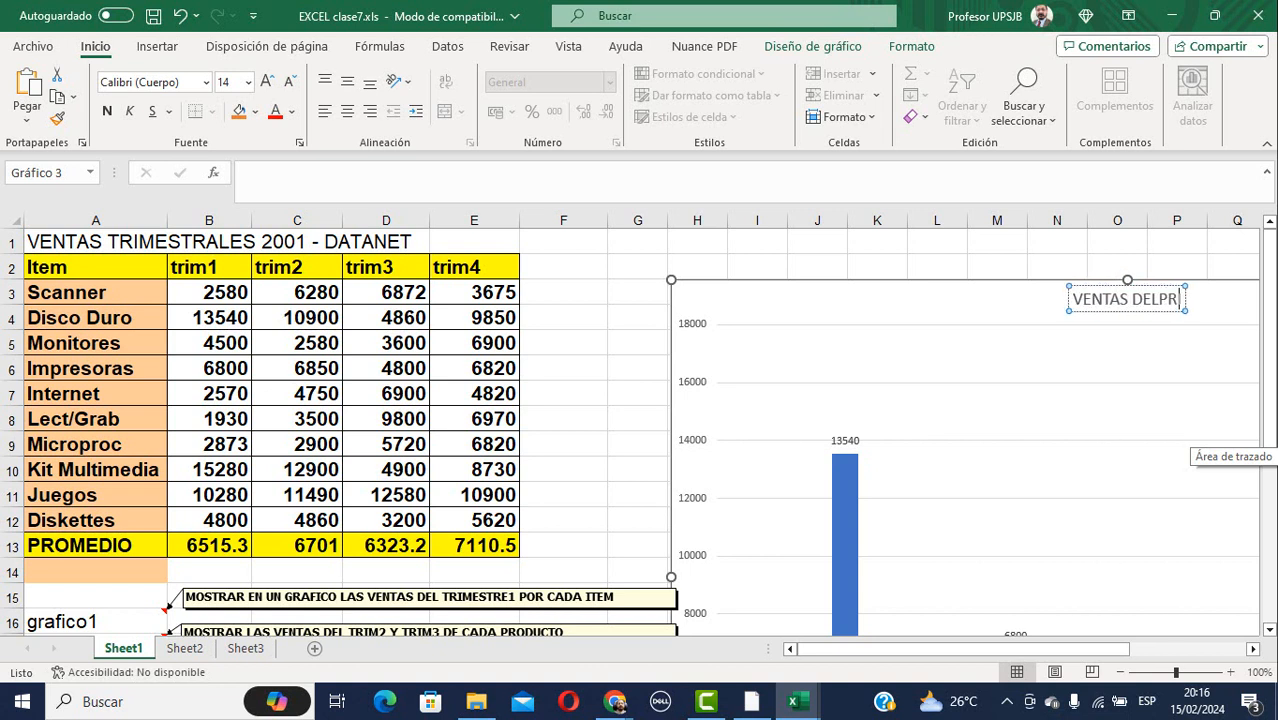
text(IMER TRIMESTRE)
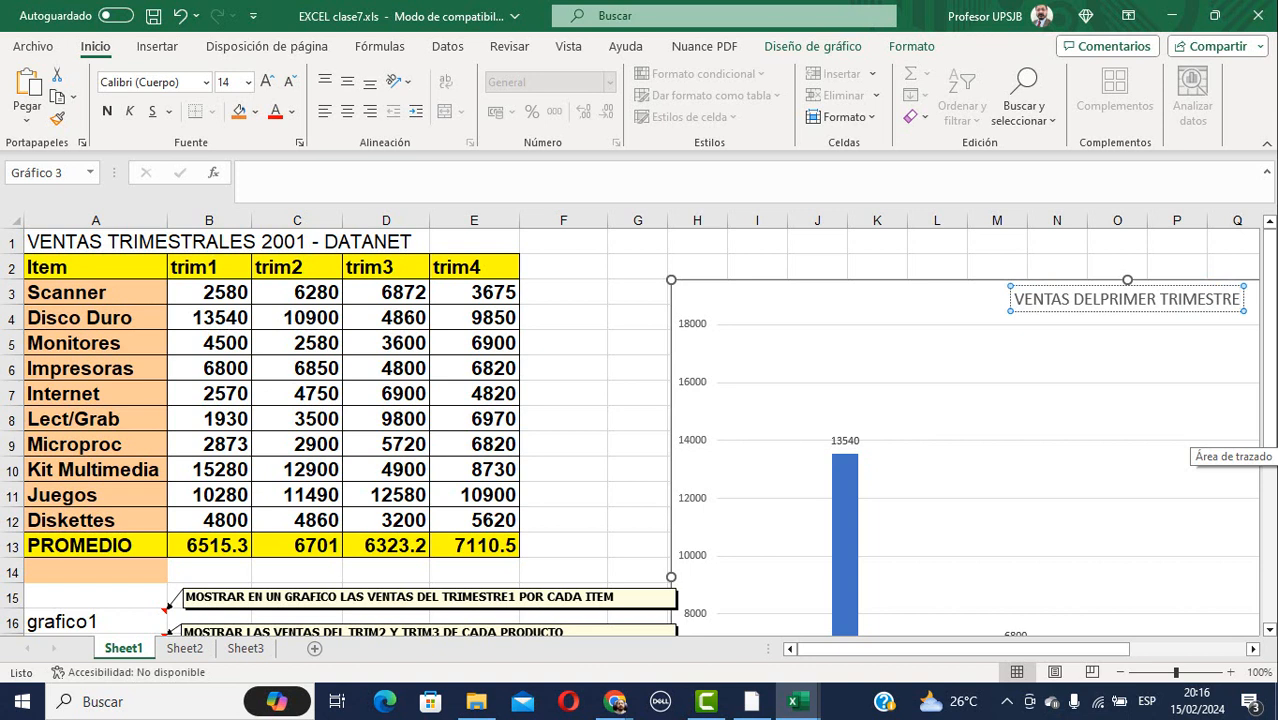
key(Return)
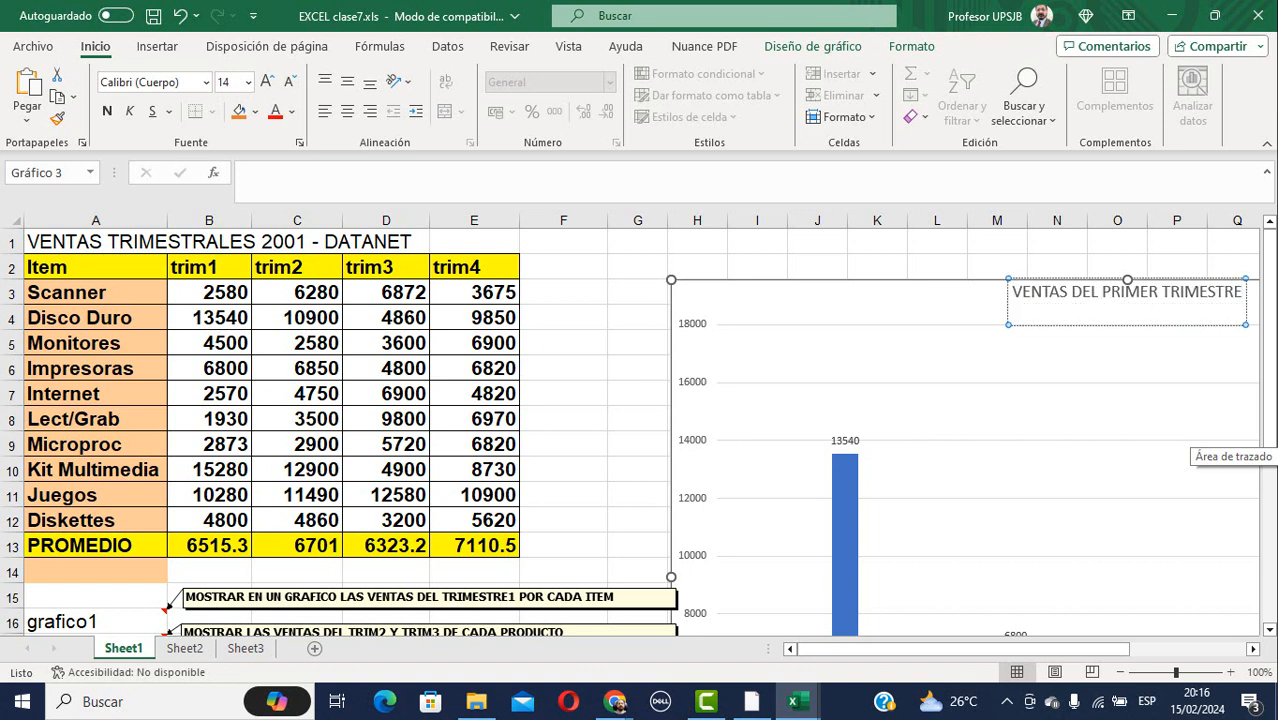
key(Return)
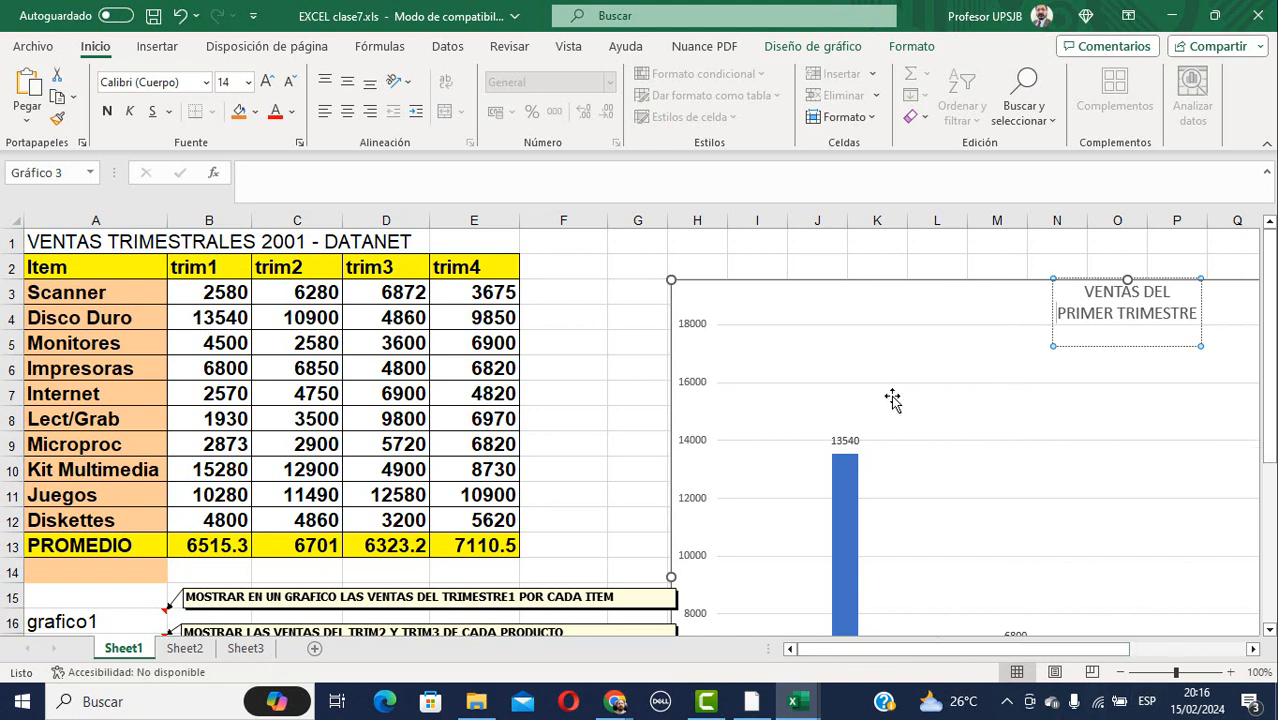
scroll(897, 464, down, 2)
scroll(884, 434, up, 2)
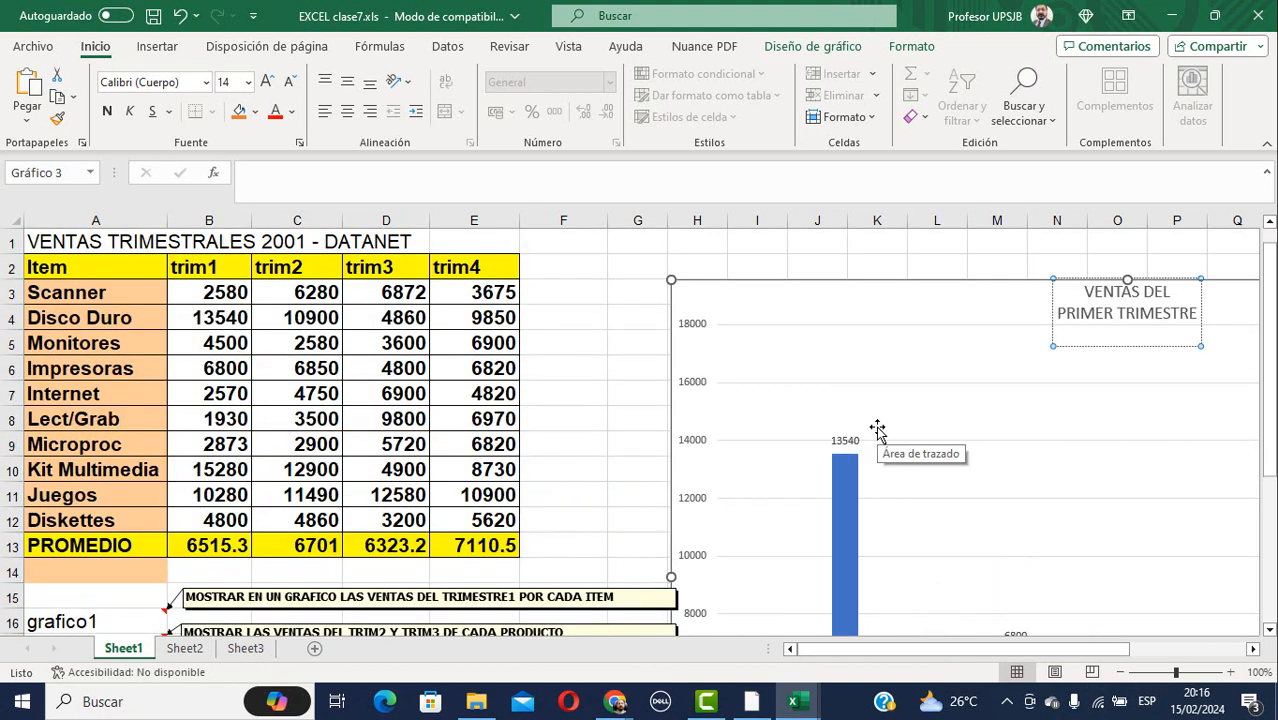
Change the chart type to a clustered column layout from the chart type dialog.
right_click(882, 405)
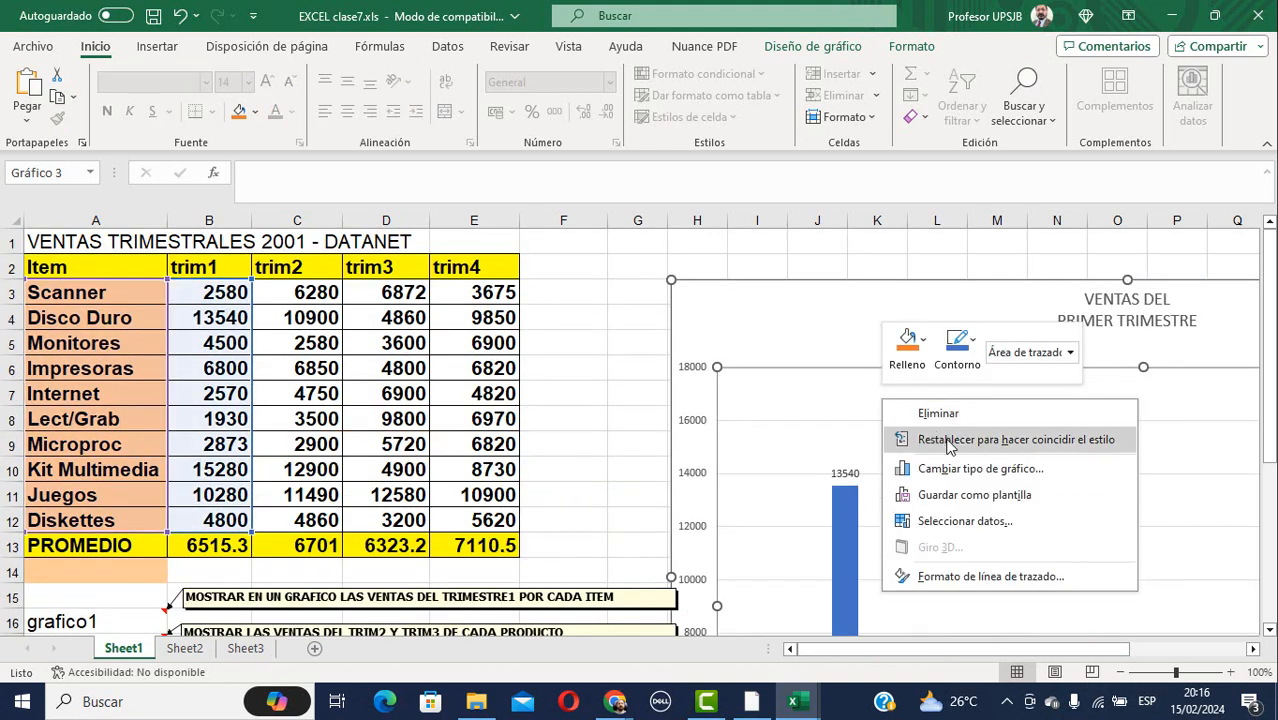
click(982, 468)
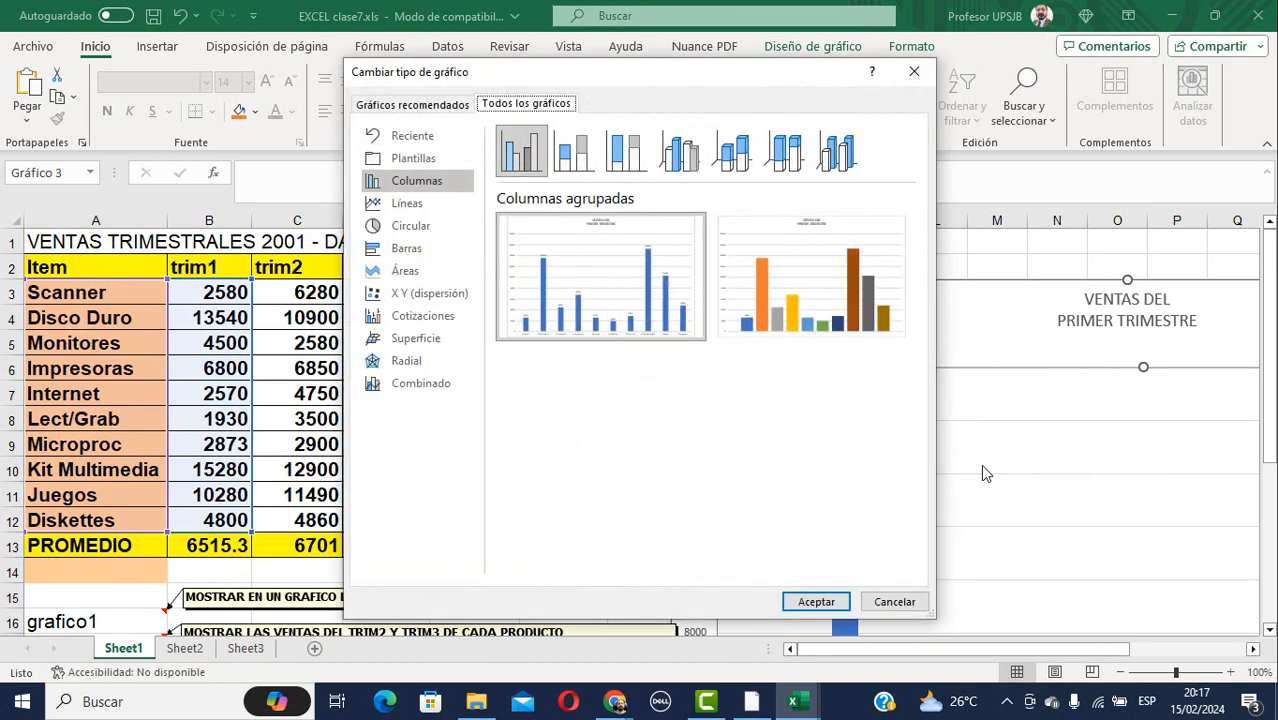
click(680, 155)
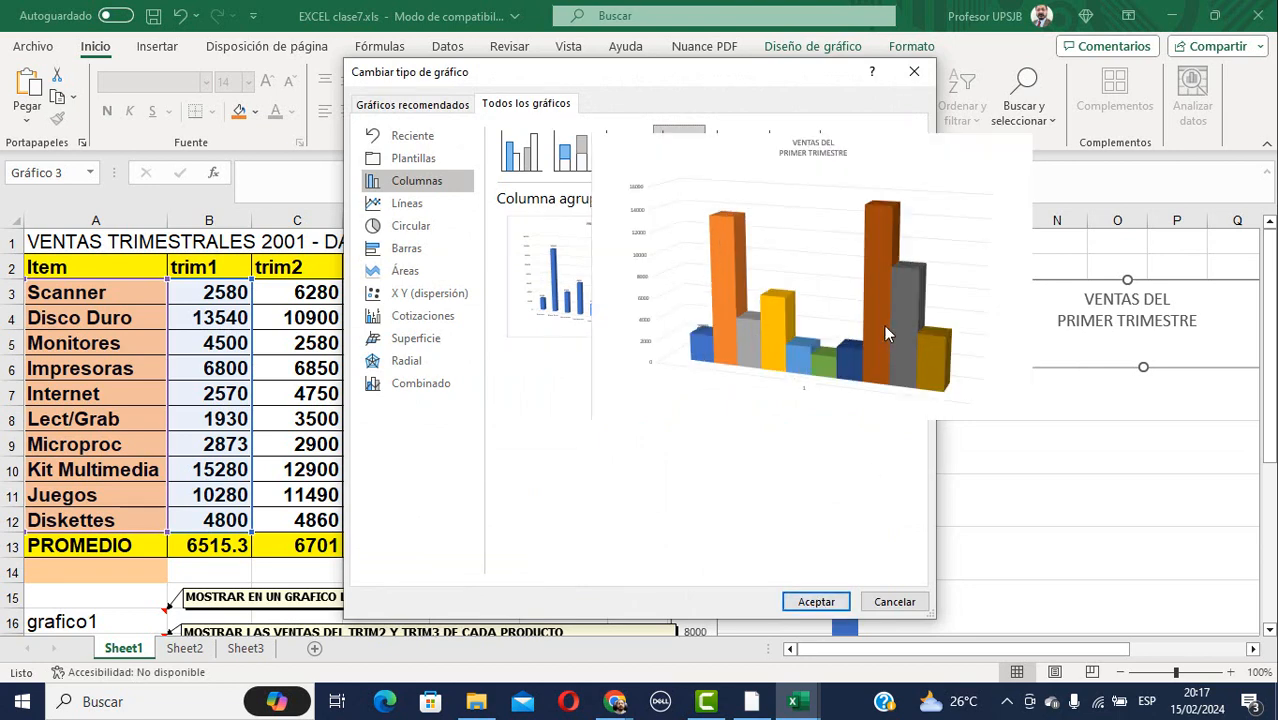
click(884, 325)
click(816, 601)
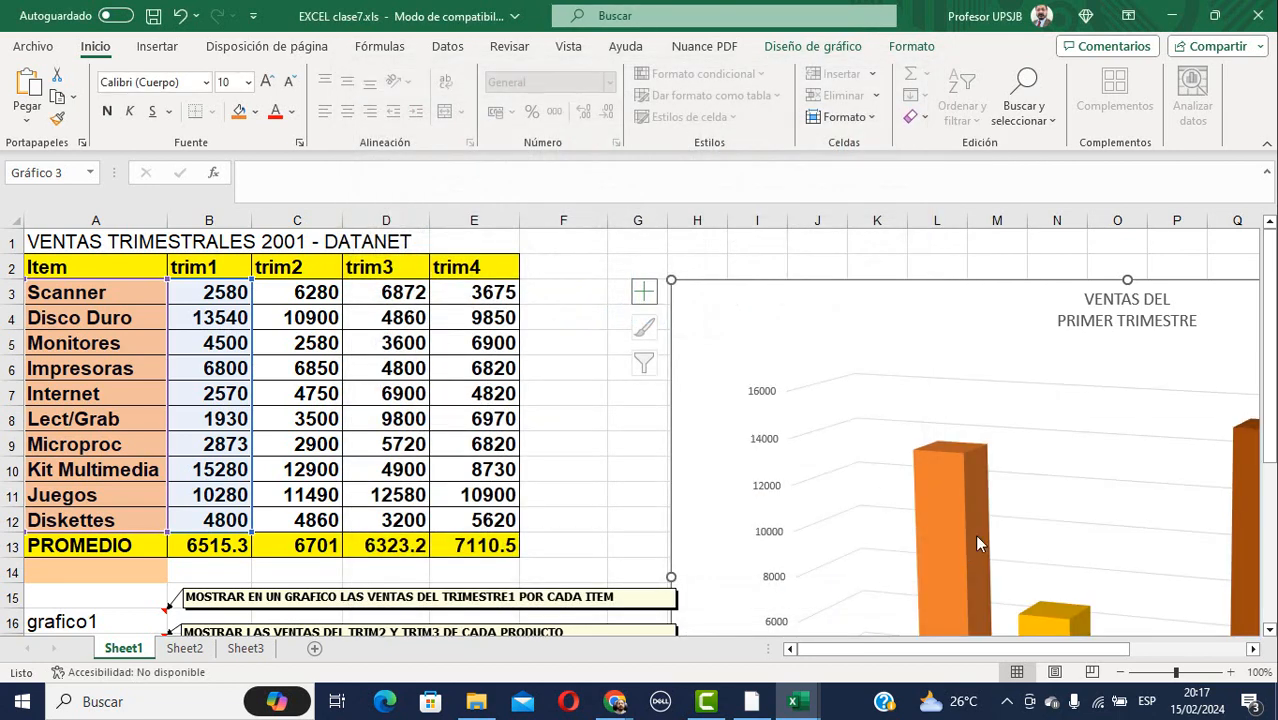
Scroll the sheet to review the labelled chart, Disco Duro highest at 13540, beside the grafico tasks.
scroll(980, 532, down, 3)
scroll(987, 528, down, 1)
scroll(987, 525, up, 1)
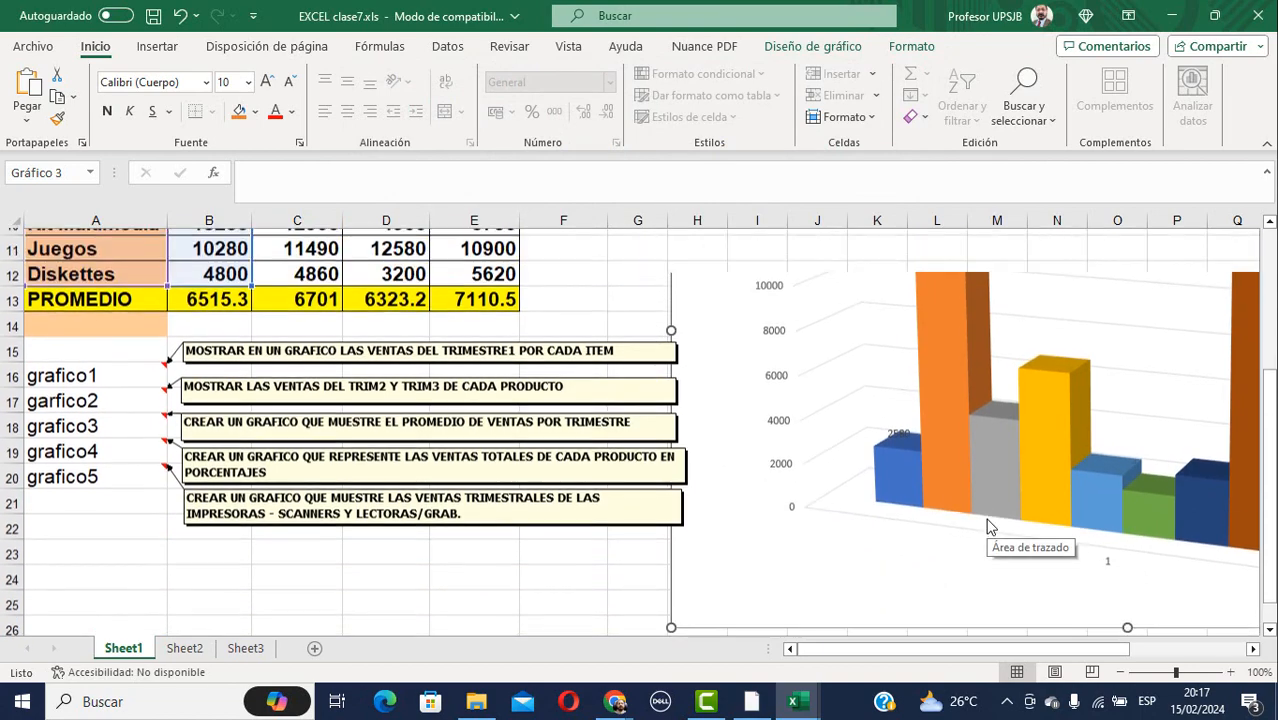
scroll(987, 522, down, 2)
scroll(980, 500, up, 2)
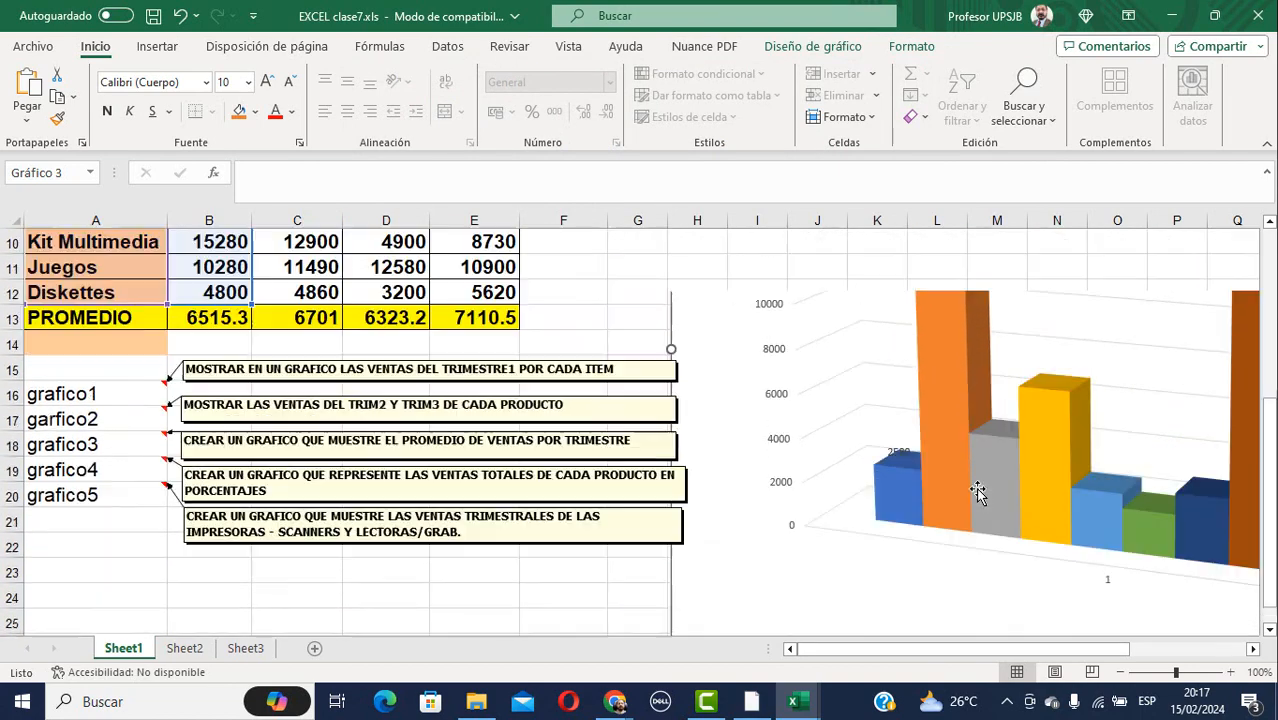
scroll(978, 494, up, 1)
scroll(975, 485, up, 2)
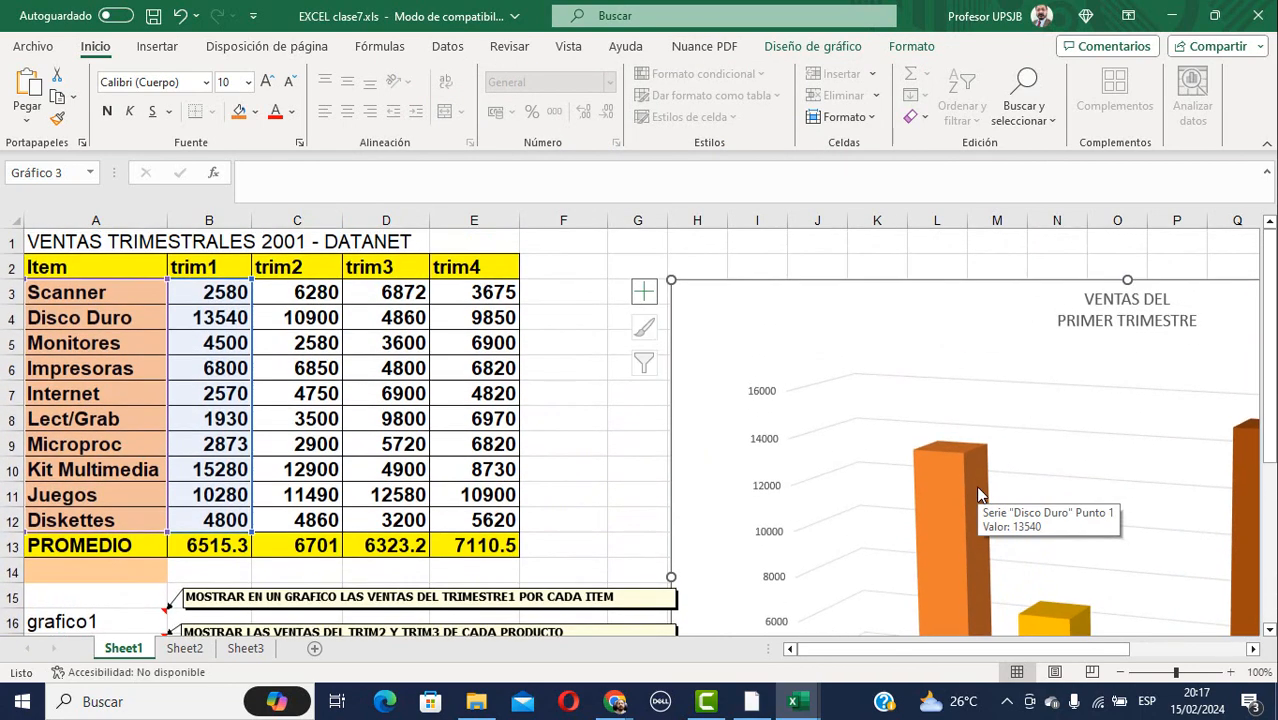
scroll(975, 485, down, 1)
scroll(975, 485, up, 1)
scroll(978, 494, down, 6)
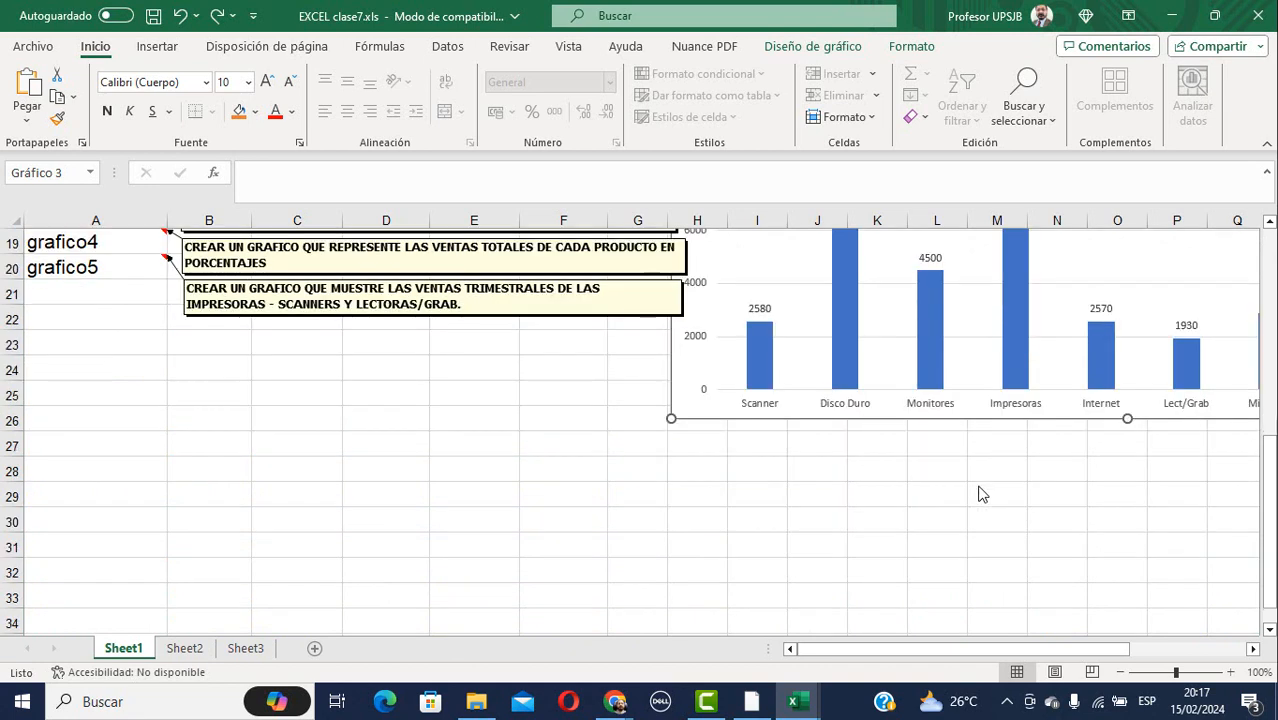
scroll(978, 494, up, 2)
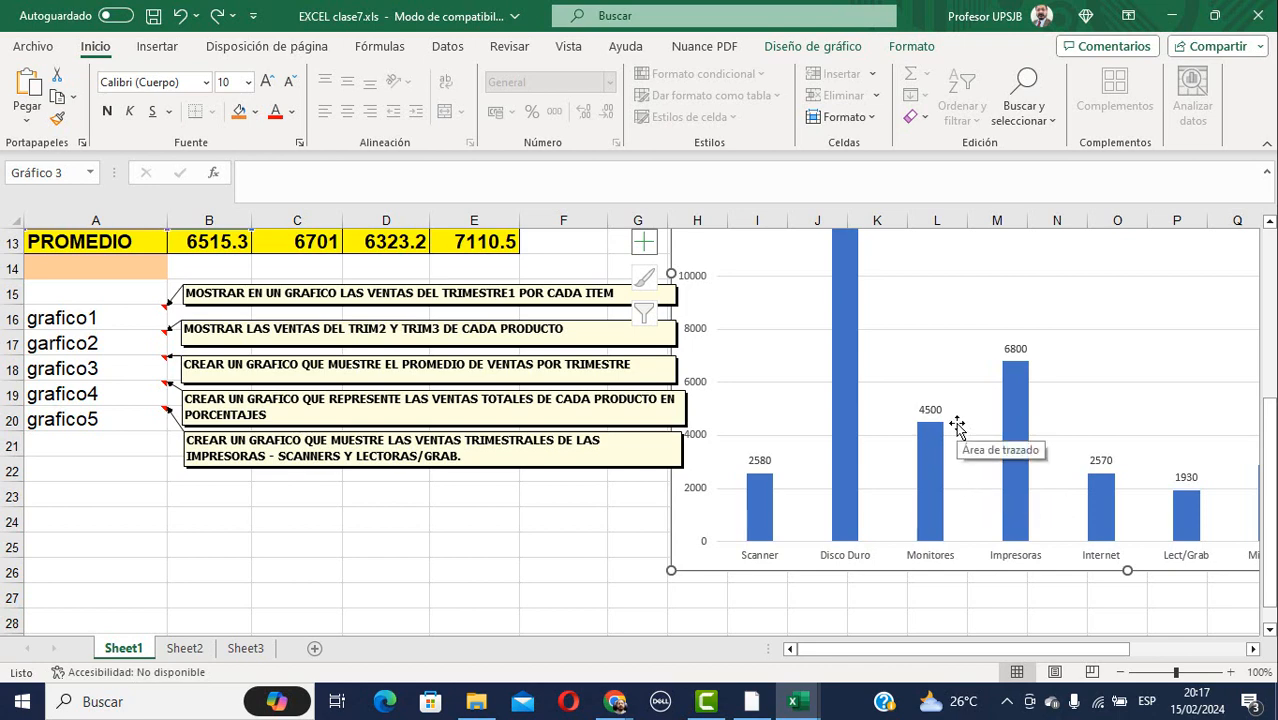
scroll(957, 427, up, 2)
scroll(957, 427, down, 1)
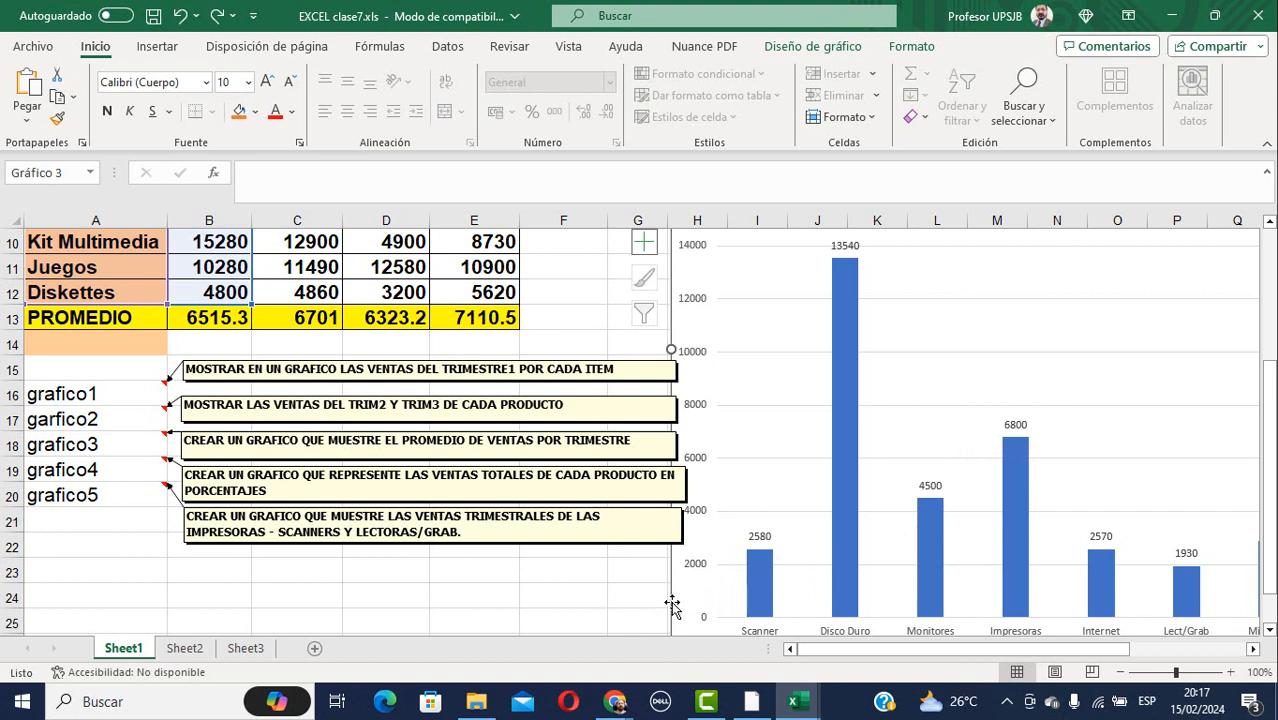
Bring the excel clase9.xls payroll workbook to the front from the Excel taskbar preview.
mouse_move(738, 712)
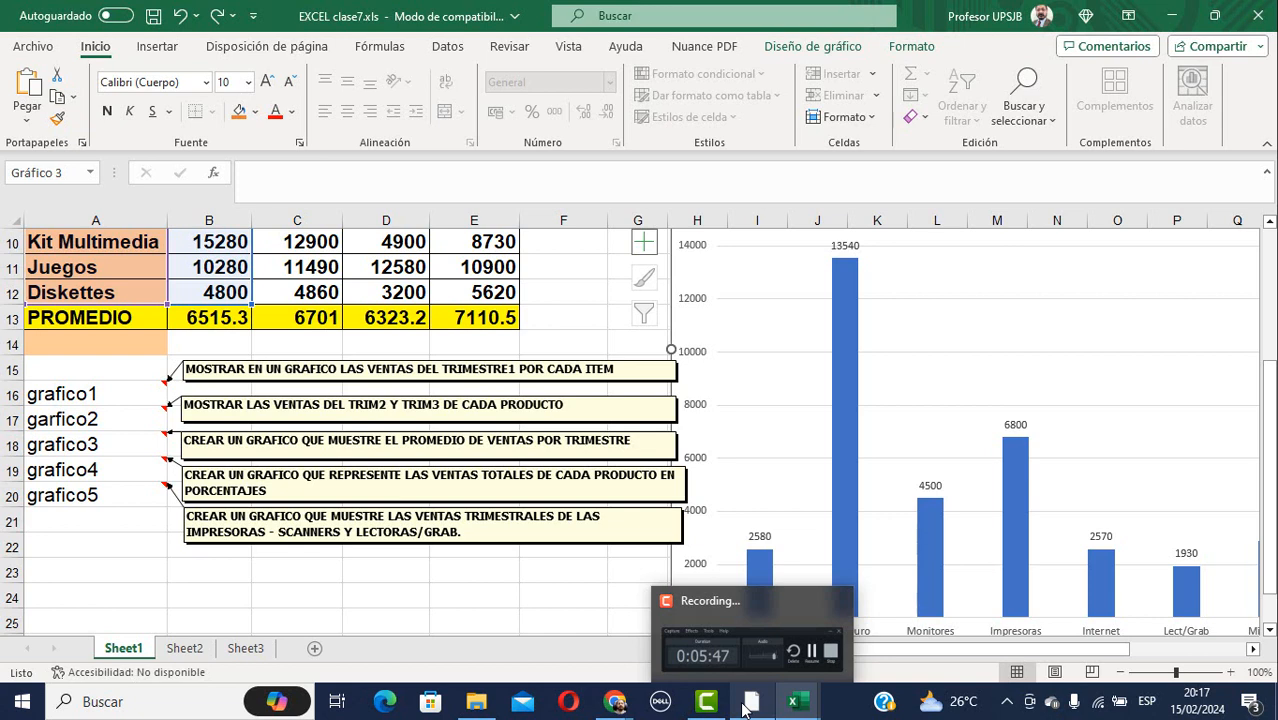
mouse_move(801, 708)
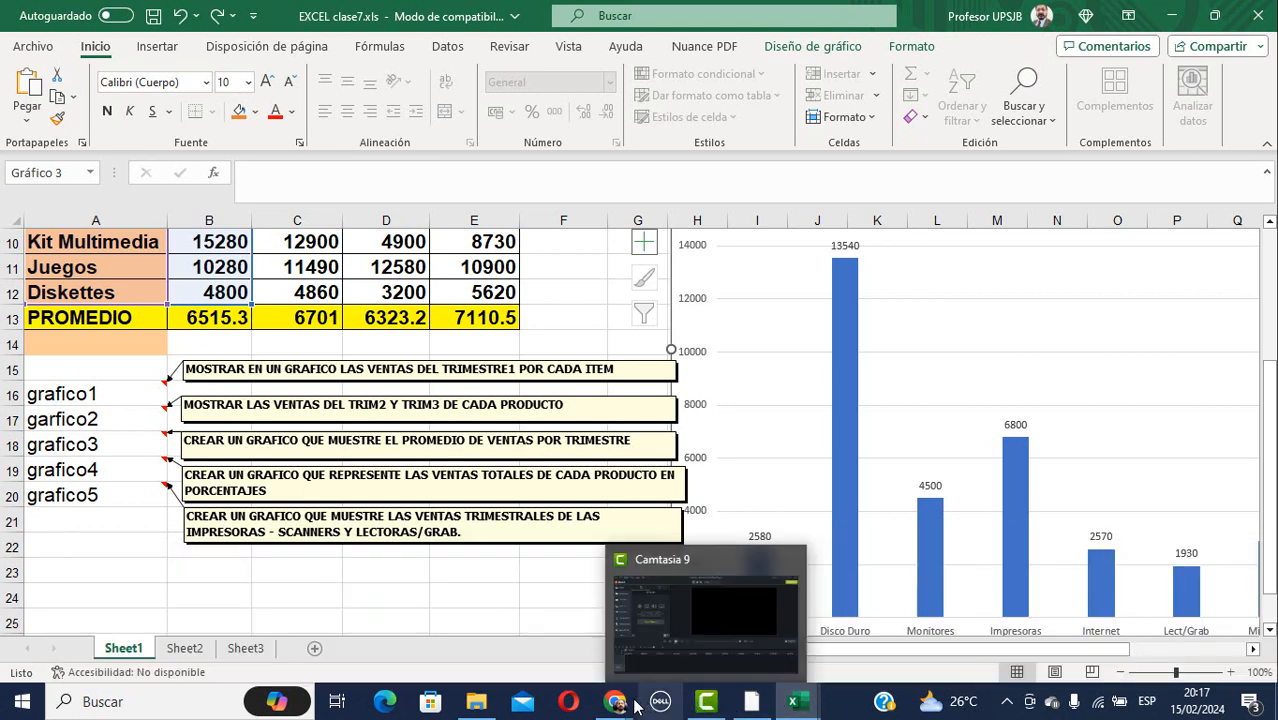
mouse_move(616, 704)
mouse_move(522, 552)
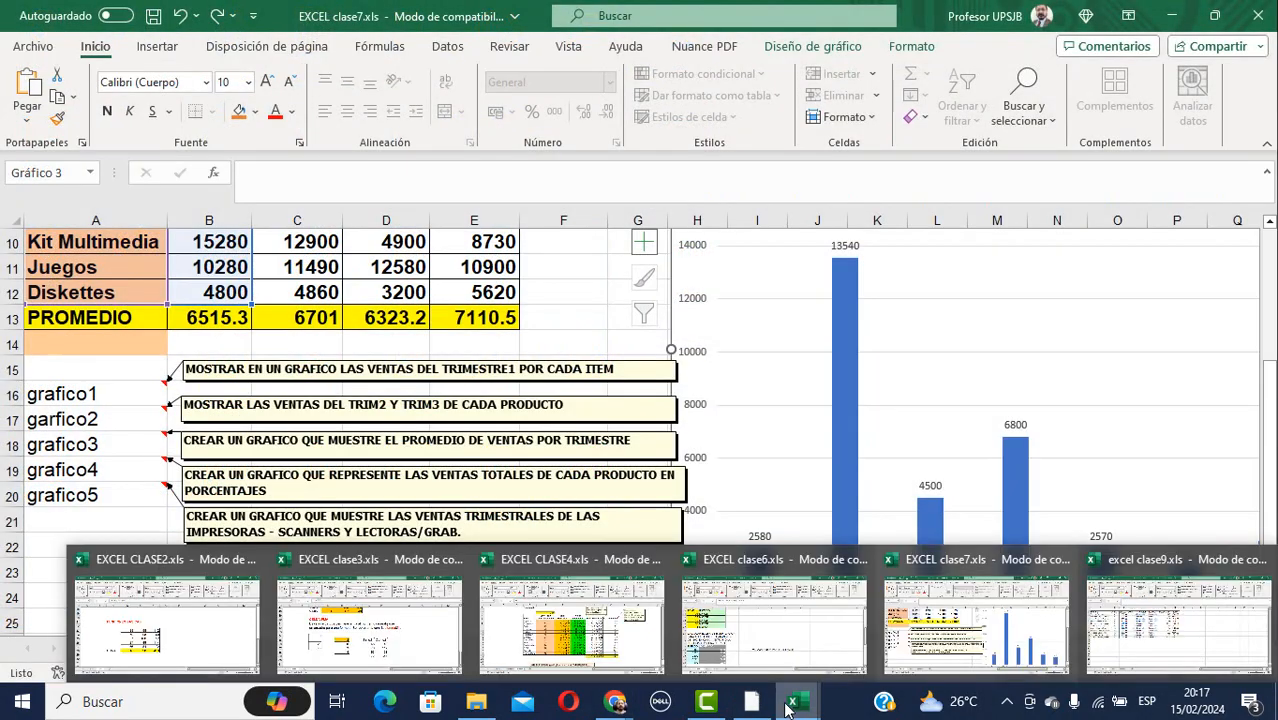
click(1156, 624)
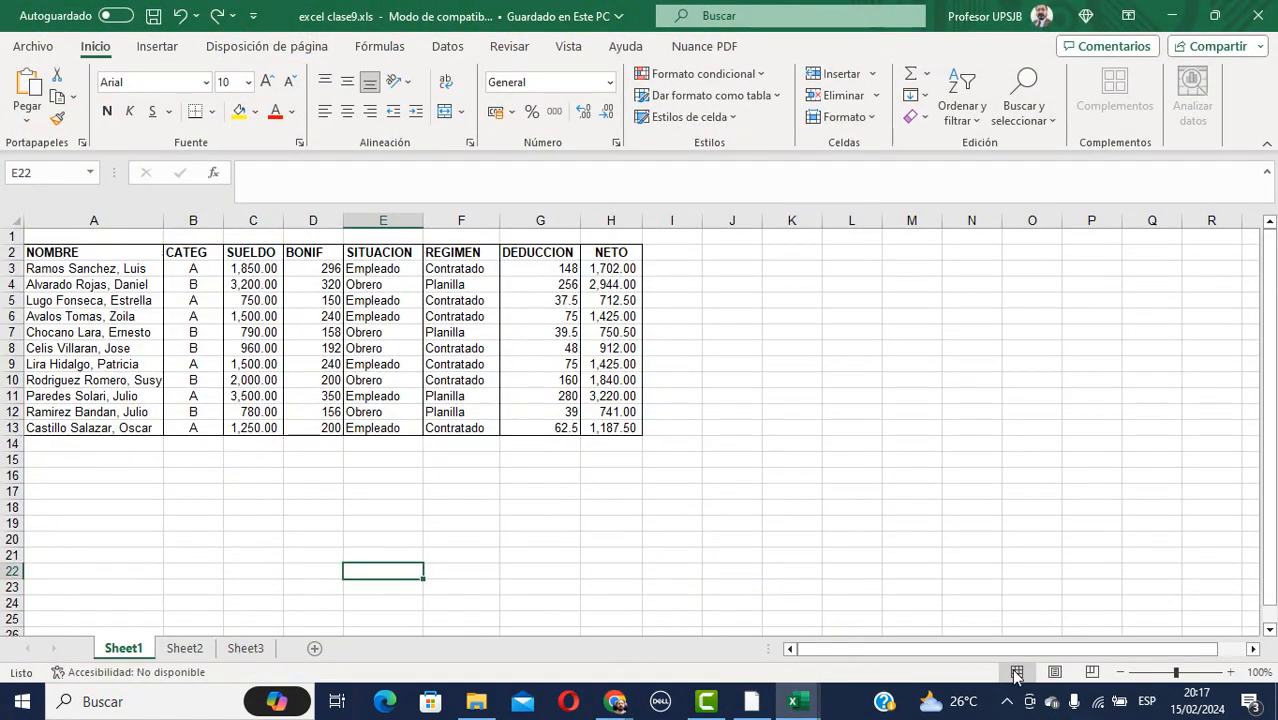
Stop the current whole-screen presentation in Google Meet.
mouse_move(616, 702)
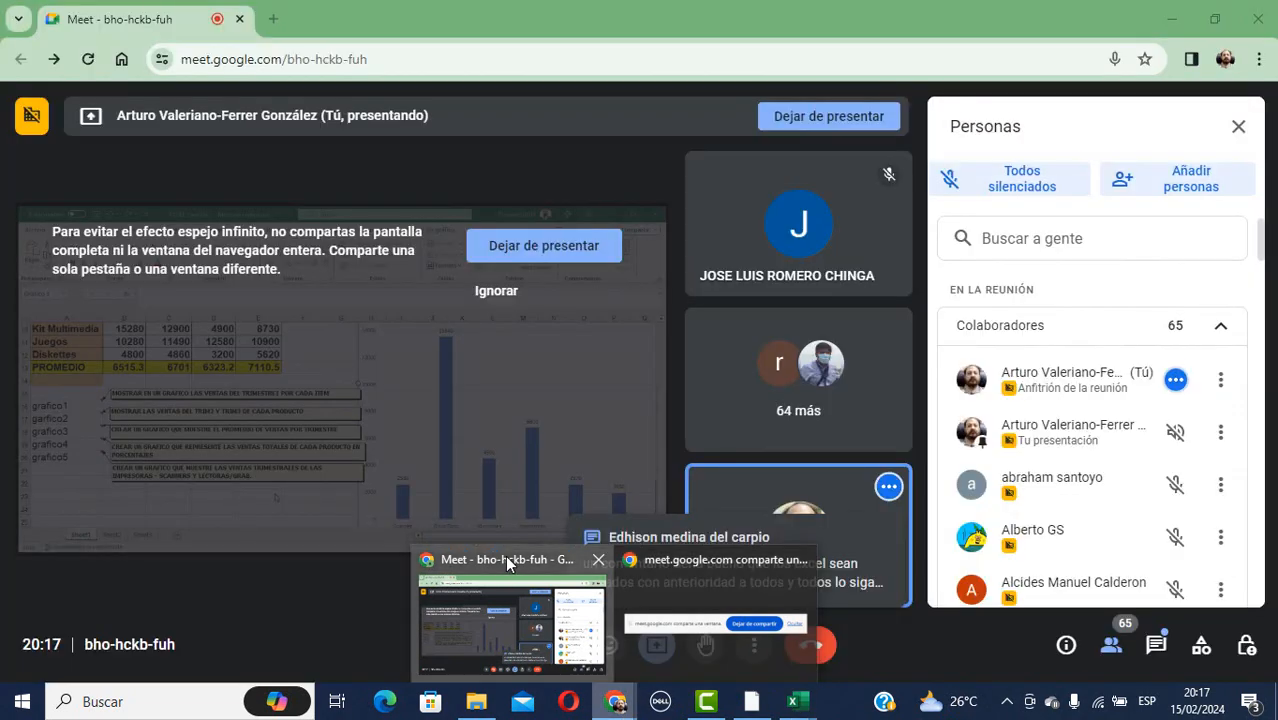
click(506, 559)
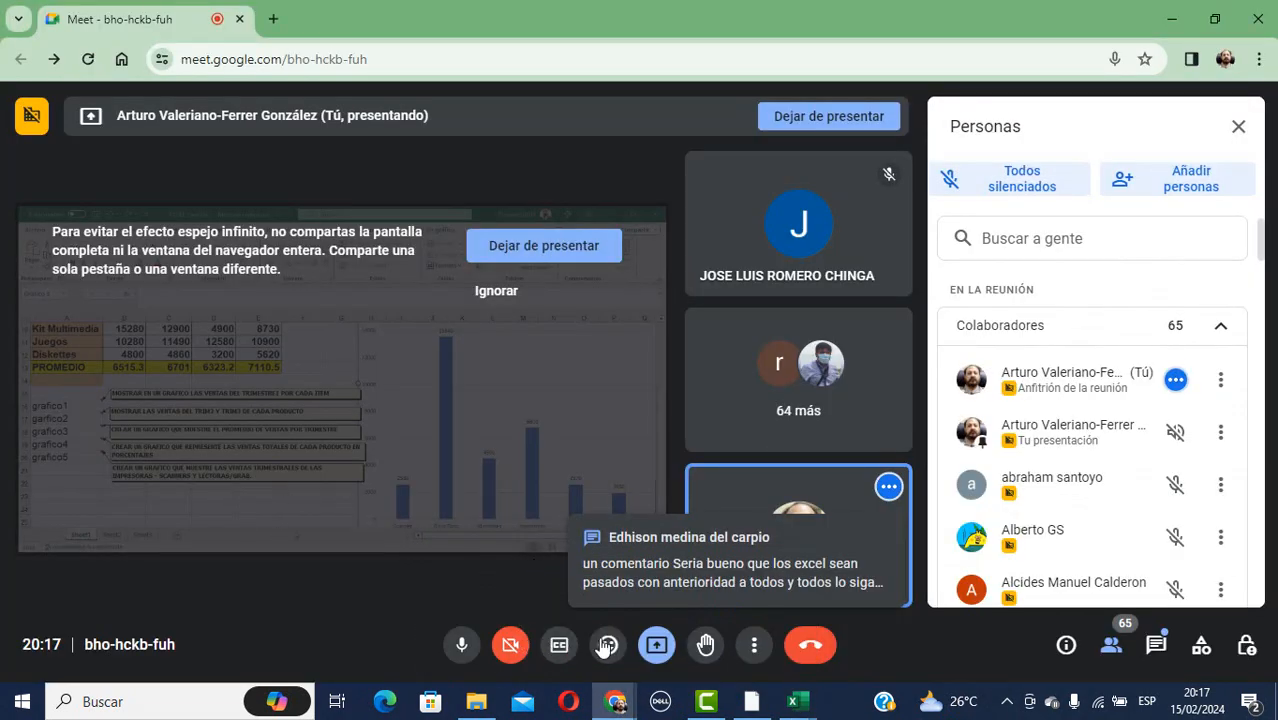
click(656, 646)
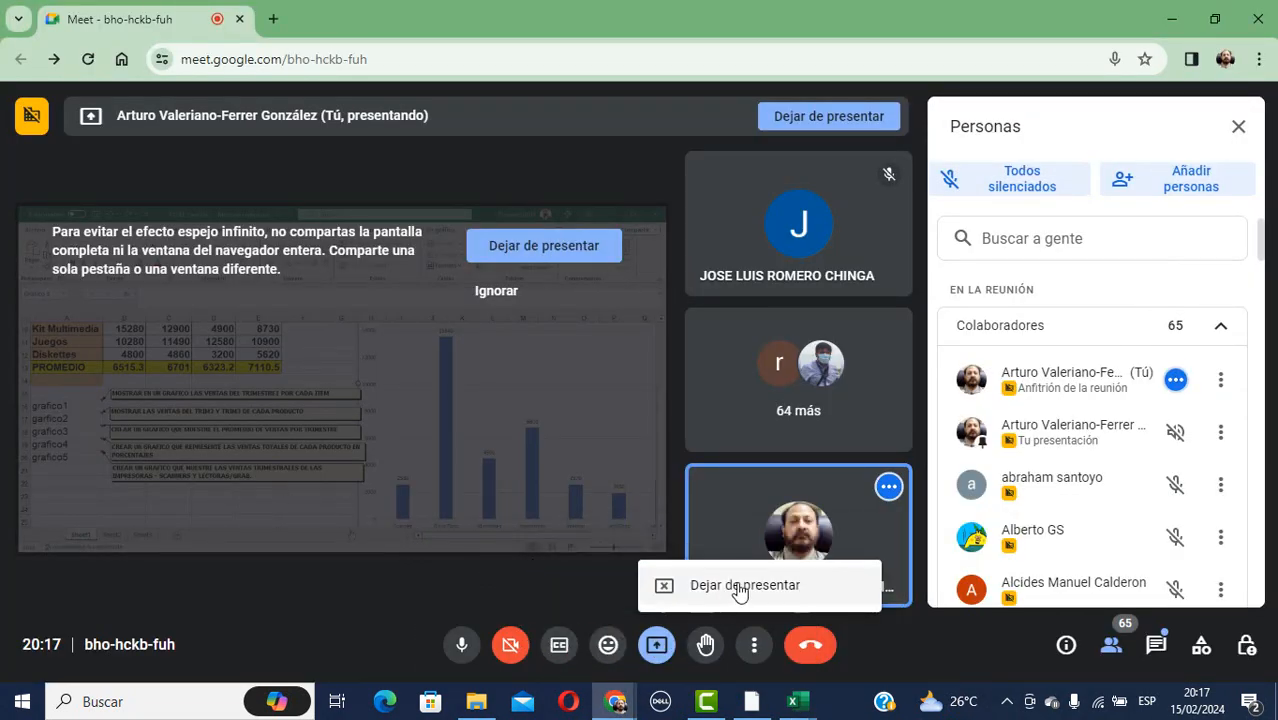
click(656, 648)
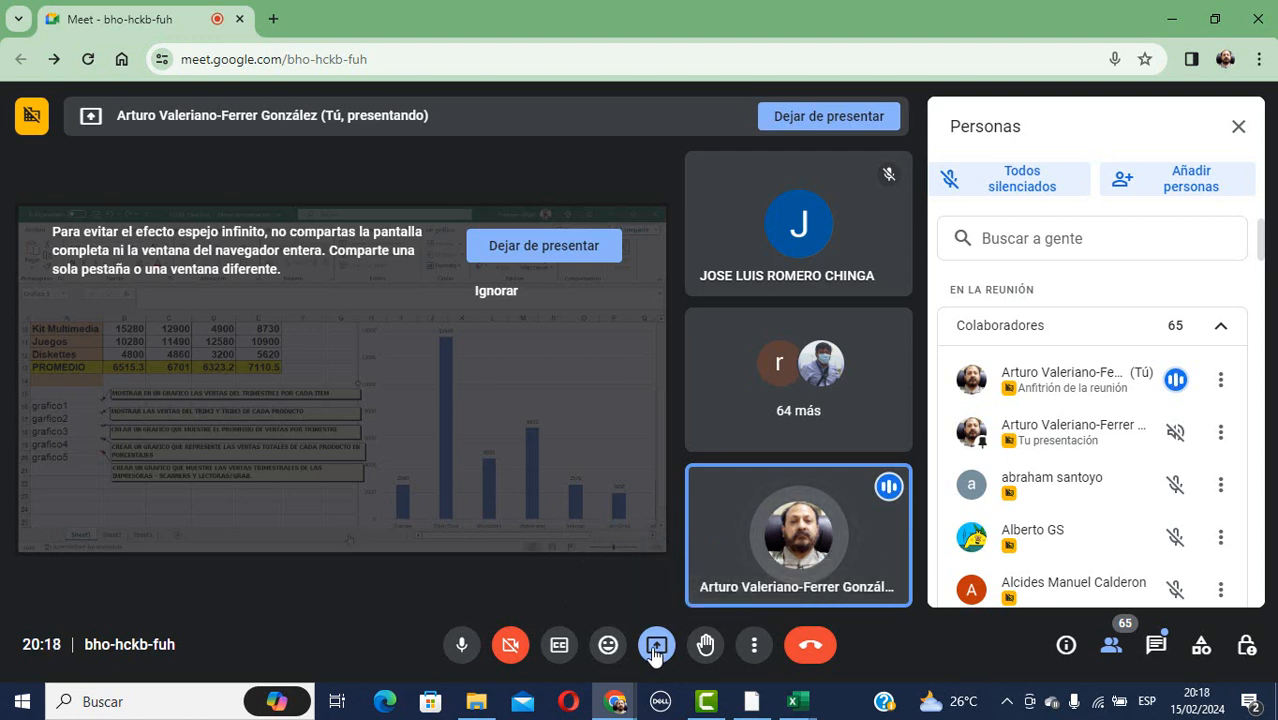
click(560, 256)
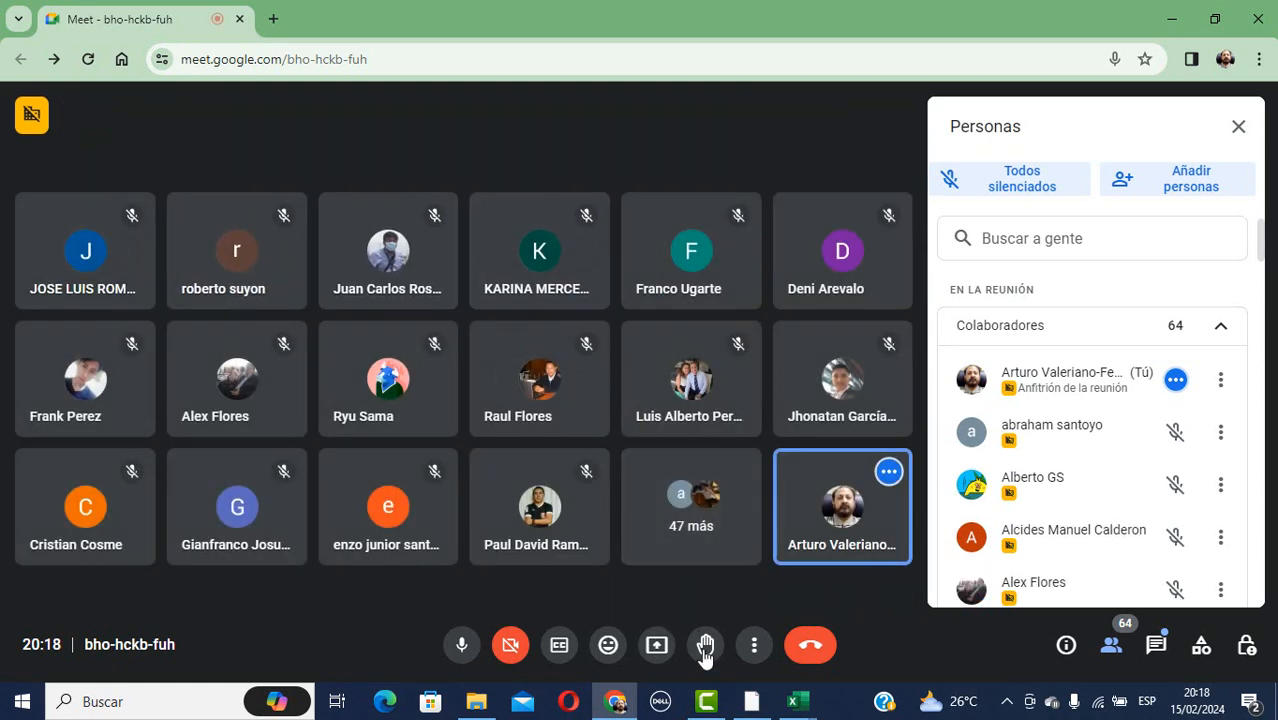
Present the excel clase9.xls window in Meet and select BONIF cells D3:D5.
click(656, 645)
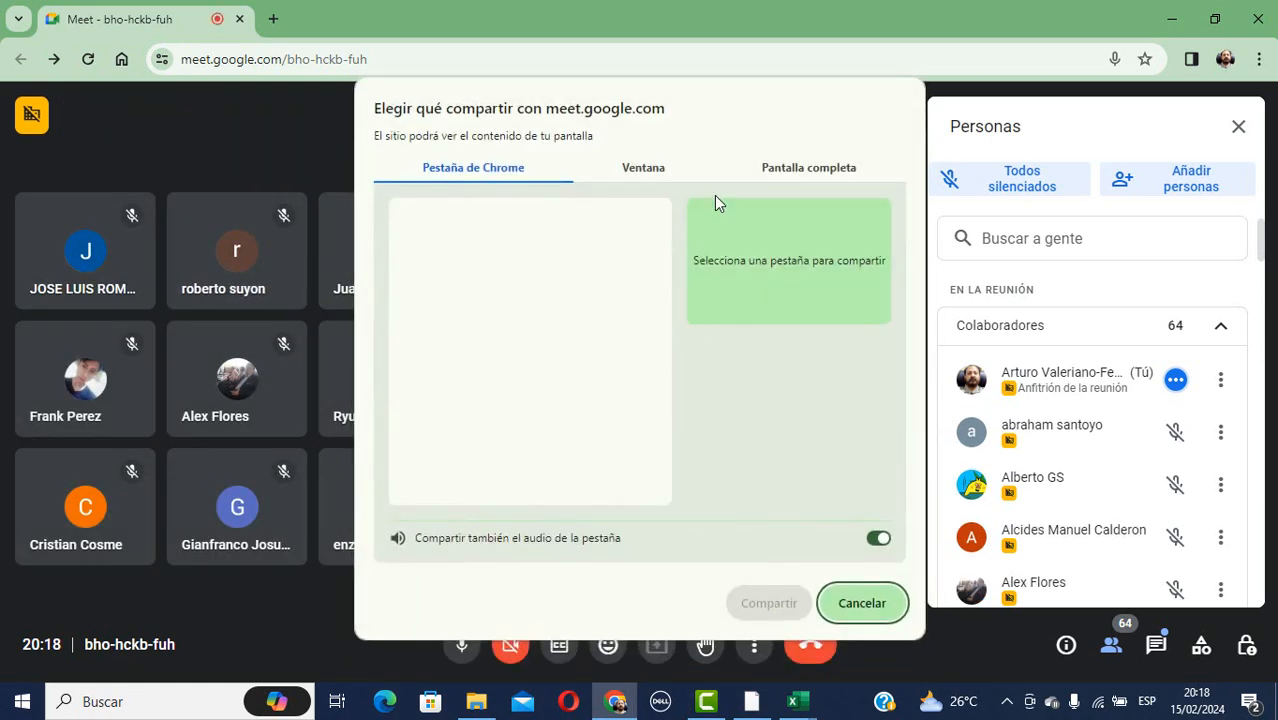
click(665, 176)
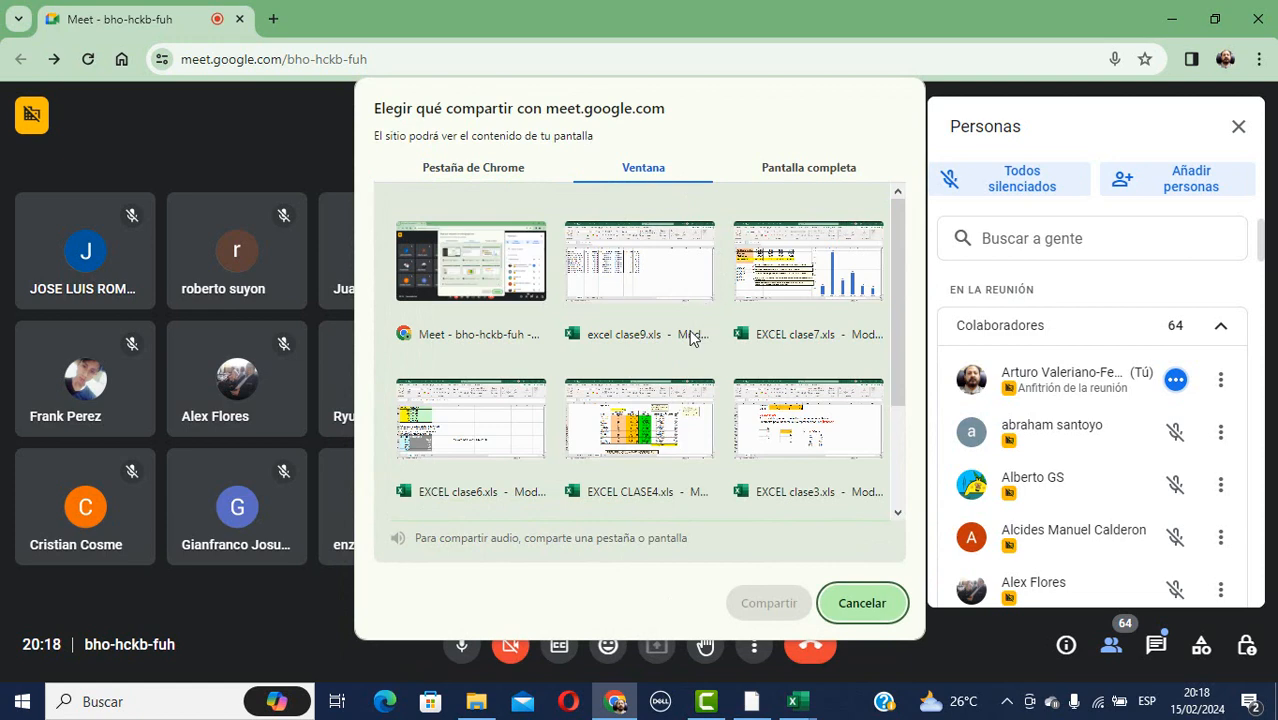
click(646, 277)
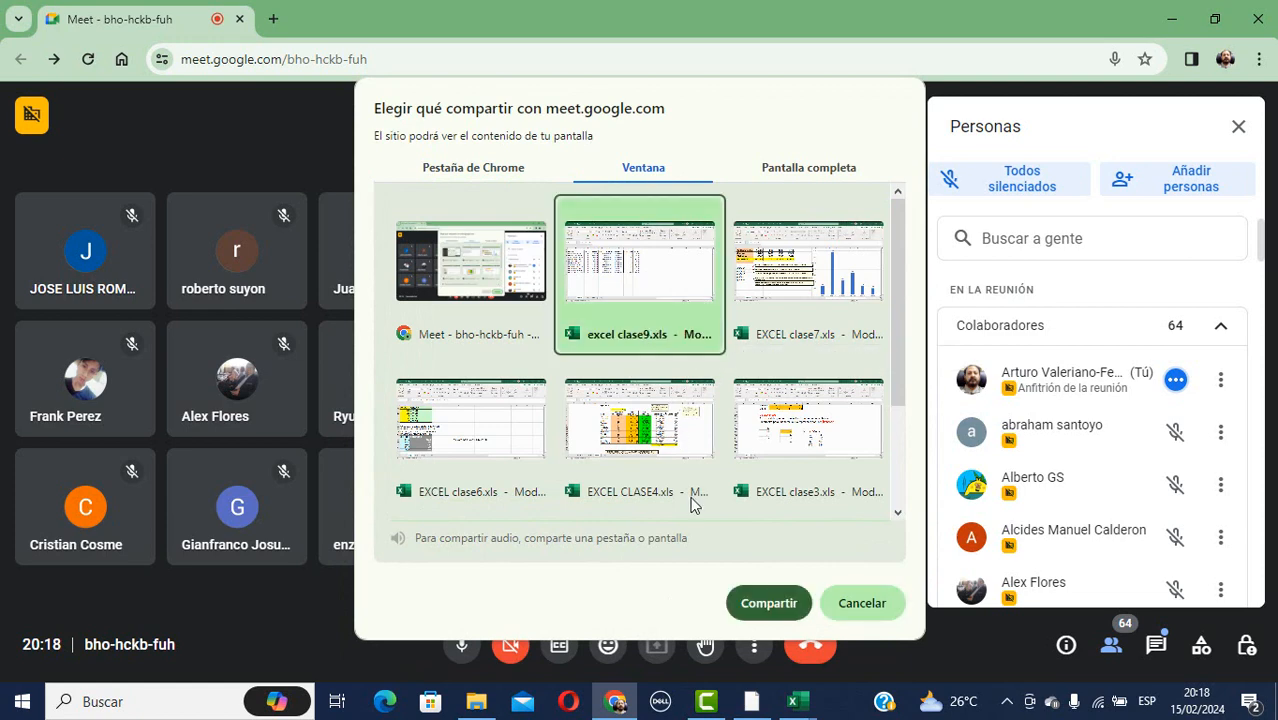
click(768, 603)
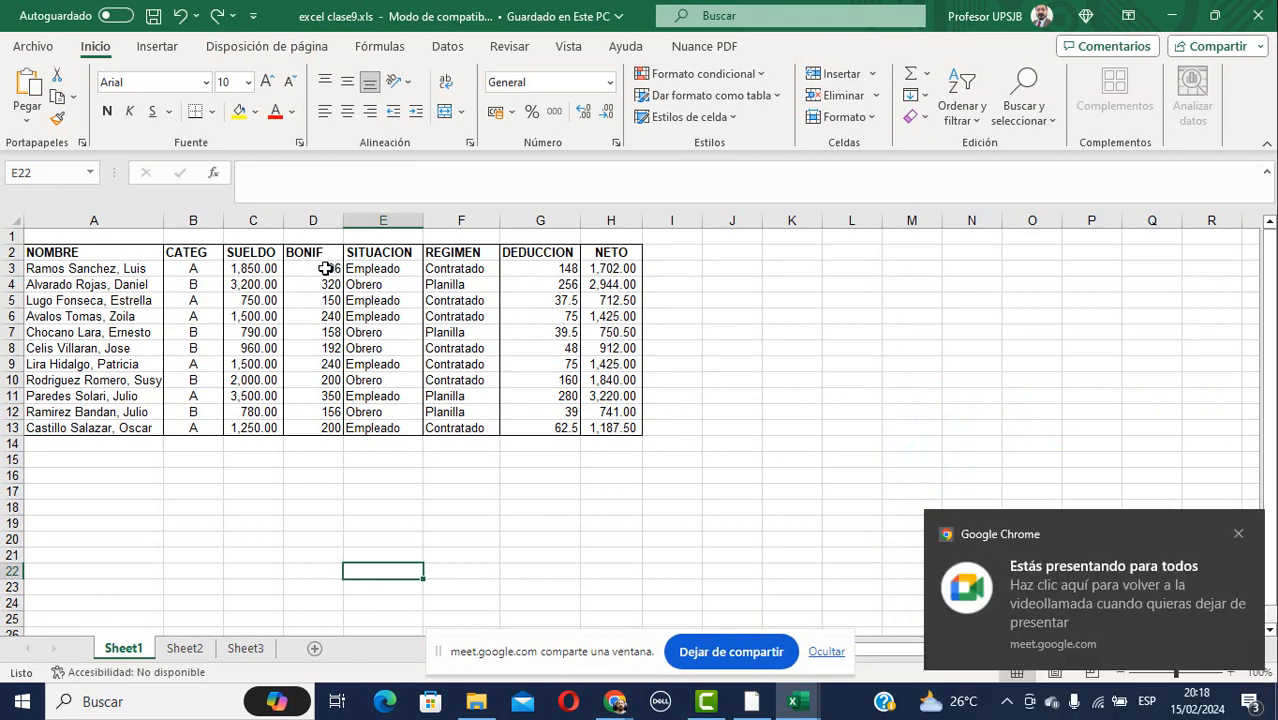
drag(326, 268, 316, 300)
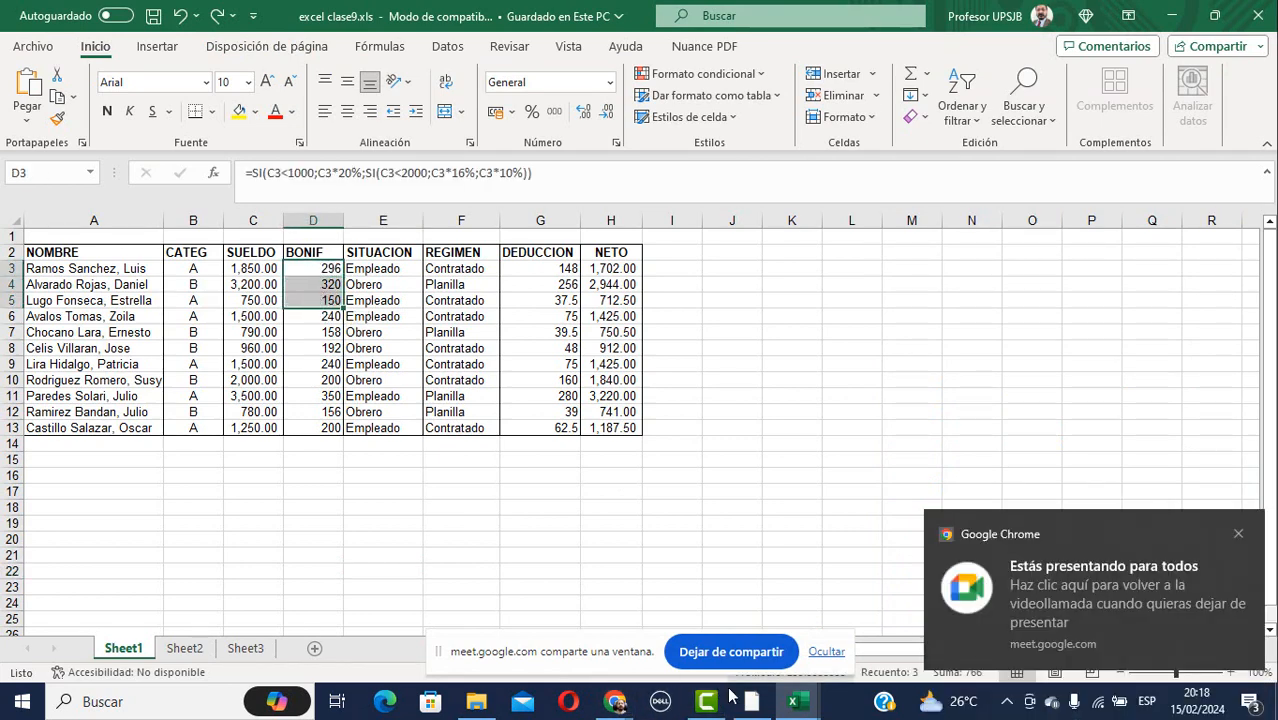
click(614, 701)
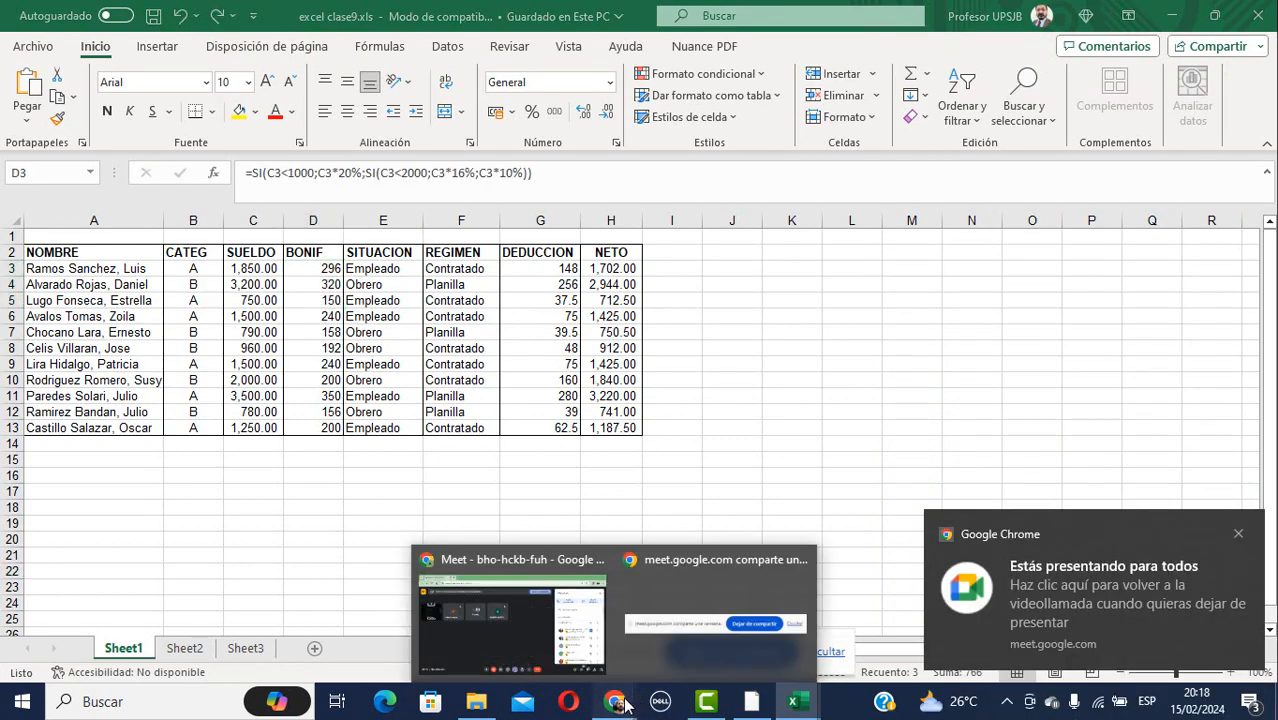
Return to the Meet call, hide the window-sharing notice bar and mute the microphone.
click(499, 558)
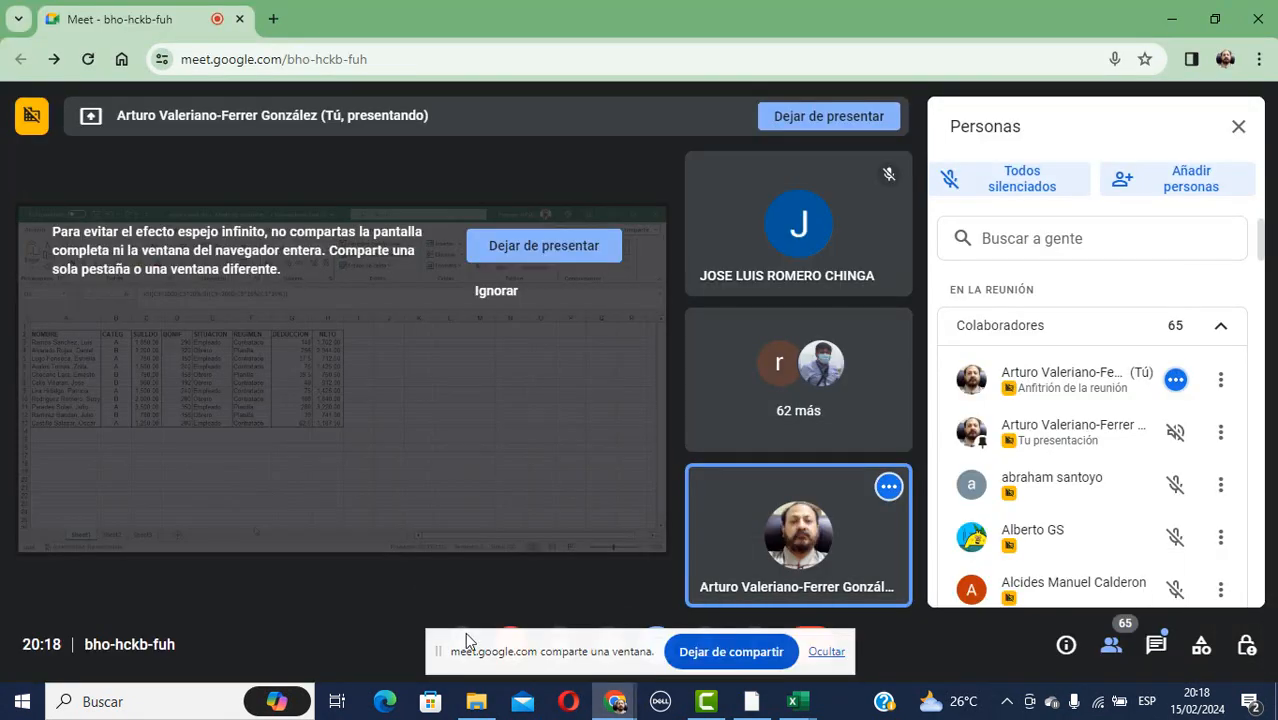
click(827, 651)
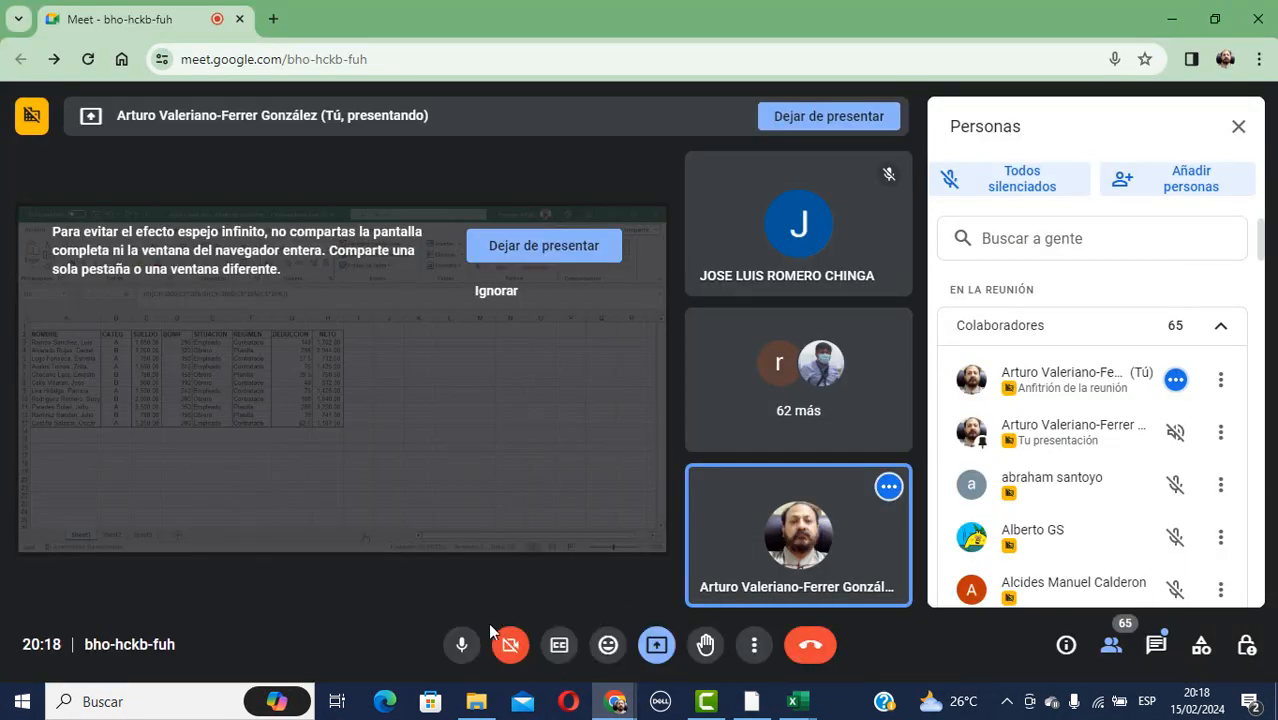
click(461, 644)
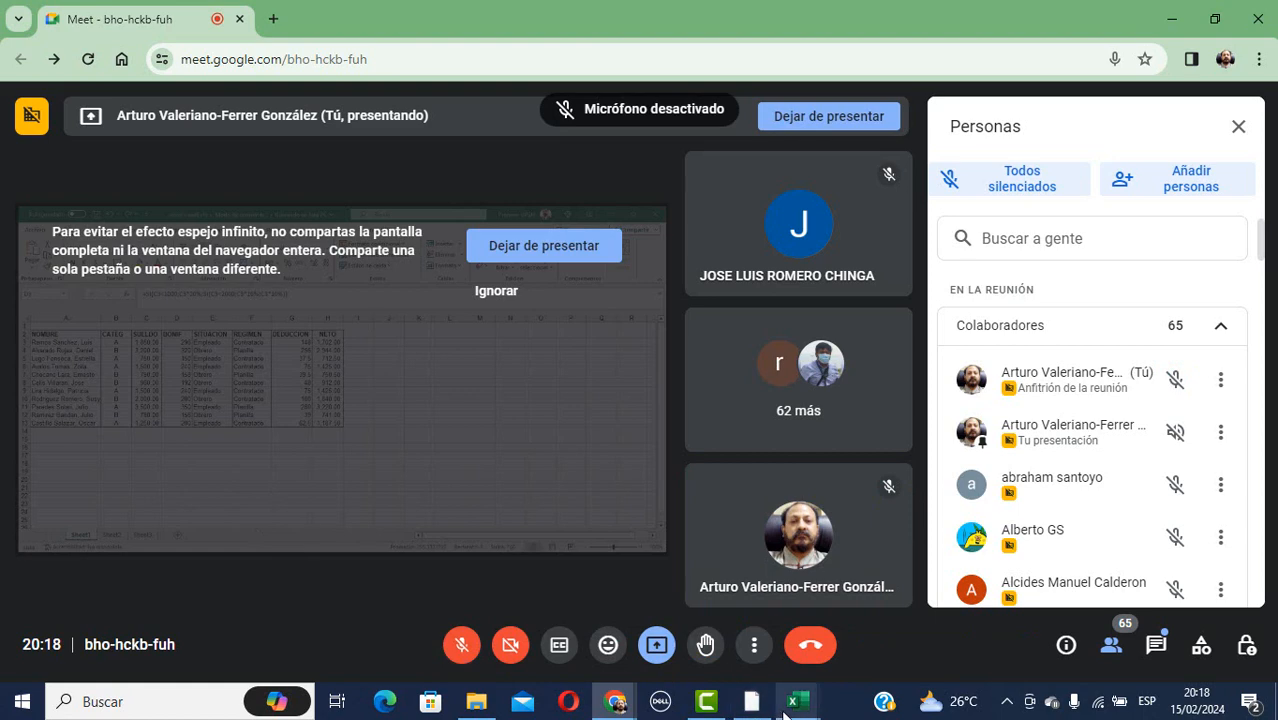
Close the Chrome window previews and unmute the microphone.
mouse_move(785, 703)
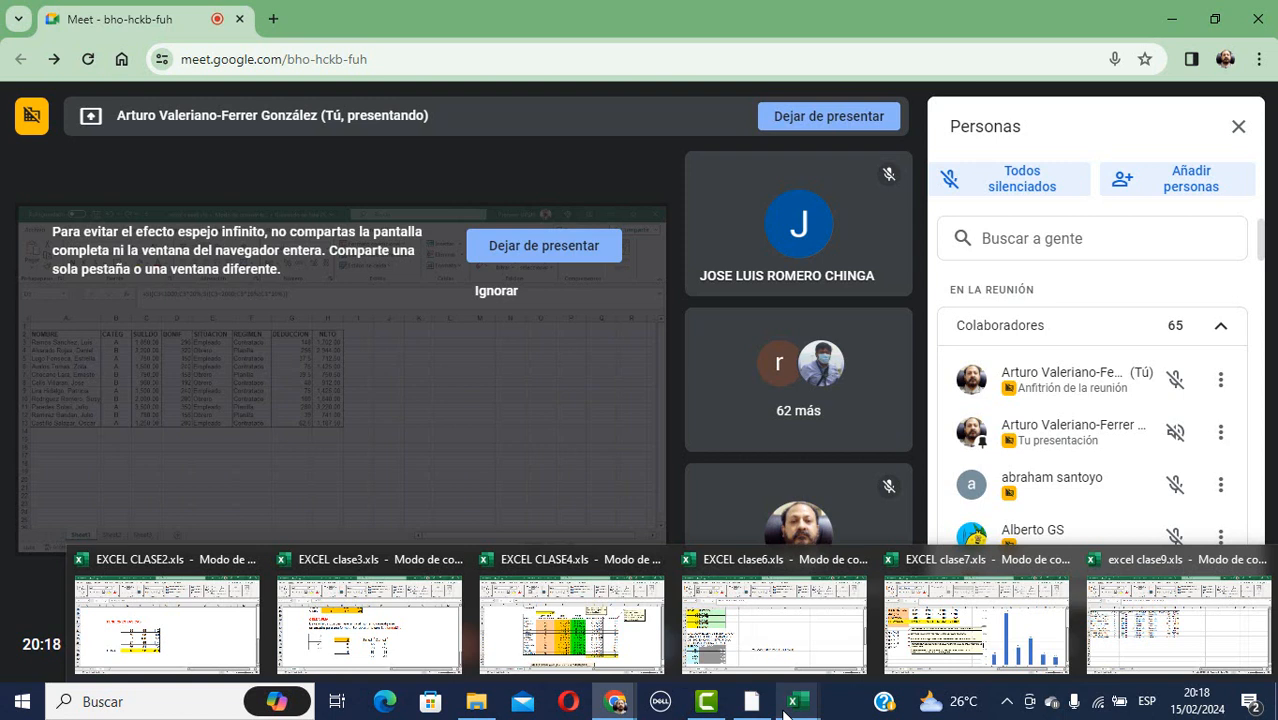
mouse_move(615, 701)
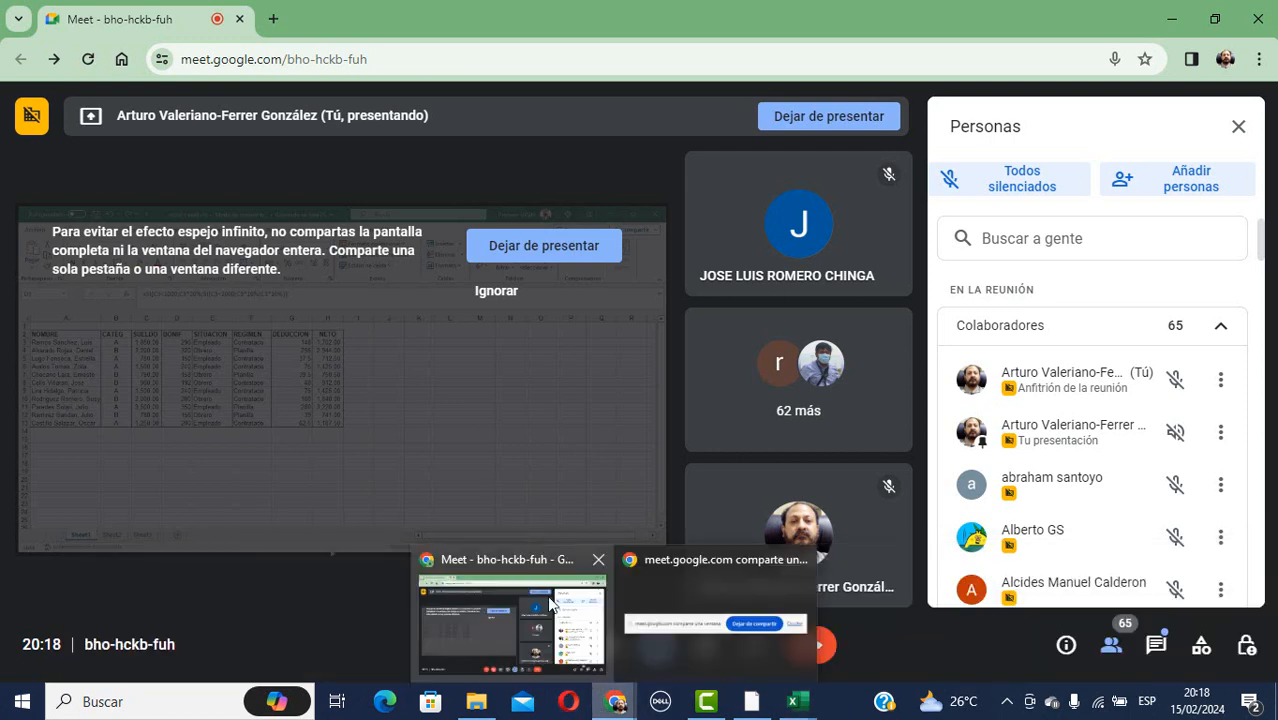
click(481, 555)
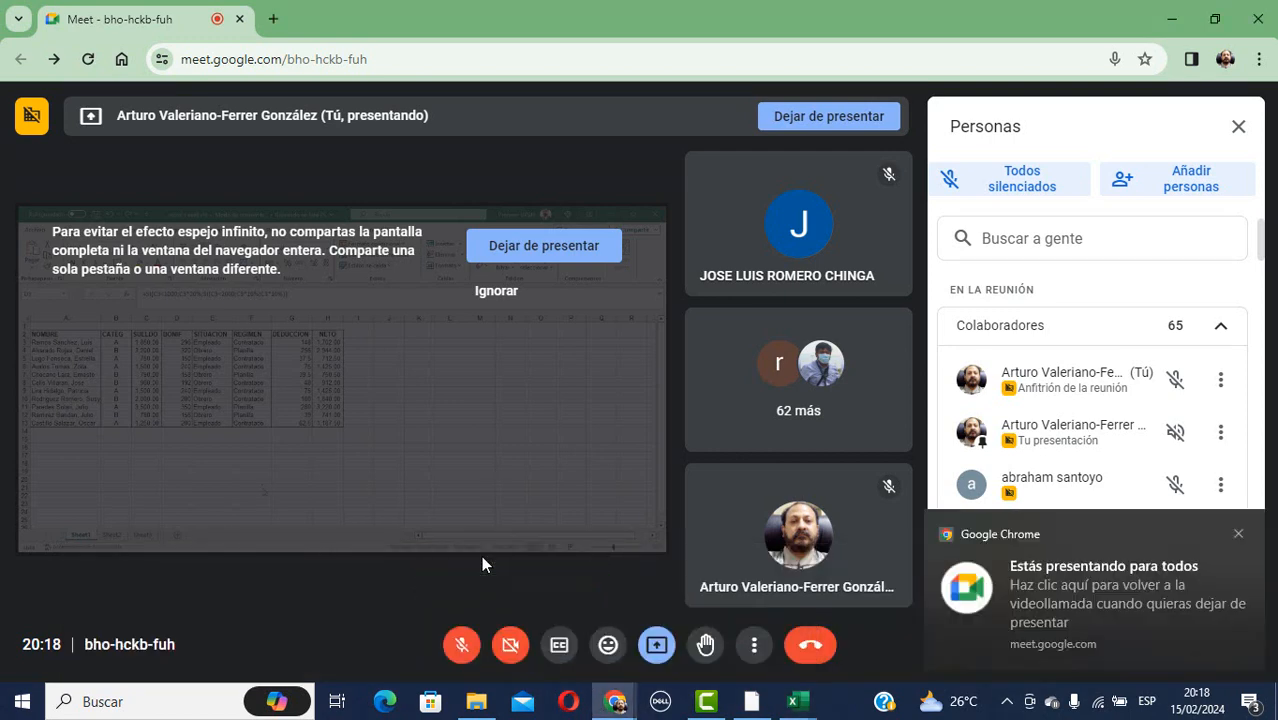
click(463, 645)
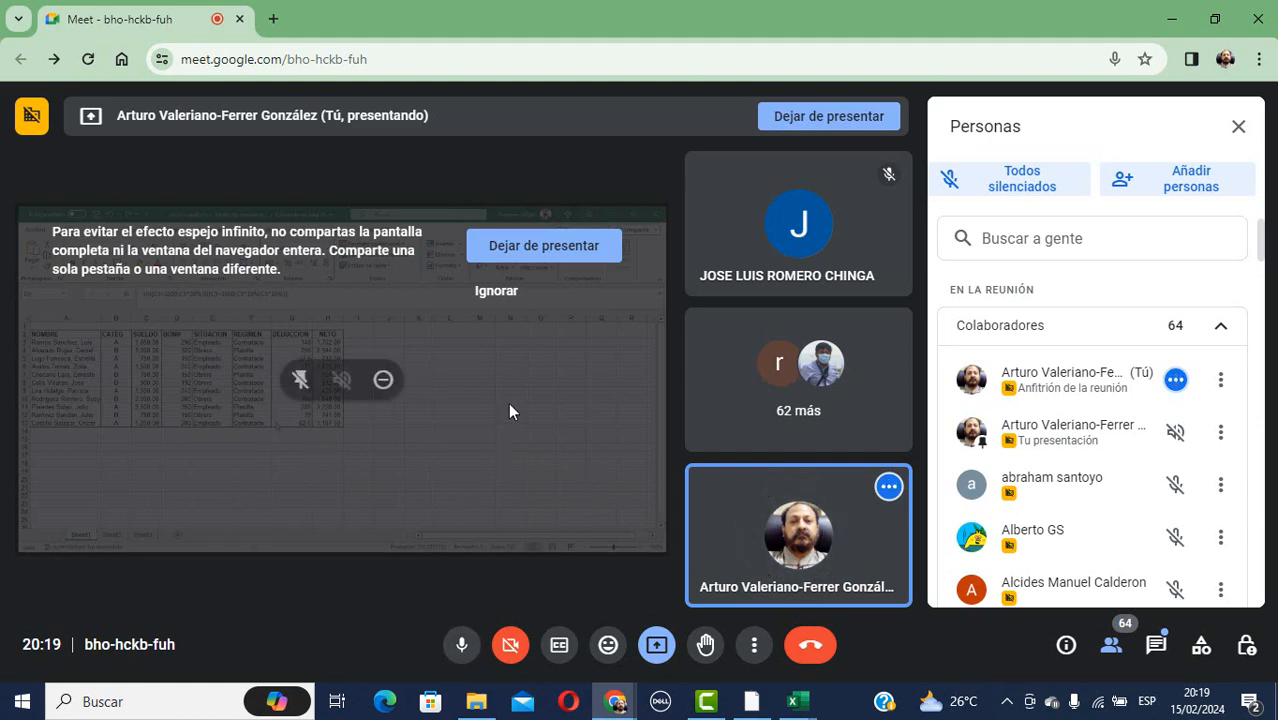
Dismiss the presenting notification and open the '62 más' Meet participants list.
click(796, 701)
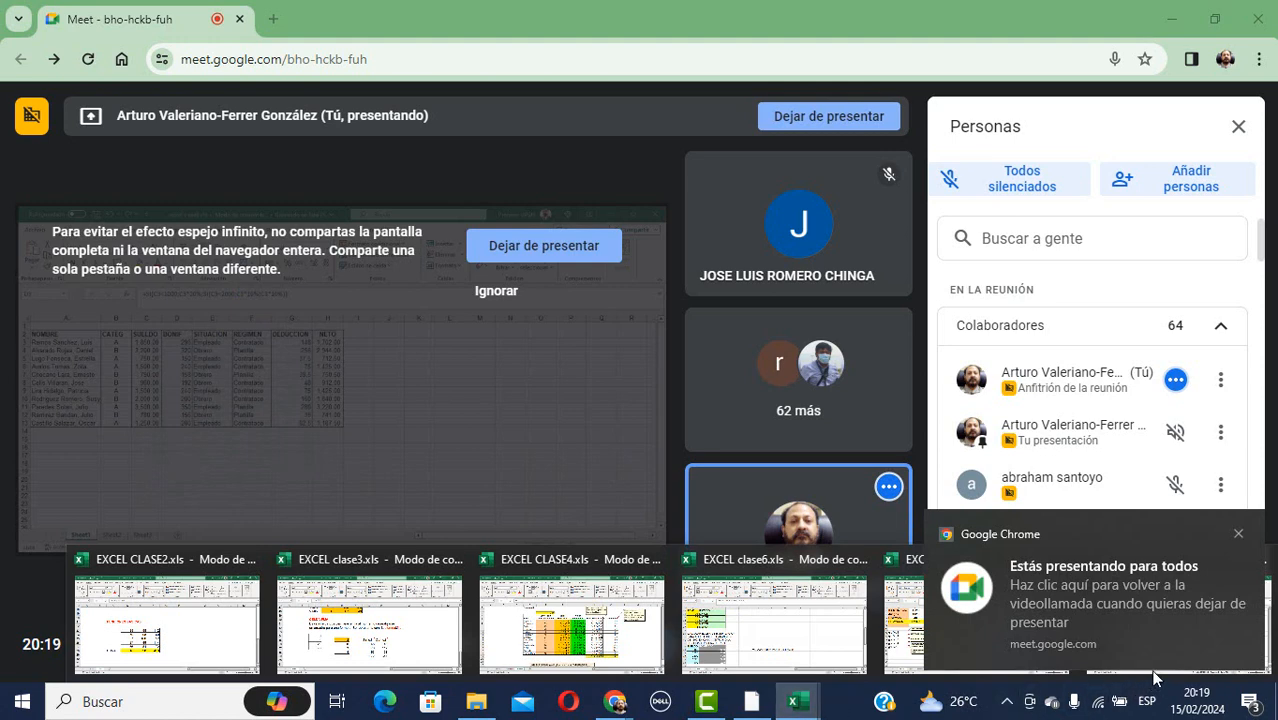
mouse_move(797, 701)
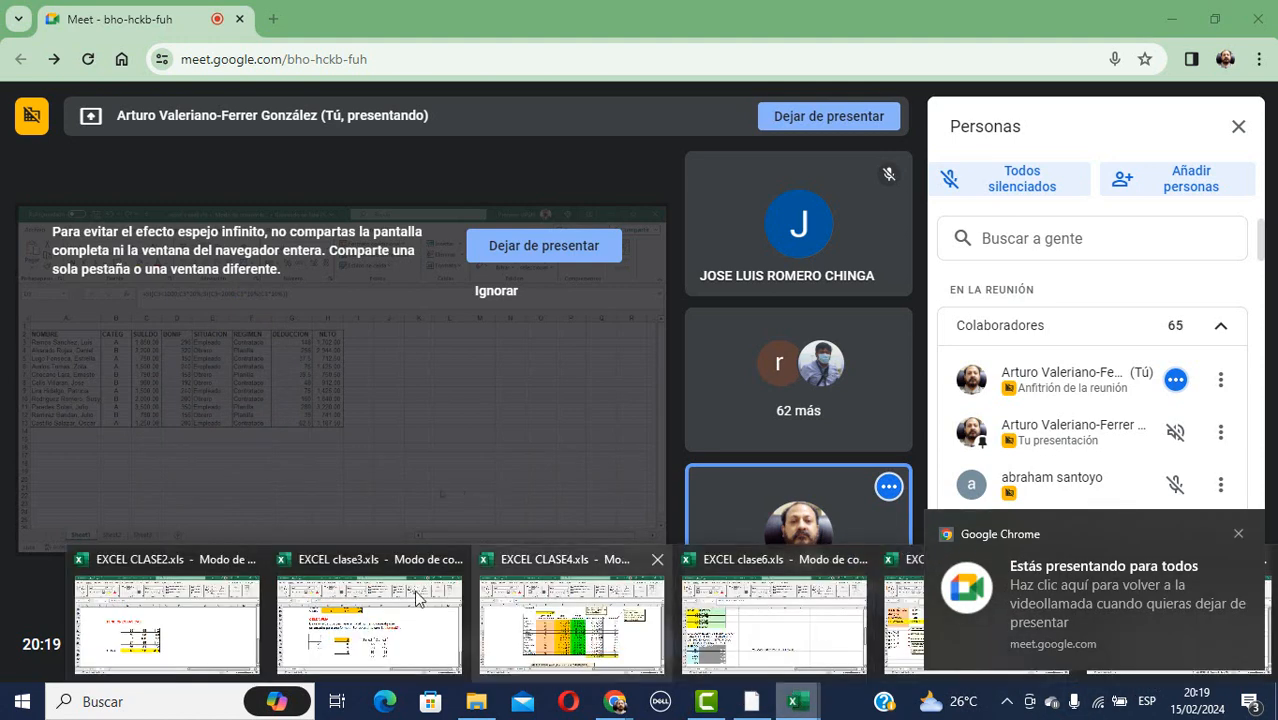
click(1238, 534)
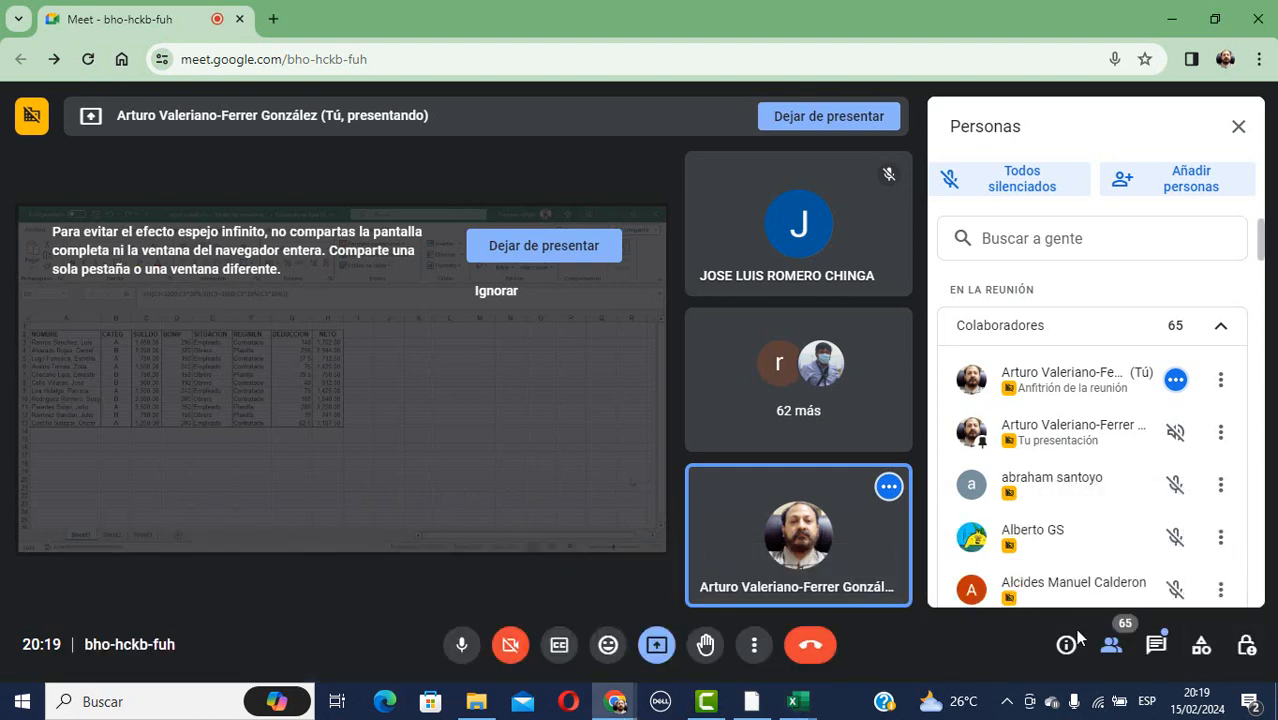
mouse_move(810, 708)
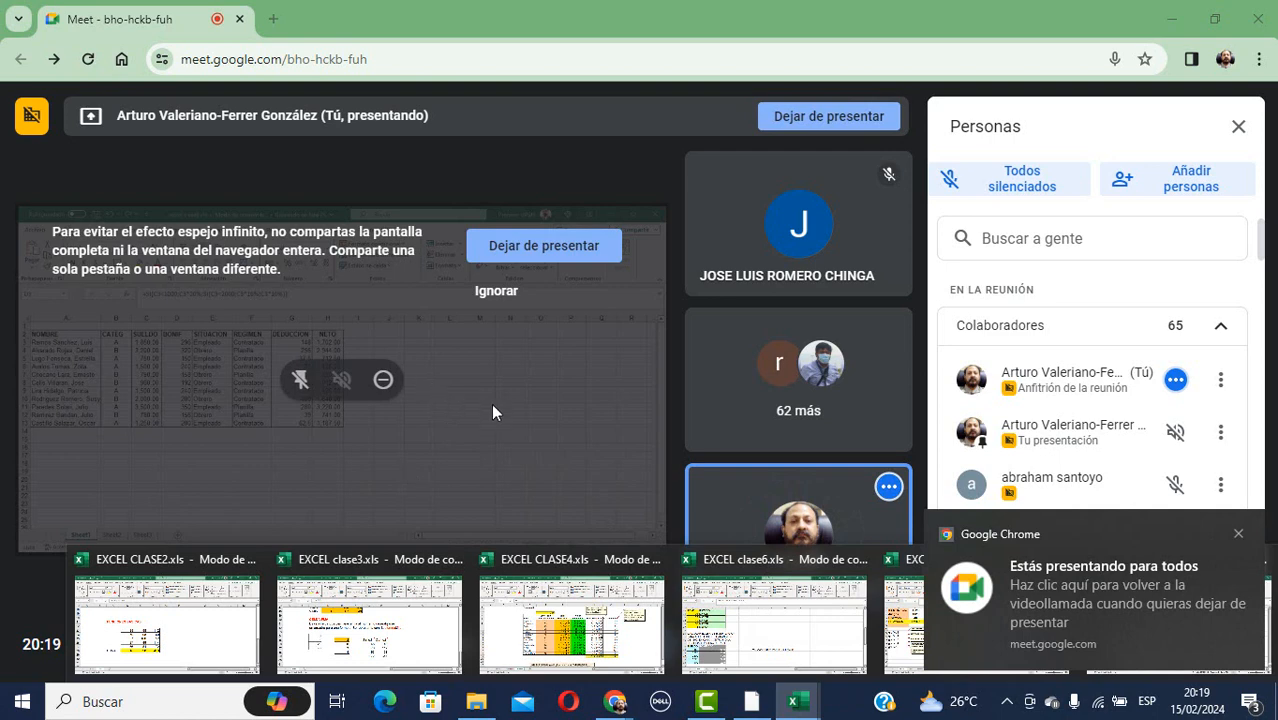
click(689, 678)
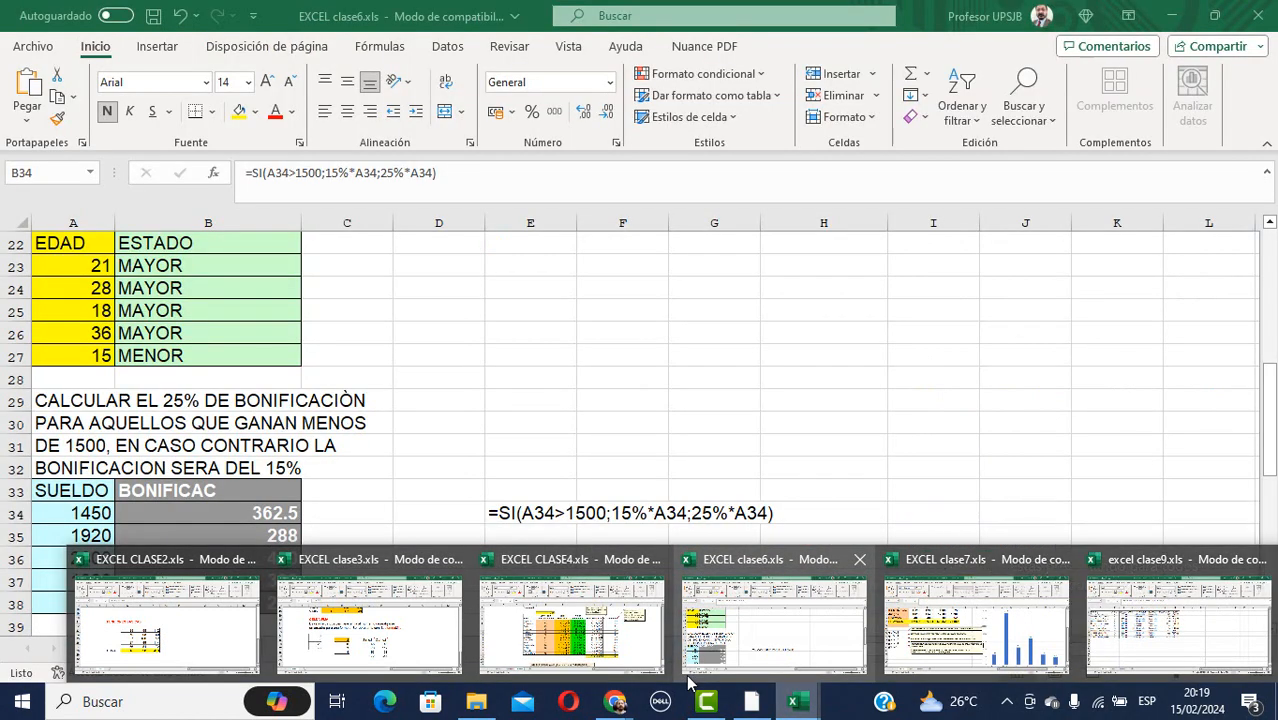
click(738, 431)
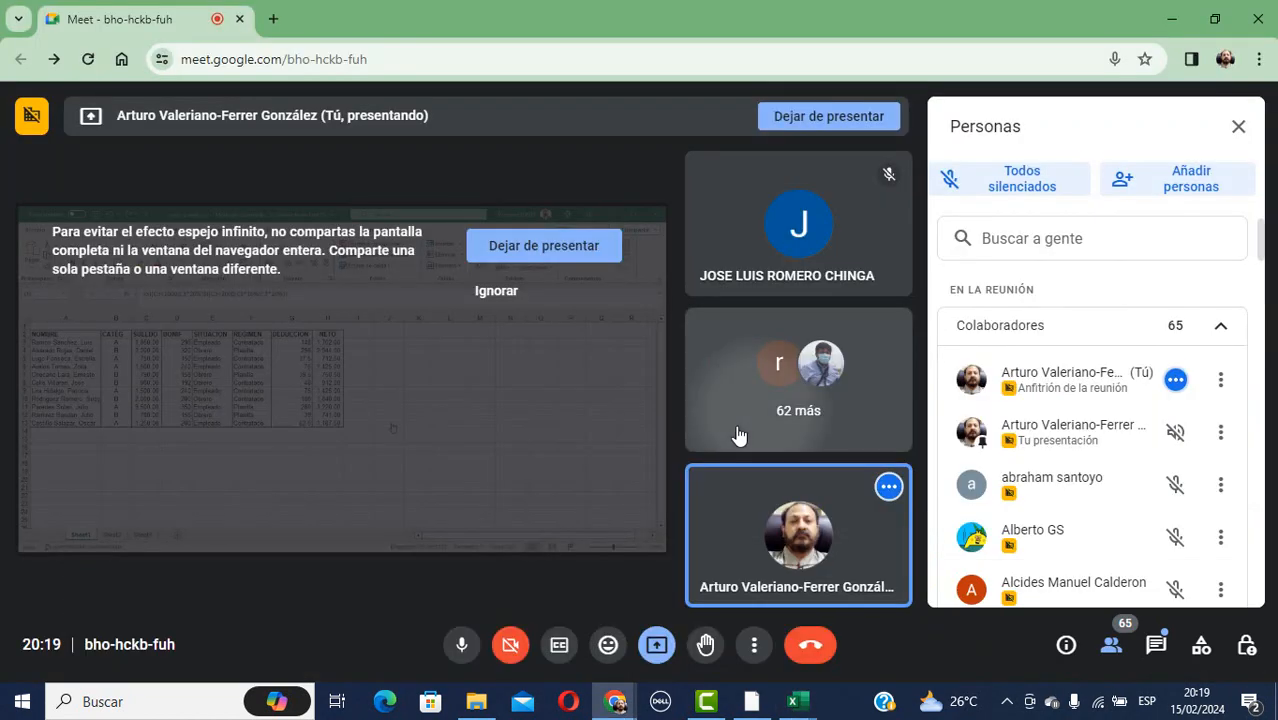
Back in Excel, clear the BONIF values in D3:D13.
key(alt+Tab)
key(Tab)
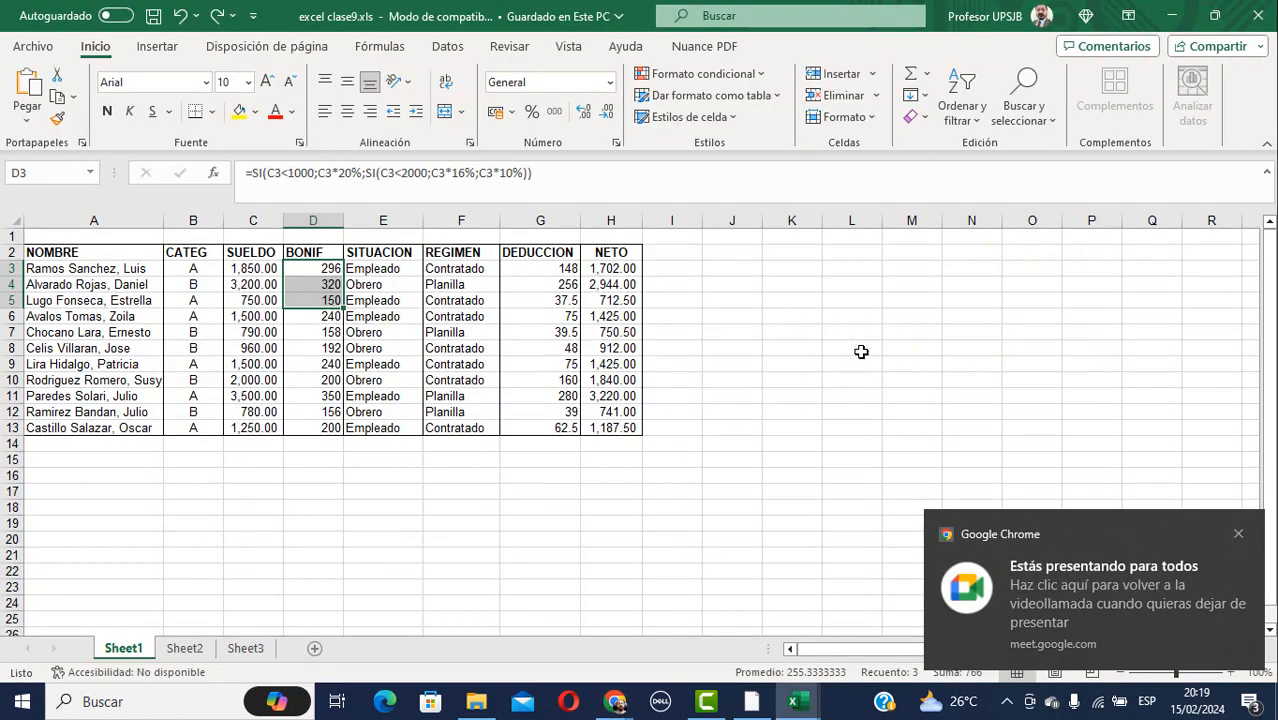
click(1240, 537)
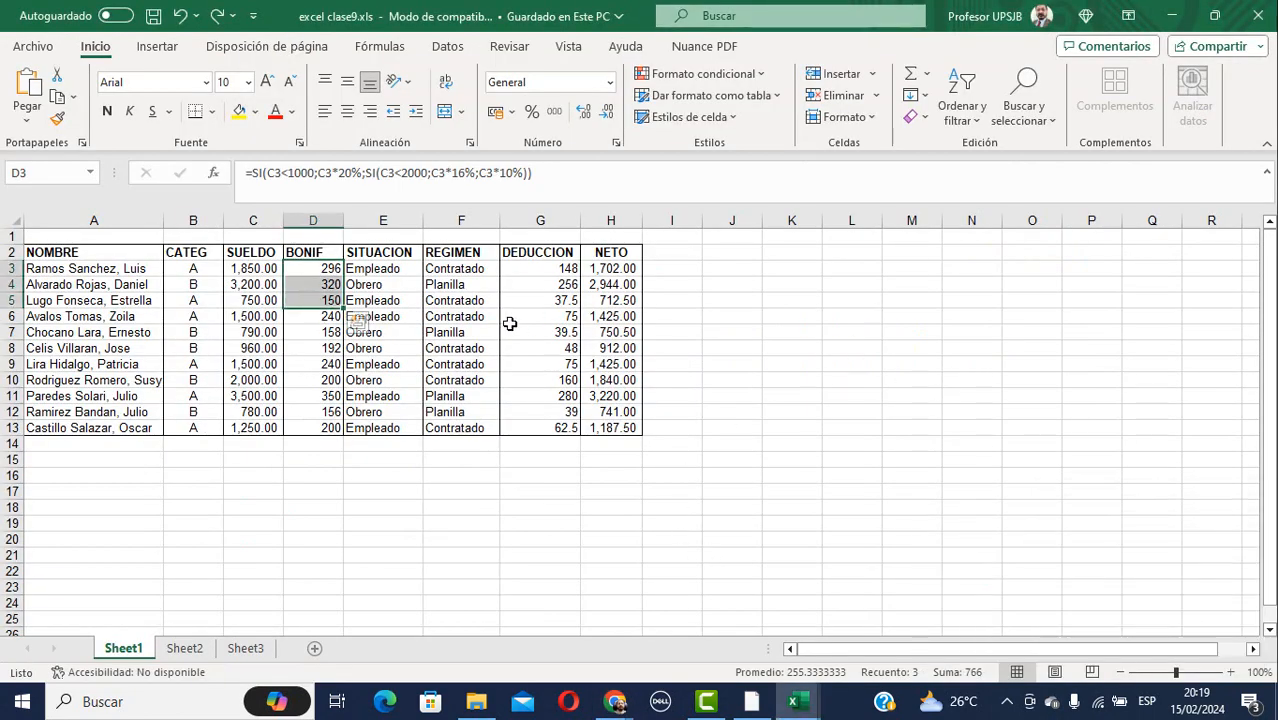
click(311, 263)
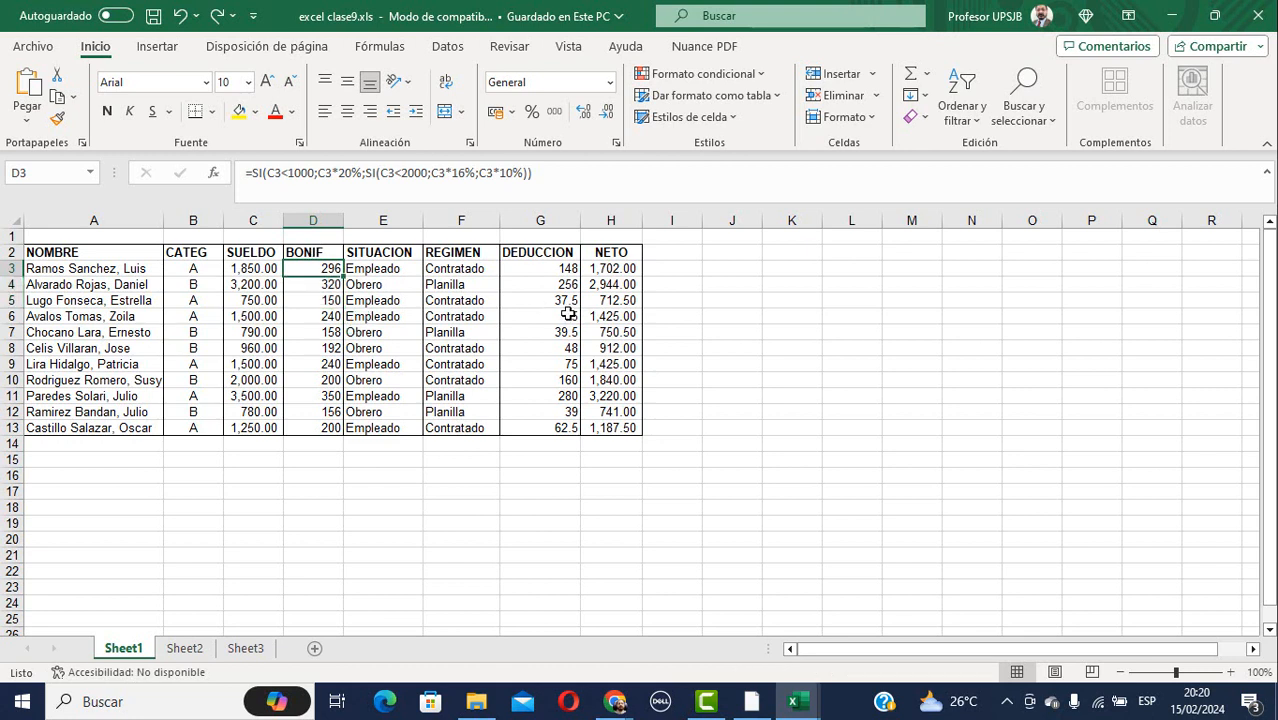
key(shift+Down)
key(shift+Down)
key(shift+Down)
key(shift+Down)
key(shift+Down)
key(shift+Down)
key(shift+Down)
key(shift+Down)
key(shift+Down)
key(shift+Down)
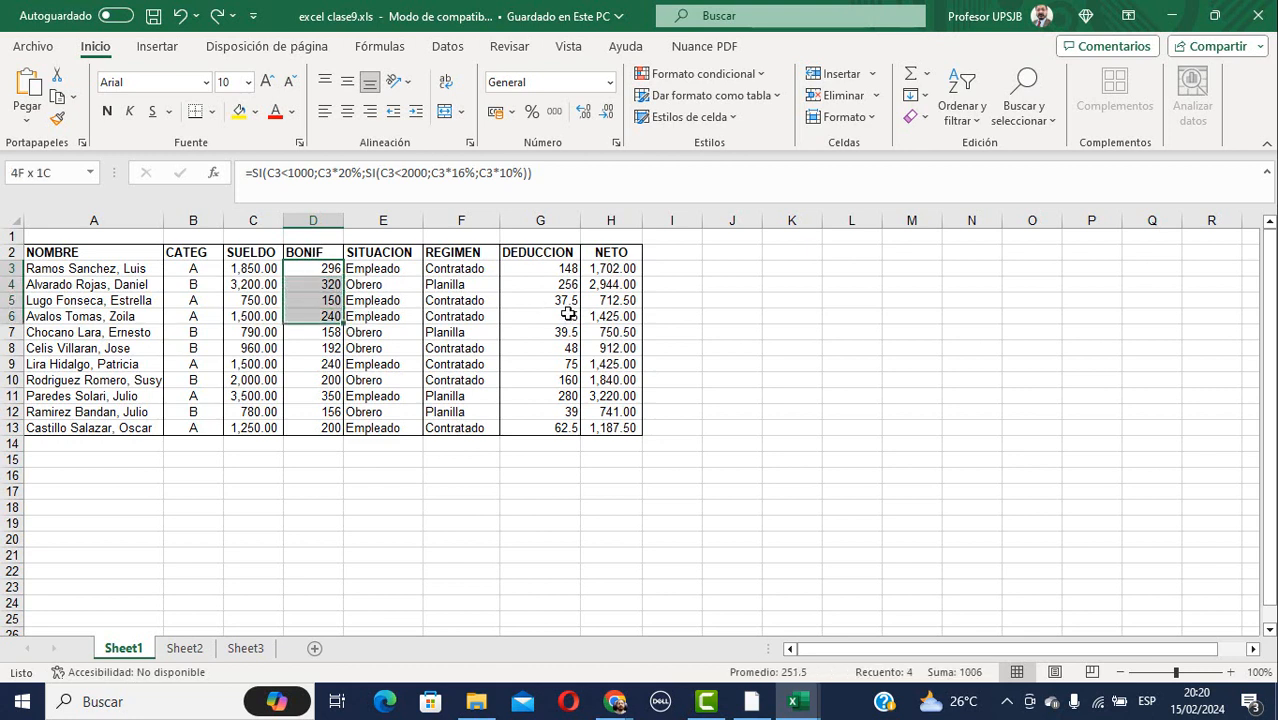
key(ctrl+v)
key(Delete)
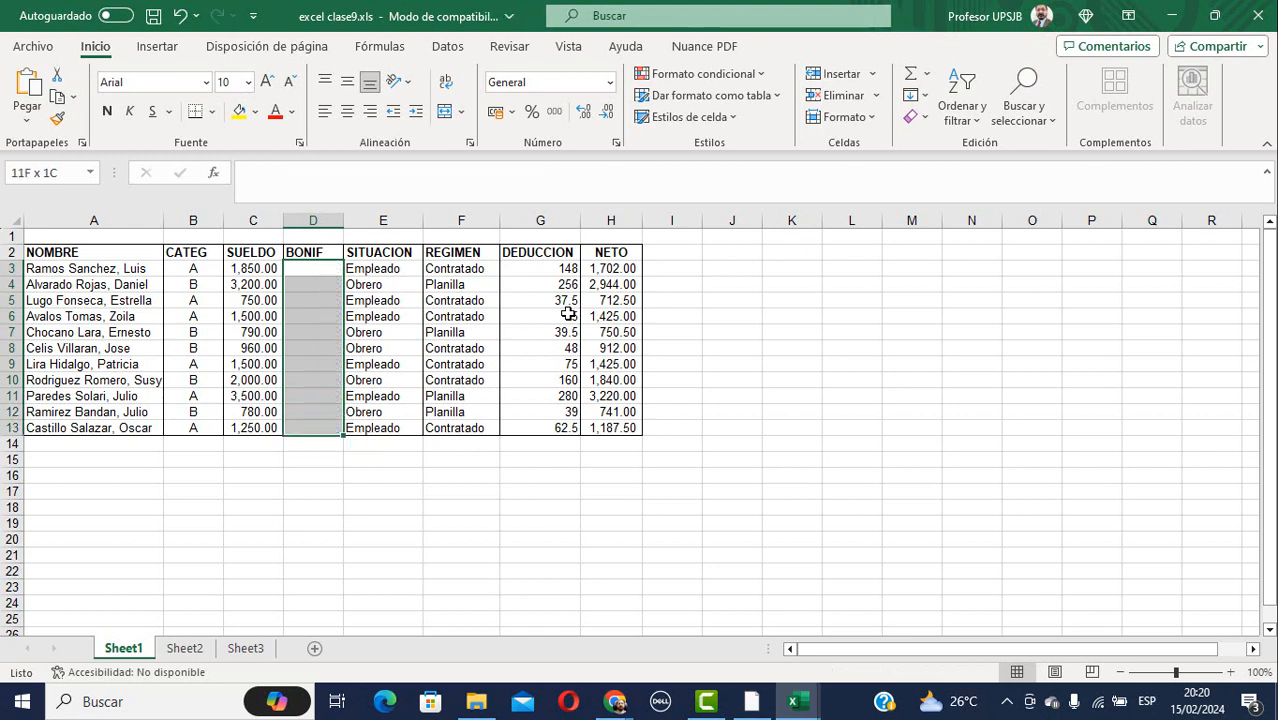
Clear the DEDUCCION values in G3:G13 and the NETO values in H3:H13.
key(Right)
key(Right)
key(Right)
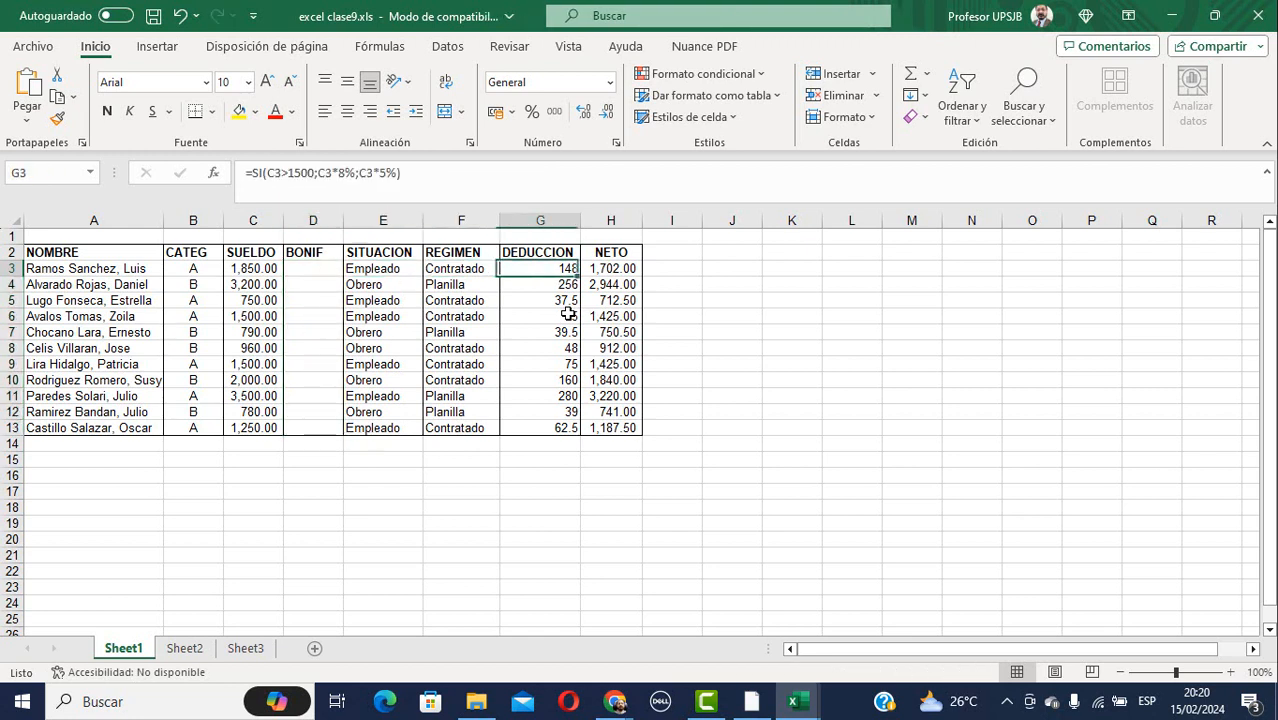
key(Right)
key(Left)
key(shift+Down)
key(shift+Down)
key(shift+Down)
key(shift+Down)
key(shift+Down)
key(shift+Down)
key(shift+Down)
key(shift+Down)
key(shift+Down)
key(shift+Down)
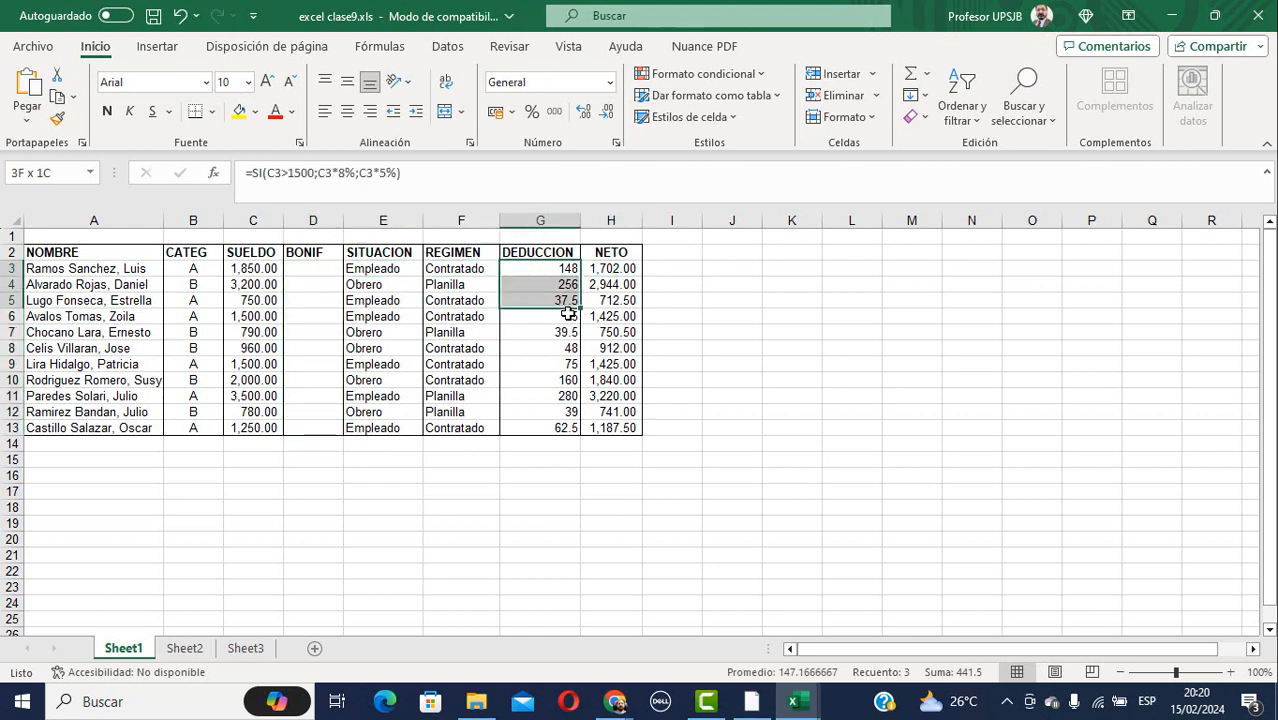
key(Delete)
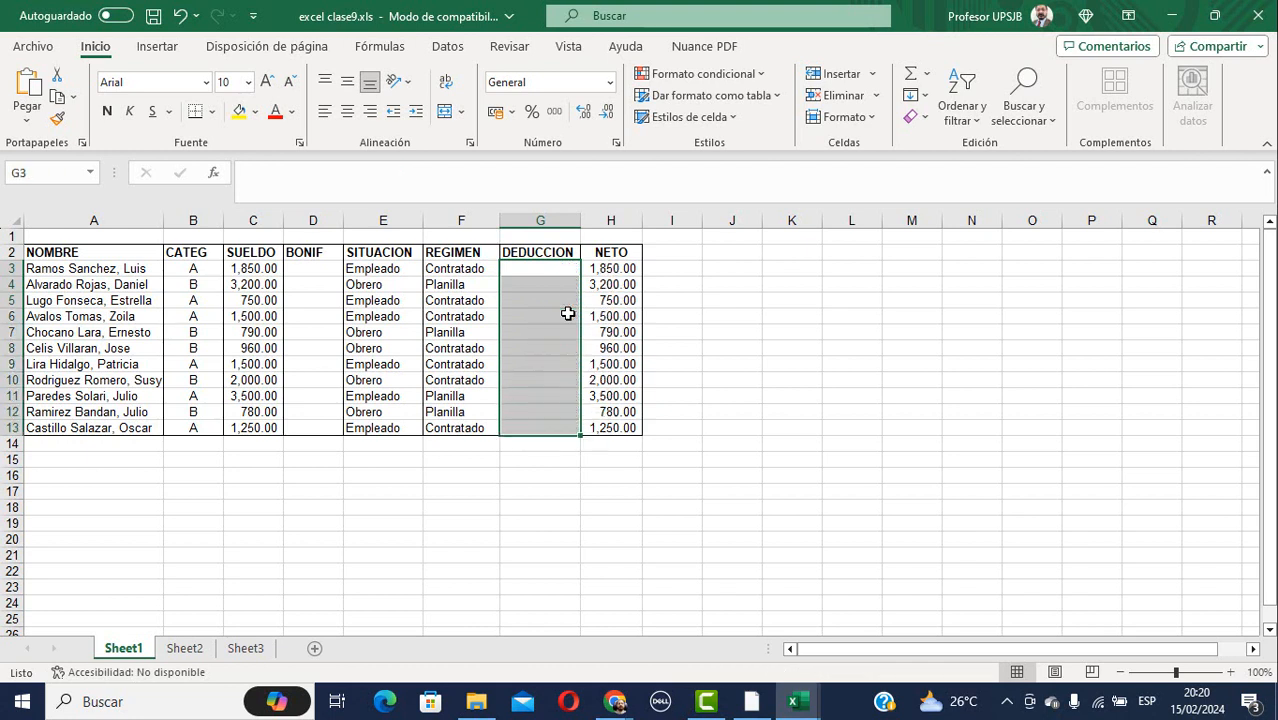
key(Right)
key(shift+Down)
key(shift+Down)
key(shift+Down)
key(shift+Down)
key(shift+Down)
key(shift+Down)
key(shift+Down)
key(shift+Down)
key(shift+Down)
key(shift+Down)
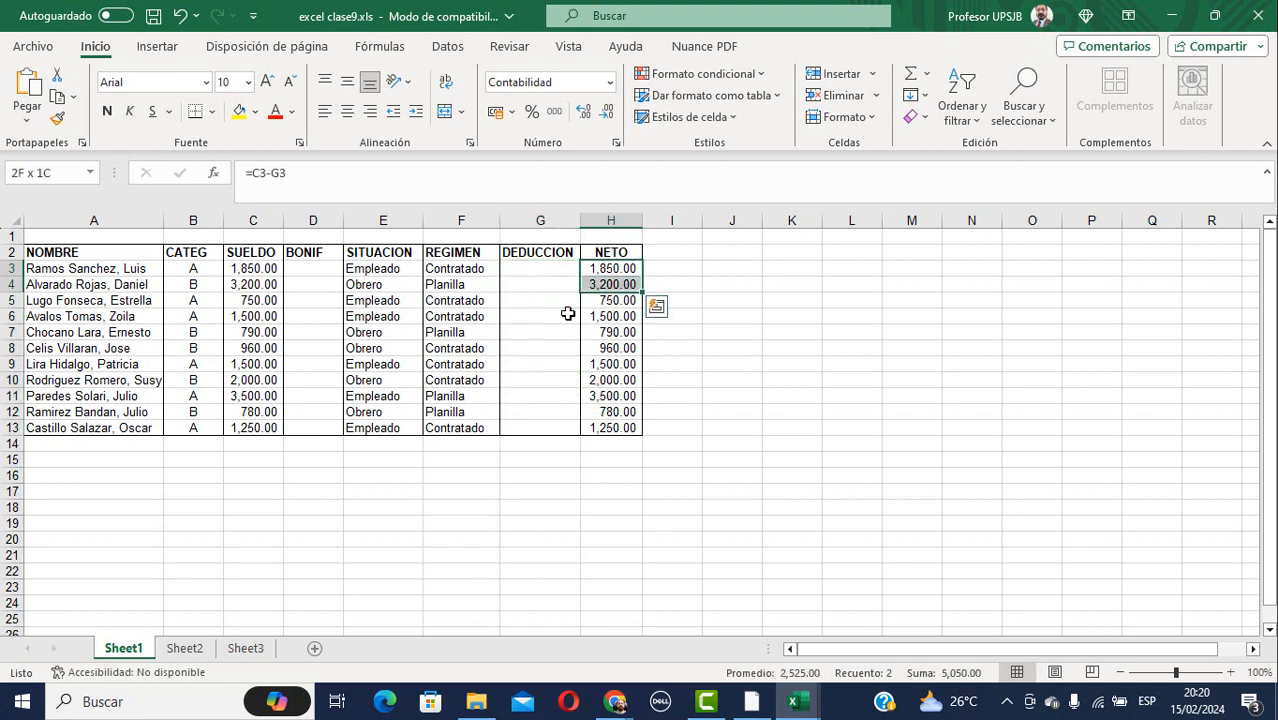
key(Delete)
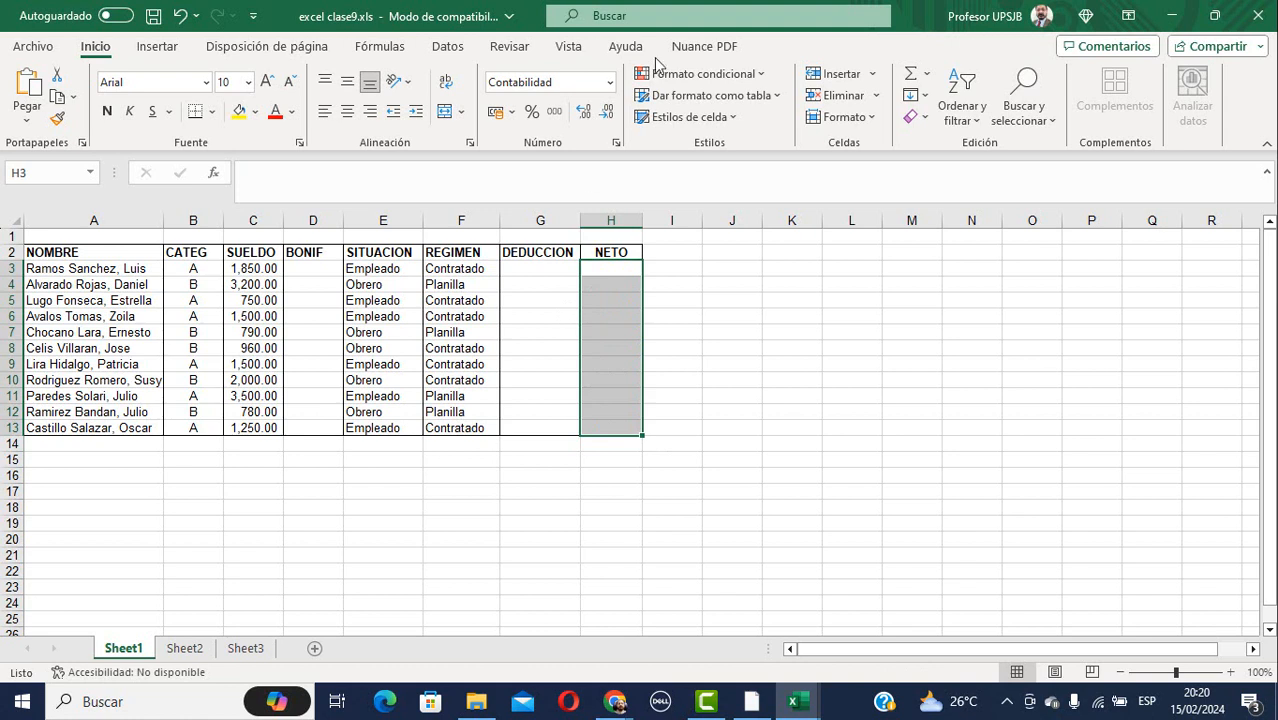
click(120, 460)
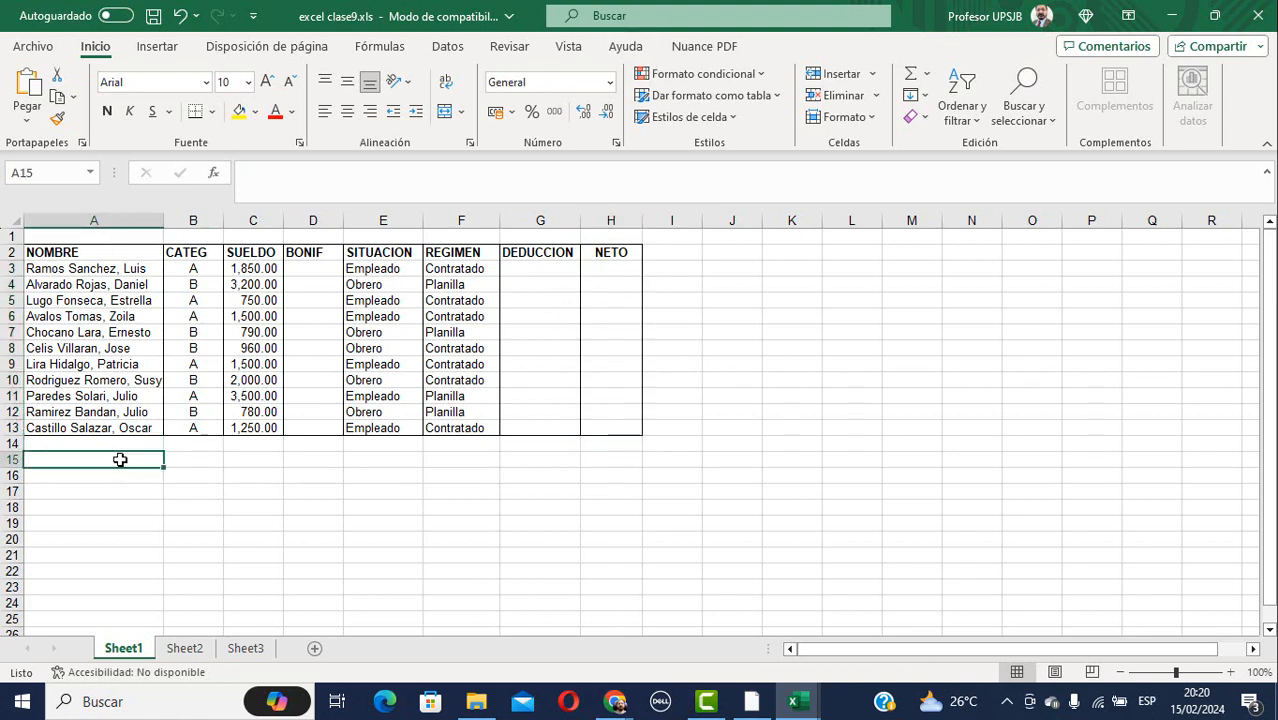
Enter 'Bonificacion sea 3% para categoria A, y 5% categoria B' in A15 and recheck it.
text(bONIFI)
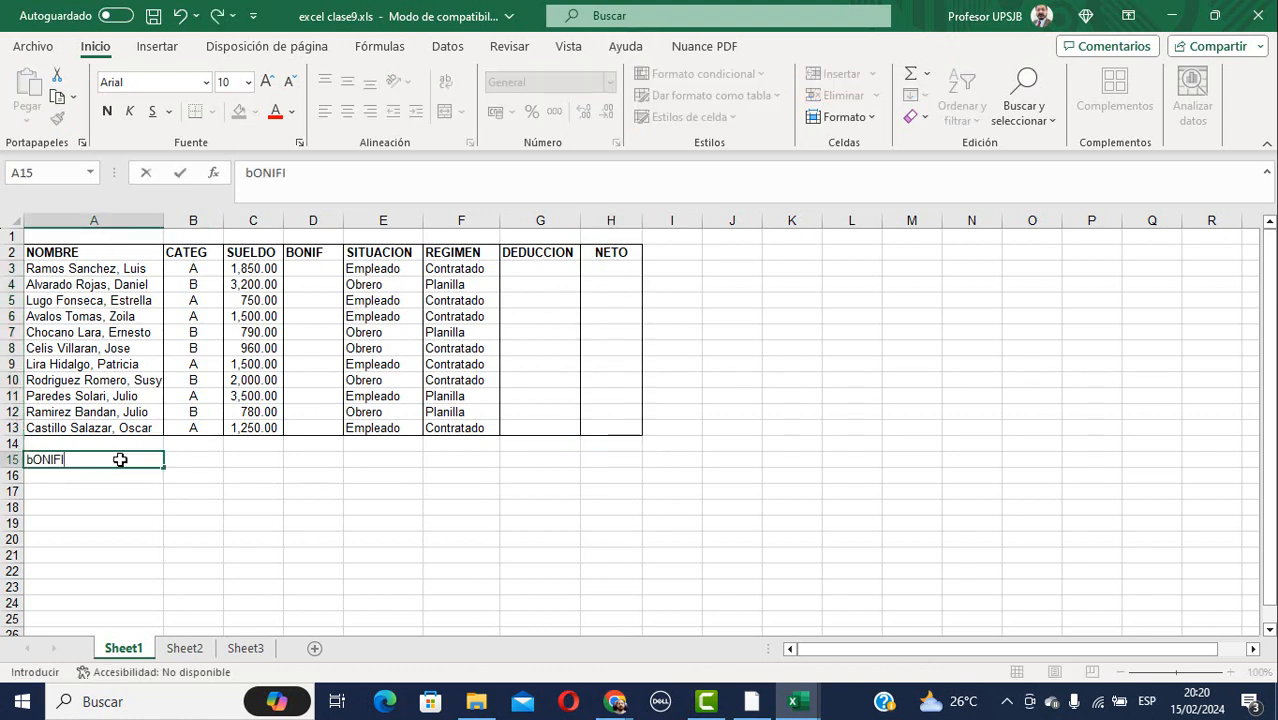
text(CACION sea)
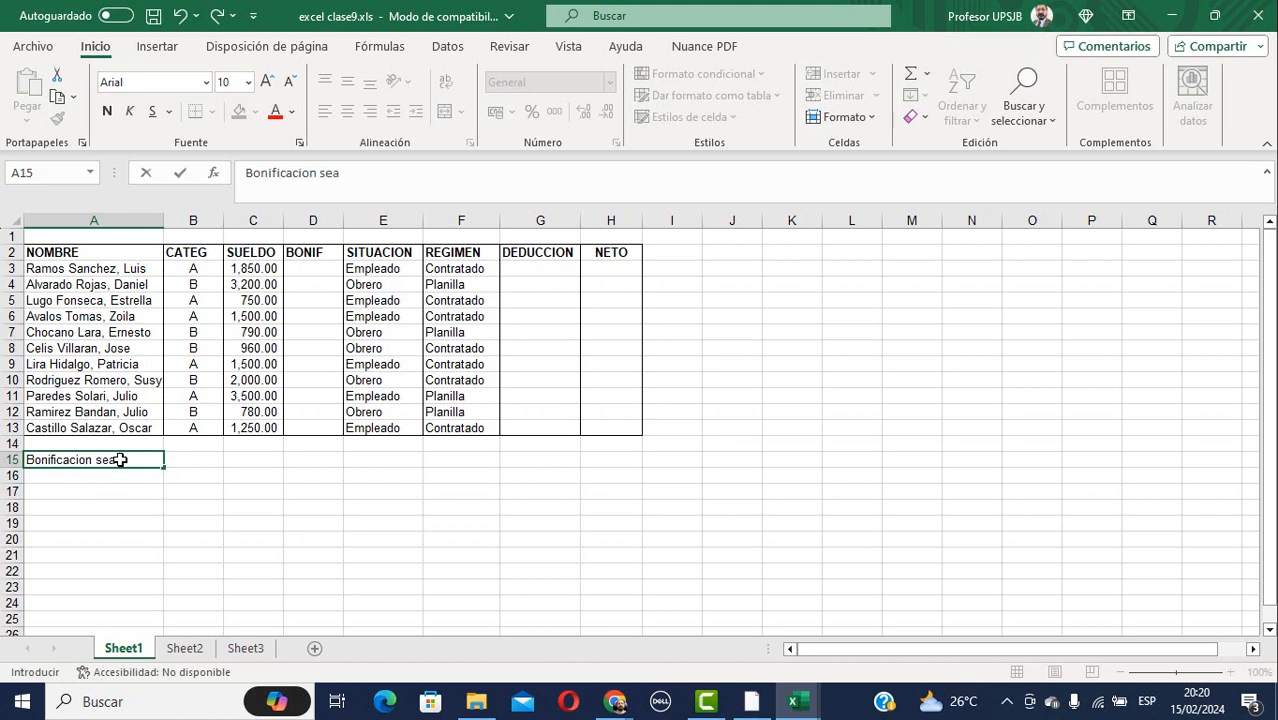
text( 3%)
text(para categoria)
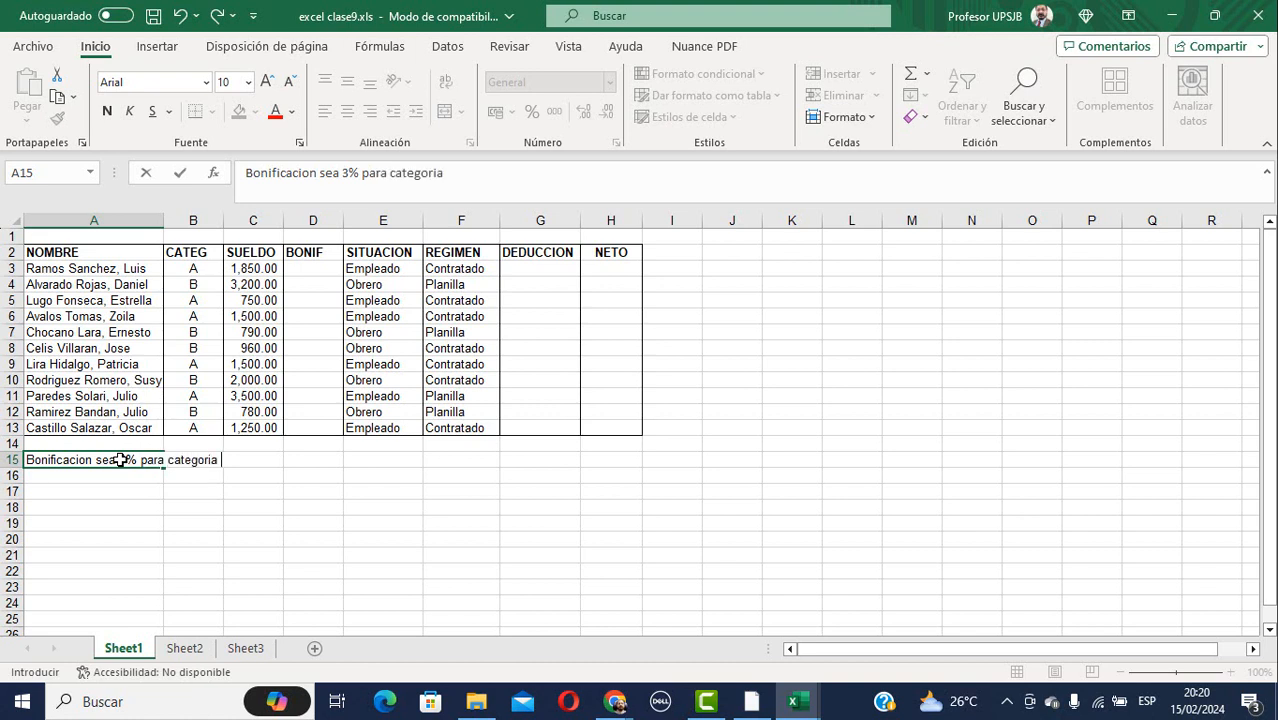
text( A, y 5% categ)
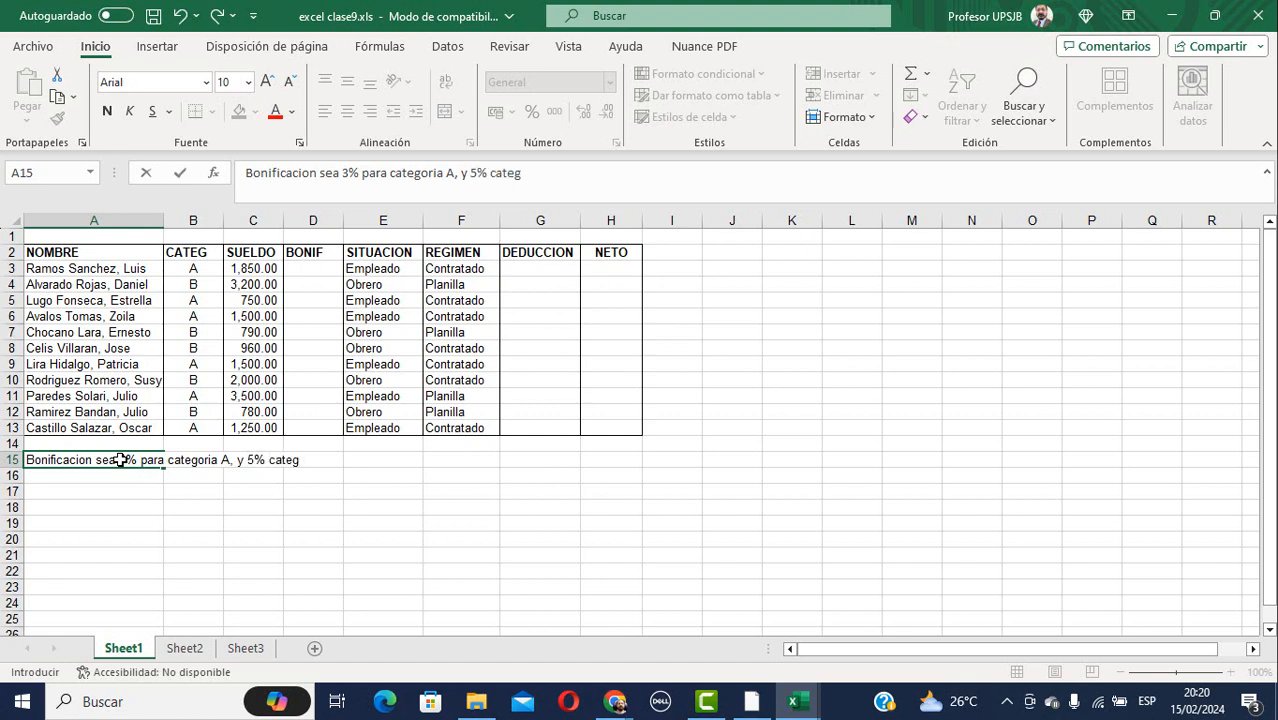
text(oria B)
key(Return)
click(120, 459)
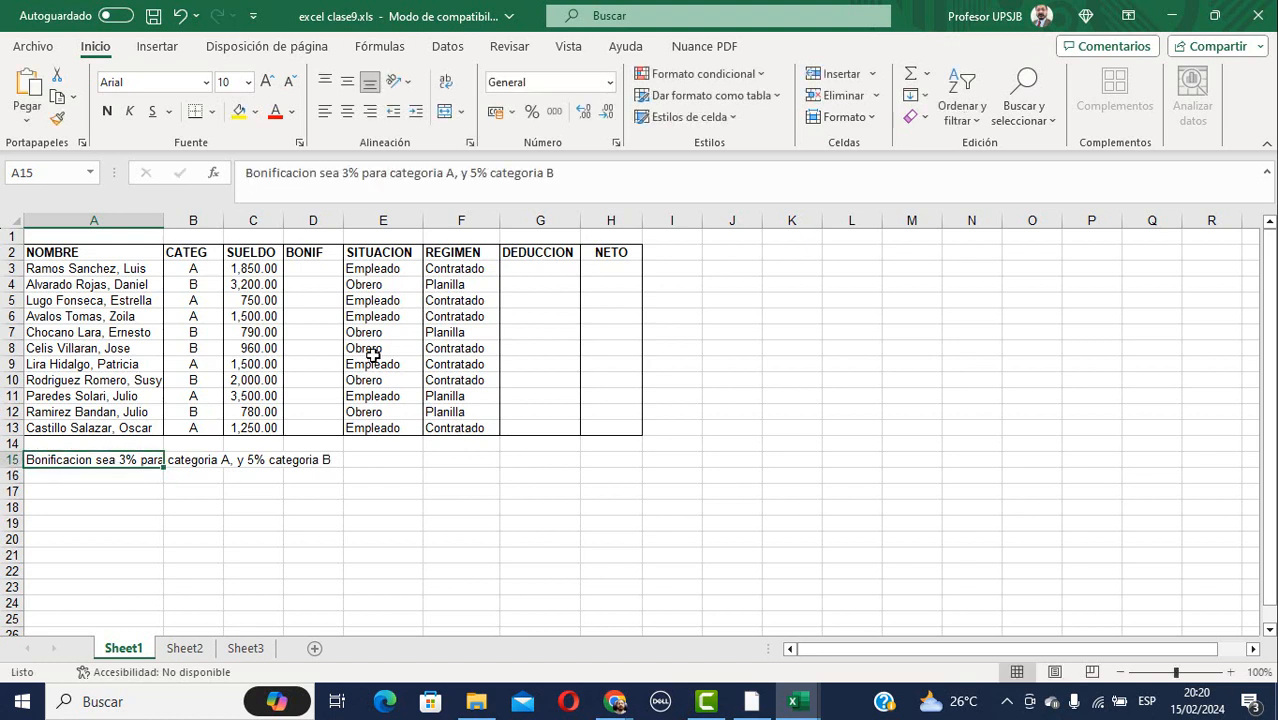
click(305, 268)
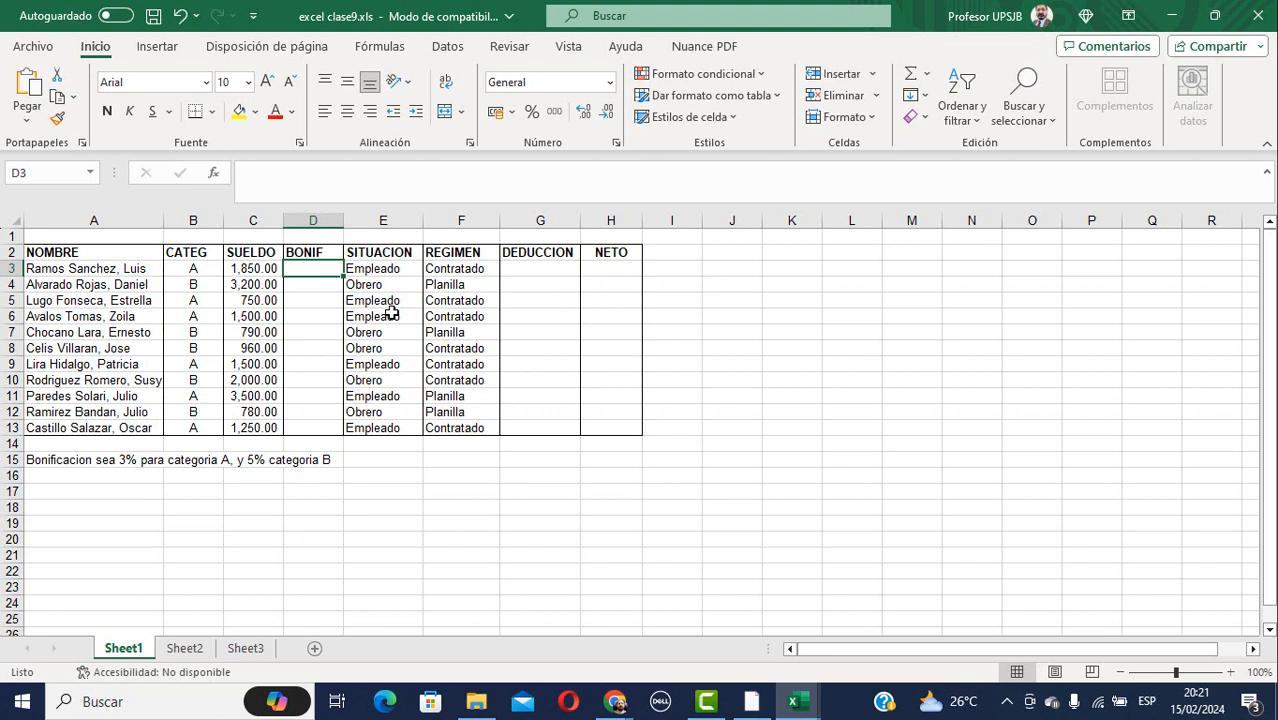
text(=)
mouse_move(751, 701)
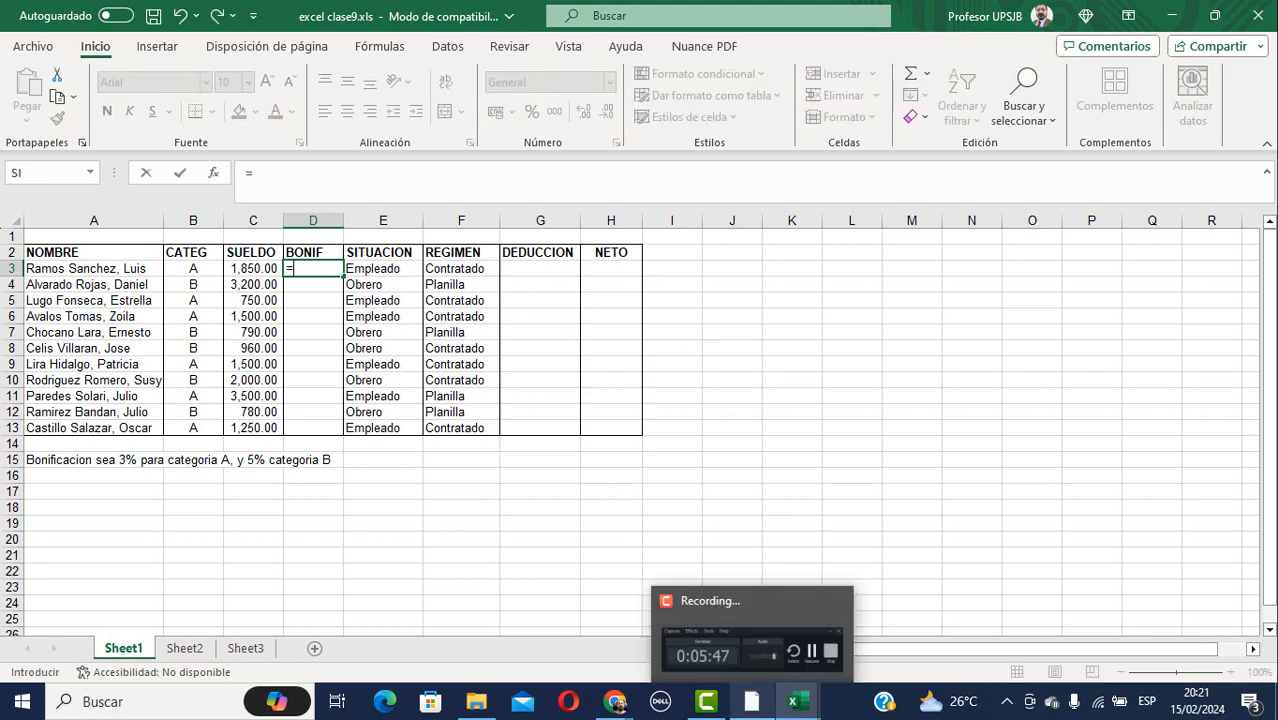
text(si)
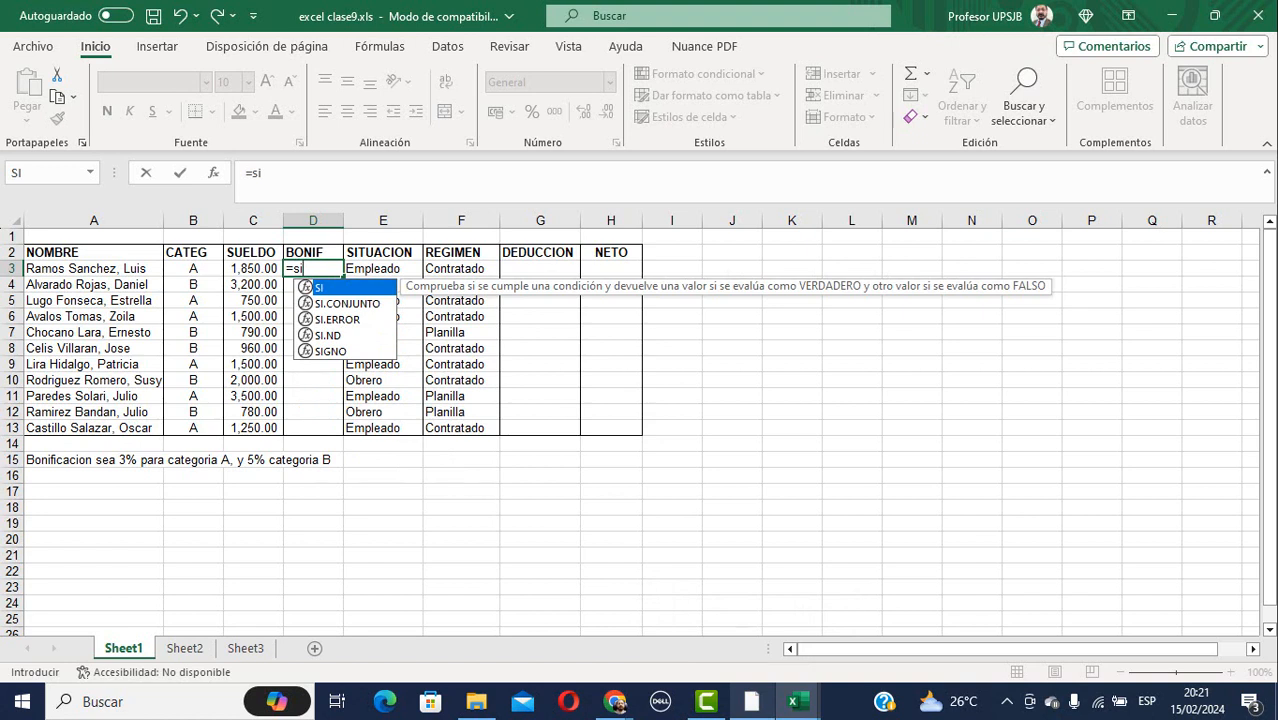
key(Escape)
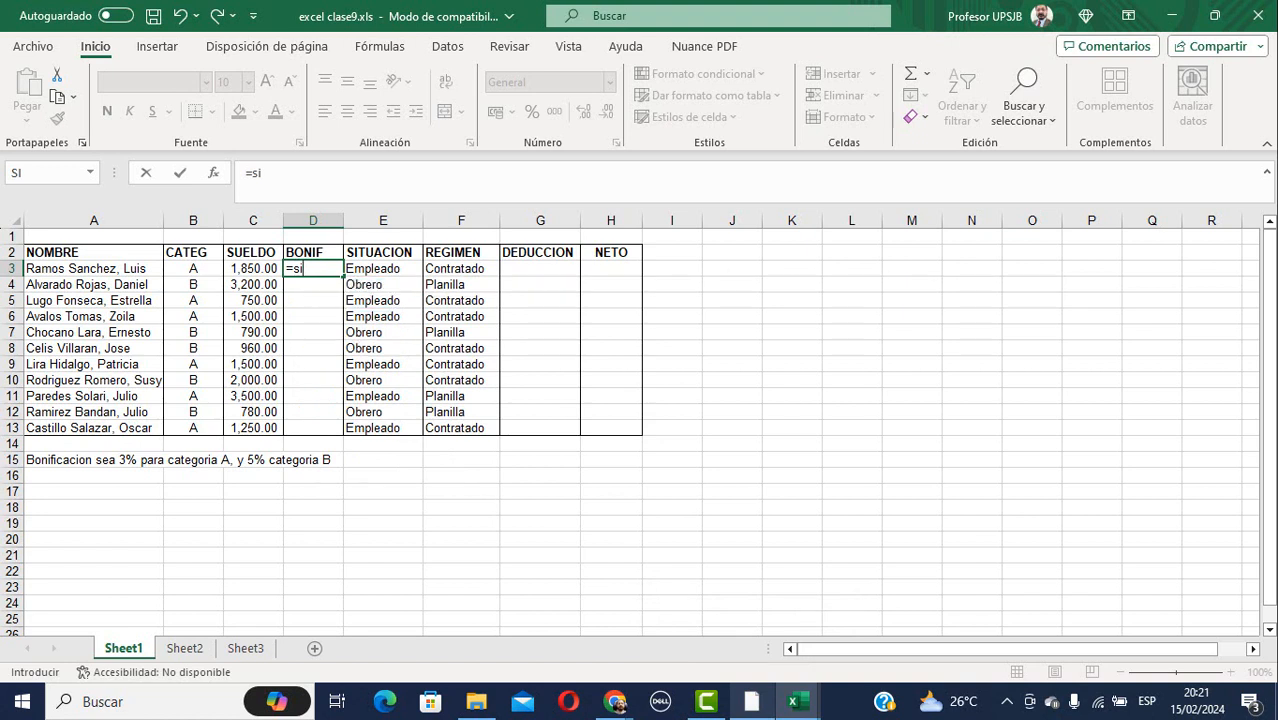
key(BackSpace)
key(BackSpace)
key(Escape)
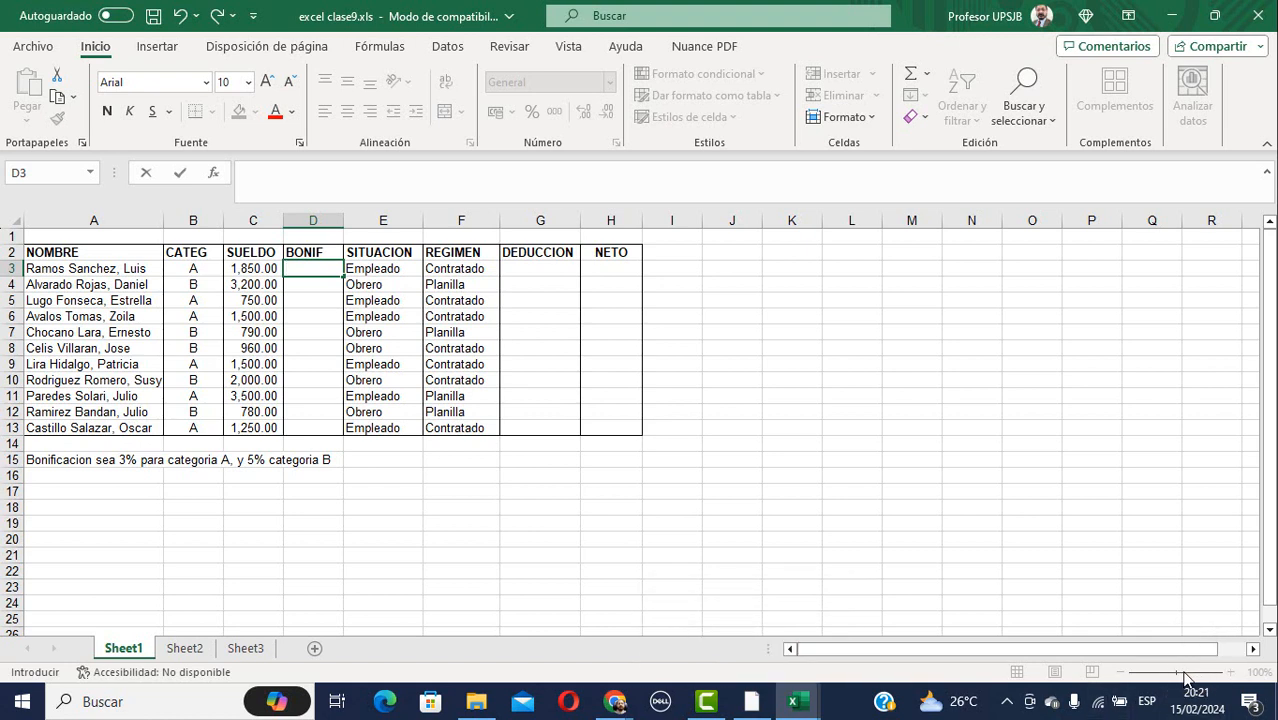
Zoom the sheet to 140% and widen column C so SUELDO values show fully.
click(1150, 541)
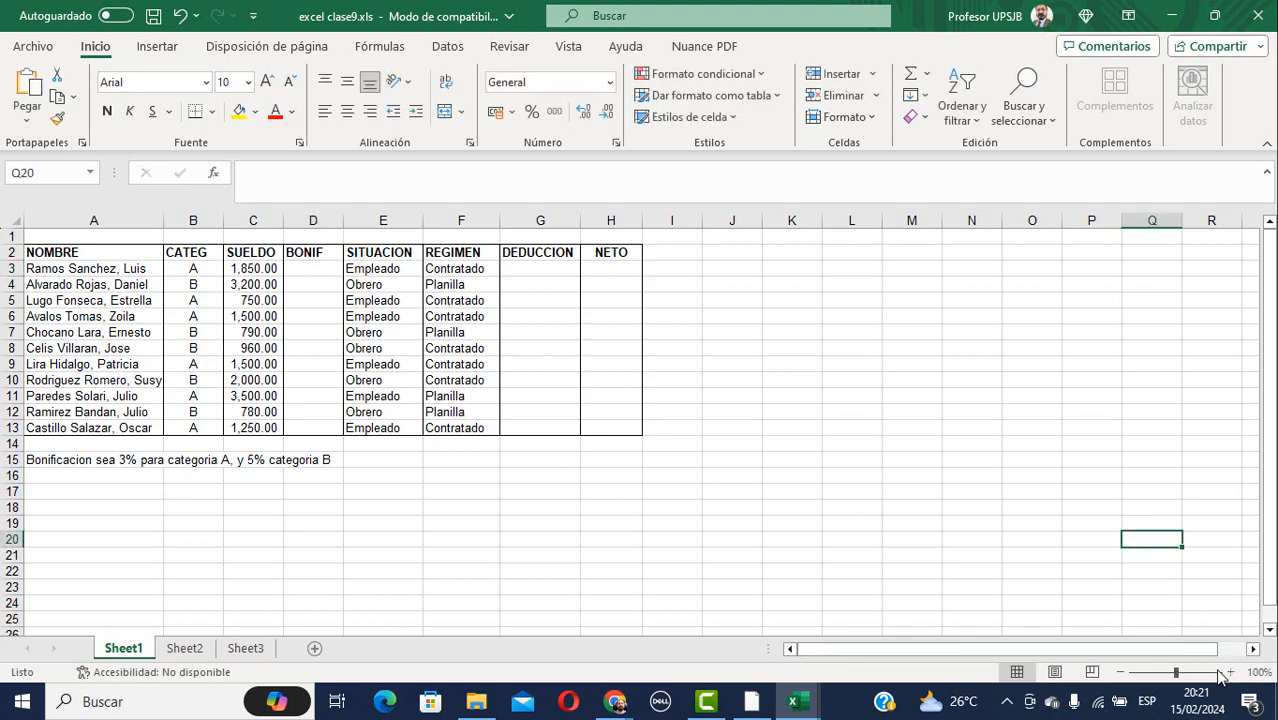
click(1230, 673)
click(1230, 673)
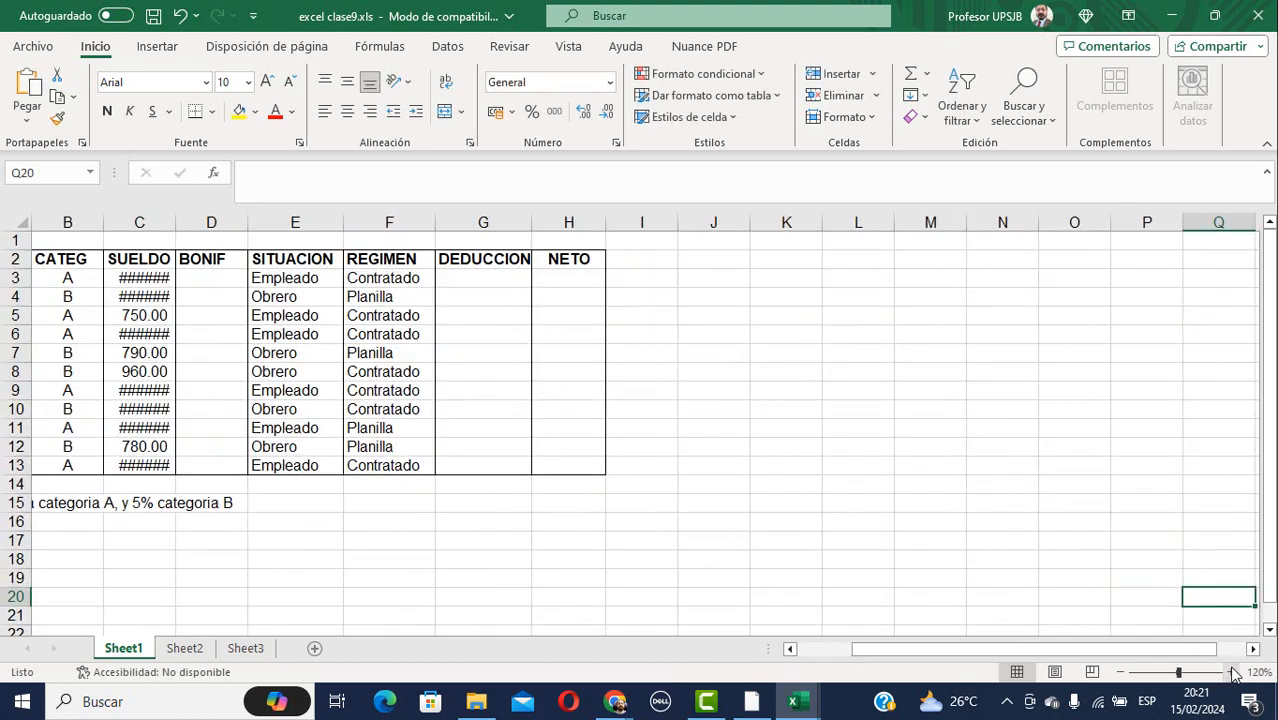
click(1231, 673)
click(1231, 673)
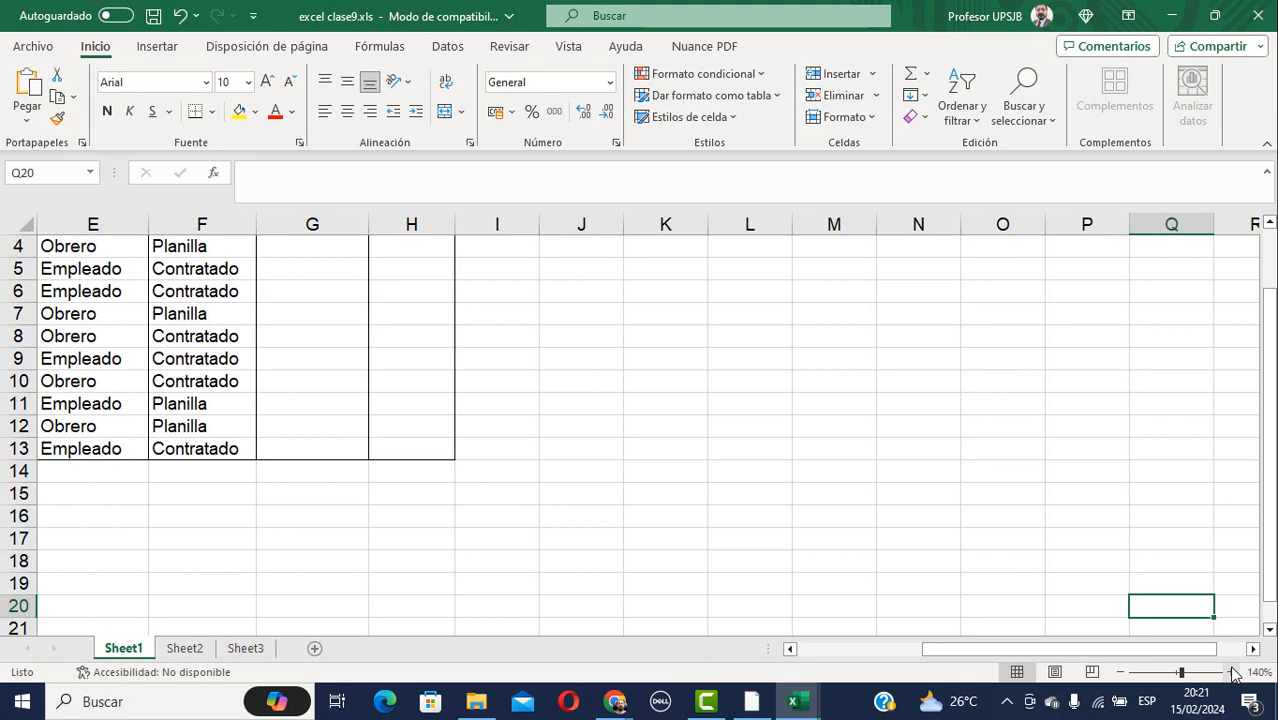
drag(1190, 650, 1001, 648)
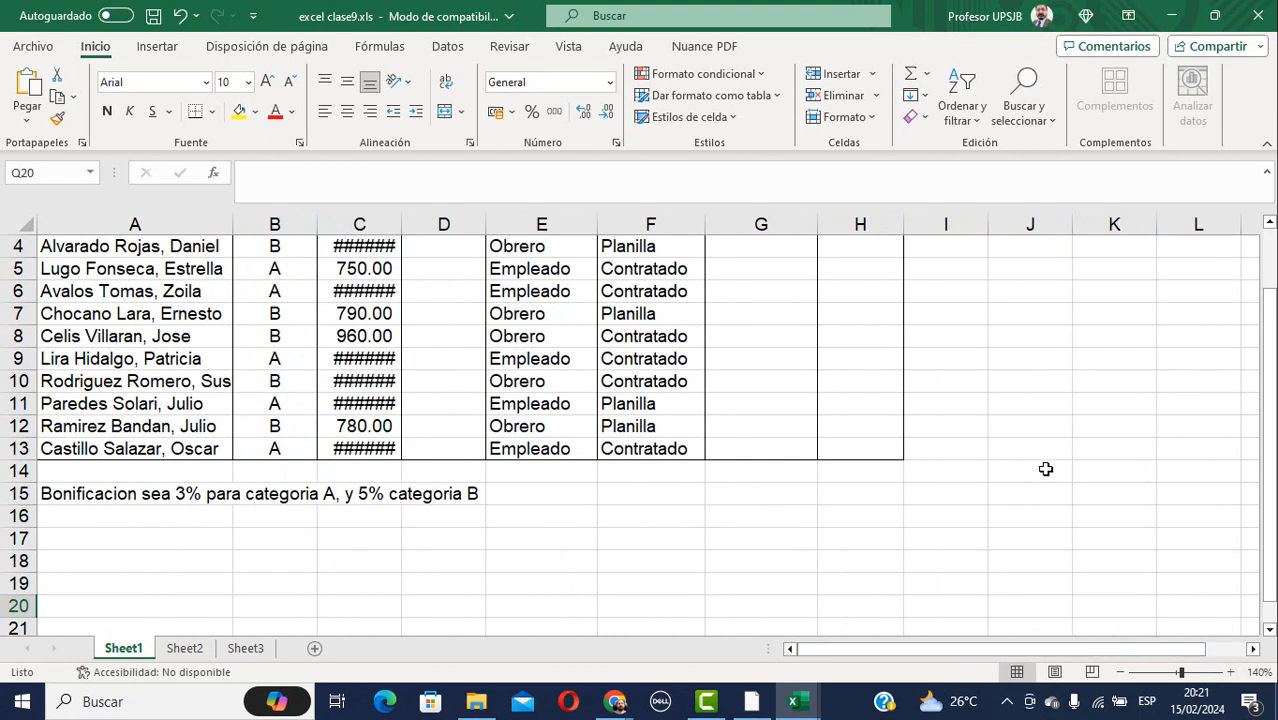
scroll(1045, 467, up, 1)
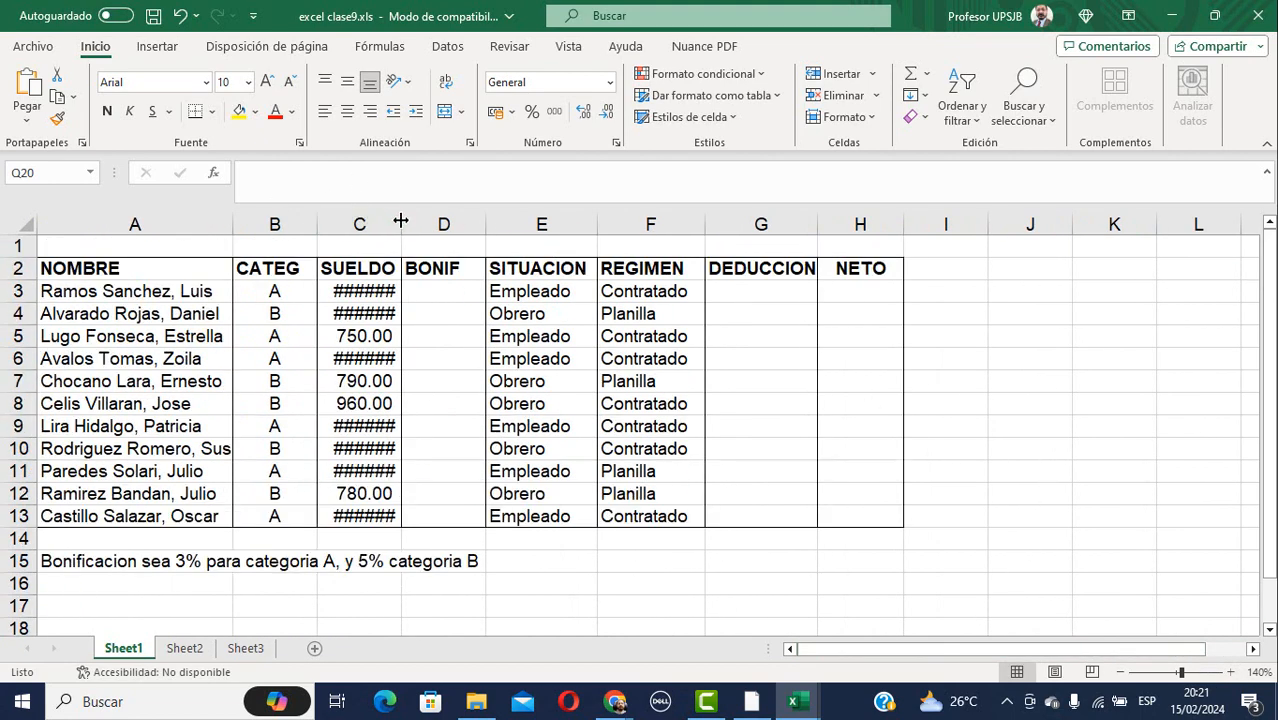
drag(401, 221, 444, 221)
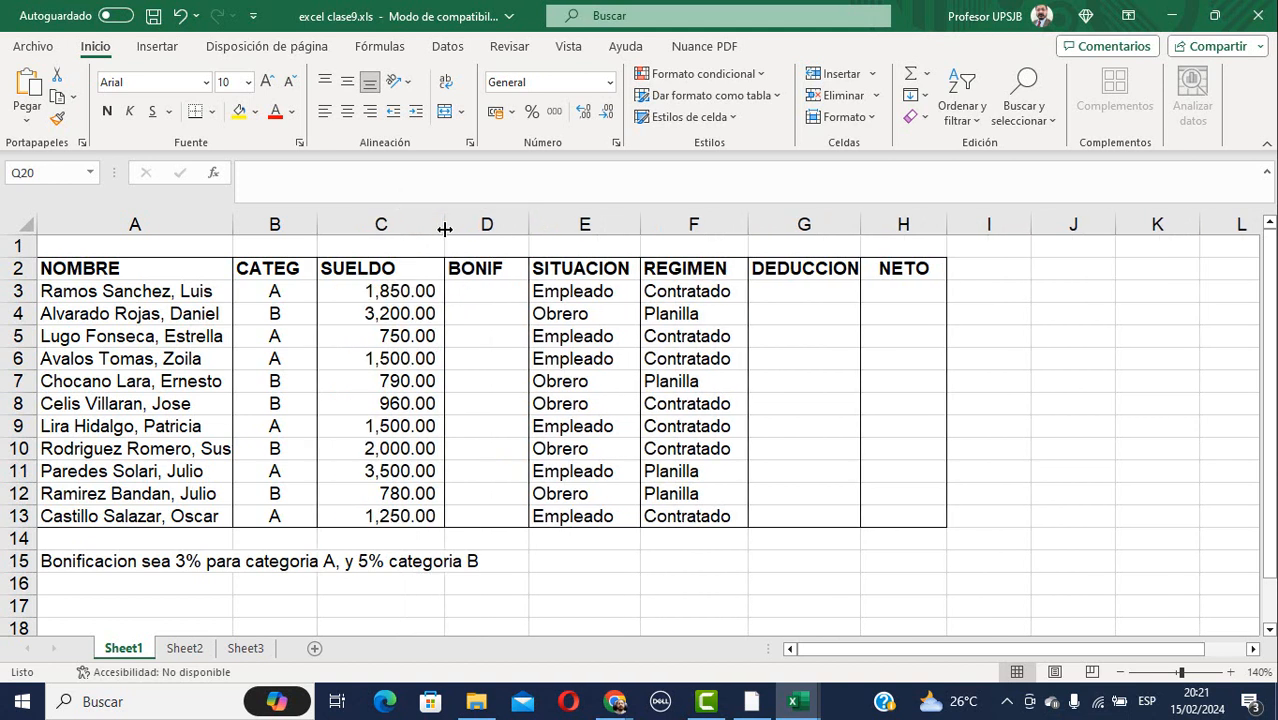
click(484, 294)
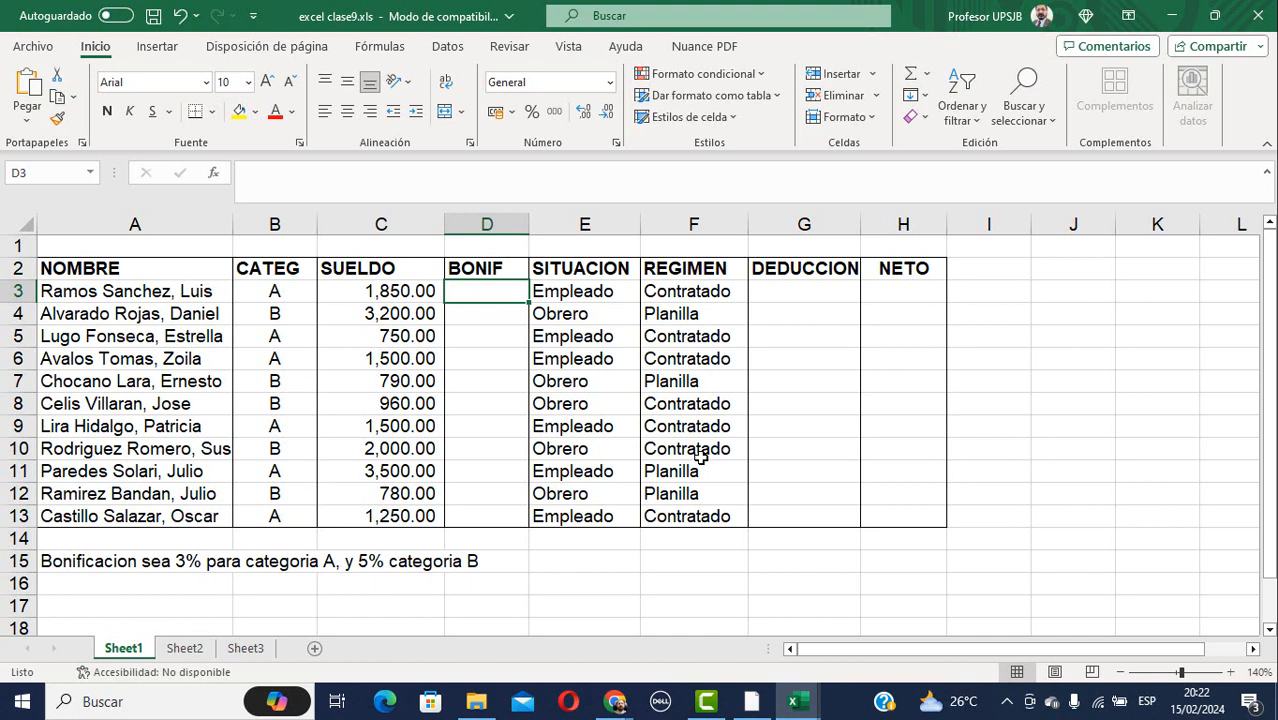
Enter =SI(B3="A";C3*3%;C3*5%) in D3 so the first employee's bonus shows 55.5.
text(=si)
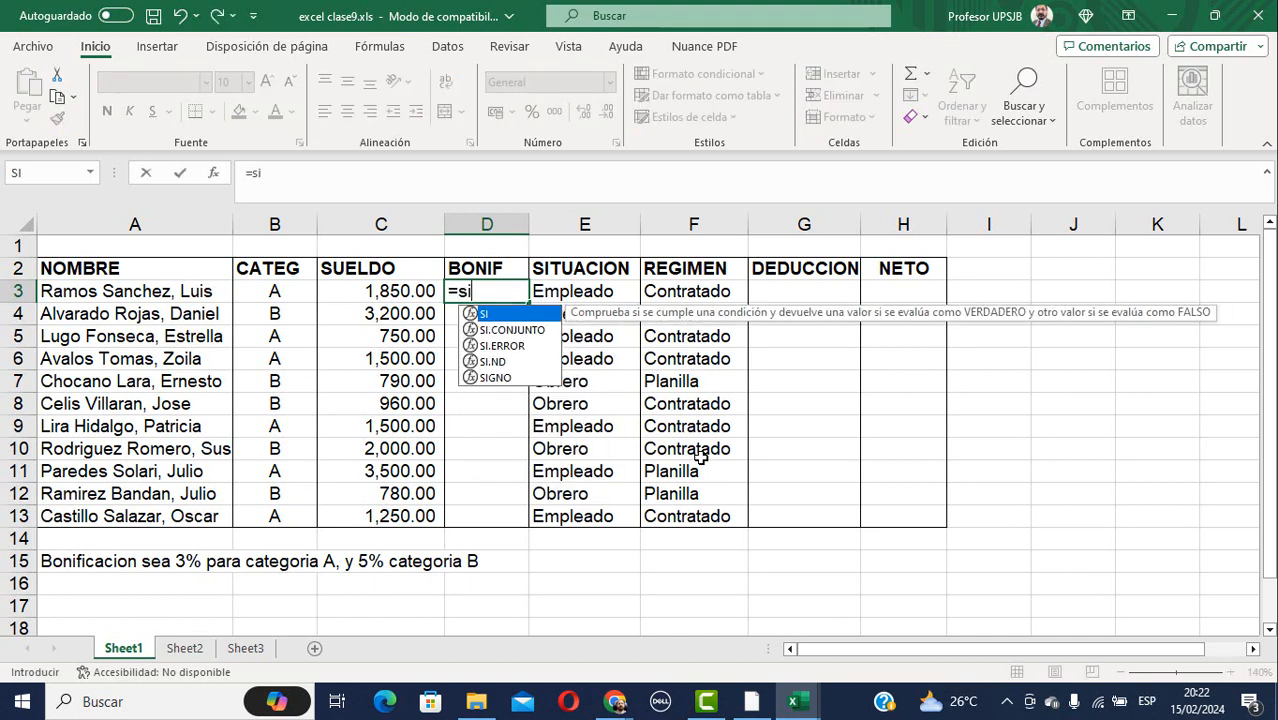
text(()
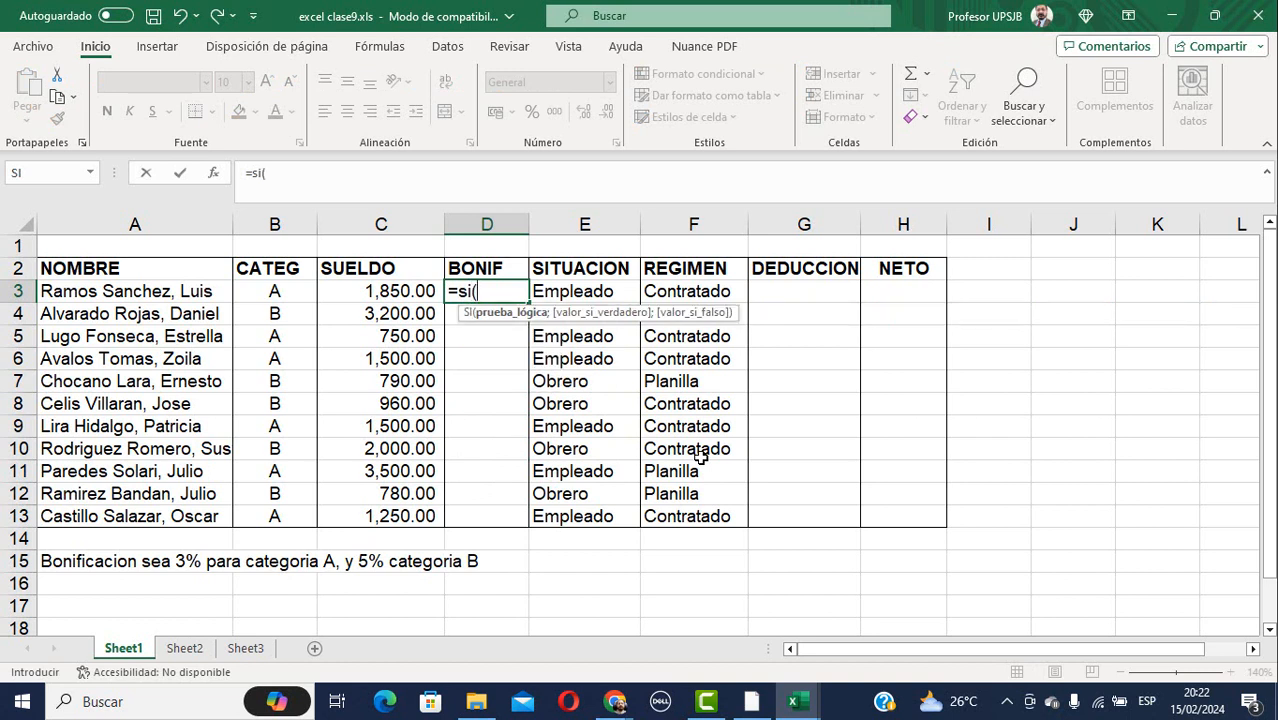
click(394, 291)
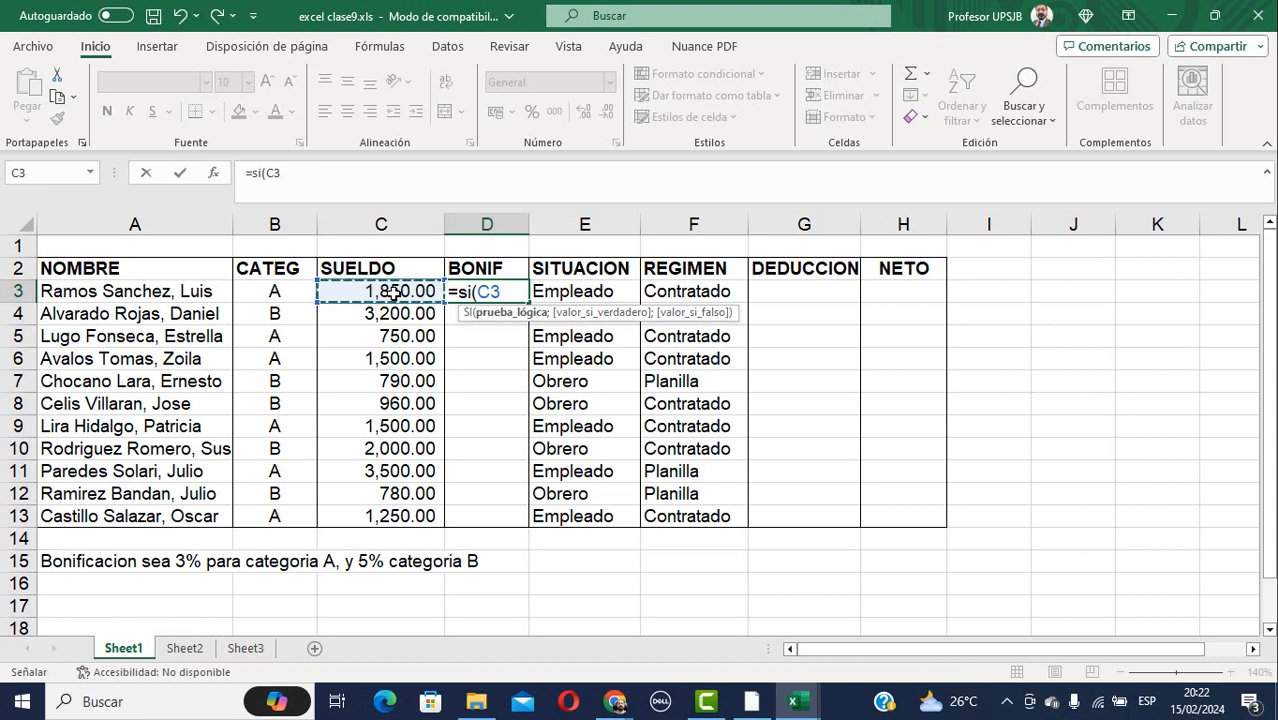
click(270, 292)
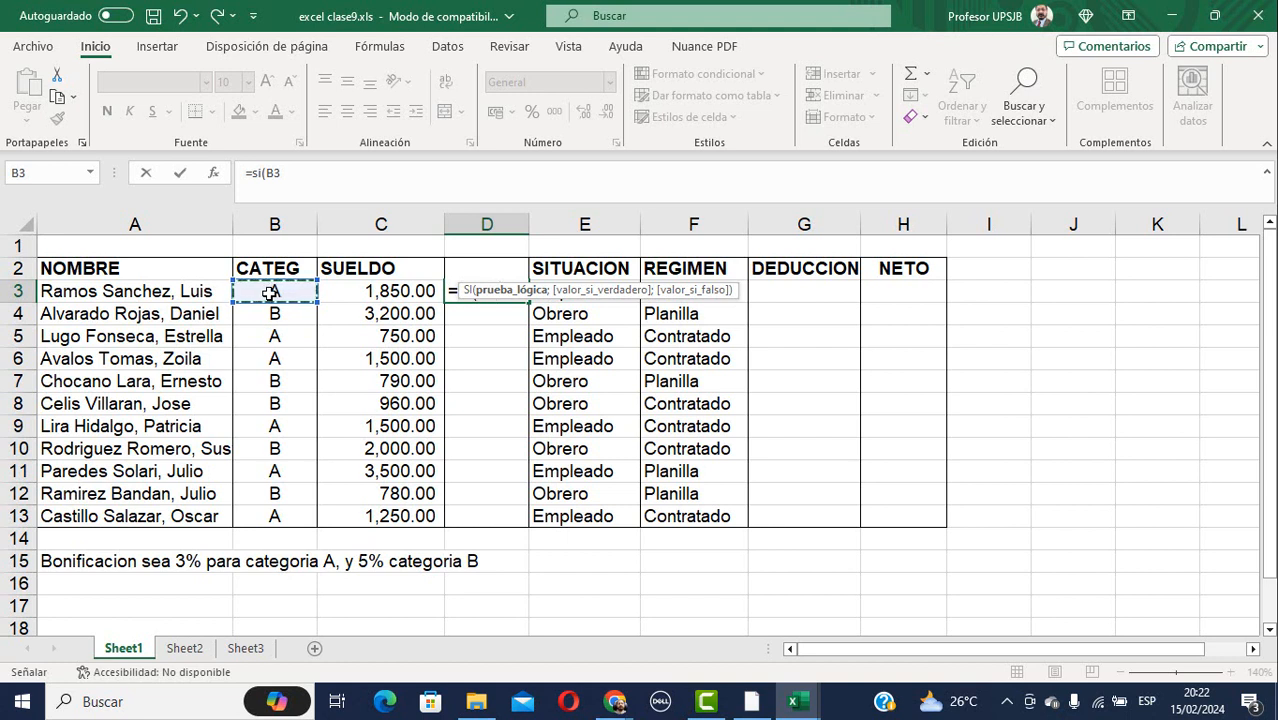
text(=)
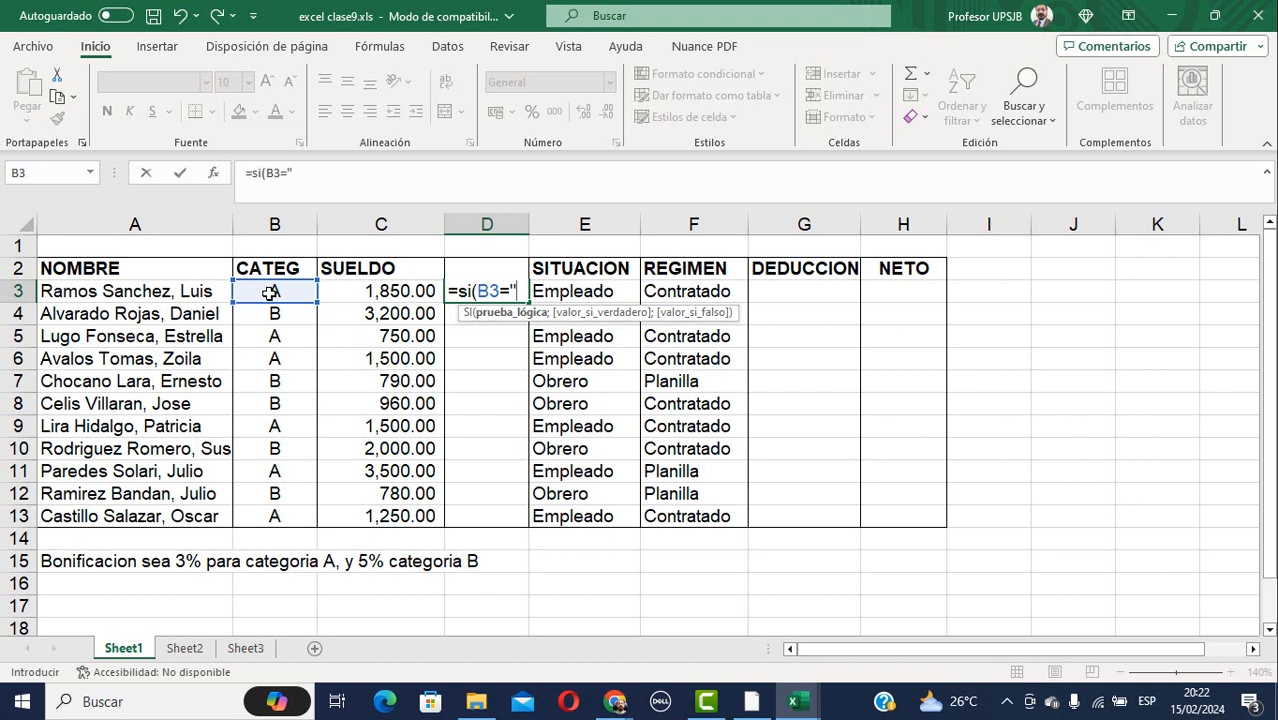
text("a)
key(BackSpace)
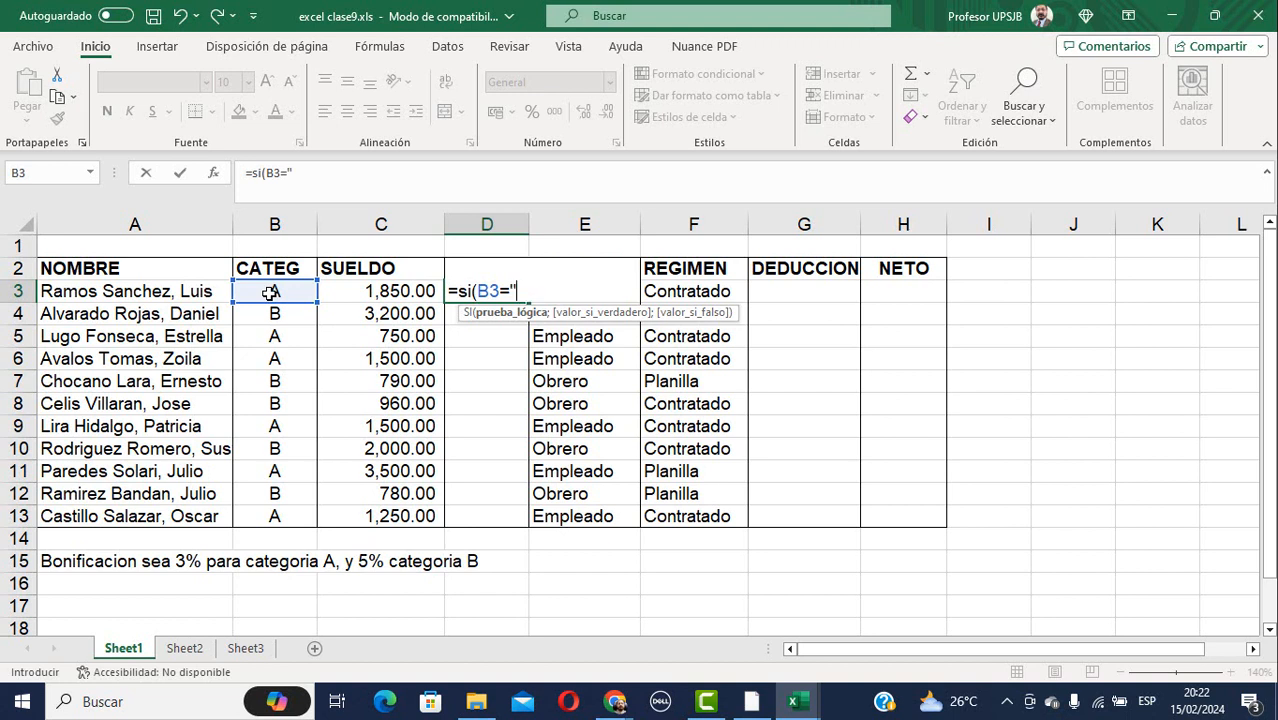
text(A";)
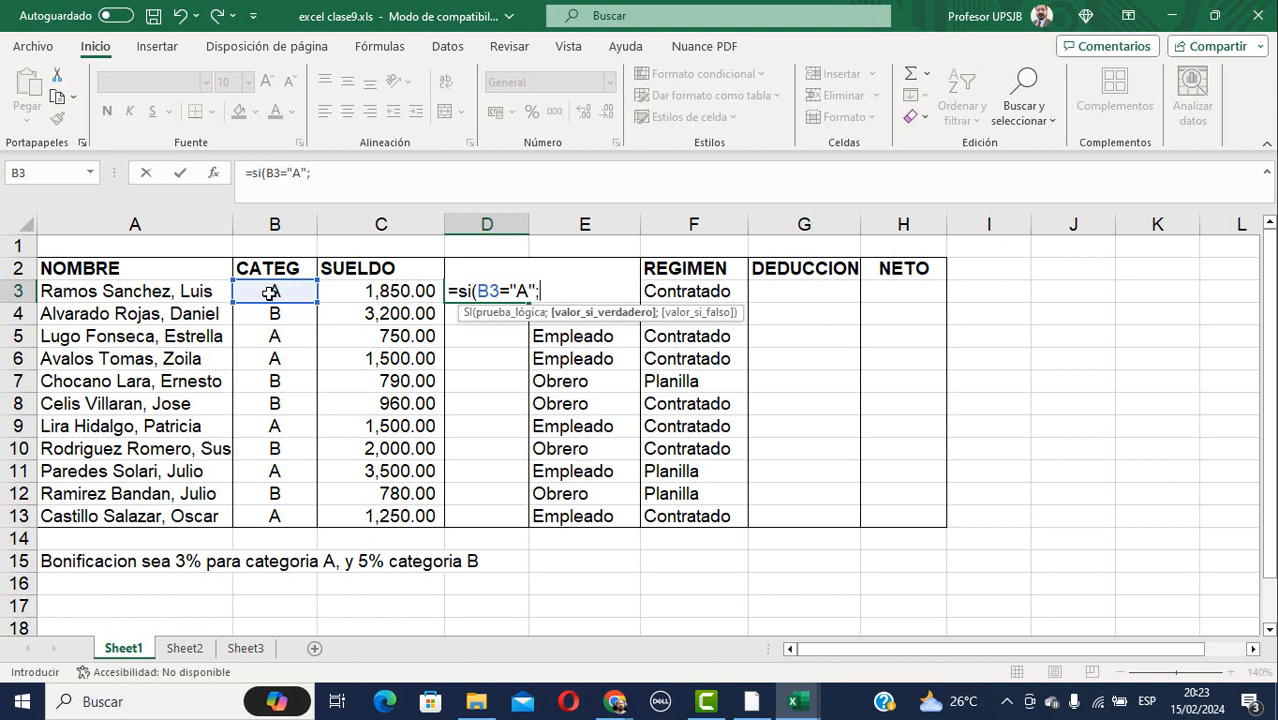
click(400, 291)
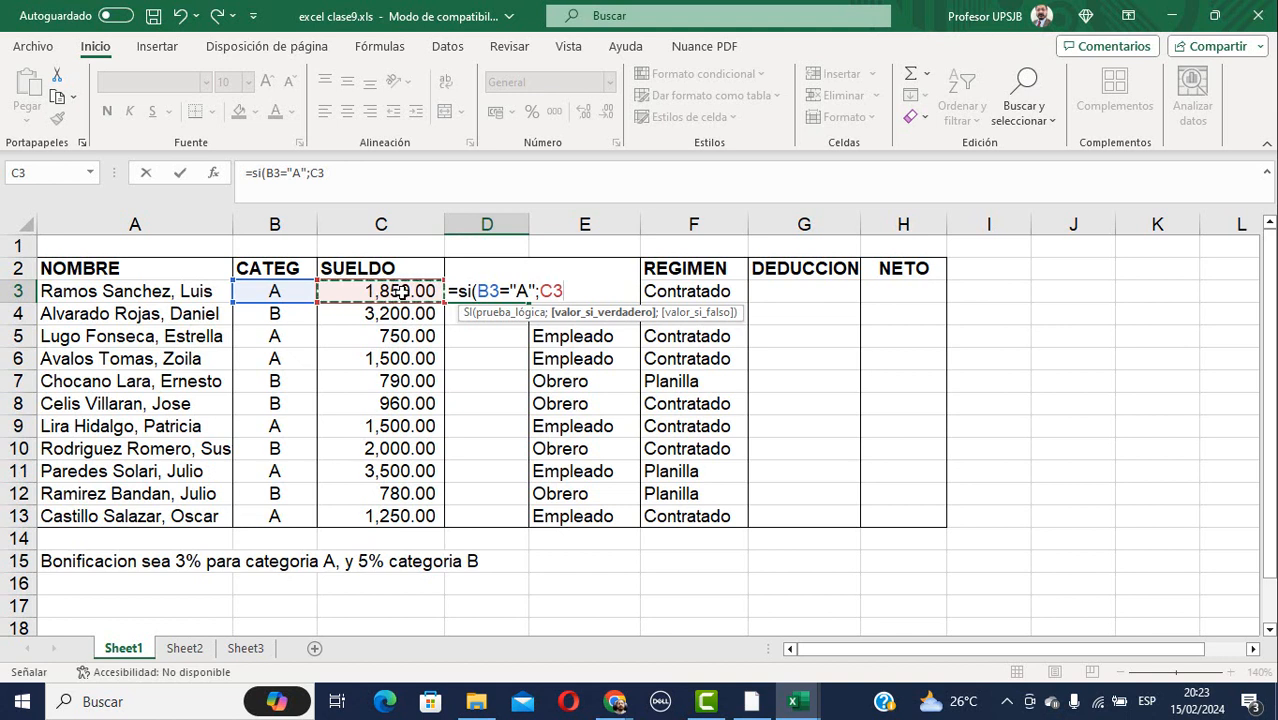
text(*)
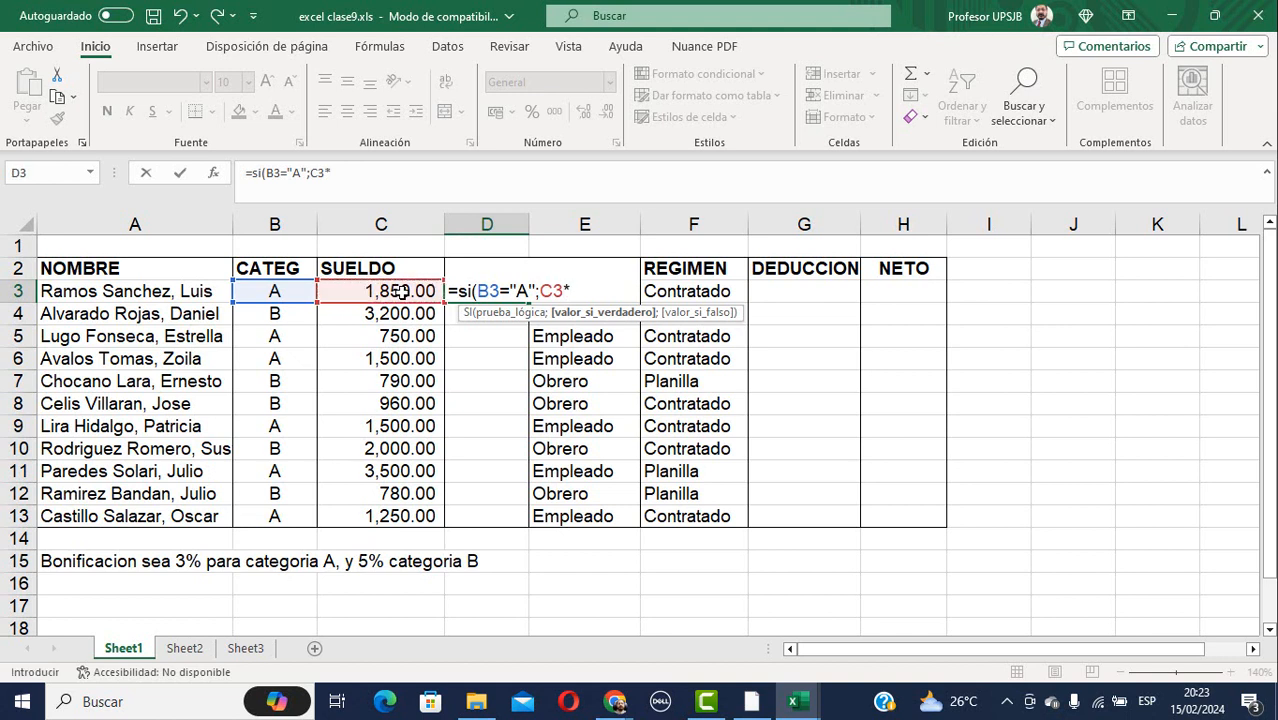
text(3%;)
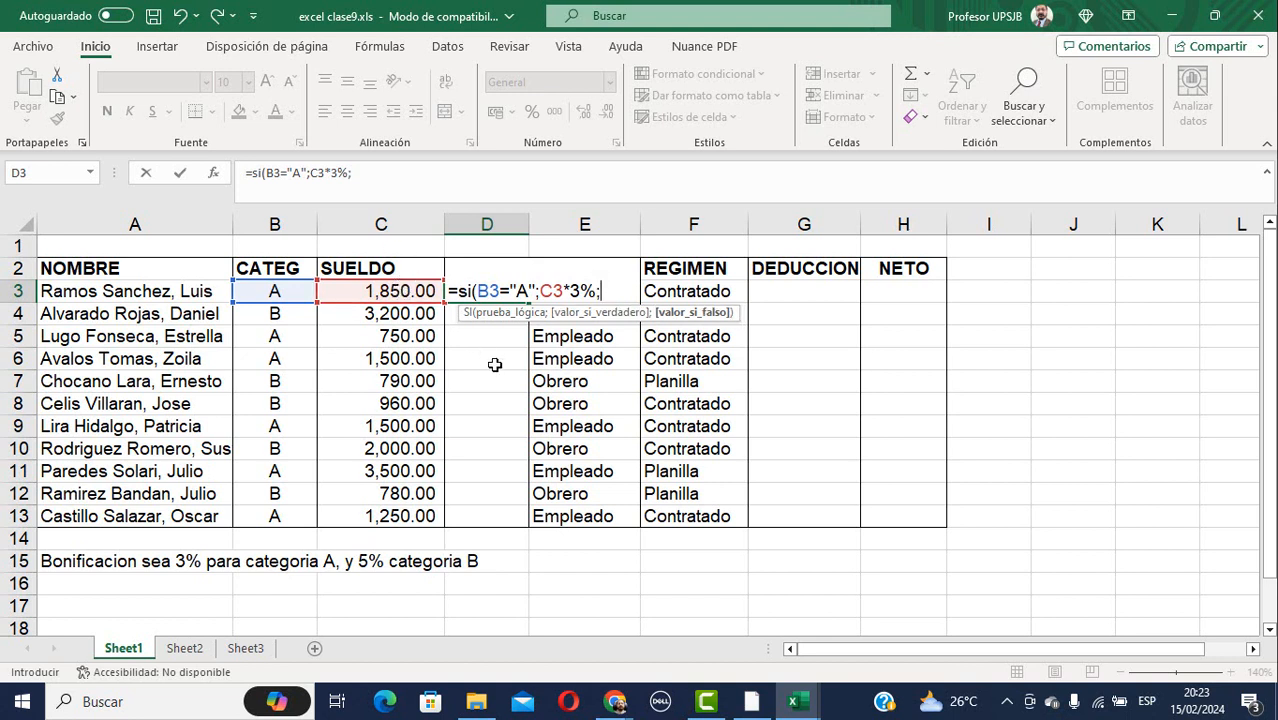
text(c3*)
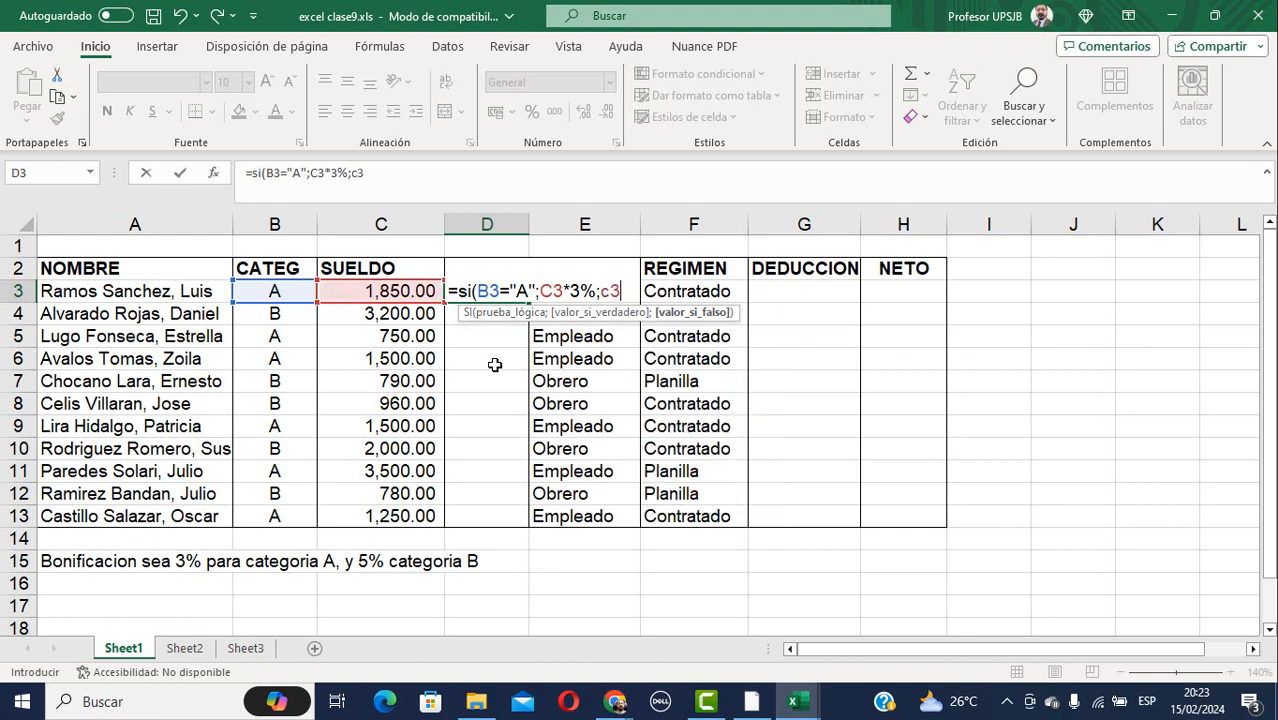
text(5)
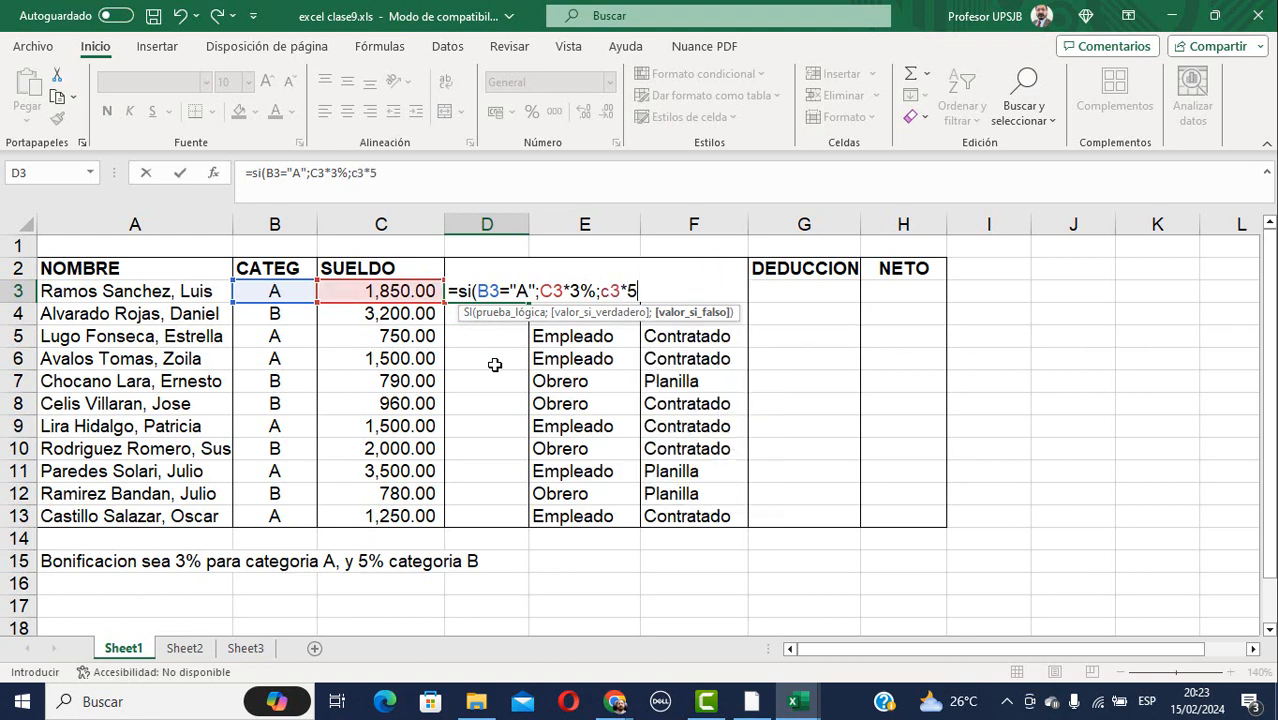
text(%)
text())
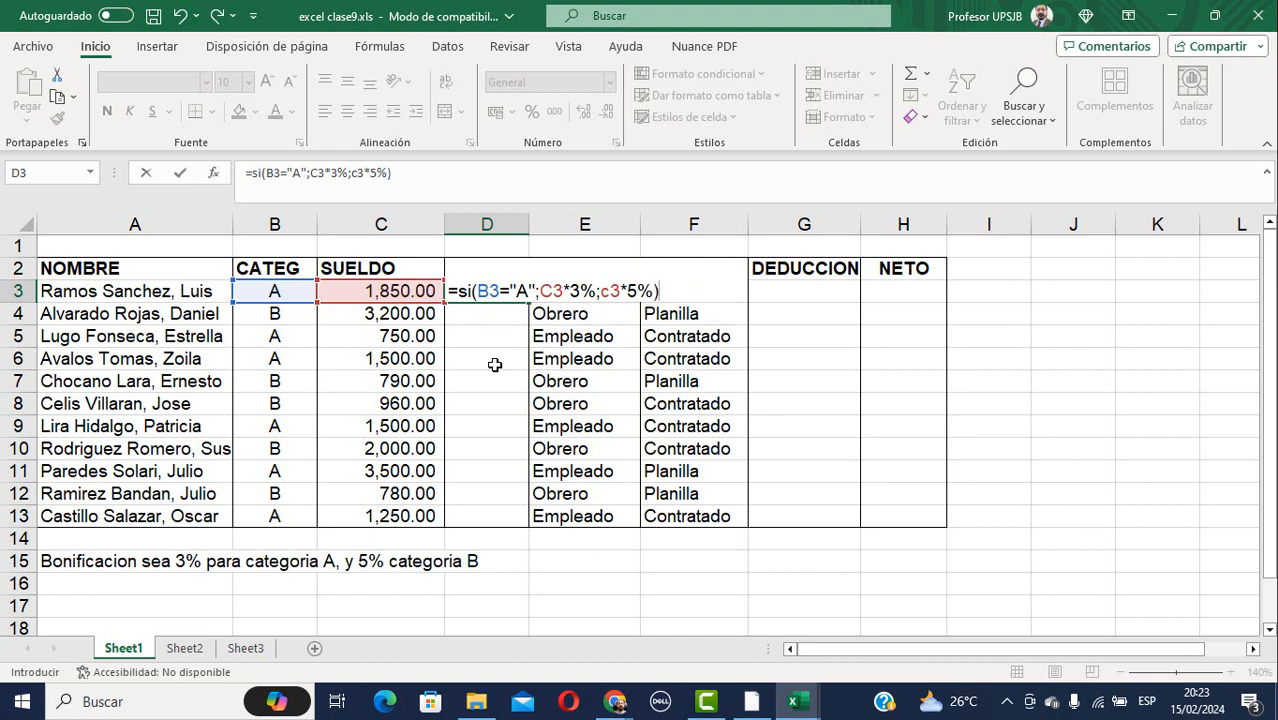
key(Return)
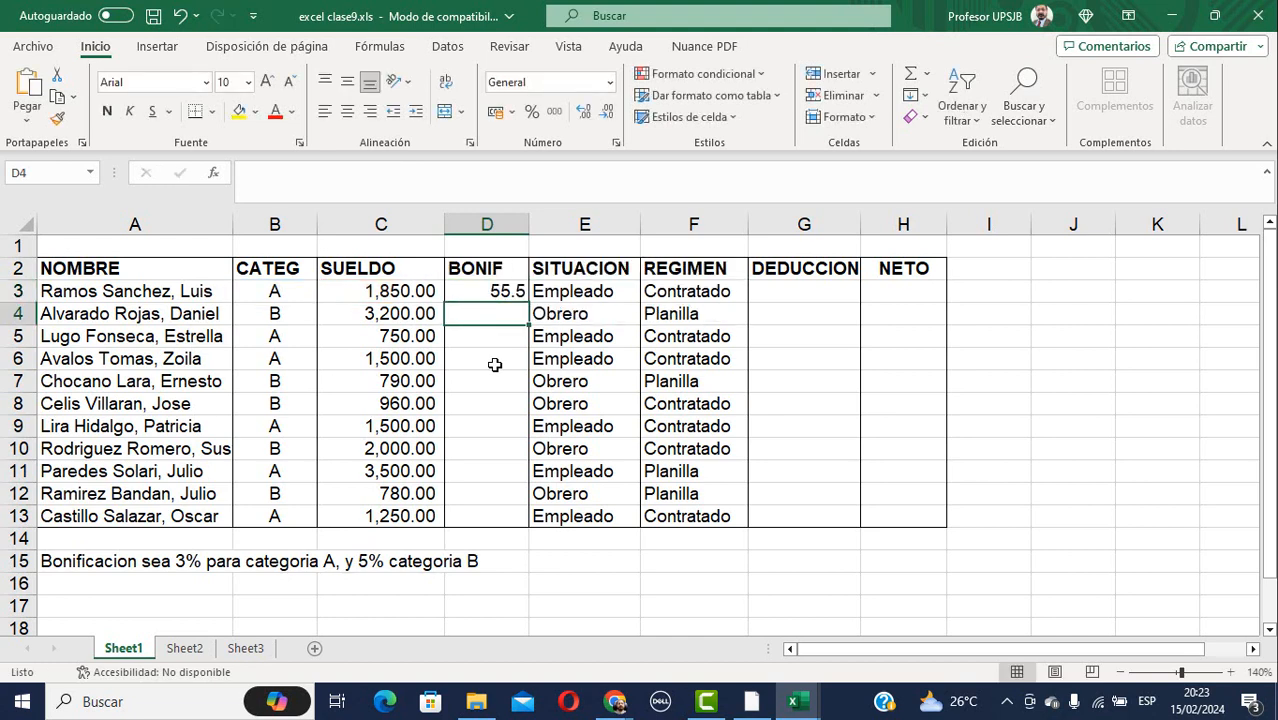
Widen column D to fit and fill the bonus formula from D3 down to D13.
key(Up)
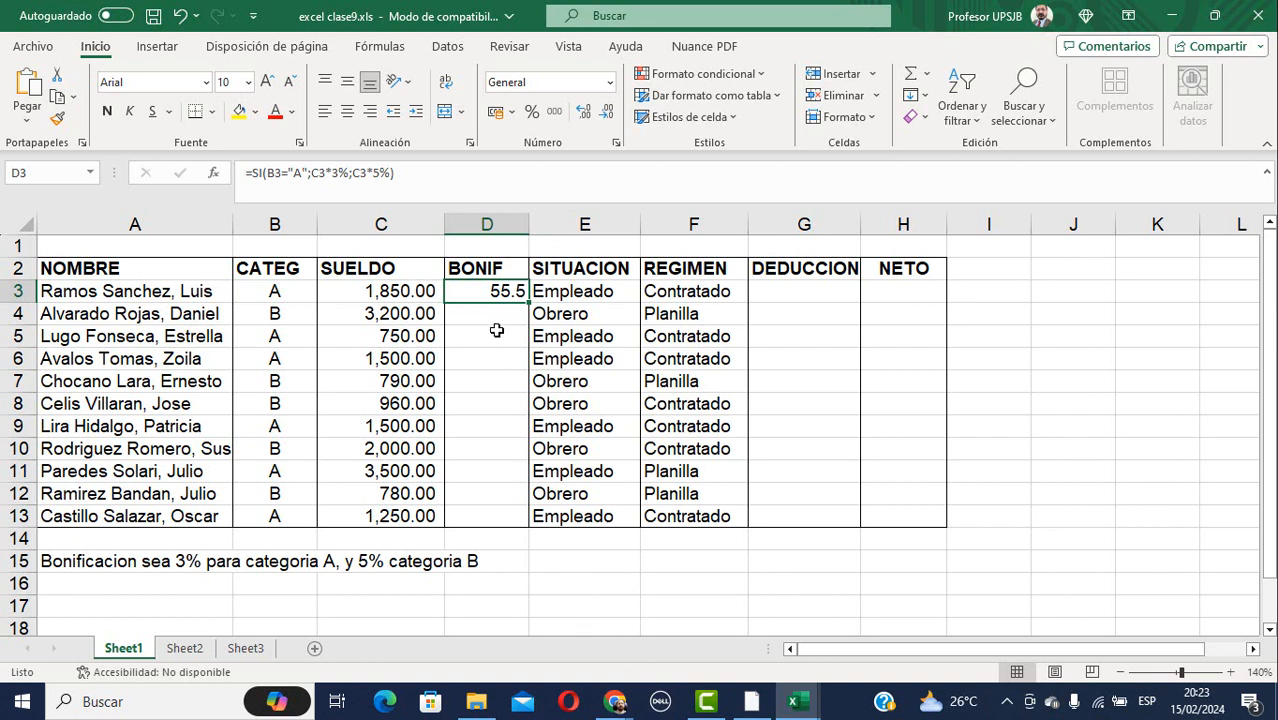
click(496, 332)
click(508, 293)
drag(528, 218, 563, 225)
double_click(559, 214)
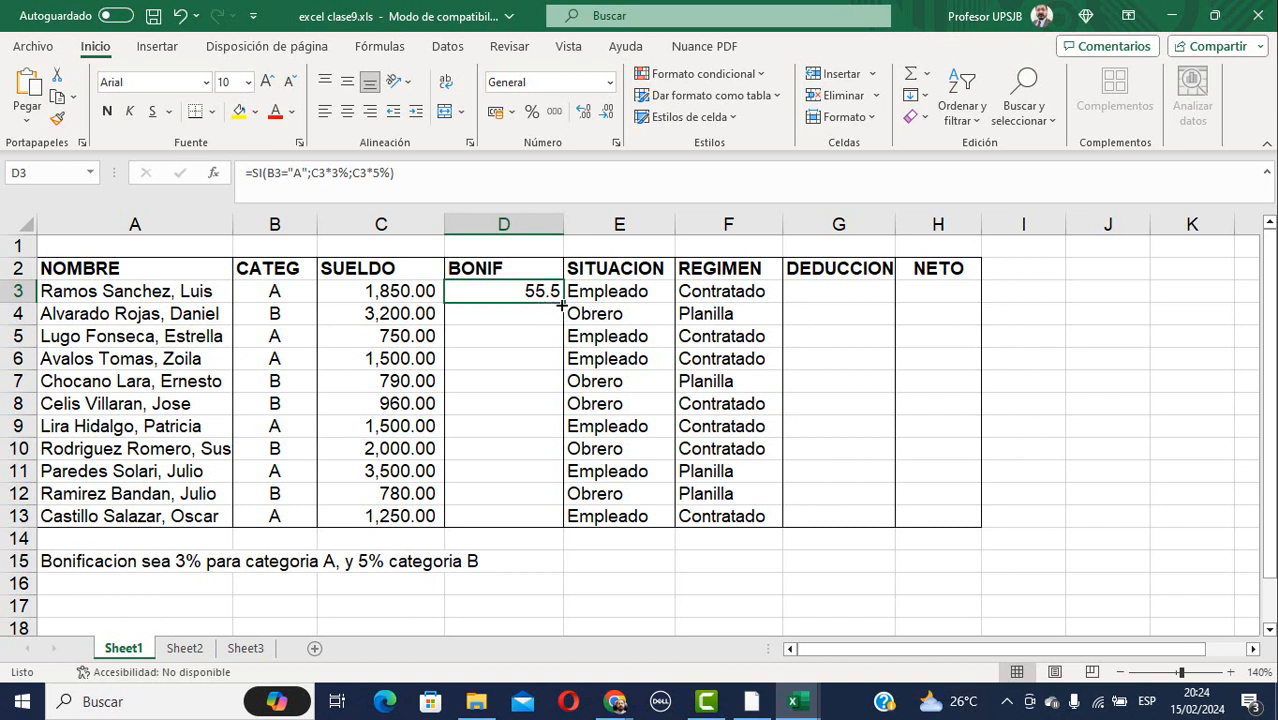
drag(563, 302, 571, 521)
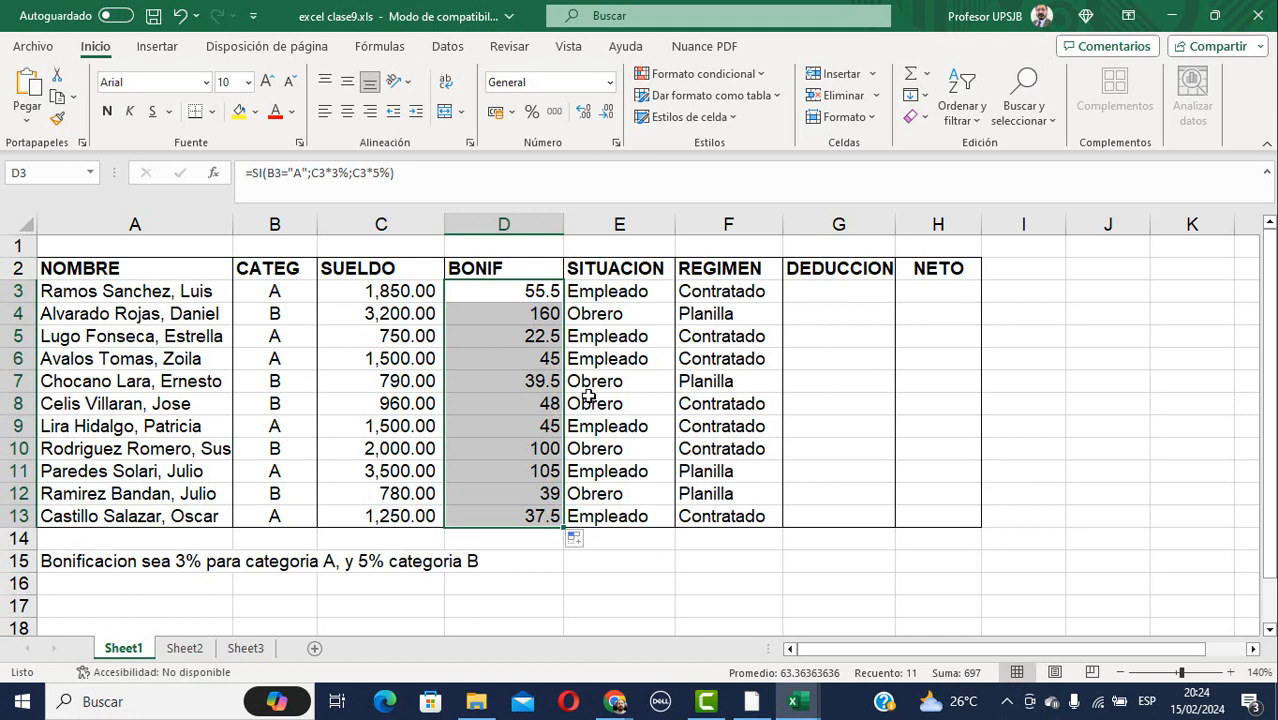
Give the bonus cells D3:D13 all borders (Todos los bordes).
click(828, 288)
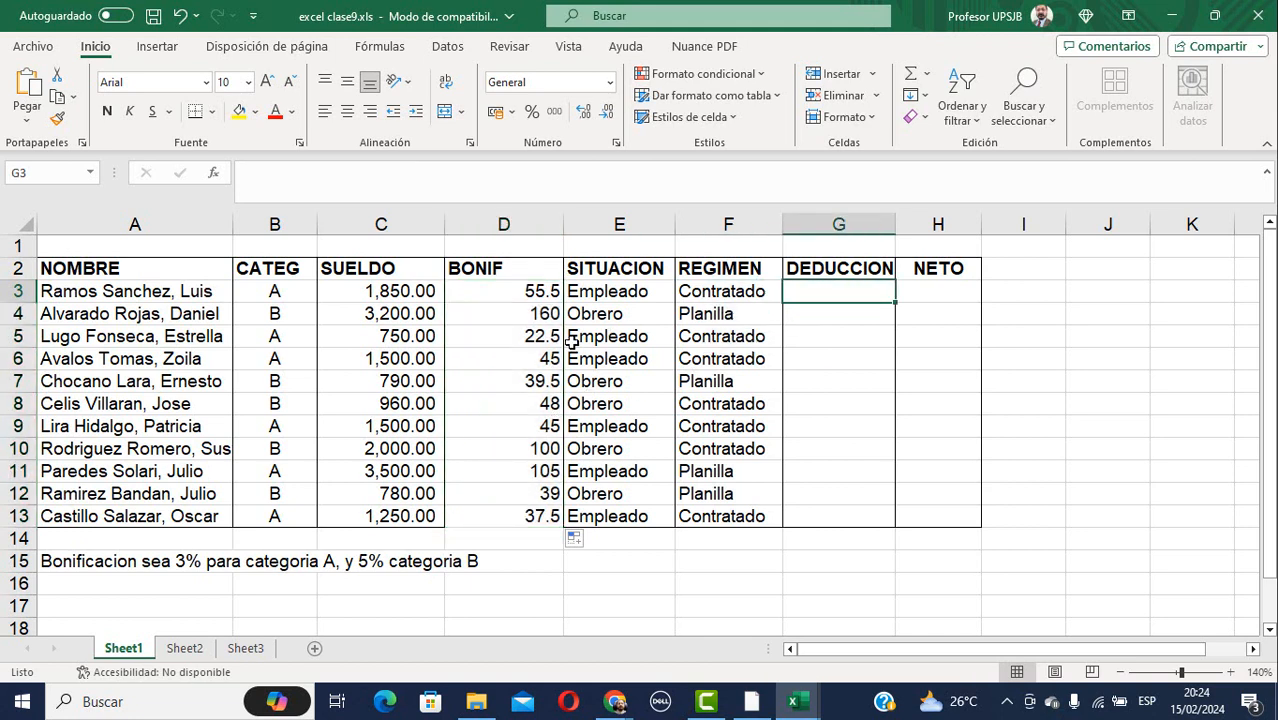
drag(503, 296, 520, 514)
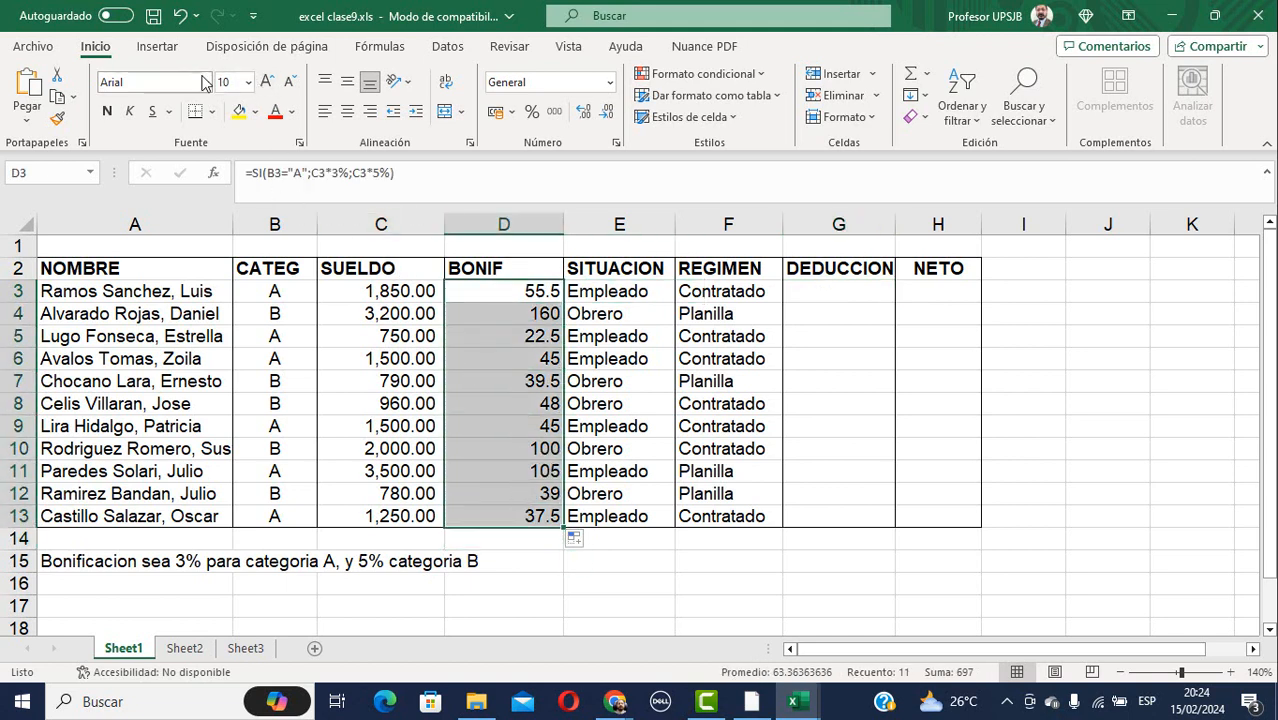
click(214, 111)
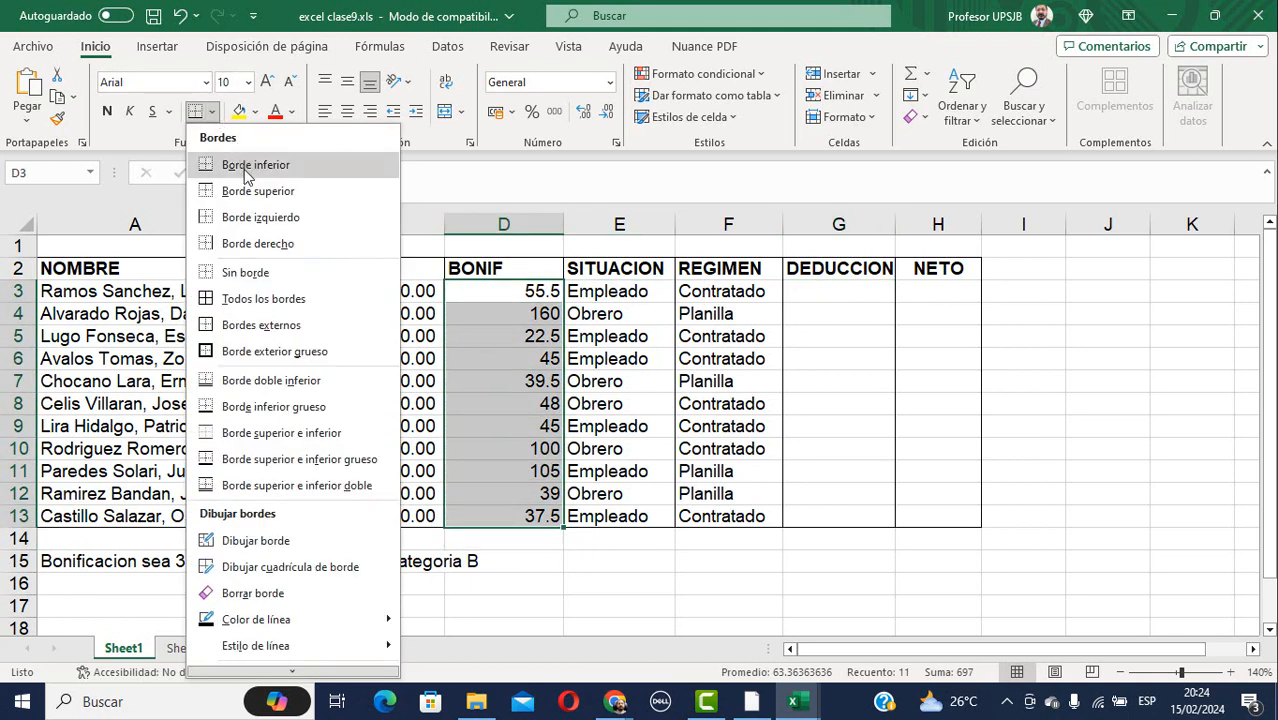
click(245, 298)
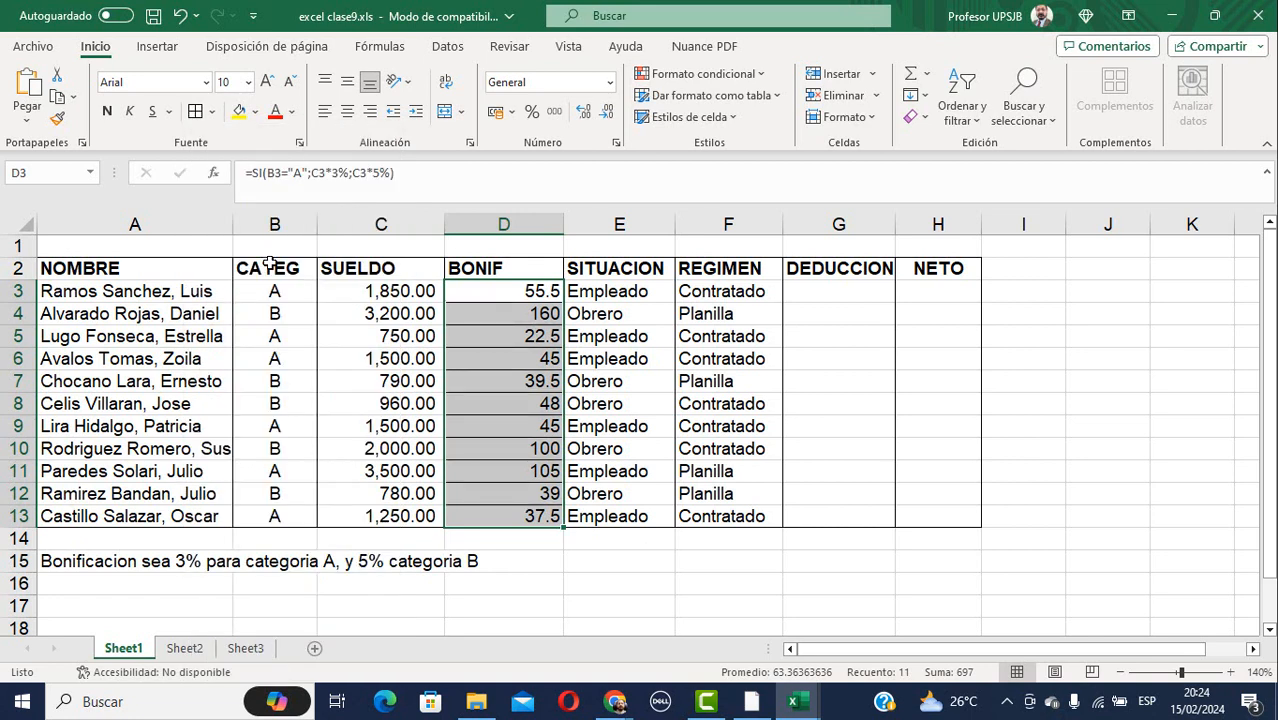
click(70, 607)
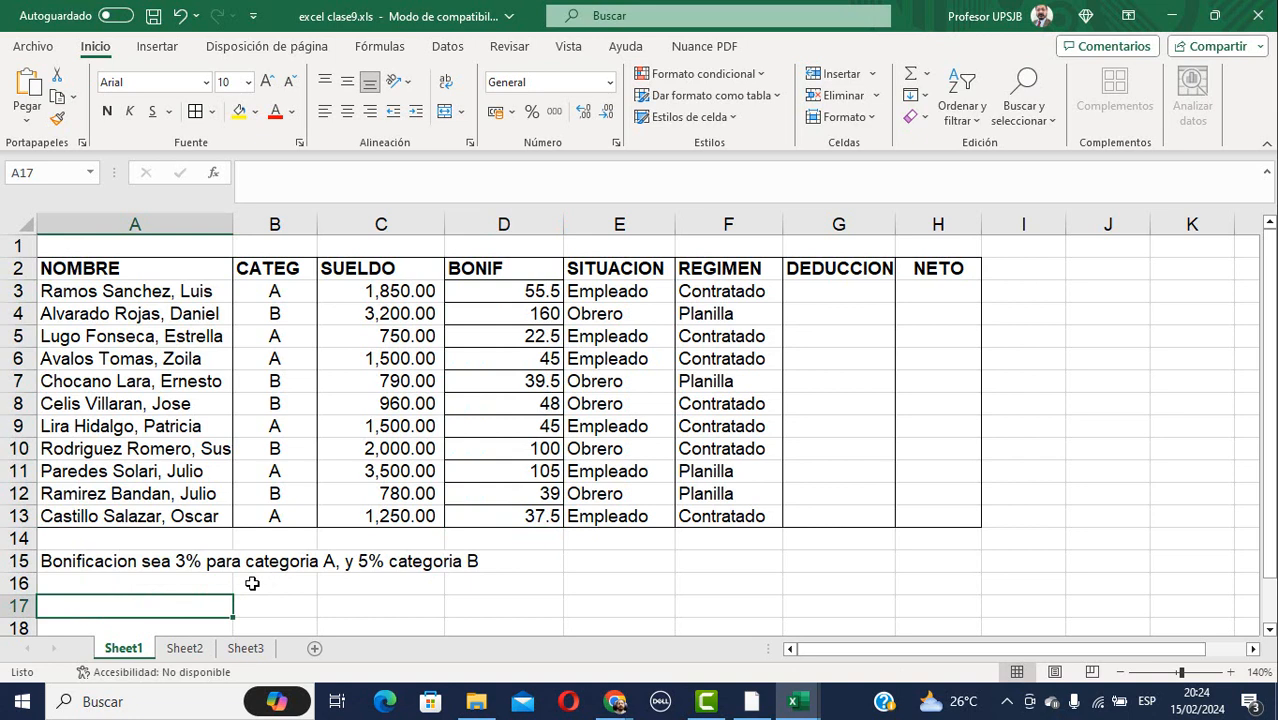
Type the note 'Deducccion si es empleado dedudicira 2.5 % mientras Empleado un 3.8 %' in A17.
text(Deducccion)
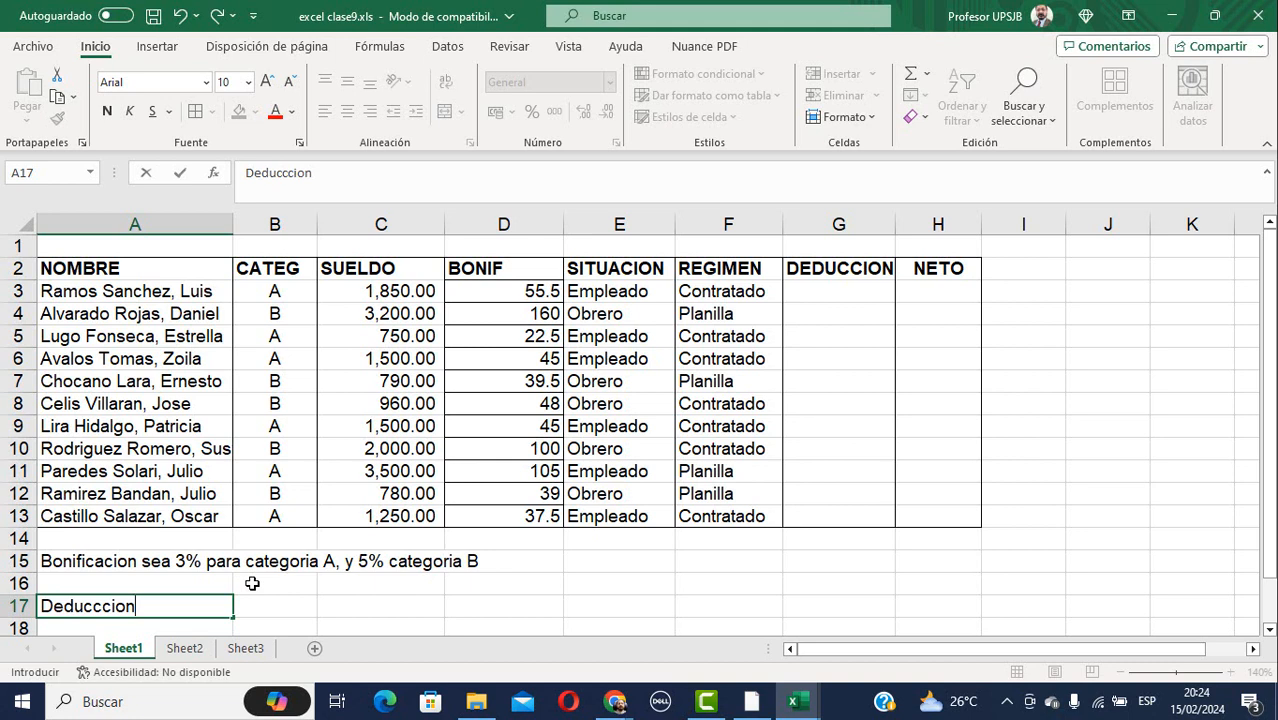
text(si es empleado)
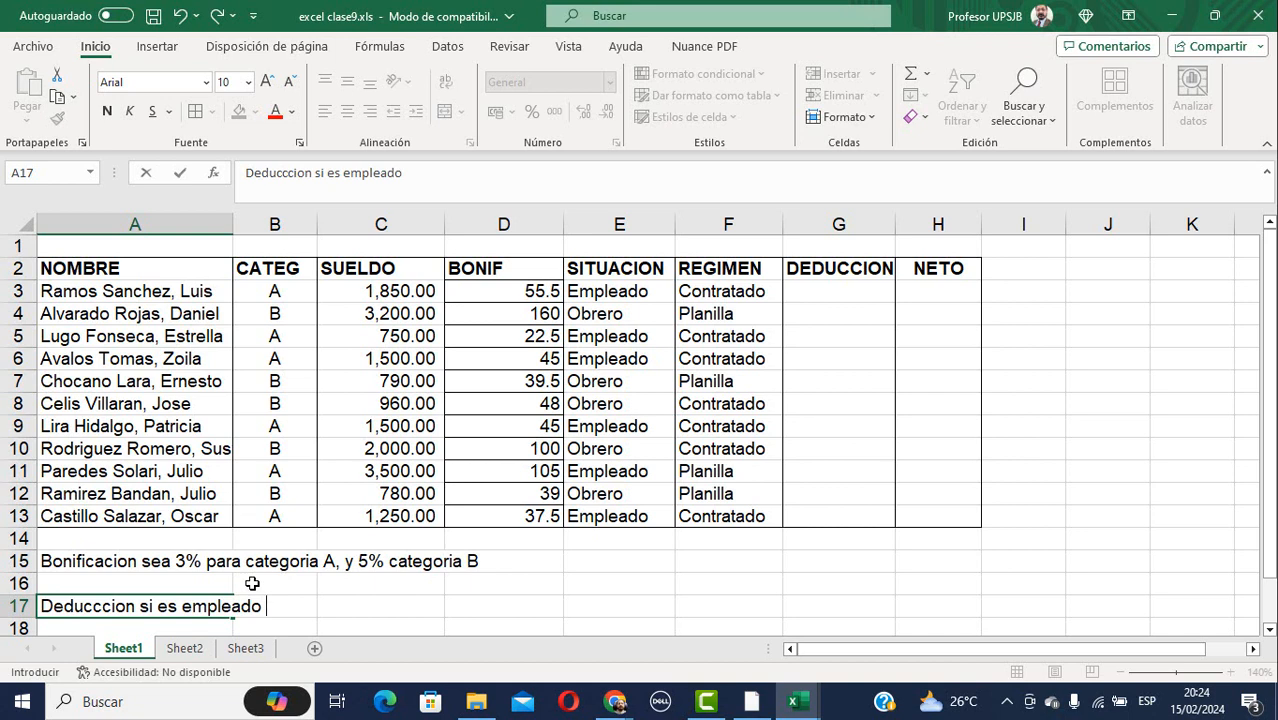
text( dedudicira )
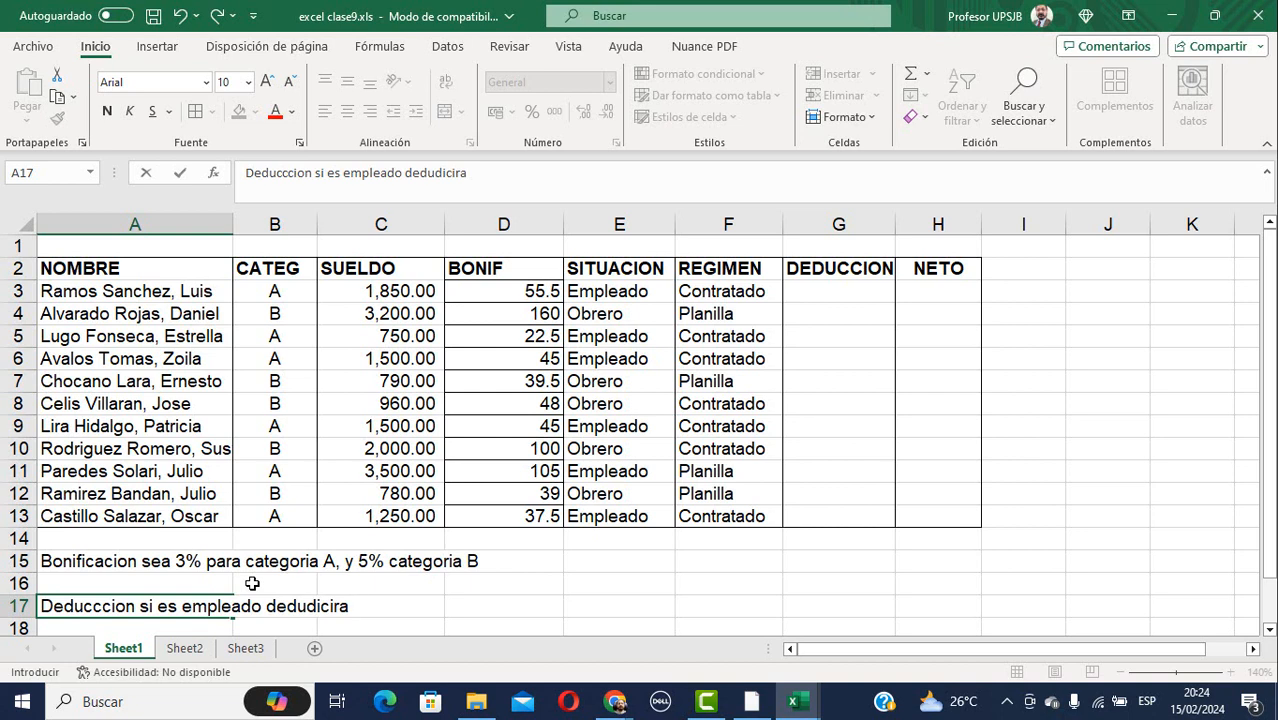
text(2.5 % mi)
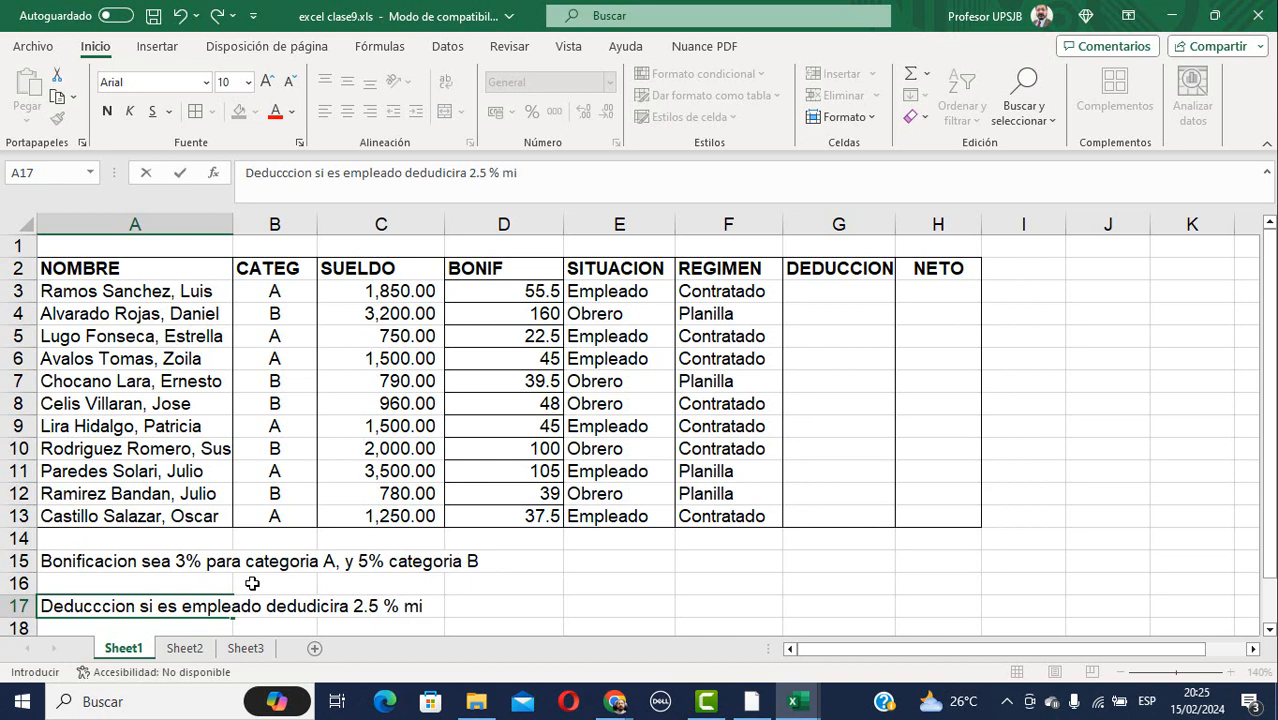
text(entras Empleado)
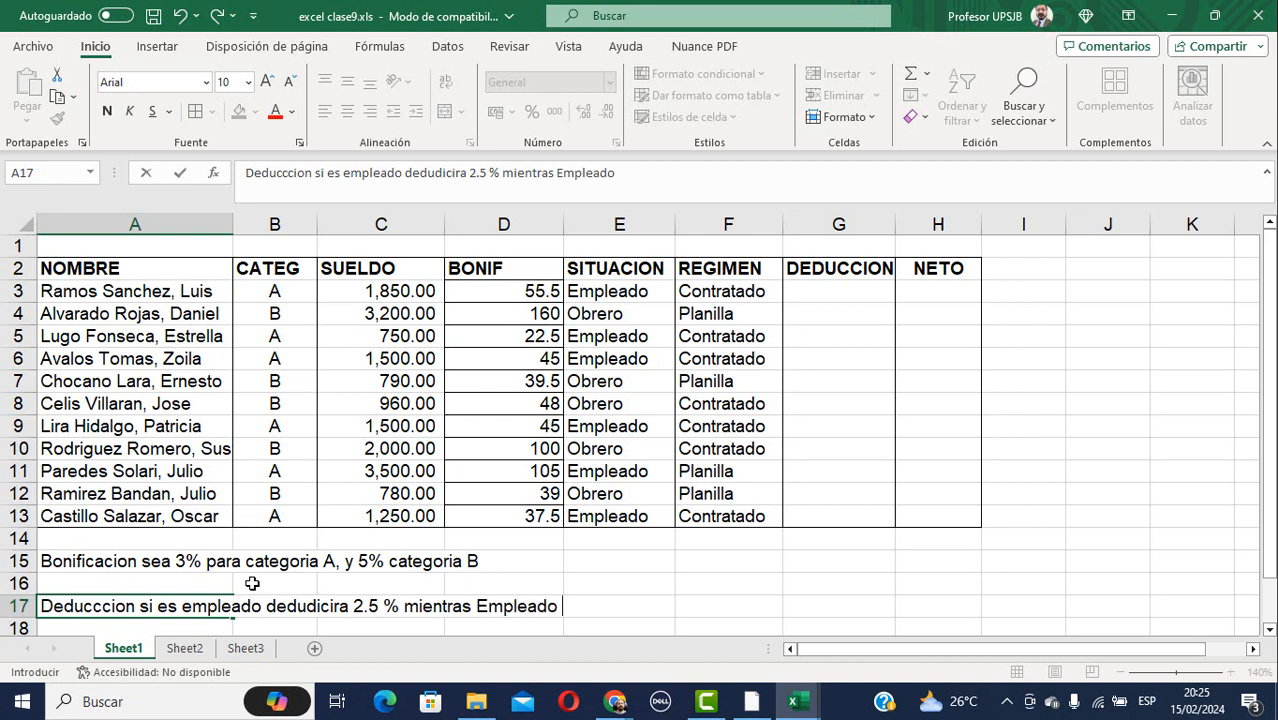
text(un 3.8 %)
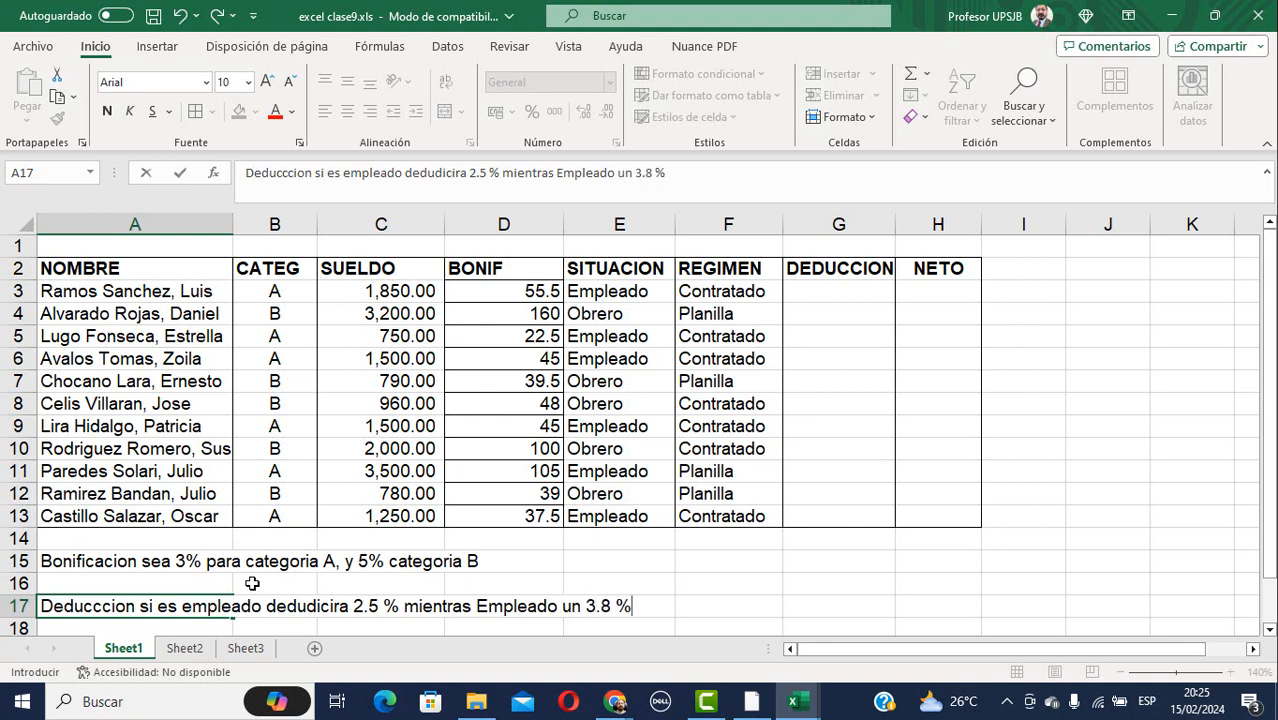
key(Return)
key(Up)
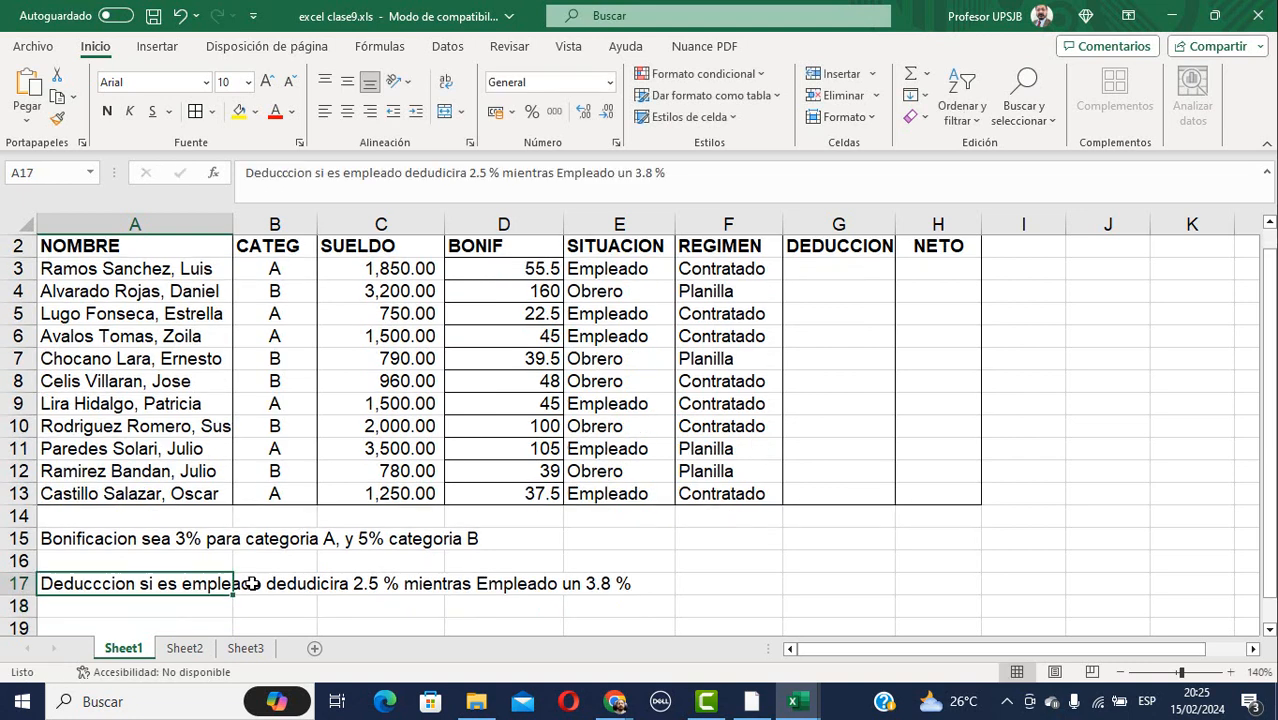
Enter a first G3 deduction formula testing E3 for "Obrero", with bare rates 2.5% and 3.8%.
click(849, 272)
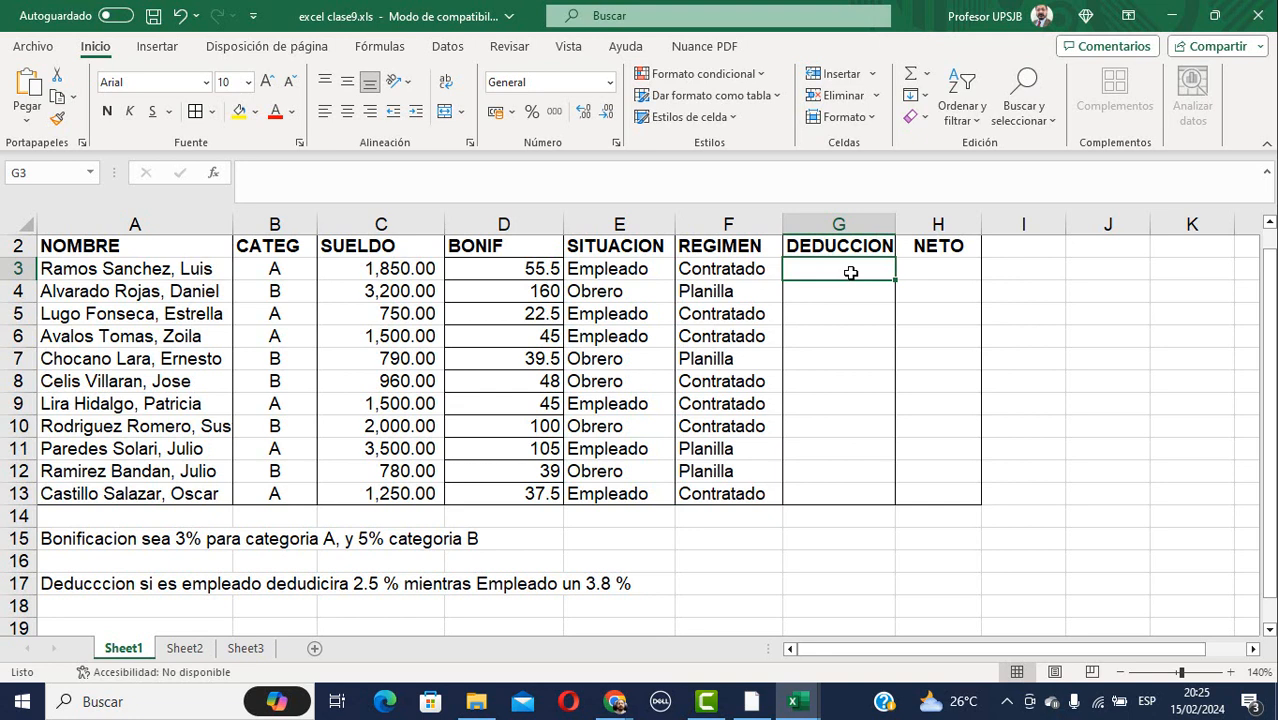
text(=si)
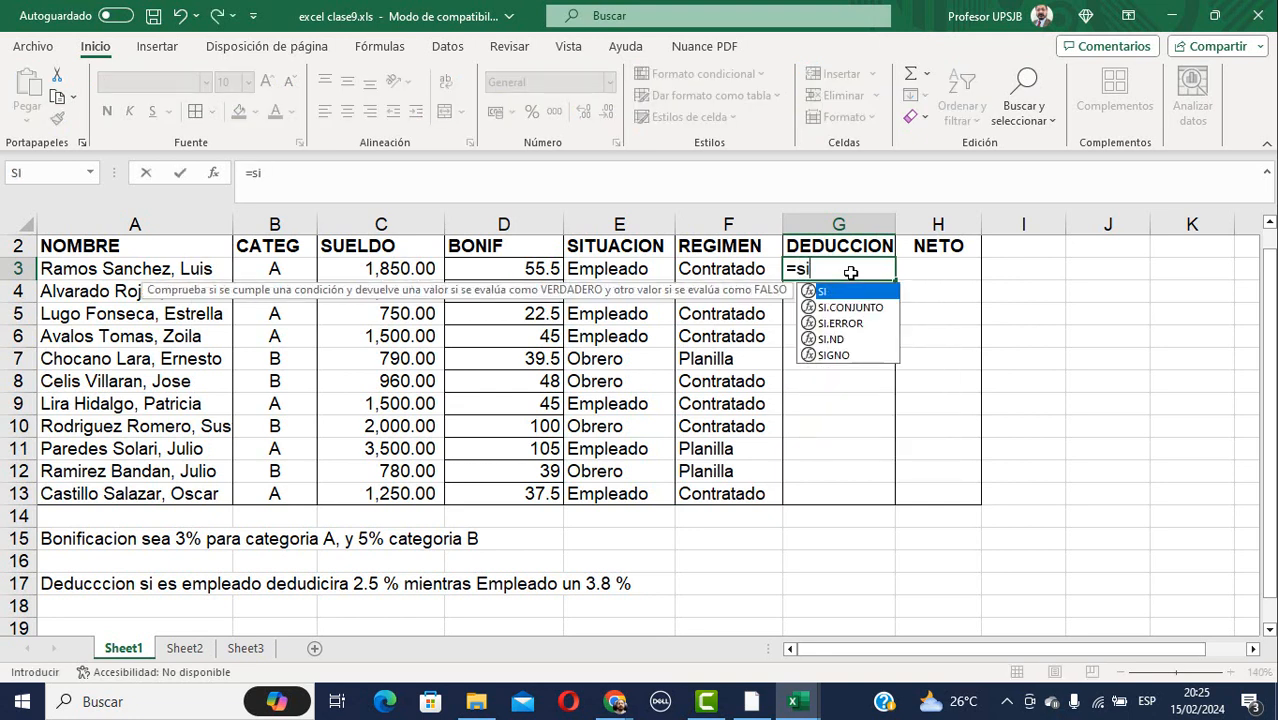
text(()
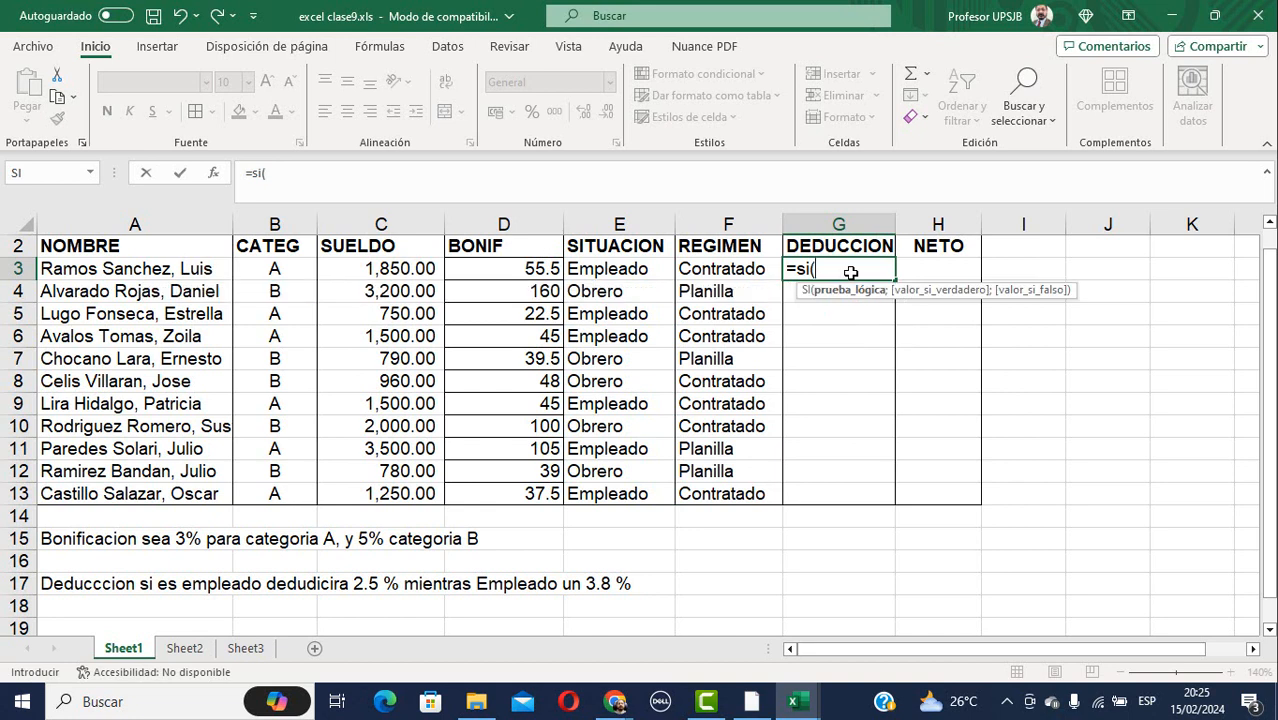
key(Left)
key(Left)
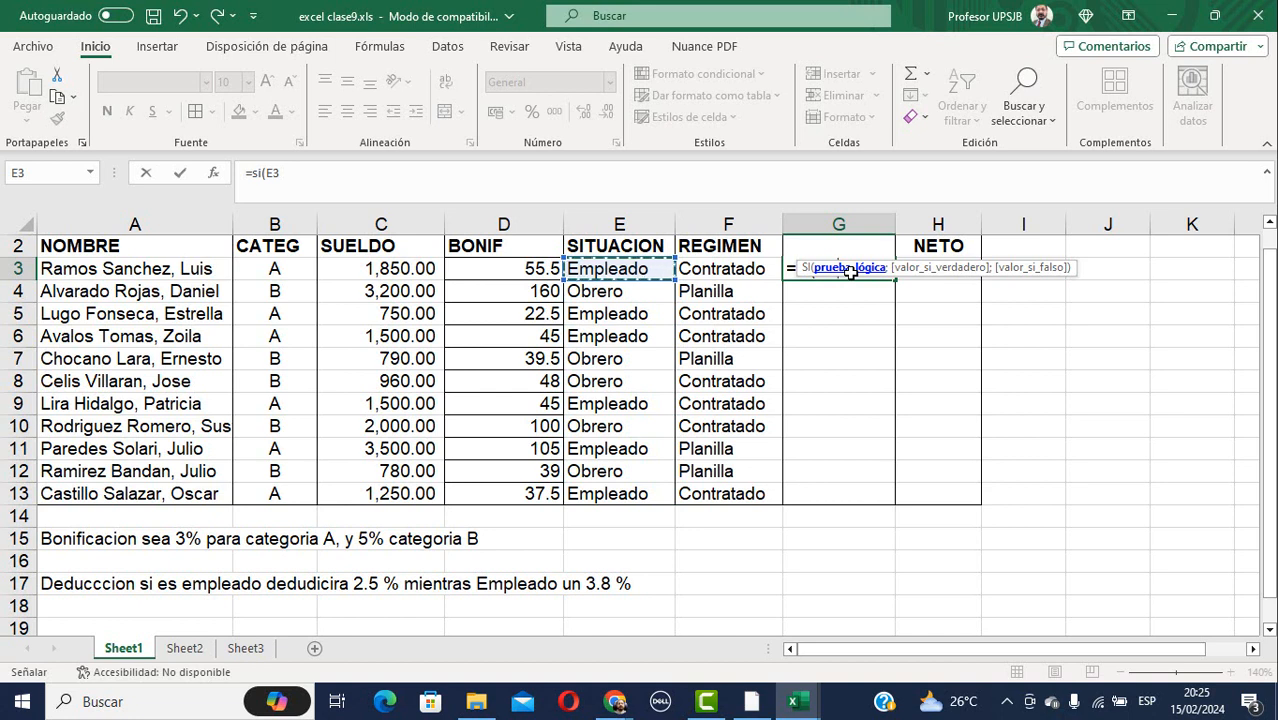
key(Right)
key(Right)
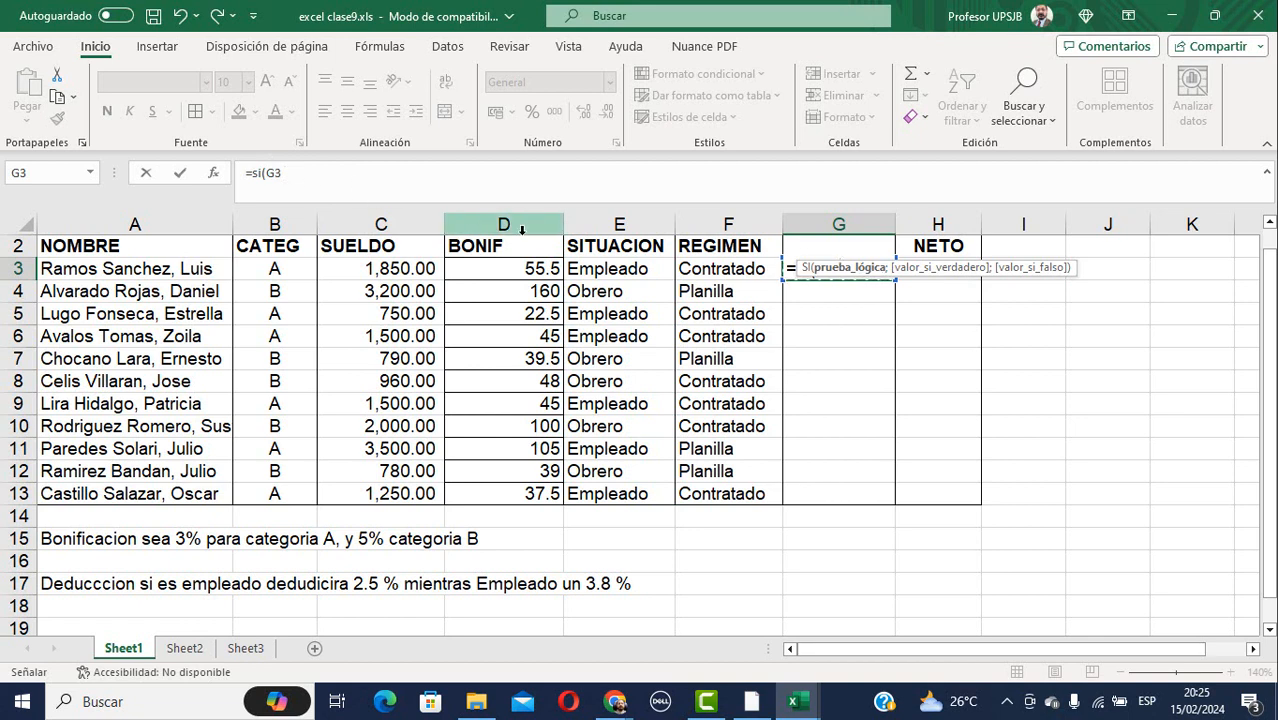
click(621, 270)
click(325, 173)
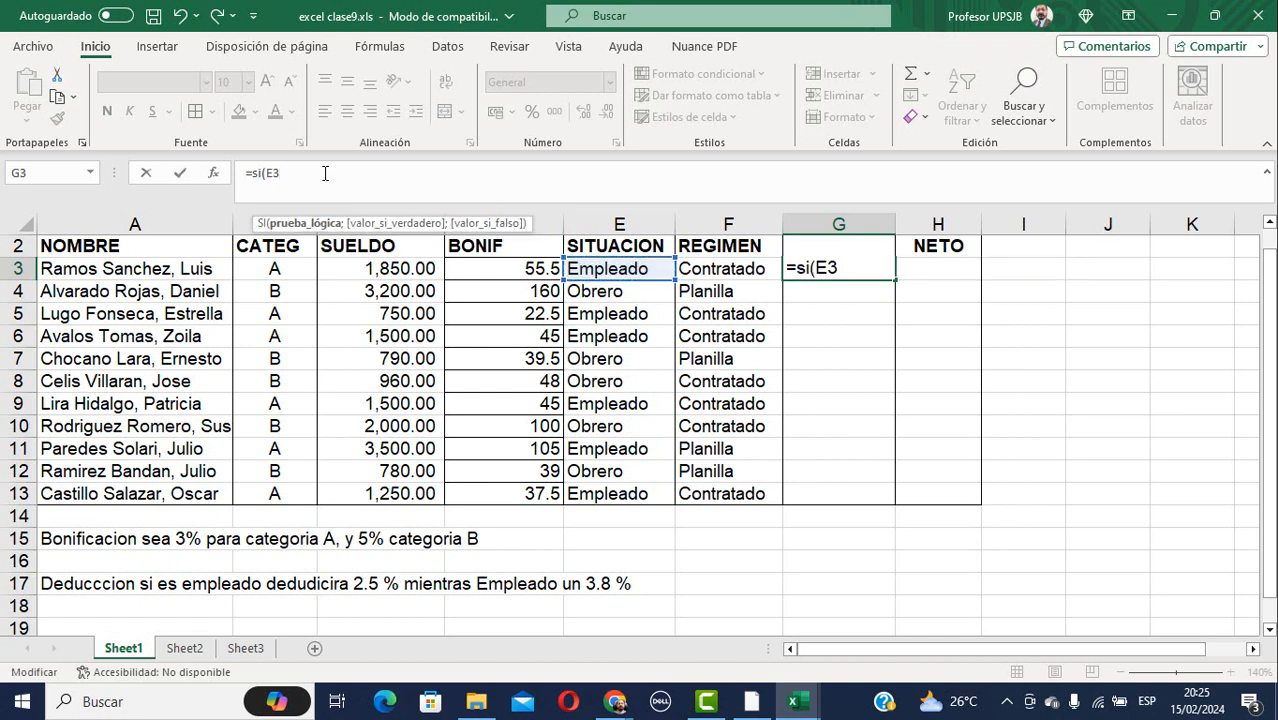
text(=)
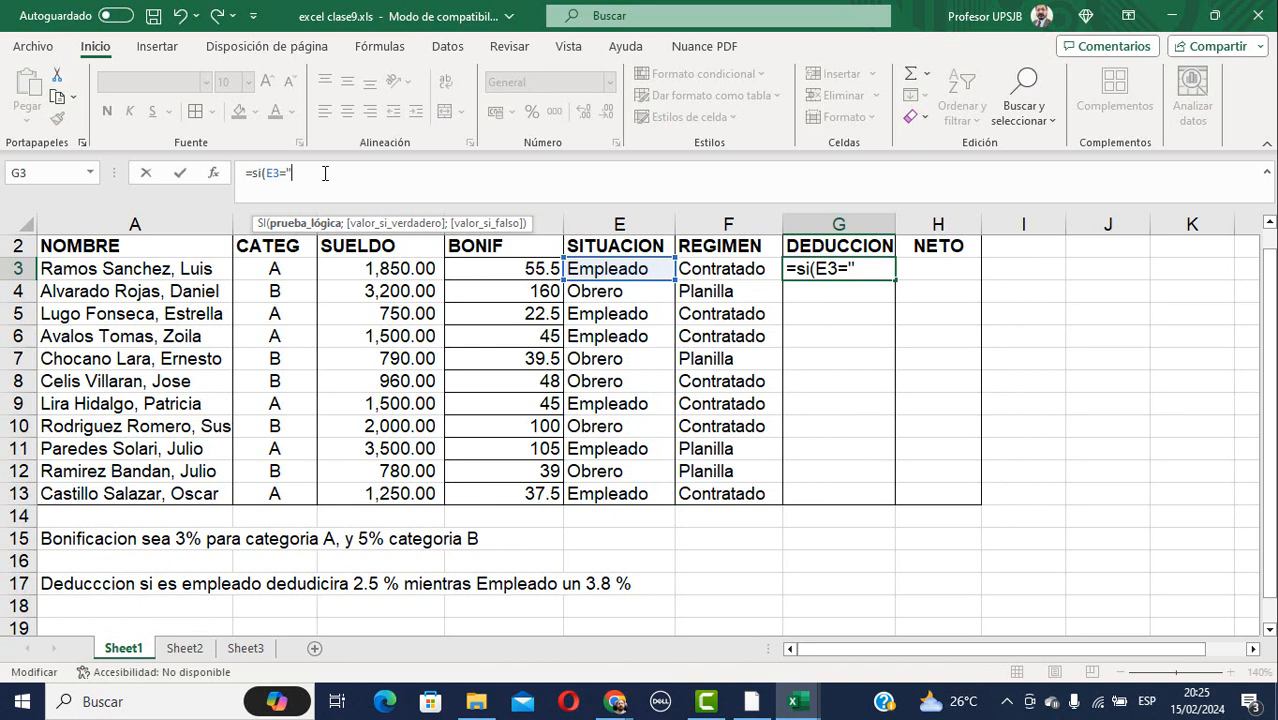
text("Obrero";)
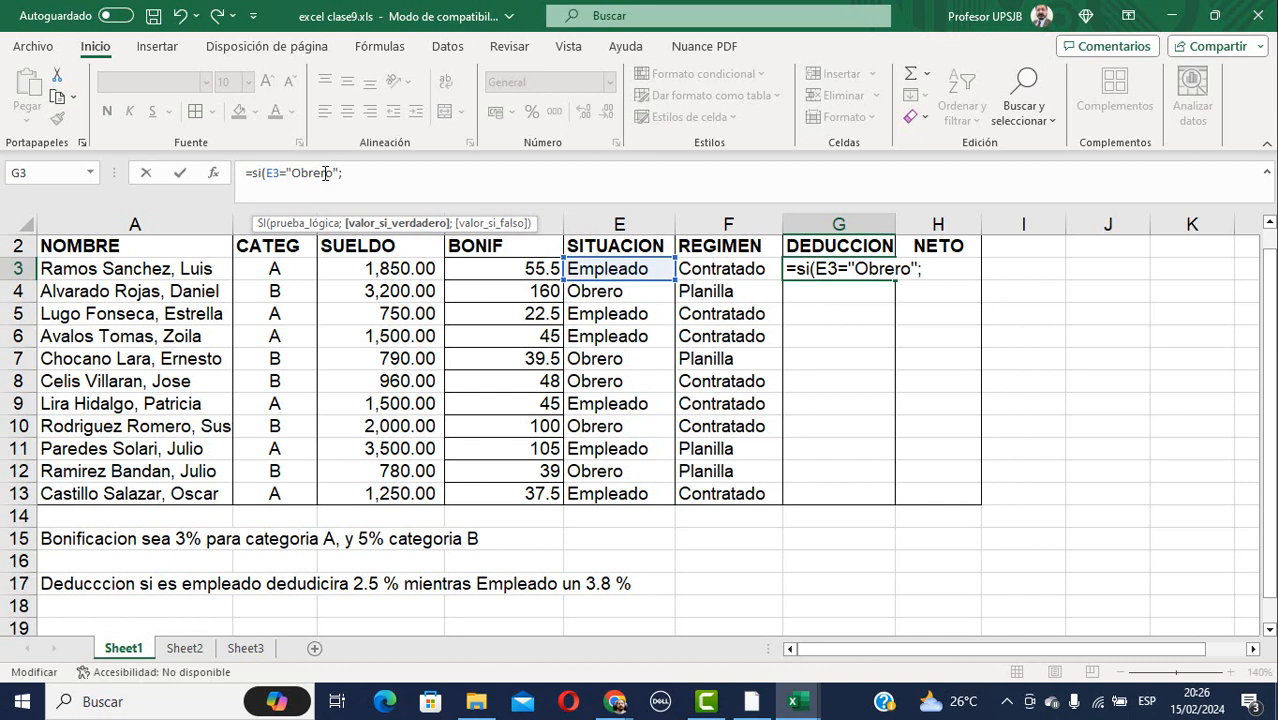
text(2.5%;)
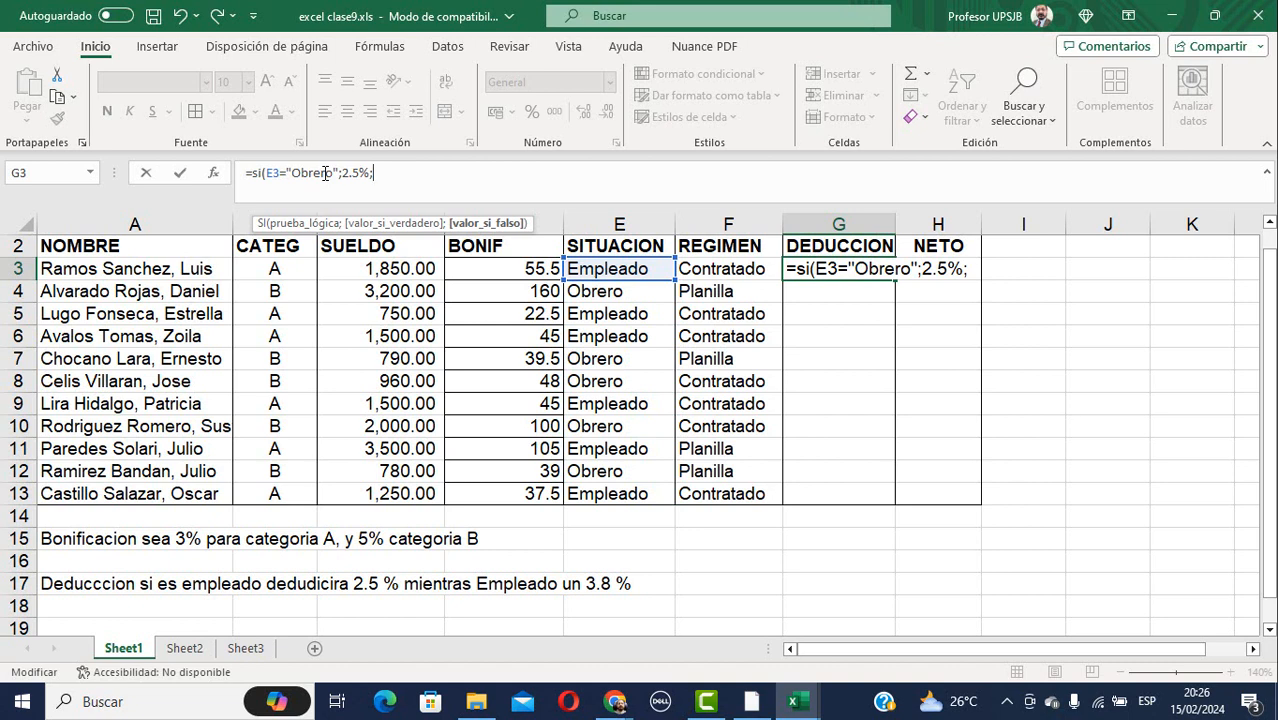
text(3.8%))
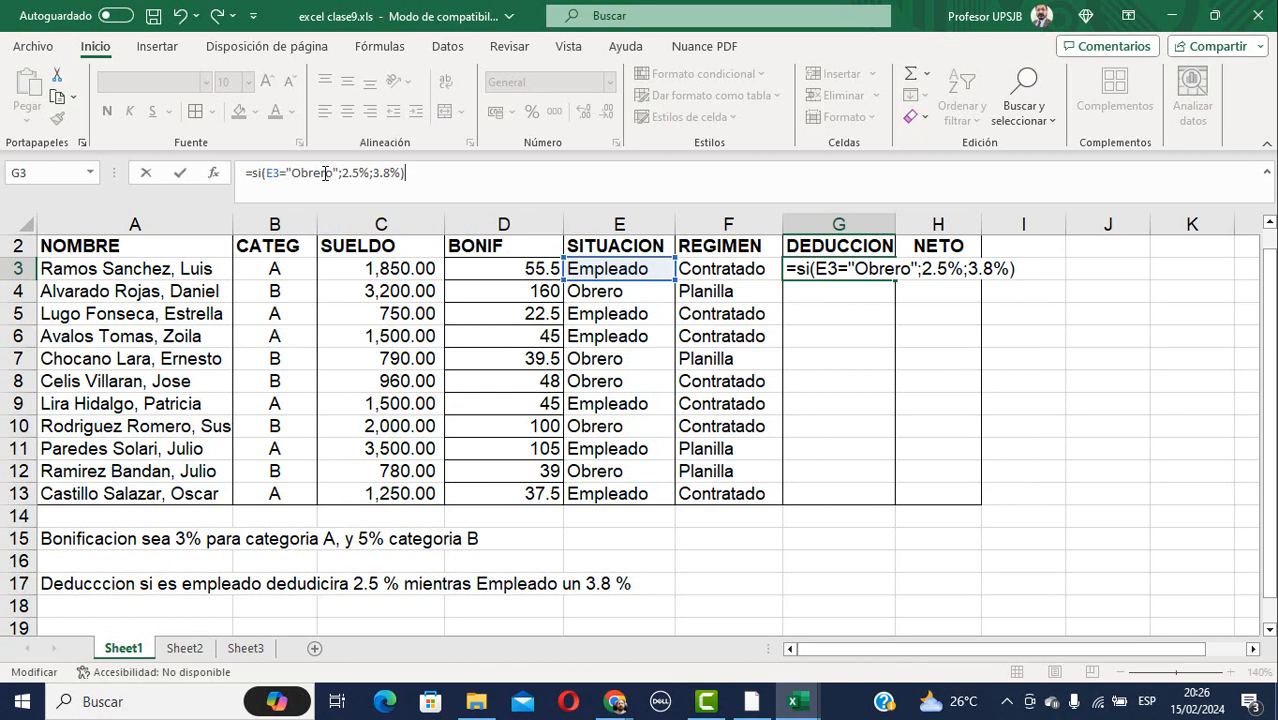
key(Return)
Revise G3 to =SI(E3="Obrero";C3*2.5%;C3*3.8%) so the deduction shows 70.3.
key(Up)
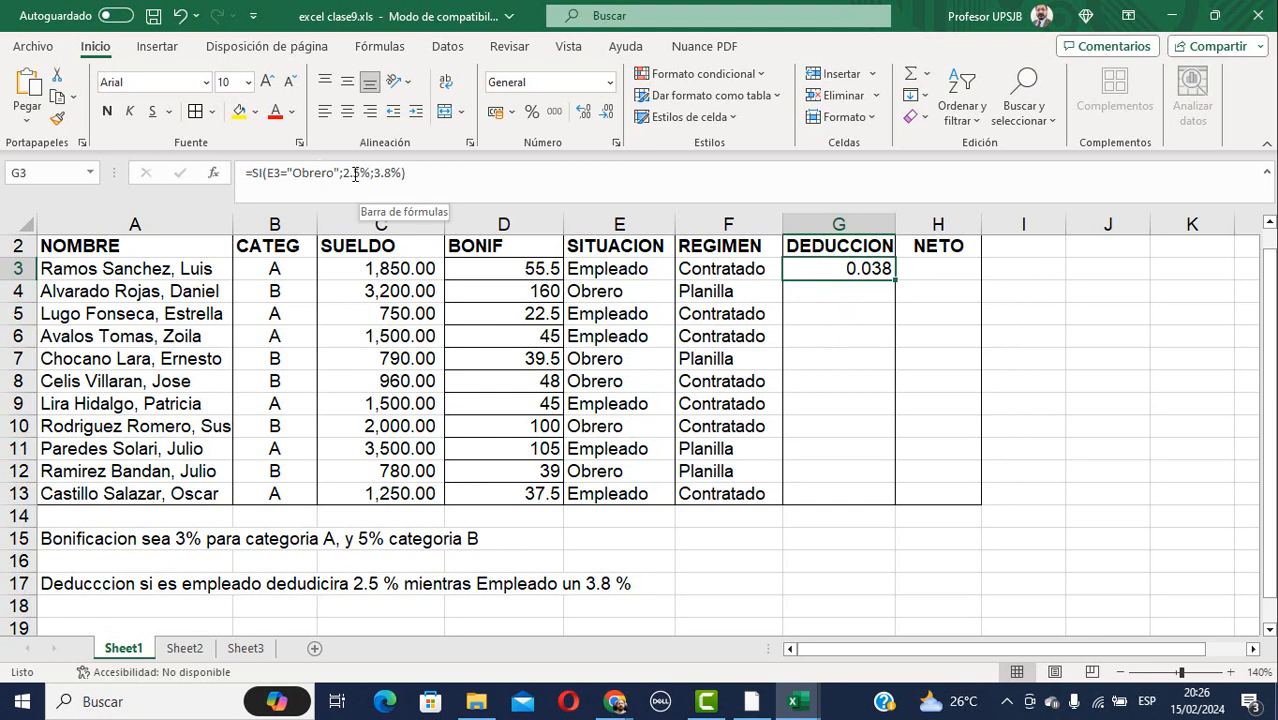
click(341, 175)
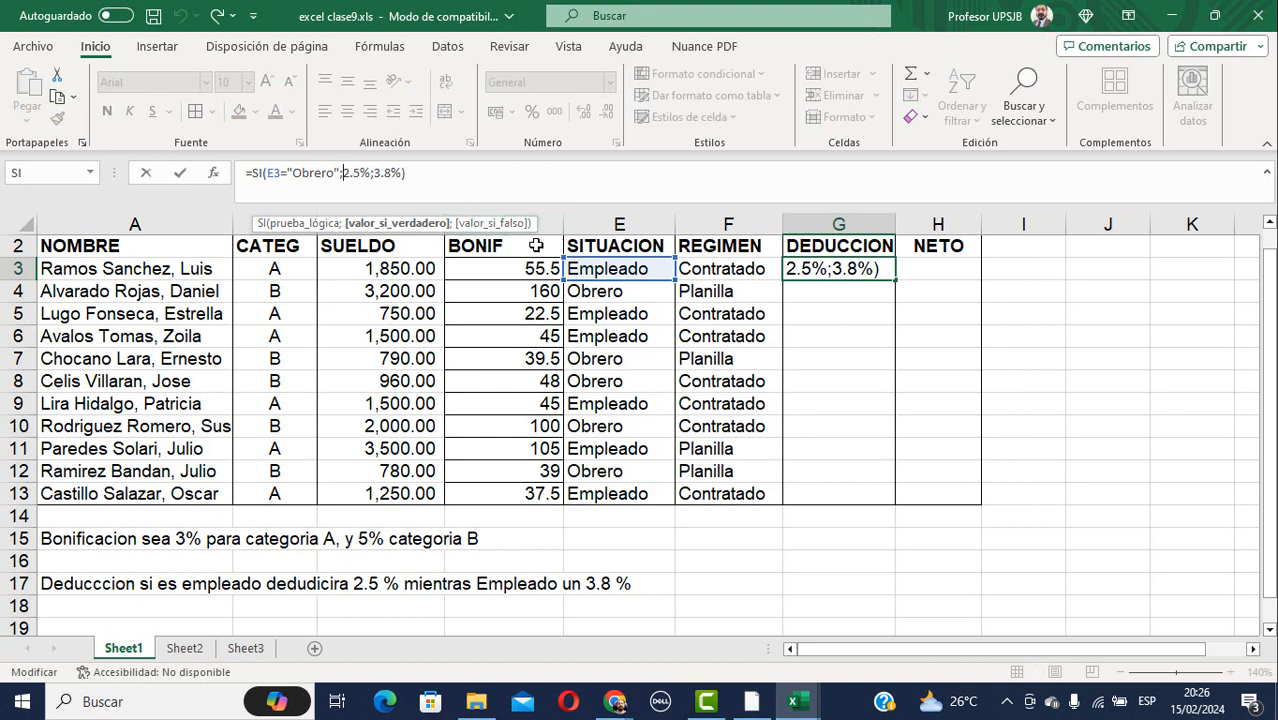
click(410, 270)
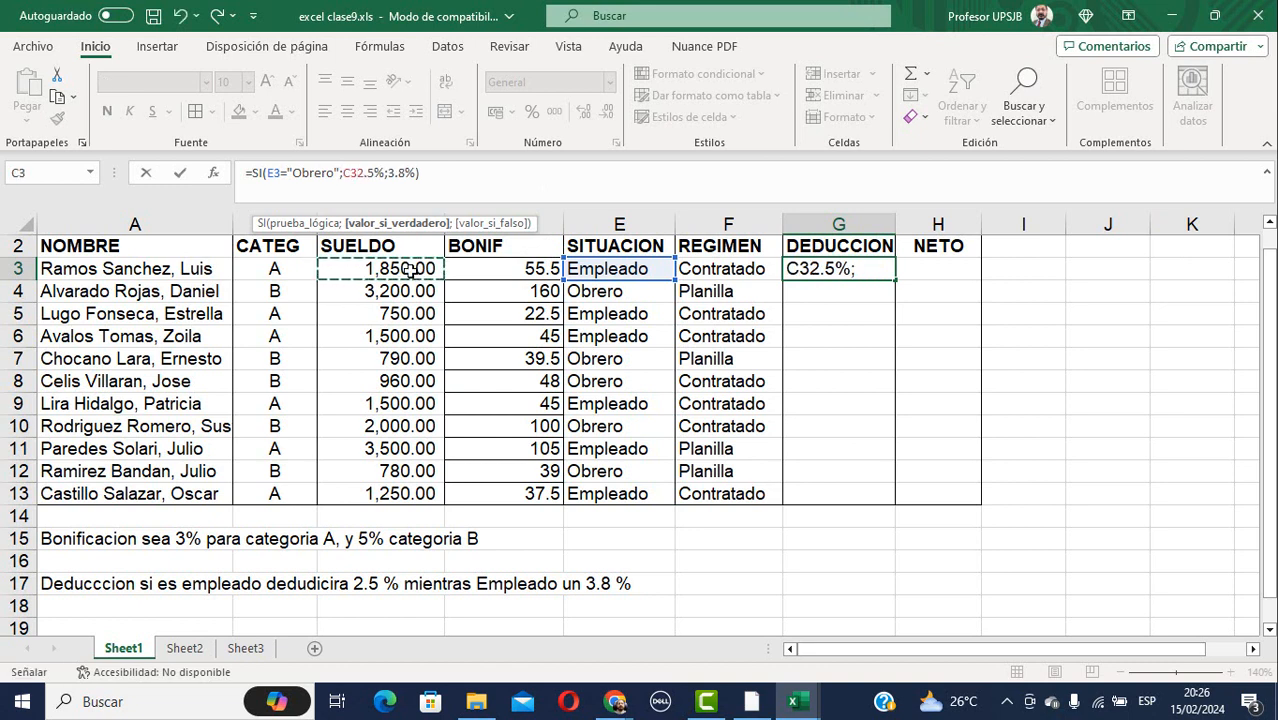
text(*)
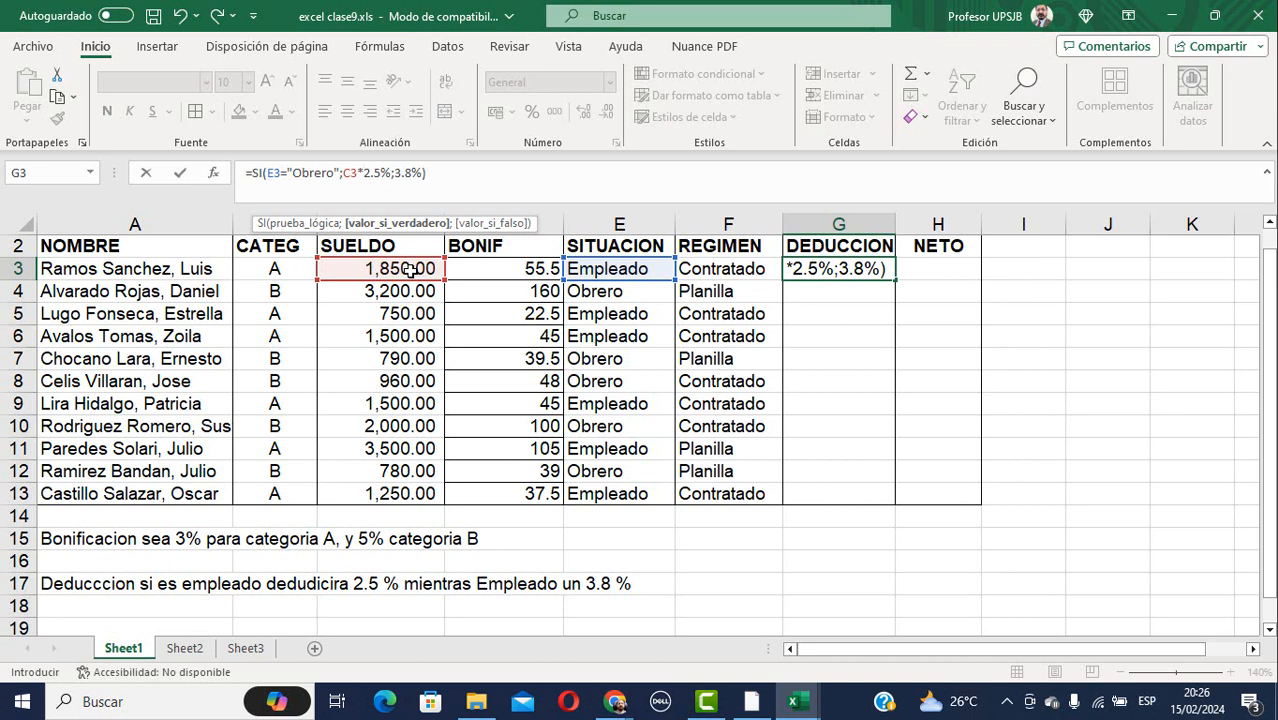
click(394, 172)
click(394, 172)
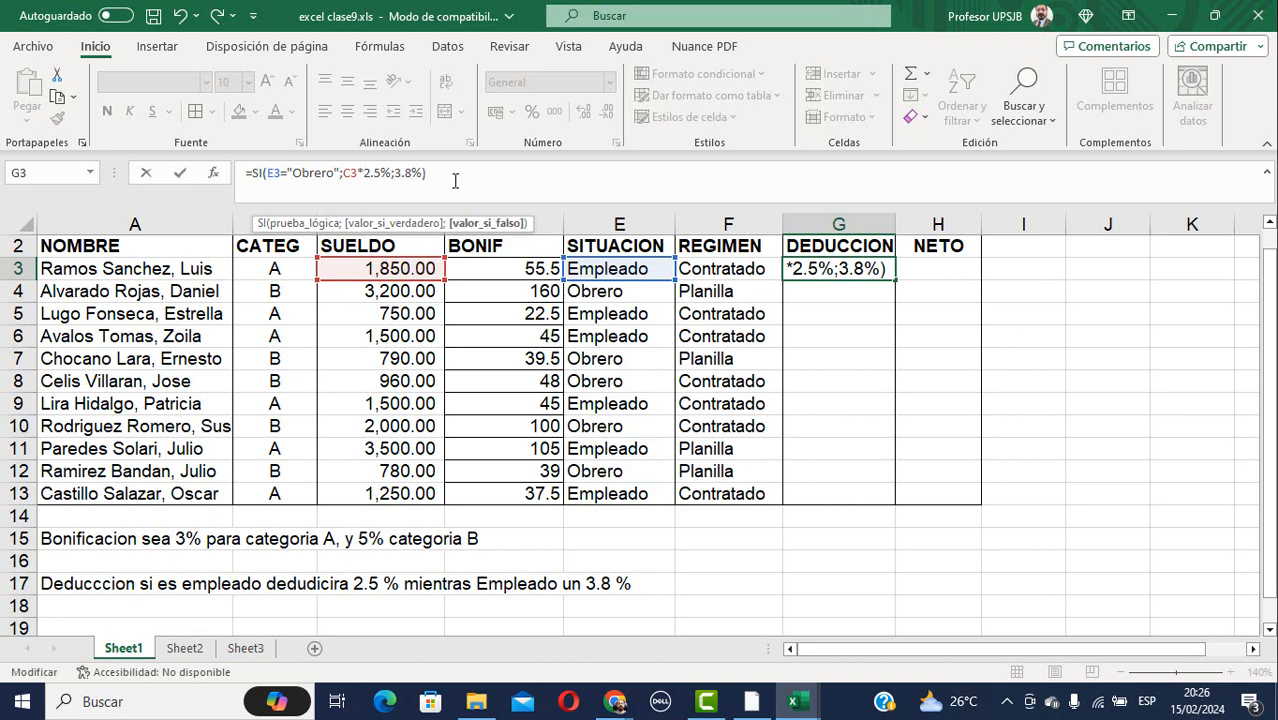
click(388, 270)
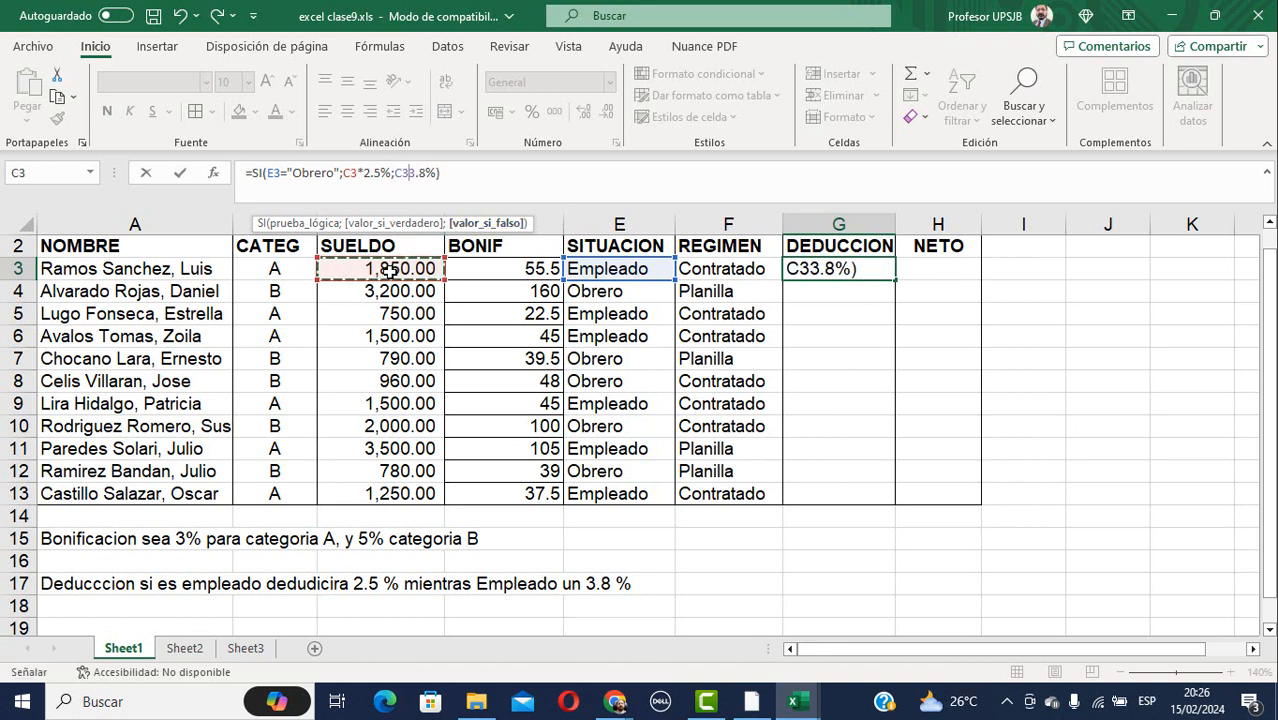
text(*)
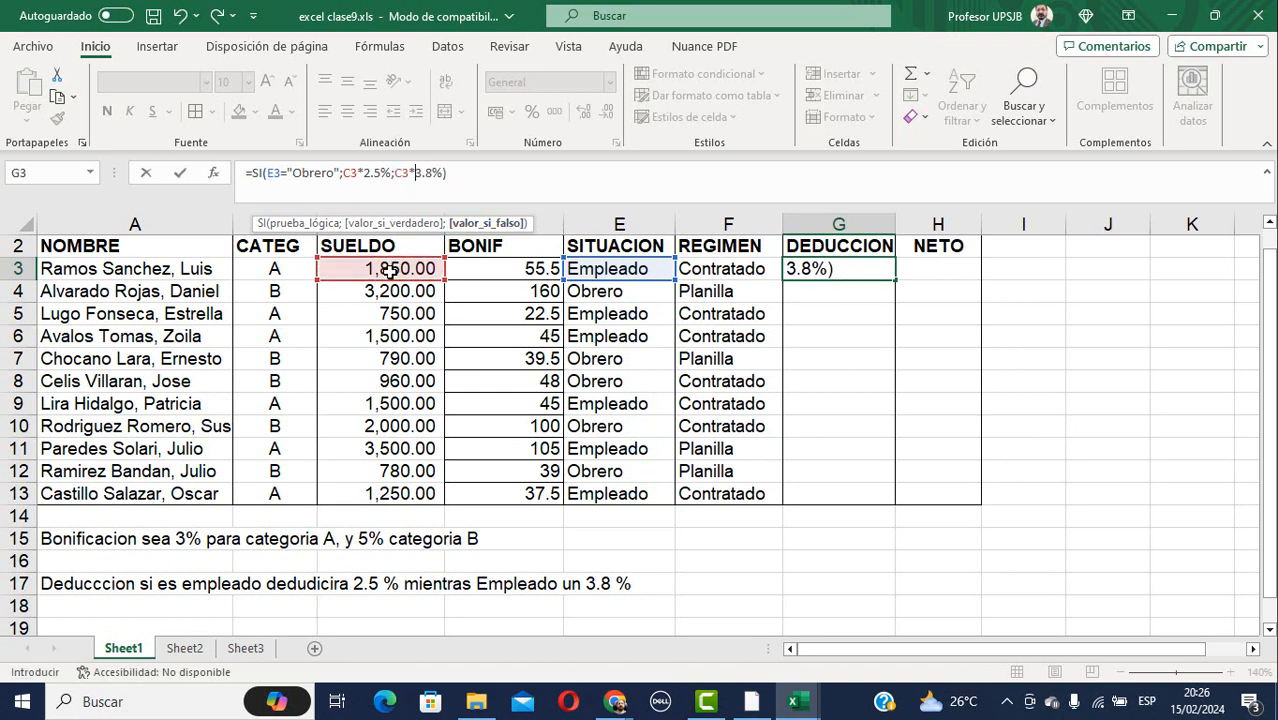
key(Return)
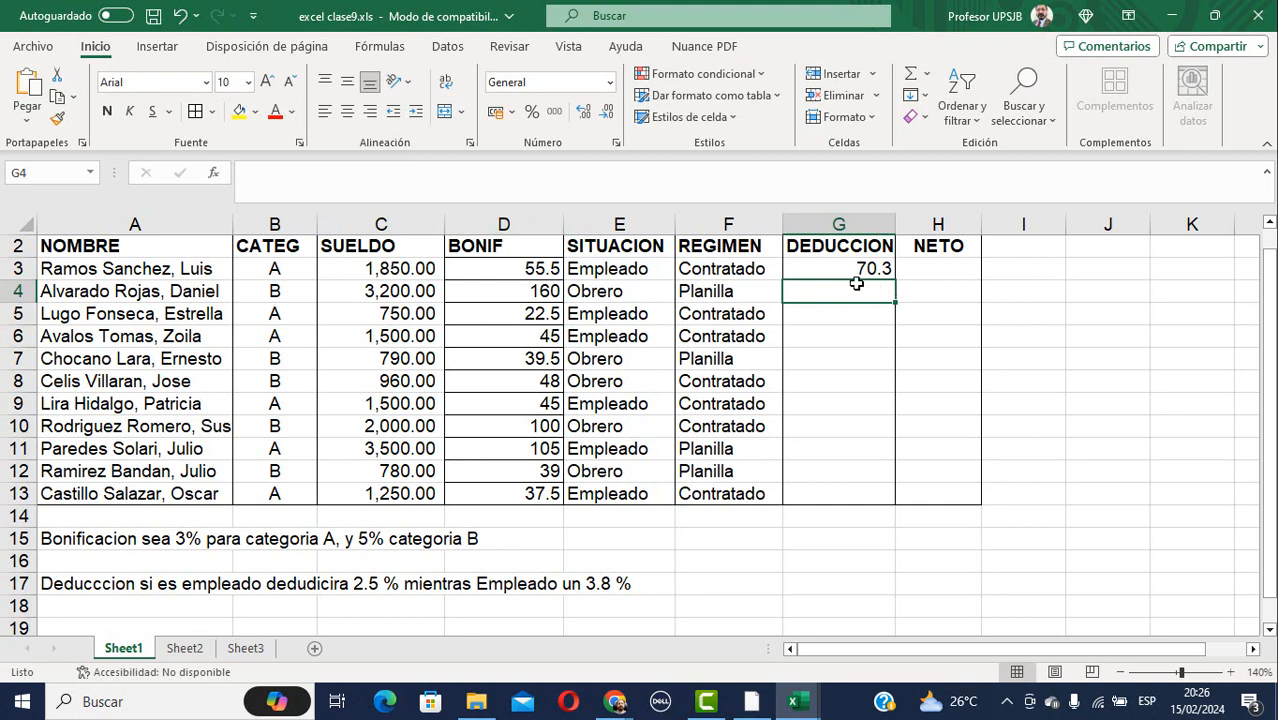
click(840, 269)
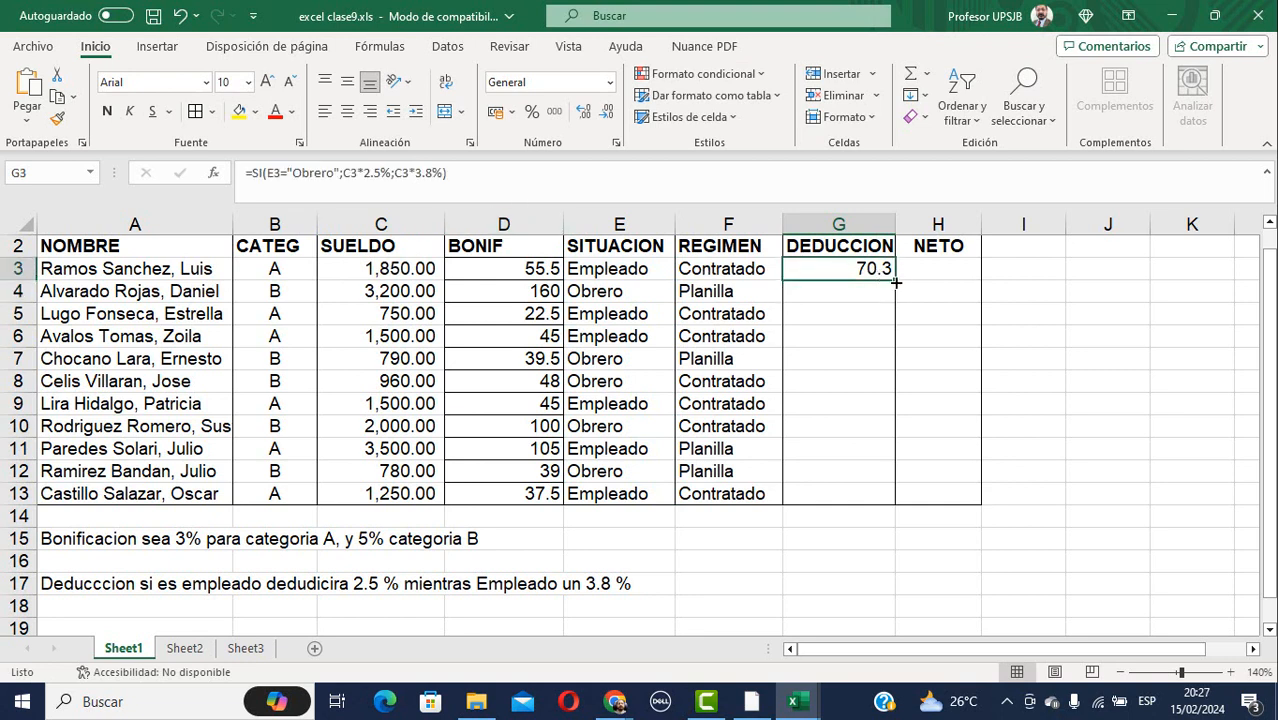
Fill the deduction formula down to G13 and change 'empleado' to 'Obrero' in the A17 note.
drag(893, 281, 901, 505)
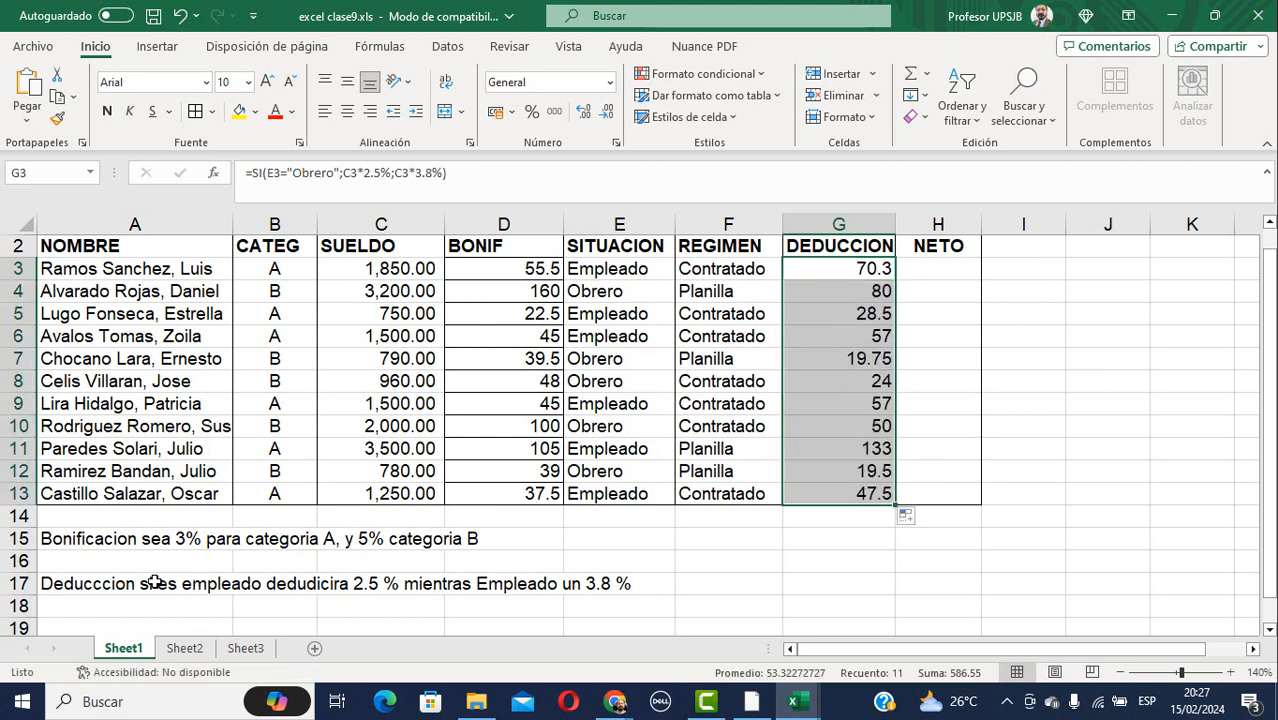
click(200, 587)
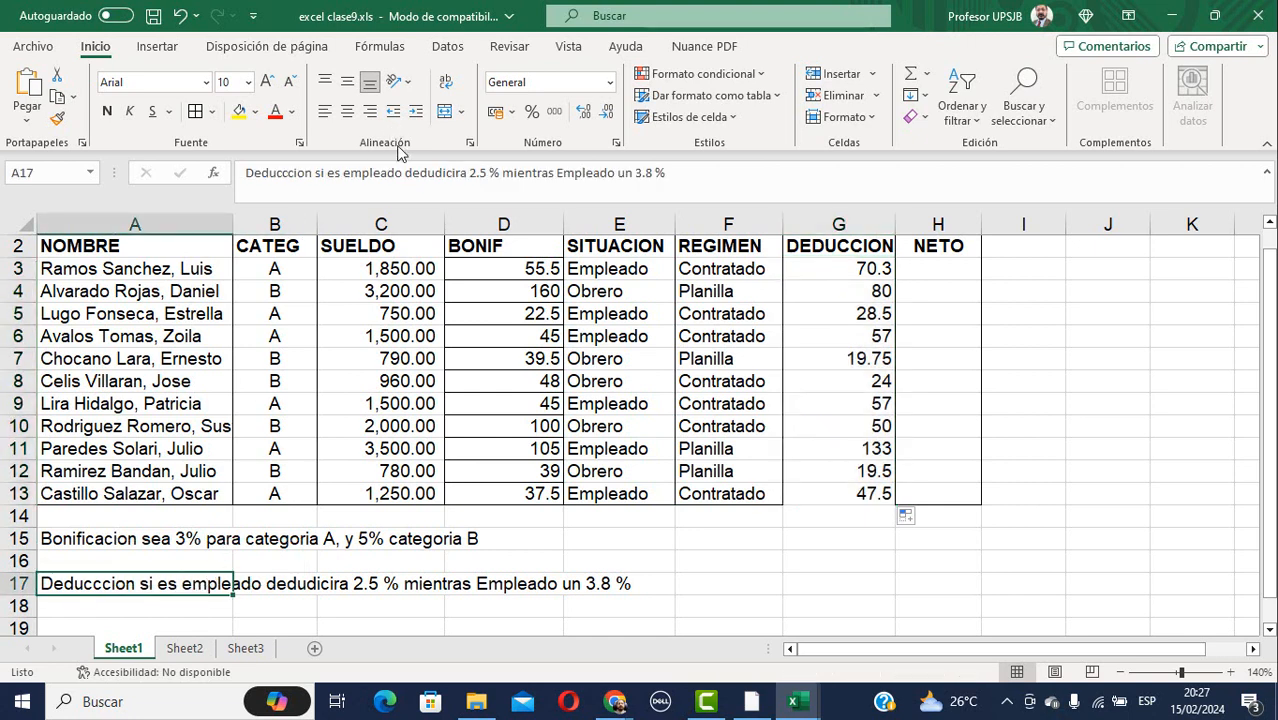
drag(344, 172, 404, 178)
text(Obrero)
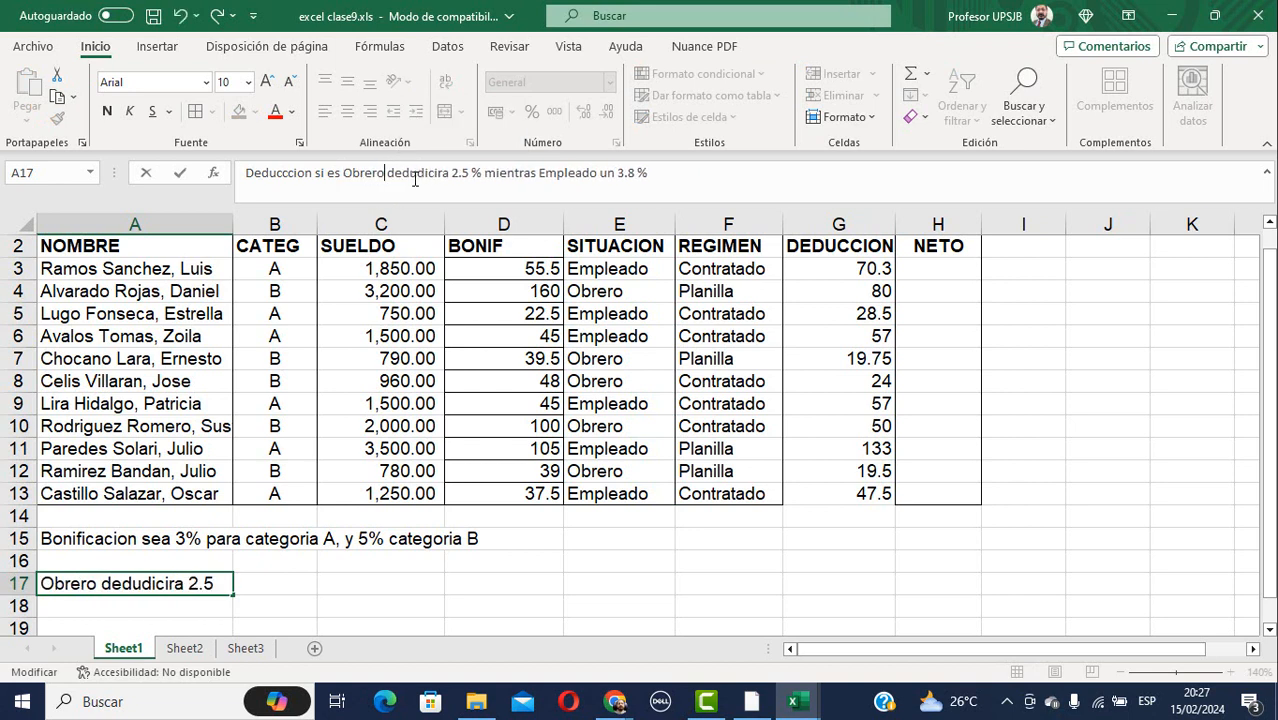
key(Return)
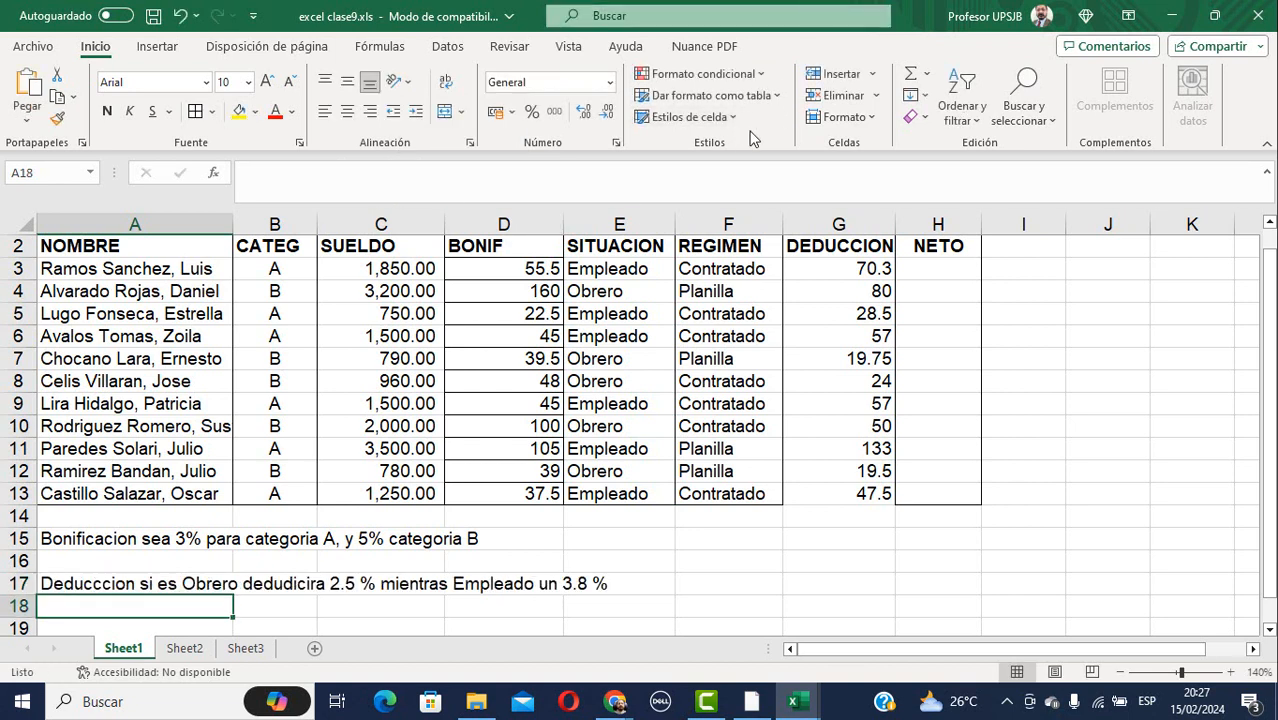
click(912, 269)
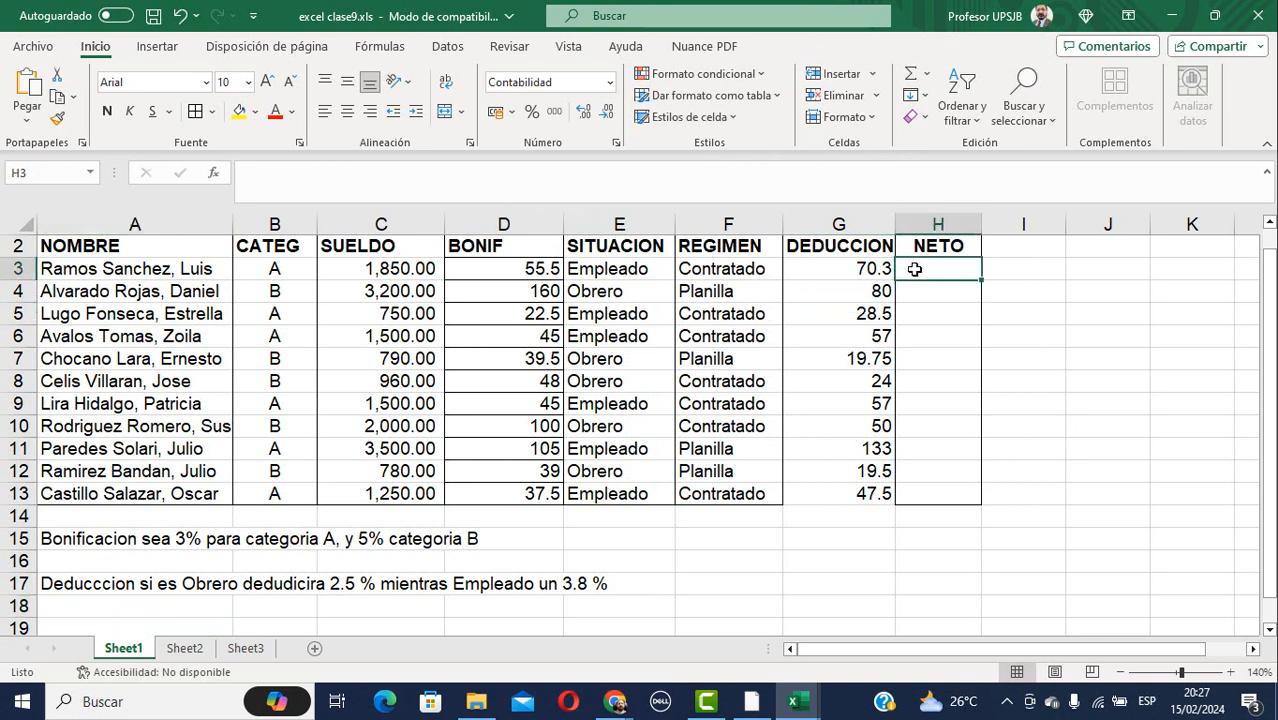
click(928, 247)
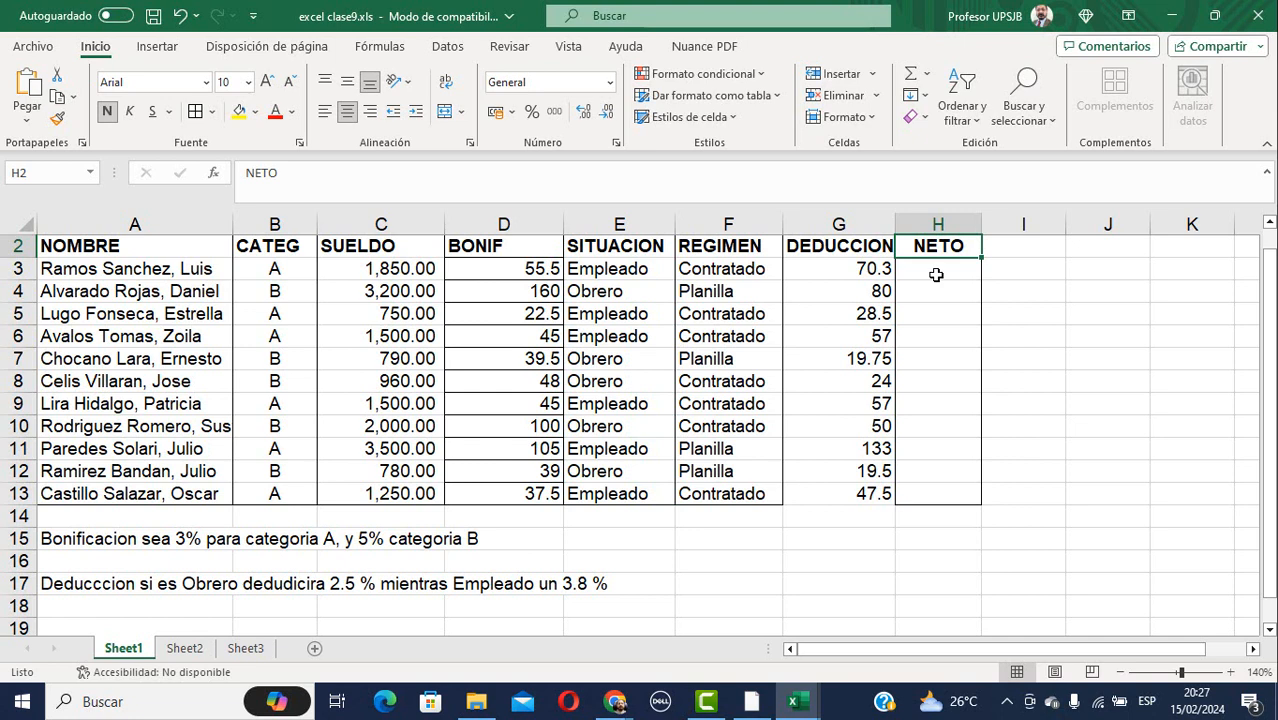
right_click(936, 275)
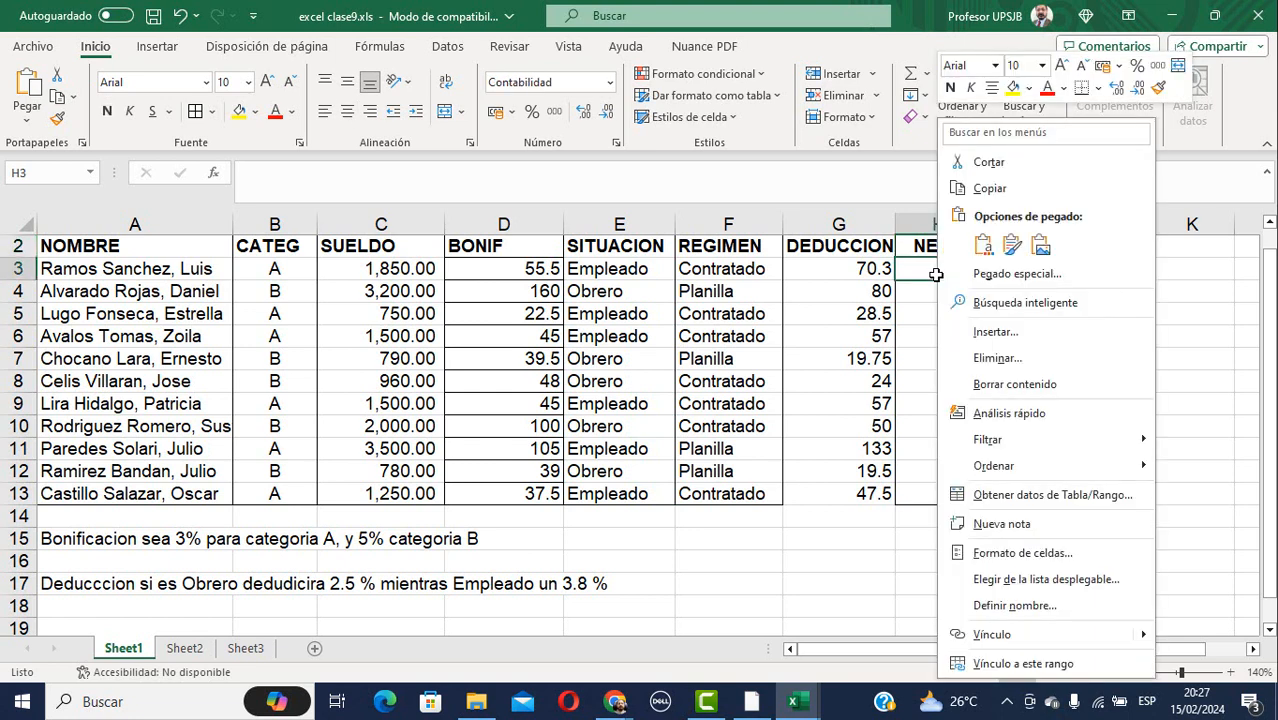
click(1004, 334)
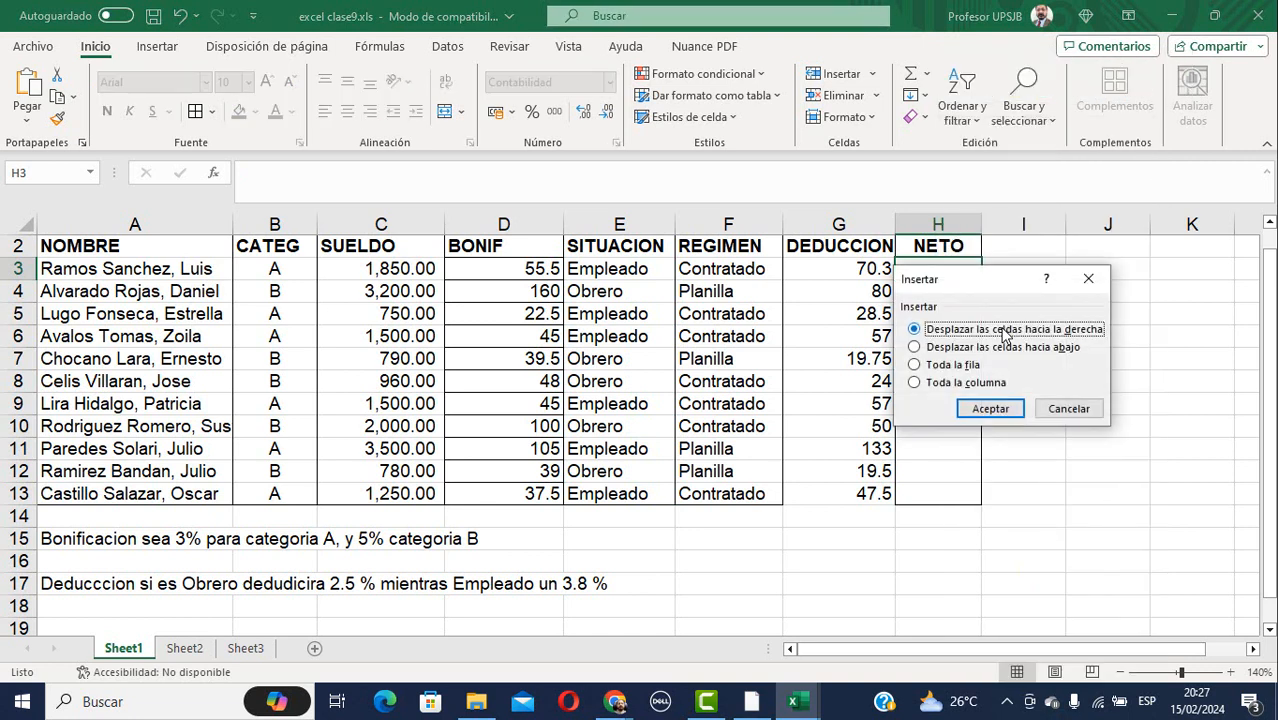
click(976, 384)
click(991, 408)
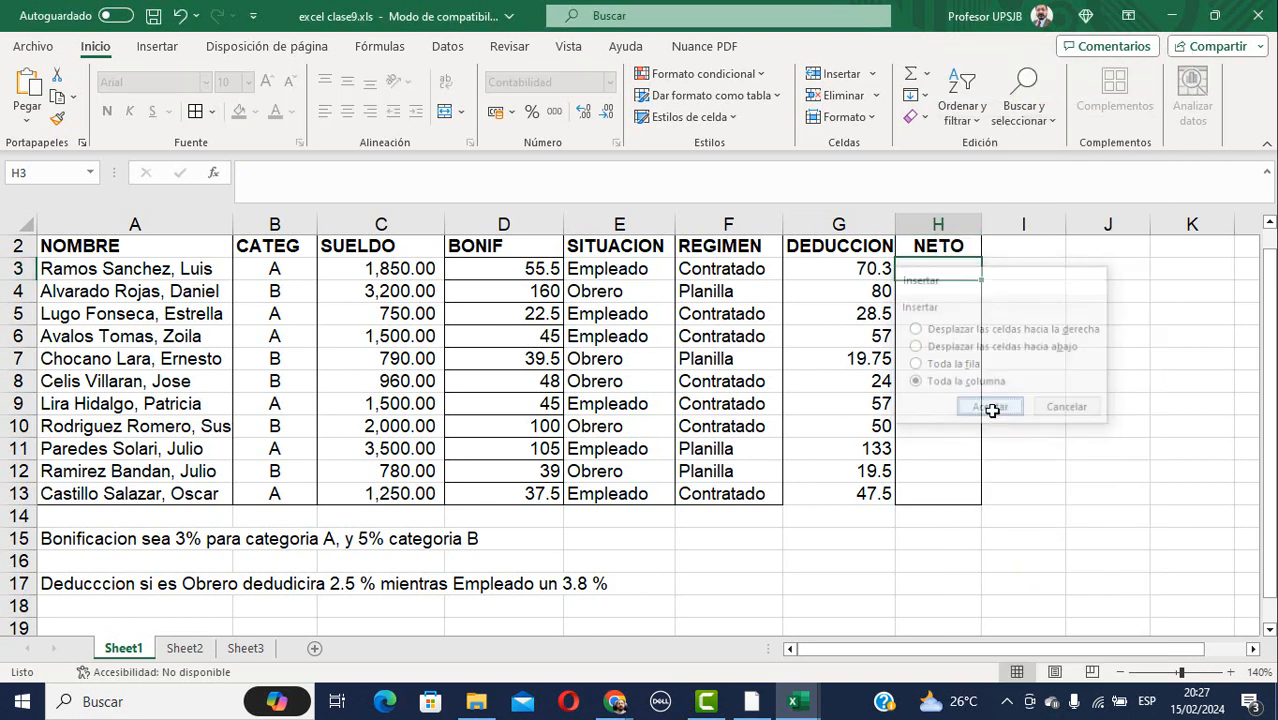
click(938, 244)
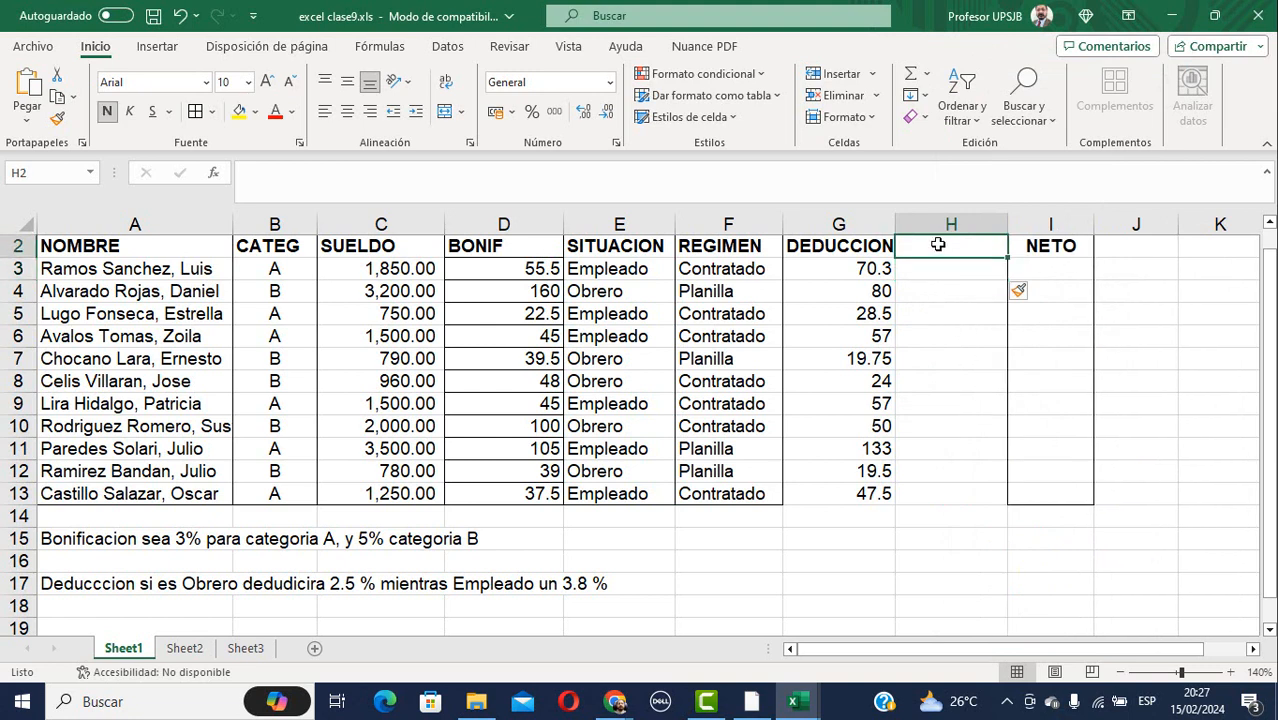
text(DED)
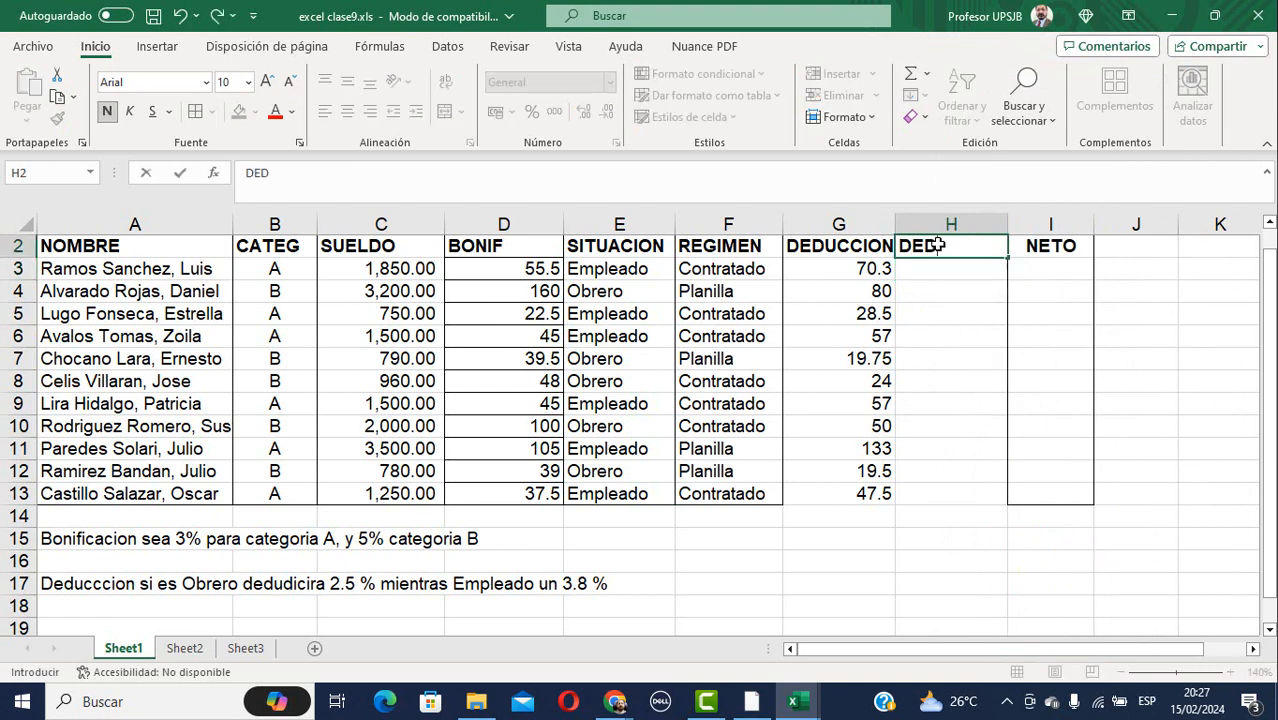
text(UCCION 2)
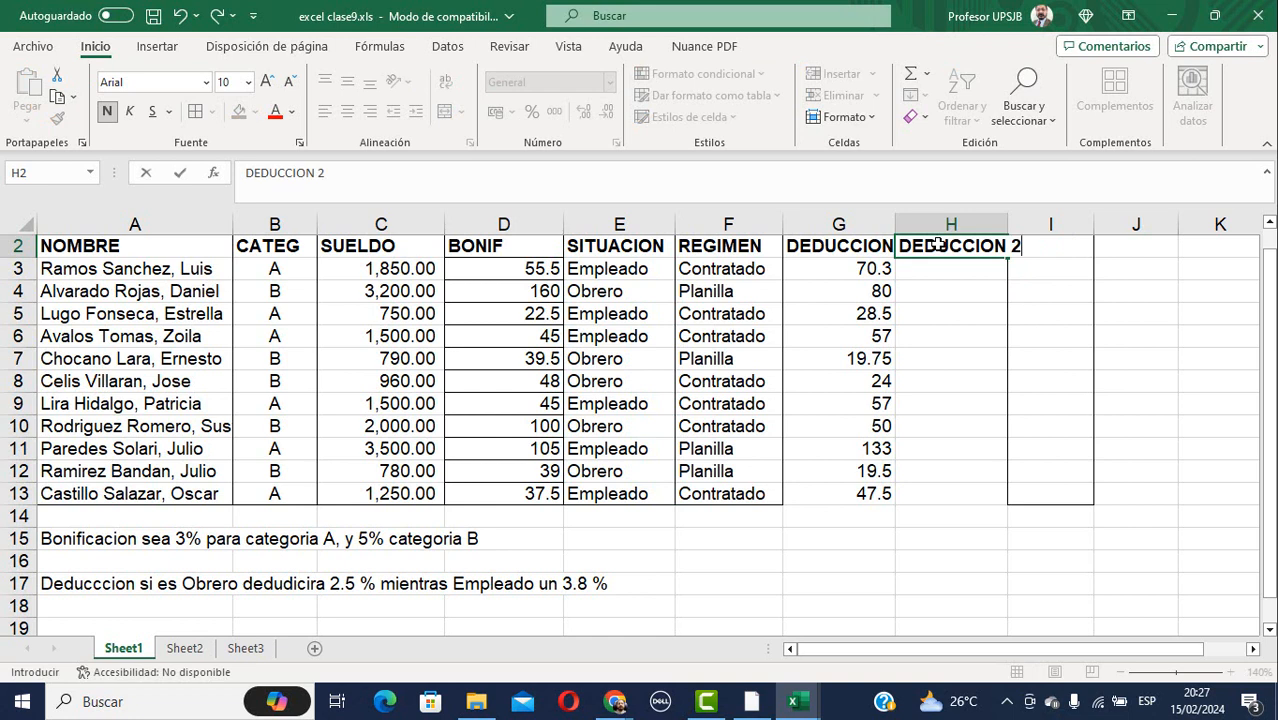
key(BackSpace)
key(BackSpace)
key(Return)
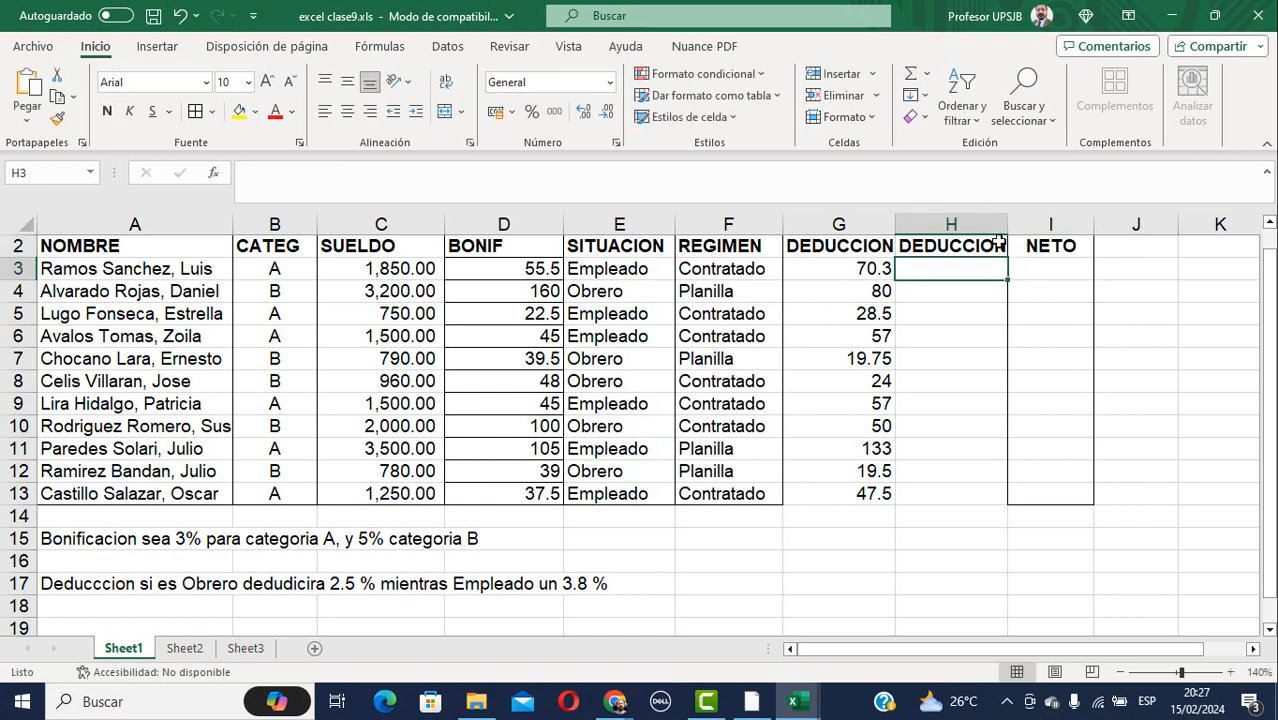
drag(1006, 224, 1036, 224)
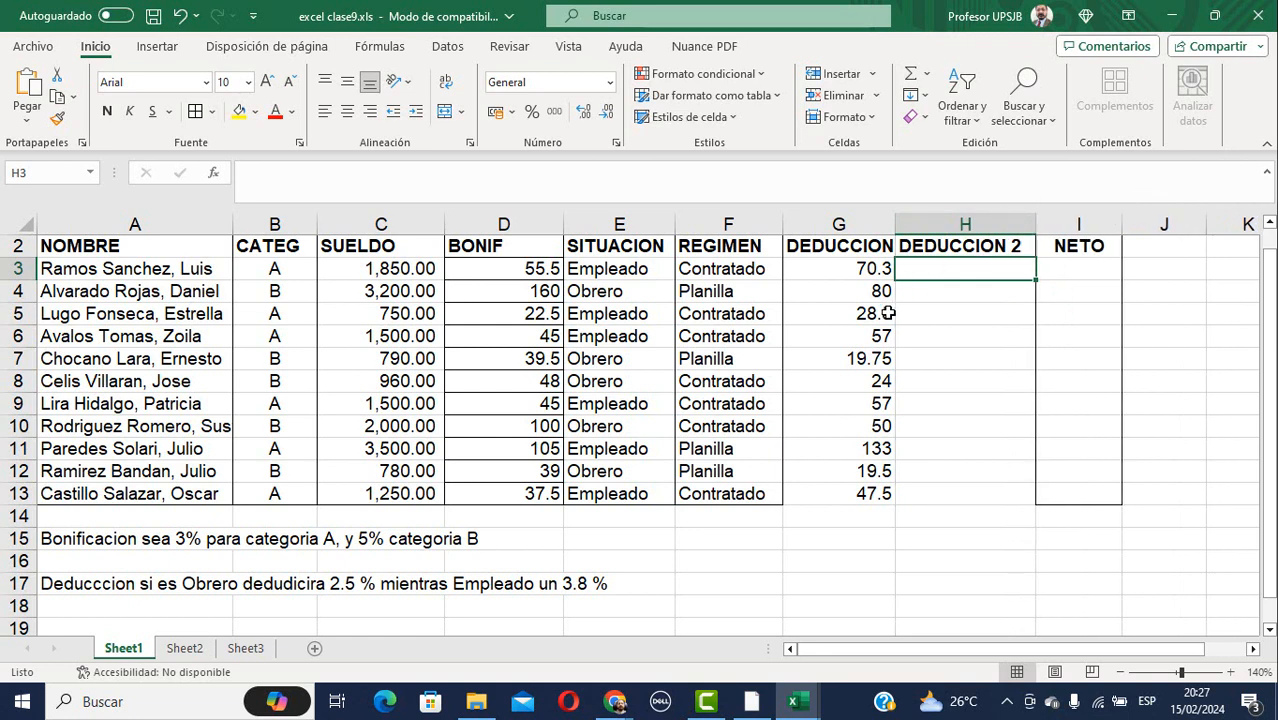
Write the A19 note: DEDUCCION 2 is 1.3 % if Contratado and 1.8% if in planilla.
click(66, 630)
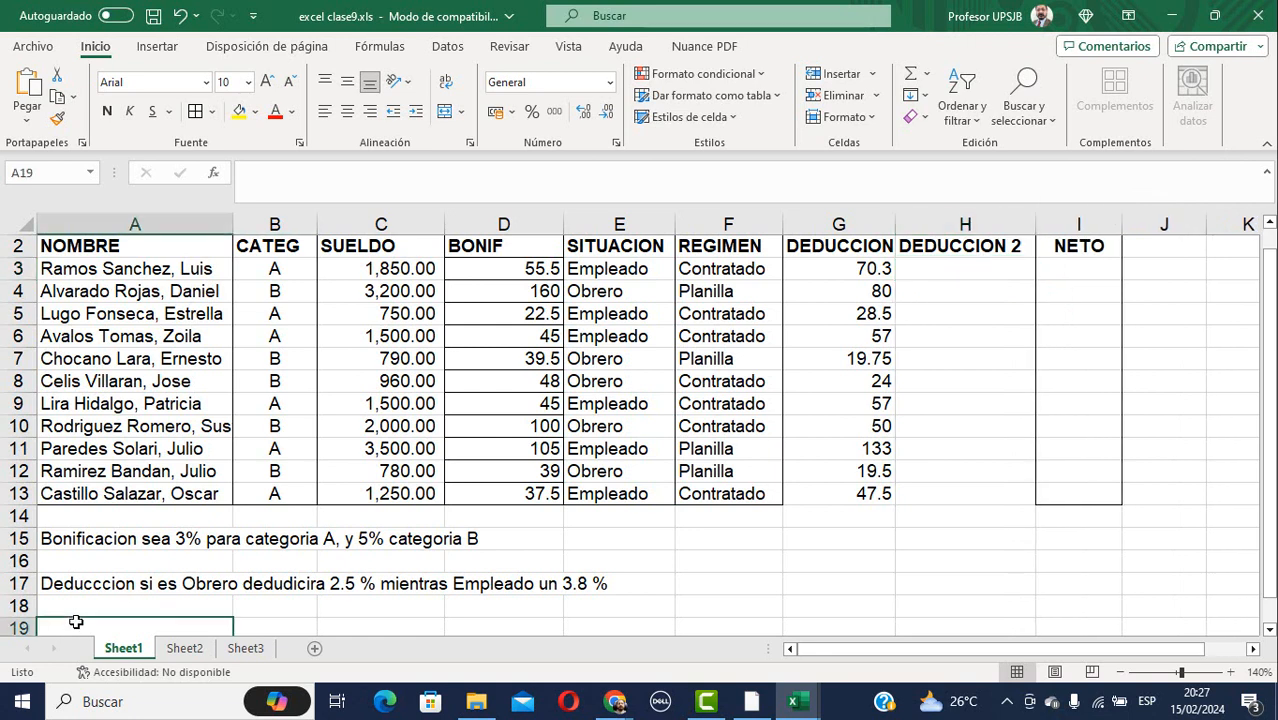
text(DE)
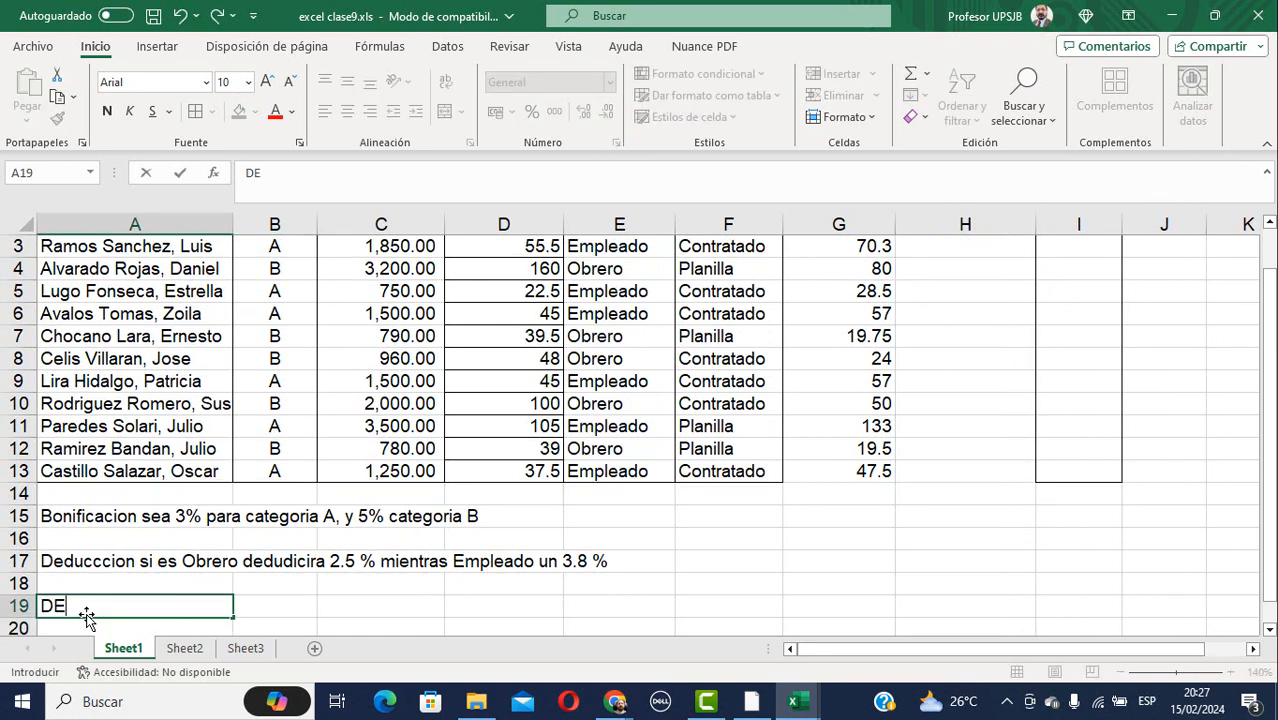
text(DUCCION 2)
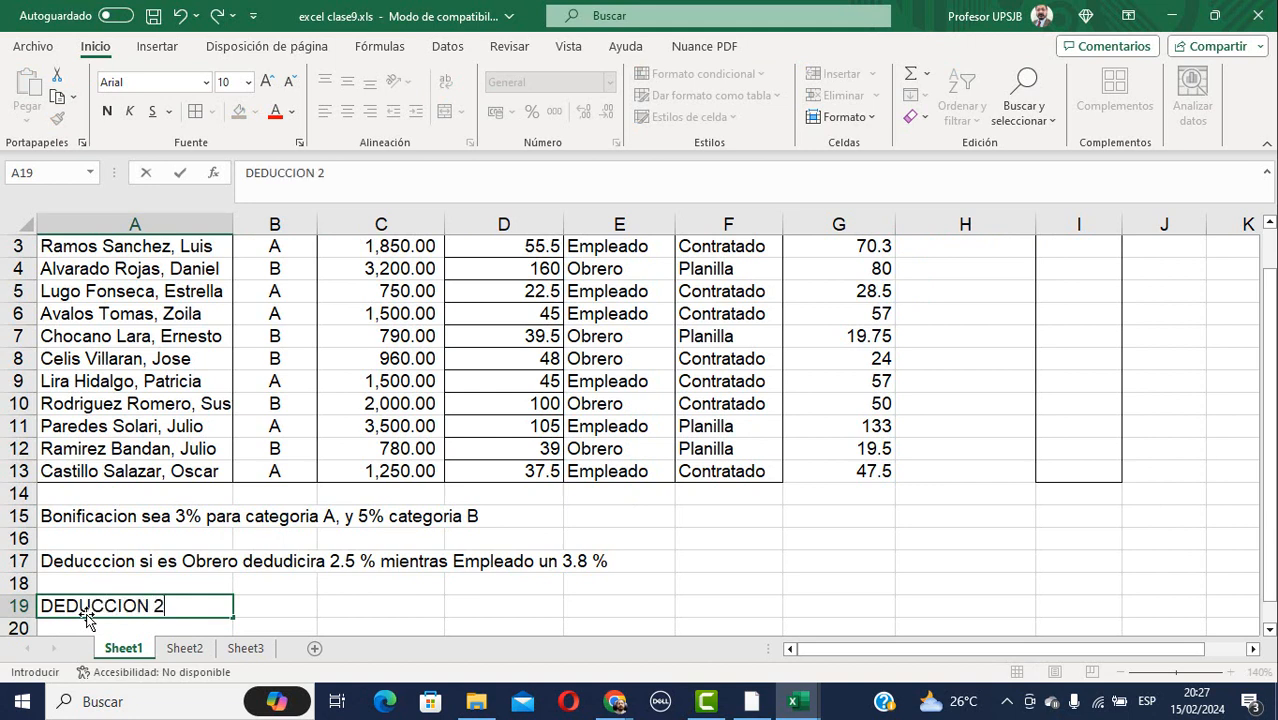
text(,  esta en base a)
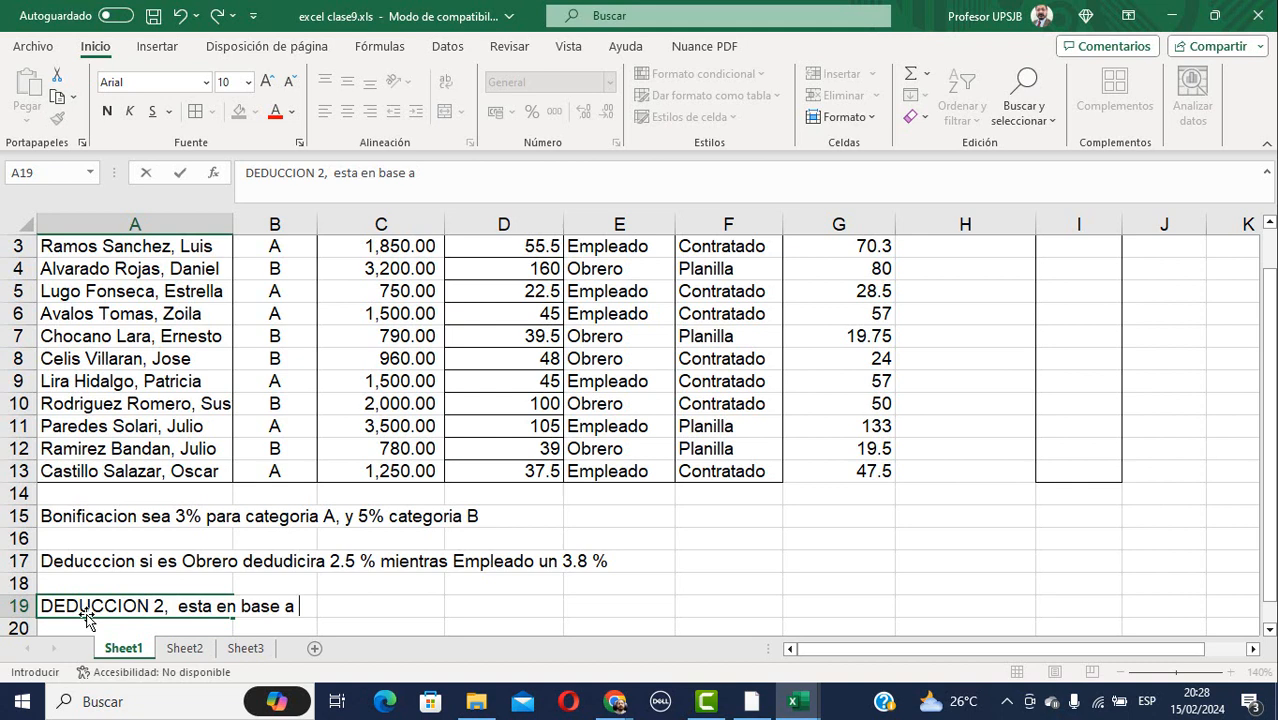
text( si es em)
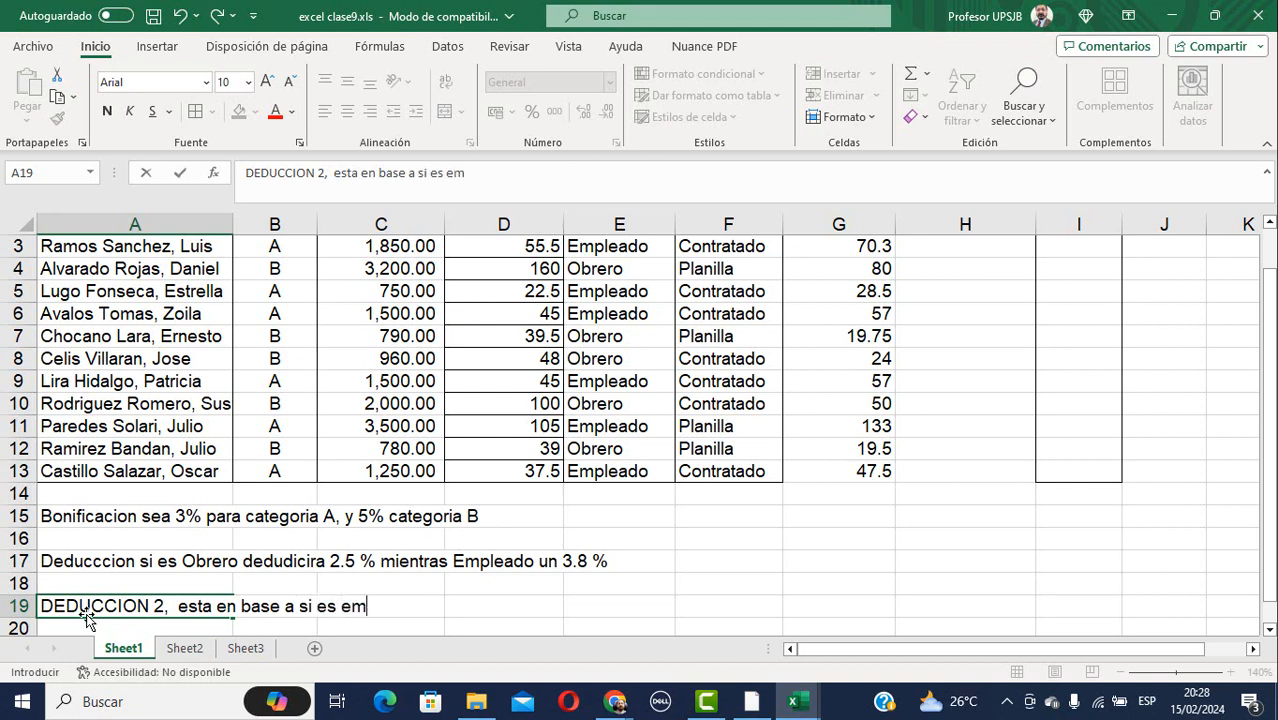
text(pleado)
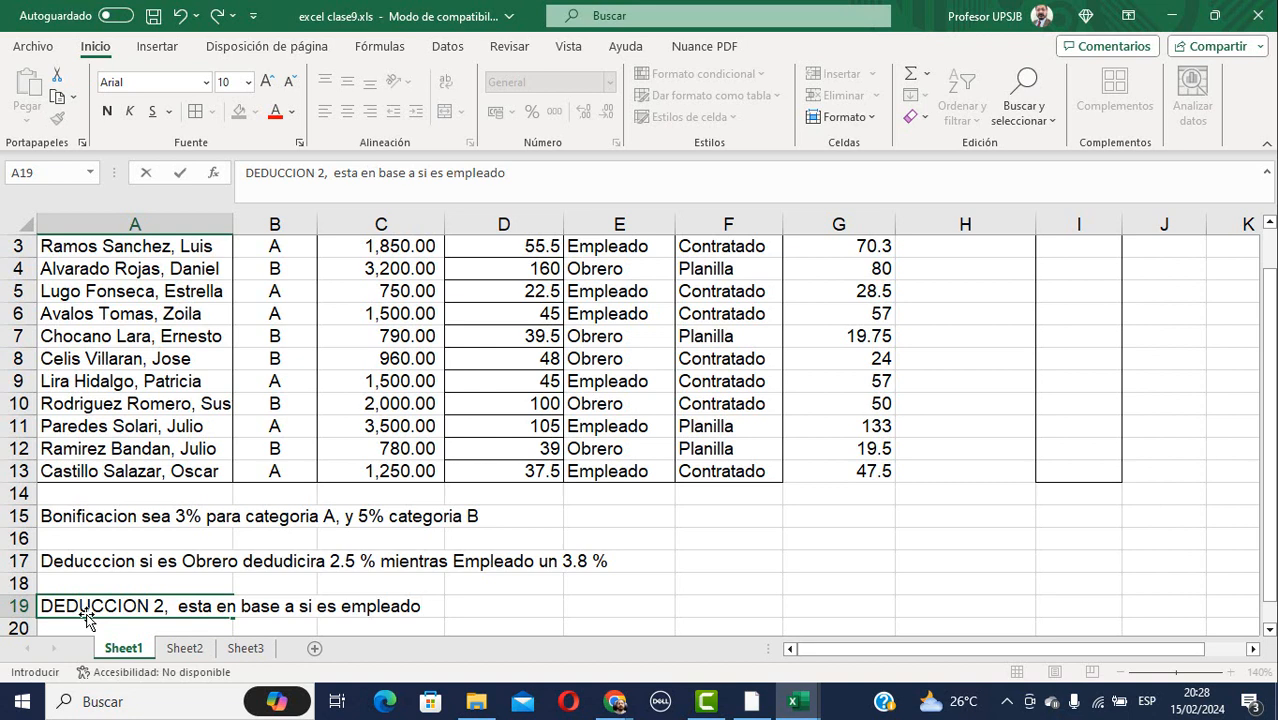
text(1.3 % si)
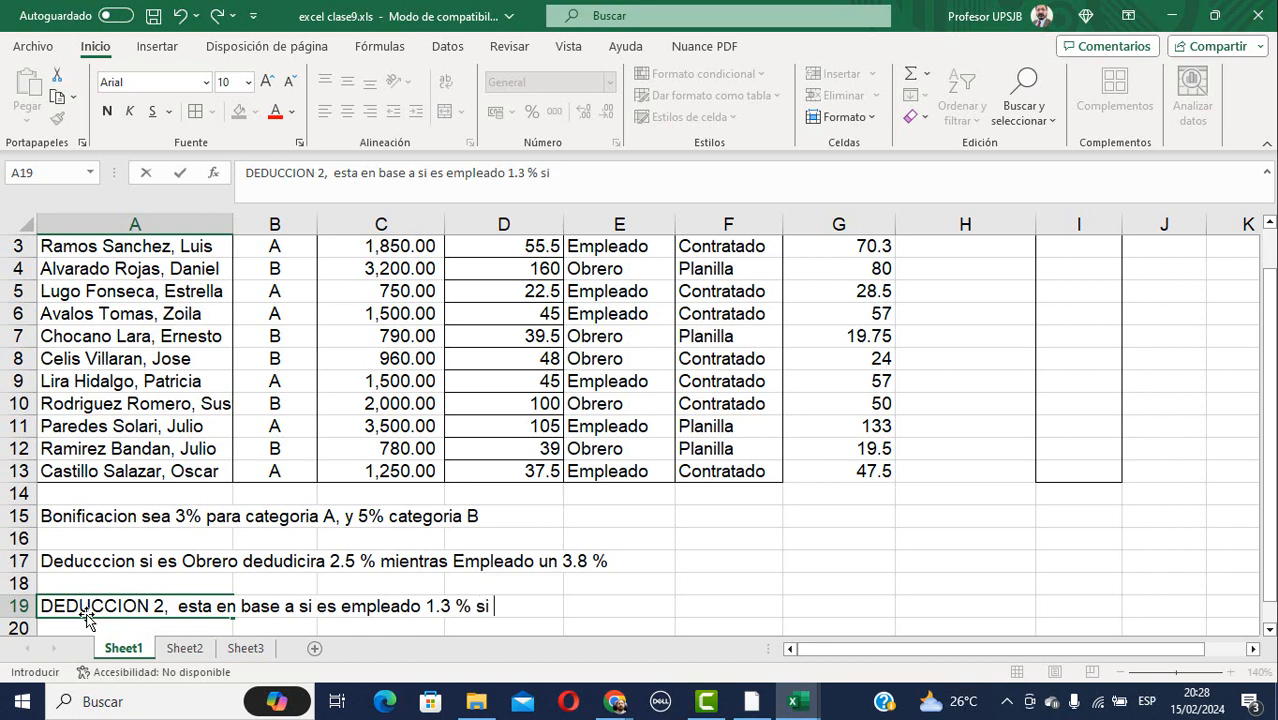
key(BackSpace)
key(BackSpace)
key(BackSpace)
key(BackSpace)
key(BackSpace)
key(BackSpace)
key(BackSpace)
key(BackSpace)
key(BackSpace)
key(BackSpace)
key(BackSpace)
key(BackSpace)
key(BackSpace)
key(BackSpace)
key(BackSpace)
key(BackSpace)
key(BackSpace)
key(BackSpace)
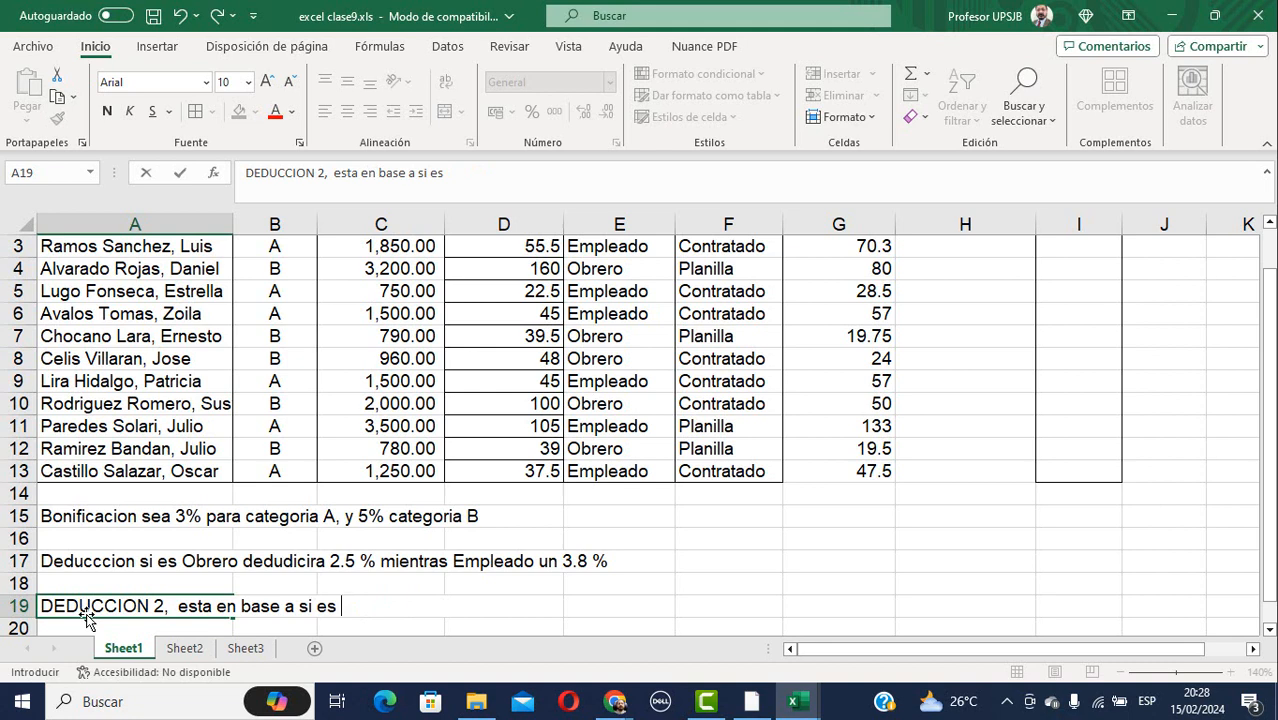
text(Contratado)
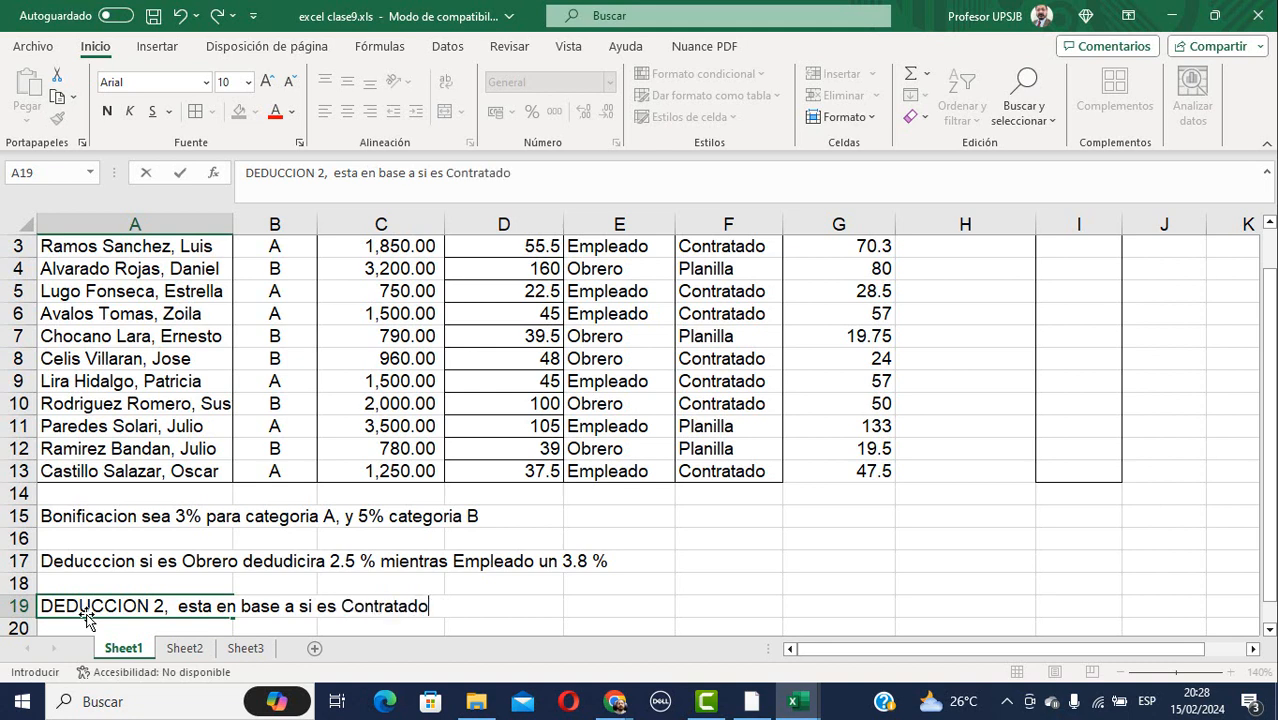
text( 1.3 % y s)
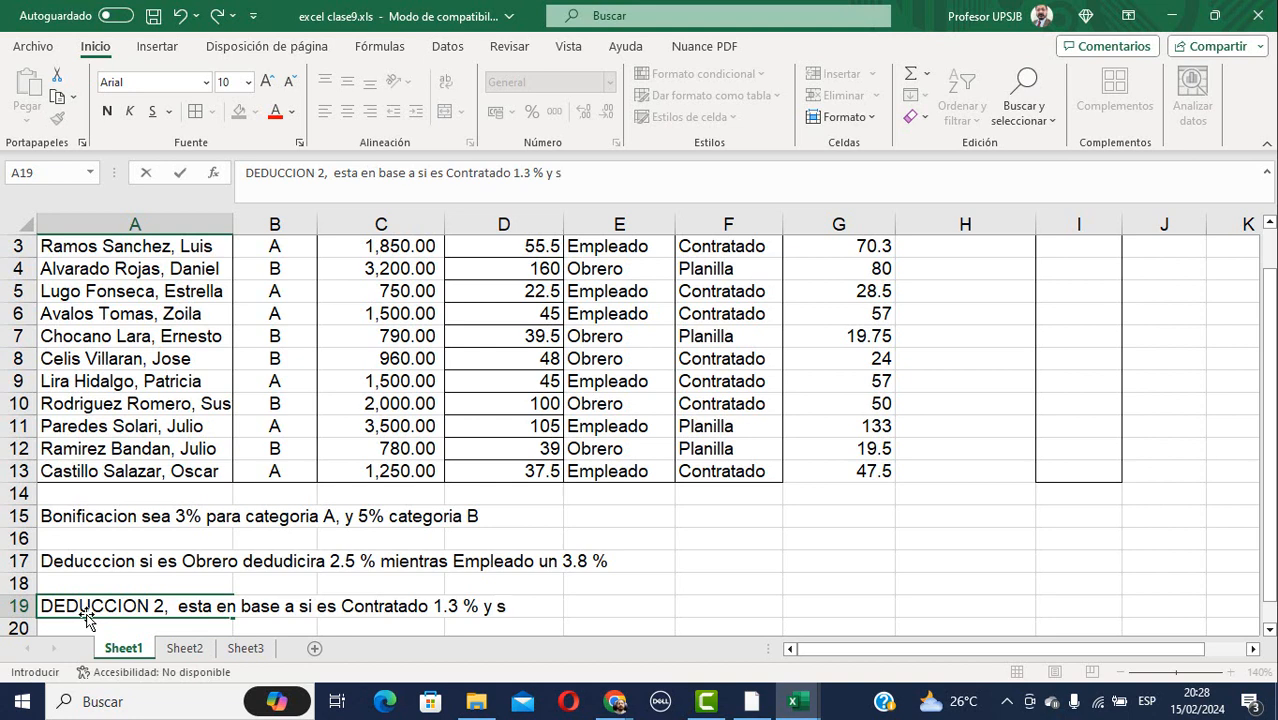
text(i esta em pl)
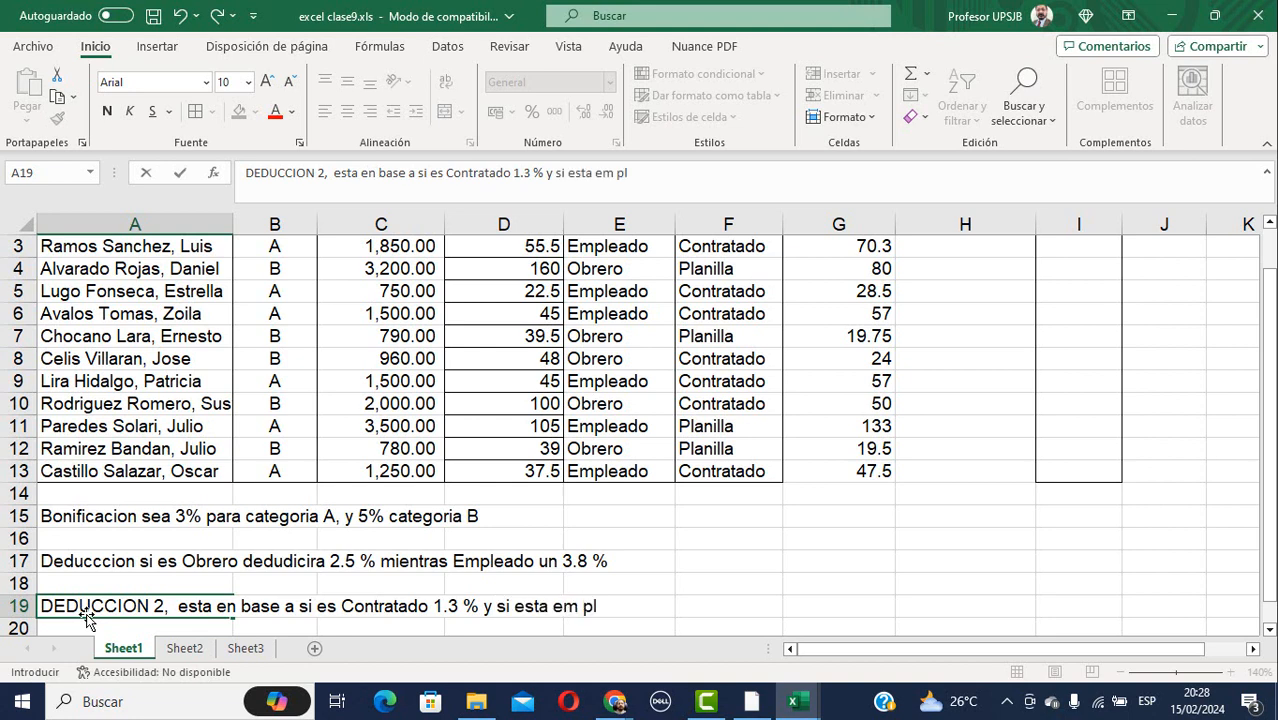
text(anilla)
text(1.8%)
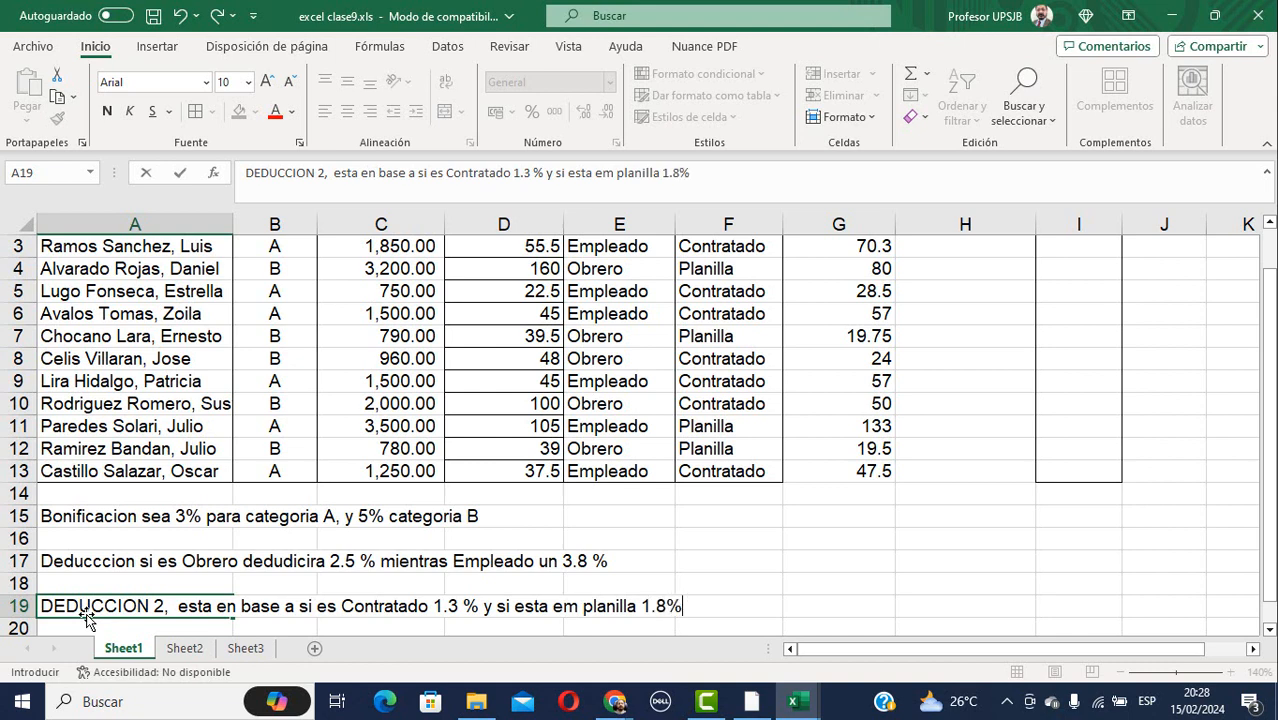
key(Return)
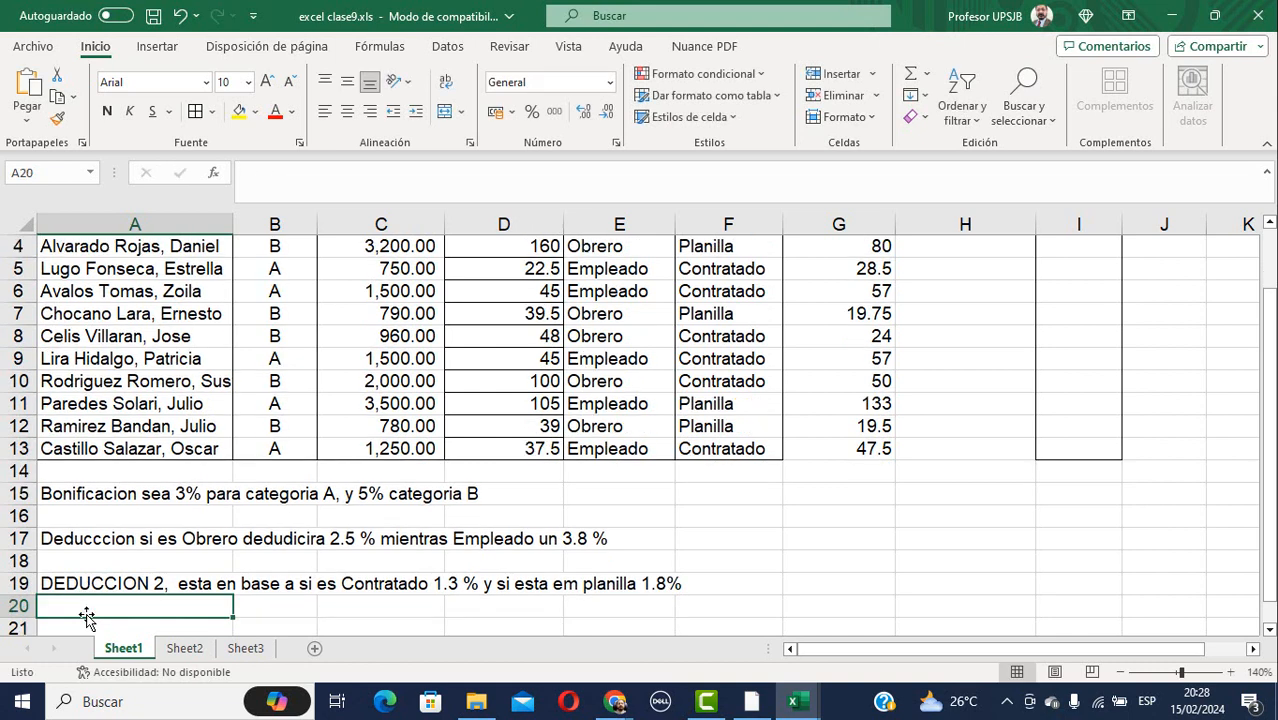
scroll(700, 370, up, 1)
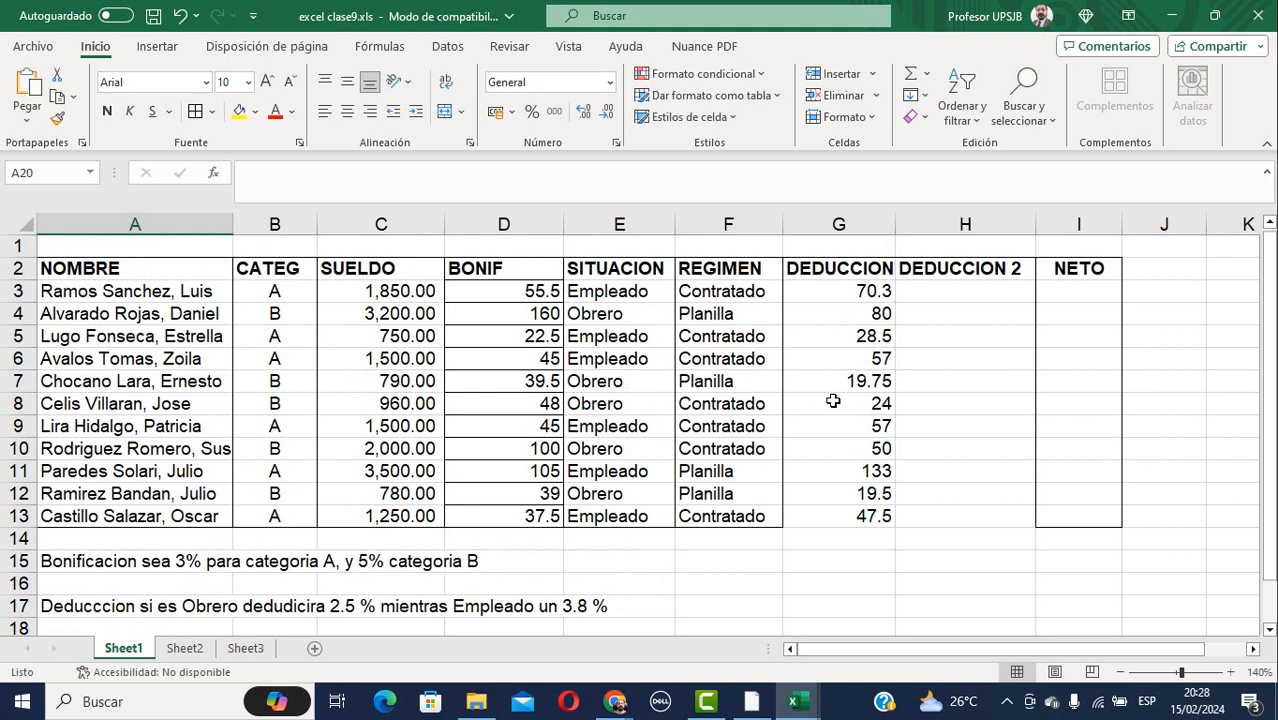
Set the regimen in F10 to SNP, correcting an initial NSP typo.
click(960, 290)
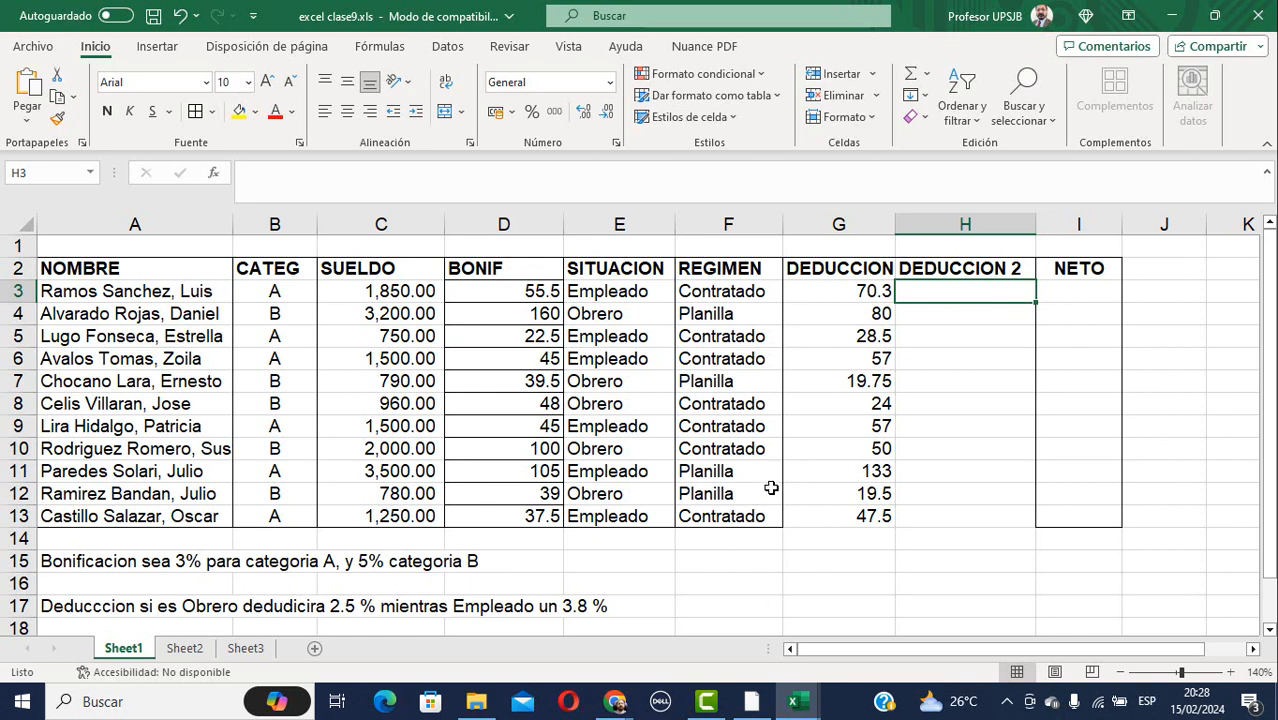
click(720, 452)
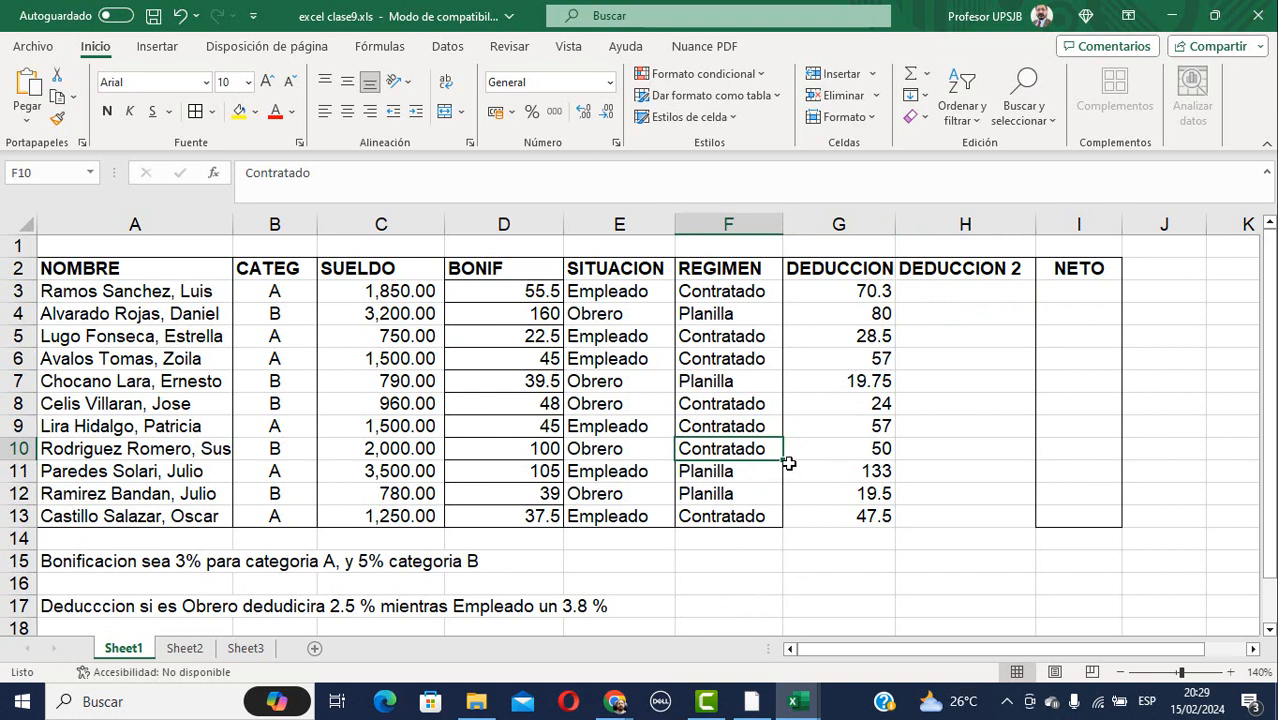
text(NSP)
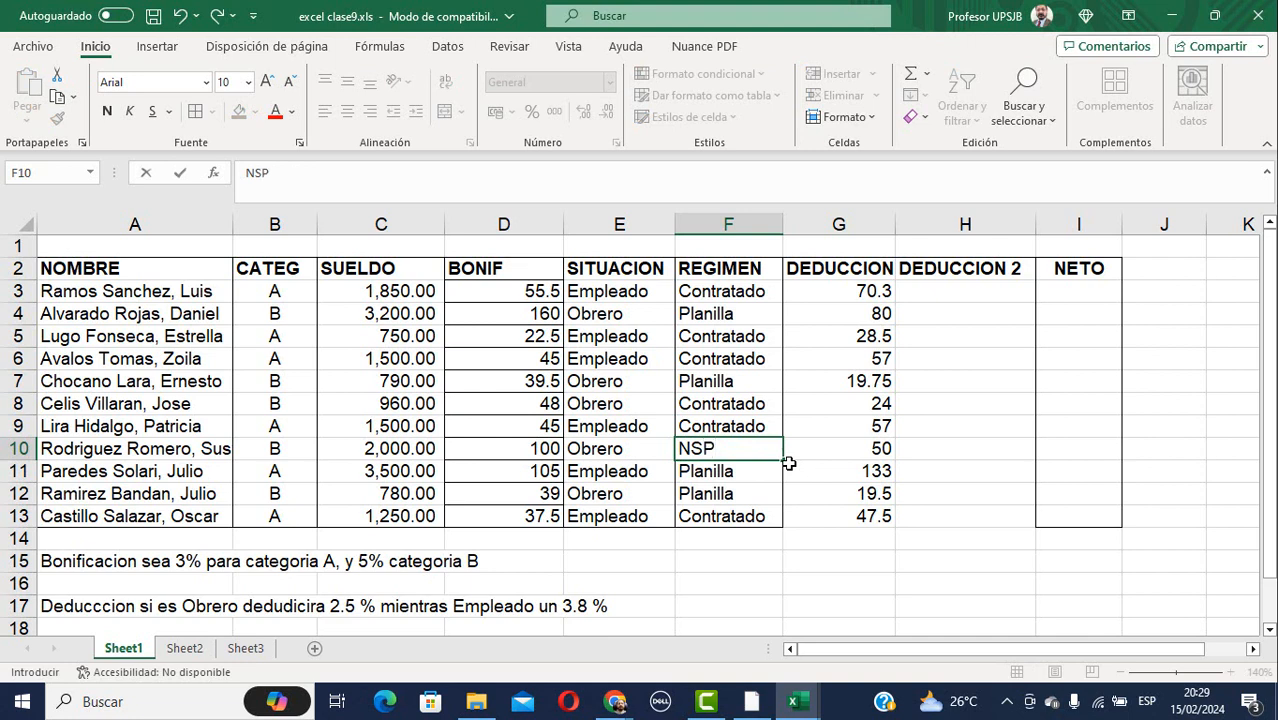
key(Return)
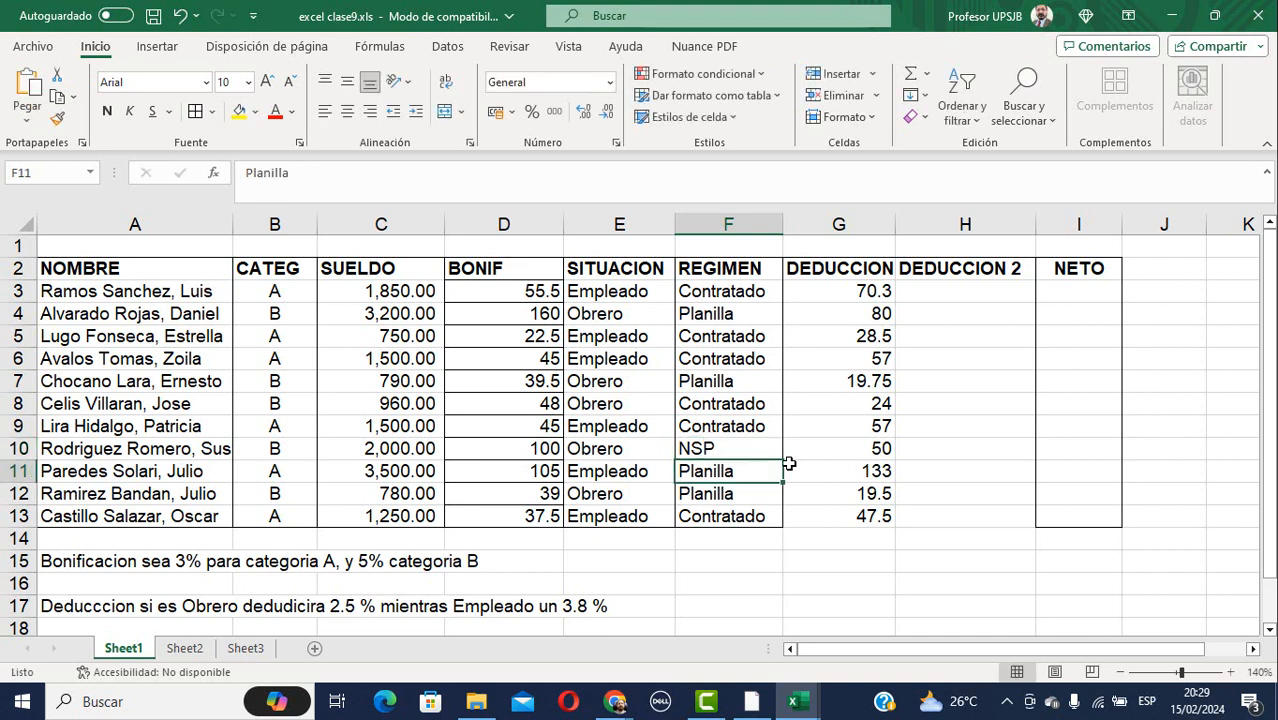
key(Up)
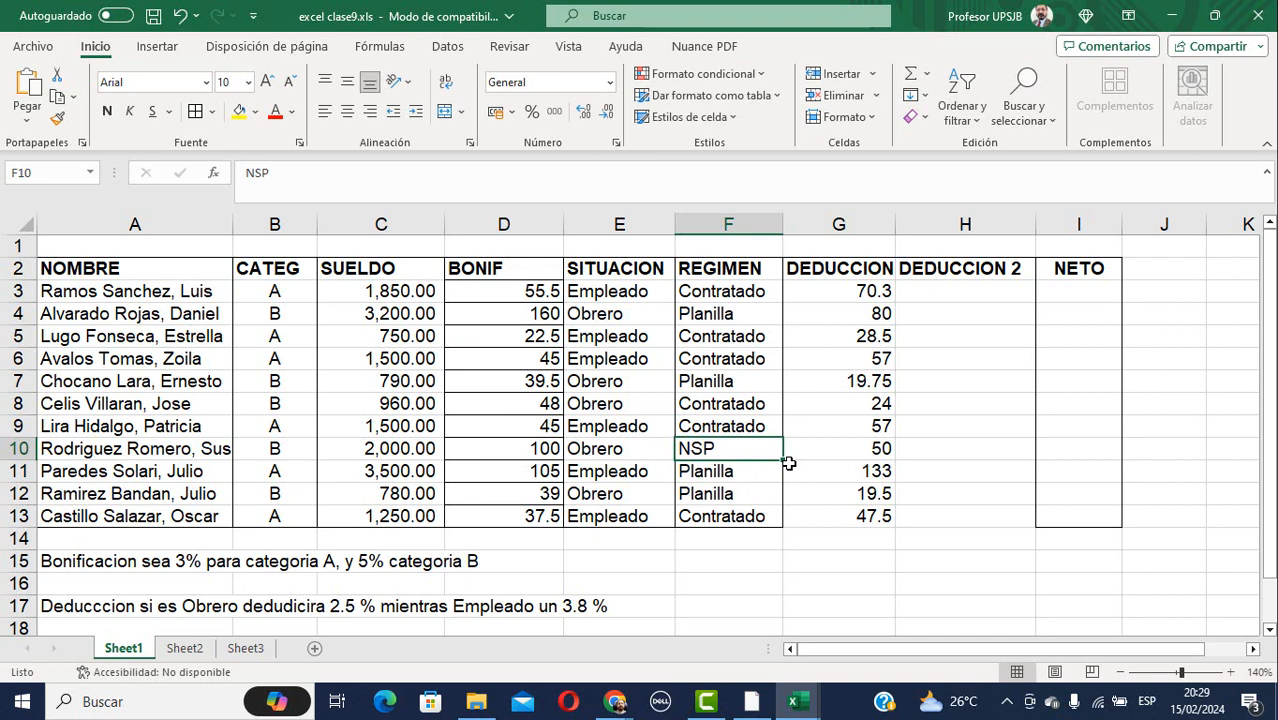
text(SN)
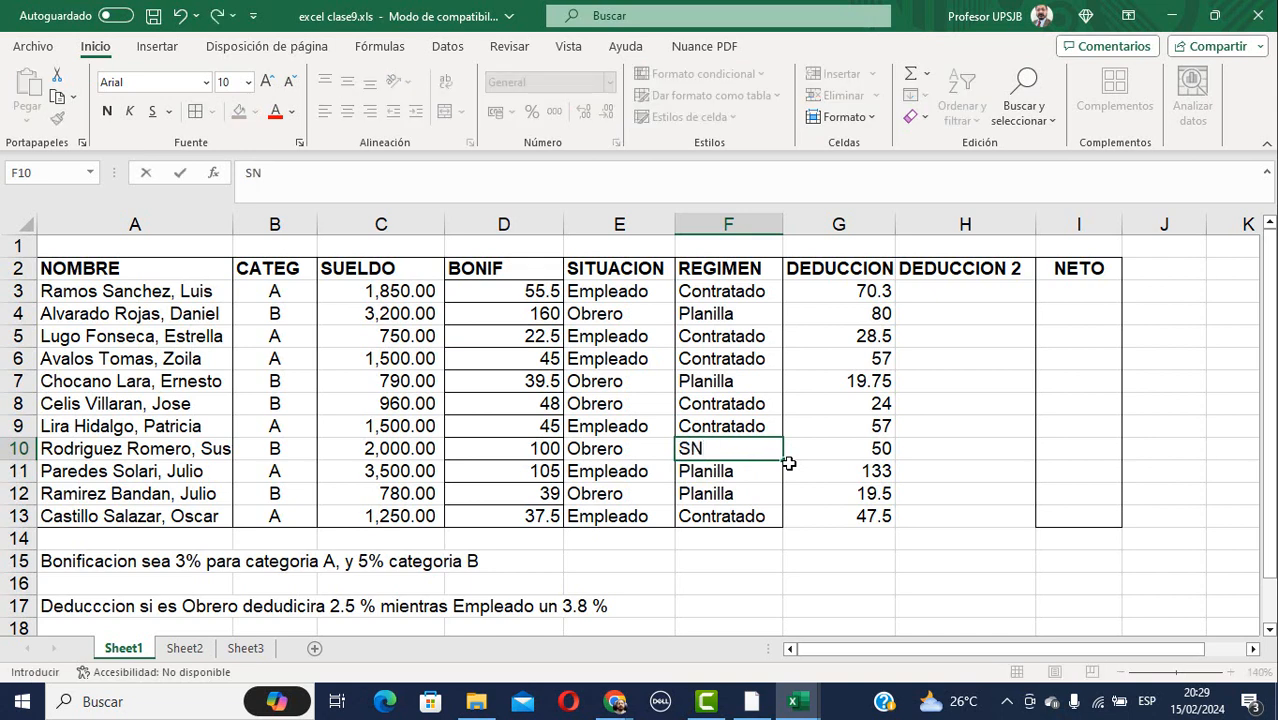
text(P)
key(Return)
key(Up)
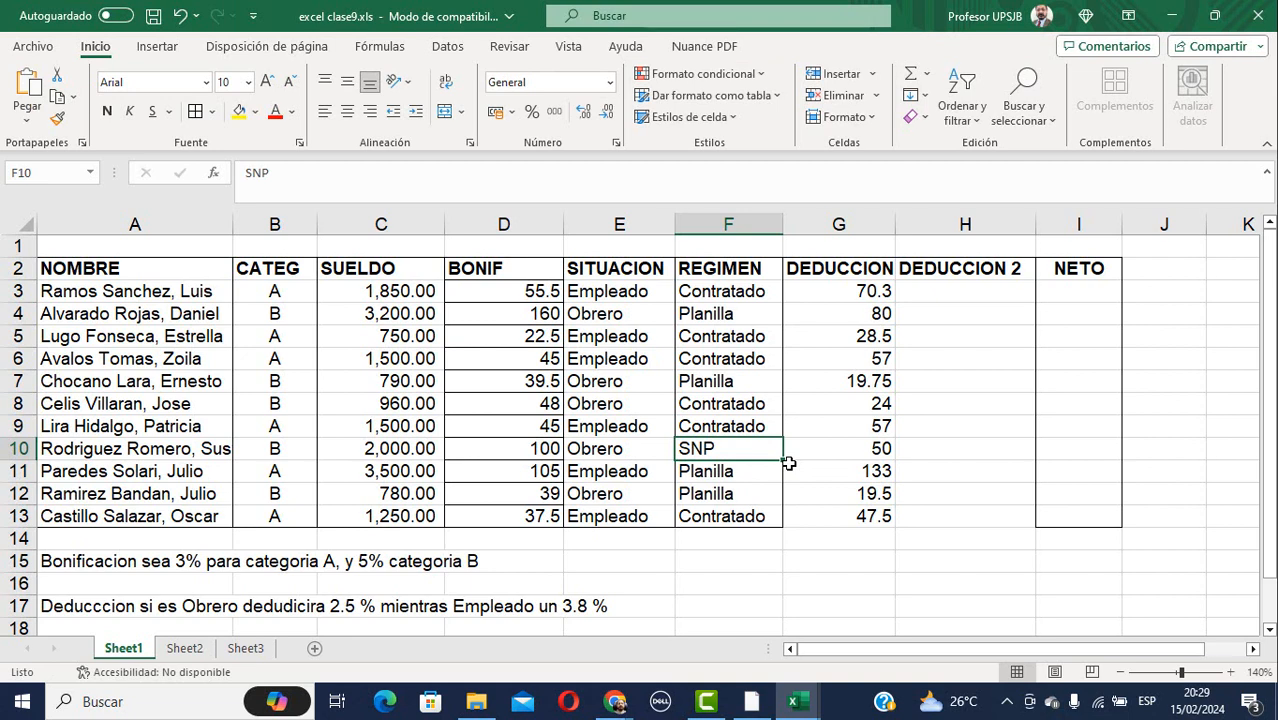
click(961, 294)
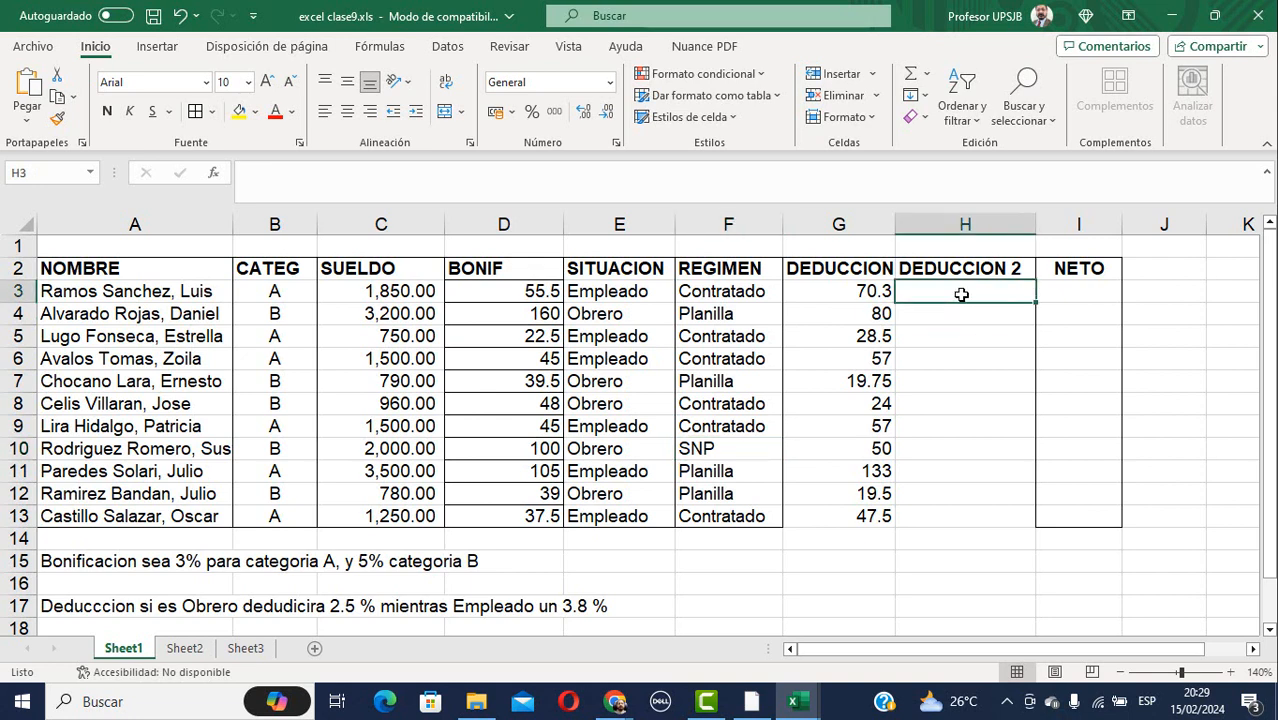
Begin H3's formula as =si(F3="Contratado";C3*1.3%; using C3's salary.
text(=si)
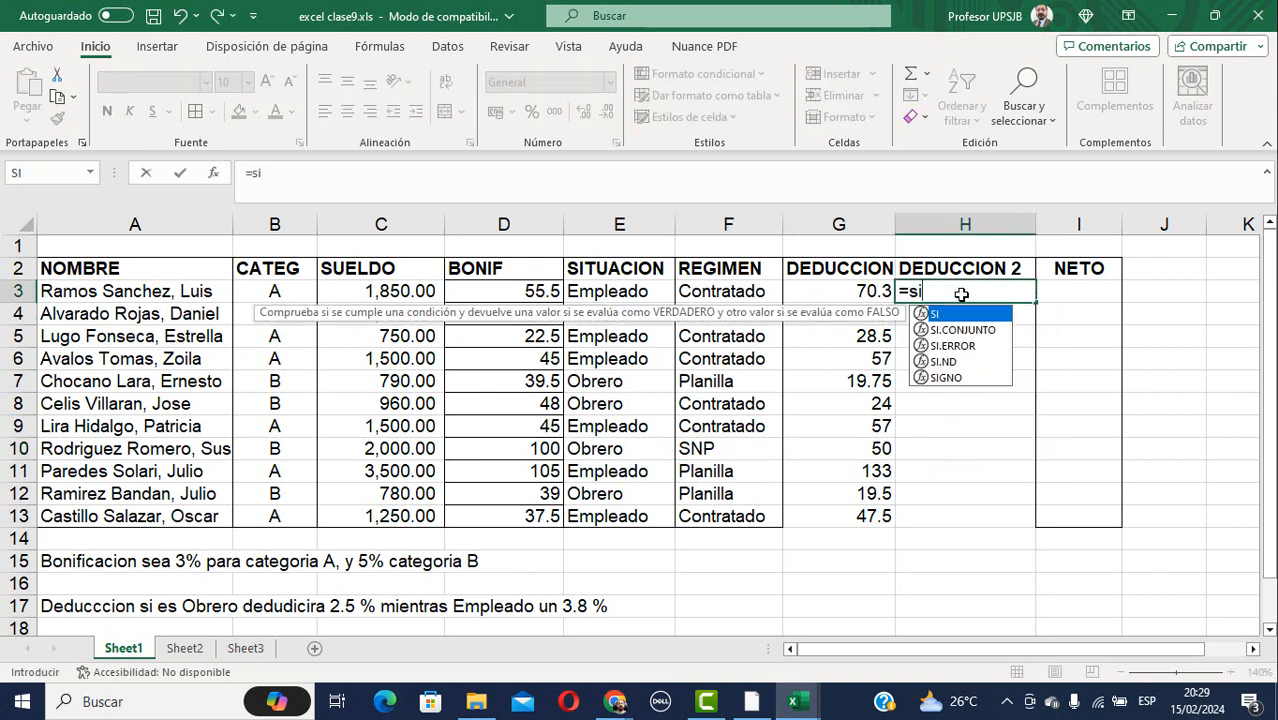
text(()
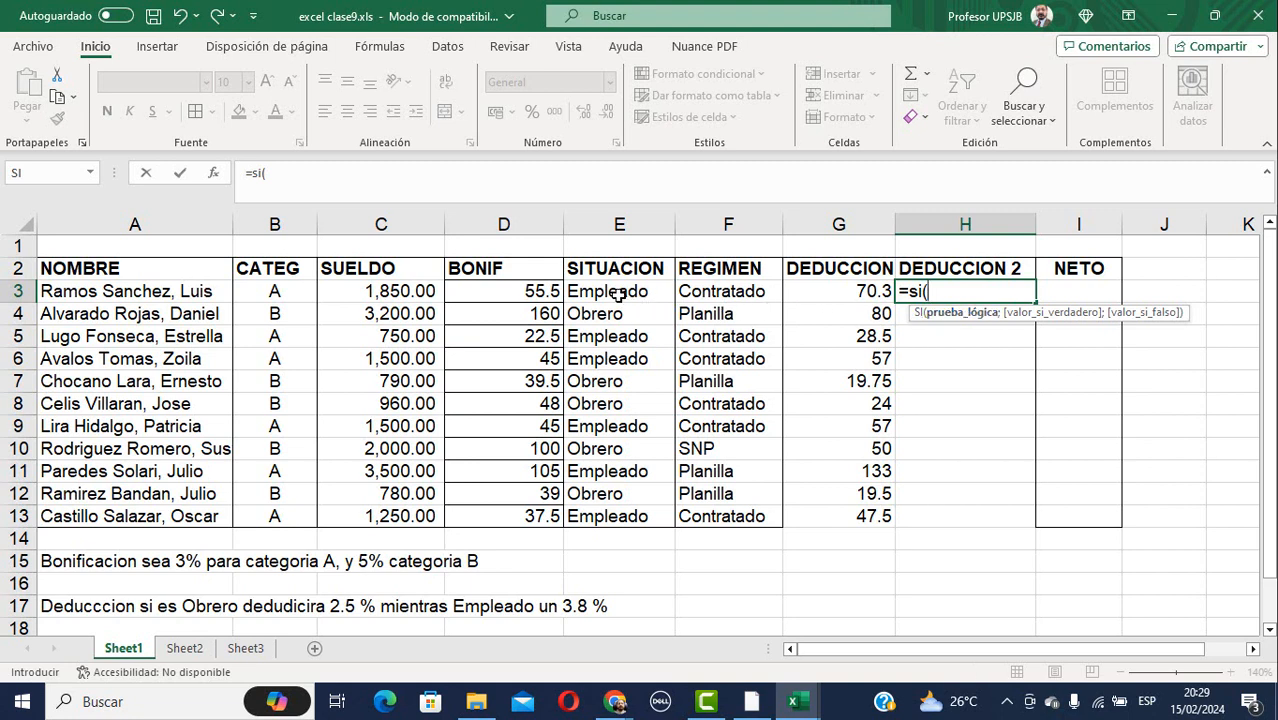
click(710, 291)
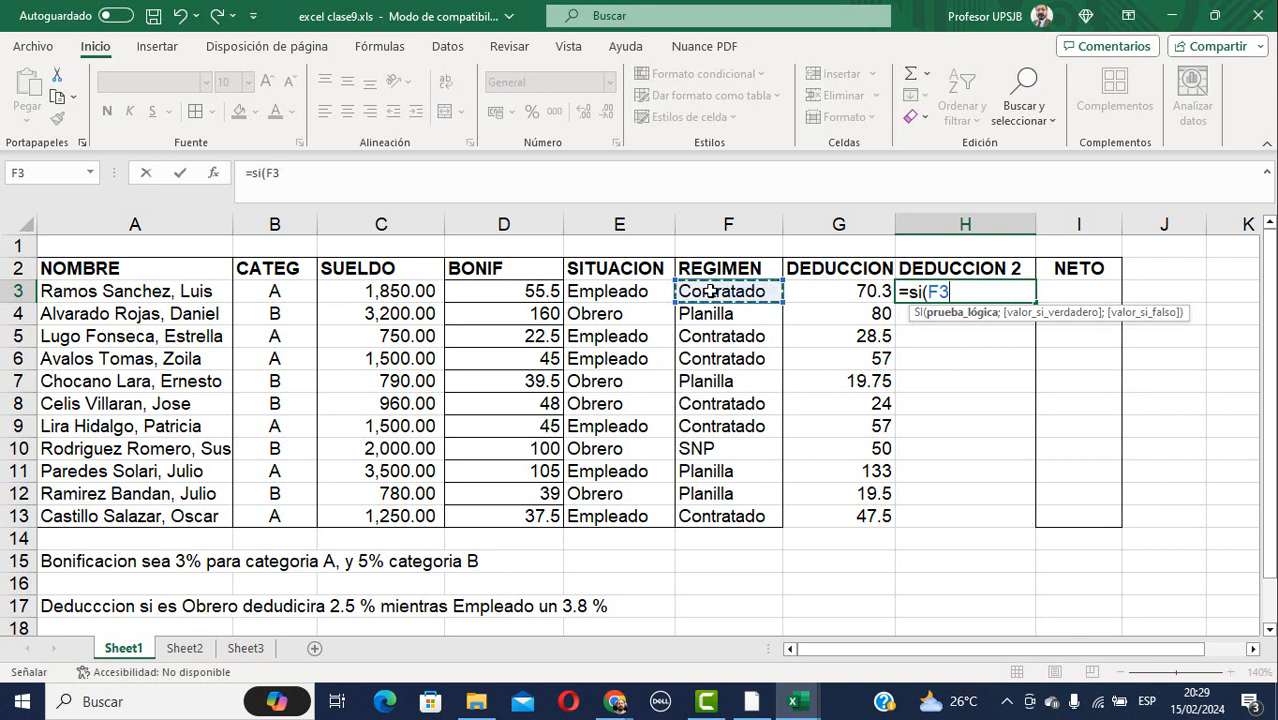
text(=")
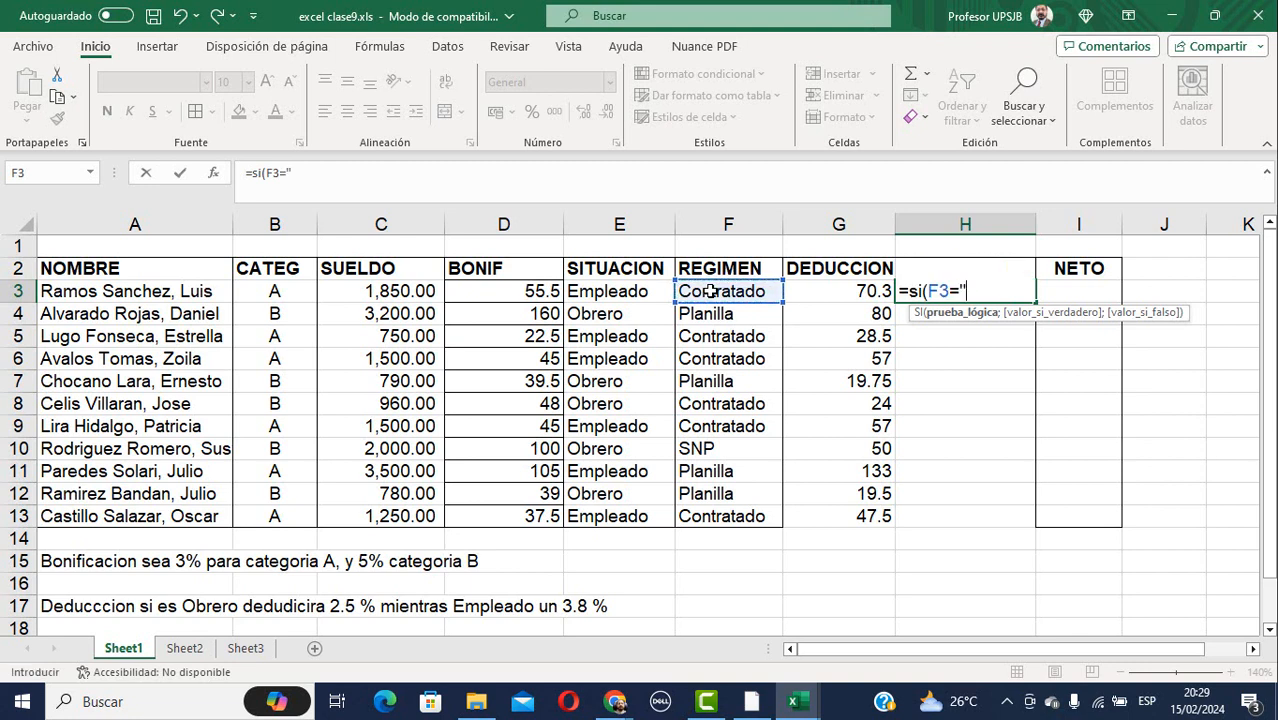
text(cONTRATADO)
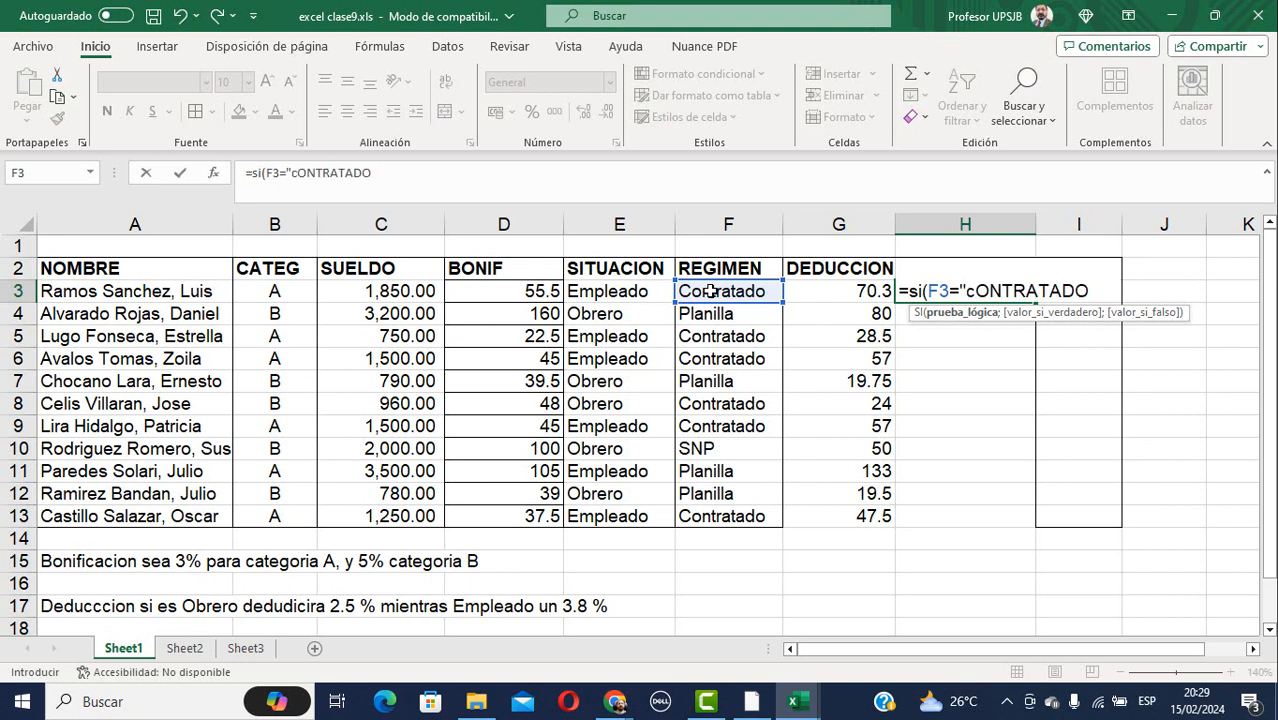
key(BackSpace)
key(BackSpace)
key(BackSpace)
key(BackSpace)
key(BackSpace)
key(BackSpace)
key(BackSpace)
key(BackSpace)
key(BackSpace)
key(BackSpace)
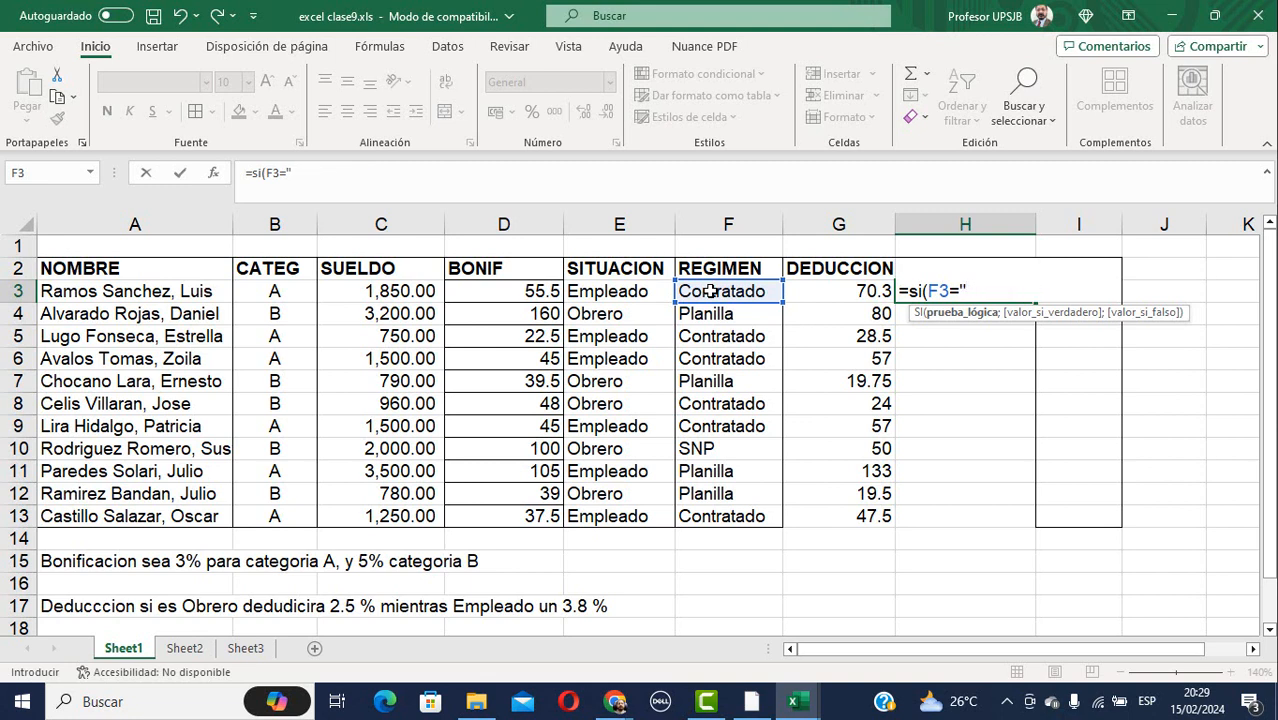
text(Contratad)
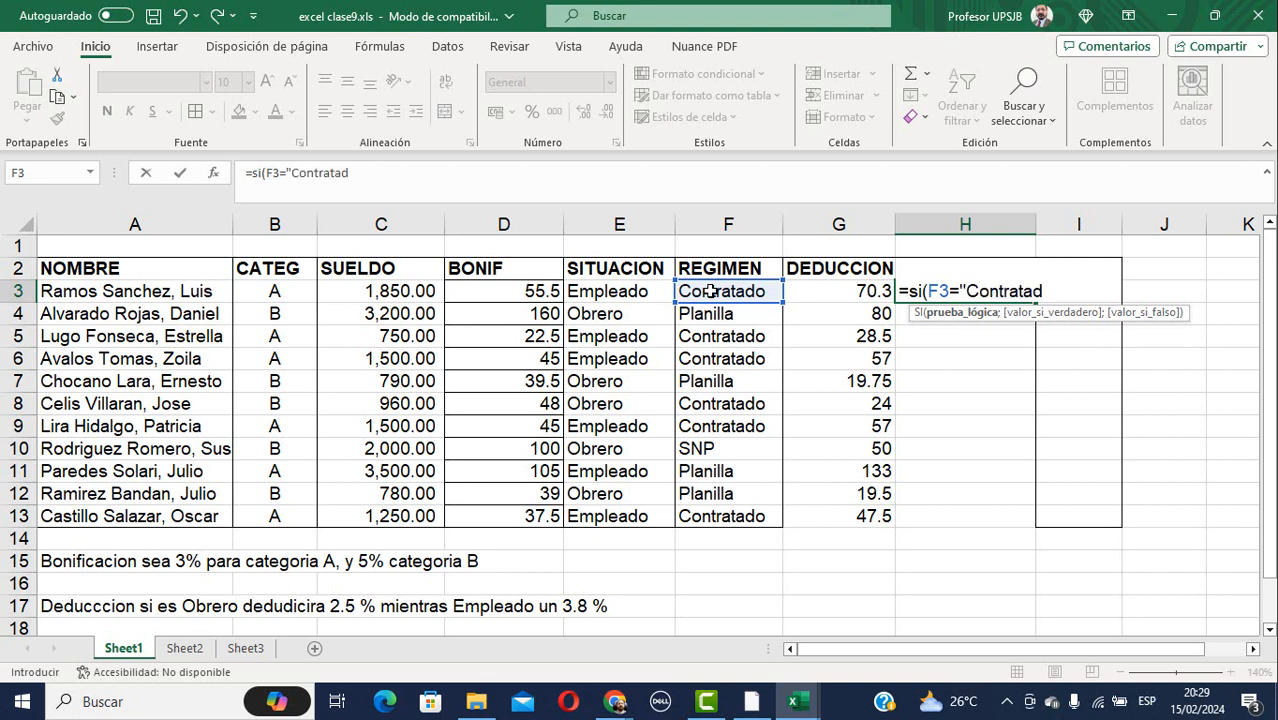
text(o";)
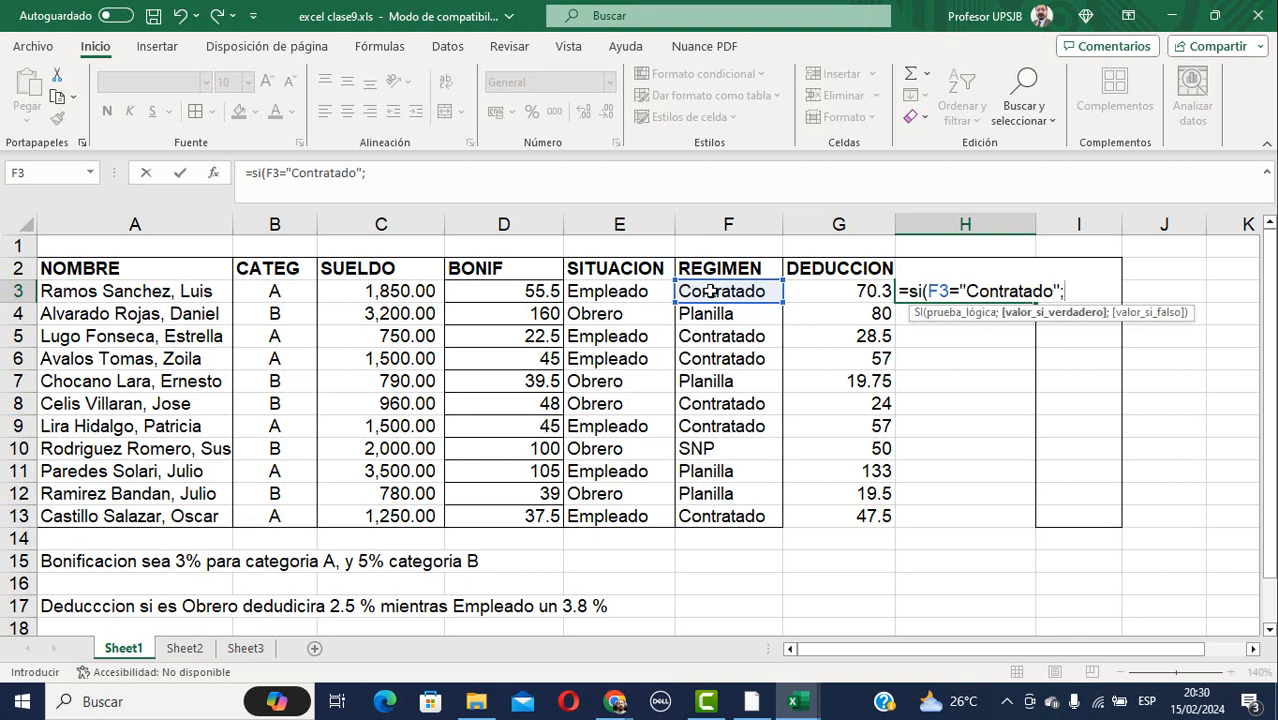
click(389, 294)
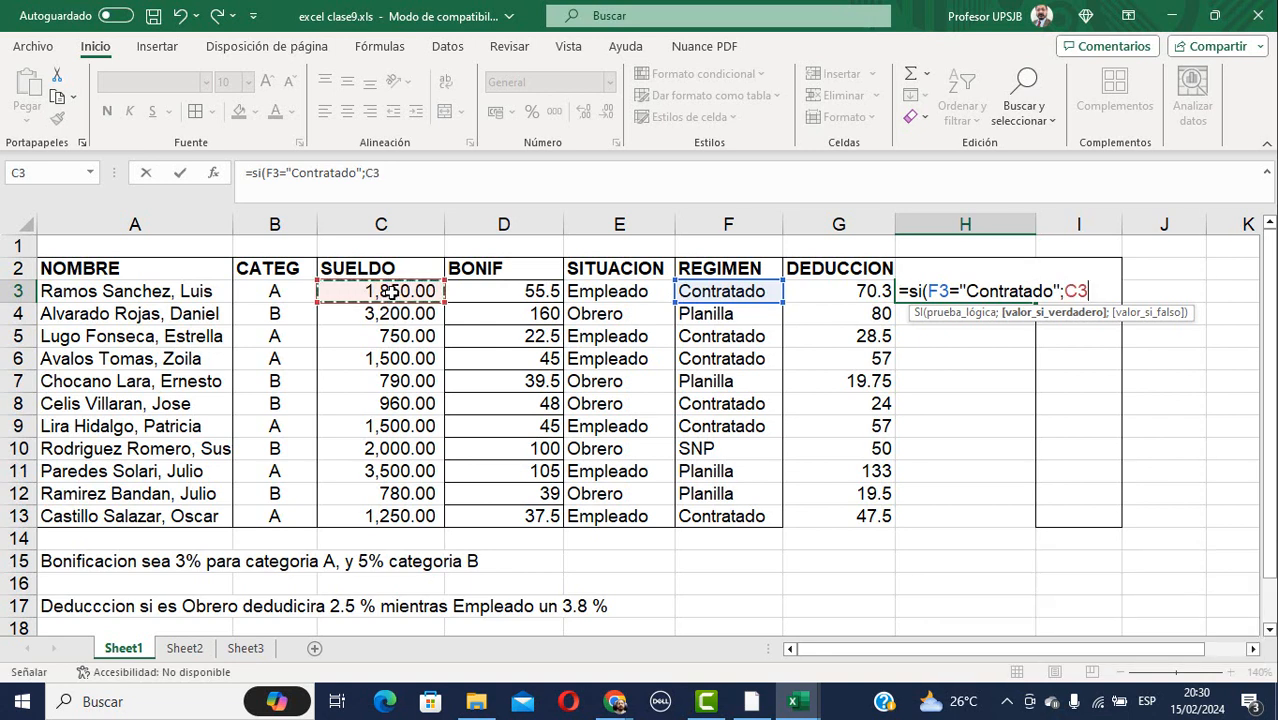
text(*)
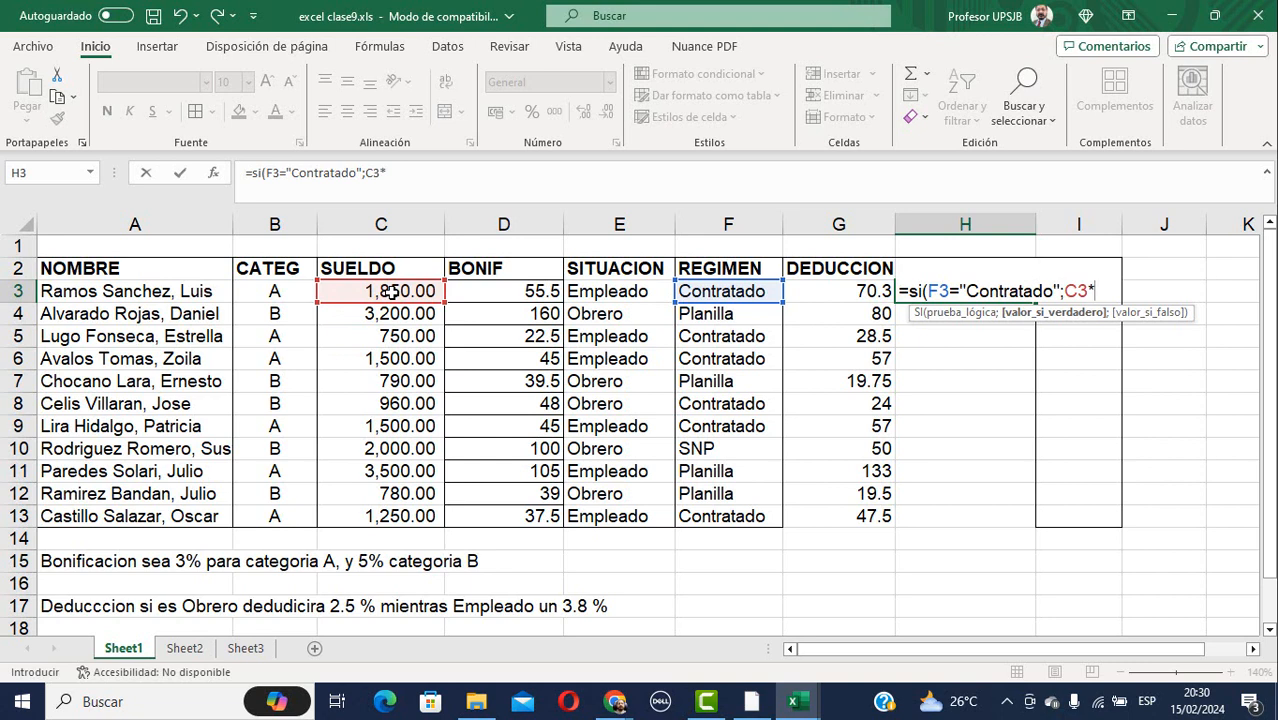
scroll(330, 460, down, 1)
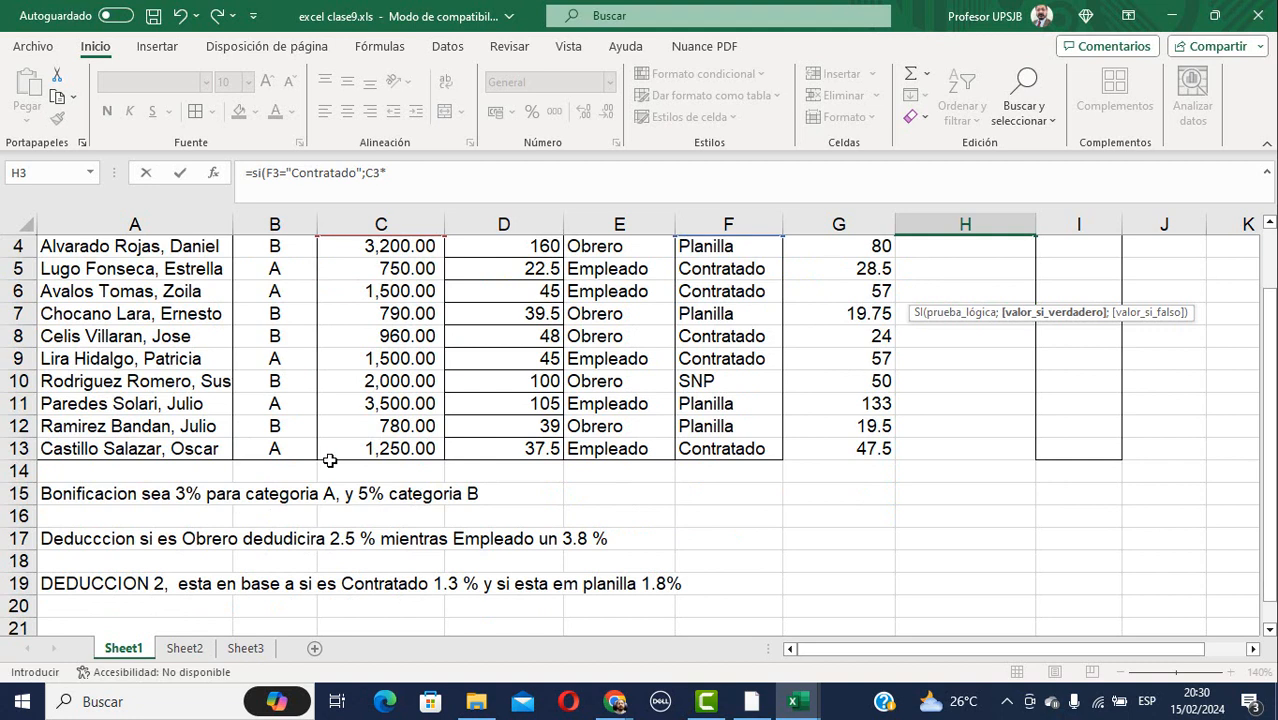
scroll(332, 459, up, 1)
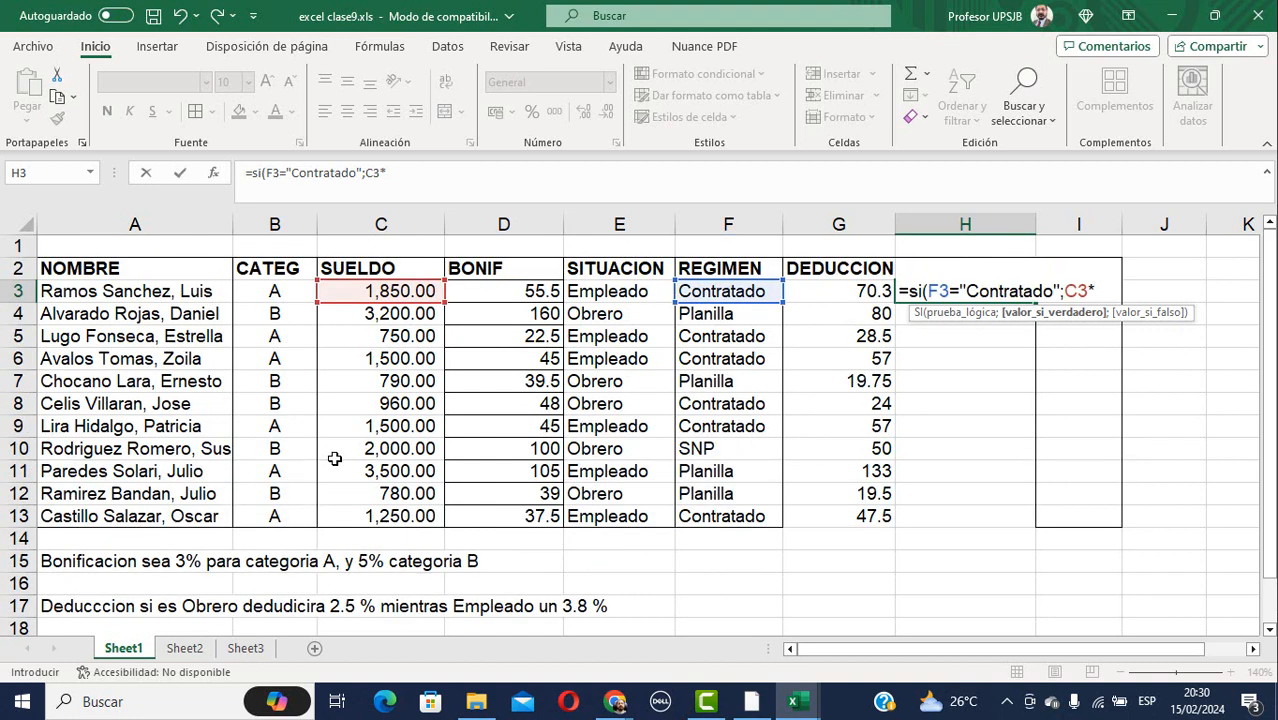
text(1.3%)
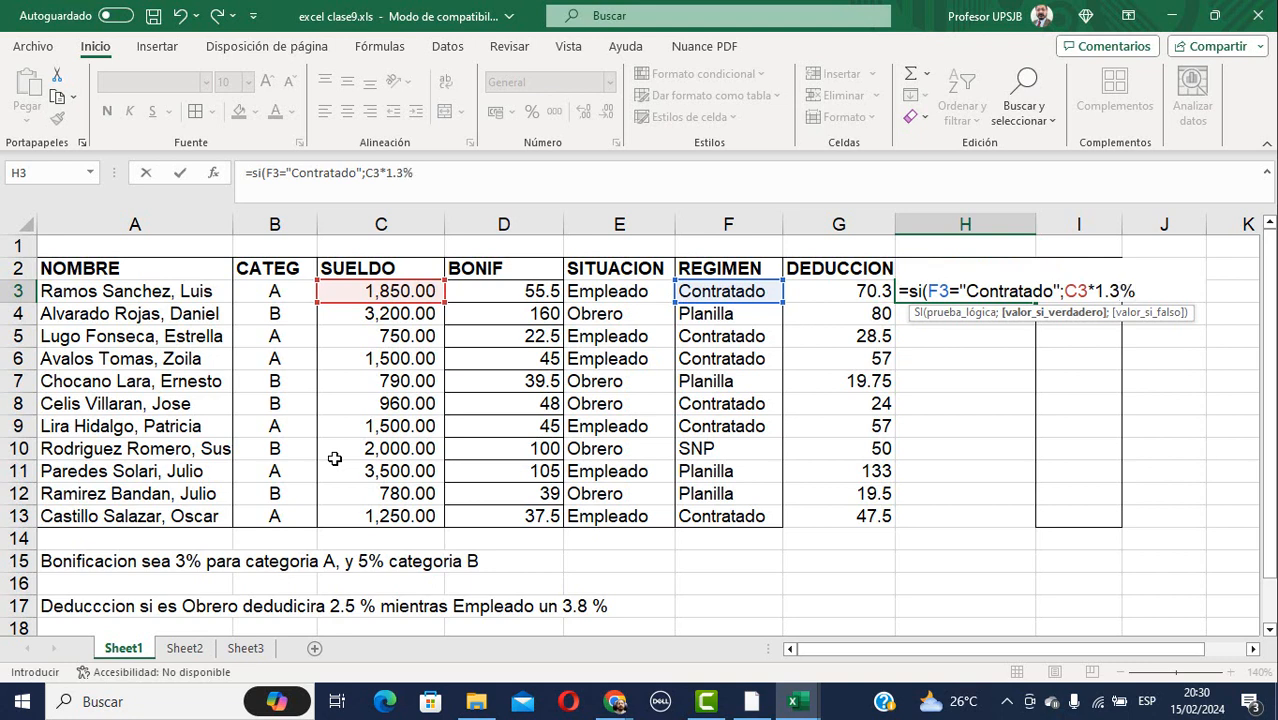
text(;)
scroll(310, 467, down, 1)
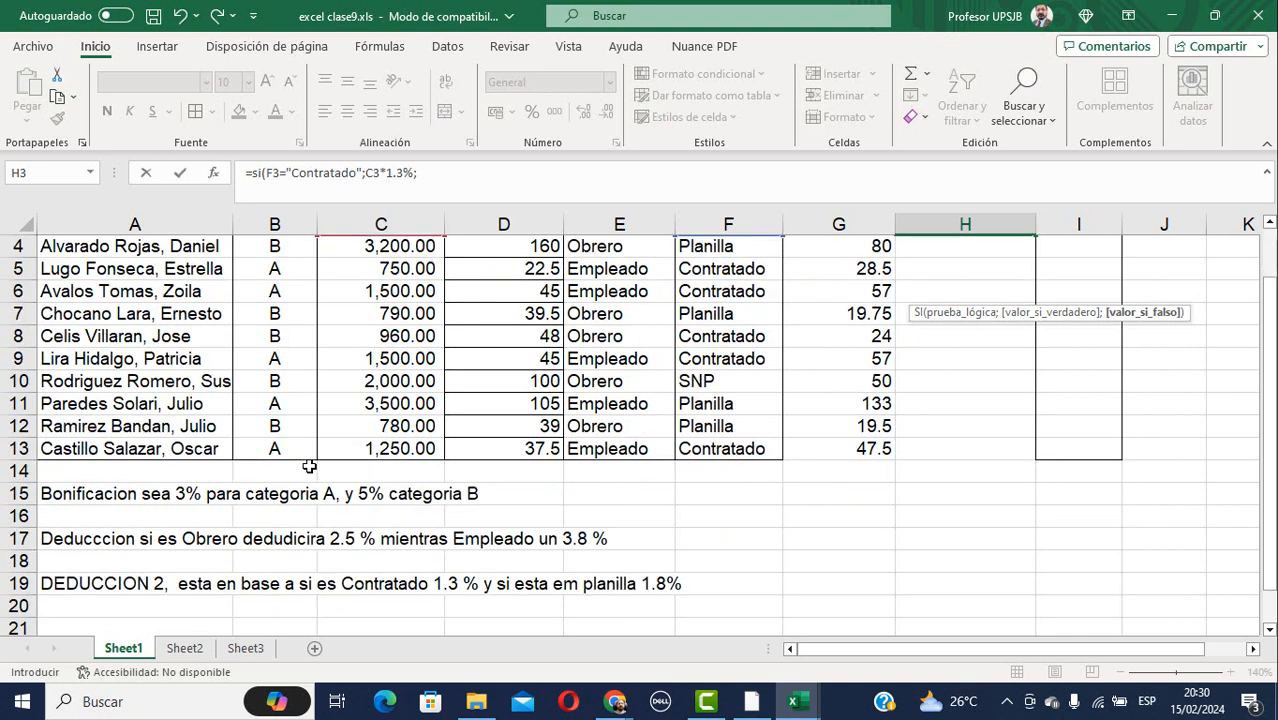
scroll(310, 467, down, 1)
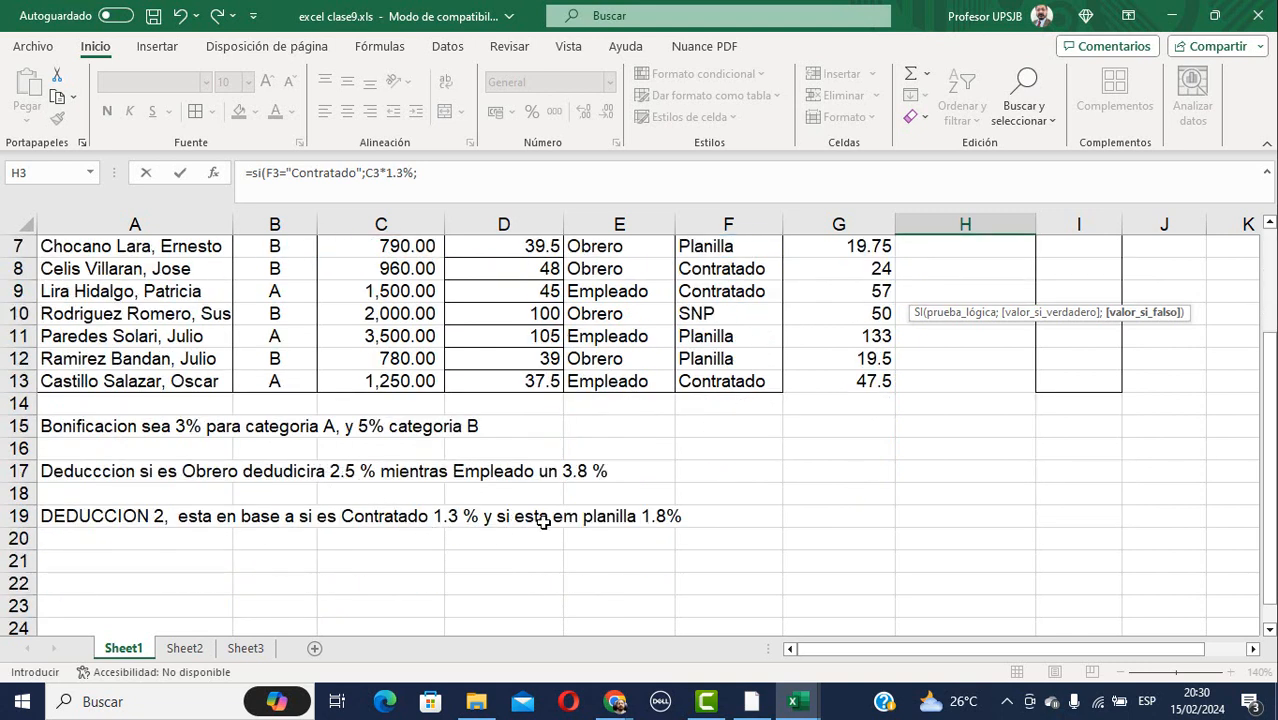
scroll(560, 530, up, 2)
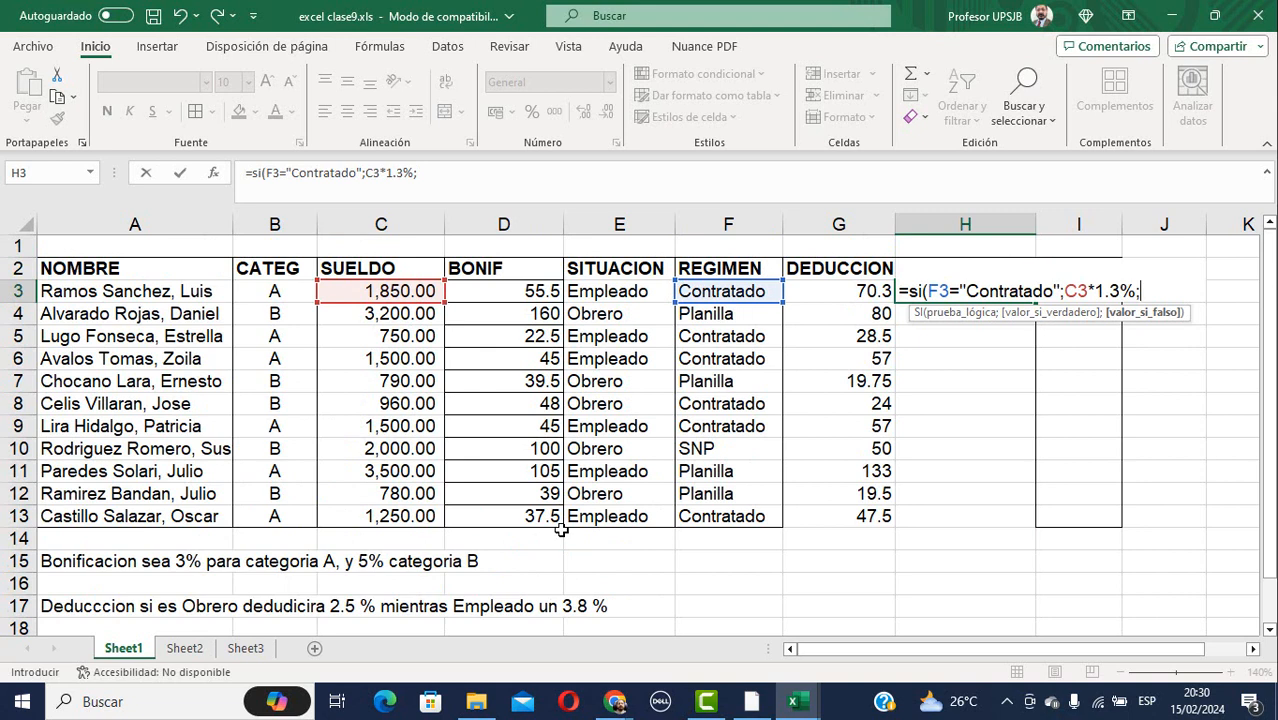
Append f3="Planilla";C3*1.8%) to H3's formula; Excel rejects it for too many arguments.
text(f3=")
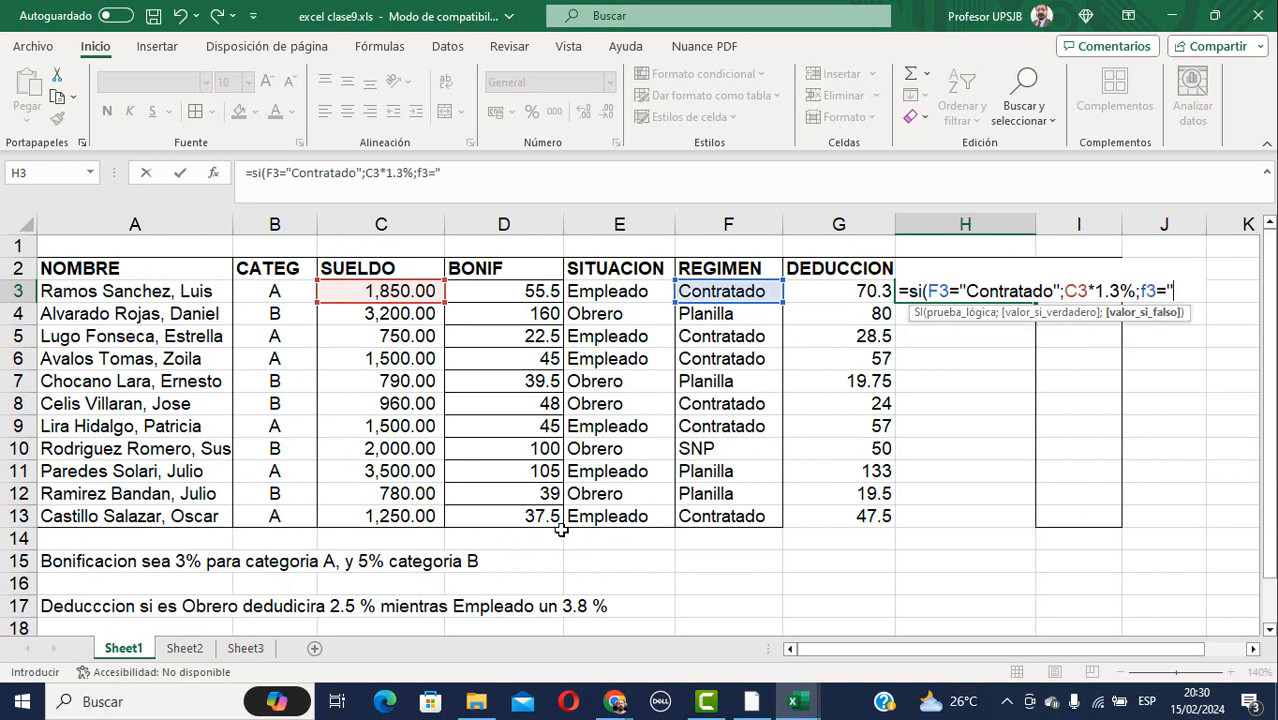
text(plani)
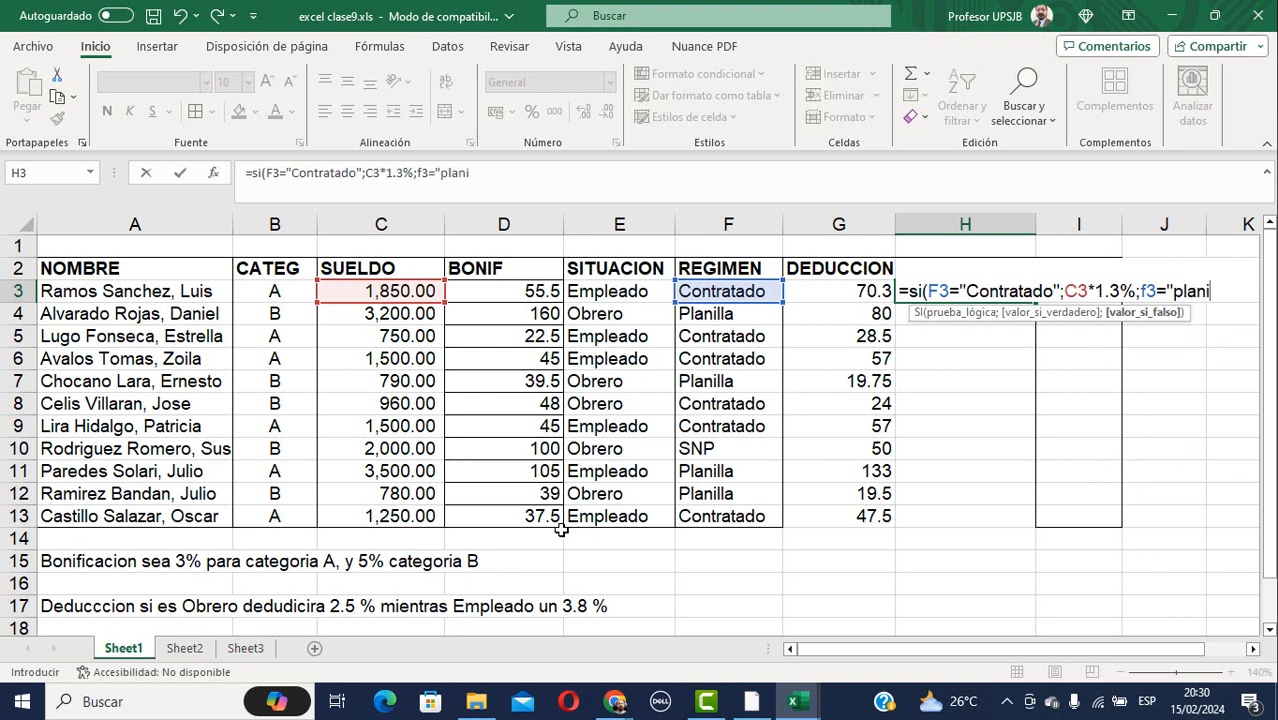
key(BackSpace)
key(BackSpace)
key(BackSpace)
key(BackSpace)
key(BackSpace)
text(Planilla")
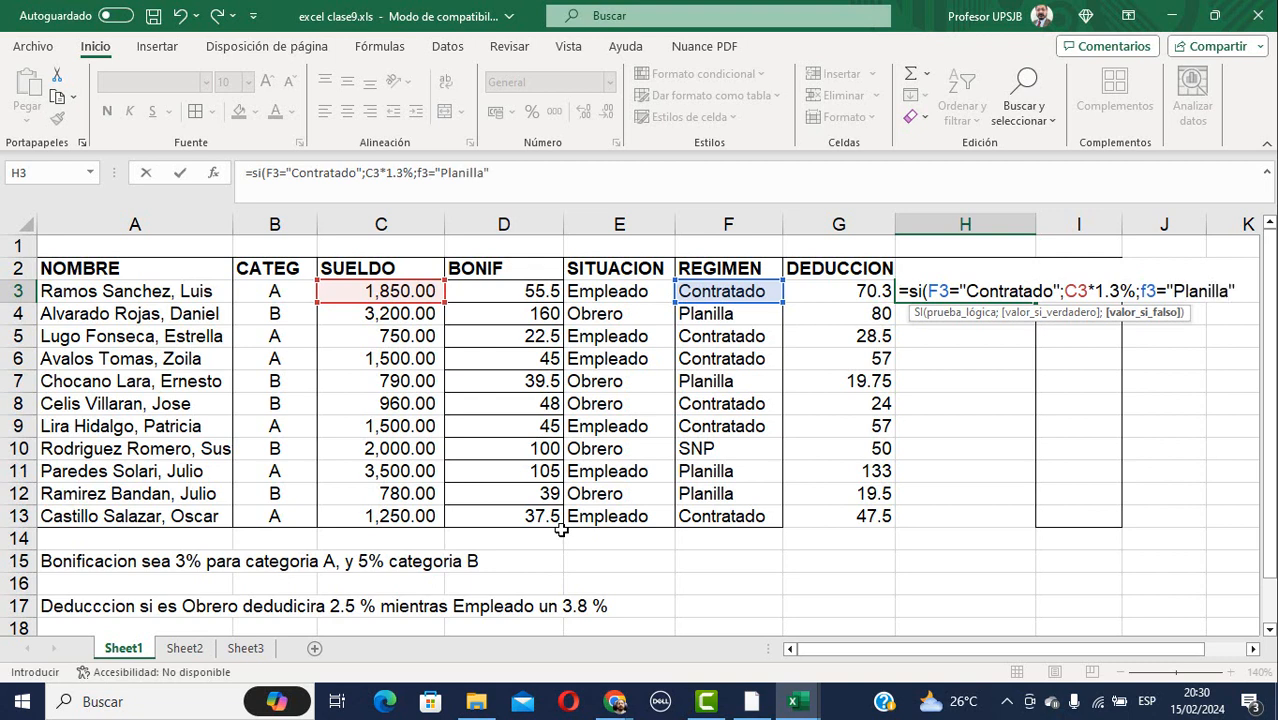
text(;)
click(377, 291)
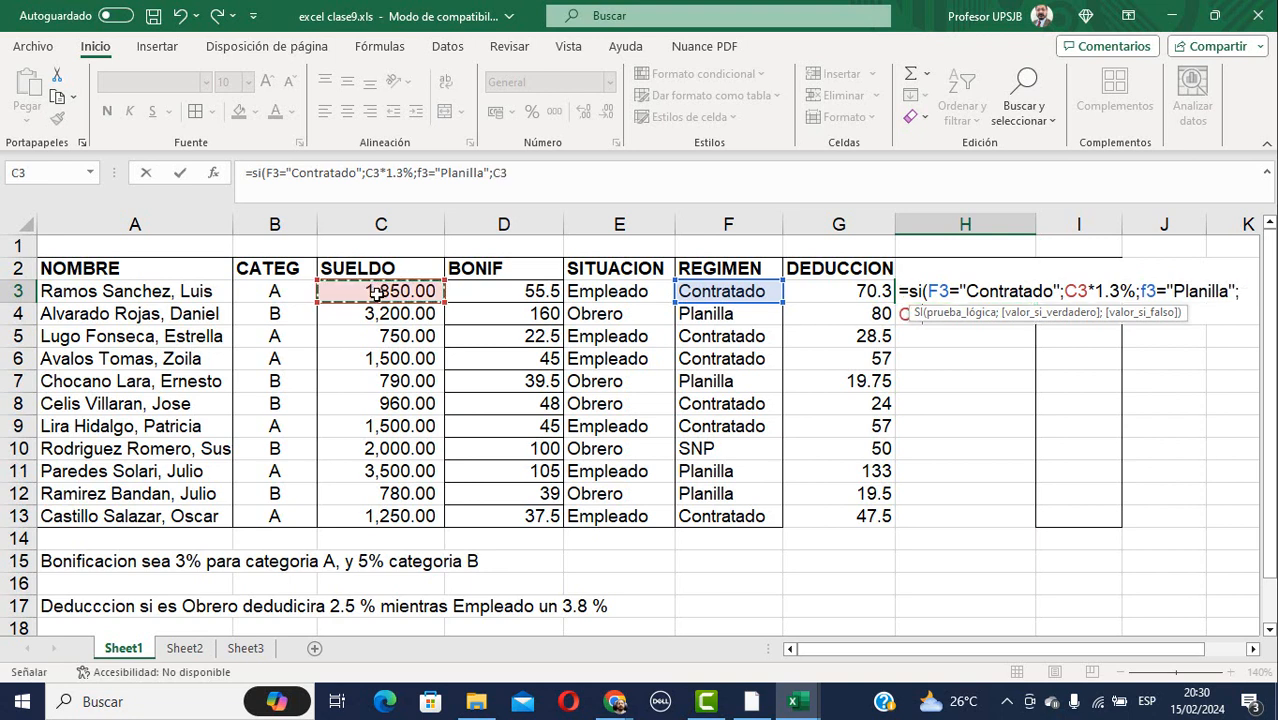
text(*)
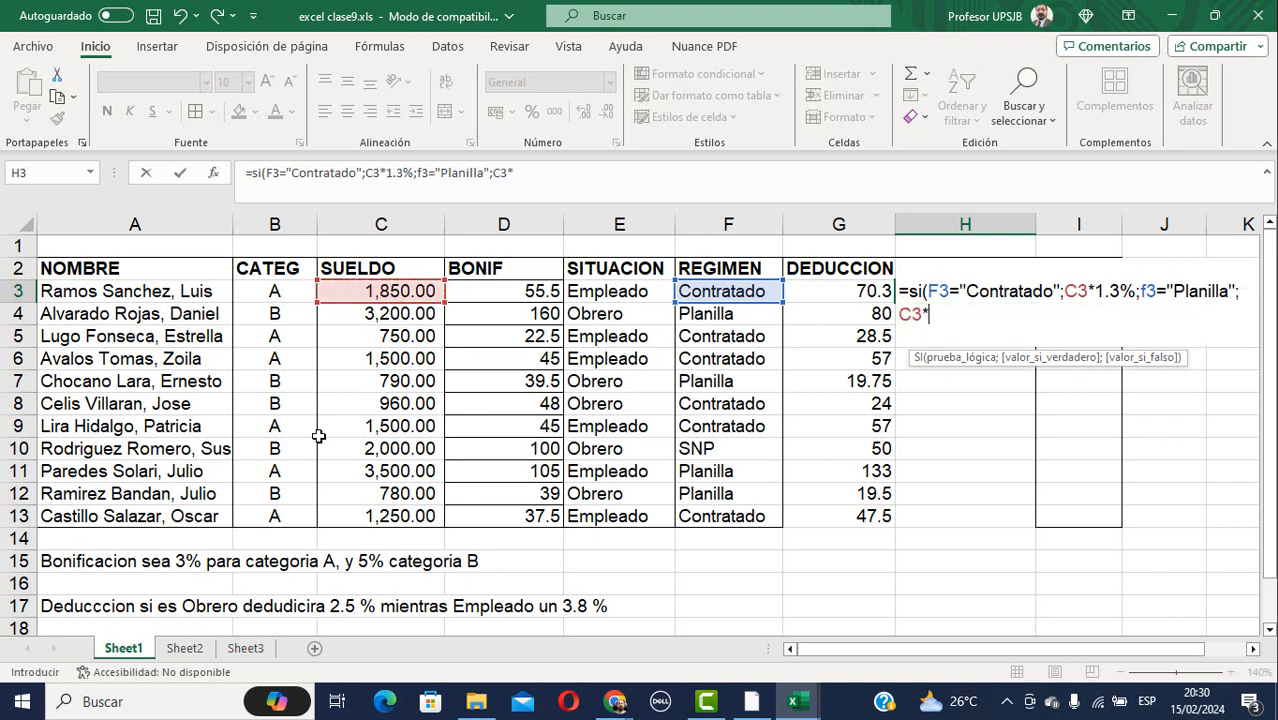
scroll(348, 479, down, 3)
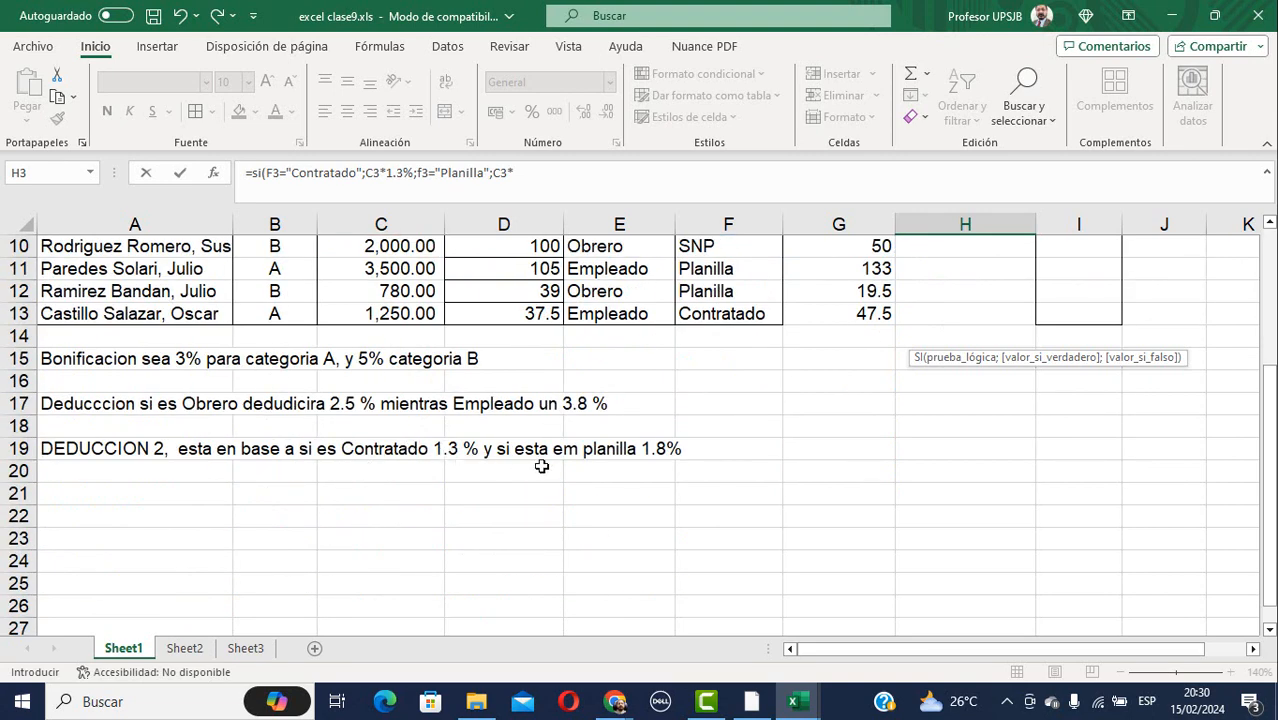
scroll(553, 463, up, 2)
scroll(553, 463, up, 1)
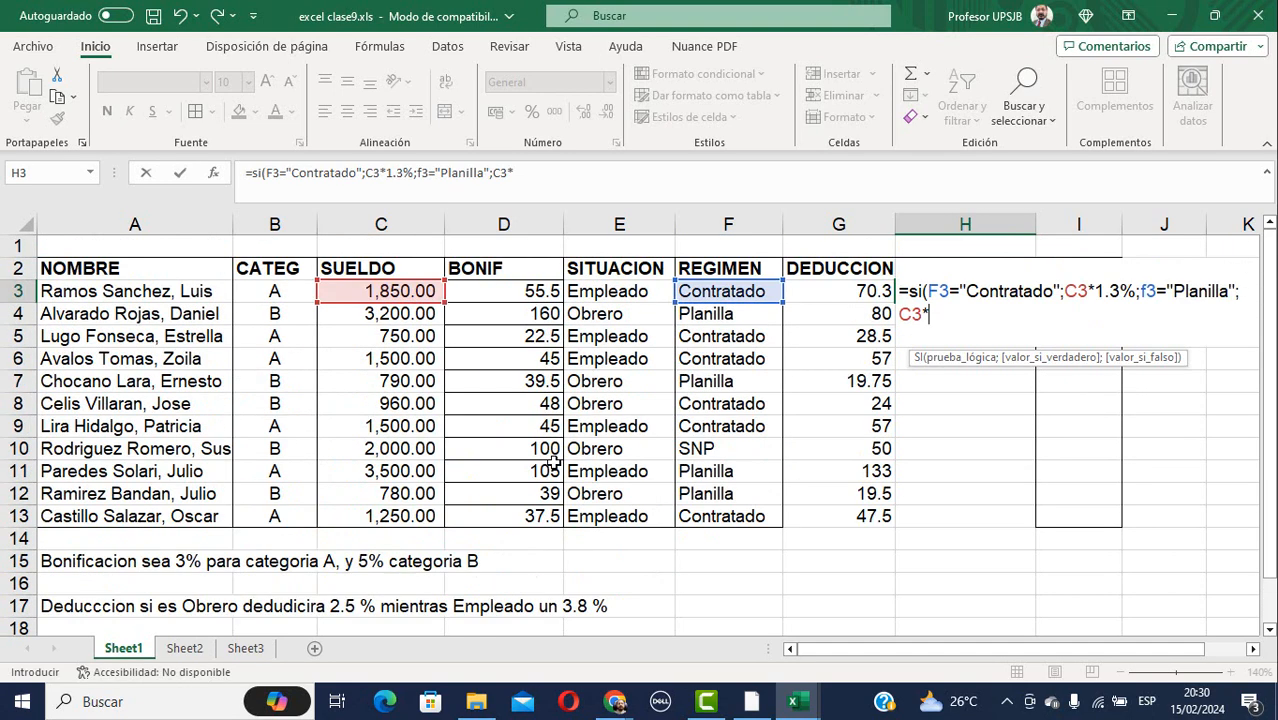
text(1.8%)
text())
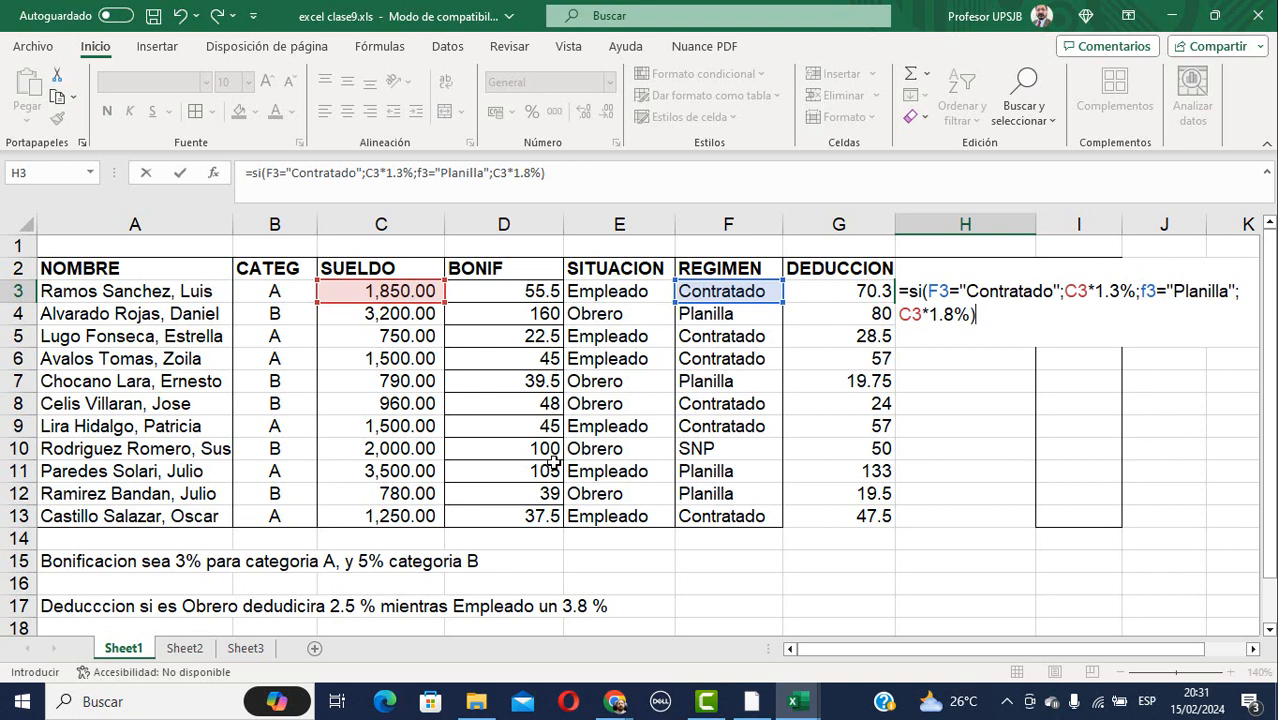
key(Return)
key(Return)
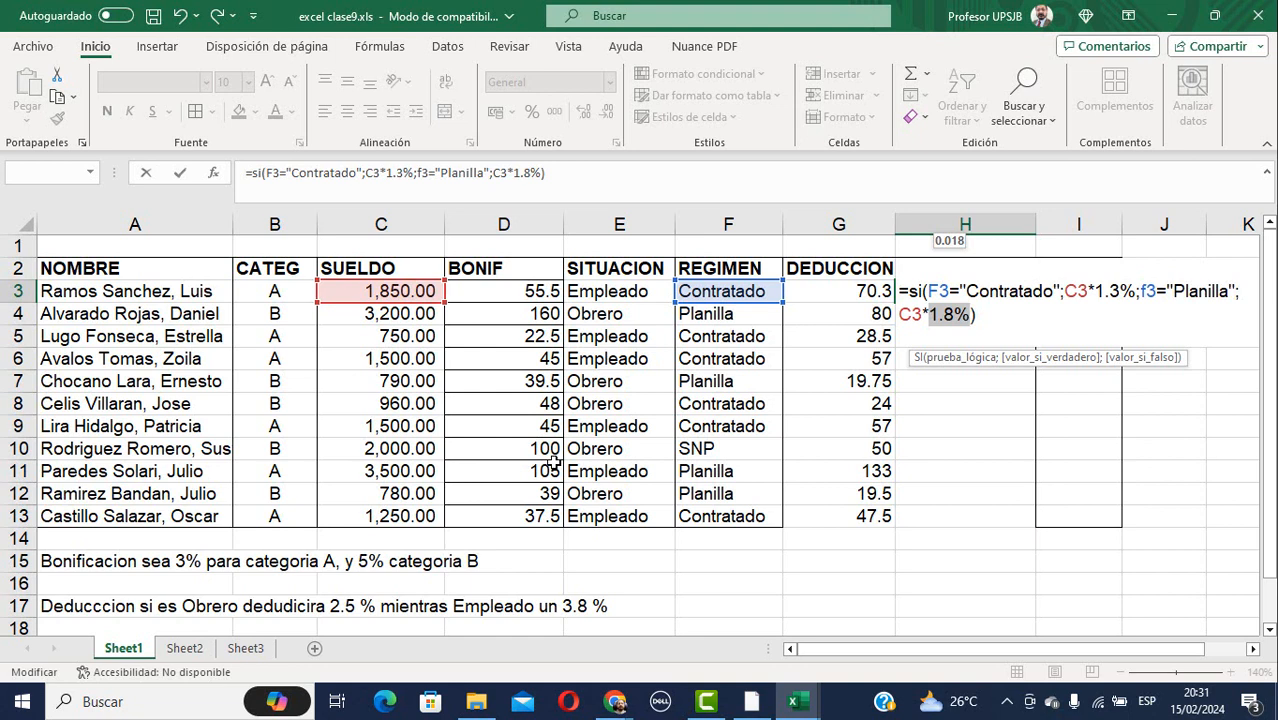
key(Return)
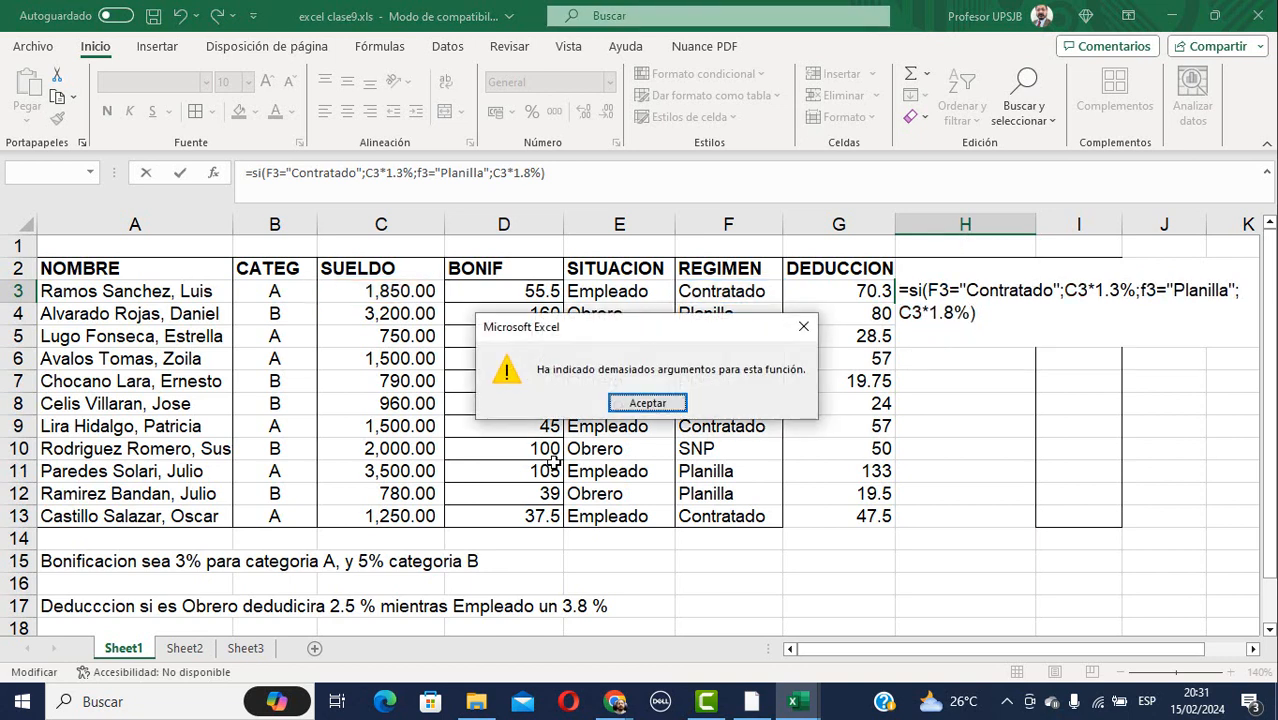
key(Return)
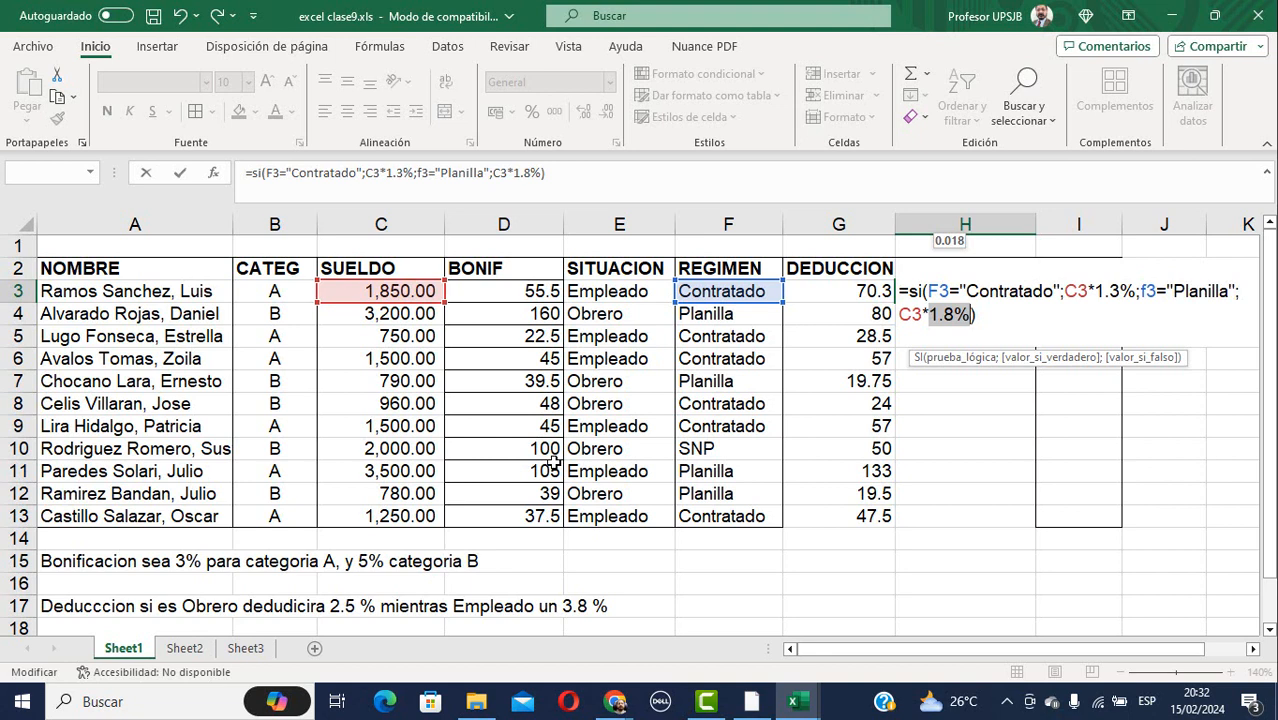
key(Return)
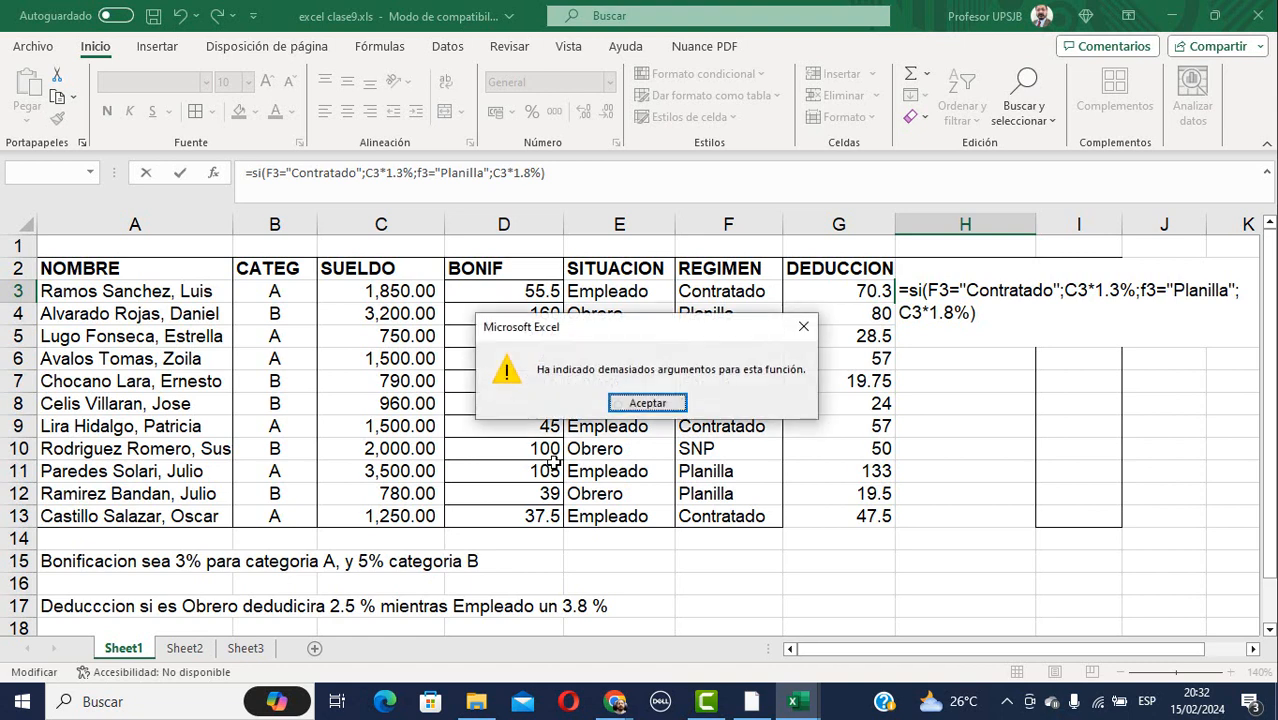
key(Return)
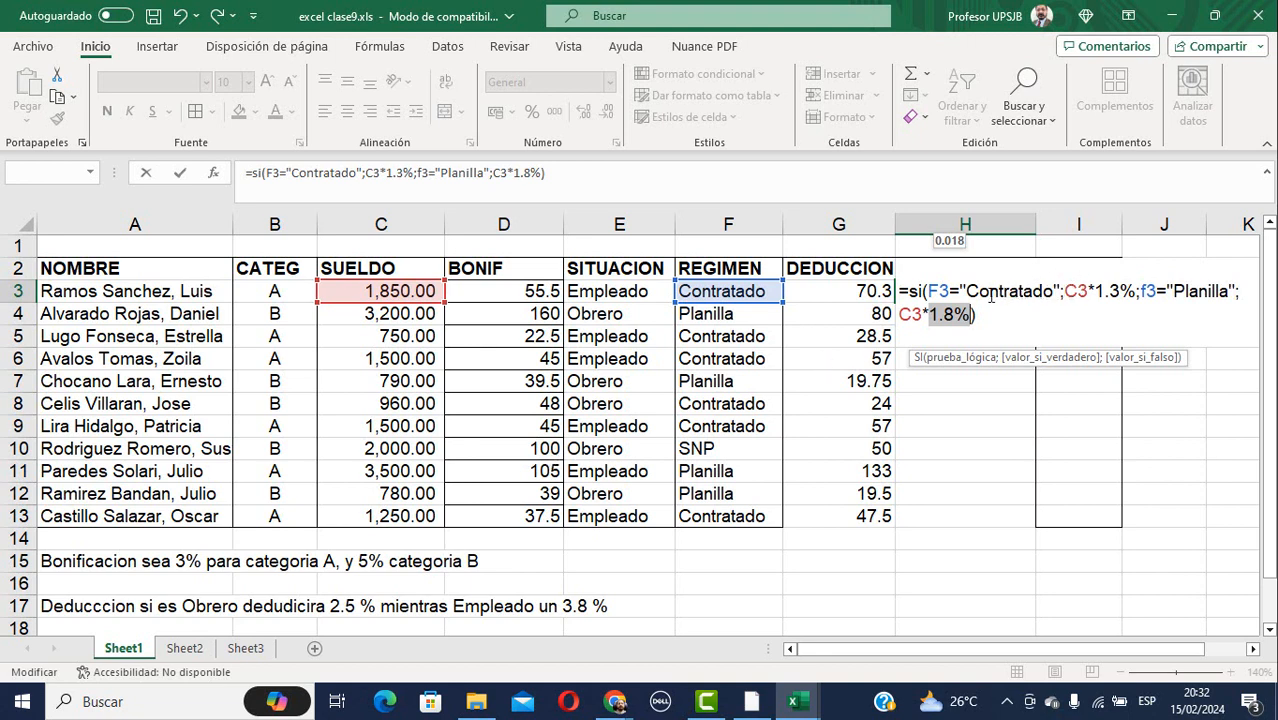
Nest a second SI in H3: =SI(F3="Contratado";C3*1.3%;SI(F3="Planilla";C3*1.8%;0)), giving 24.05.
click(1141, 290)
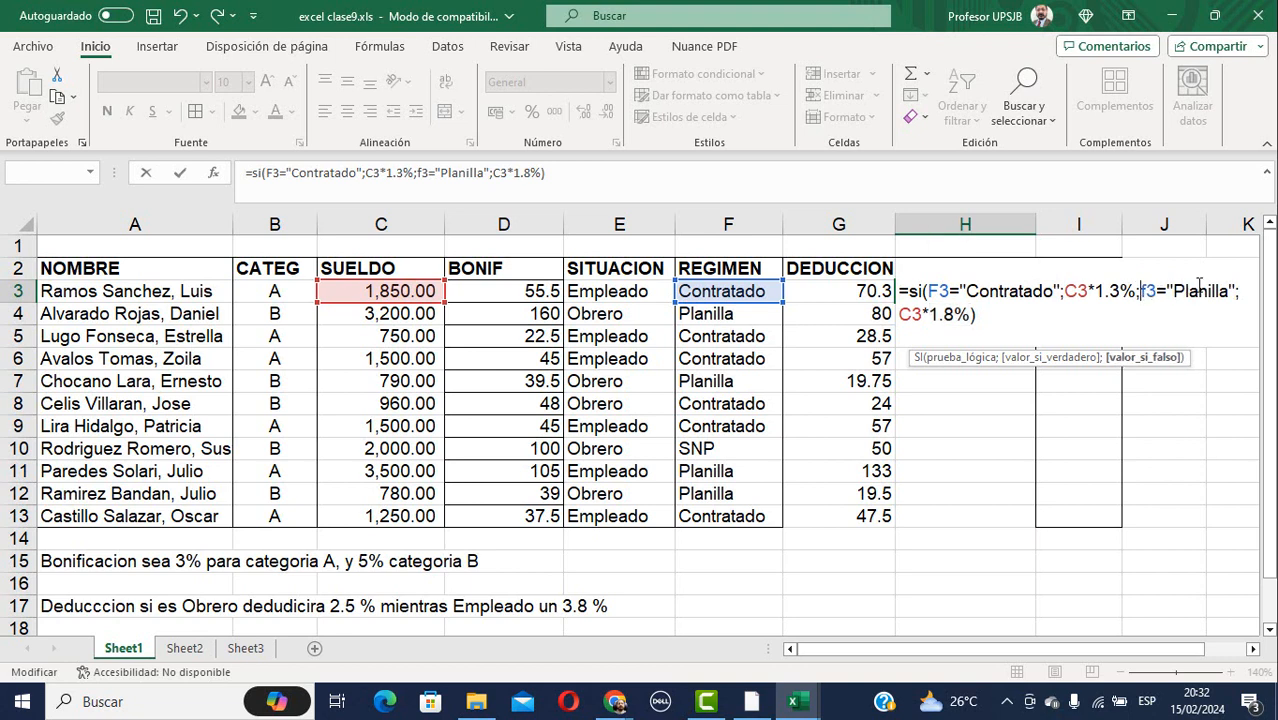
text(si)
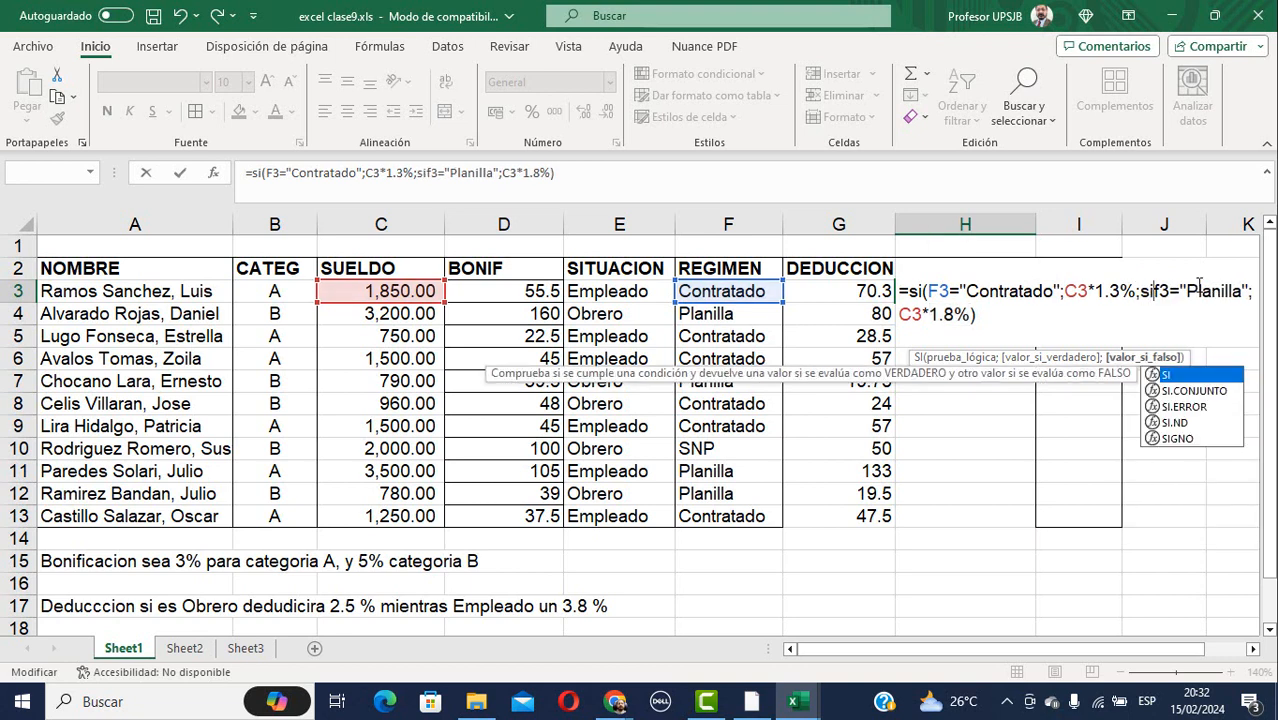
text(()
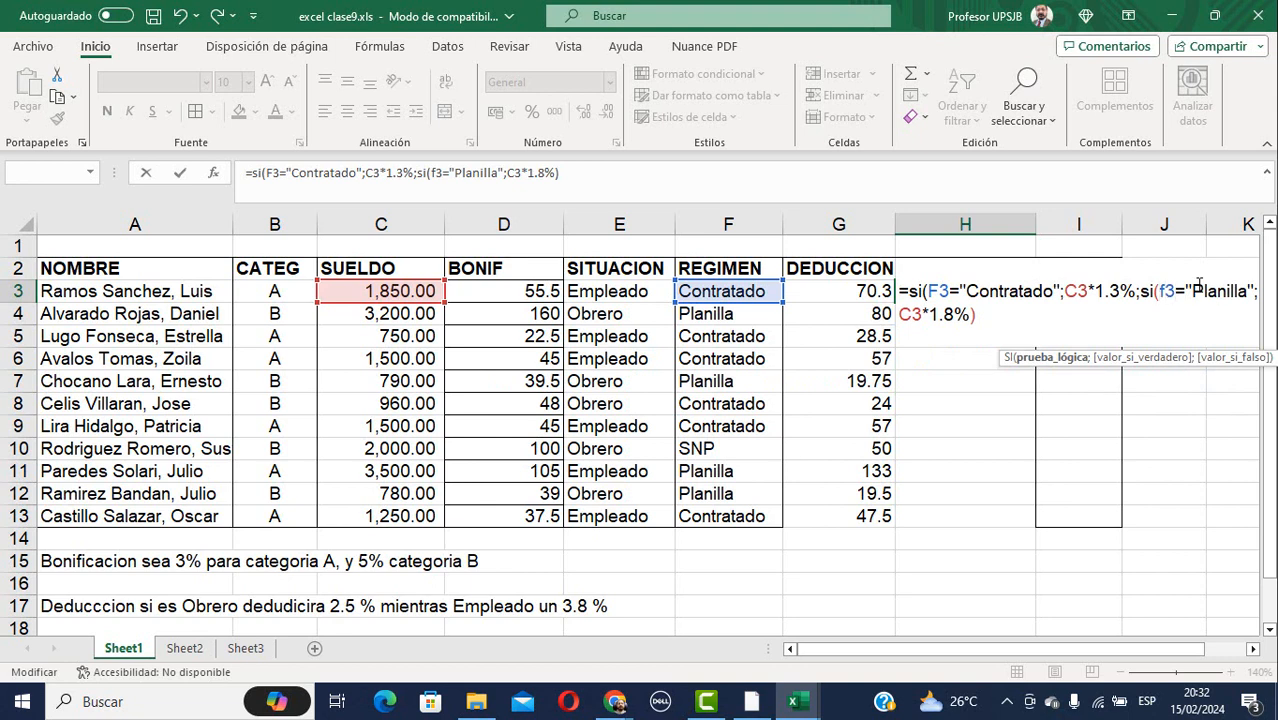
key(Right)
key(Right)
key(Right)
key(Right)
key(Right)
key(Right)
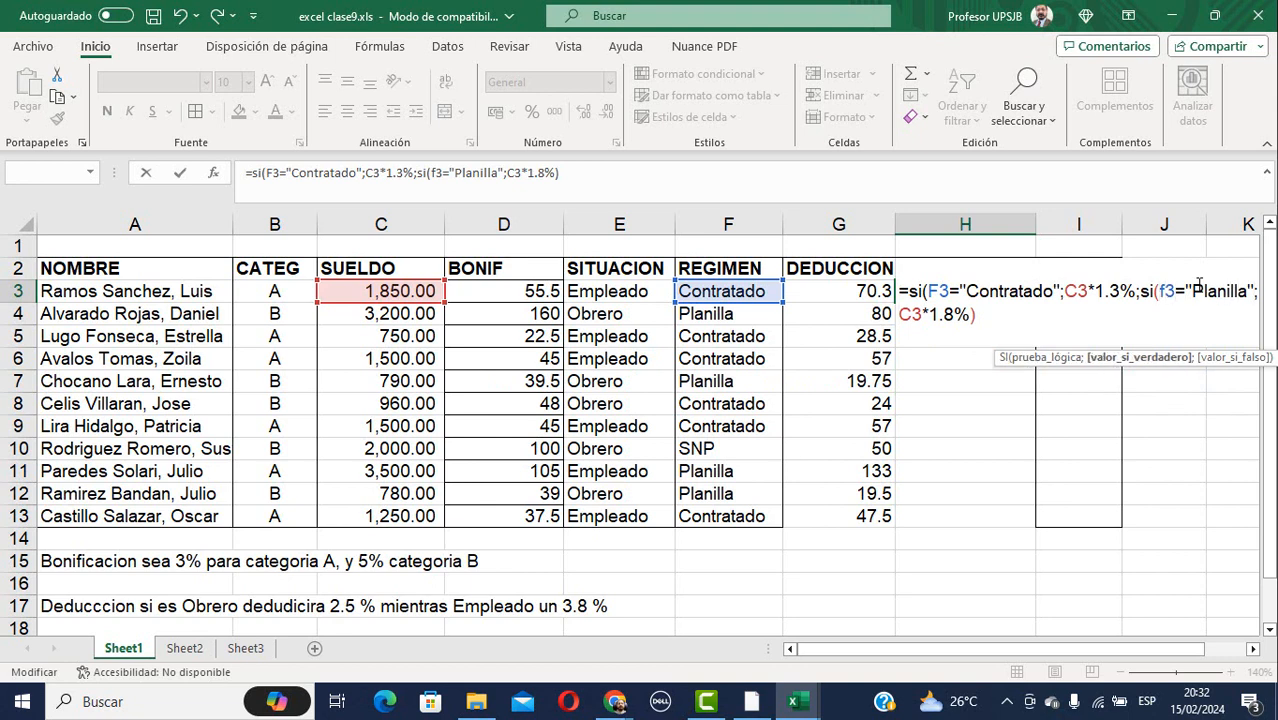
key(Right)
key(Right)
key(Right)
key(Right)
key(Right)
key(Right)
key(Right)
key(Right)
key(Left)
text(;)
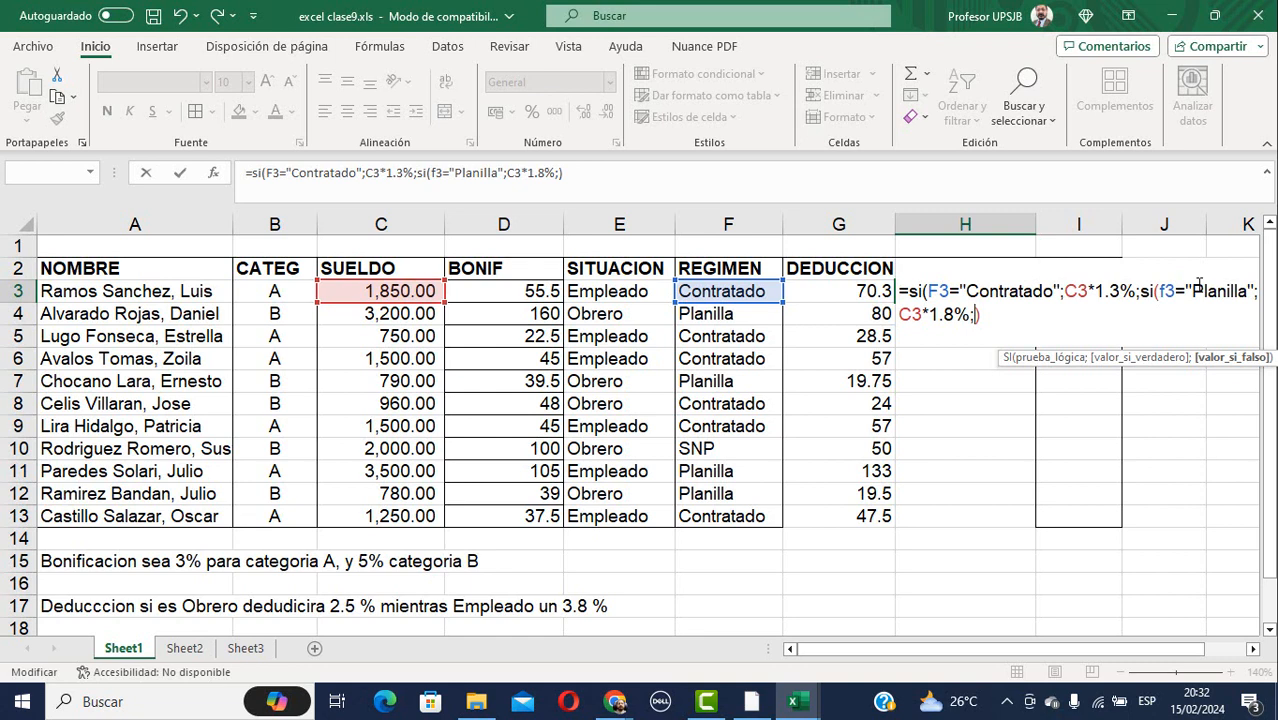
text(0)
key(ctrl+Return)
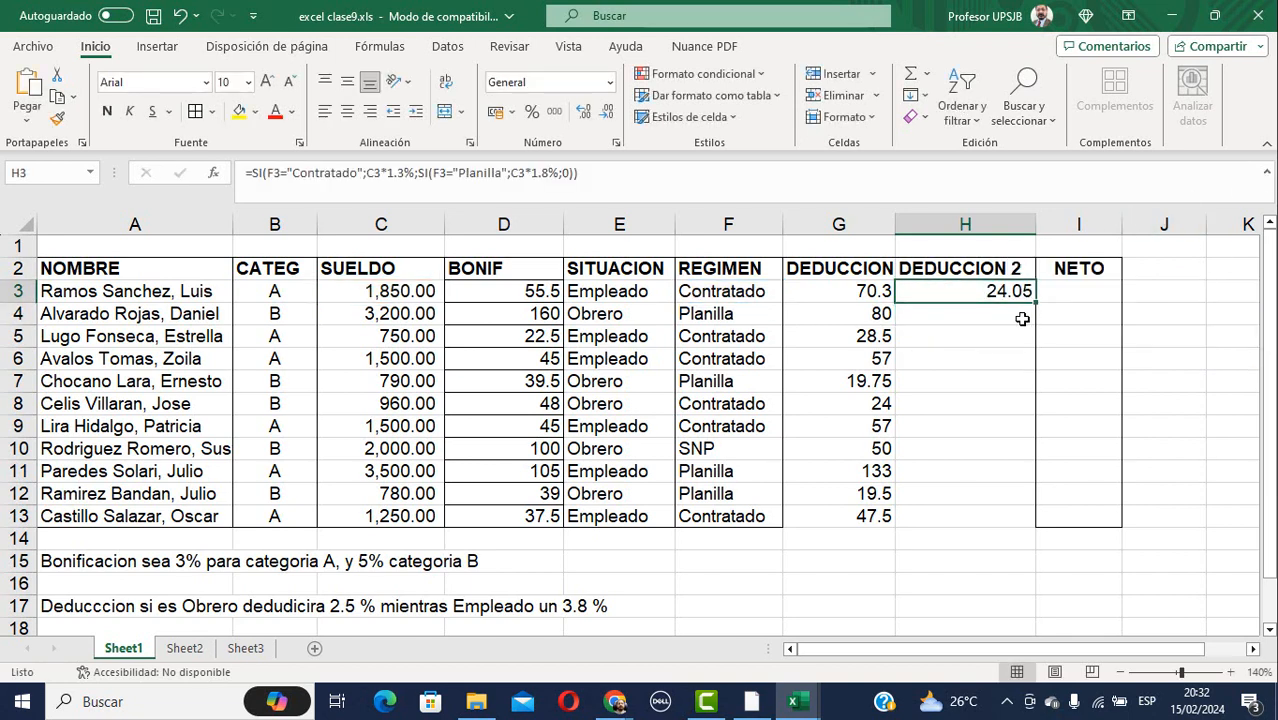
Fill the DEDUCCION 2 formula down to H13 and check H10's zero result for the SNP row.
drag(1031, 308, 1038, 524)
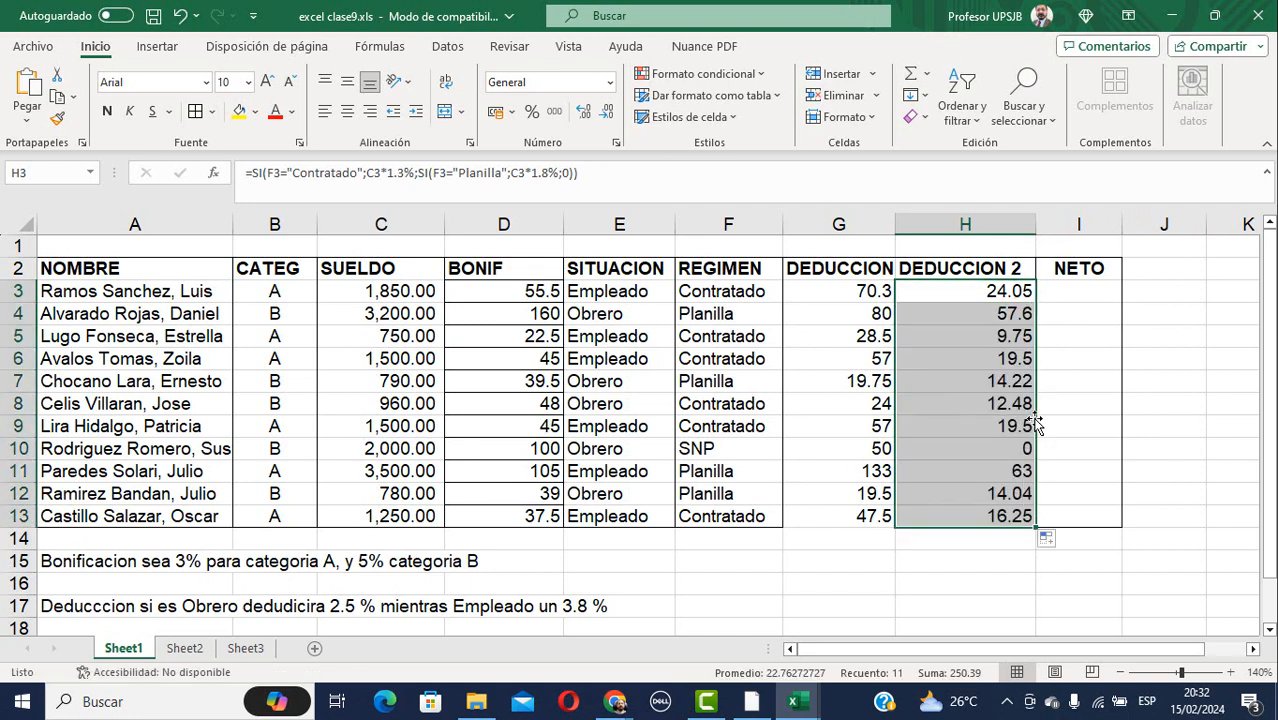
click(1005, 448)
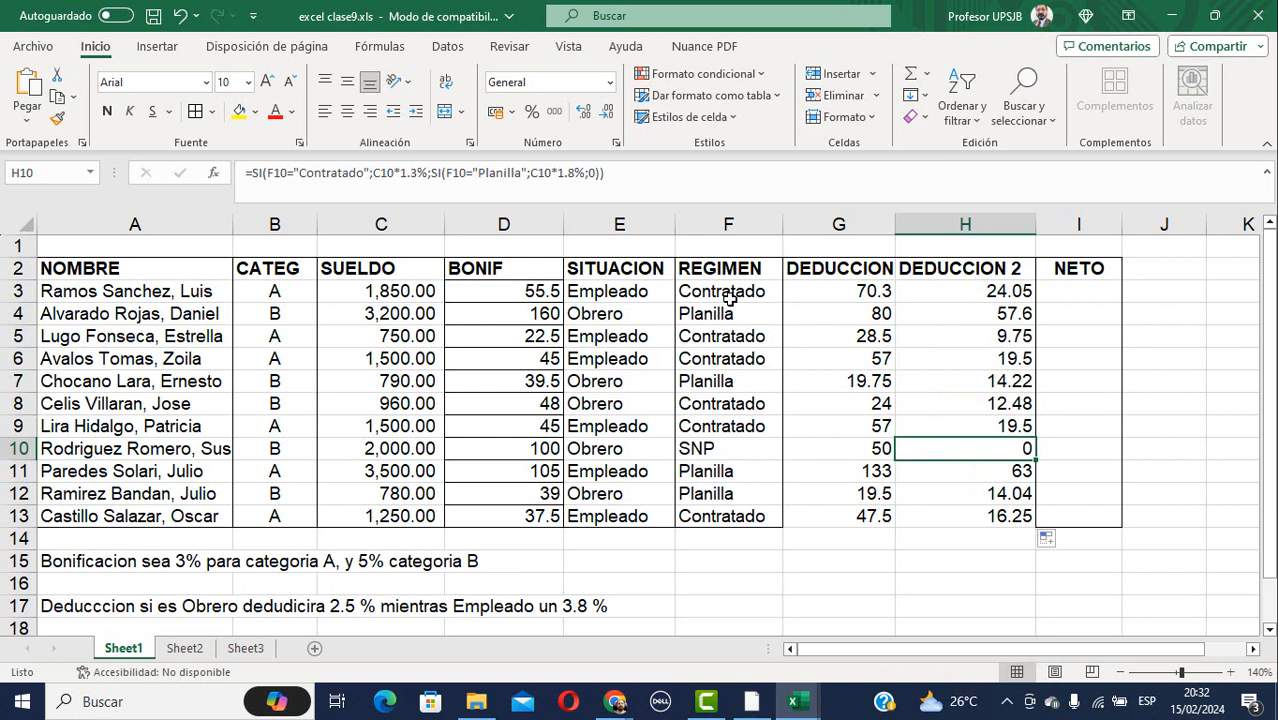
click(736, 452)
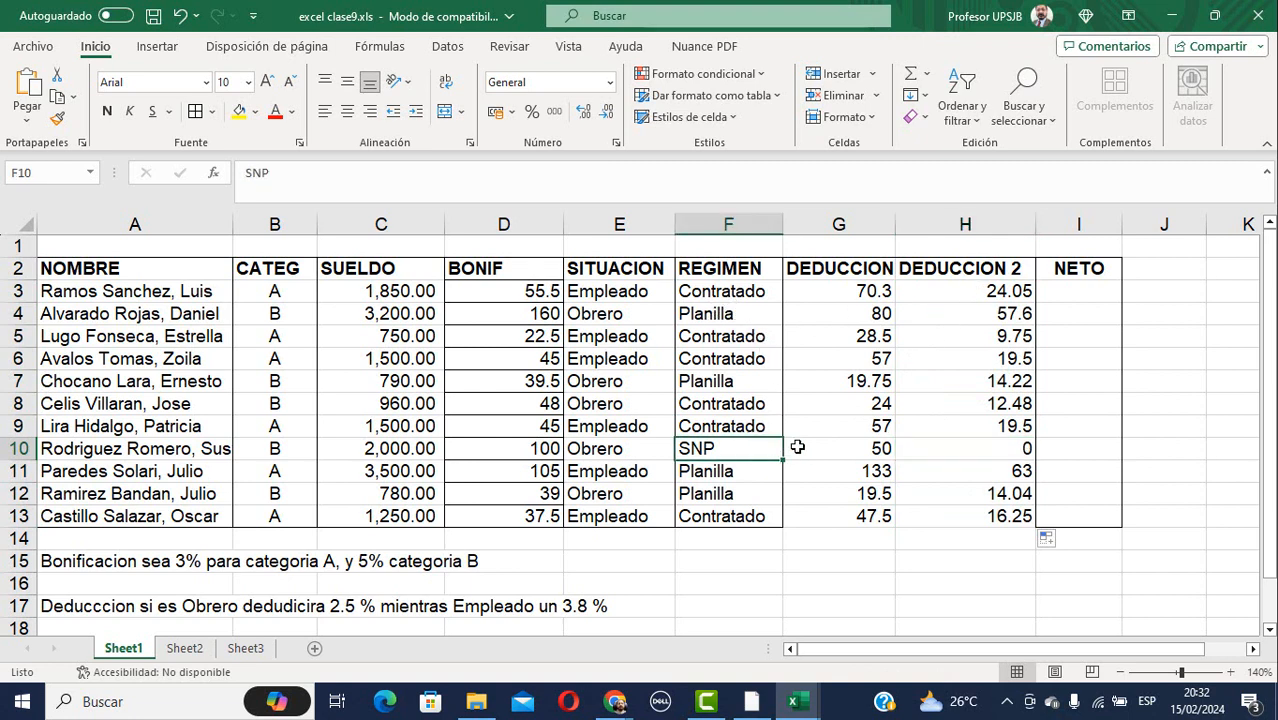
click(936, 452)
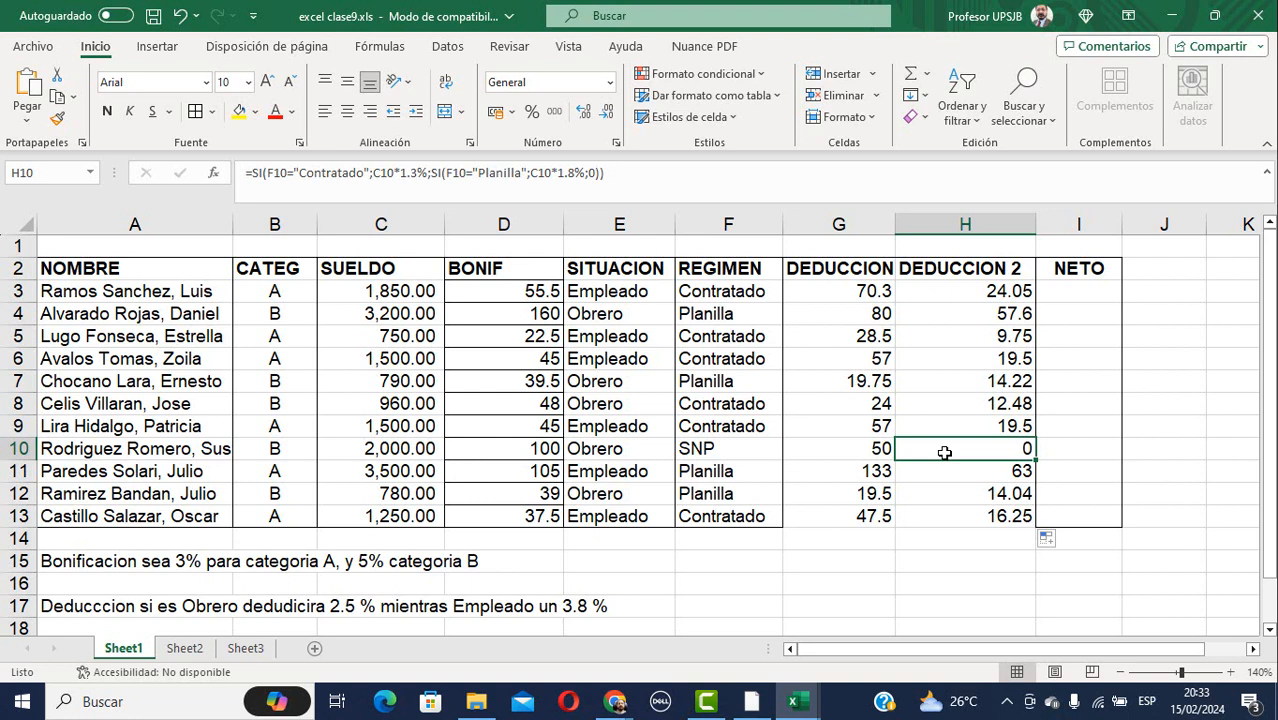
Review the DEDUCCION 2 results back up to H3, then move to I3 and open the View tab.
key(Up)
key(Up)
key(Up)
key(Up)
key(Up)
key(Up)
key(Up)
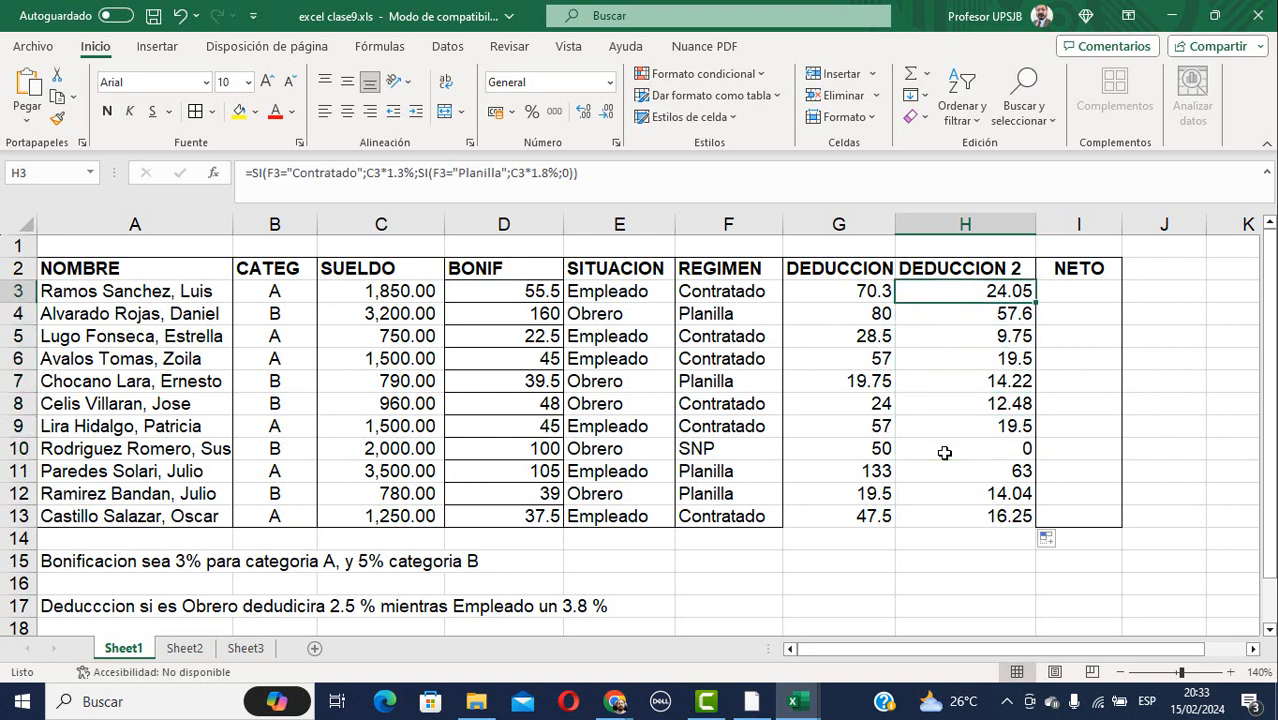
key(Right)
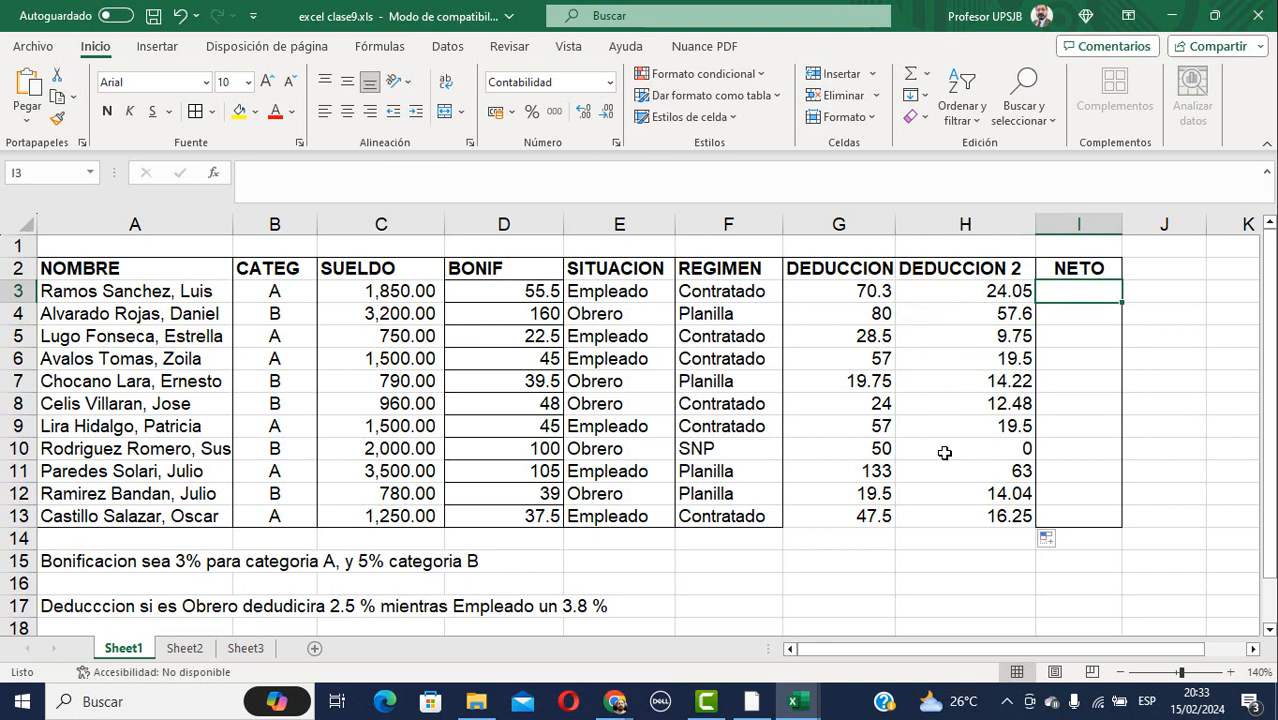
click(569, 48)
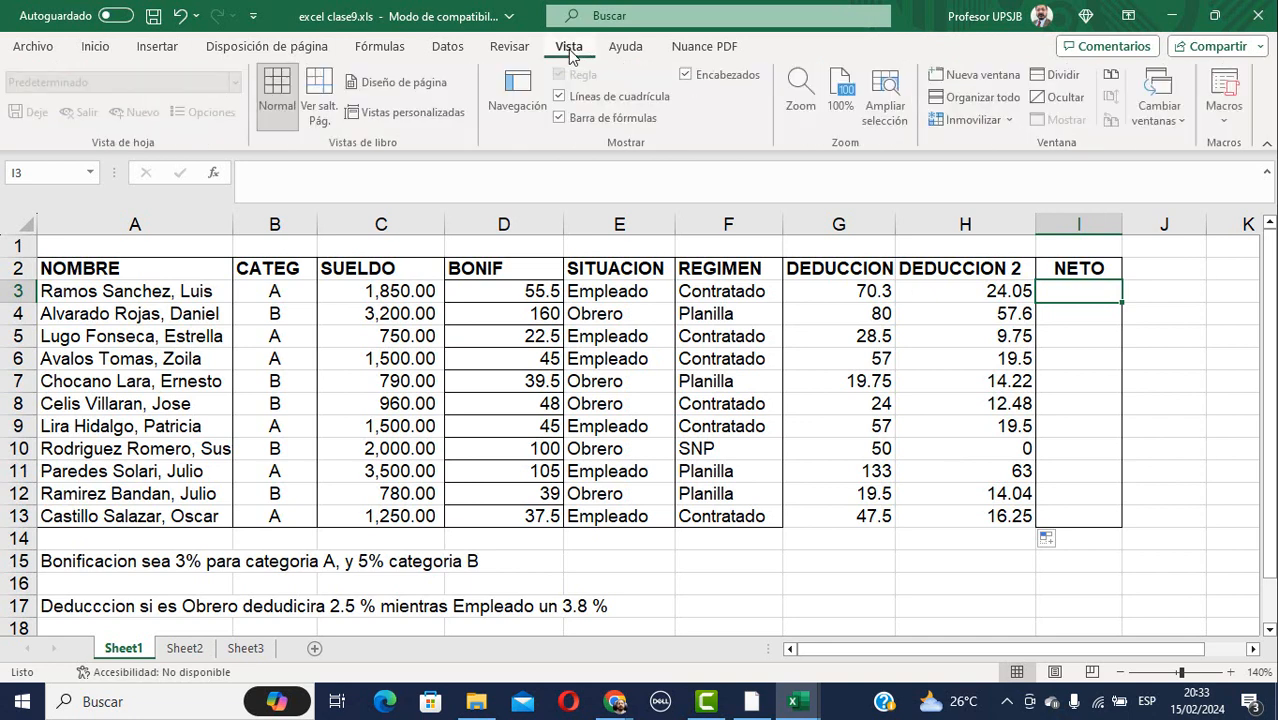
Turn off gridlines with the formula bar still shown, then return to Home with I3 selected.
click(561, 119)
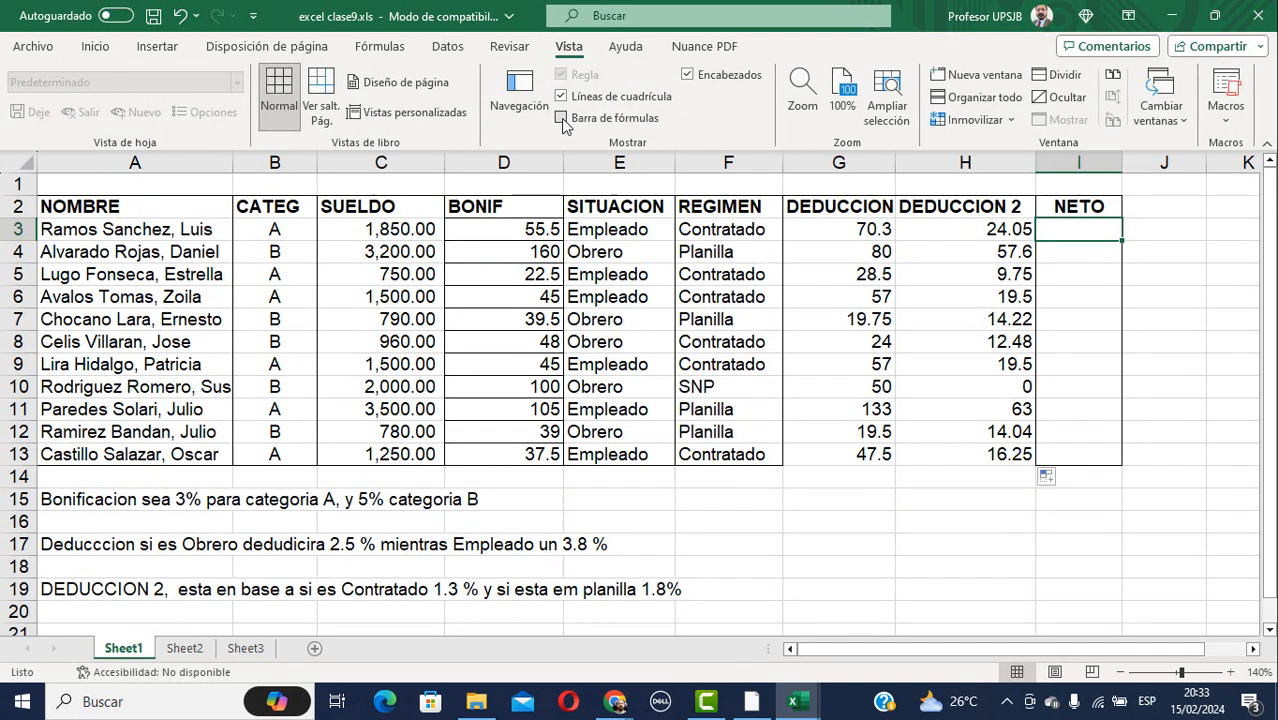
click(561, 118)
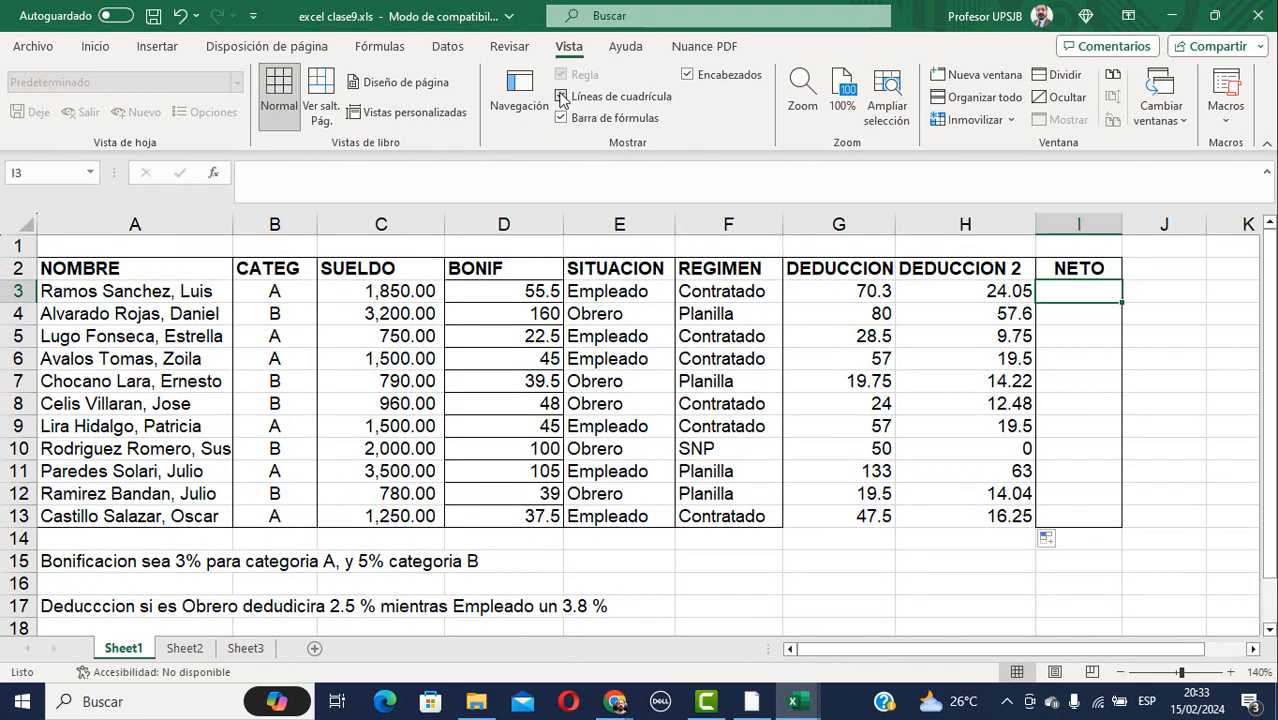
click(561, 96)
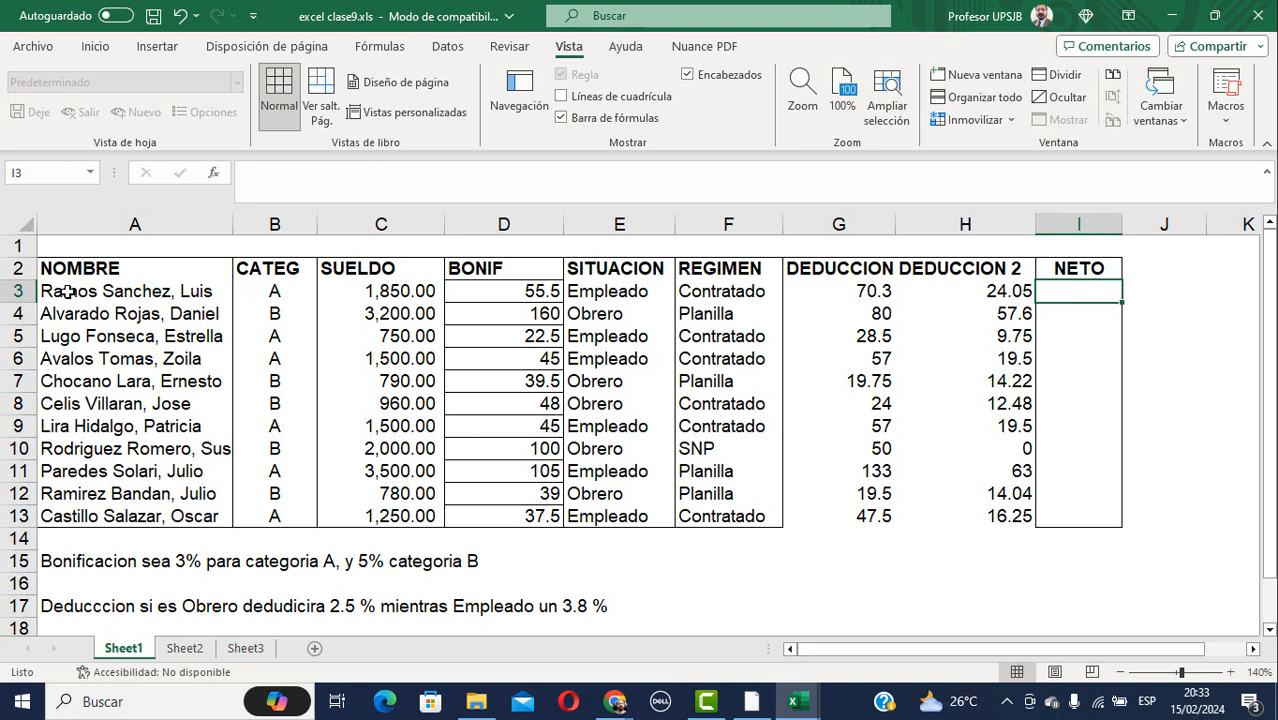
mouse_move(74, 291)
mouse_down()
mouse_move(91, 377)
mouse_move(251, 497)
mouse_move(890, 515)
mouse_move(1064, 505)
mouse_move(1066, 523)
mouse_up()
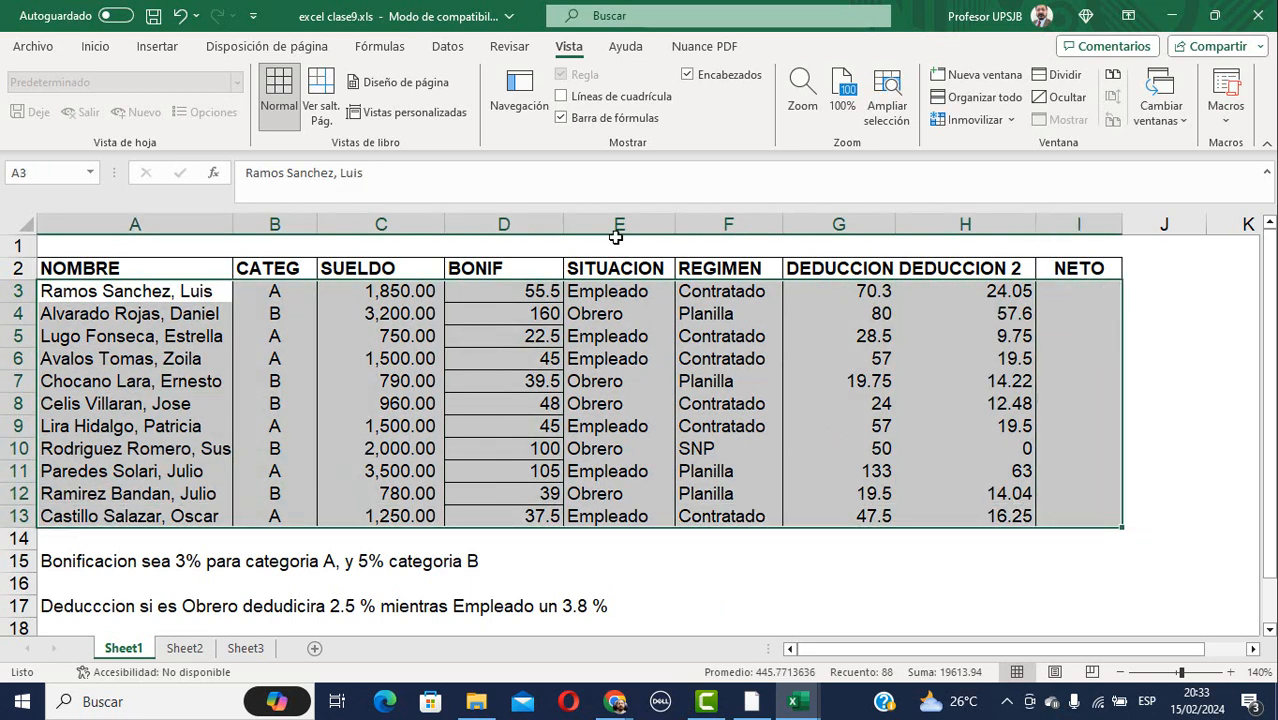
click(97, 50)
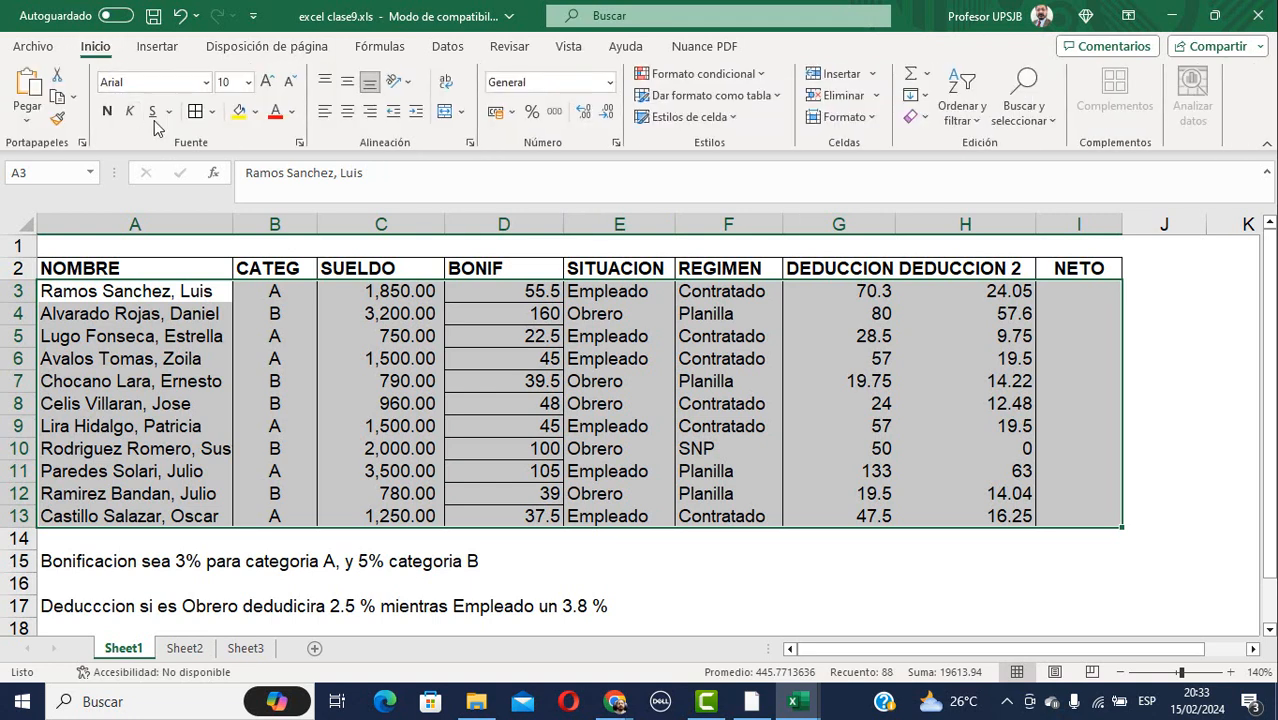
click(1057, 296)
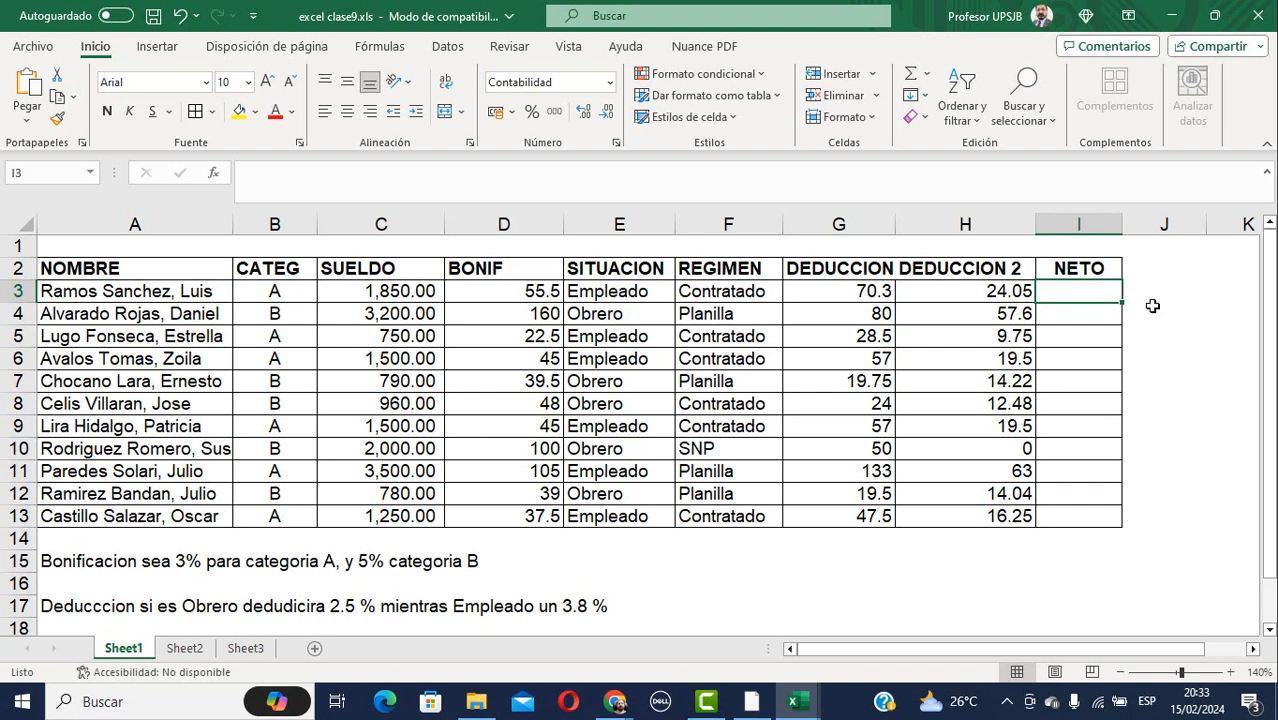
Enter =C3+D3-(G3+H3) in I3 for the first employee's NETO.
text(=)
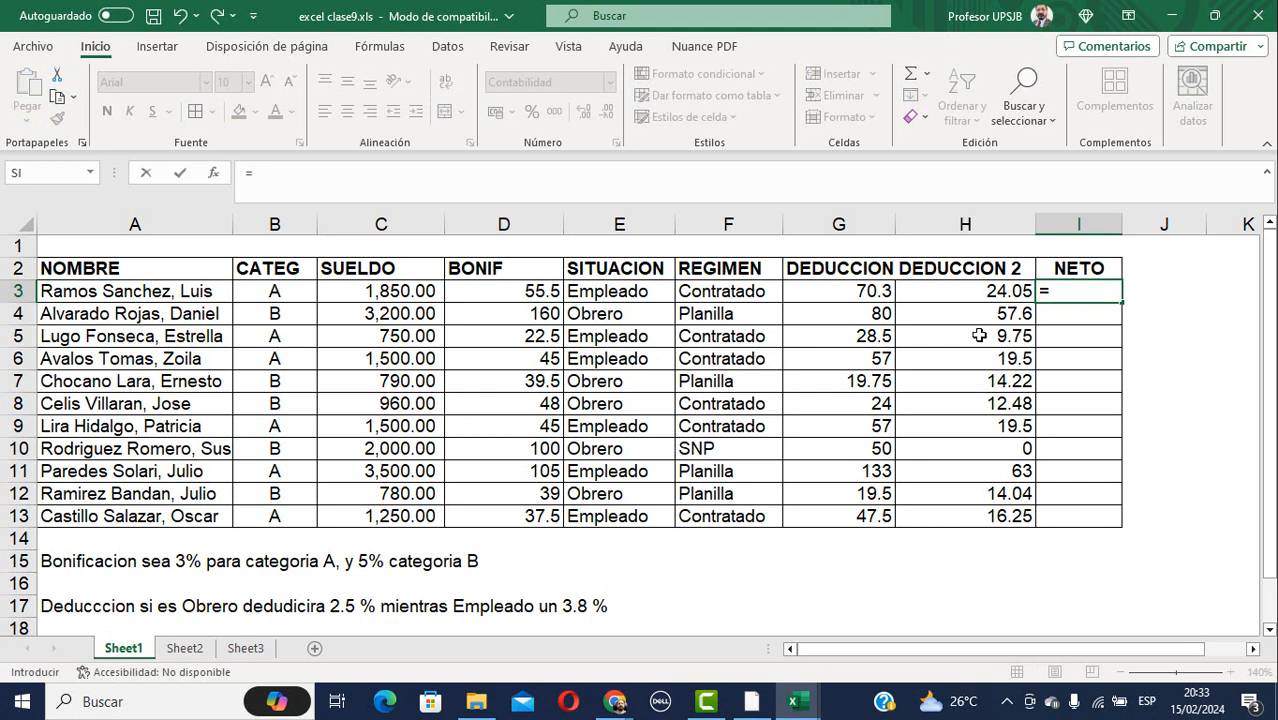
click(398, 293)
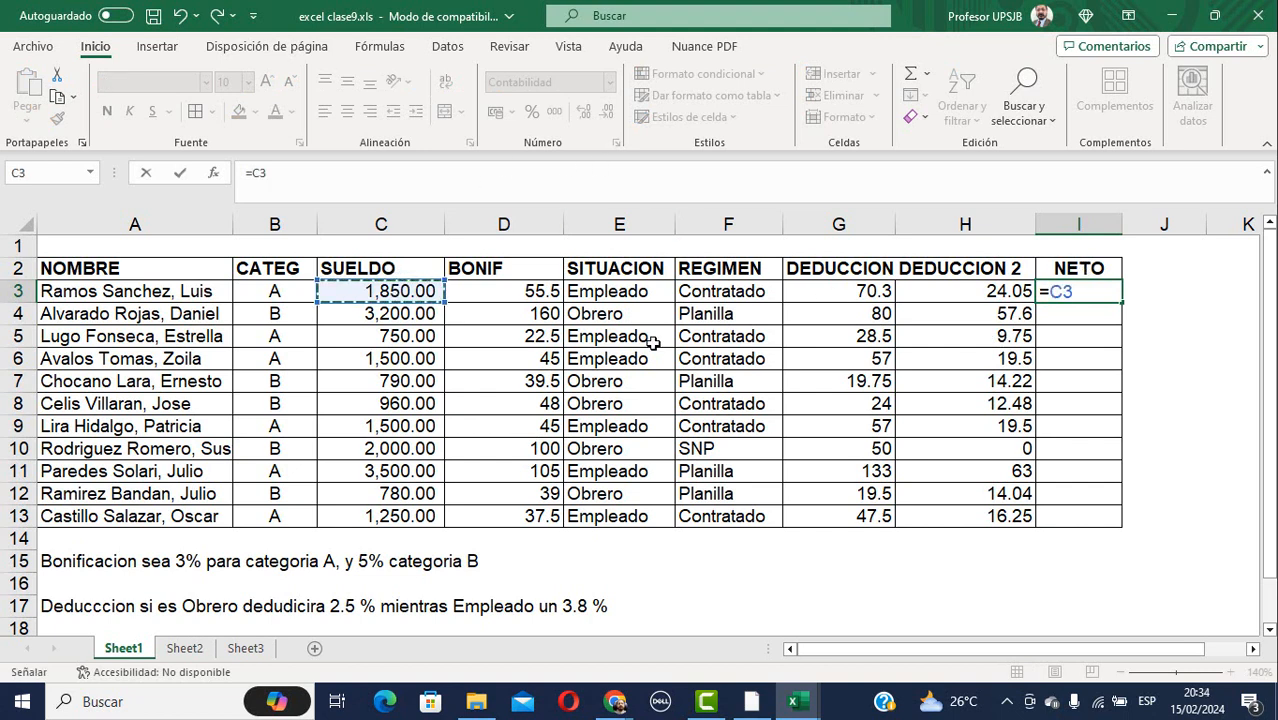
text(+)
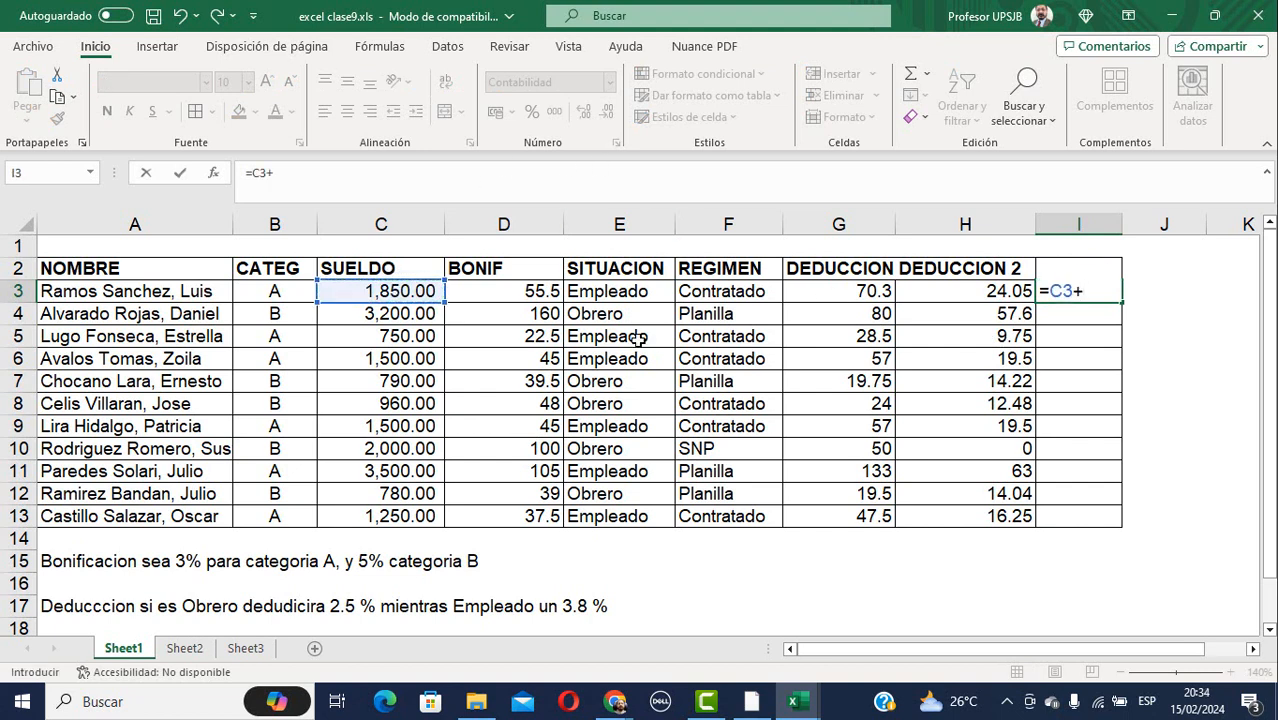
click(513, 294)
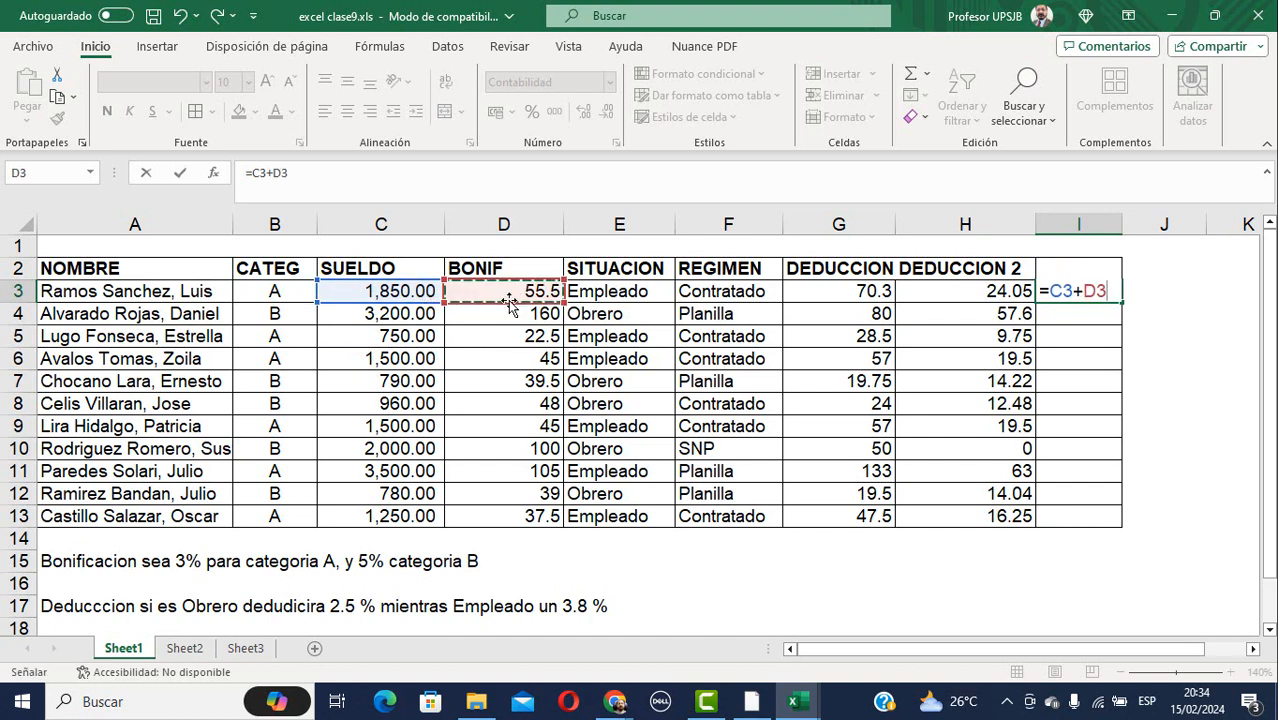
text(-)
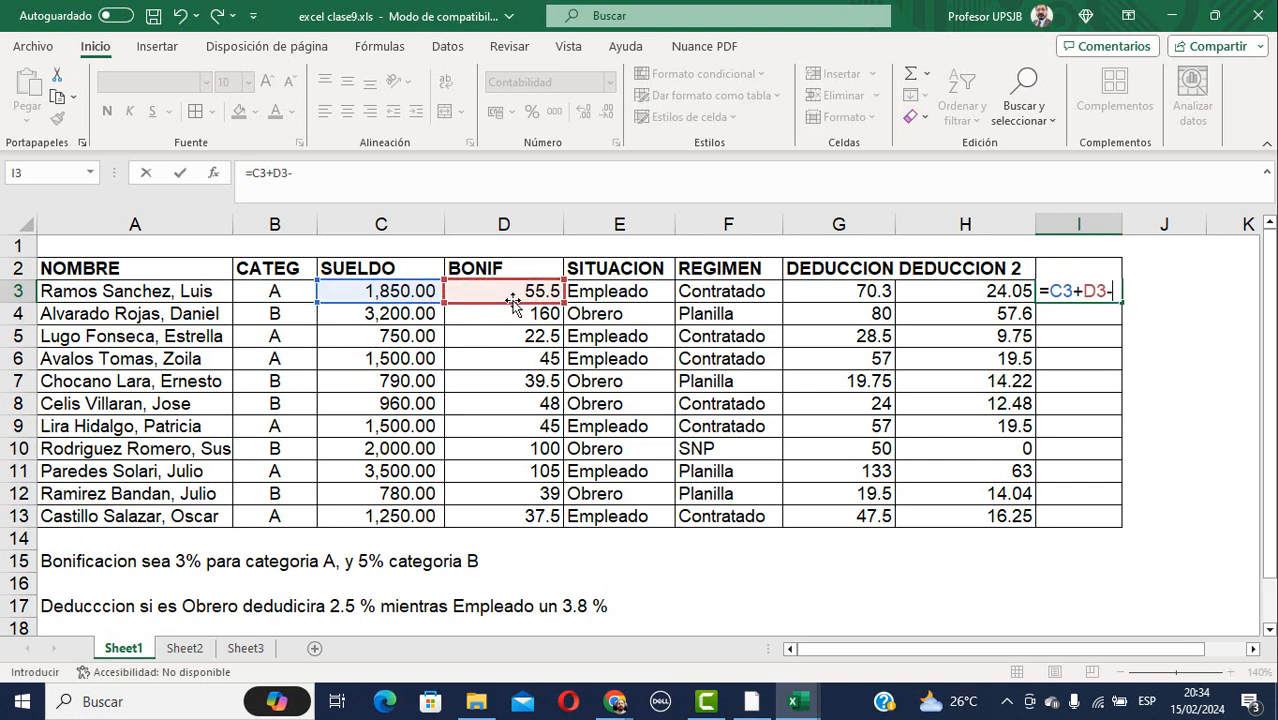
text(()
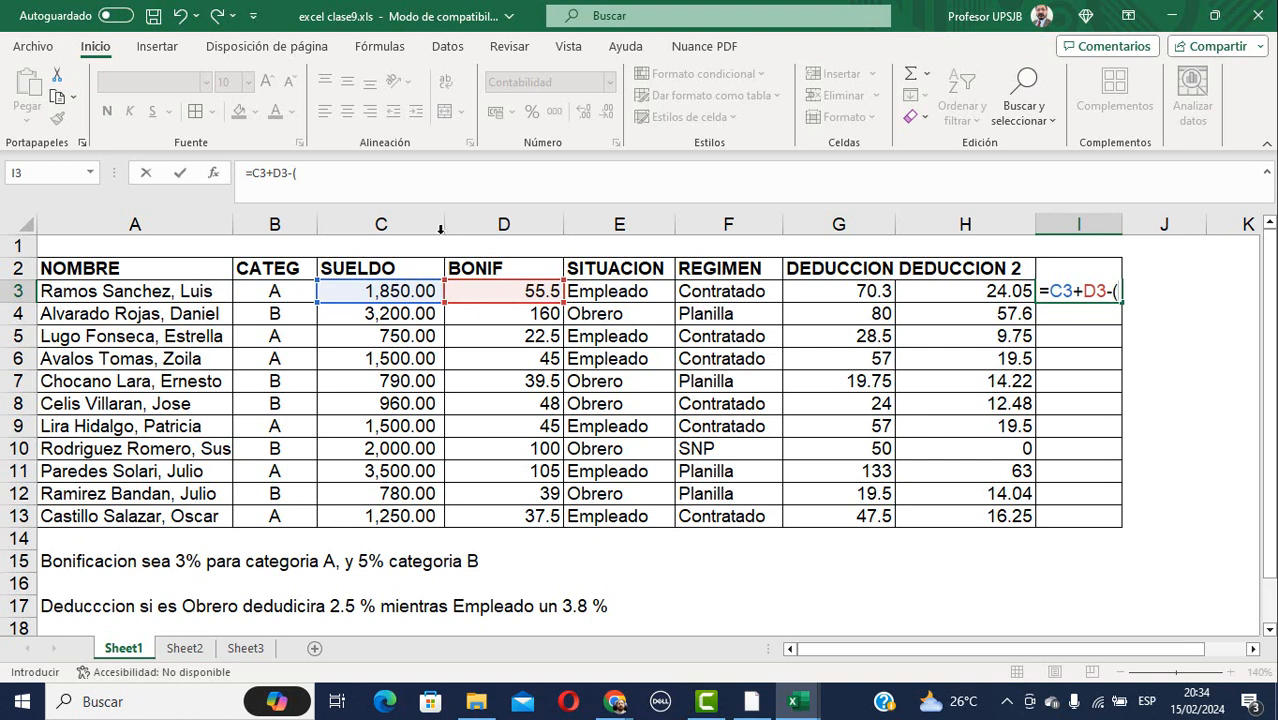
click(840, 296)
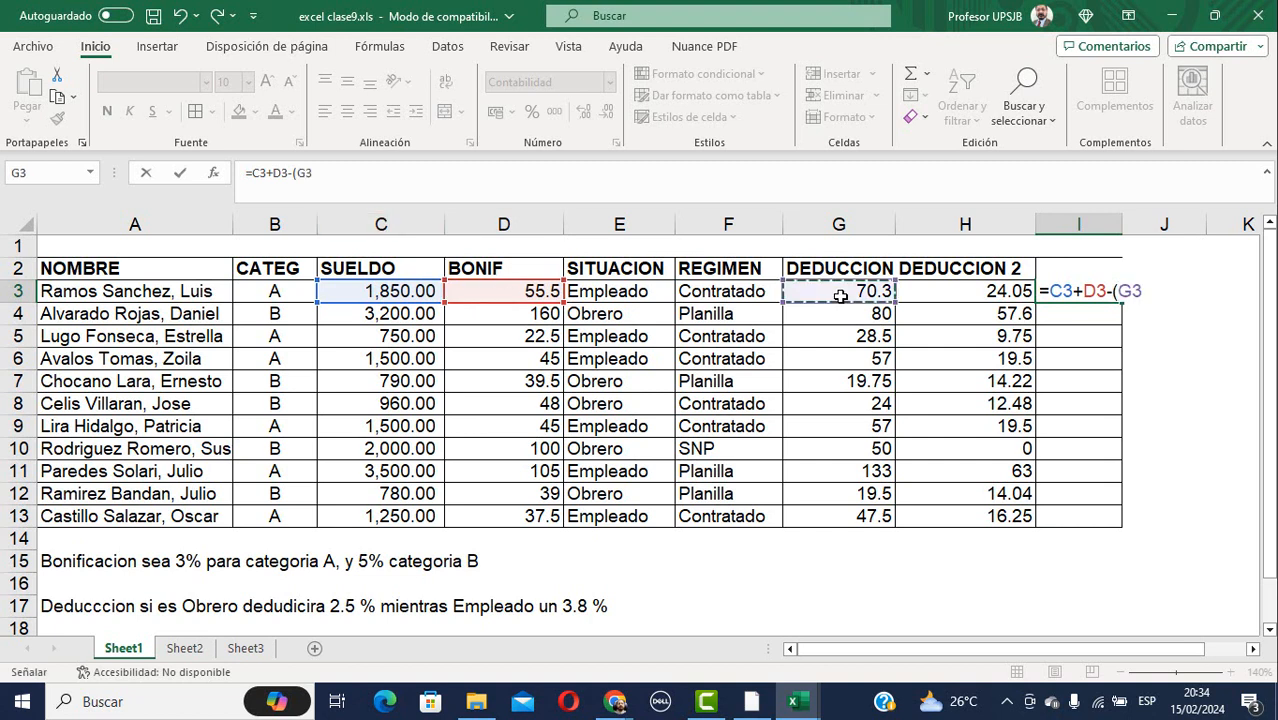
text(+)
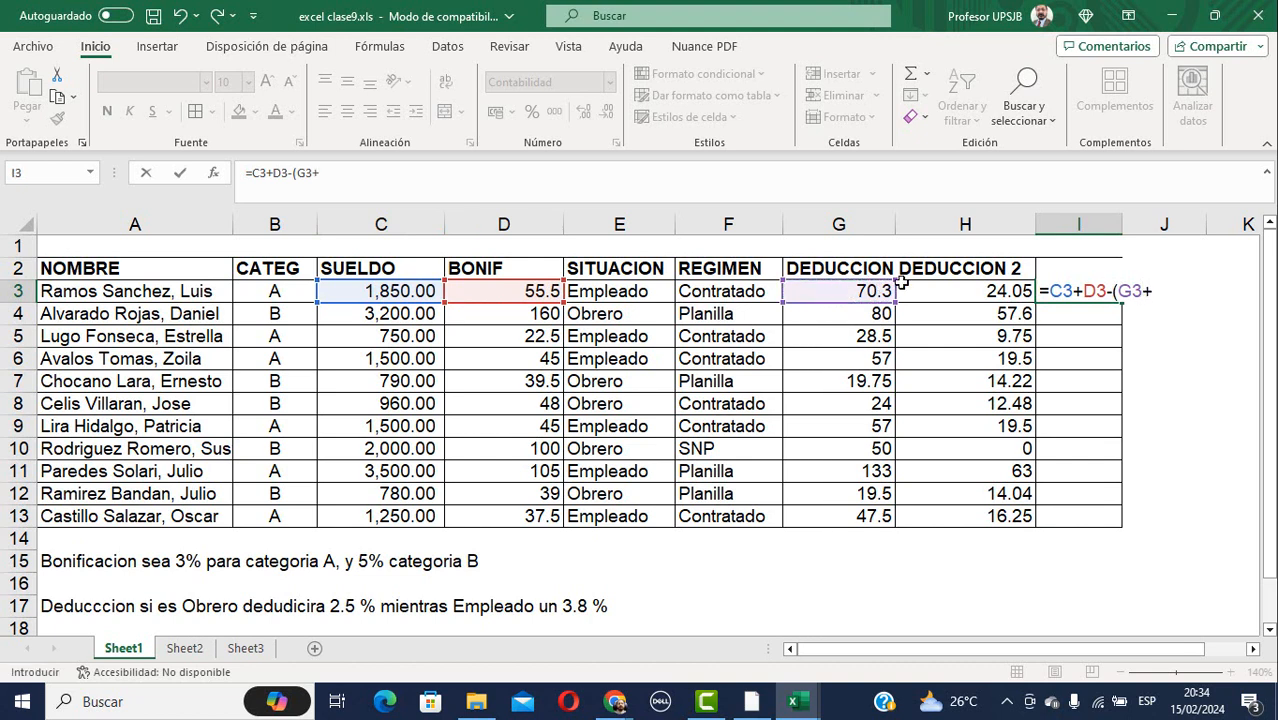
click(965, 292)
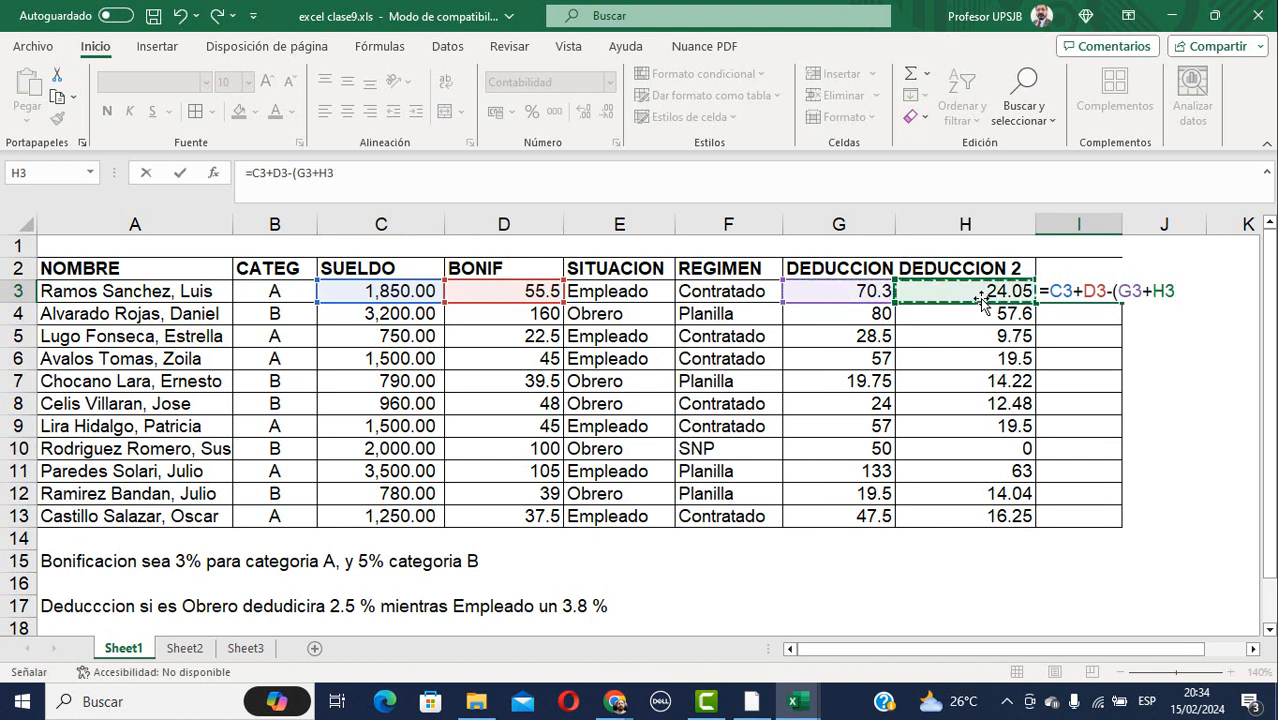
text())
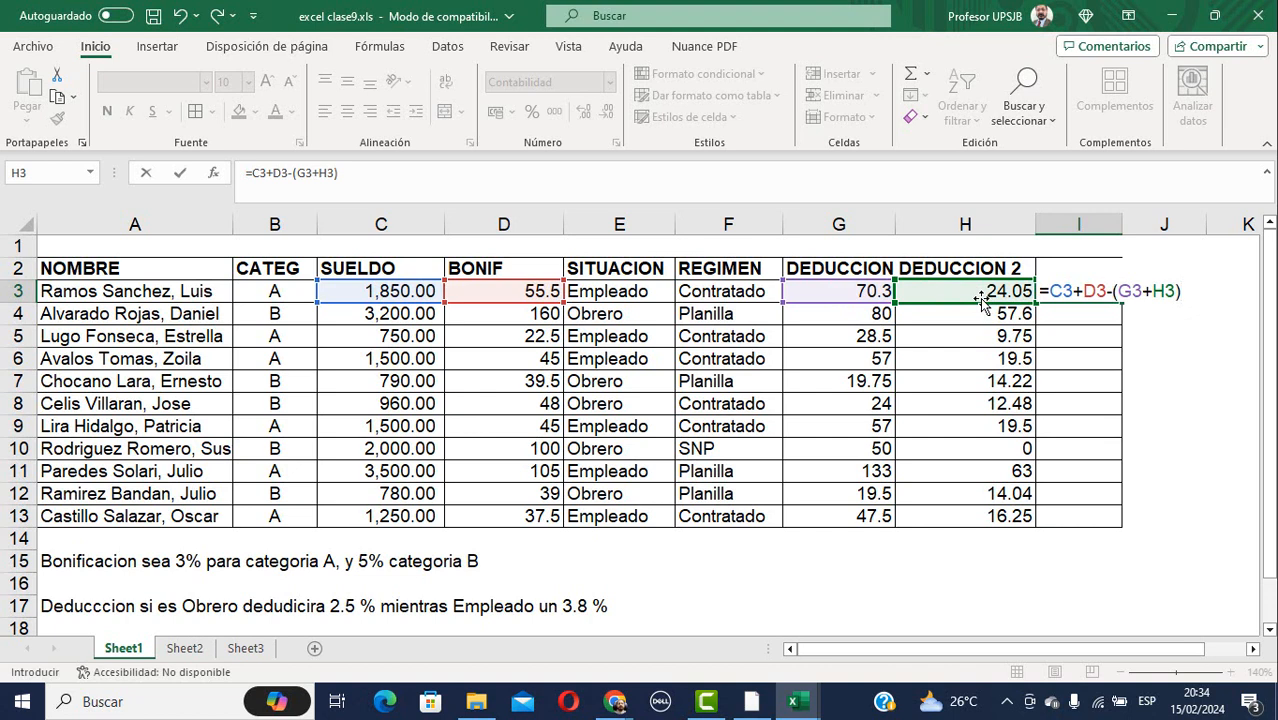
key(Return)
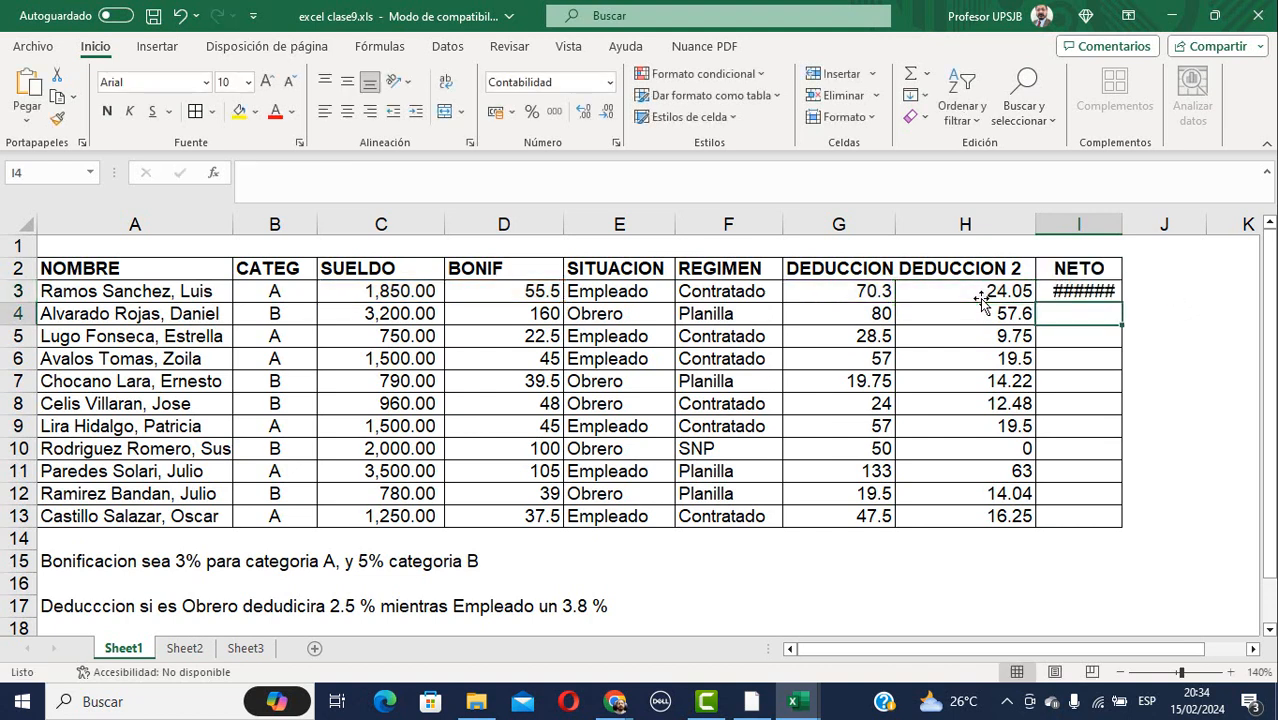
Autofit column I and fill the NETO formula down to I13, then glance at Sheet2 and return.
key(Up)
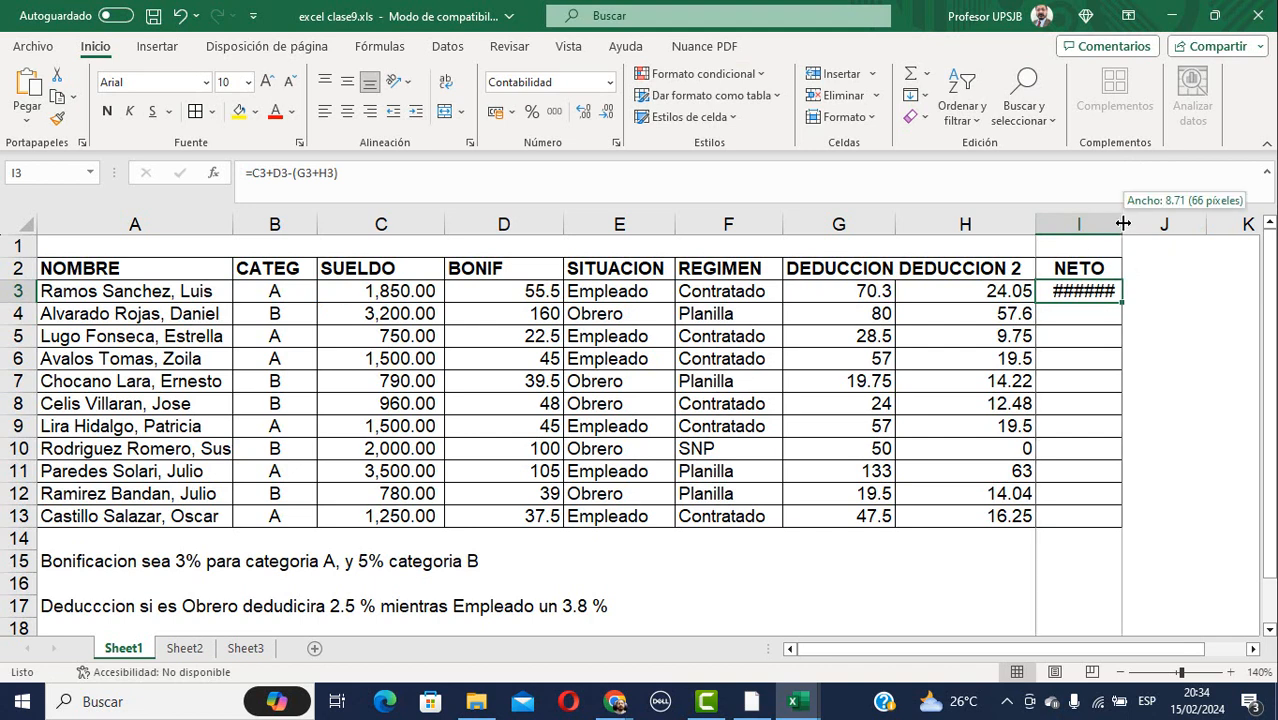
double_click(1122, 226)
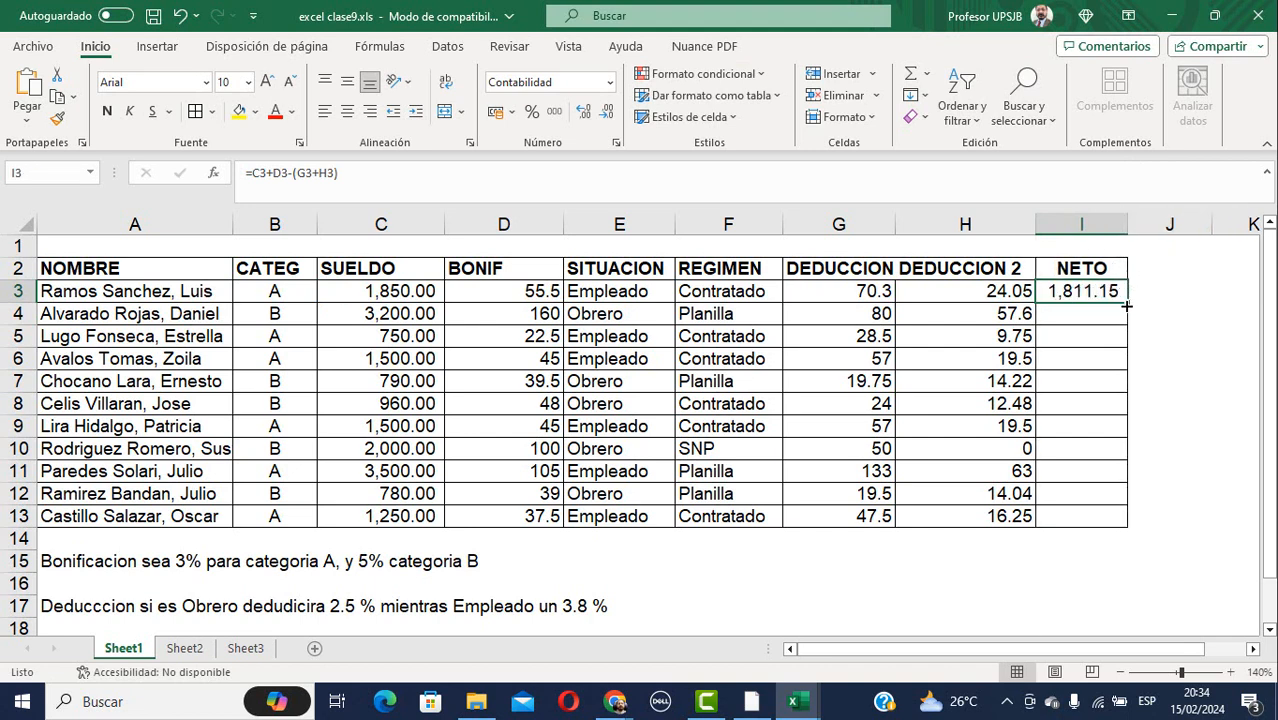
drag(1125, 300, 1133, 526)
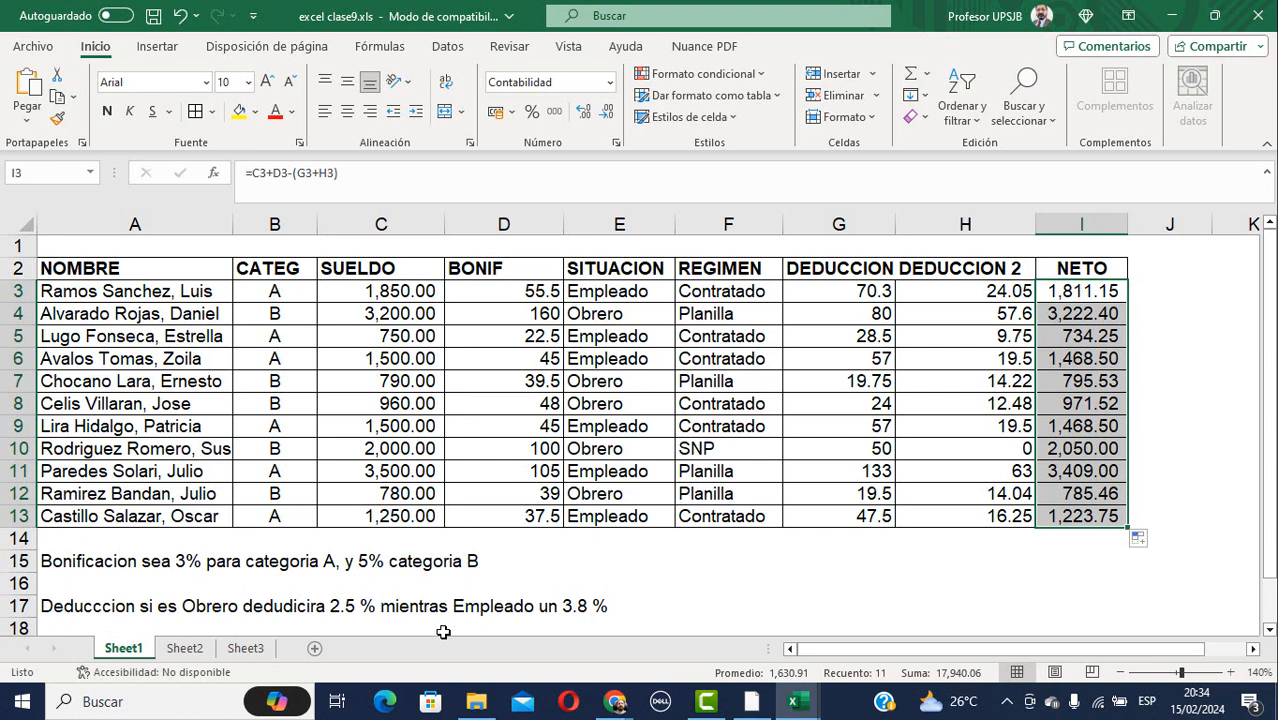
click(186, 649)
click(126, 650)
mouse_move(614, 701)
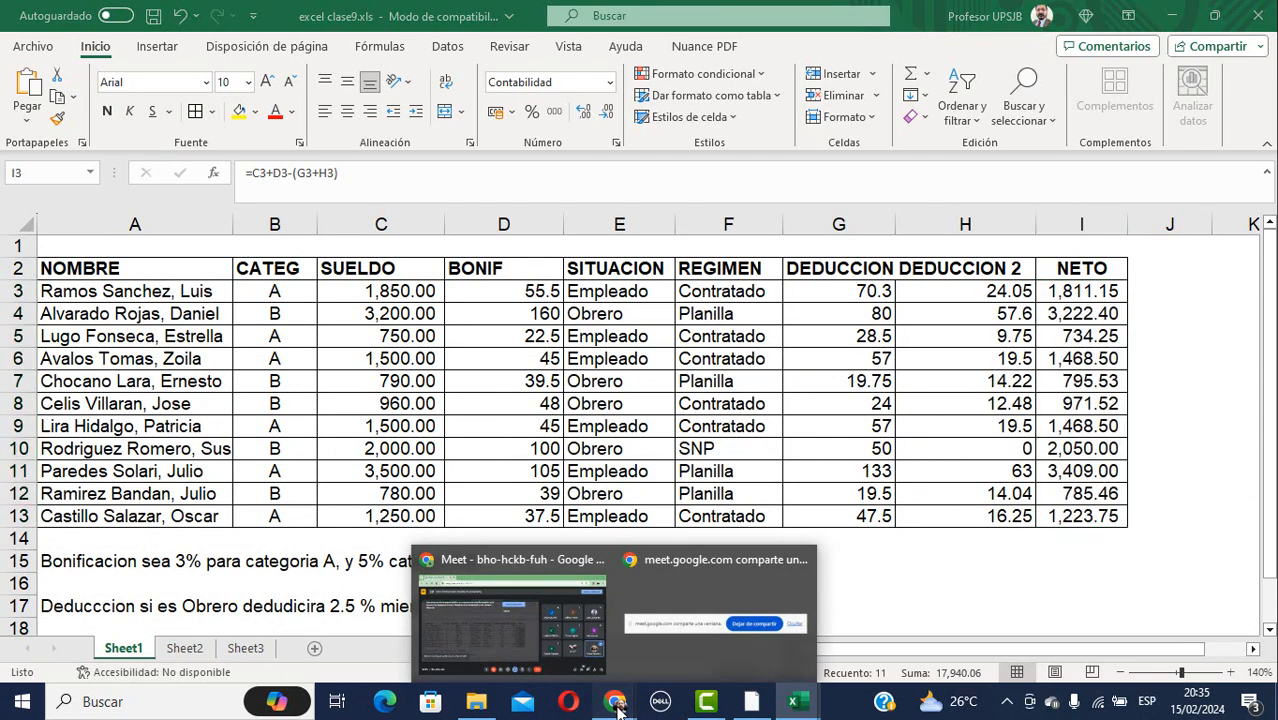
click(530, 558)
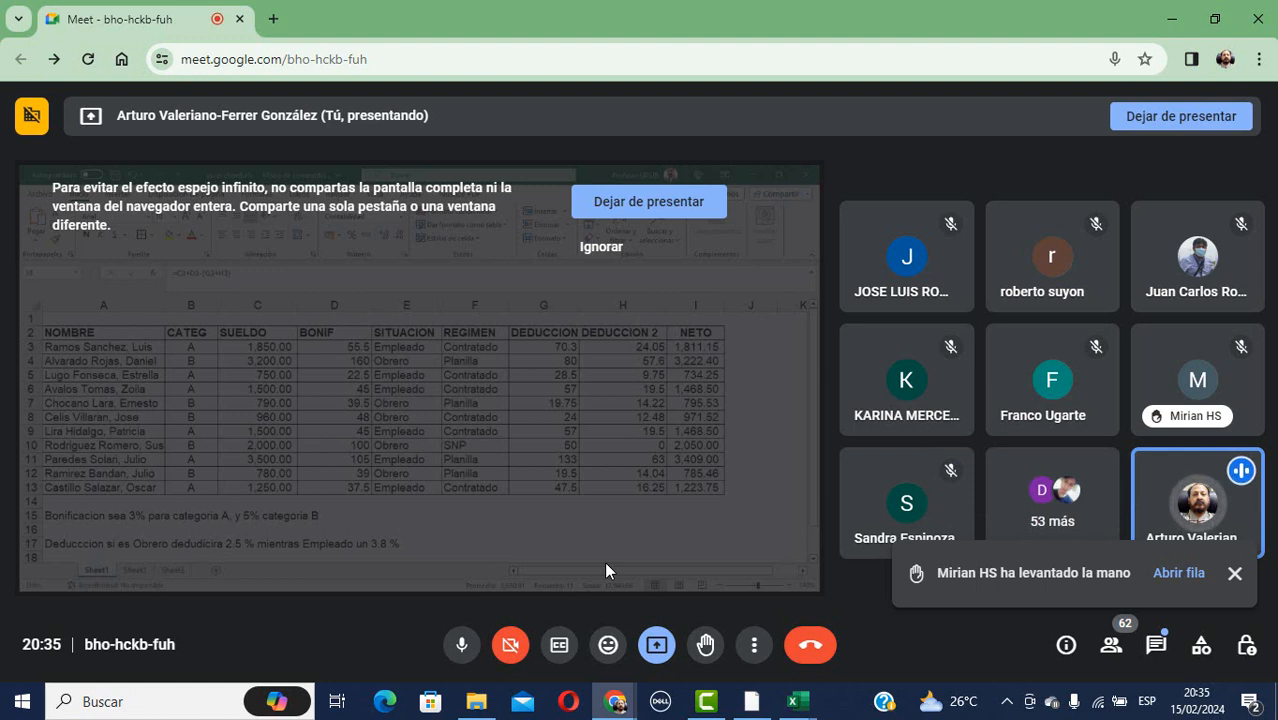
click(458, 650)
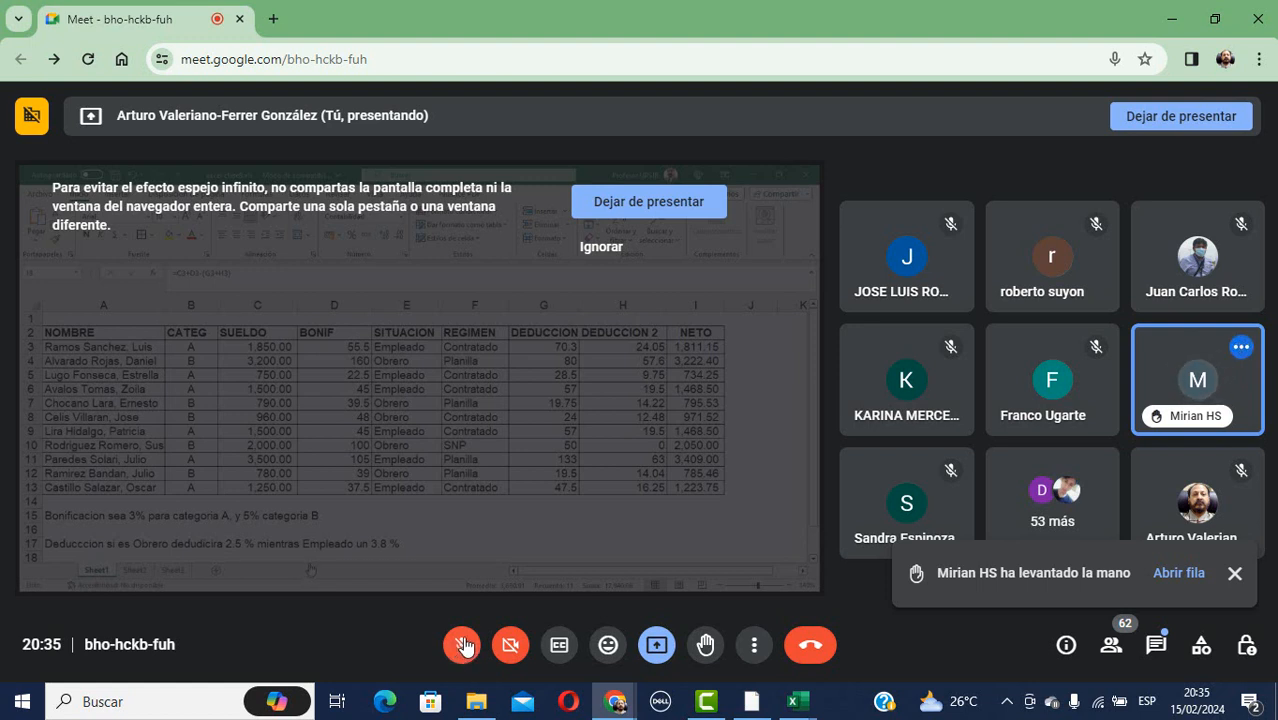
click(462, 645)
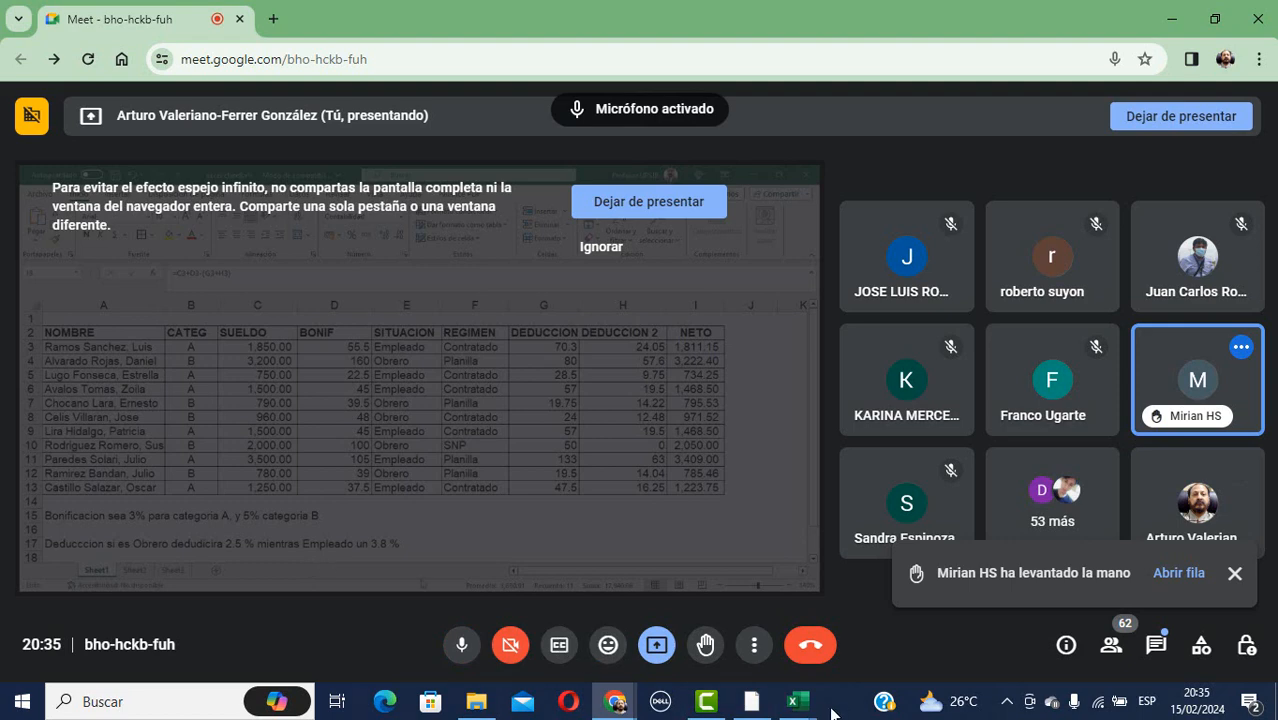
mouse_move(795, 703)
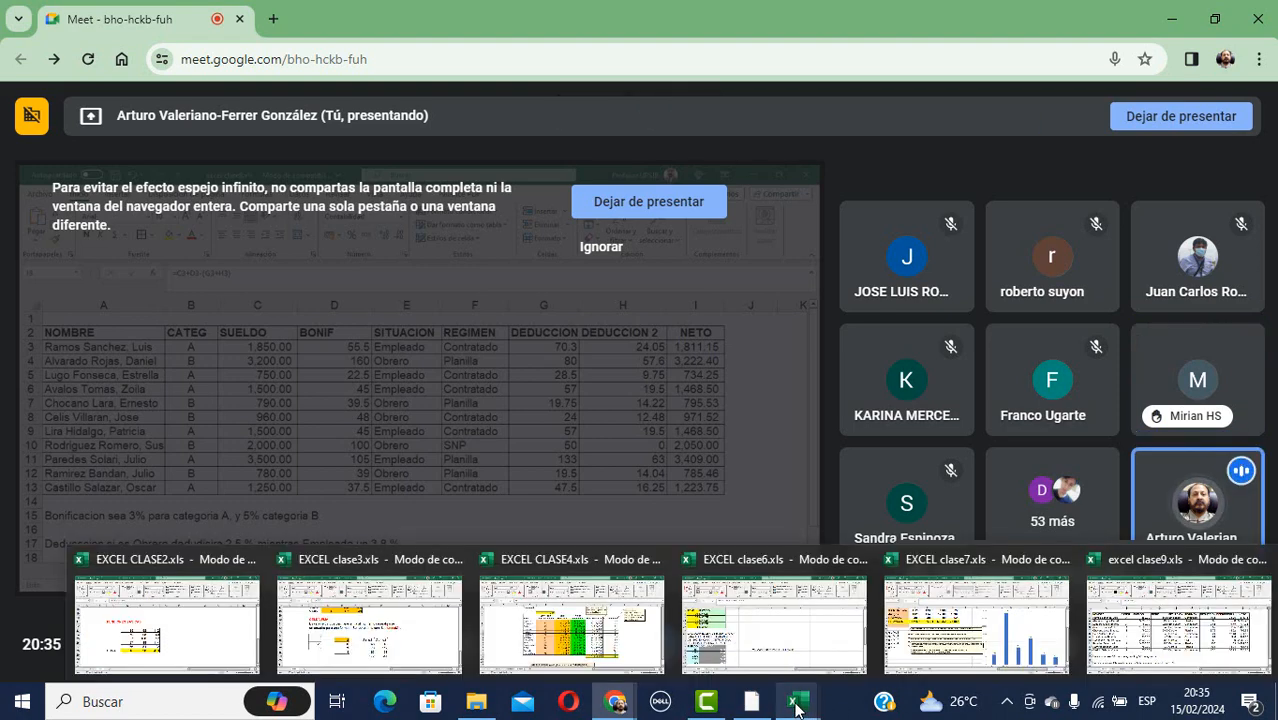
click(1176, 597)
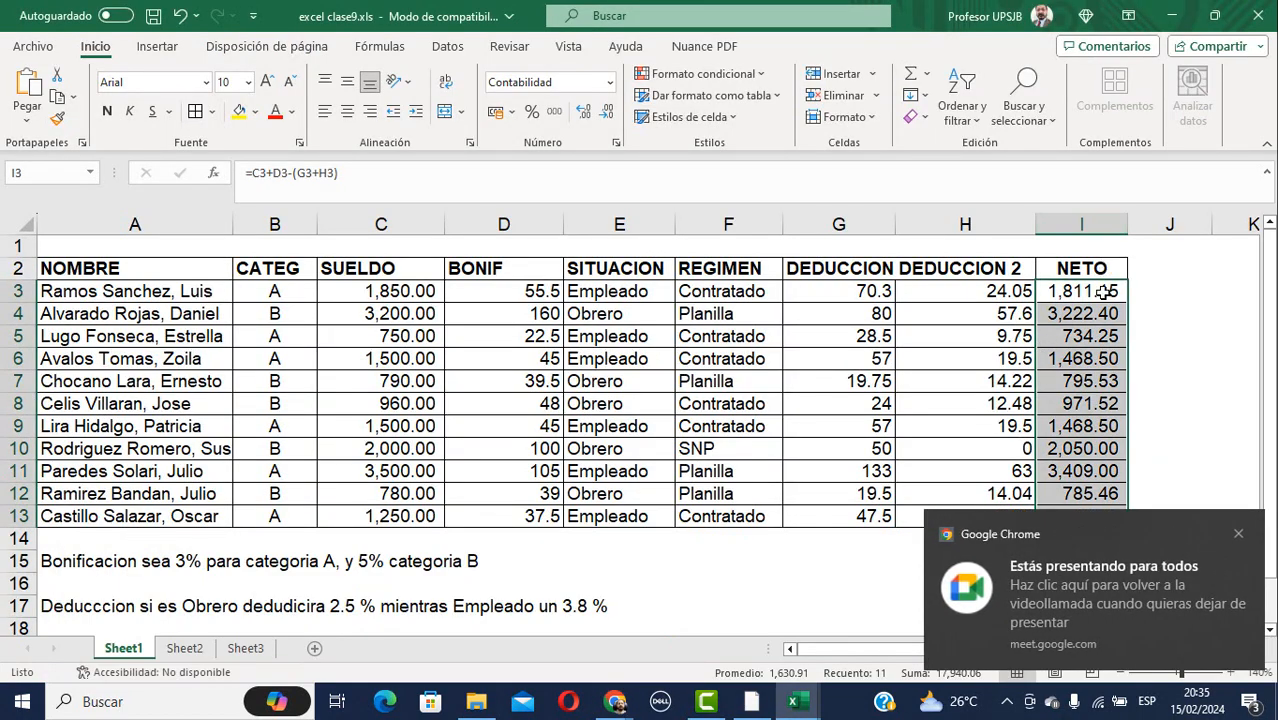
Widen column G for the DEDUCCION header and enter the heading 'otra manera' in J2.
click(1098, 294)
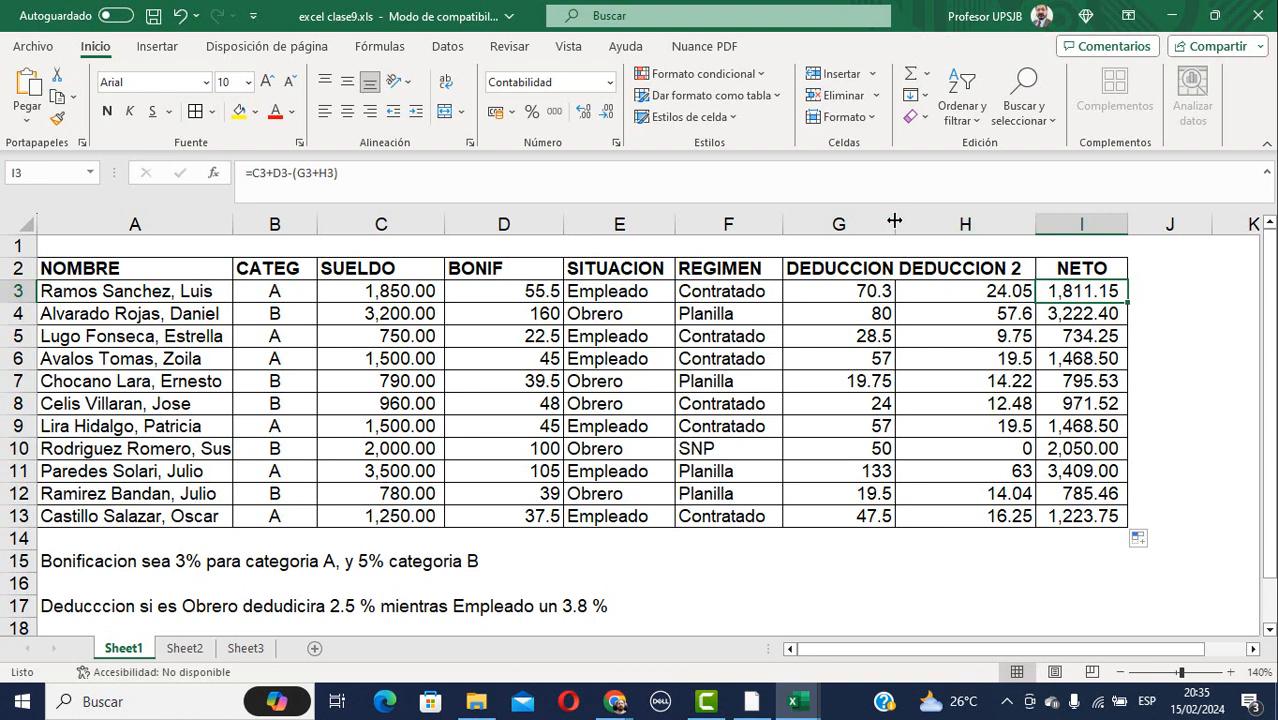
drag(894, 220, 910, 220)
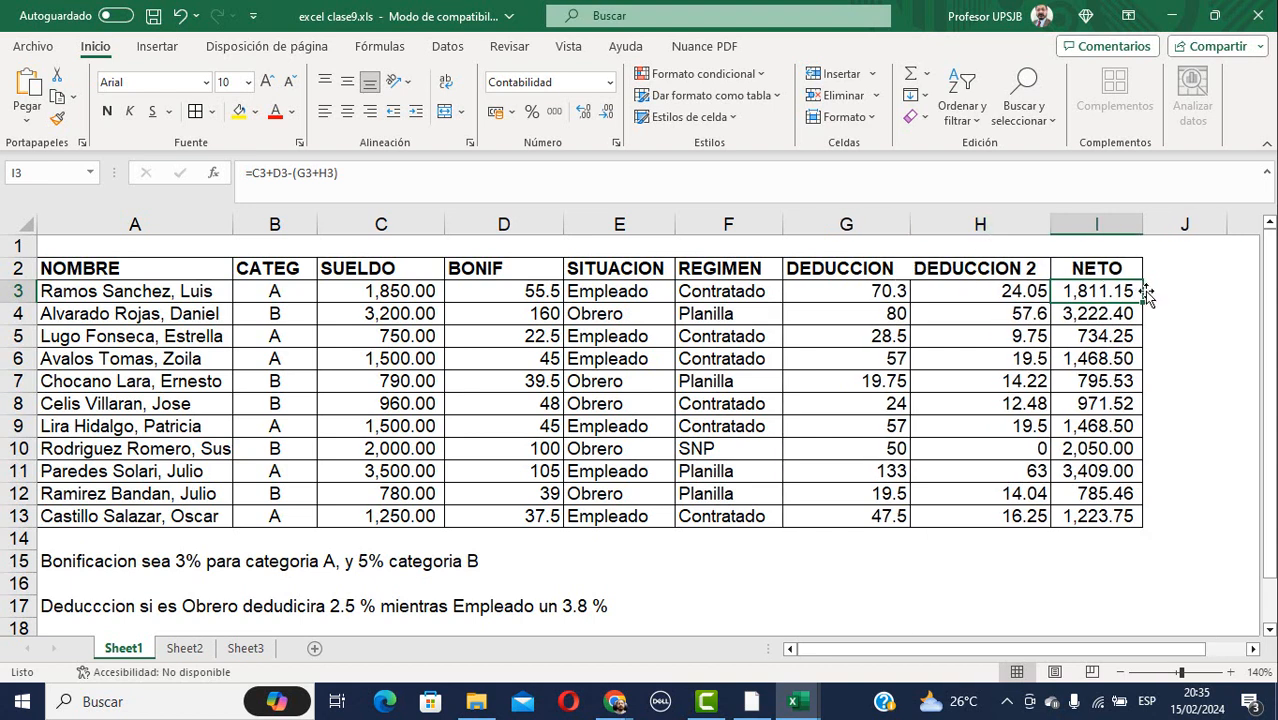
click(1180, 269)
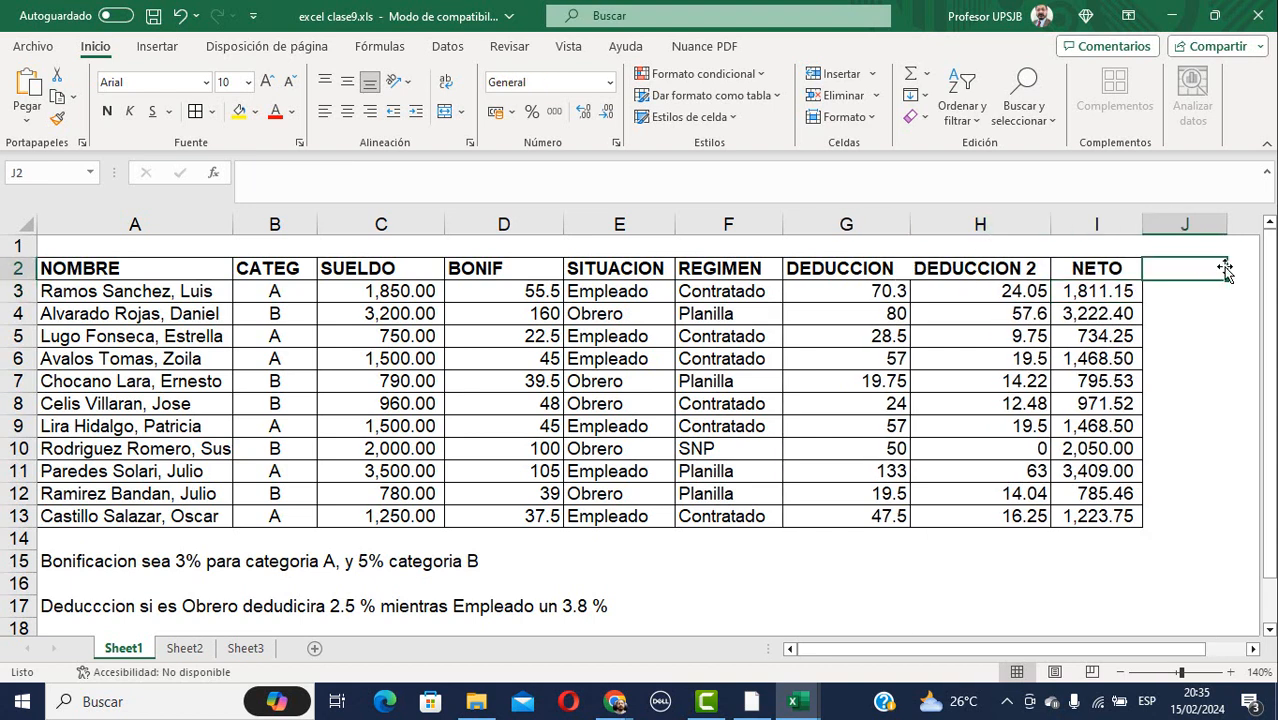
text(otra mane)
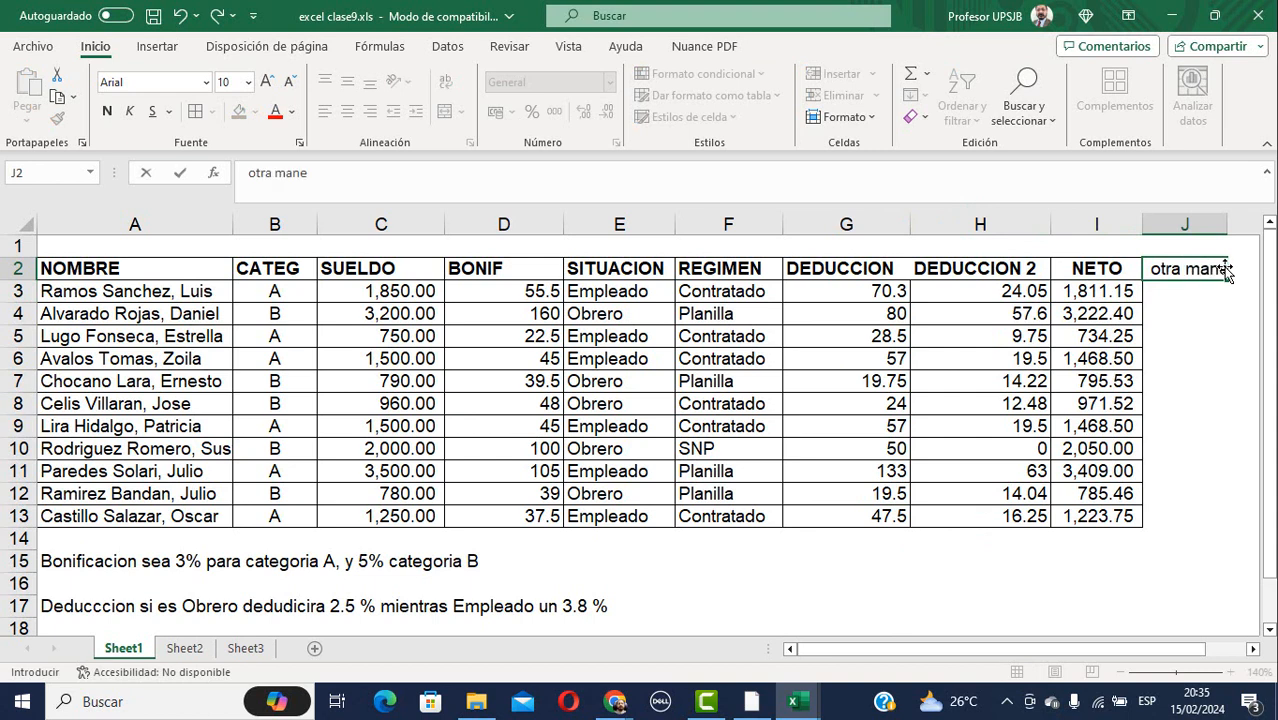
text(ra)
key(Return)
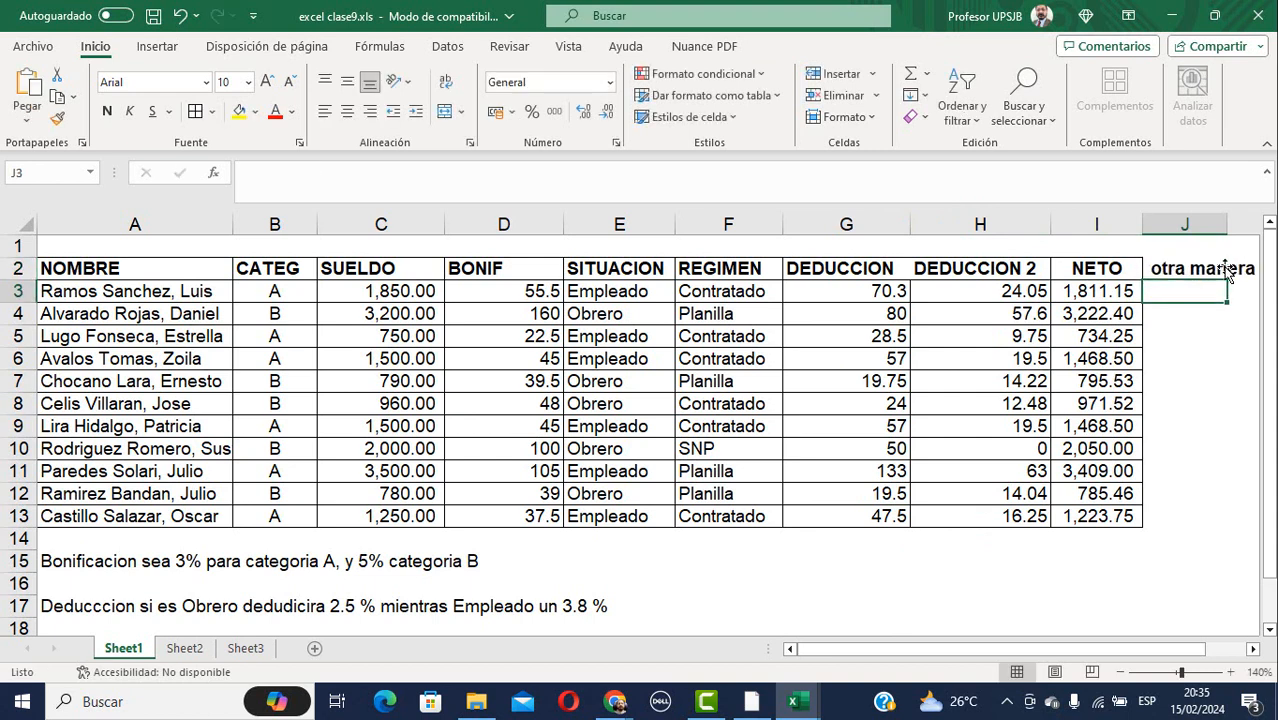
key(Left)
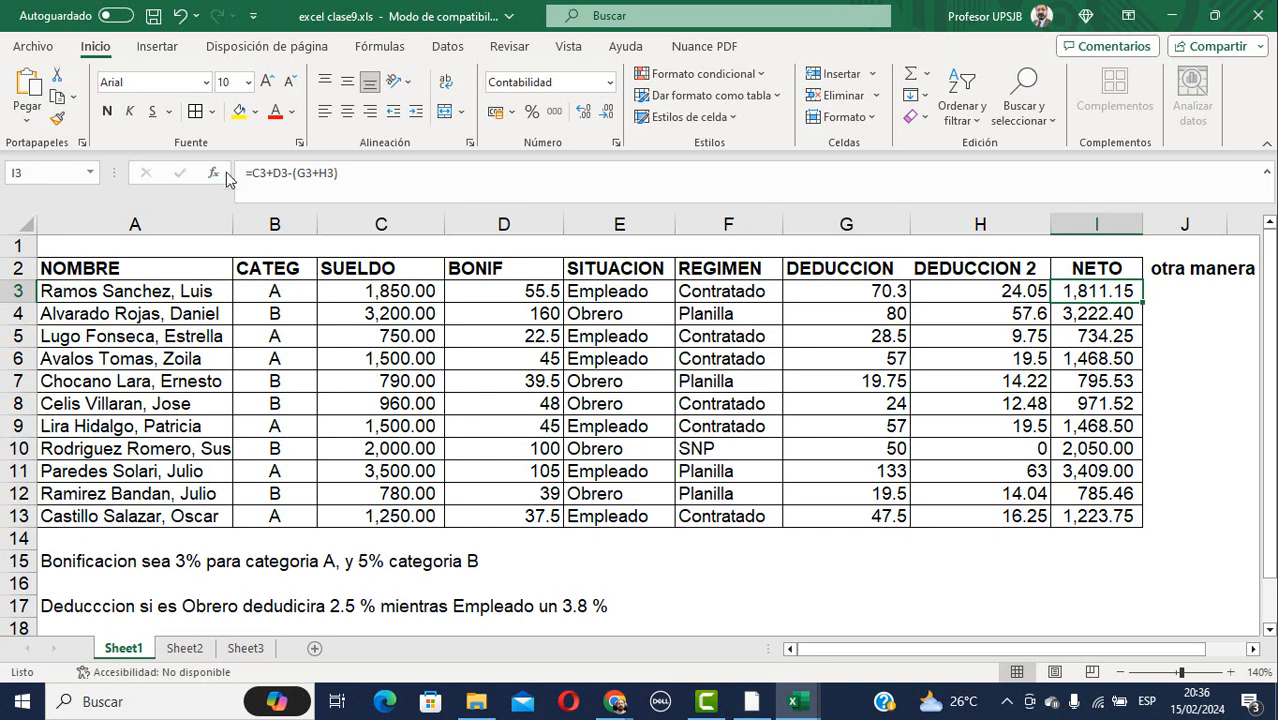
Review the C3, D3 and I3 formulas, then copy I3's formula =C3+D3-(G3+H3) into G15 as text.
click(384, 292)
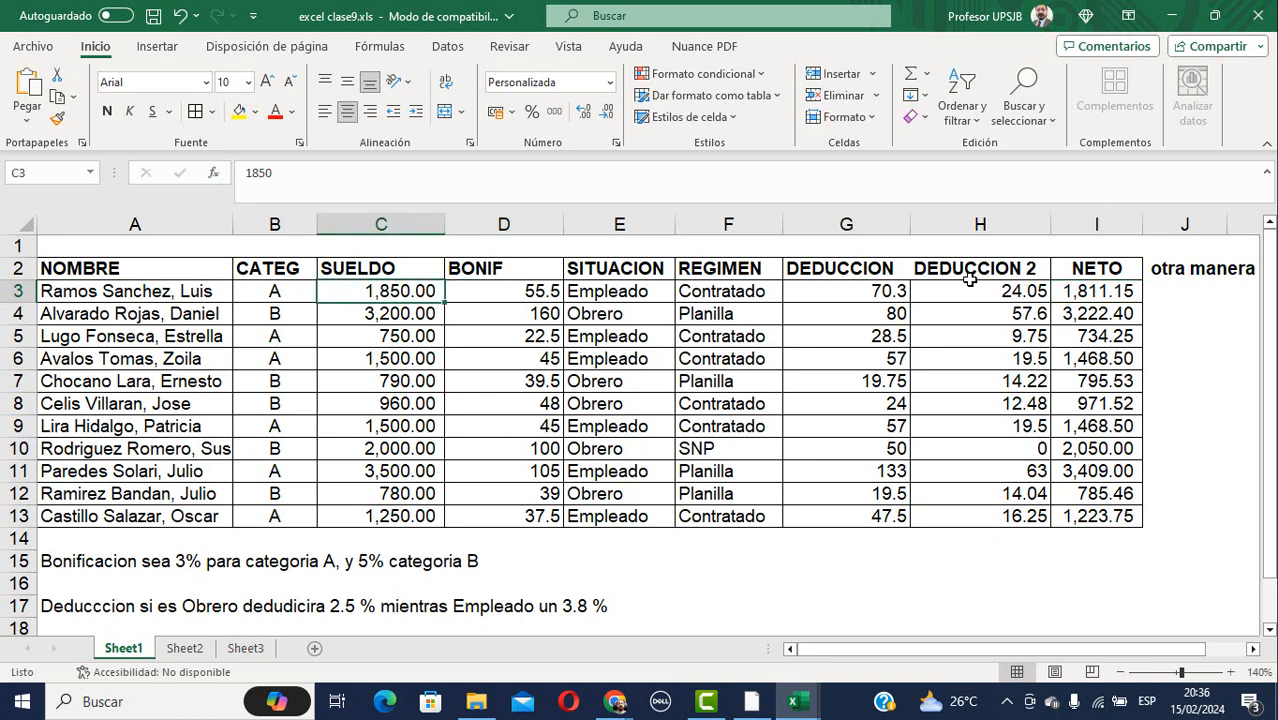
click(505, 294)
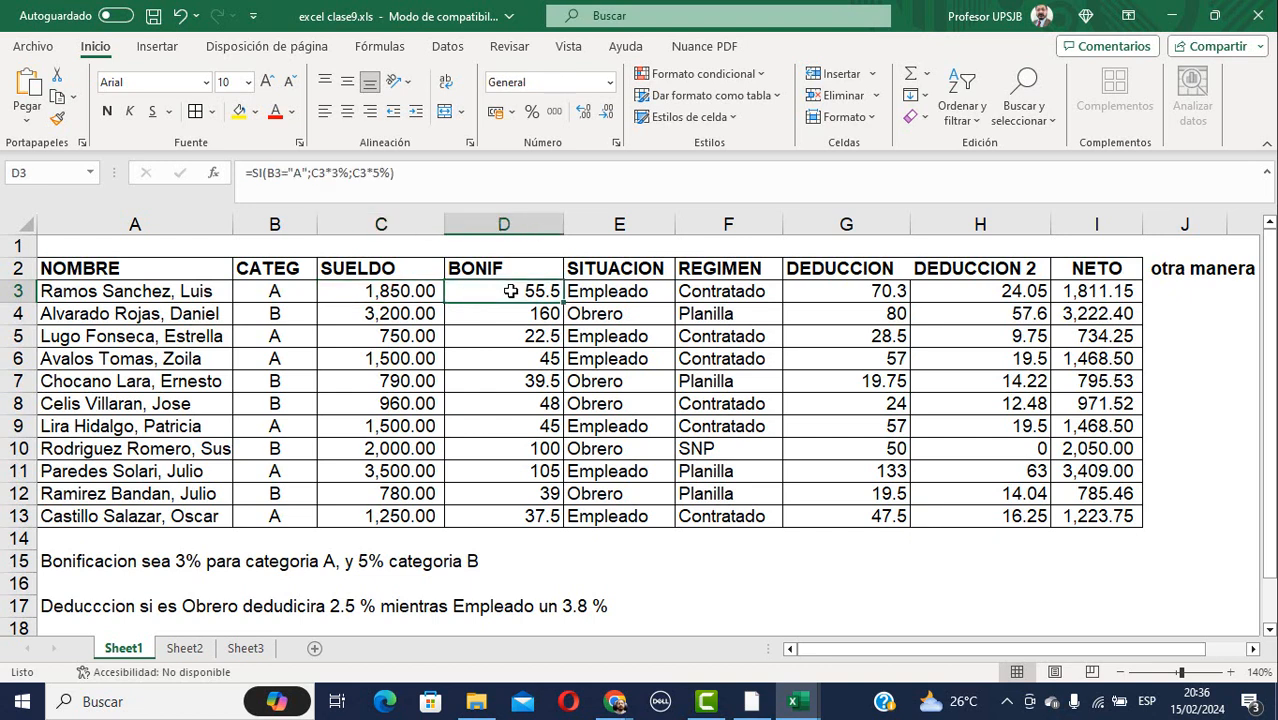
click(1060, 291)
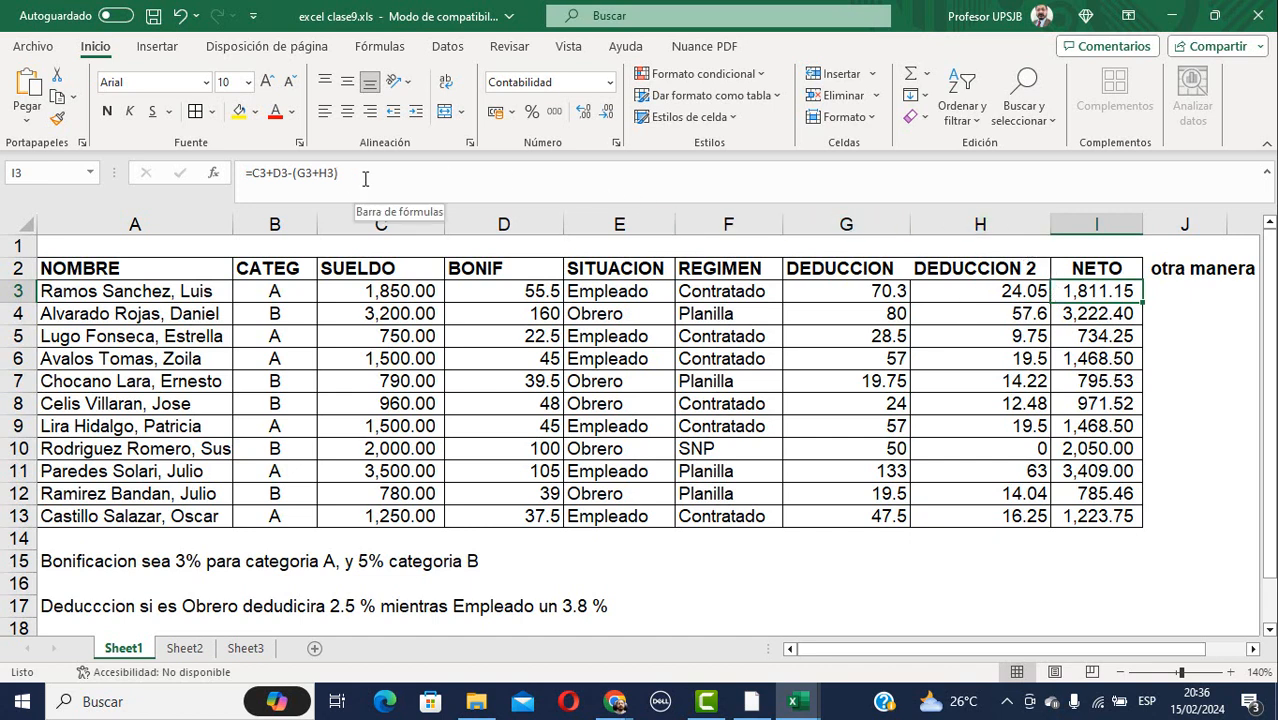
drag(341, 172, 236, 174)
key(ctrl+c)
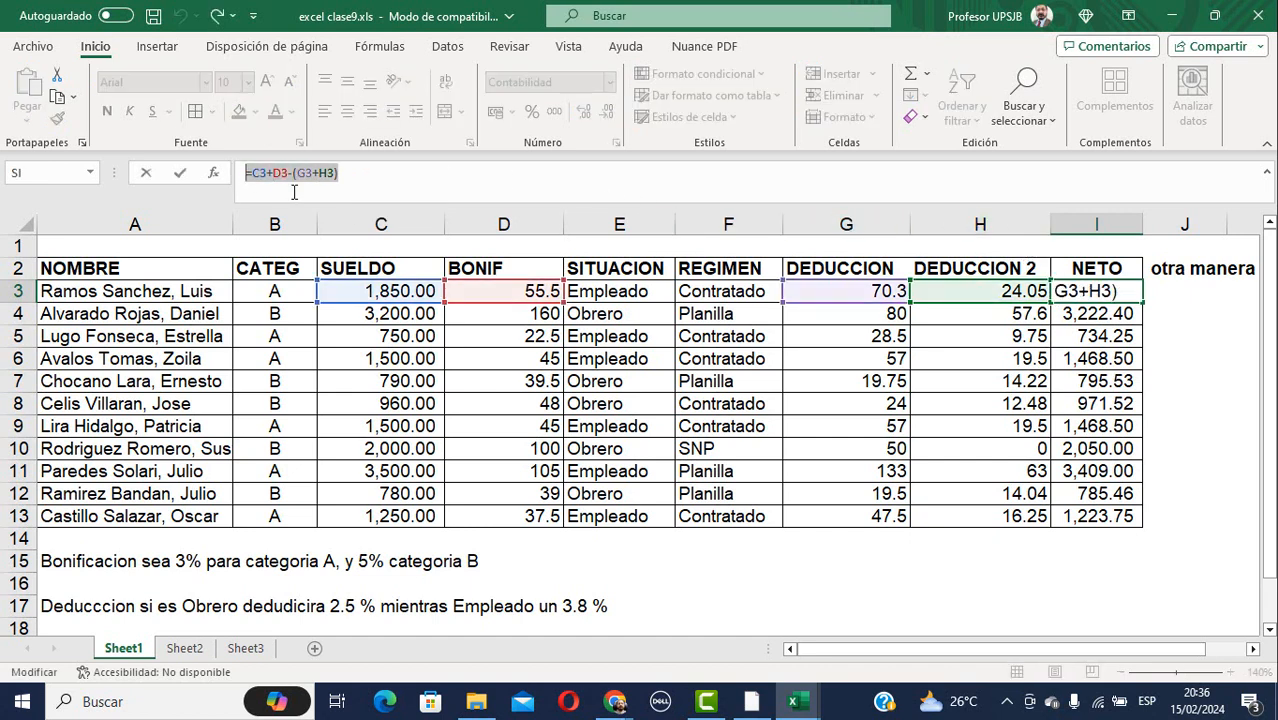
text(=)
click(822, 568)
key(Escape)
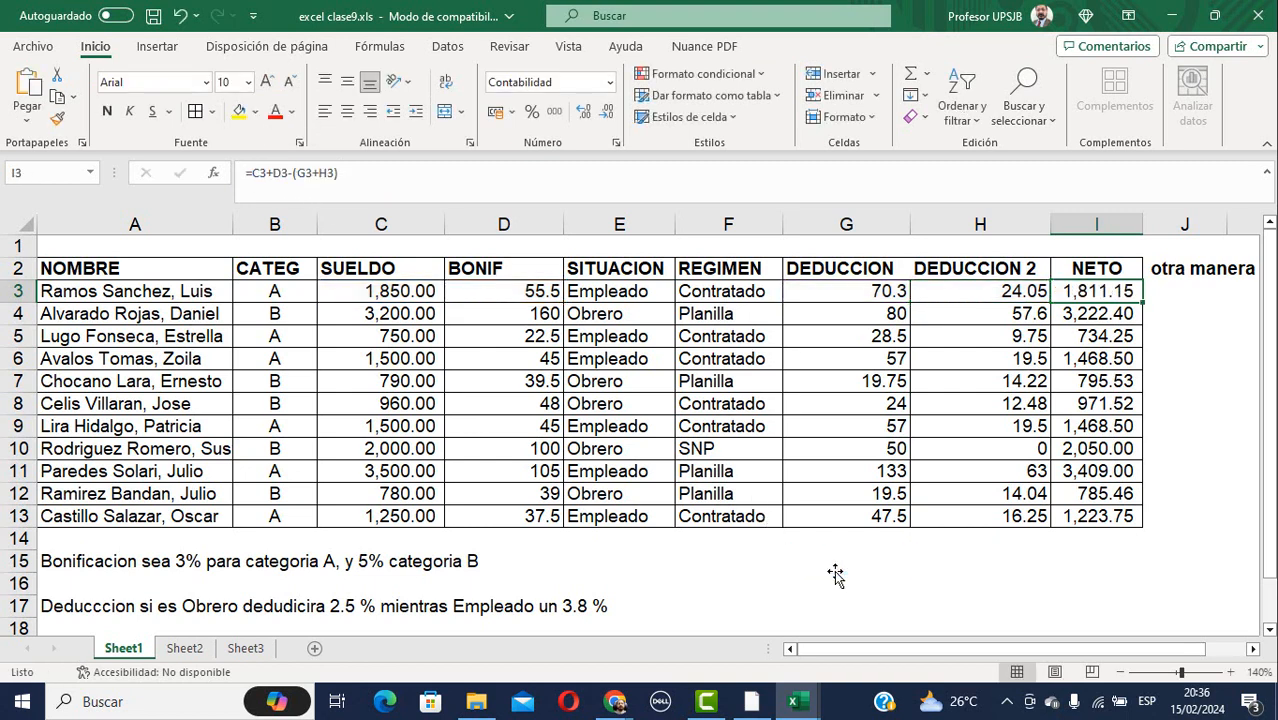
click(843, 566)
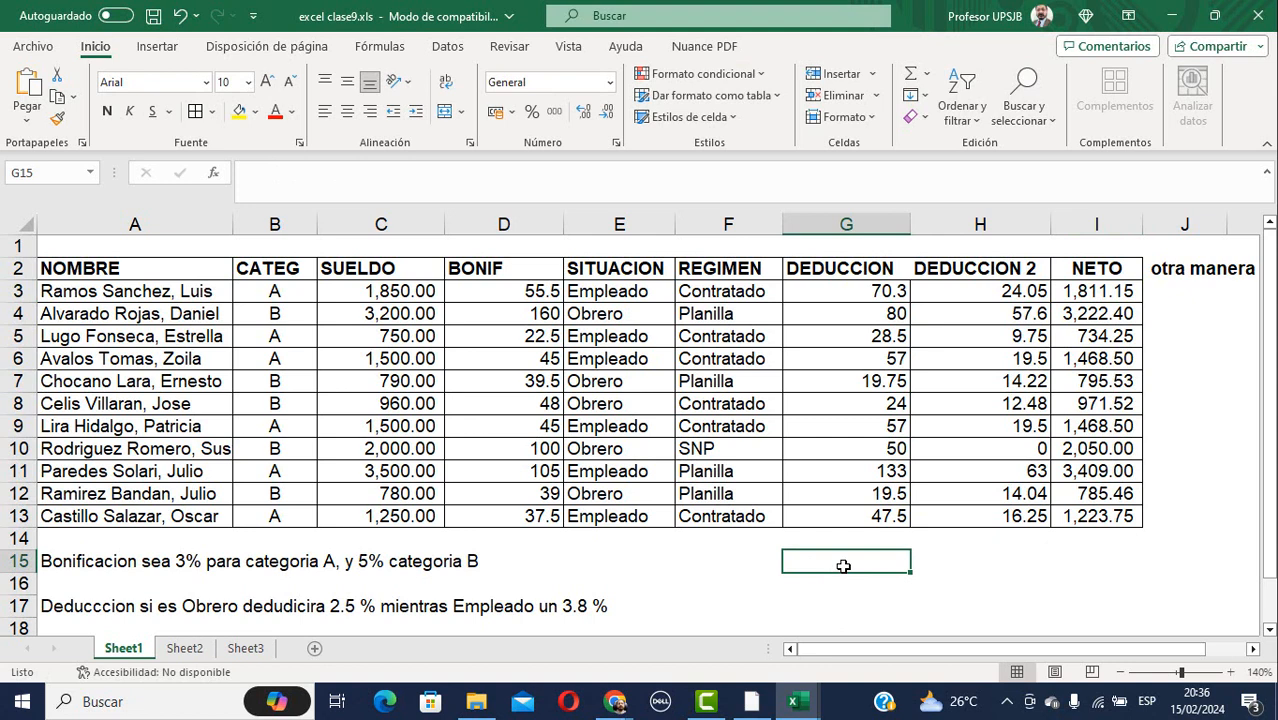
text(')
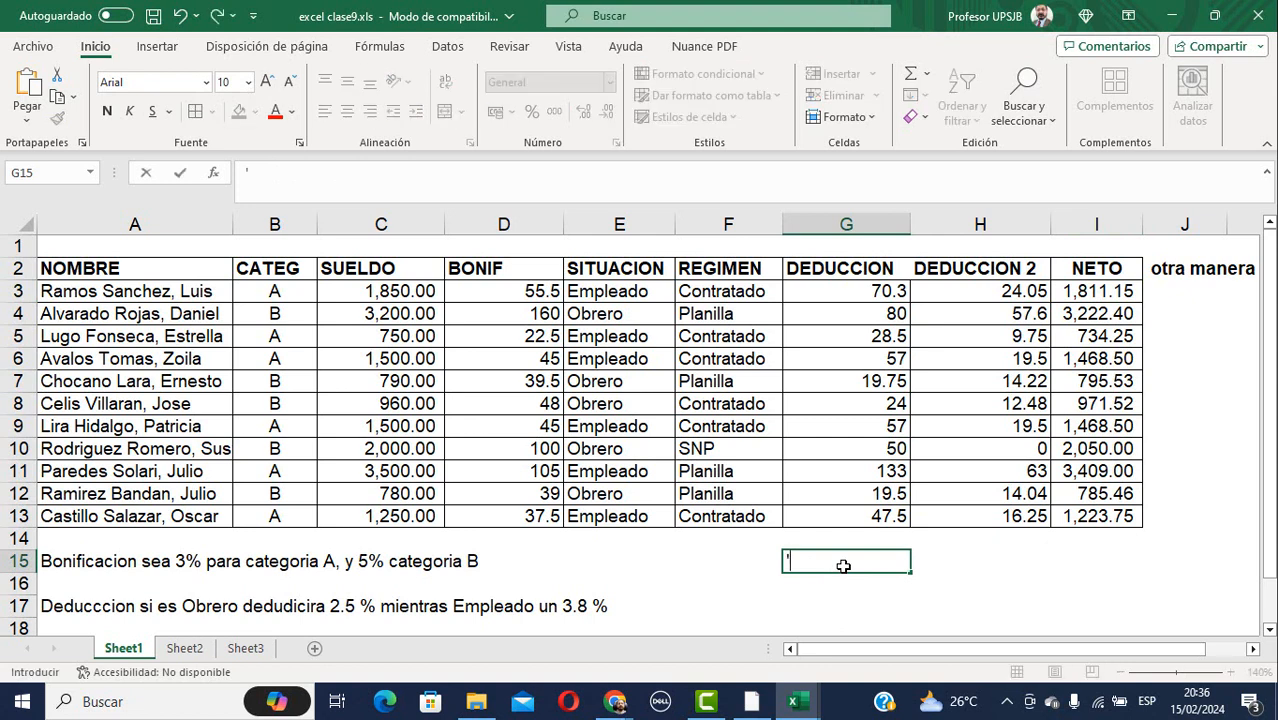
key(ctrl+v)
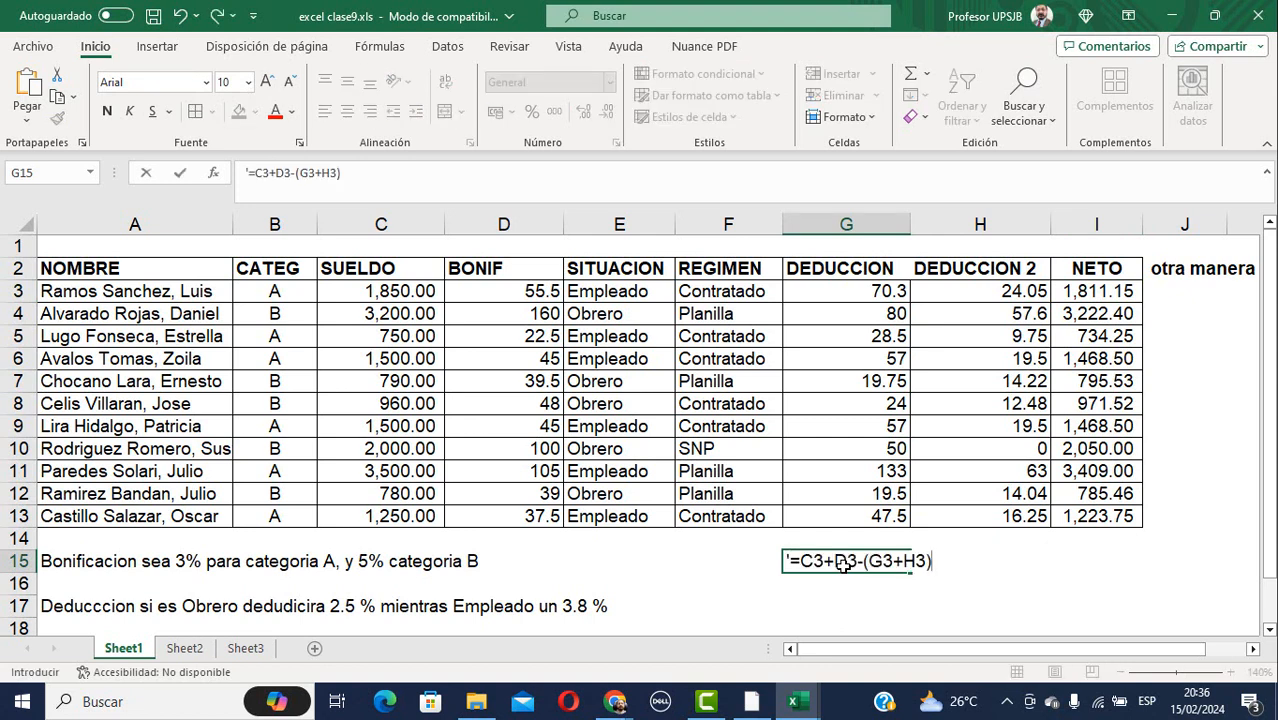
key(Return)
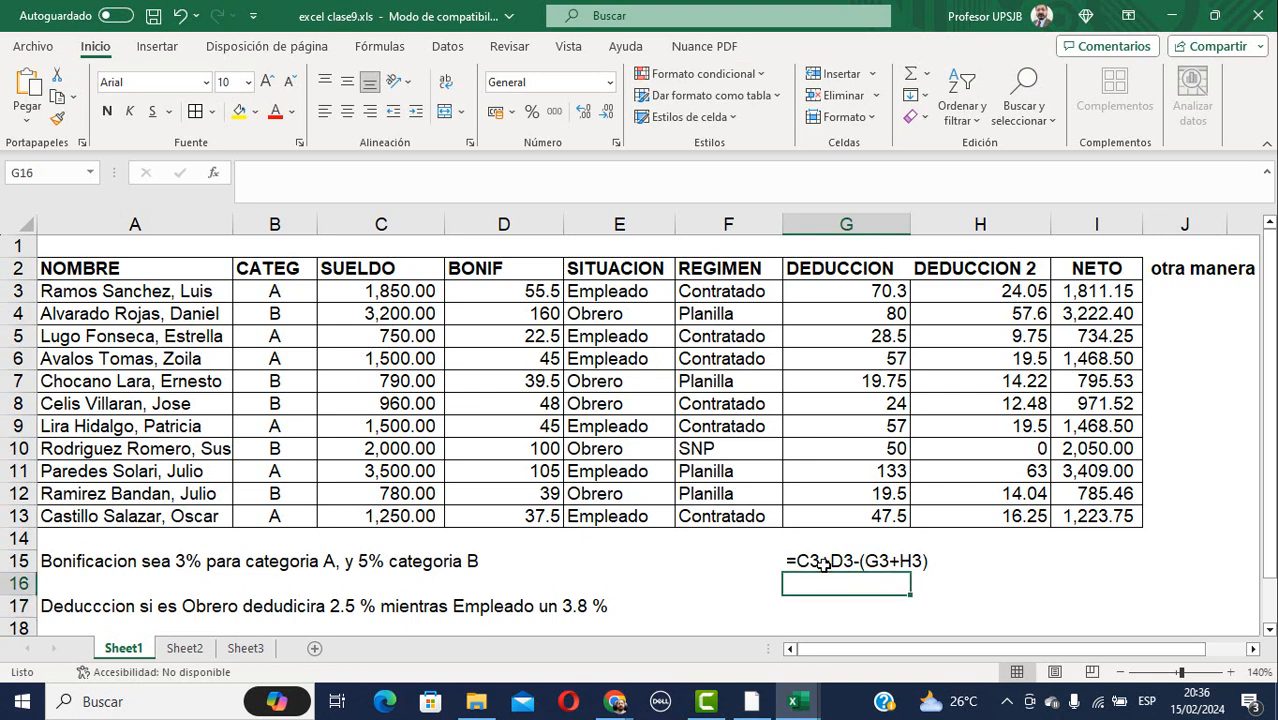
Compare the G15 text formula against C3, D3 and I3, ending with J3 selected.
click(385, 291)
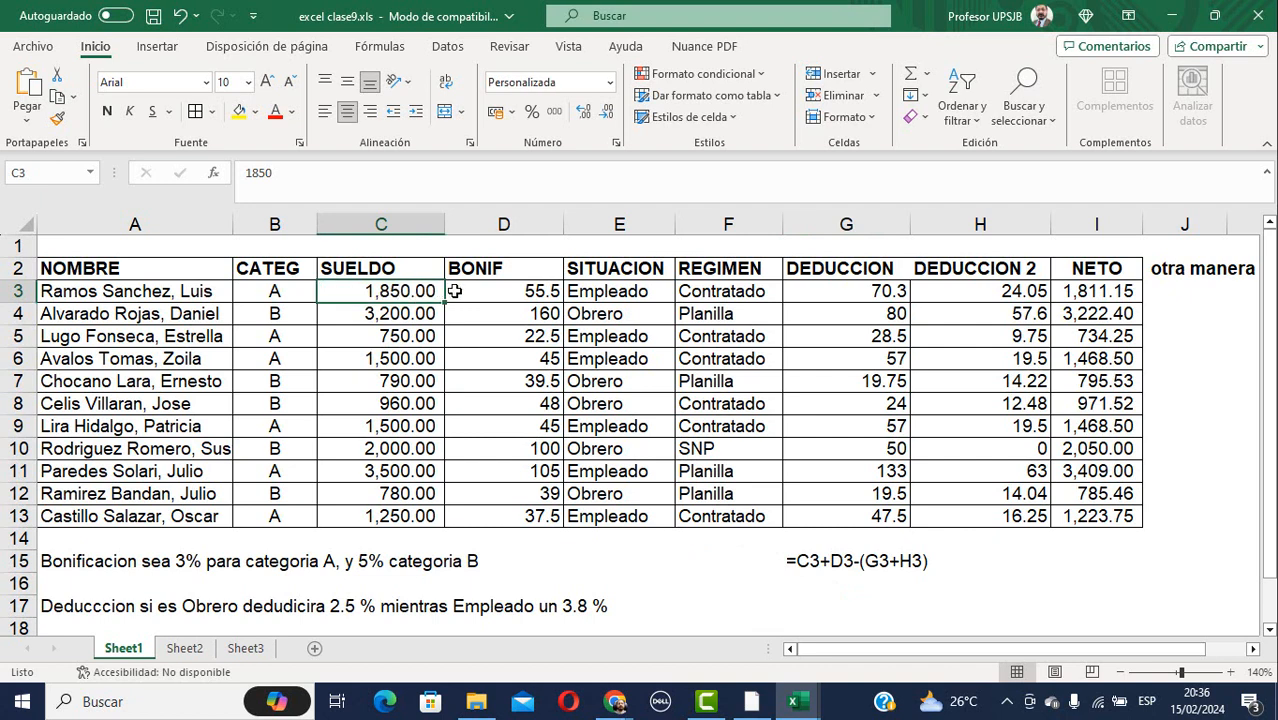
click(490, 287)
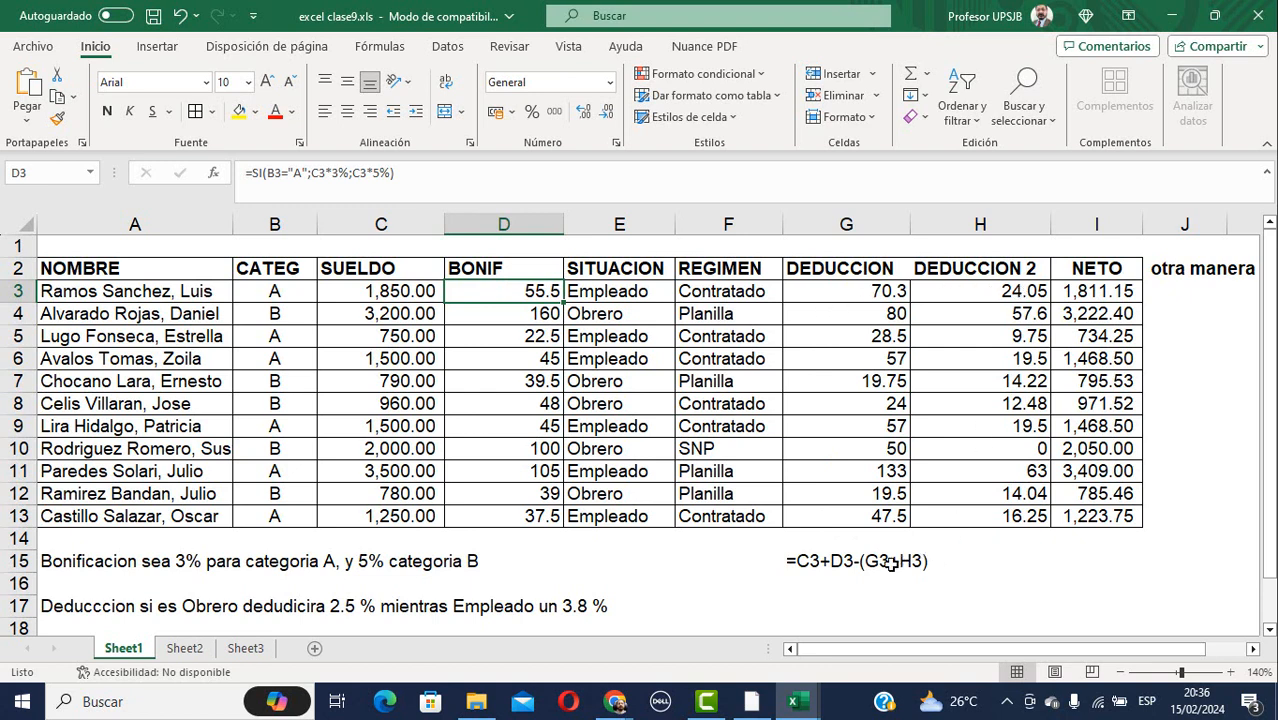
click(805, 563)
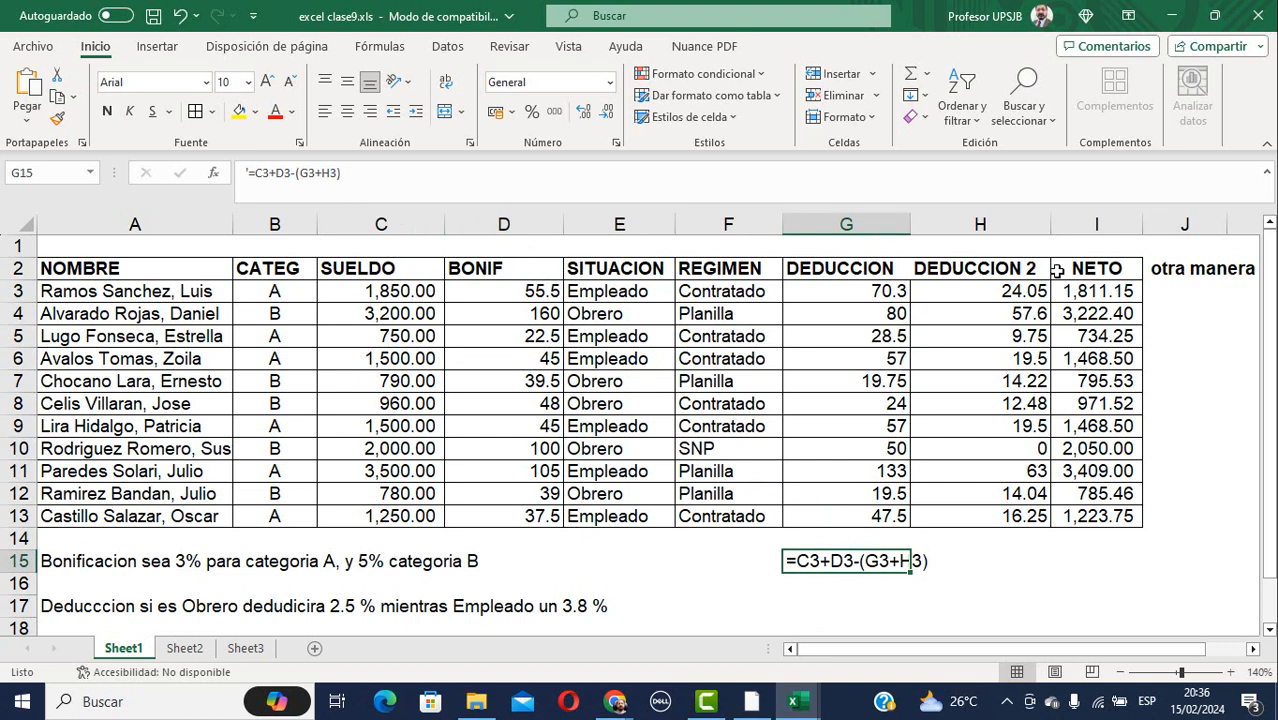
click(1100, 294)
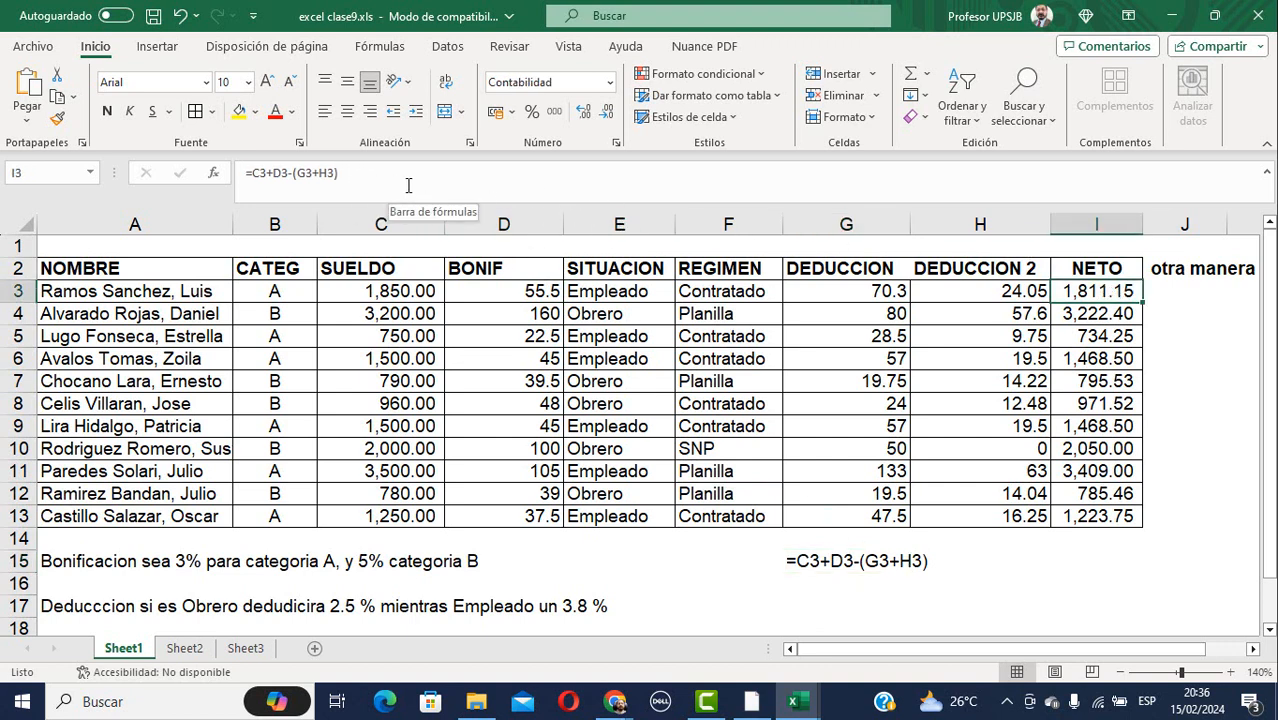
click(1169, 294)
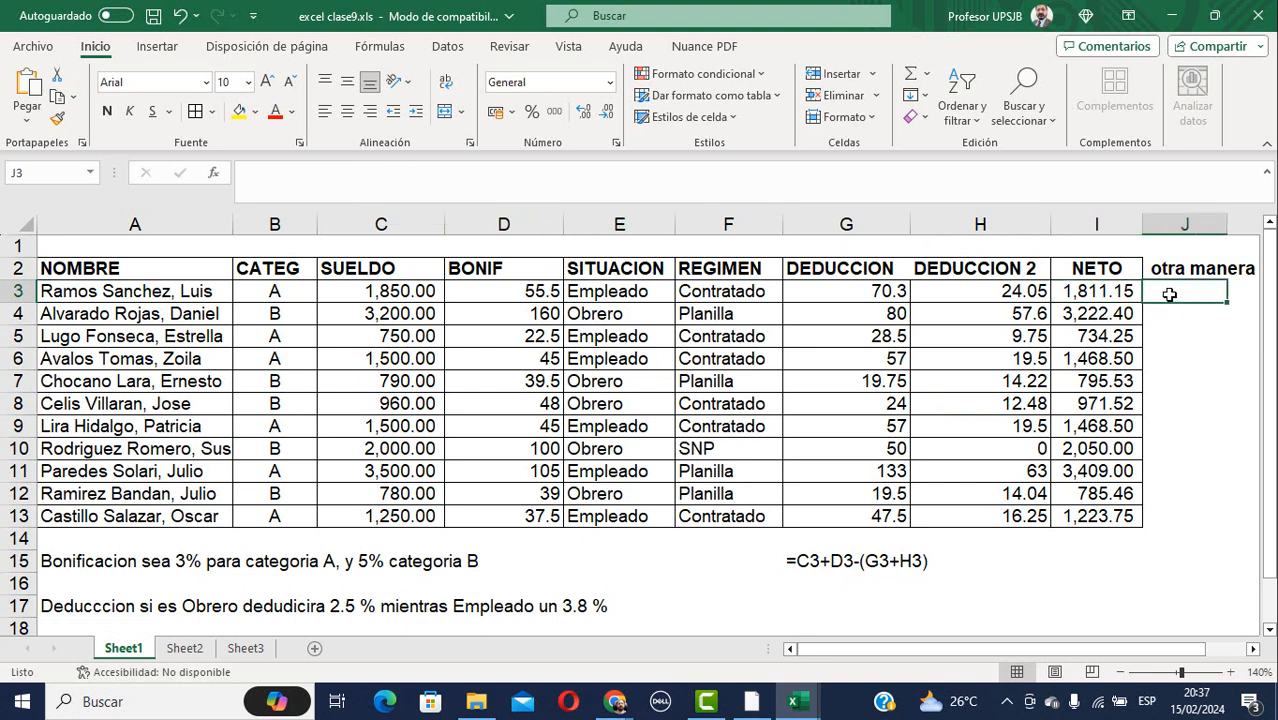
Enter =C3+D3-G3-H3 in J3 and widen column J so 1,811.15 fits.
text(=)
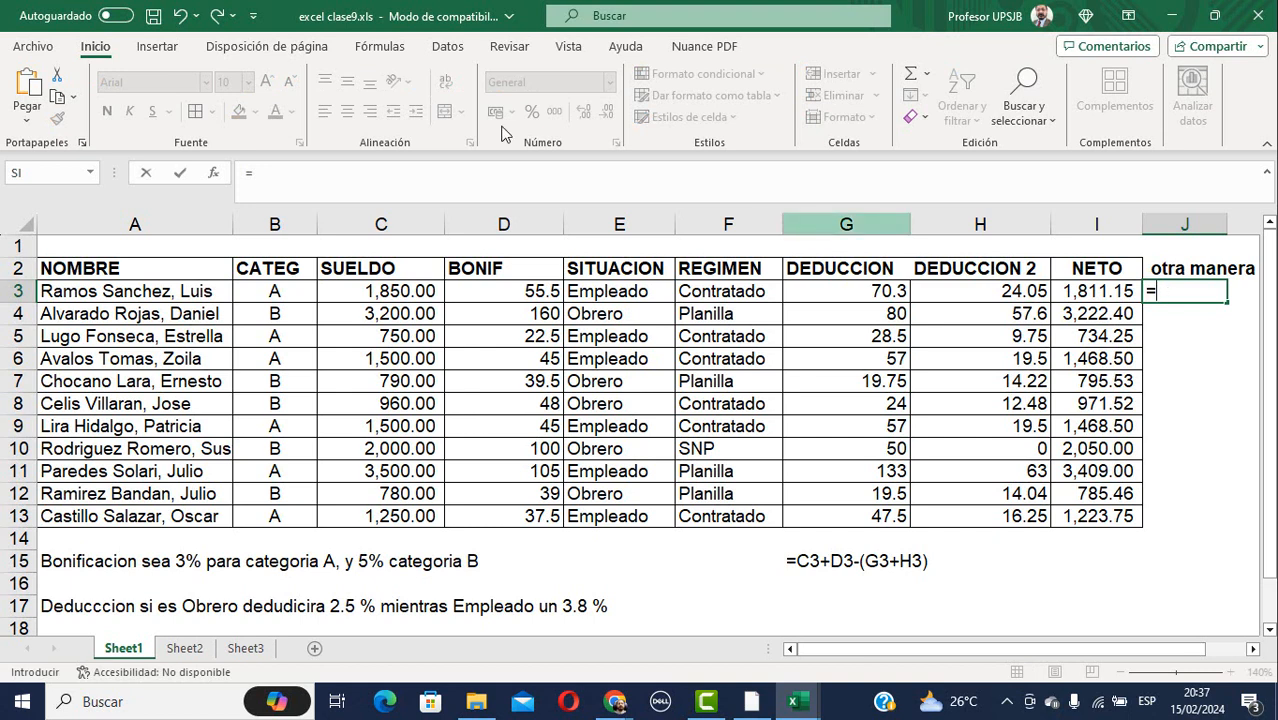
click(384, 293)
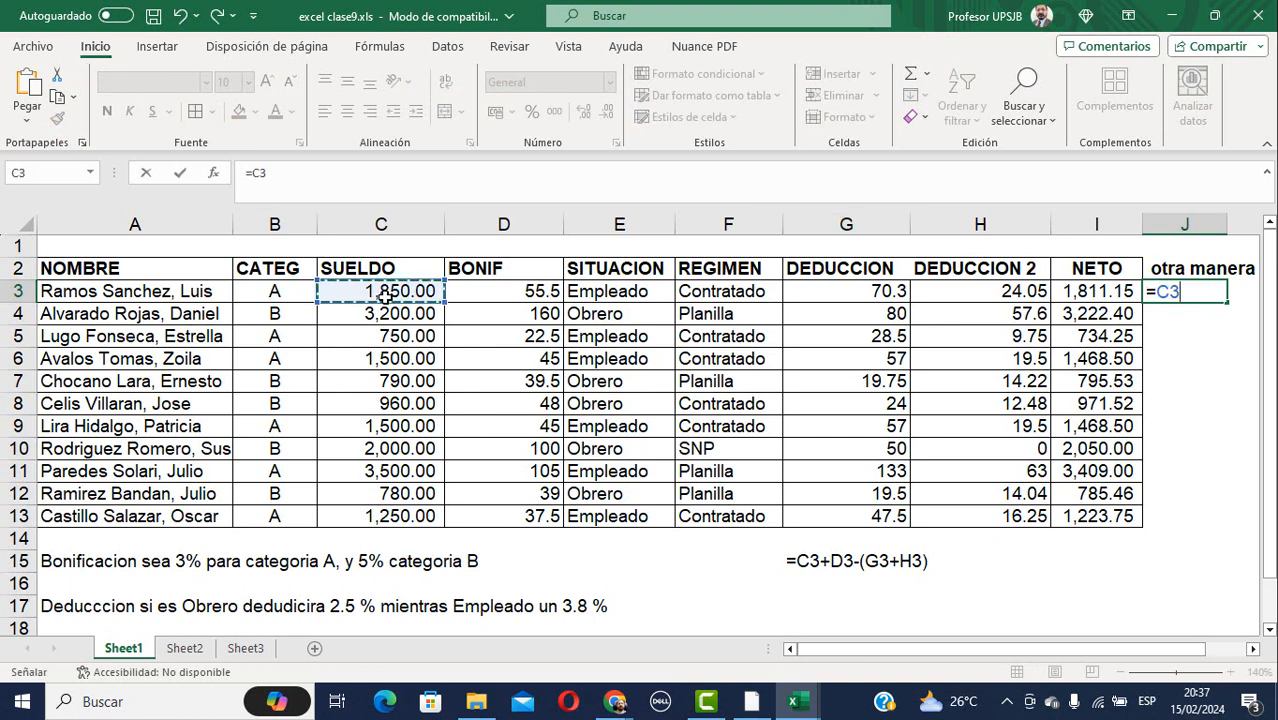
text(+)
click(498, 290)
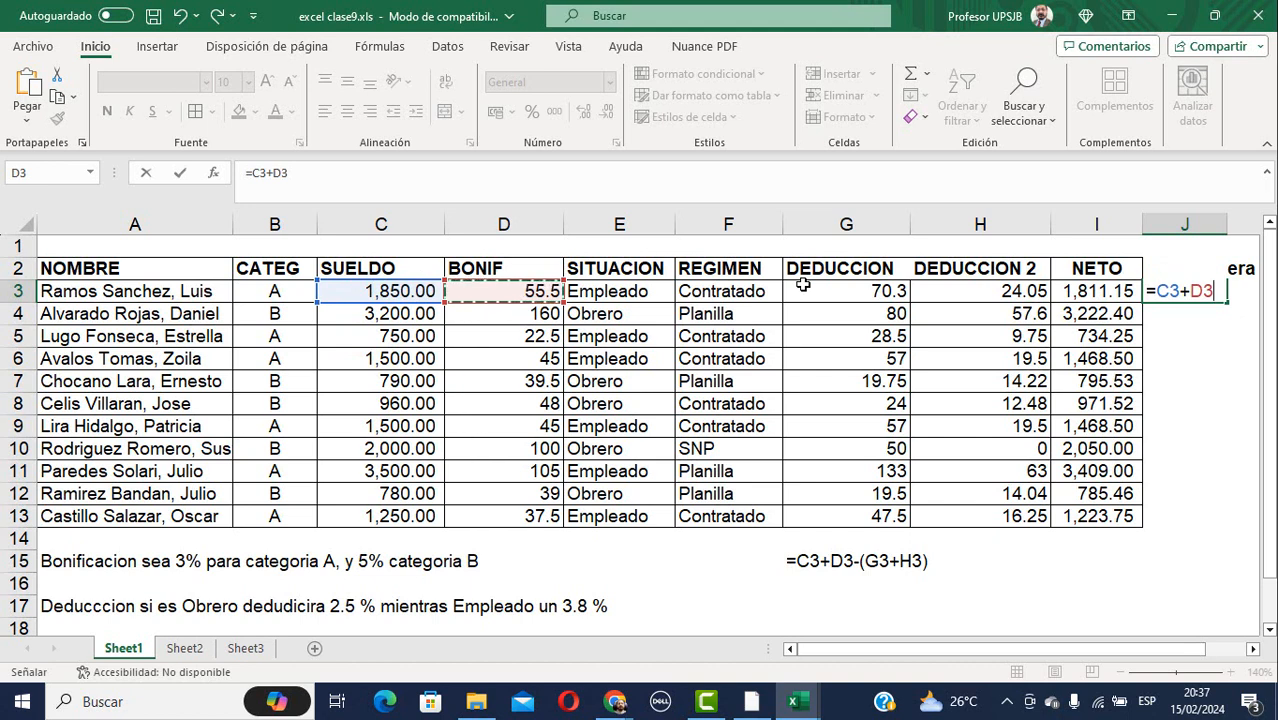
text(-)
click(848, 293)
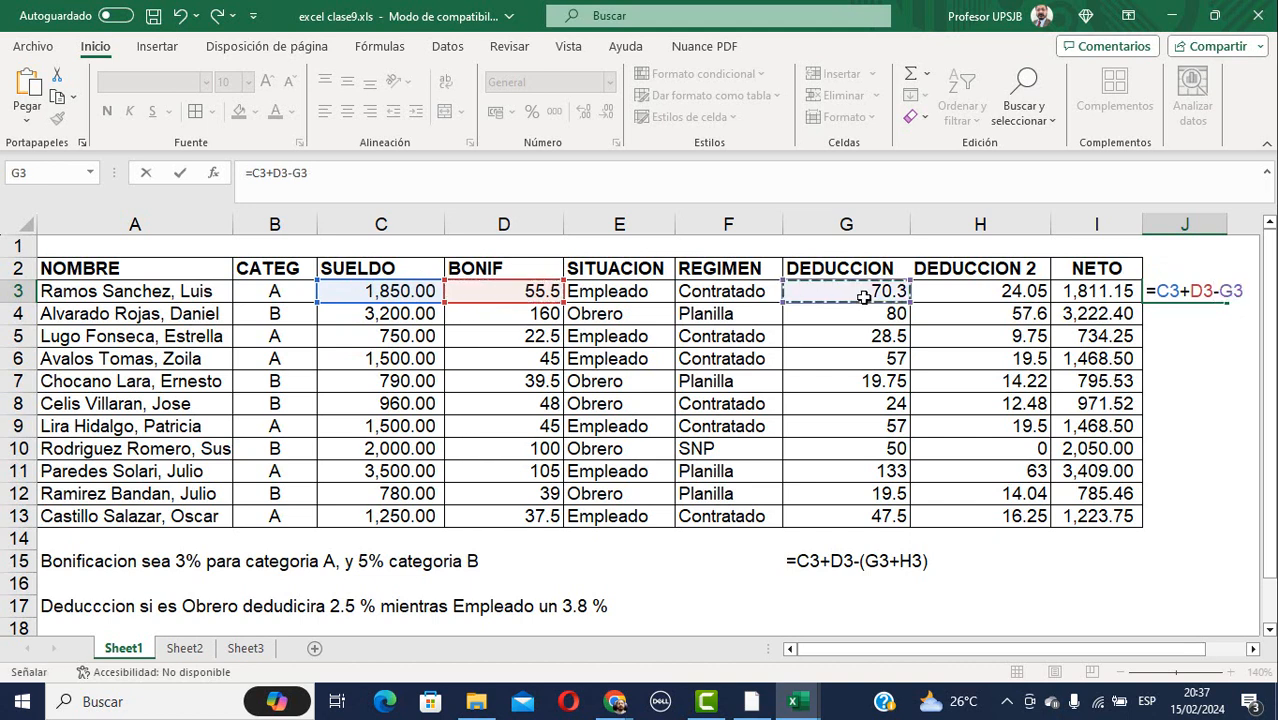
text(-)
click(981, 293)
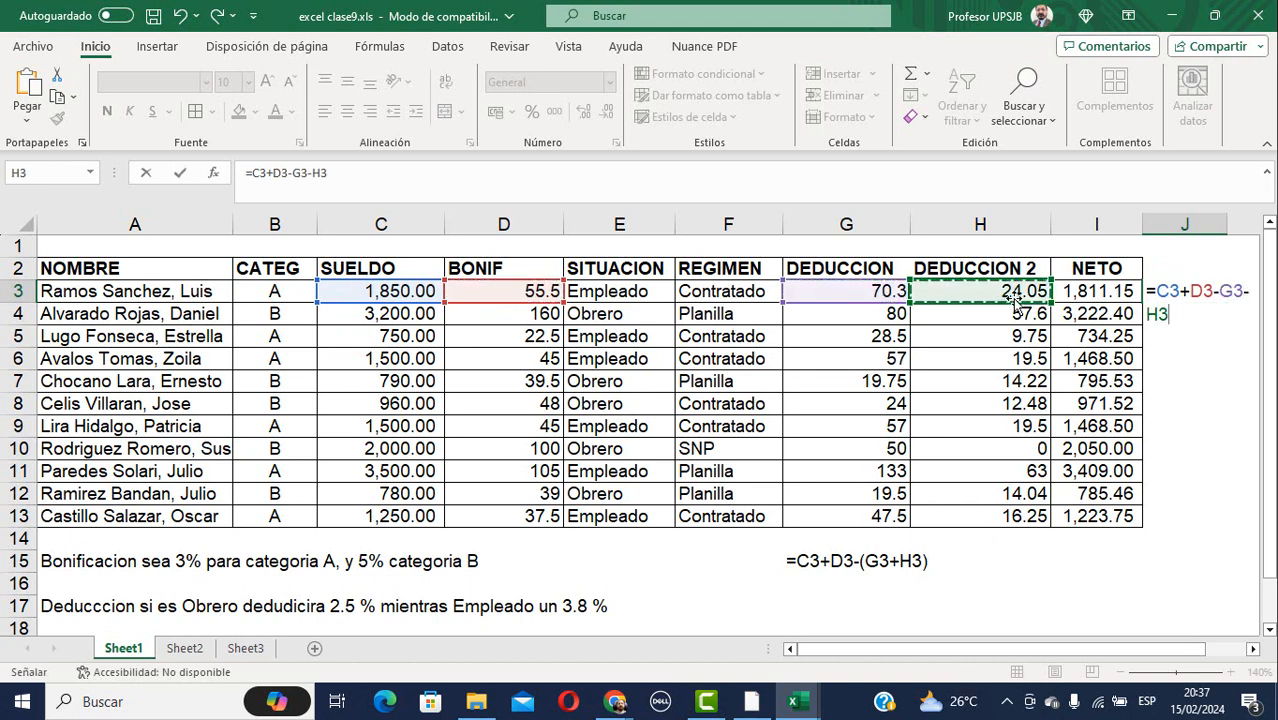
key(Return)
key(Up)
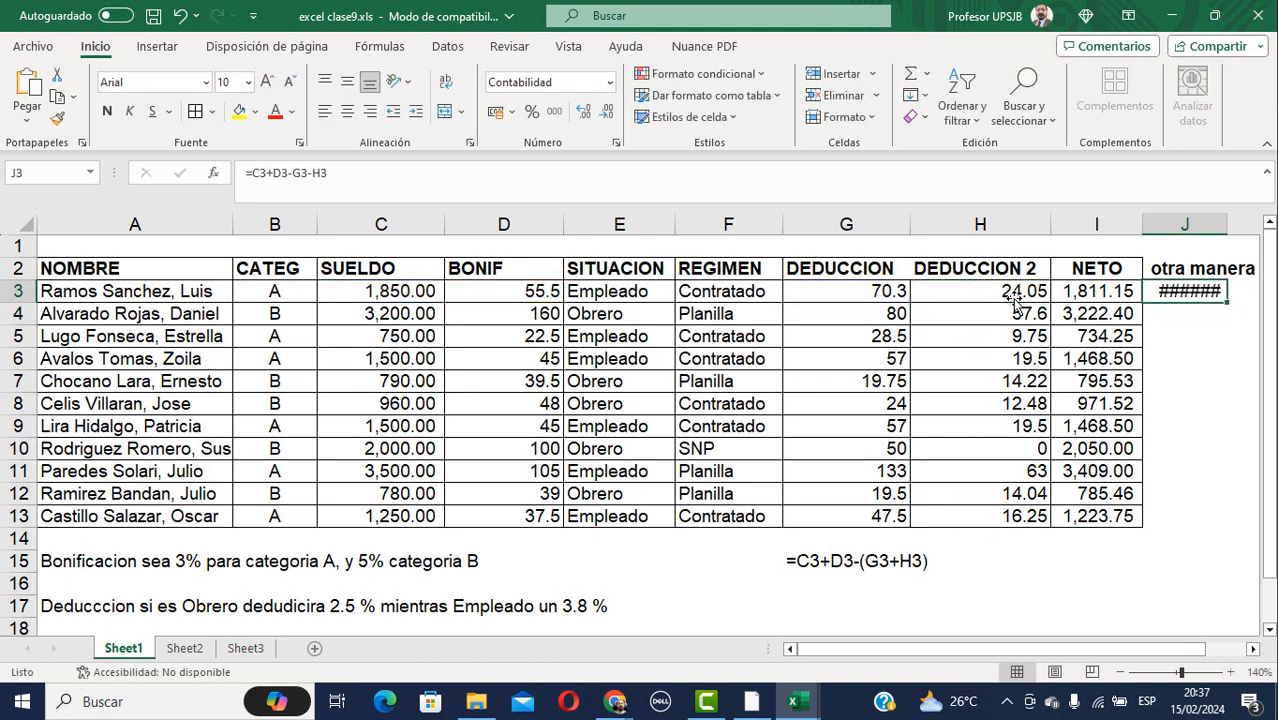
drag(1234, 226, 1258, 226)
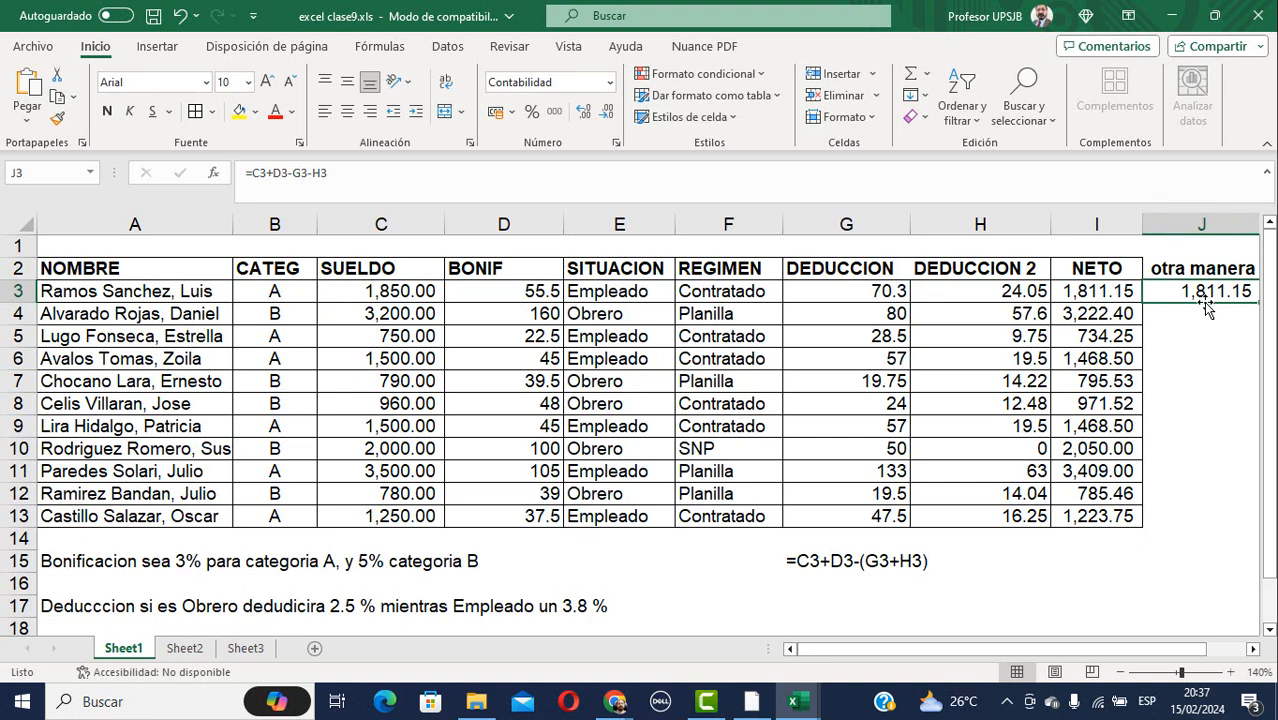
Copy J3's formula text from the formula bar and select G17.
click(313, 172)
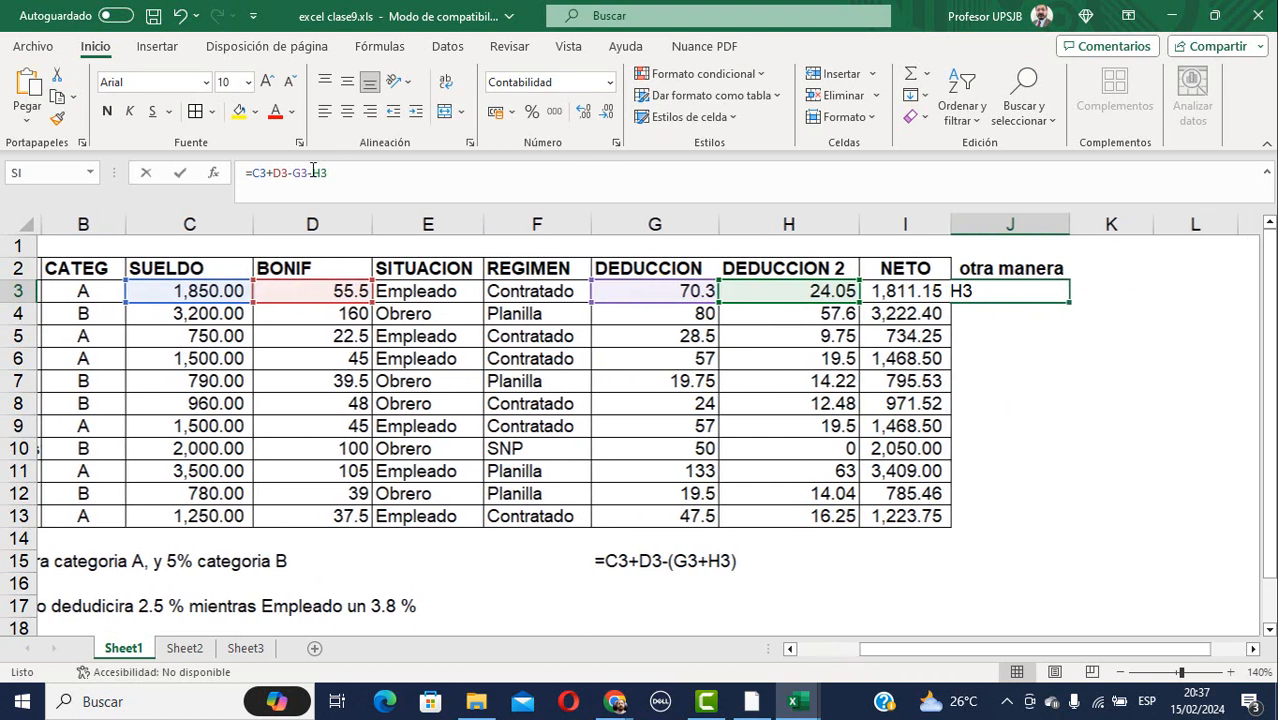
drag(313, 172, 234, 170)
key(ctrl+c)
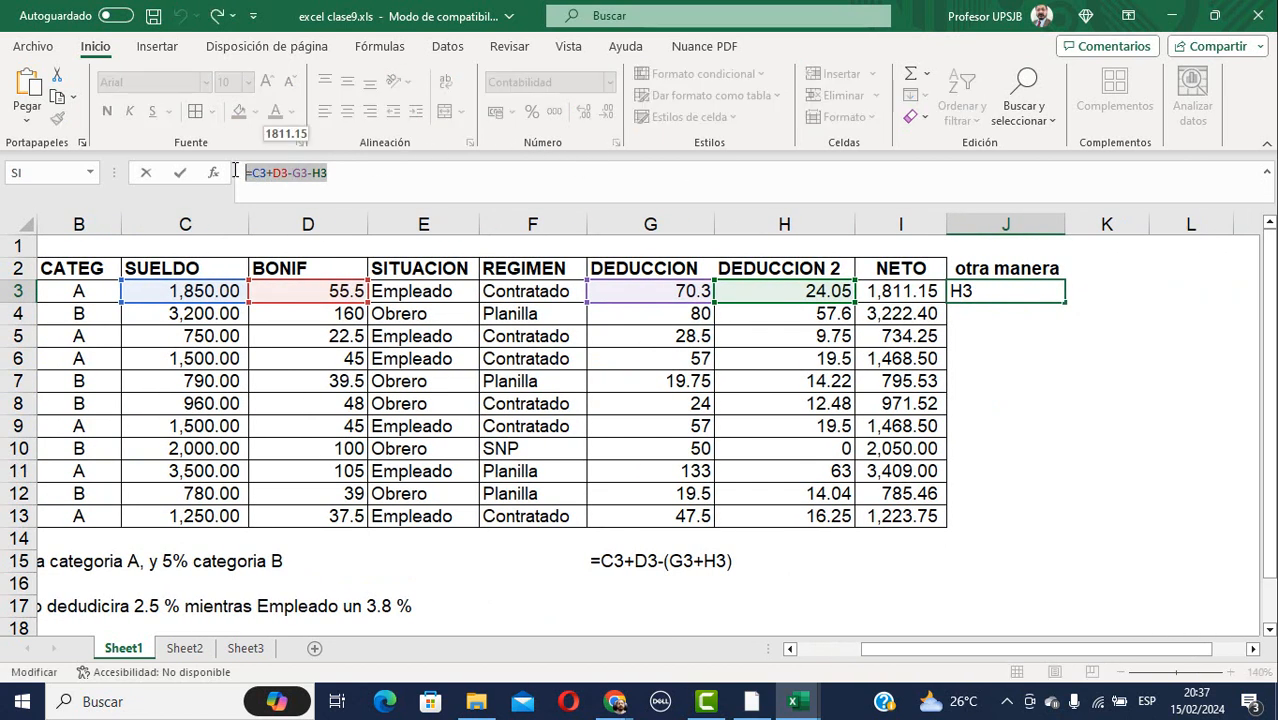
key(Escape)
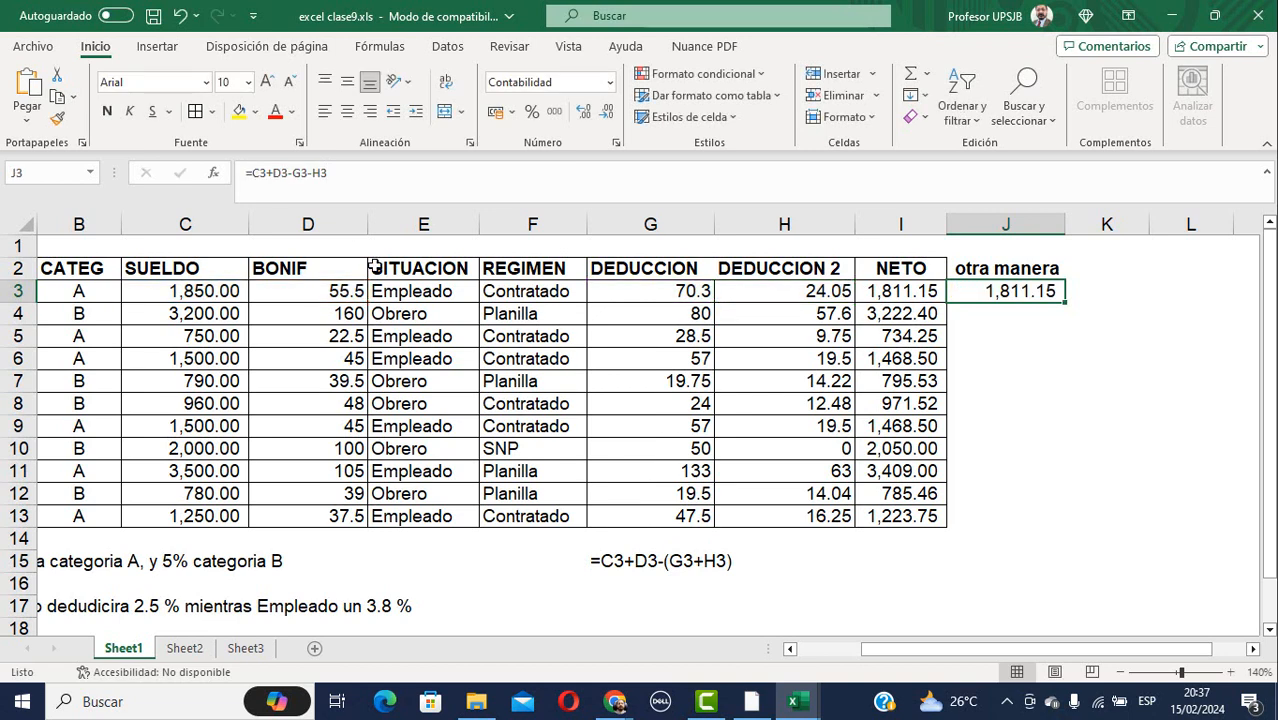
click(604, 607)
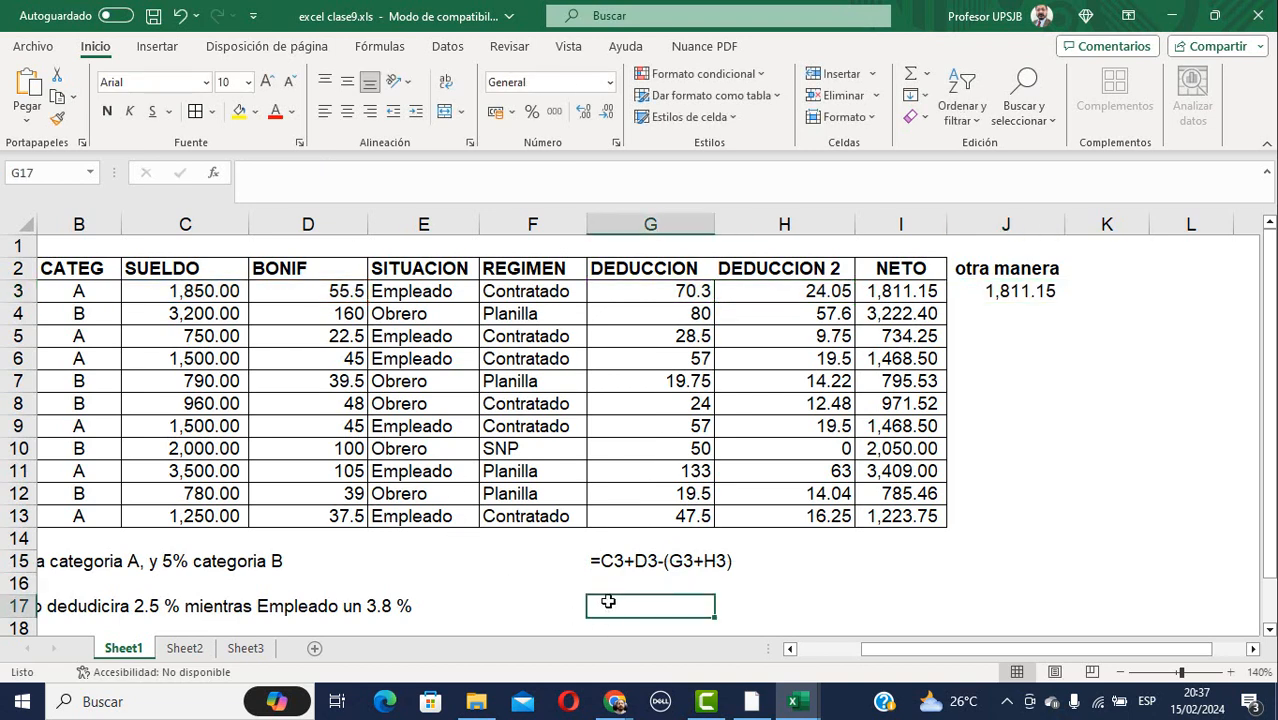
Write =C3+D3-G3-H3 as text in G17, then fill J3's formula down to J13.
text(')
key(ctrl+v)
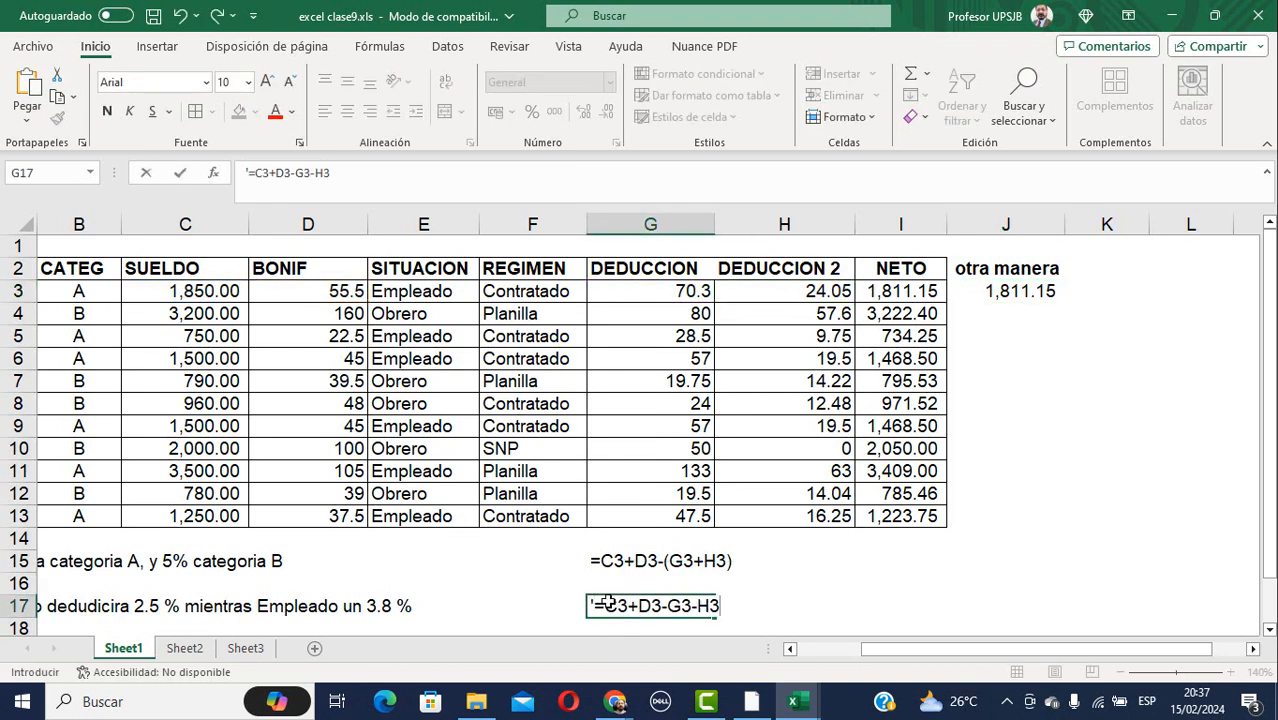
key(Return)
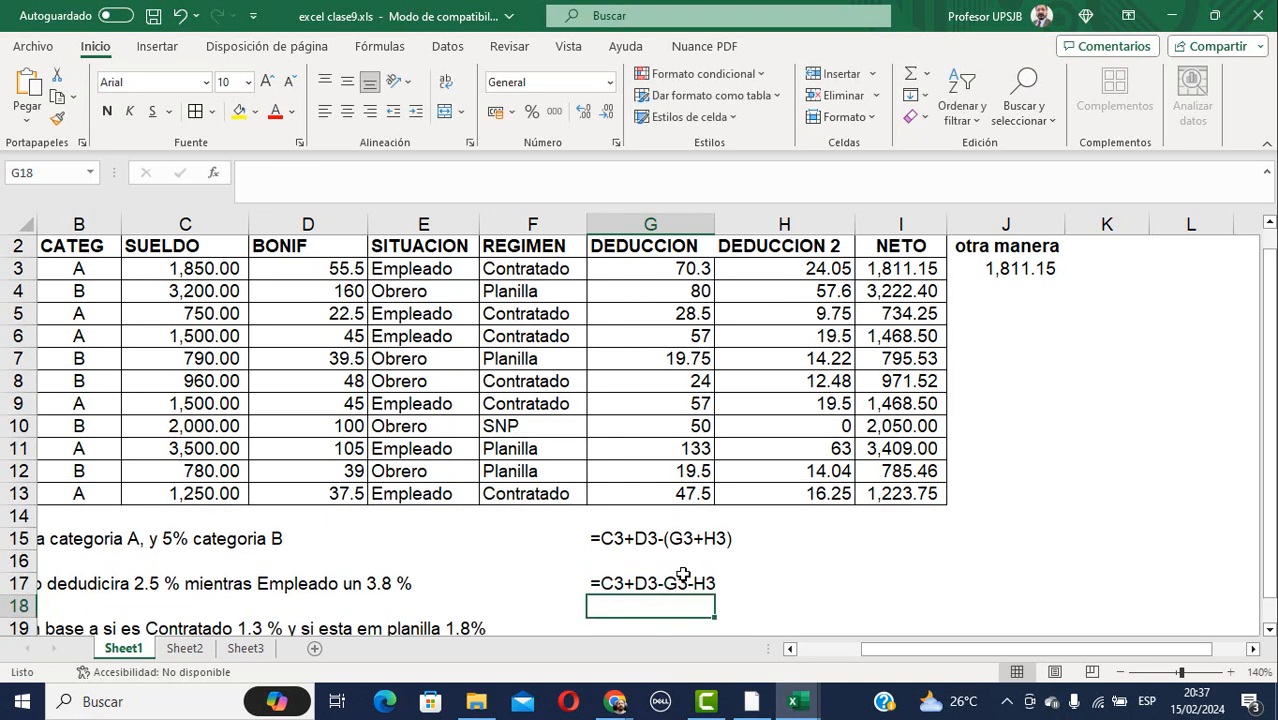
click(703, 539)
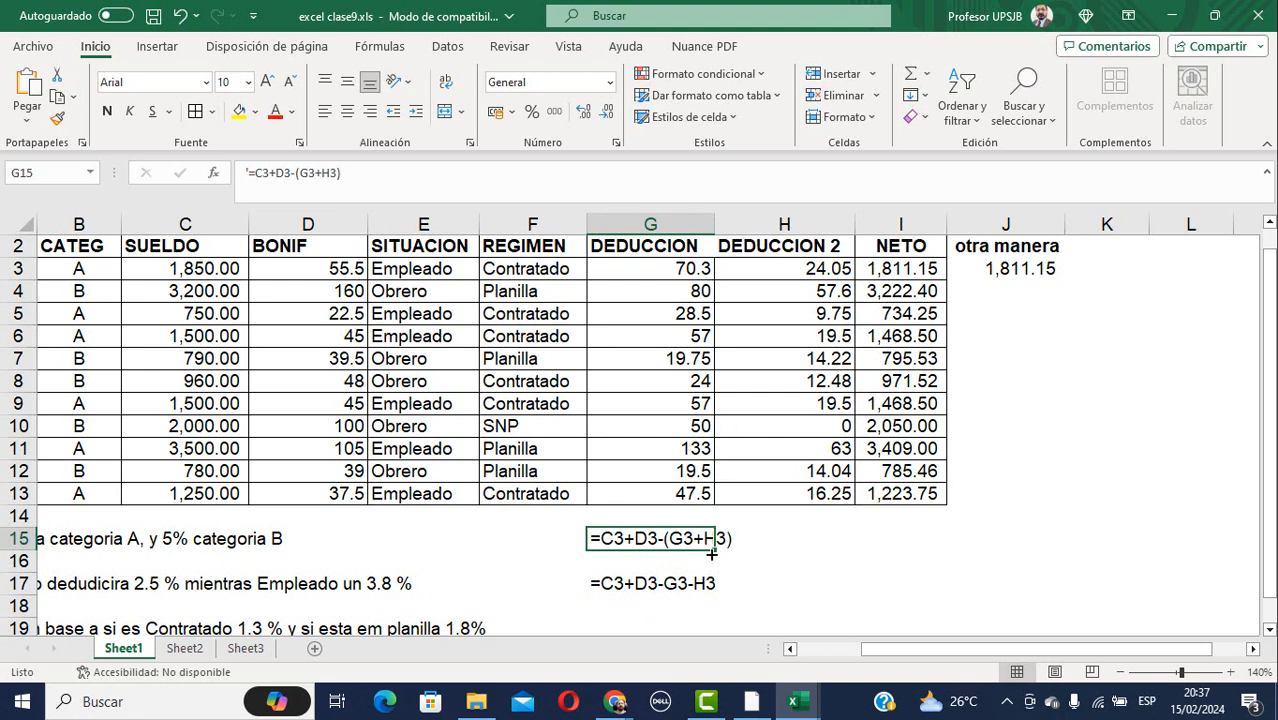
click(681, 585)
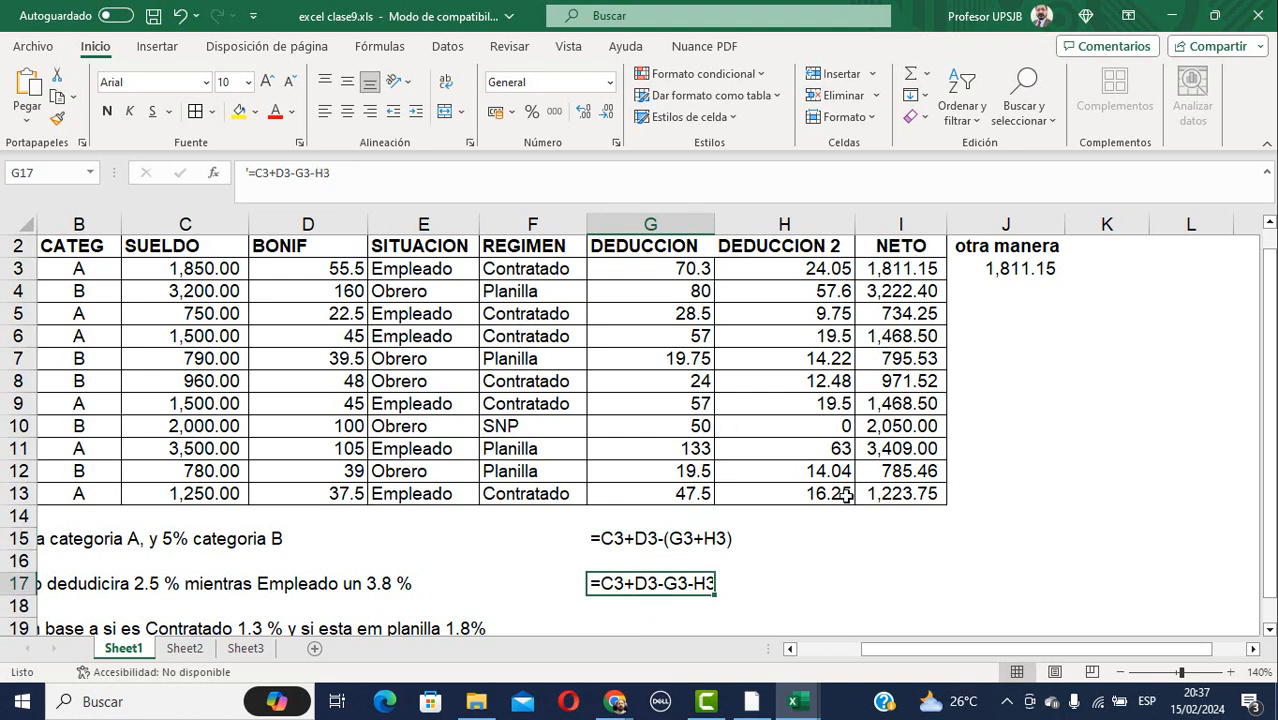
click(1022, 272)
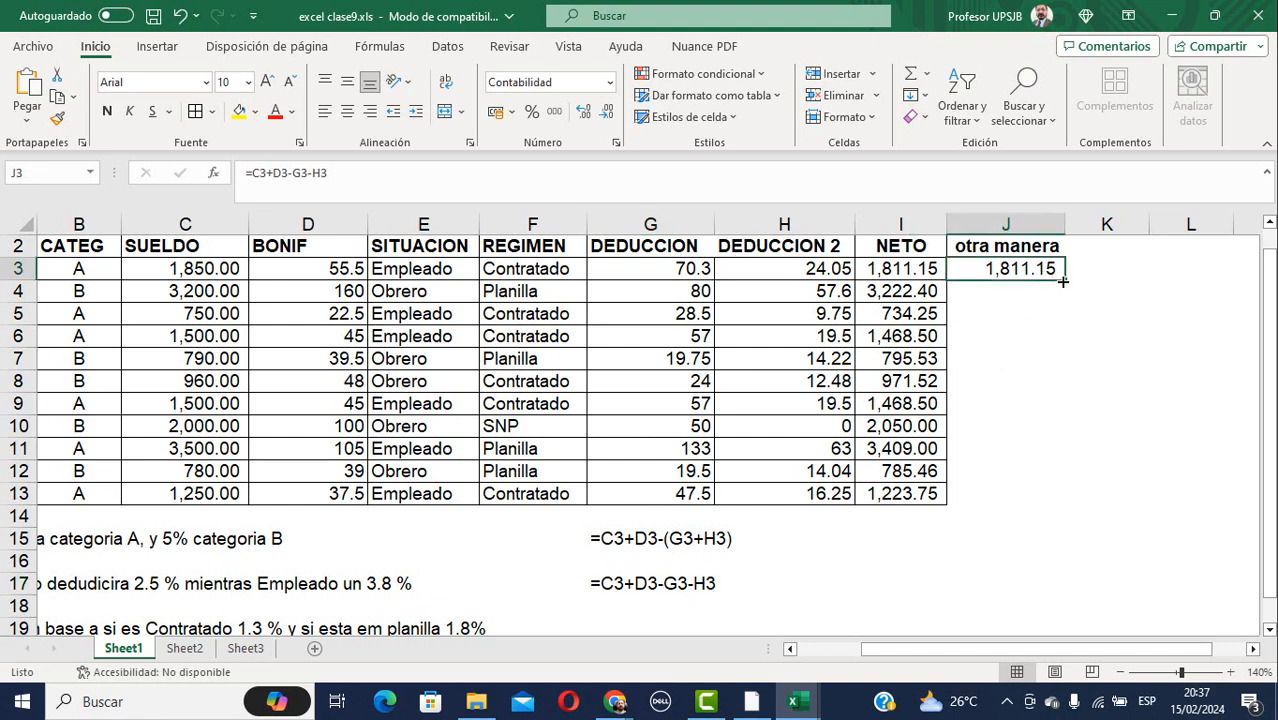
drag(1062, 282, 1065, 500)
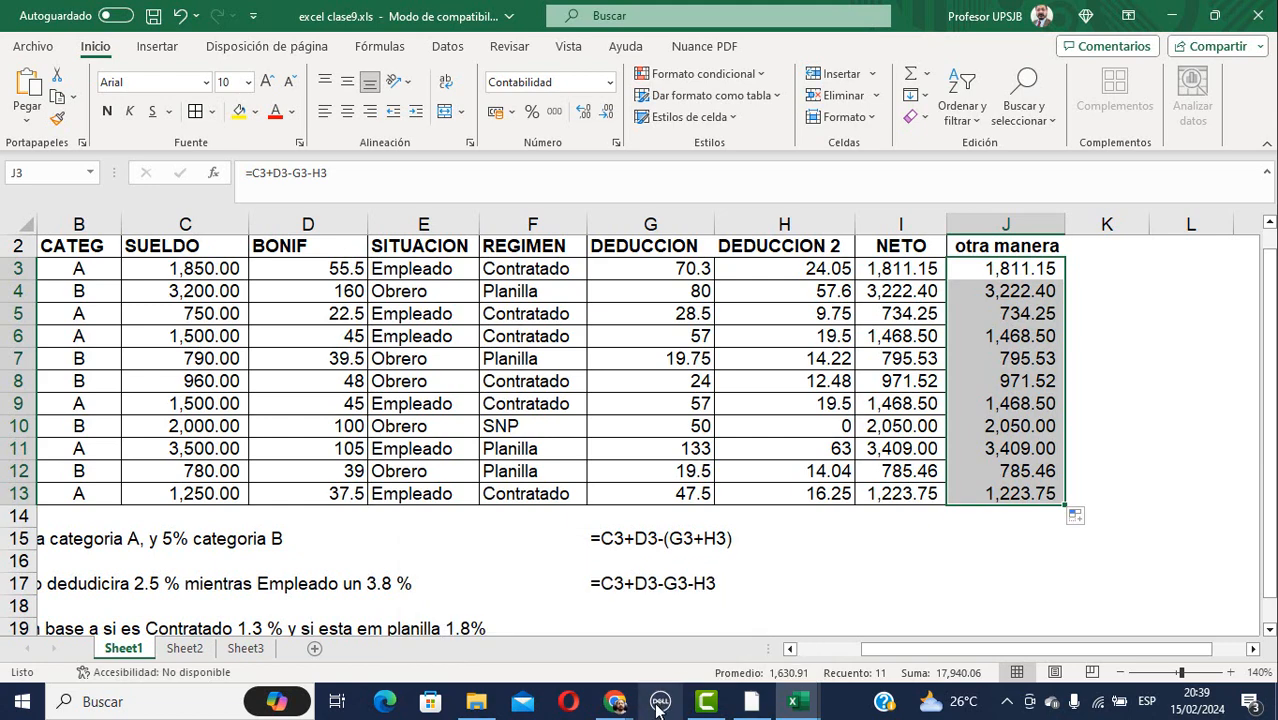
Open excel clase10.xls from the EJERCICIOS PARA ENVIAR folder in File Explorer.
click(478, 705)
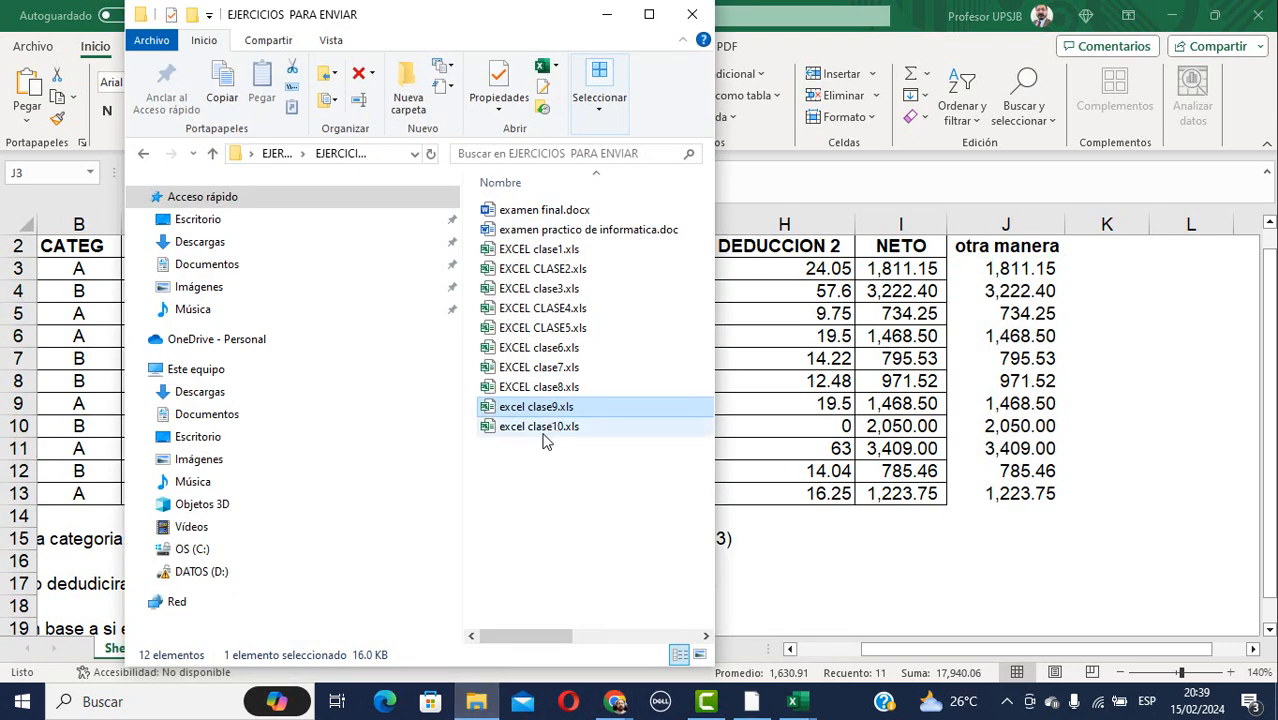
click(550, 427)
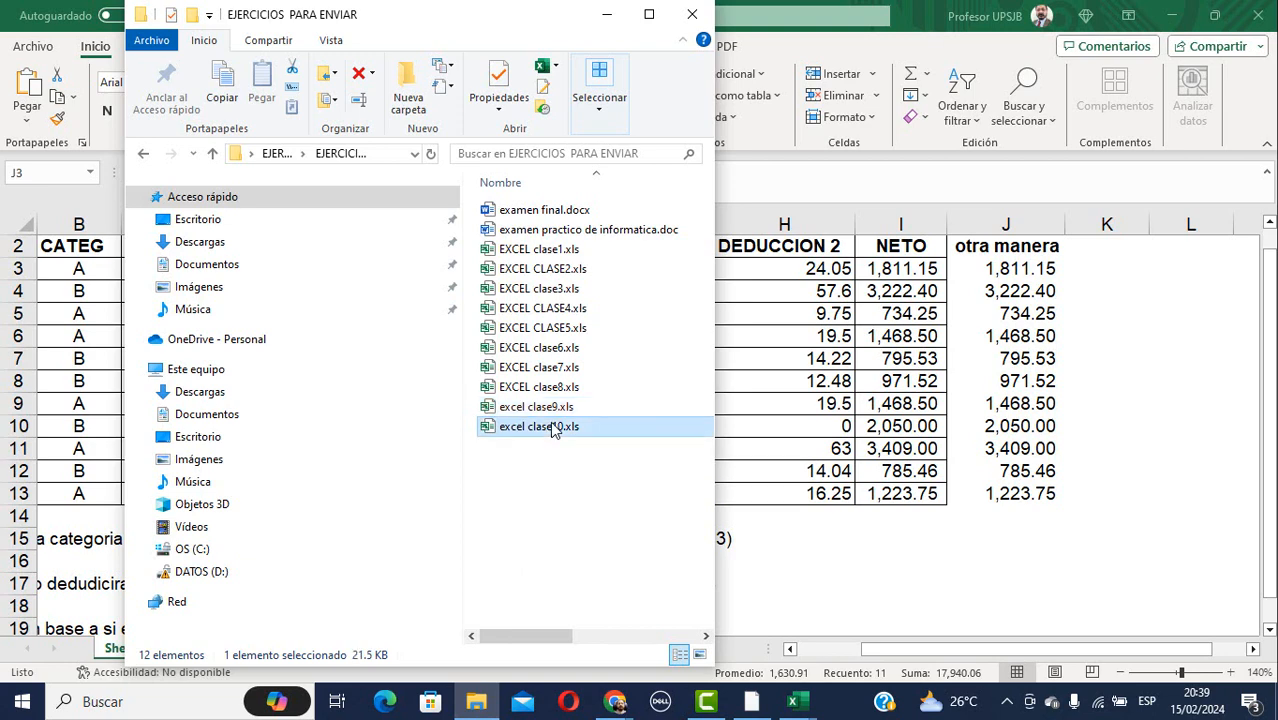
double_click(550, 427)
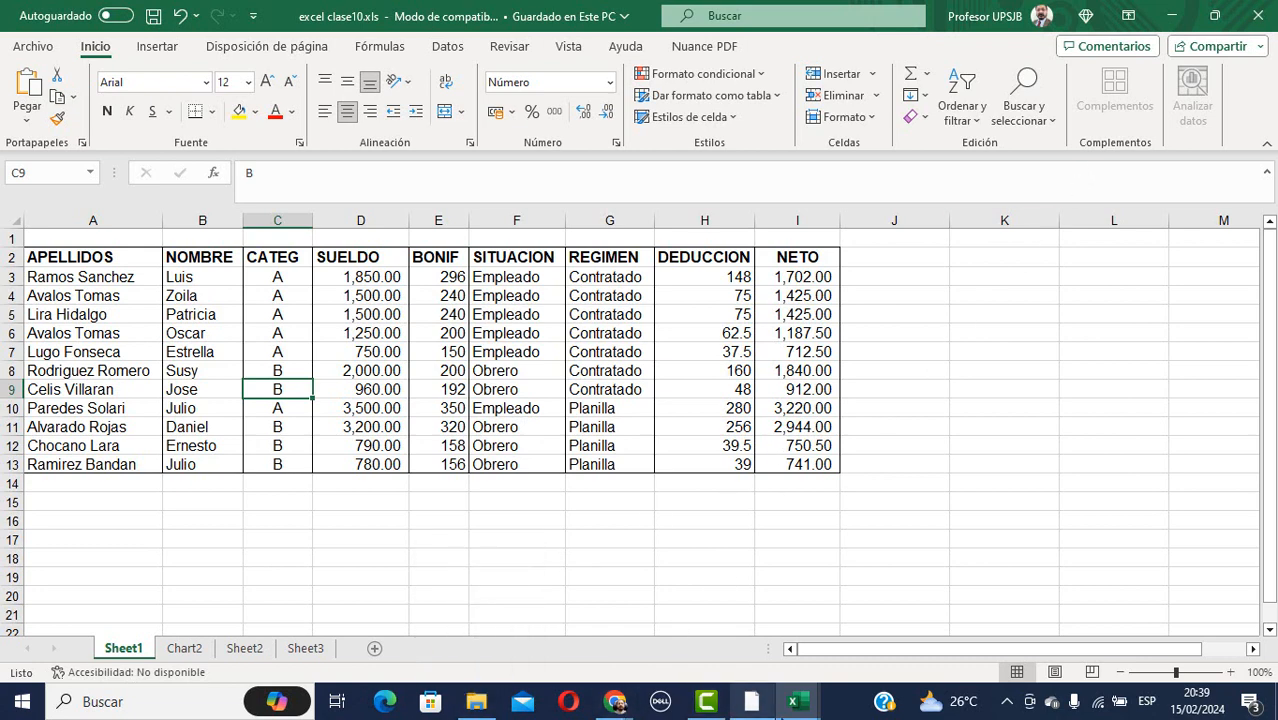
Switch back to the excel clase9.xls workbook, select C3 and scroll left to column A.
mouse_move(797, 700)
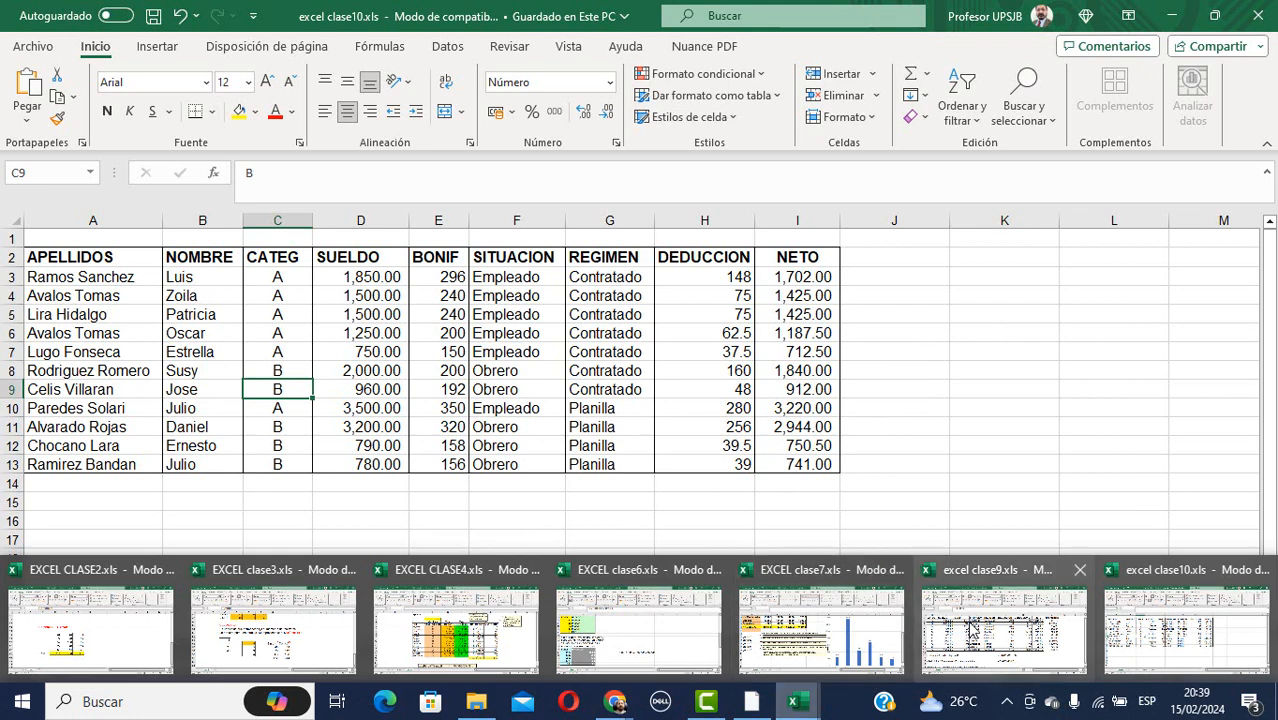
mouse_move(980, 626)
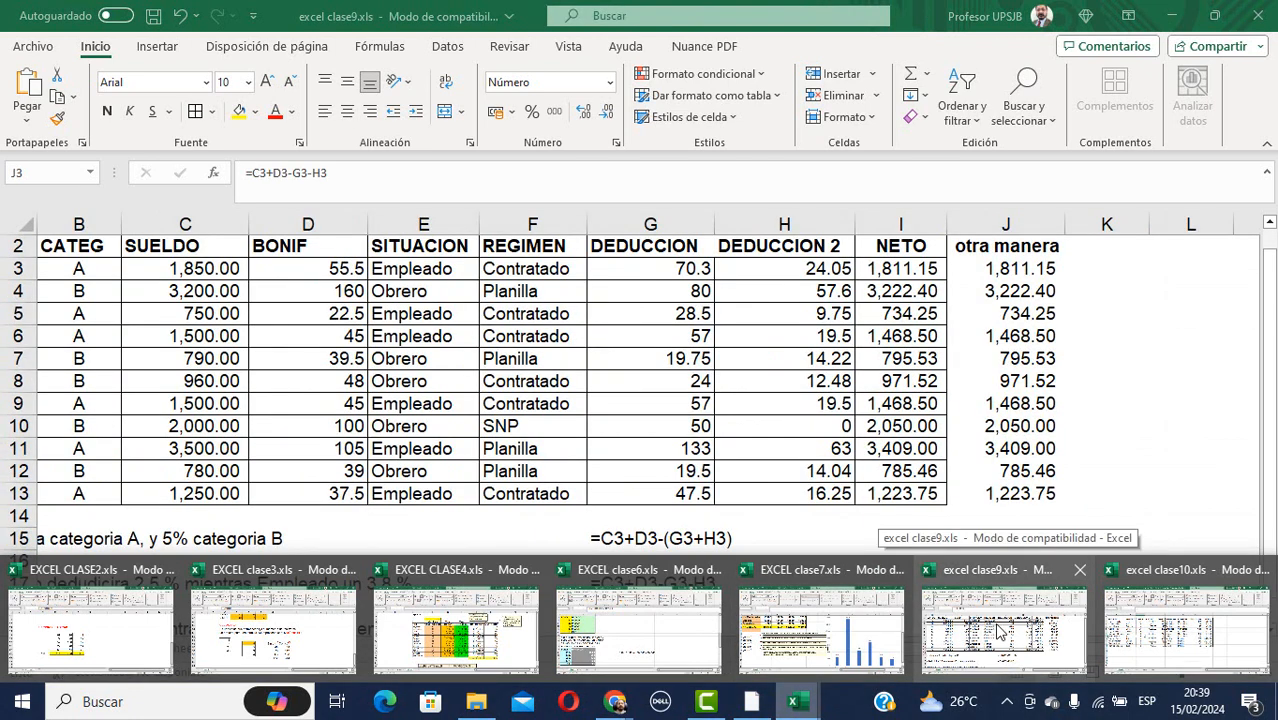
click(998, 630)
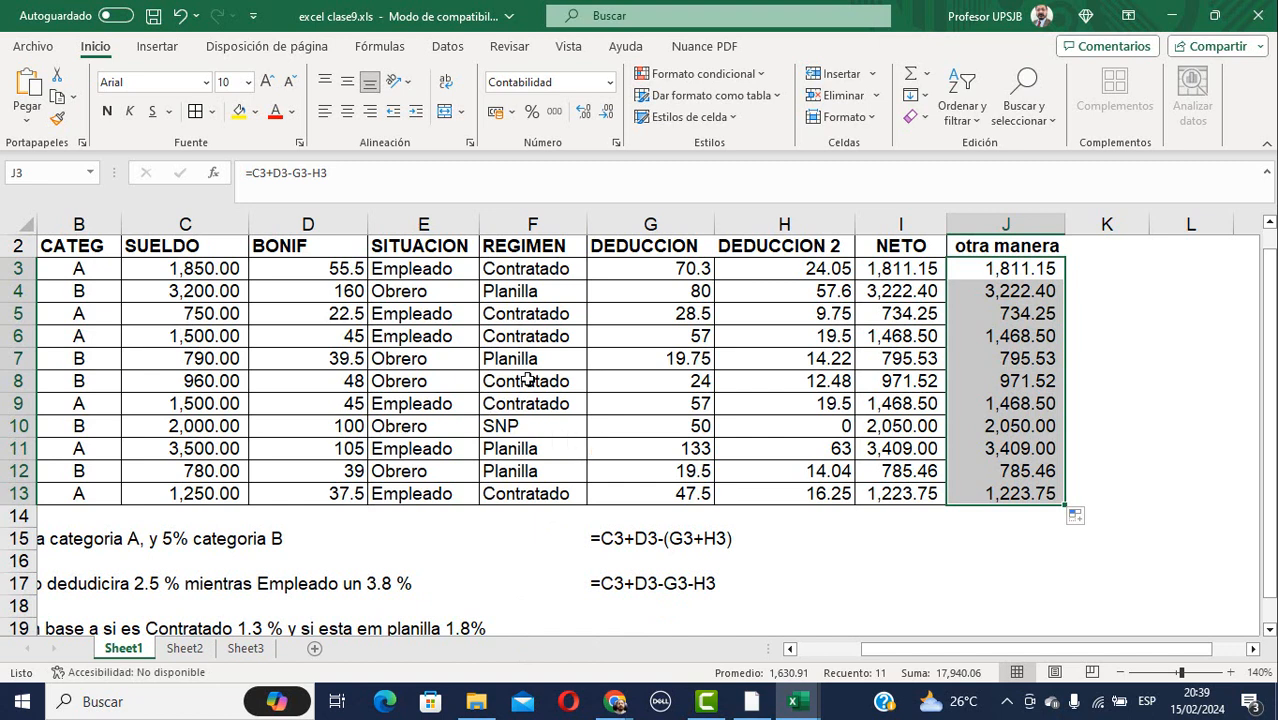
click(143, 272)
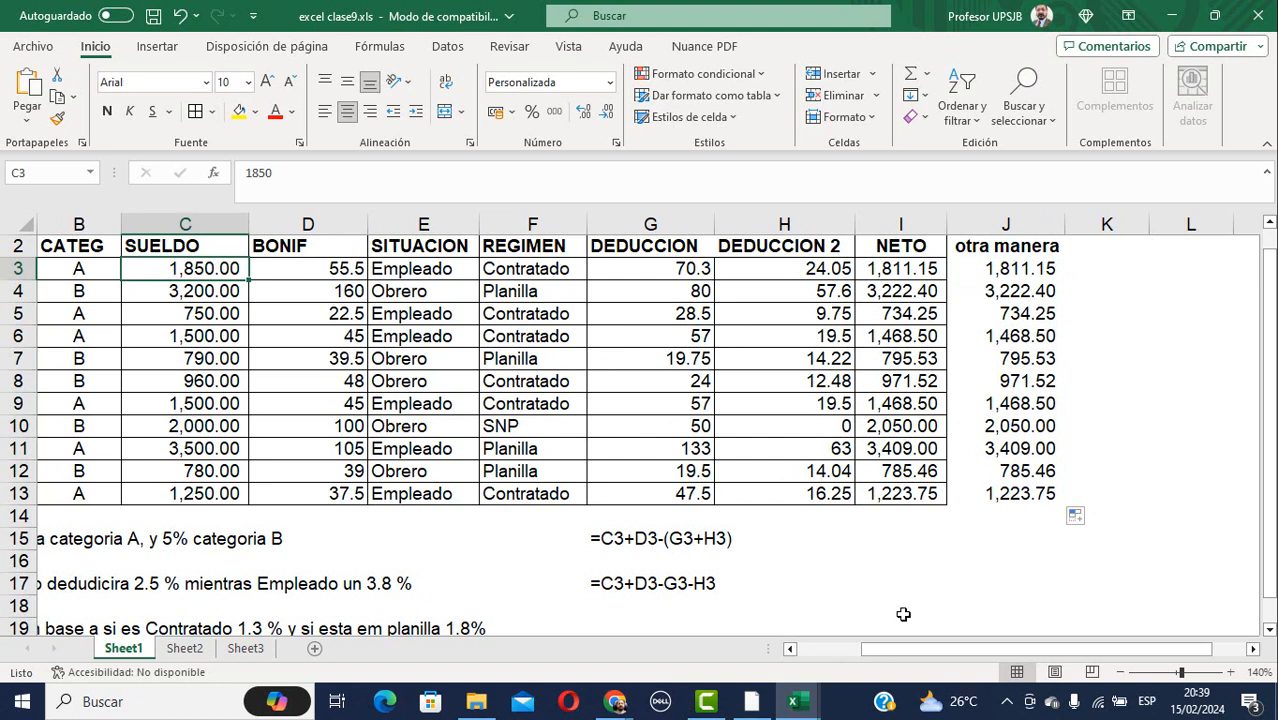
scroll(903, 614, left, 2)
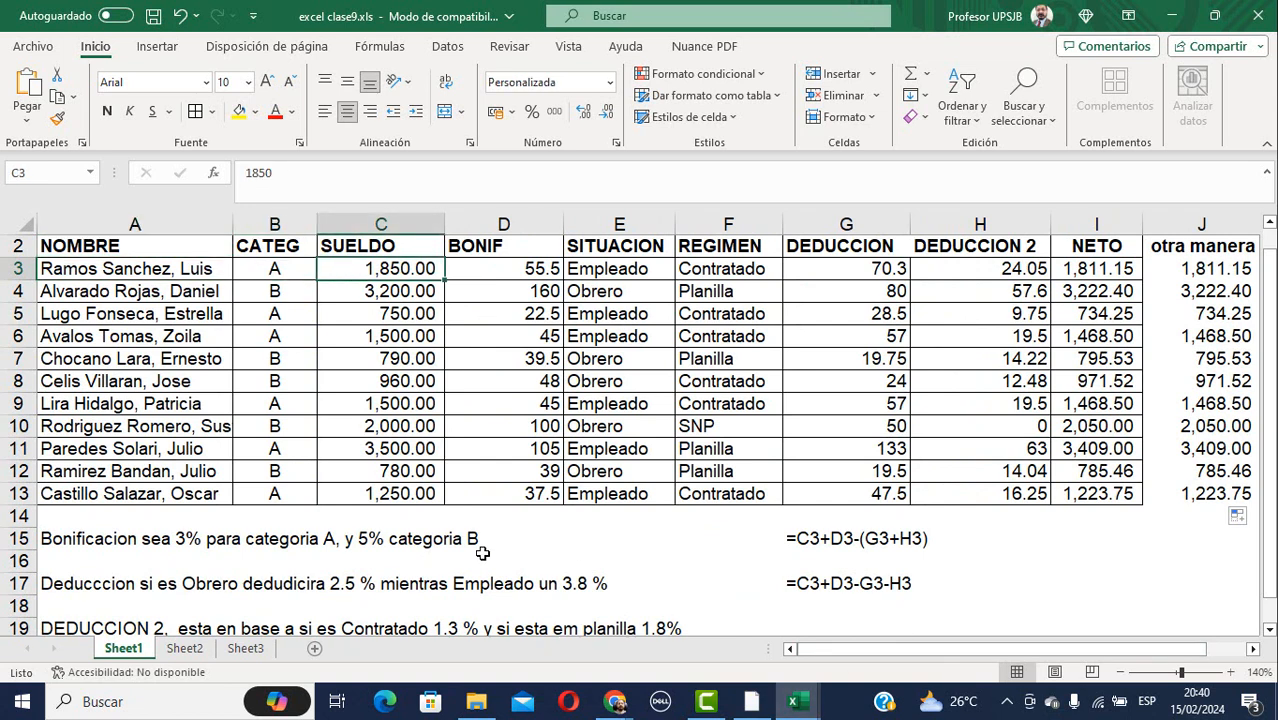
Check the bonus rule in A15 against D3's formula =SI(B3="A";C3*3%;C3*5%).
click(137, 540)
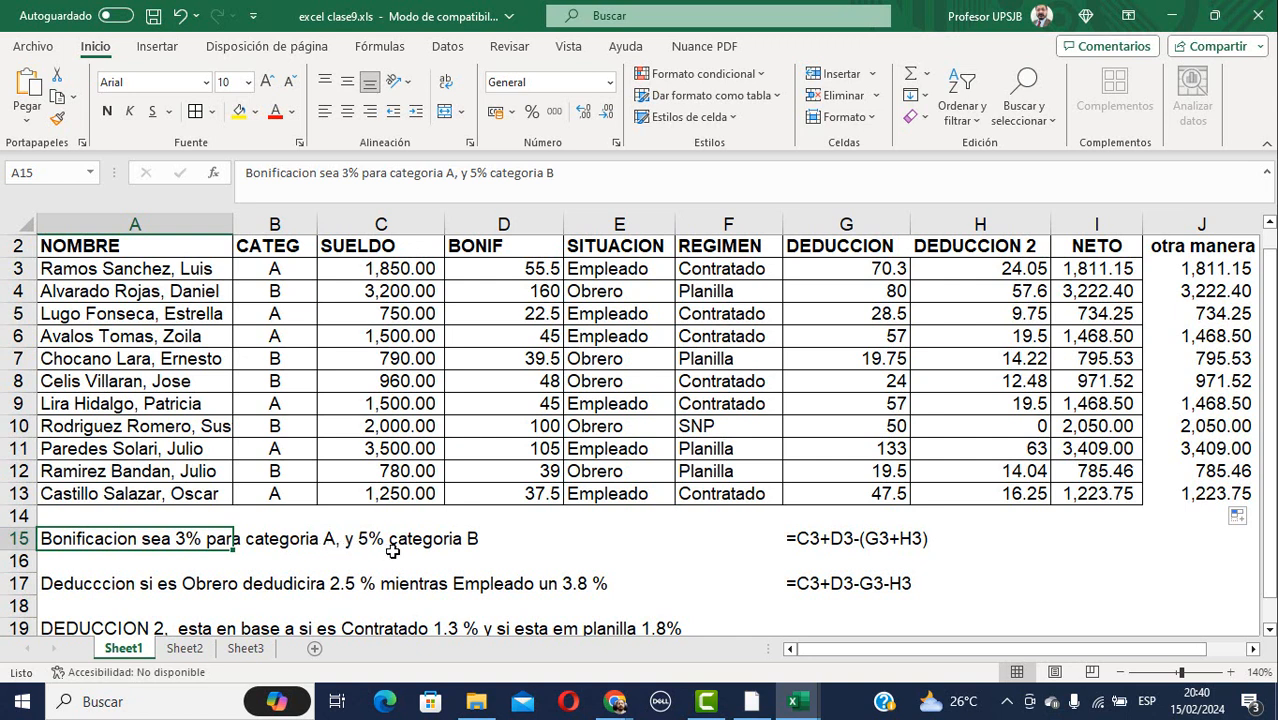
click(510, 268)
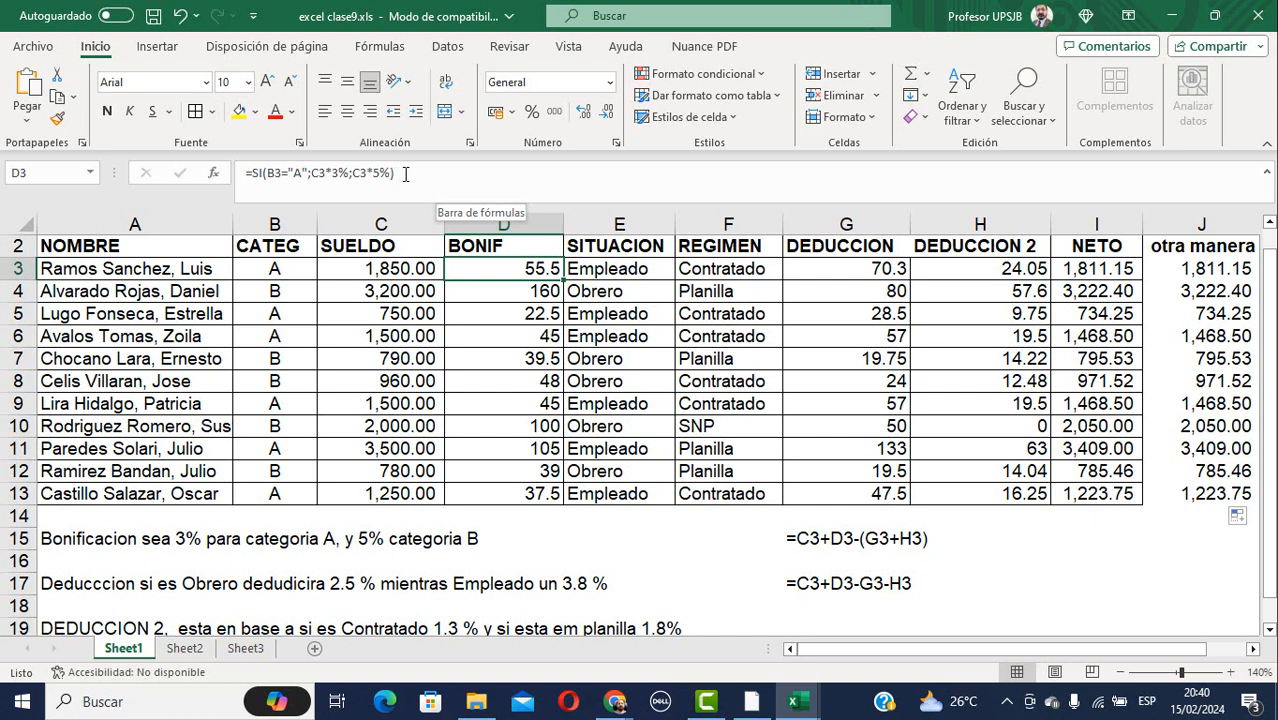
drag(405, 174, 240, 175)
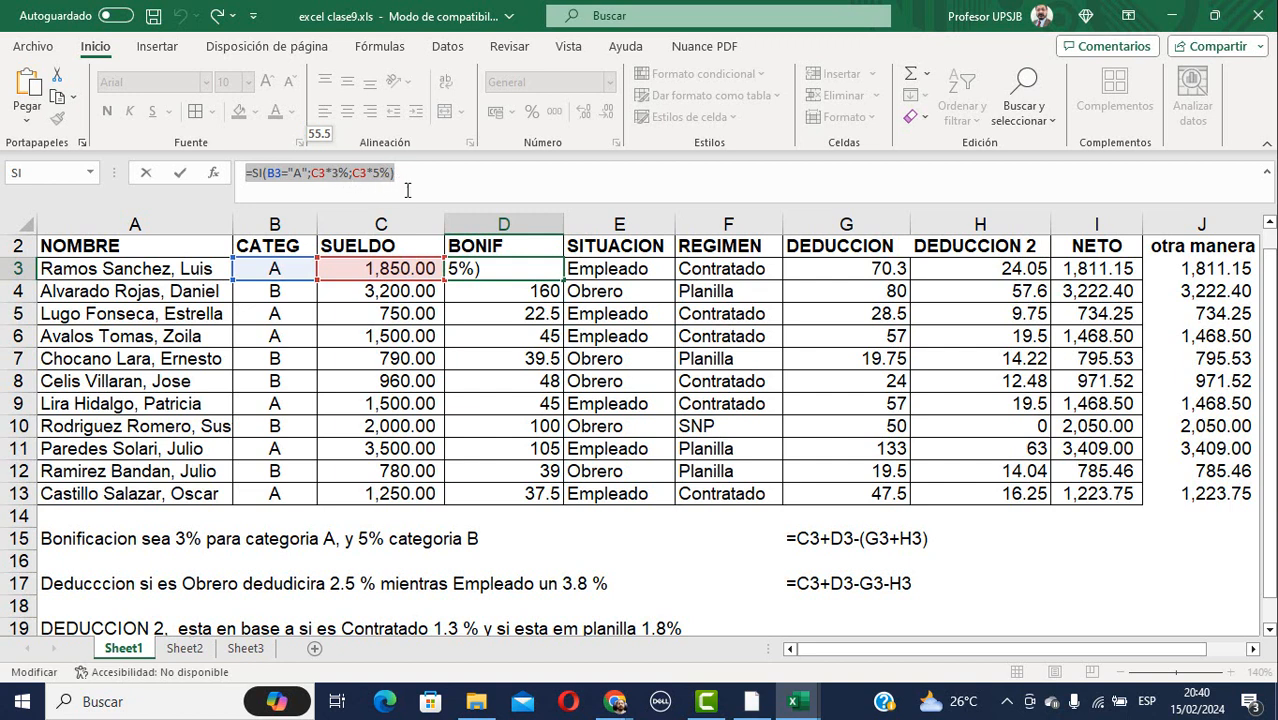
Leave D3 unchanged and fill the BONIF formula down from D3 to D13.
click(503, 269)
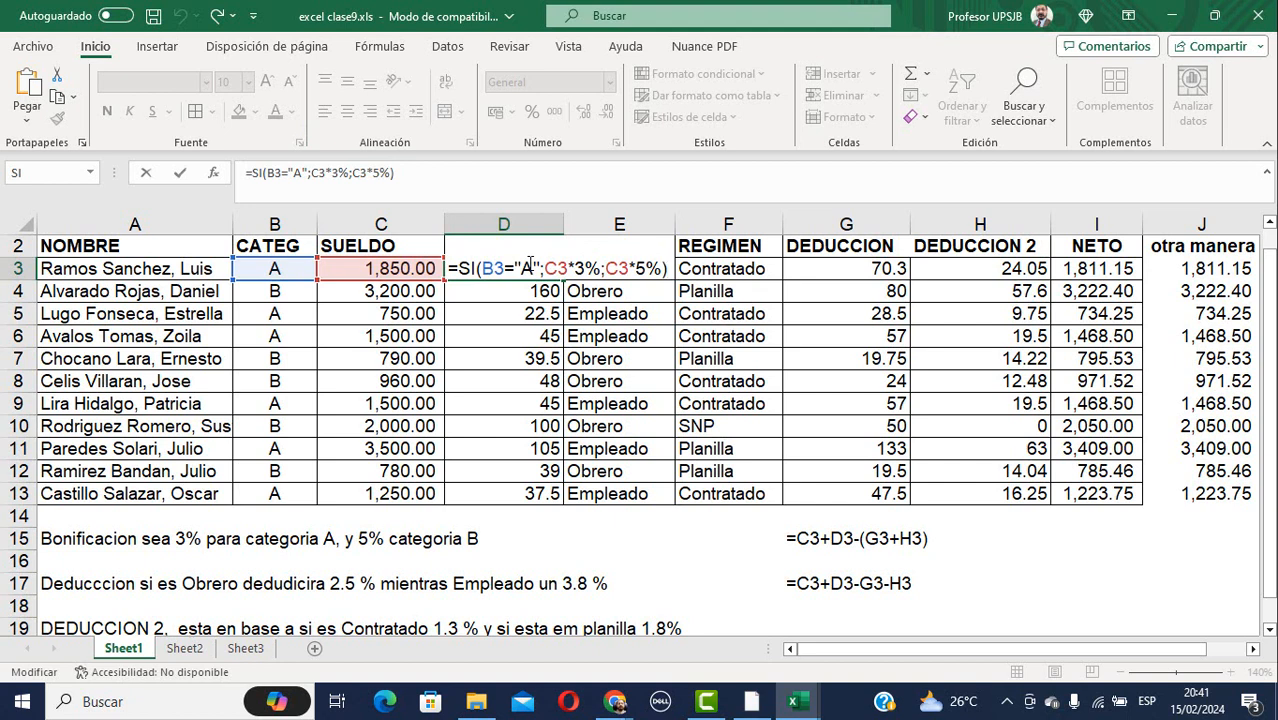
key(Escape)
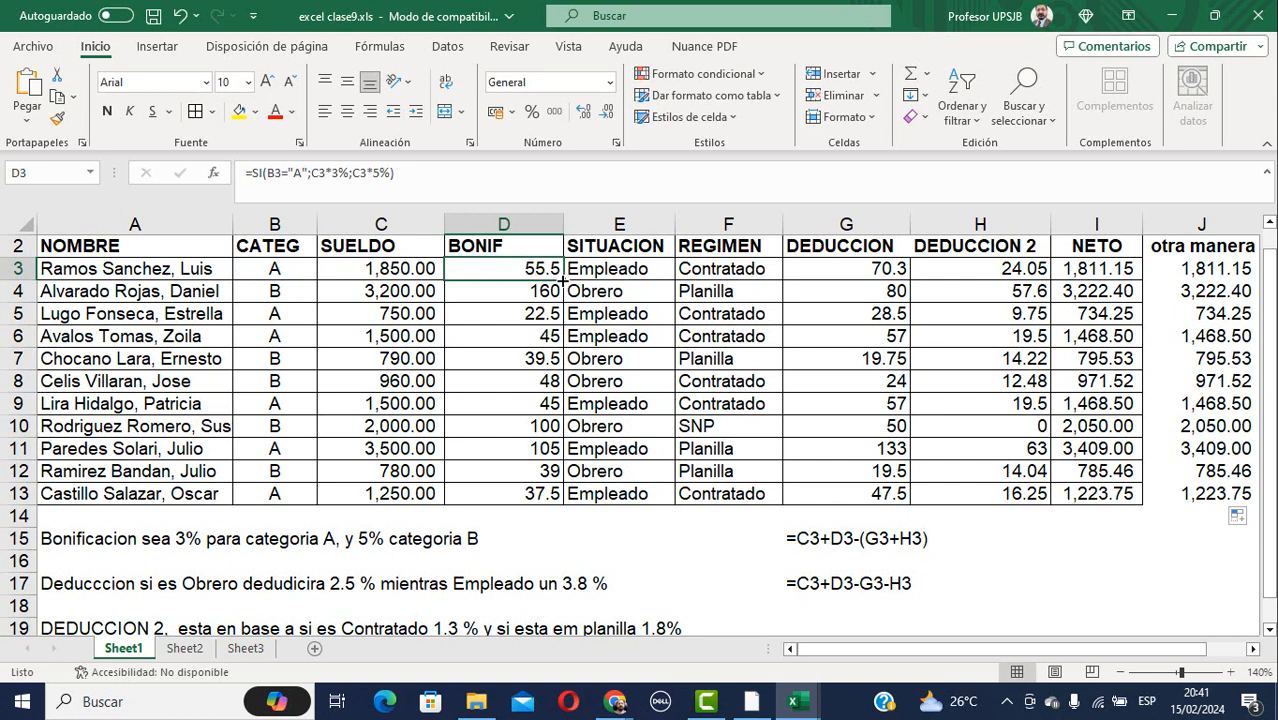
drag(563, 282, 551, 503)
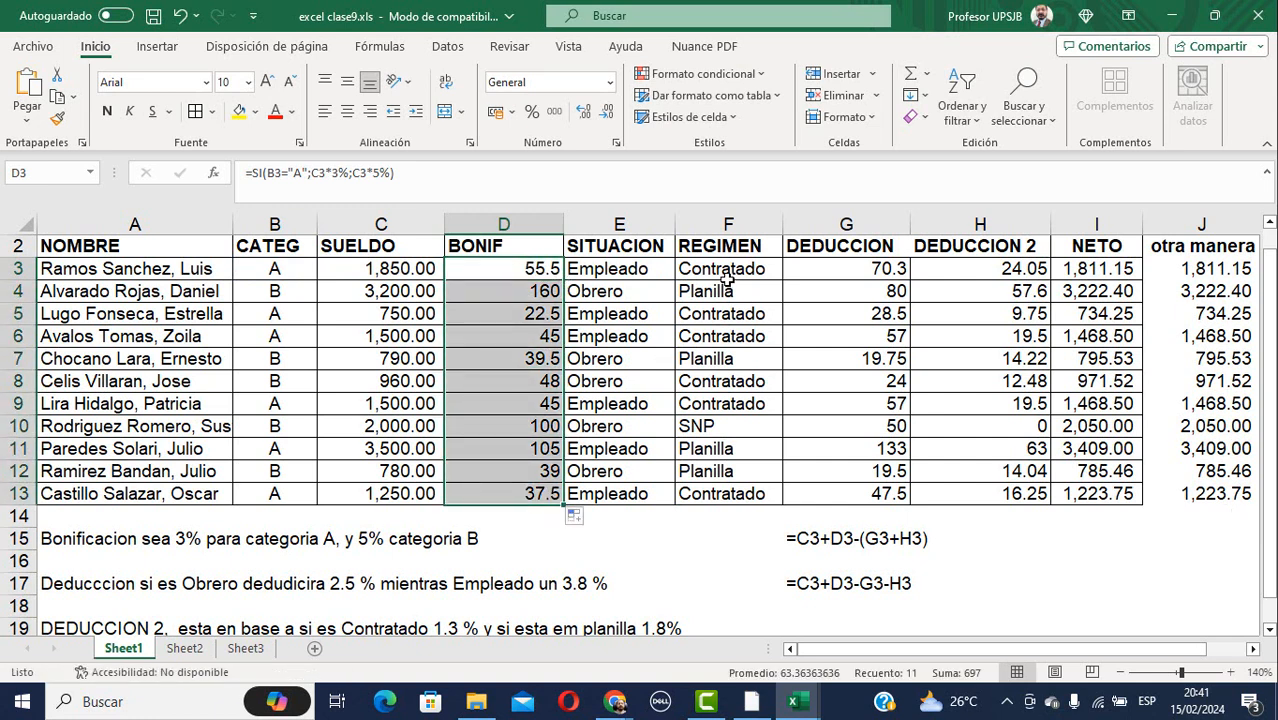
click(830, 268)
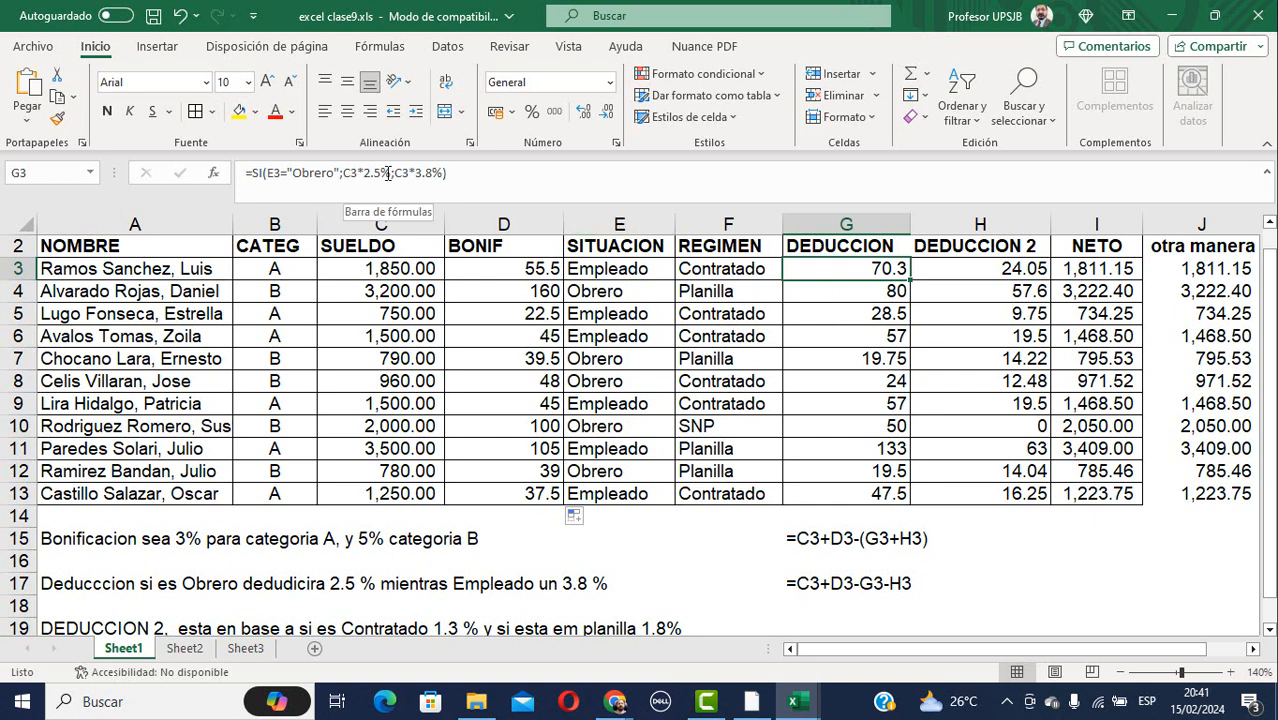
Review G3's formula =SI(E3="Obrero";C3*2.5%;C3*3.8%) and fill it down to G13.
key(F2)
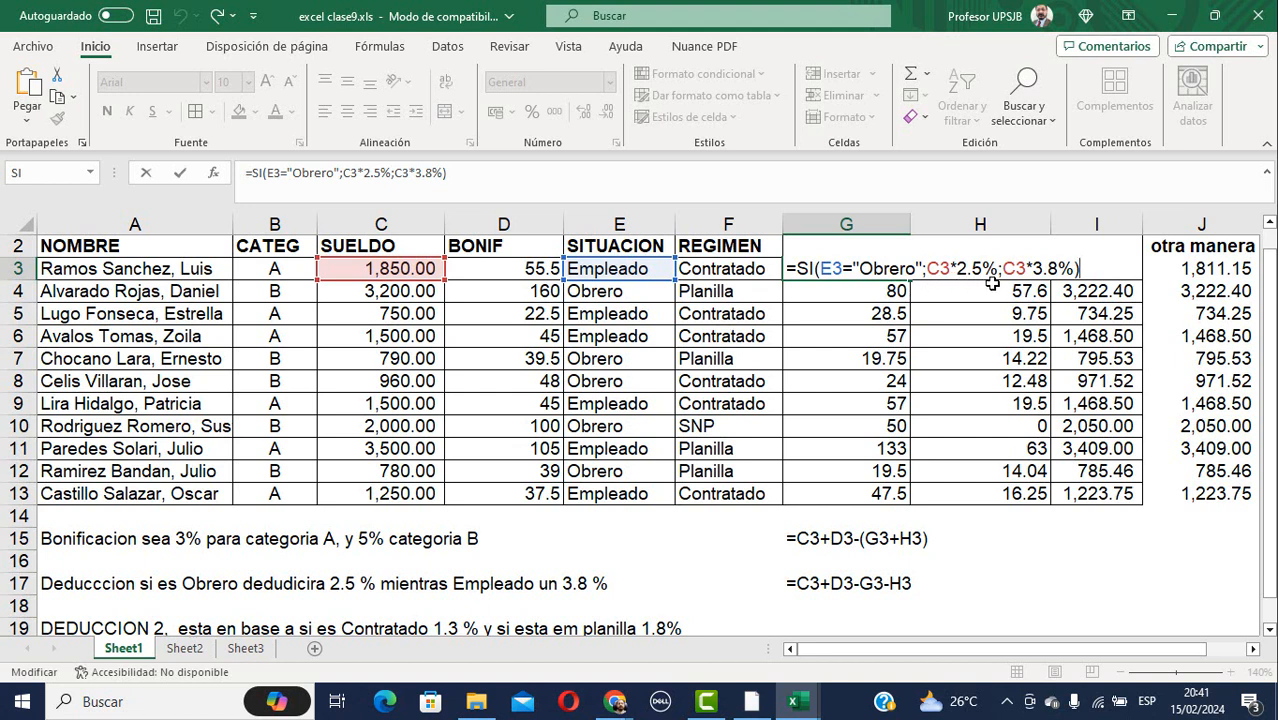
key(Return)
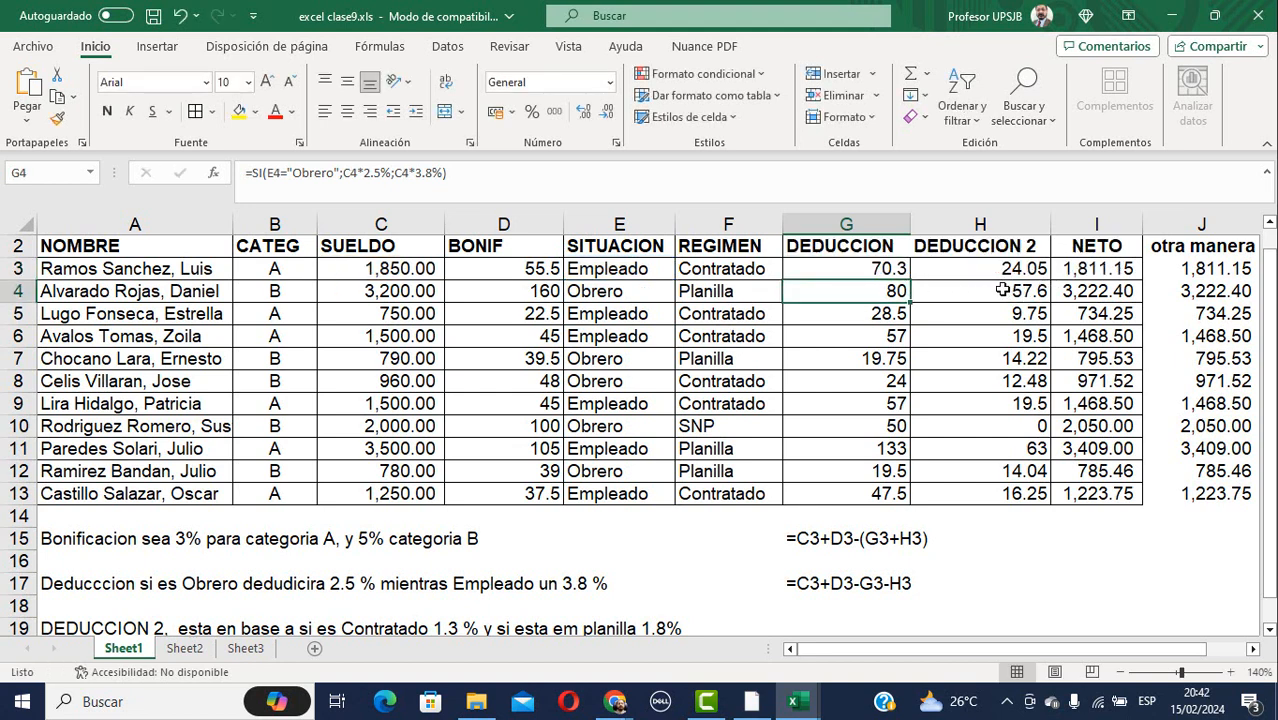
click(903, 272)
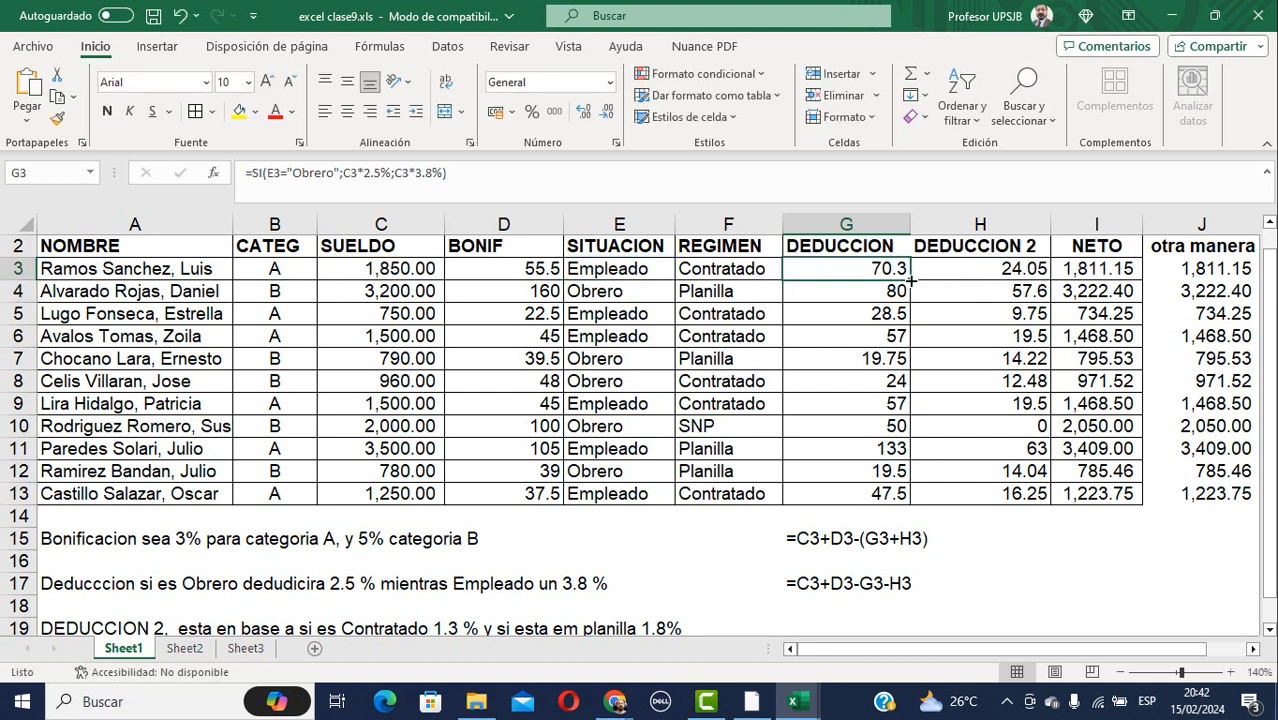
drag(911, 282, 900, 502)
Review H3's formula =SI(F3="Contratado";C3*1.3%;SI(F3="Planilla";C3*1.8%;0)).
click(1002, 270)
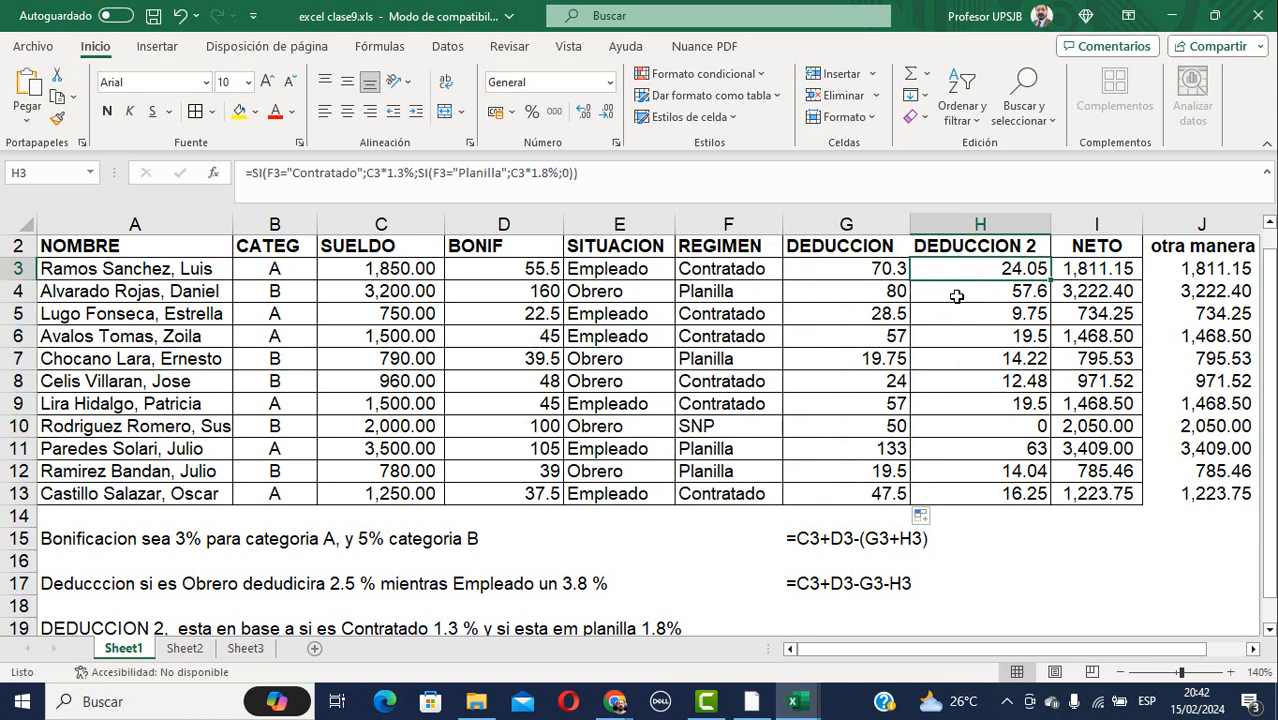
key(F2)
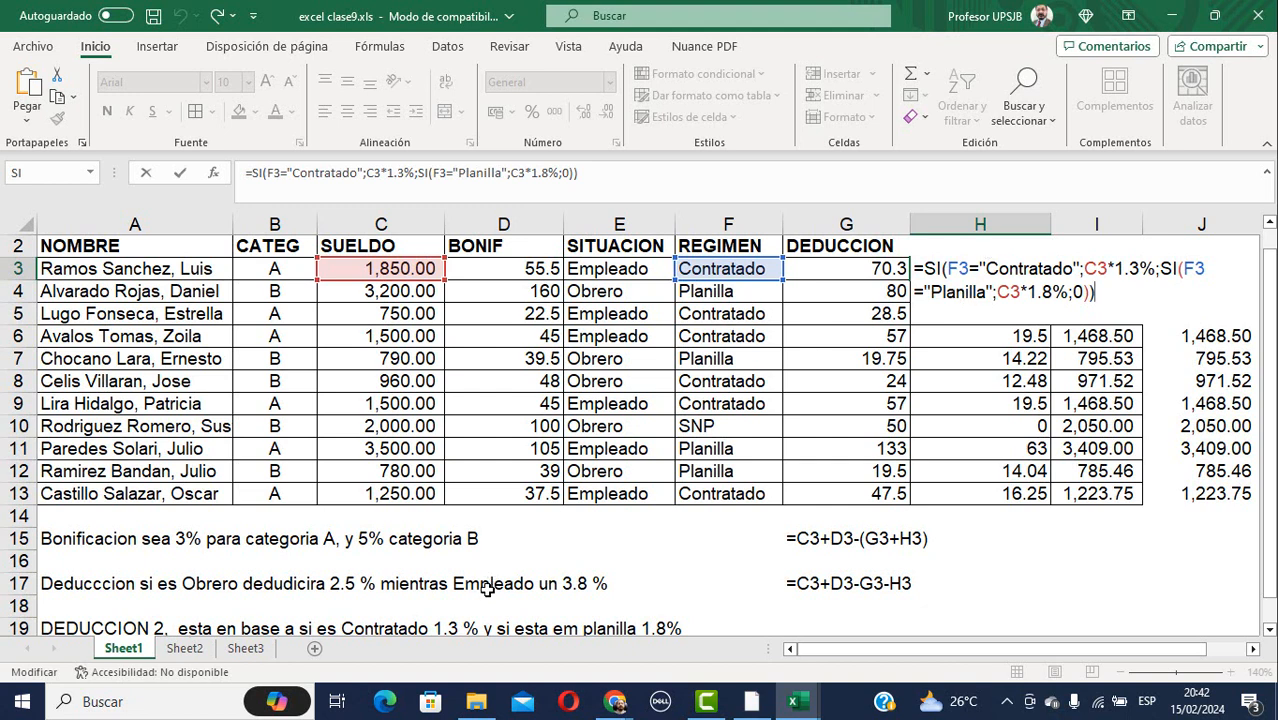
scroll(487, 590, down, 1)
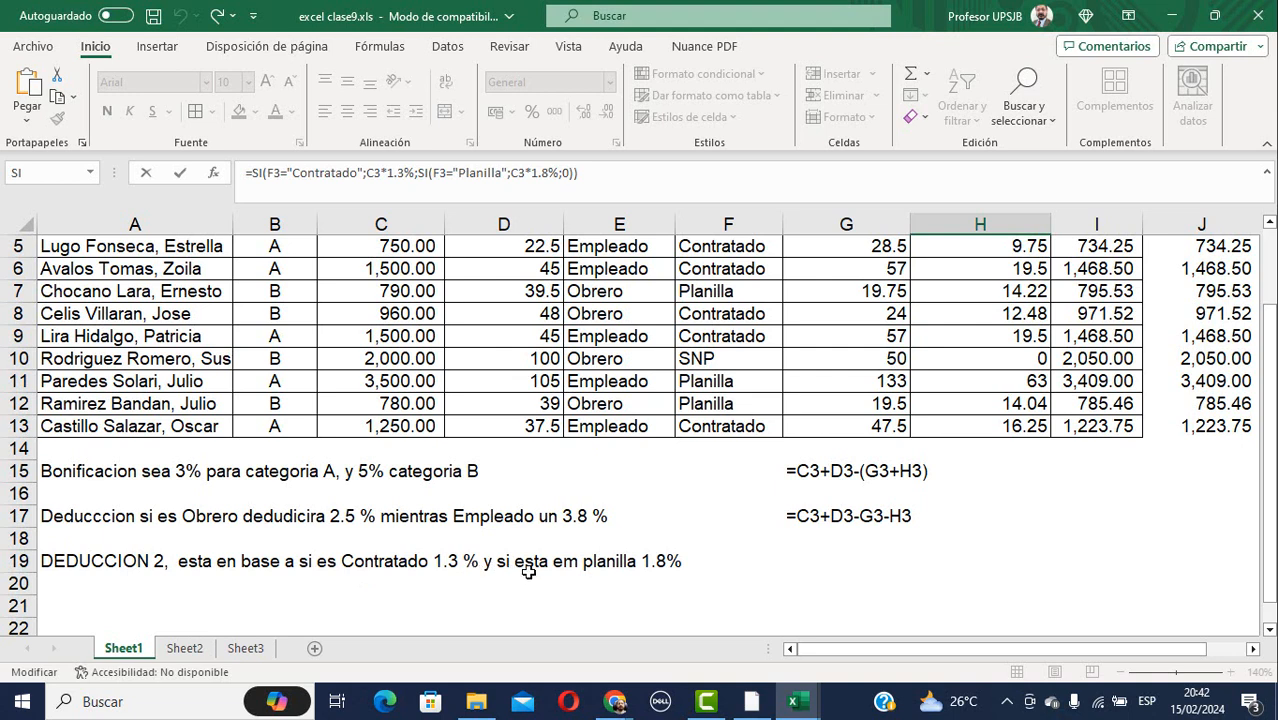
scroll(625, 581, up, 2)
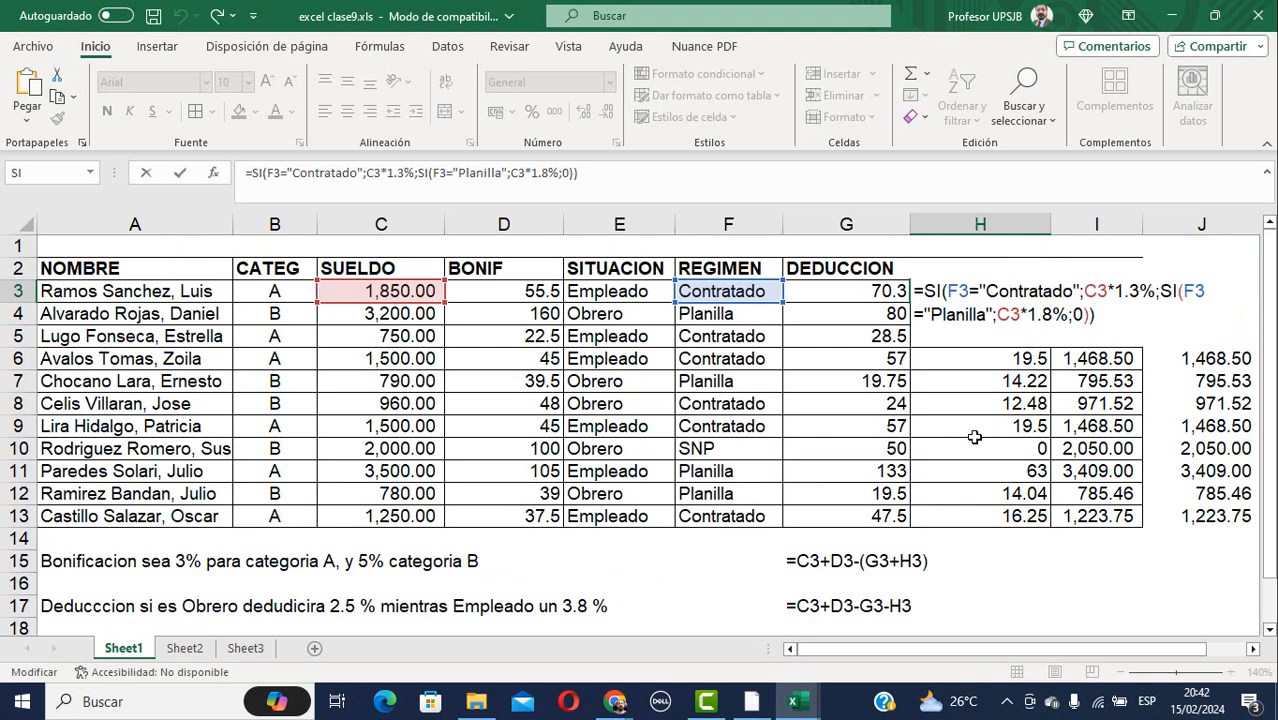
click(1016, 584)
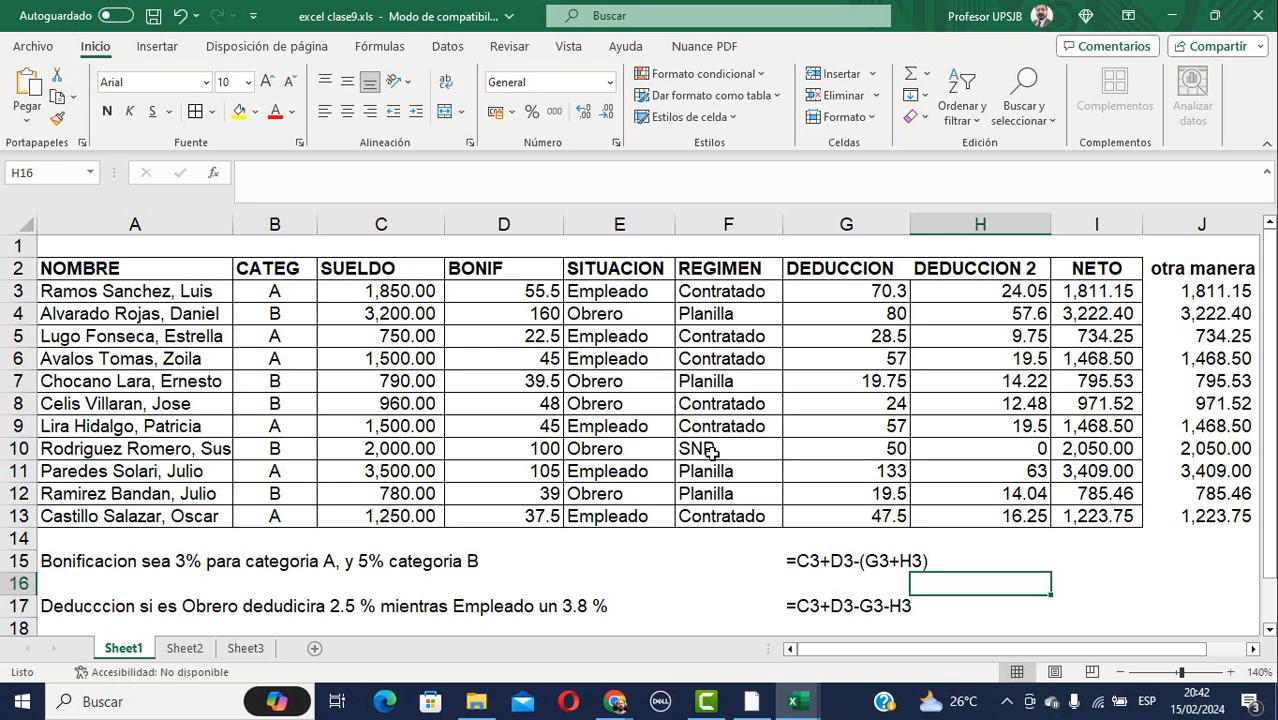
click(968, 292)
key(F2)
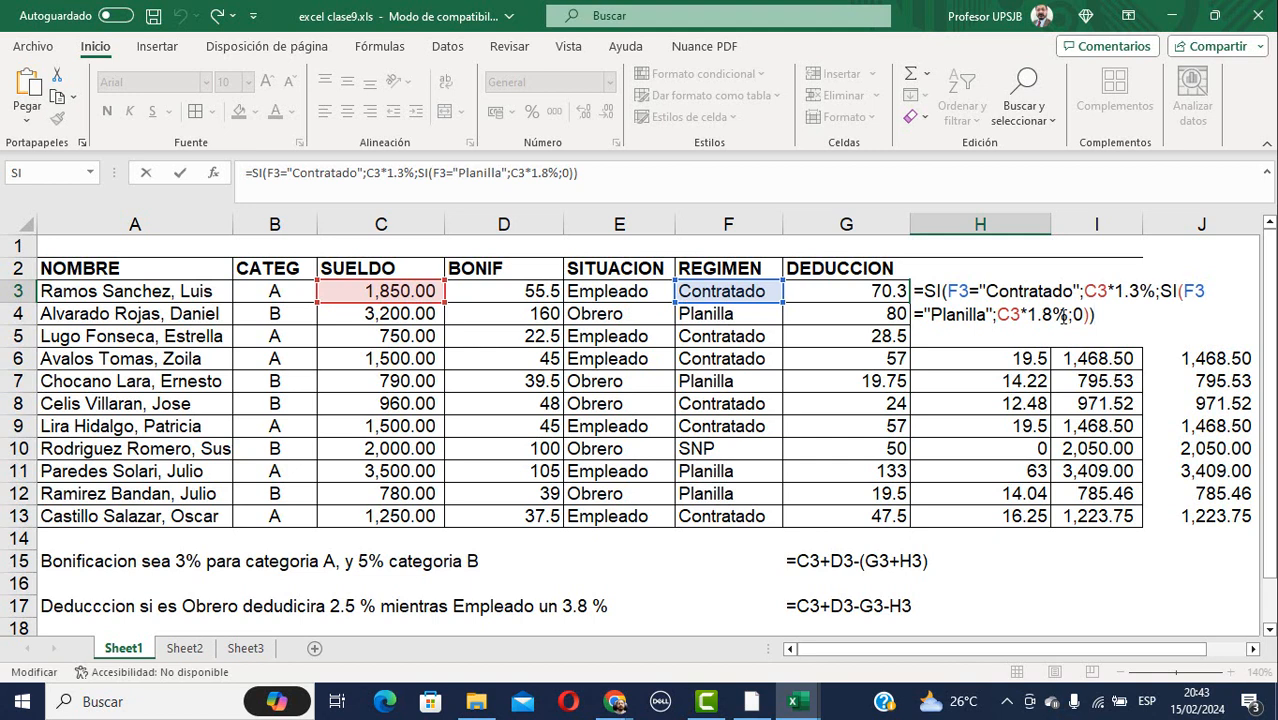
key(Return)
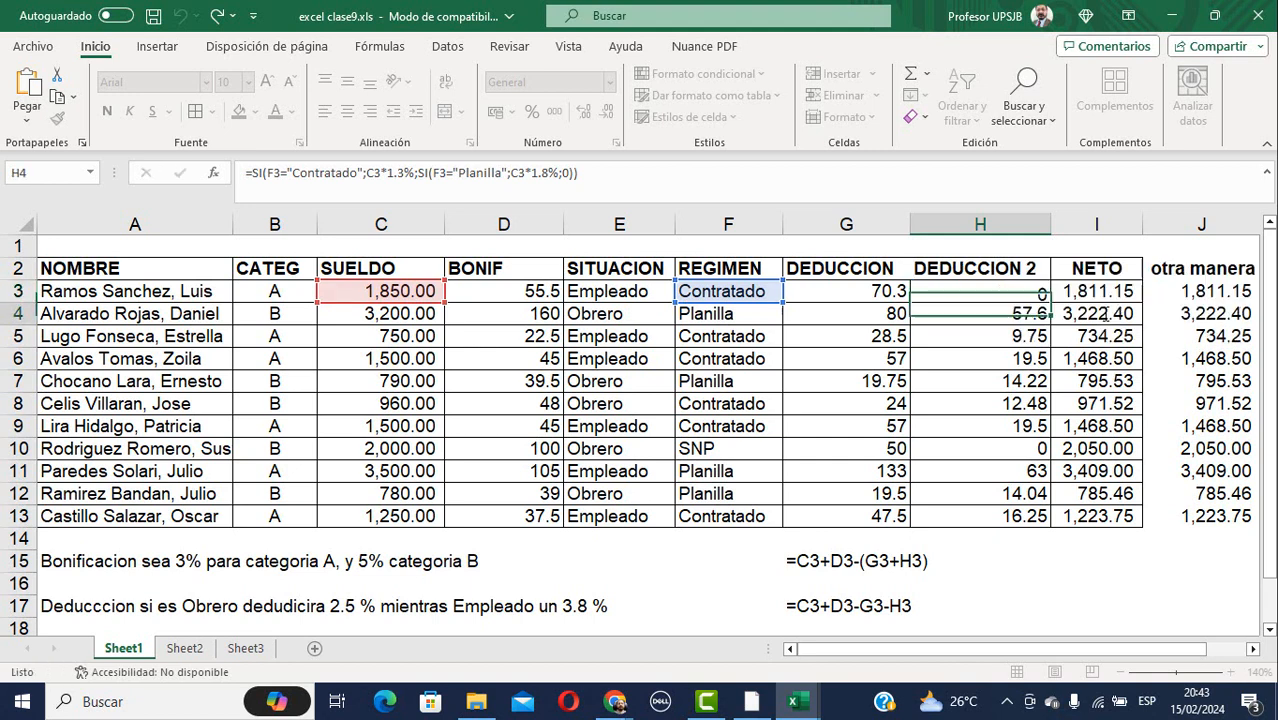
click(1013, 293)
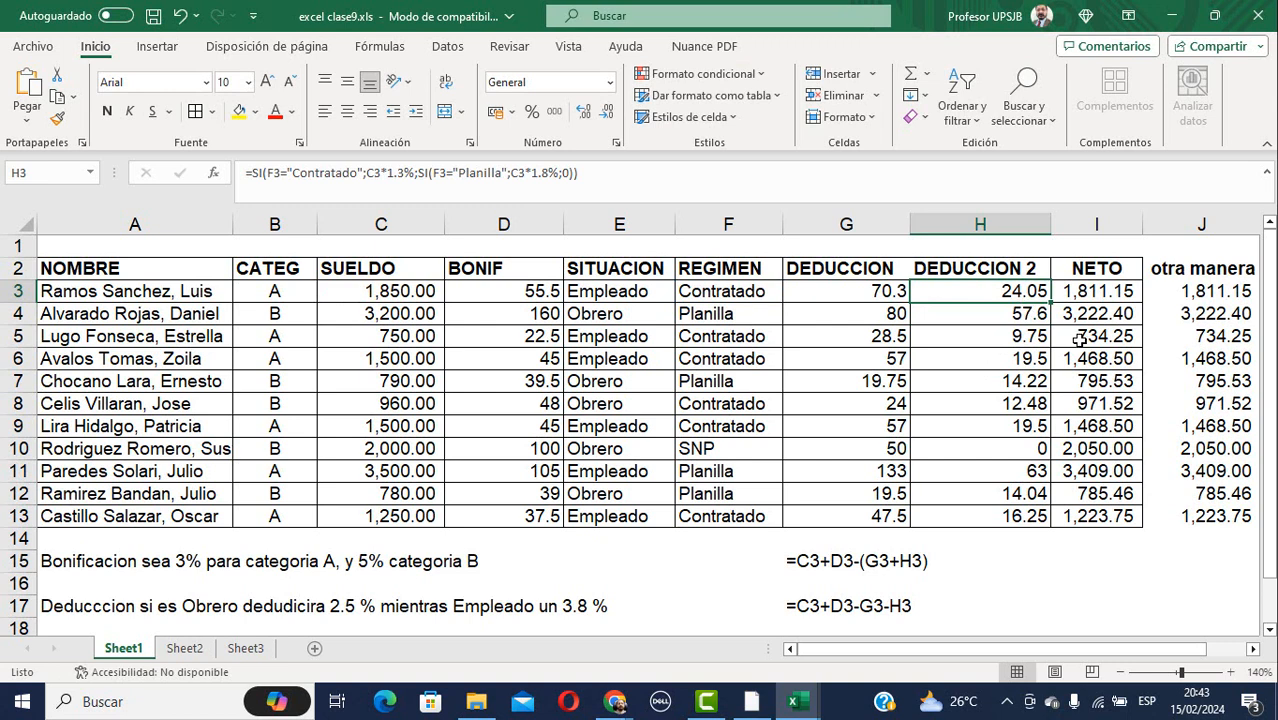
key(shift+Down)
key(shift+Down)
key(shift+Down)
key(shift+Down)
key(shift+Down)
key(shift+Down)
key(shift+Down)
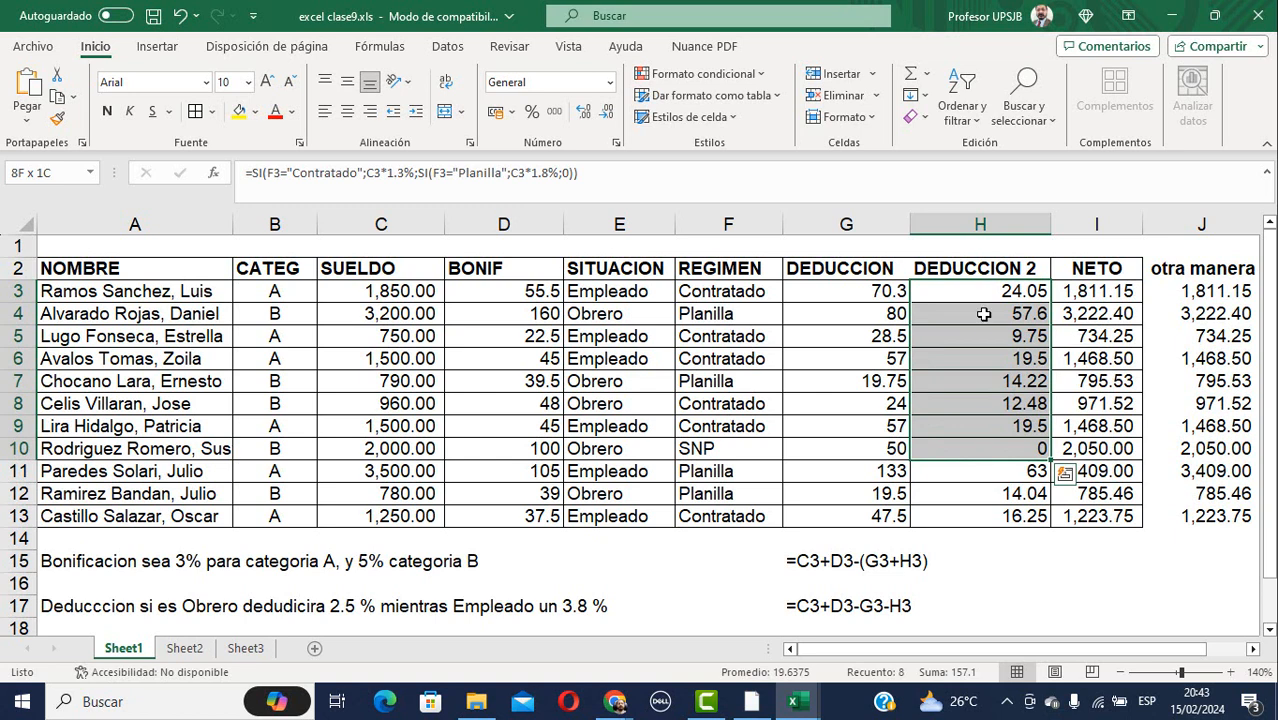
click(724, 298)
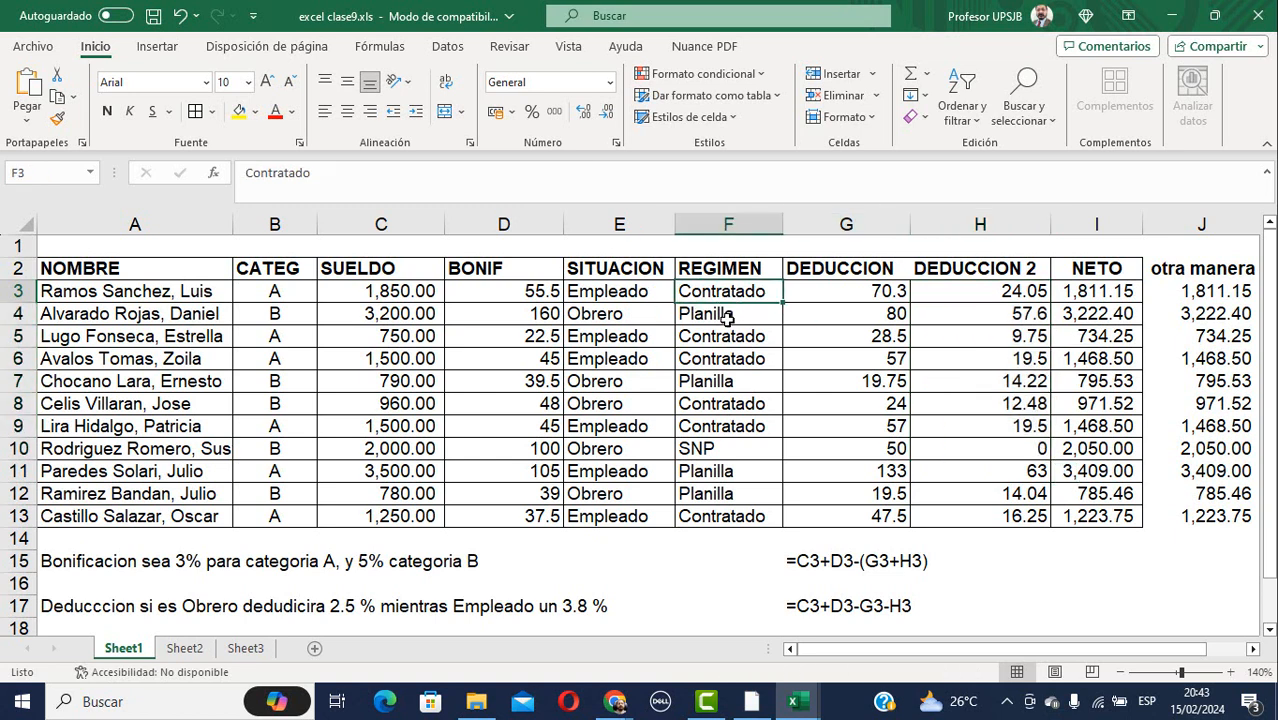
click(701, 450)
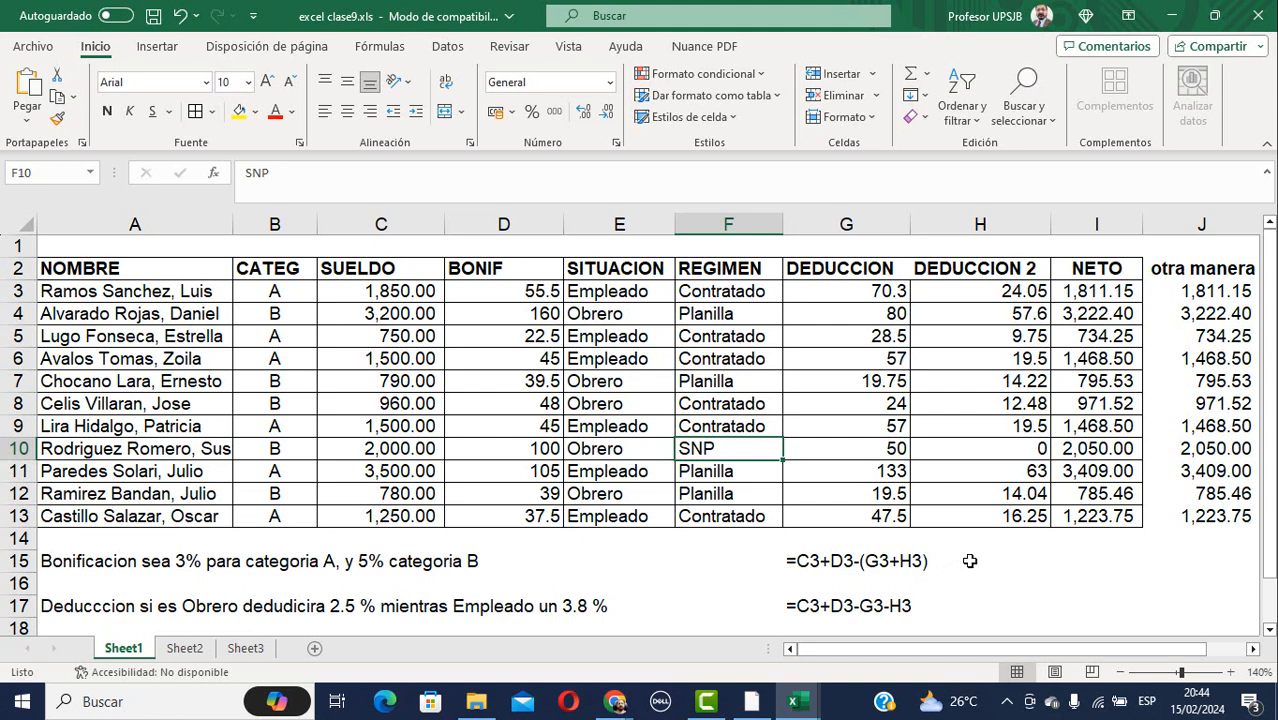
click(800, 702)
click(1016, 297)
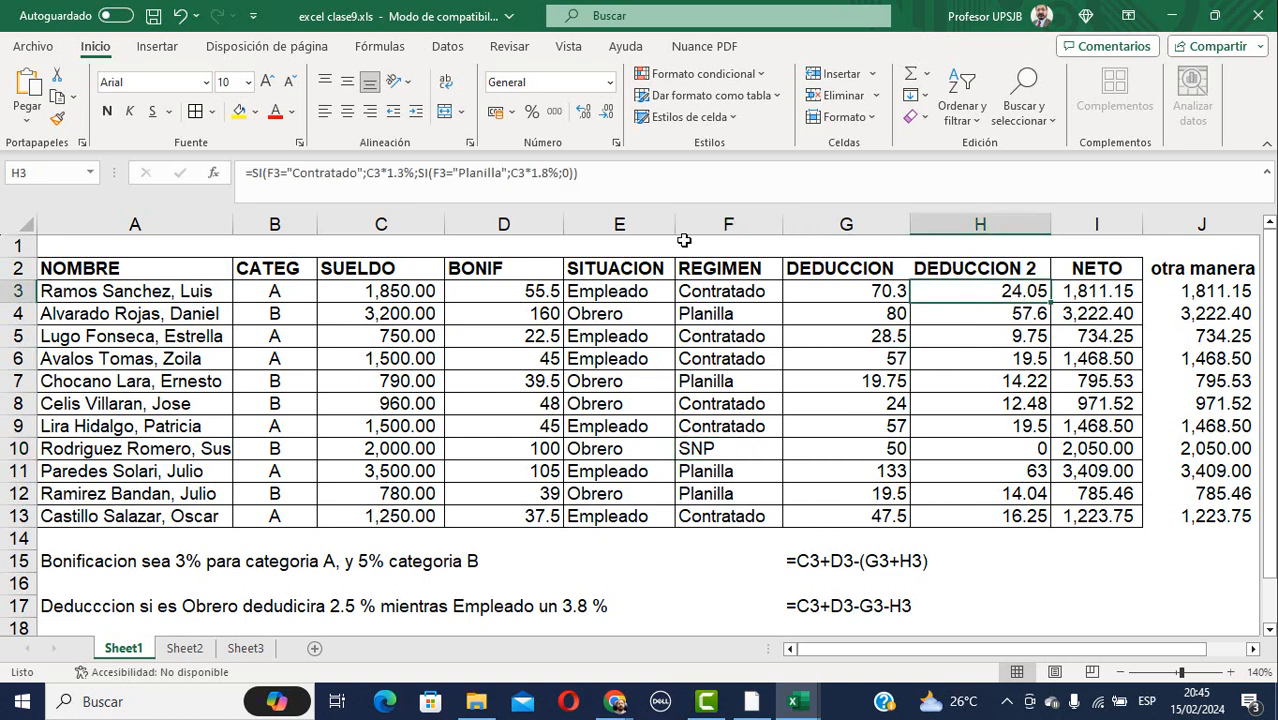
key(F2)
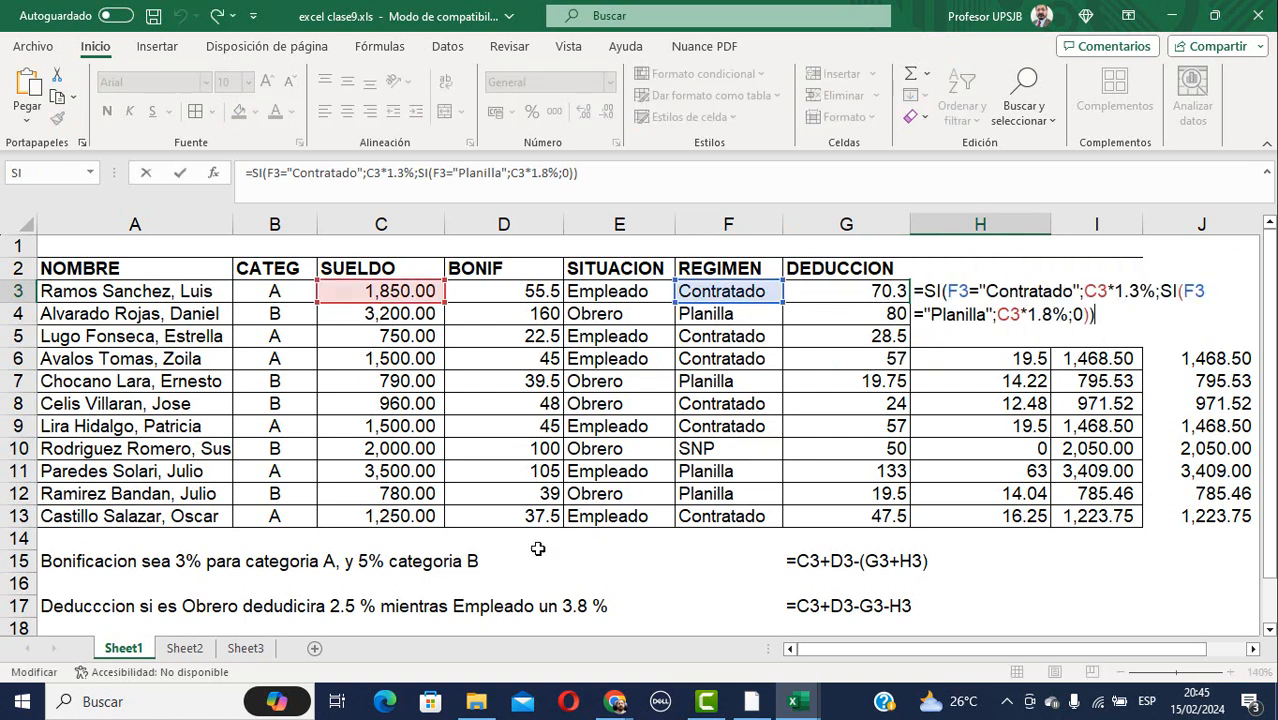
scroll(484, 560, down, 1)
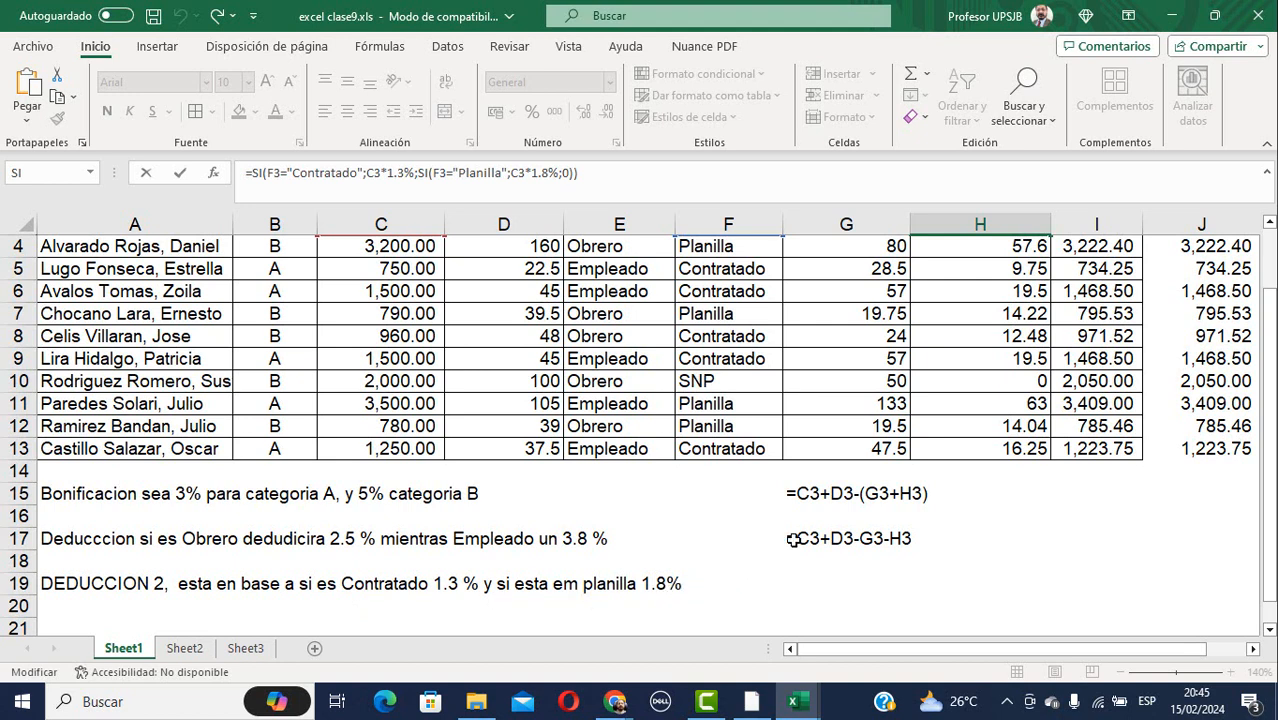
scroll(793, 540, up, 1)
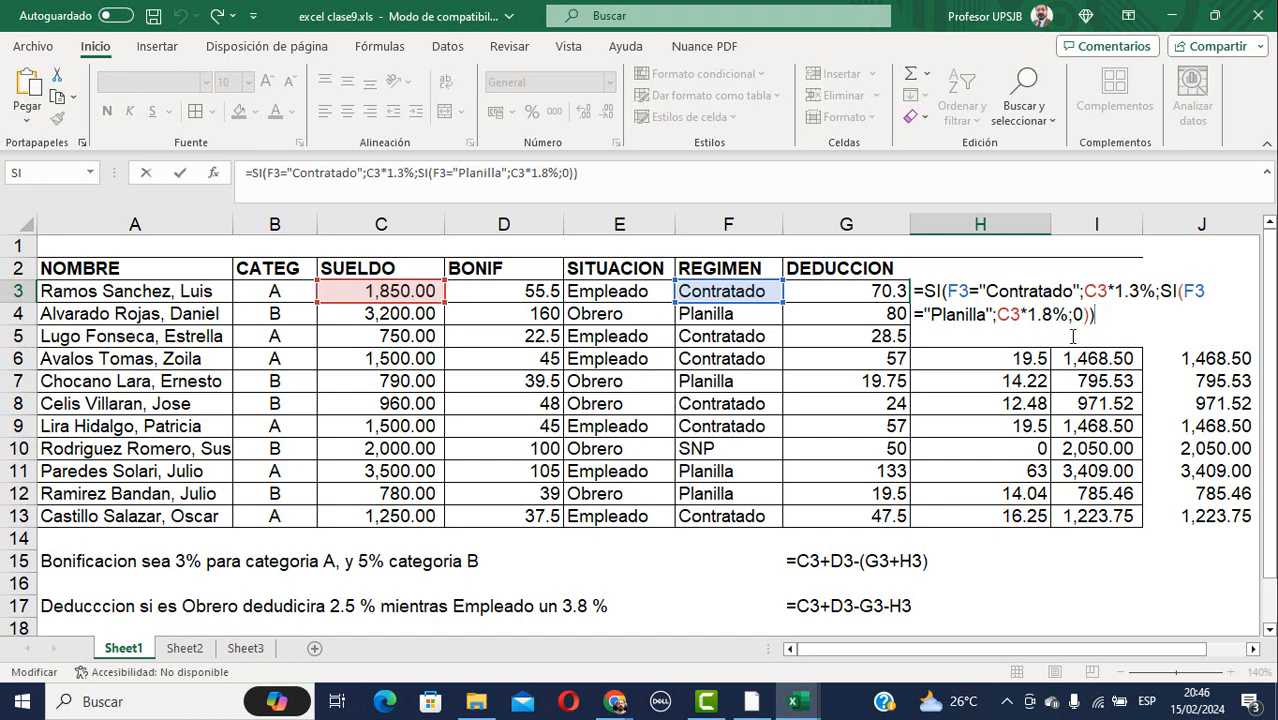
key(ctrl+Return)
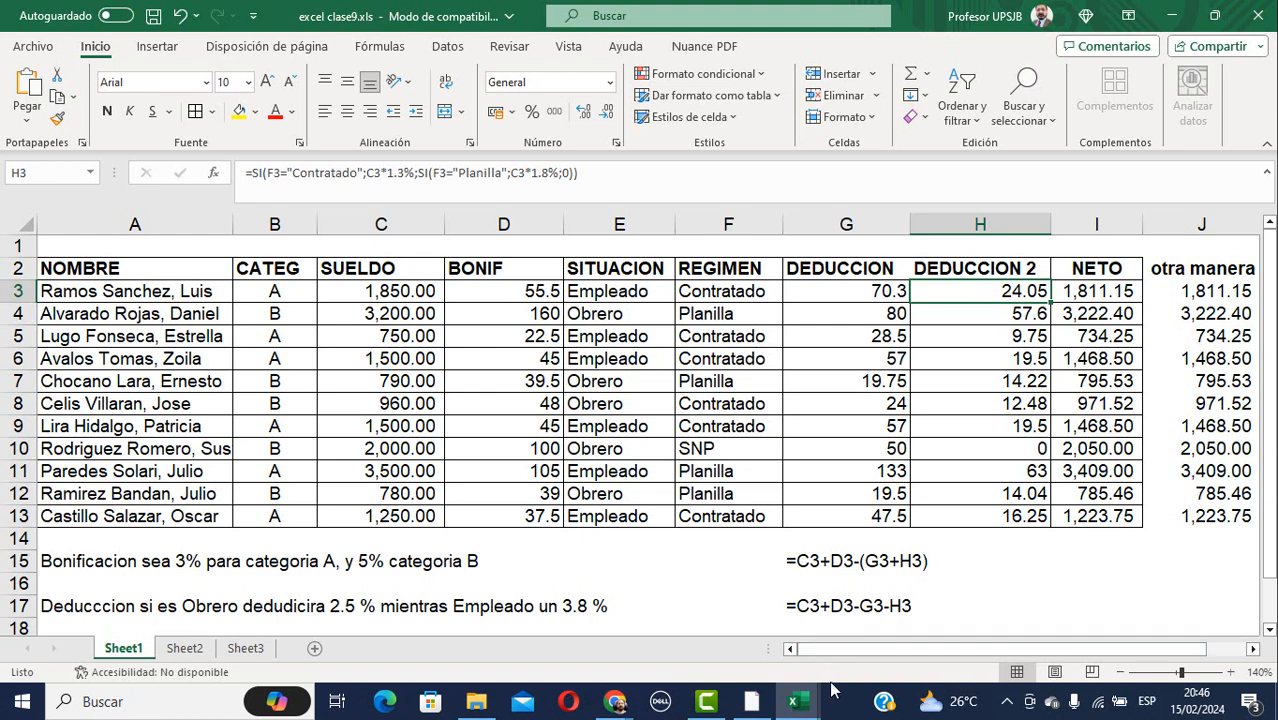
mouse_move(614, 700)
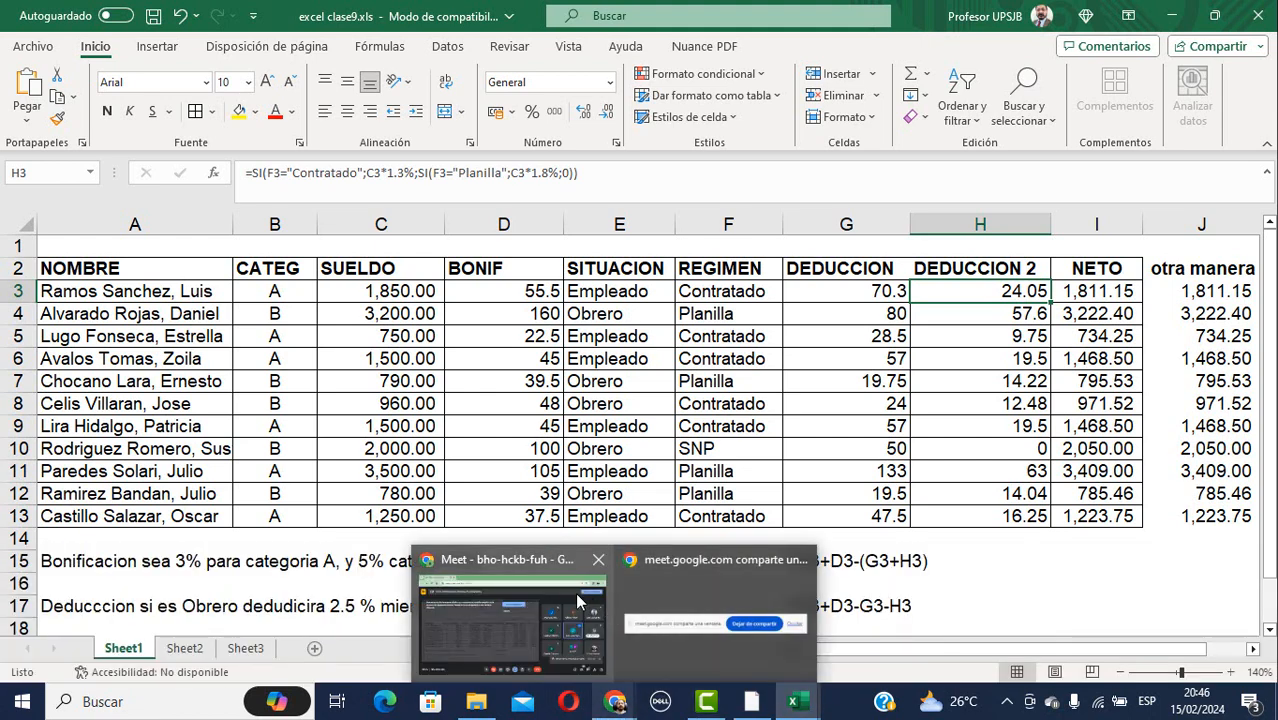
mouse_move(534, 552)
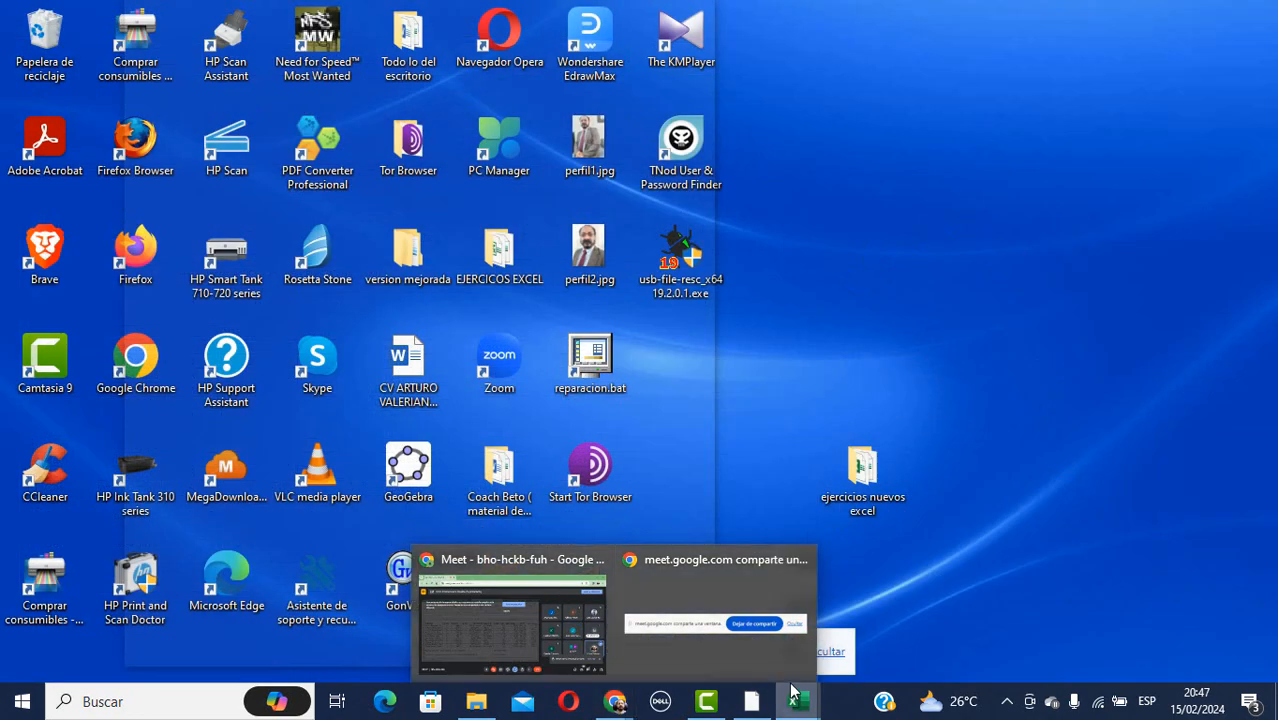
click(786, 688)
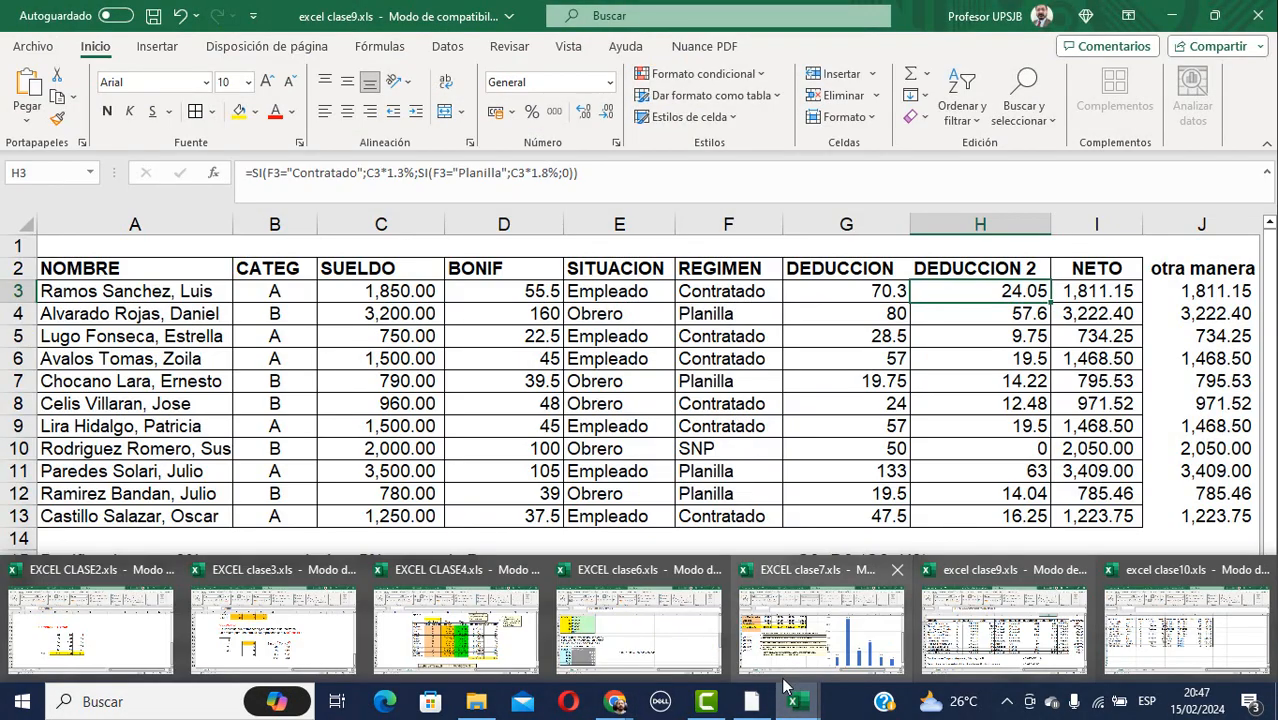
click(1207, 628)
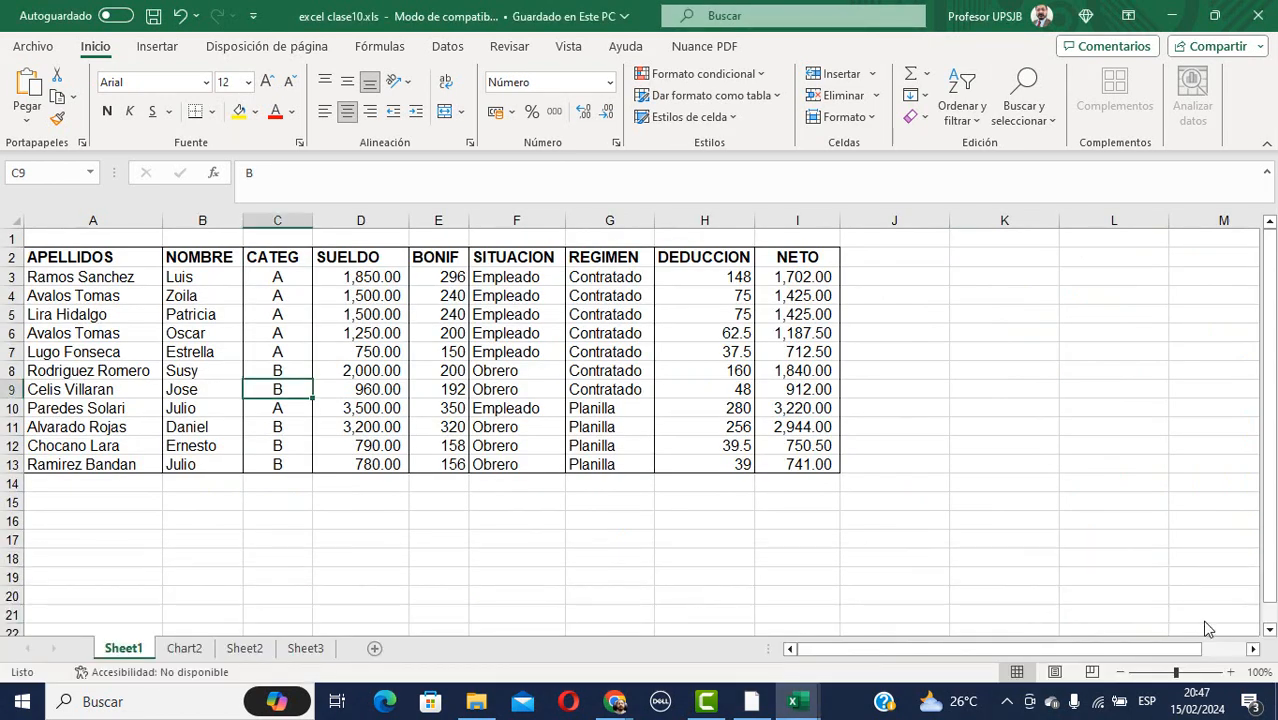
click(800, 706)
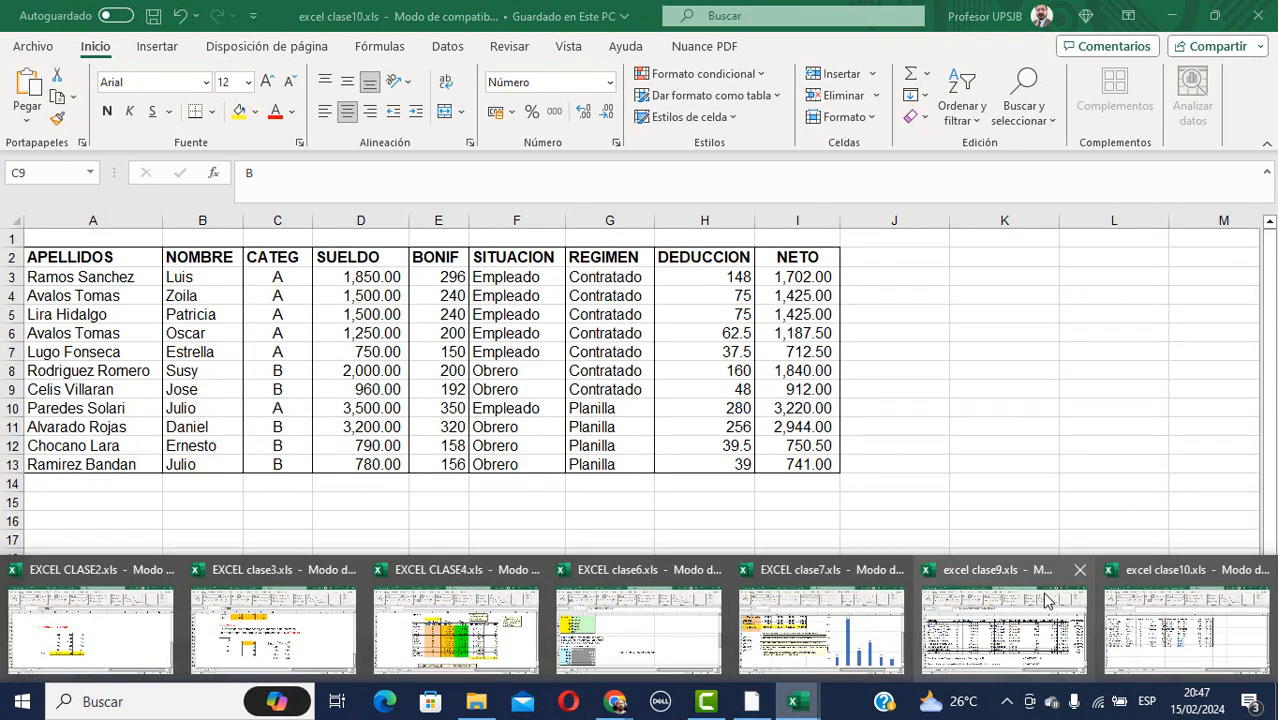
mouse_move(1040, 610)
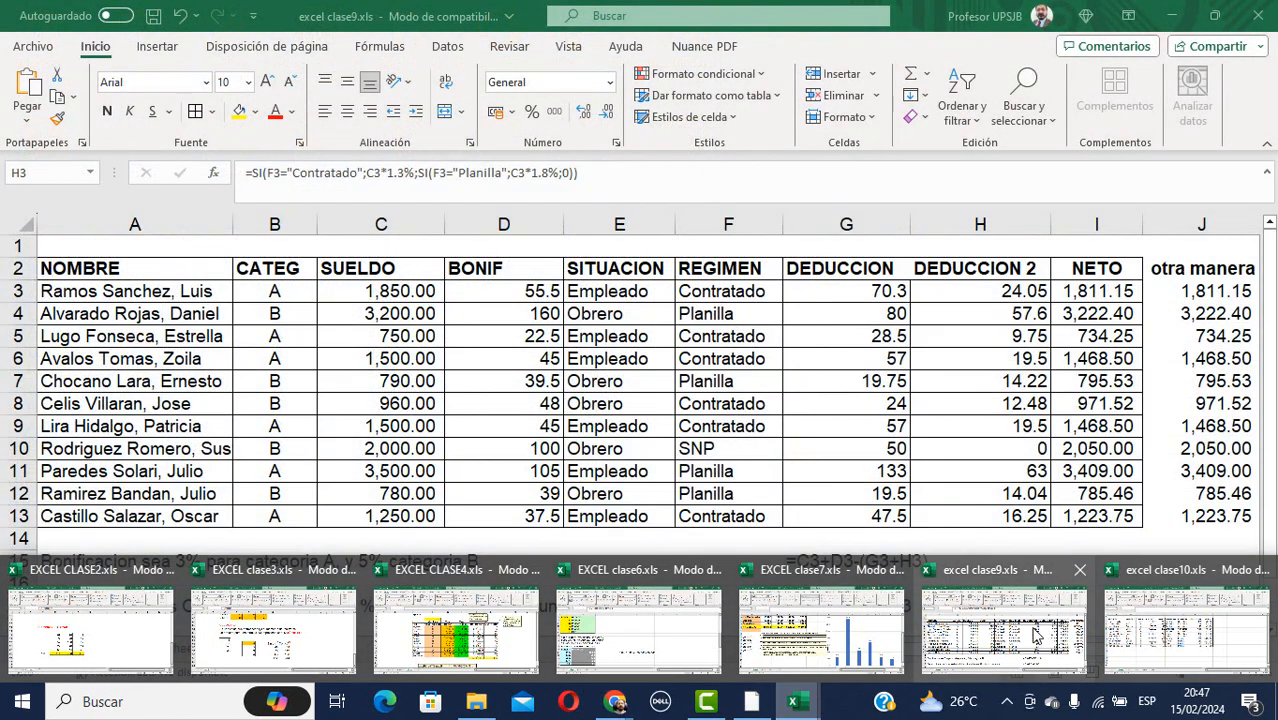
Back in the clase9 workbook, remove the leading '=' so J3 becomes plain text.
click(1036, 636)
drag(940, 652, 975, 653)
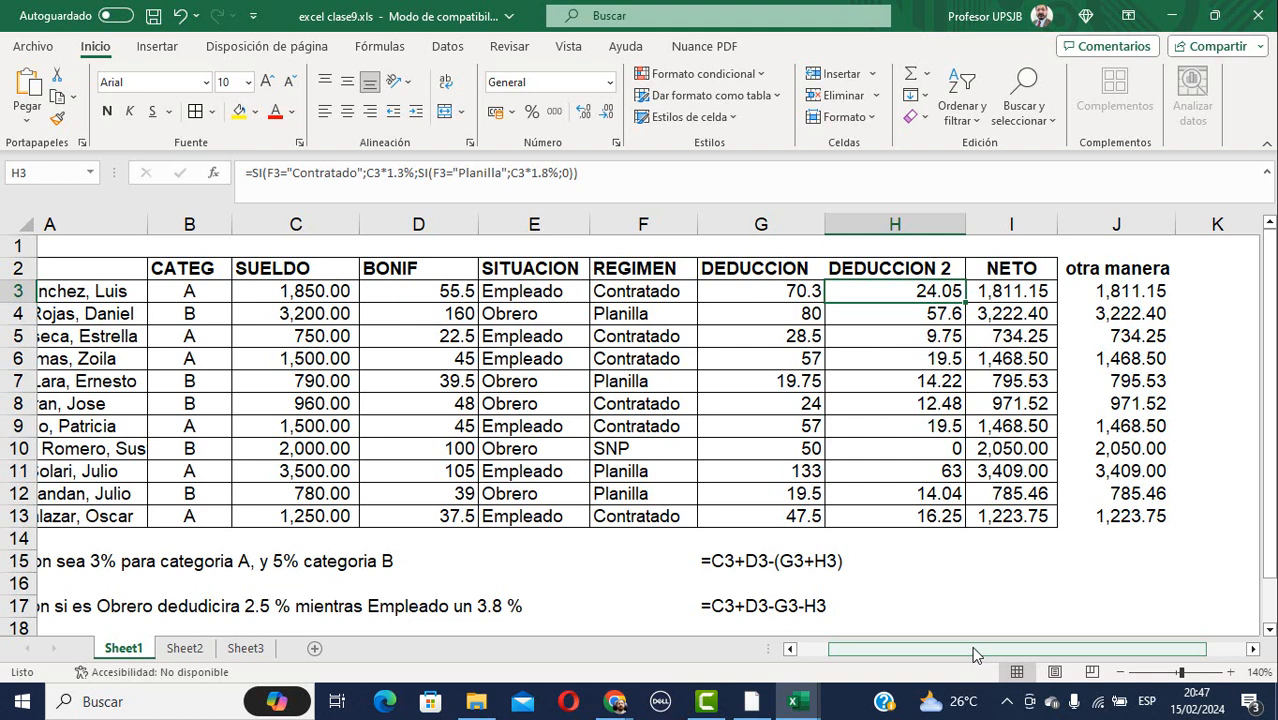
click(1132, 290)
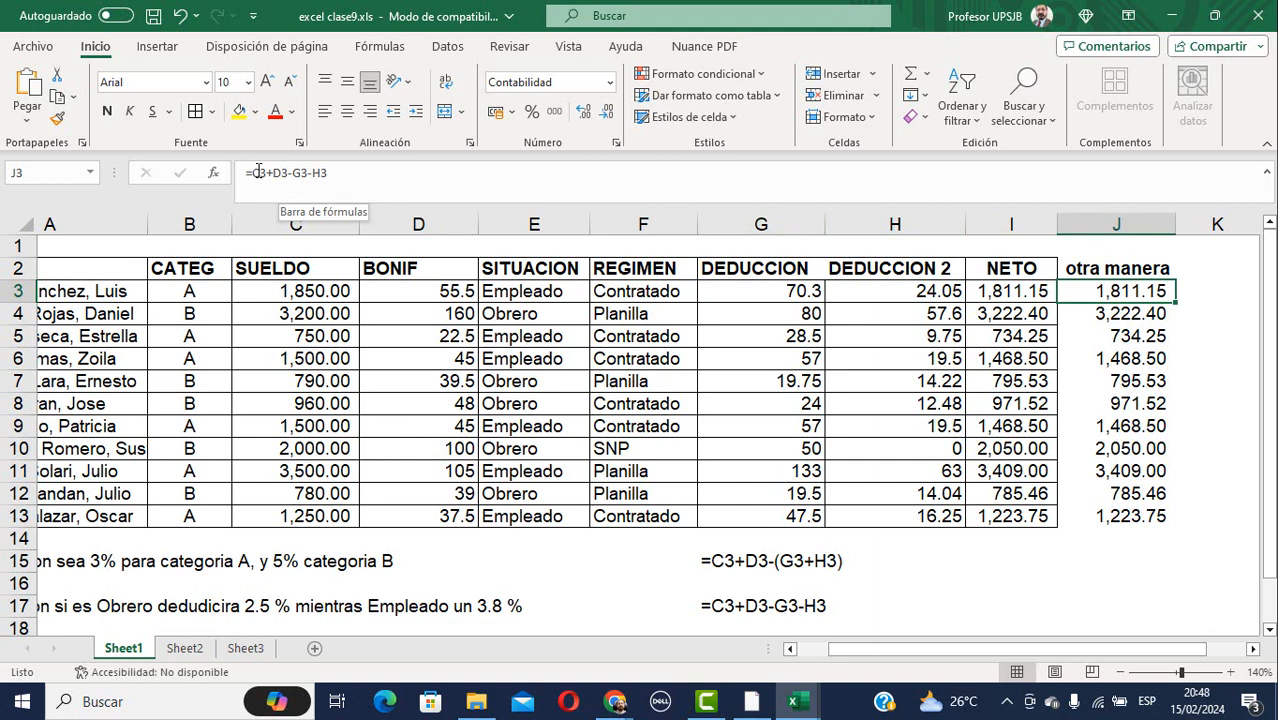
click(251, 172)
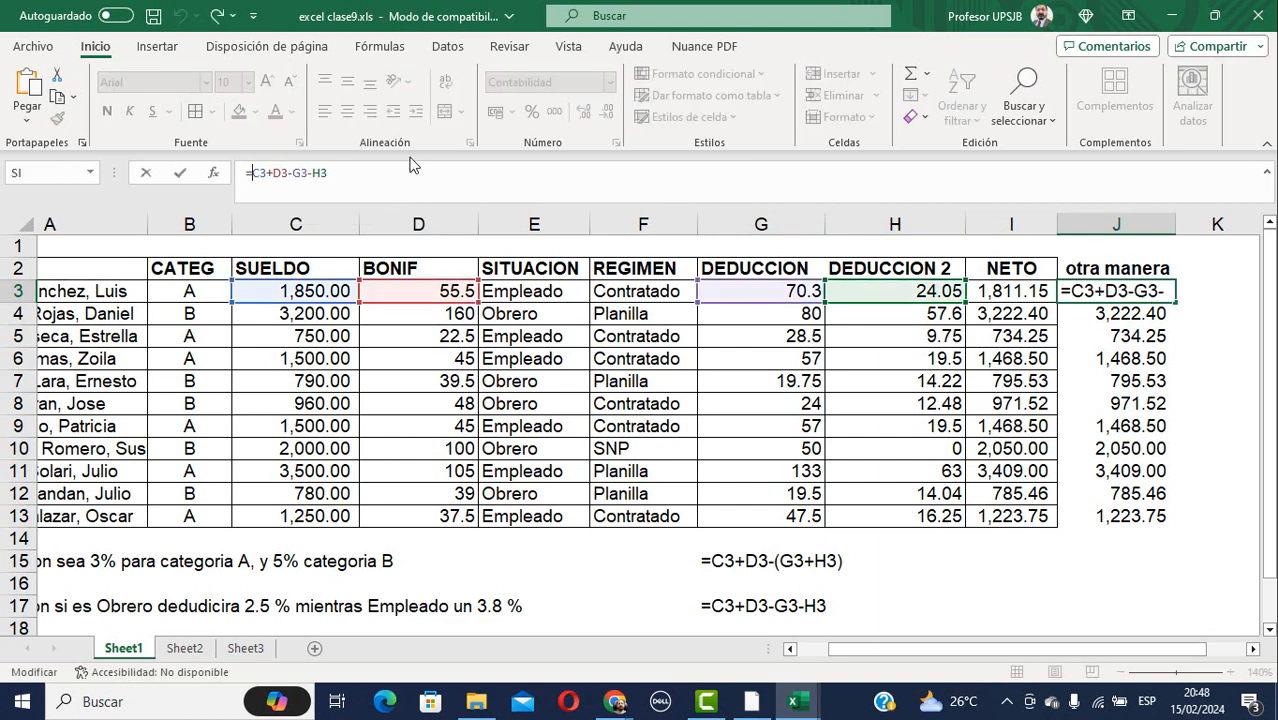
key(BackSpace)
key(Return)
key(Up)
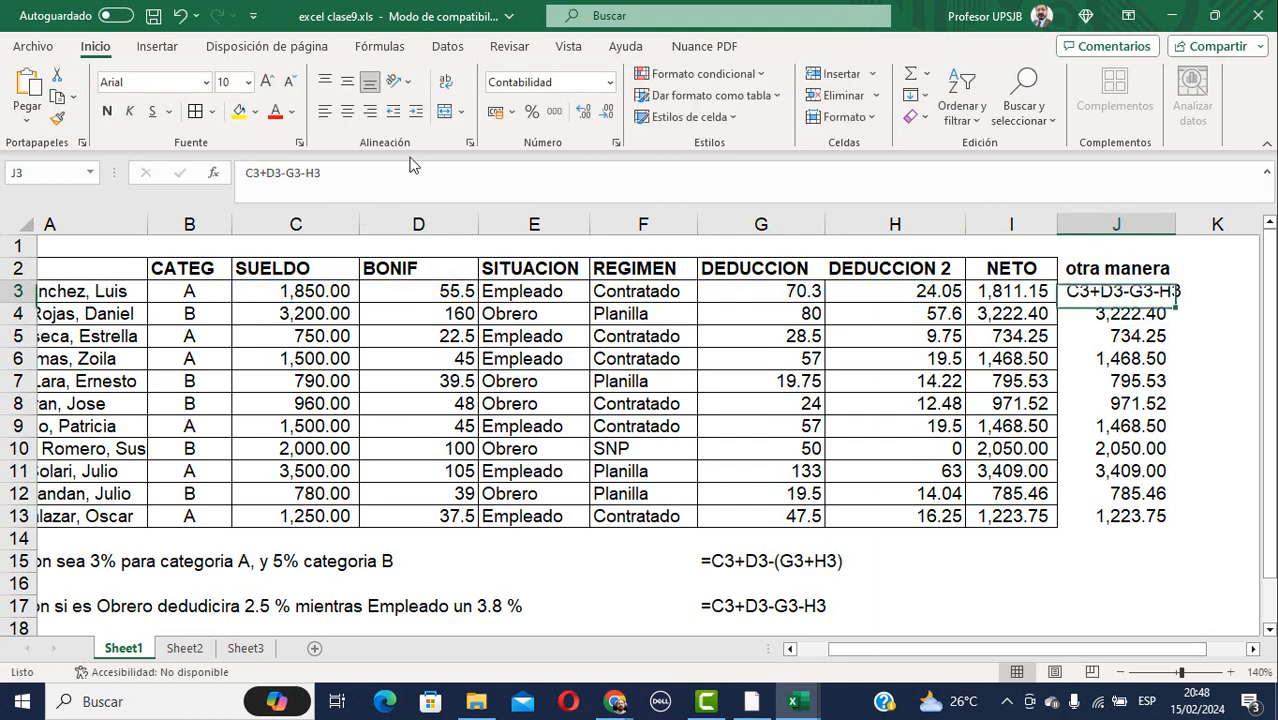
Clear J4:J13 and copy J3's text entry down through row 13.
key(Down)
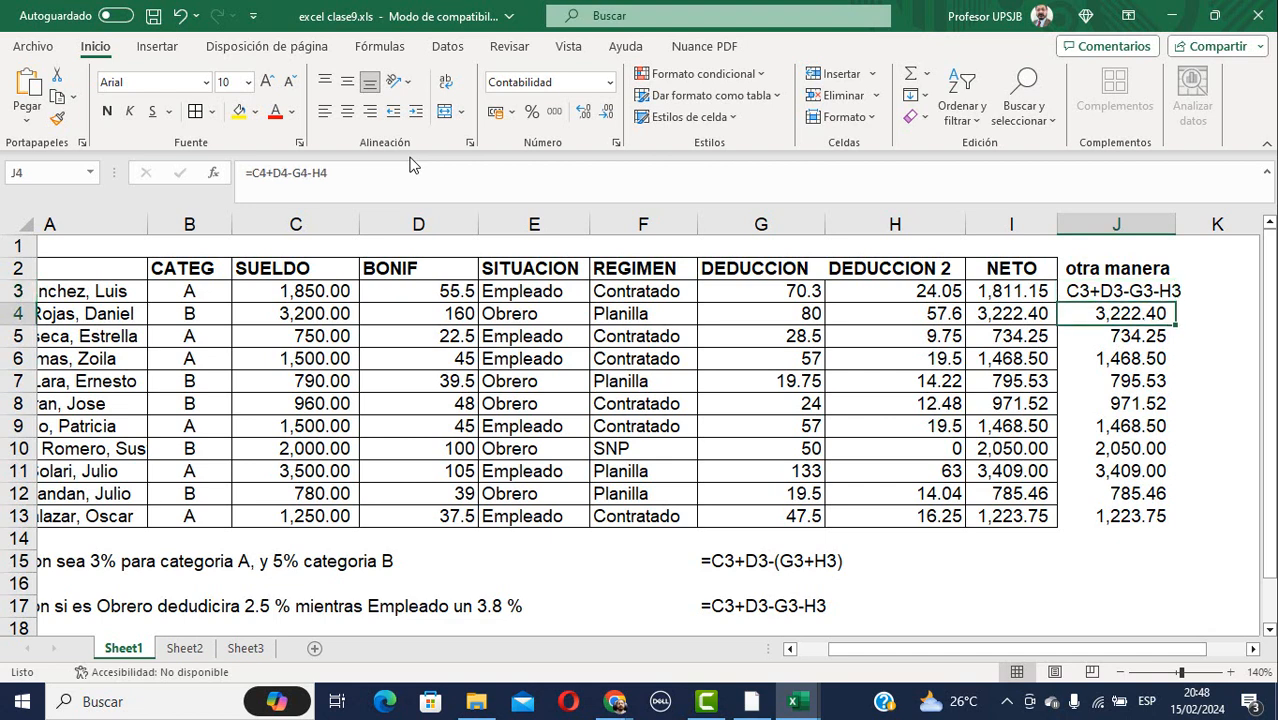
key(shift+Down)
key(shift+Down)
key(shift+Down)
key(shift+Down)
key(shift+Down)
key(shift+Down)
key(shift+Down)
key(shift+Down)
key(shift+Down)
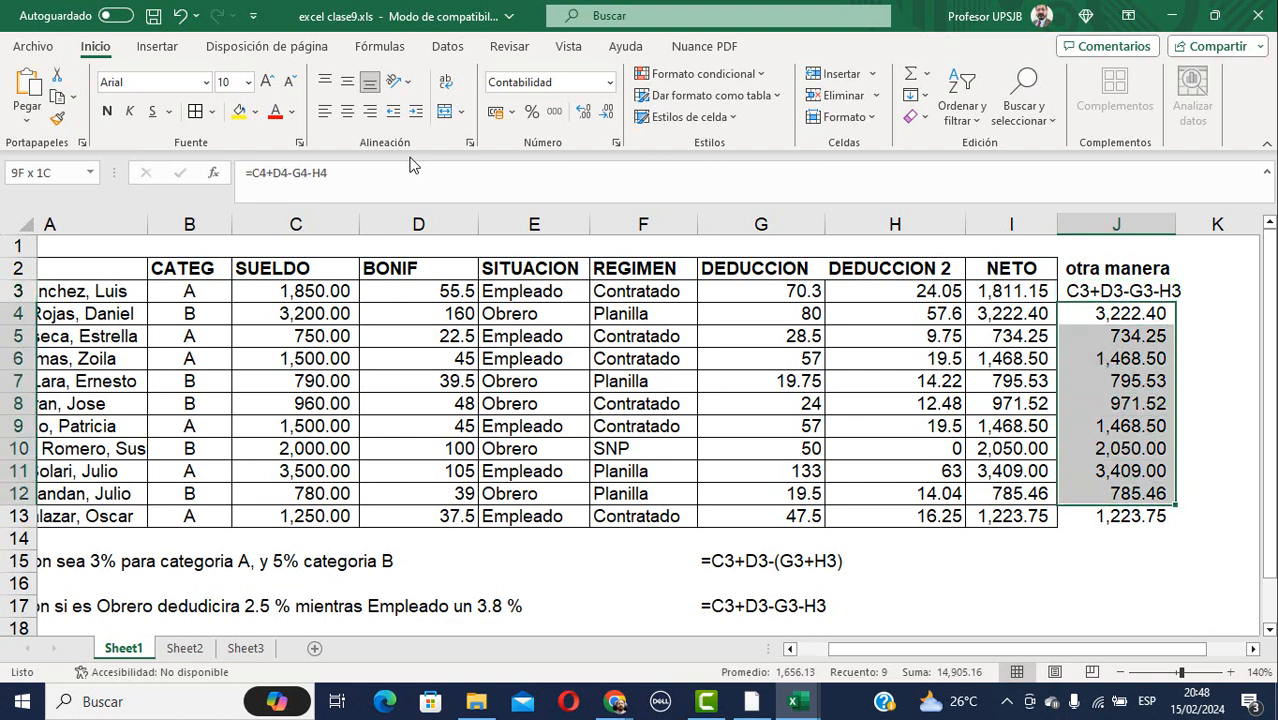
key(Delete)
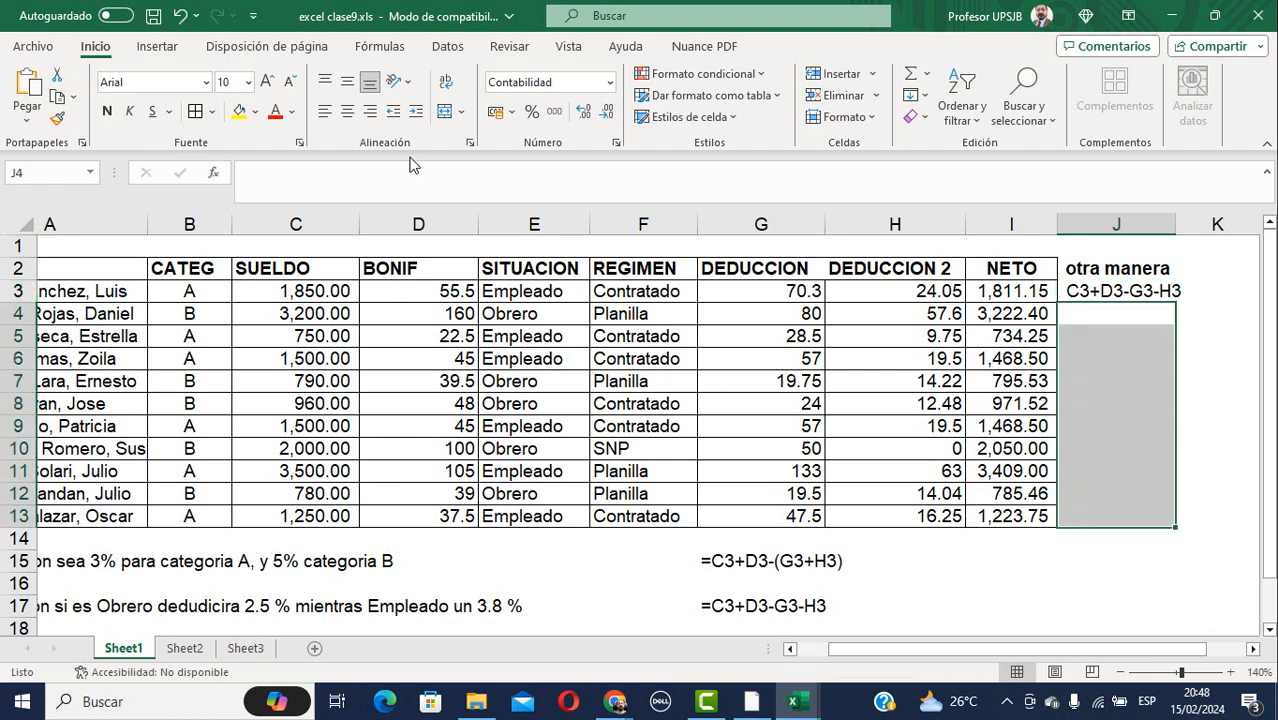
key(Up)
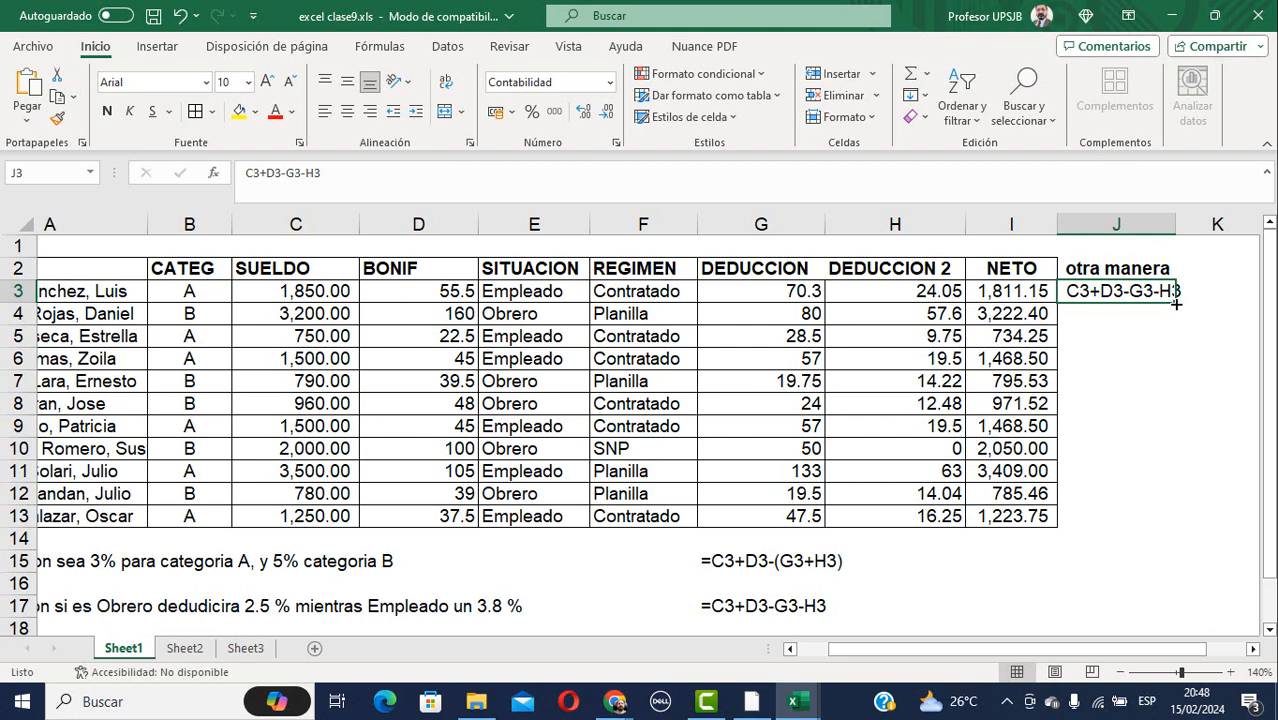
drag(1178, 303, 1172, 527)
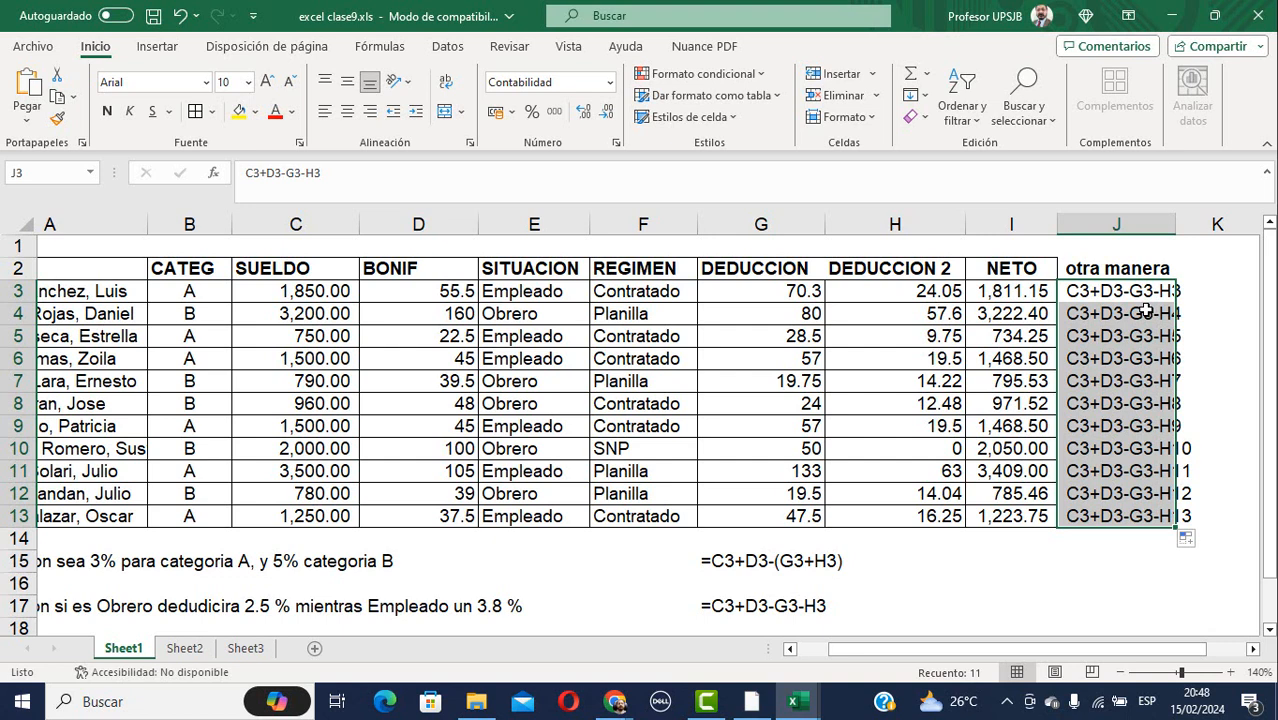
Restore the '=' in J3 so =C3+D3-G3-H3 calculates 1,811.15.
click(1074, 291)
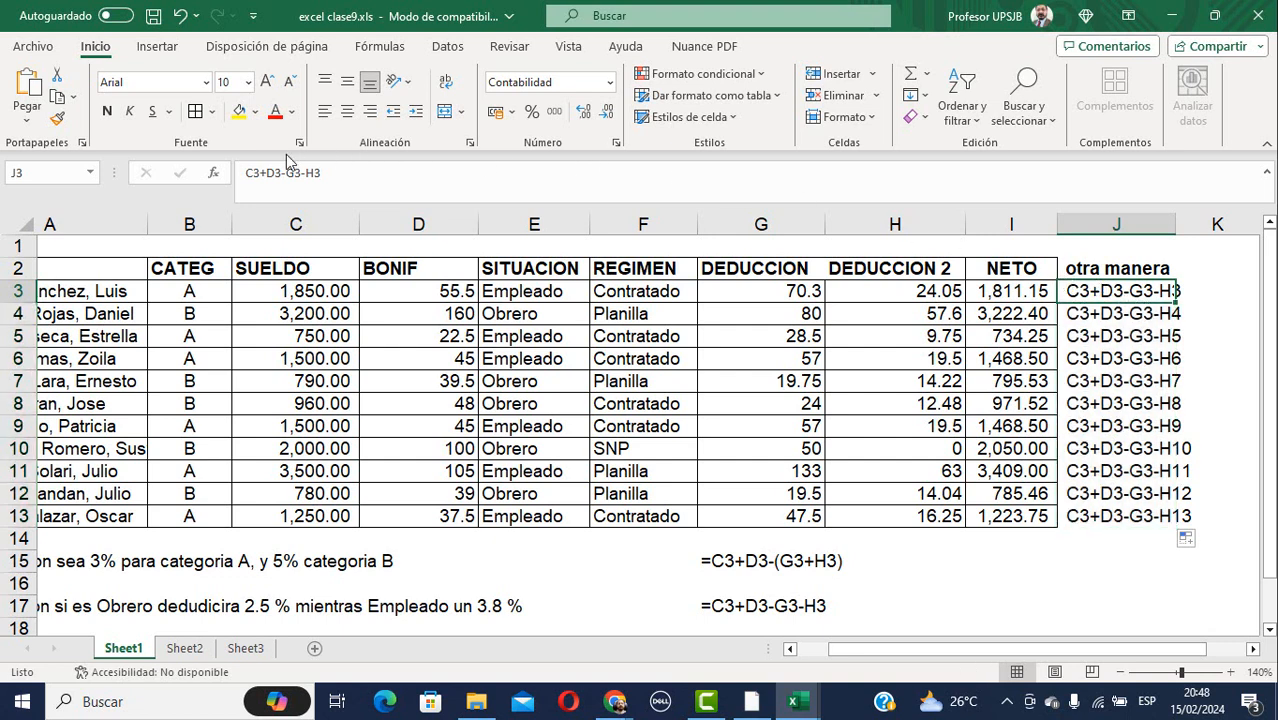
click(246, 174)
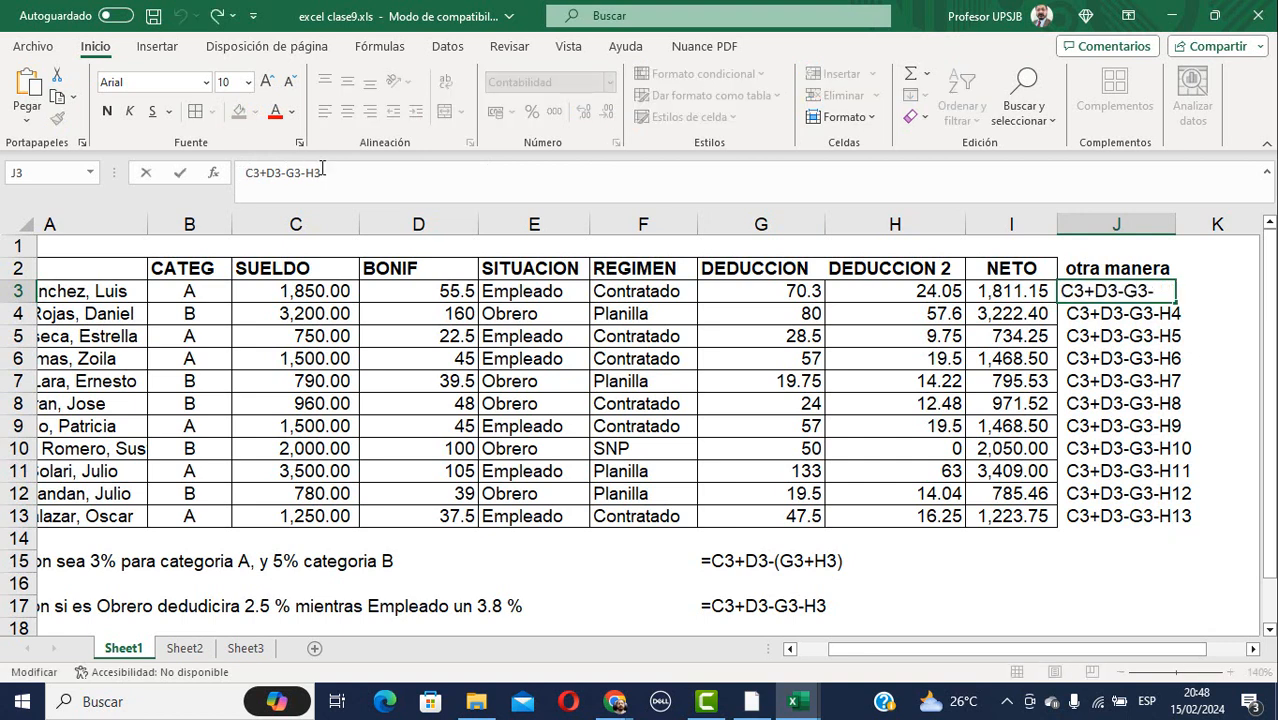
text(=)
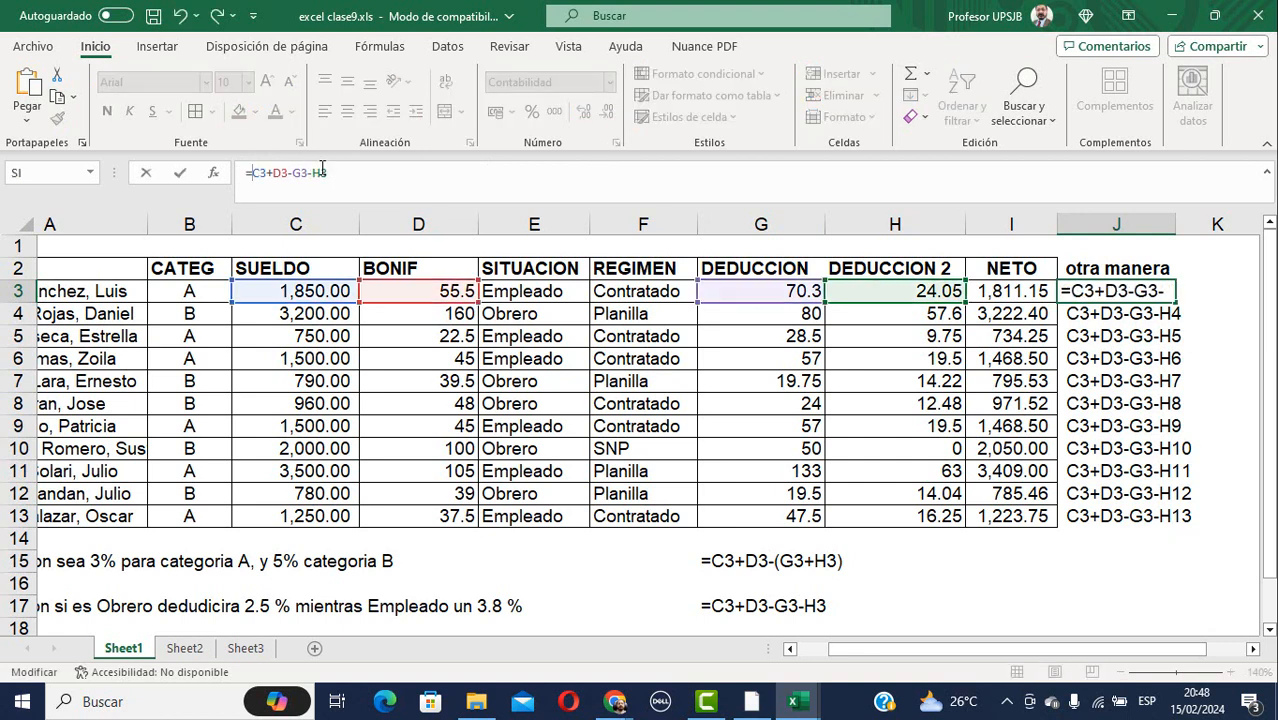
key(Return)
key(Up)
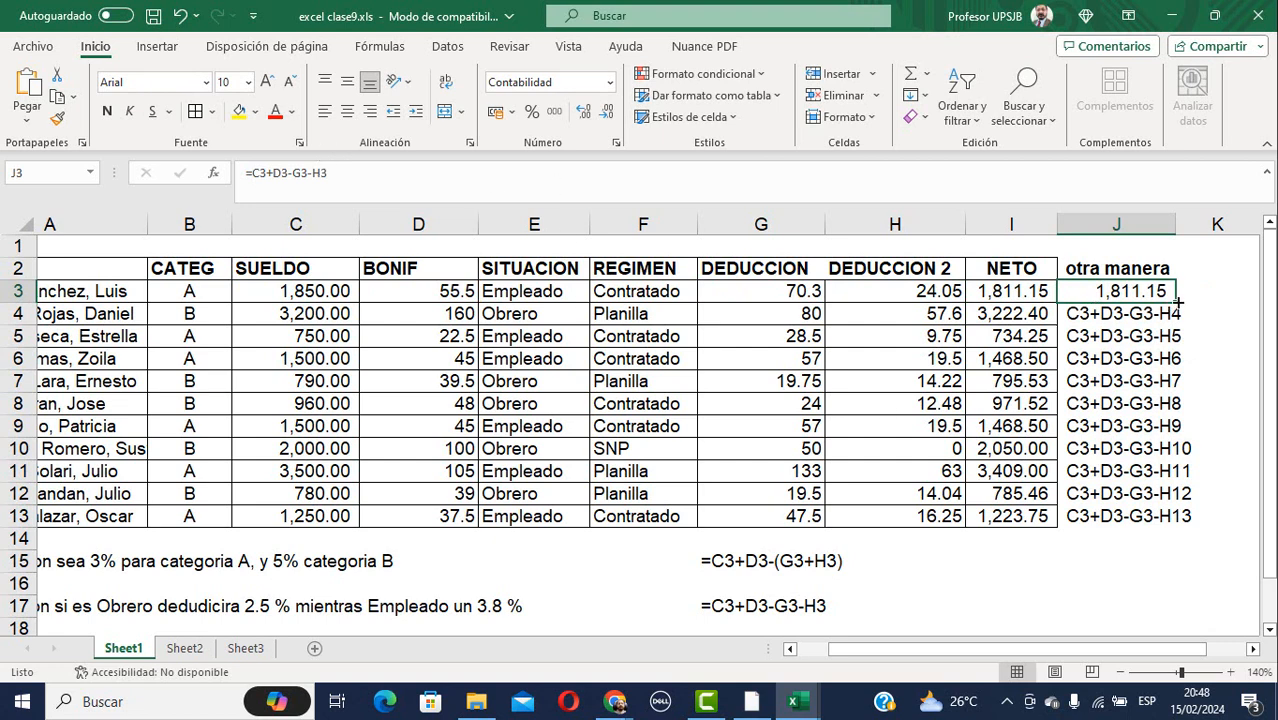
Fill =C3+D3-G3-H3 down J3:J13, giving net pay from 734.25 to 3,409.00.
drag(1179, 303, 1172, 518)
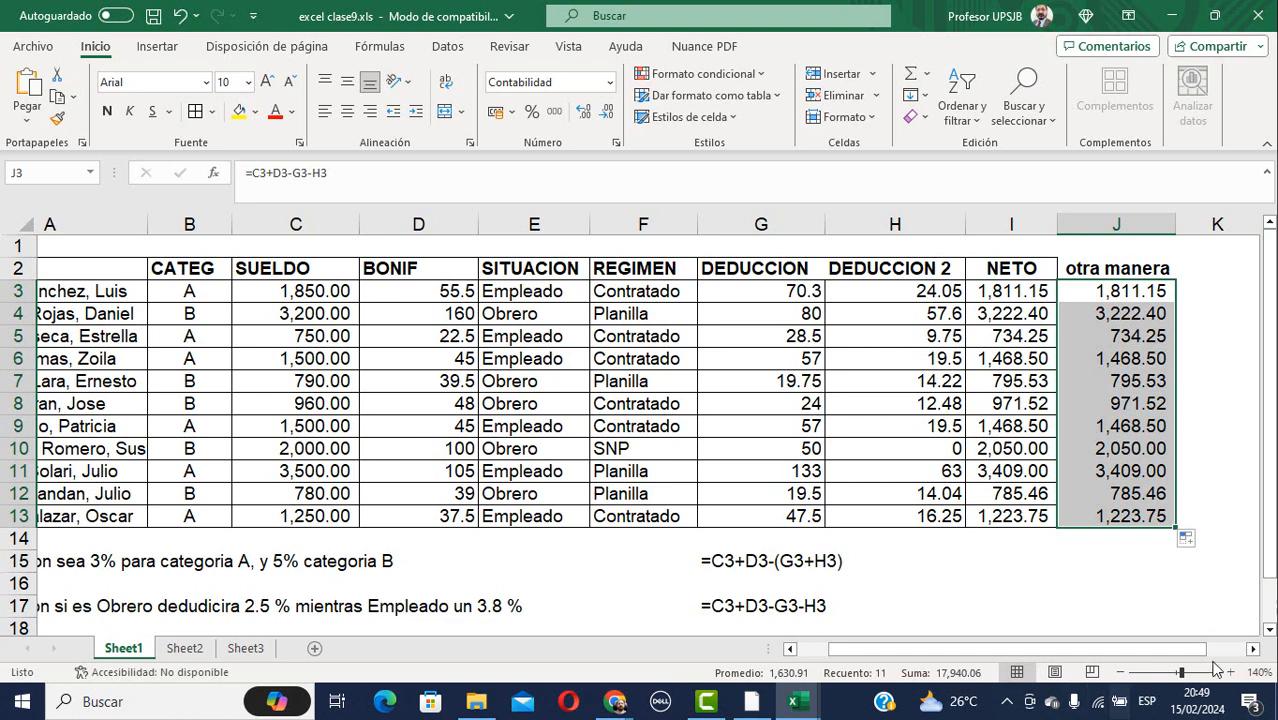
mouse_move(617, 710)
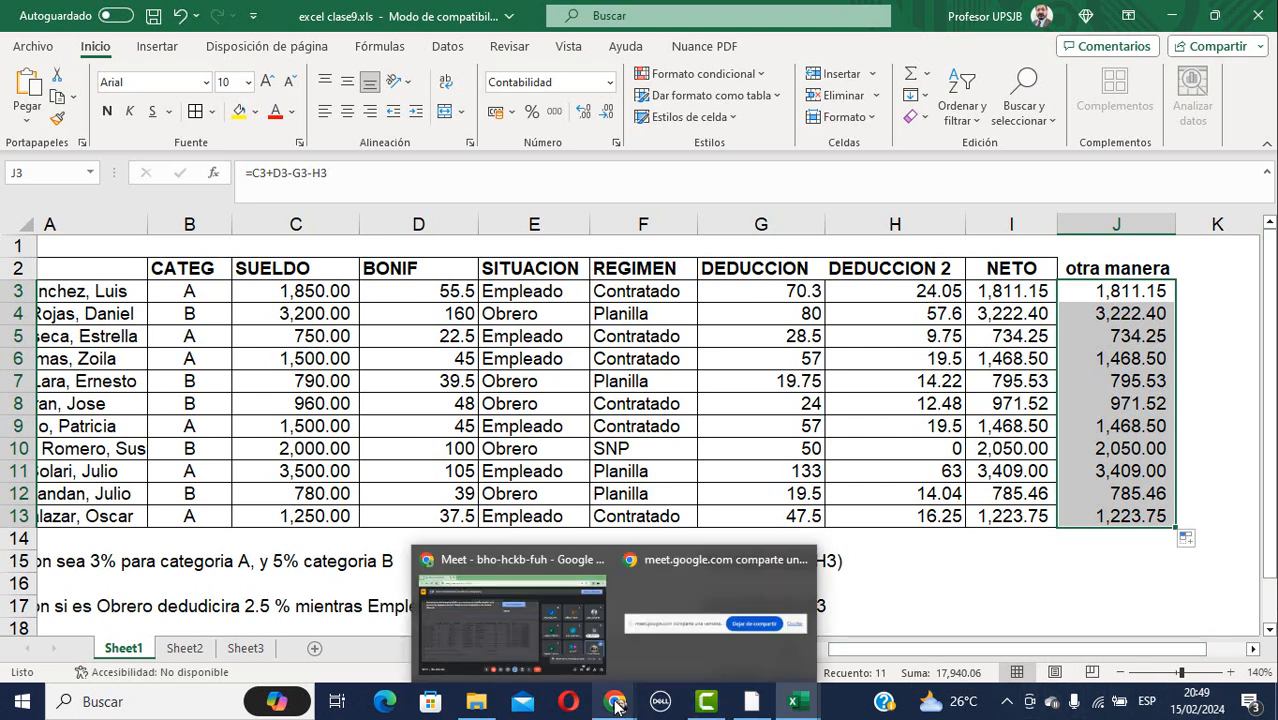
Bring the Meet window forward, toggle the microphone off, then turn it back on.
click(526, 553)
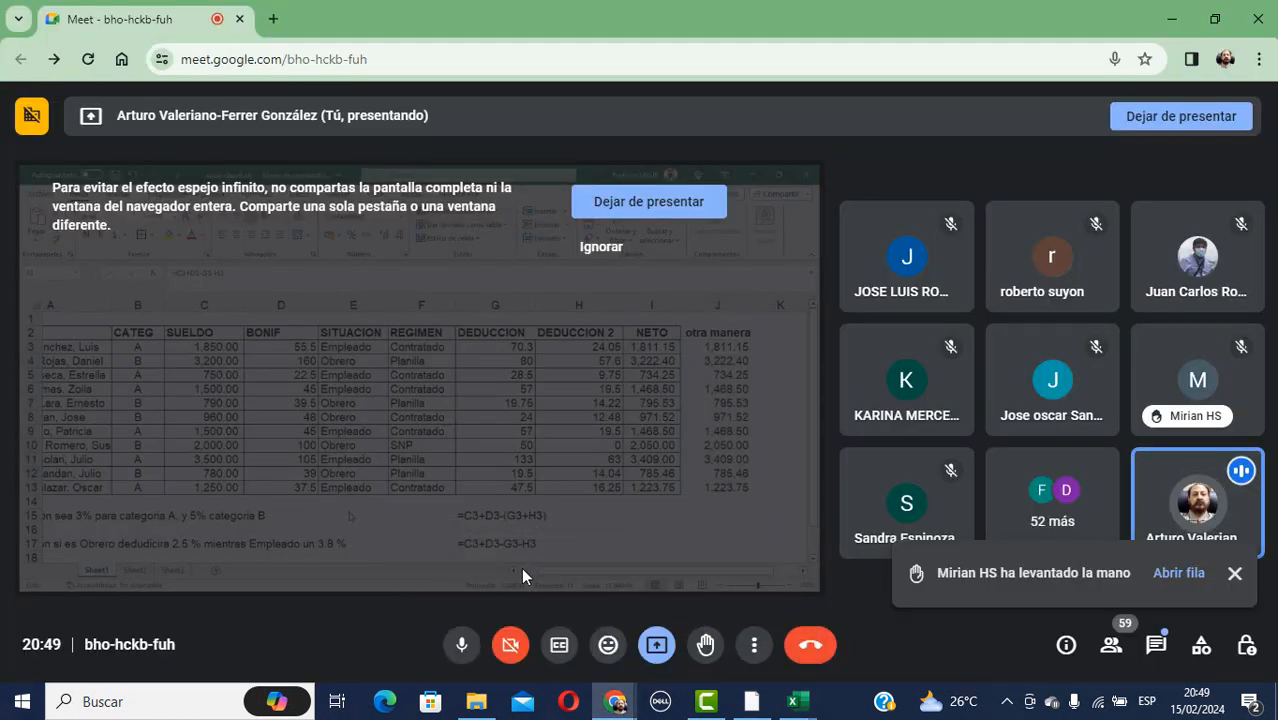
click(461, 644)
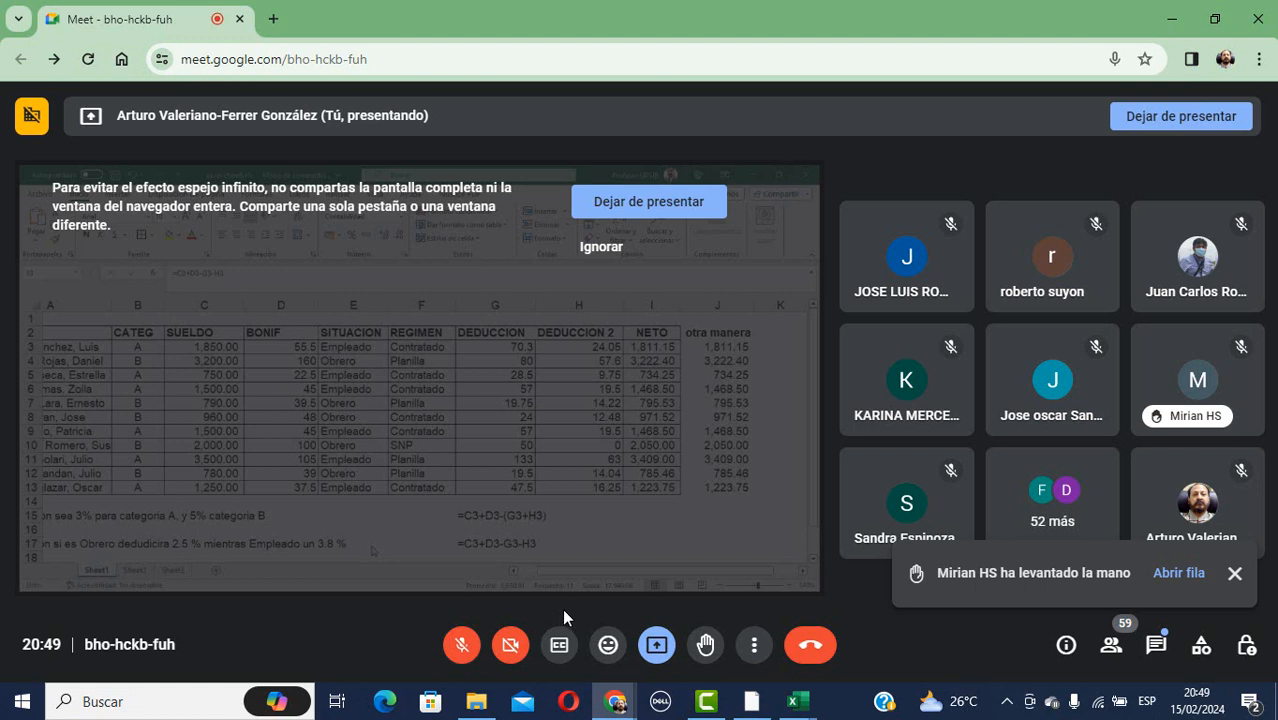
click(462, 647)
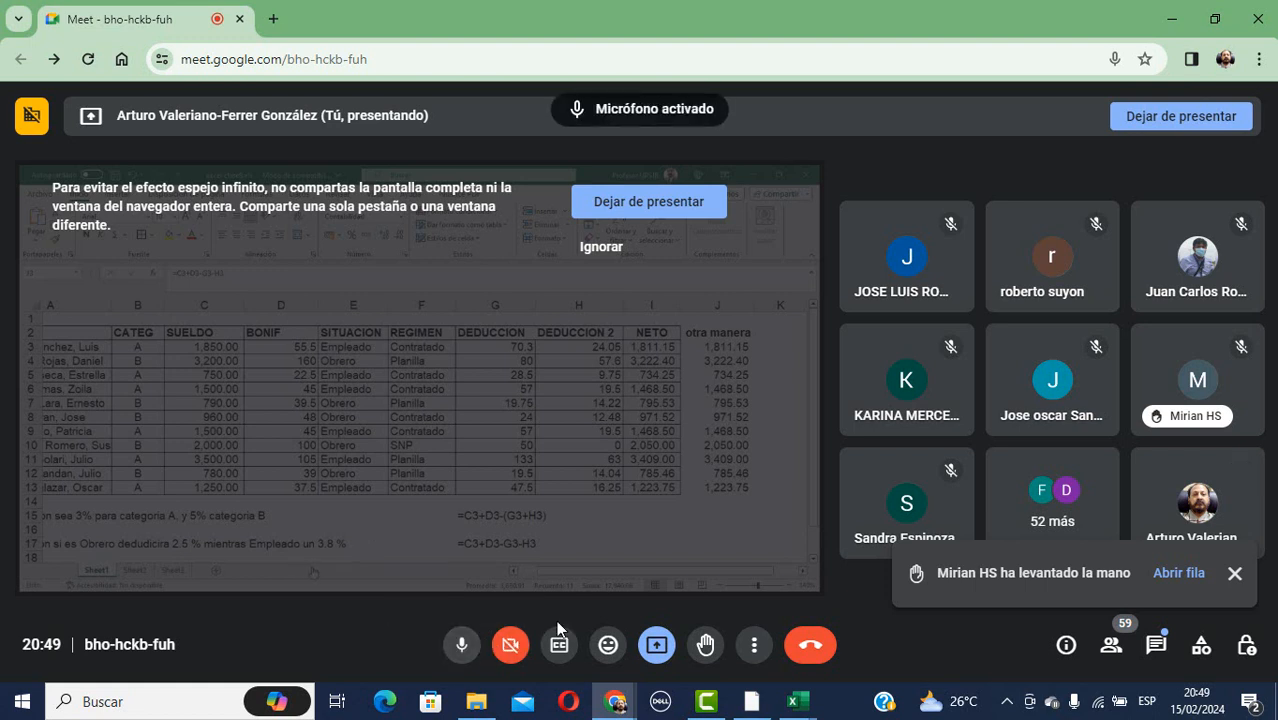
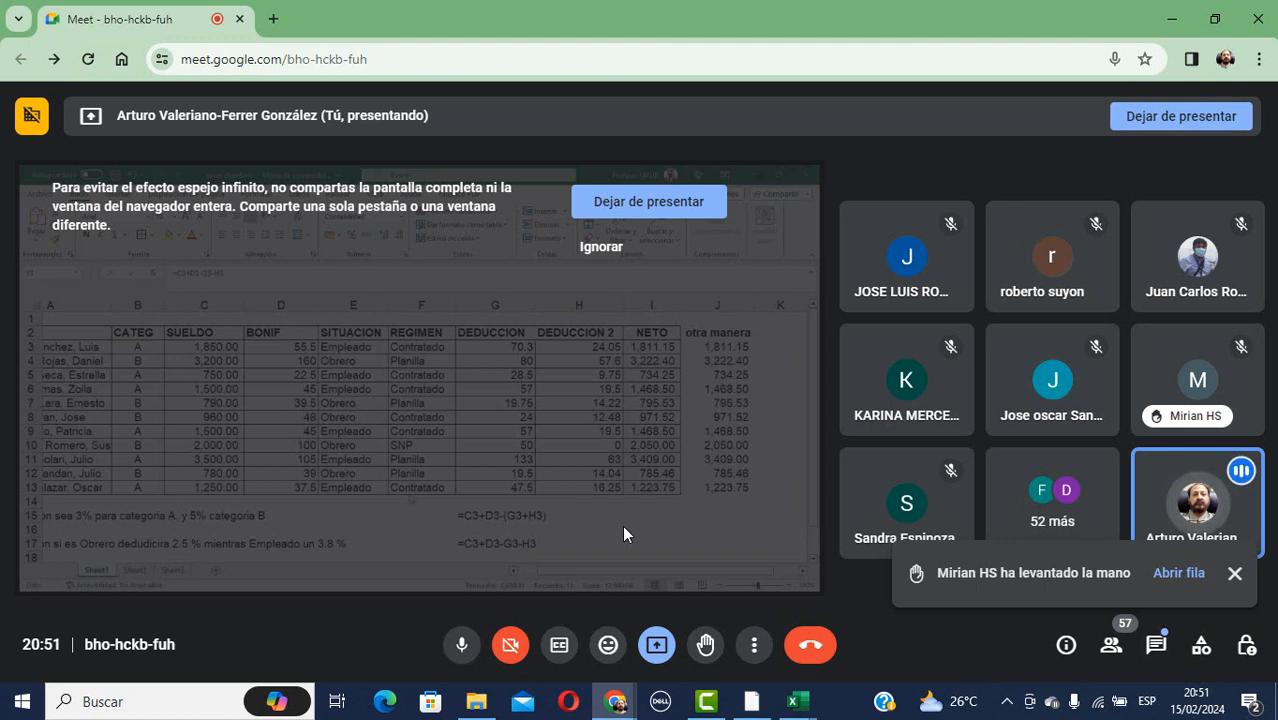
Toggle the microphone off and on, then stop presenting the screen to the class.
click(460, 646)
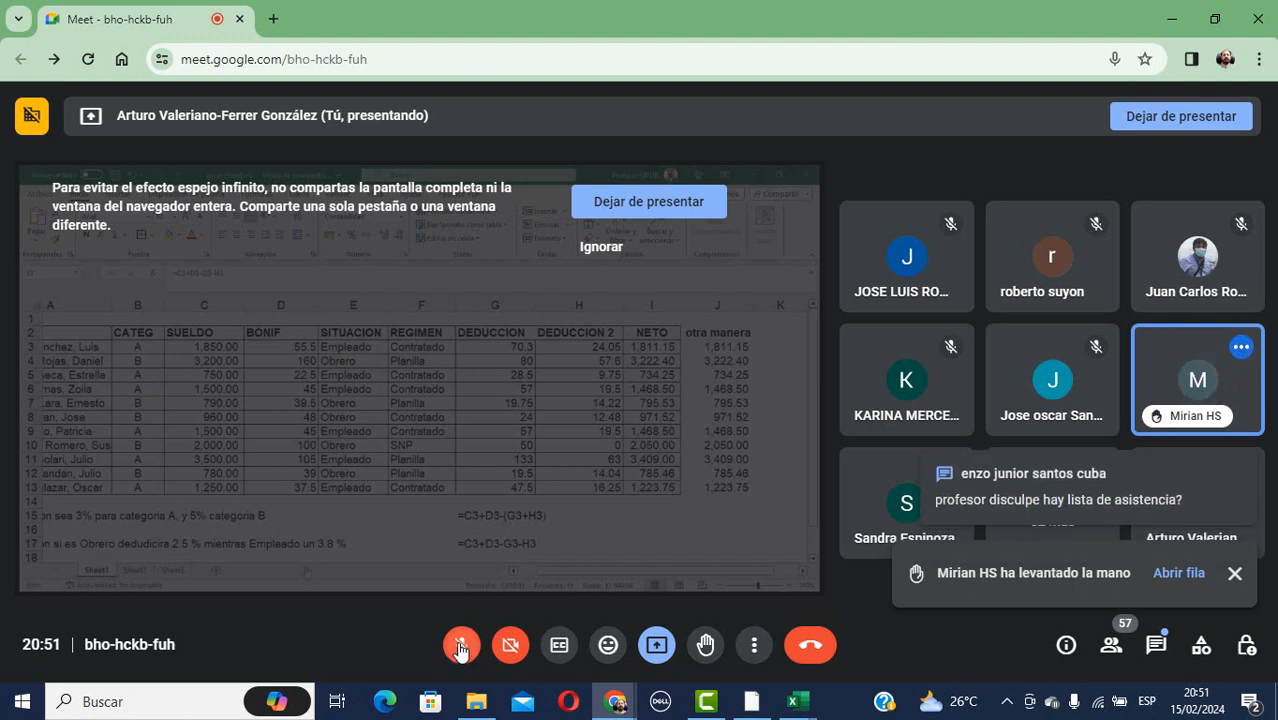
click(459, 648)
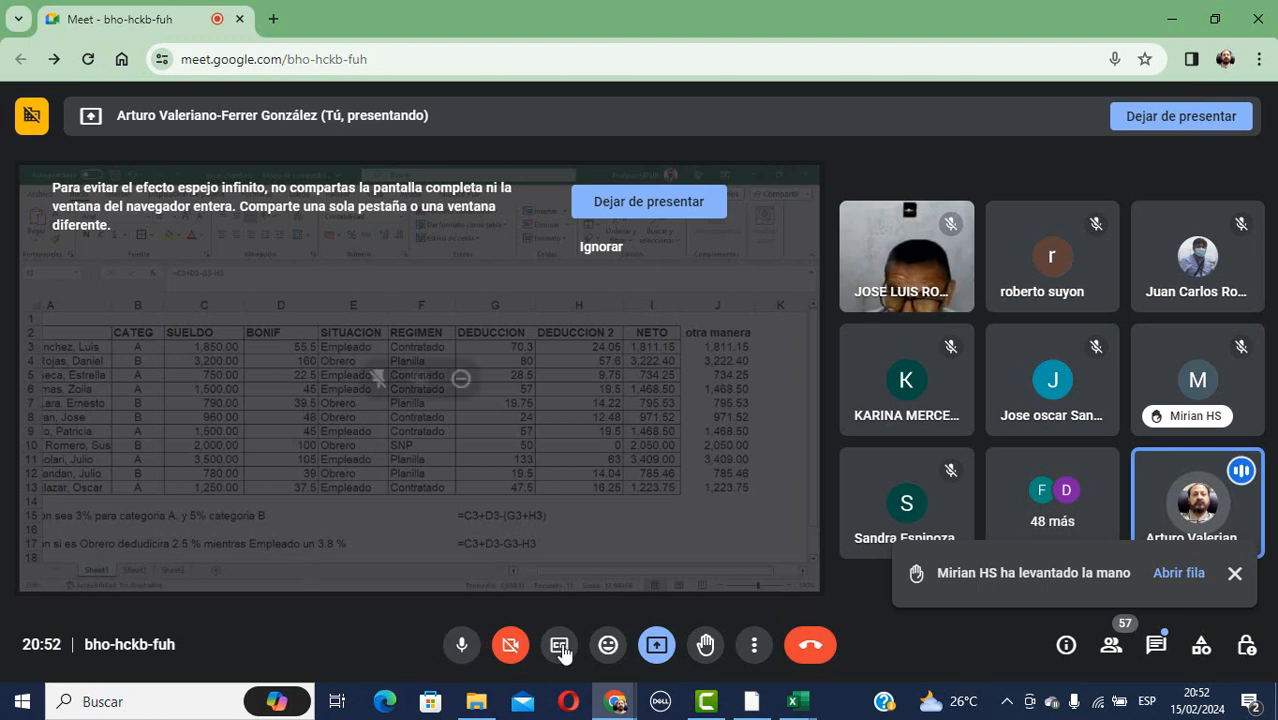
click(660, 645)
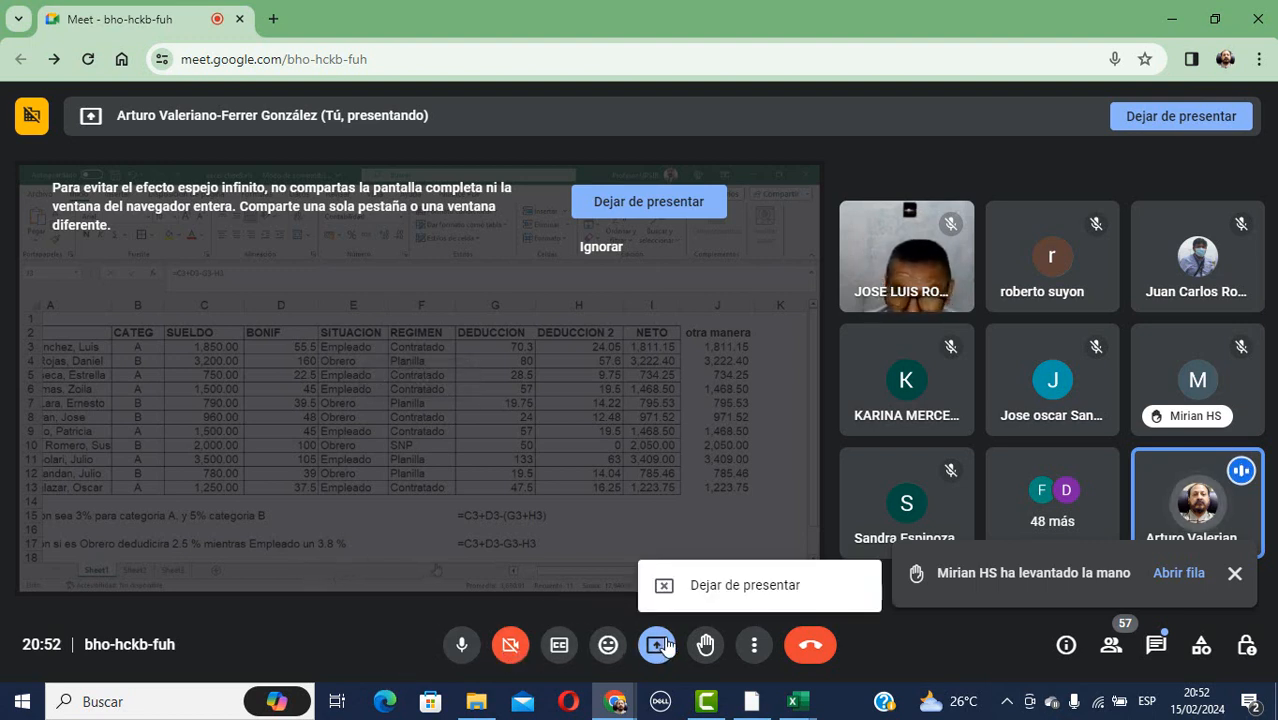
click(742, 586)
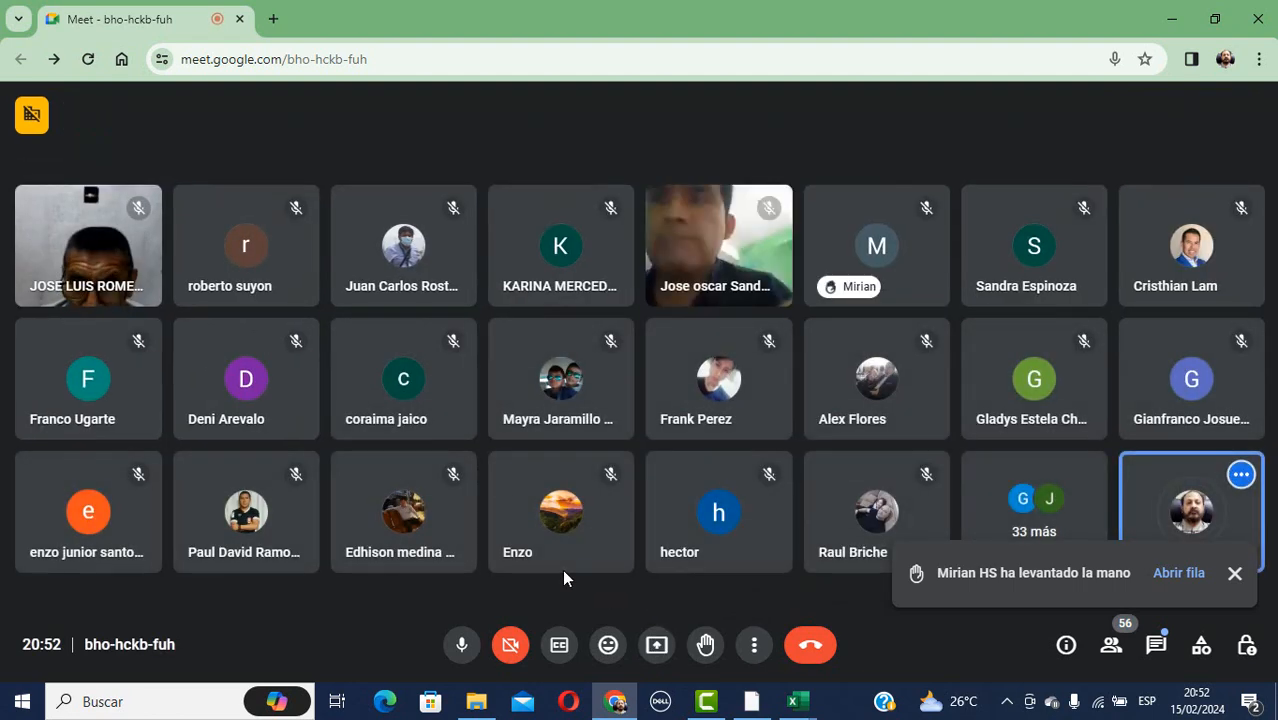
Turn the camera on, mute and unmute the mic, and dismiss the raised-hand notification.
click(460, 645)
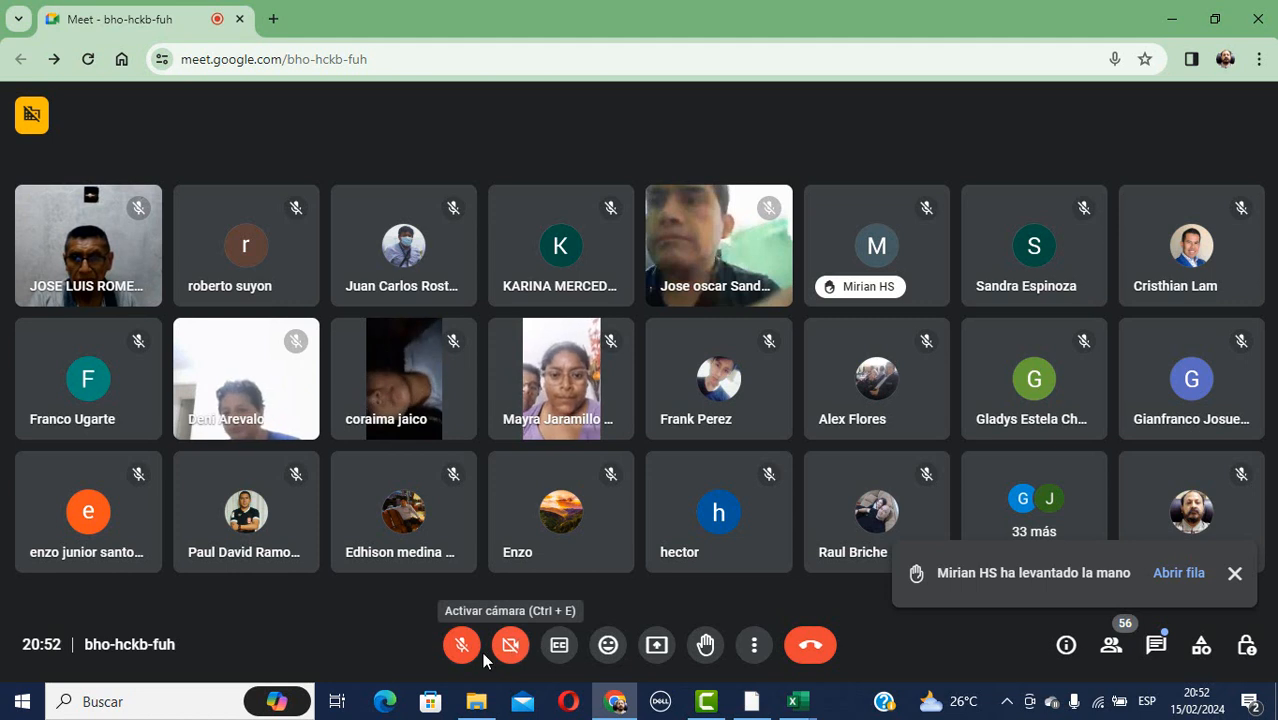
click(512, 645)
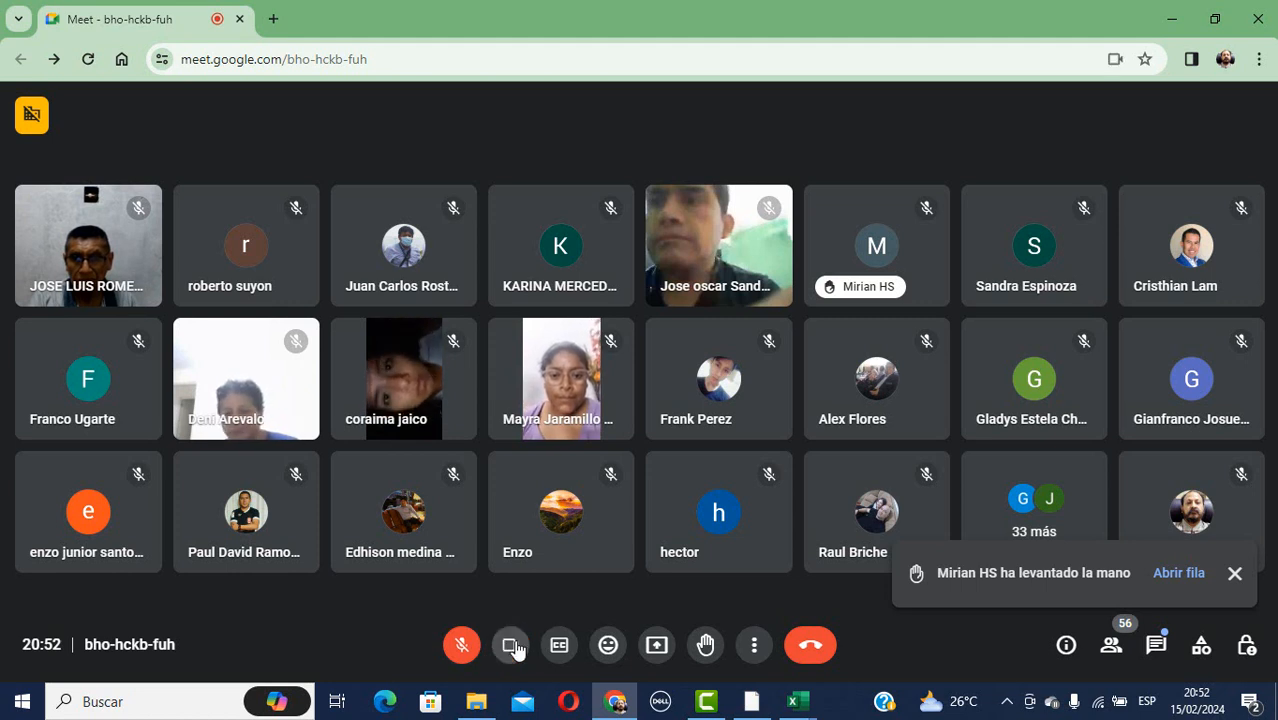
click(461, 645)
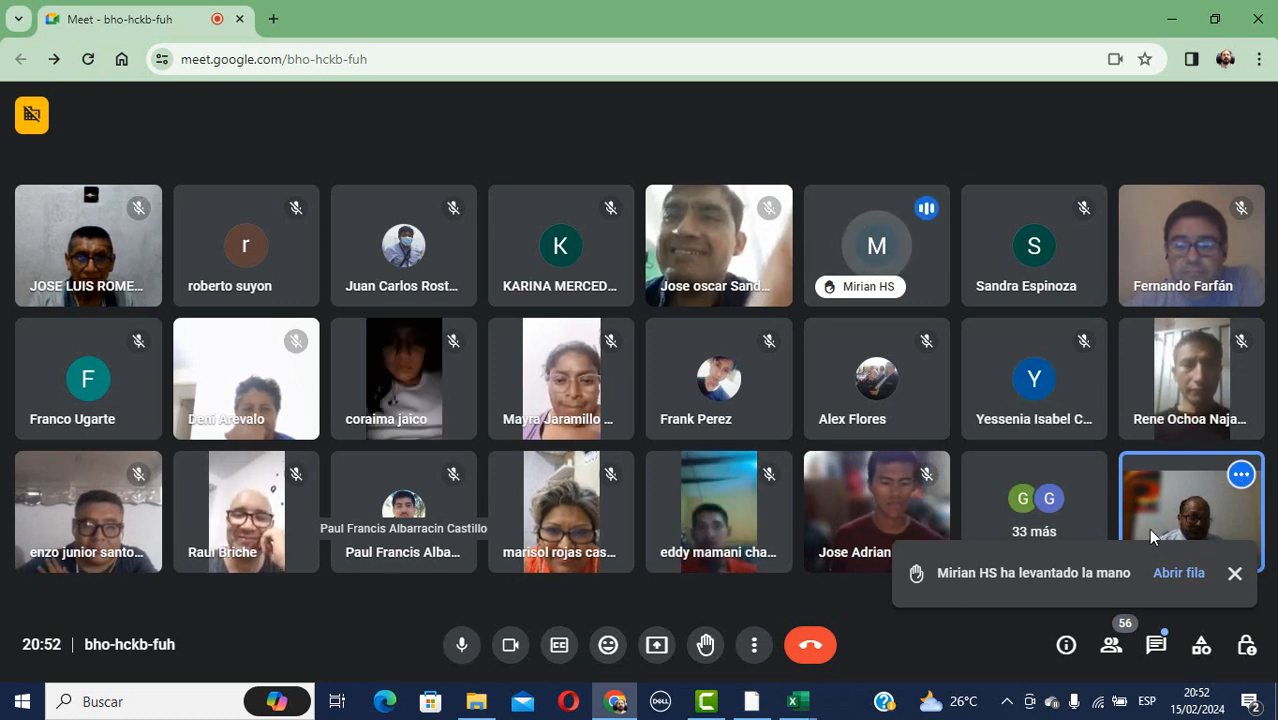
click(1232, 572)
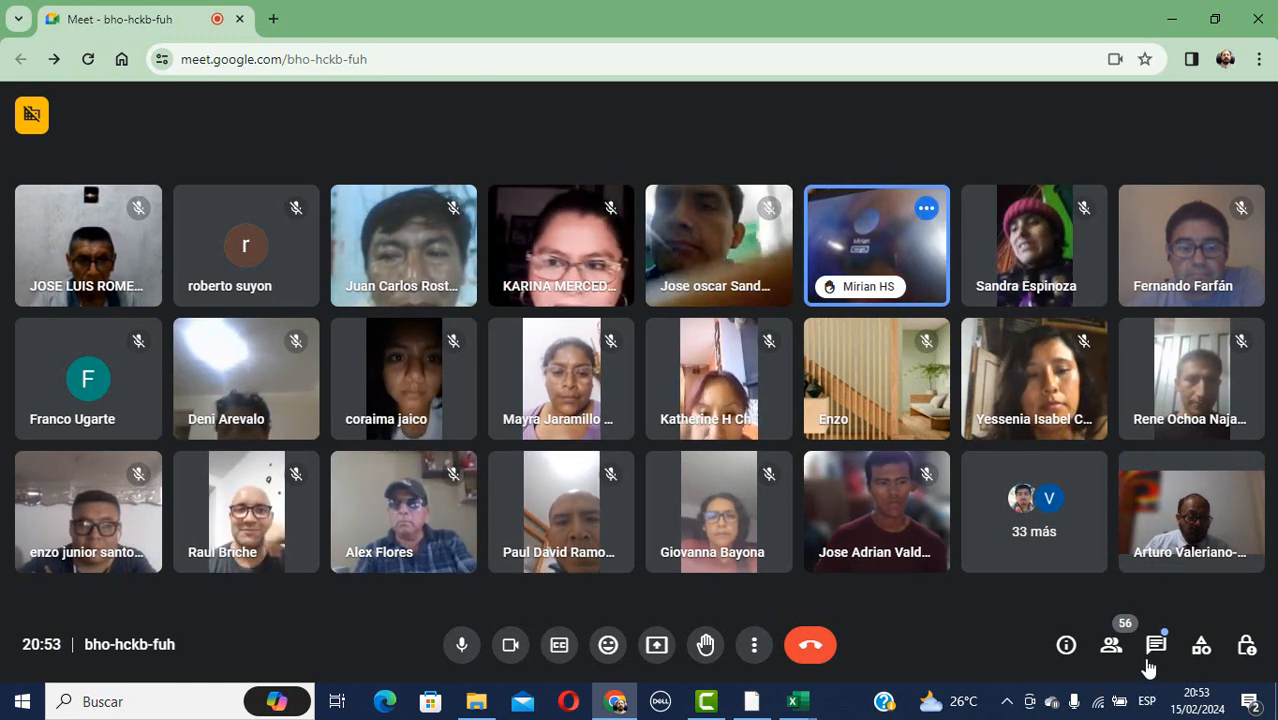
After checking the people list, set the tiled layout to its maximum of 49 tiles.
click(1030, 528)
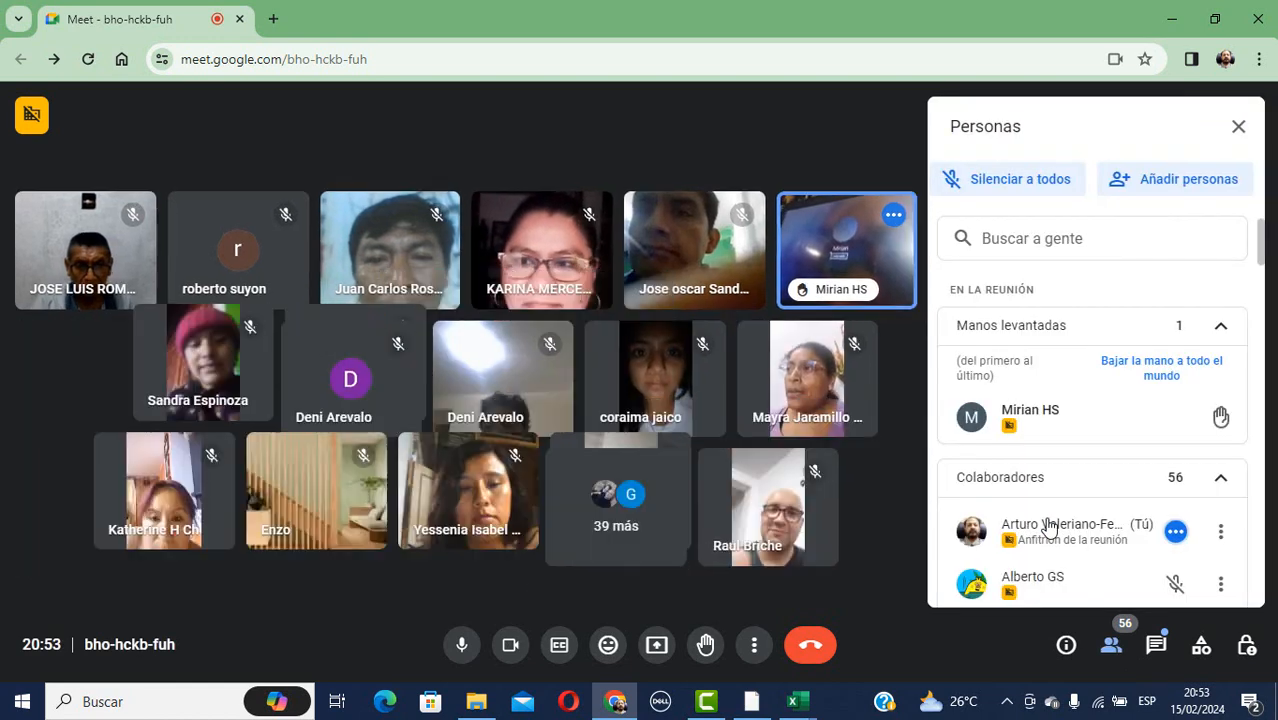
click(1238, 131)
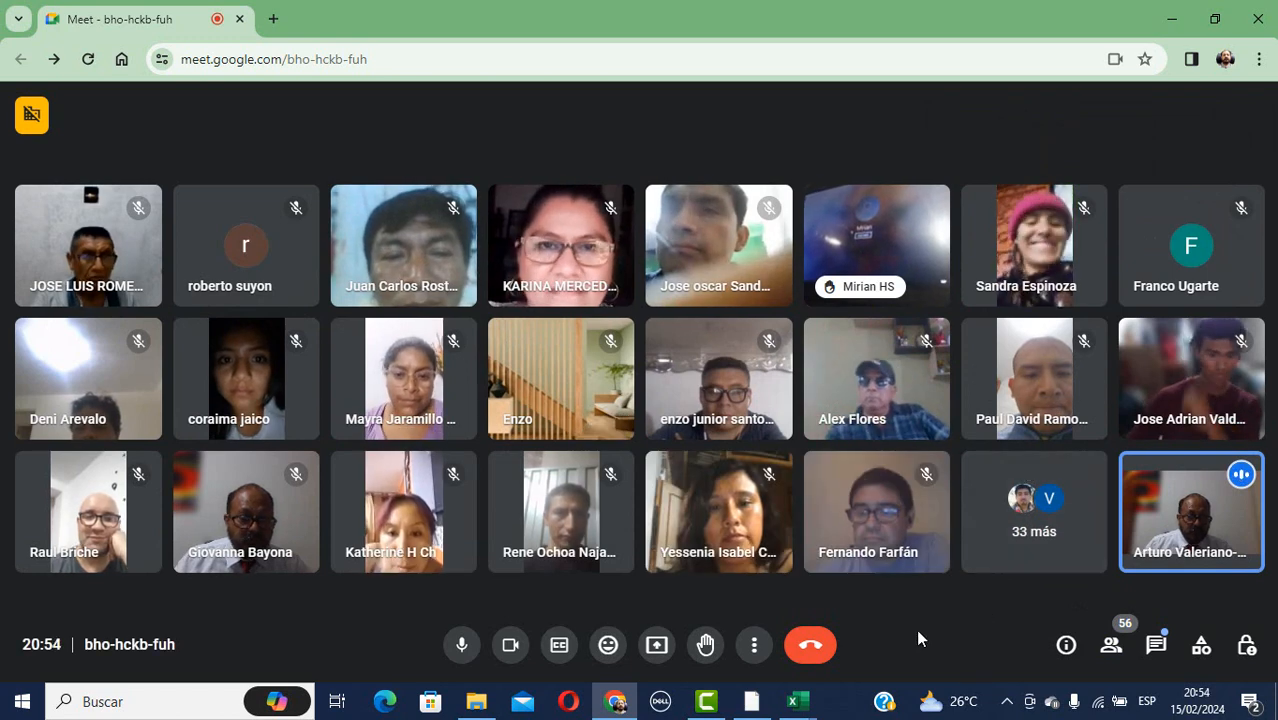
click(755, 645)
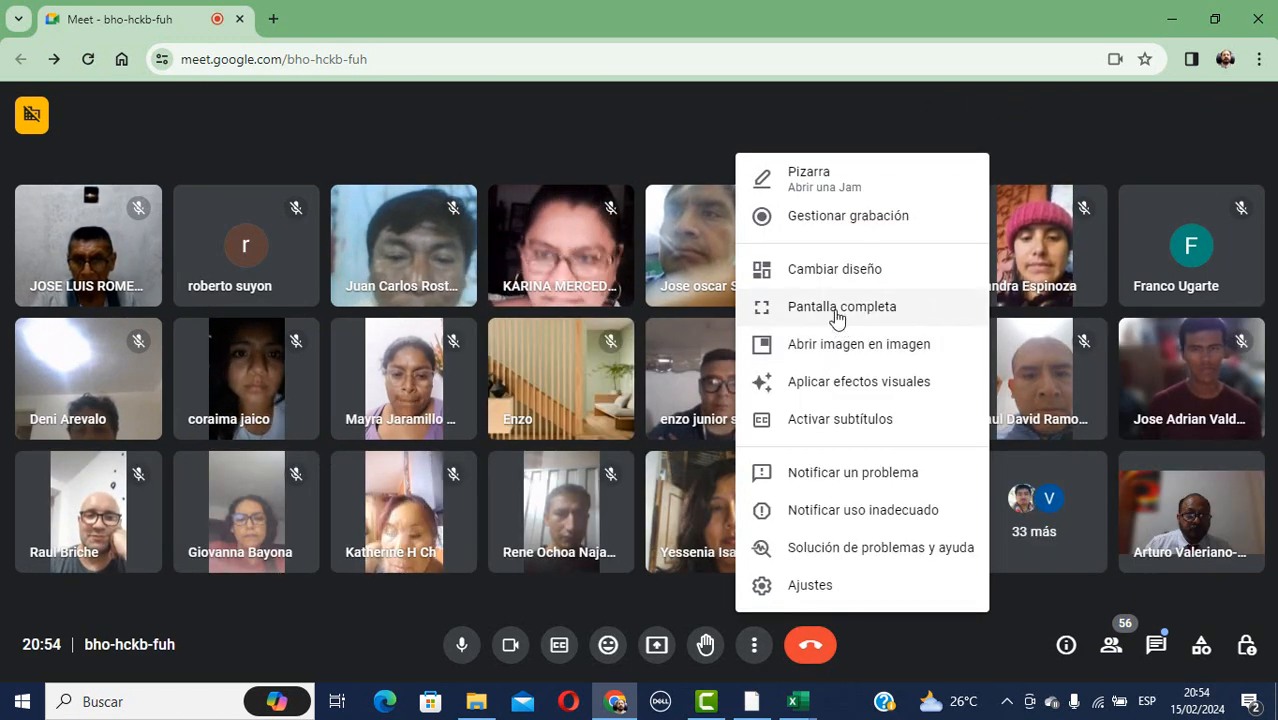
click(828, 272)
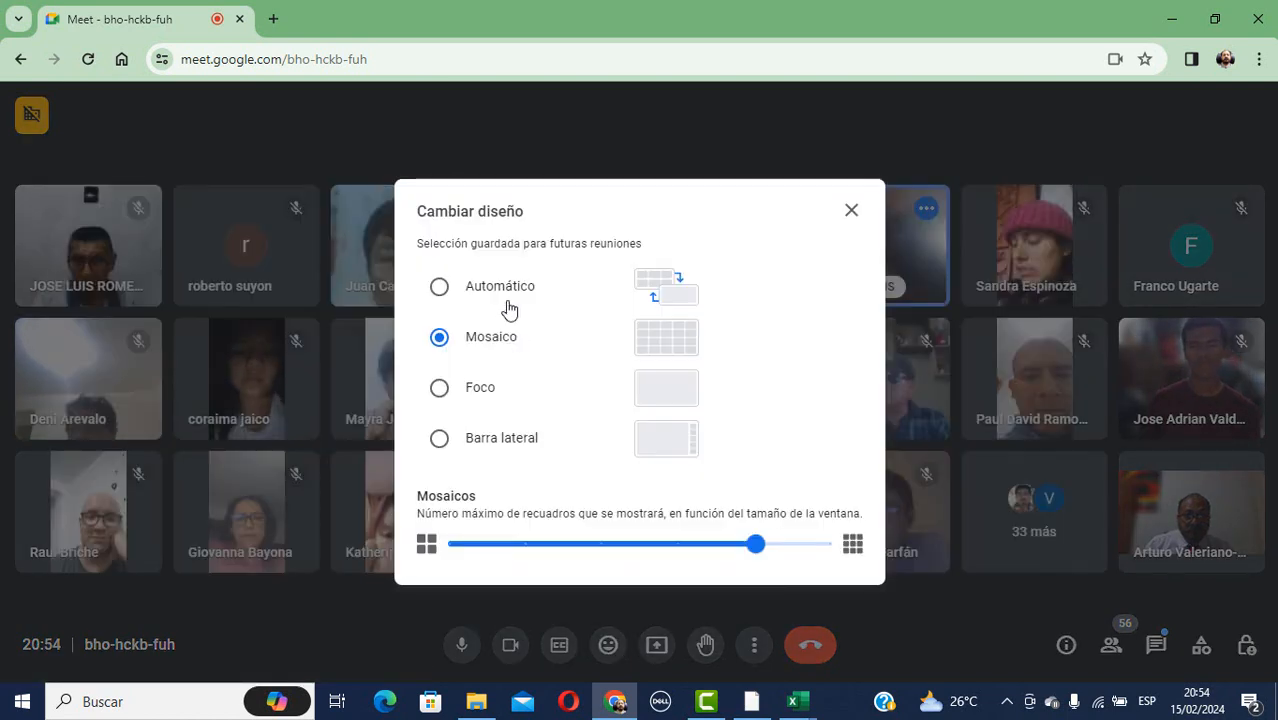
drag(757, 548, 833, 545)
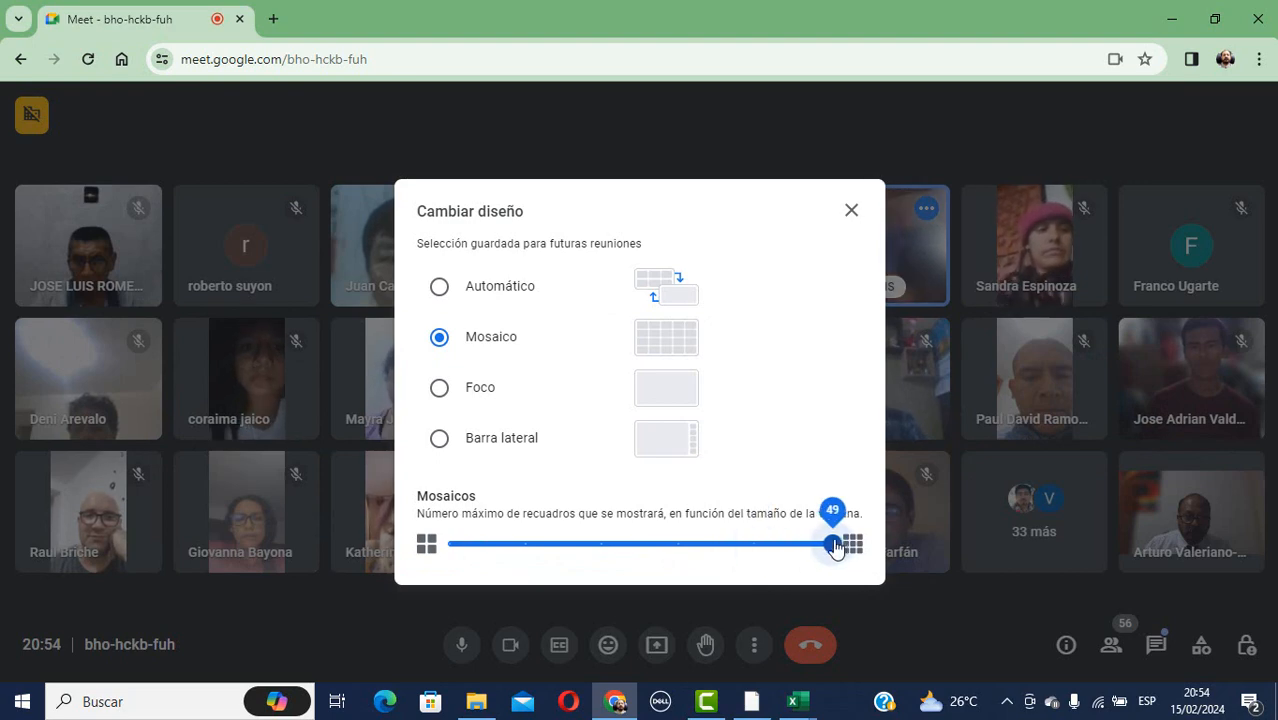
click(851, 212)
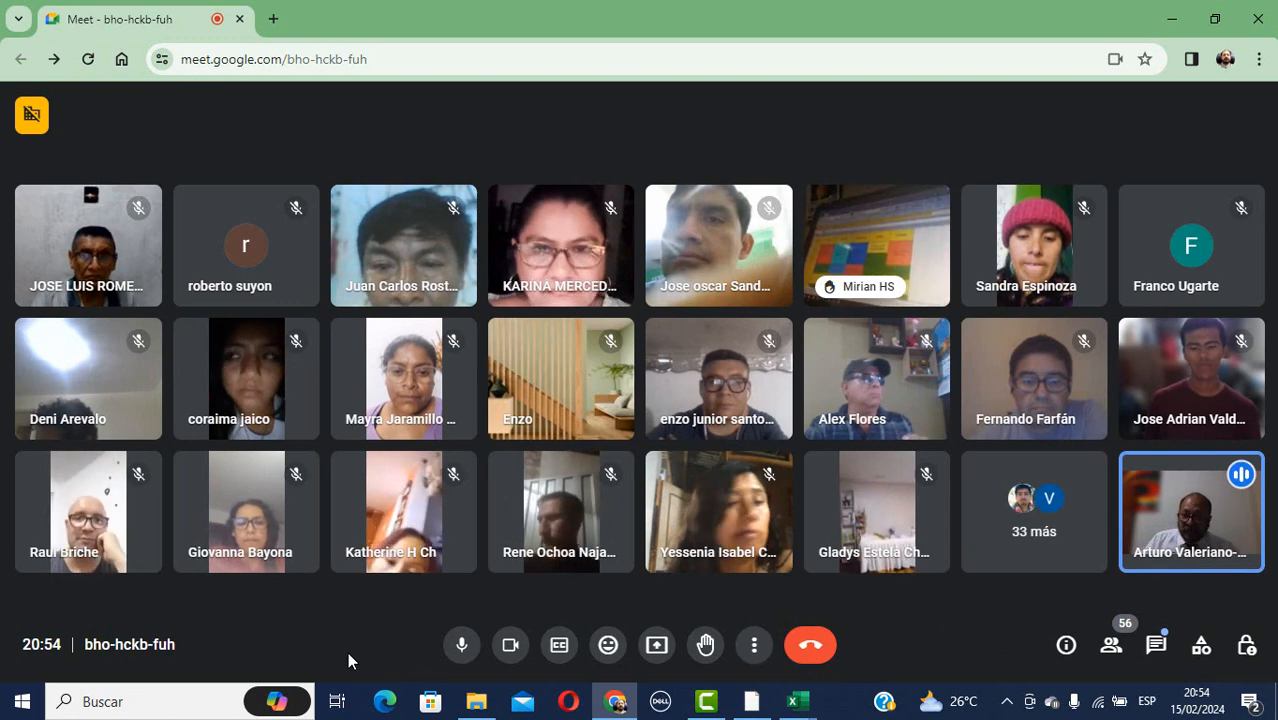
Search Windows for 'paint' and launch Paint with a blank canvas.
click(148, 698)
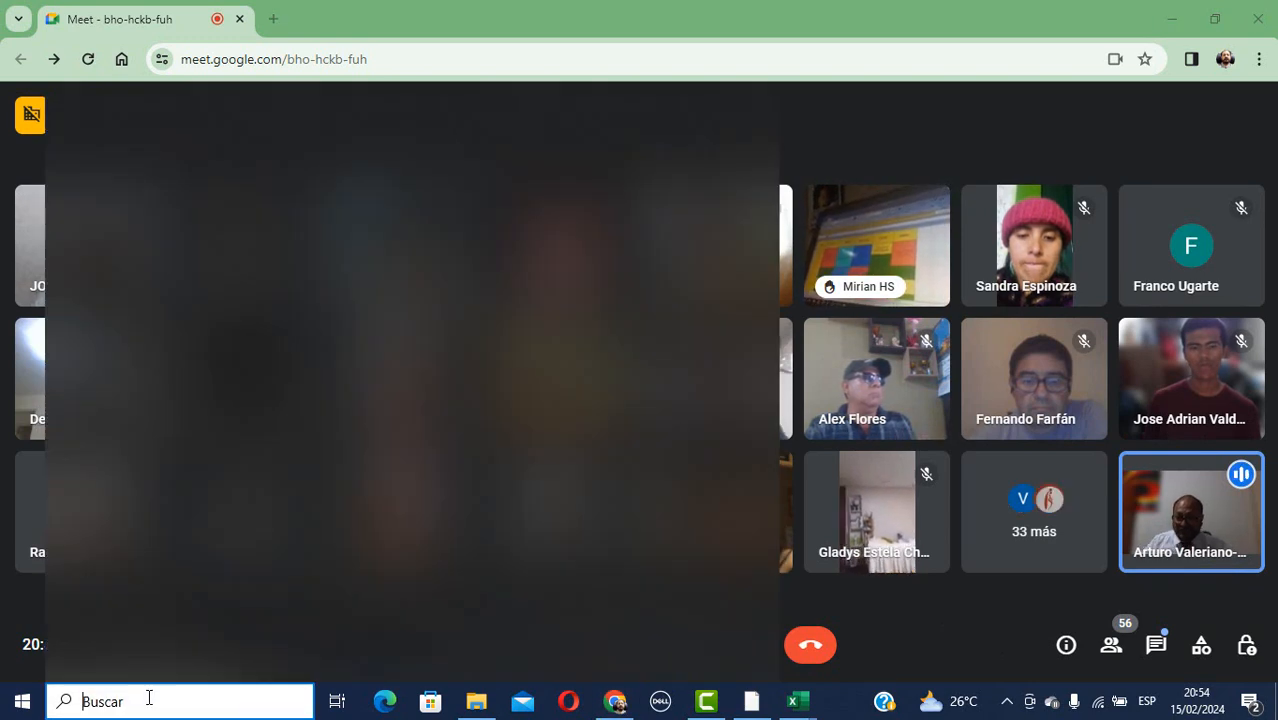
text(pa)
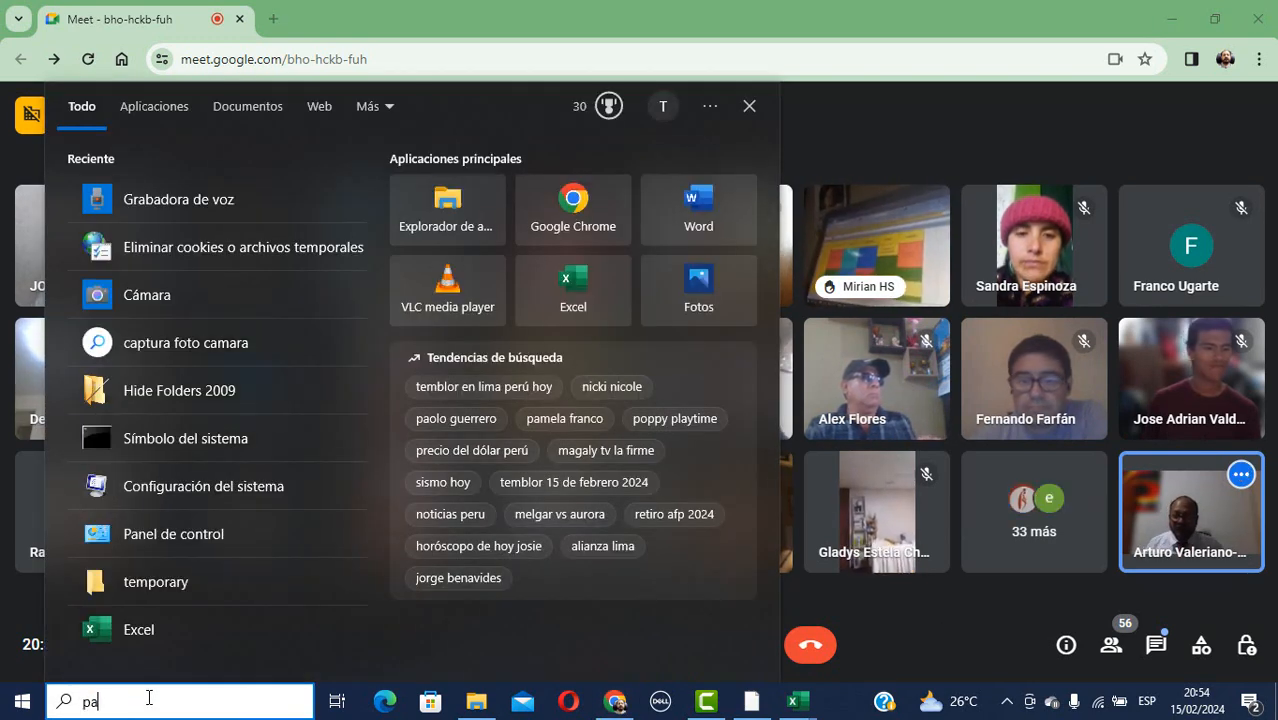
text(int)
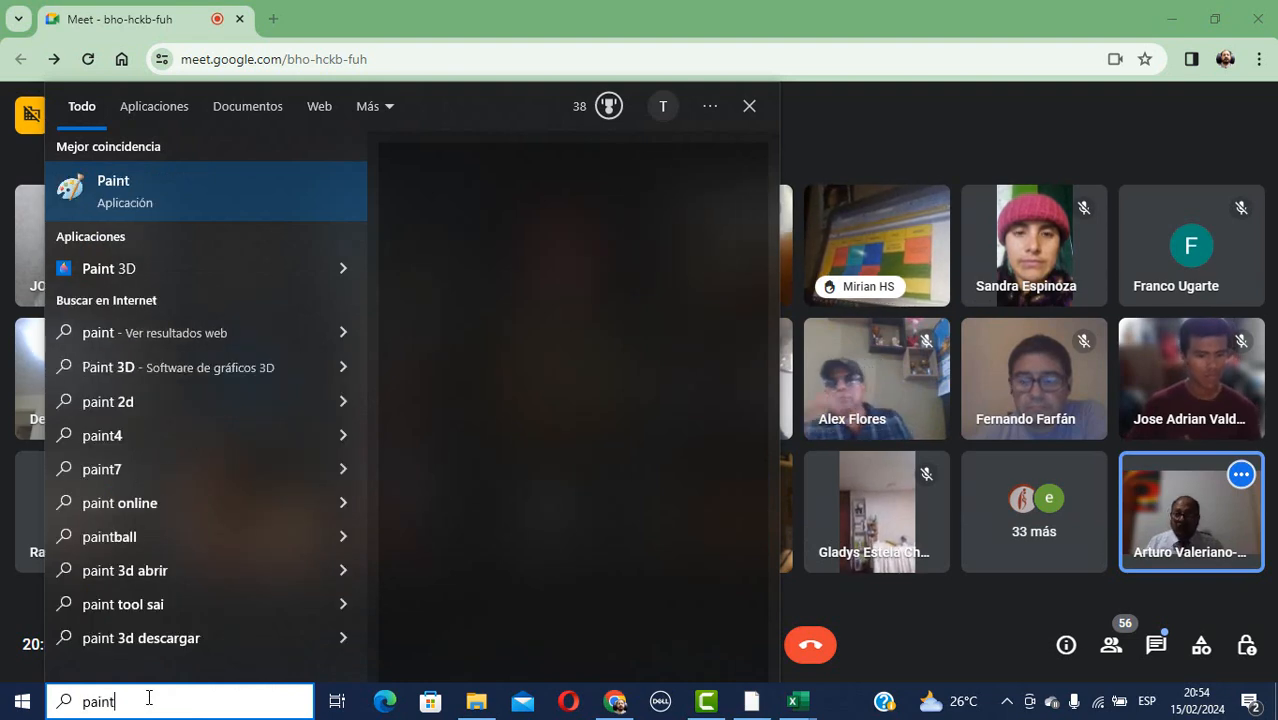
key(Escape)
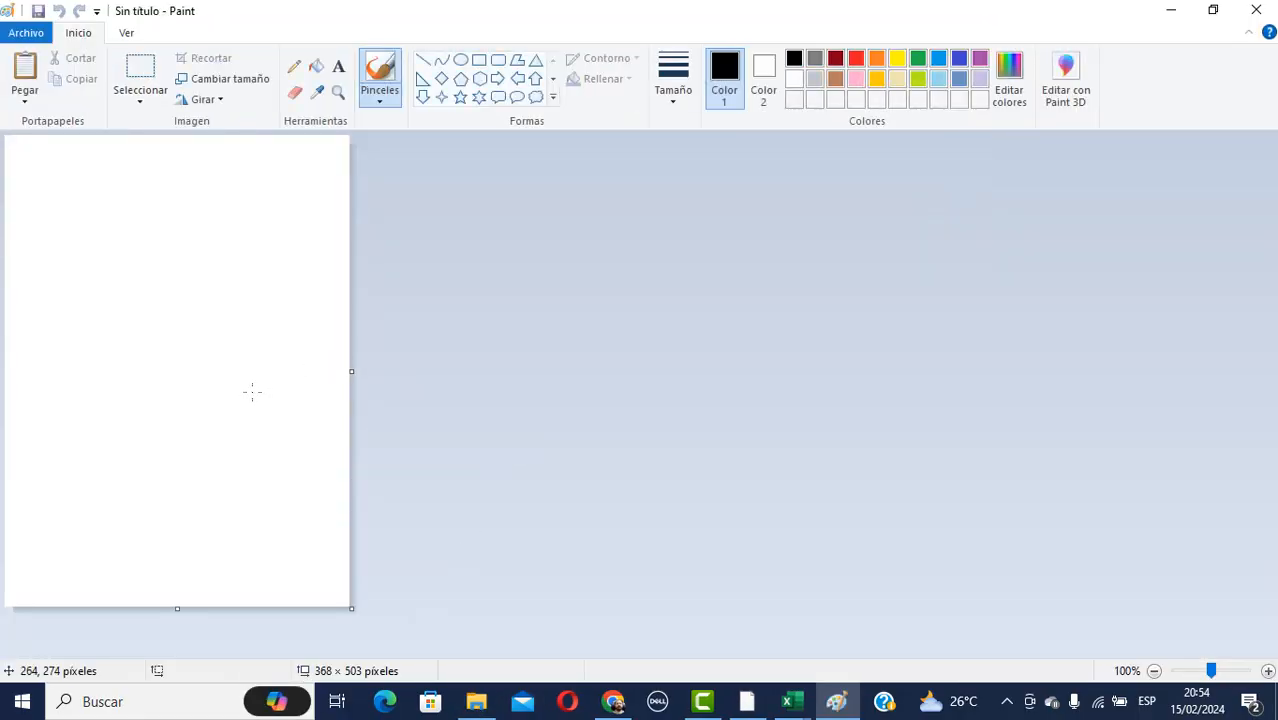
Paste the 1366 × 768 Meet call screenshot into Paint, then minimize Paint.
key(ctrl+v)
scroll(598, 326, down, 3)
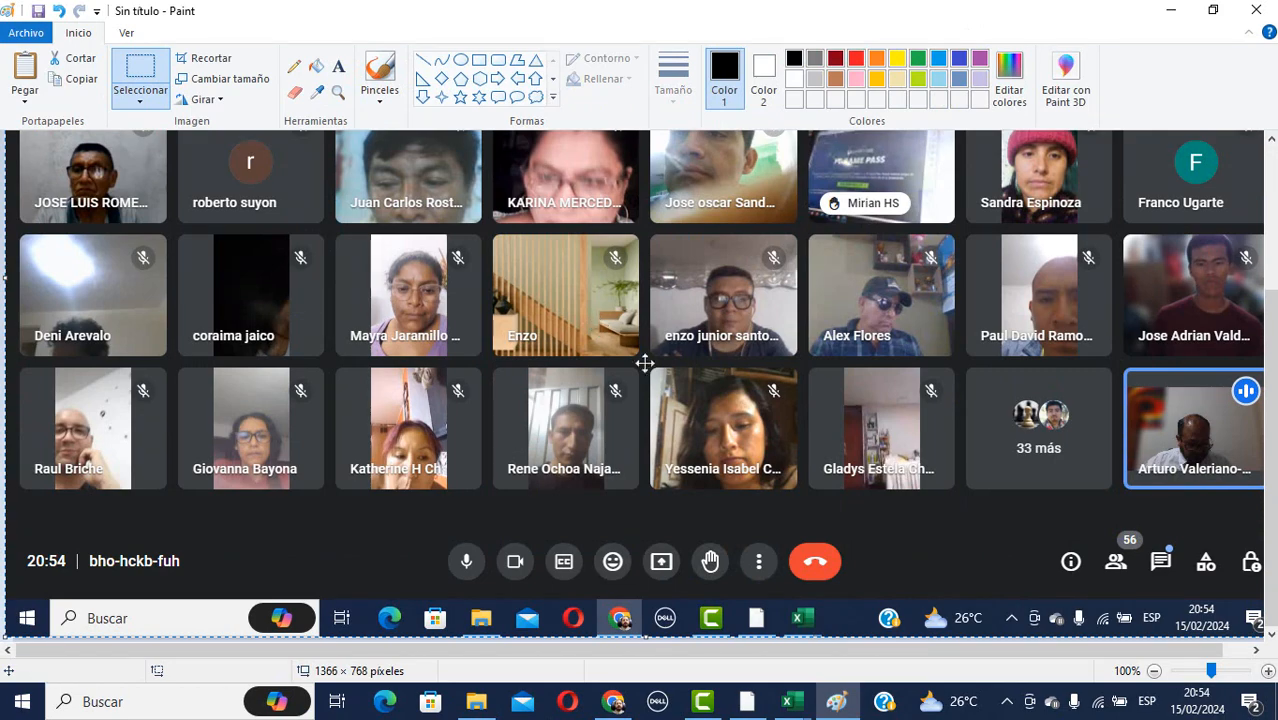
click(1172, 11)
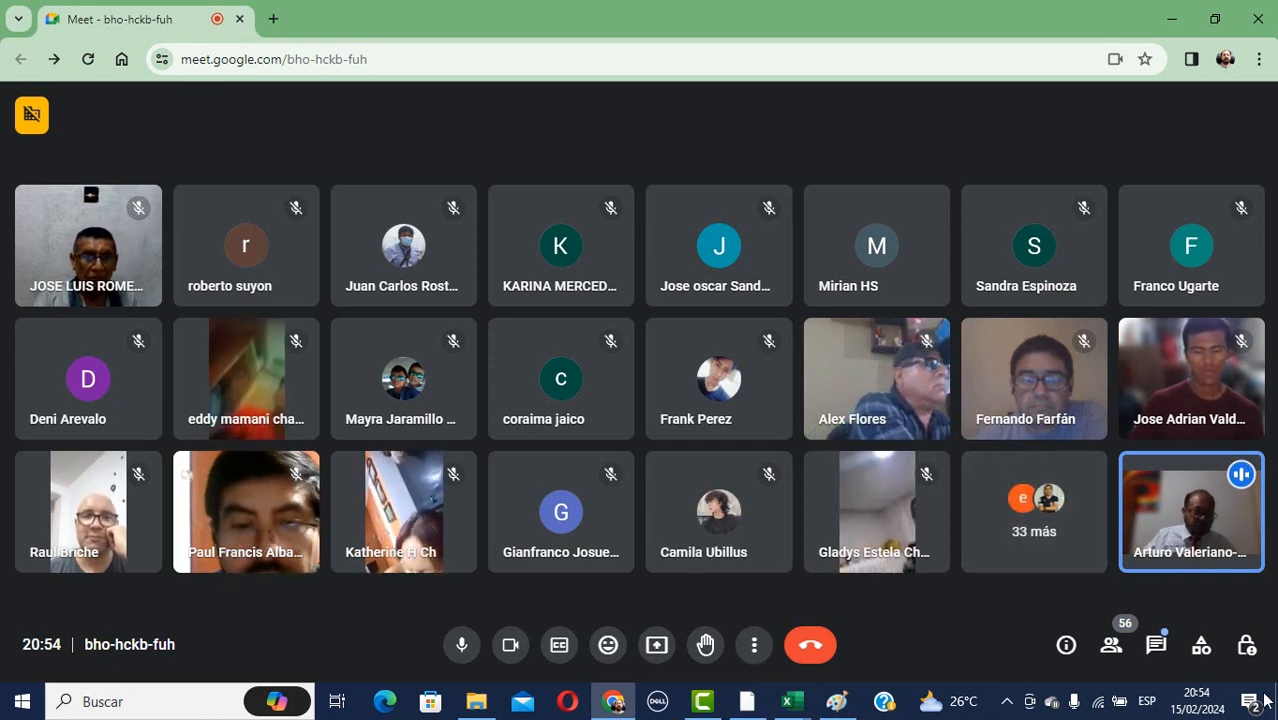
Open the taskbar calendar to check today's date, Thursday 15 February 2024.
click(1199, 709)
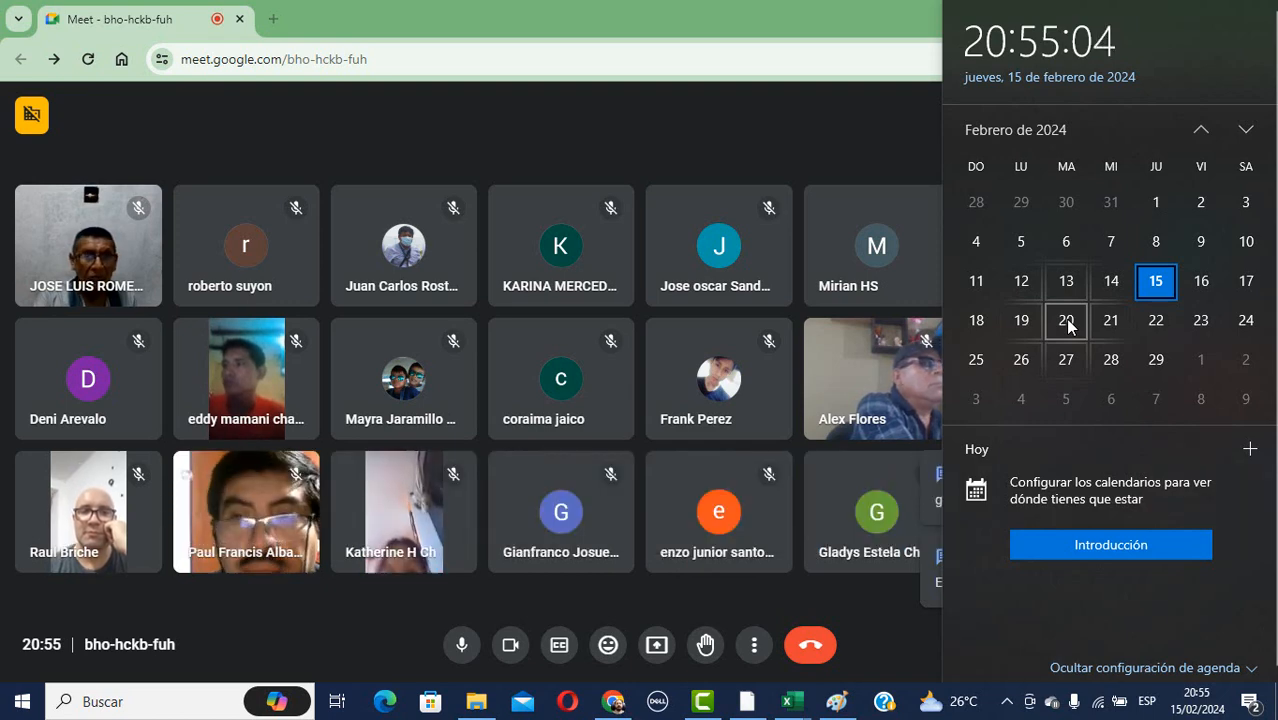
Dismiss the calendar flyout so the full participant grid is visible.
click(895, 638)
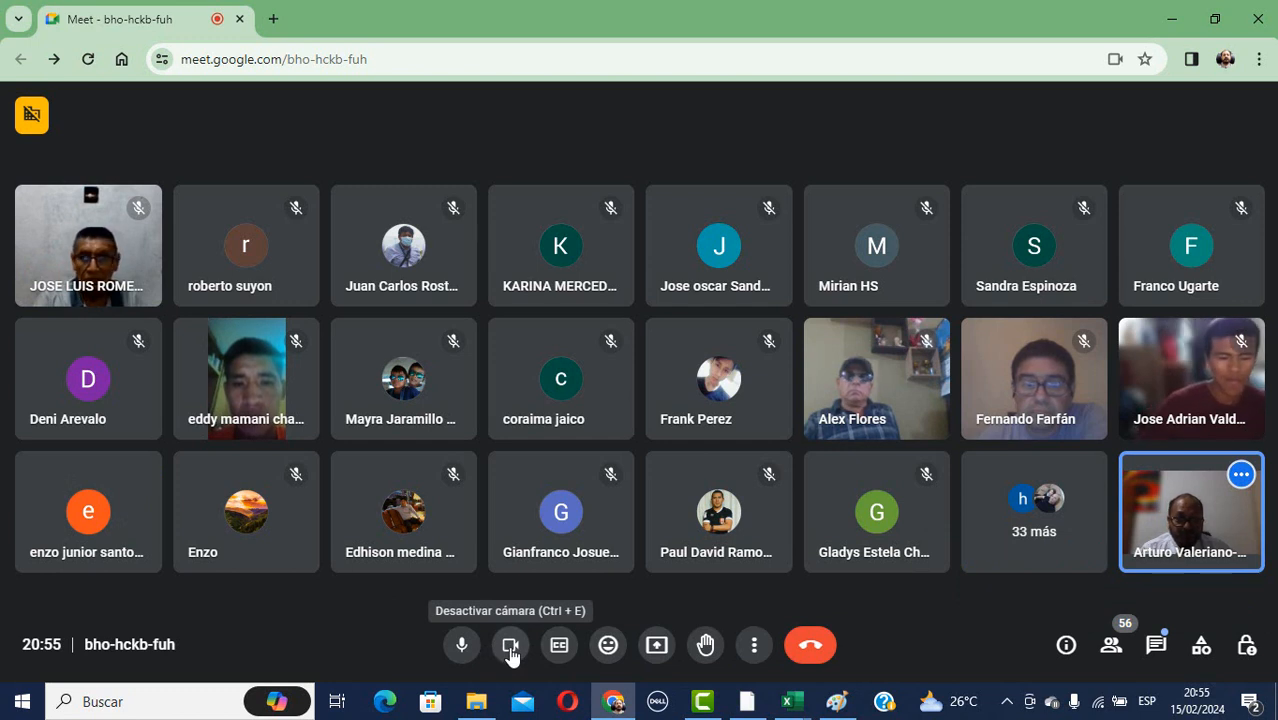
Turn the camera off, then mute and unmute the microphone, leaving it on.
click(511, 655)
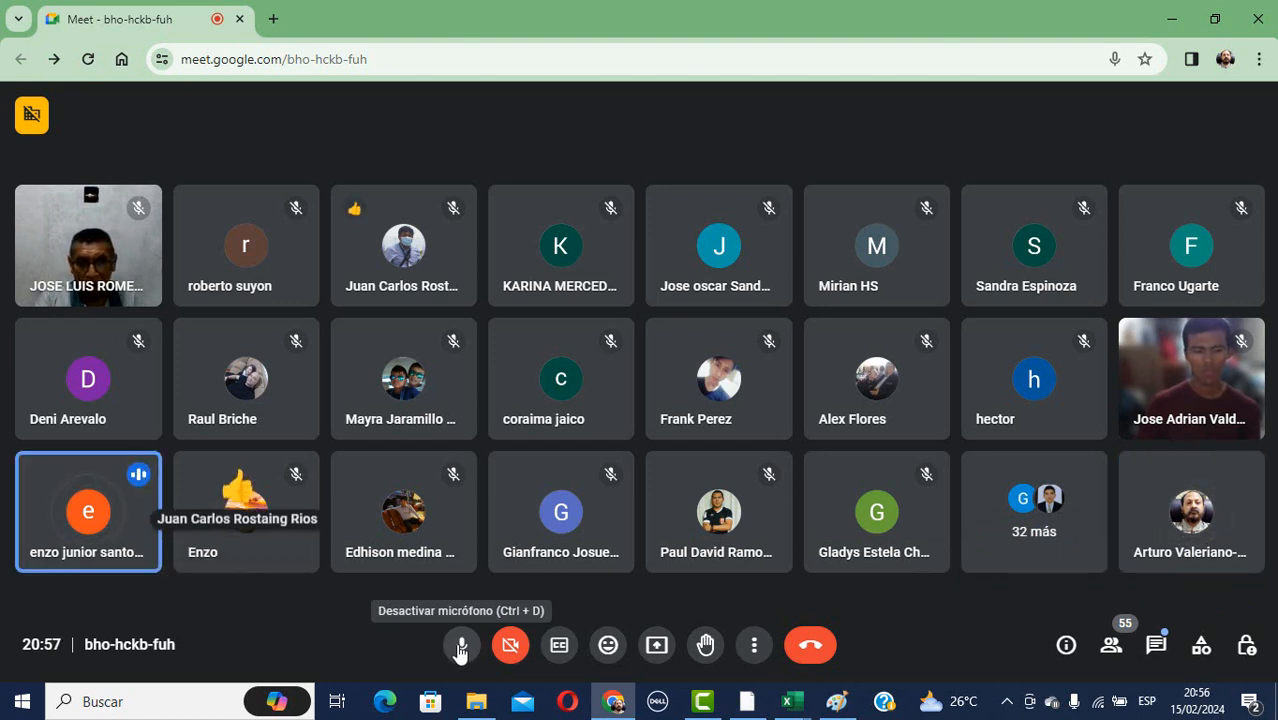
click(460, 648)
mouse_move(476, 701)
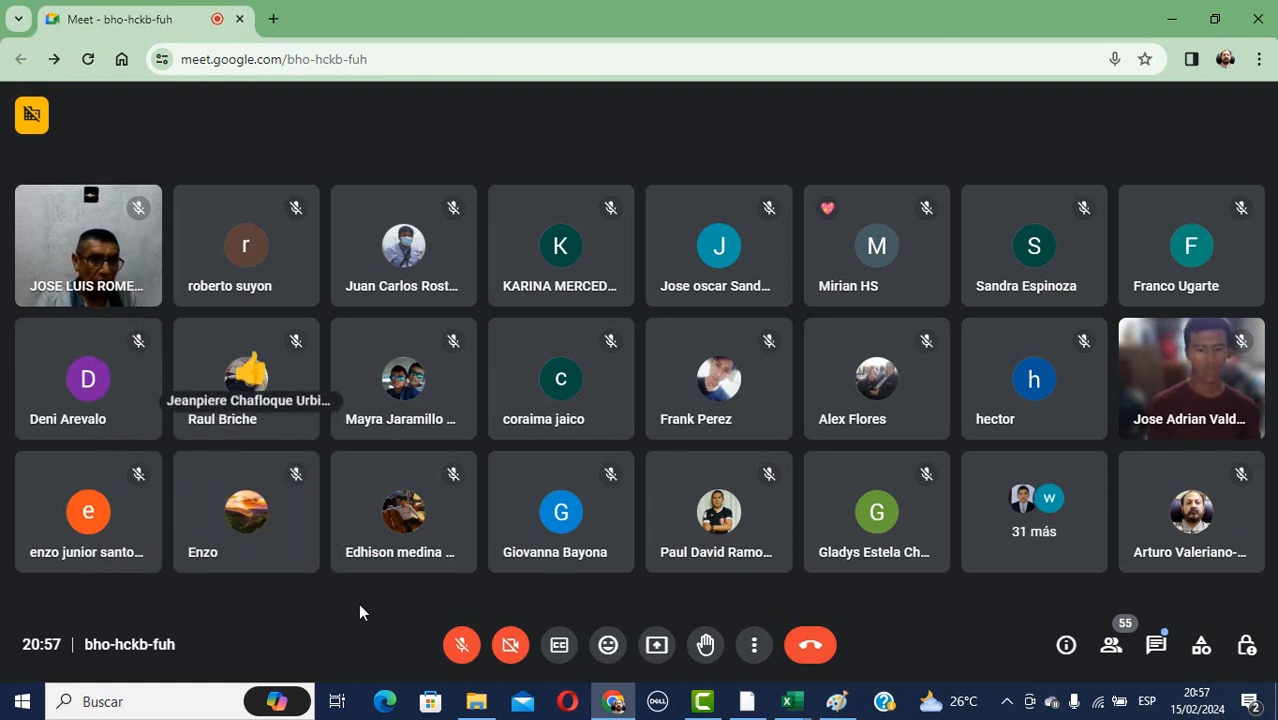
click(462, 647)
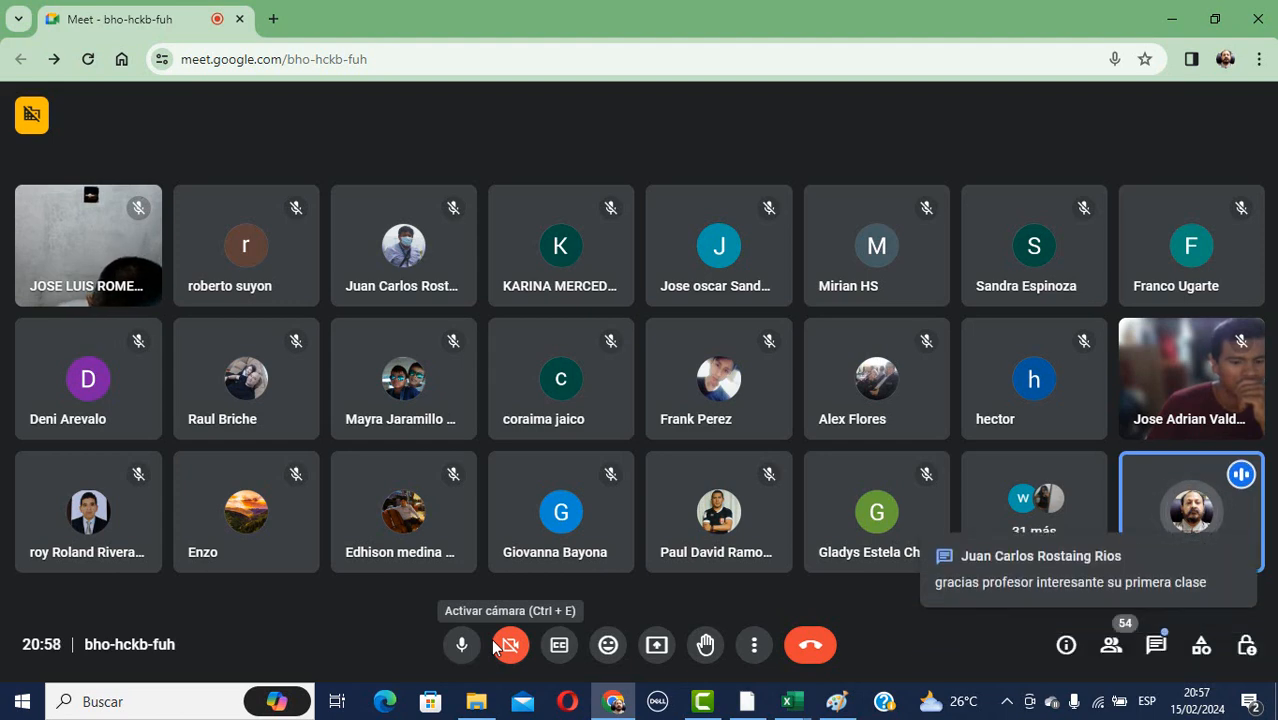
Post a contact phone number to everyone in the in-call chat.
click(1160, 648)
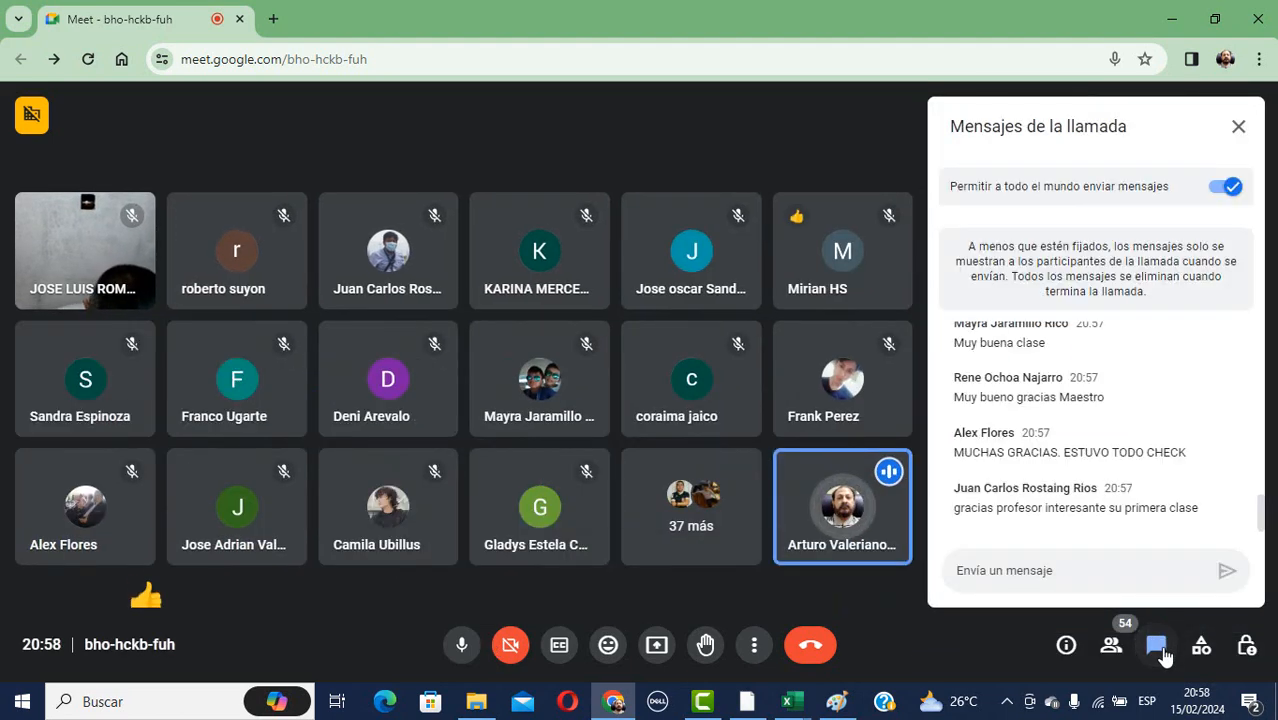
click(1204, 564)
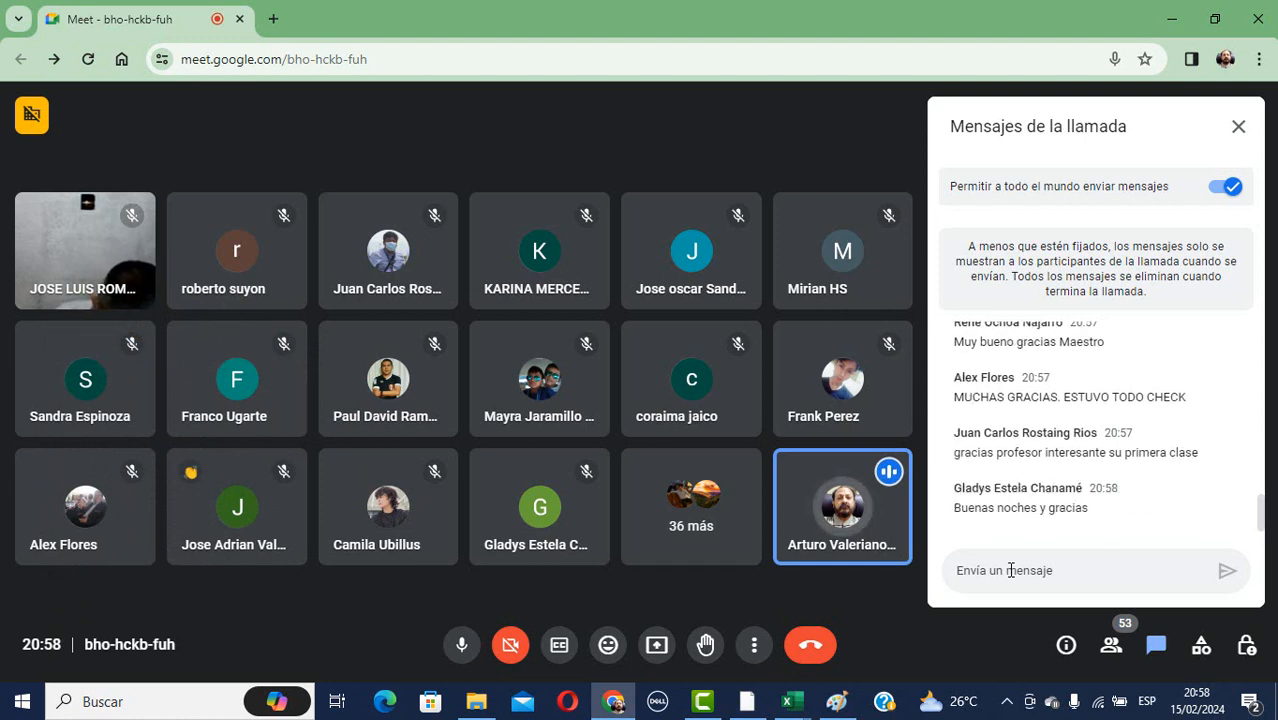
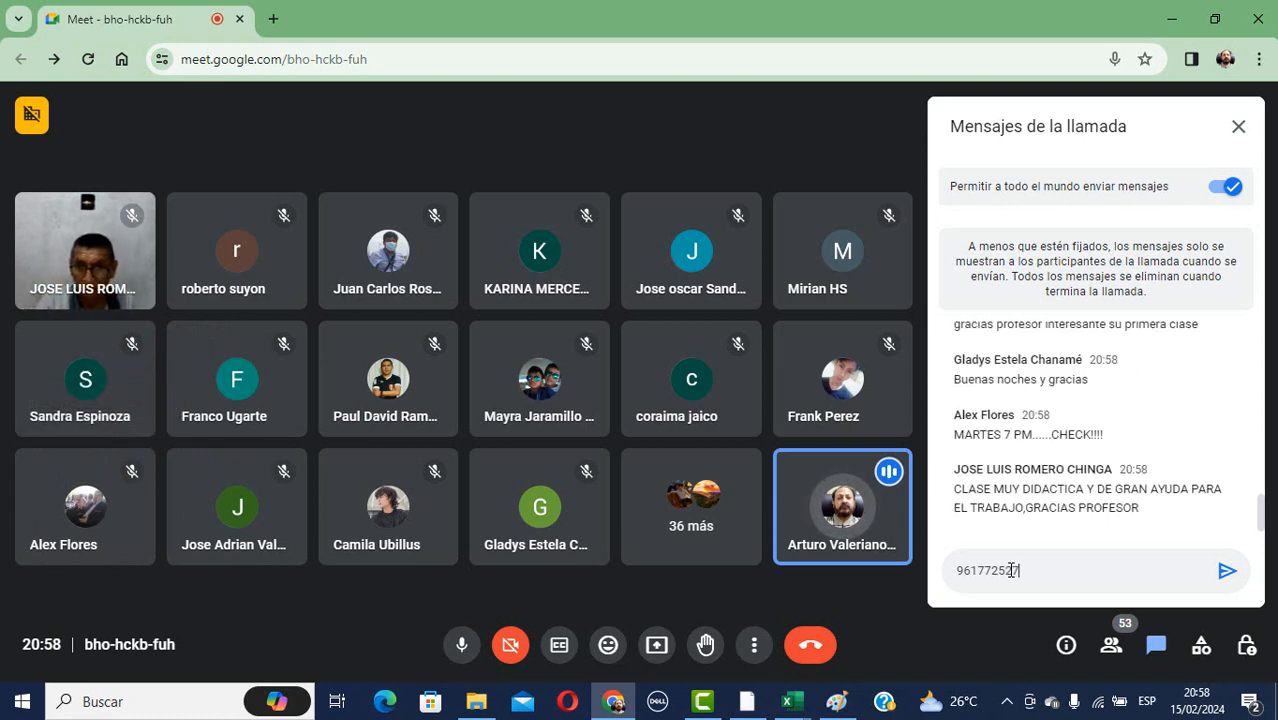
key(Return)
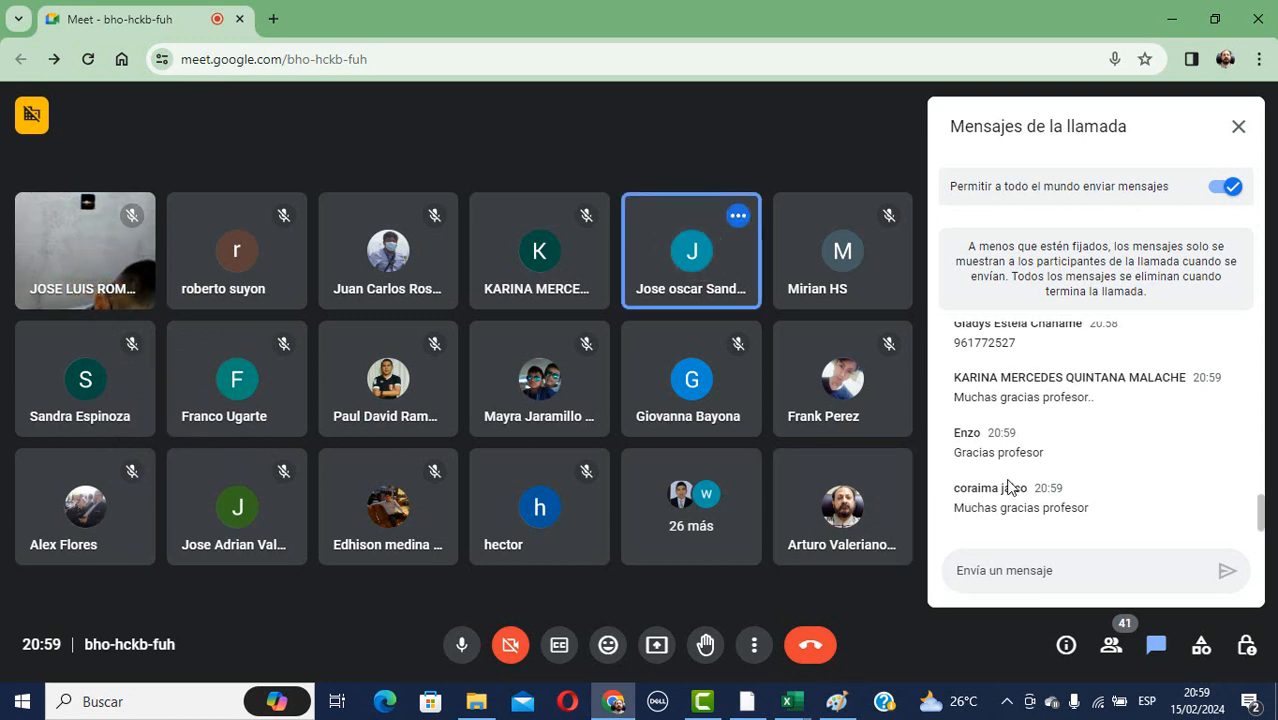
Hang up and choose 'Finalizar la llamada para todo el mundo' to end the meeting.
scroll(1008, 476, up, 1)
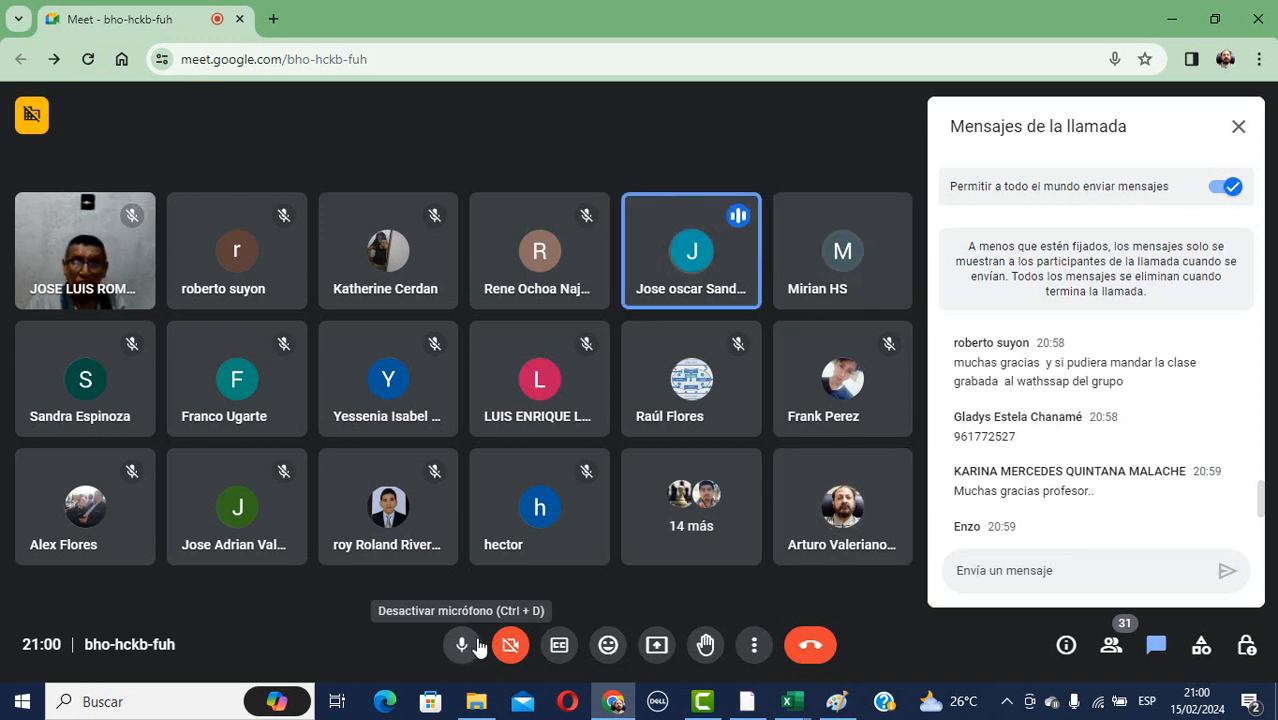
click(810, 644)
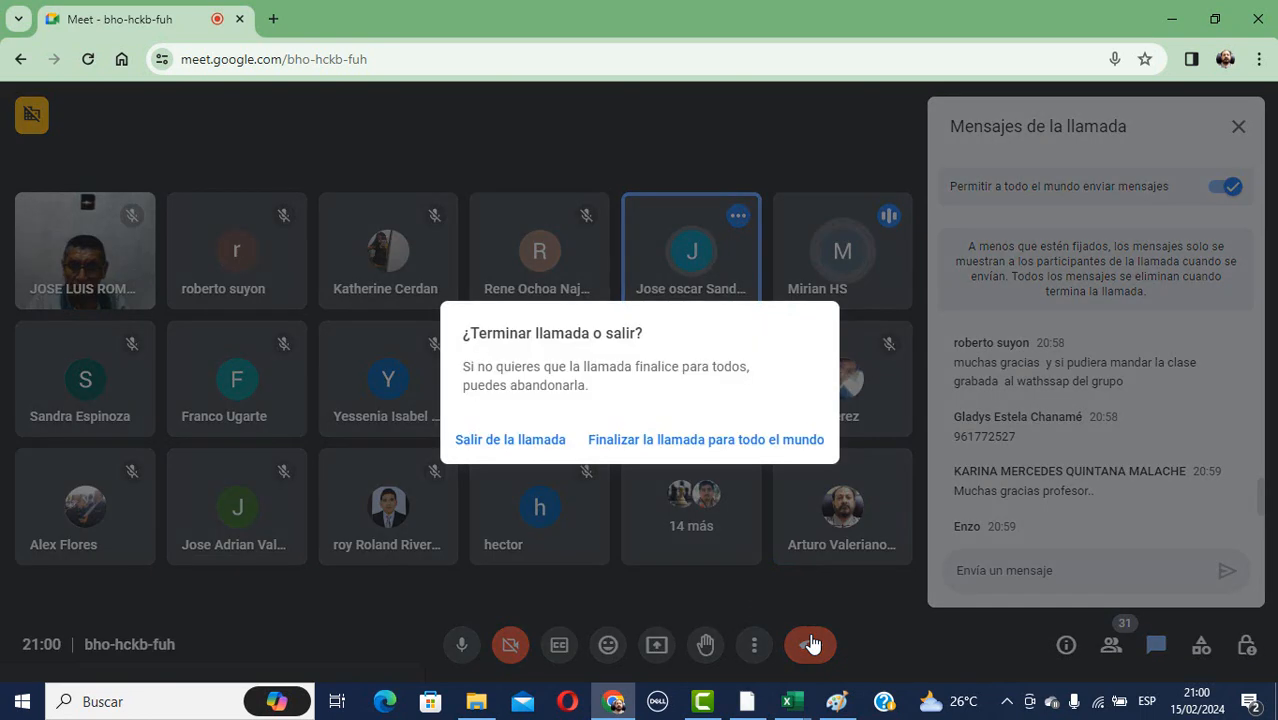
click(719, 445)
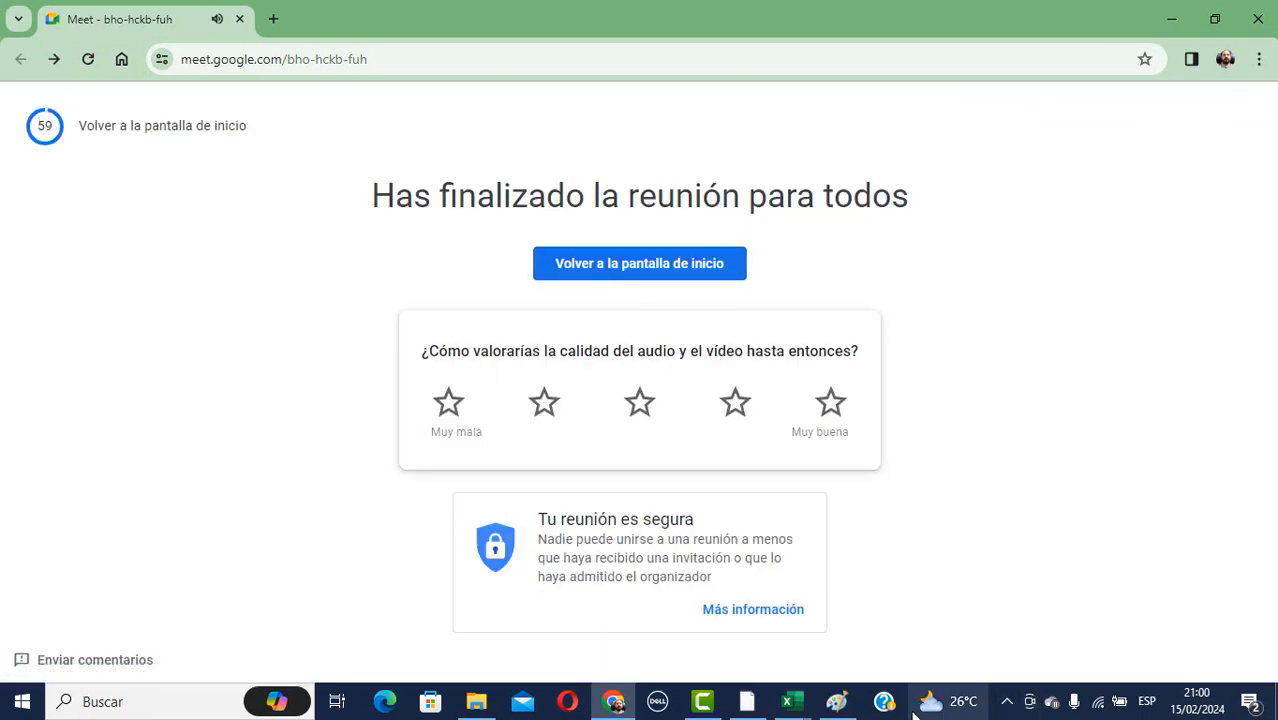
Cycle through the open windows with the Alt+Tab switcher.
mouse_move(913, 715)
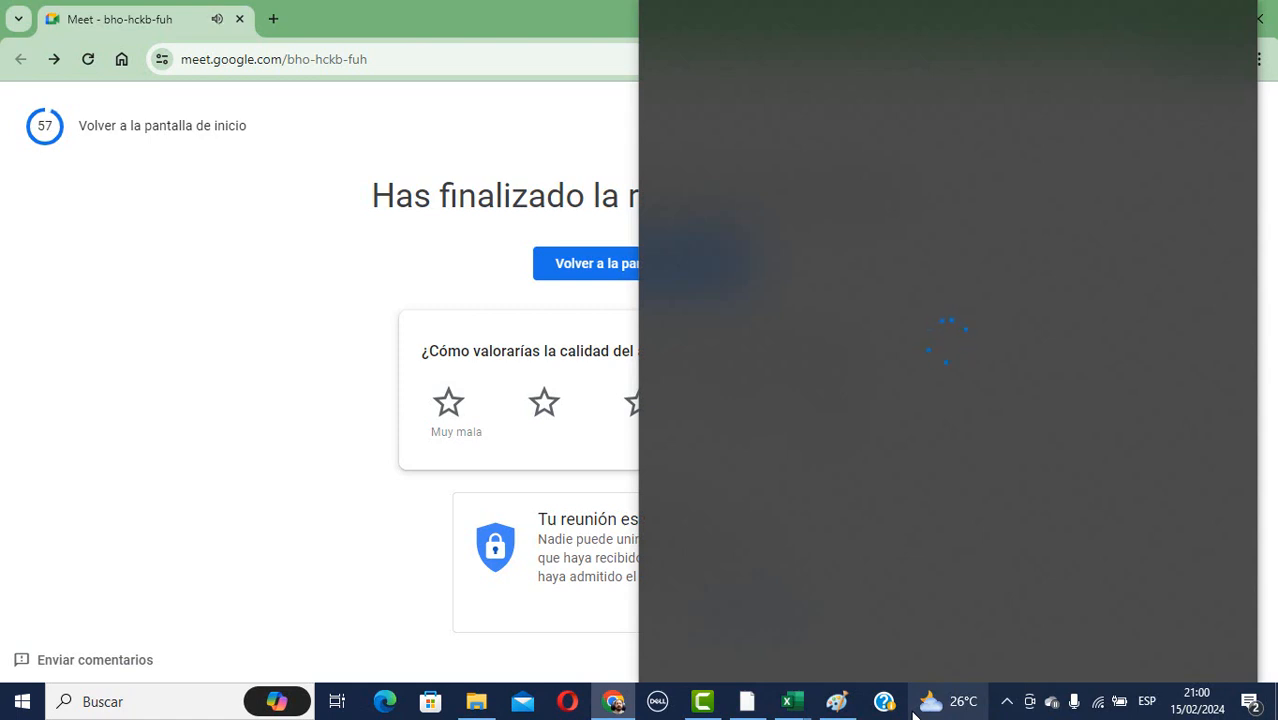
key(alt+Tab)
key(alt+Tab)
key(alt+Tab)
key(alt+Tab)
key(alt+Tab)
key(alt+Tab)
key(alt+Tab)
key(alt+Tab)
key(alt+Tab)
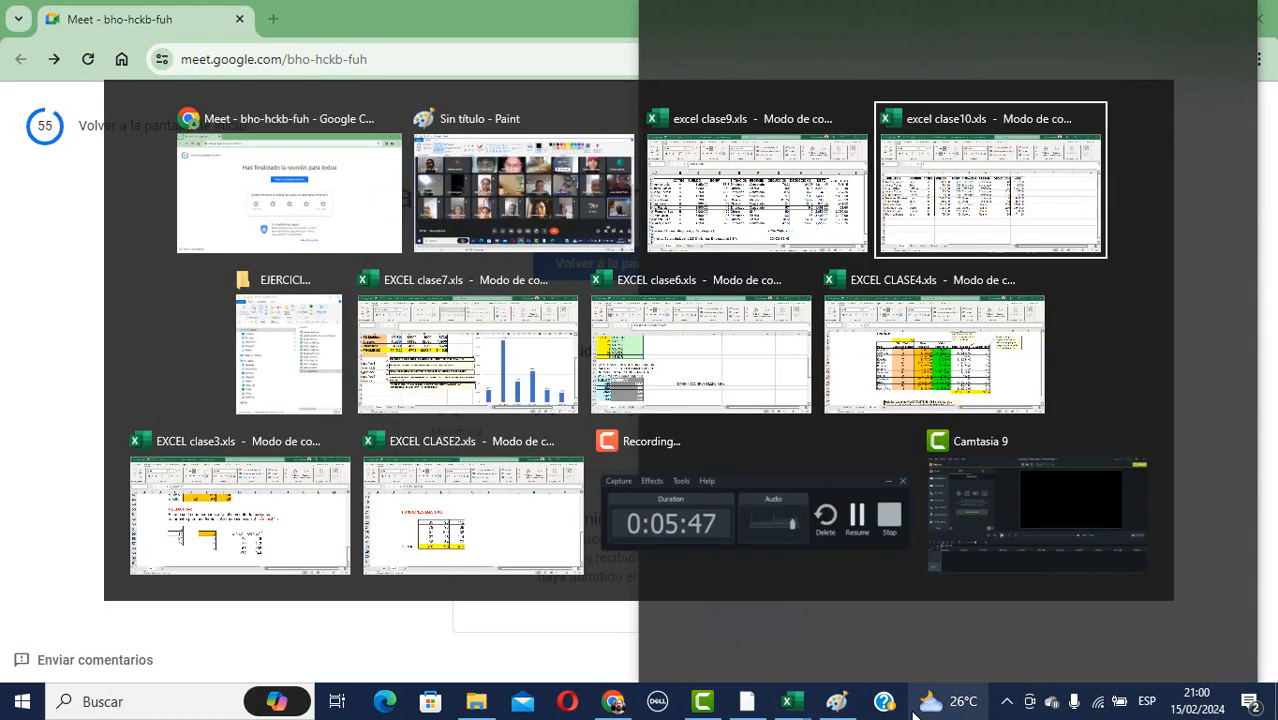
key(alt+Tab)
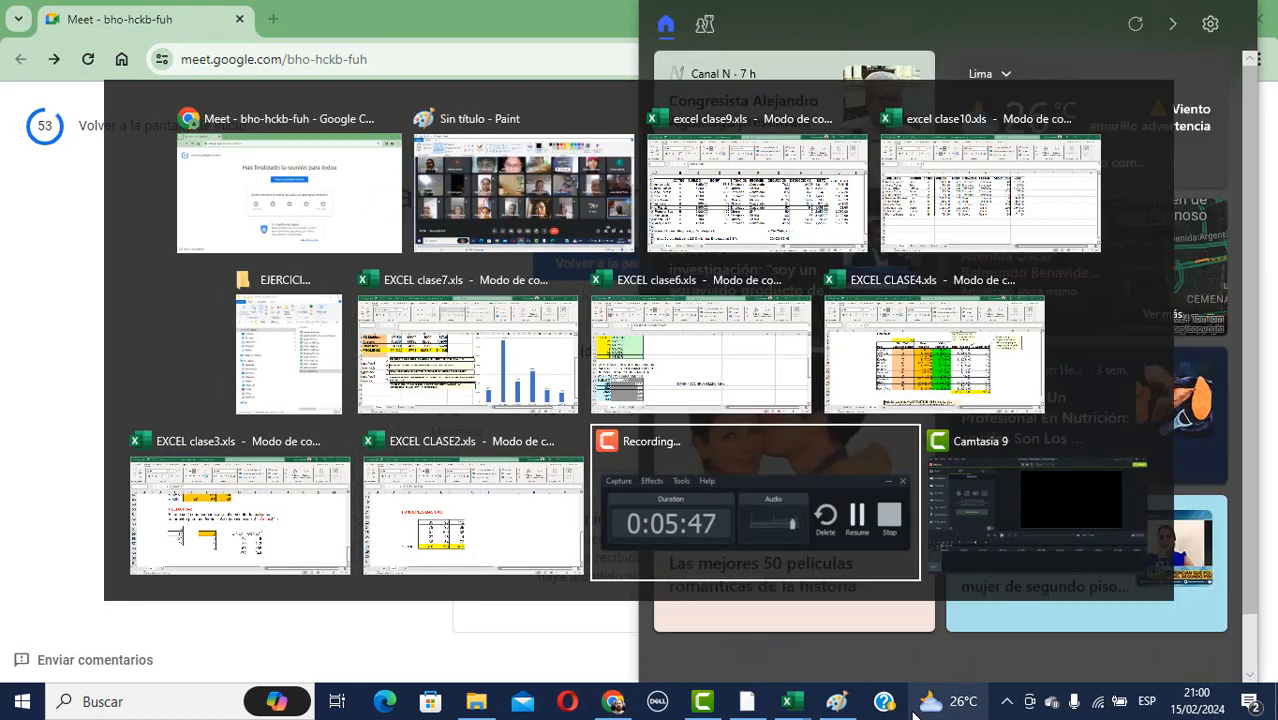